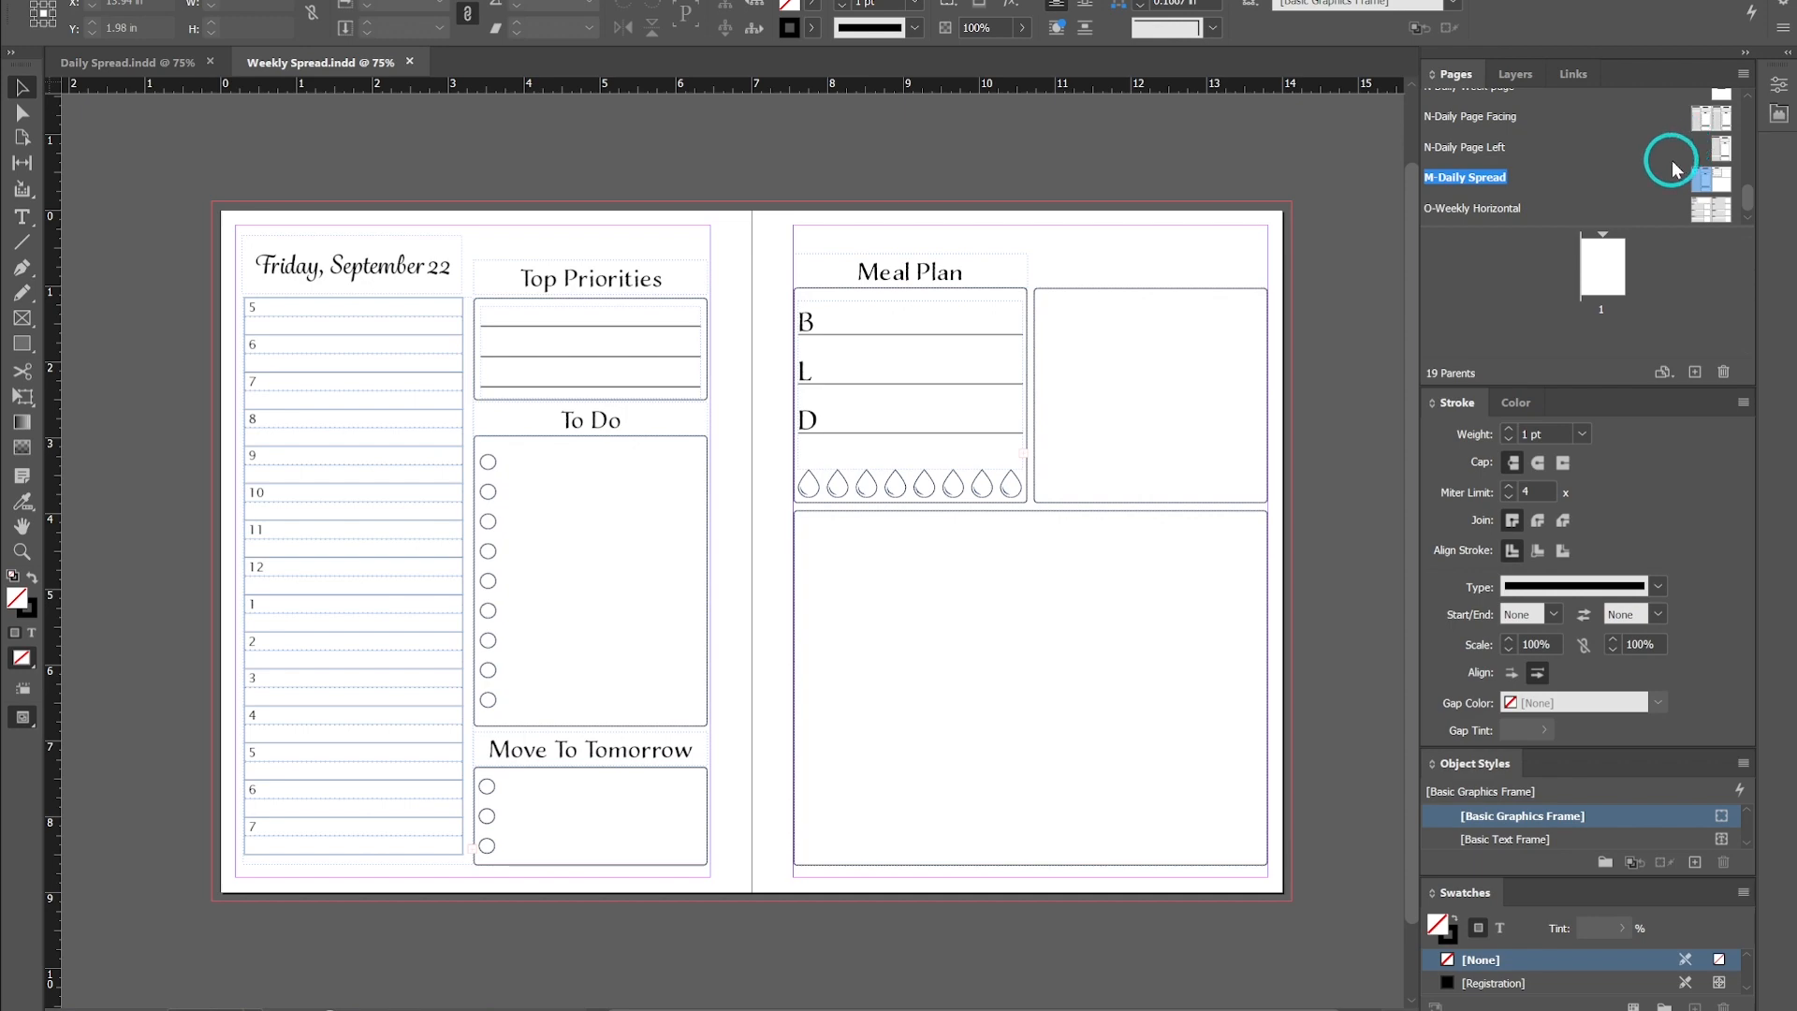
- Open the Weekly Horizontal and Daily Spread parent spreads in turn to compare their layouts
double_click(1709, 210)
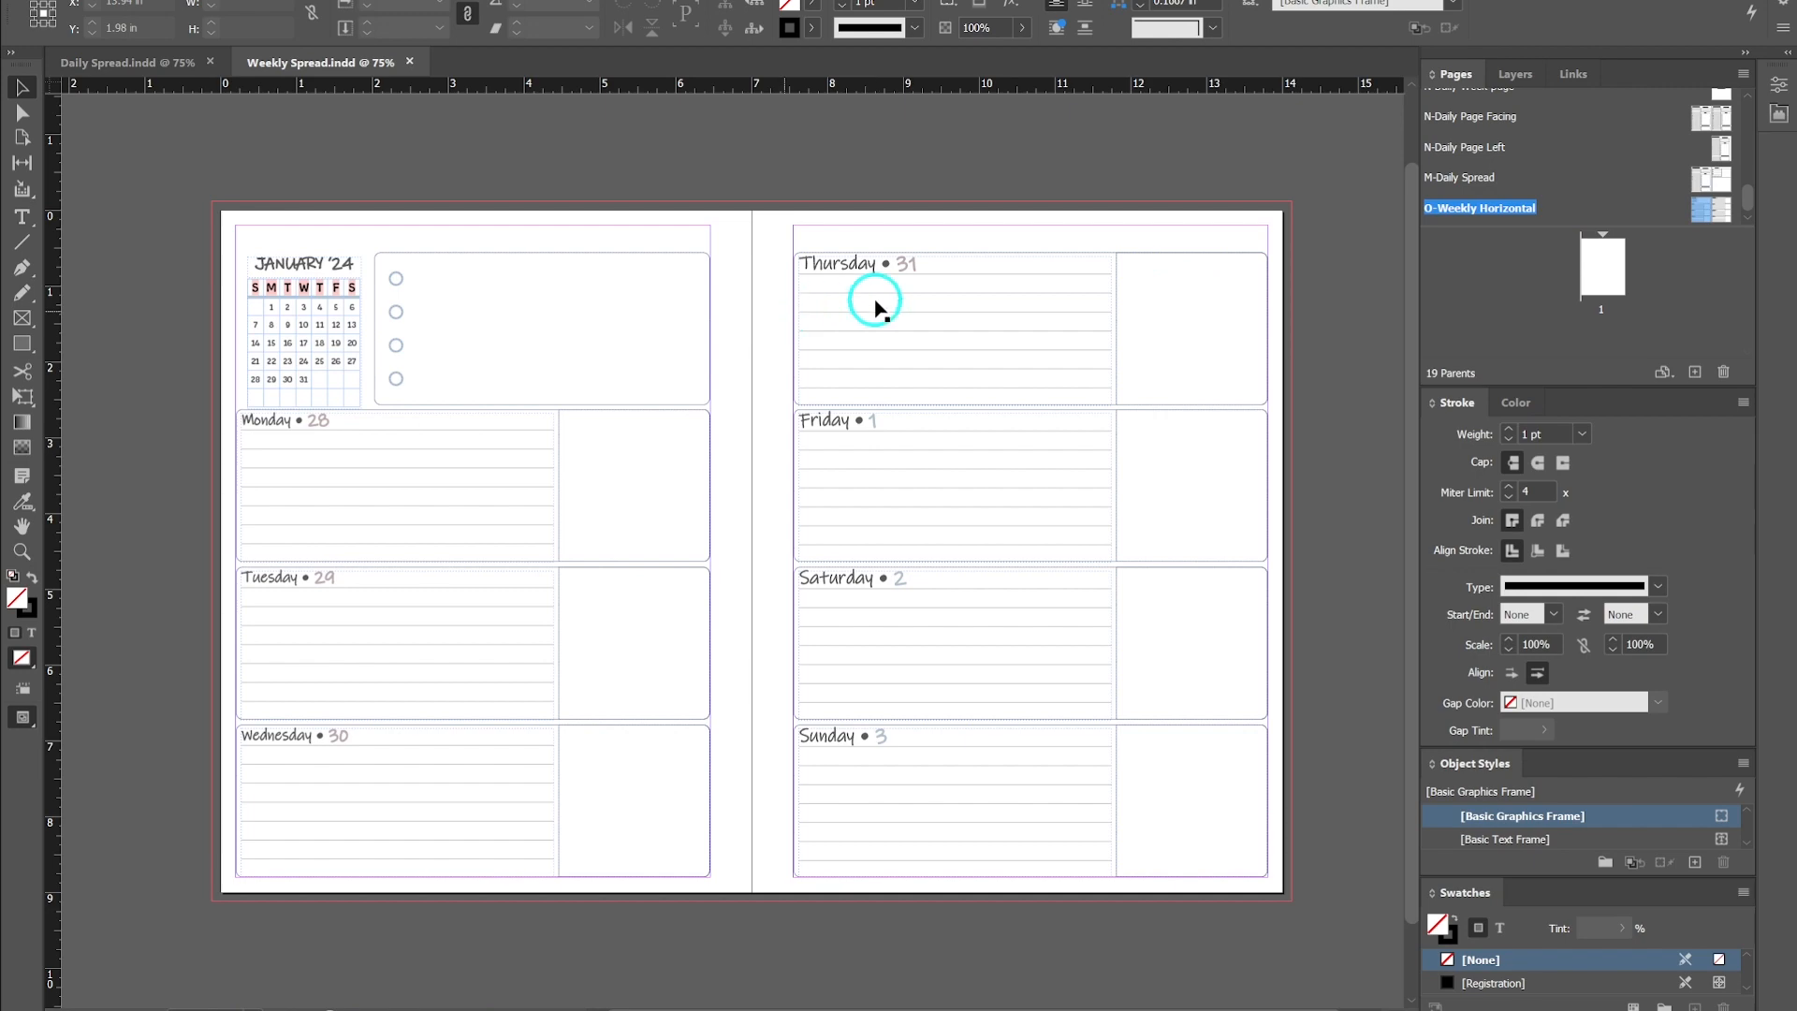
double_click(1710, 182)
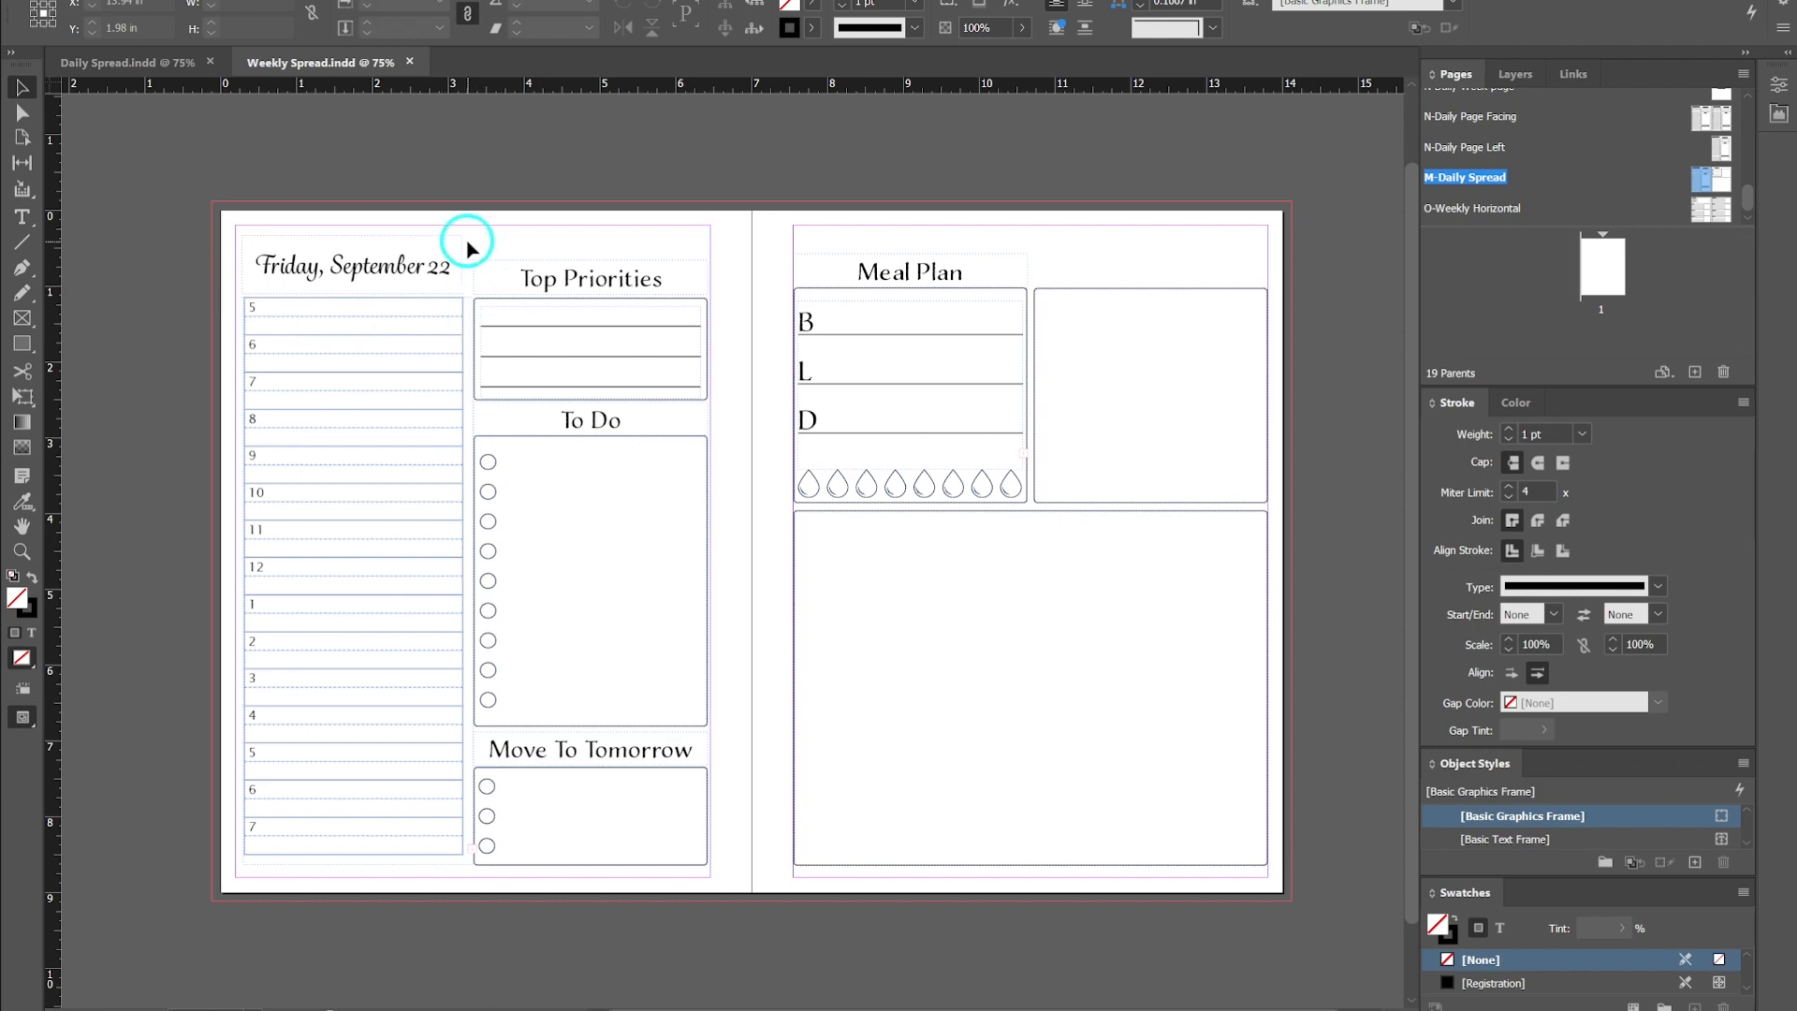
double_click(1710, 208)
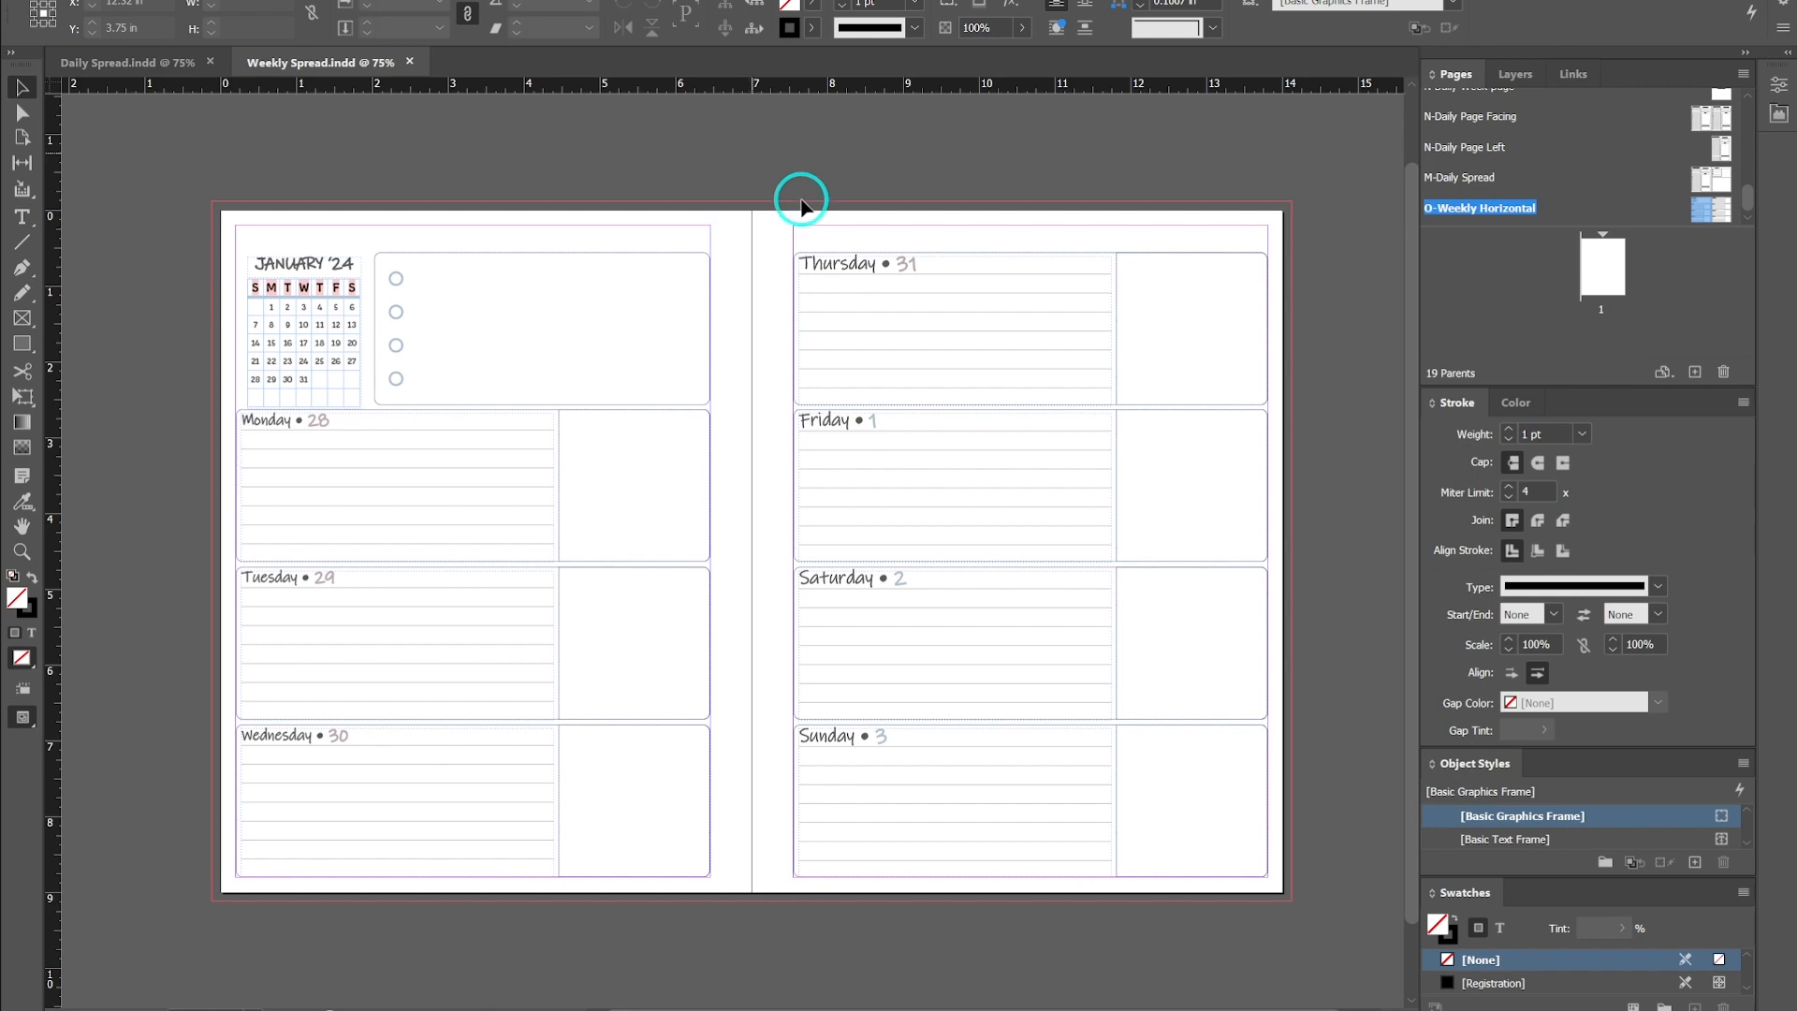
- Open the Daily Page Facing, Daily Week page and Daily Page Left parents to review each layout
scroll(946, 327, "up", 2)
scroll(1541, 206, "up", 1)
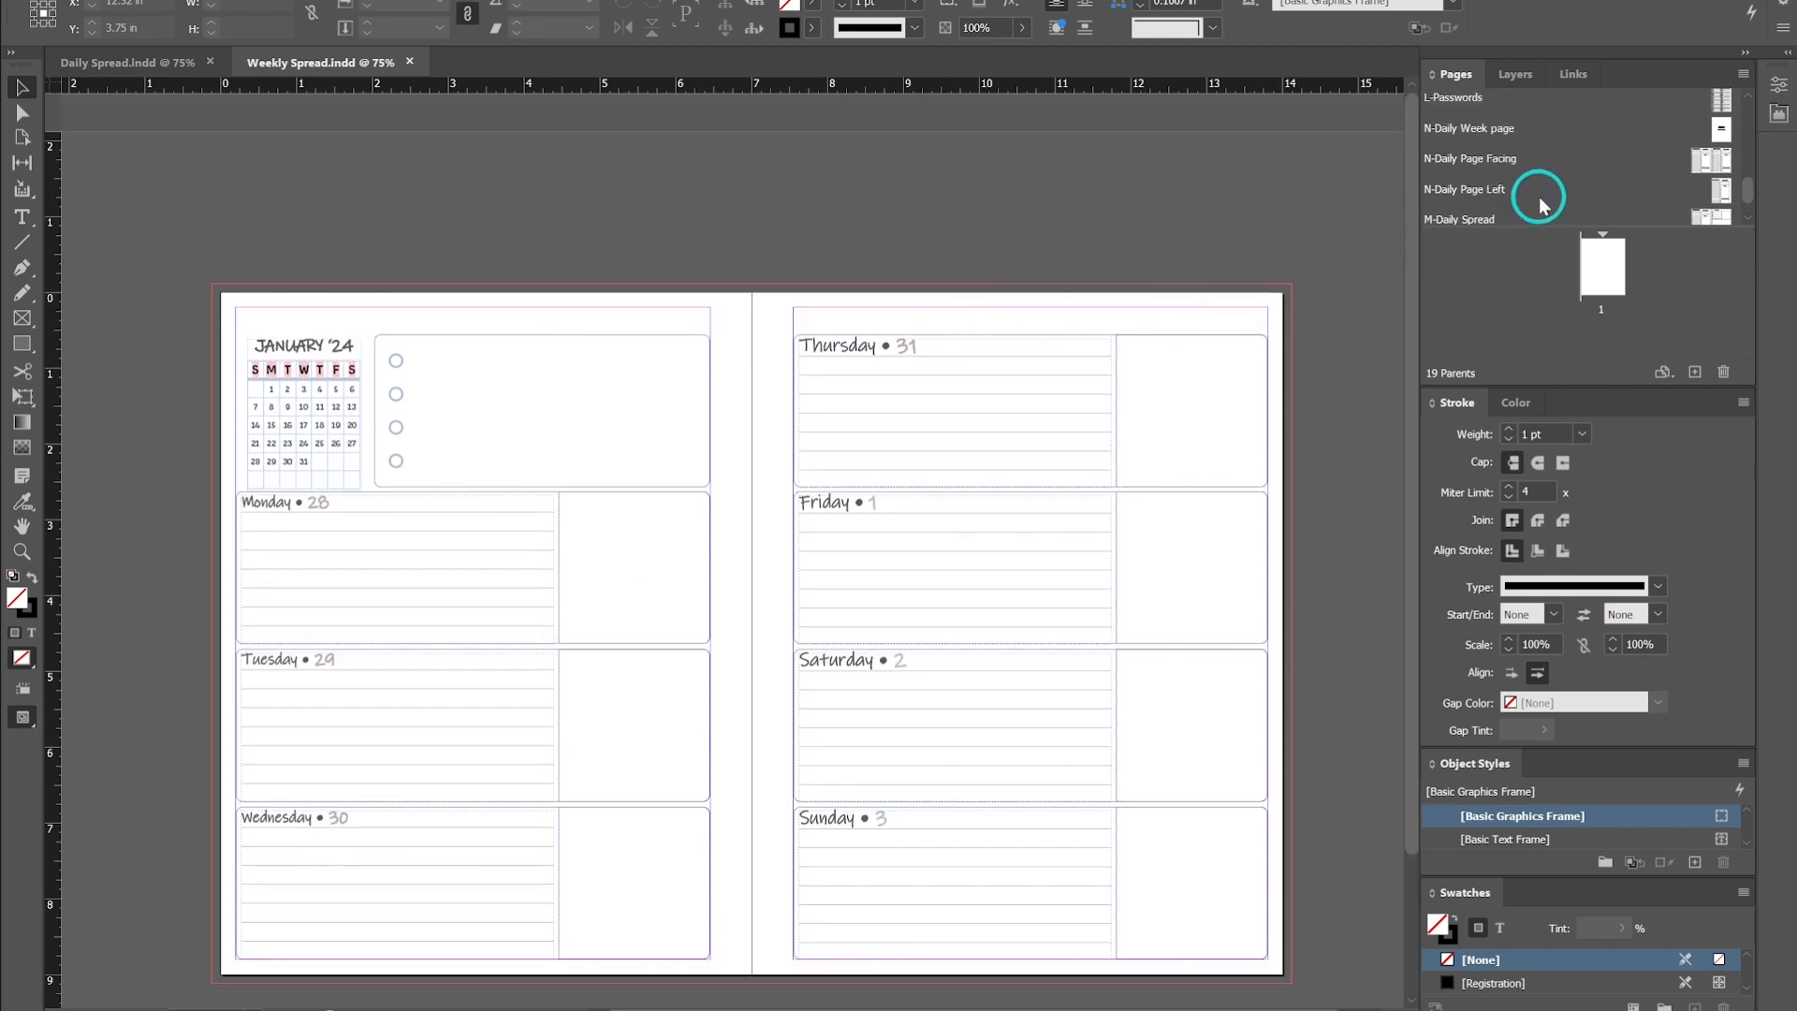
double_click(1703, 159)
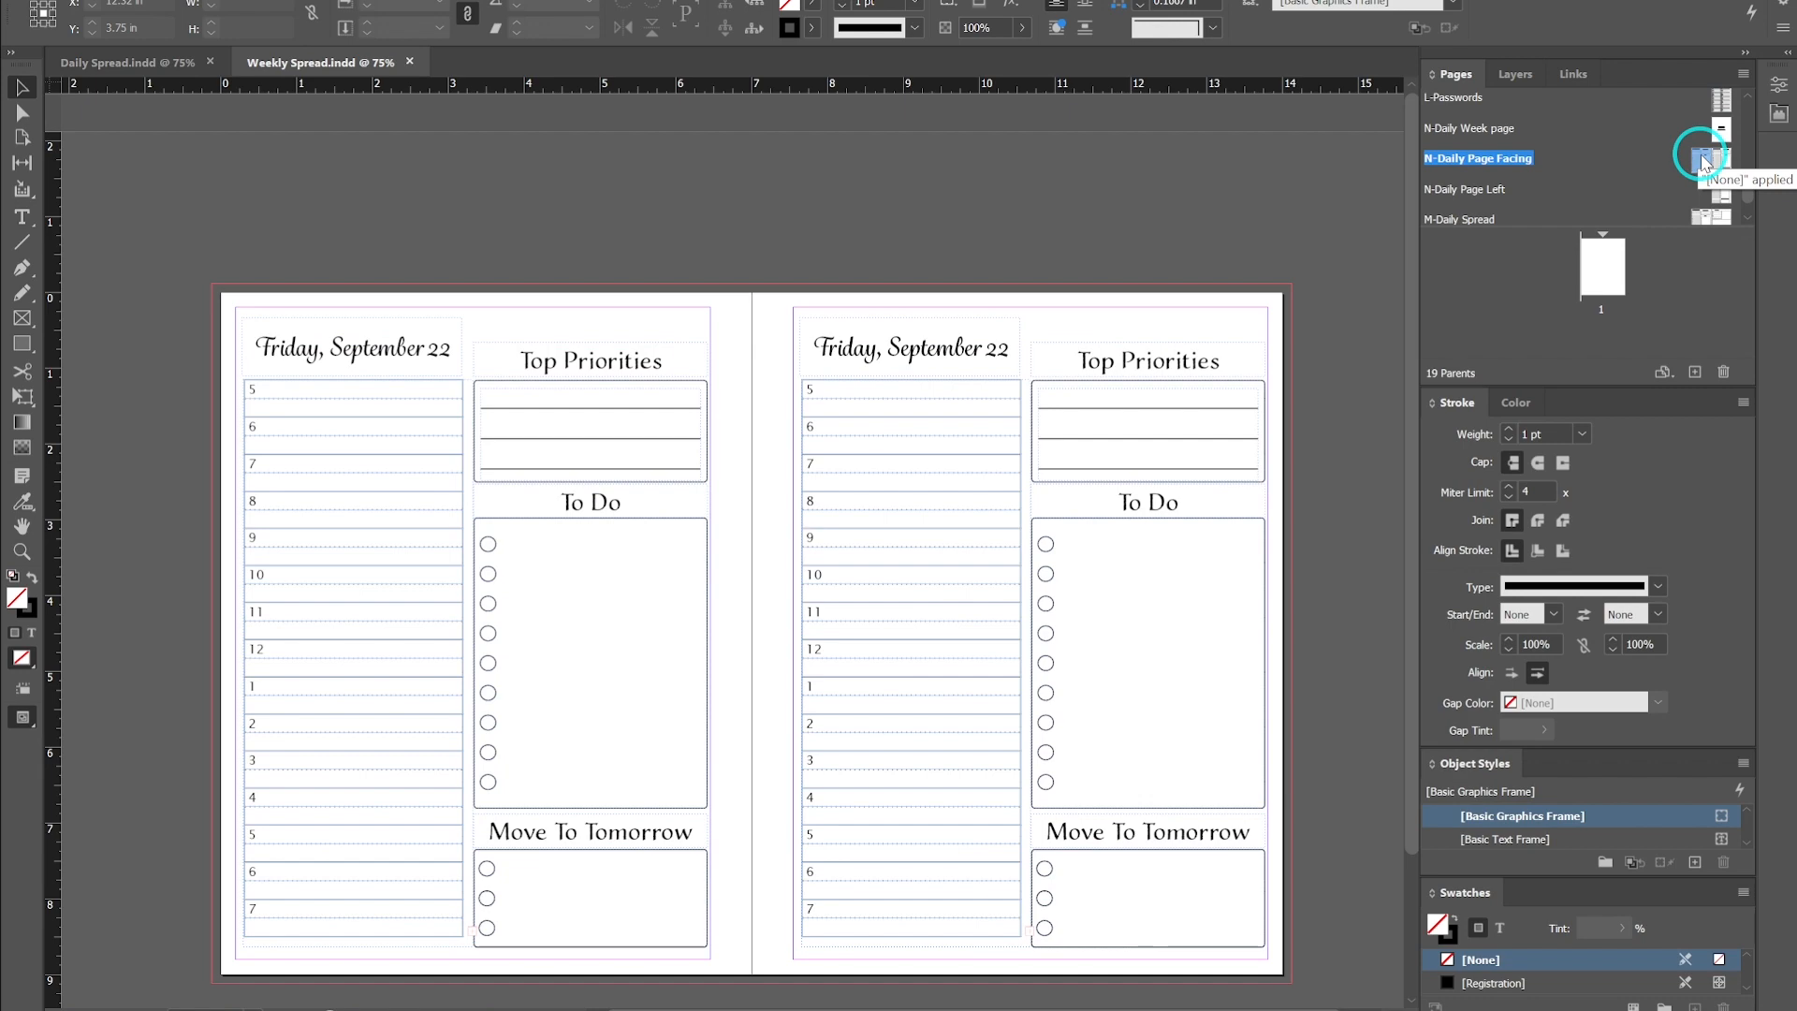
scroll(1703, 161, "down", 1)
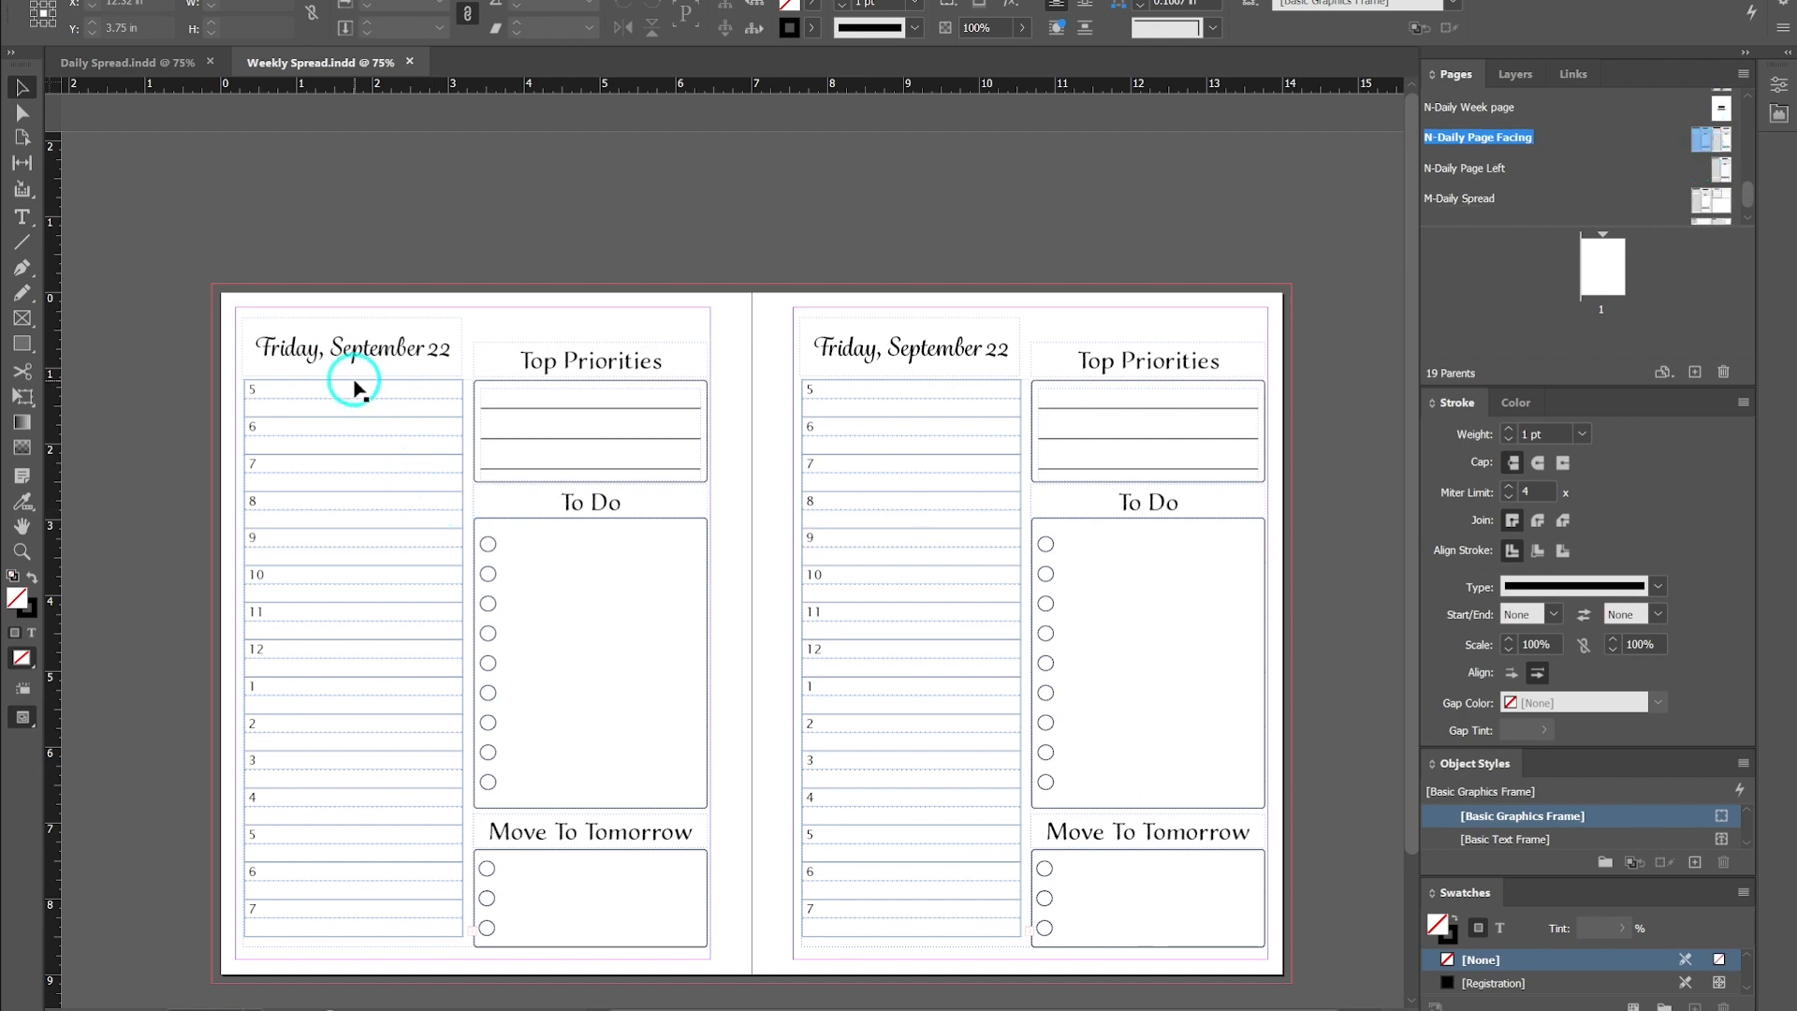
scroll(721, 318, "down", 1)
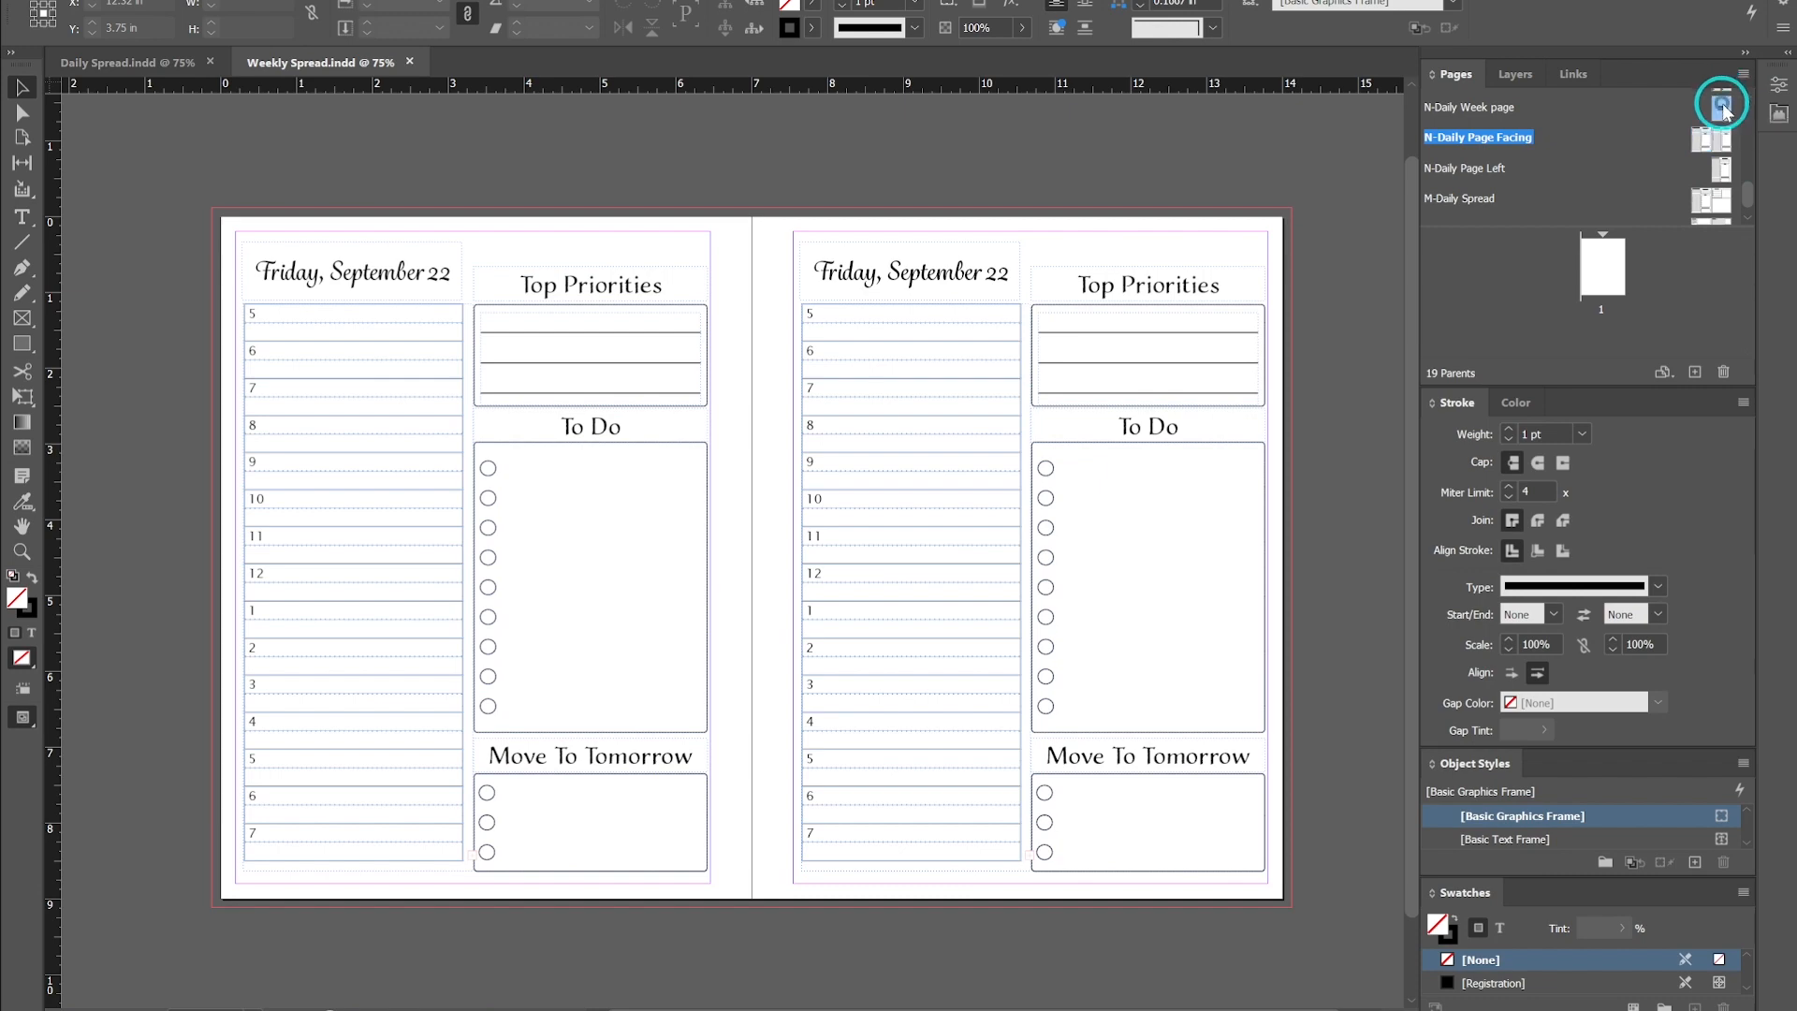
double_click(1723, 109)
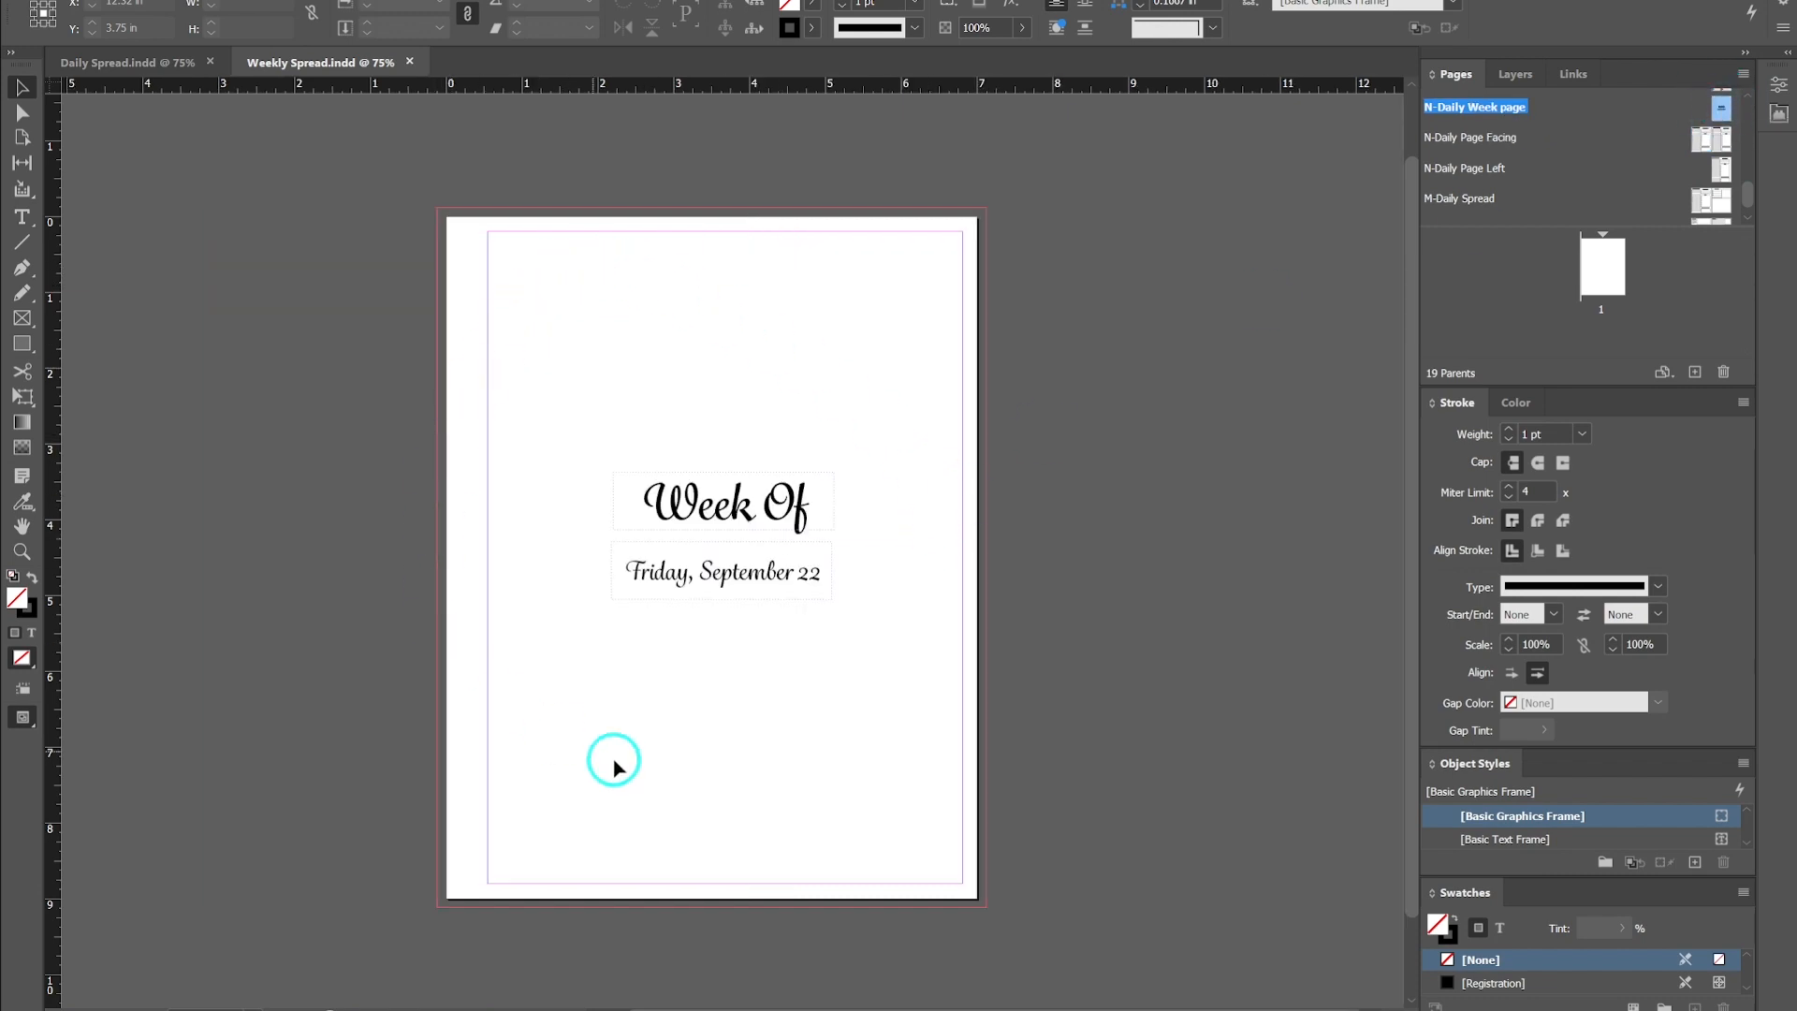
double_click(1719, 140)
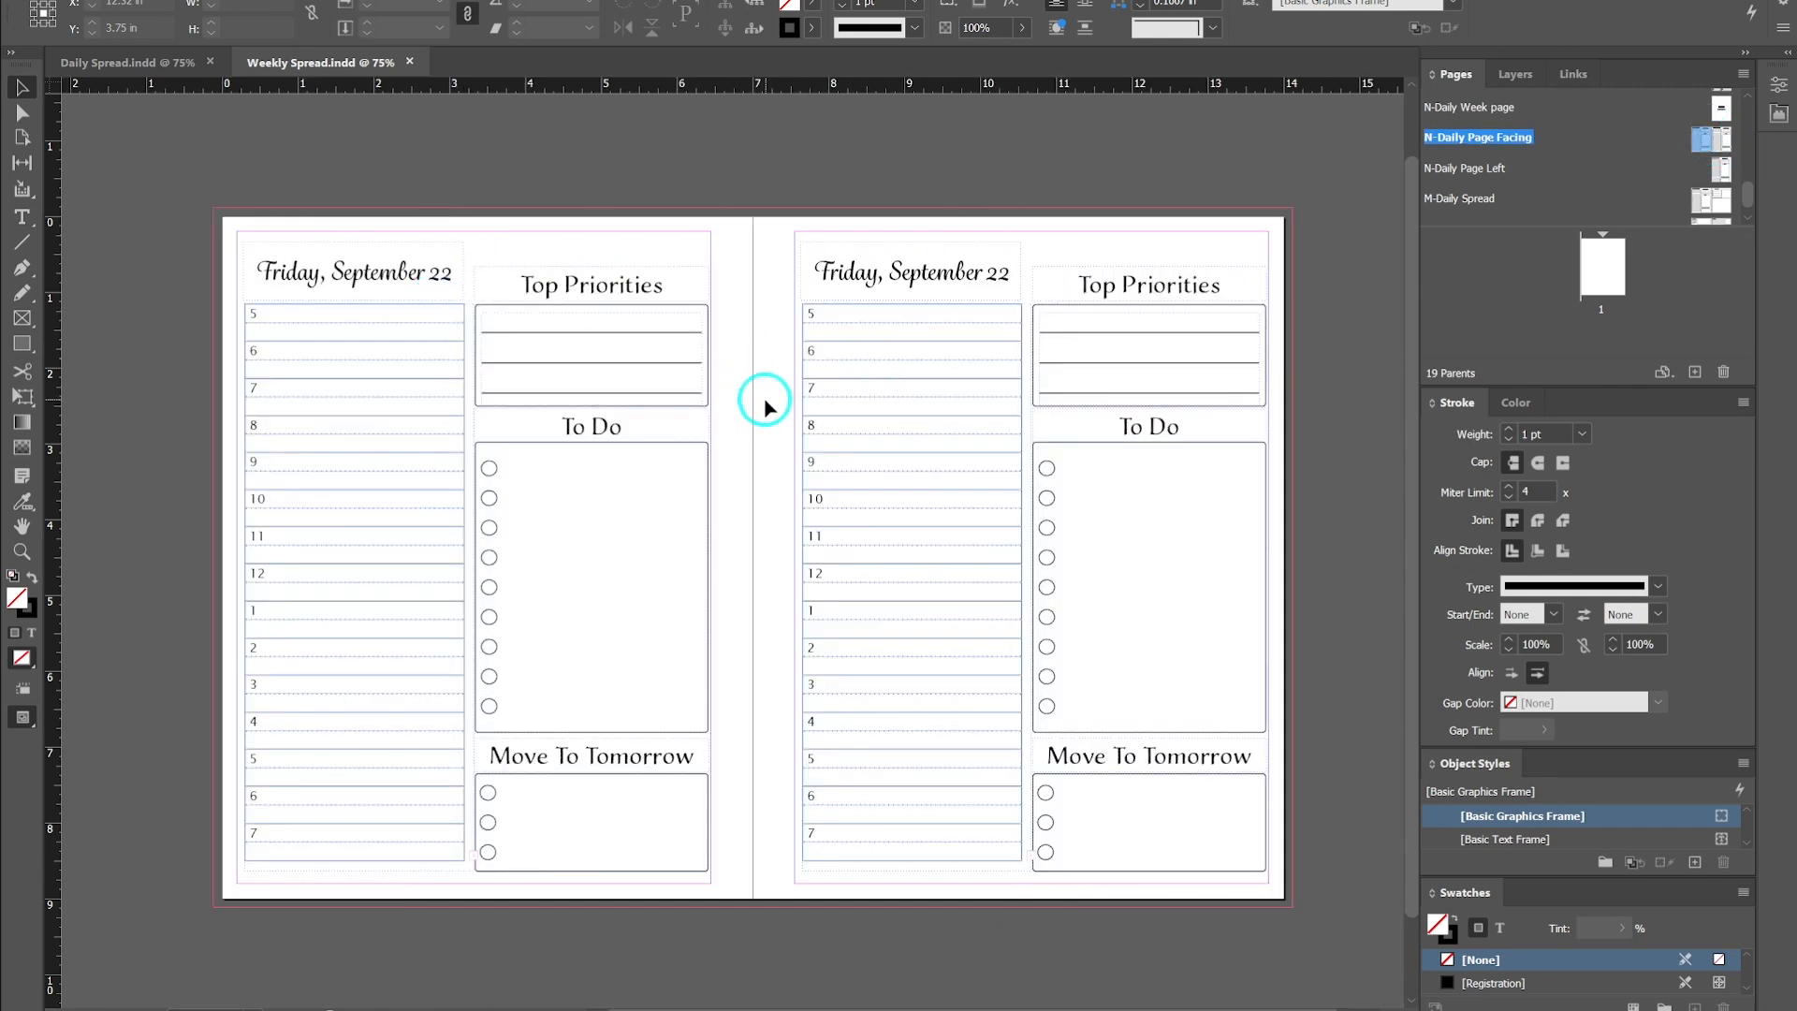
double_click(1725, 168)
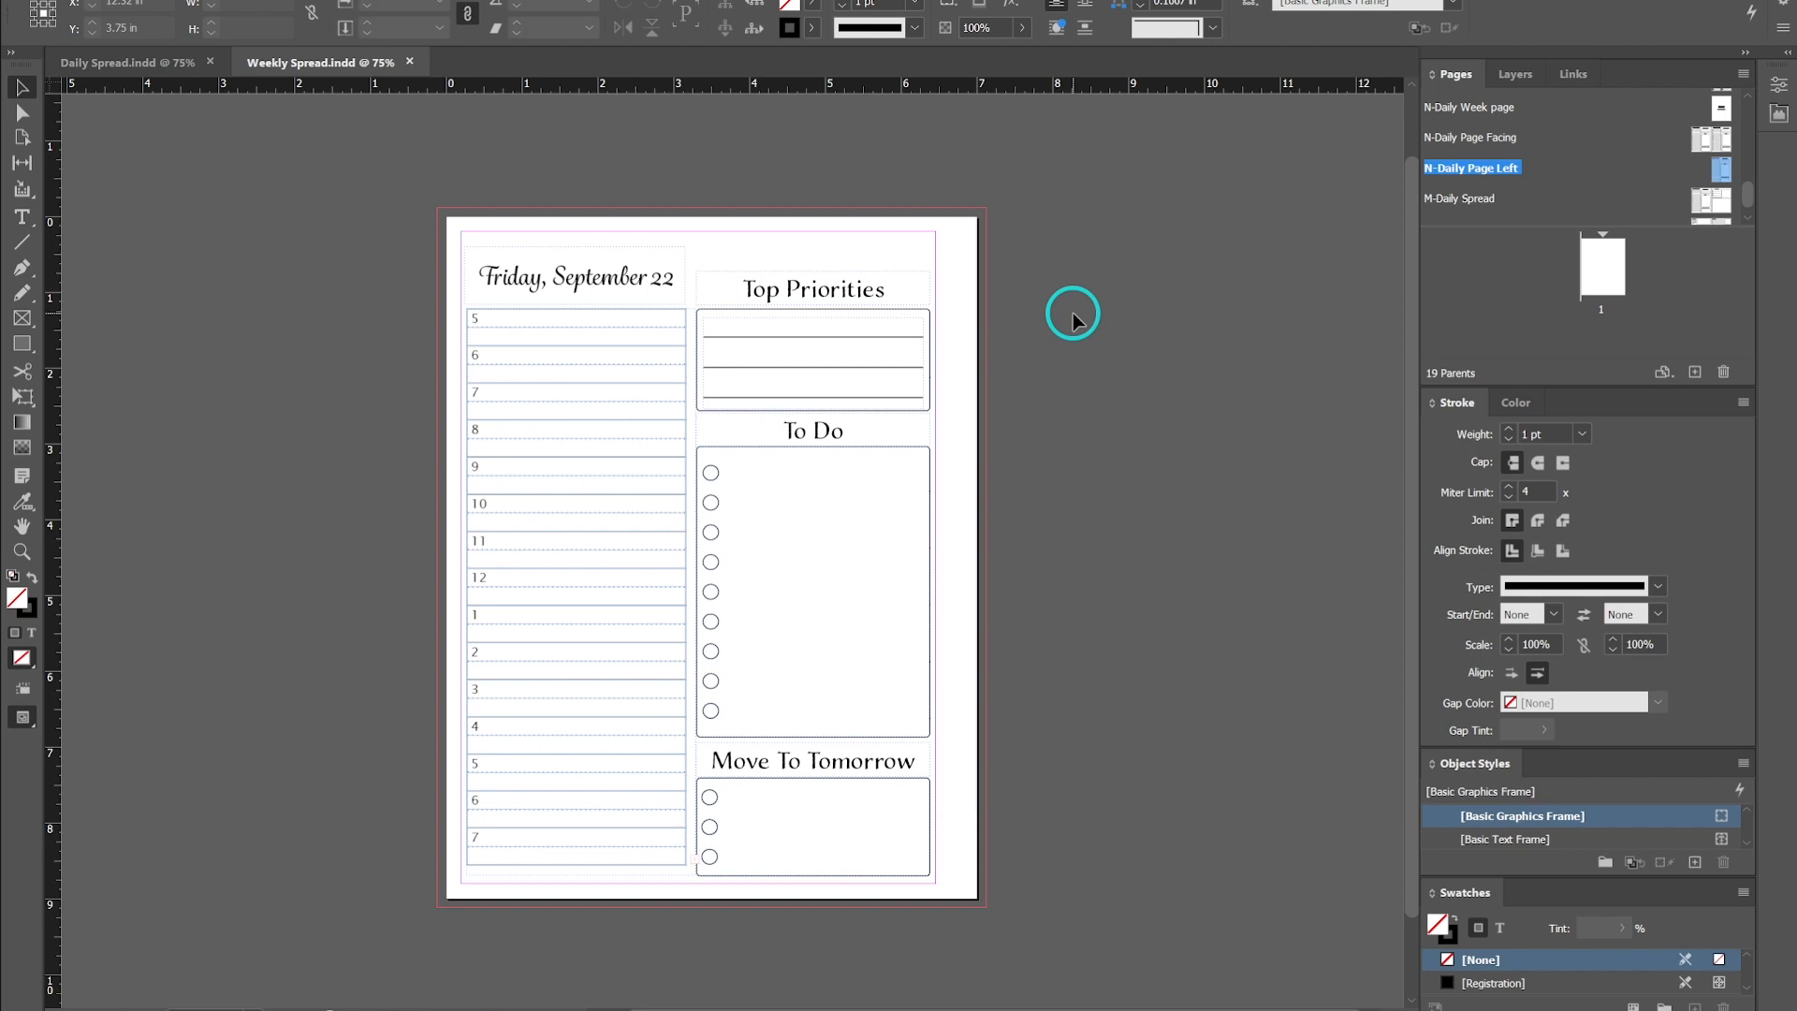
- Switch to the Daily Spread document and inspect the paragraph style applied to the date heading frame
left_click(159, 66)
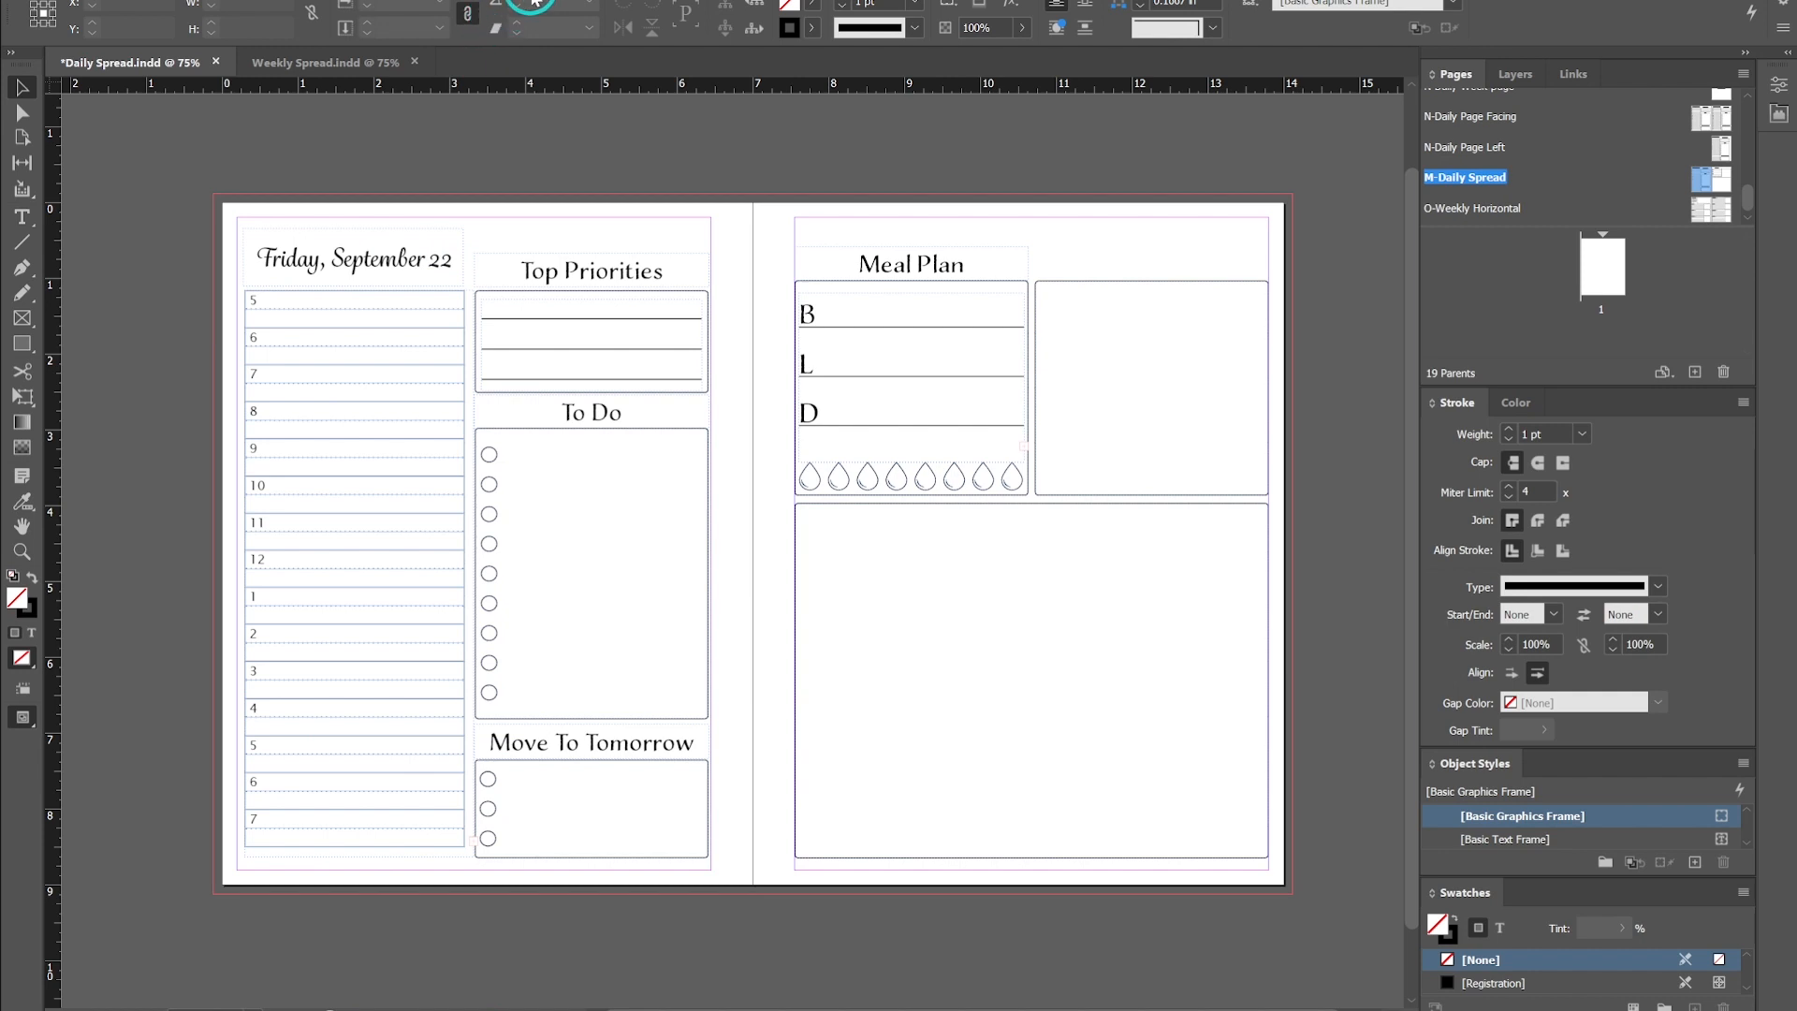
left_click(528, 3)
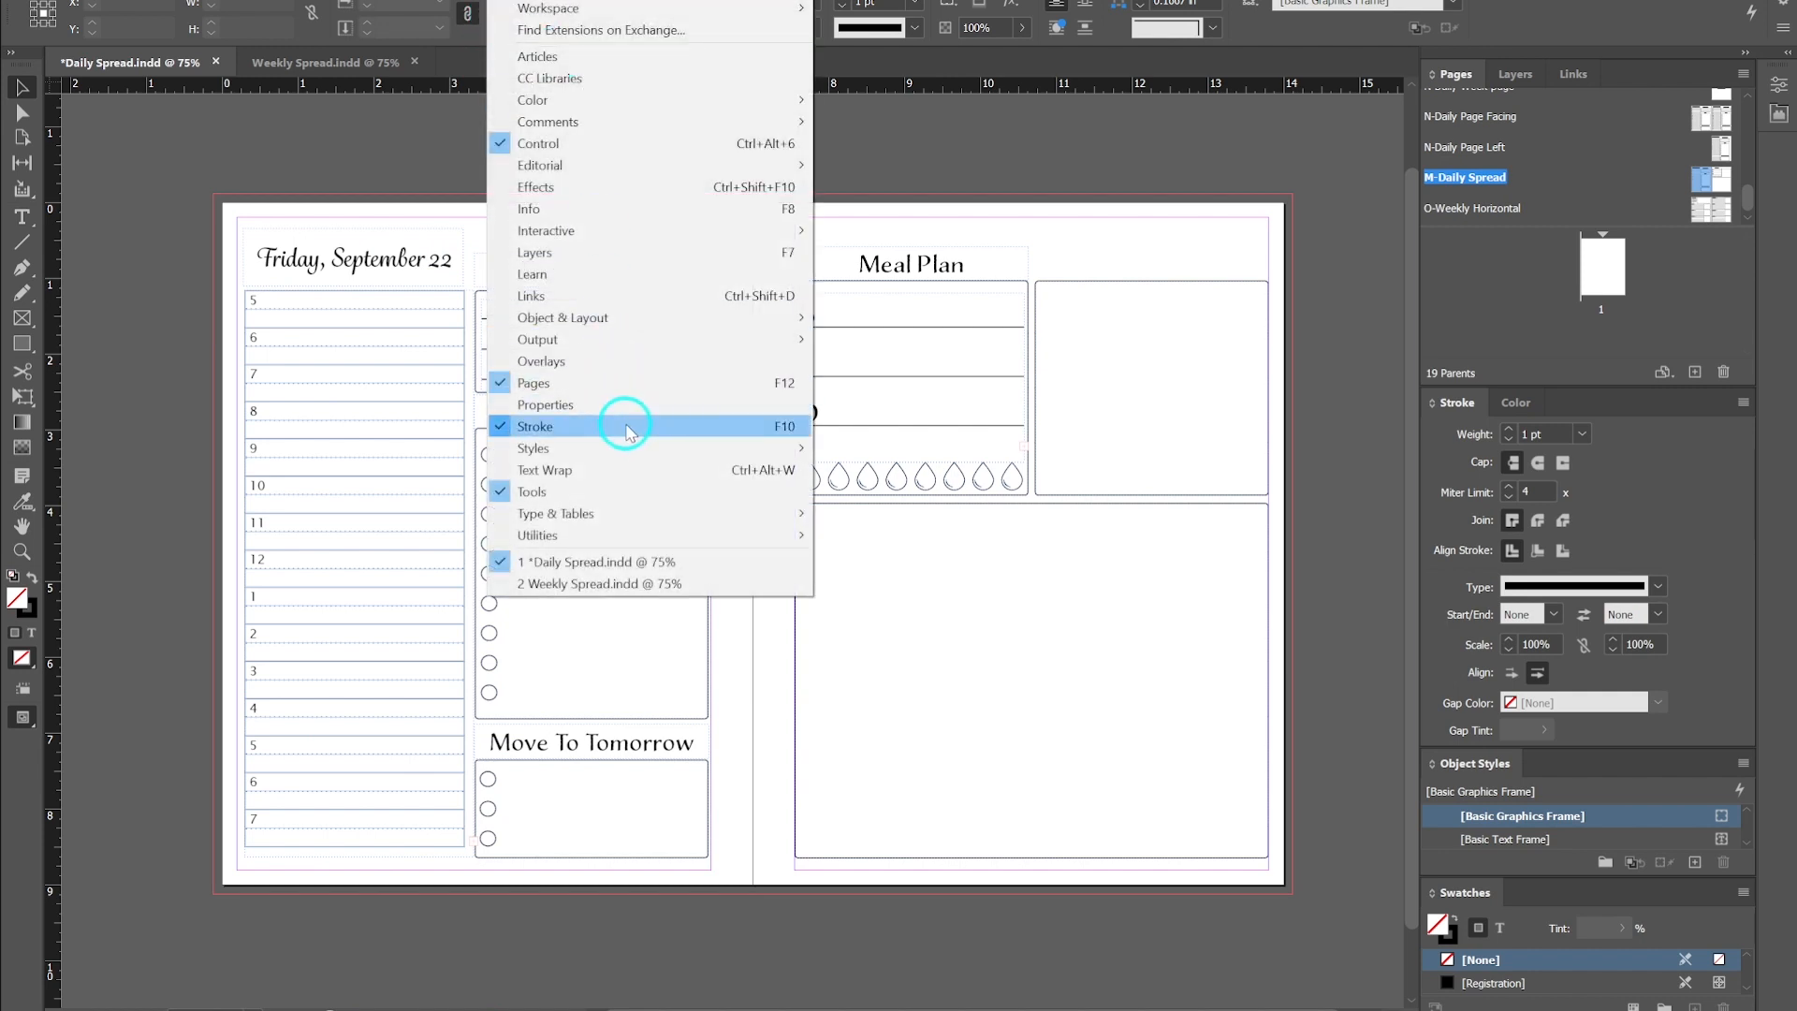
mouse_move(629, 449)
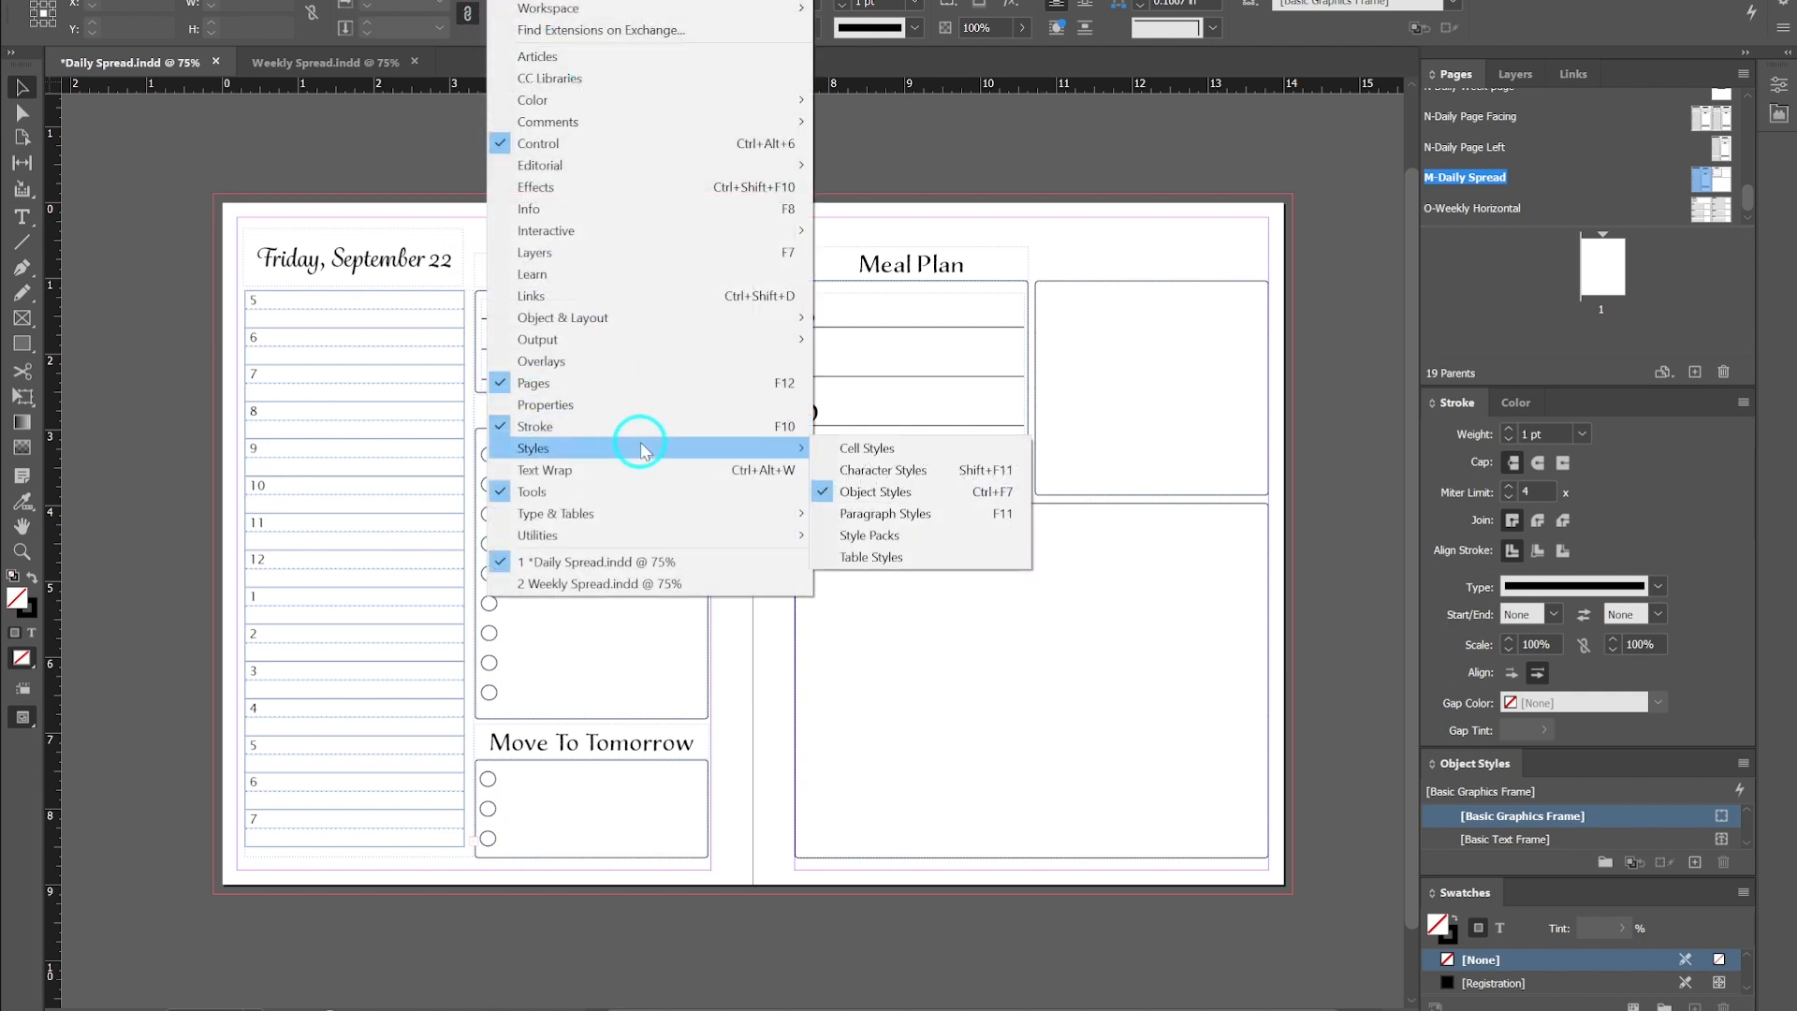
left_click(875, 514)
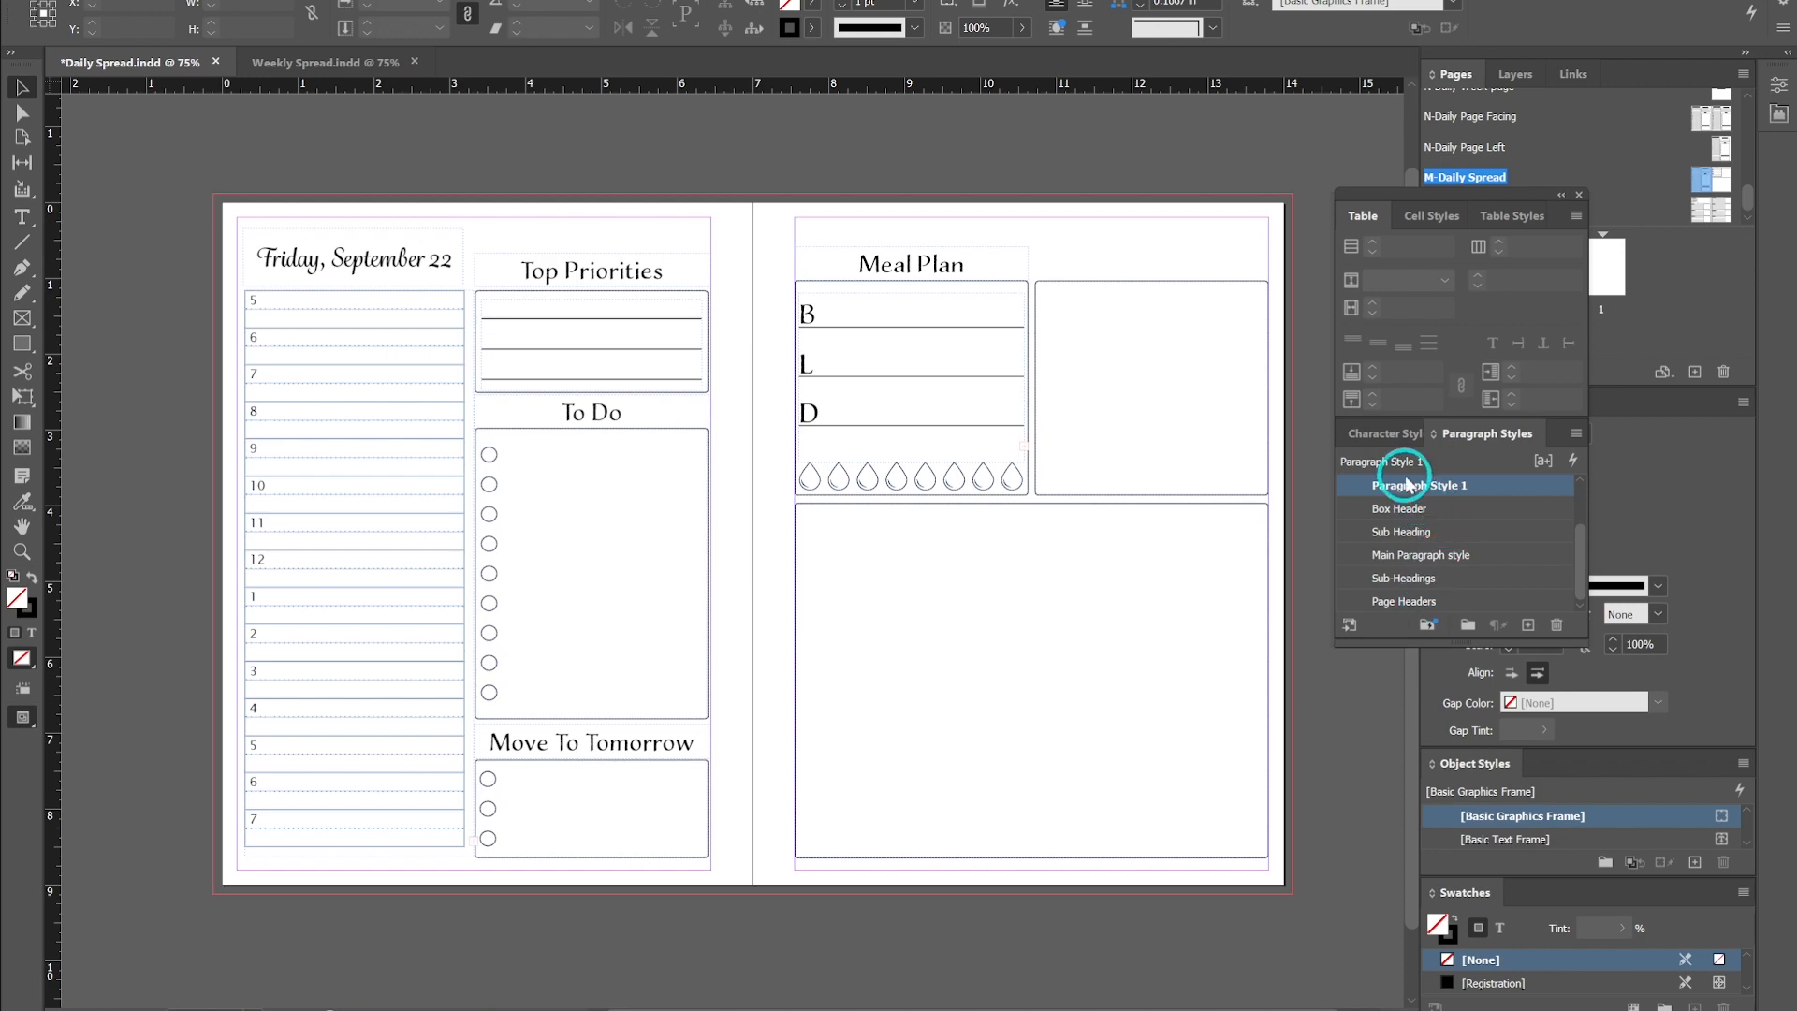
left_click(419, 284)
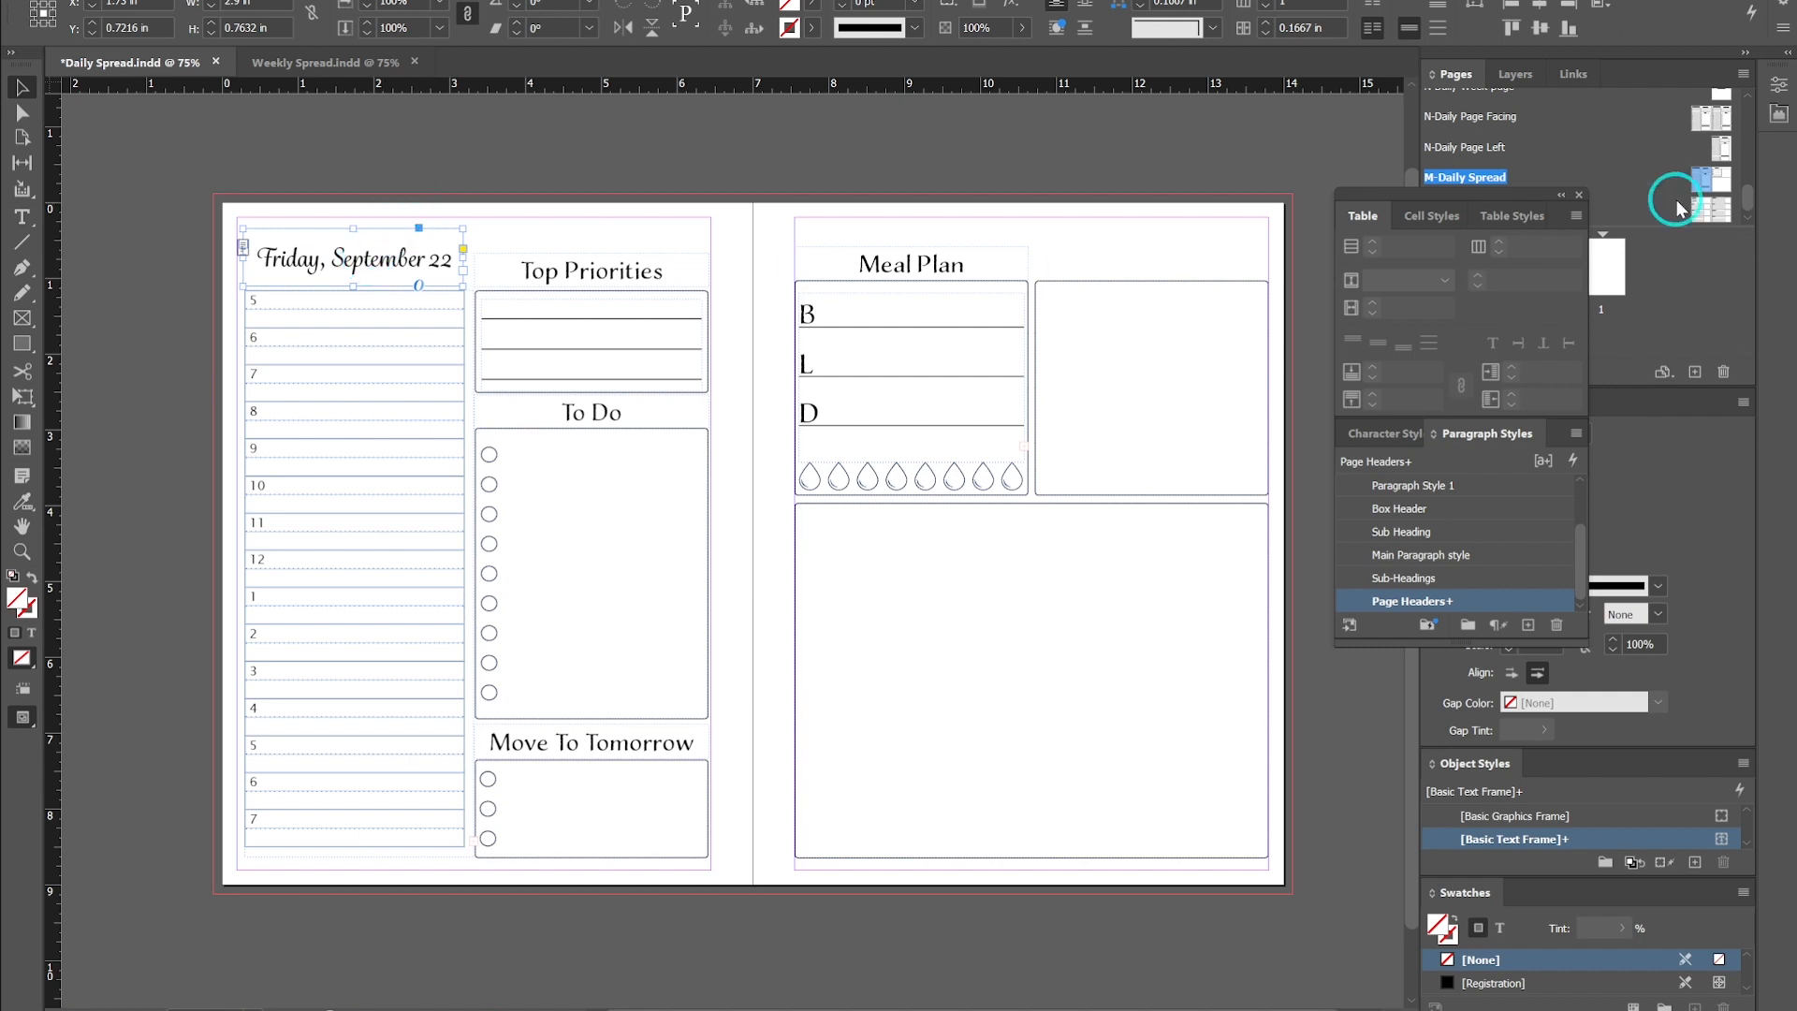
left_click(1579, 194)
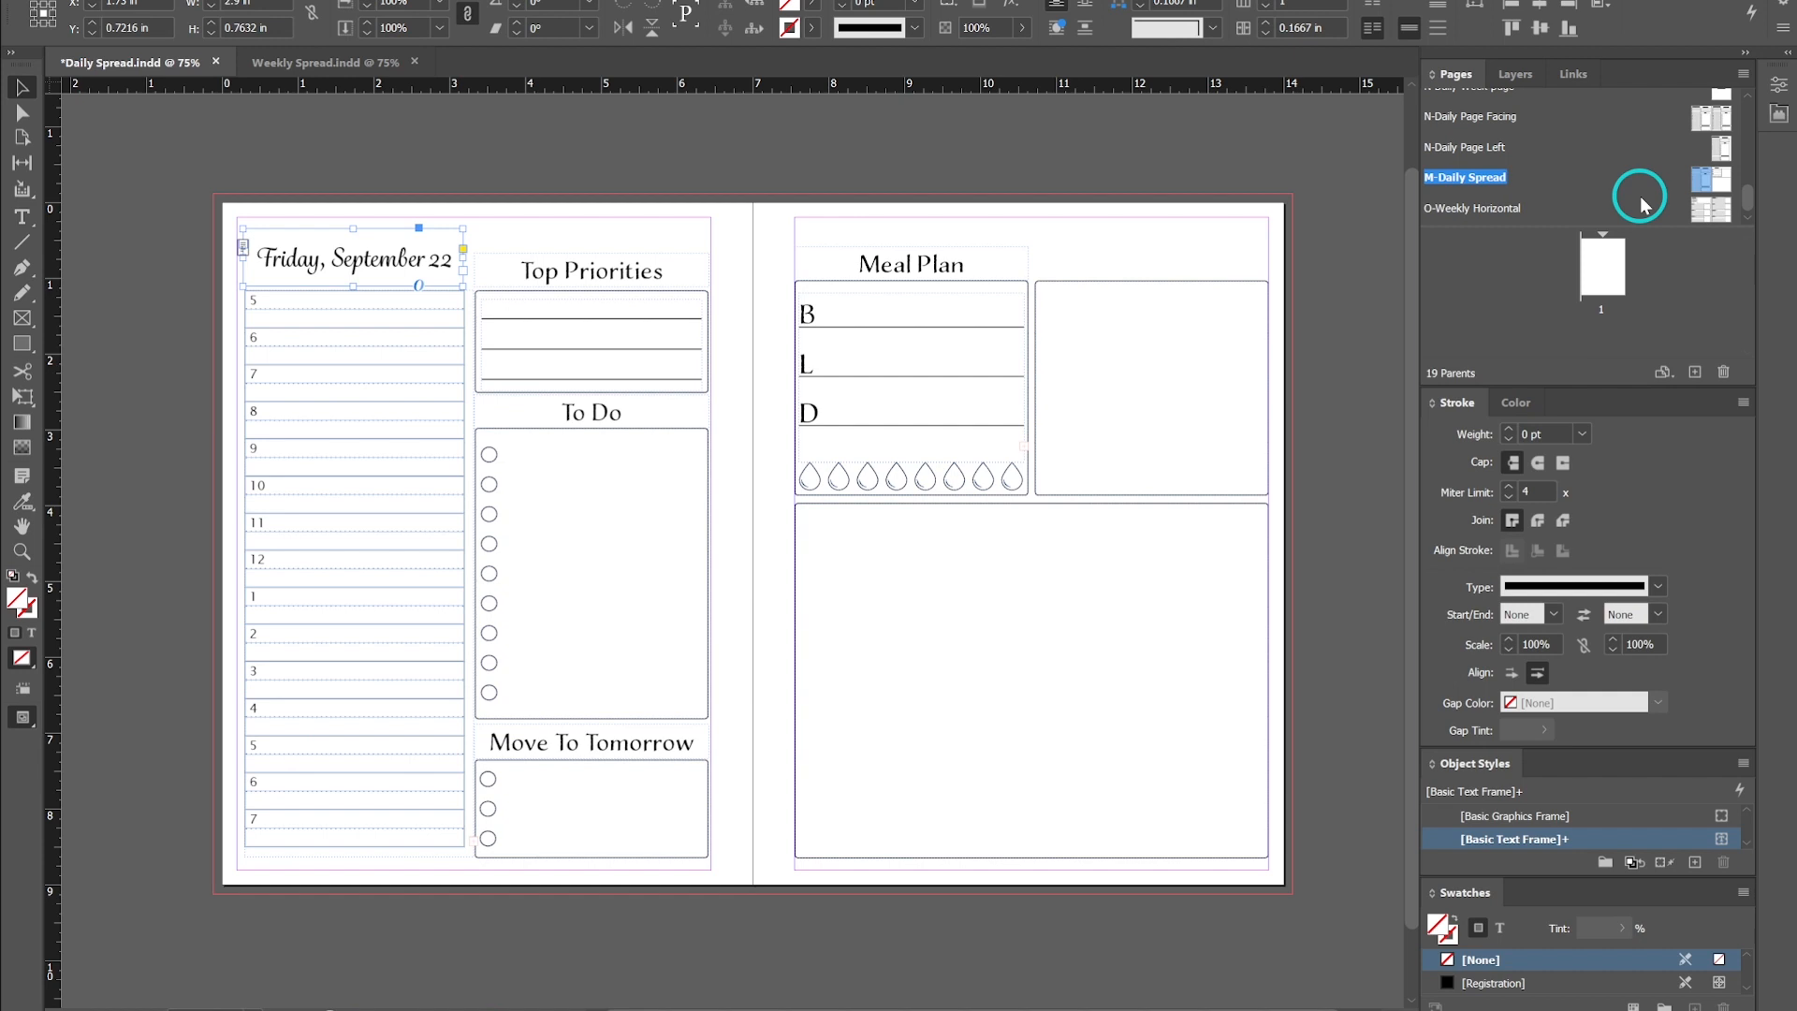
- Browse the full list of parent pages in the document, then deselect everything
scroll(1643, 204, "up", 5)
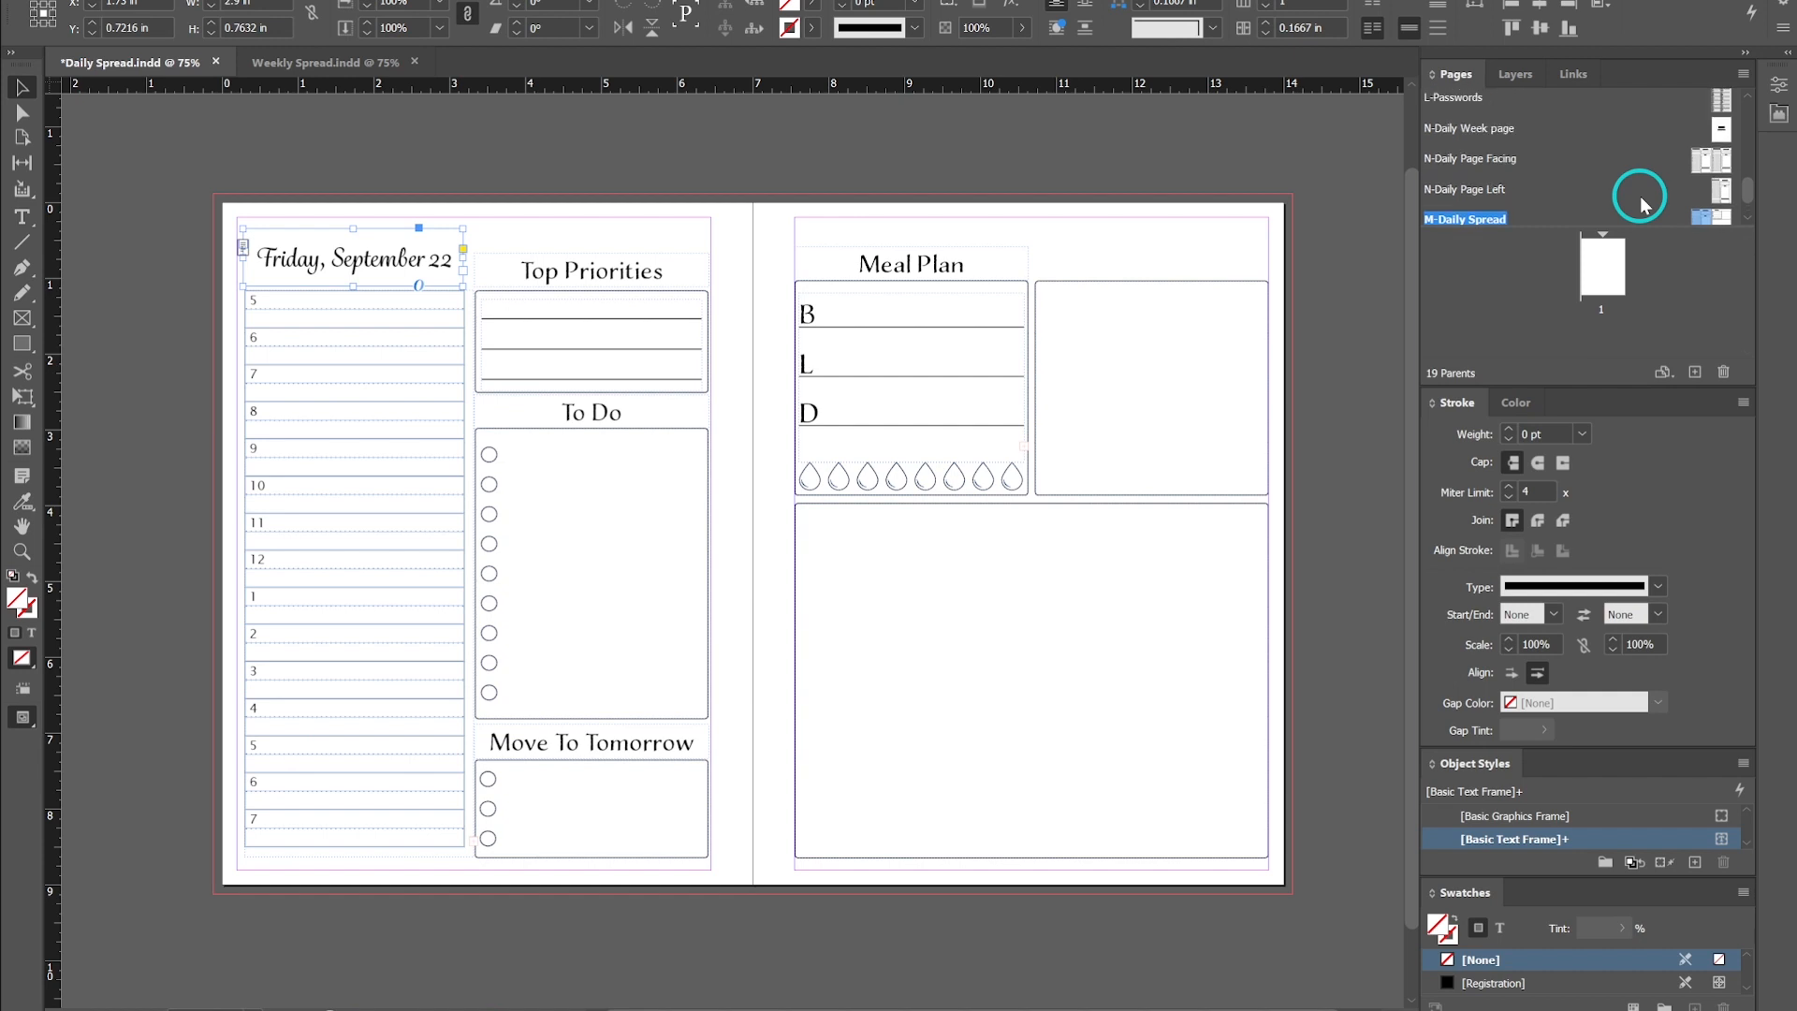
scroll(1643, 204, "up", 4)
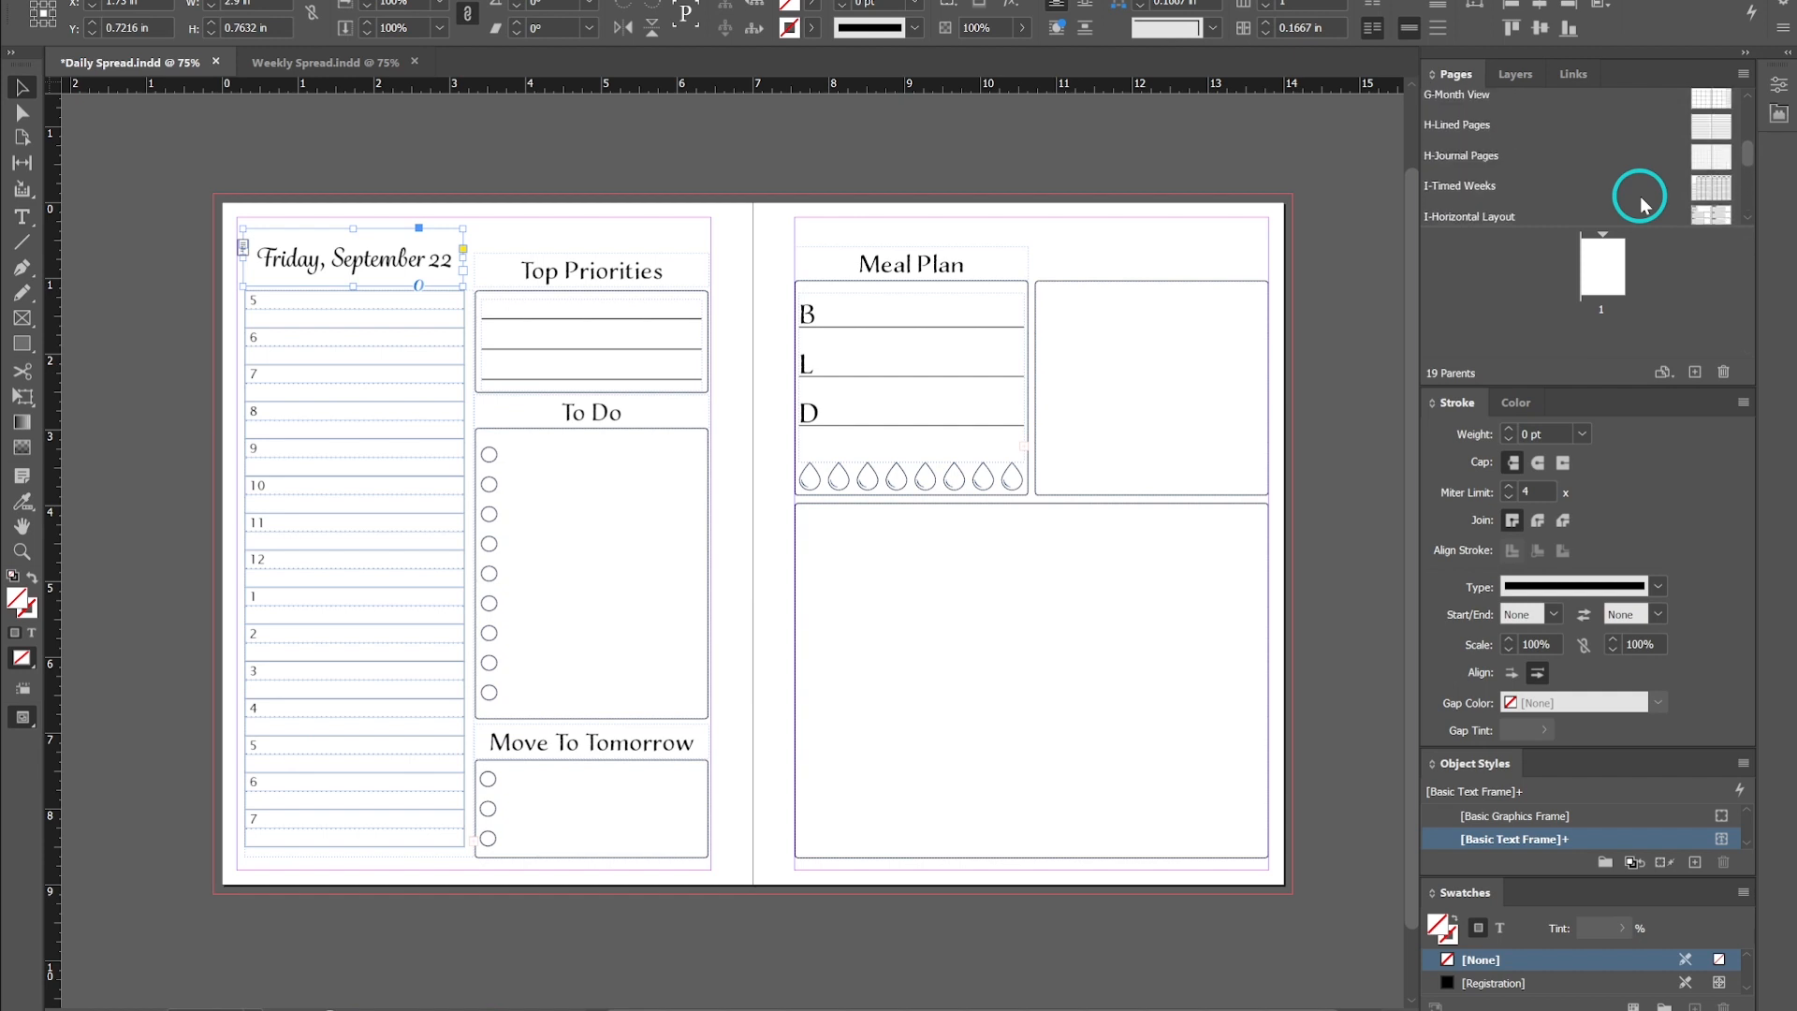
scroll(1642, 204, "up", 2)
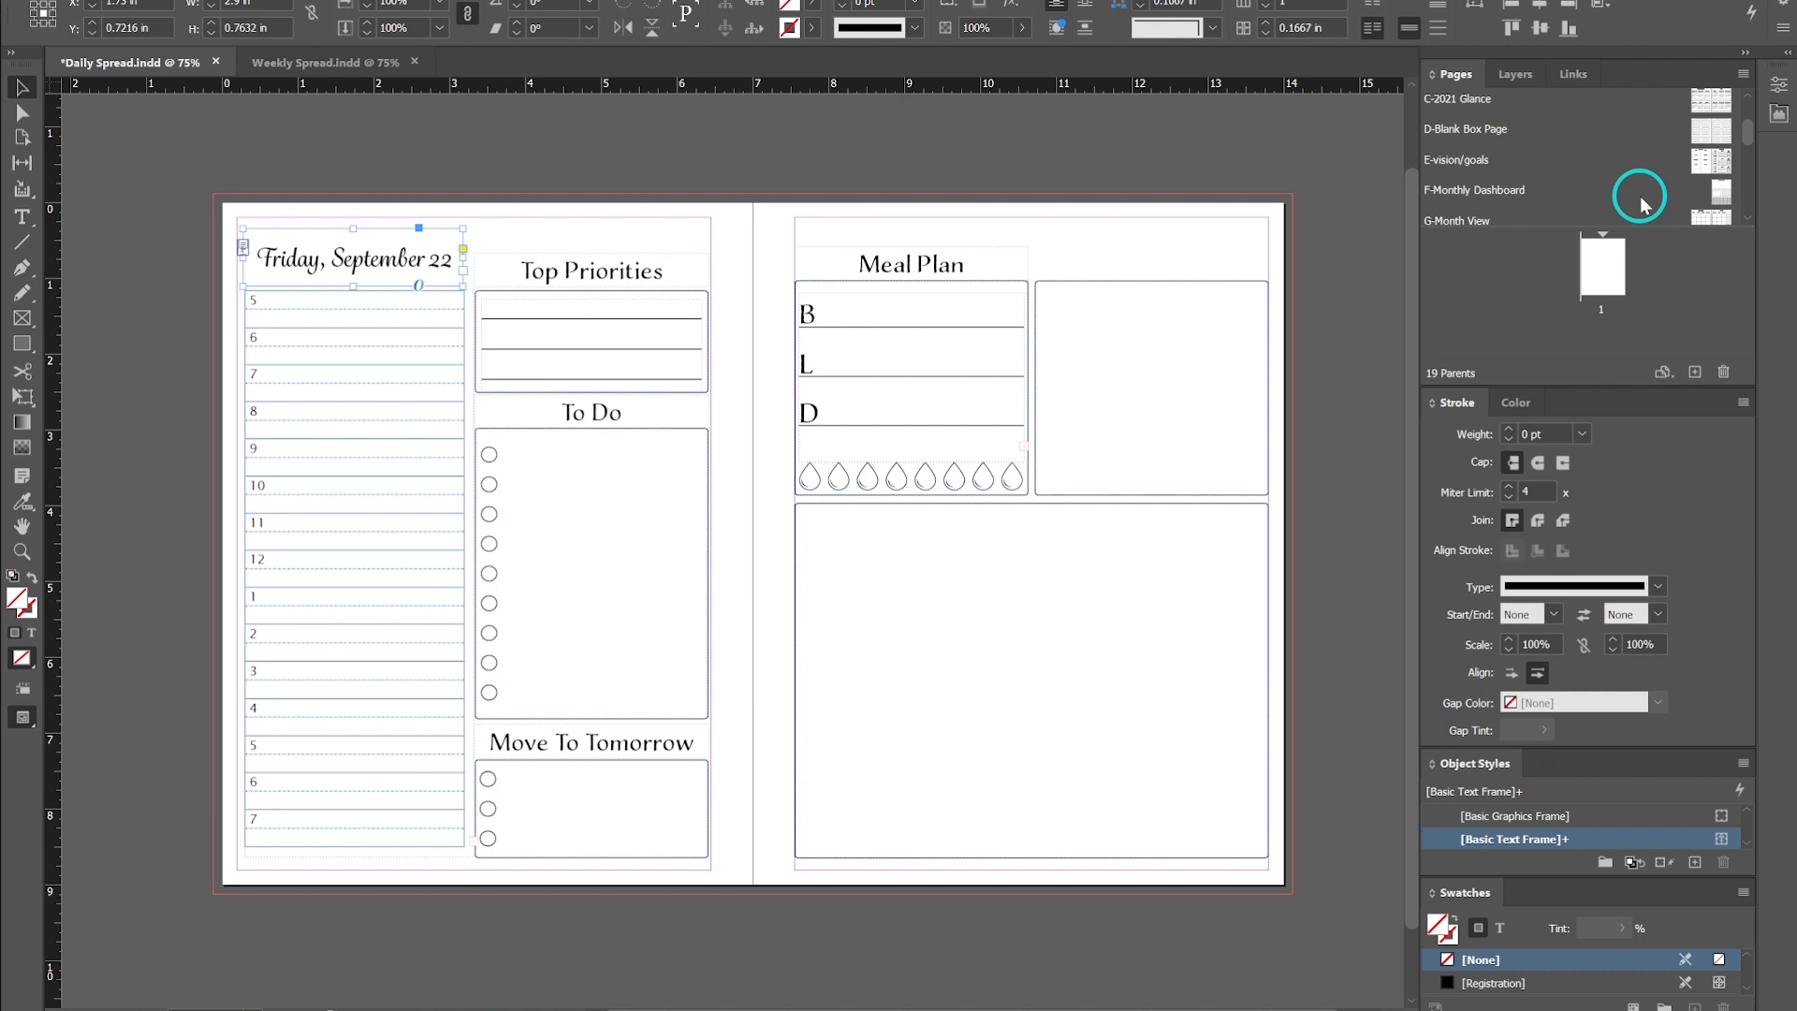
scroll(1643, 197, "up", 3)
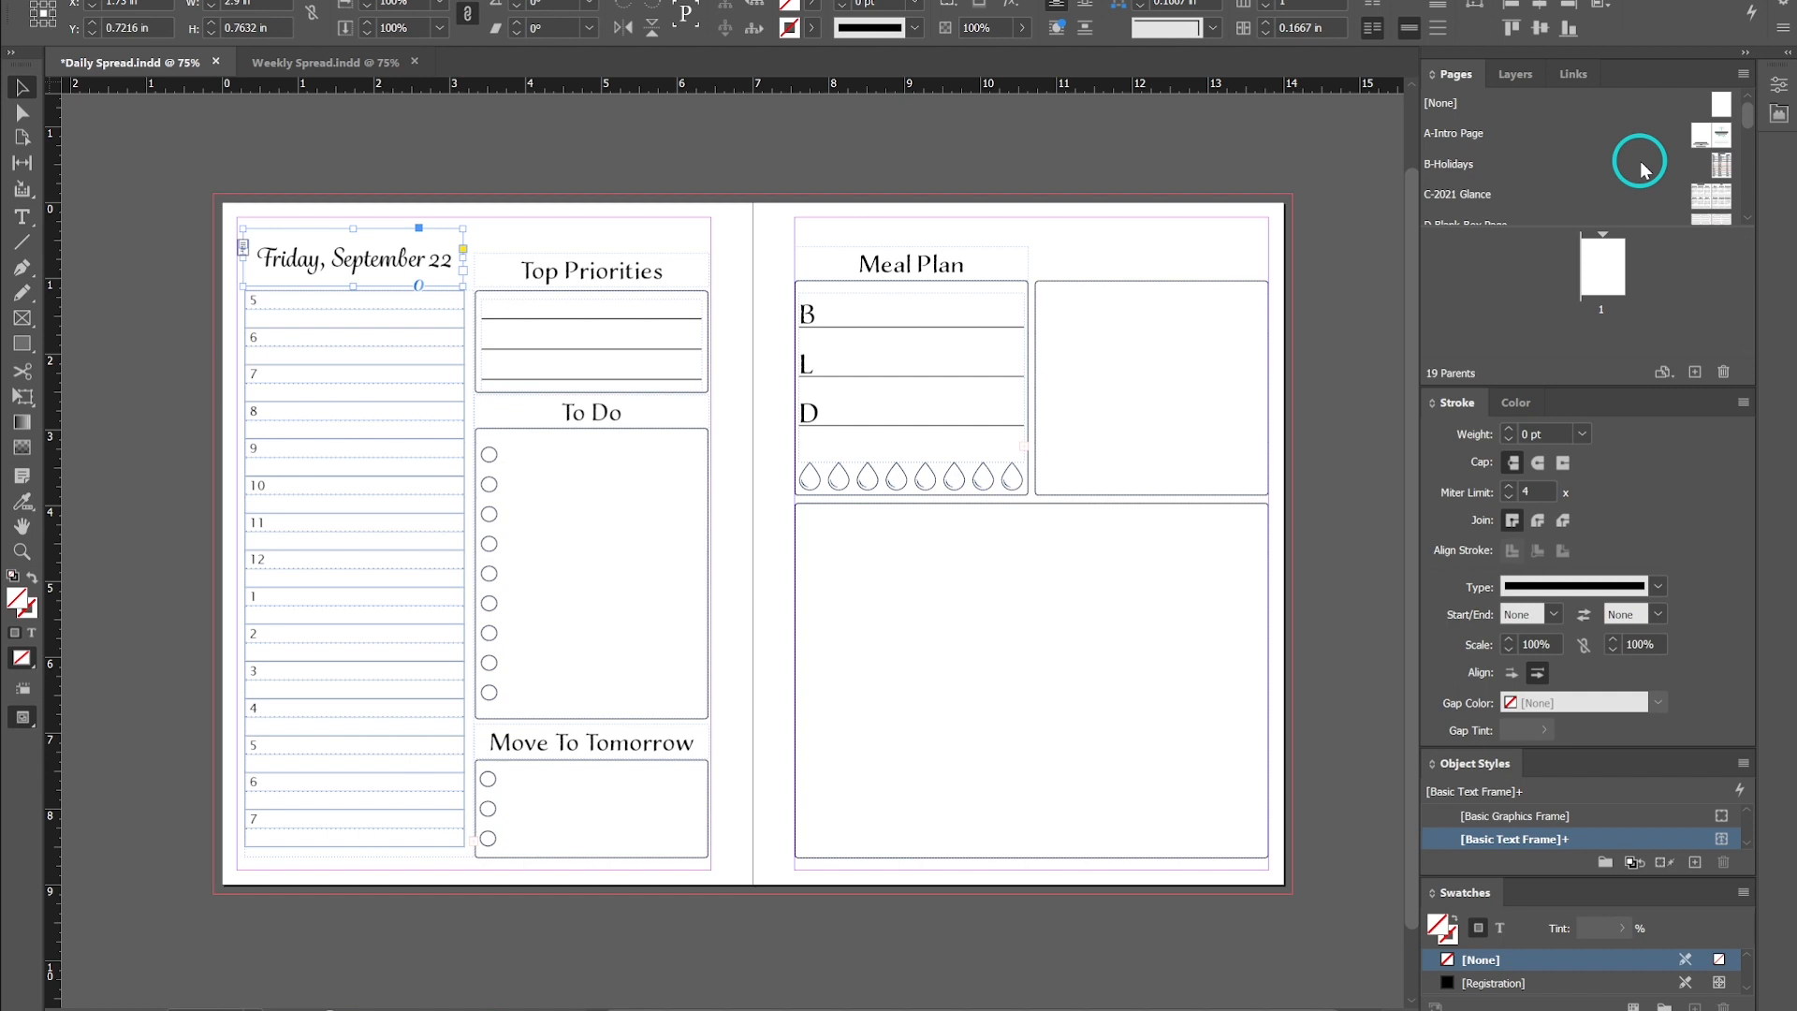
scroll(1640, 160, "down", 6)
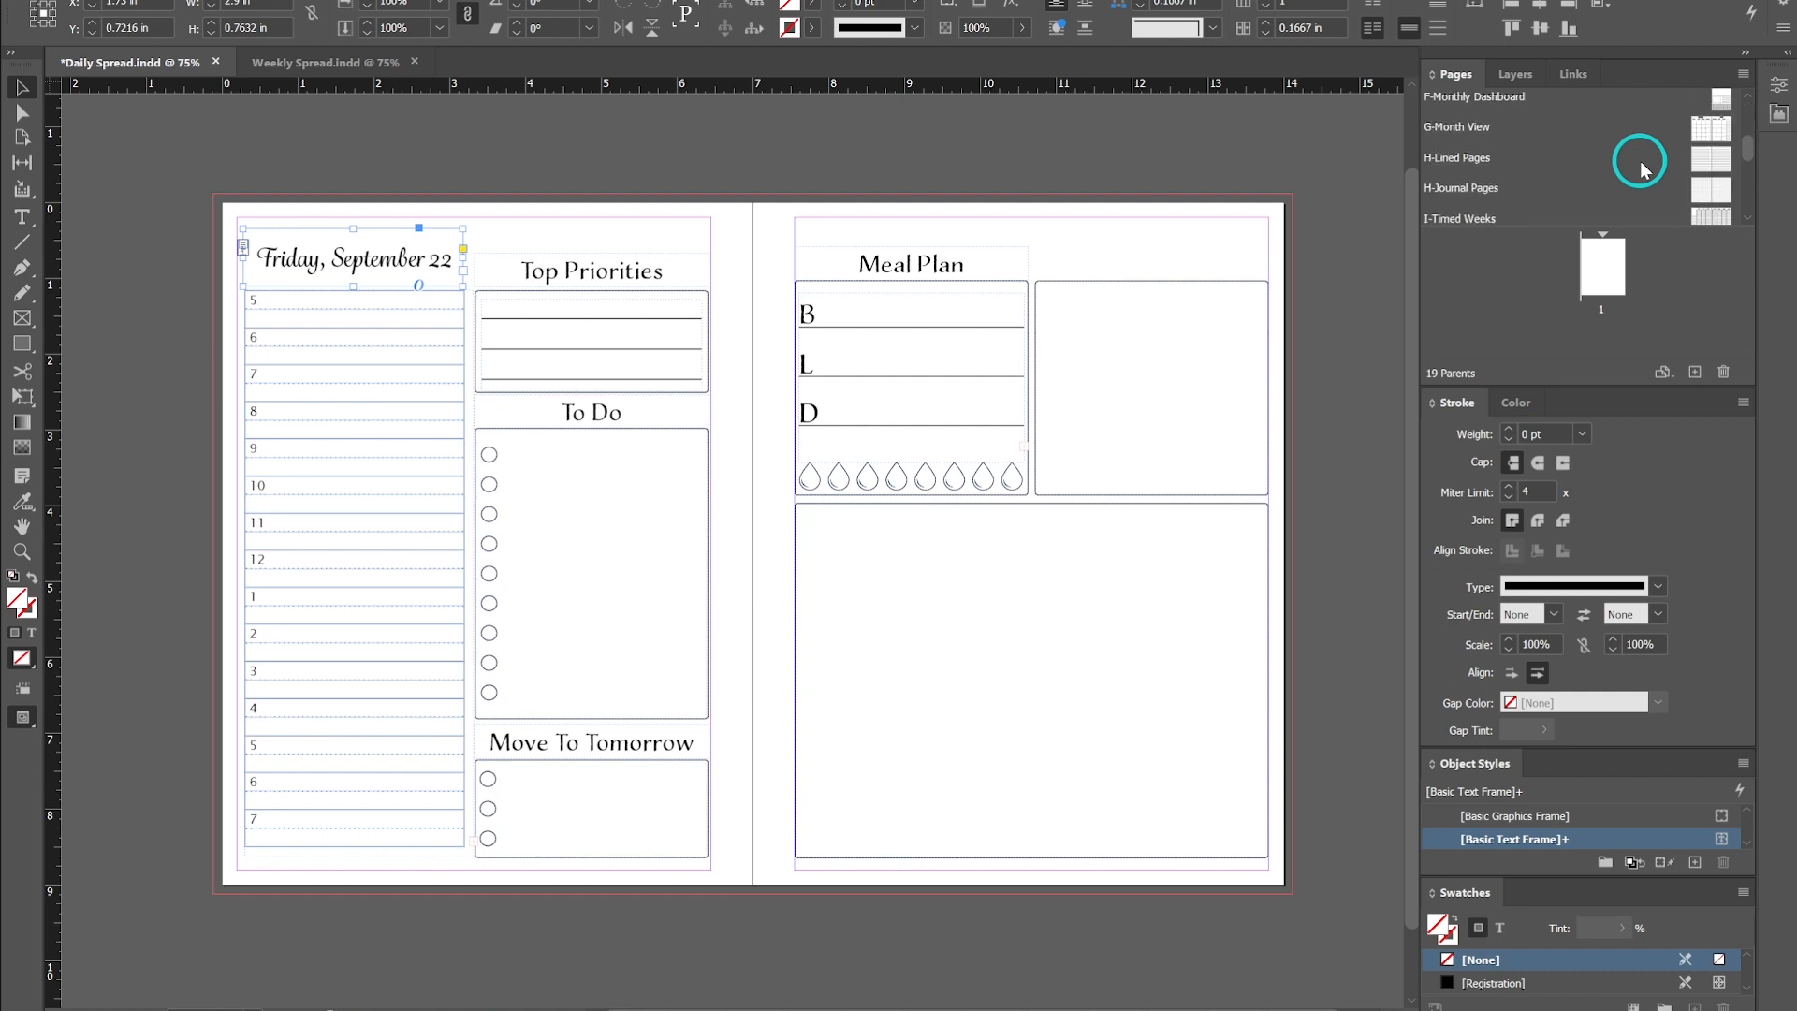
scroll(1640, 161, "down", 8)
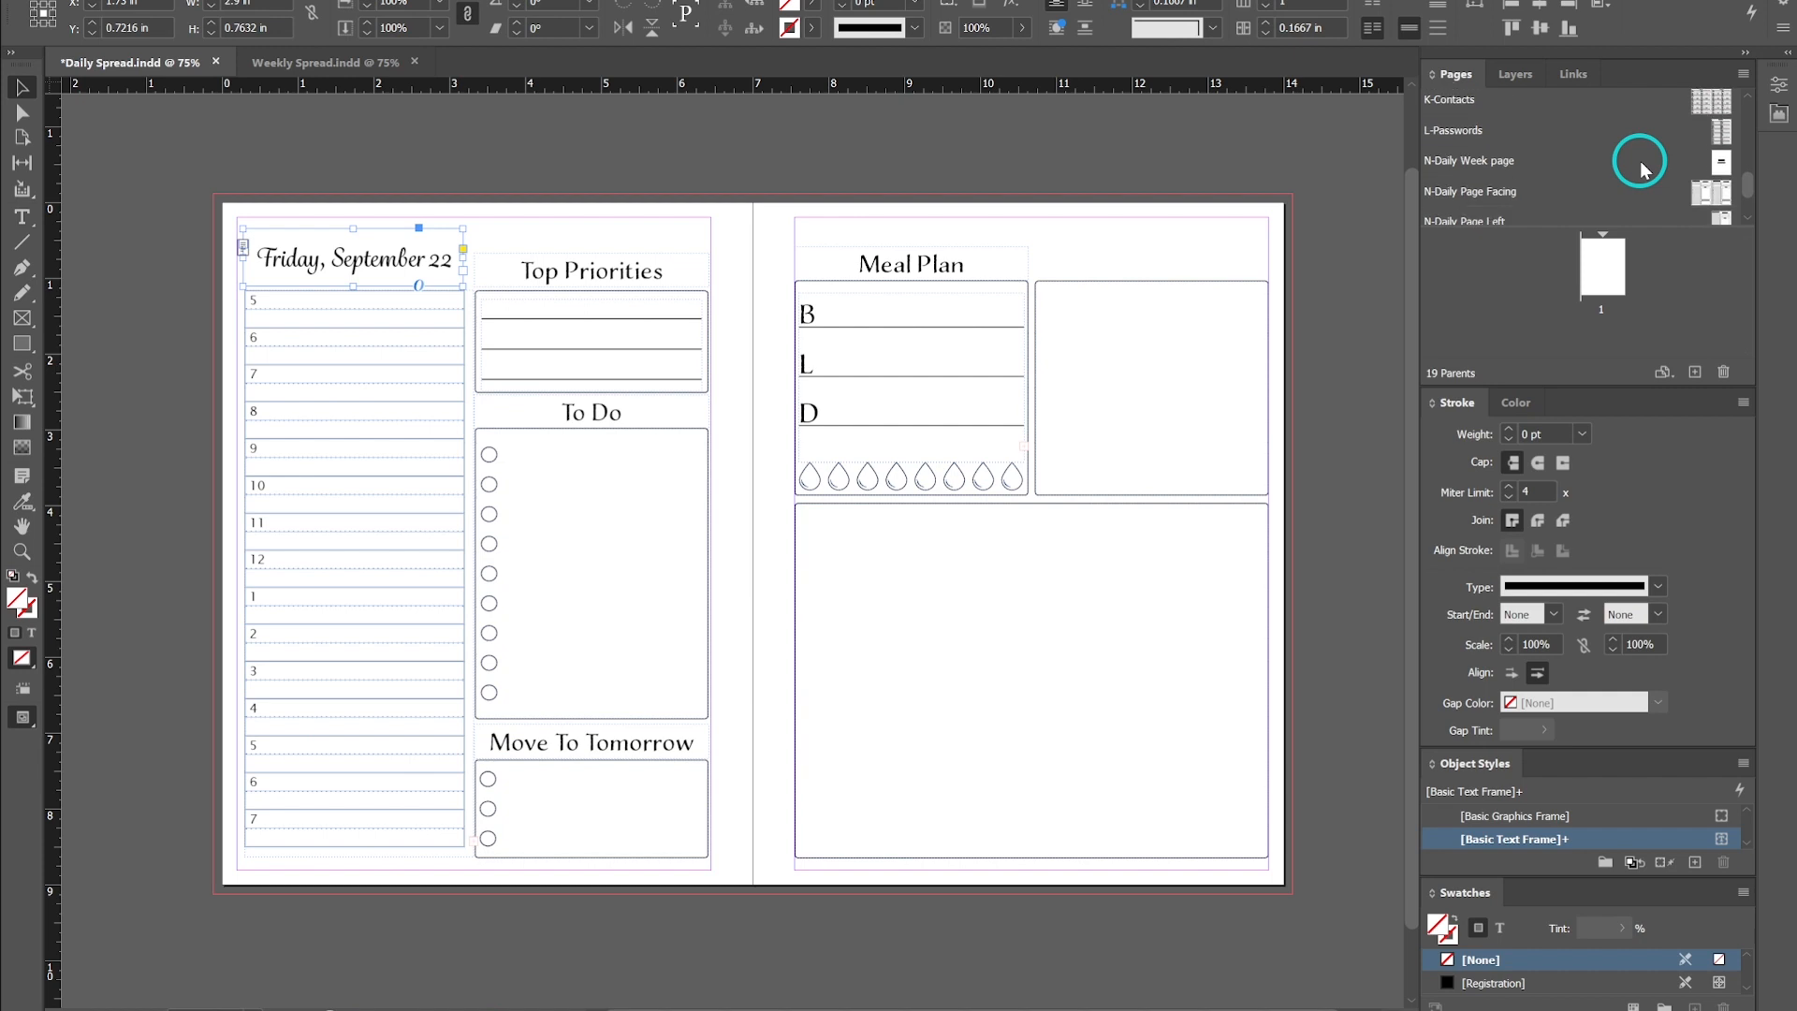
scroll(1640, 160, "down", 1)
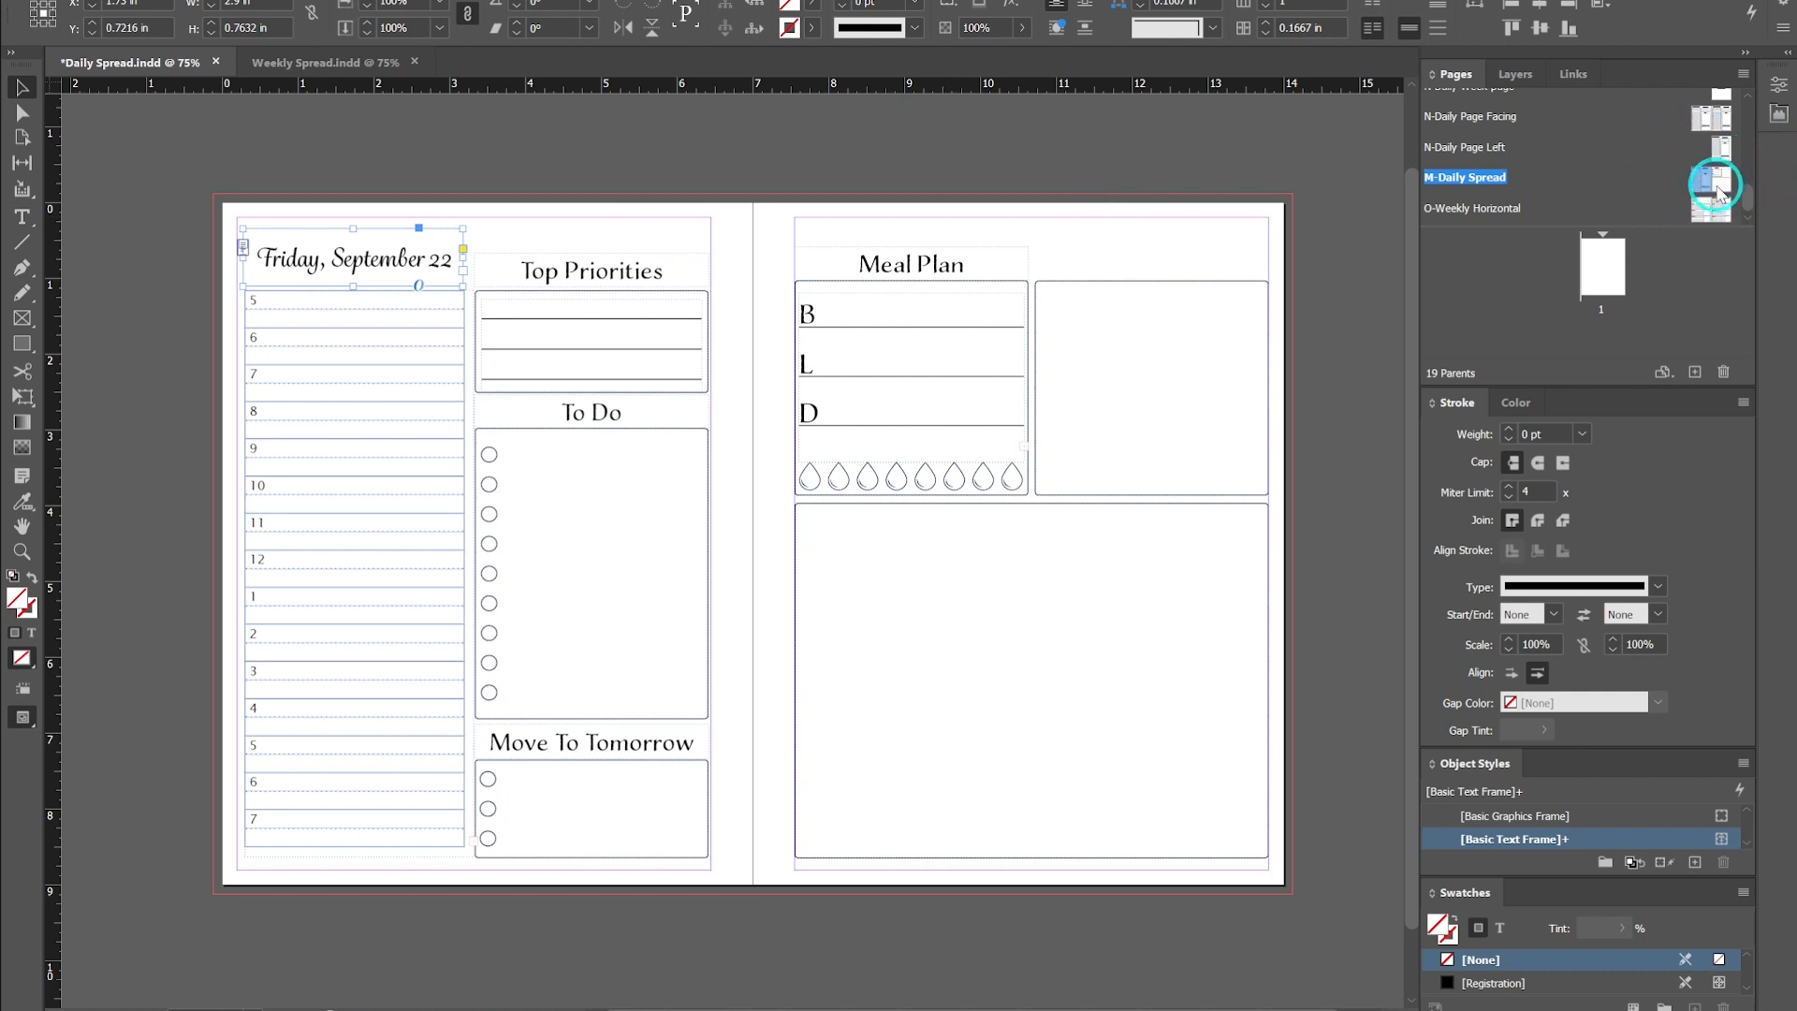
left_click(680, 151)
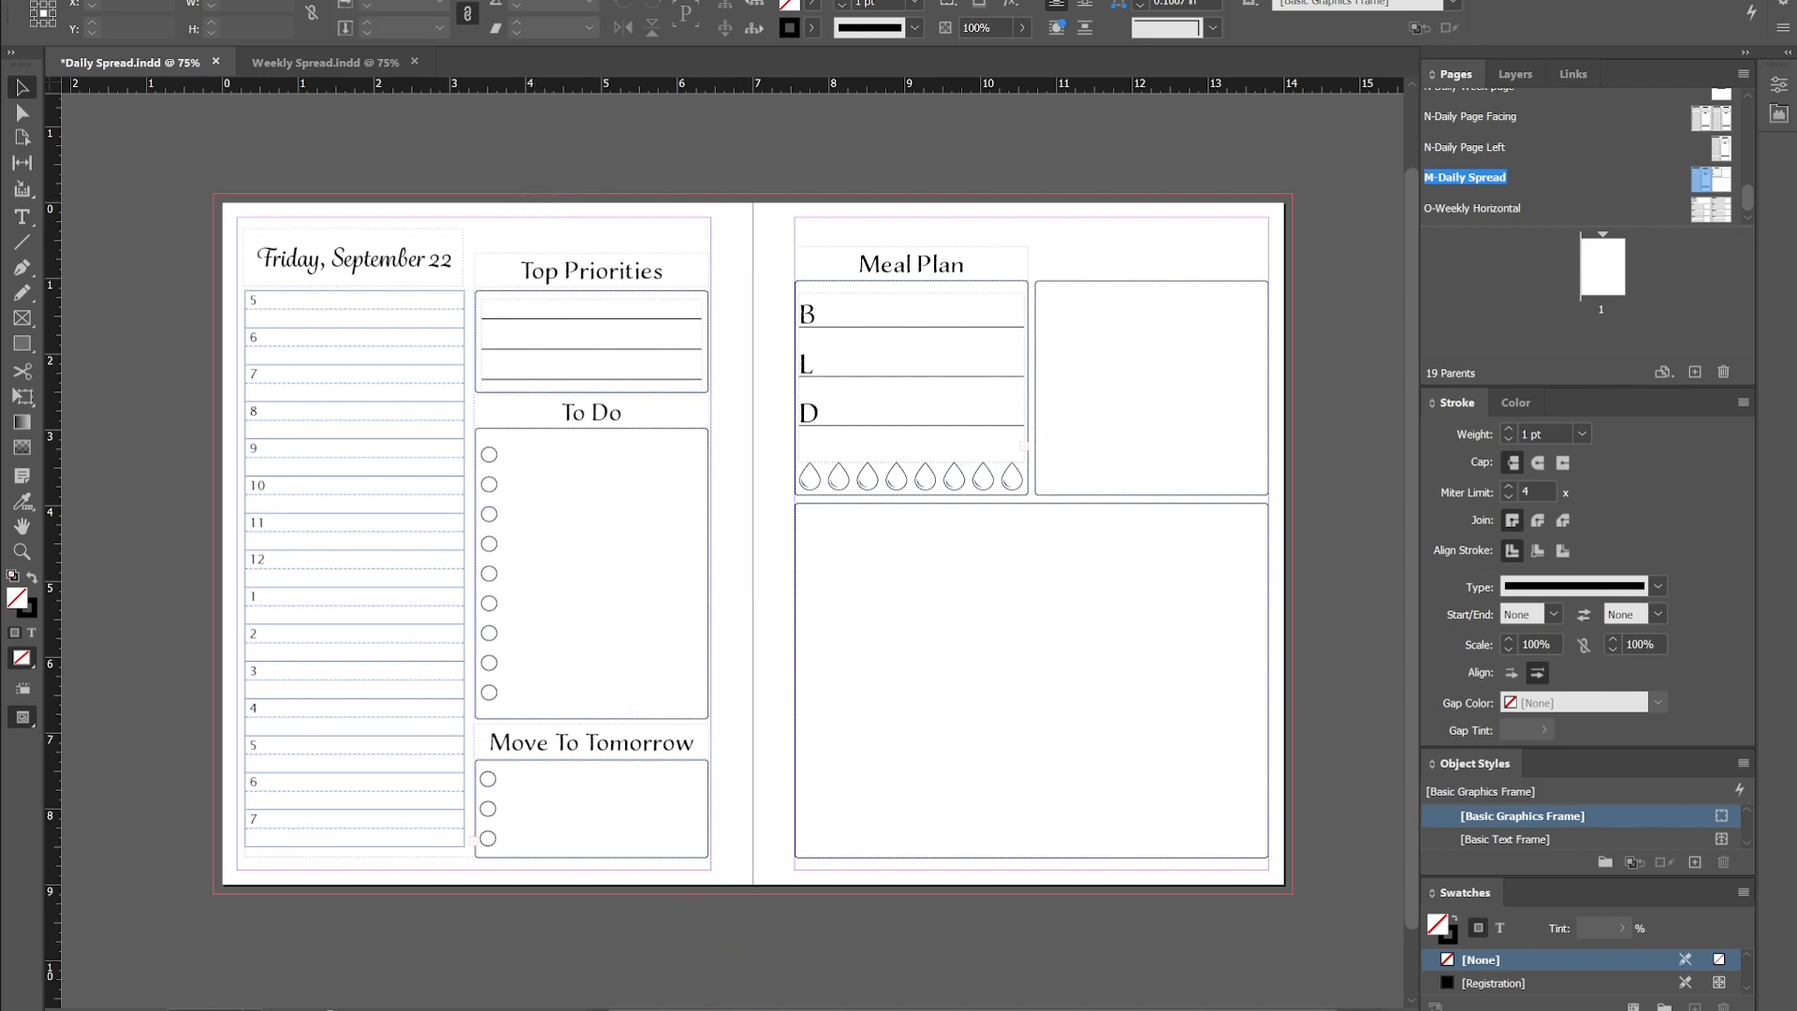
- Switch to Excel and compare the Daily Spread workbook with the date testing spreadsheet
mouse_move(699, 1007)
left_click(858, 947)
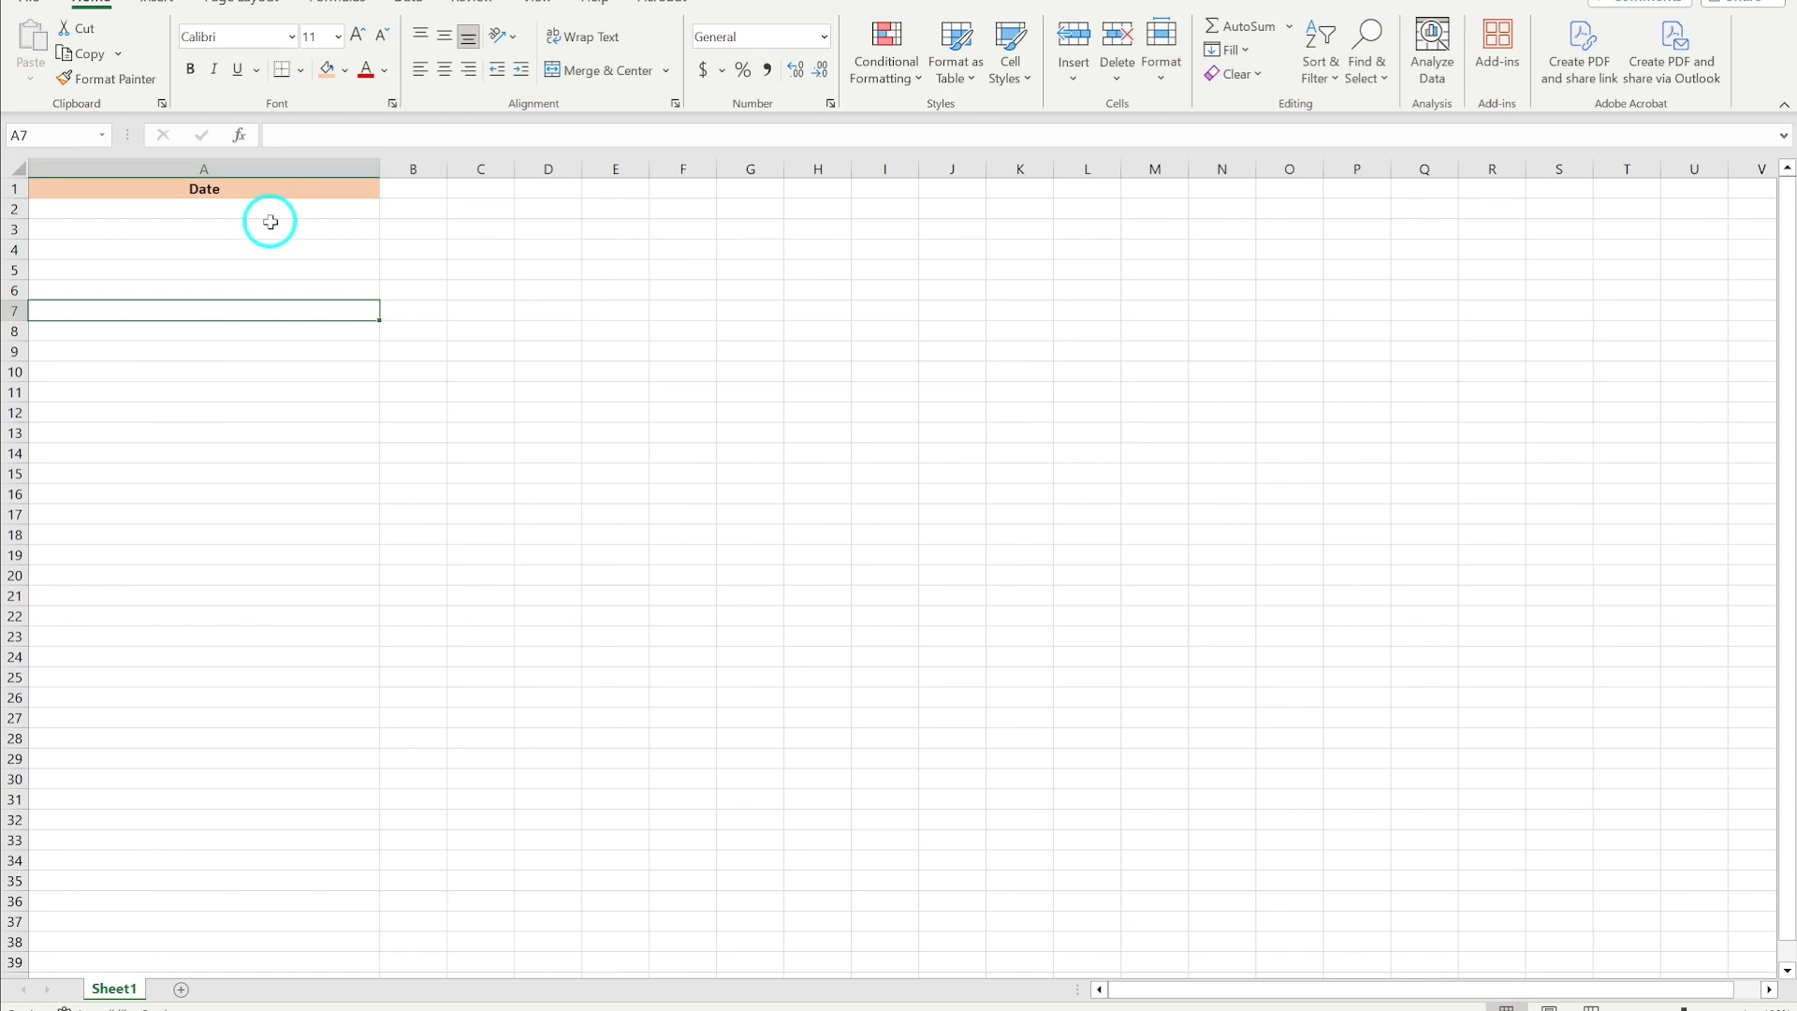
left_click(241, 188)
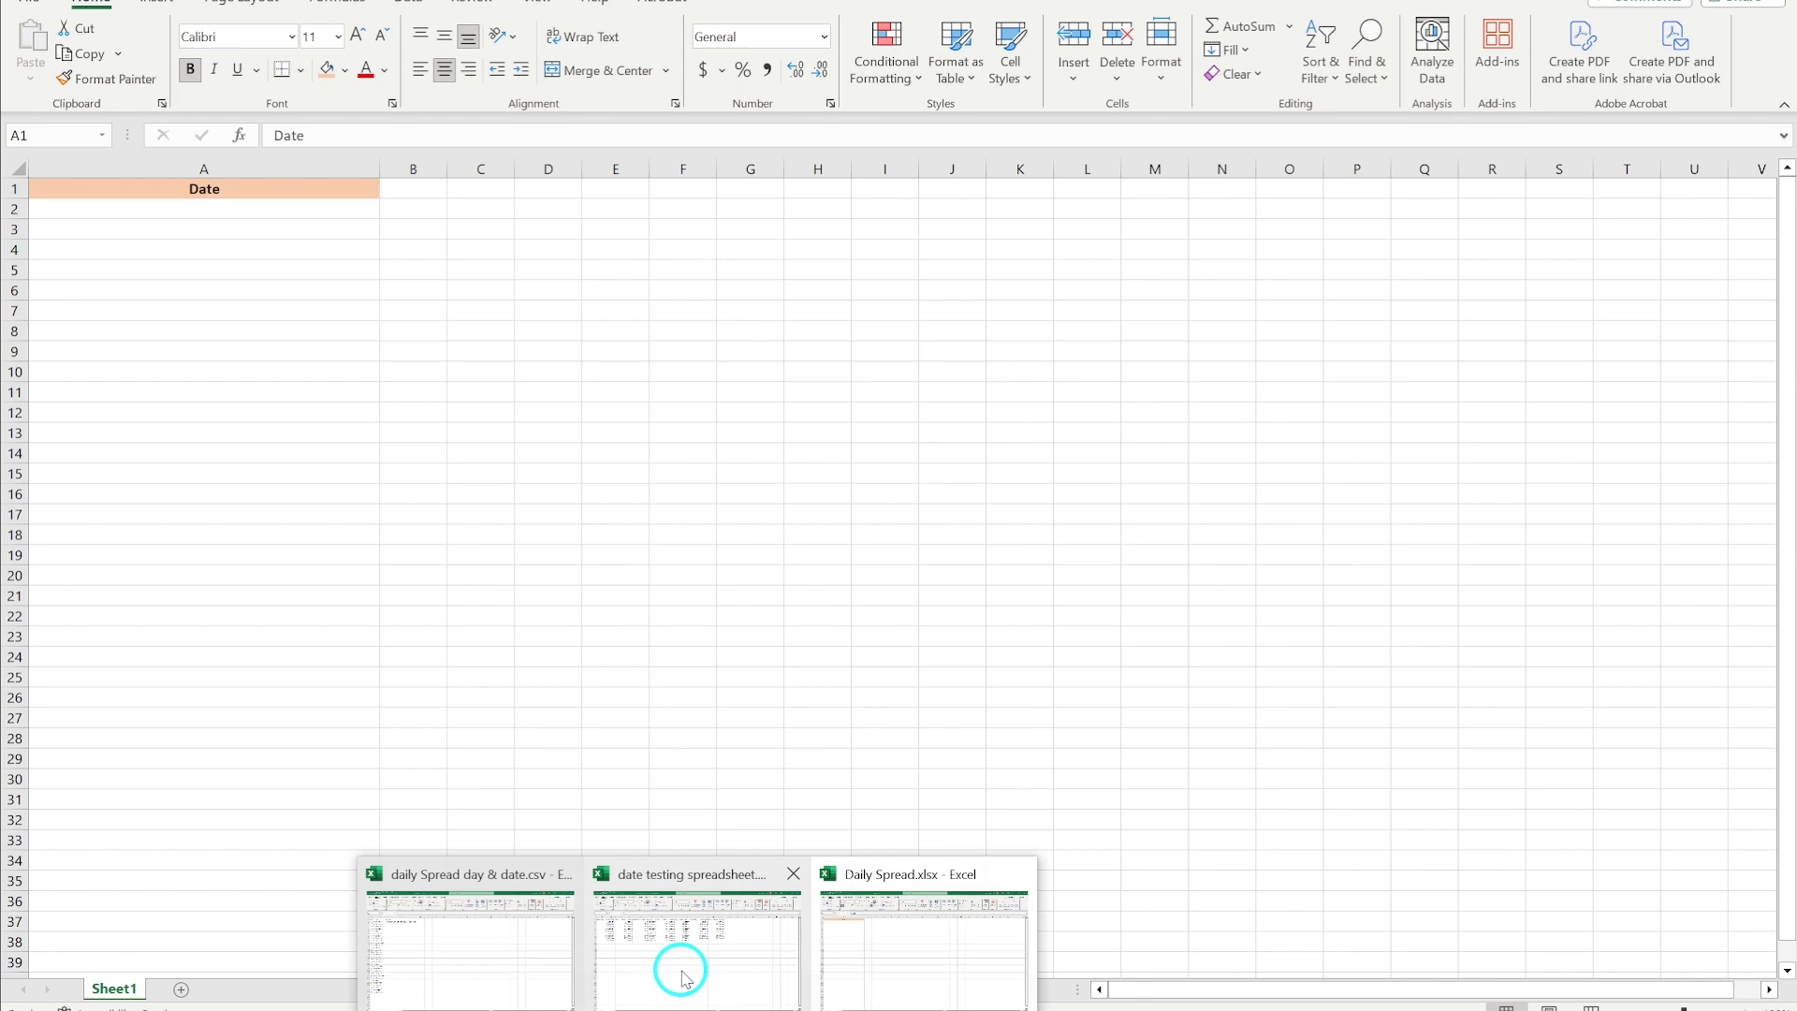
left_click(686, 978)
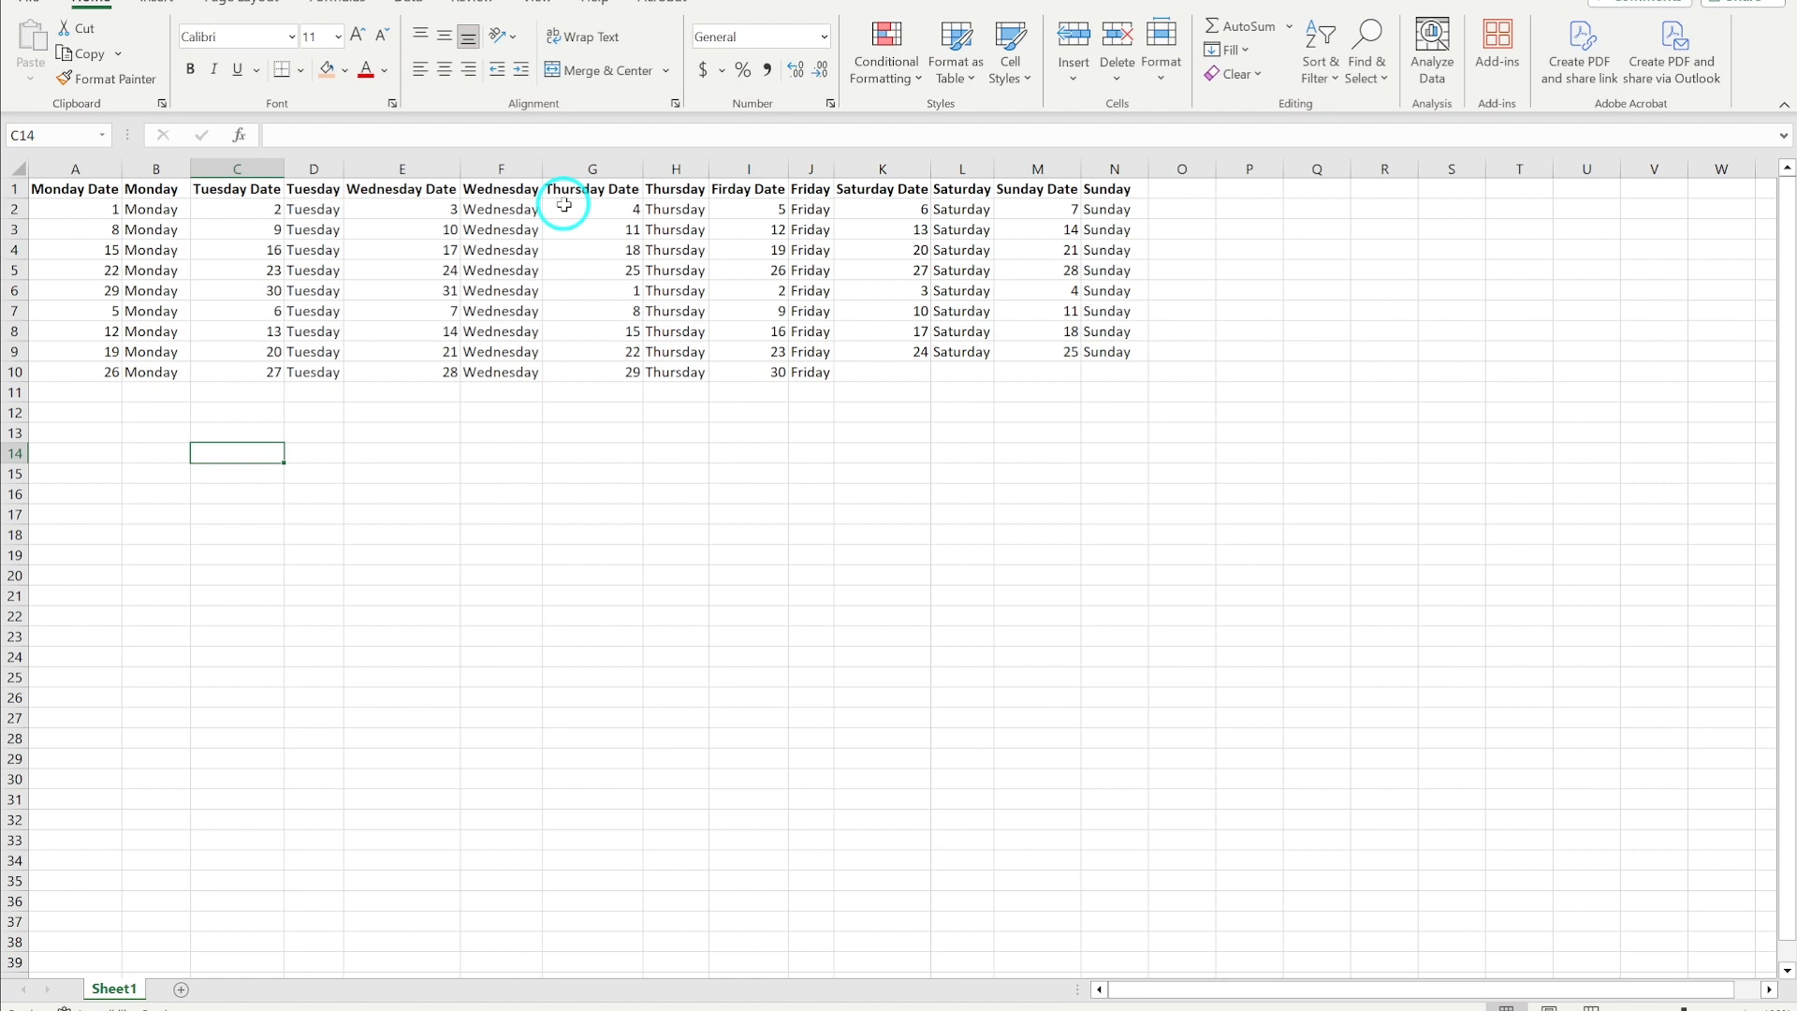
left_click(653, 1008)
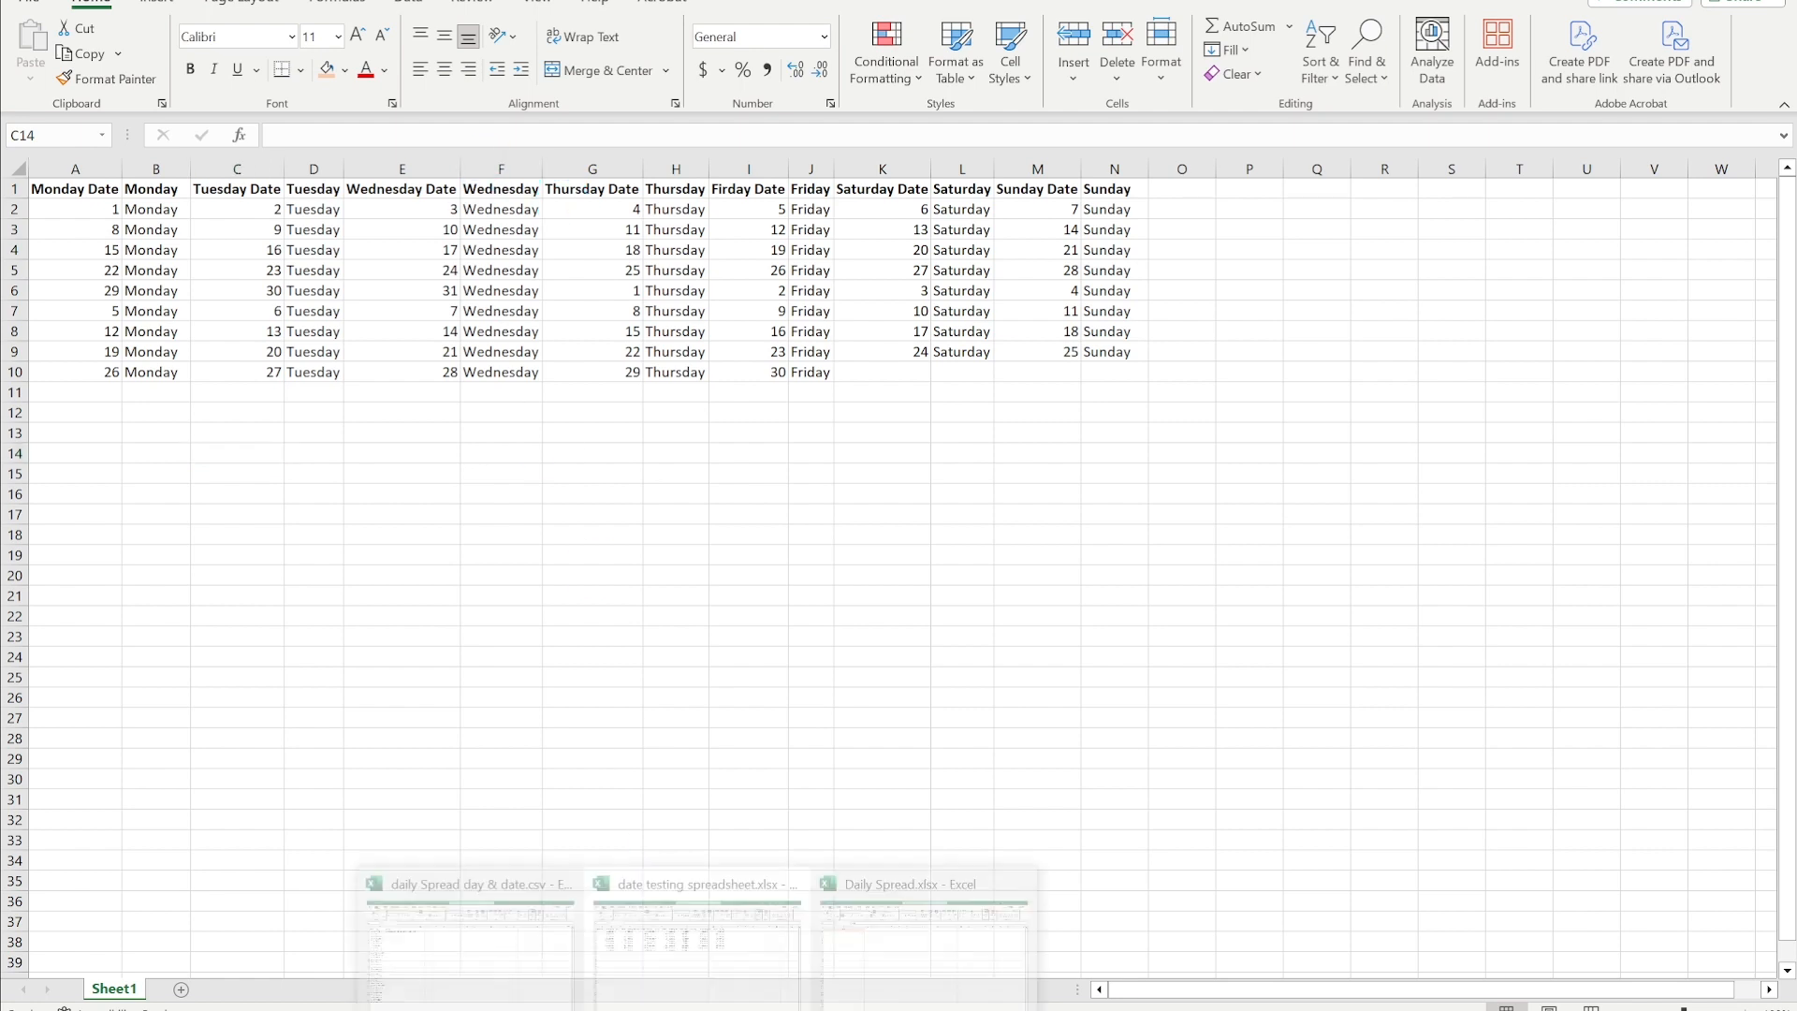
left_click(848, 945)
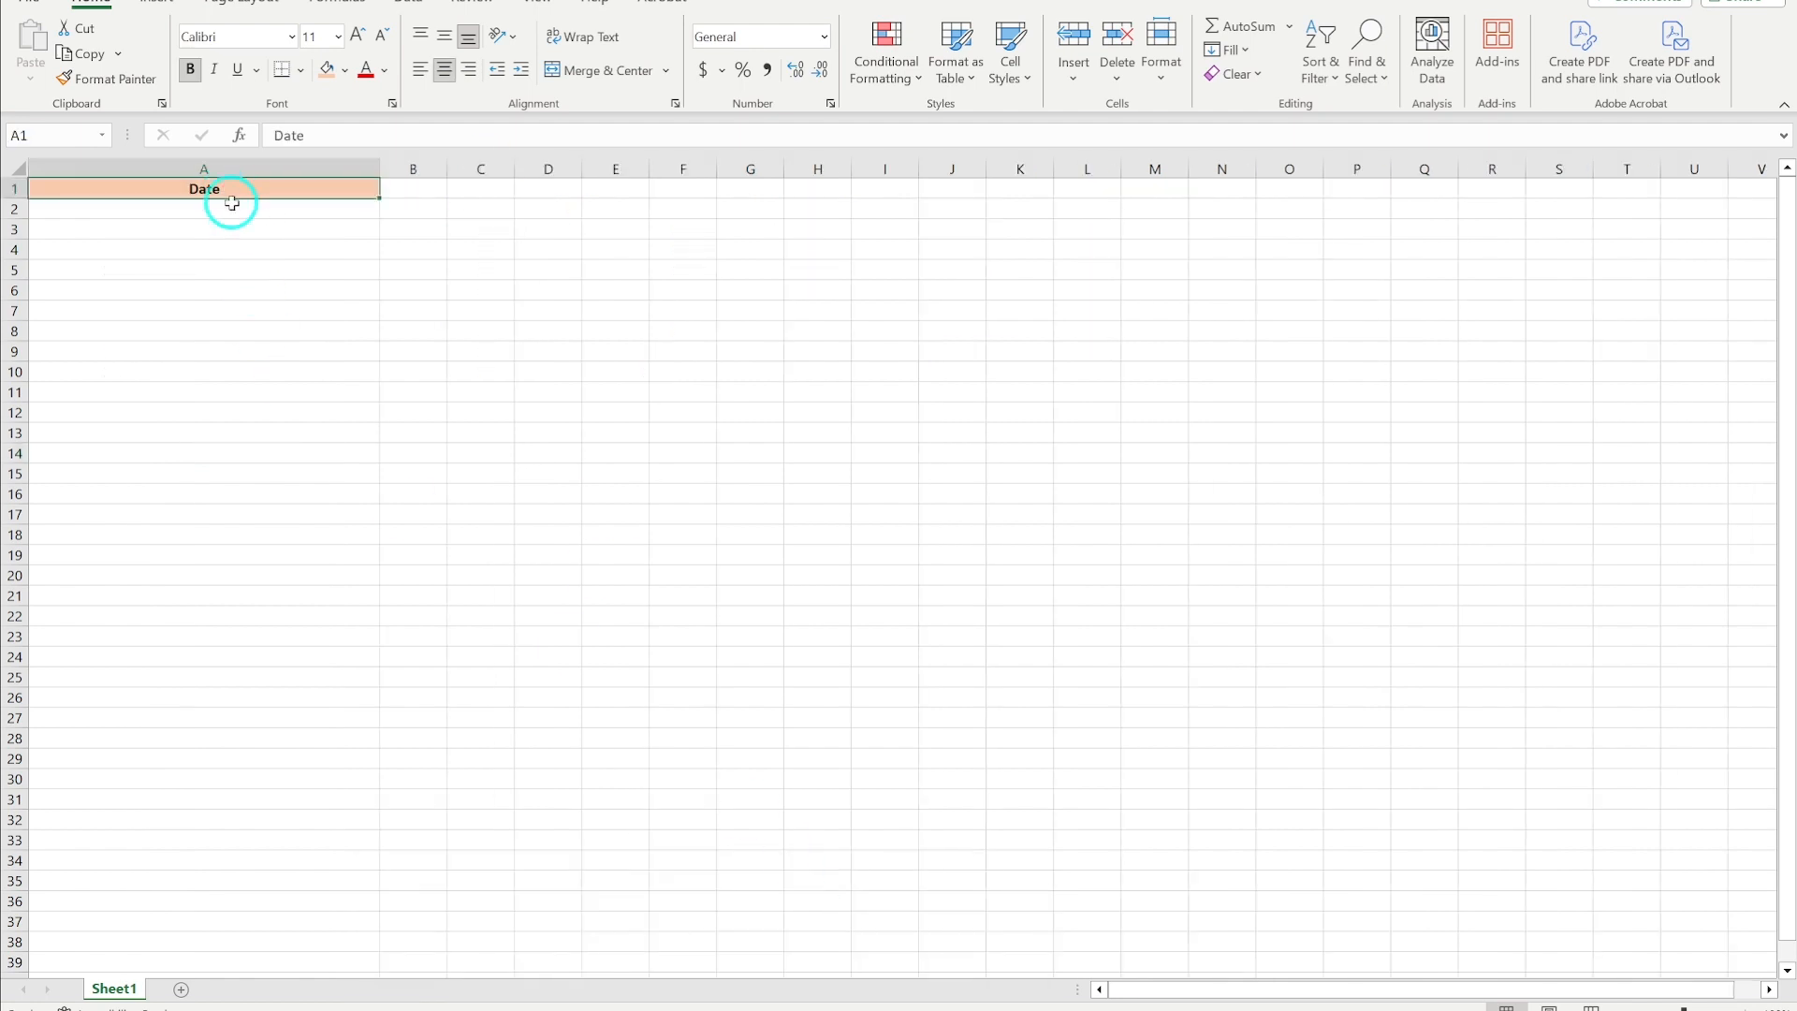
- Enter the date 1/1/24 in cell A2 under the Date header
left_click(238, 210)
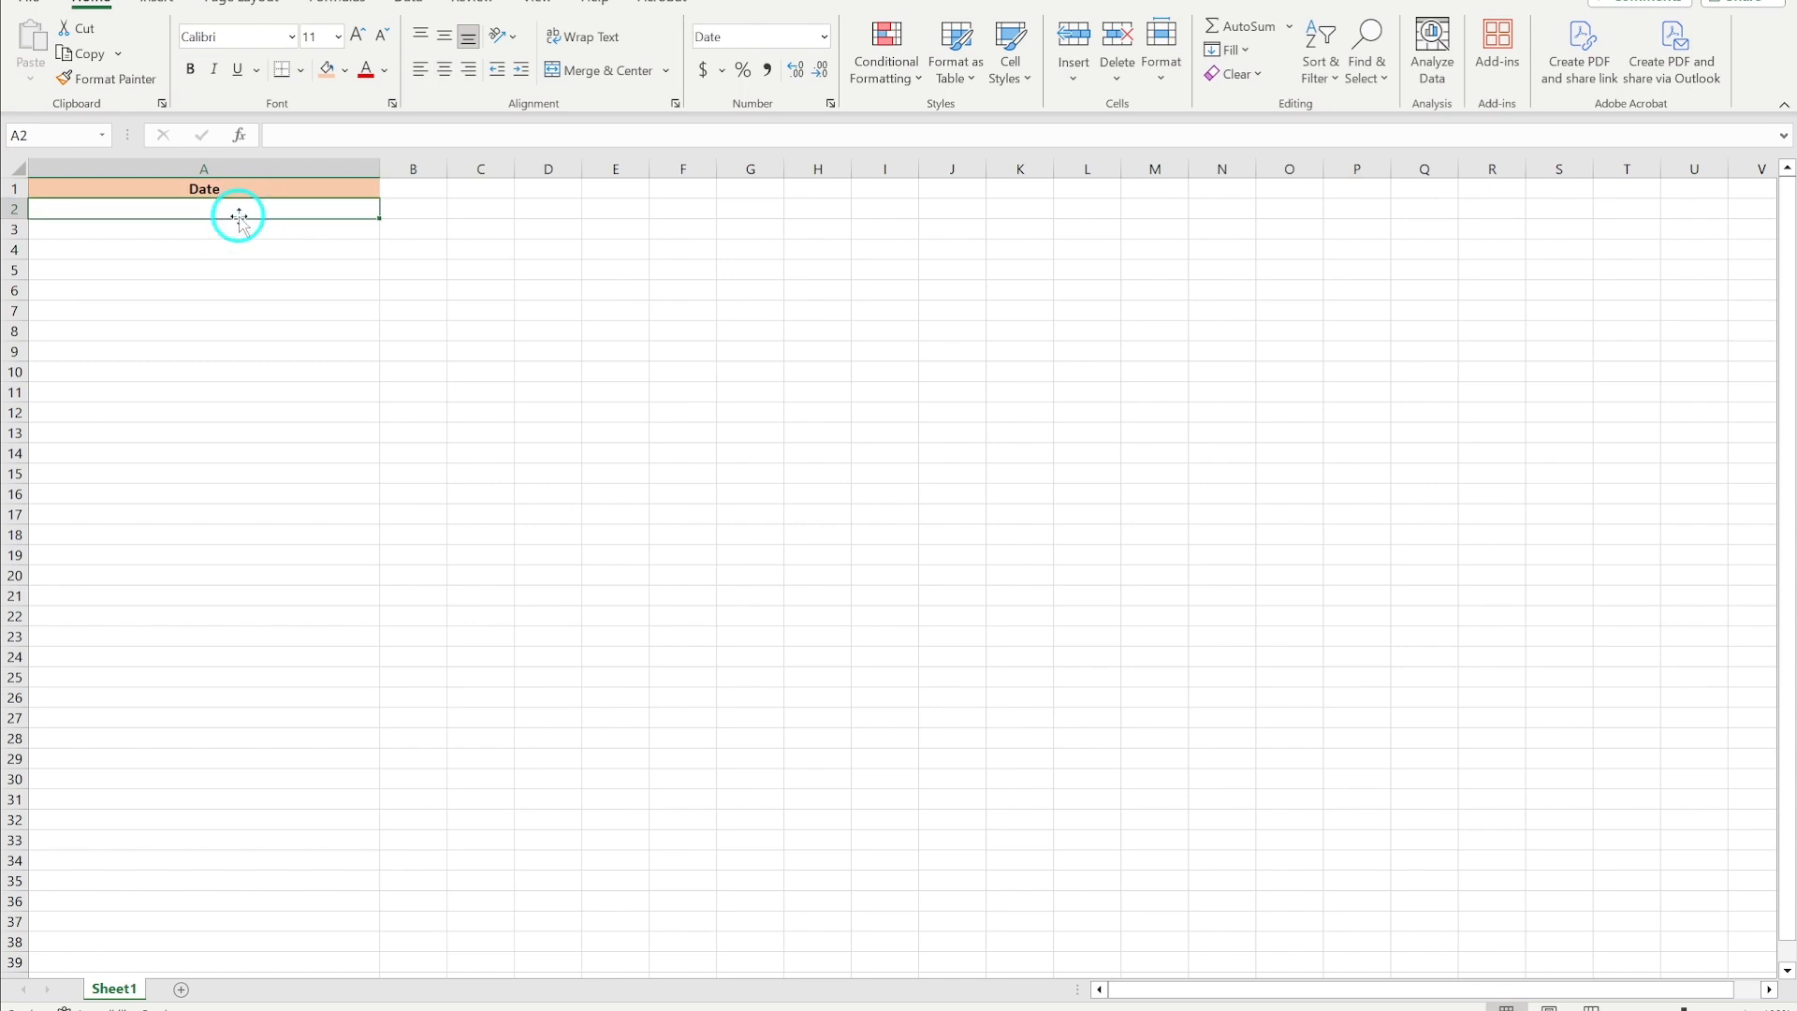
type("1/")
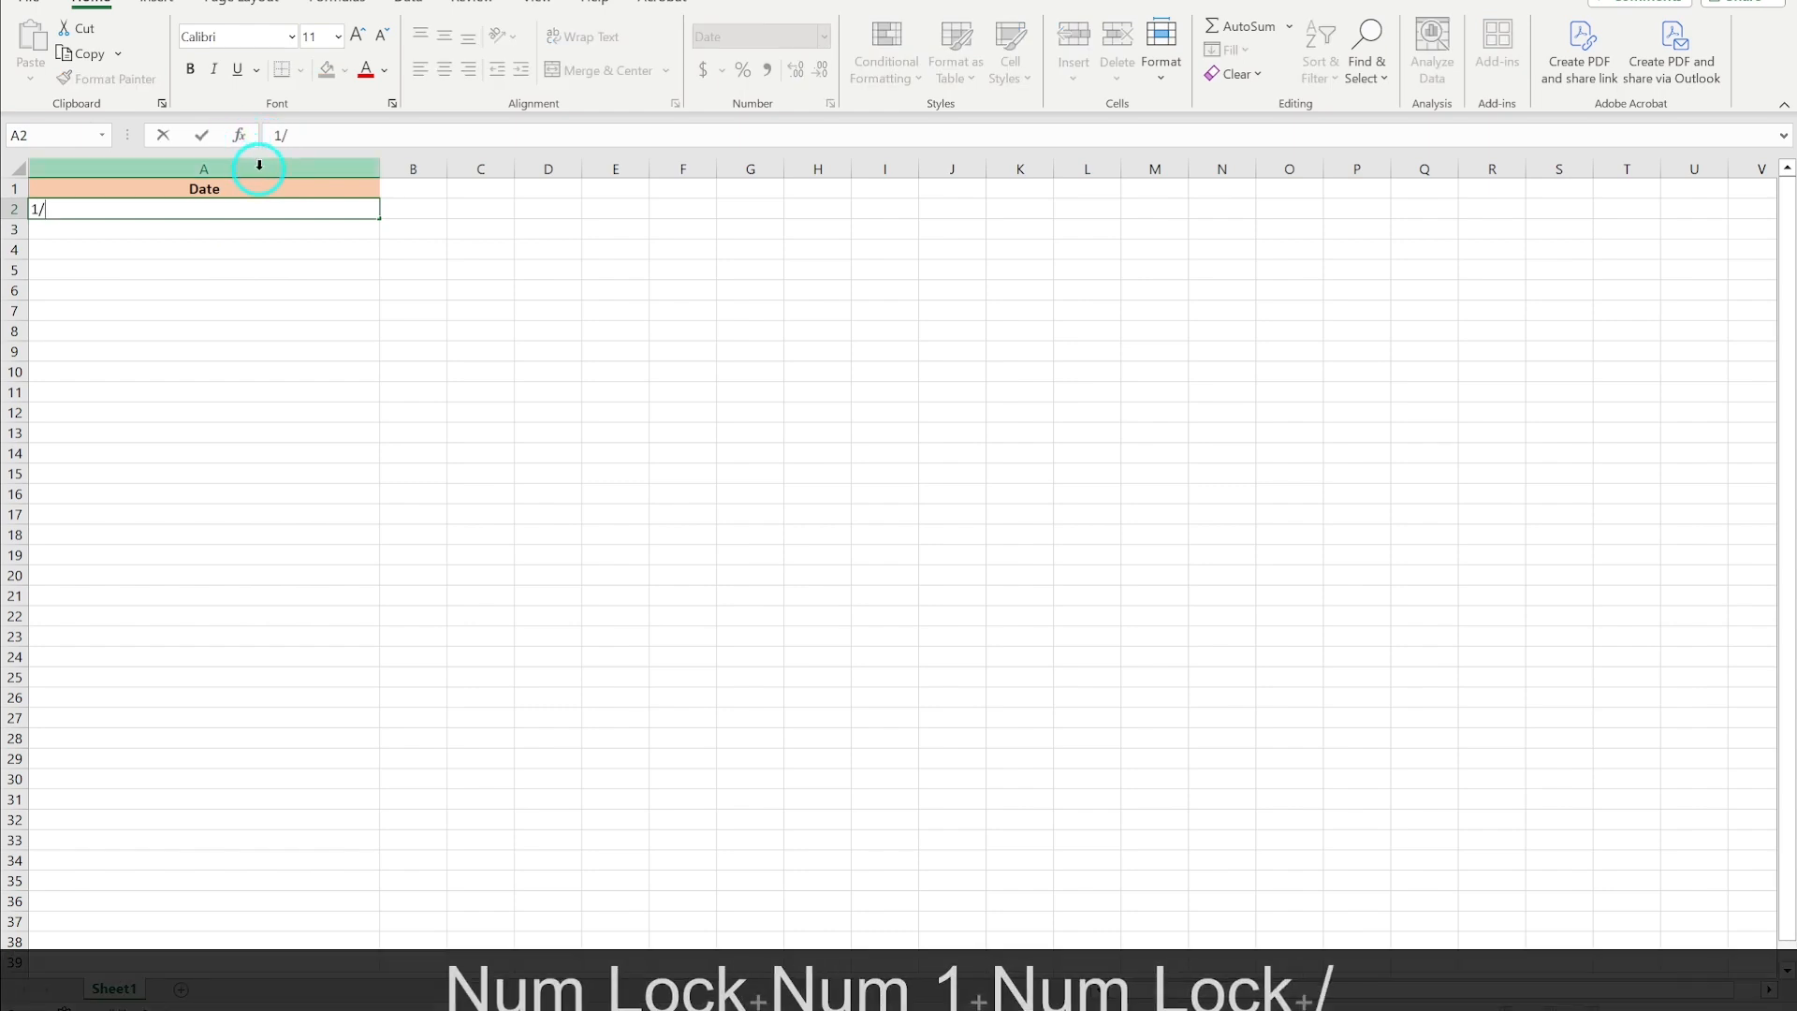
type("1/2")
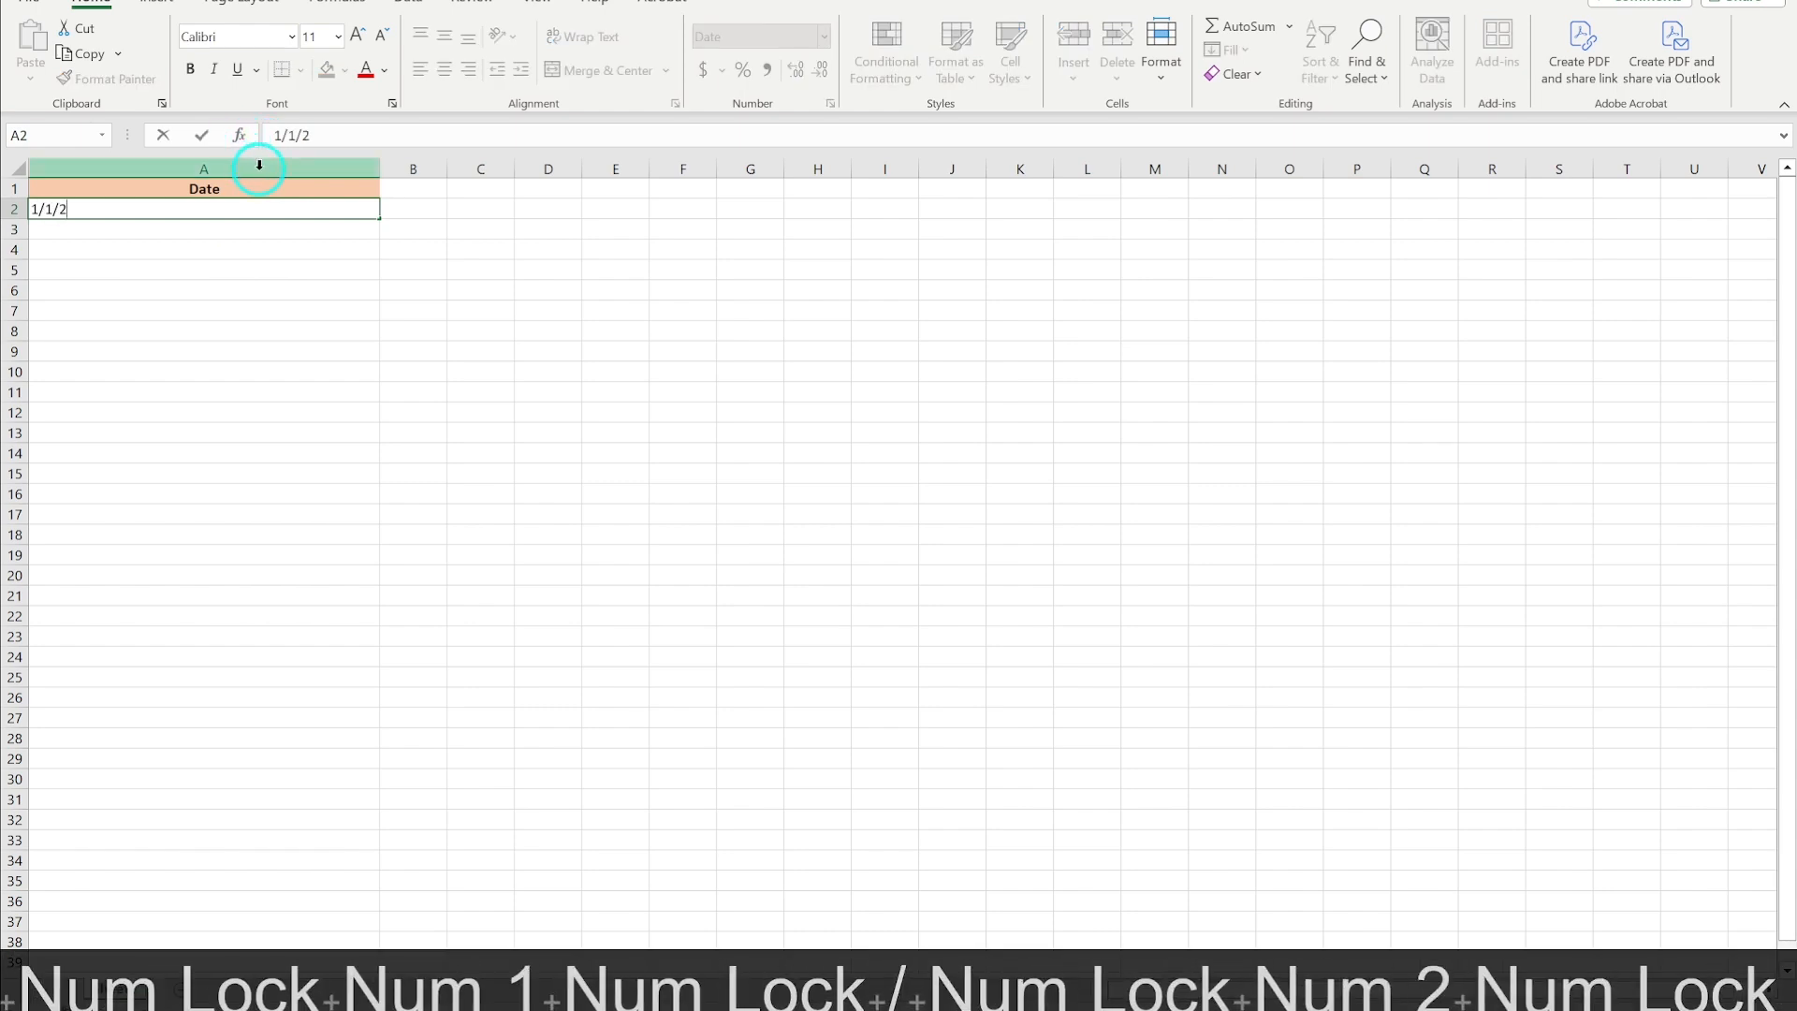
type("4")
key("Return")
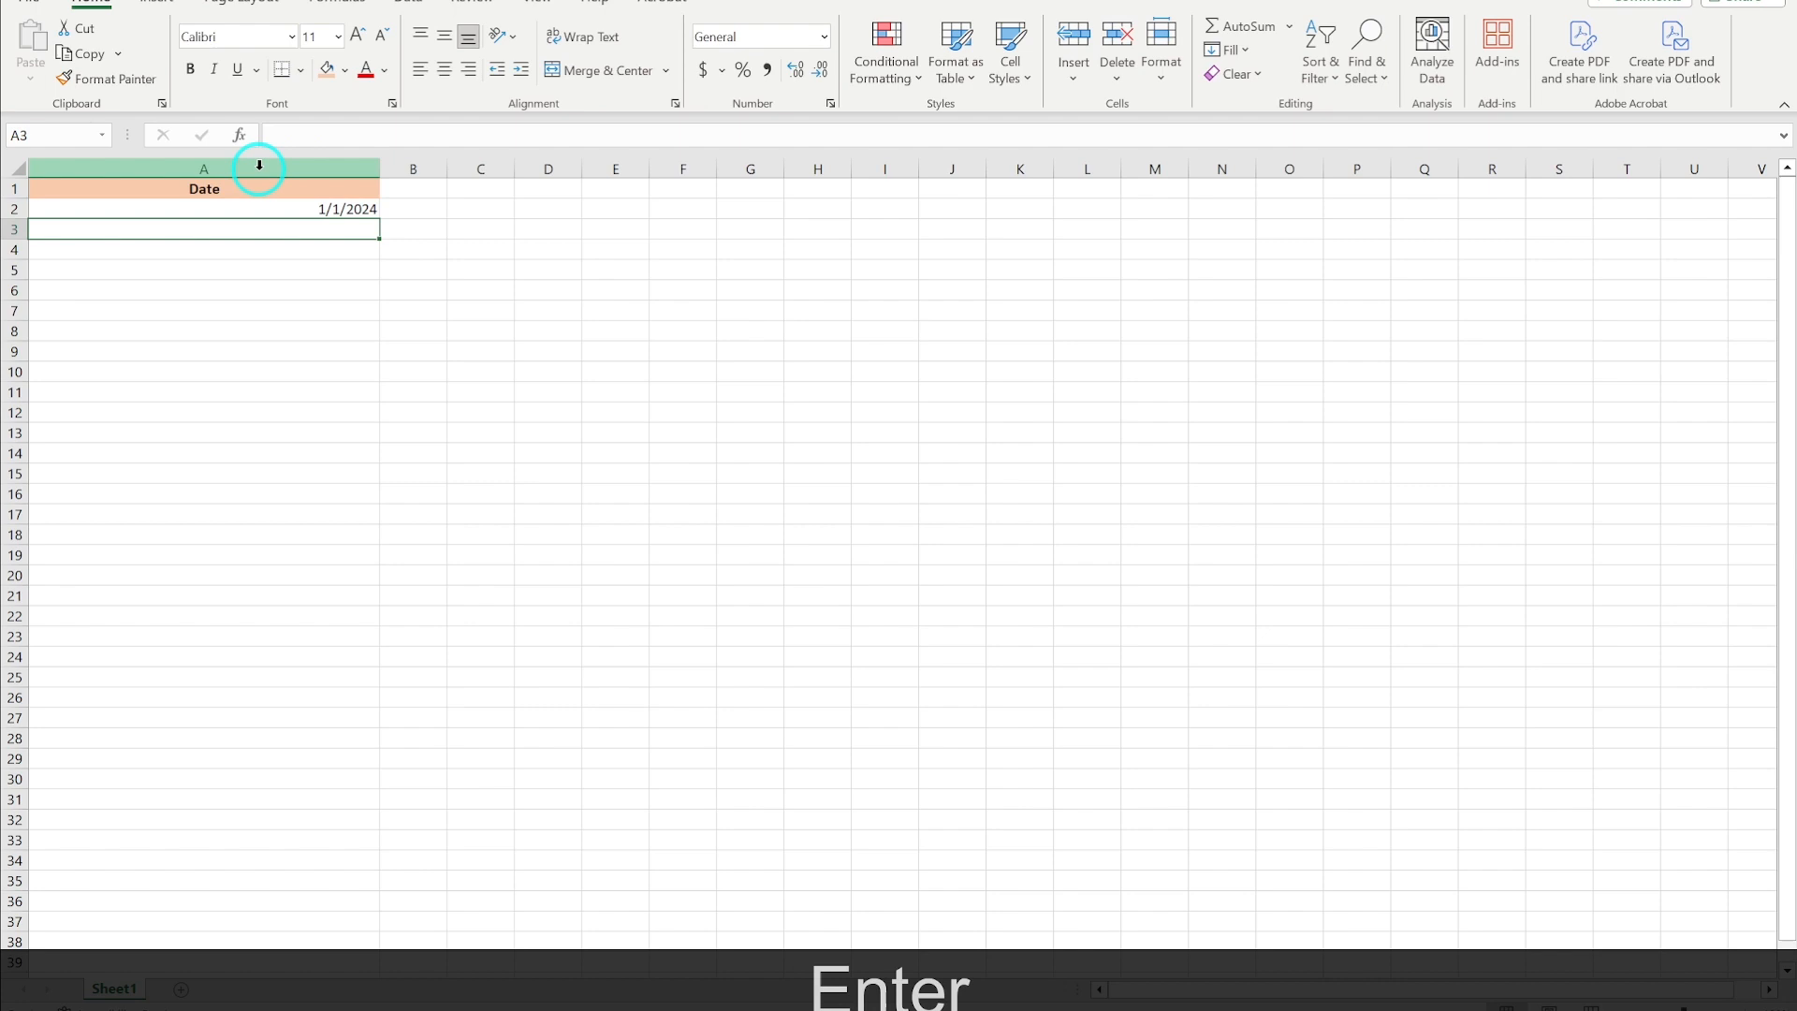
- Fill column A downward from A2 with consecutive daily dates
left_click(272, 210)
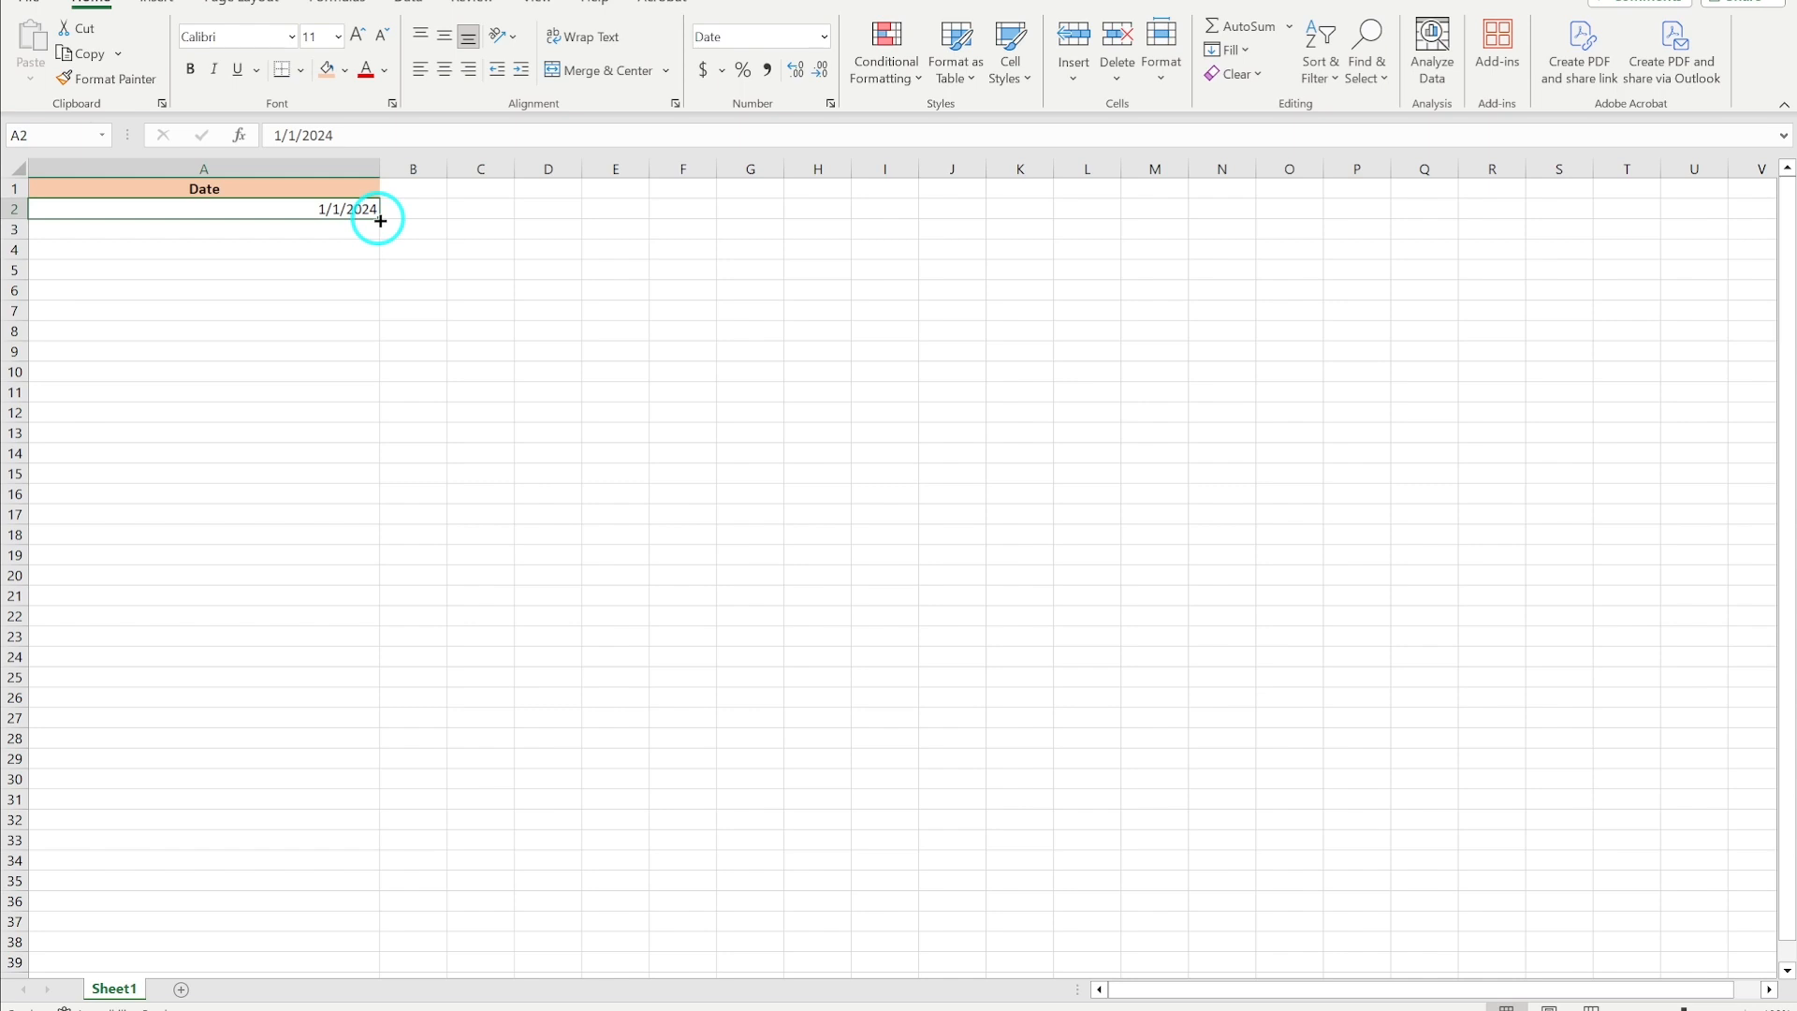
left_click_drag(380, 221, 353, 1003)
scroll(292, 482, "up", 2)
scroll(295, 480, "up", 10)
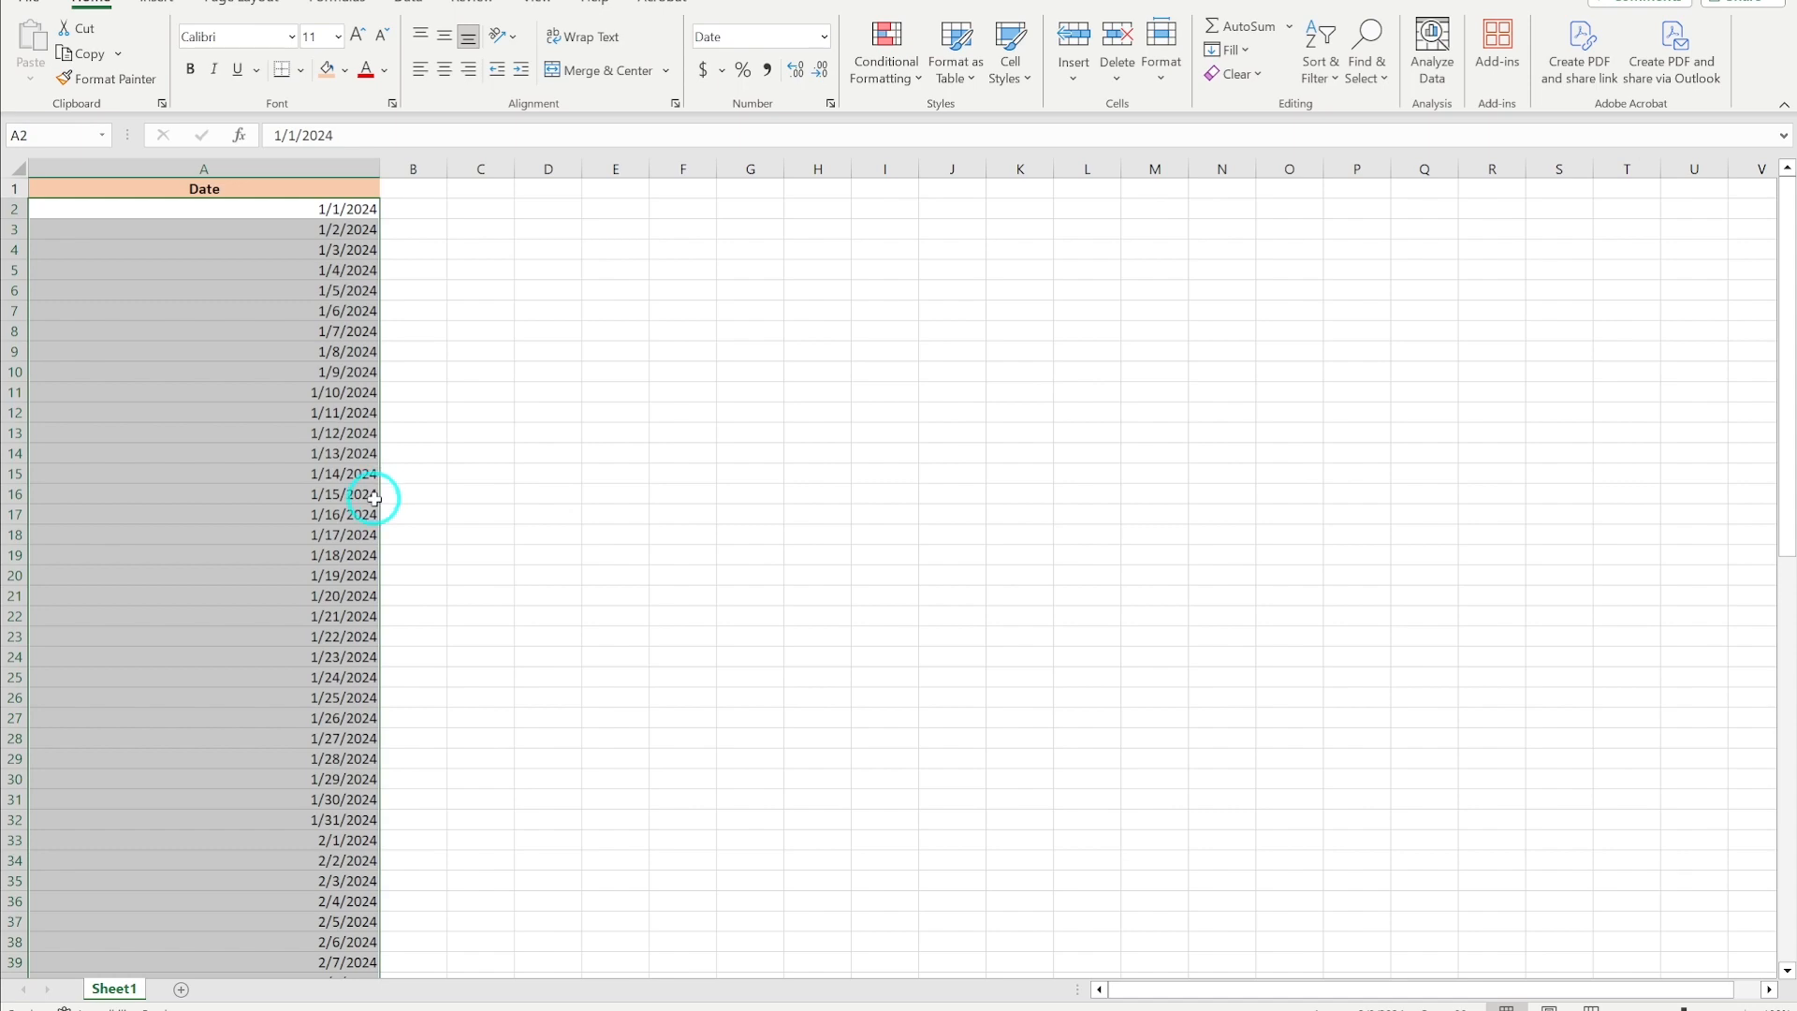
left_click(636, 1008)
left_click(863, 969)
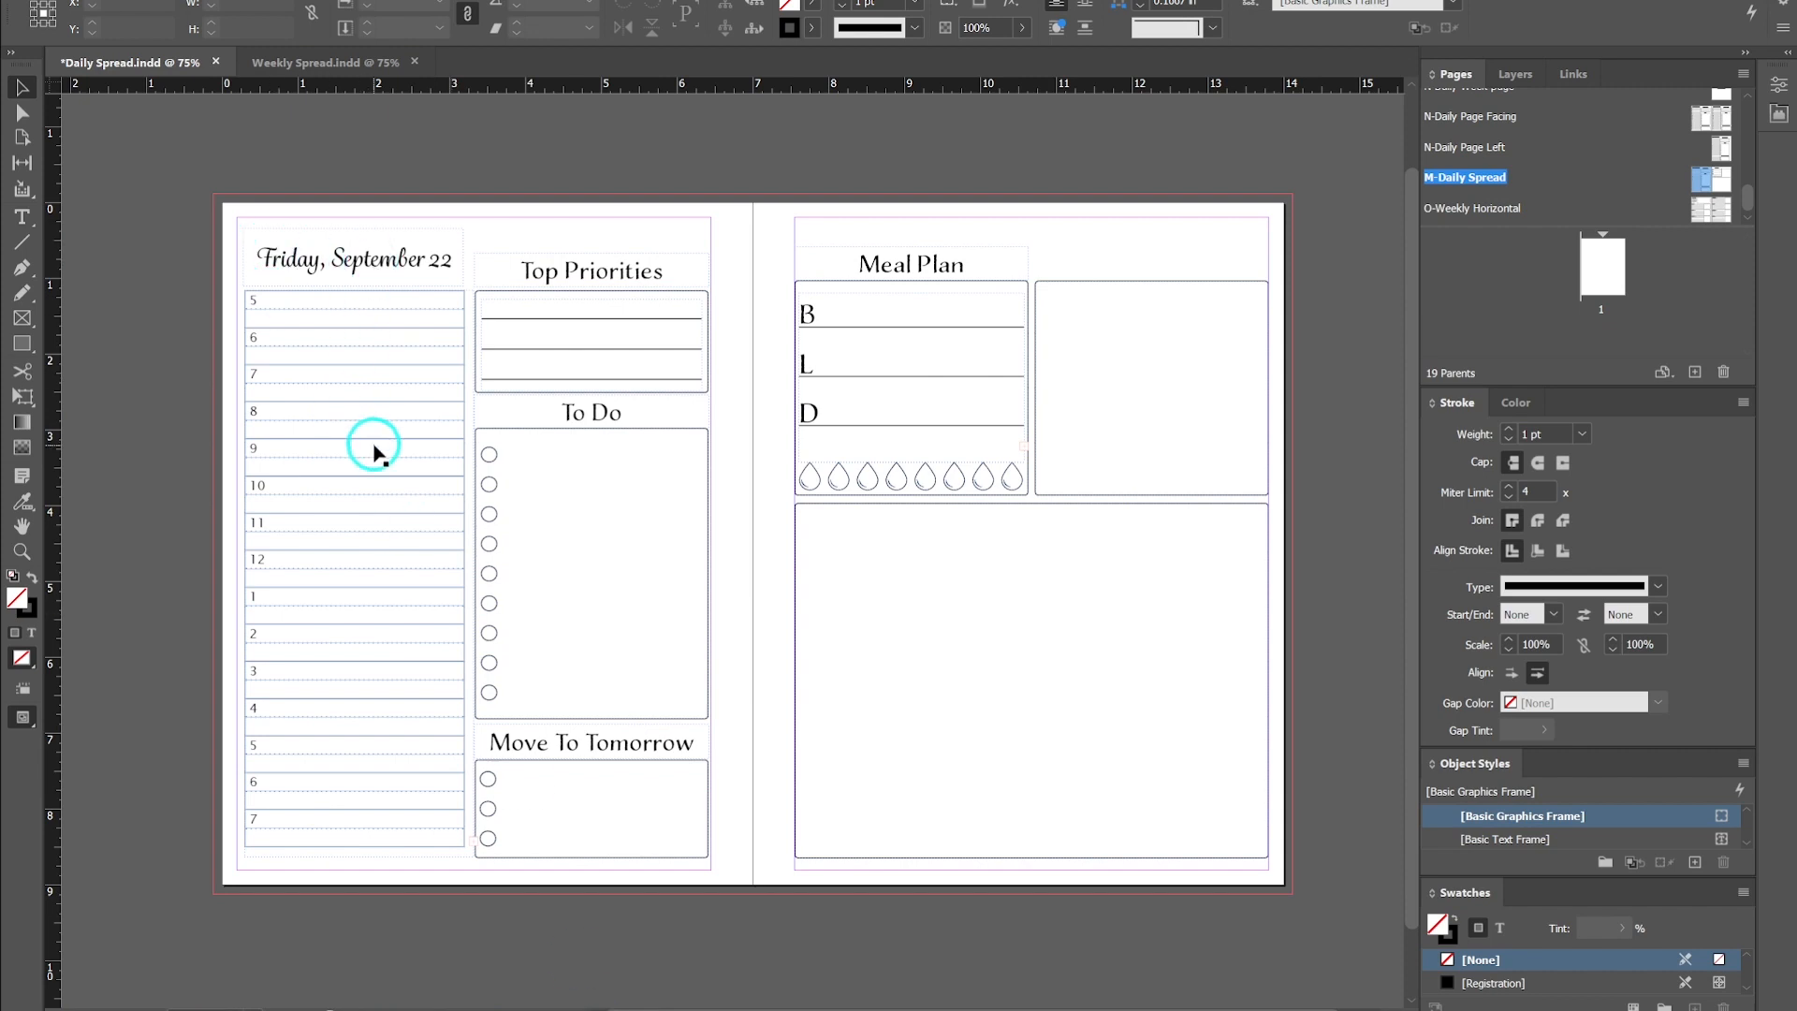
mouse_move(682, 1000)
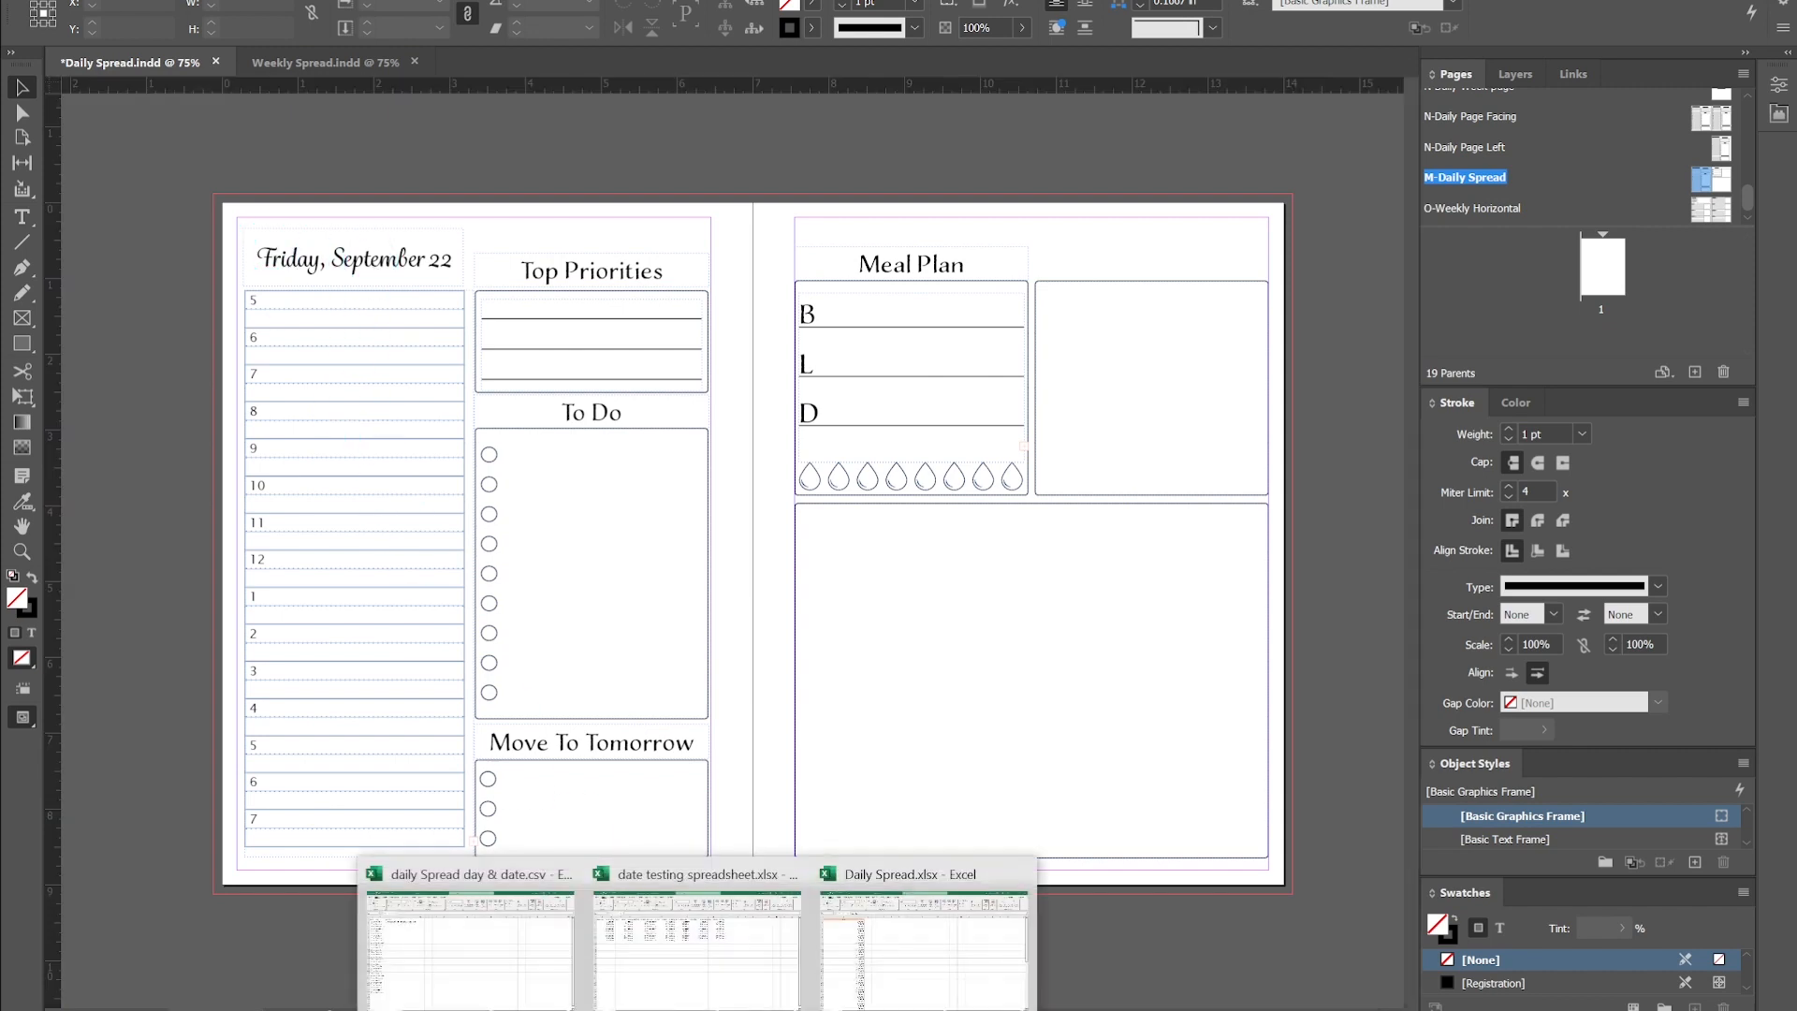
left_click(882, 983)
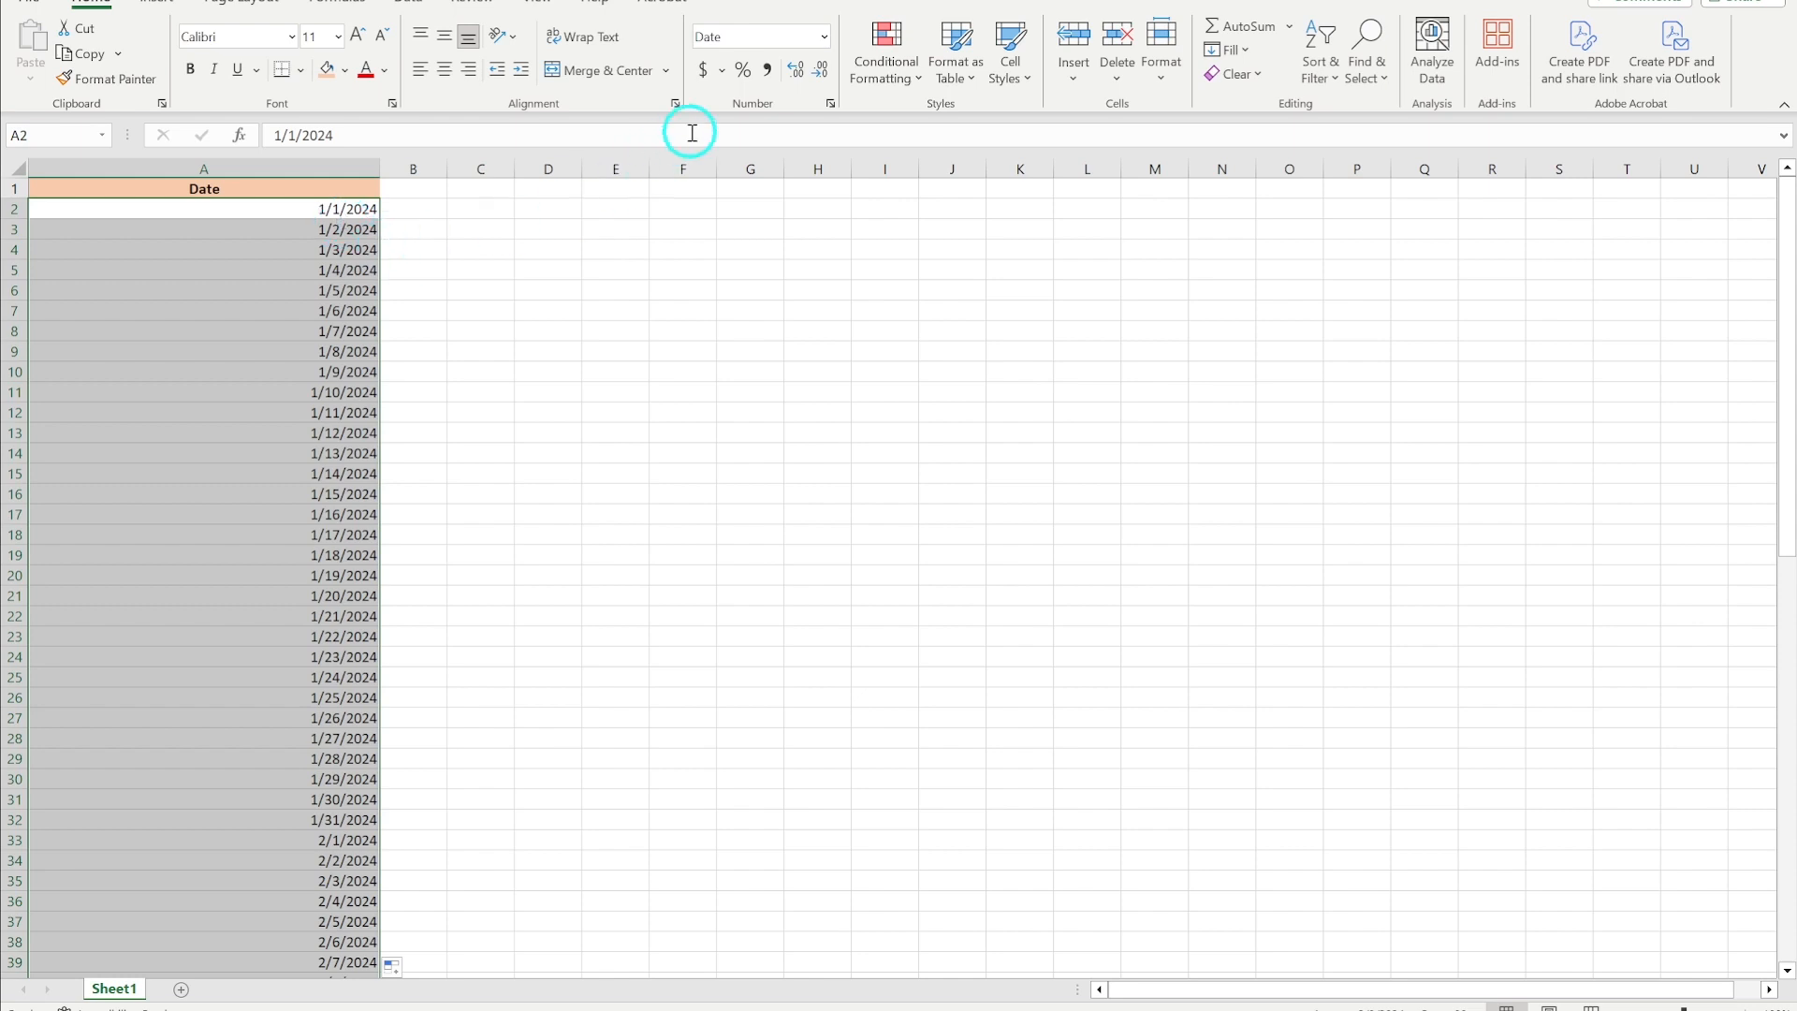
- Format the date column with the long weekday date format, like Wednesday, March 14, 2012
left_click(826, 38)
left_click(744, 620)
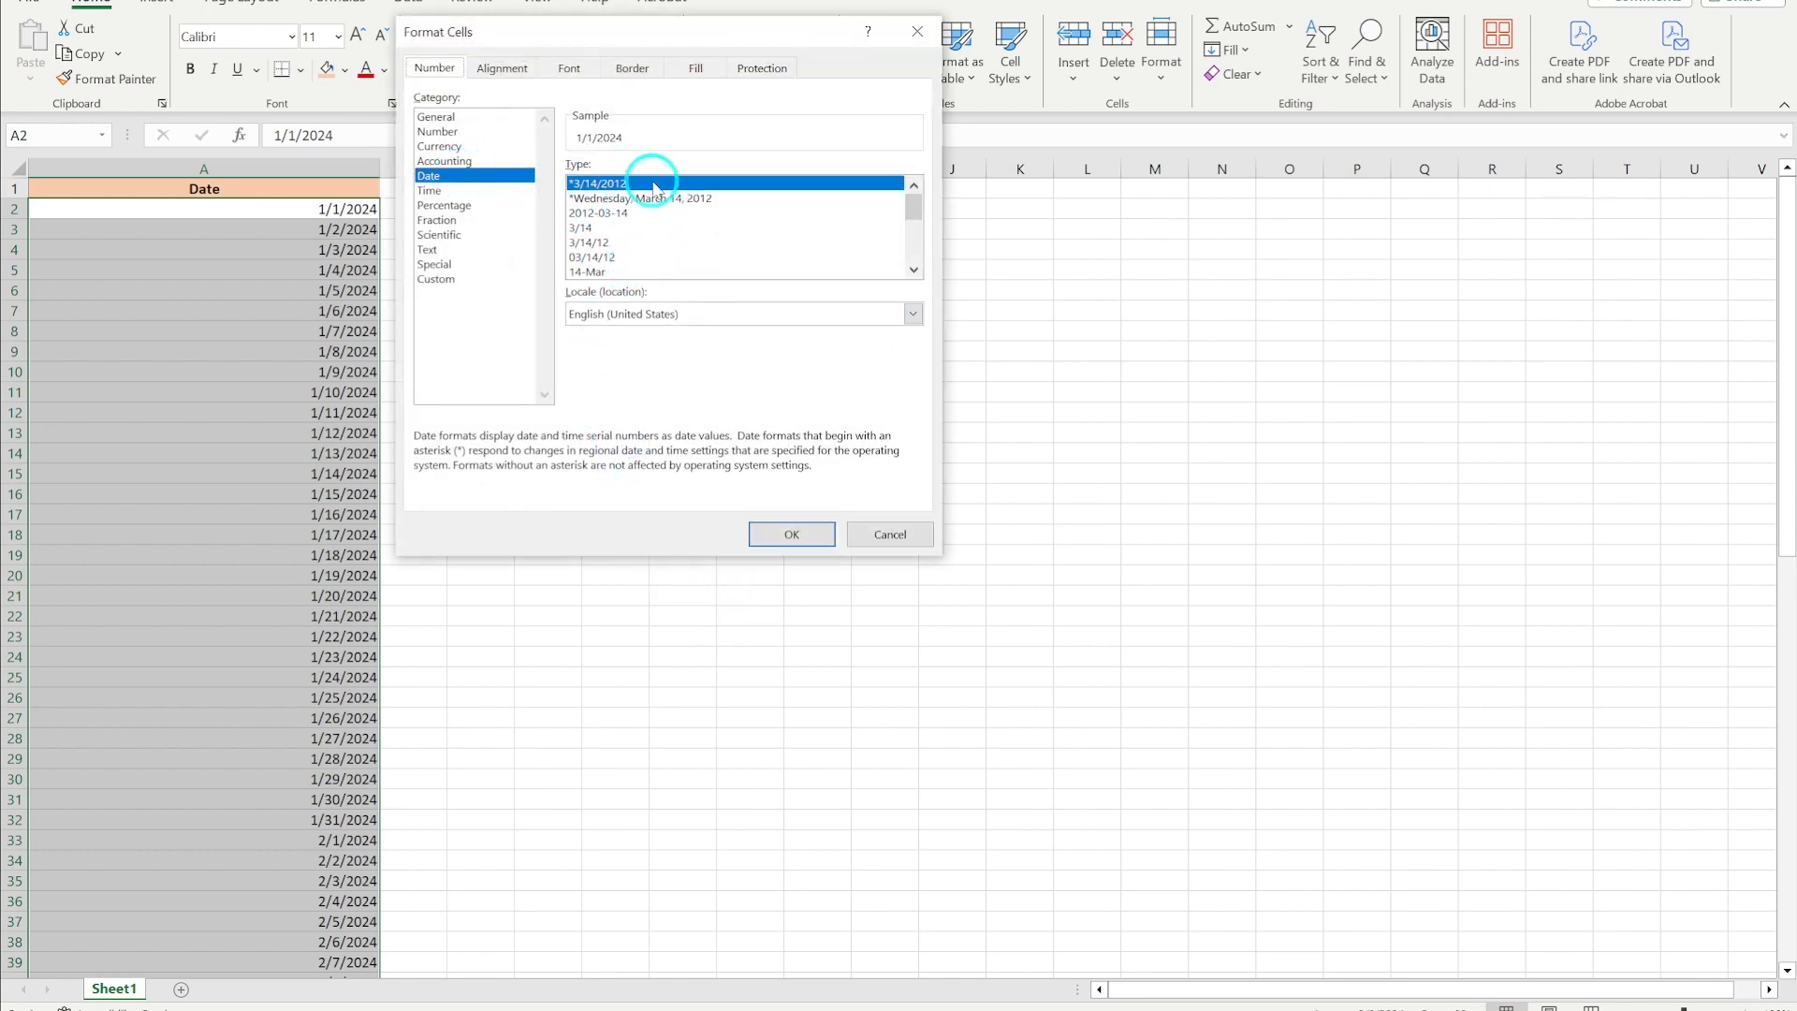
scroll(636, 257, "down", 4)
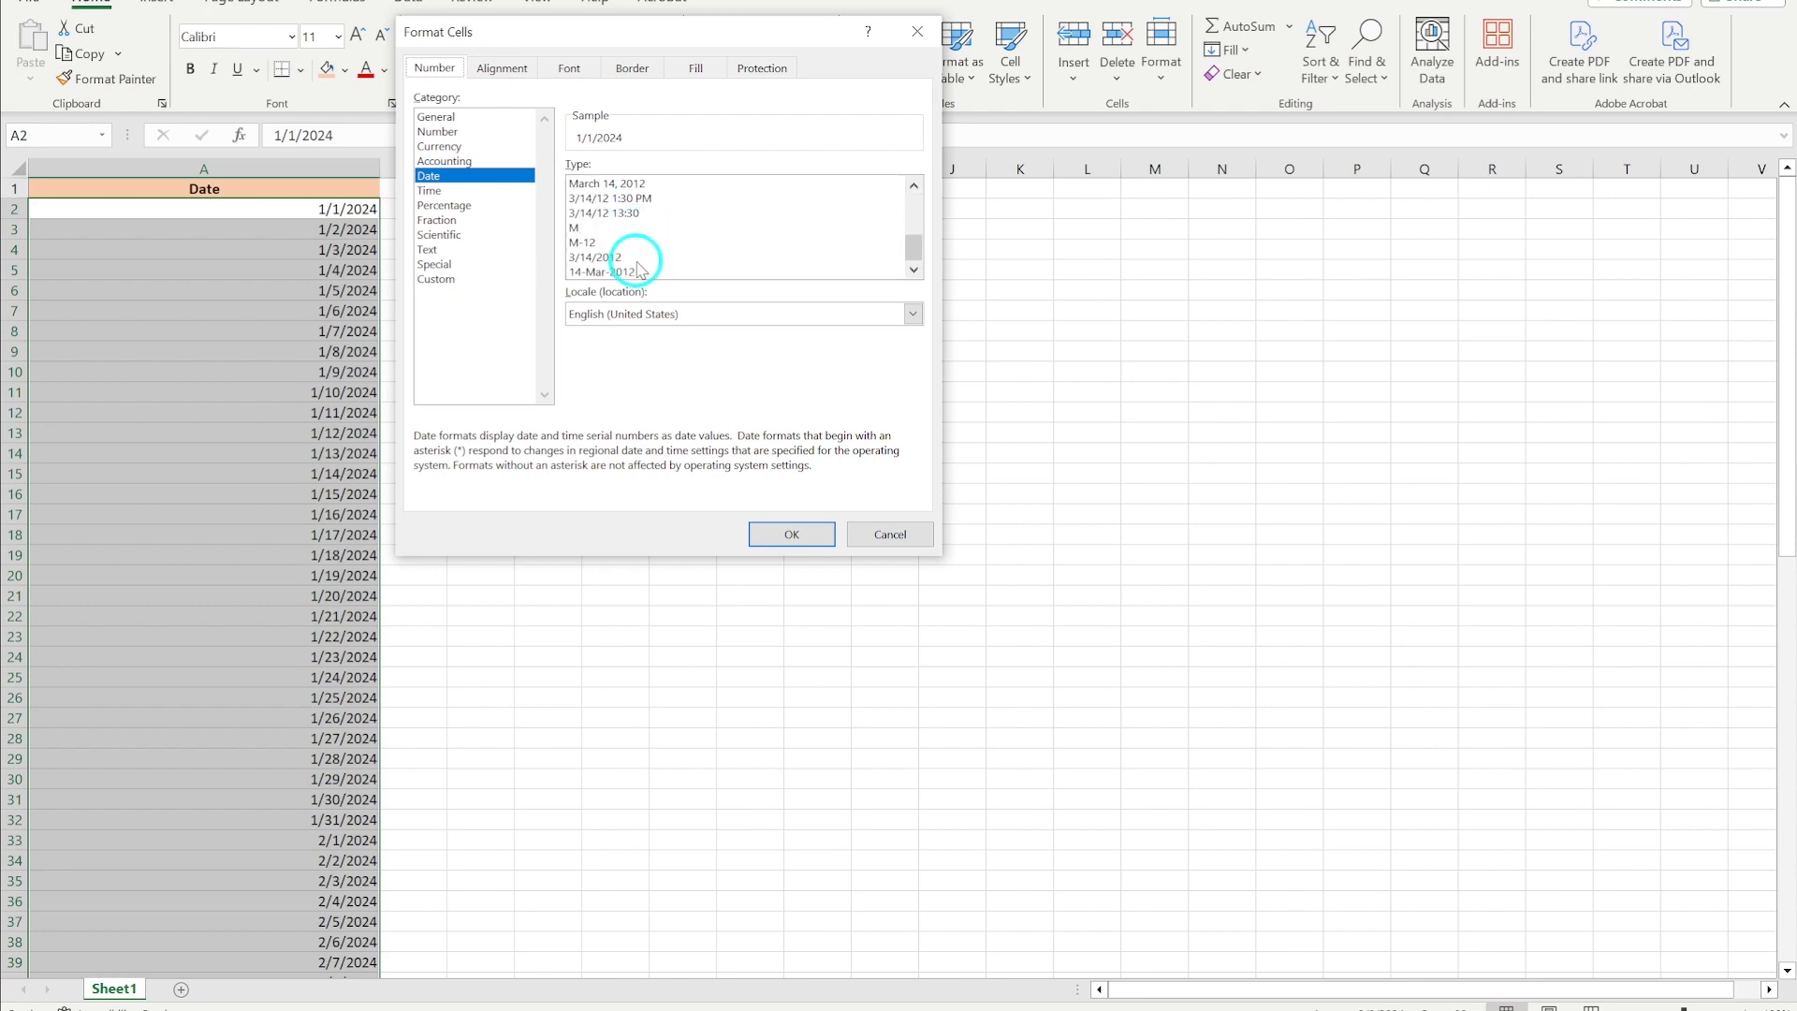
scroll(636, 263, "up", 4)
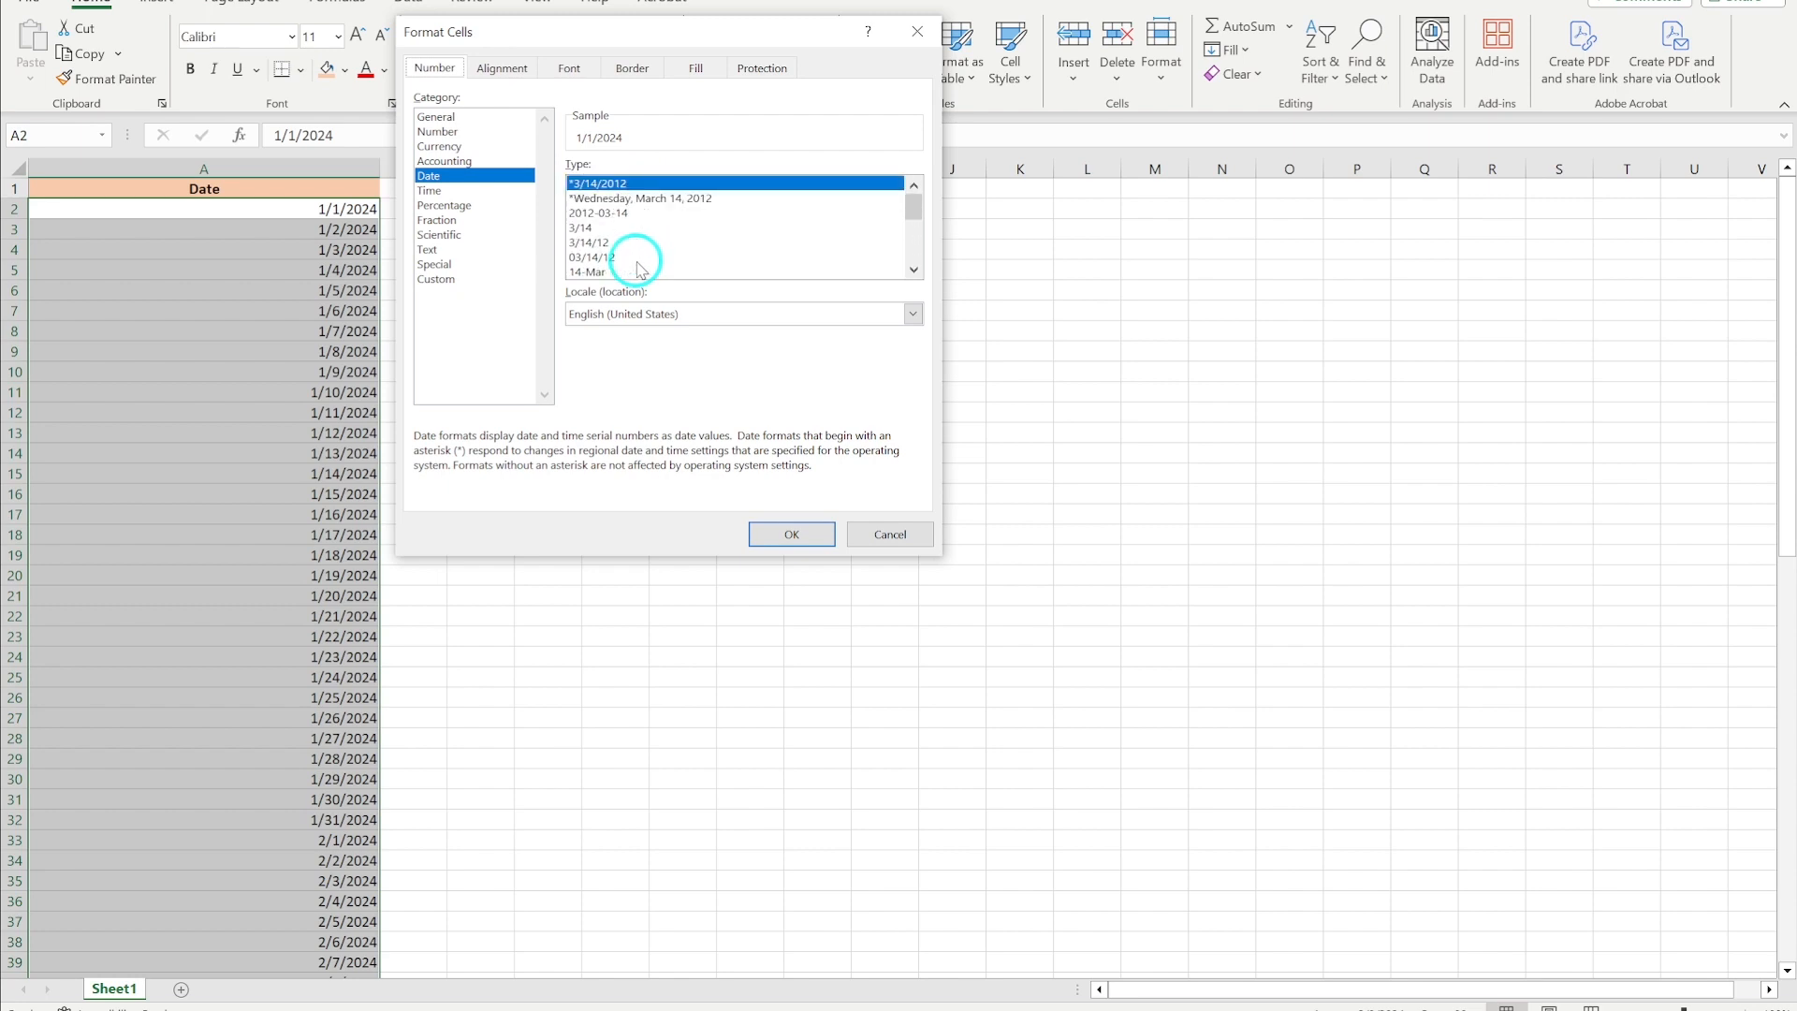
left_click(659, 201)
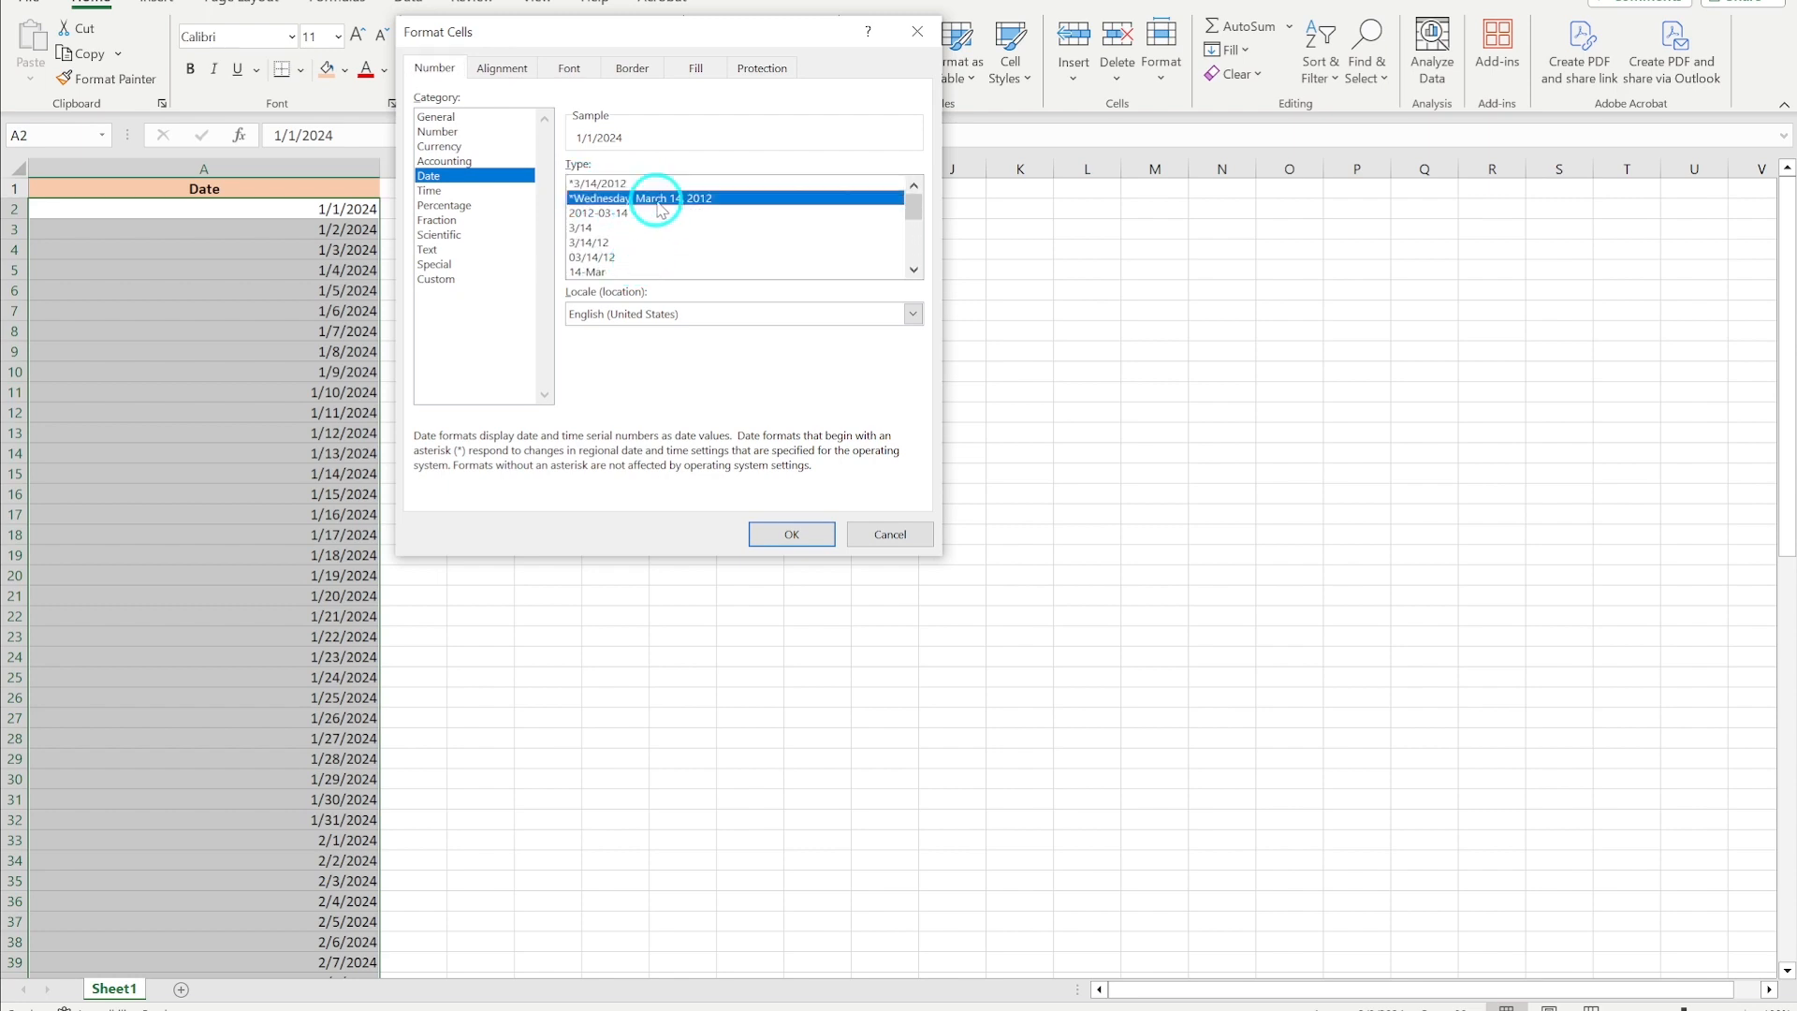
left_click(763, 535)
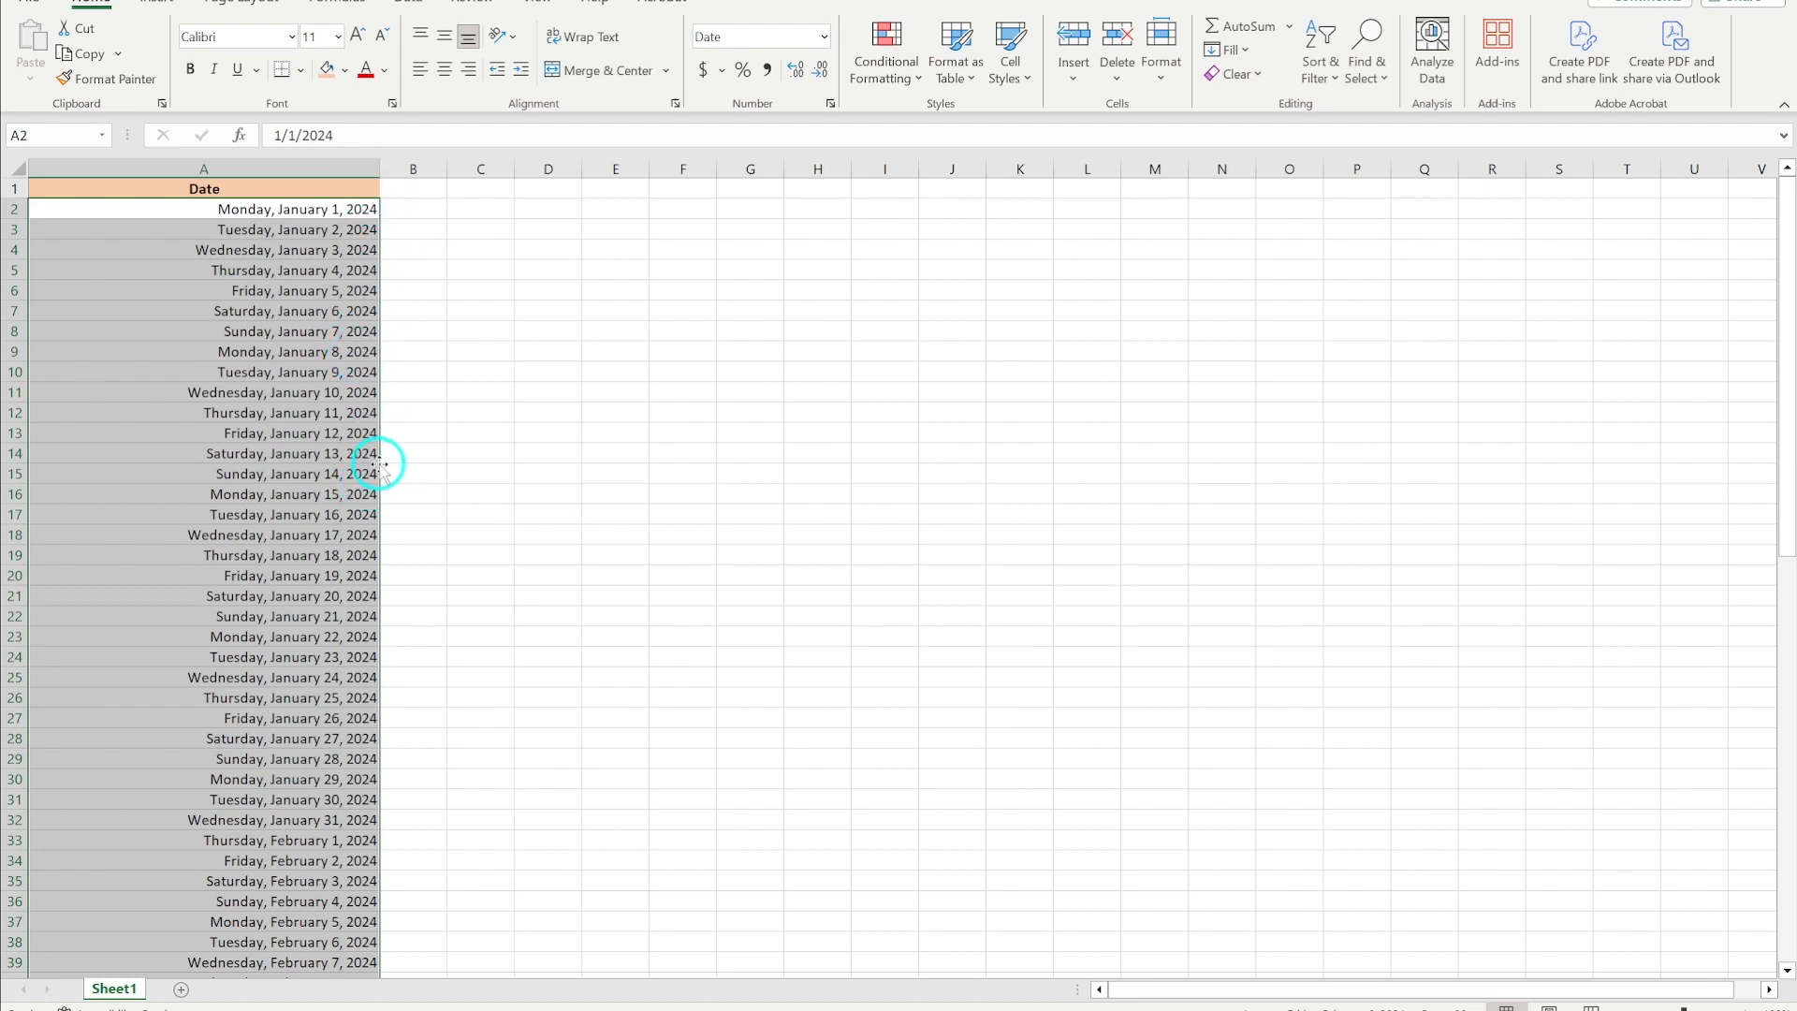
- Apply the custom date format [$-en-US]dddd, mmmm d to the date column, dropping the year
left_click(826, 36)
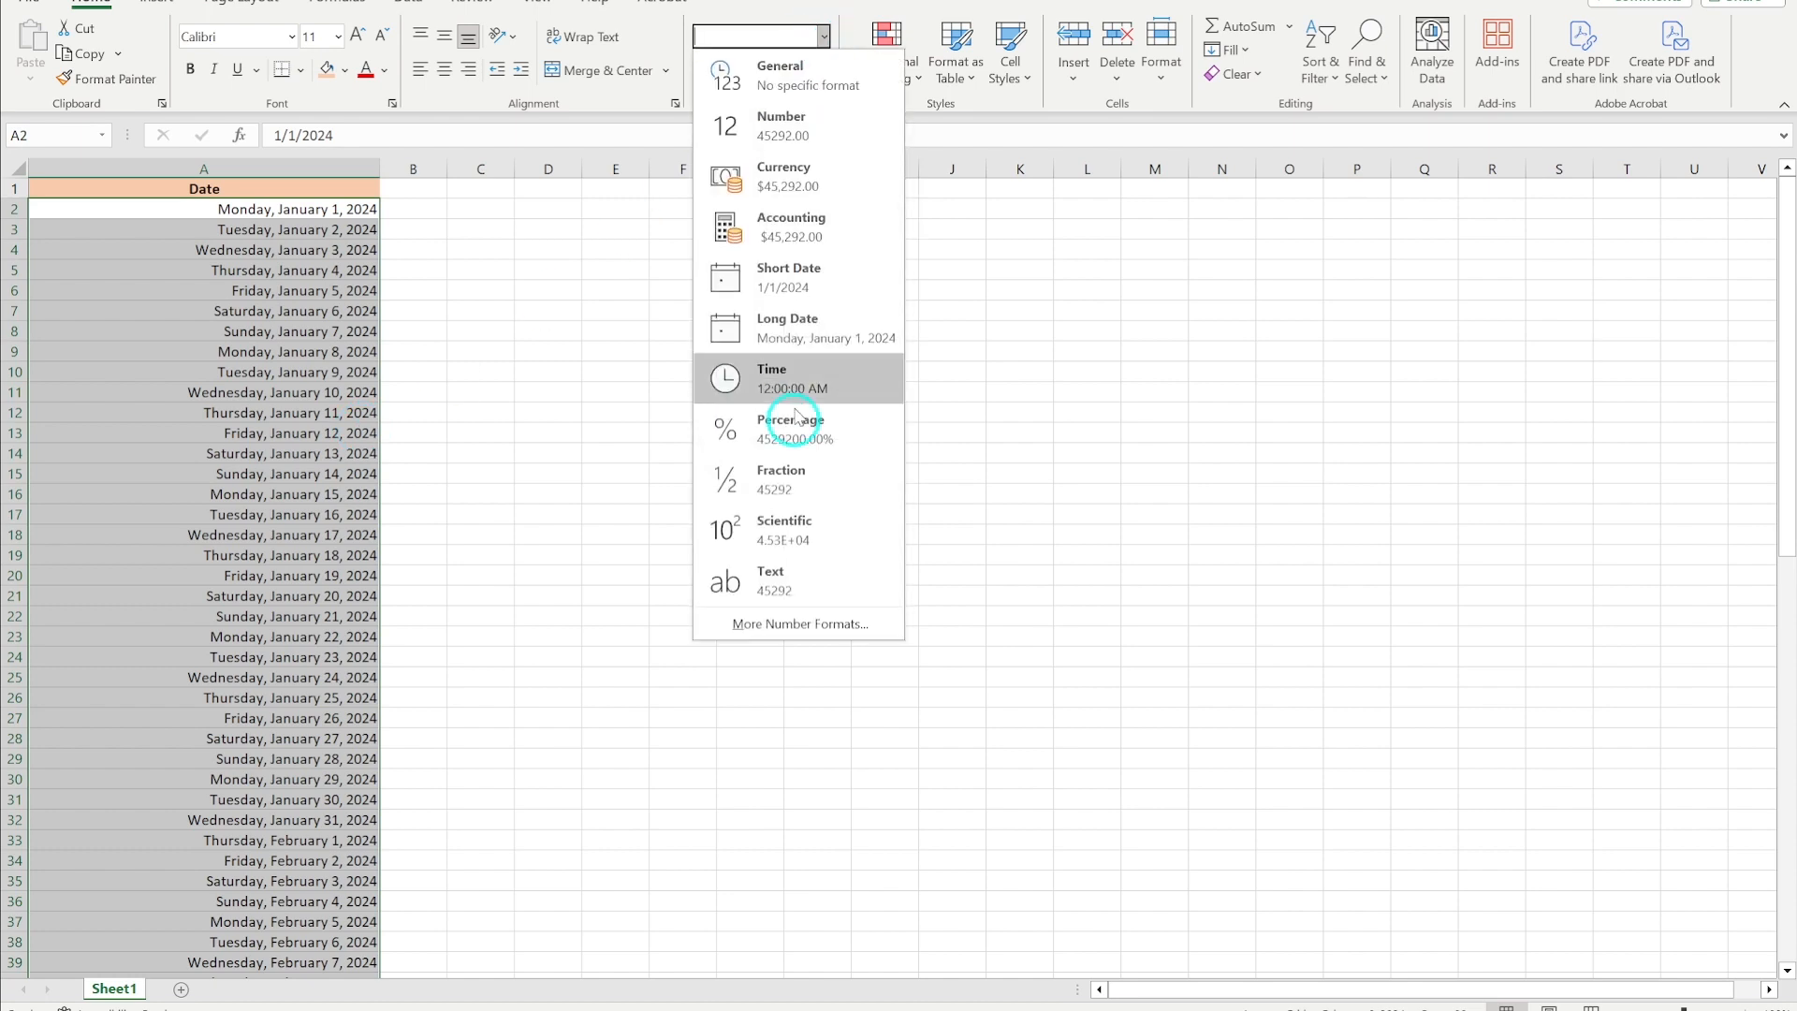
left_click(791, 625)
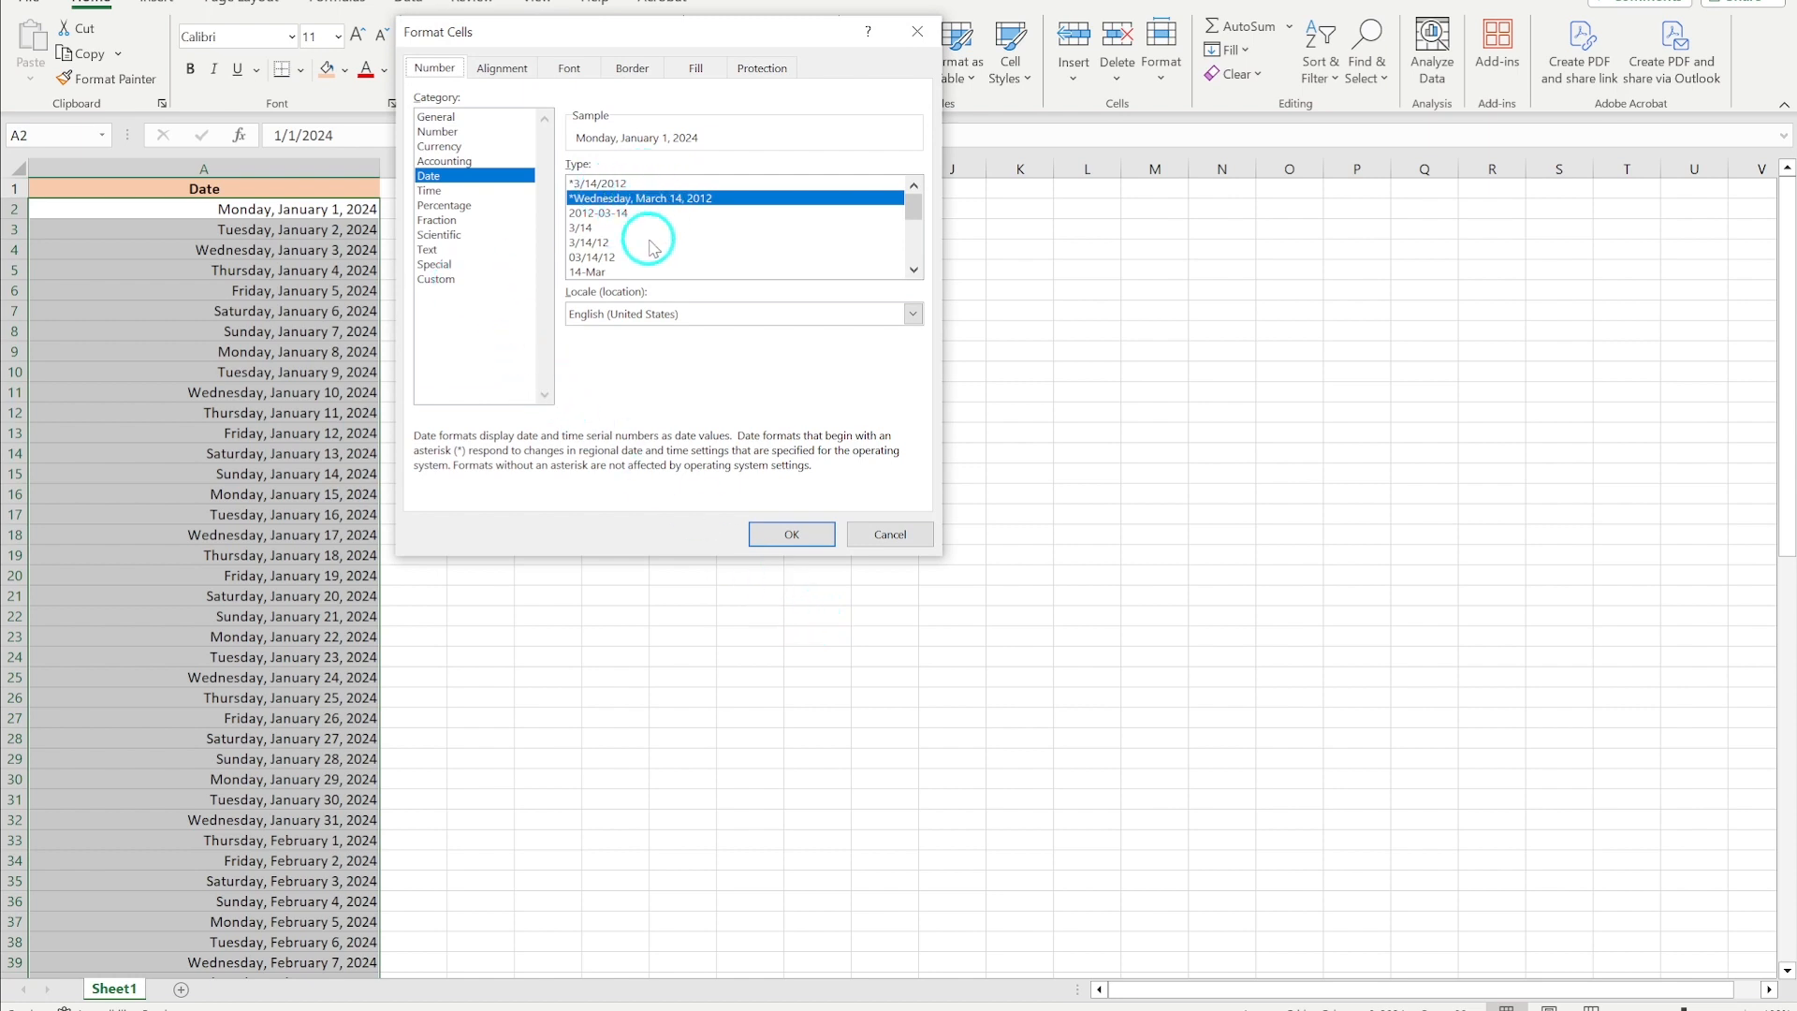
scroll(637, 239, "down", 3)
scroll(646, 262, "down", 1)
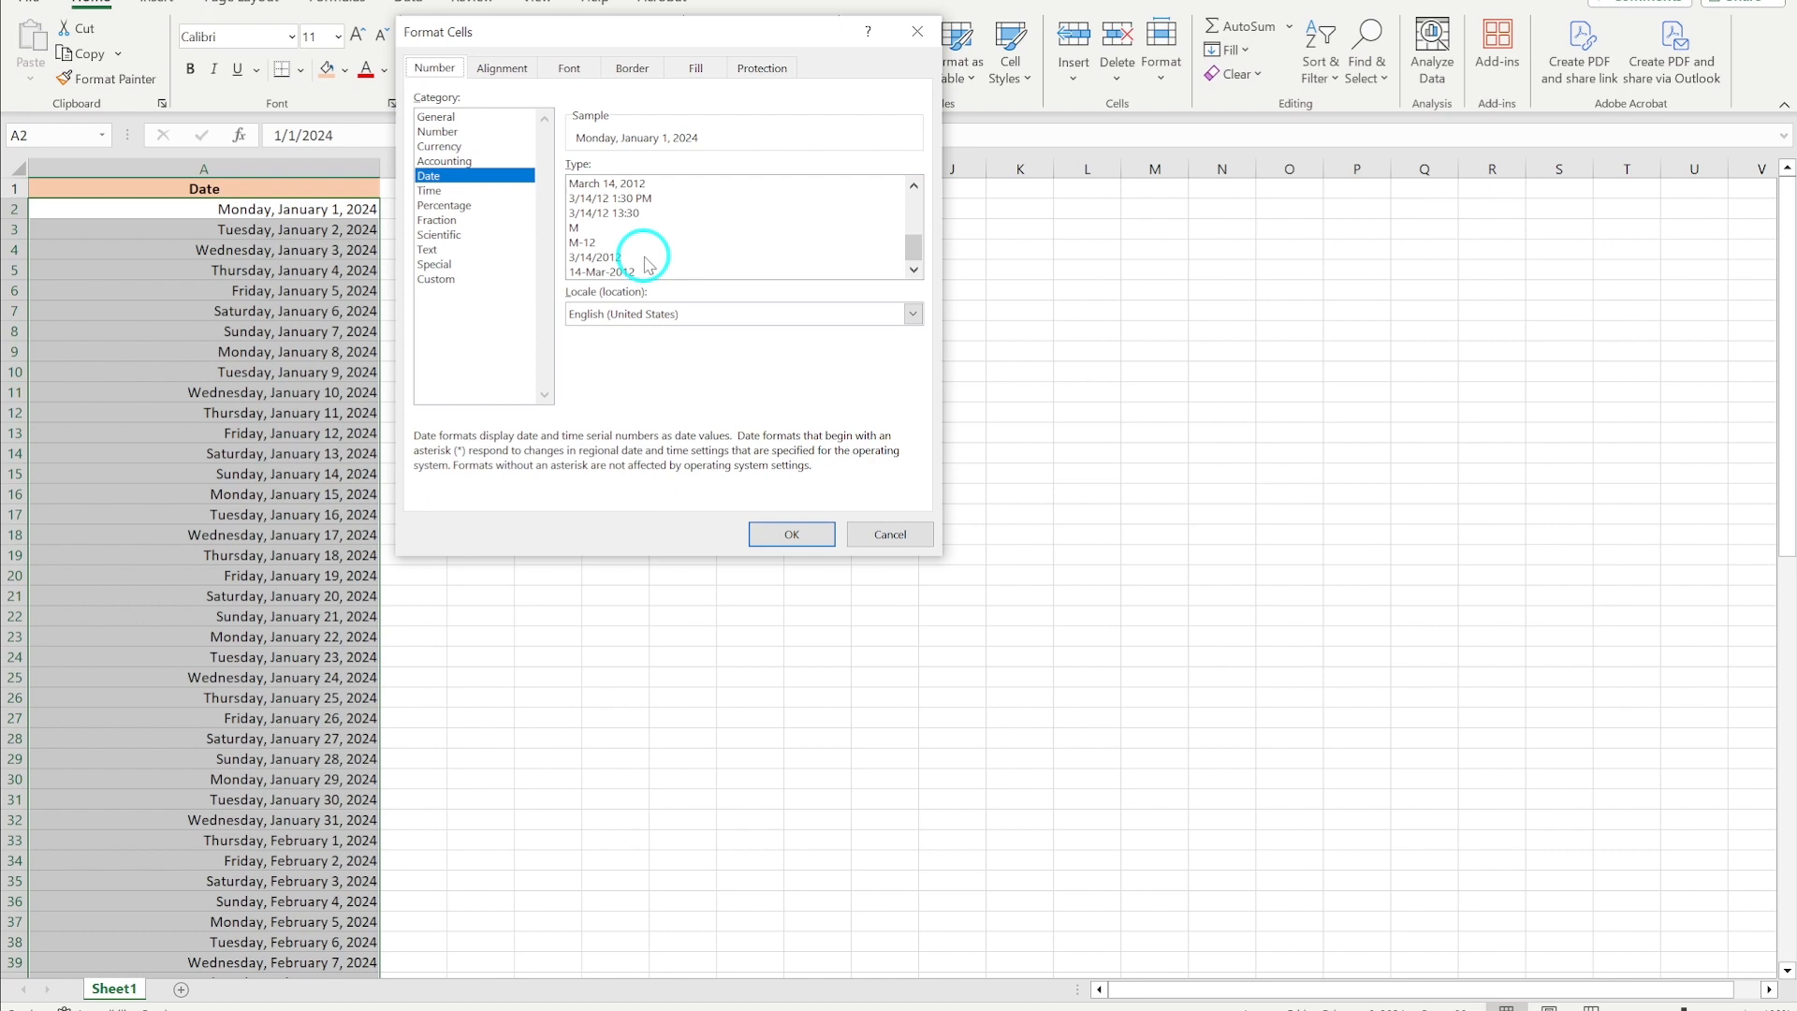
scroll(646, 262, "up", 4)
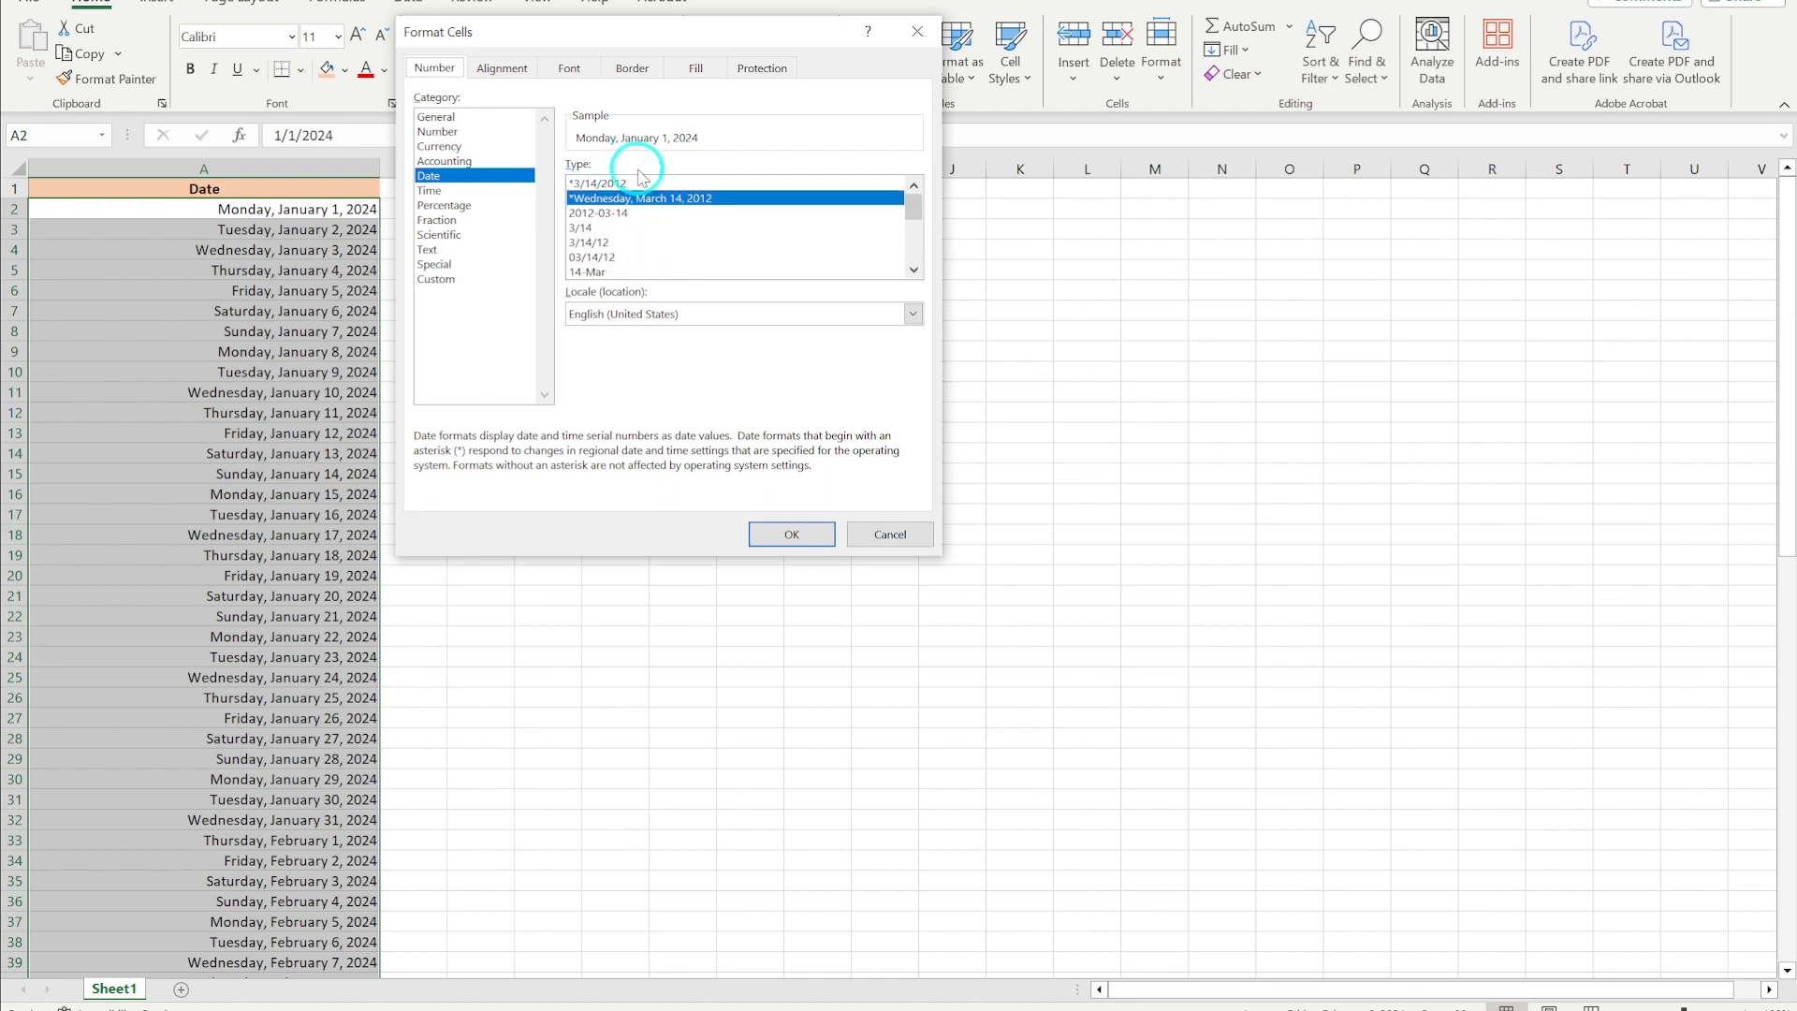
left_click(440, 280)
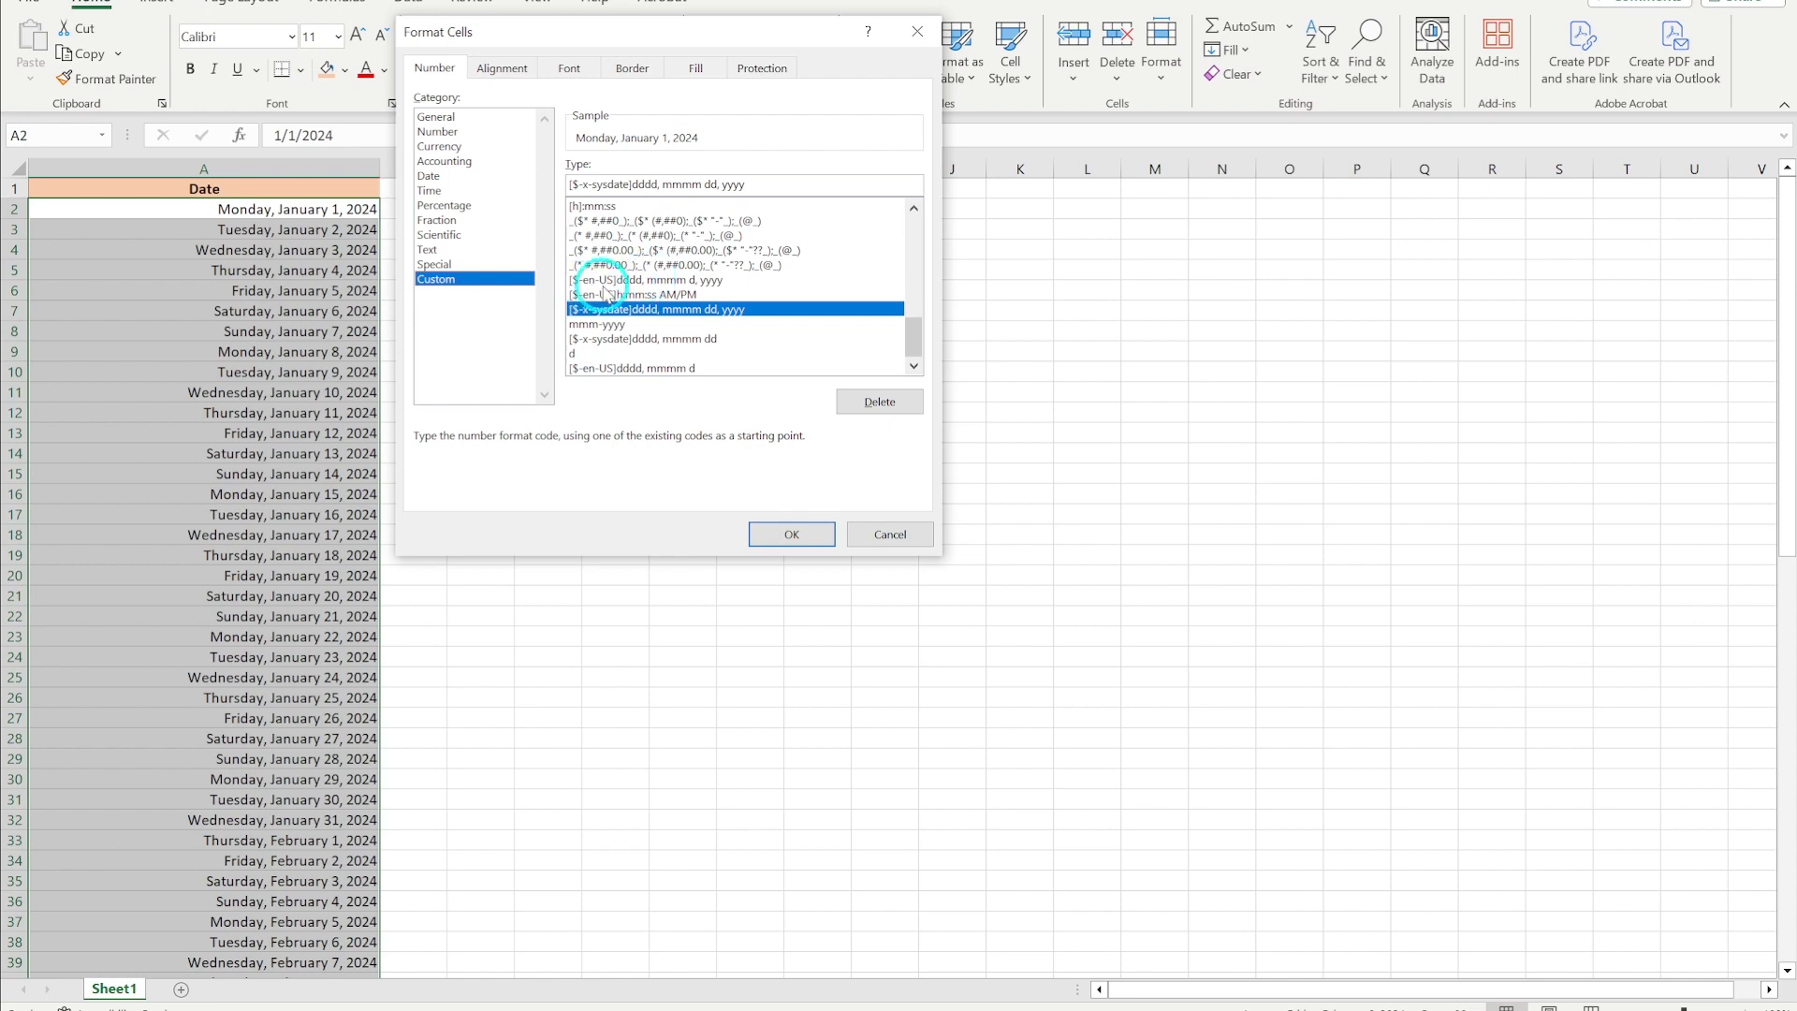
left_click(644, 280)
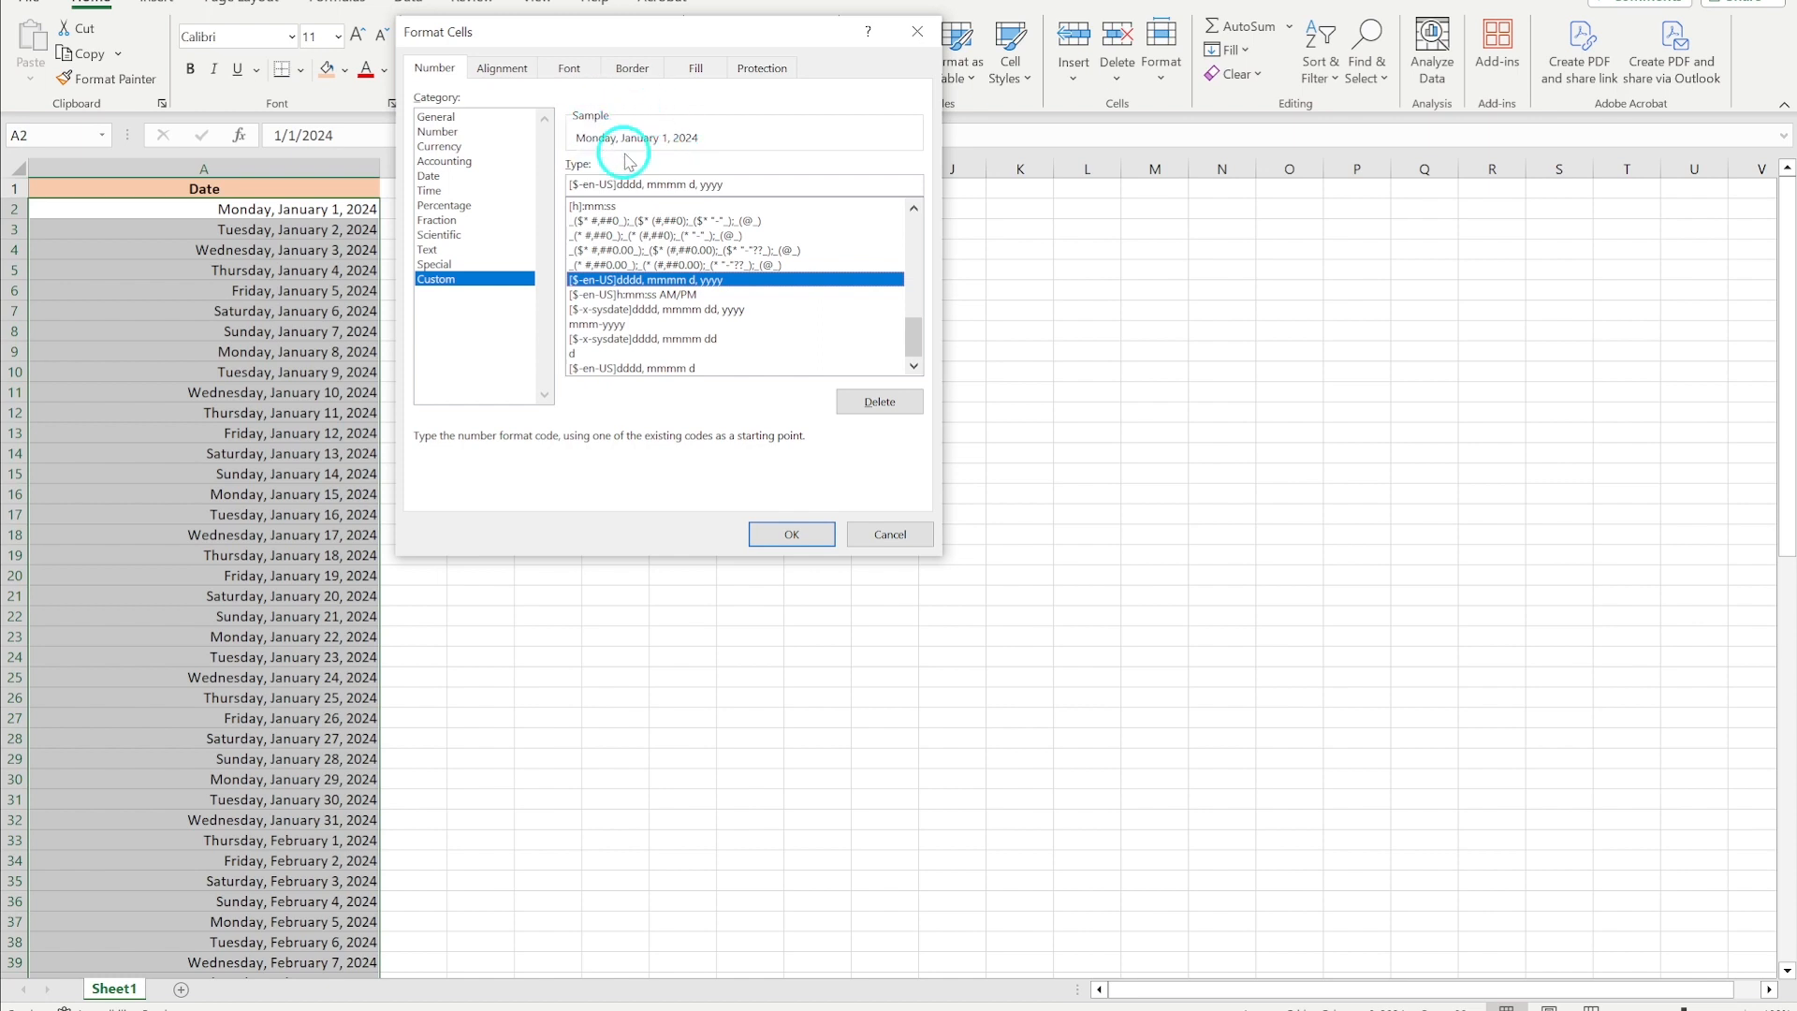
left_click(739, 184)
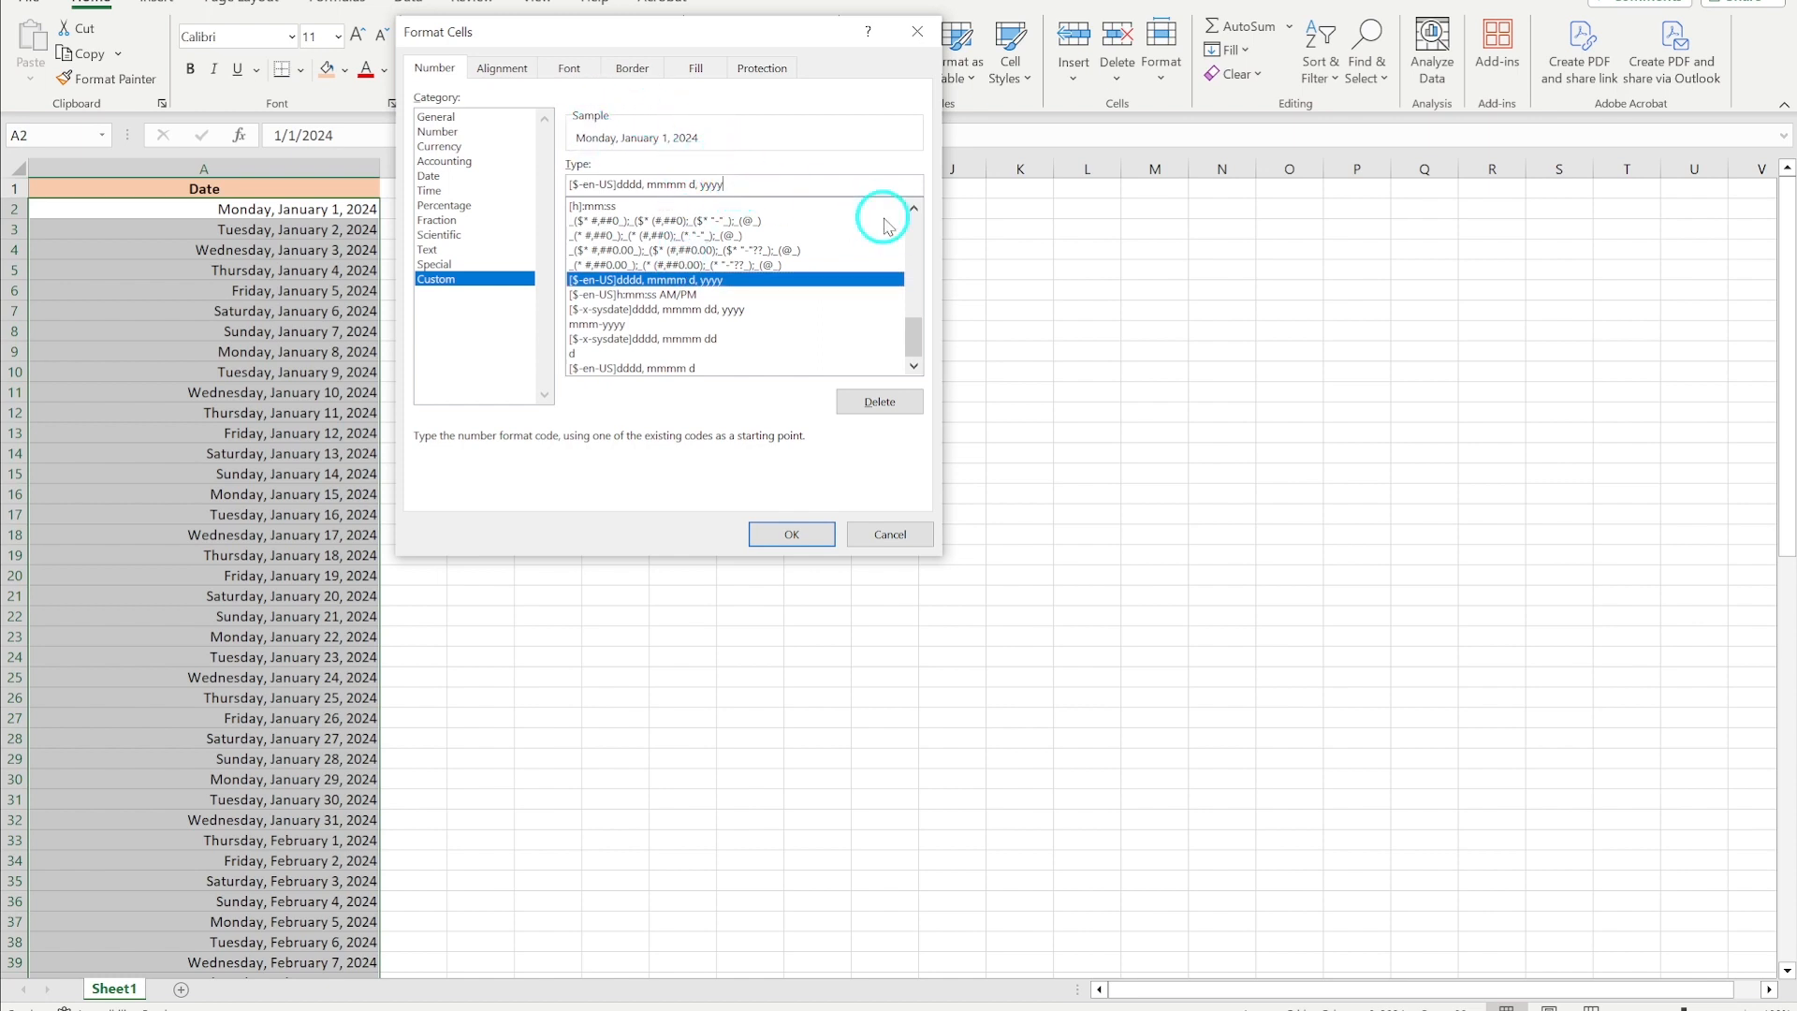
key("BackSpace")
key("BackSpace")
key("BackSpace")
key("BackSpace")
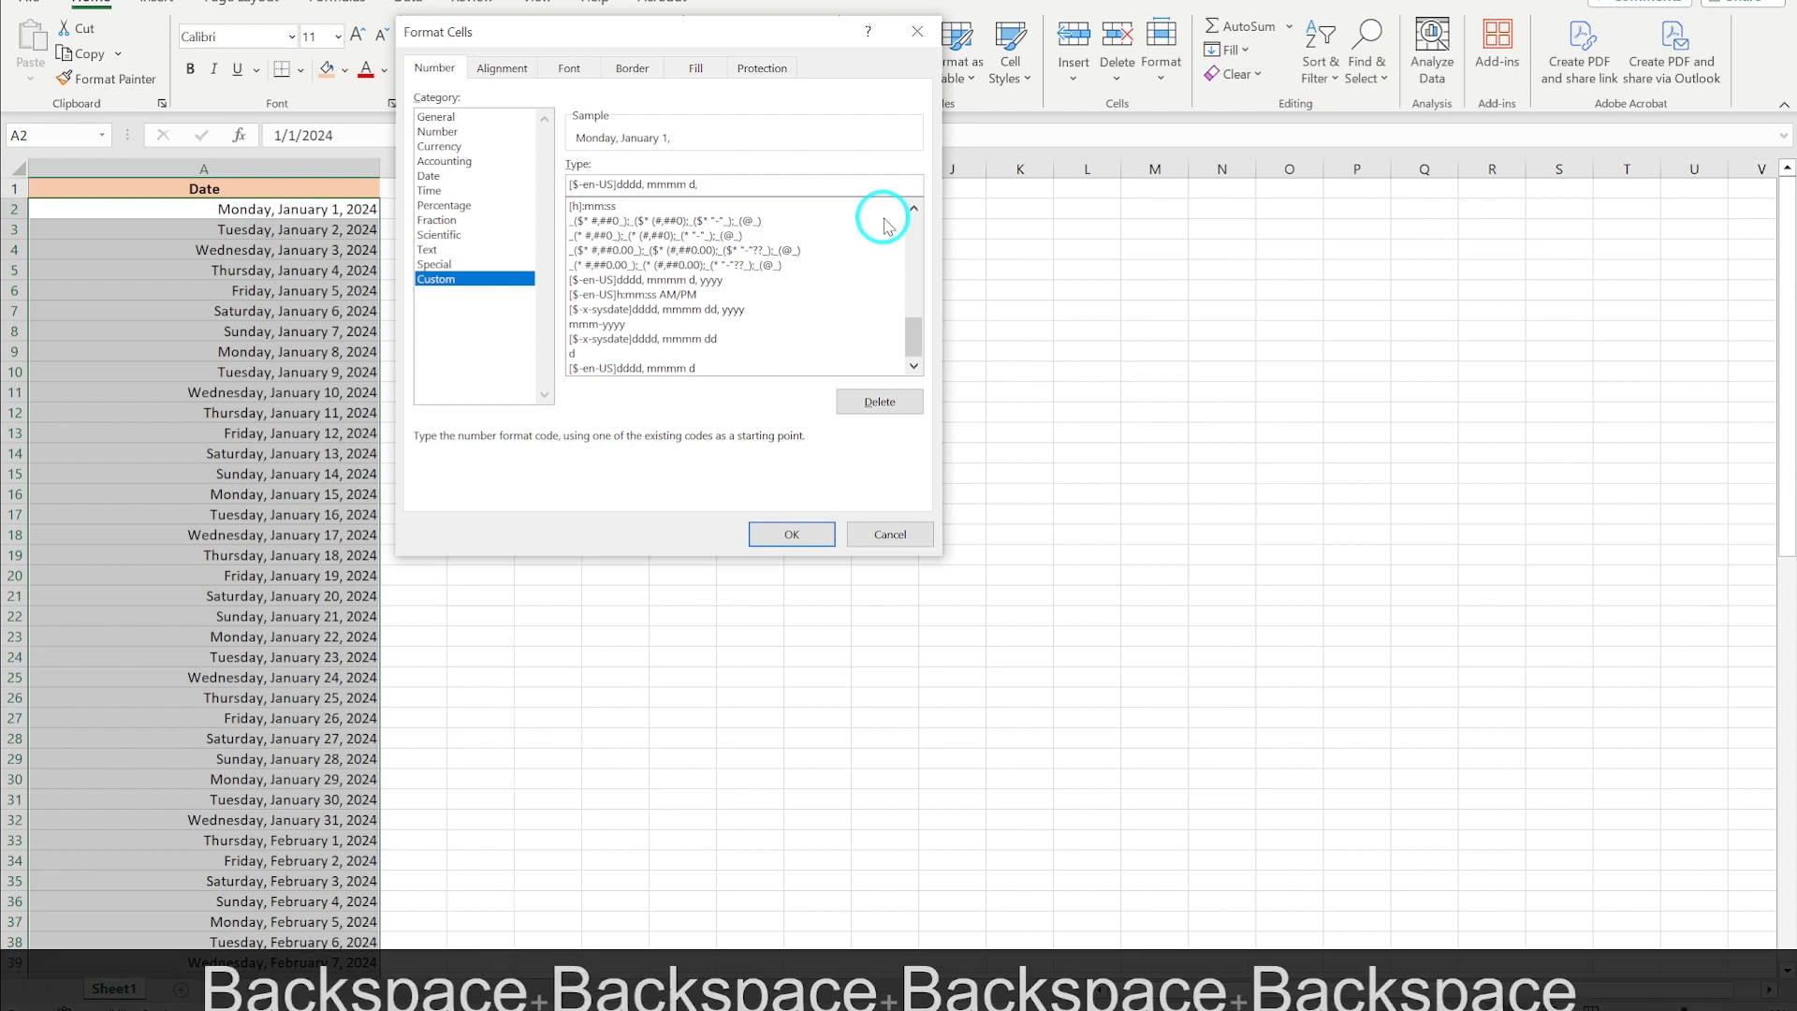
key("BackSpace")
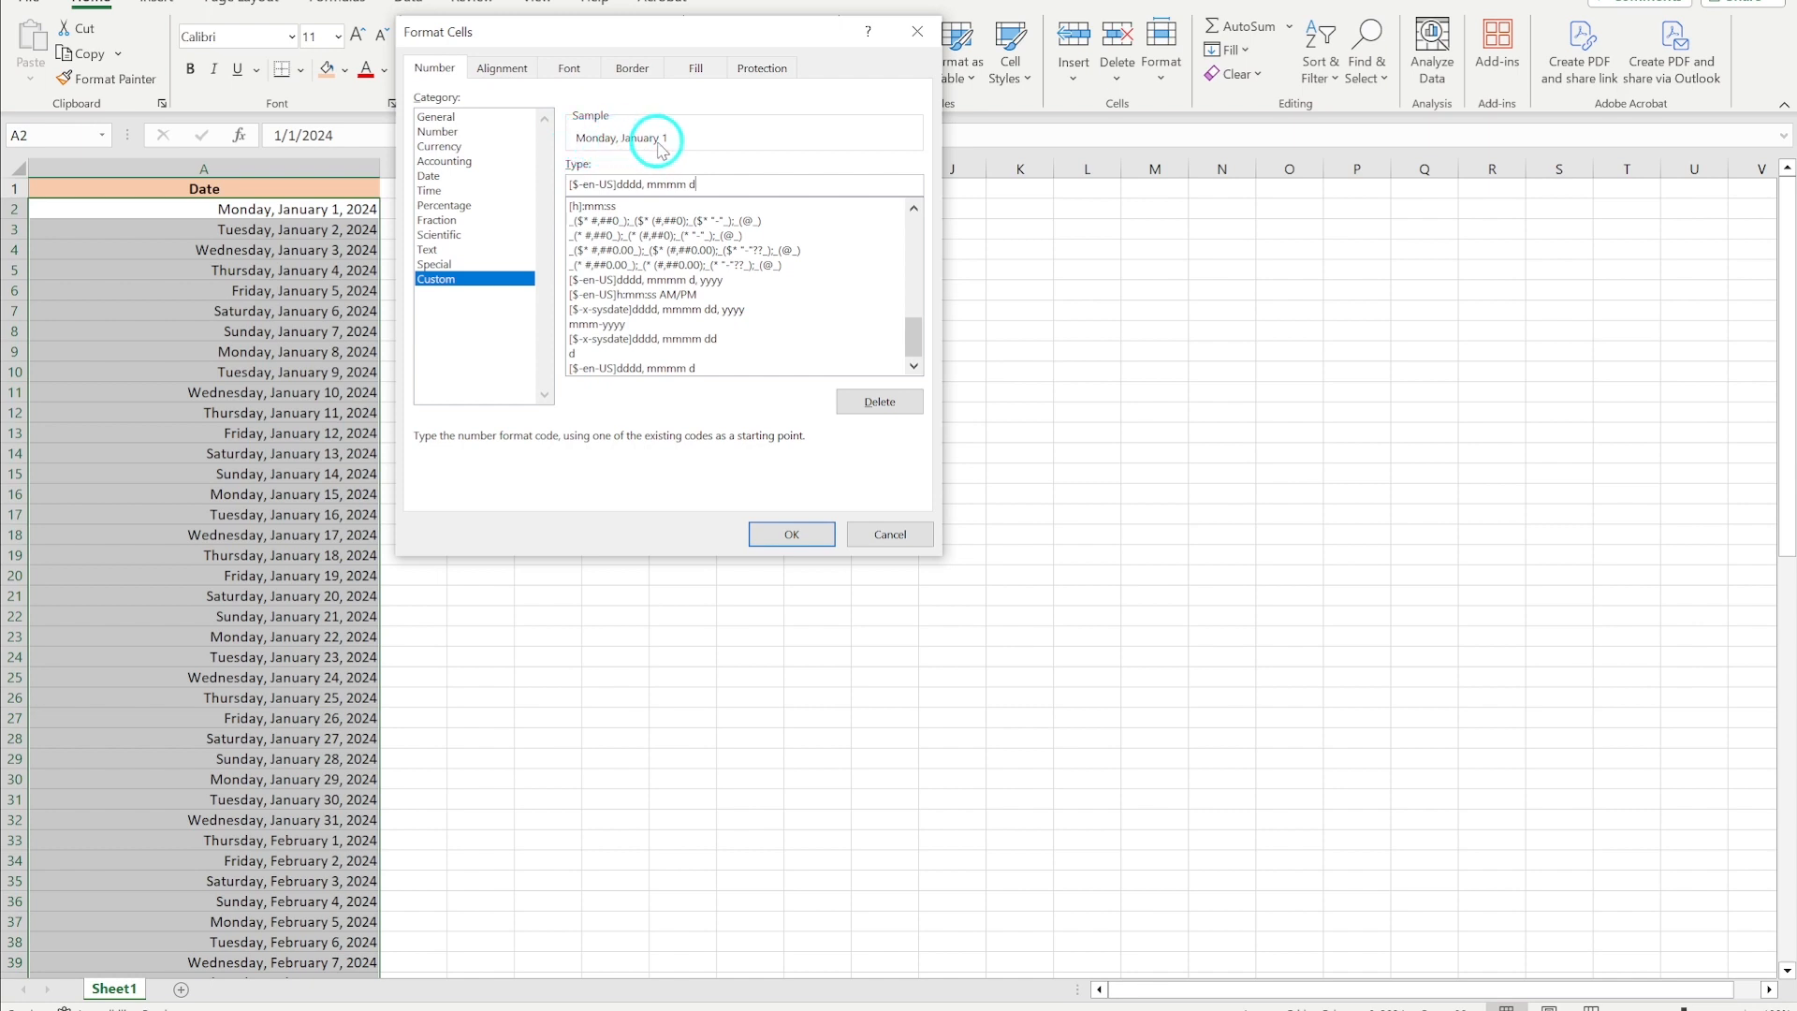
left_click(789, 533)
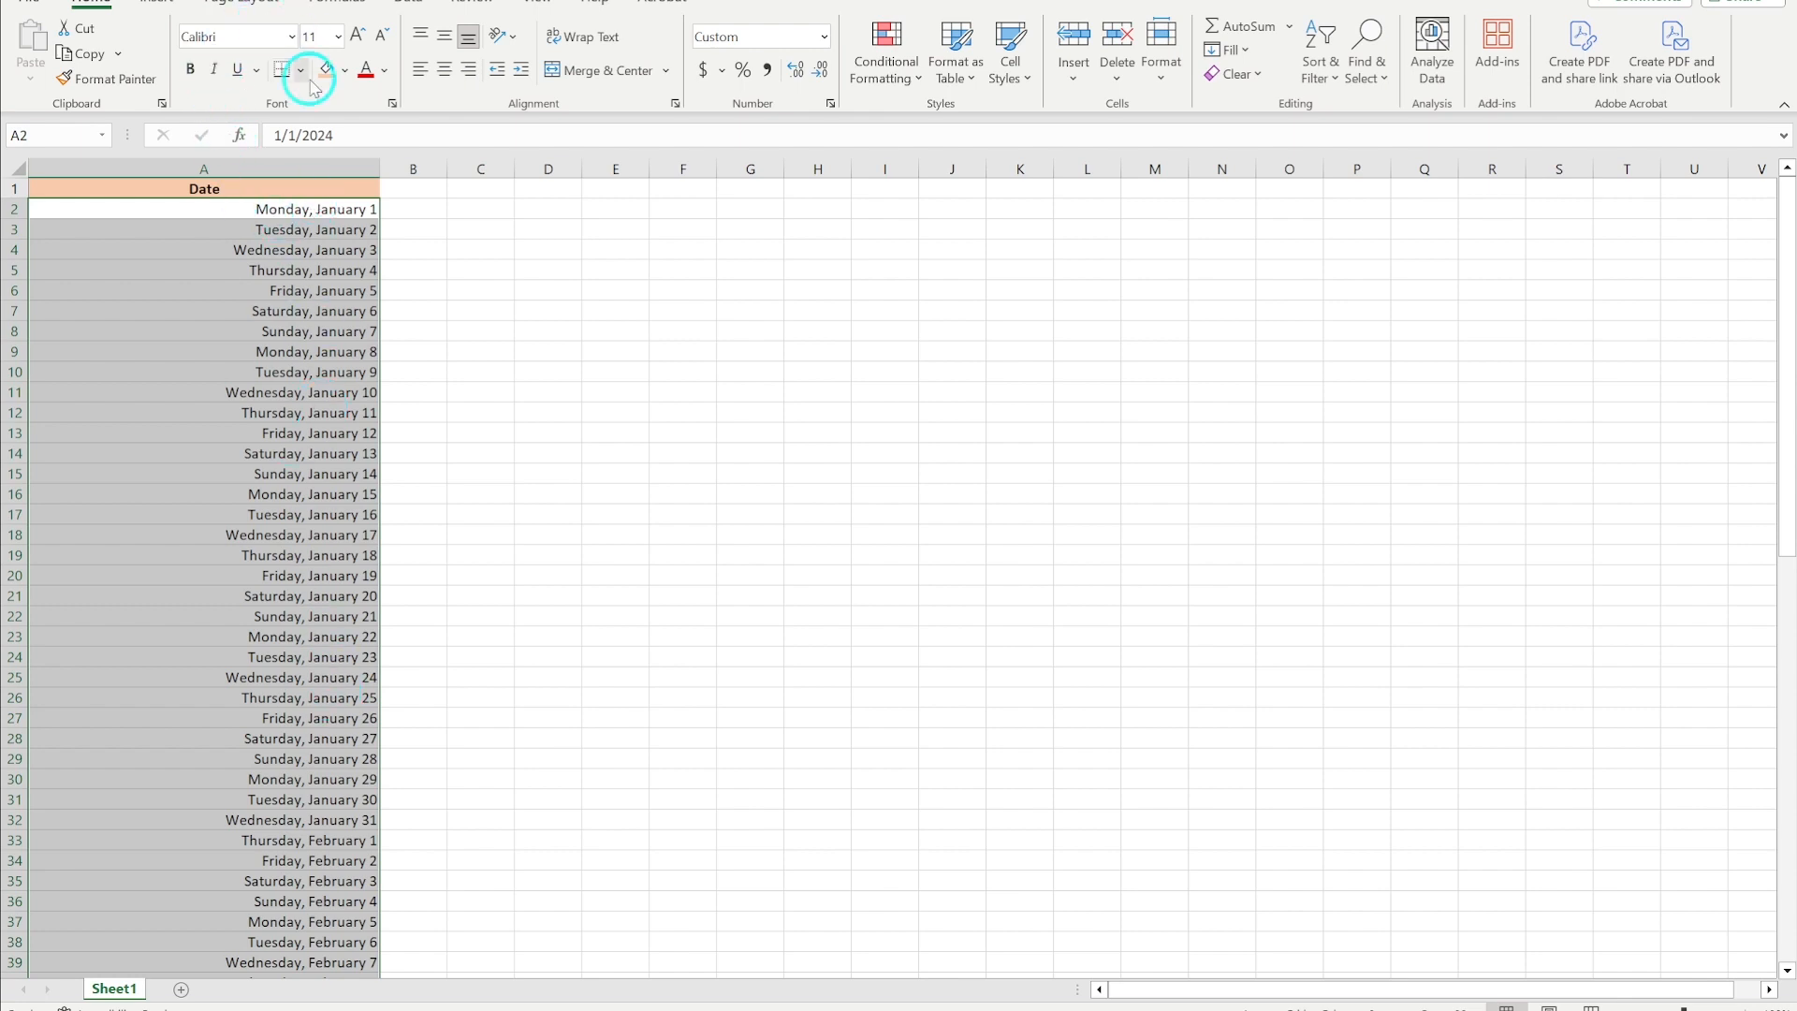
left_click(284, 475)
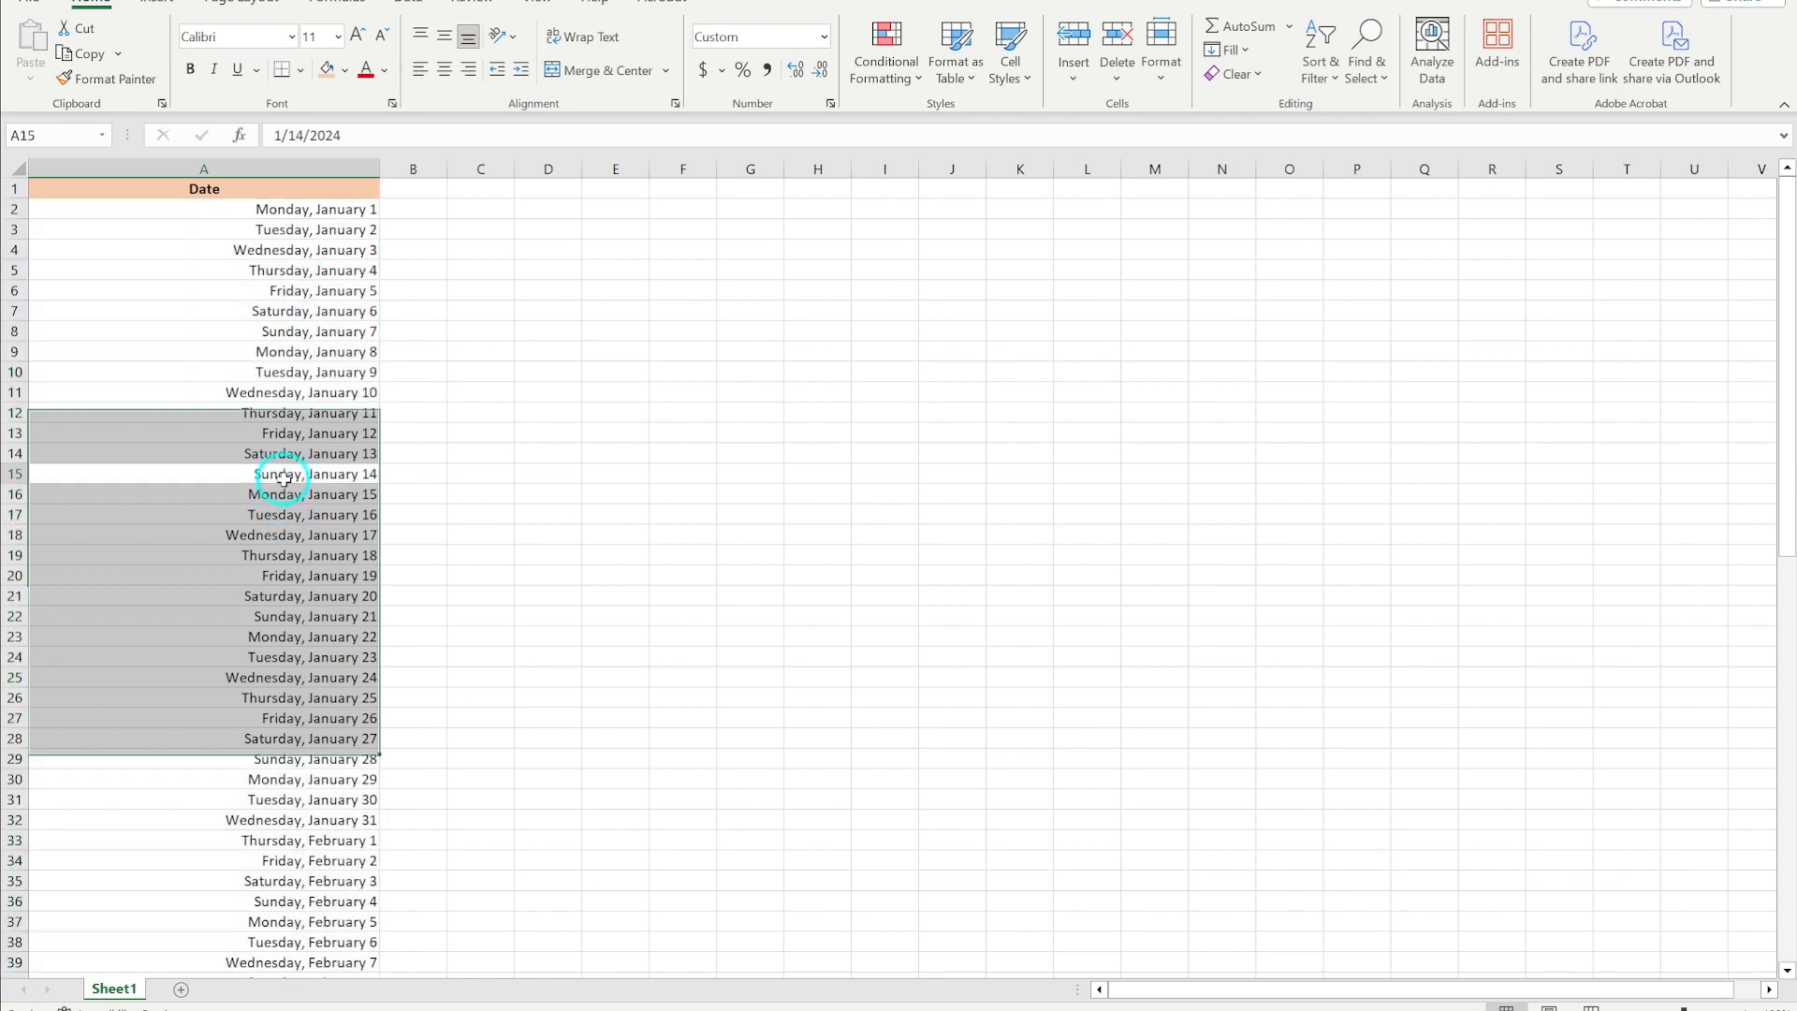
left_click(312, 214)
left_click(250, 284)
left_click(248, 226)
left_click(246, 214)
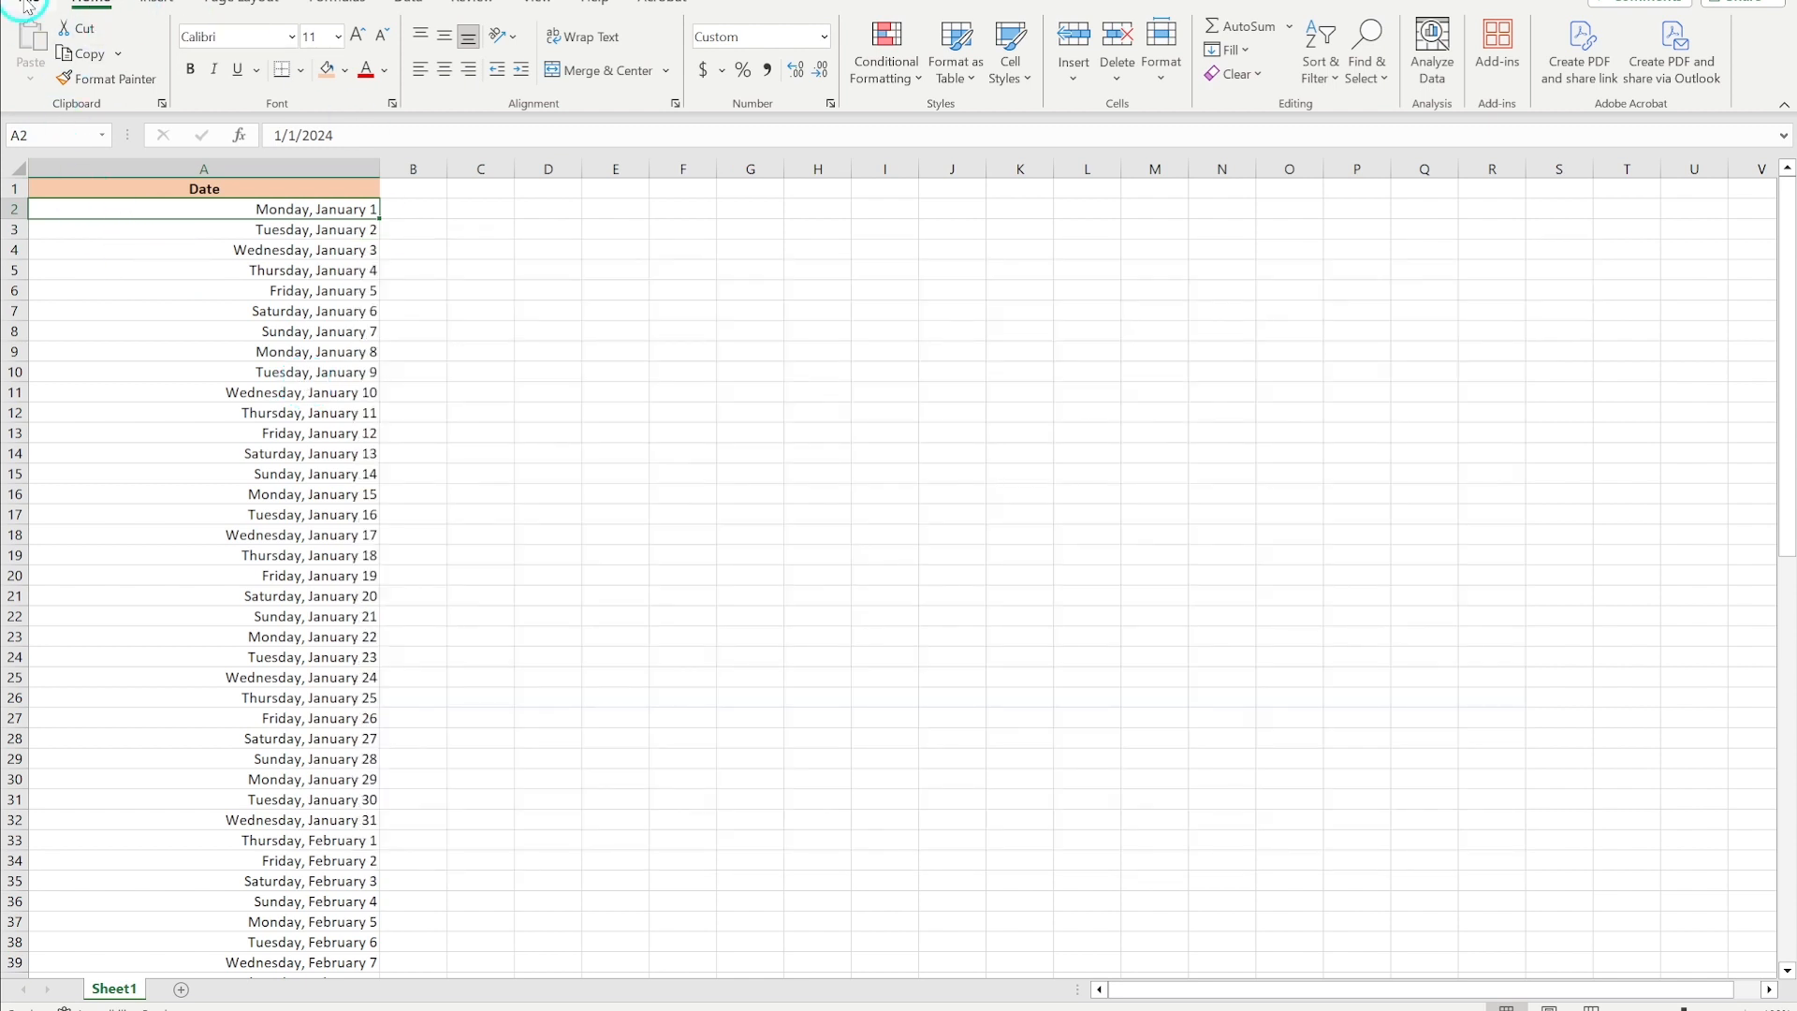
- Save the workbook as Daily Spread in Text (Tab delimited) (*.txt) format
left_click(28, 5)
left_click(98, 328)
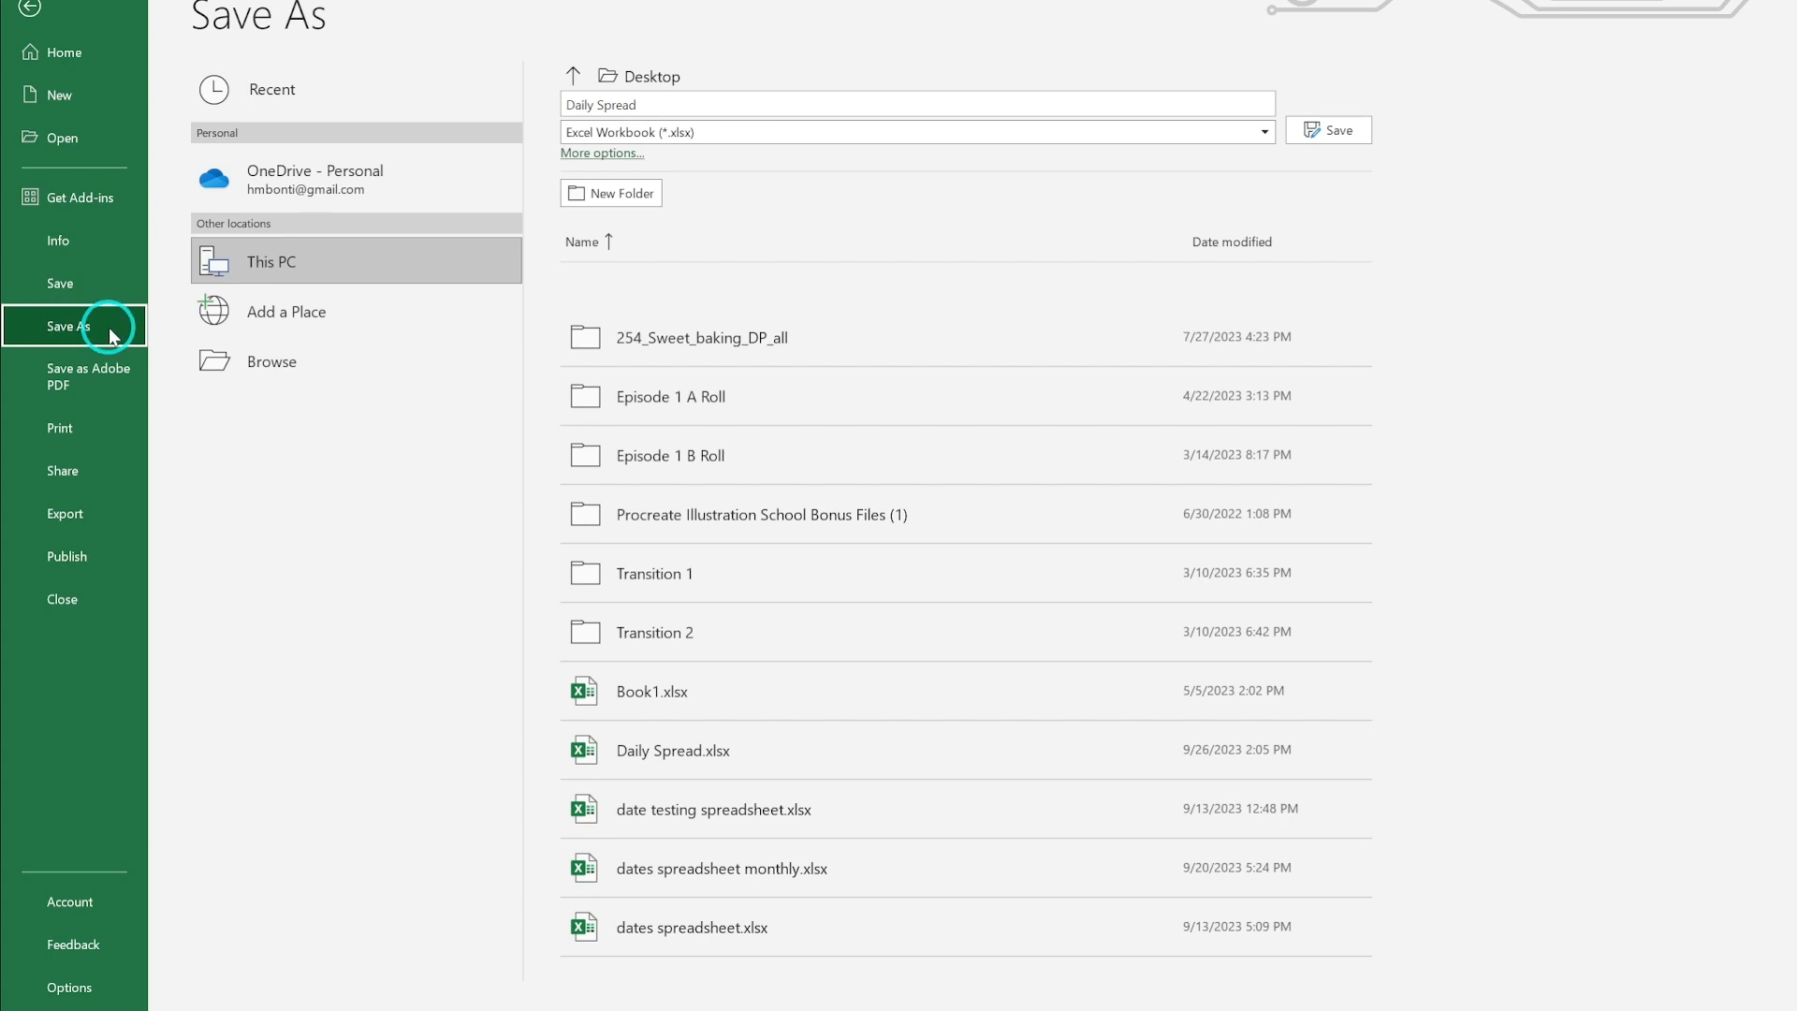
left_click(730, 133)
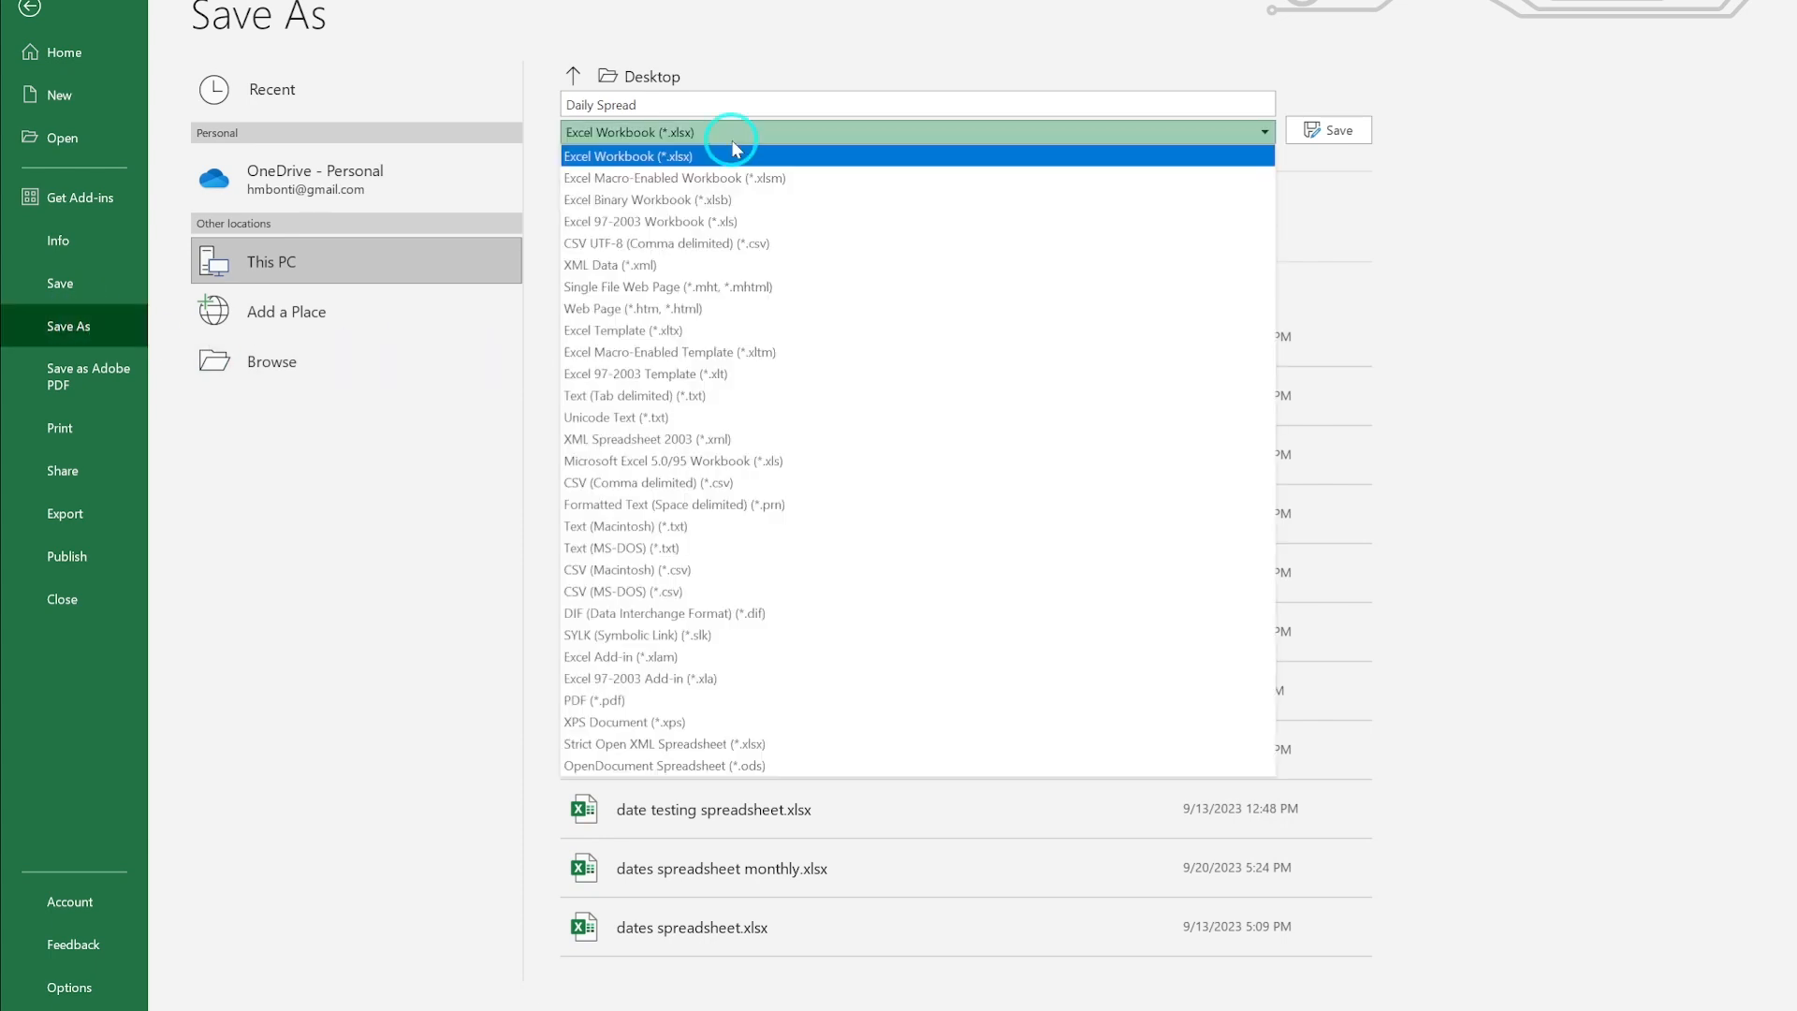
left_click(755, 396)
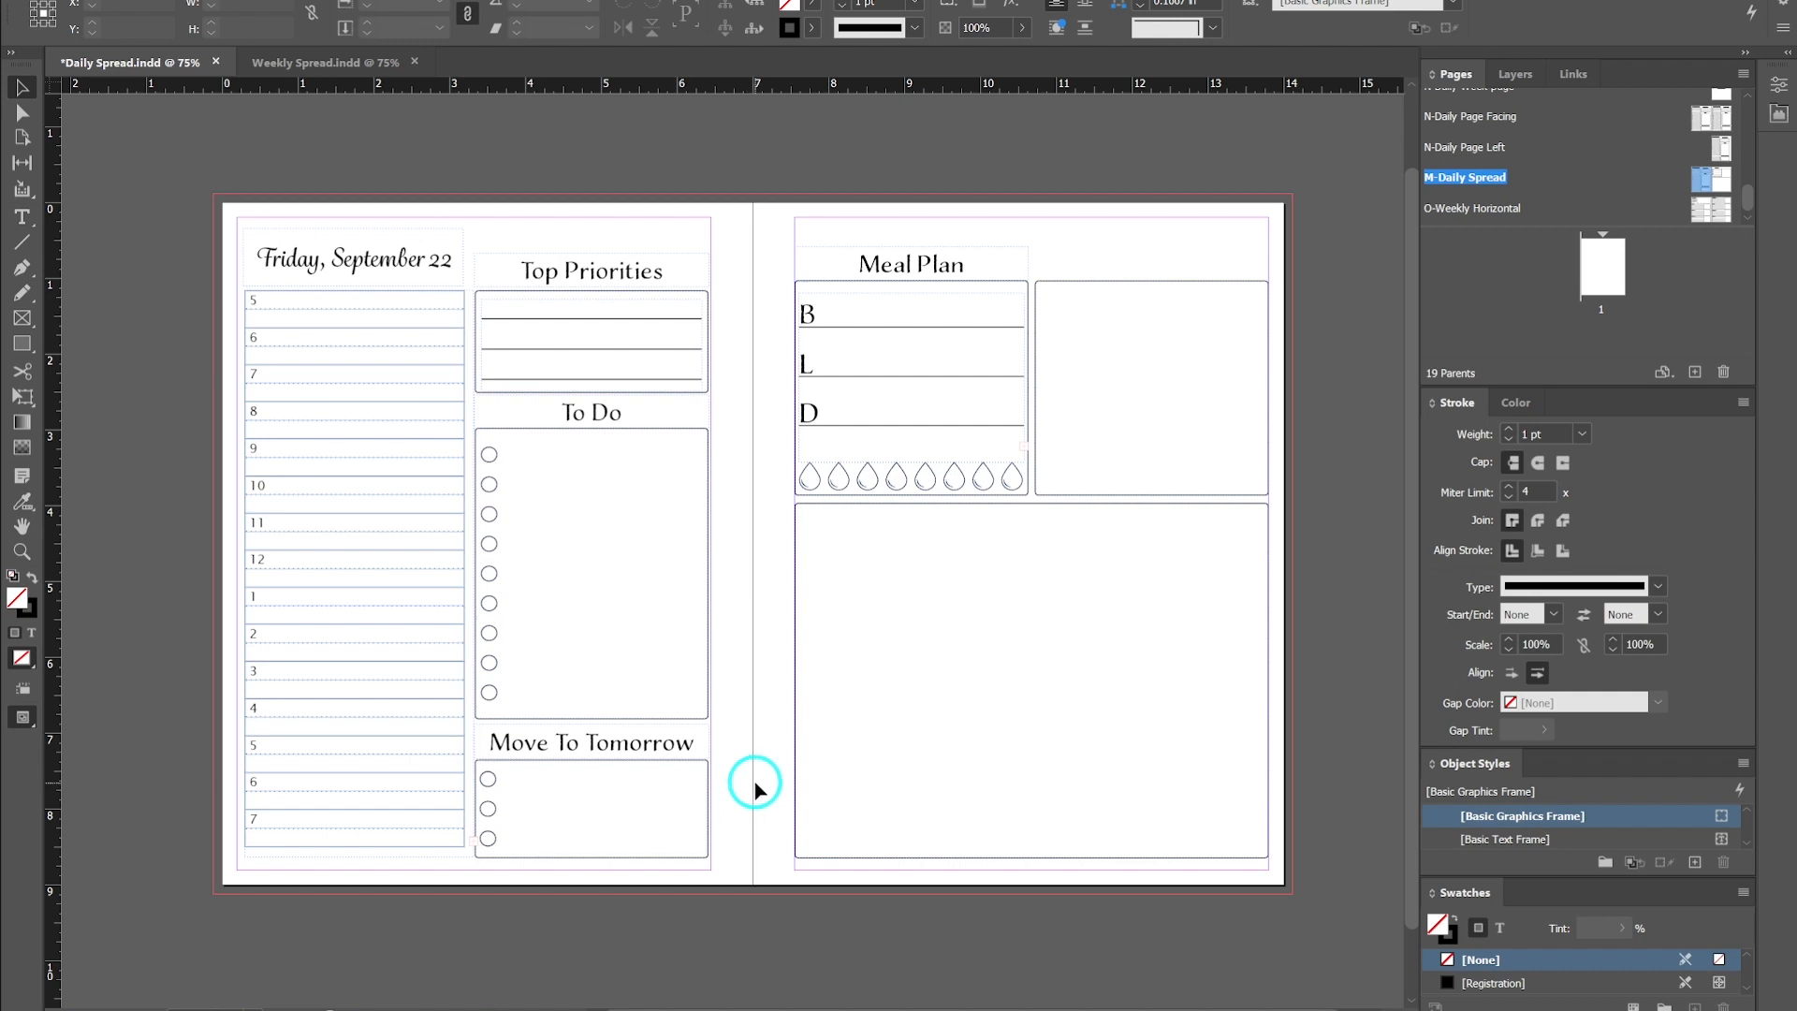
- Switch to InDesign and open the Data Merge panel, moving it over the page
left_click(511, 0)
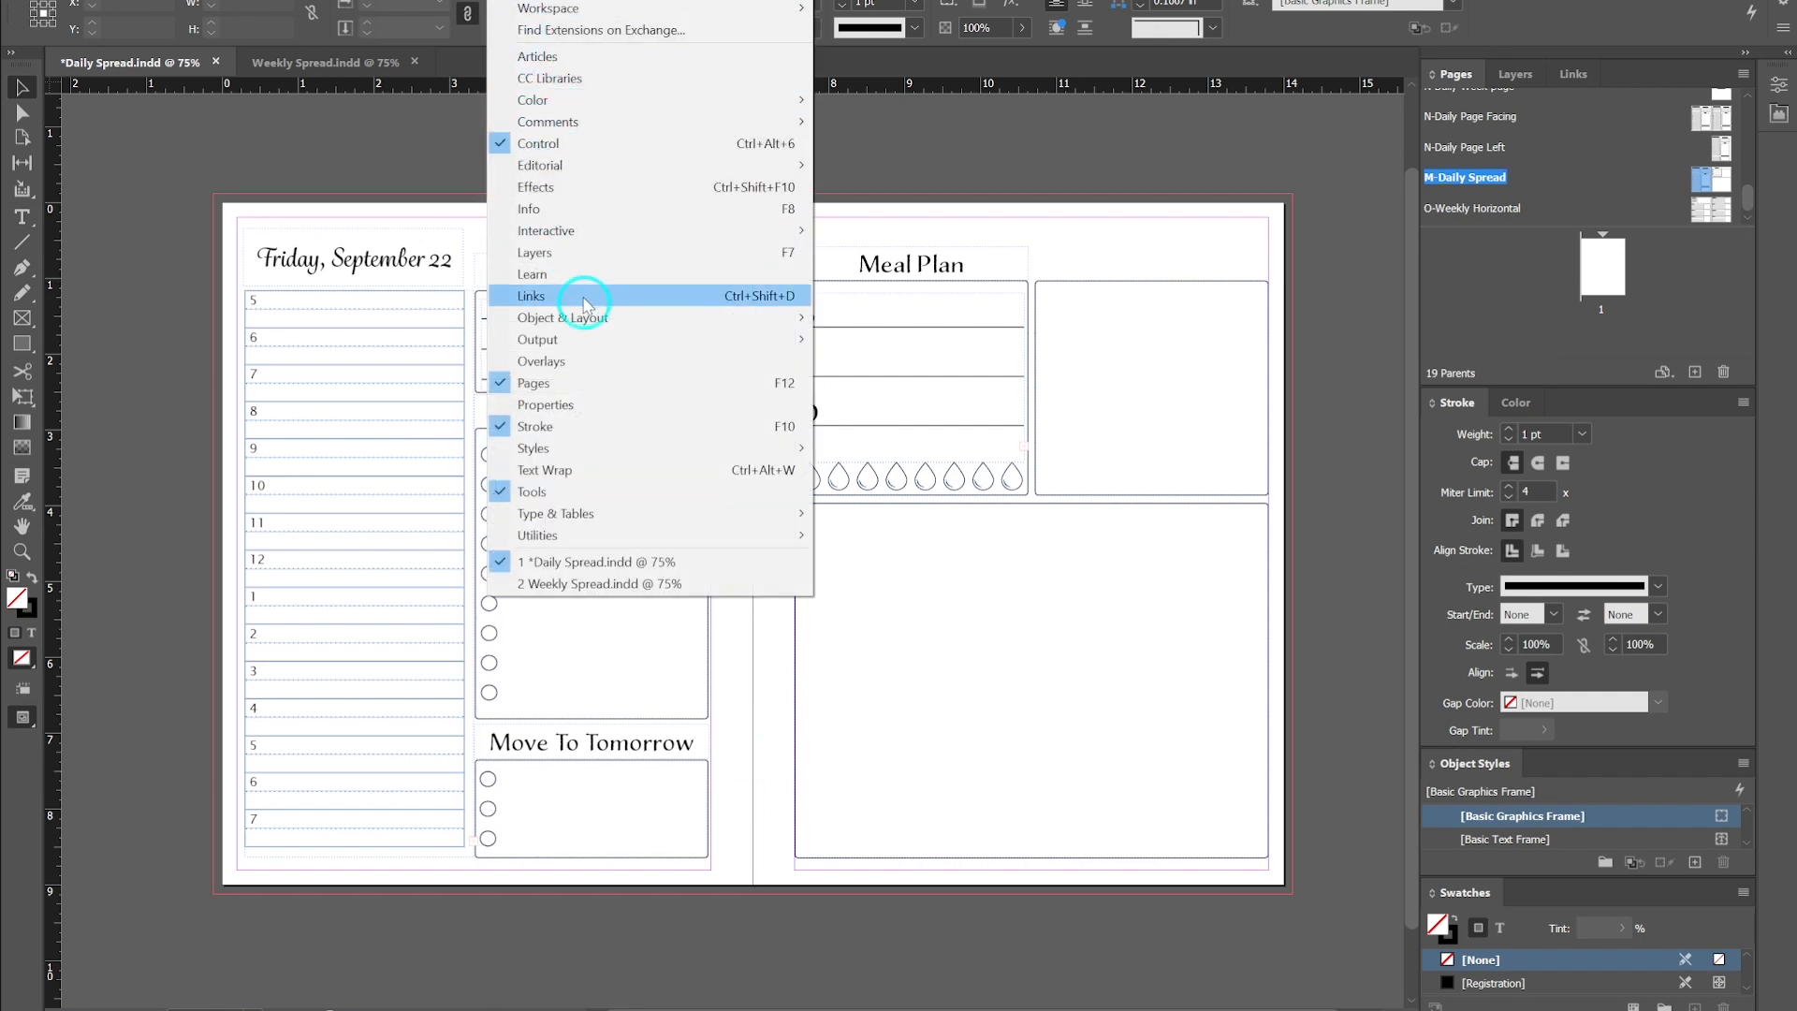
mouse_move(634, 536)
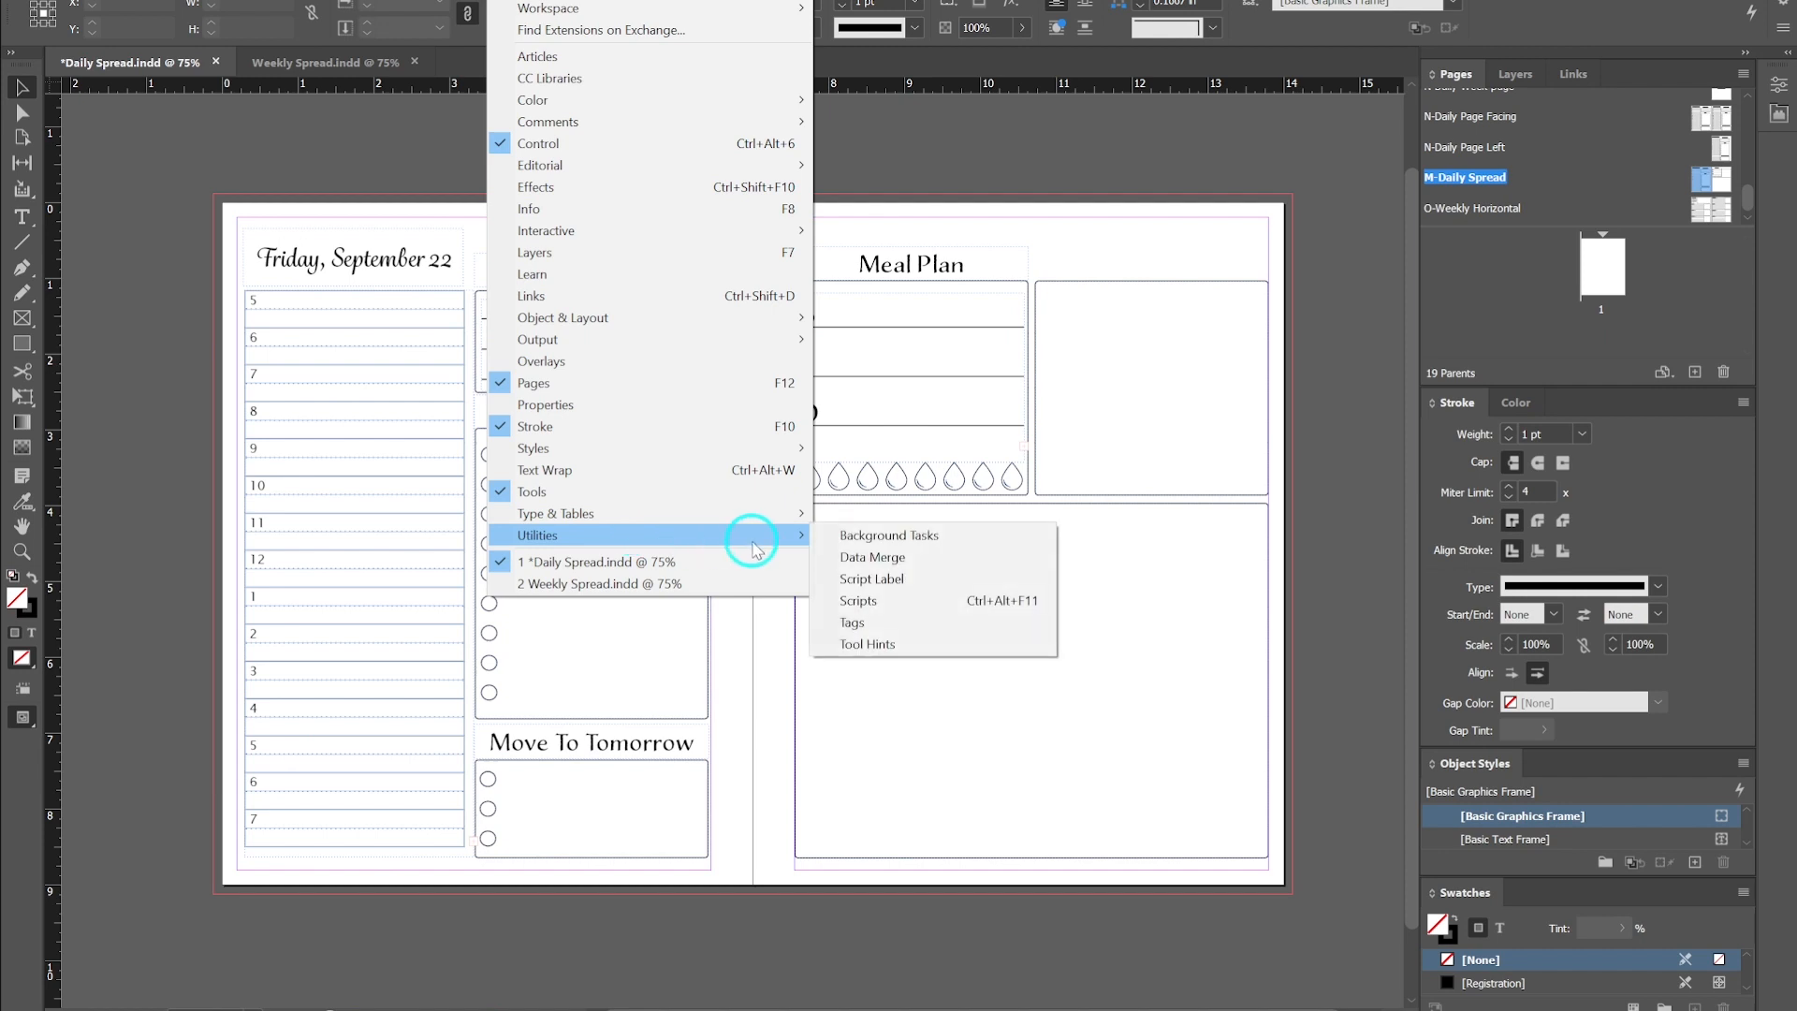
left_click(866, 557)
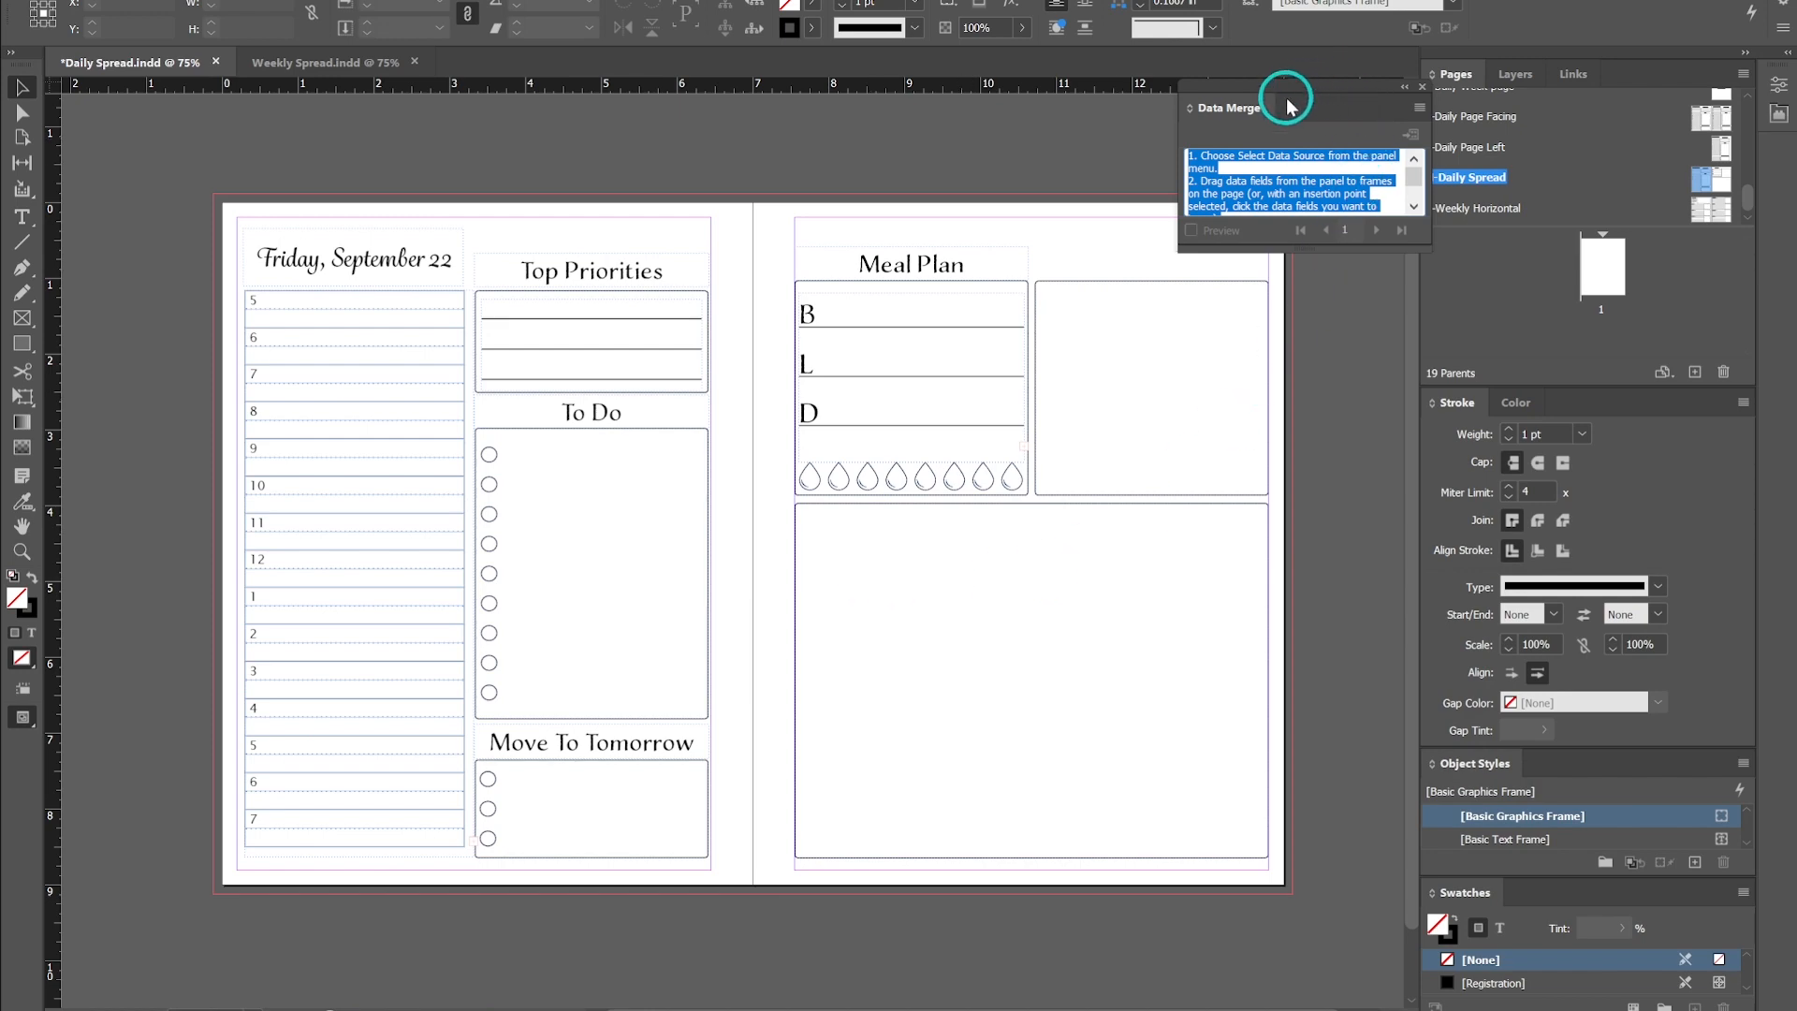
left_click_drag(1323, 89, 765, 365)
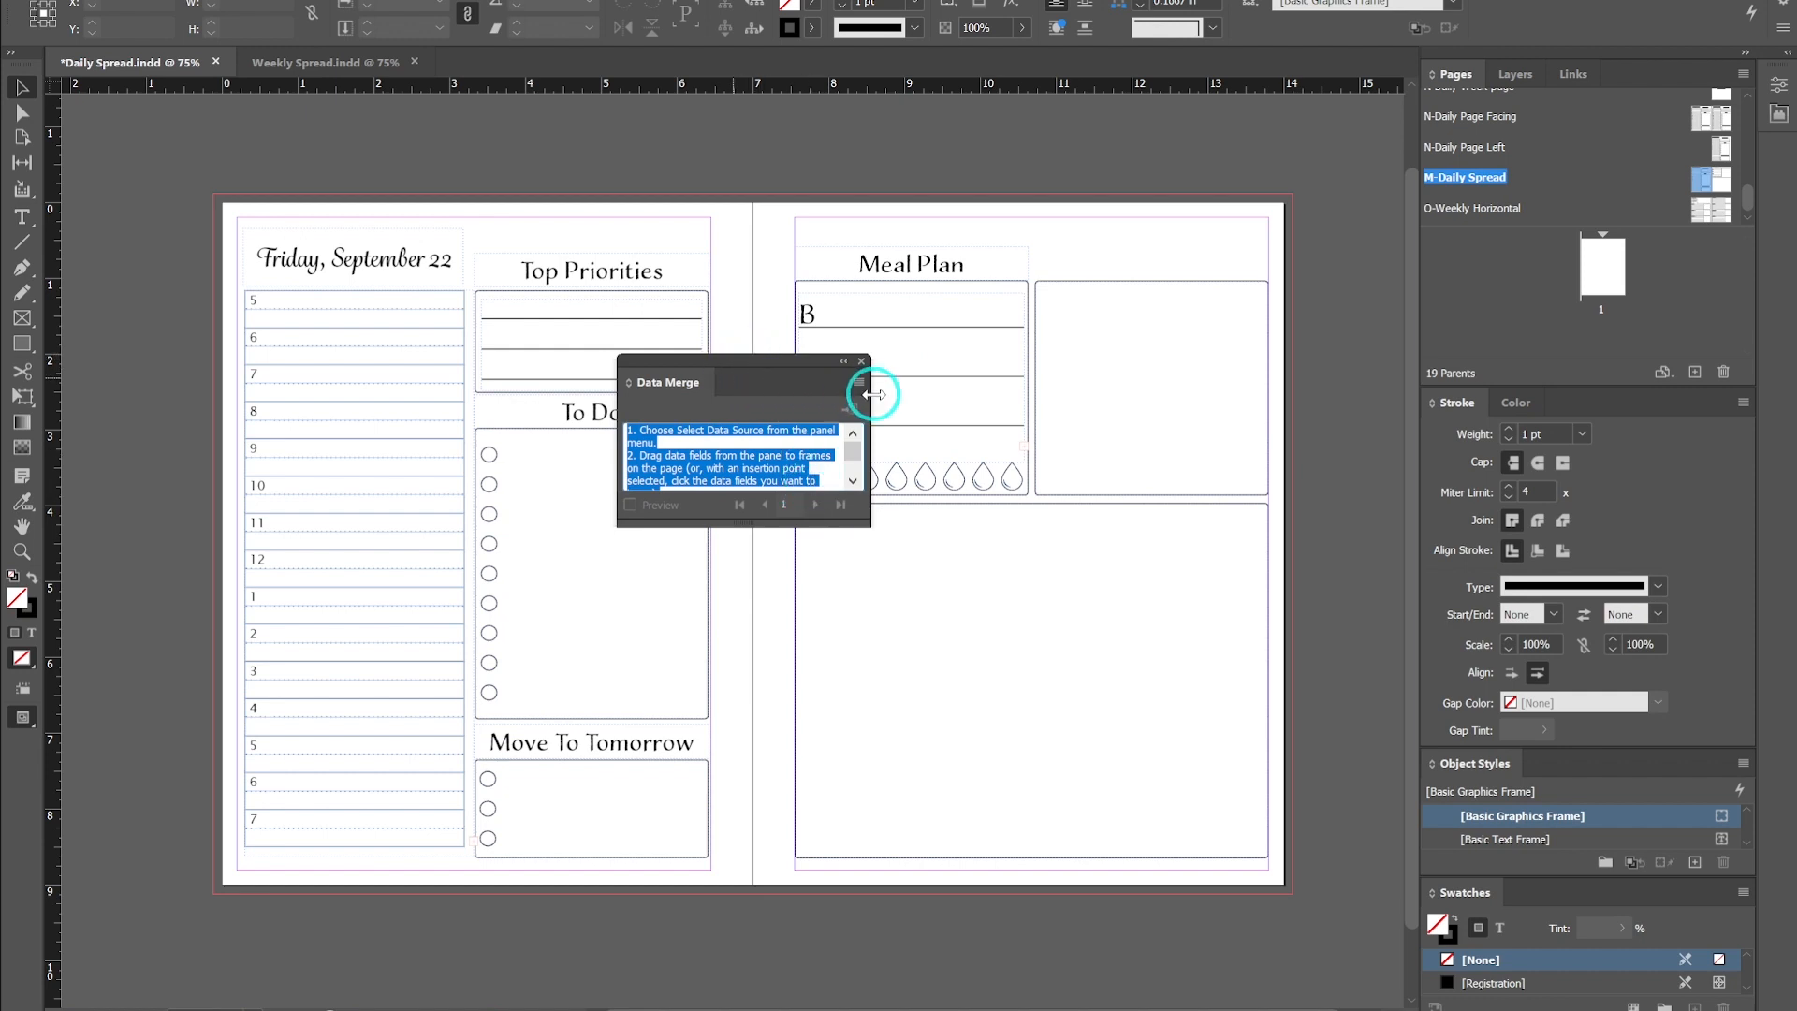
- Select Daily Spread.txt in the Adding Dates to Planner folder as the data merge source
left_click(858, 382)
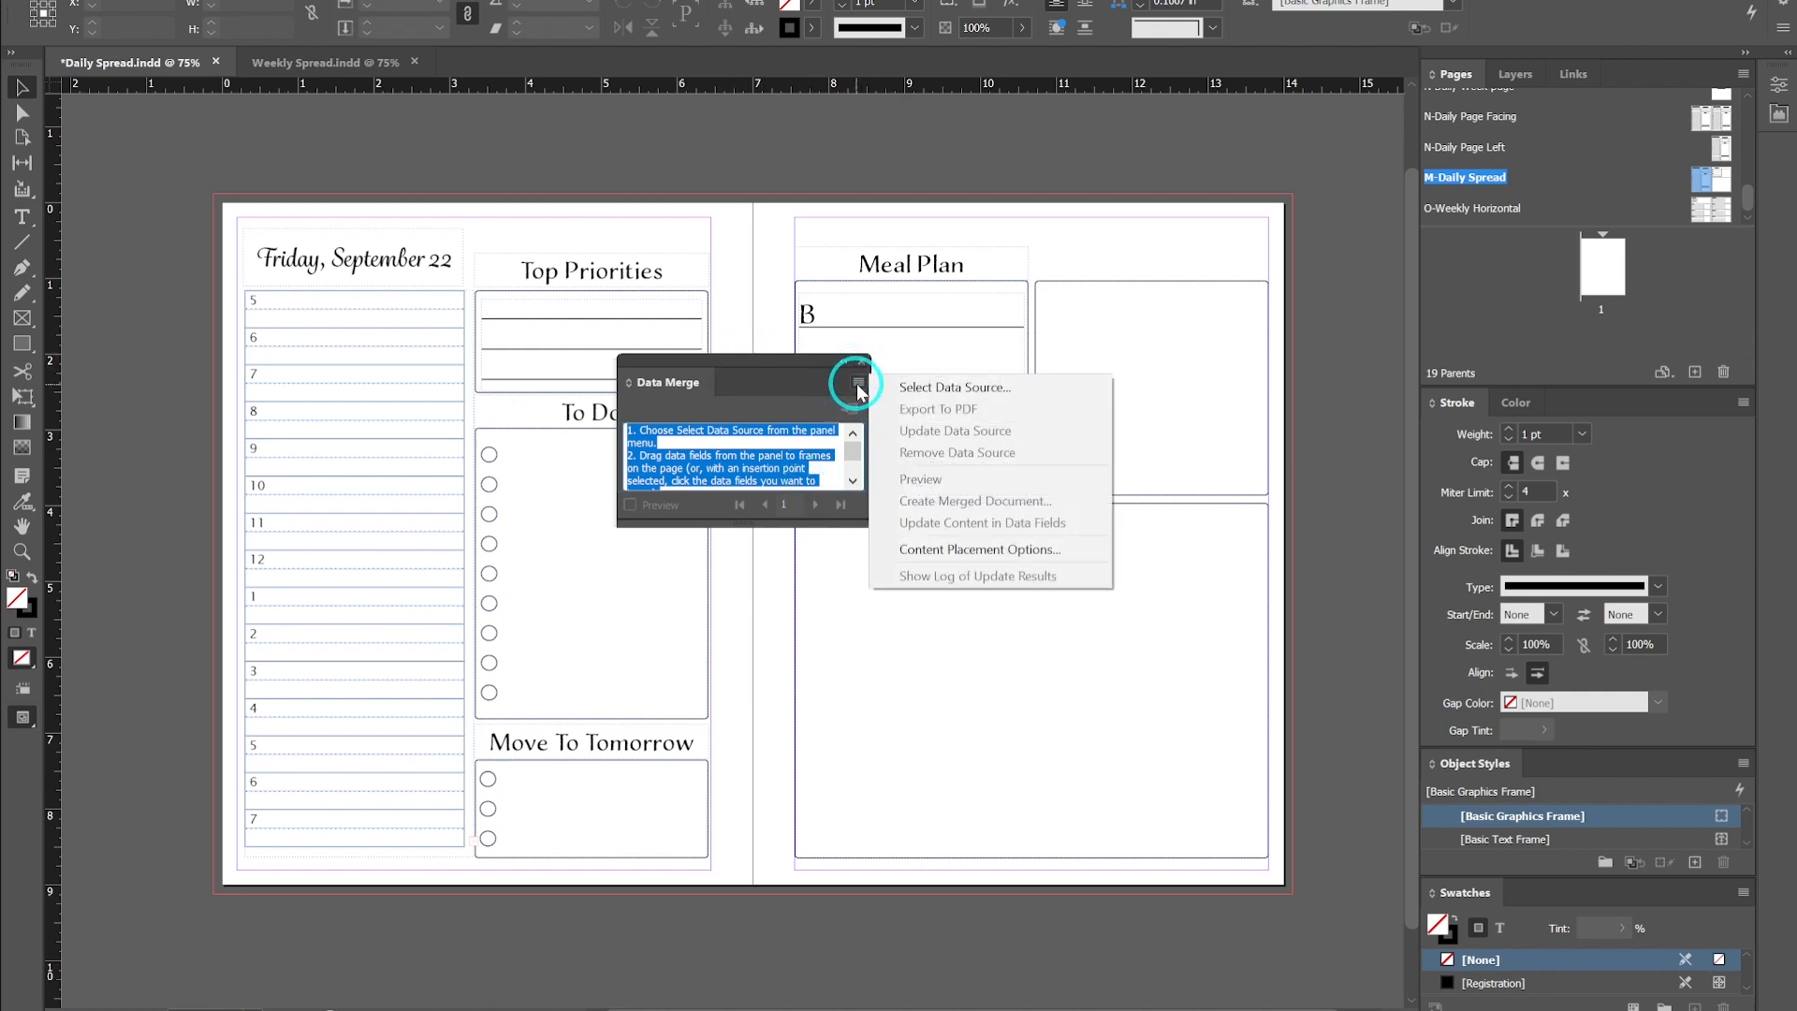
left_click(919, 387)
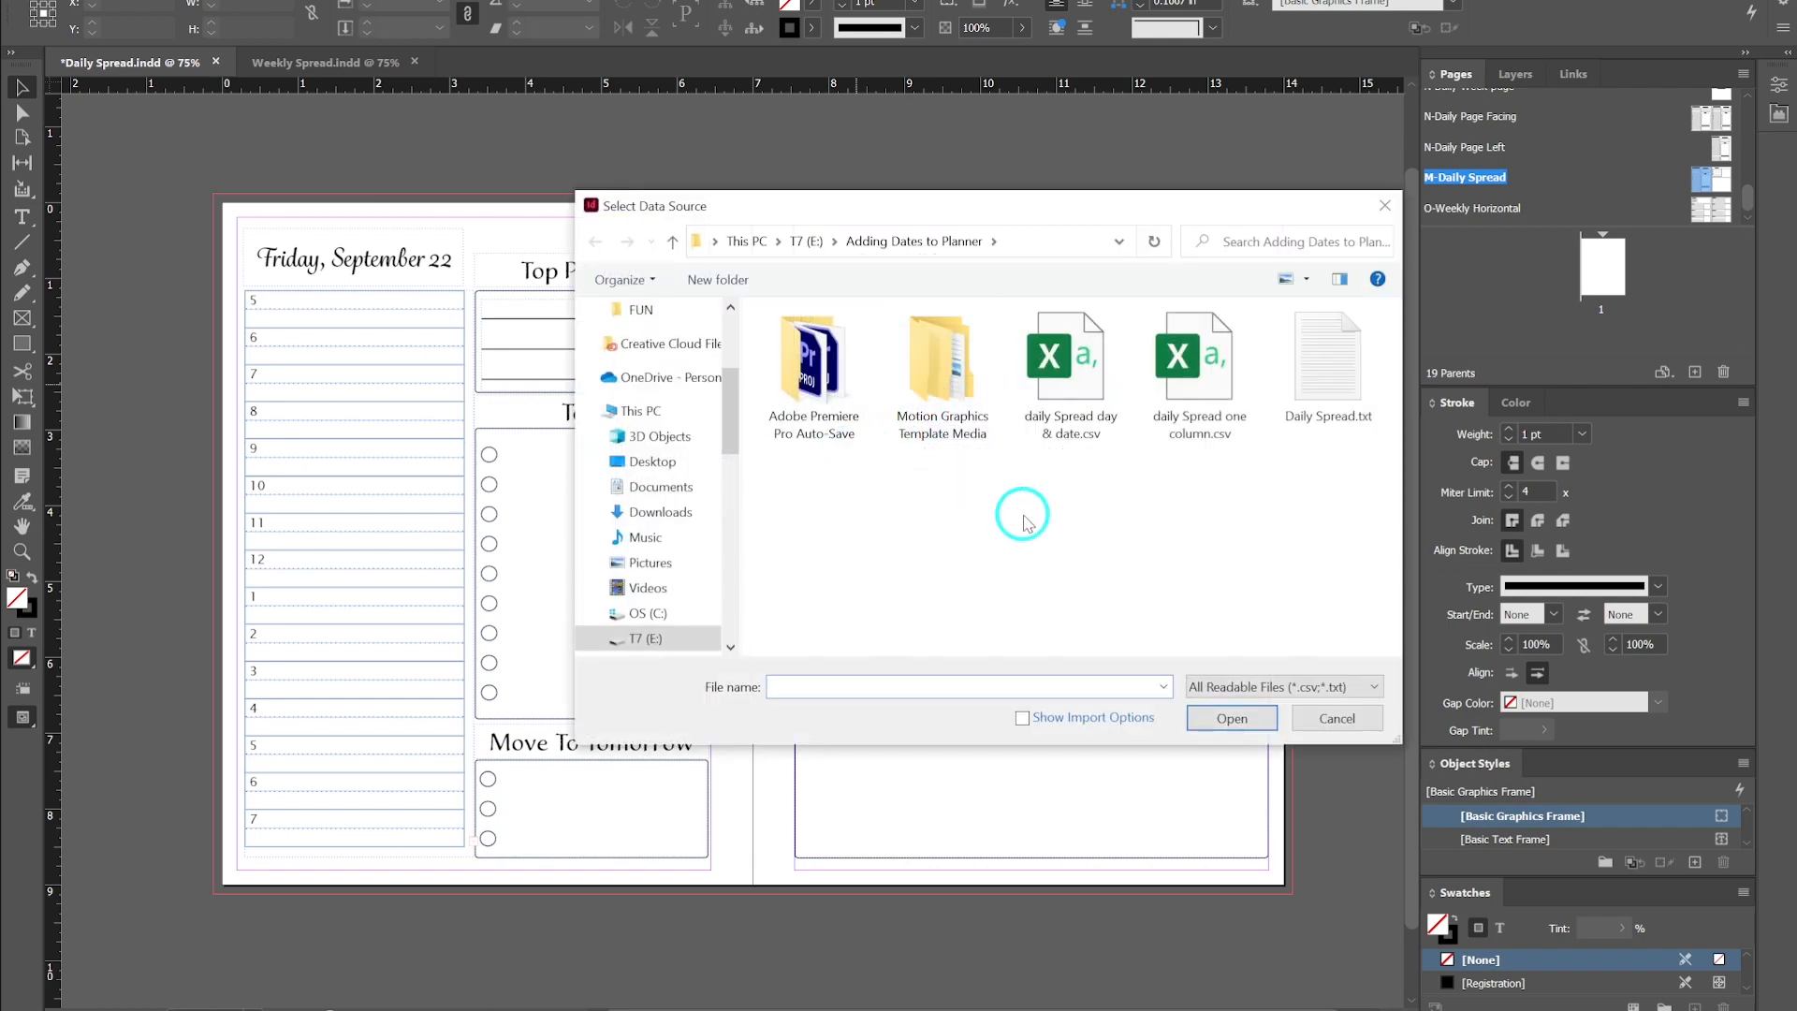
scroll(693, 604, "down", 4)
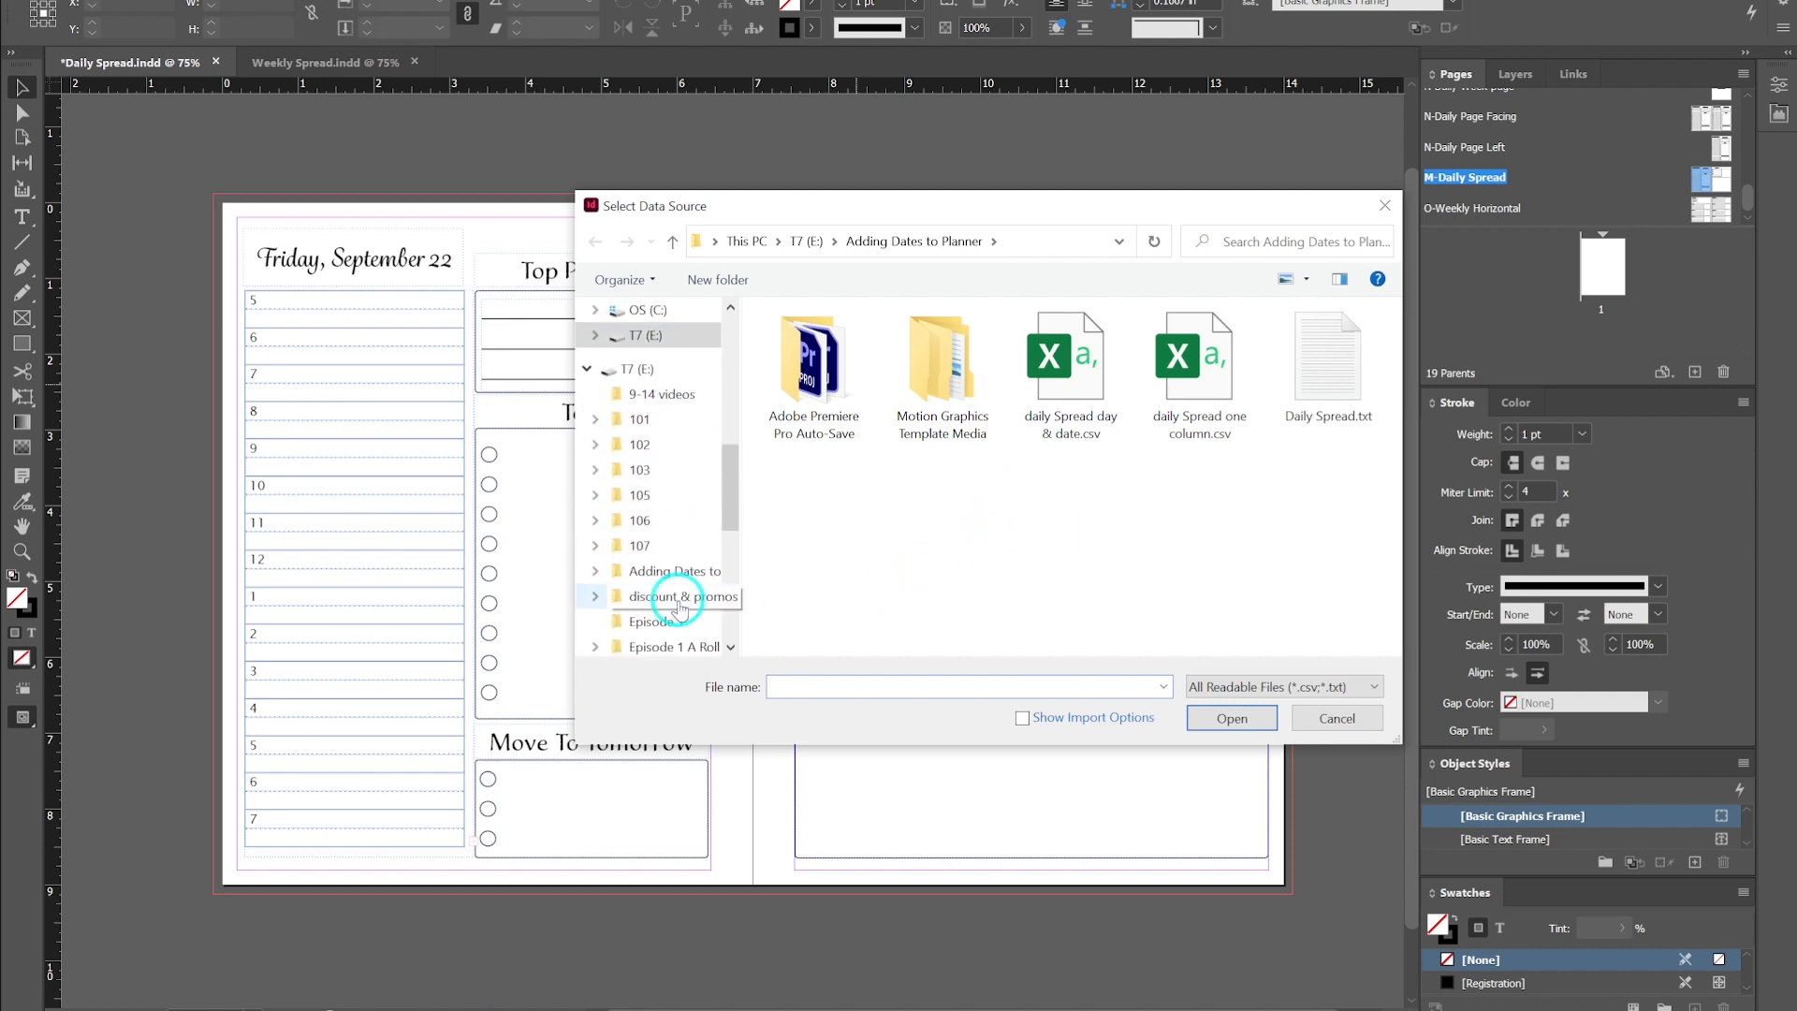
left_click(688, 582)
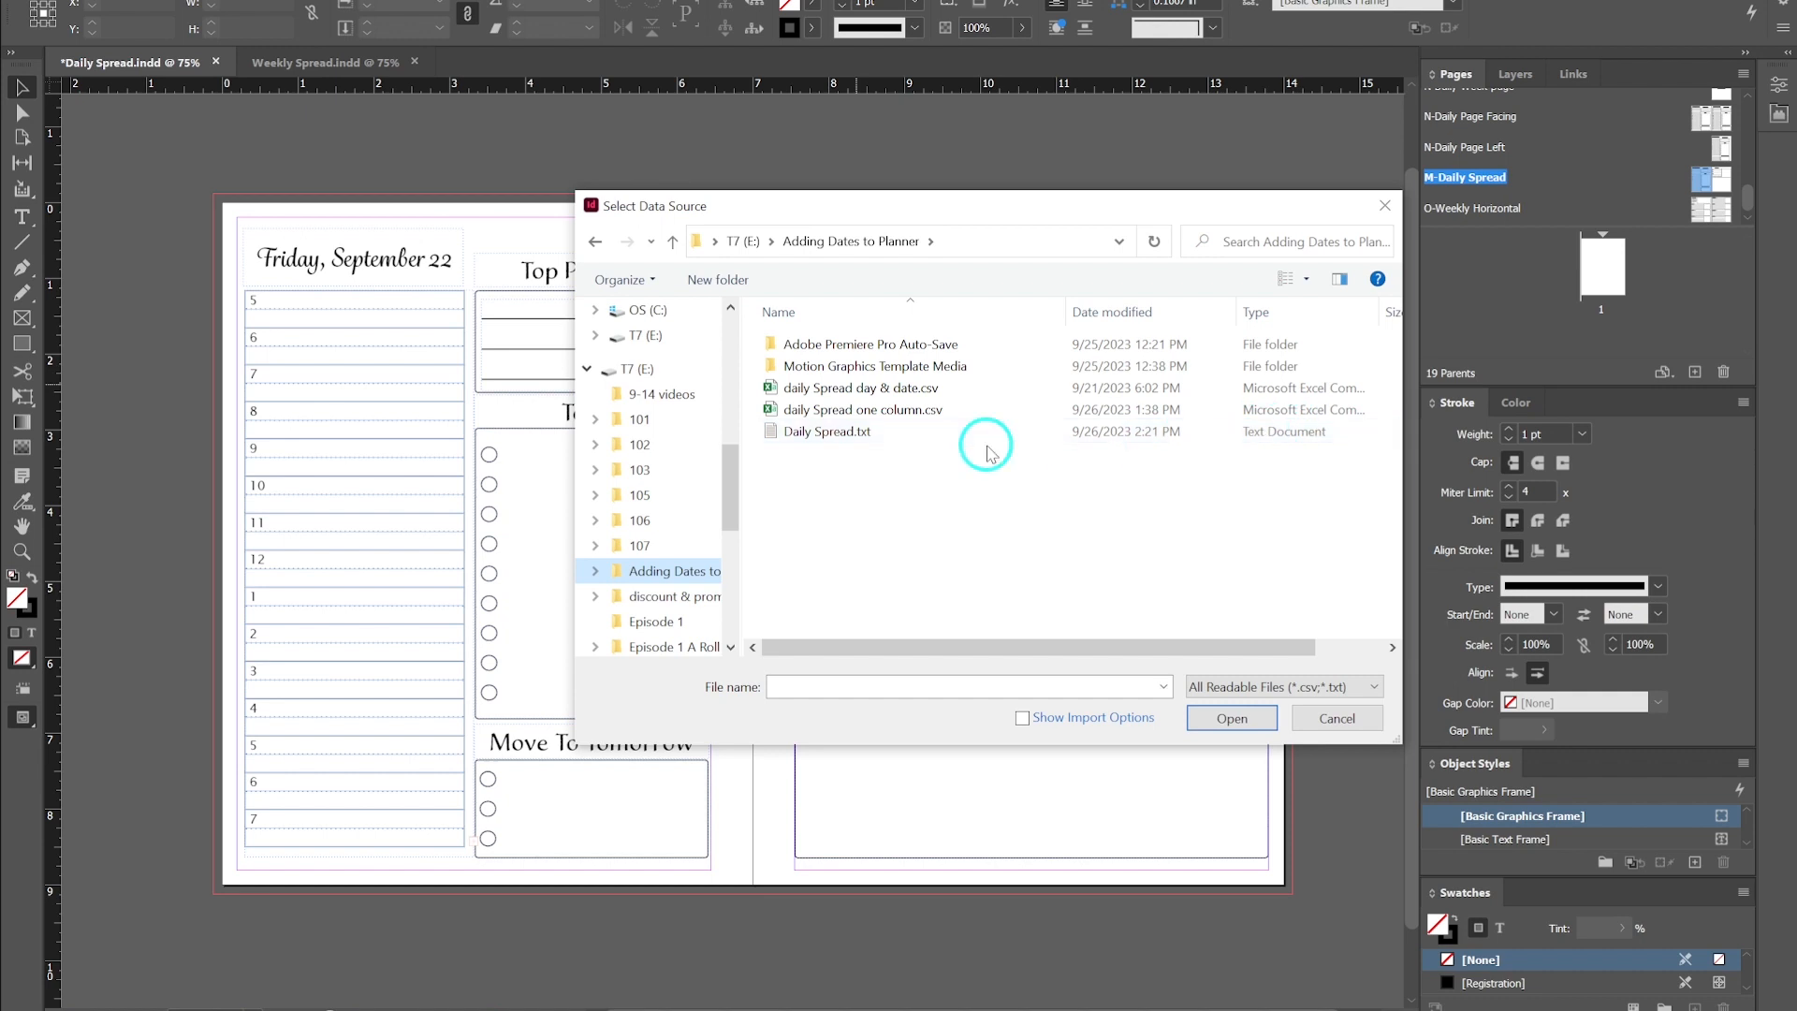
left_click(863, 433)
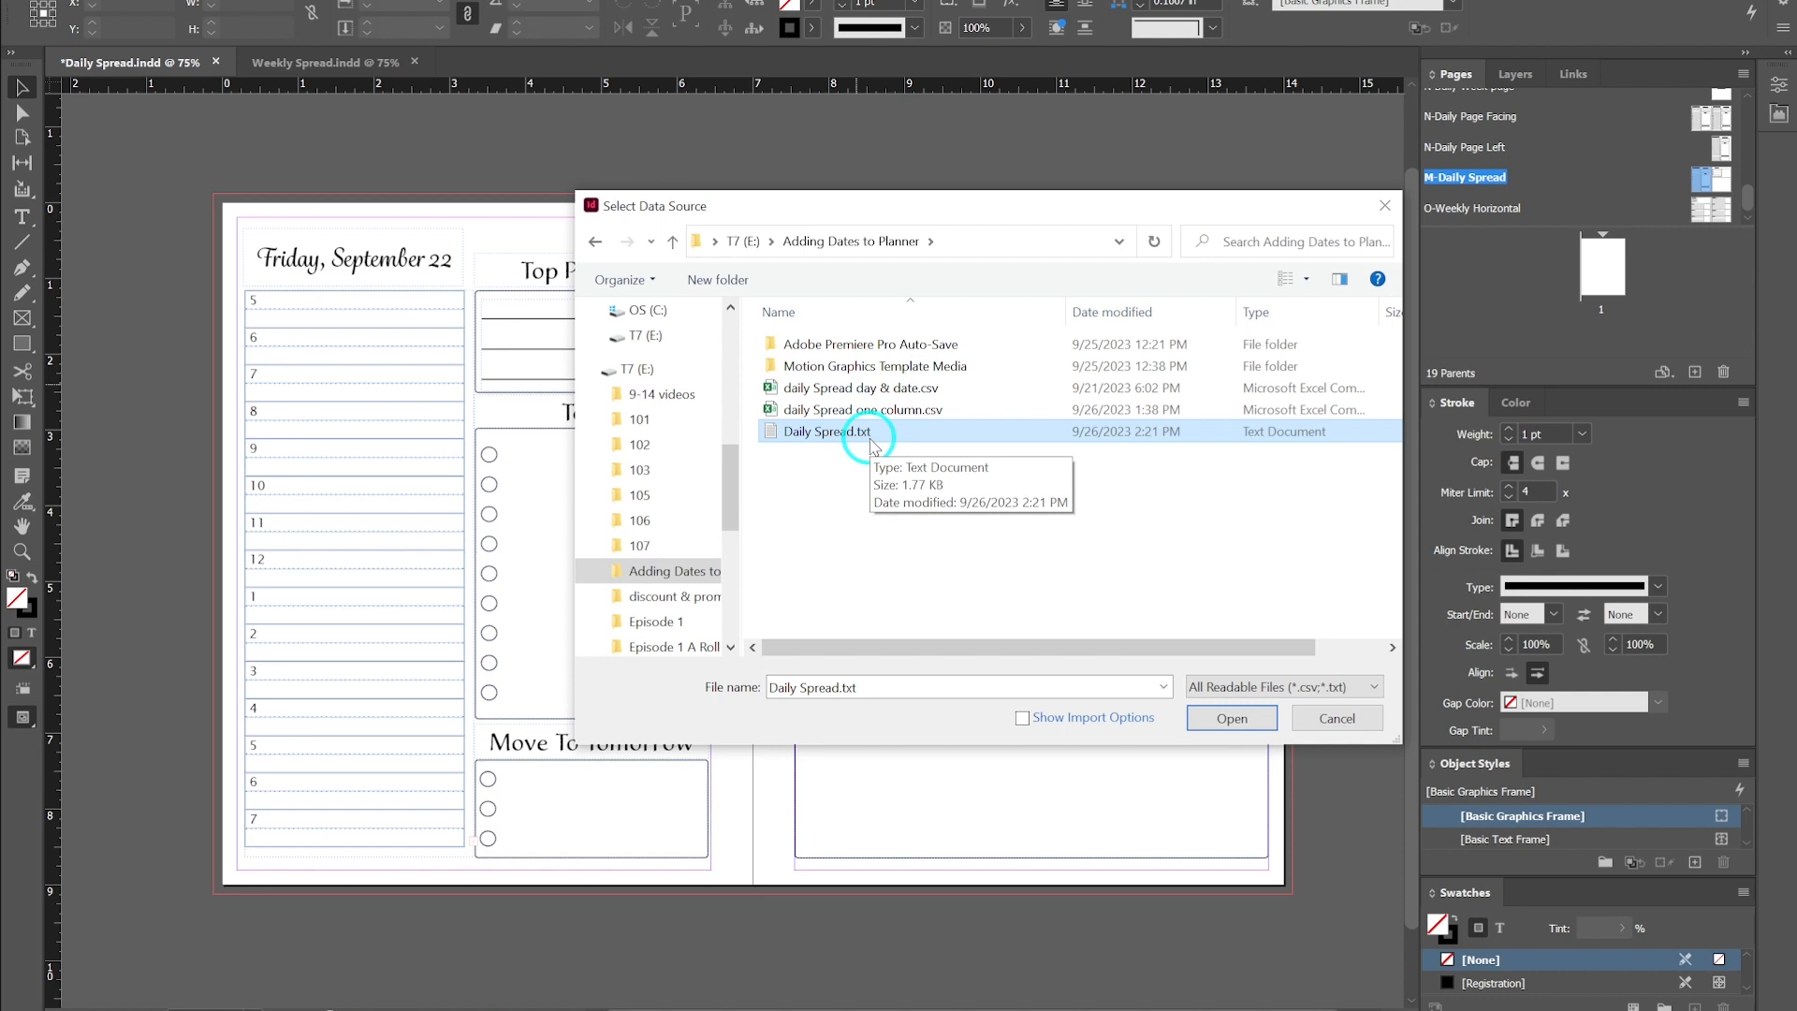
left_click(1230, 718)
left_click_drag(735, 356, 1245, 140)
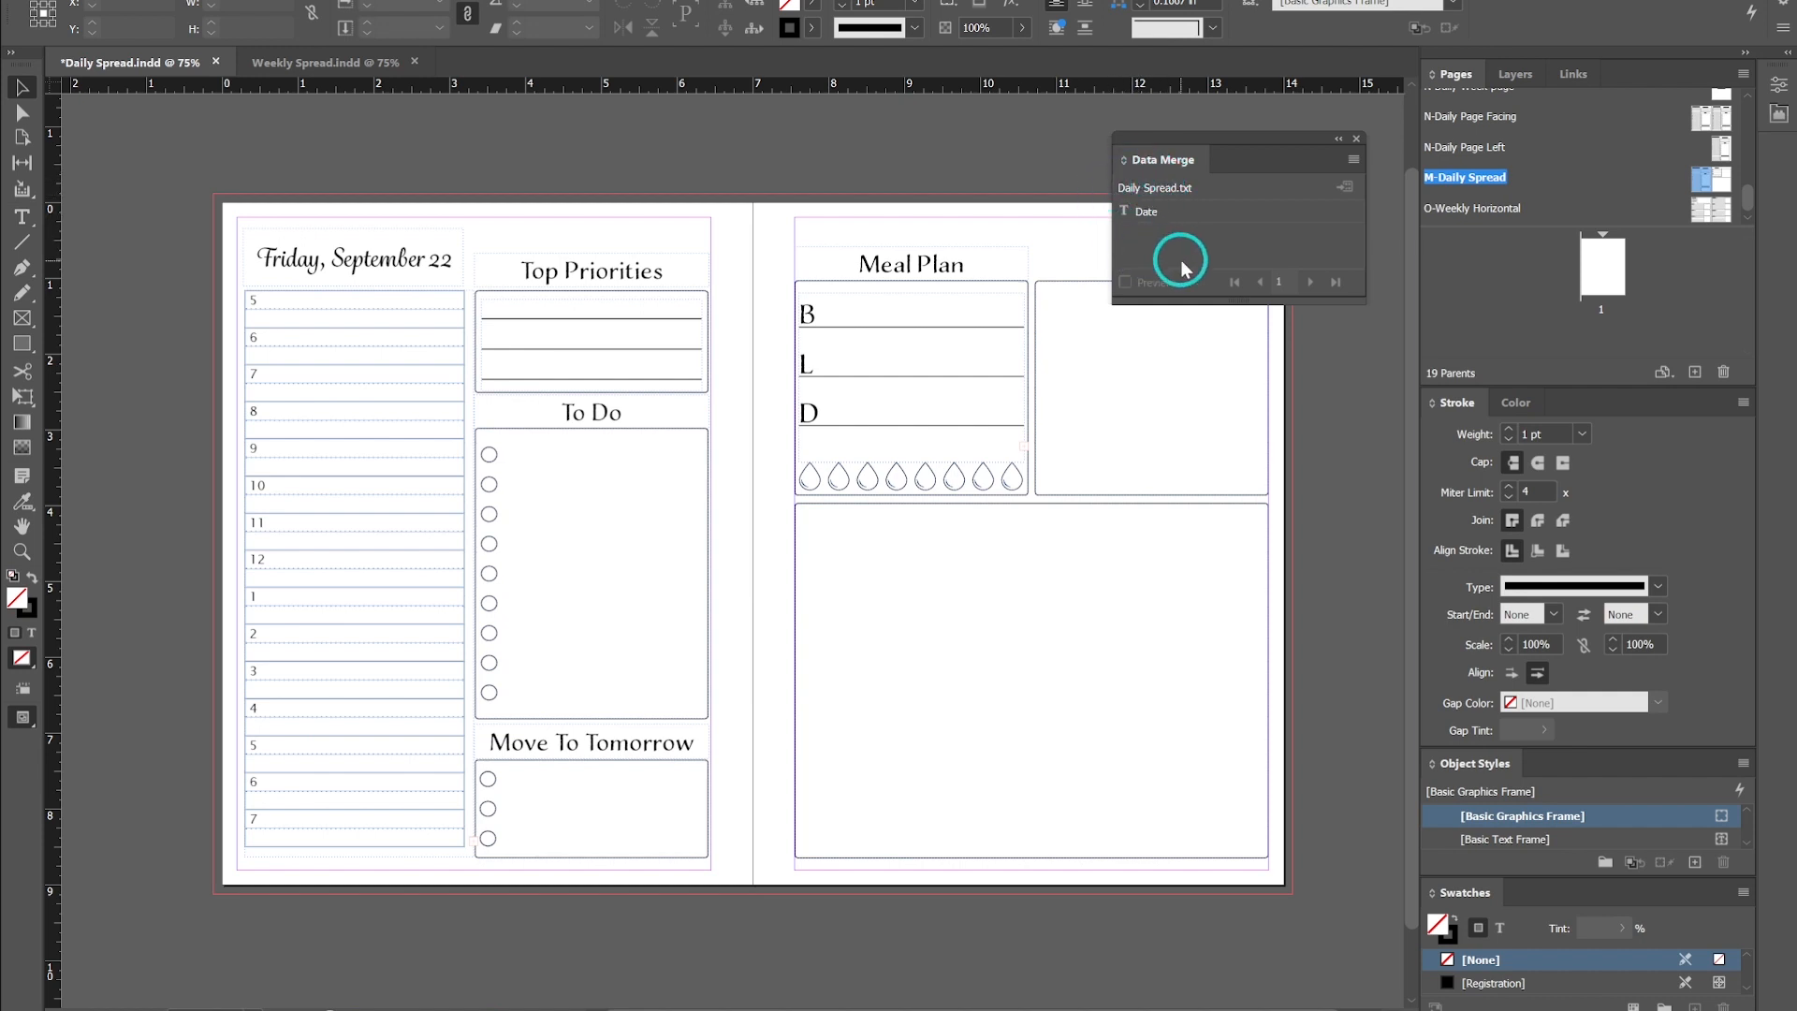
mouse_move(1236, 141)
left_mouse_down()
mouse_move(1267, 120)
mouse_move(1224, 123)
left_mouse_up()
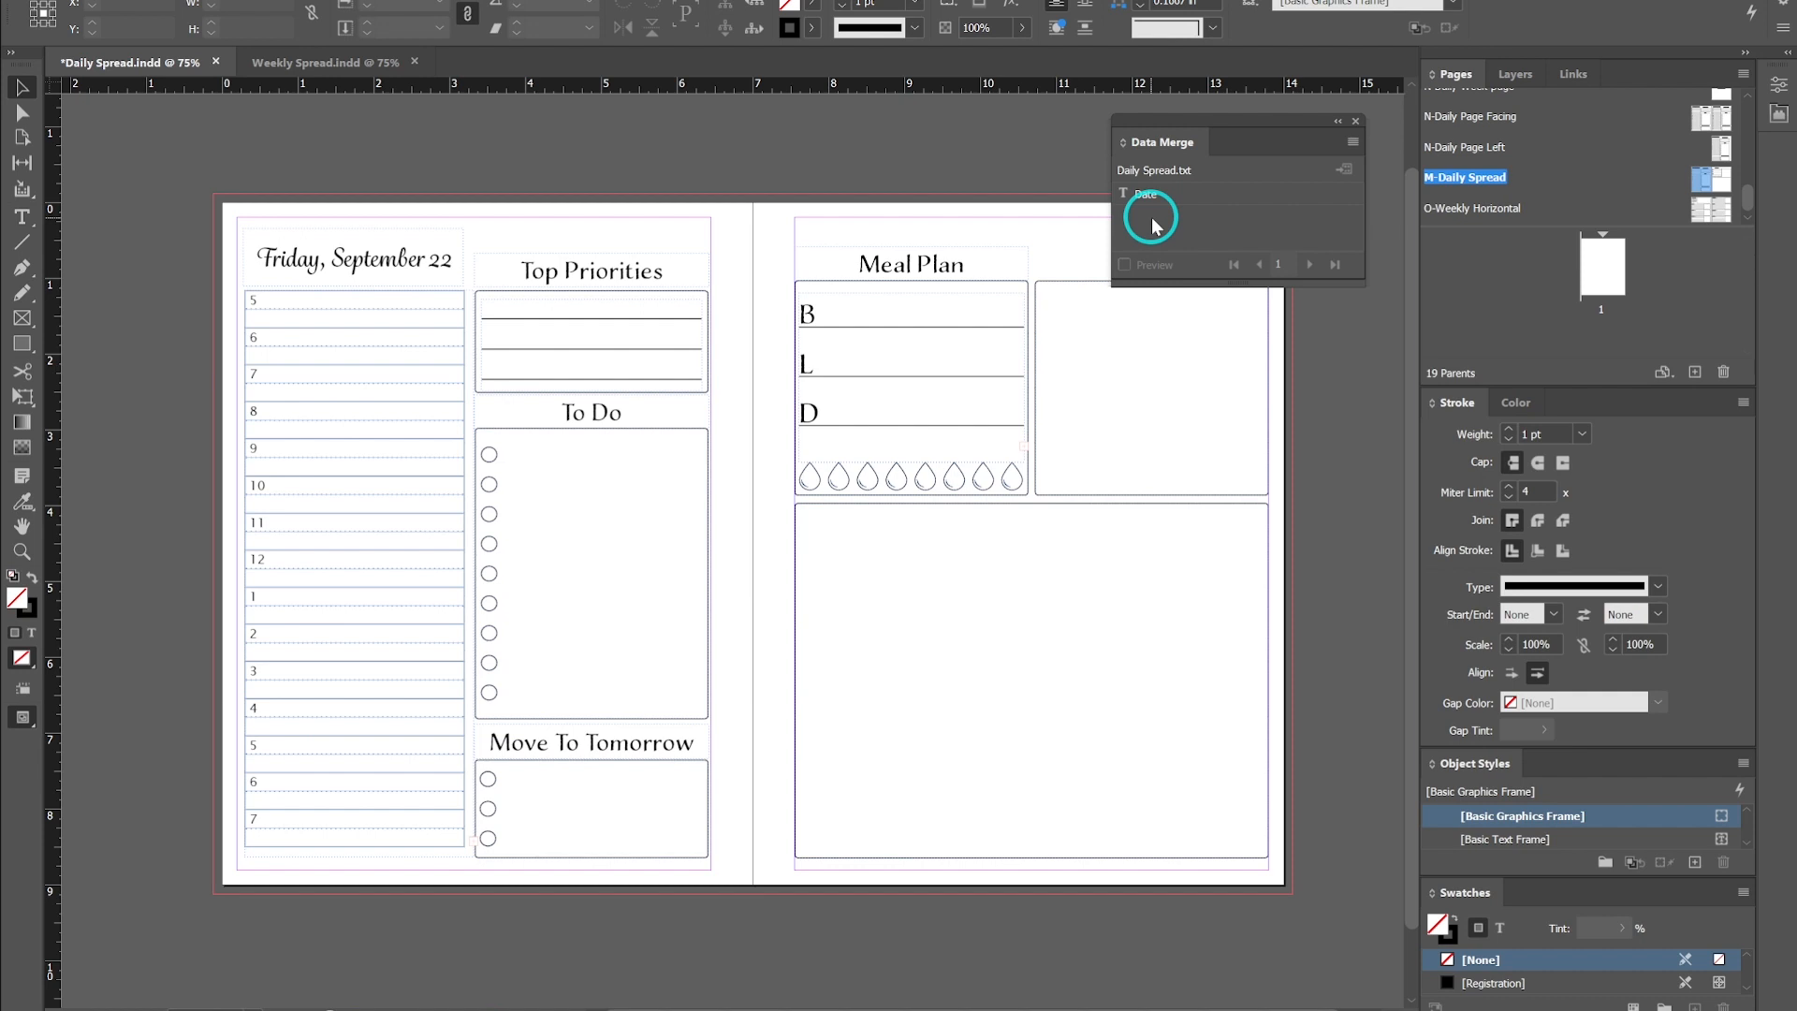
left_click(1706, 176)
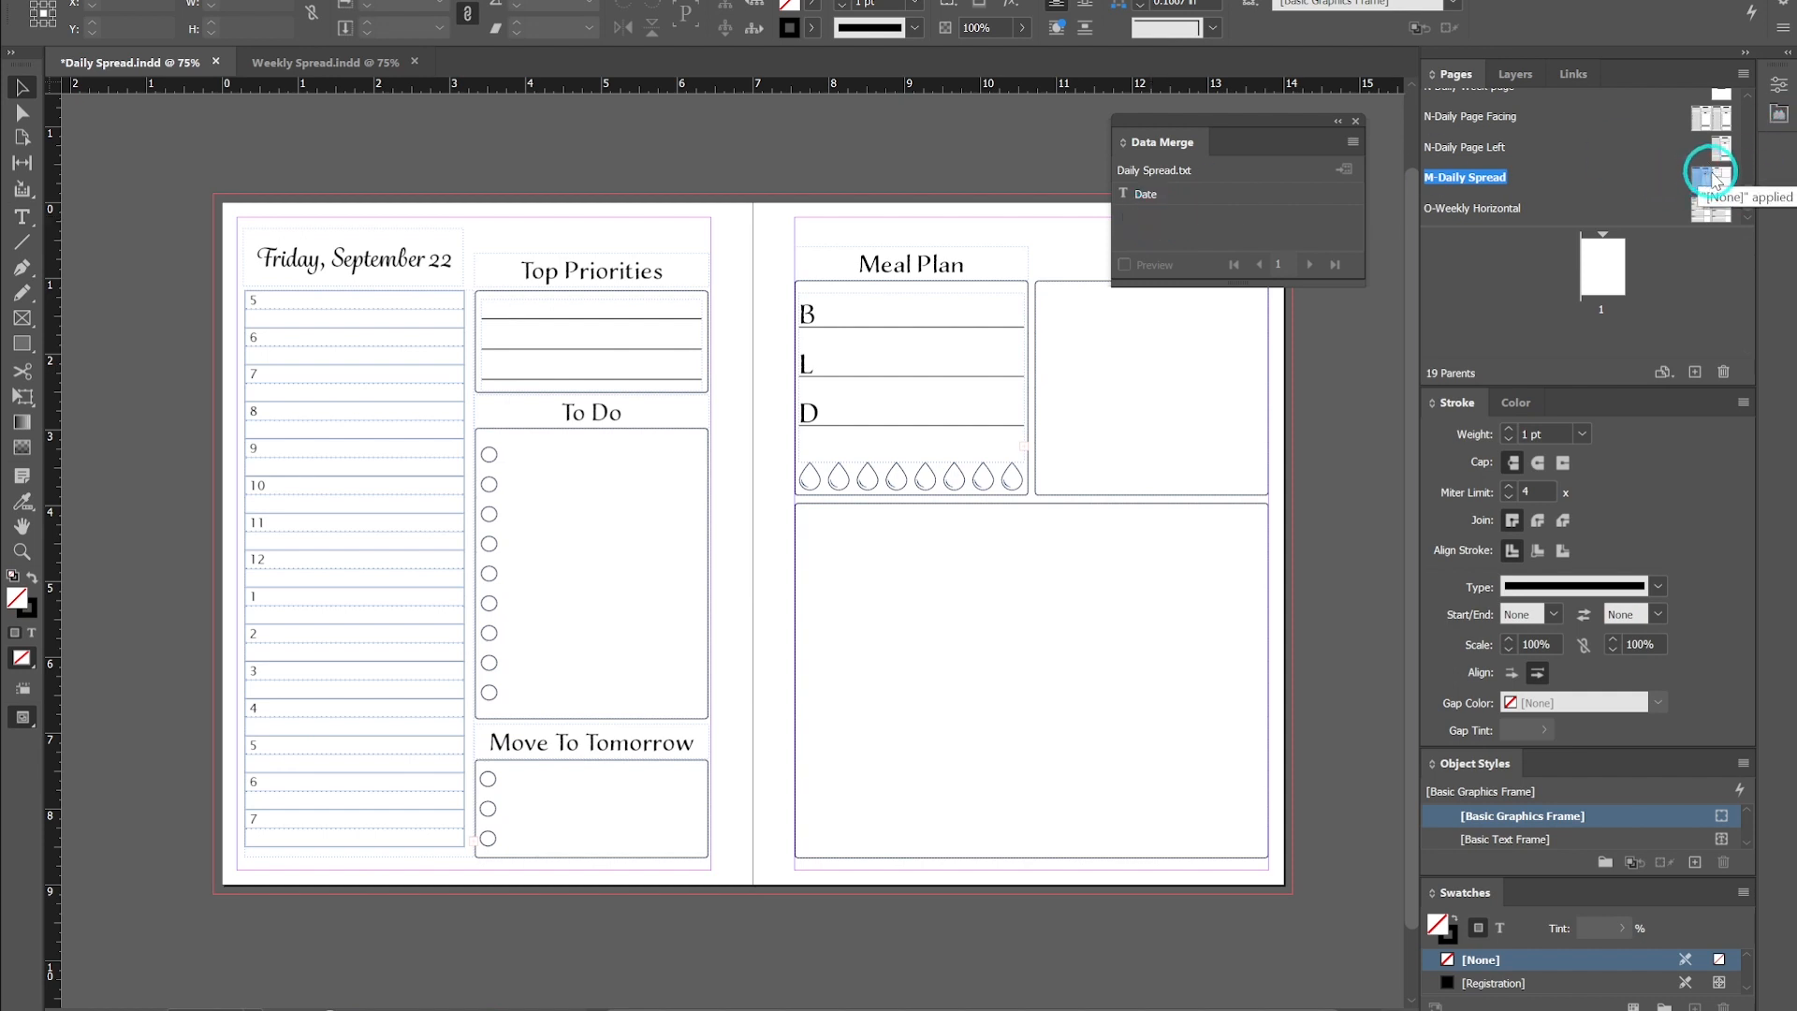
- Replace the sample date text in the parent spread's header frame with the Date merge field
double_click(406, 272)
left_click_drag(446, 258, 255, 255)
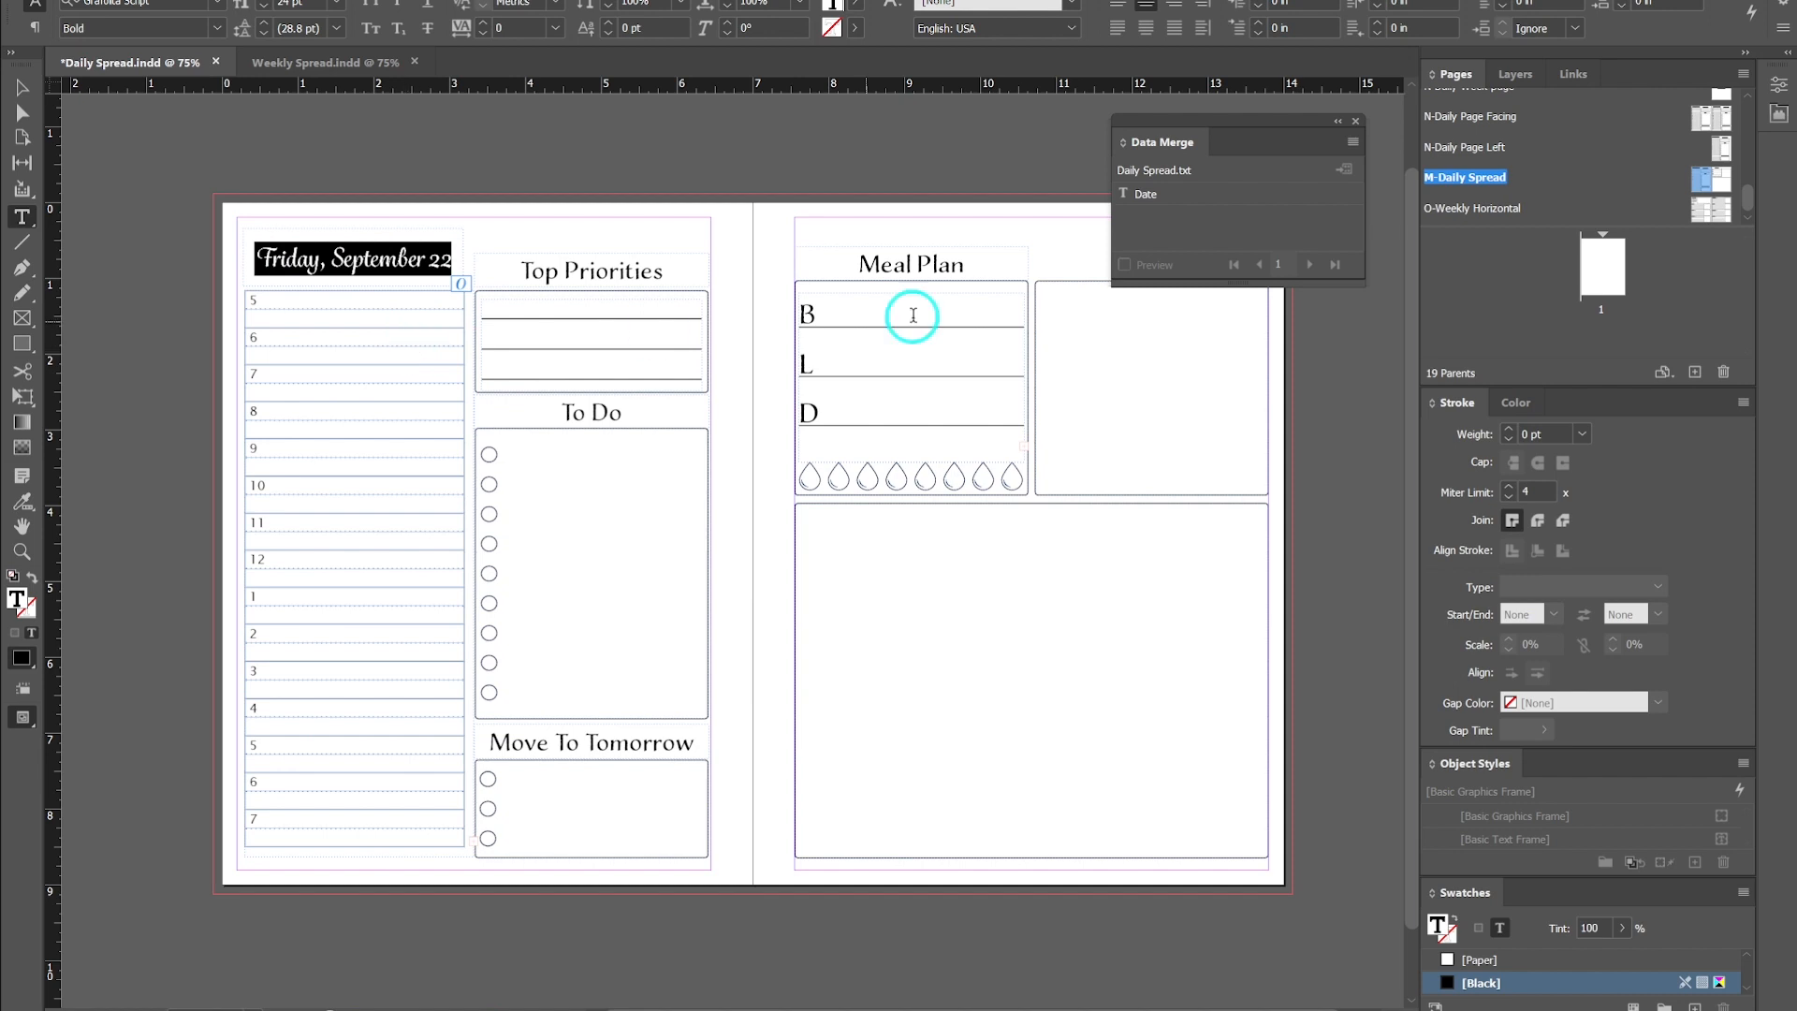
left_click(1142, 213)
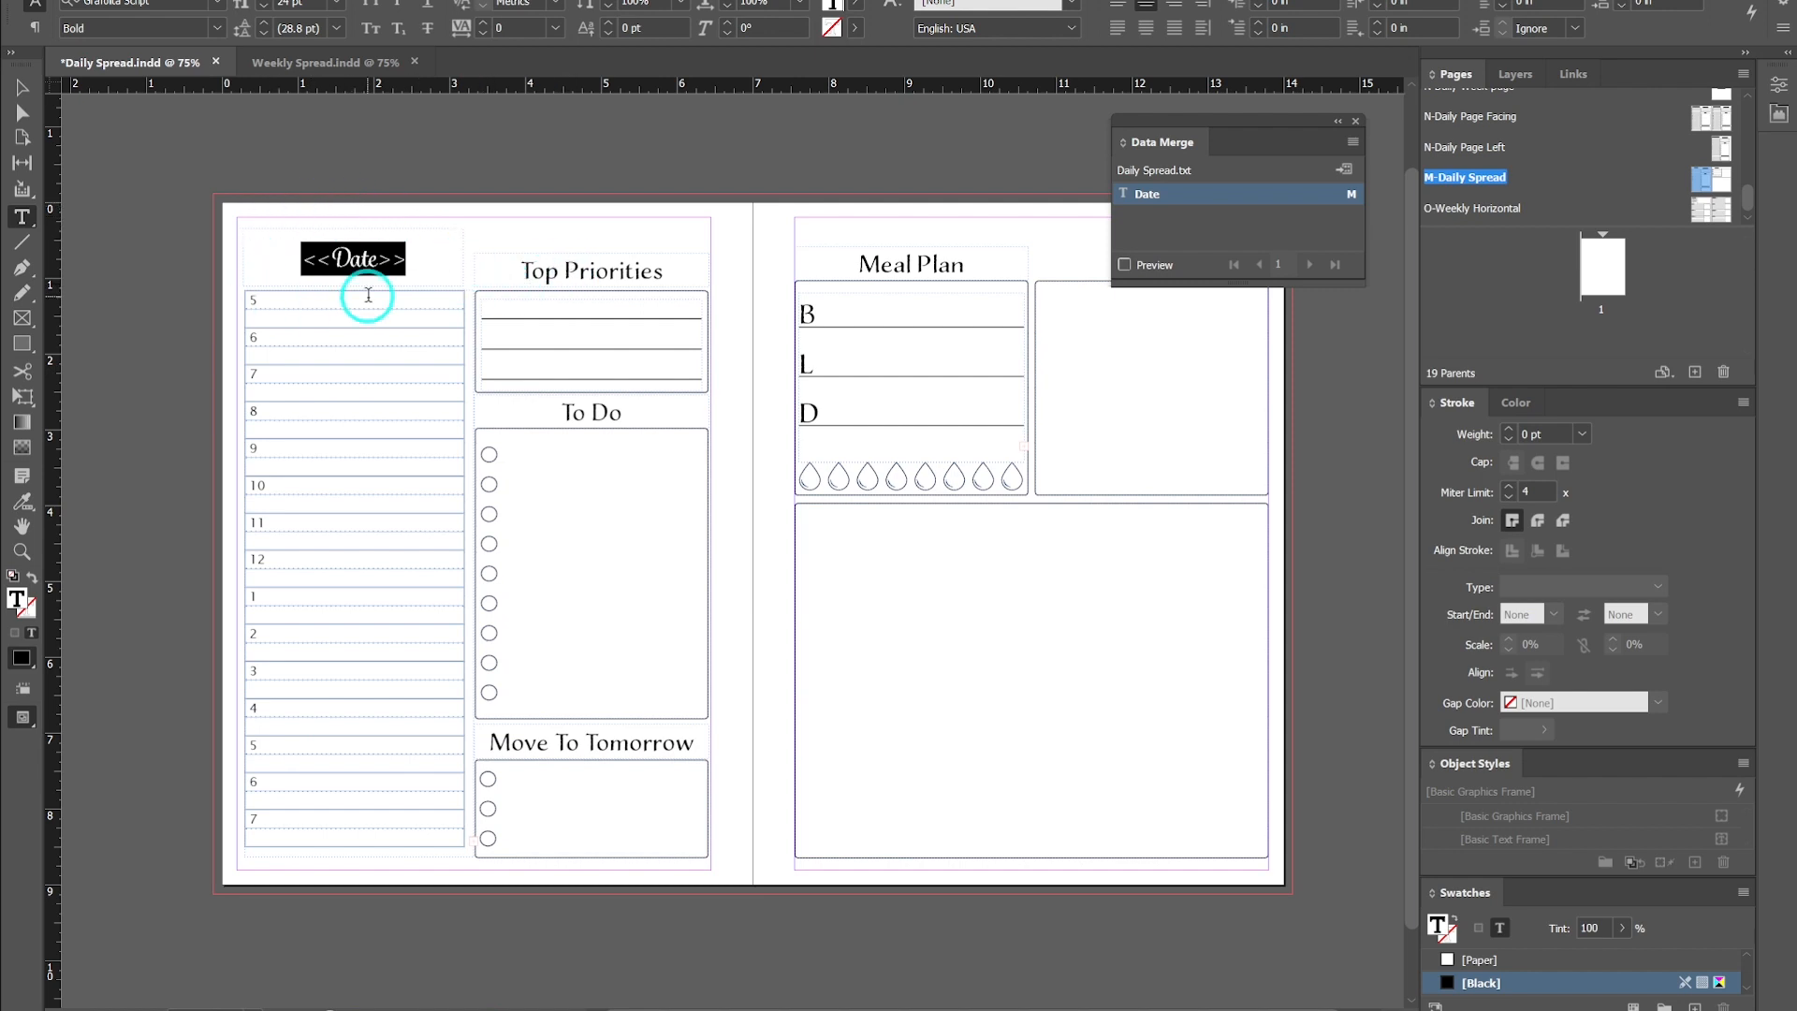
- Turn on the merge preview and step forward and back through the records to check each date
left_click_drag(284, 271, 377, 281)
left_click(18, 88)
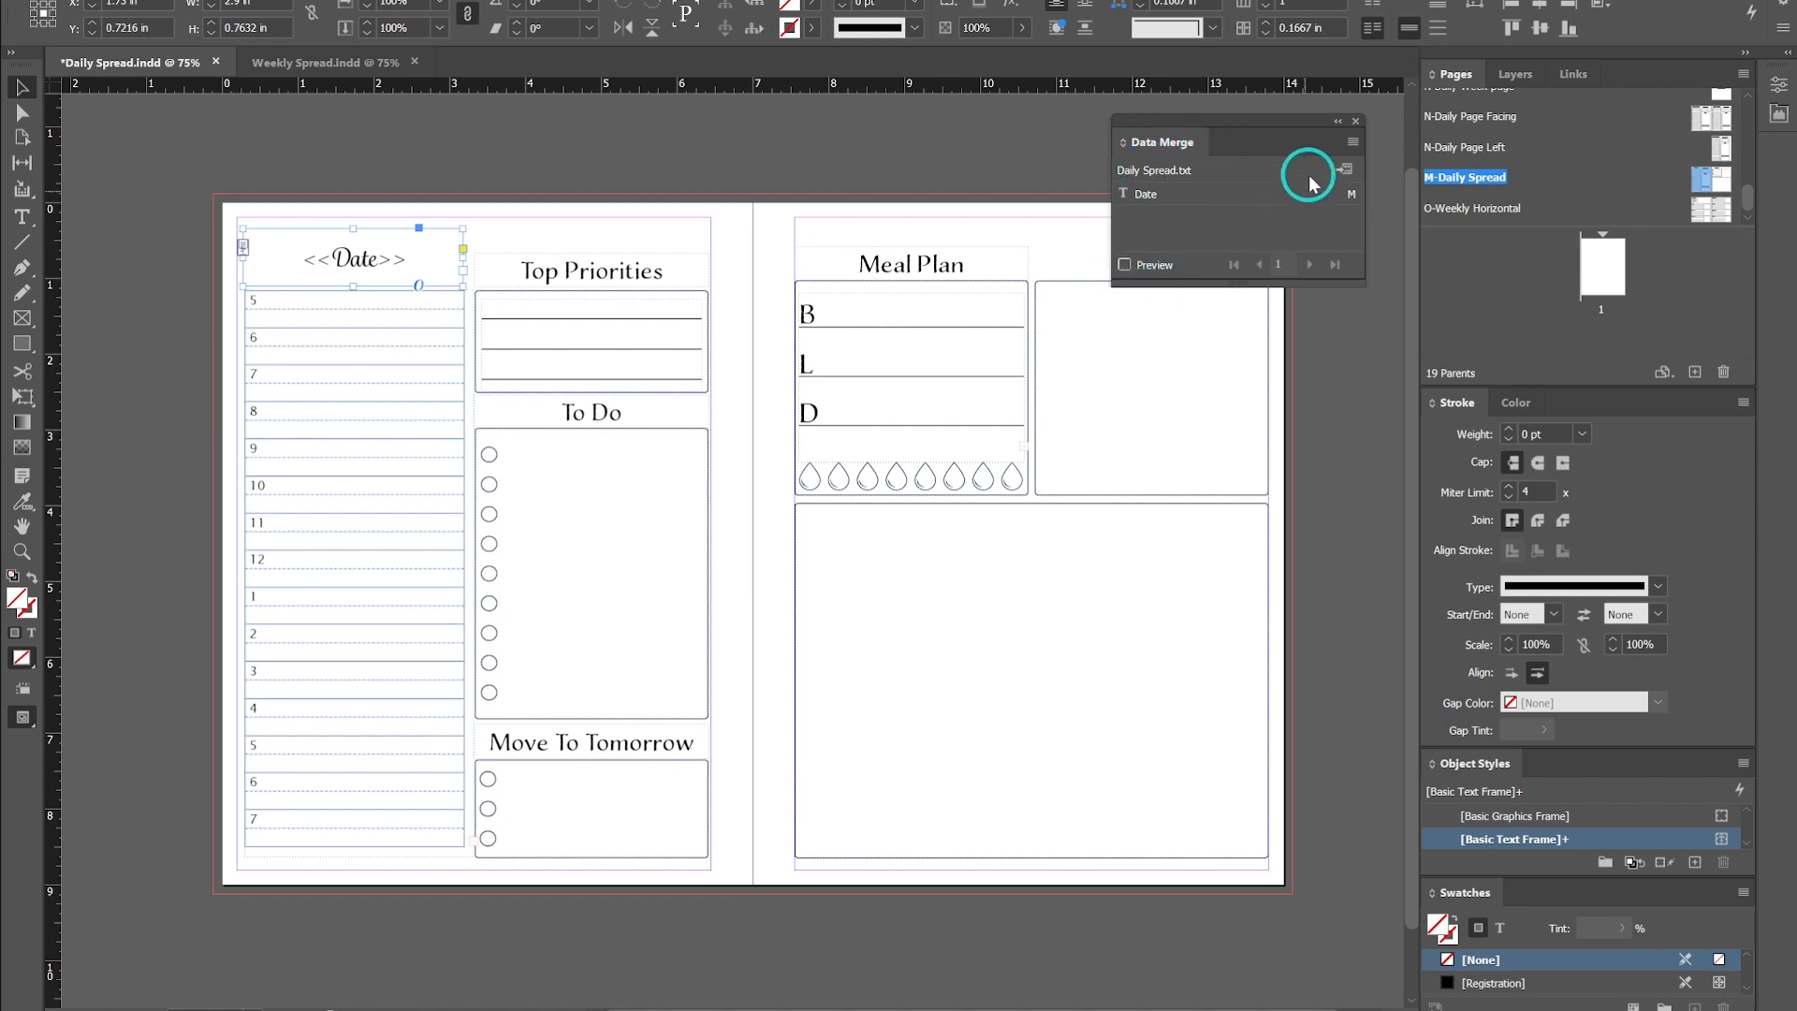
left_click_drag(1213, 121, 831, 126)
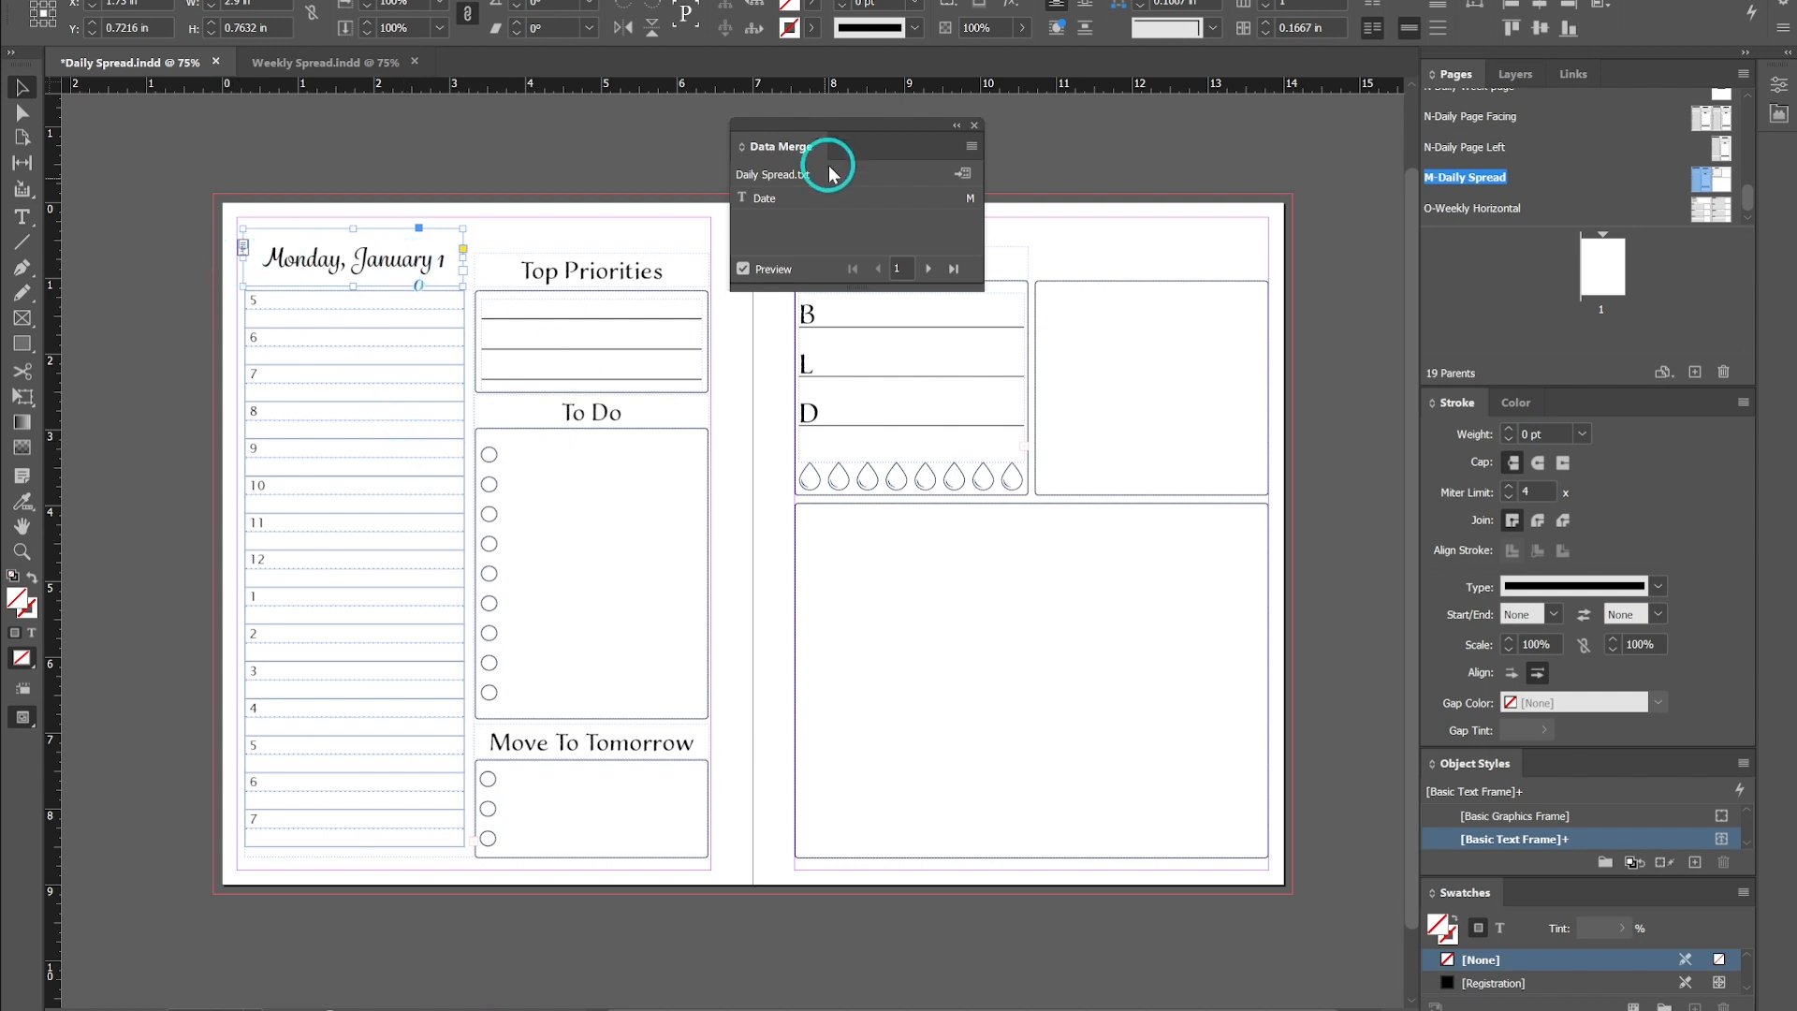
left_click(929, 270)
left_click(929, 269)
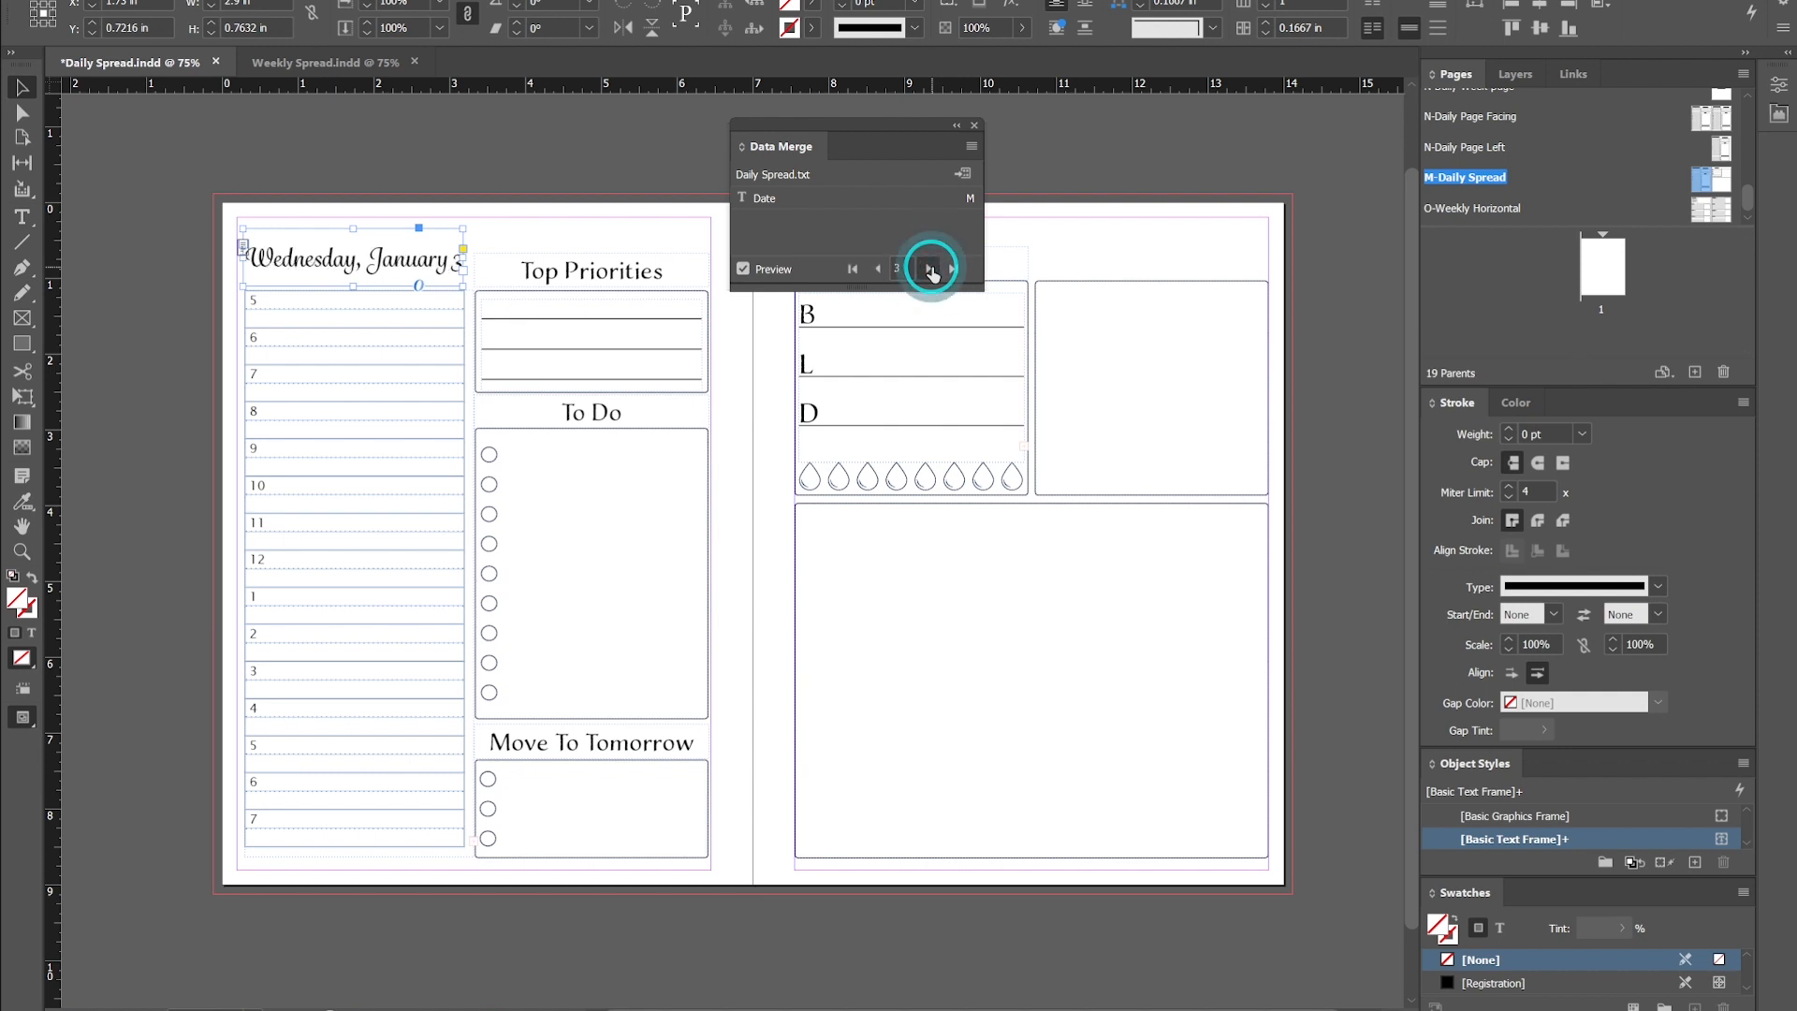
left_click(929, 270)
left_click(930, 270)
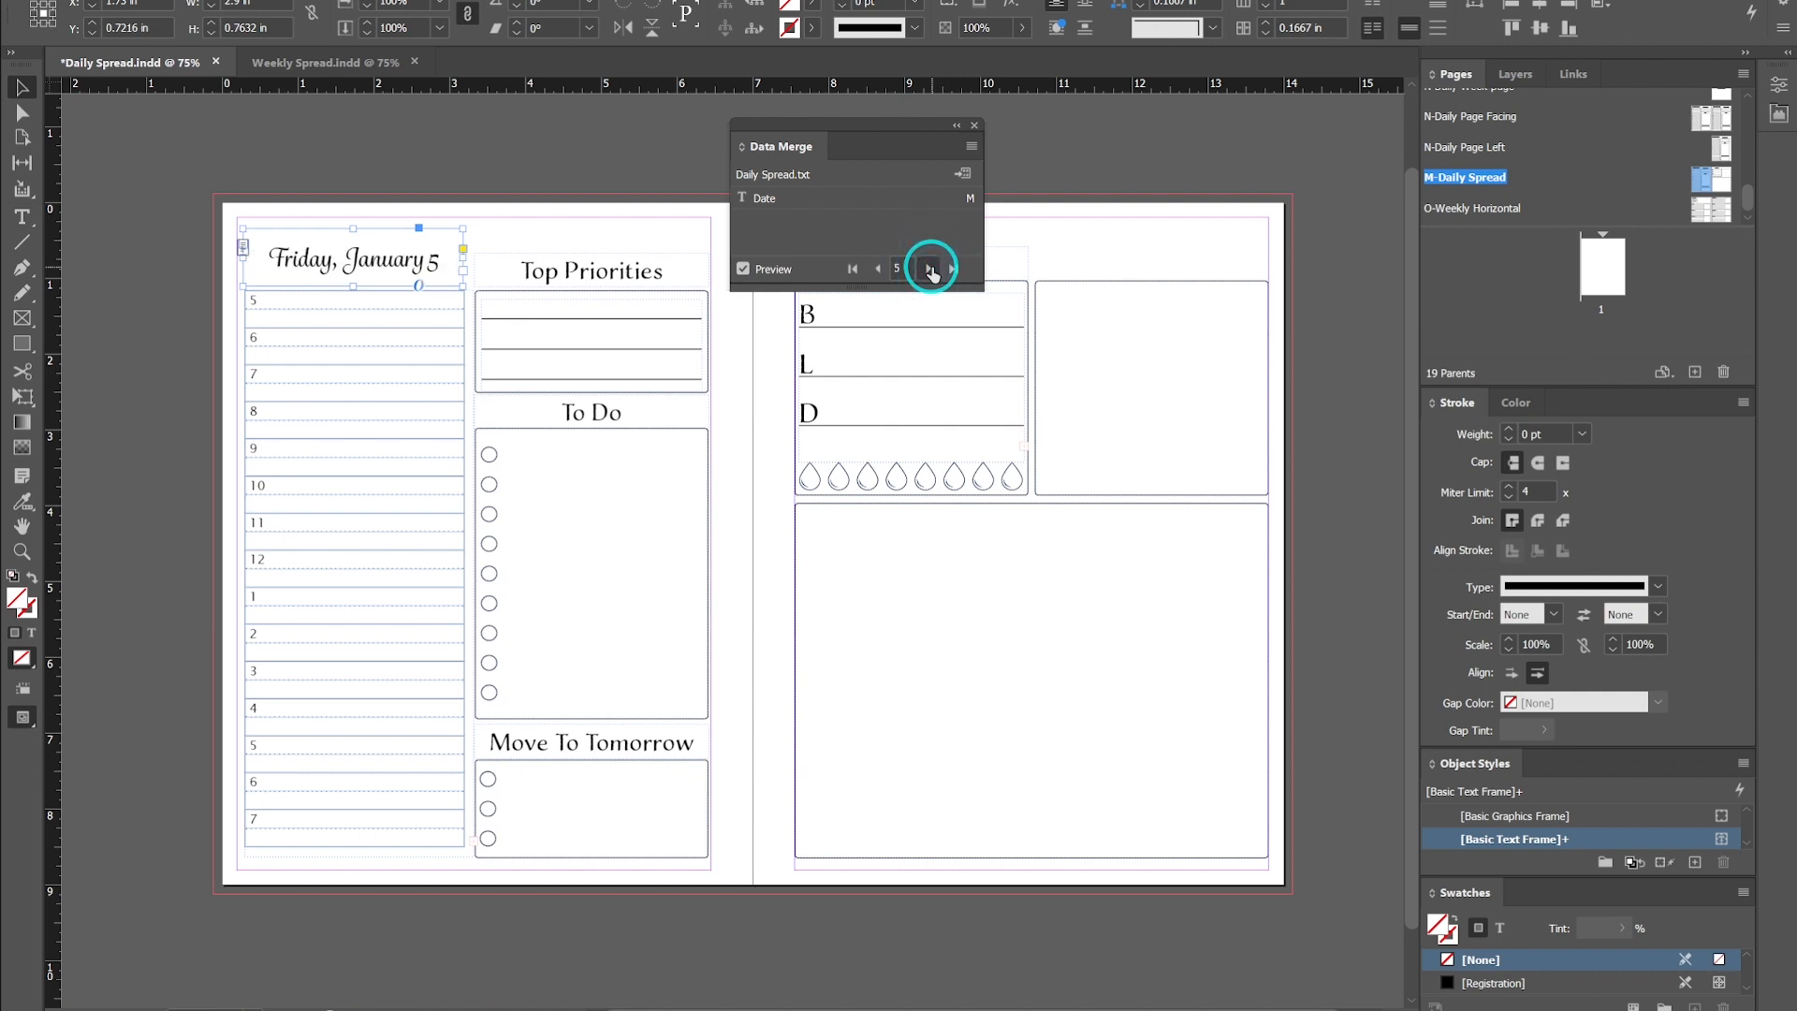
left_click(929, 270)
left_click(929, 269)
left_click(930, 270)
left_click(930, 270)
left_click(930, 269)
left_click(930, 269)
left_click(878, 269)
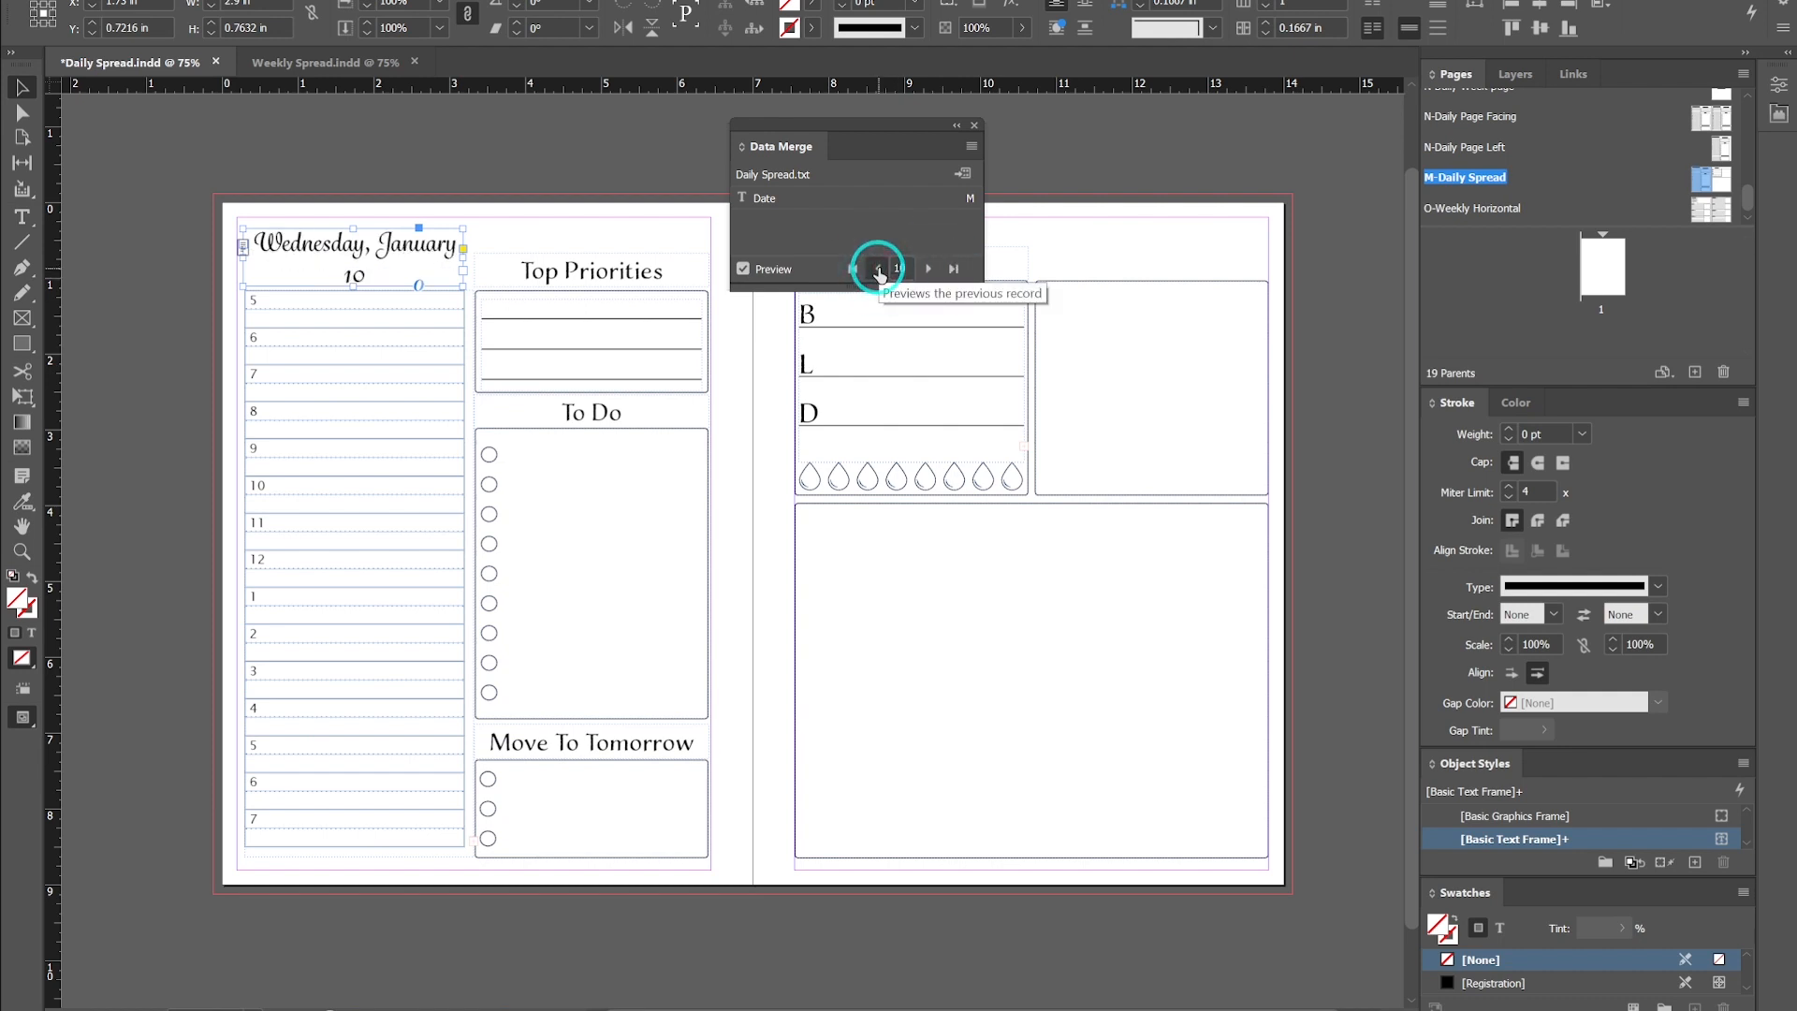
left_click(877, 271)
left_click(877, 271)
left_click(877, 270)
left_click(876, 270)
left_click(876, 271)
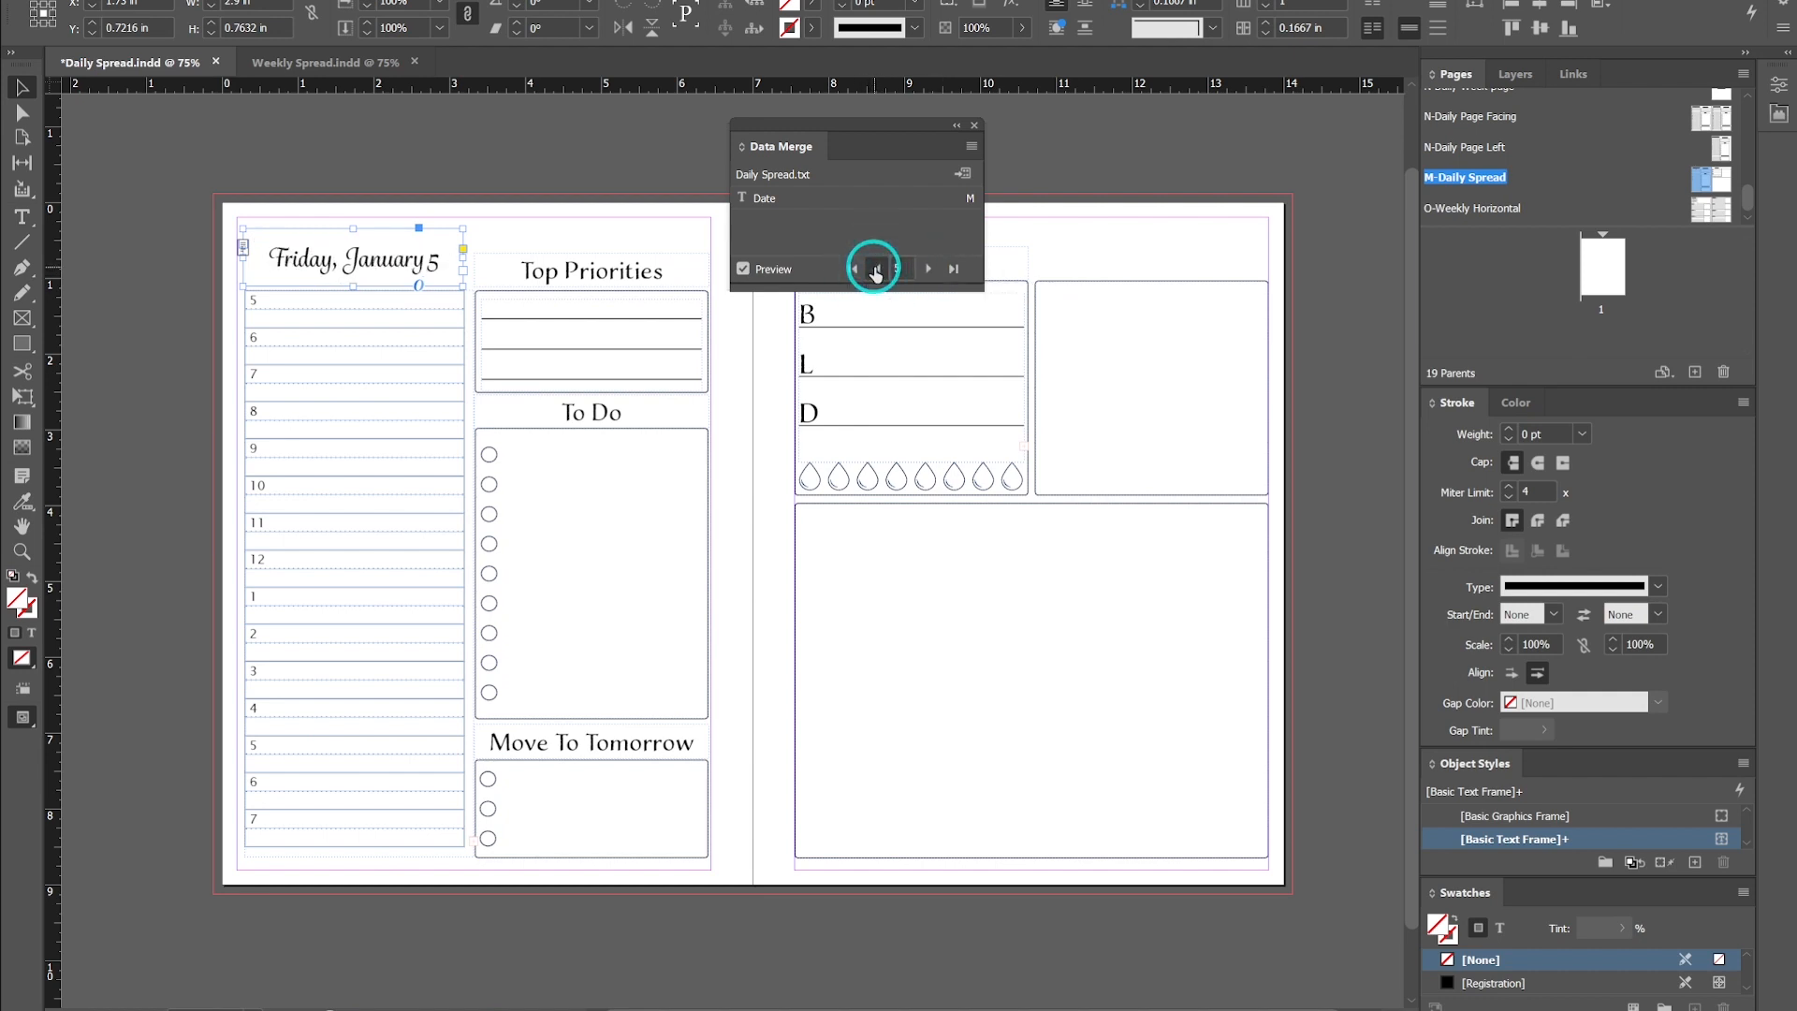
left_click(928, 270)
left_click(929, 270)
left_click(931, 271)
left_click(931, 271)
left_click(932, 272)
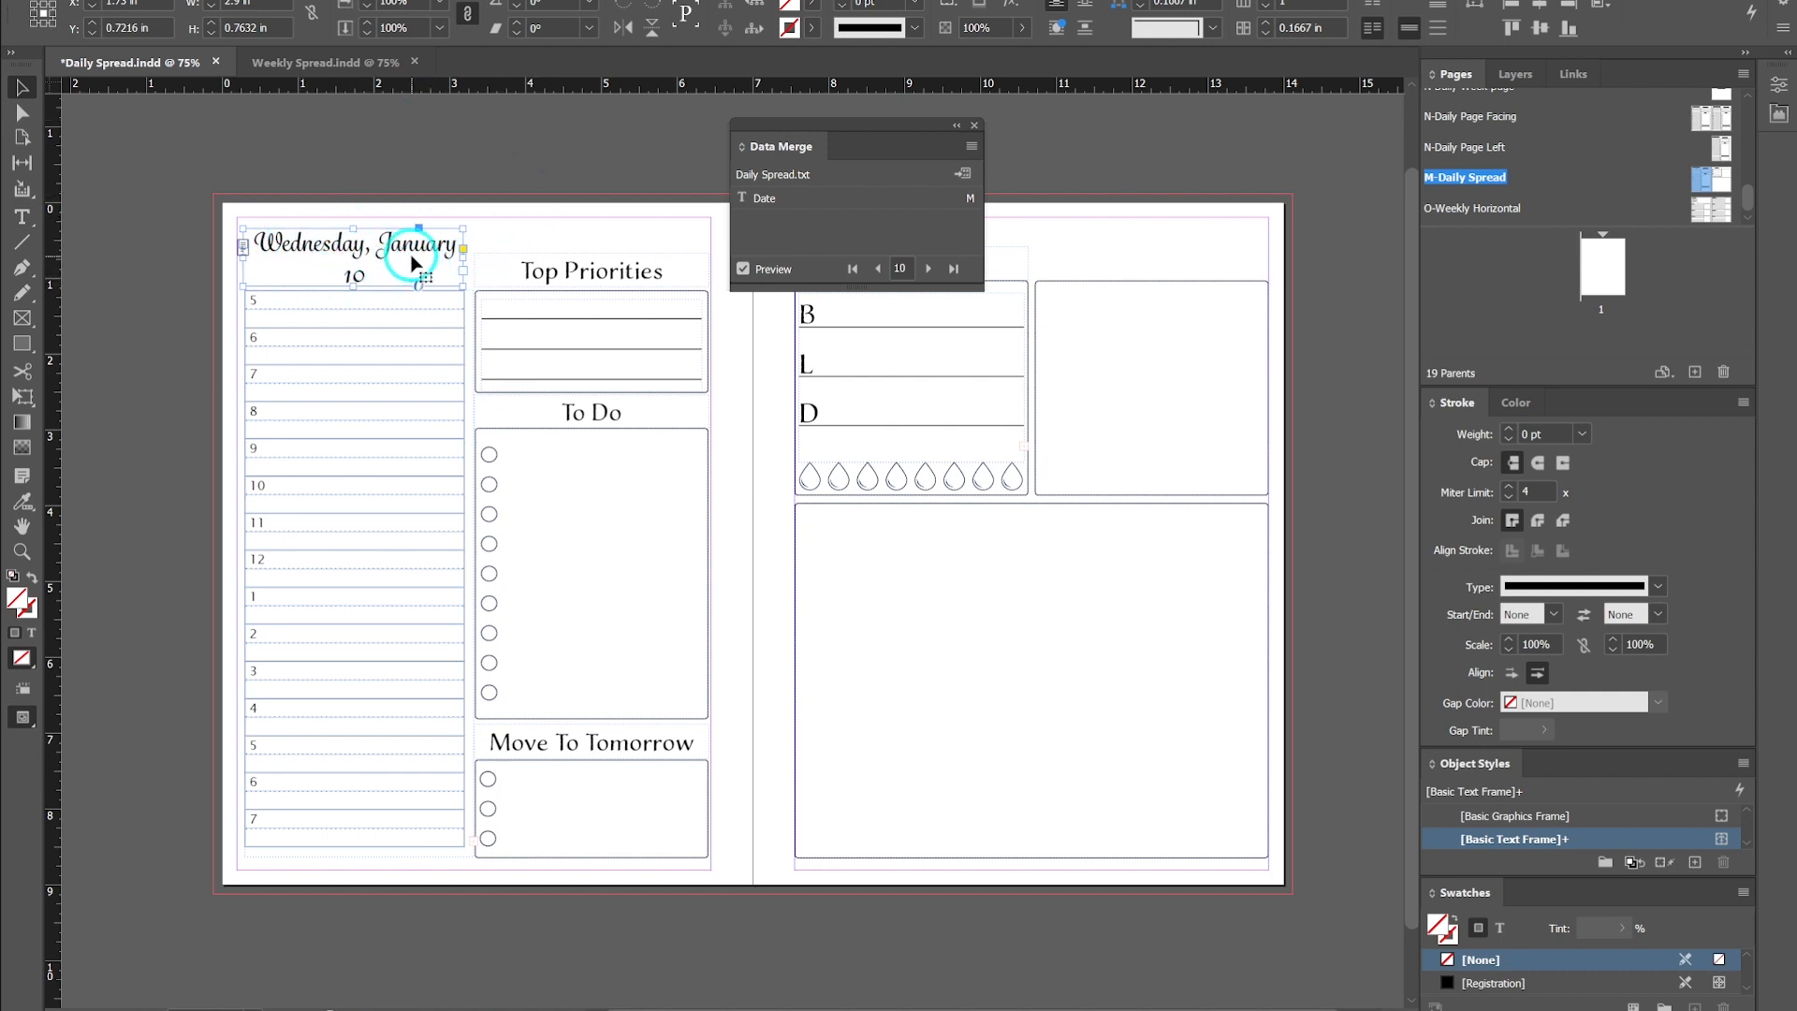
- Reduce the Date field's font size so Wednesday, January 10 fits on a single line
left_click(743, 269)
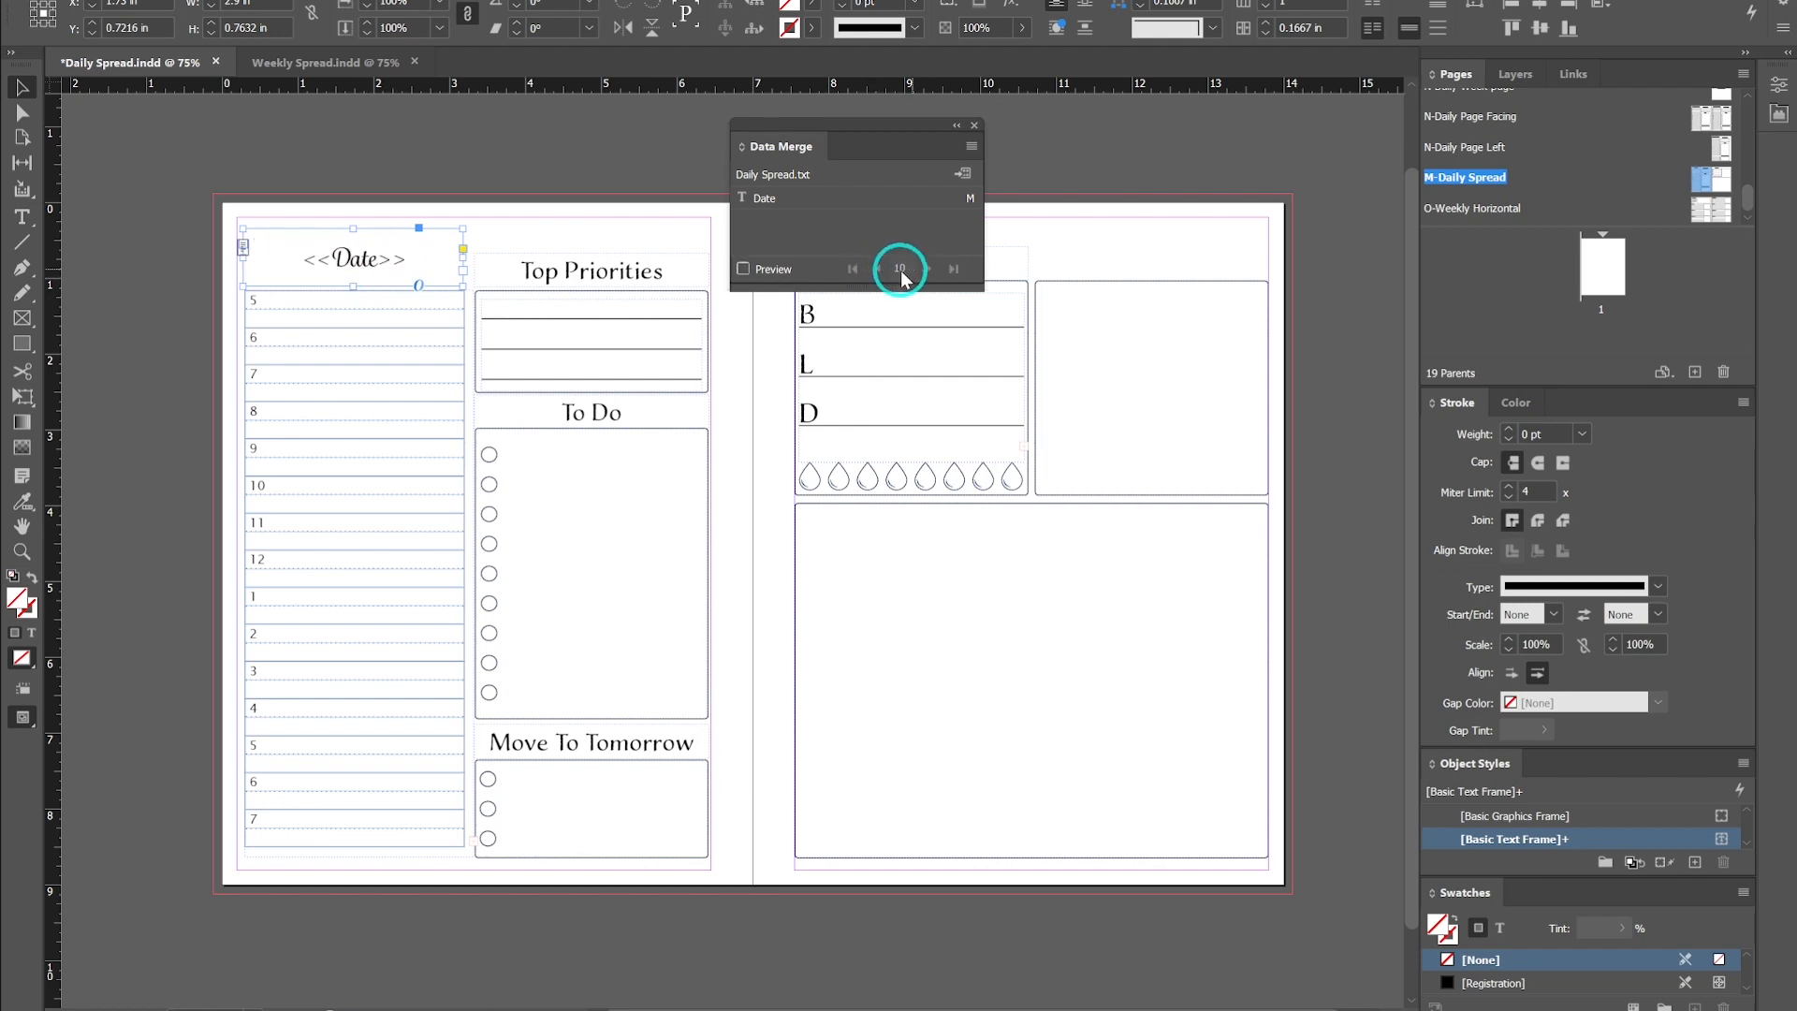
left_click(743, 269)
double_click(381, 266)
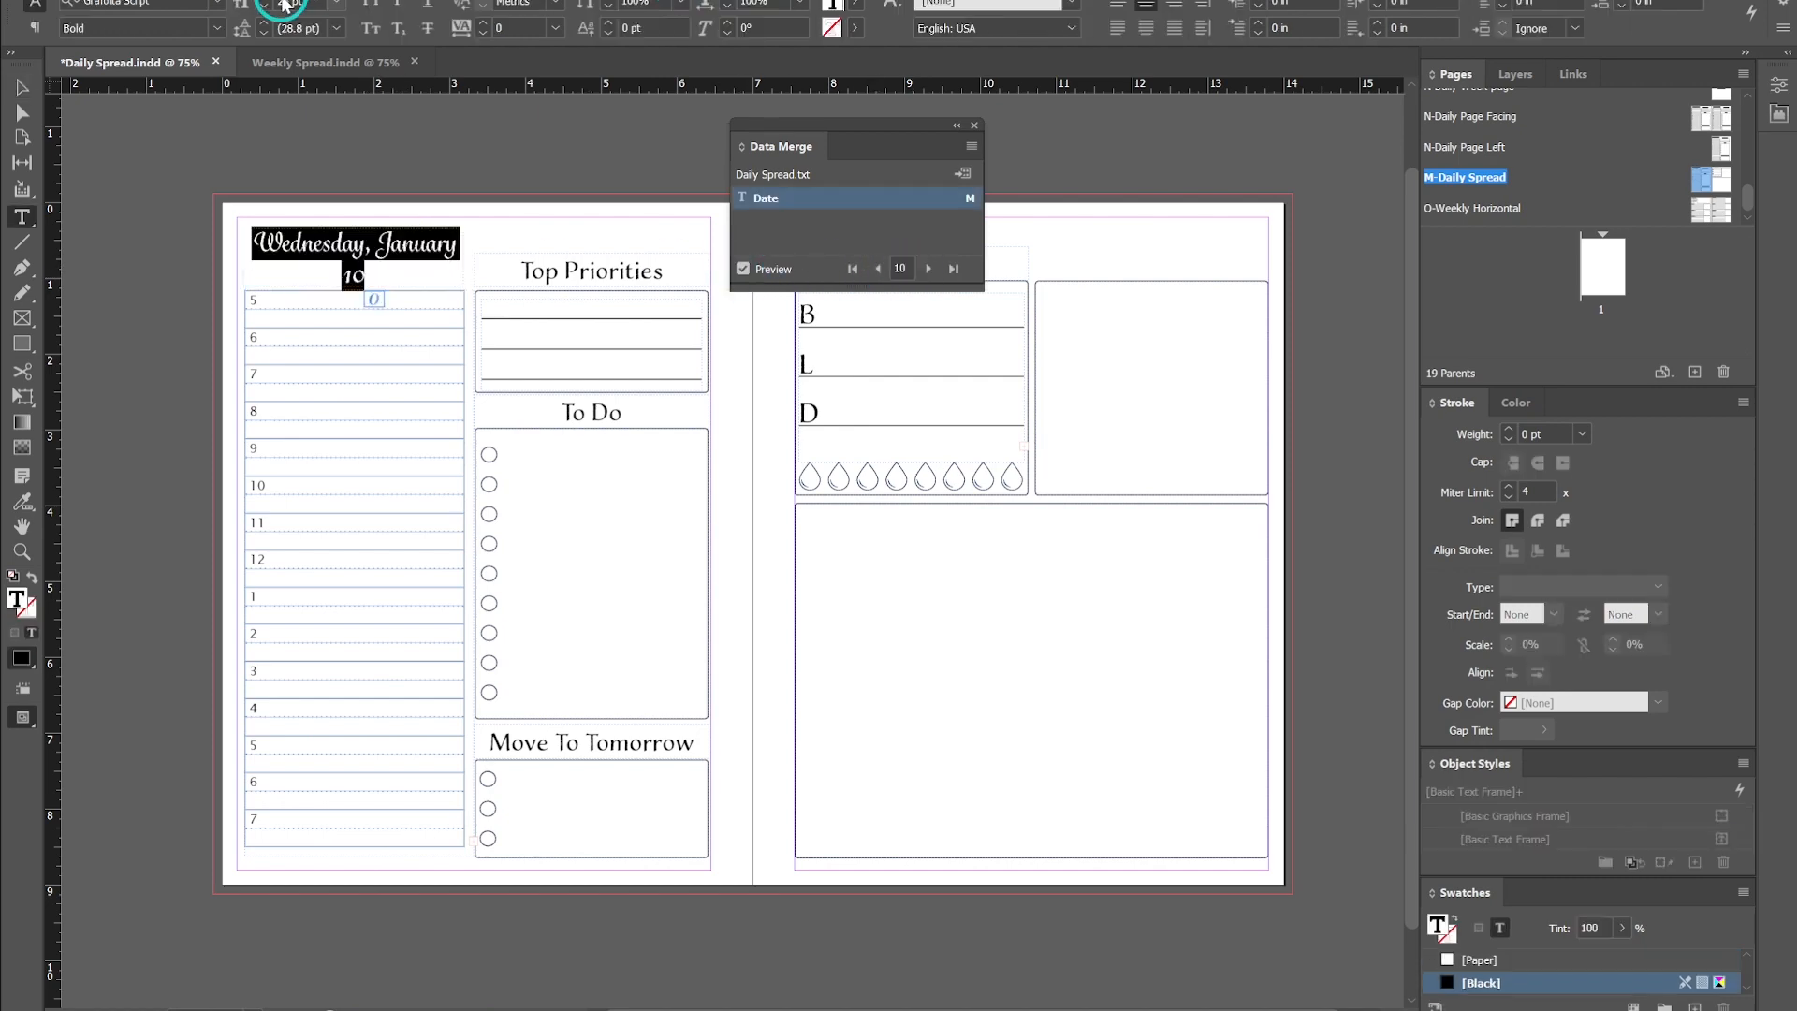
left_click(265, 6)
left_click(266, 7)
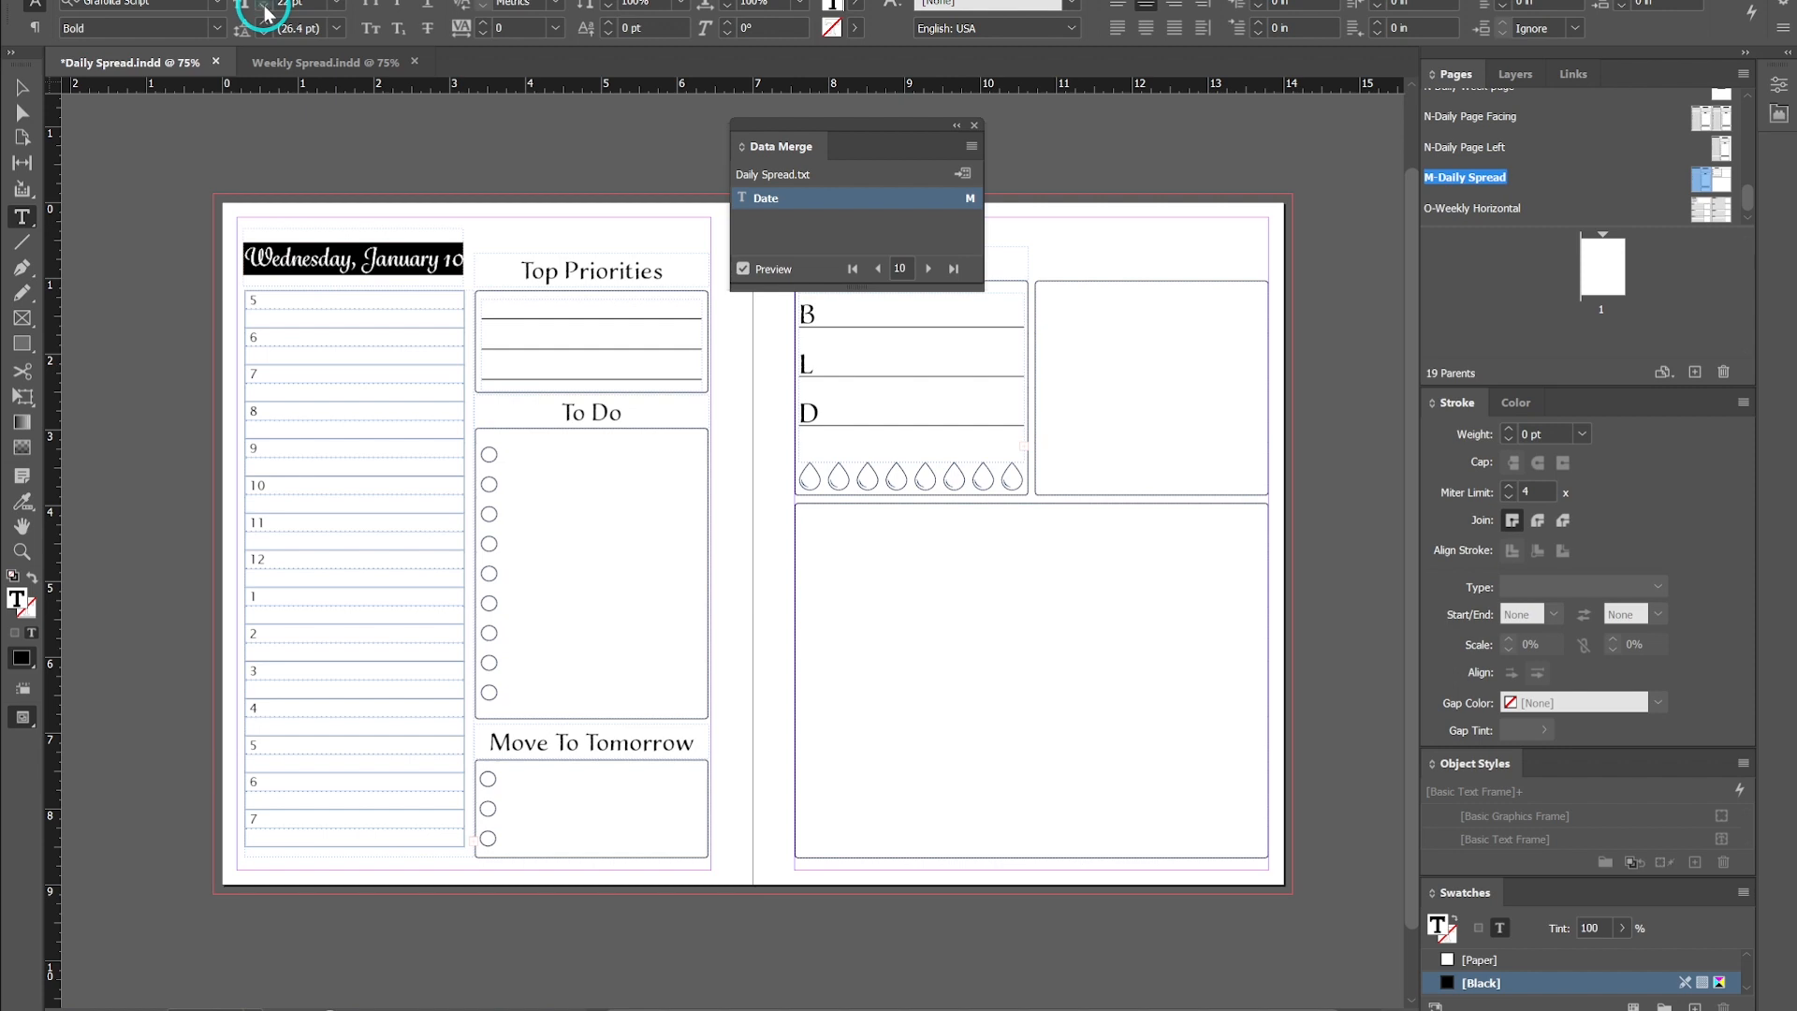
left_click(266, 6)
key("Escape")
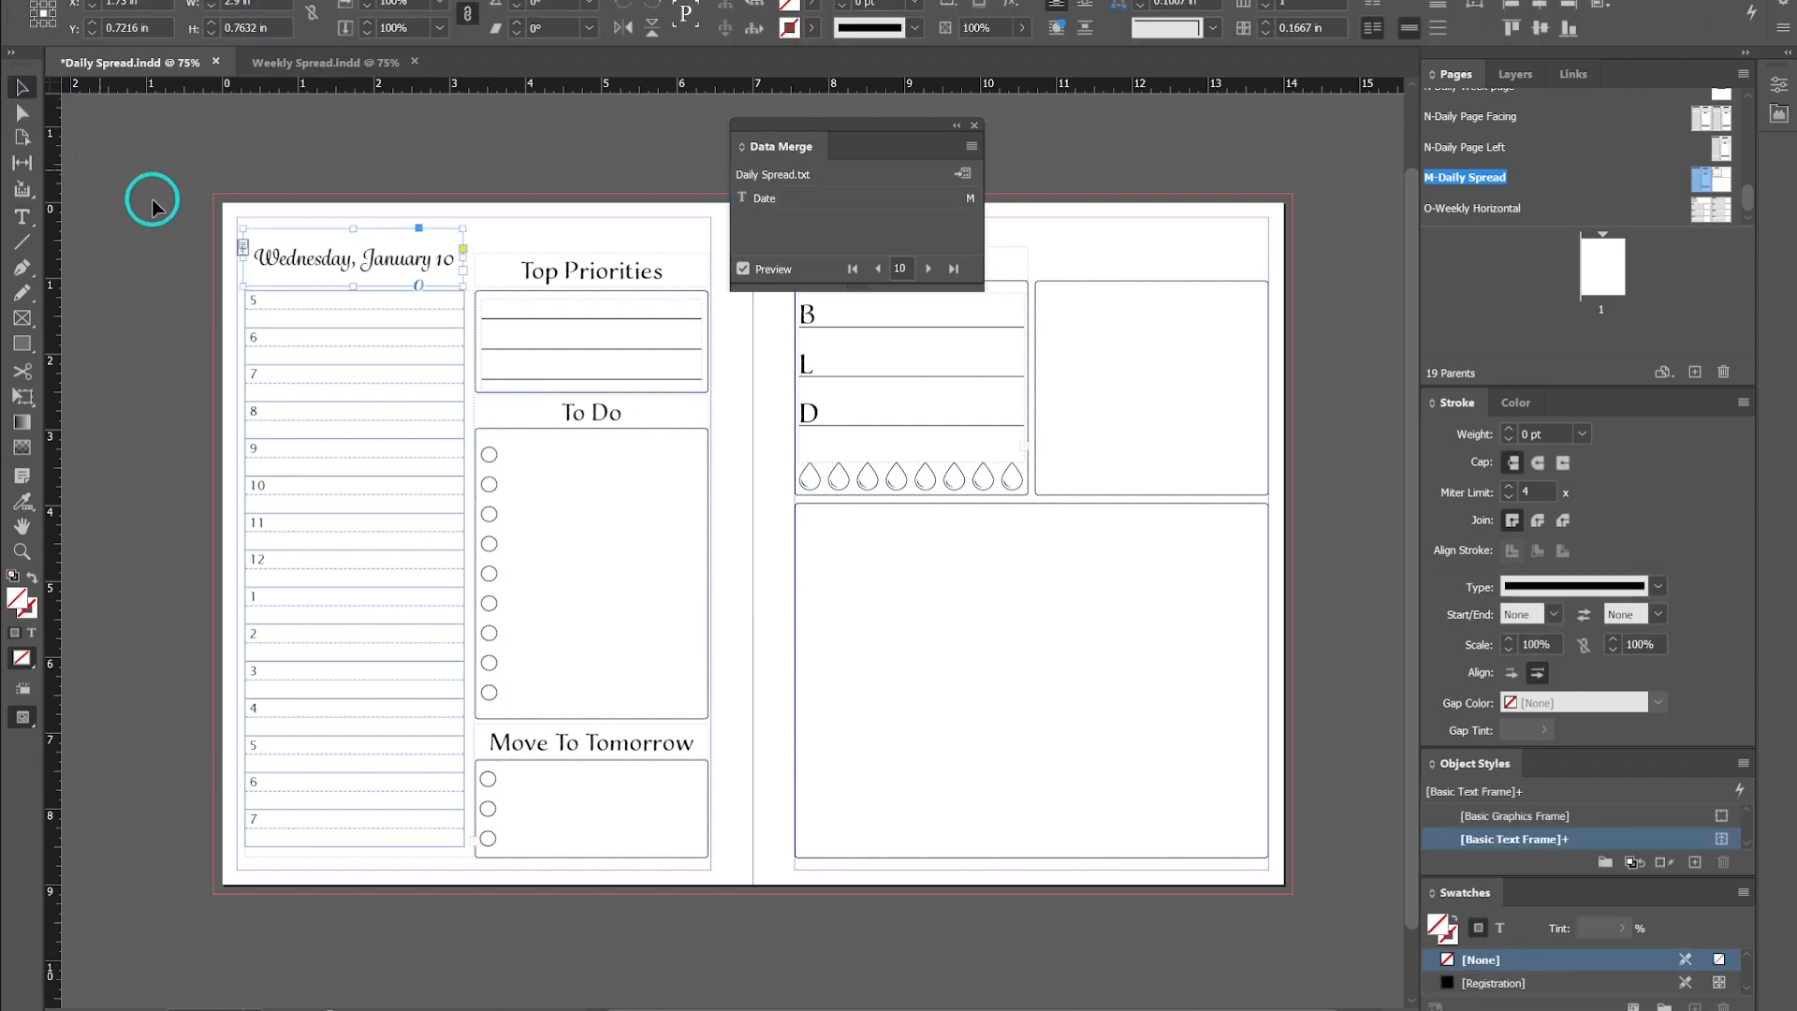
- Step through the preview records again to check that the resized dates fit the frame
left_click(877, 270)
left_click(877, 270)
left_click(877, 270)
left_click(877, 271)
left_click(877, 270)
left_click(877, 270)
left_click(927, 269)
left_click(928, 270)
left_click(928, 270)
left_click(928, 270)
left_click(927, 271)
left_click(928, 271)
left_click(927, 270)
left_click(928, 270)
left_click(928, 271)
left_click(928, 271)
left_click(927, 270)
left_click(928, 270)
left_click(928, 270)
left_click(928, 271)
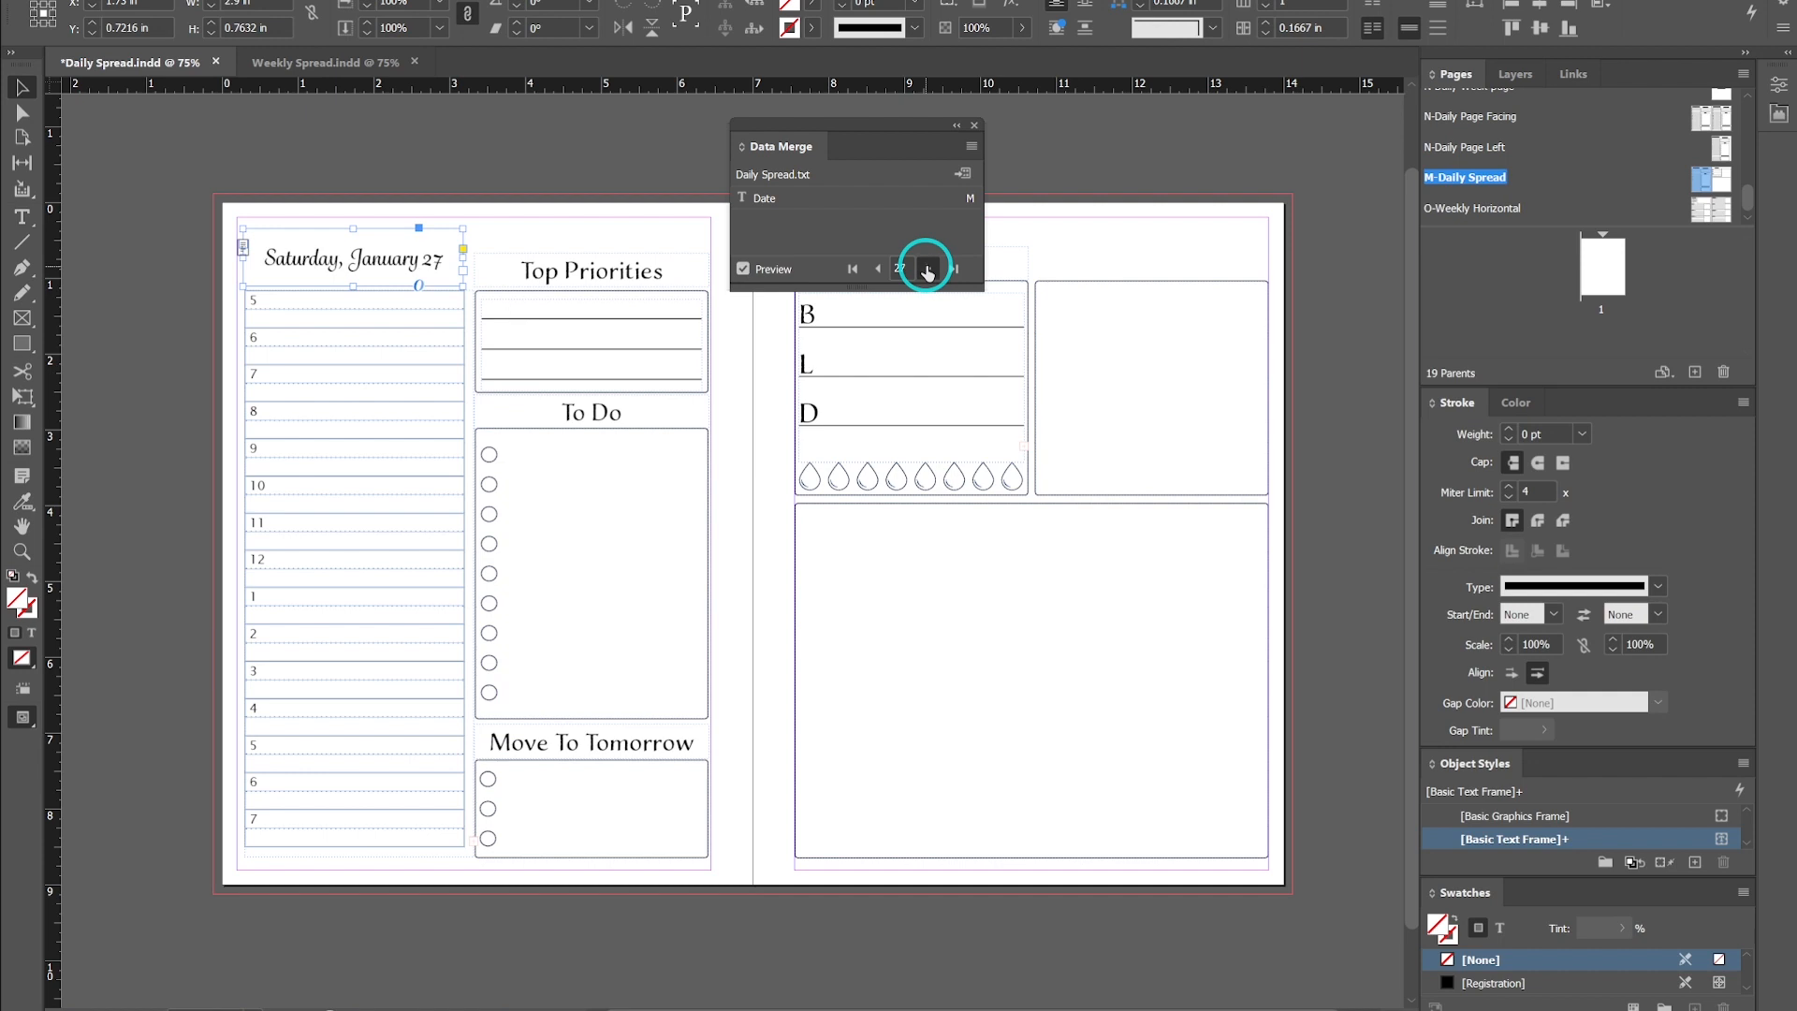
left_click(928, 271)
left_click(928, 270)
left_click(927, 271)
left_click(927, 271)
left_click(927, 271)
left_click(927, 271)
left_click(928, 271)
left_click(928, 270)
left_click(928, 270)
left_click(877, 271)
left_click(877, 271)
left_click(877, 270)
left_click(877, 271)
double_click(877, 271)
left_click(877, 271)
left_click(877, 271)
left_click(877, 270)
left_click(877, 271)
left_click(878, 270)
left_click(877, 271)
left_click(877, 270)
left_click(877, 270)
left_click(877, 270)
left_click(878, 271)
left_click(877, 270)
left_click(877, 271)
left_click(877, 270)
left_click(877, 271)
left_click(877, 271)
left_click(878, 270)
left_click(877, 270)
left_click(877, 271)
left_click(877, 271)
left_click(877, 271)
left_click(877, 271)
left_click_drag(895, 132, 1300, 120)
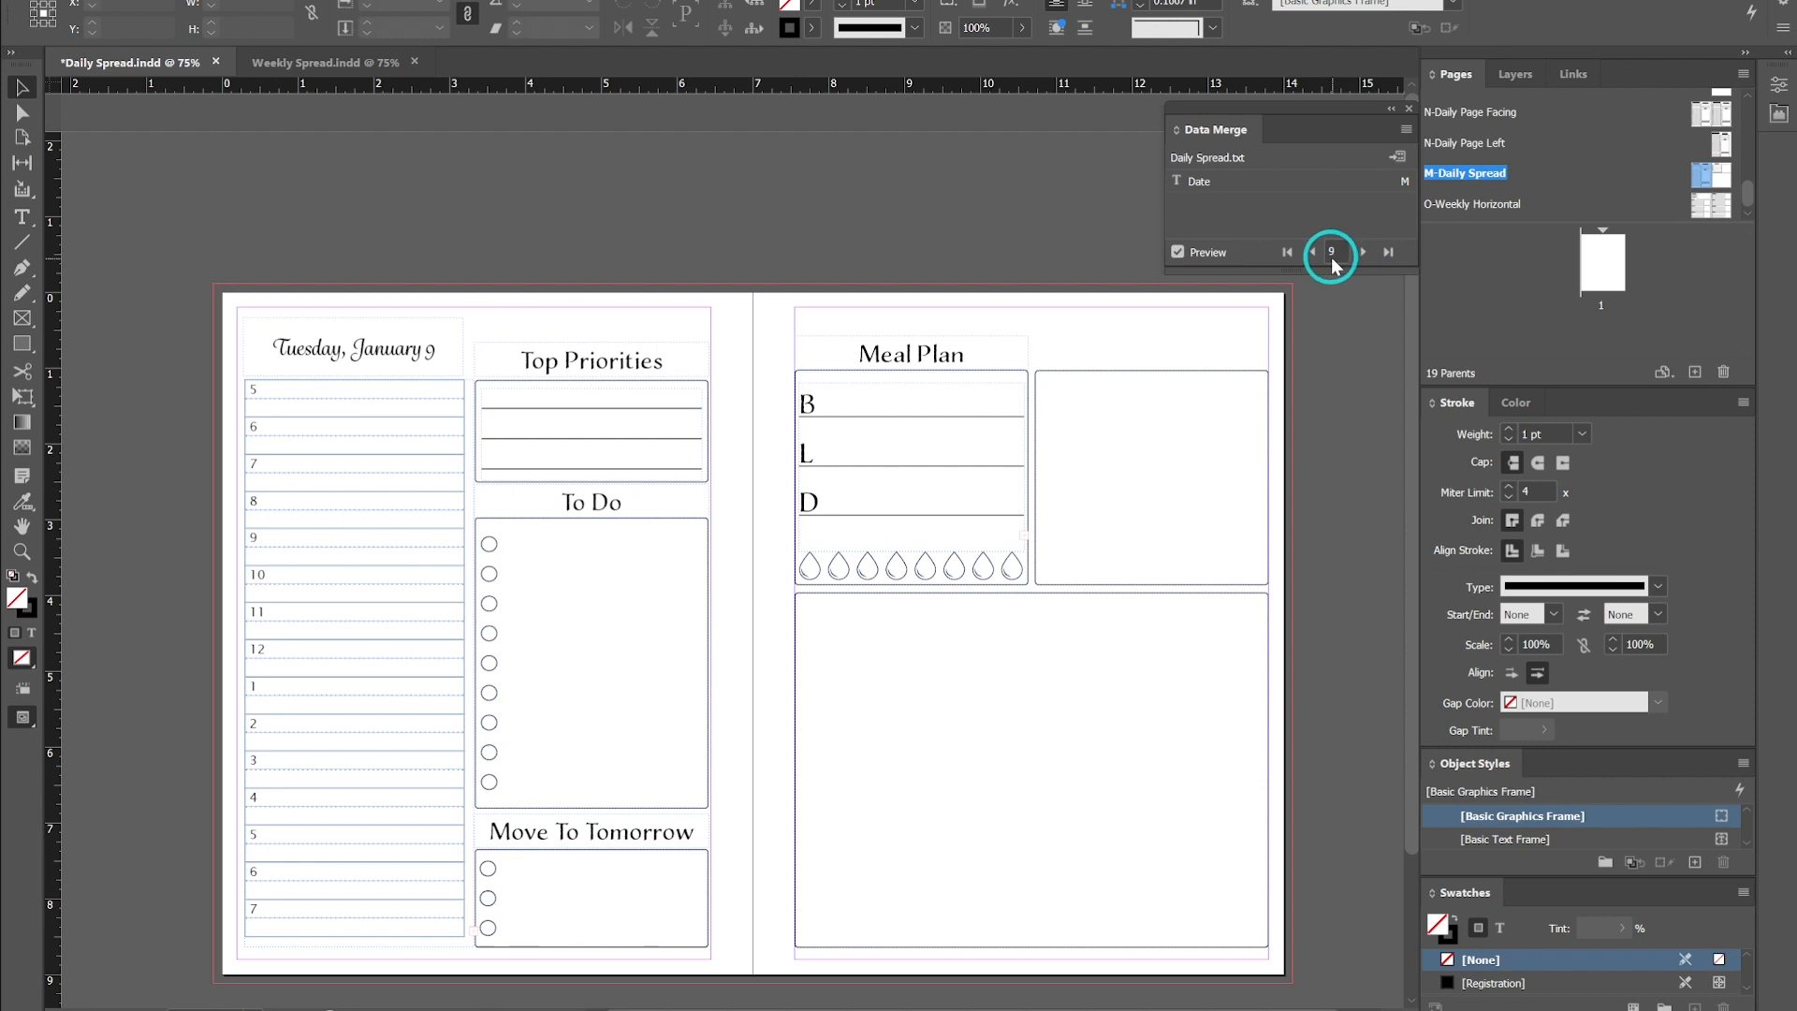
left_click(1312, 252)
left_click(1312, 252)
left_click(1313, 252)
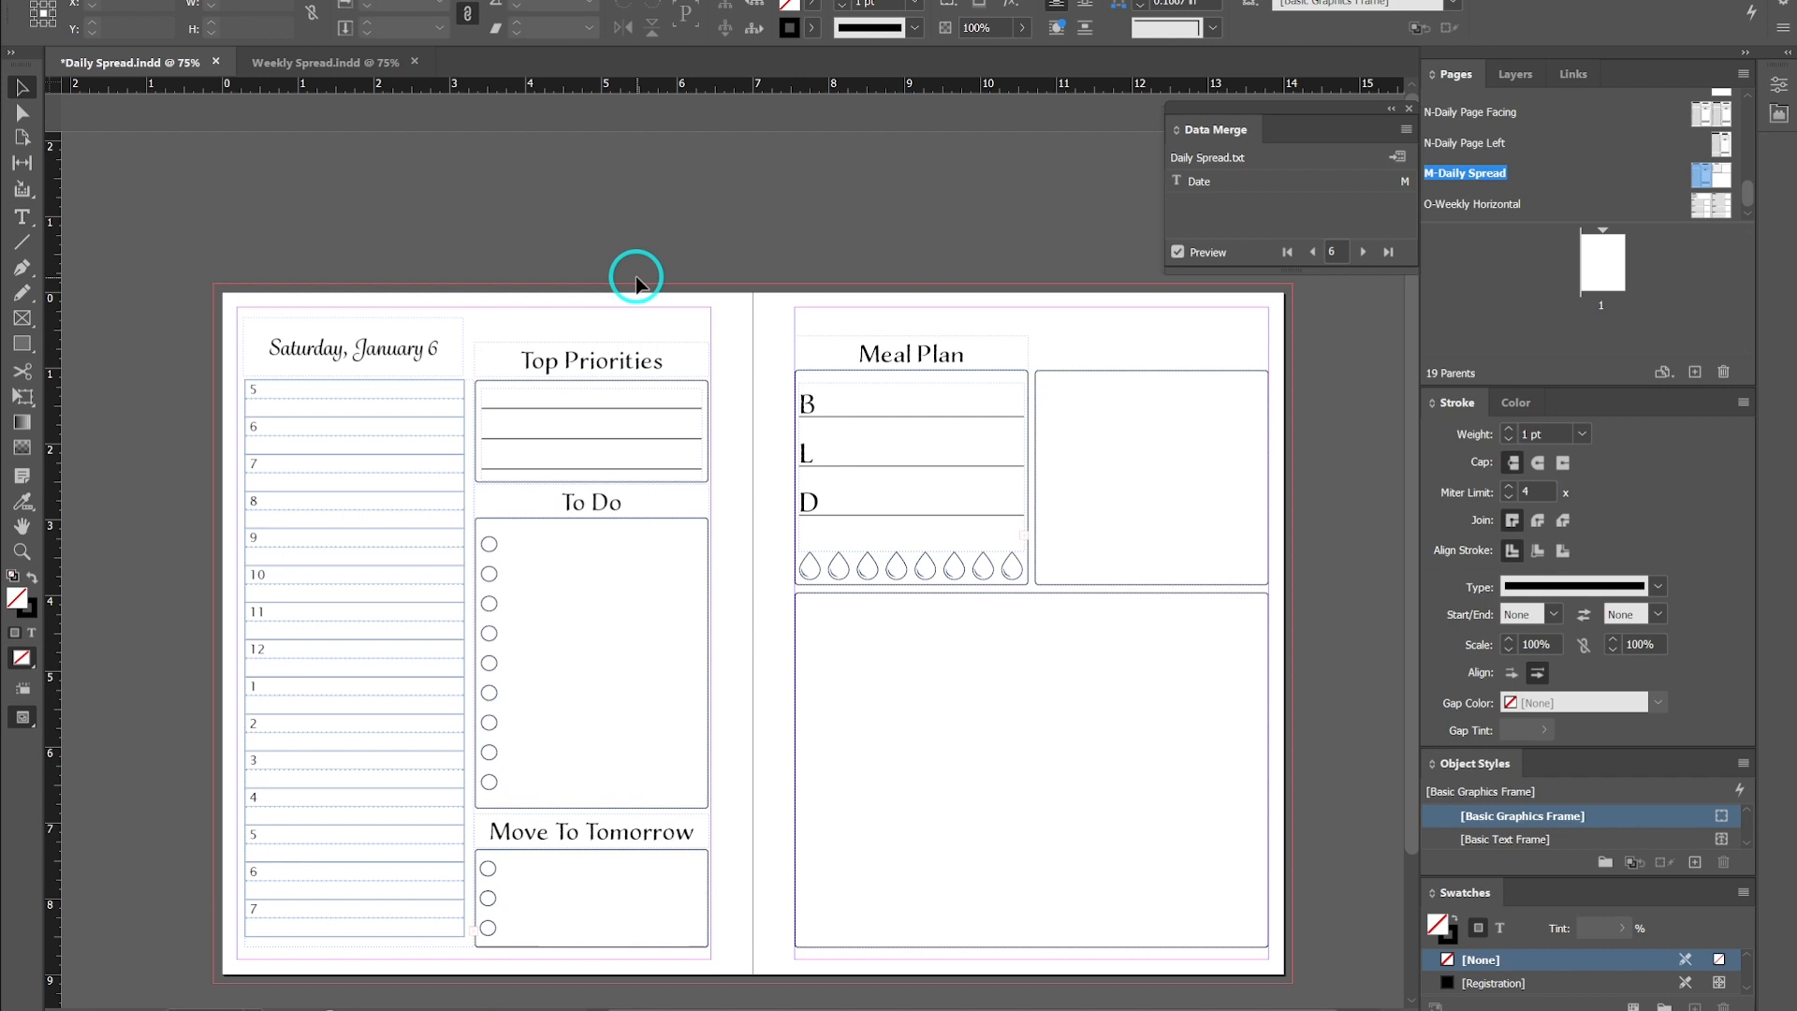
- Try to apply the M-Daily Spread parent to document page 1
double_click(1602, 262)
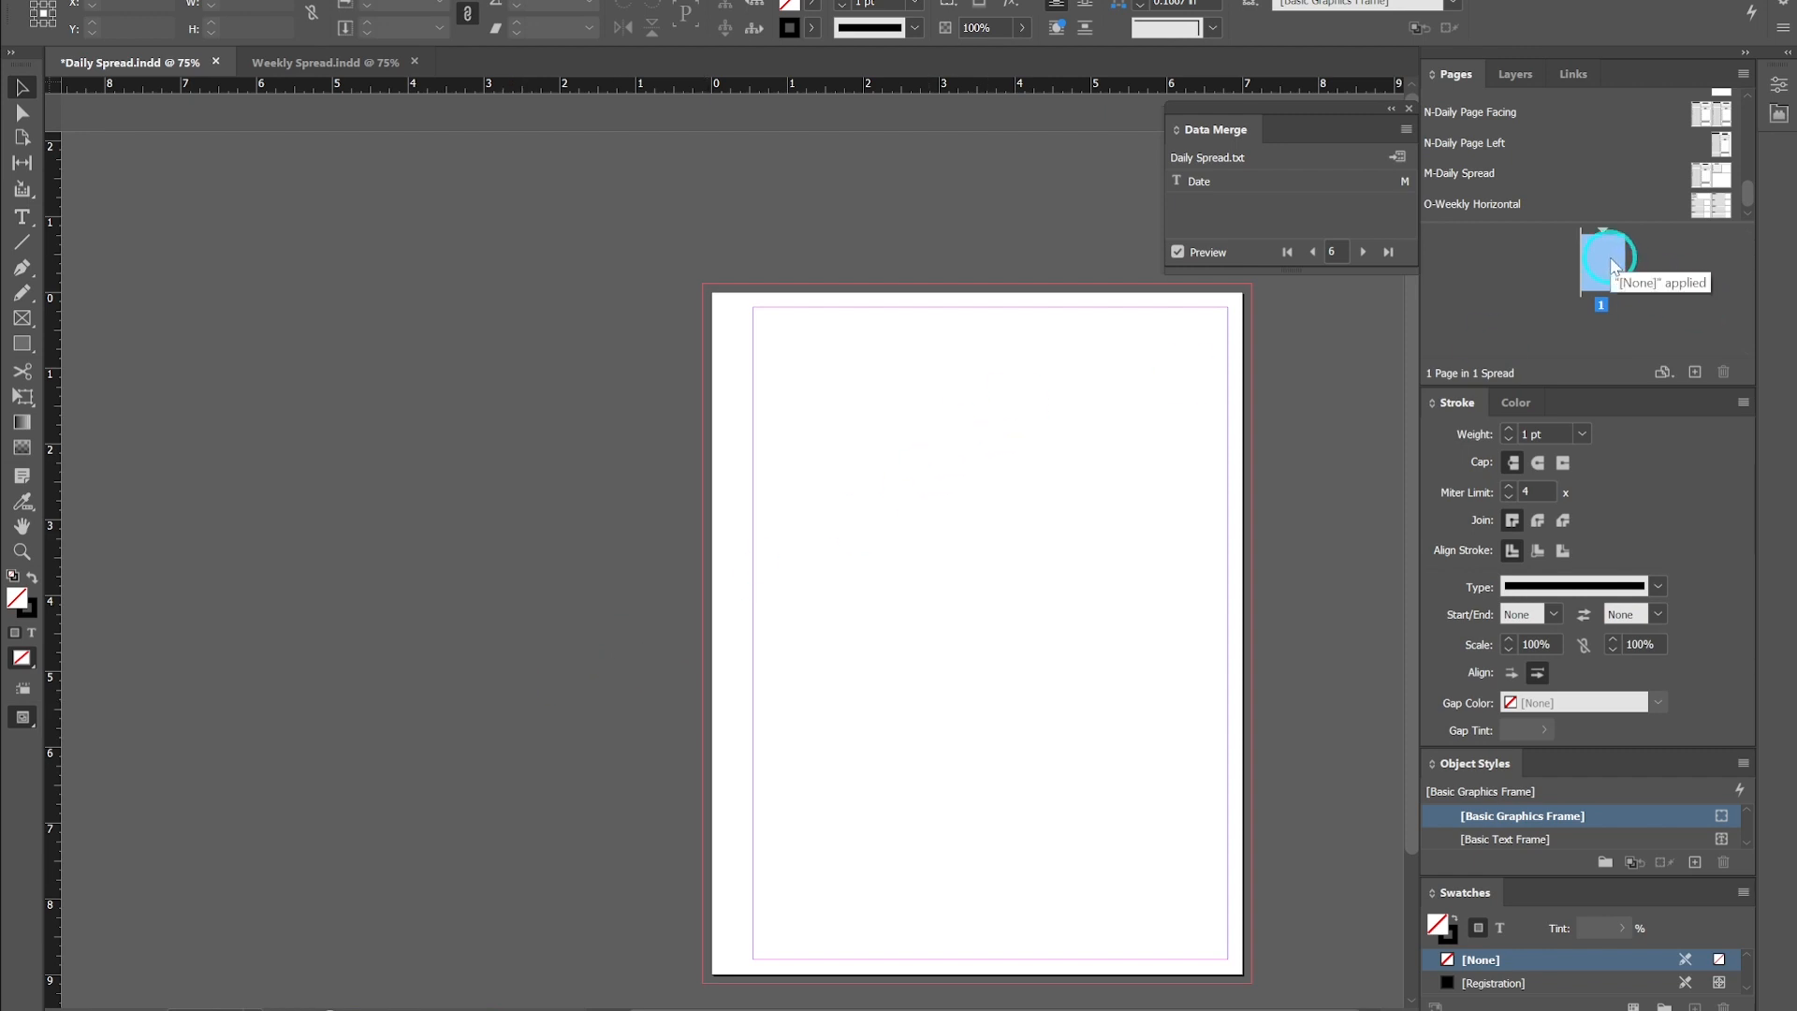
left_click(1704, 174)
left_click_drag(1705, 176, 1614, 274)
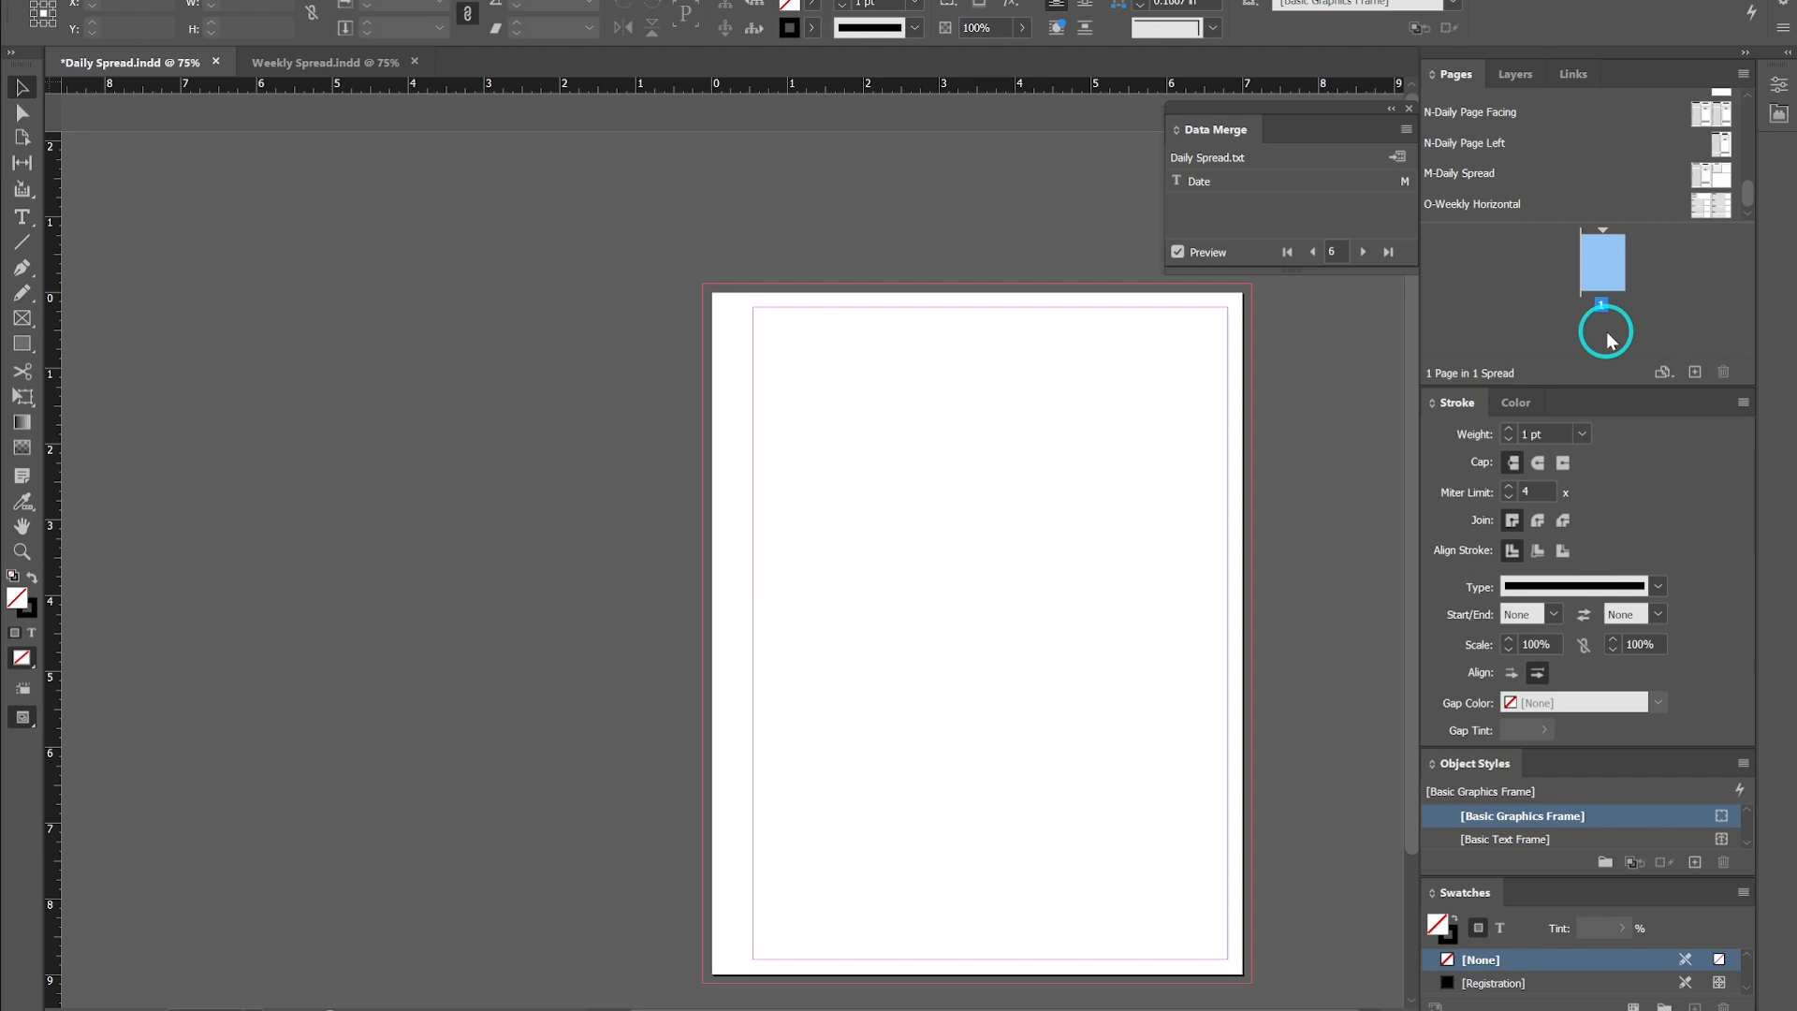
- Switch to the source spreadsheet in Excel for a look, then return to InDesign
left_click(716, 978)
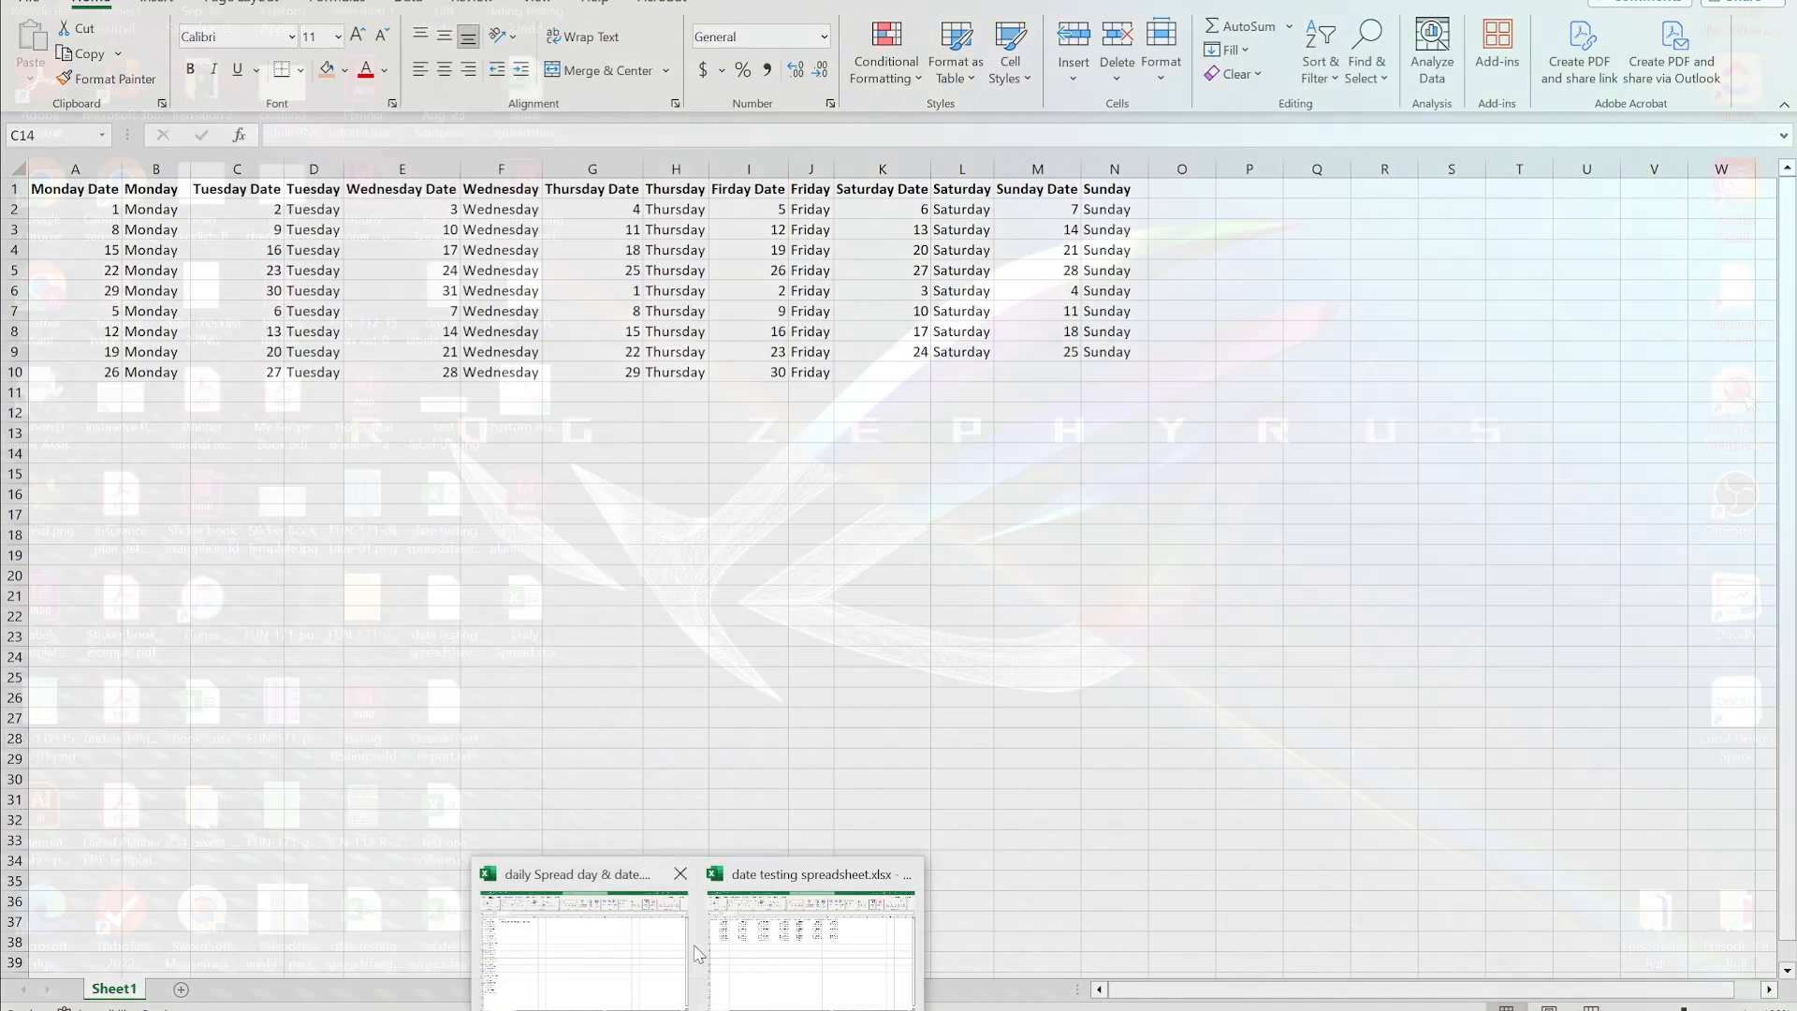
left_click(684, 942)
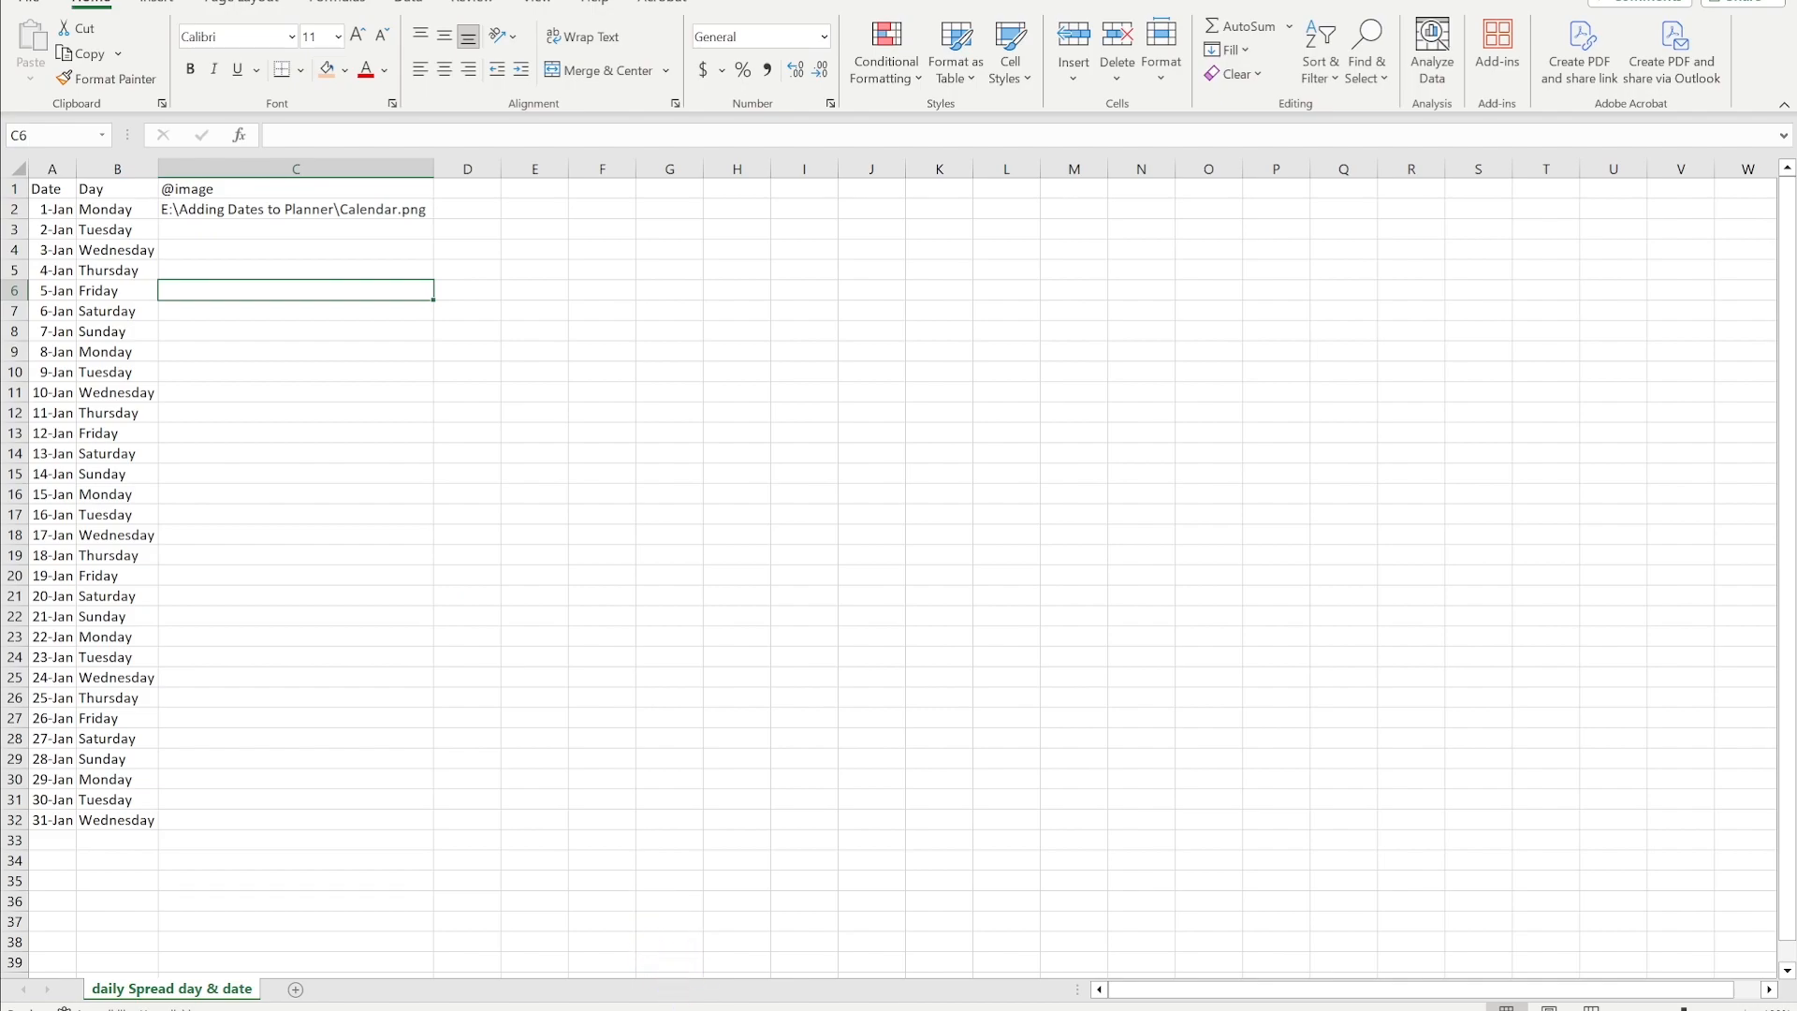
left_click(627, 1007)
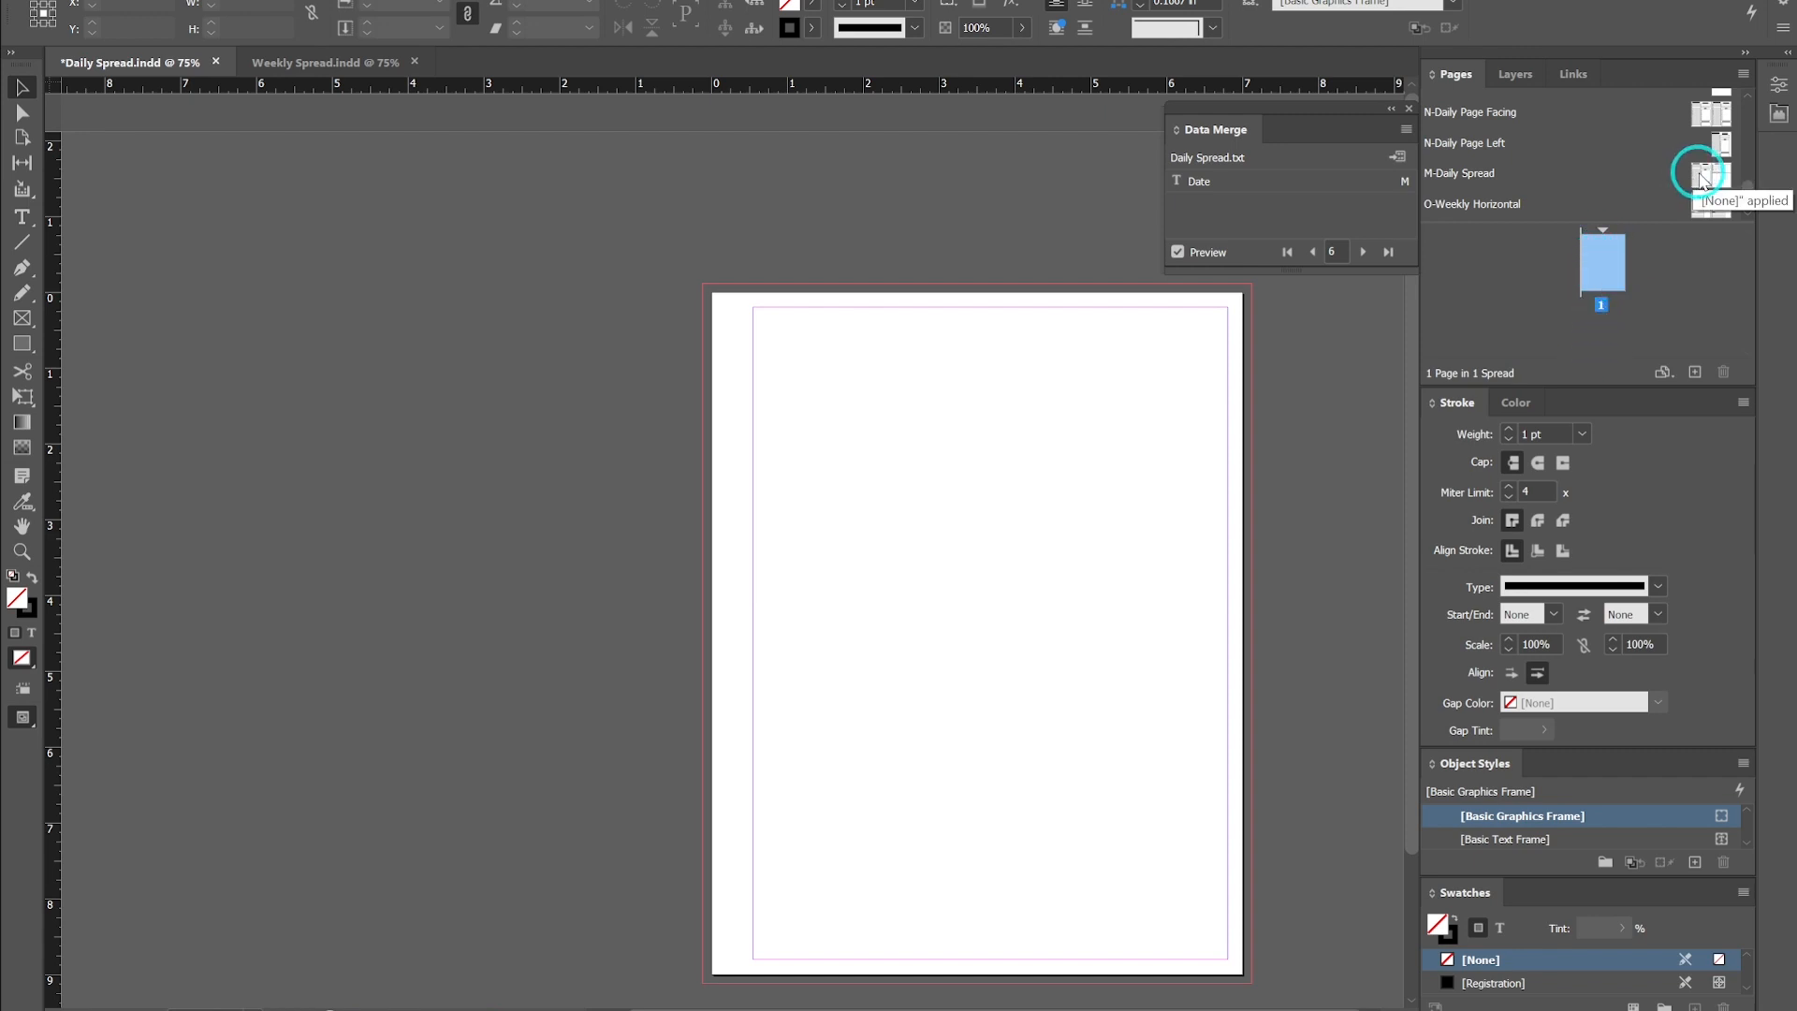
- Insert 2 pages after page 1 using the M-Daily Spread parent
right_click(1602, 262)
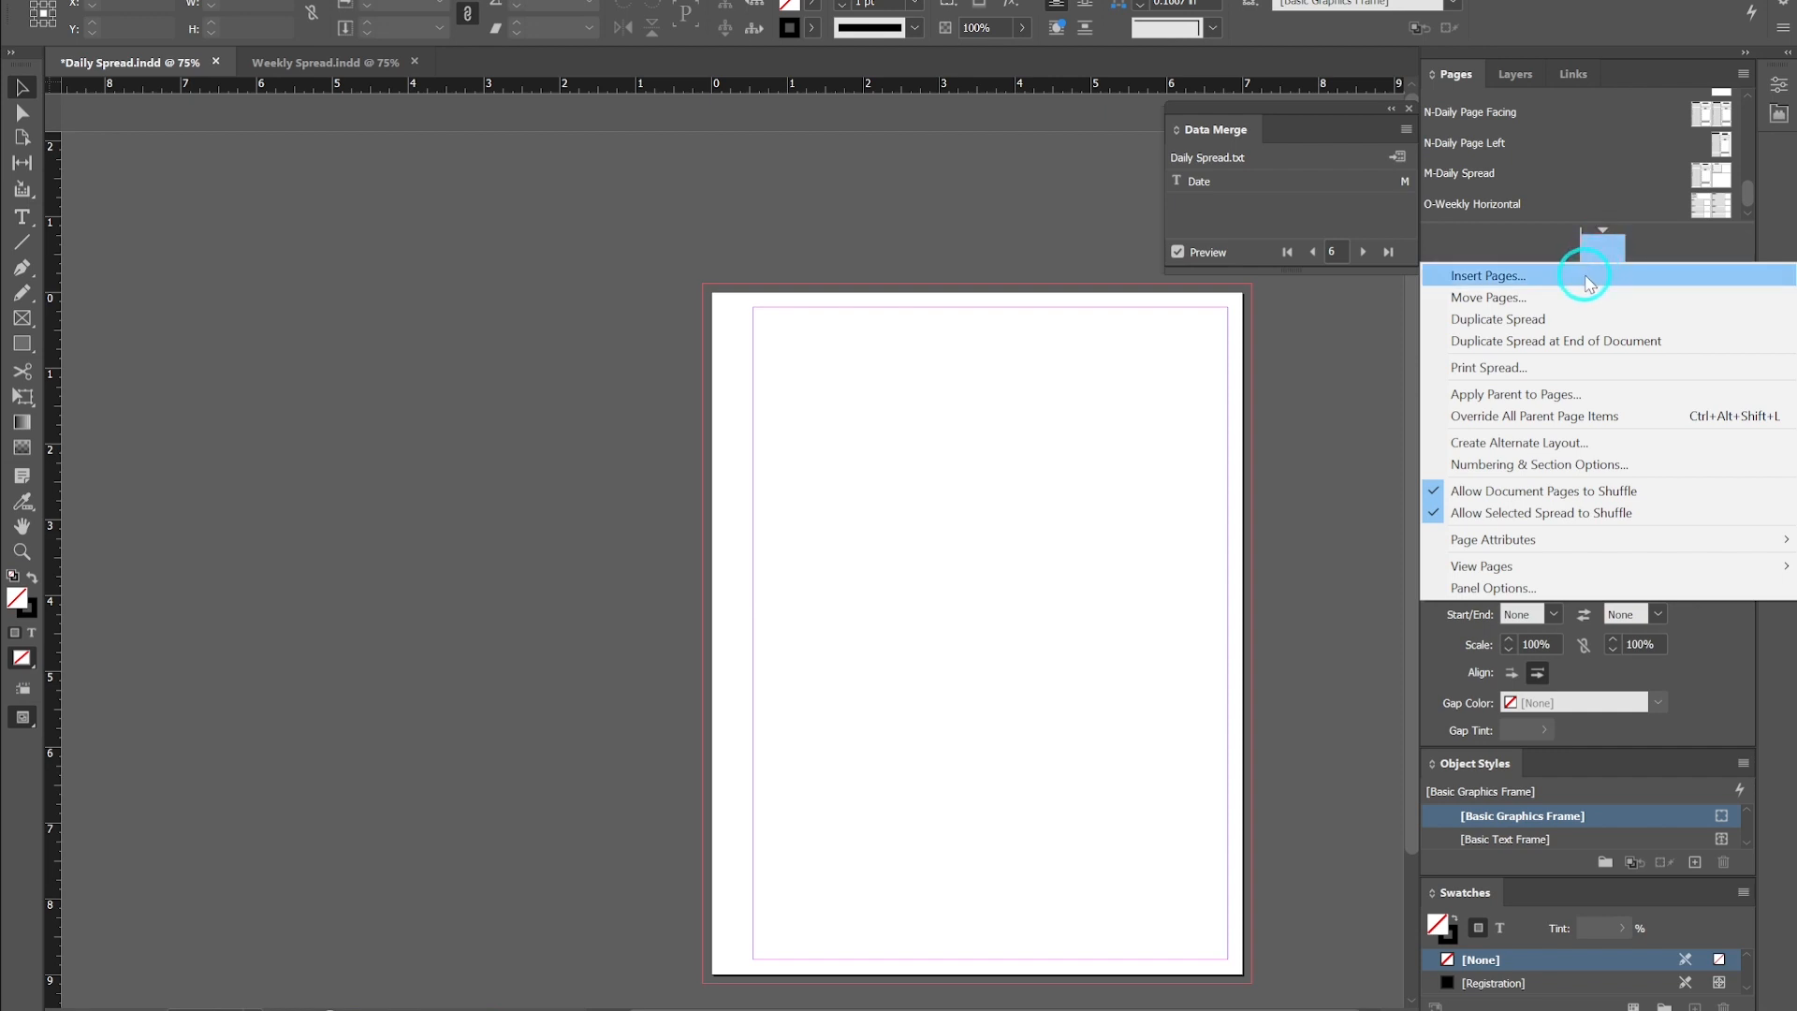
left_click(1583, 274)
type("2")
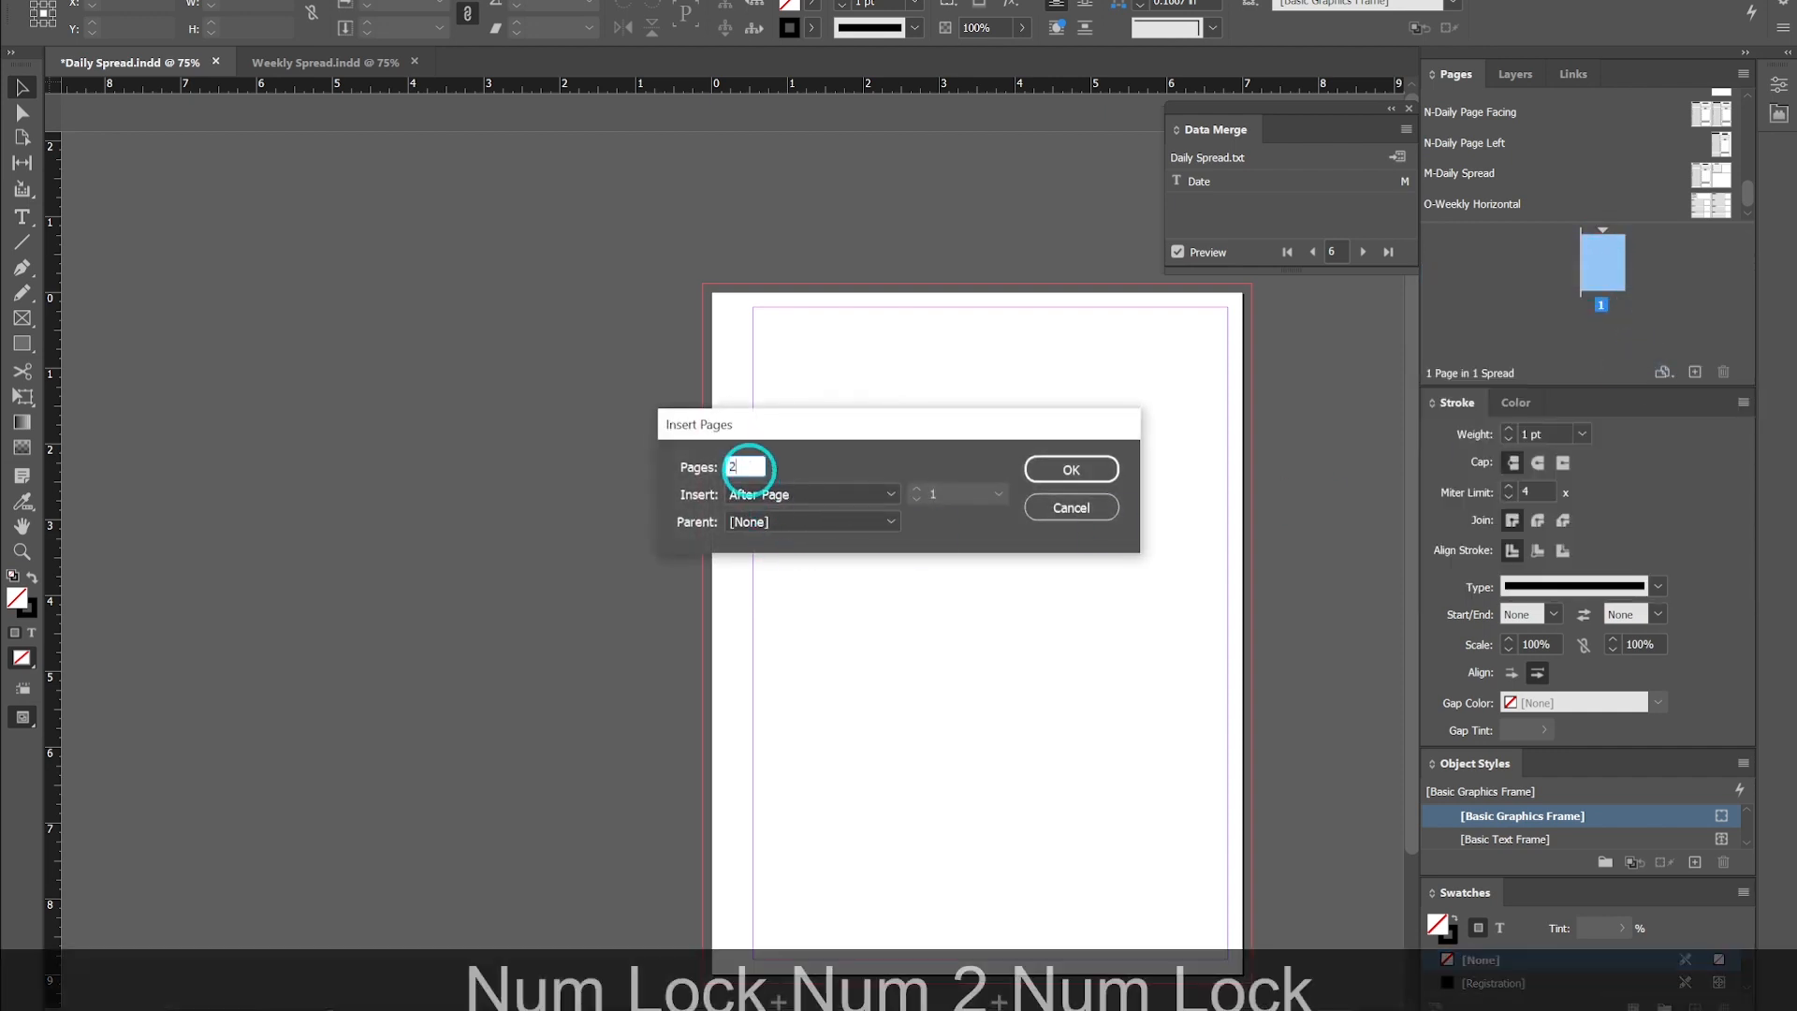
left_click(889, 521)
left_click(815, 942)
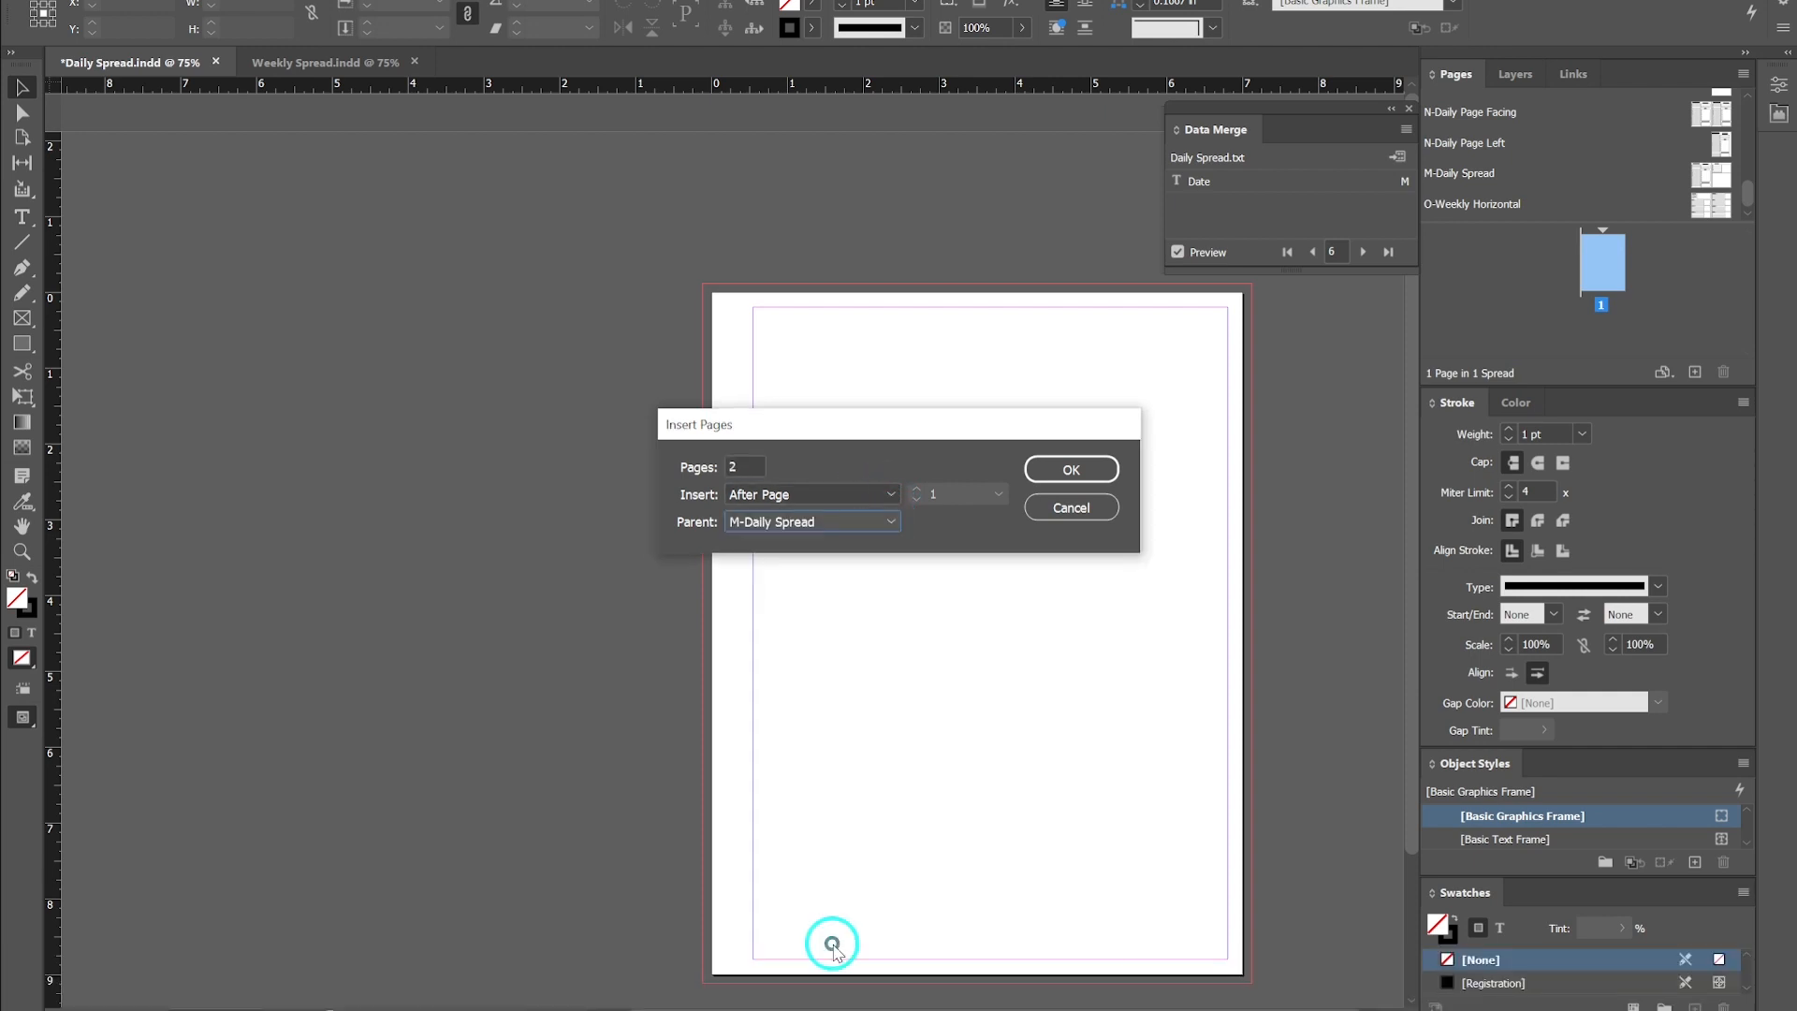
left_click(1086, 468)
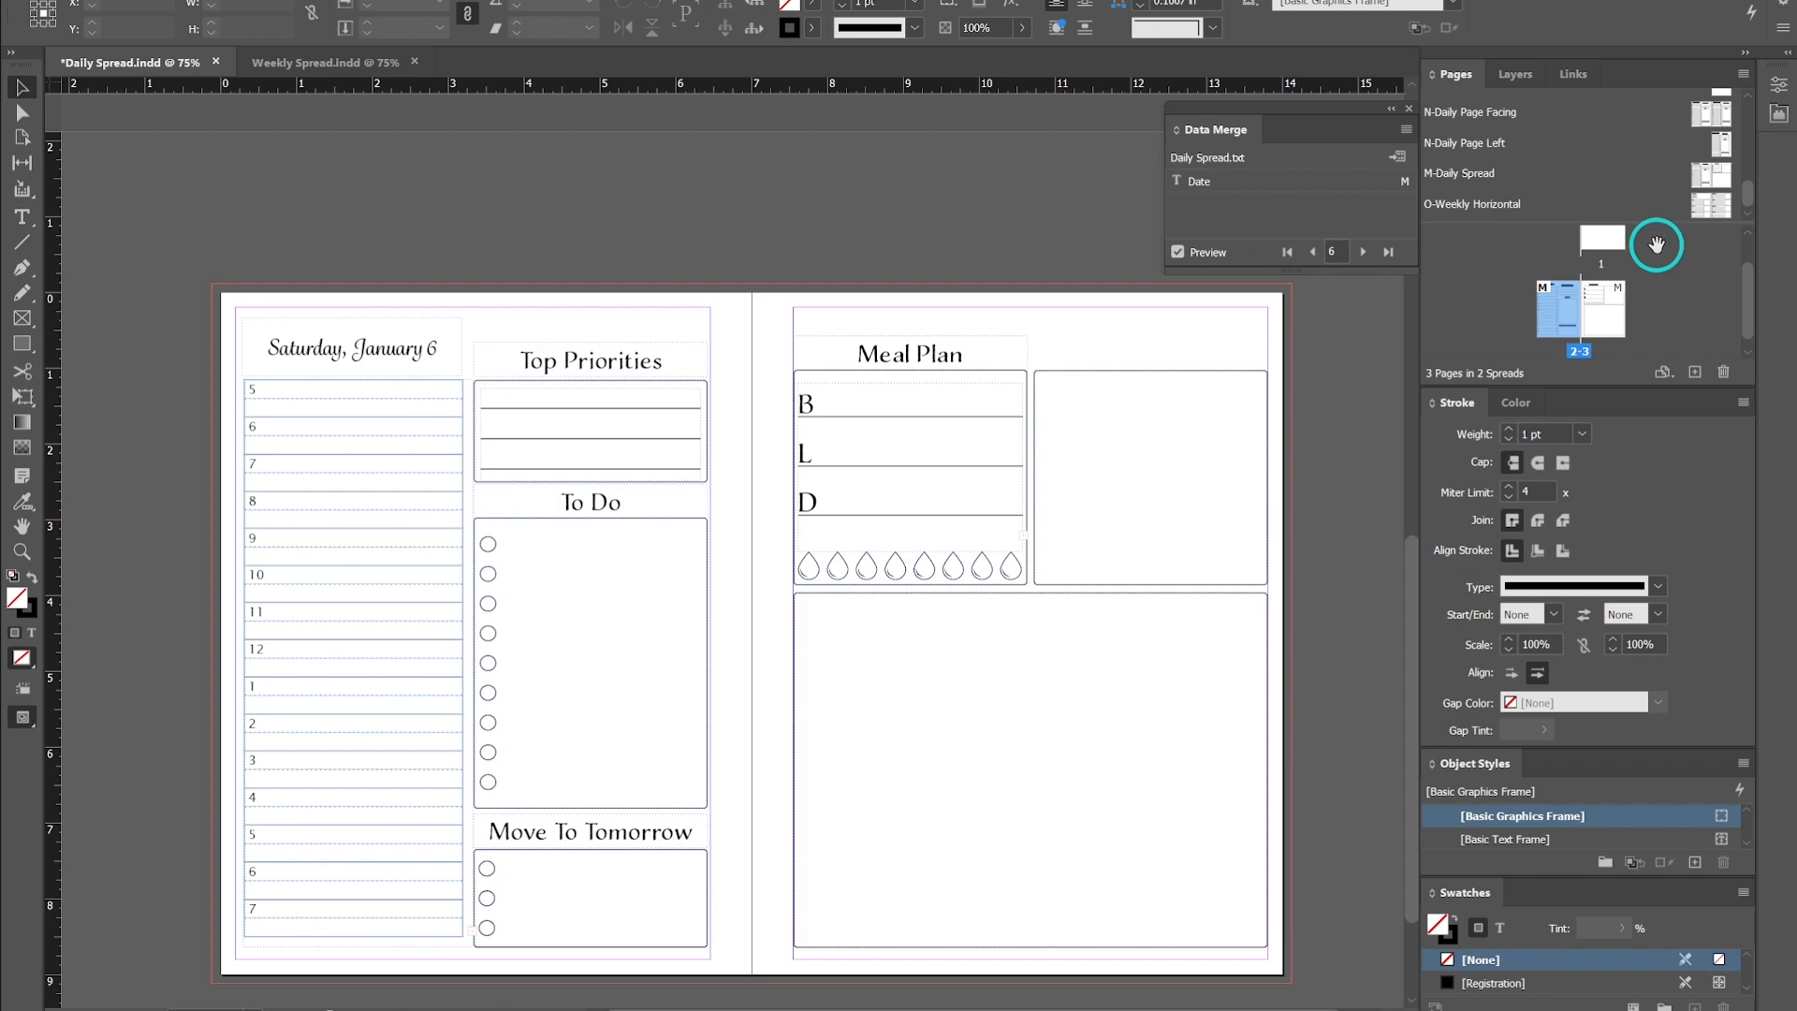
- Create the merged document from all records
scroll(1626, 293, "up", 1)
scroll(1578, 288, "down", 1)
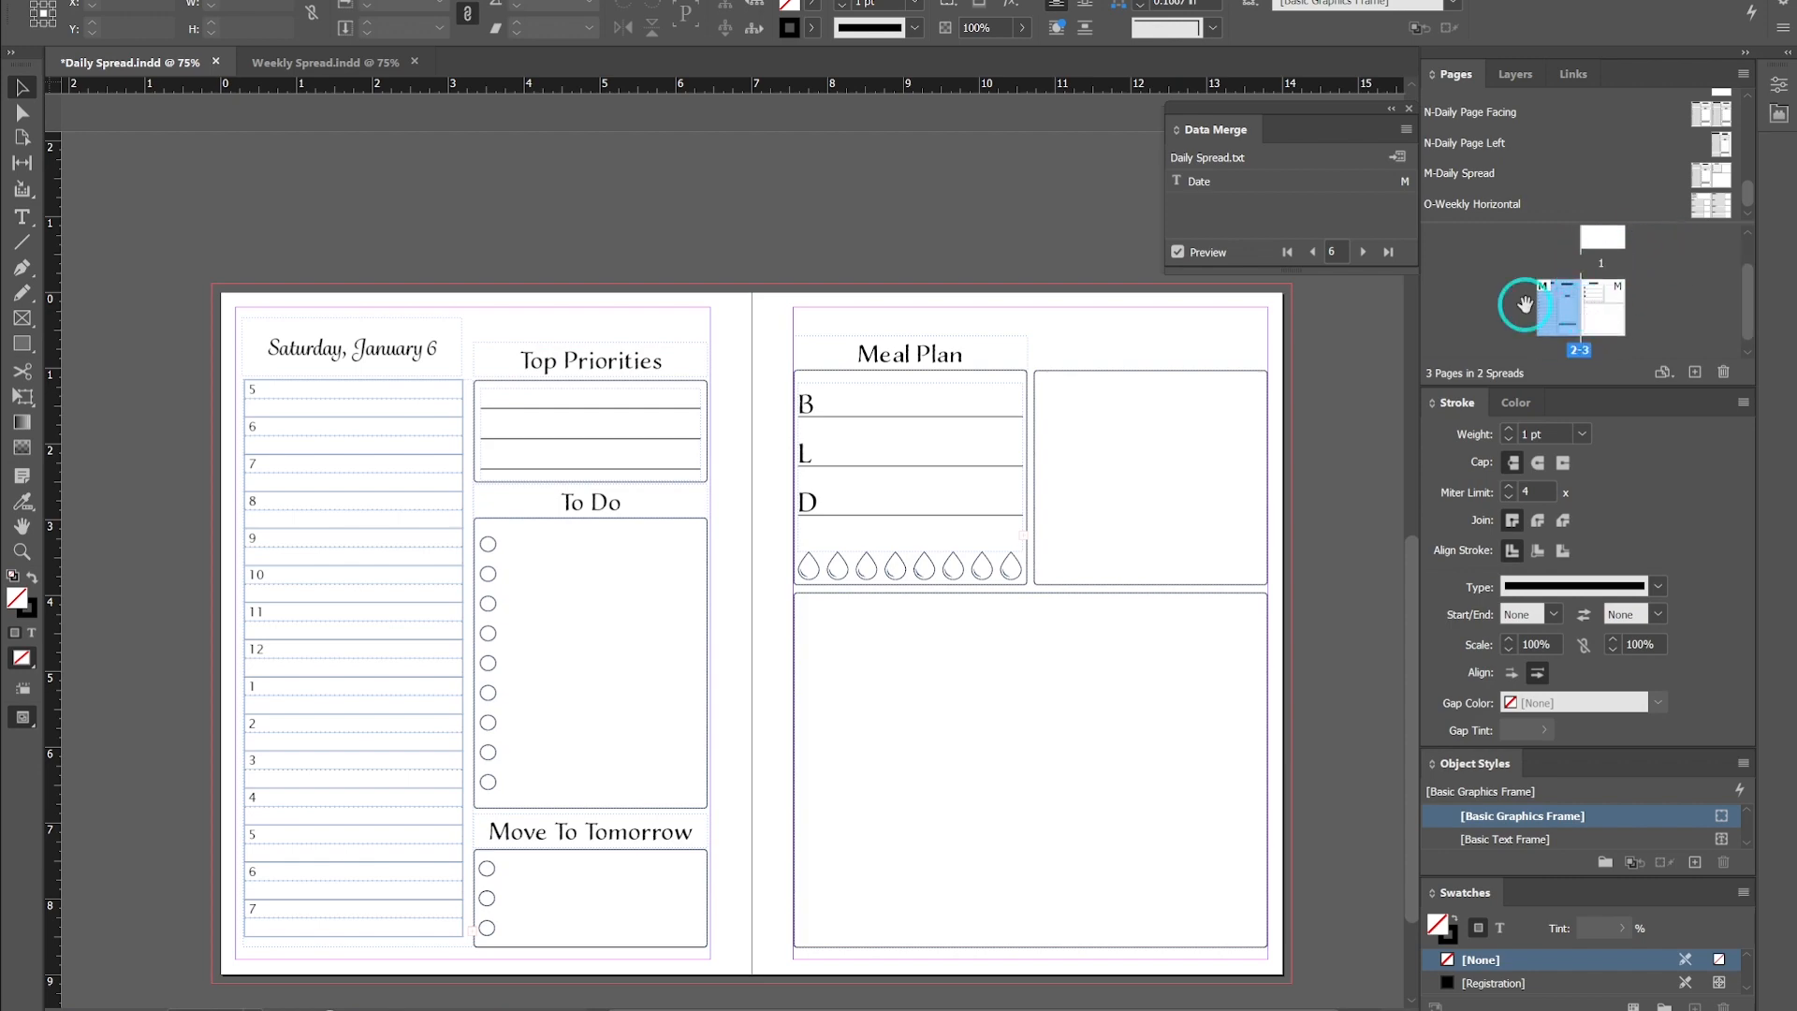
scroll(915, 353, "up", 7)
scroll(838, 347, "down", 3)
scroll(854, 317, "down", 4)
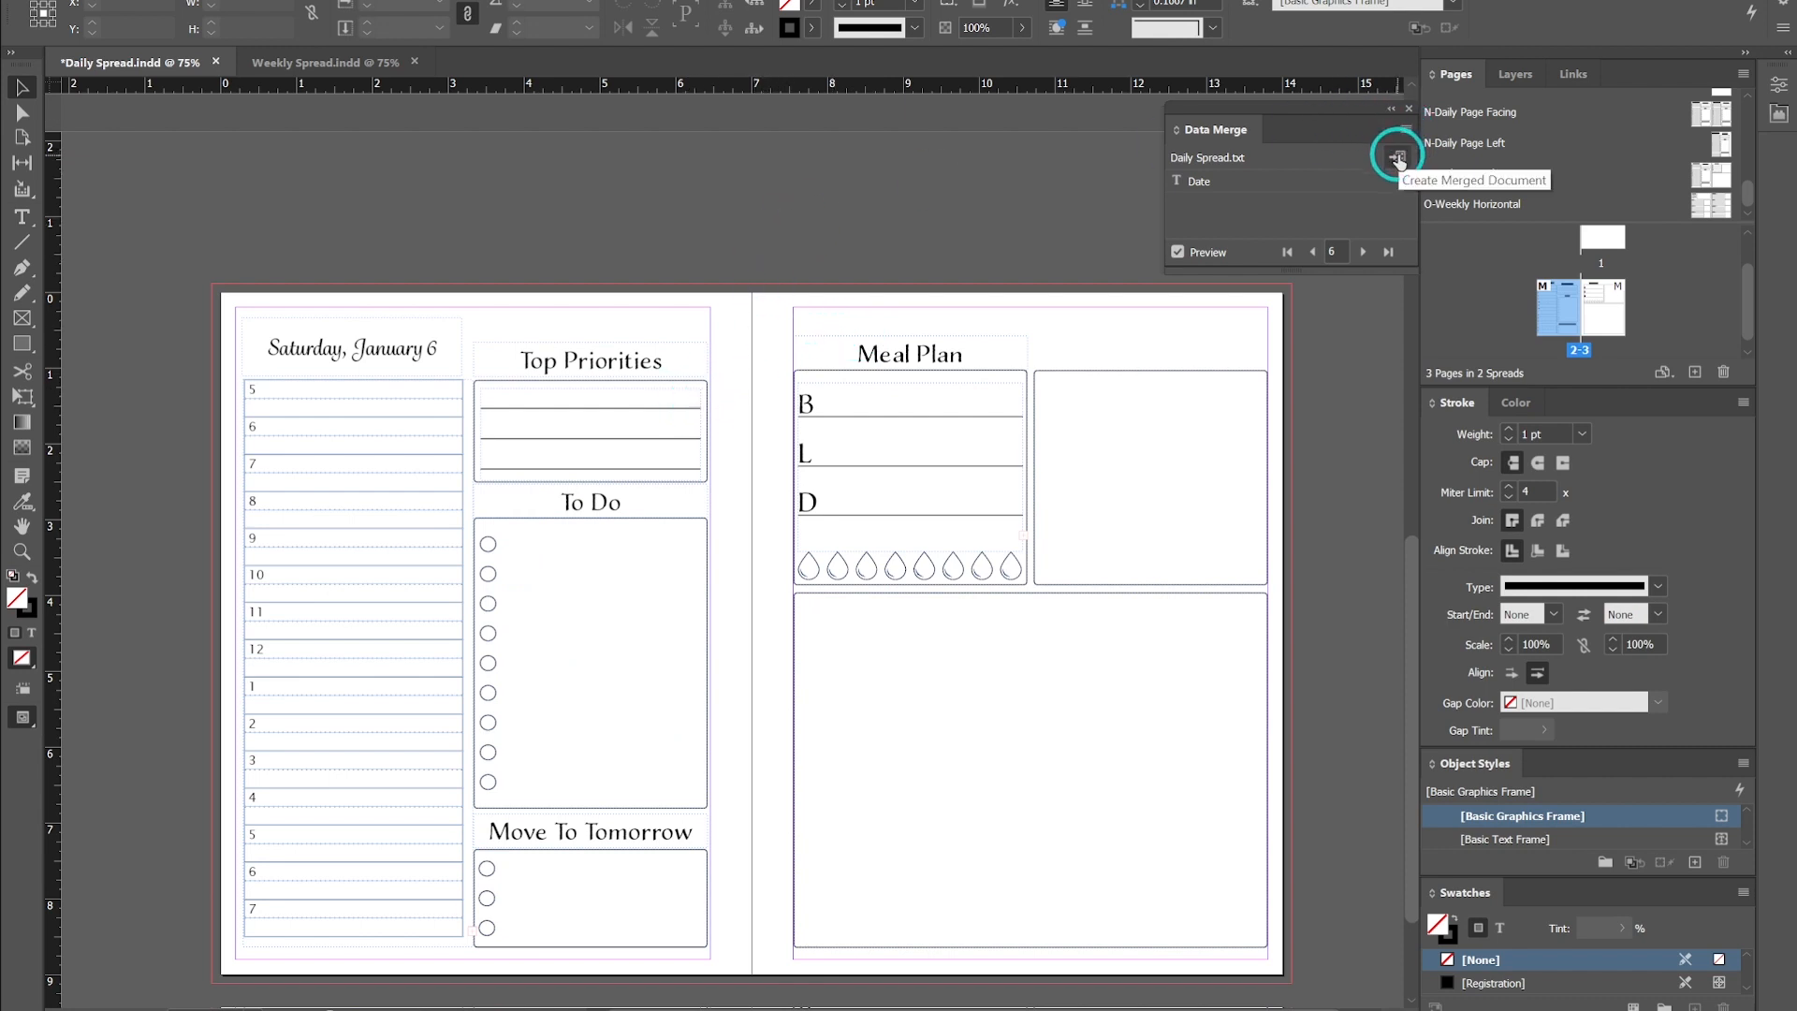
left_click(1399, 160)
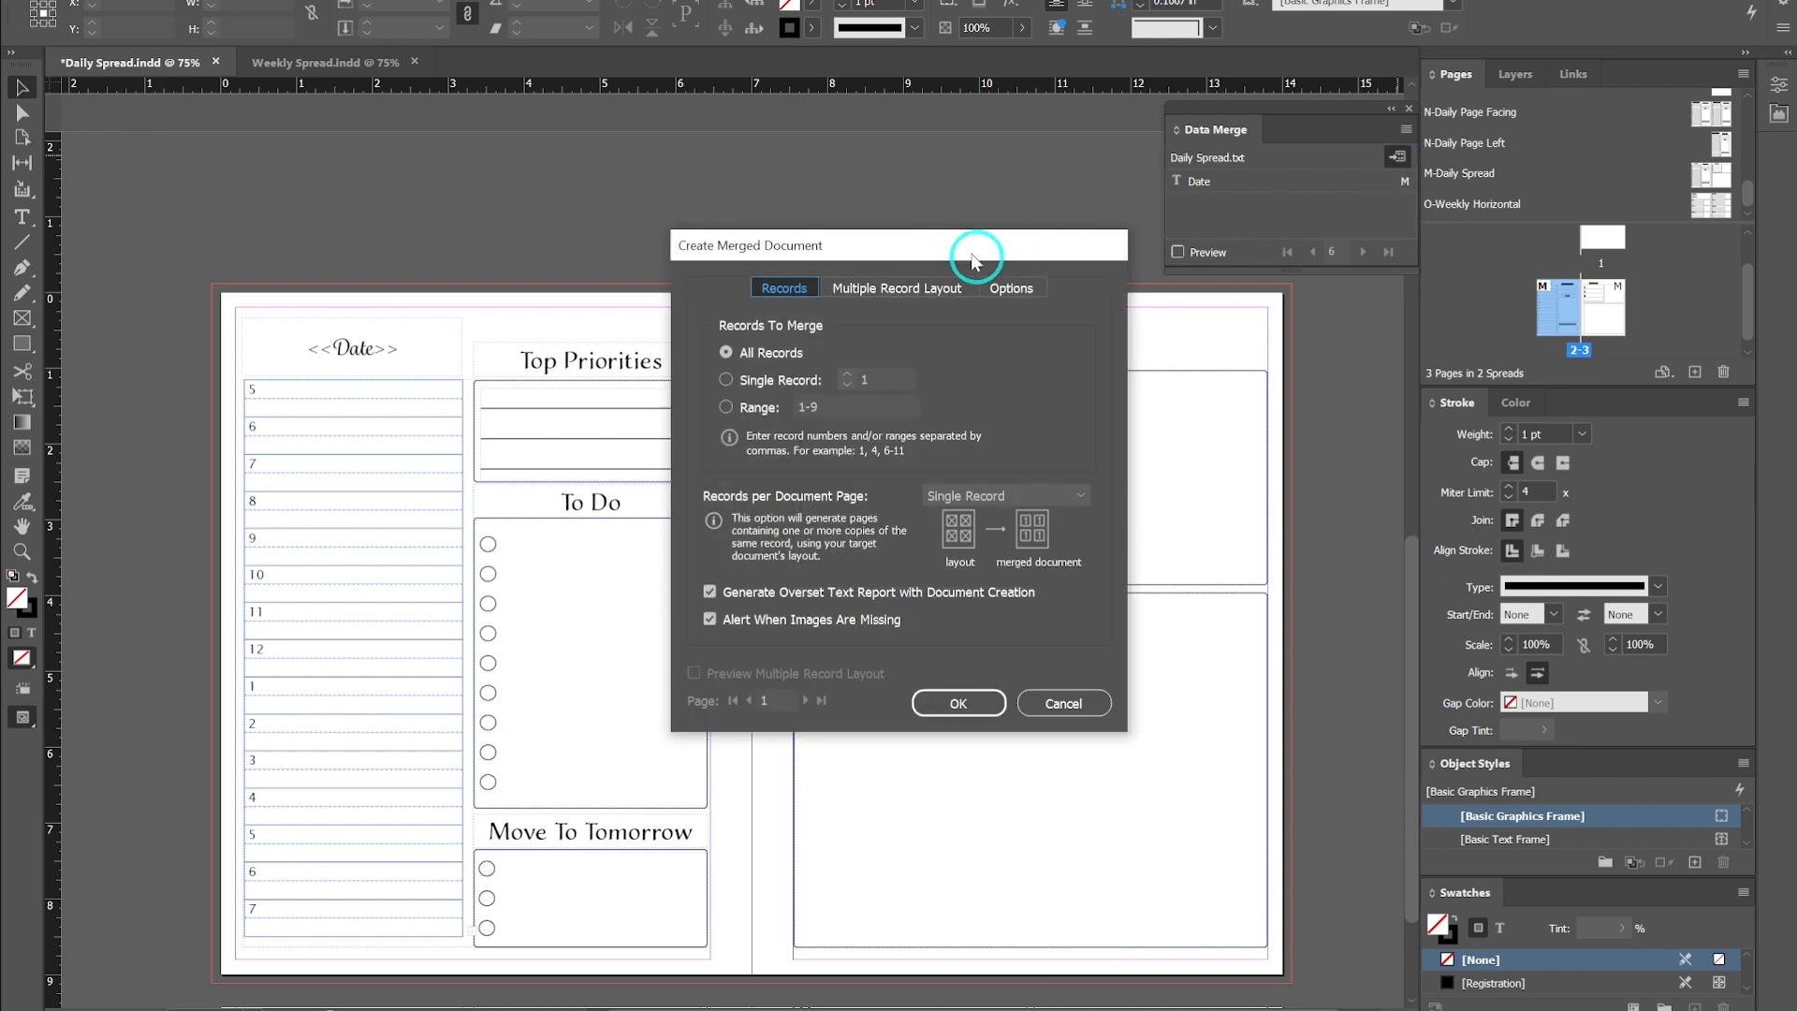
left_click(964, 704)
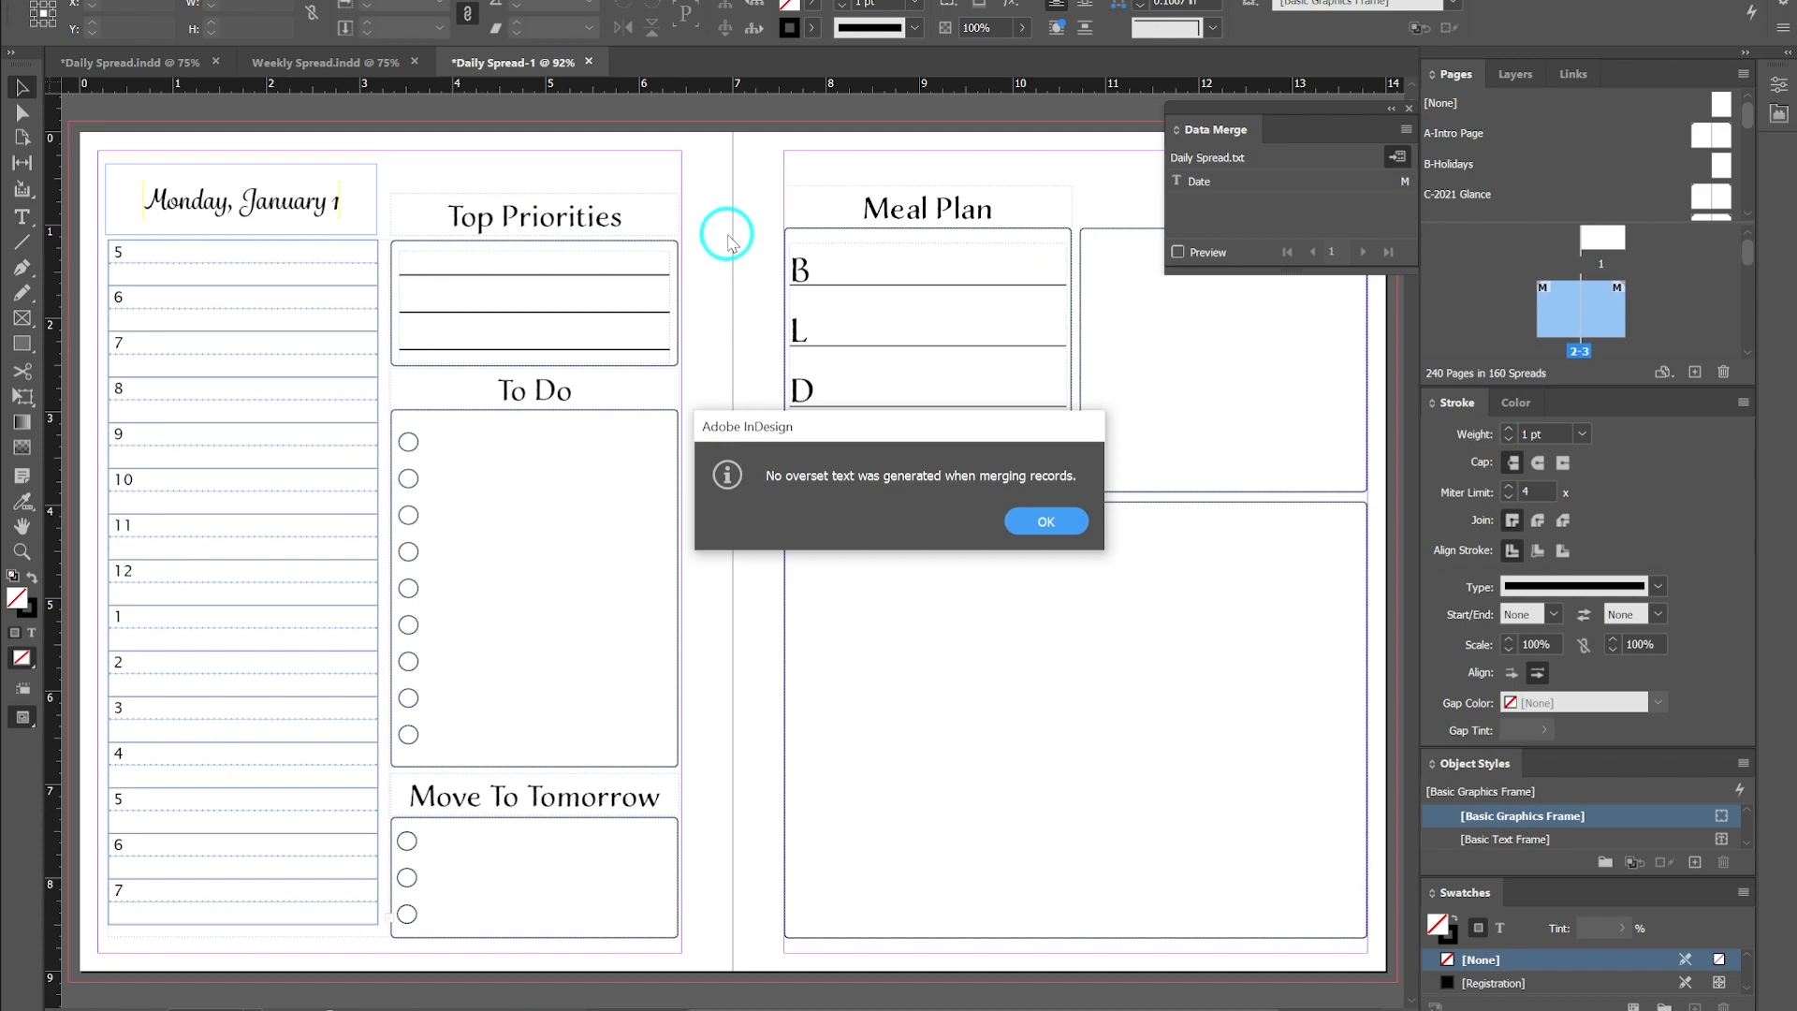
left_click(1072, 522)
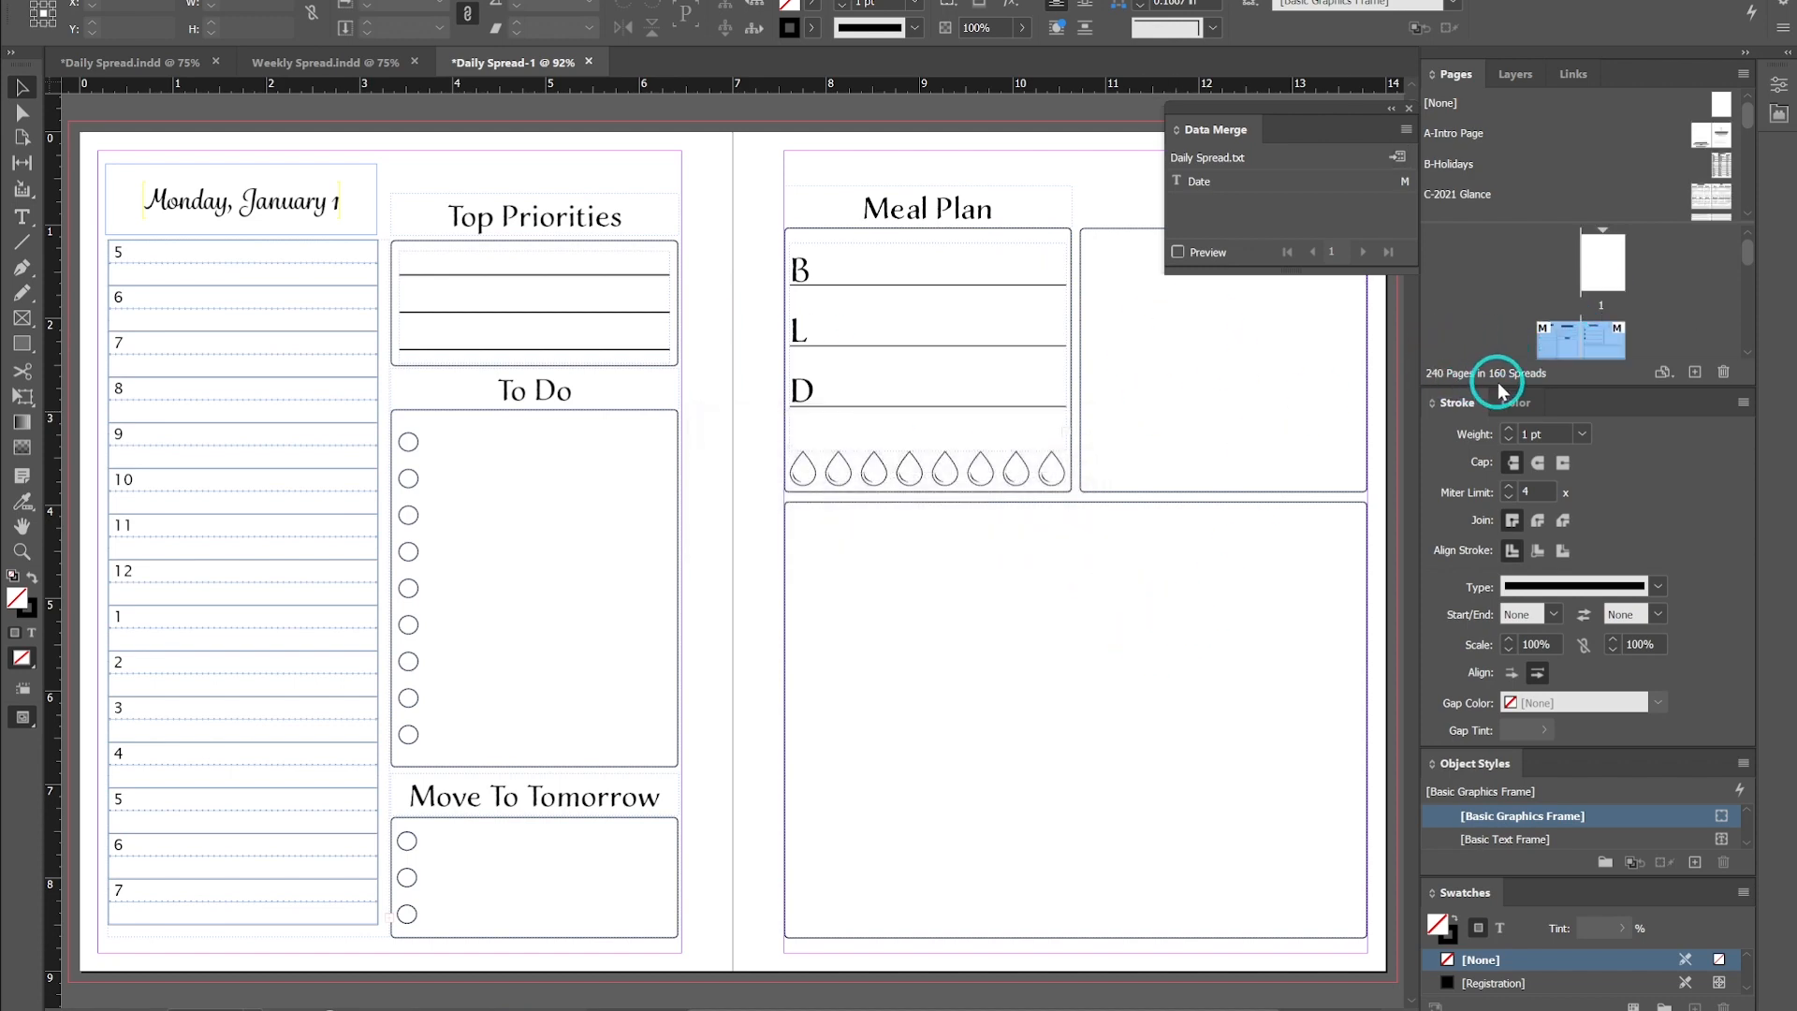
- Browse the merged document's spreads to check the dates on each page
scroll(1603, 308, "down", 2)
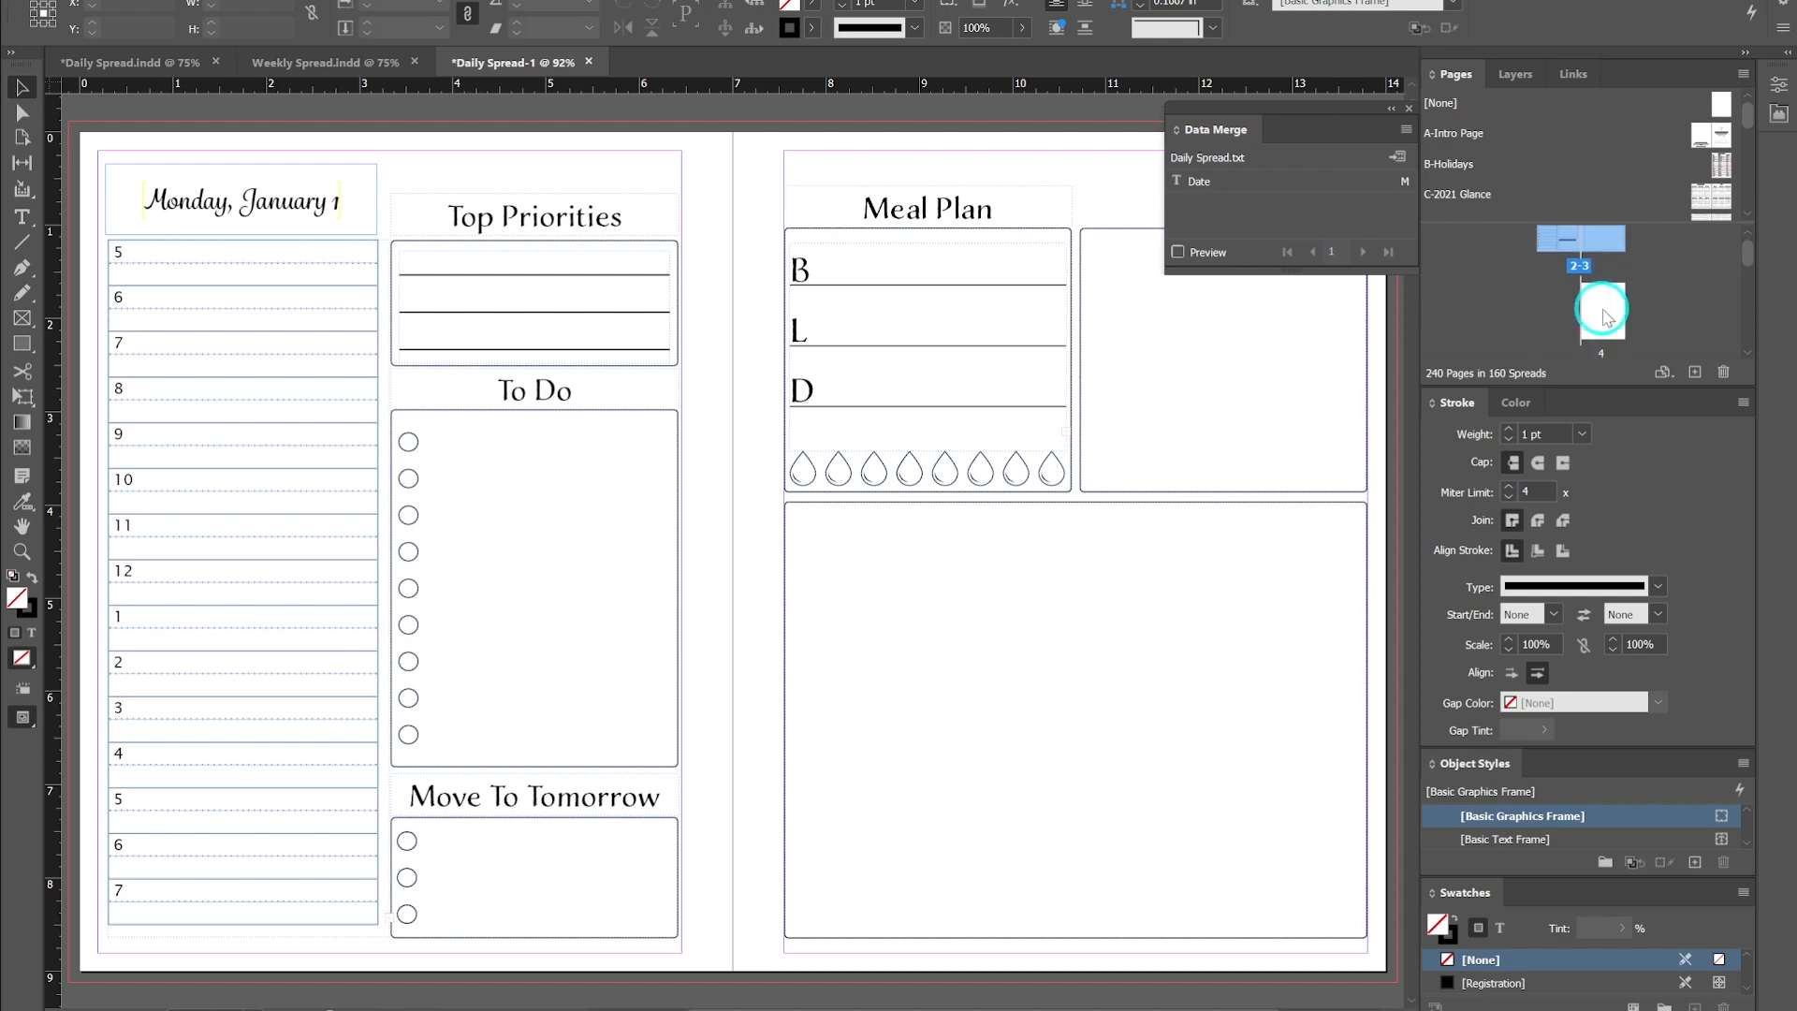
scroll(1602, 314, "down", 2)
scroll(1603, 309, "down", 4)
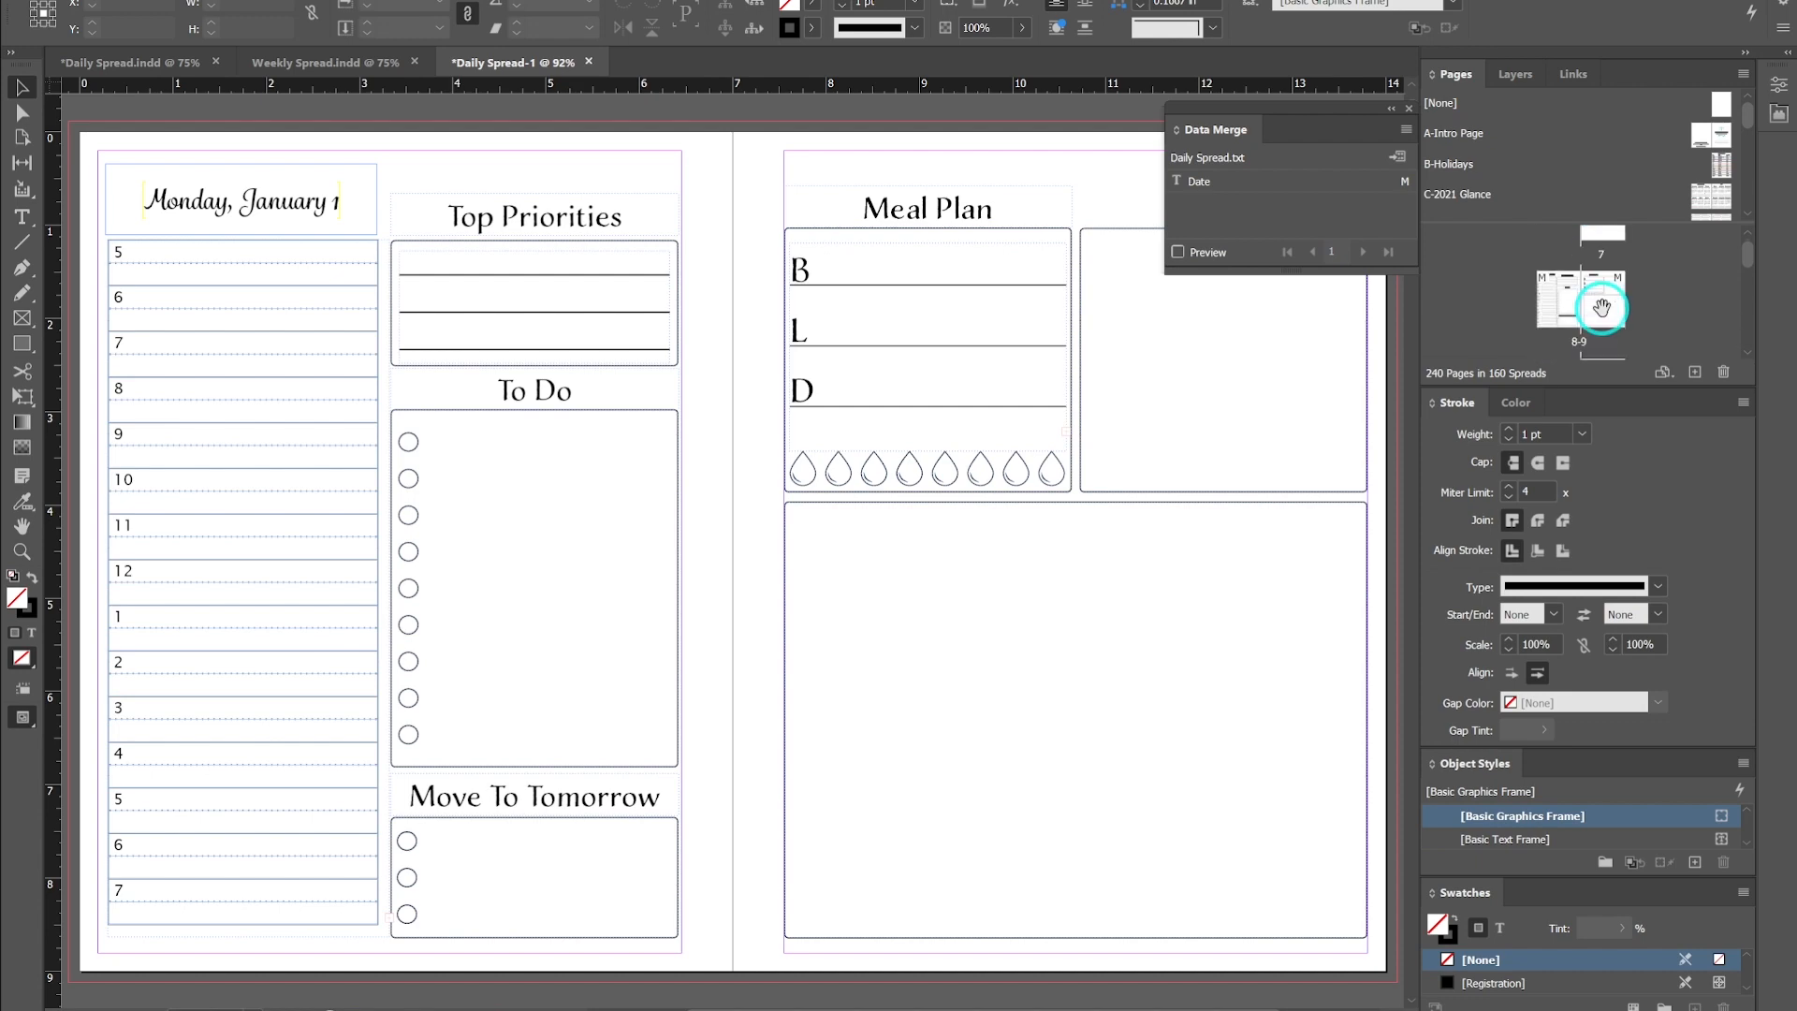
scroll(1603, 308, "down", 1)
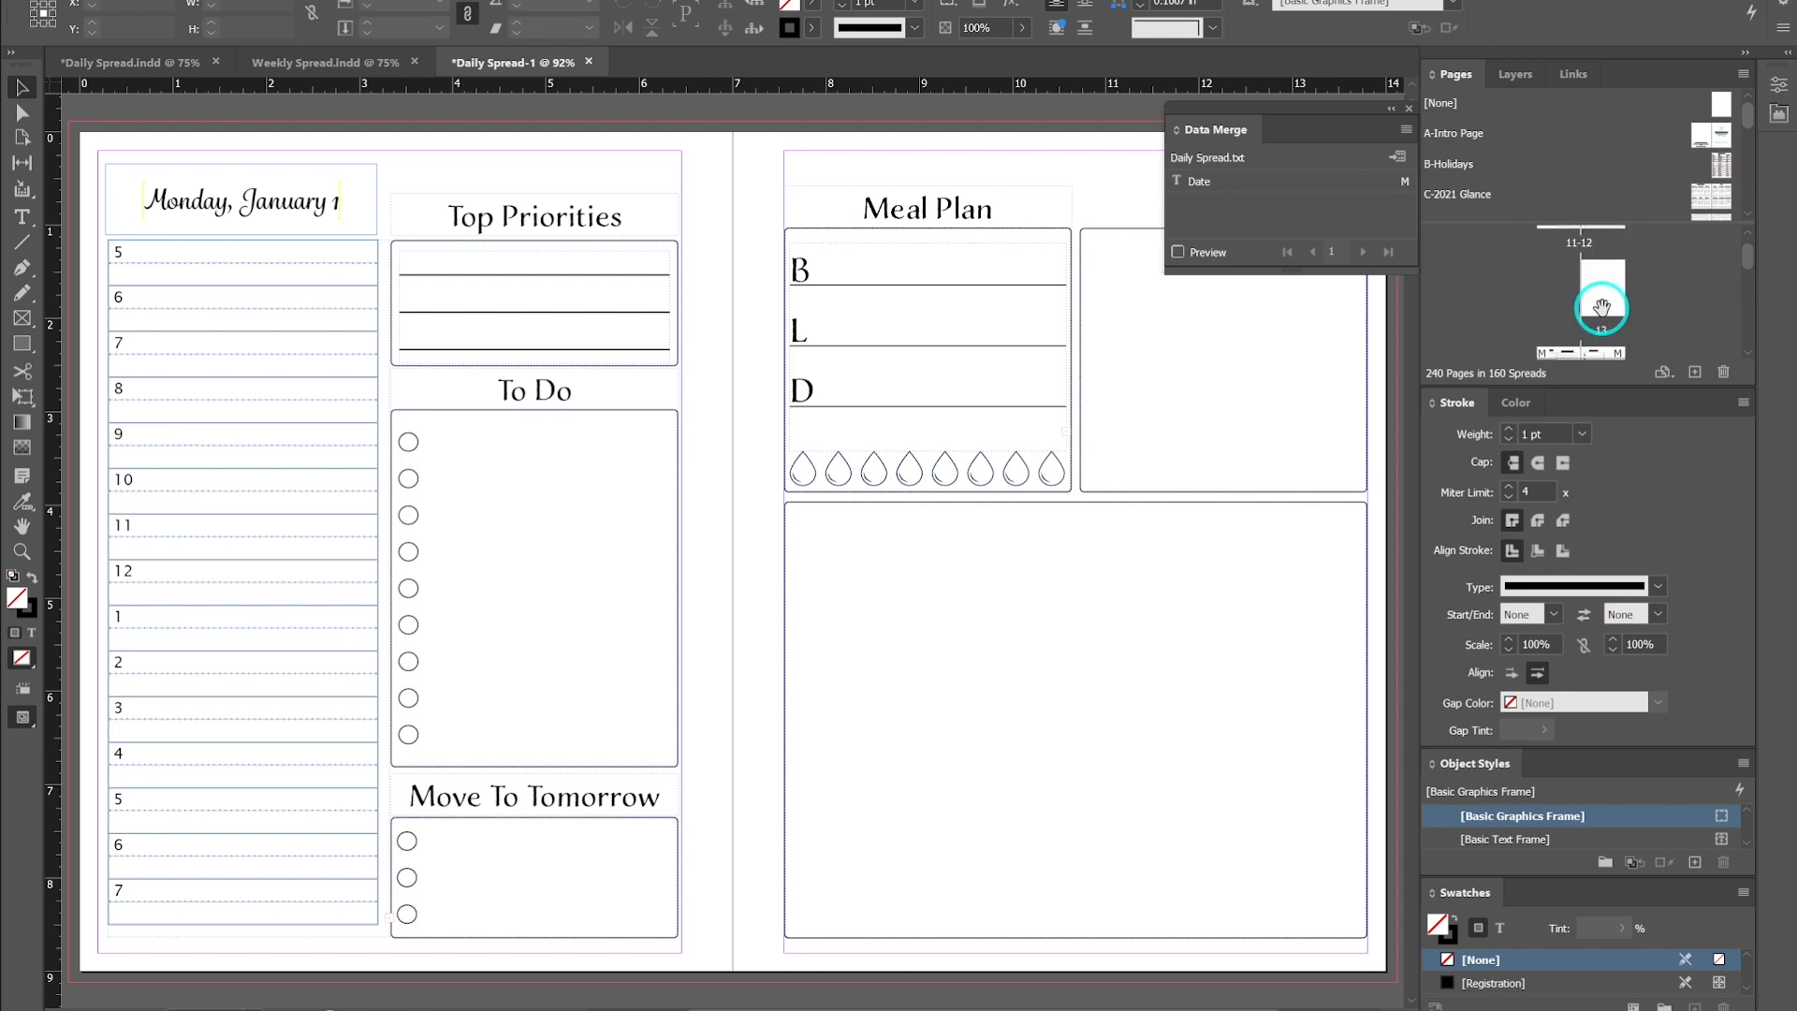
scroll(1602, 309, "down", 1)
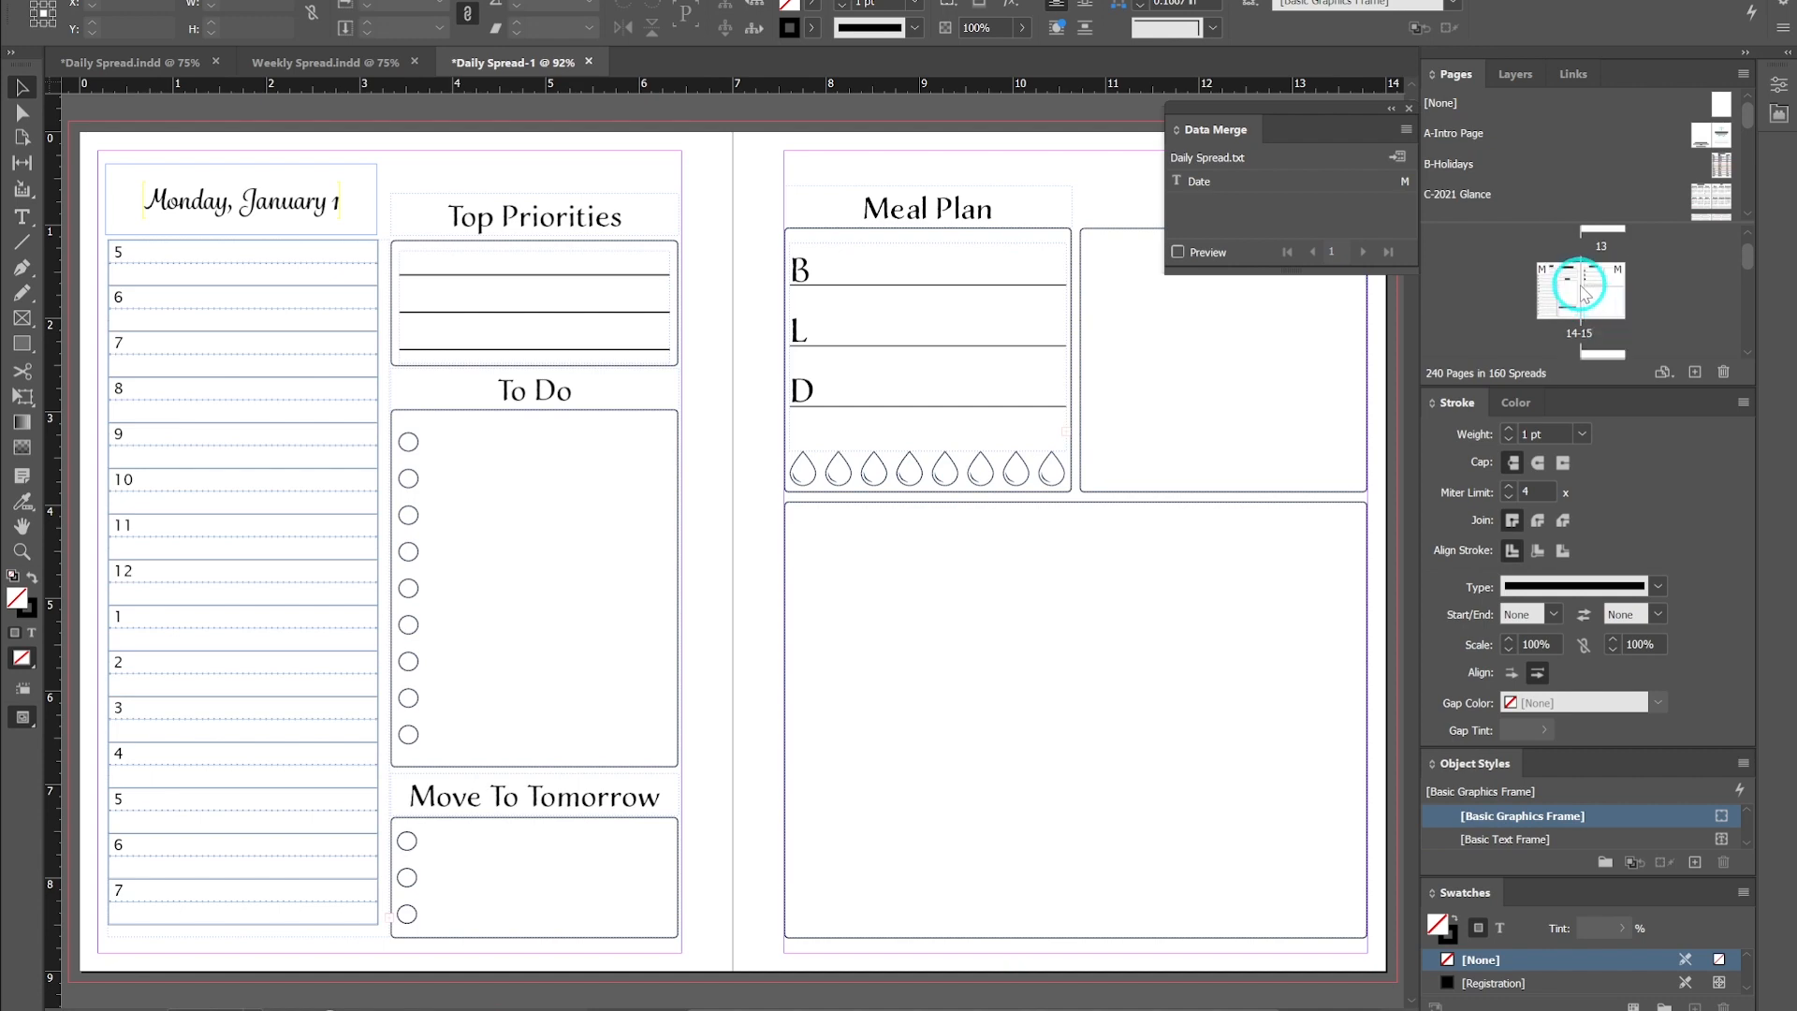
double_click(1582, 288)
scroll(1582, 290, "down", 1)
double_click(1584, 285)
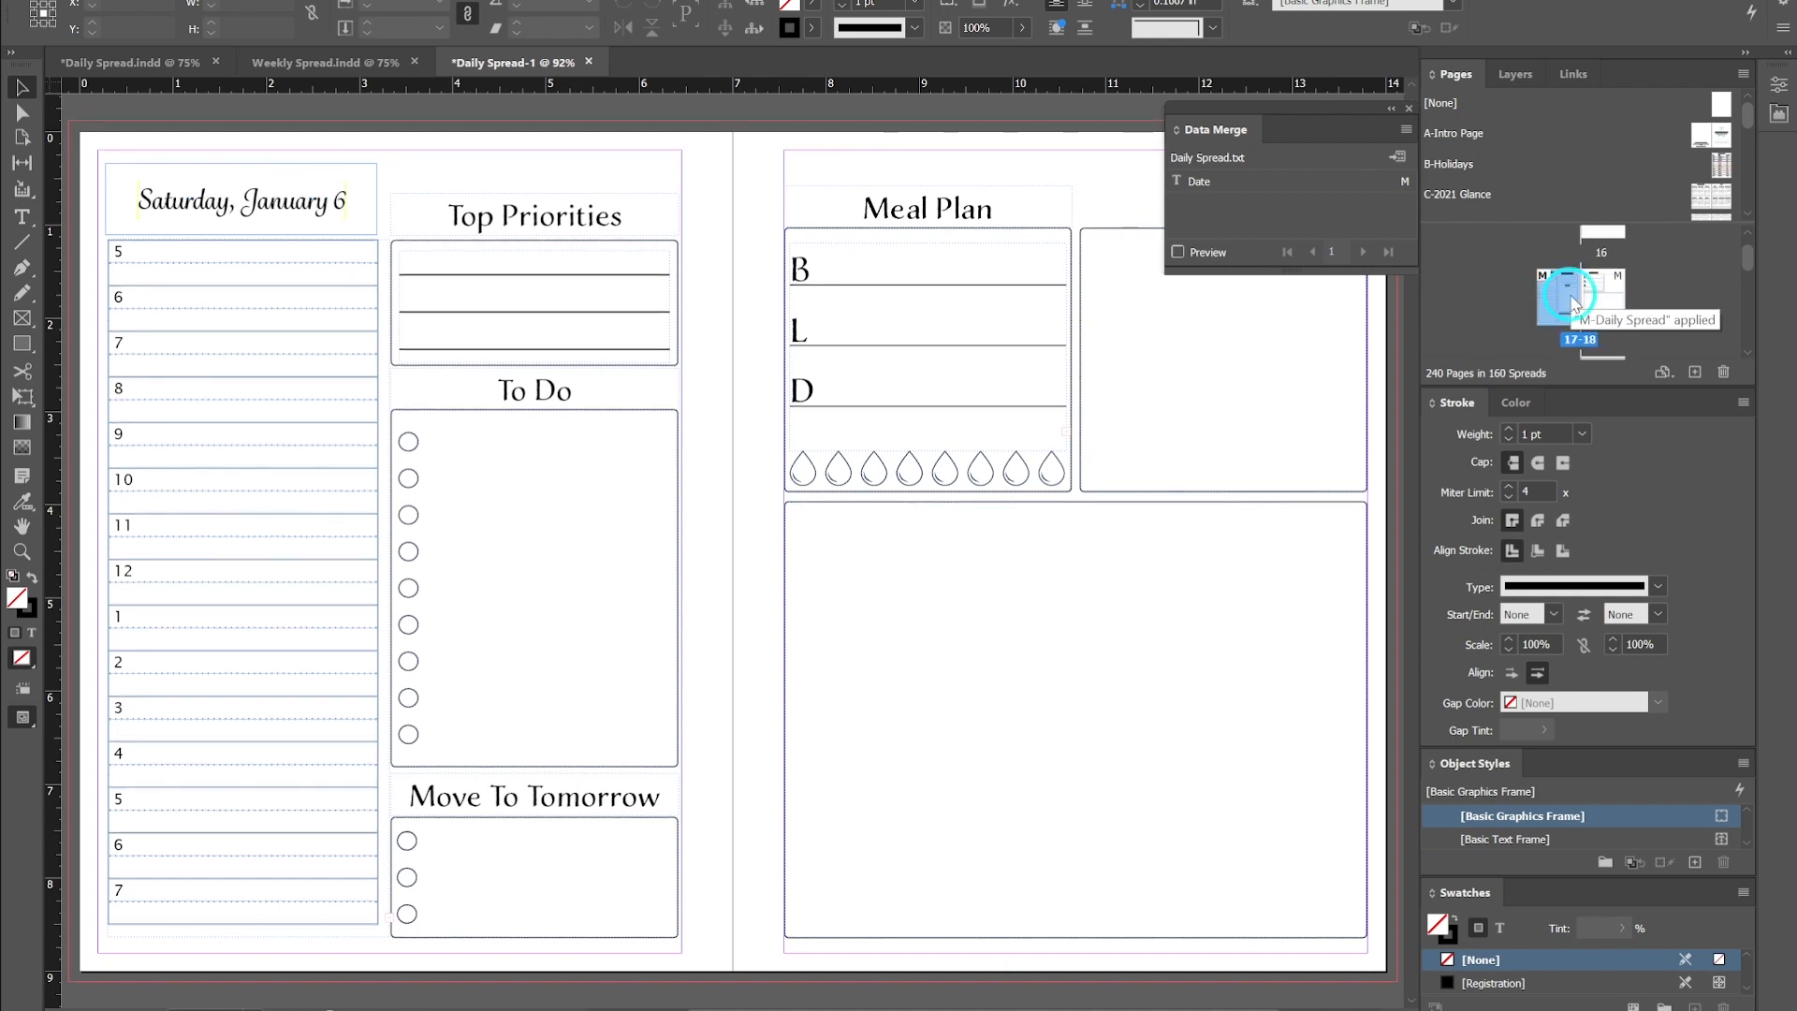
- Close the merged Daily Spread-1 document without saving changes
scroll(1591, 271, "down", 1)
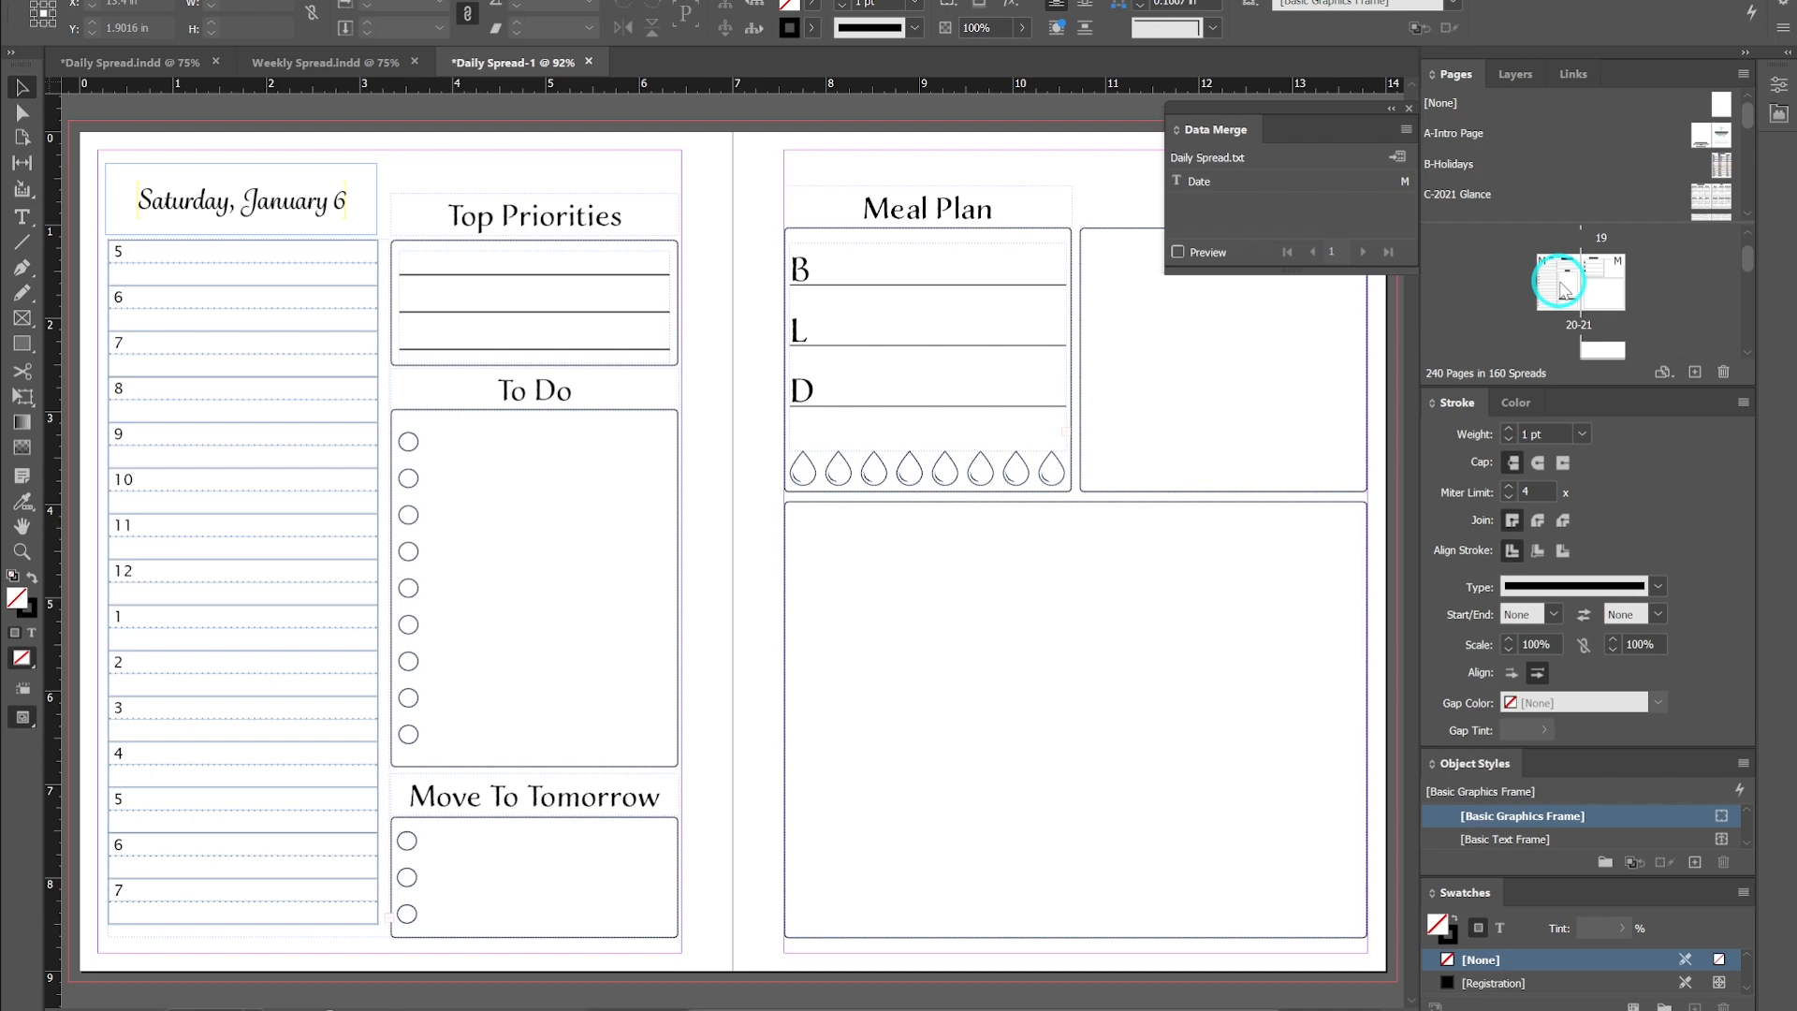
double_click(1560, 281)
scroll(1573, 304, "up", 1)
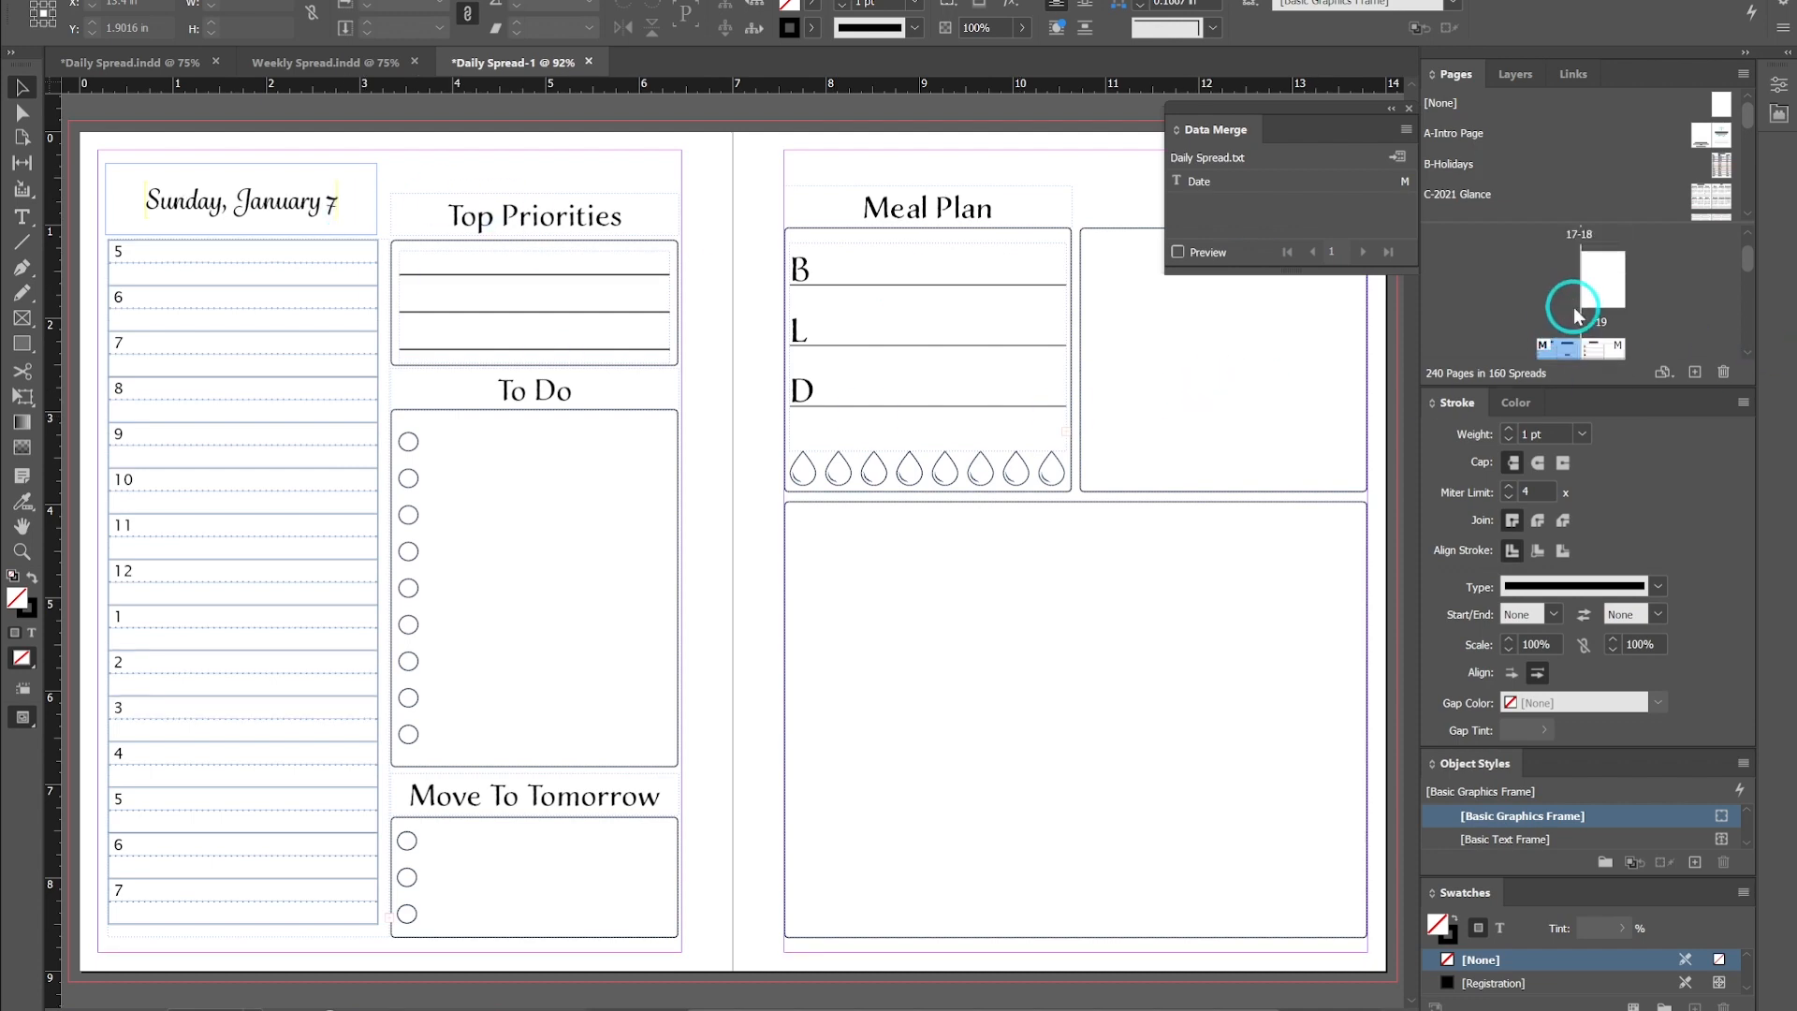
left_click(1591, 298)
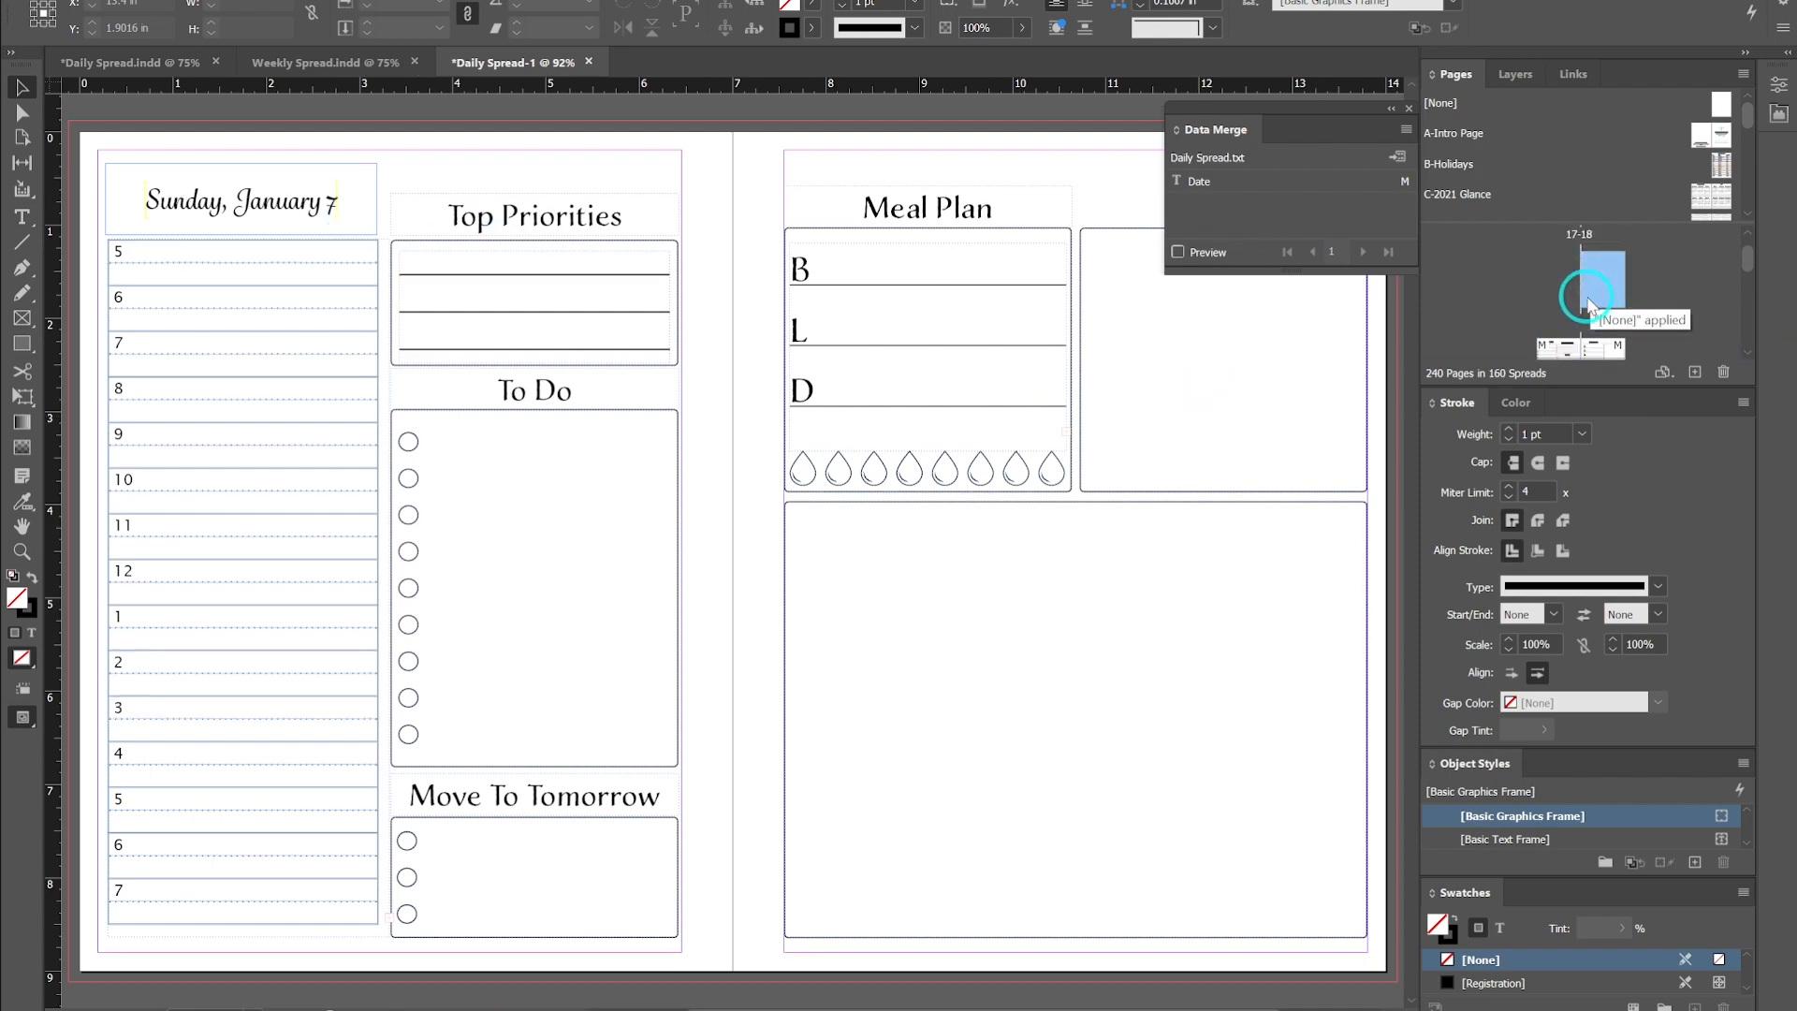
scroll(1591, 311, "up", 6)
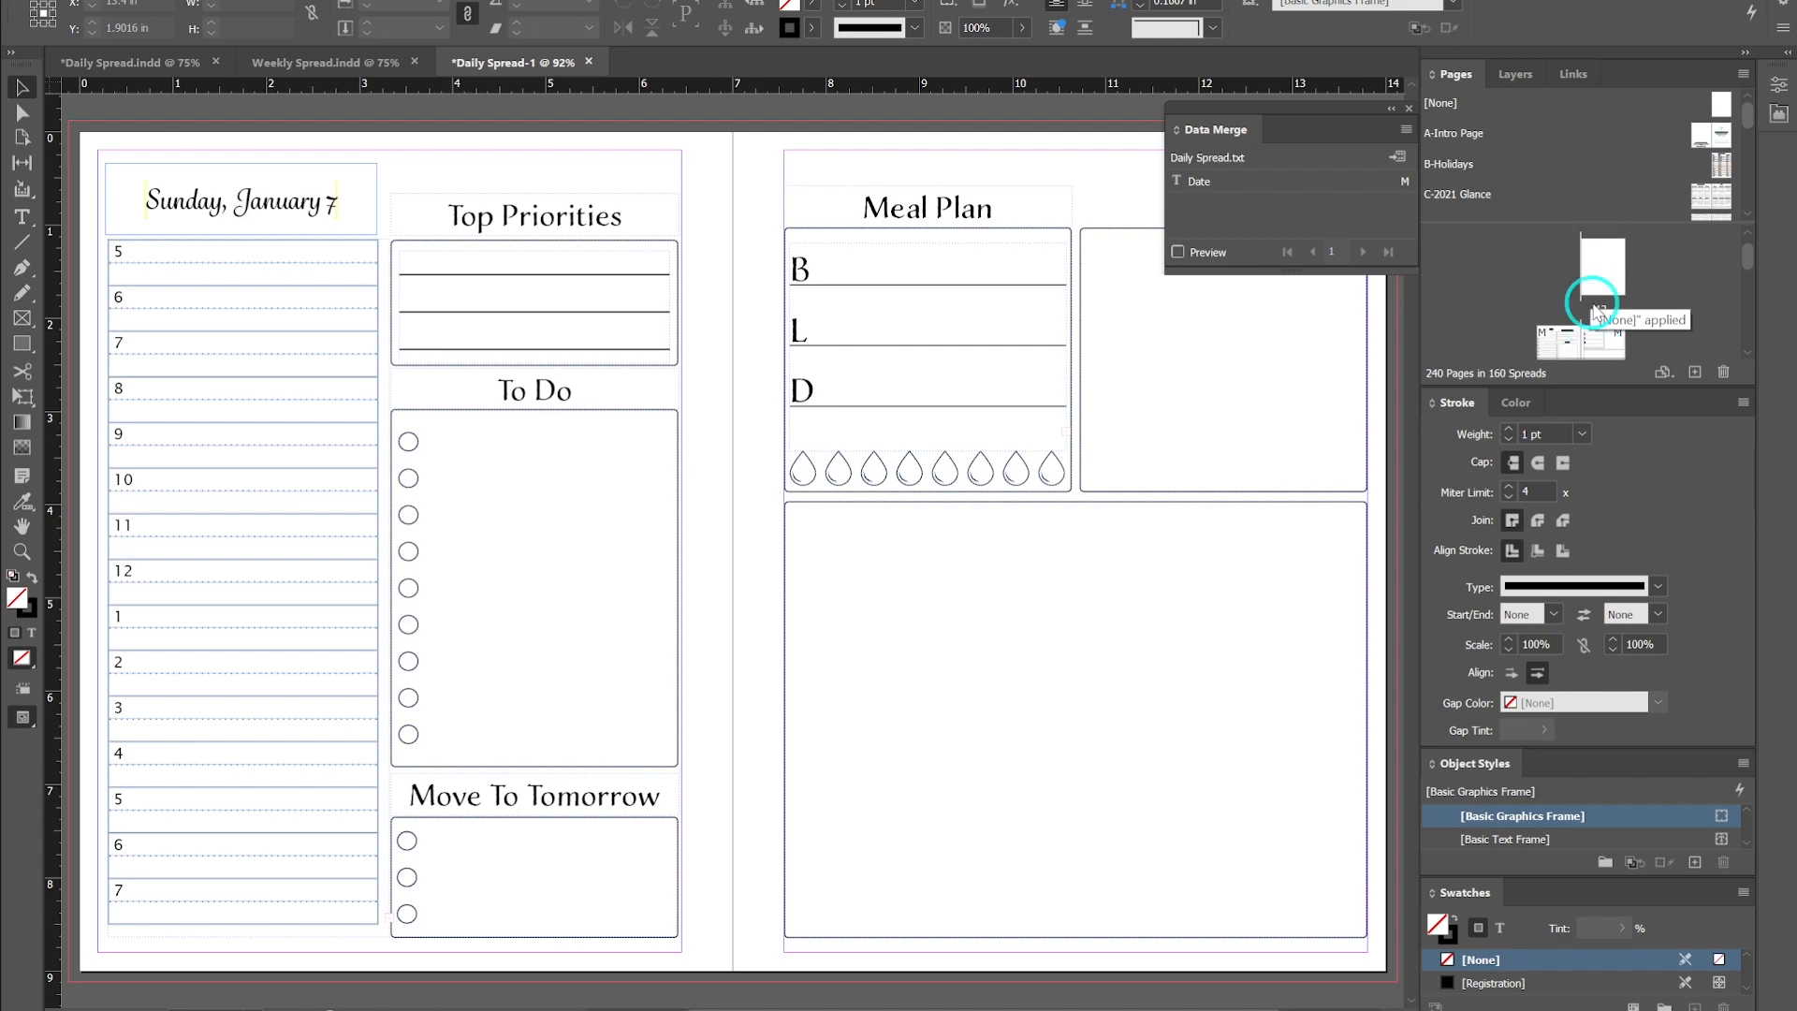
scroll(1596, 310, "up", 5)
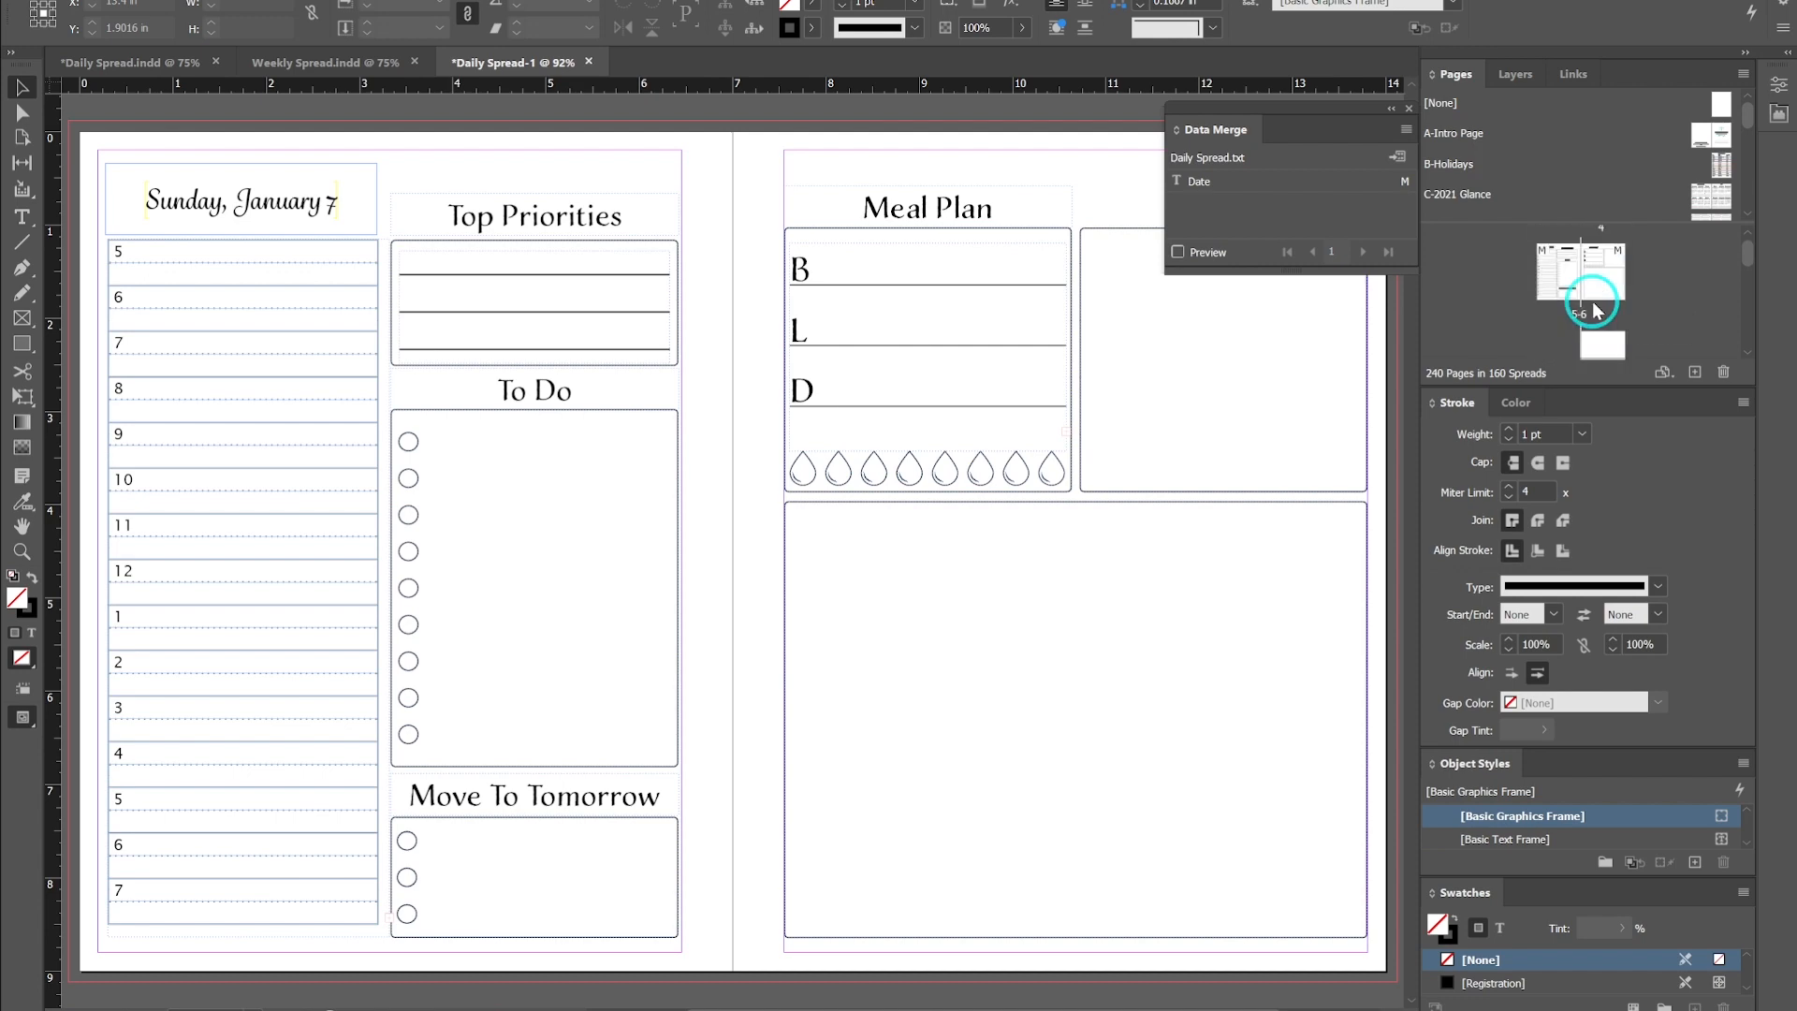
scroll(1596, 309, "up", 1)
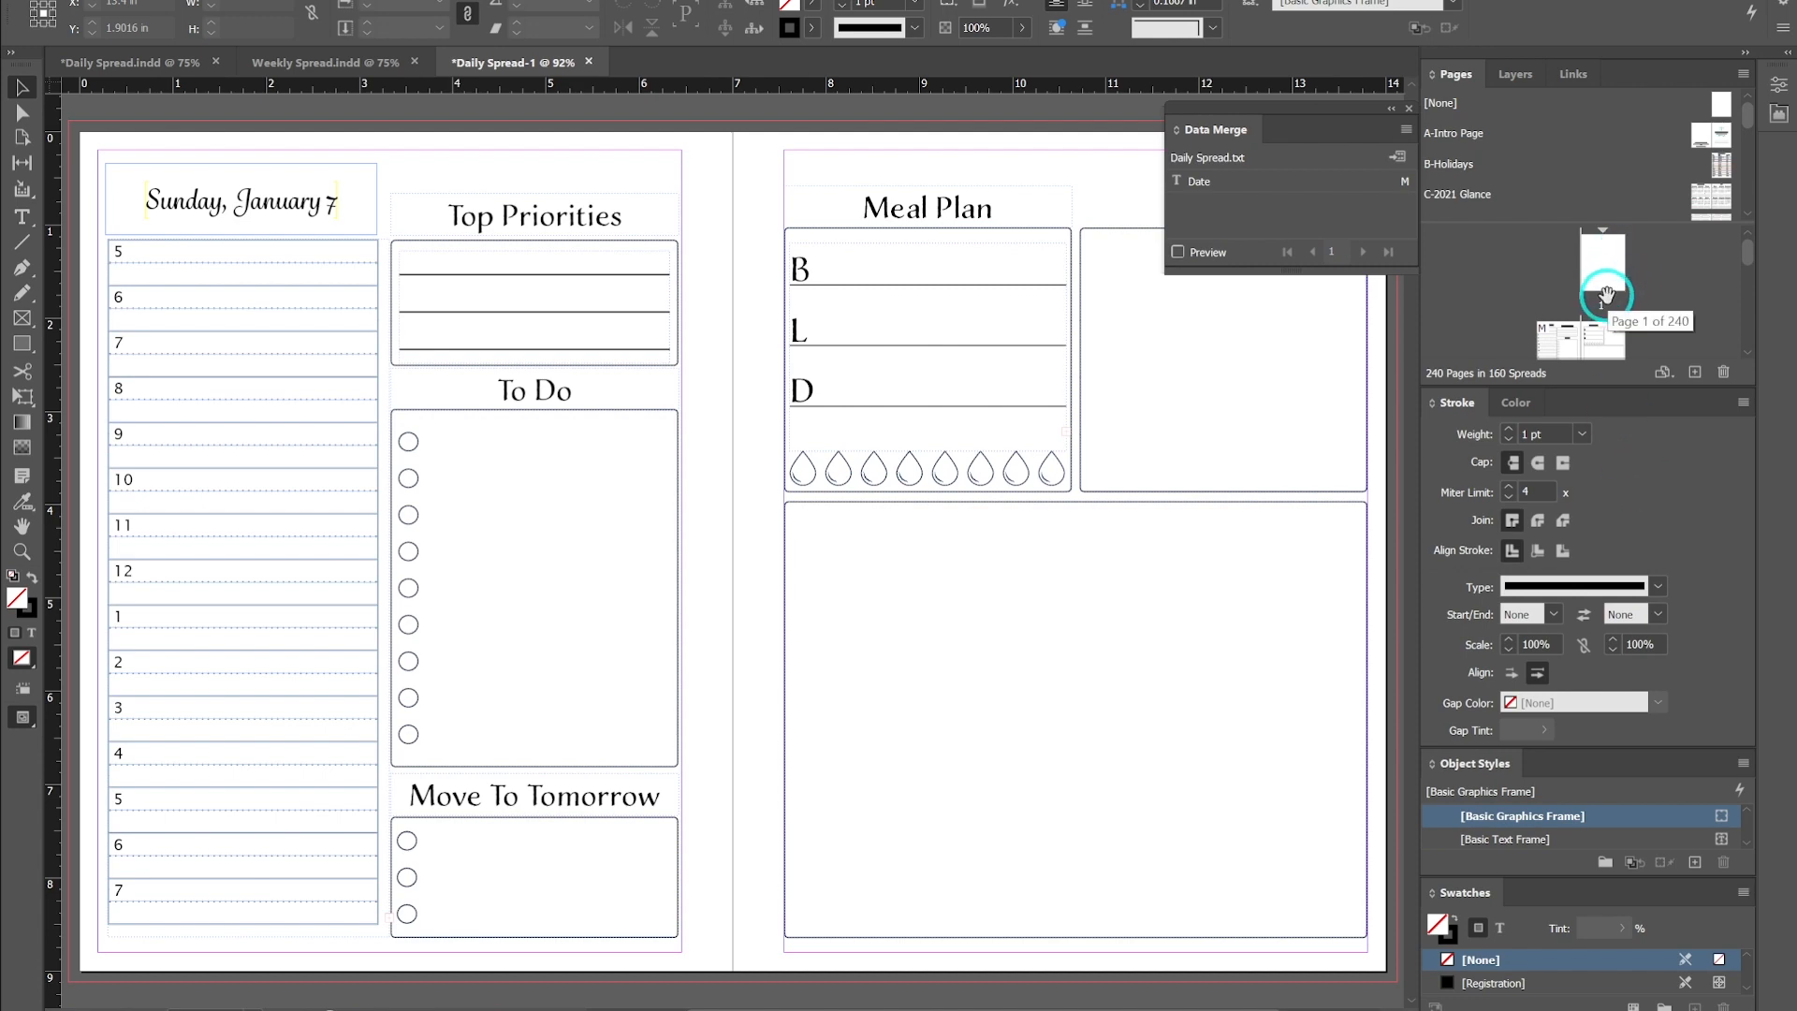
left_click(589, 61)
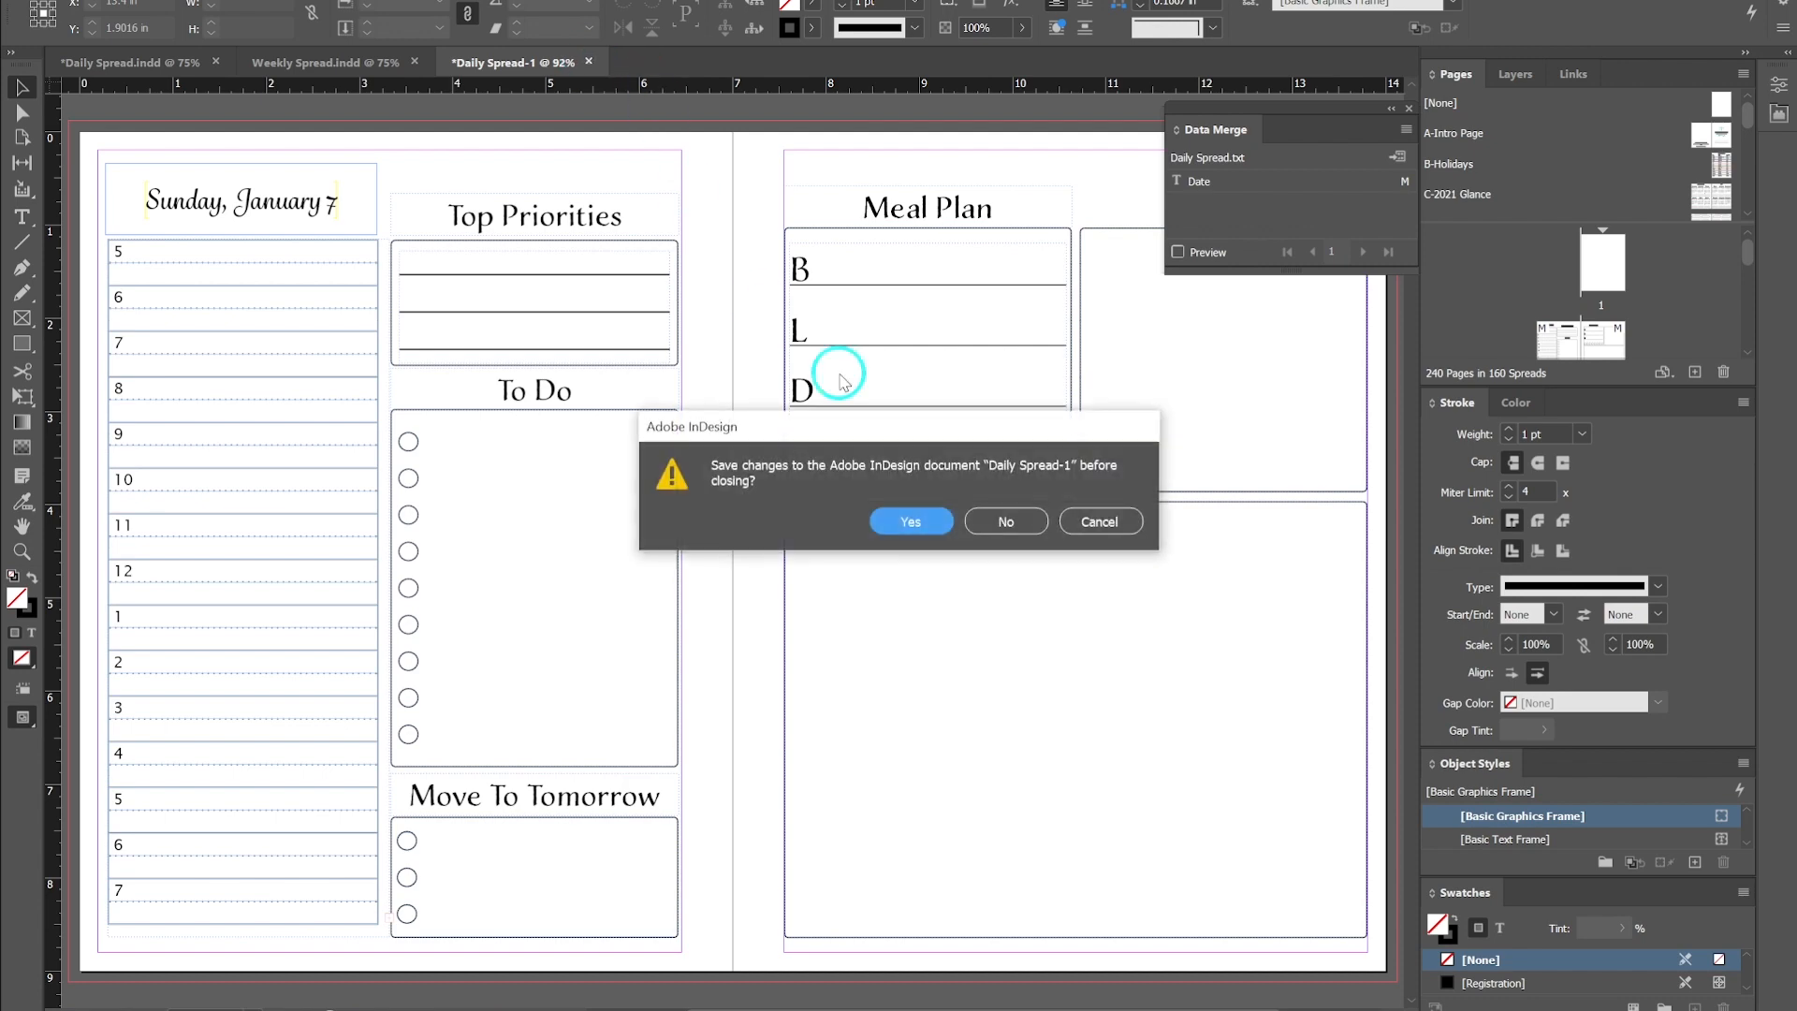
left_click(1011, 518)
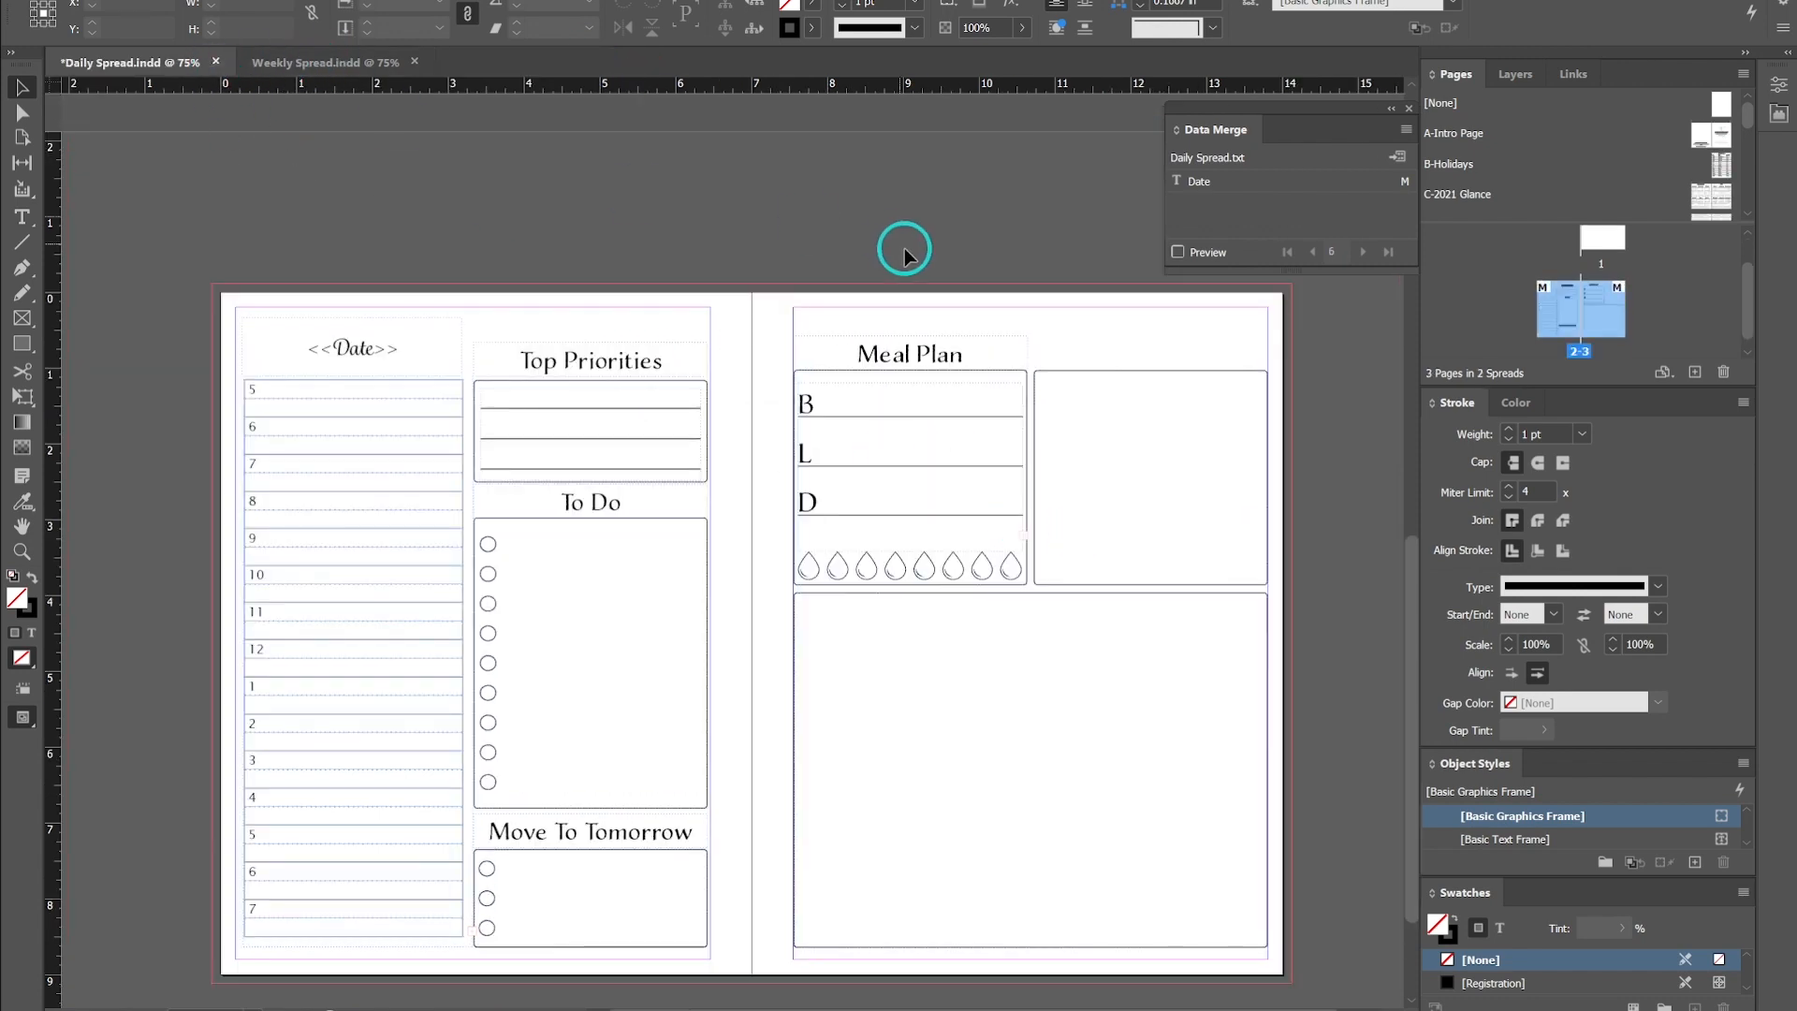
- Delete the first page of the Daily Spread document
scroll(1503, 311, "up", 2)
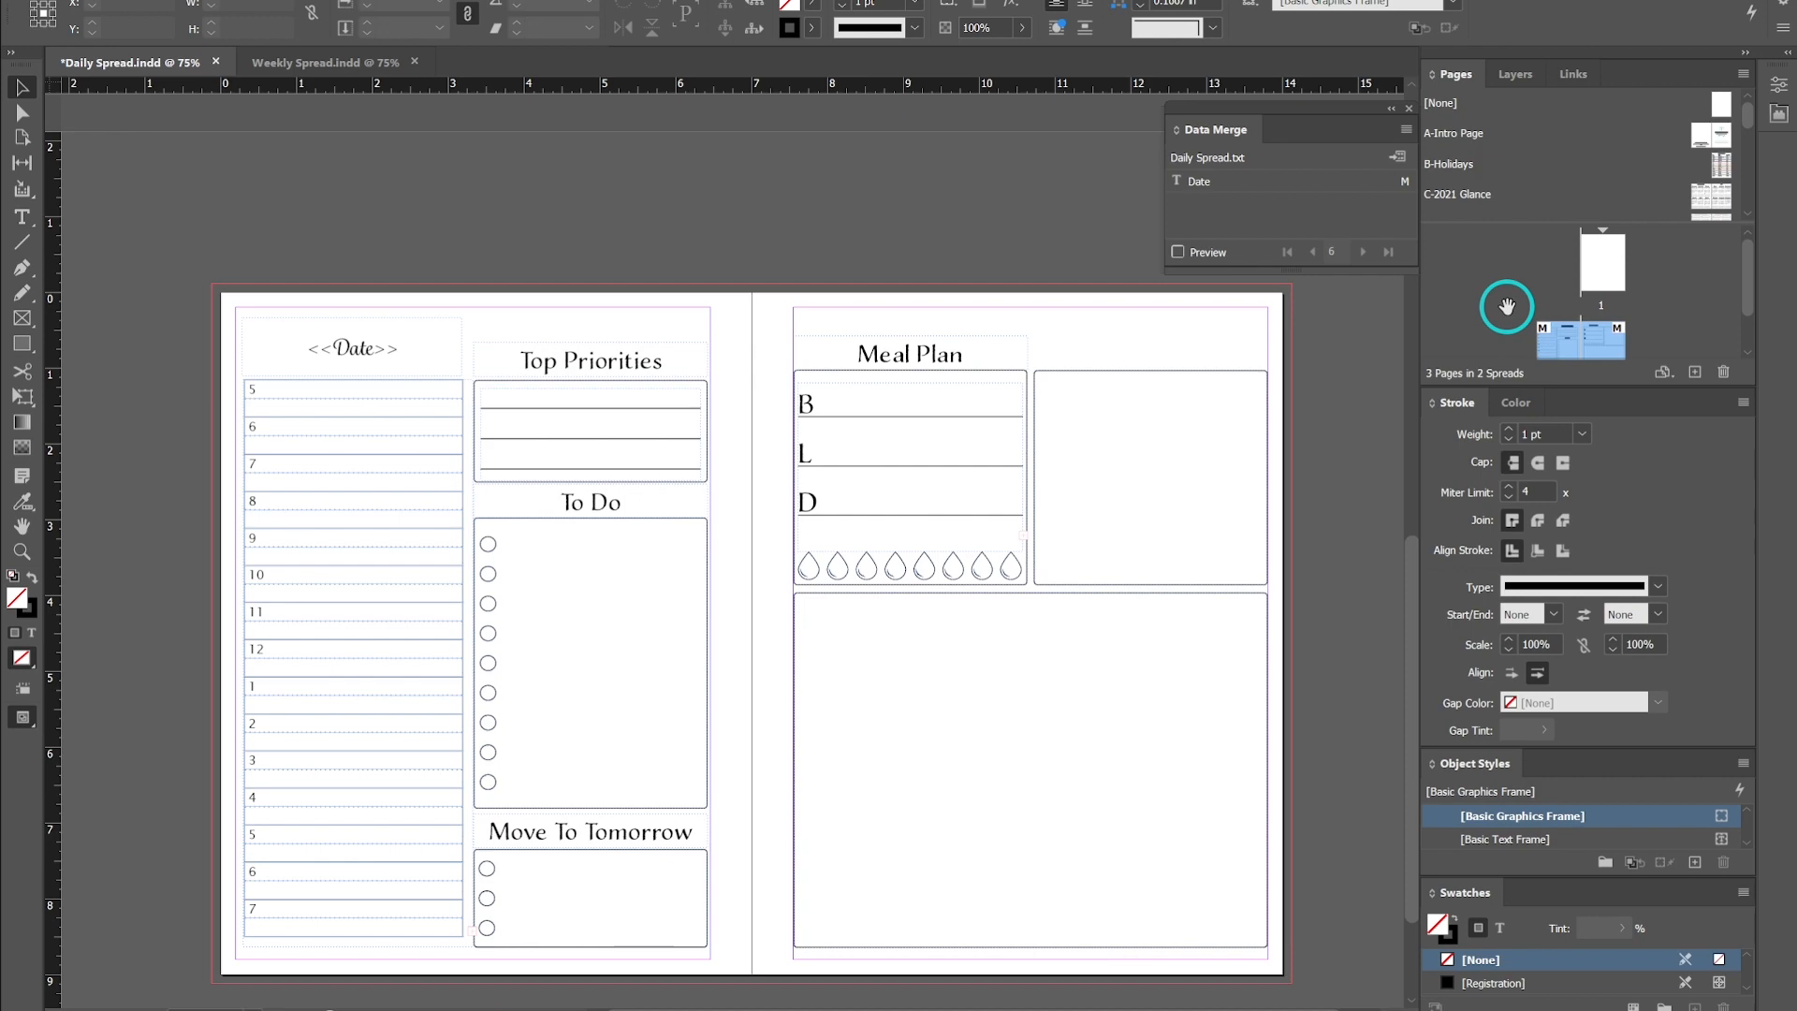
left_click(1601, 260)
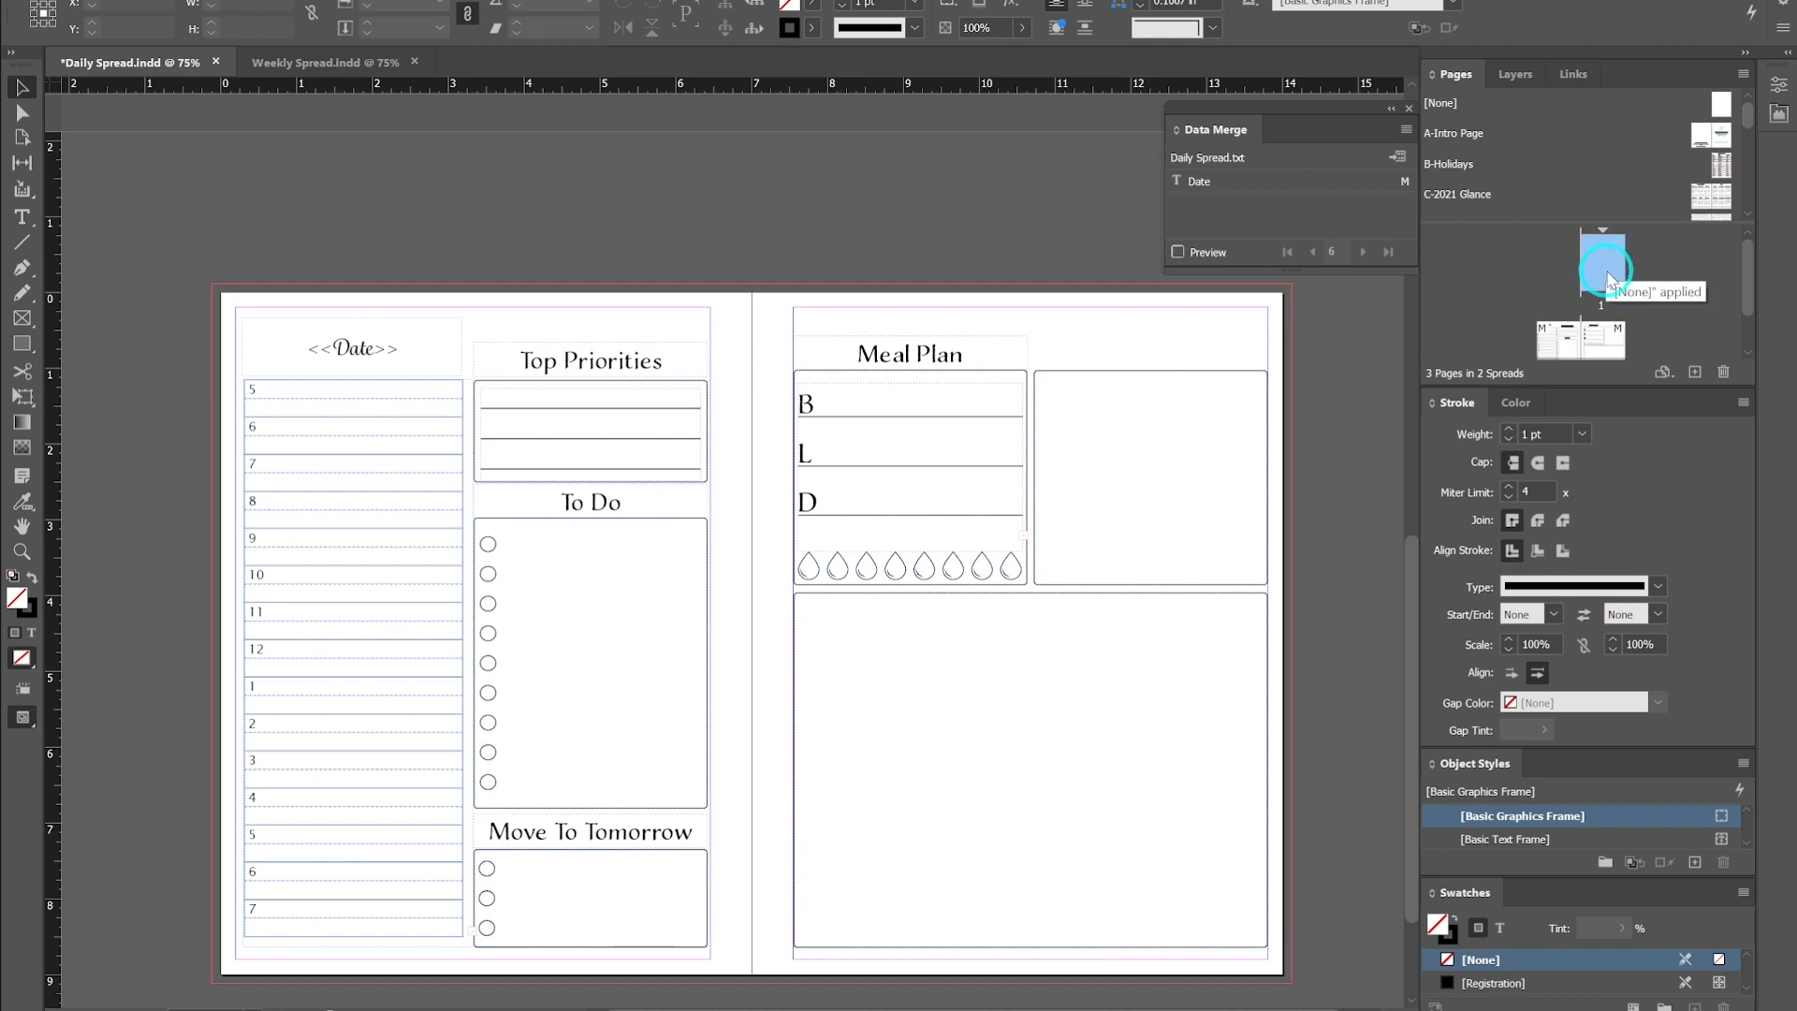
right_click(1610, 267)
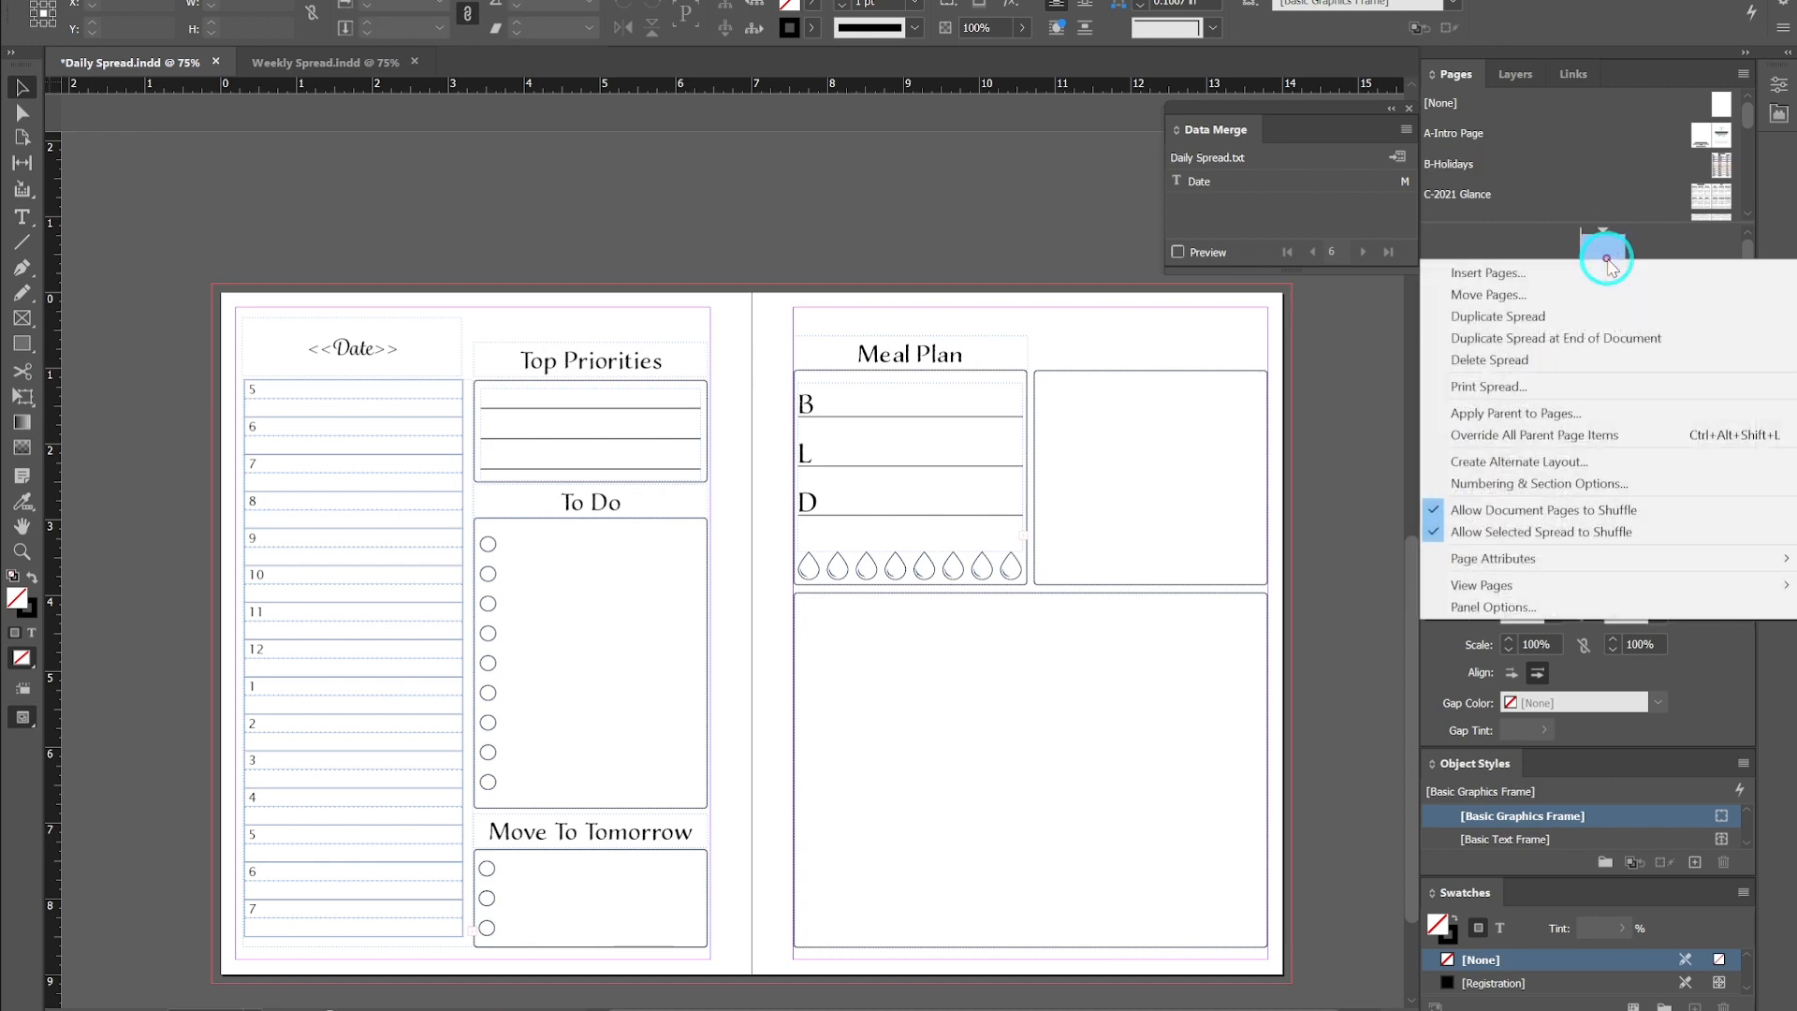
left_click(1608, 263)
left_click(1725, 373)
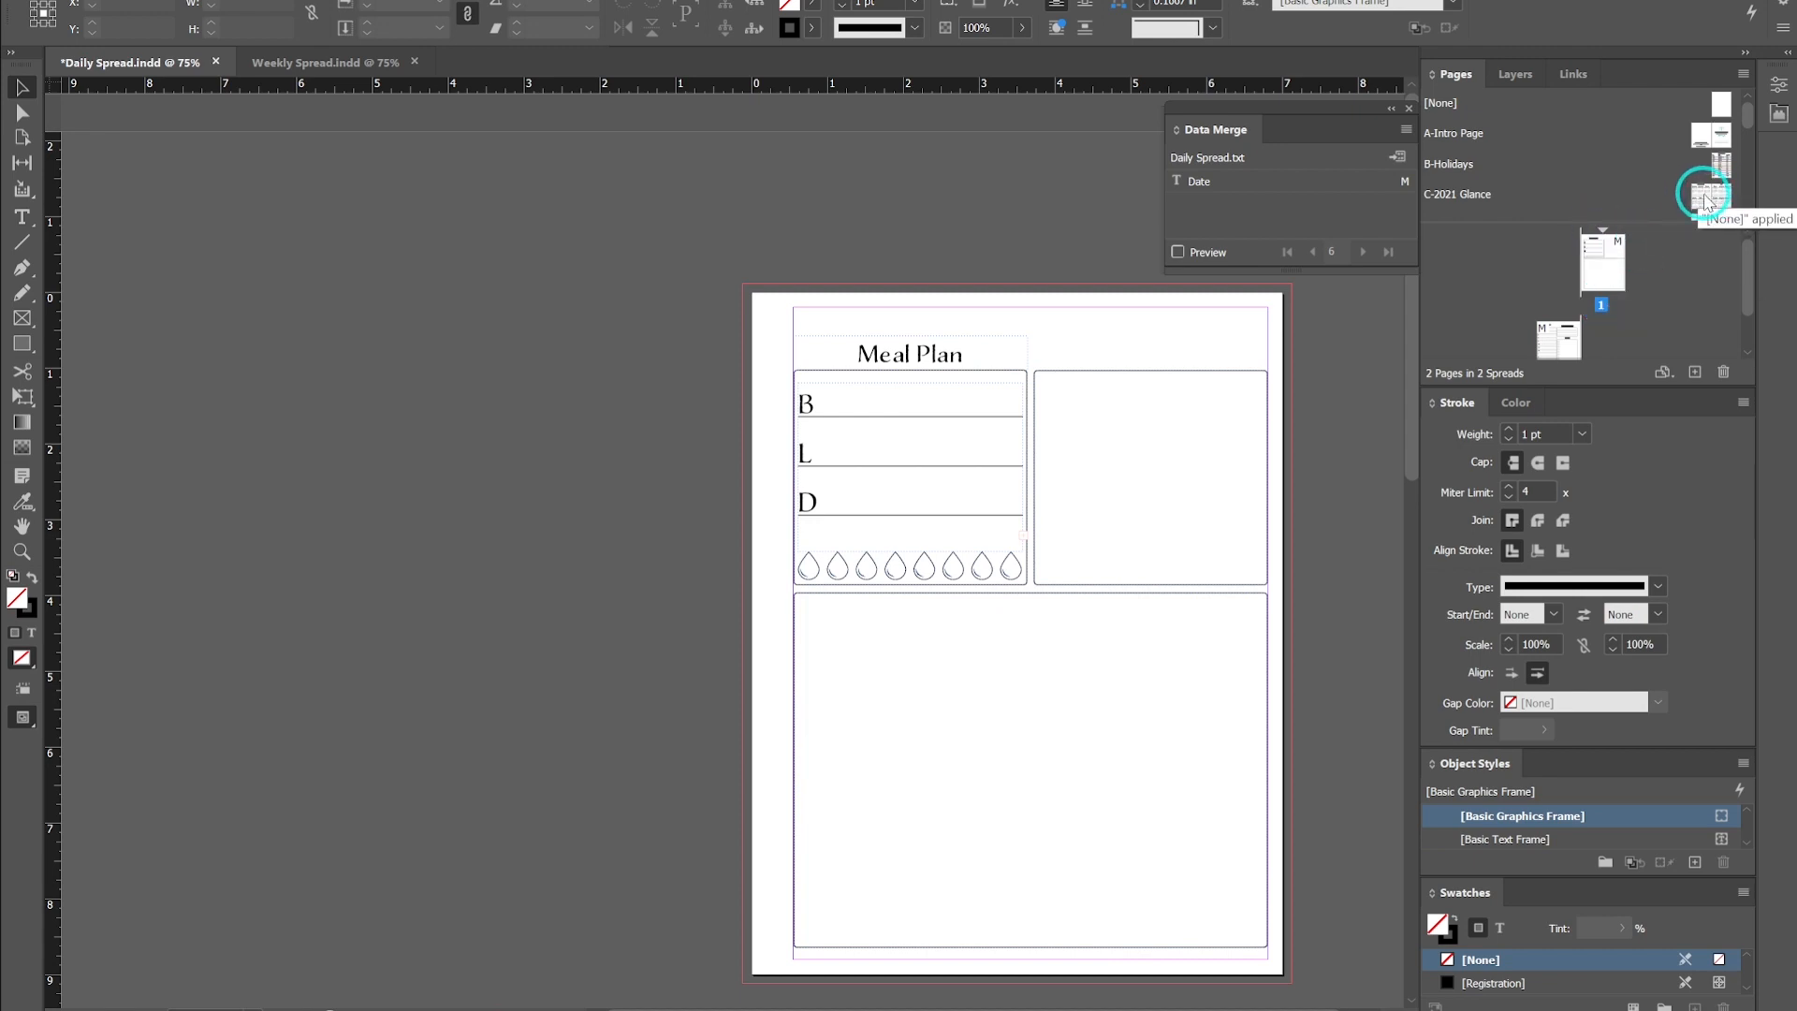
- Drag a parent onto the first page, then undo the last two changes
left_click_drag(1706, 202, 1596, 245)
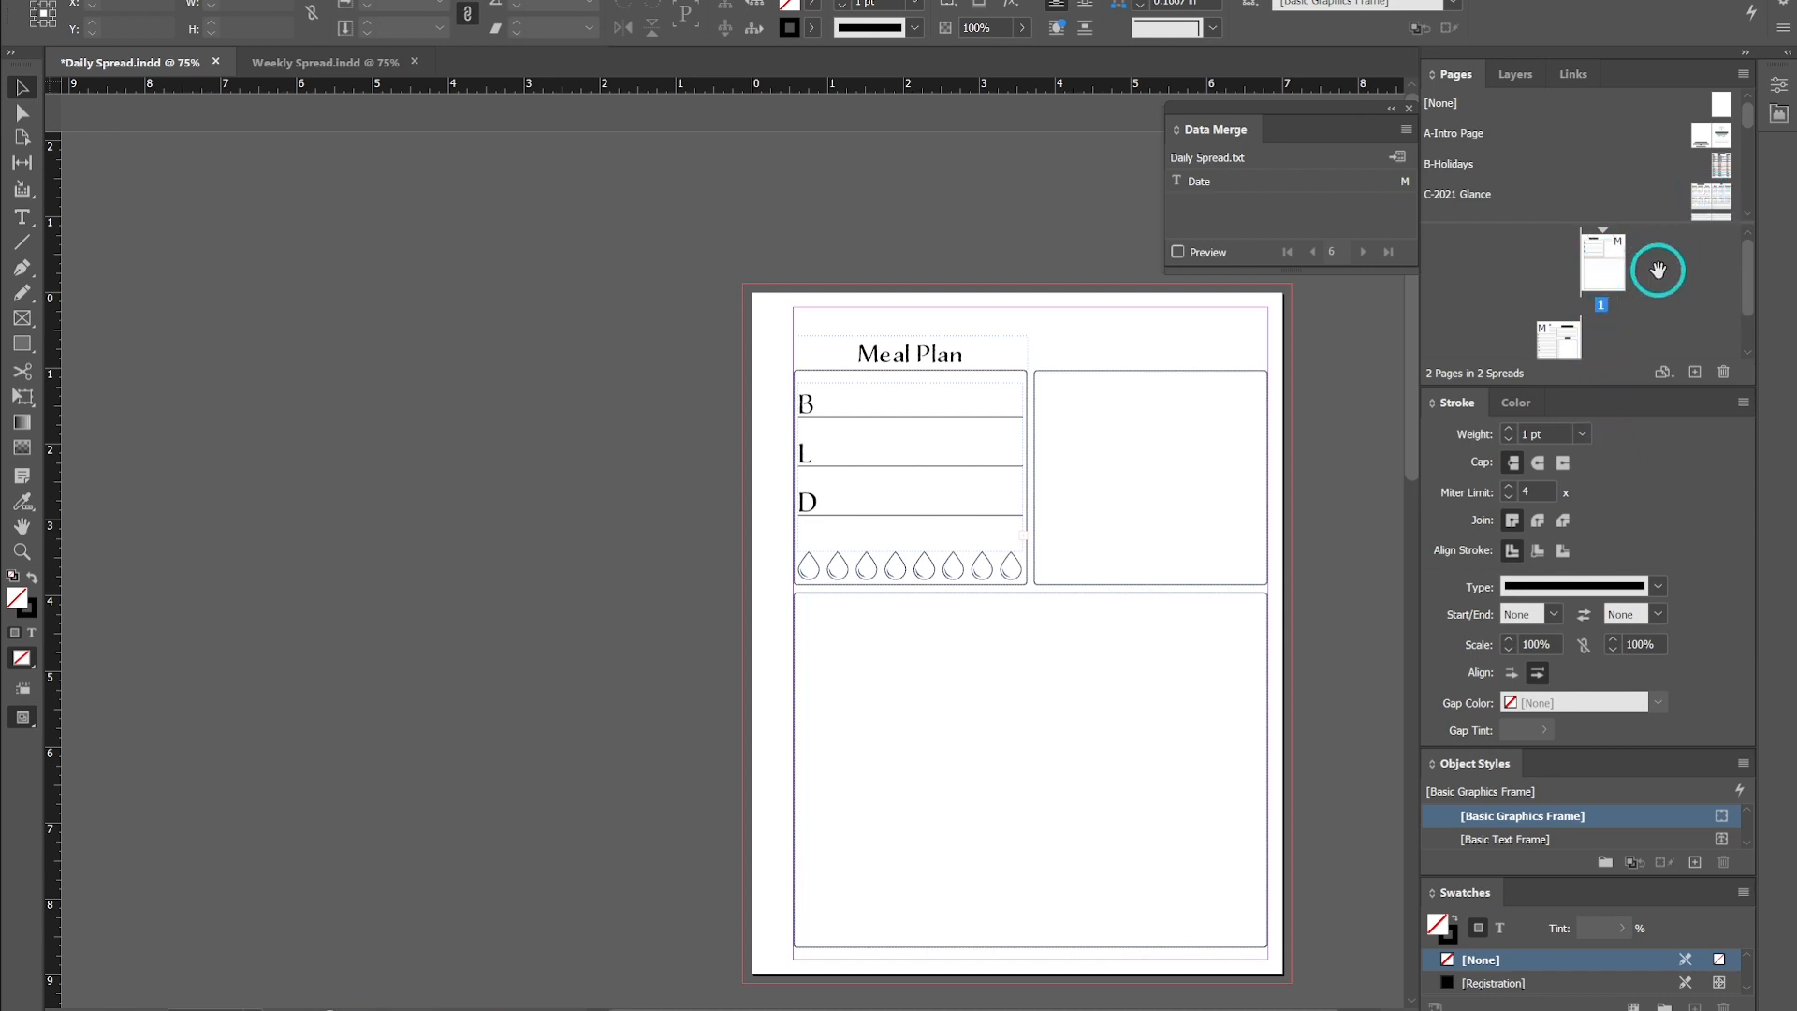
key("ctrl+z")
key("ctrl+z")
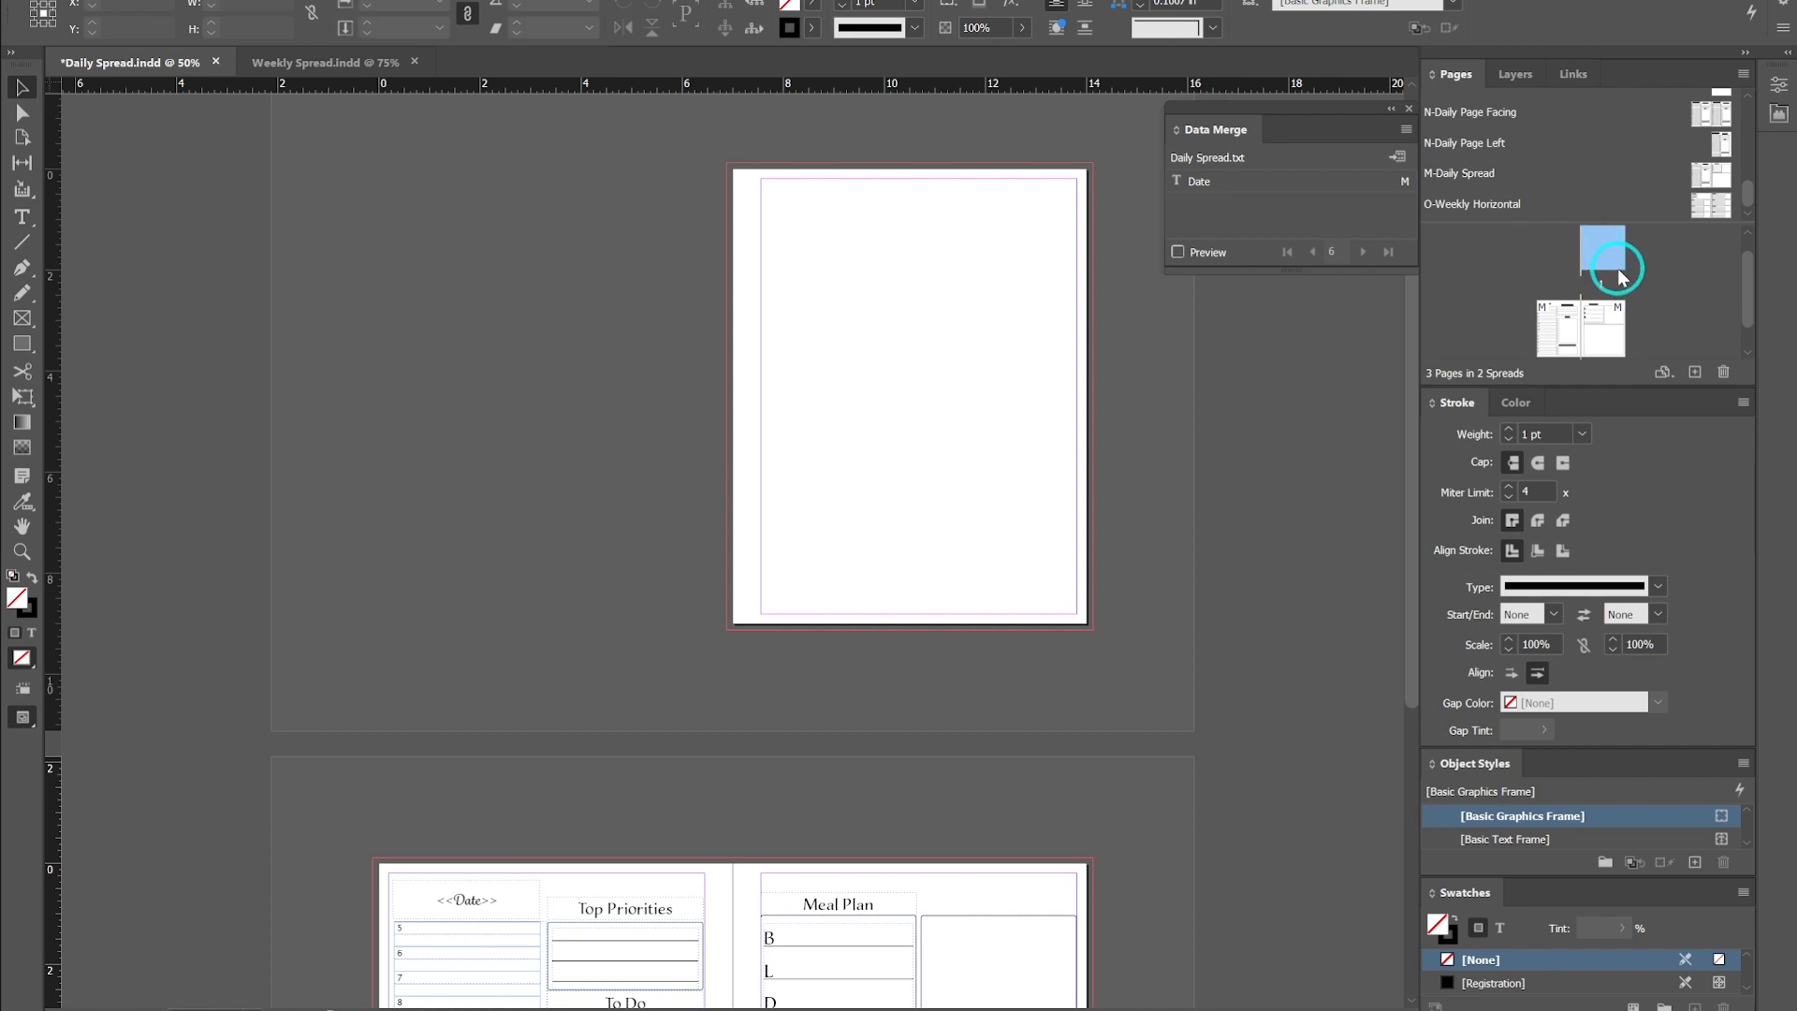
- Select both pages of the second spread and delete them, leaving only page 1
left_click(1592, 334)
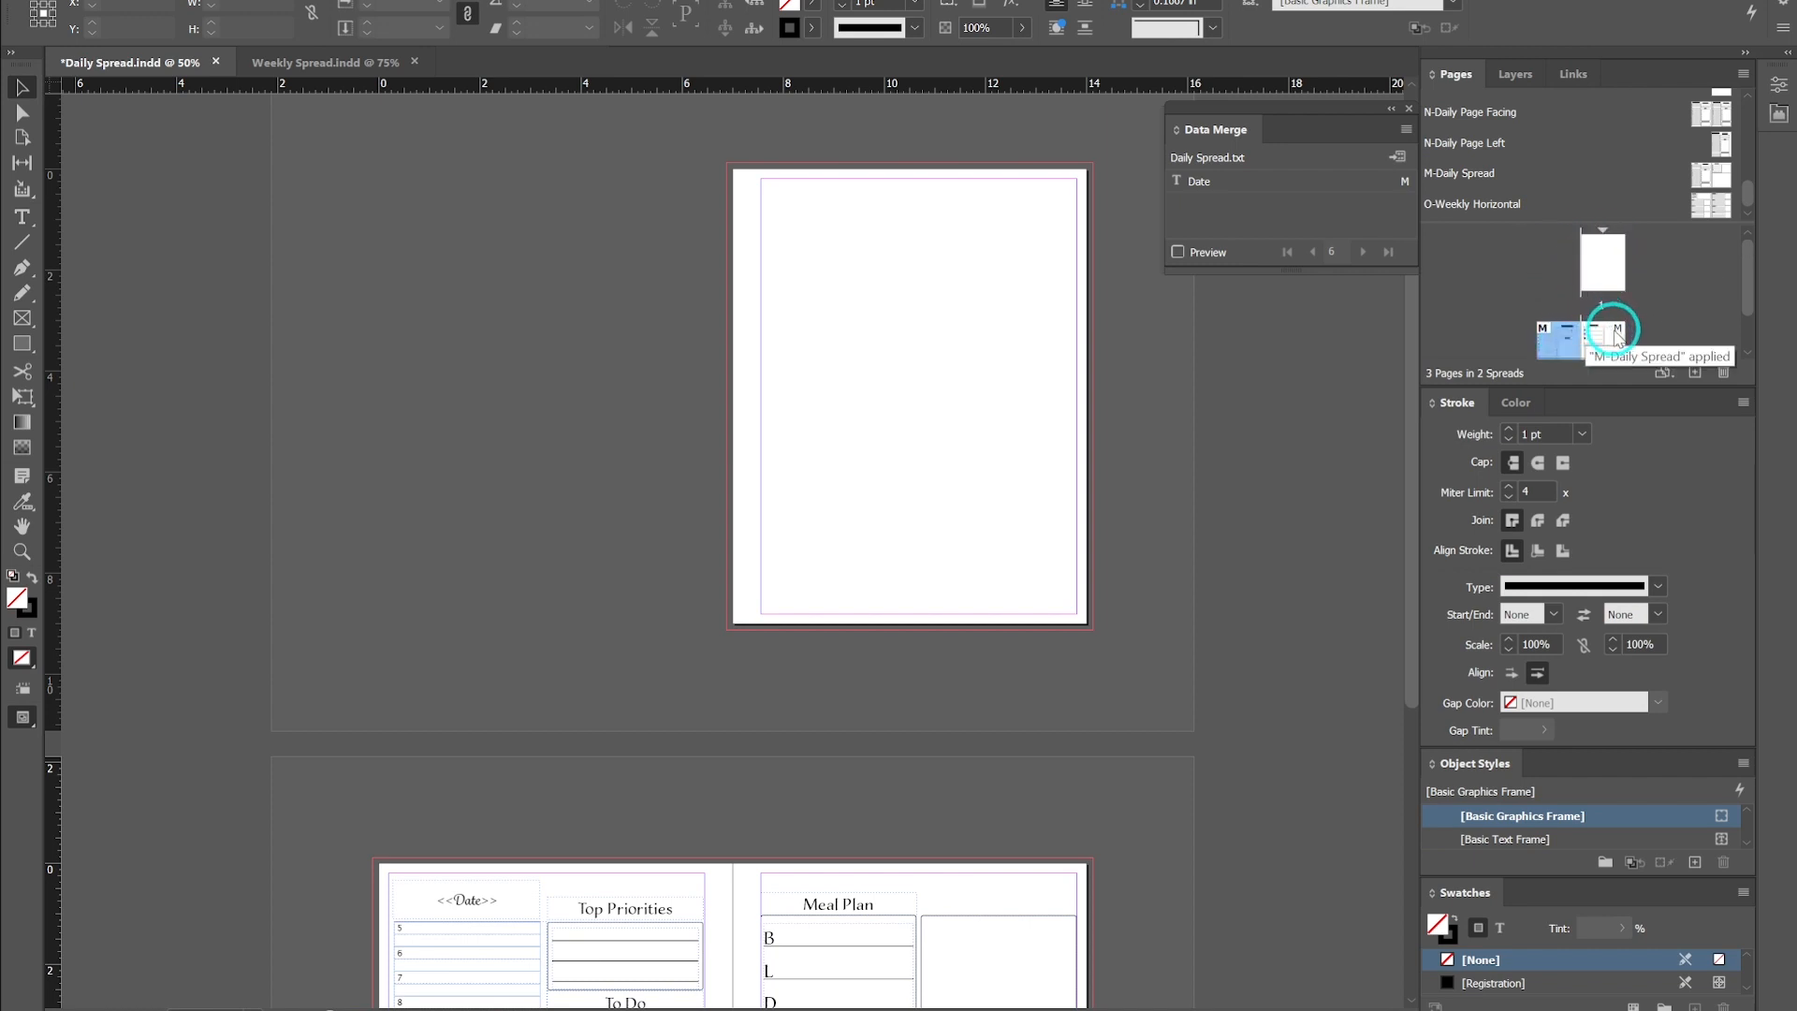
left_click(1604, 334, "shift")
left_click(1724, 374)
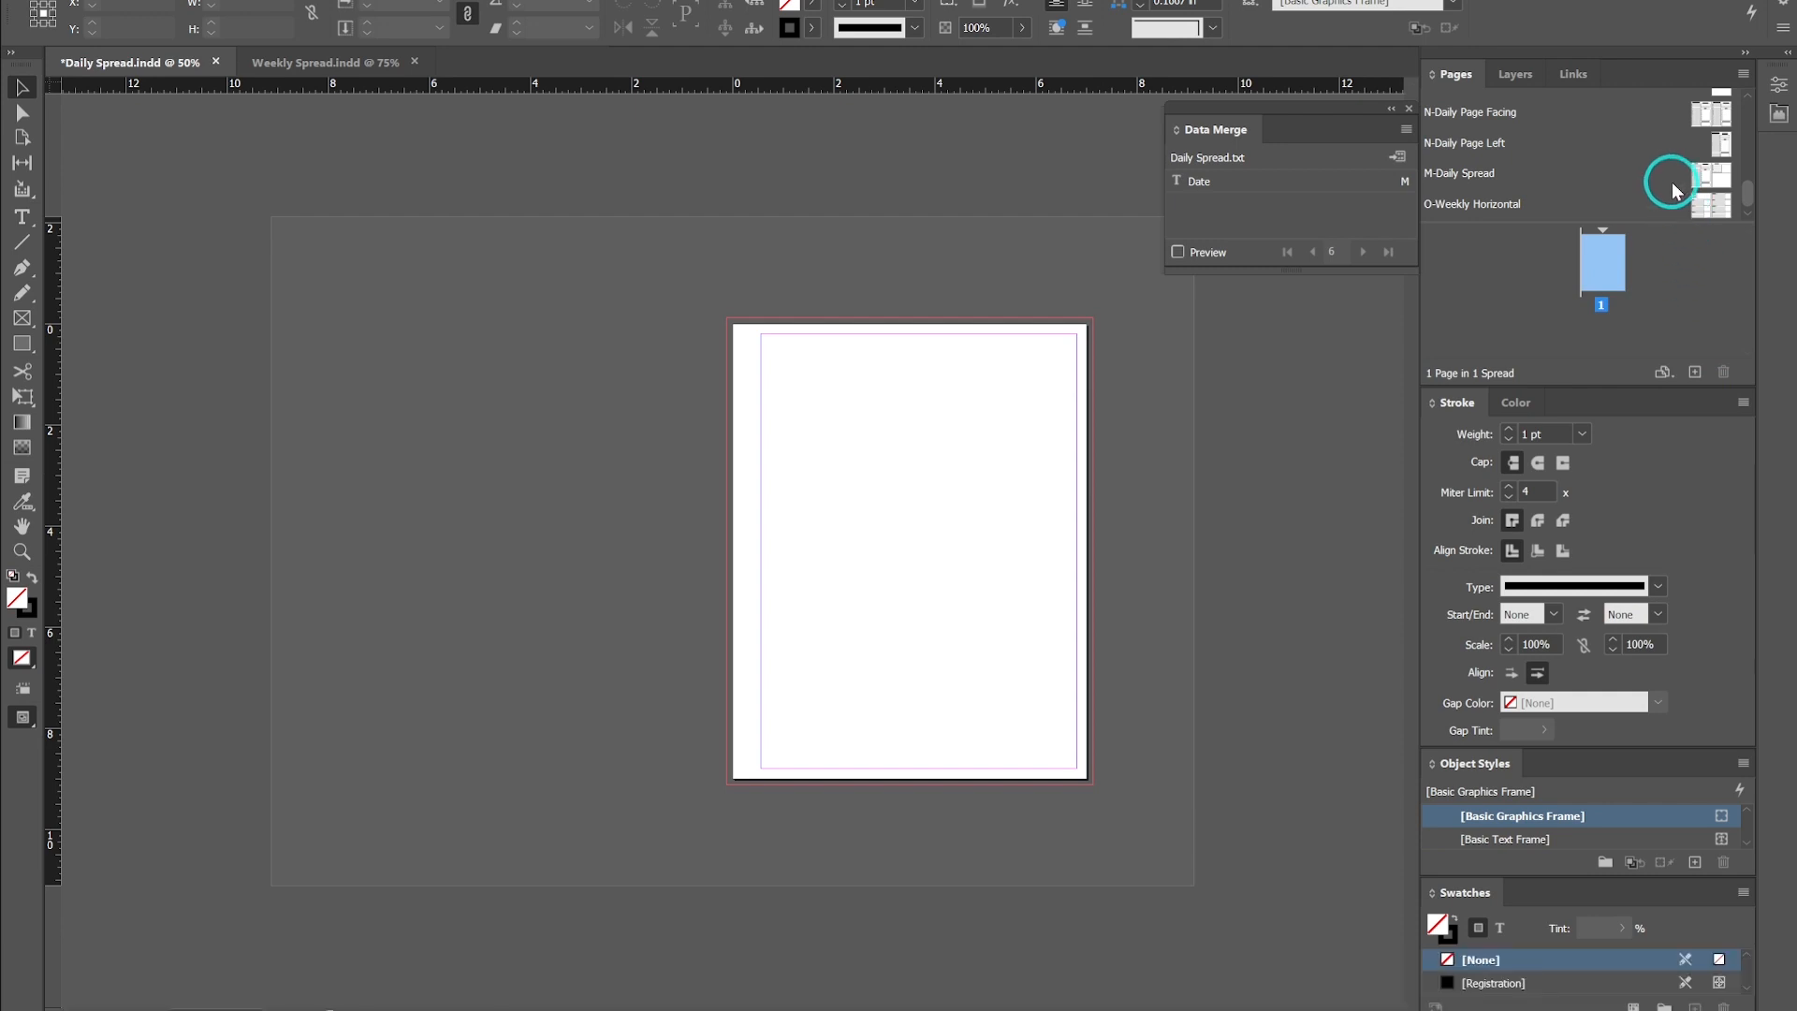
- Open the M-Daily Spread parent to view it, then return to page 1
double_click(1704, 178)
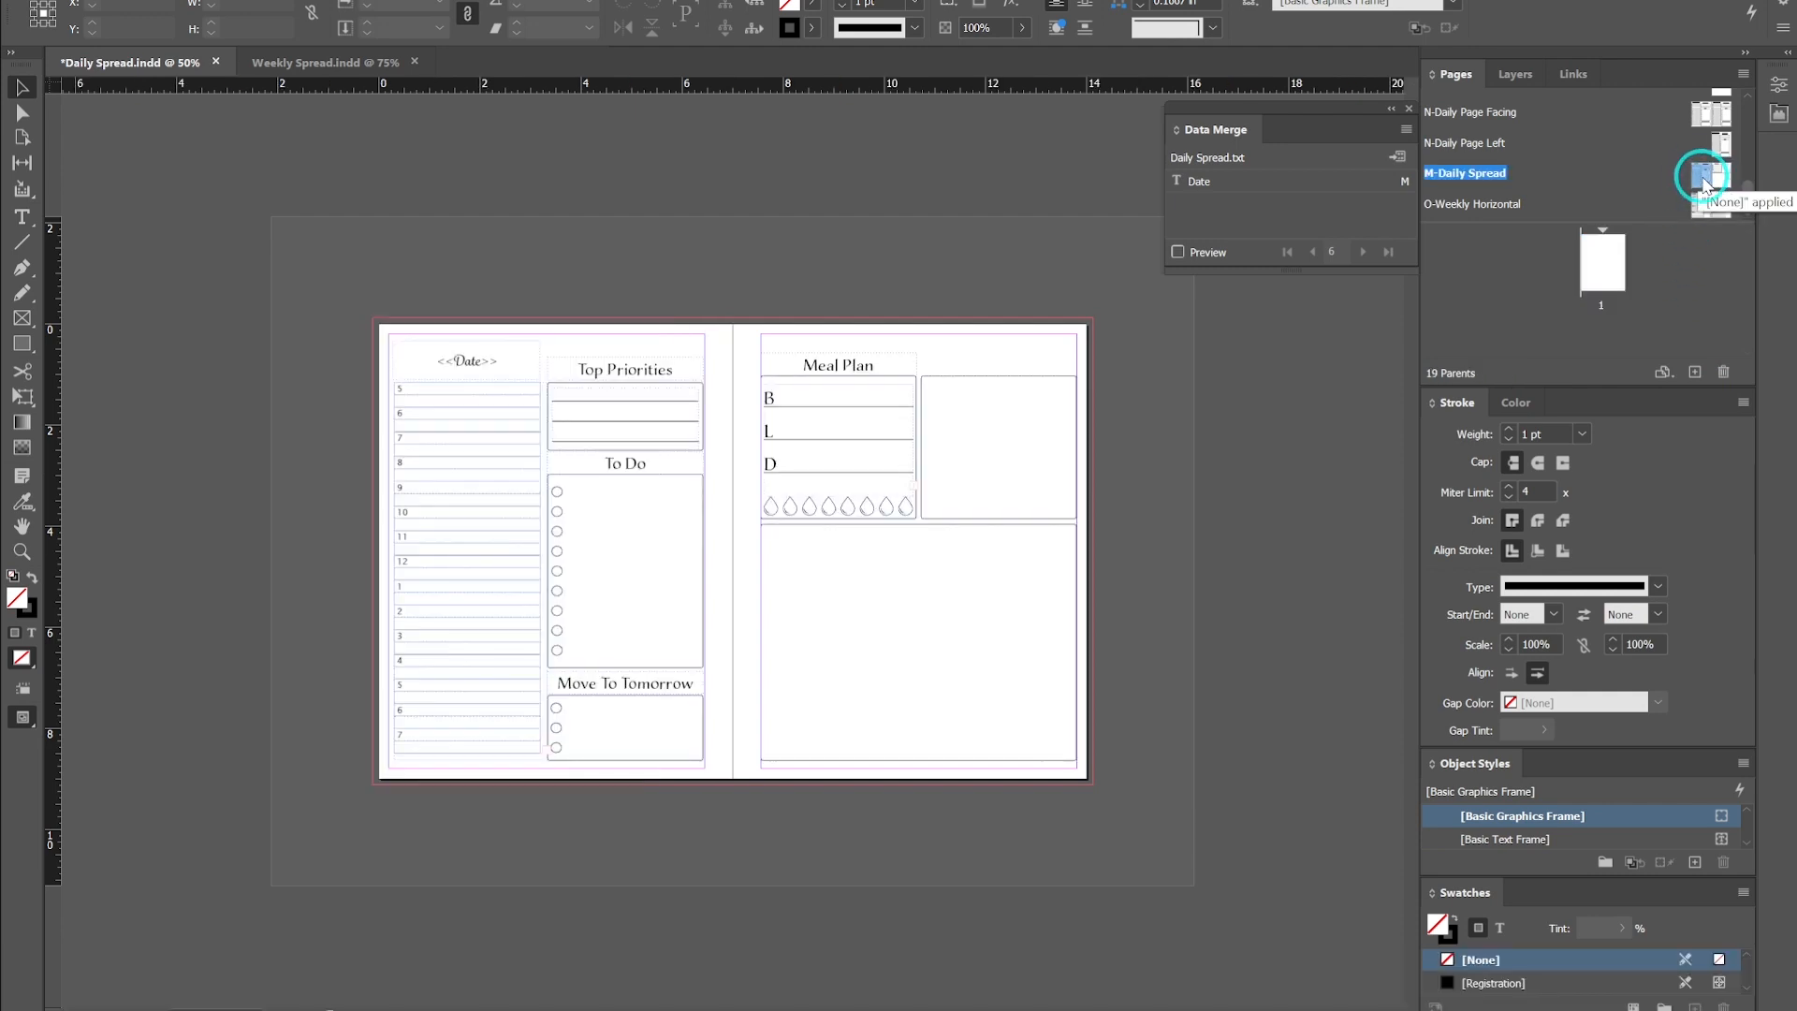
left_click(1722, 181, "shift")
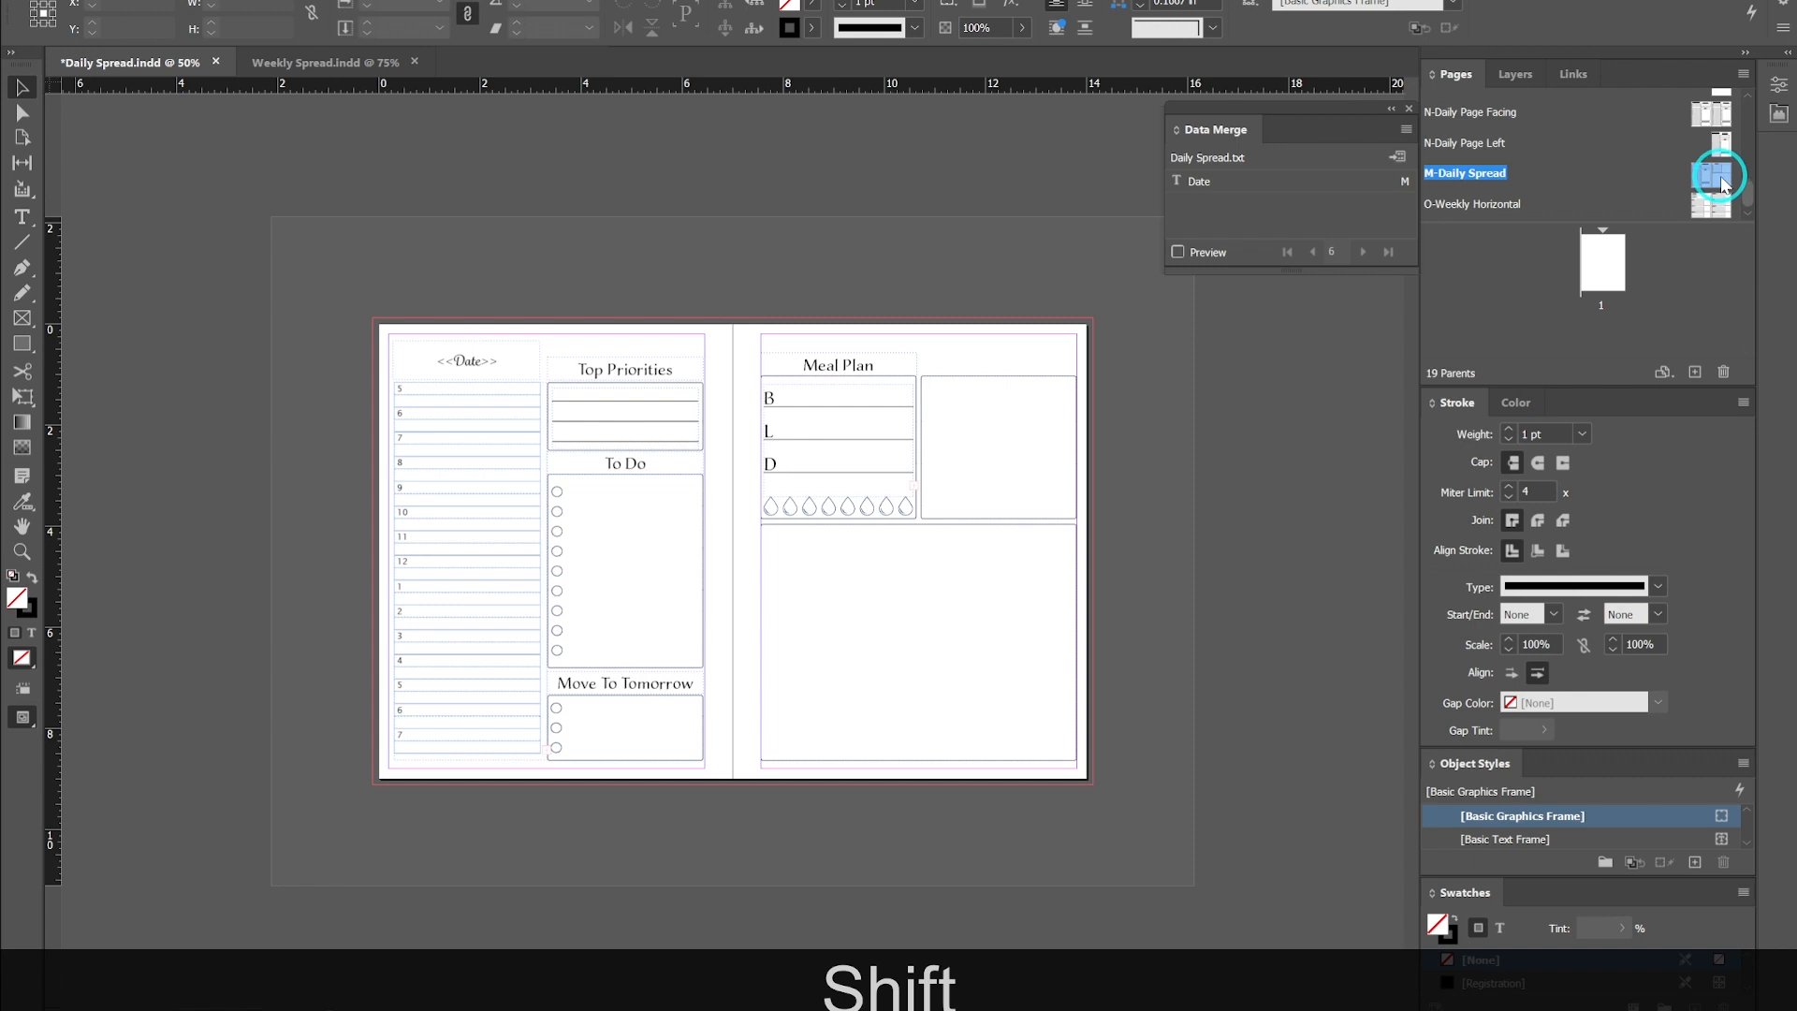
right_click(1725, 185)
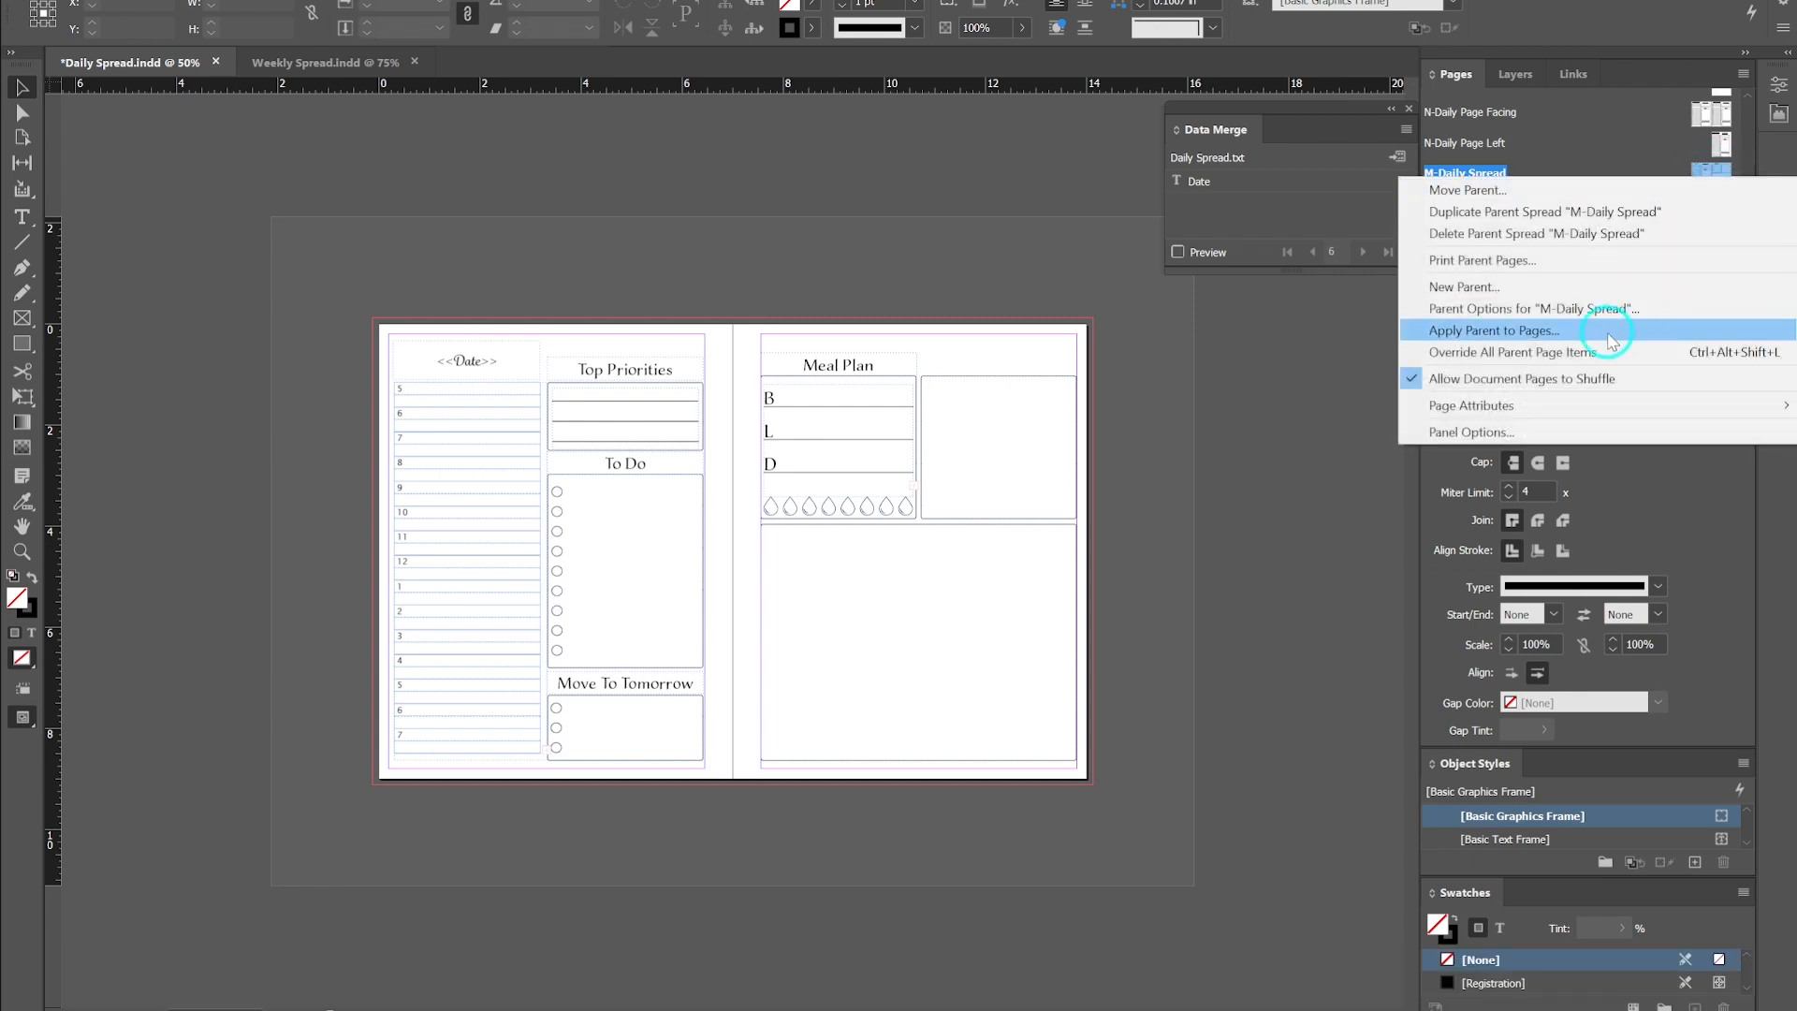
left_click(1430, 382)
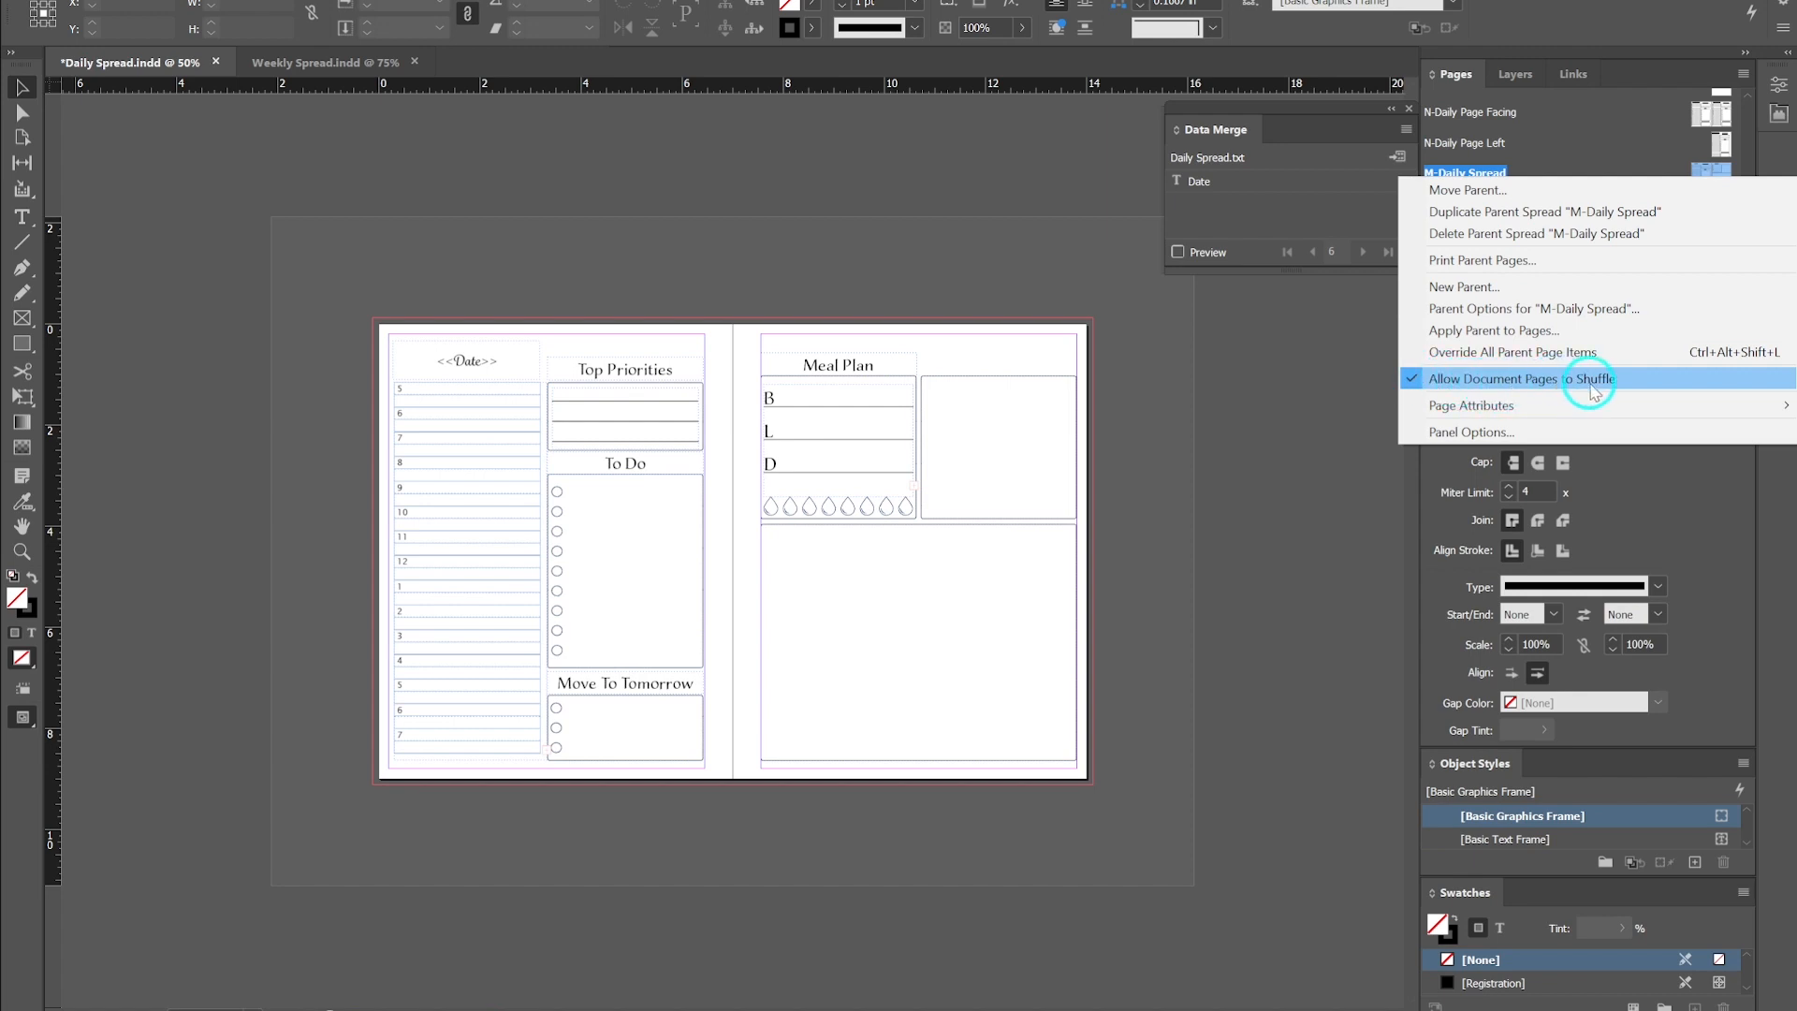
left_click(1412, 380)
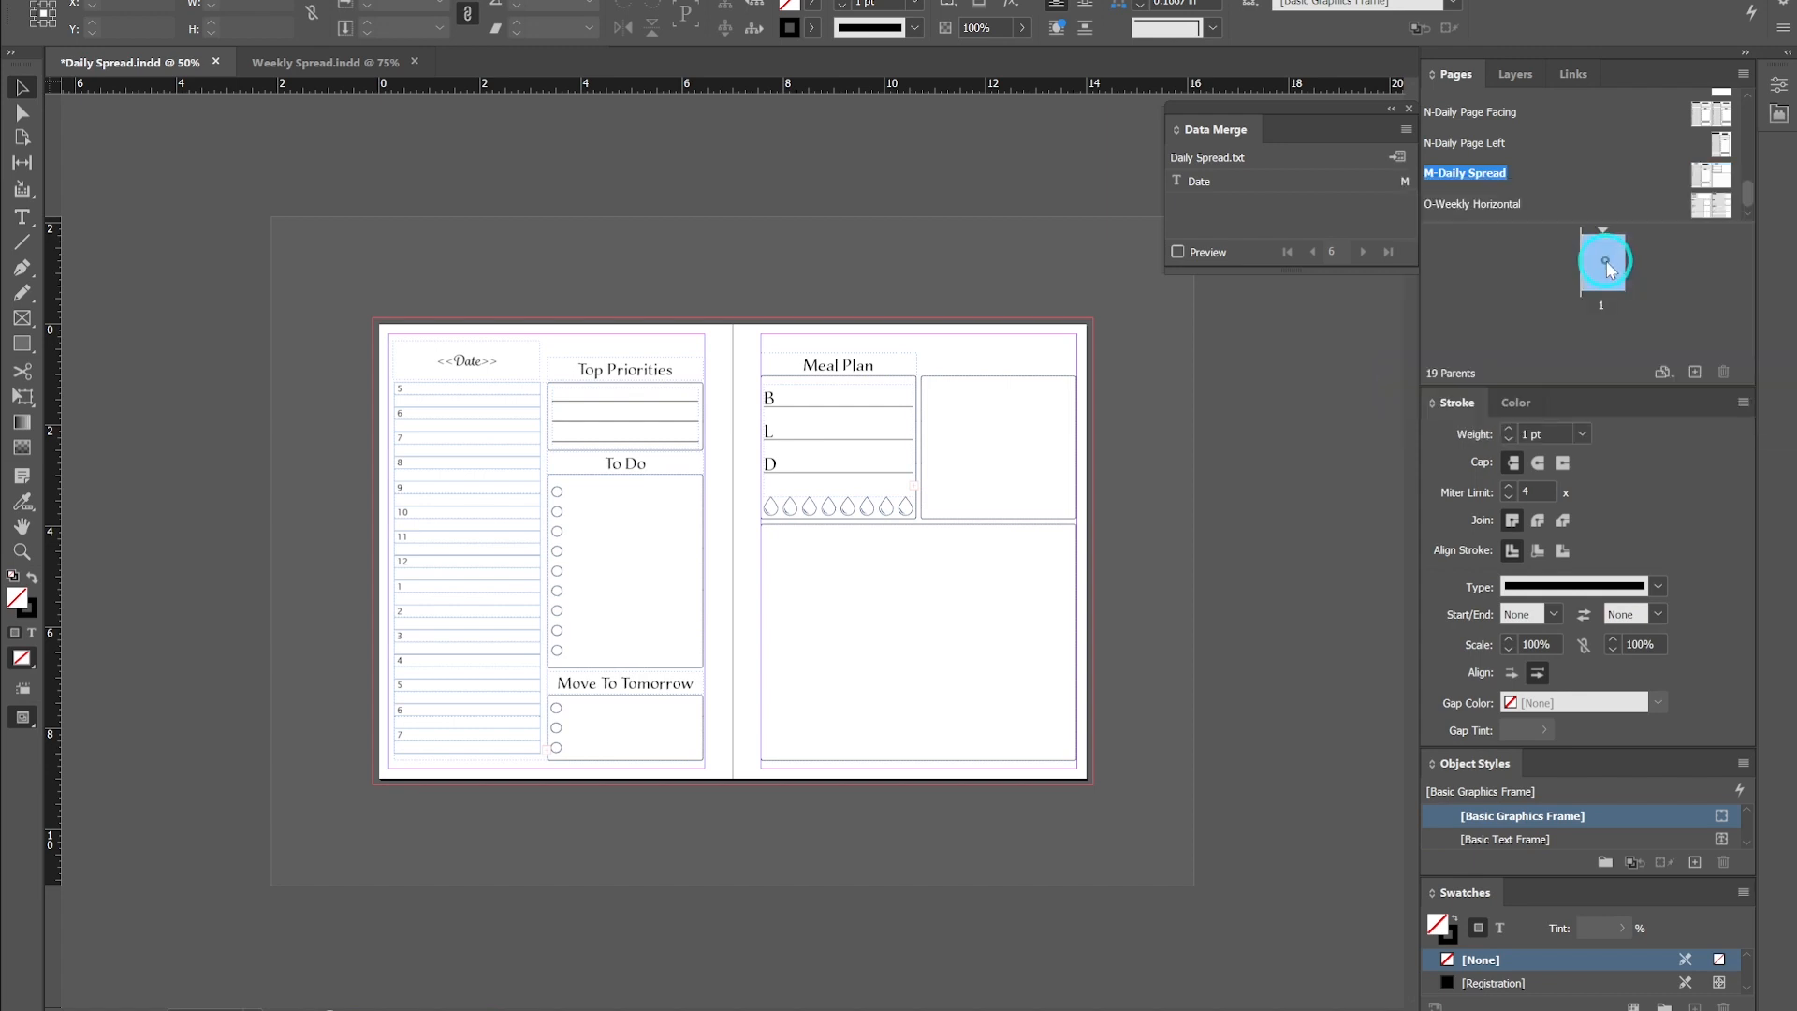
double_click(1612, 269)
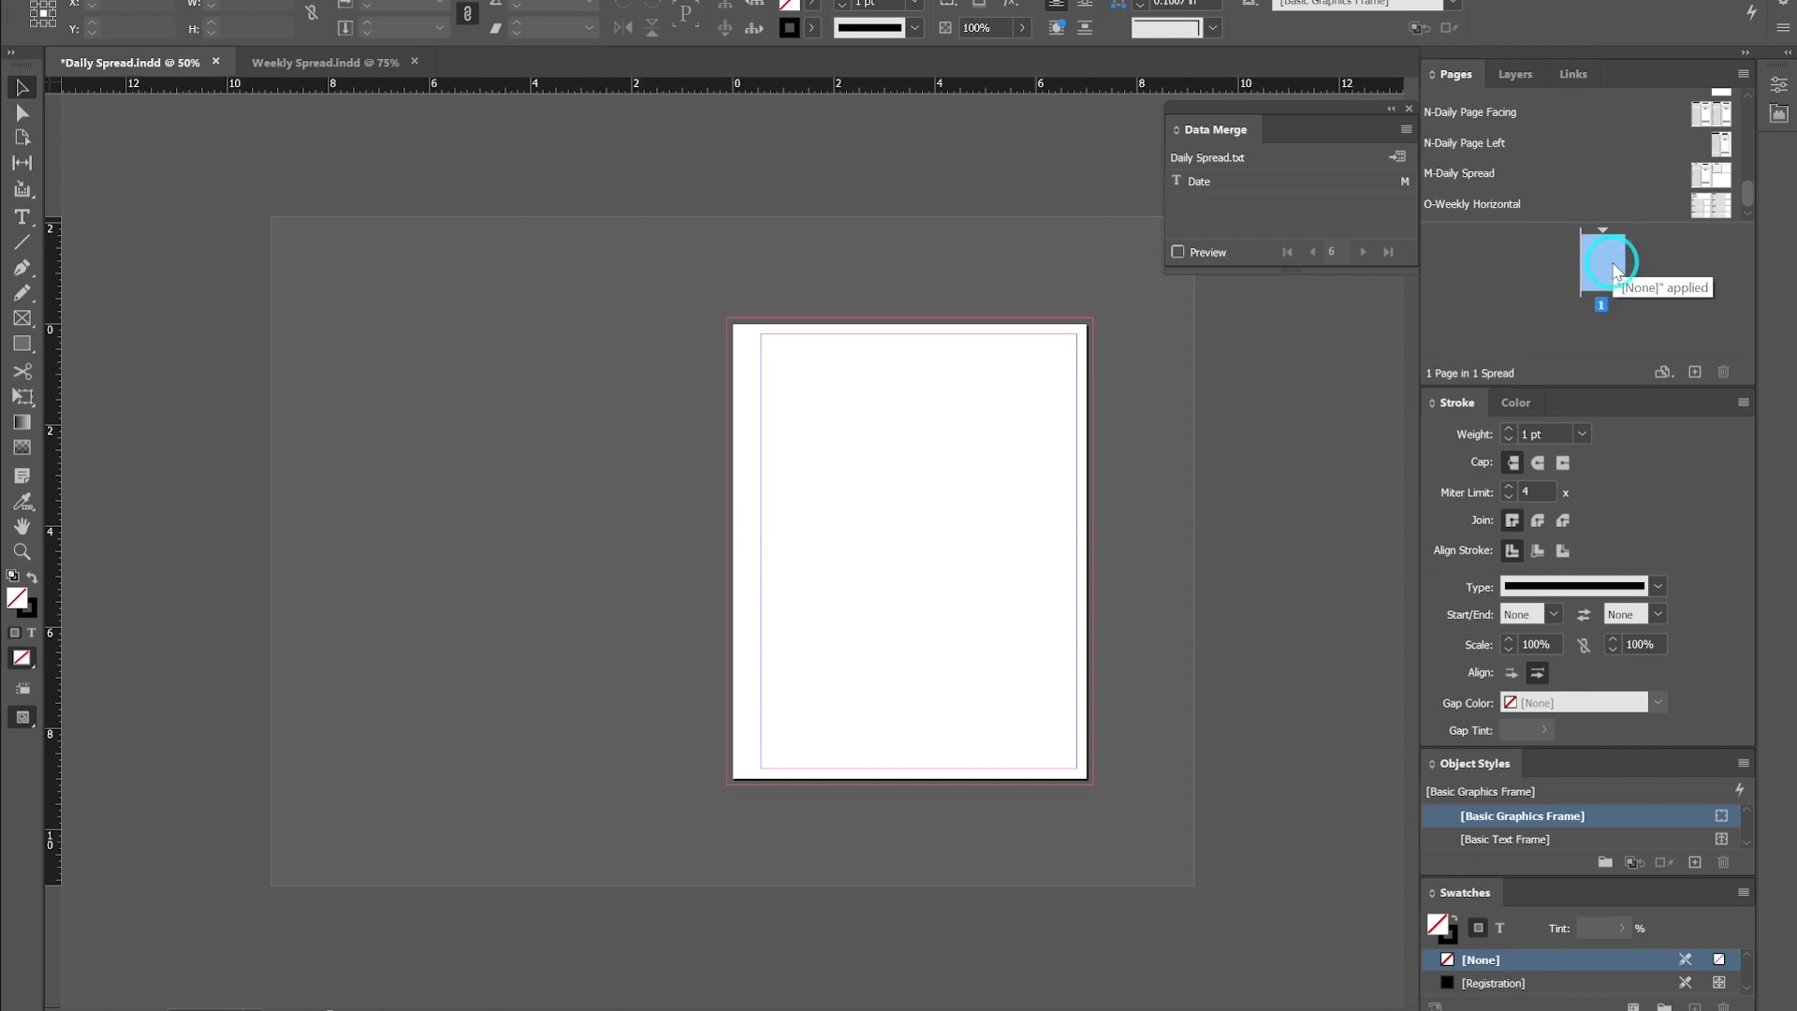
- Insert 2 pages after page 1 using the M-Daily Spread parent
right_click(1613, 274)
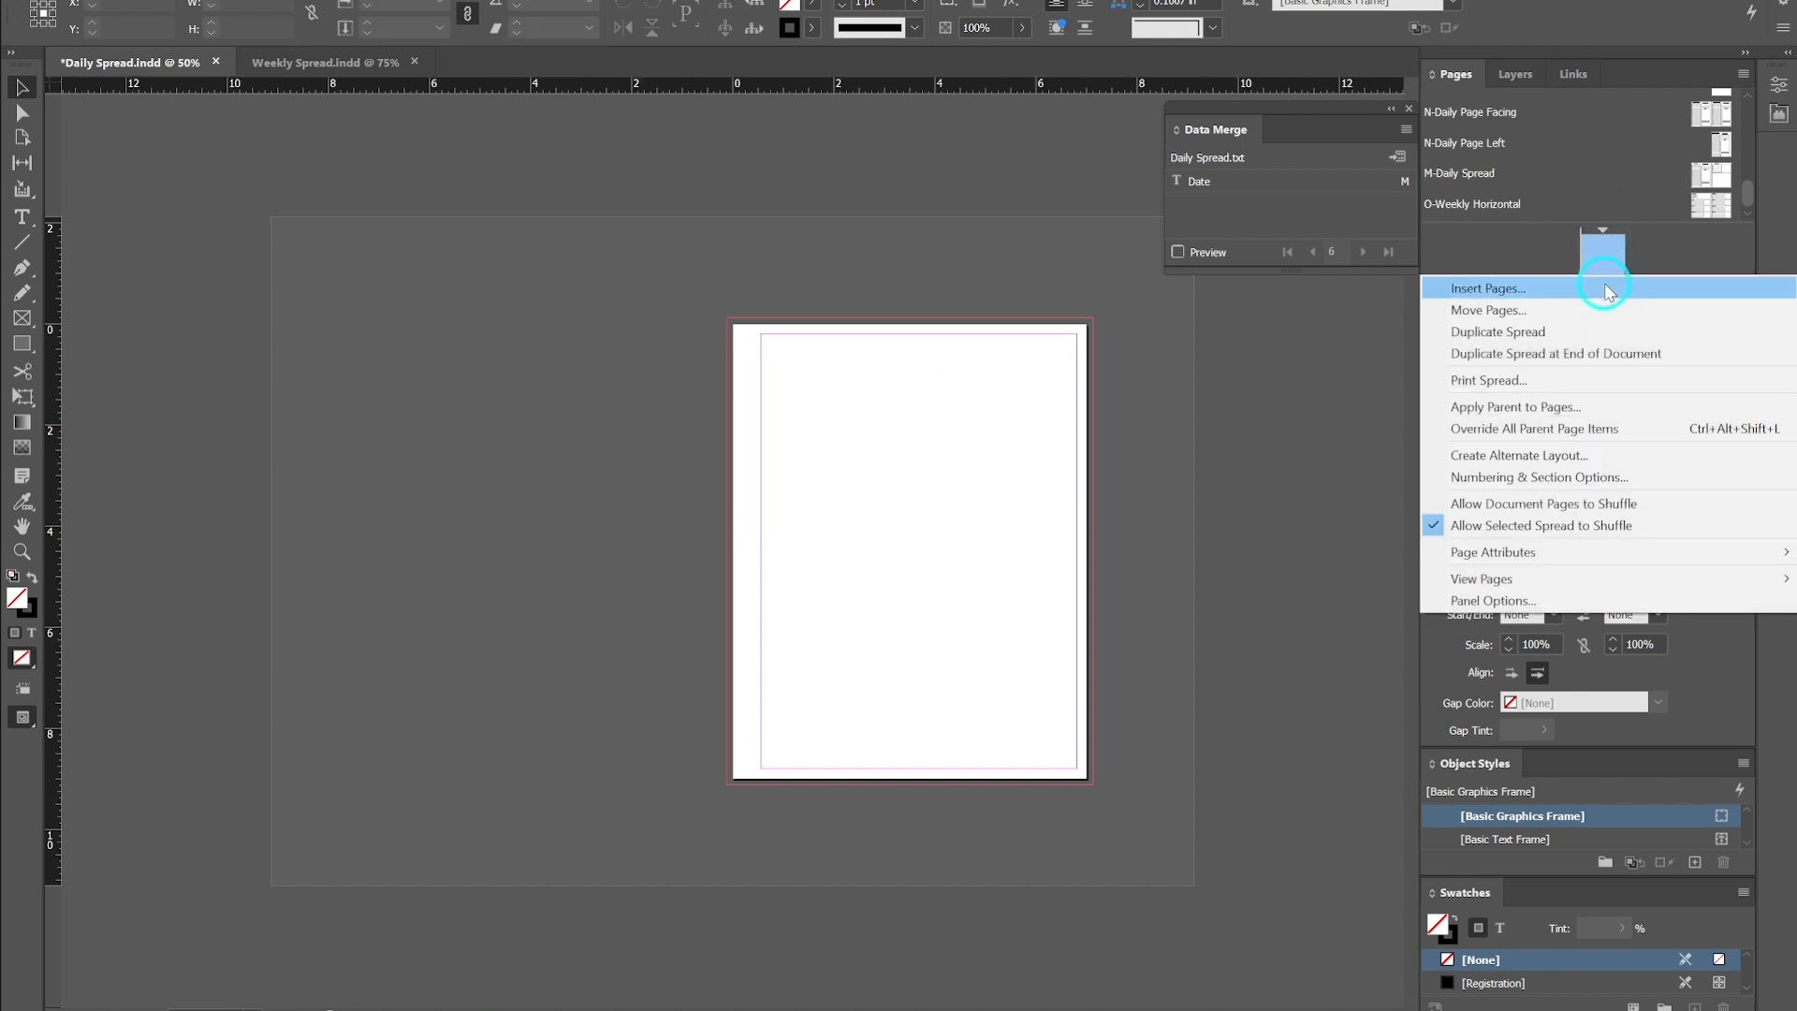
left_click(1607, 289)
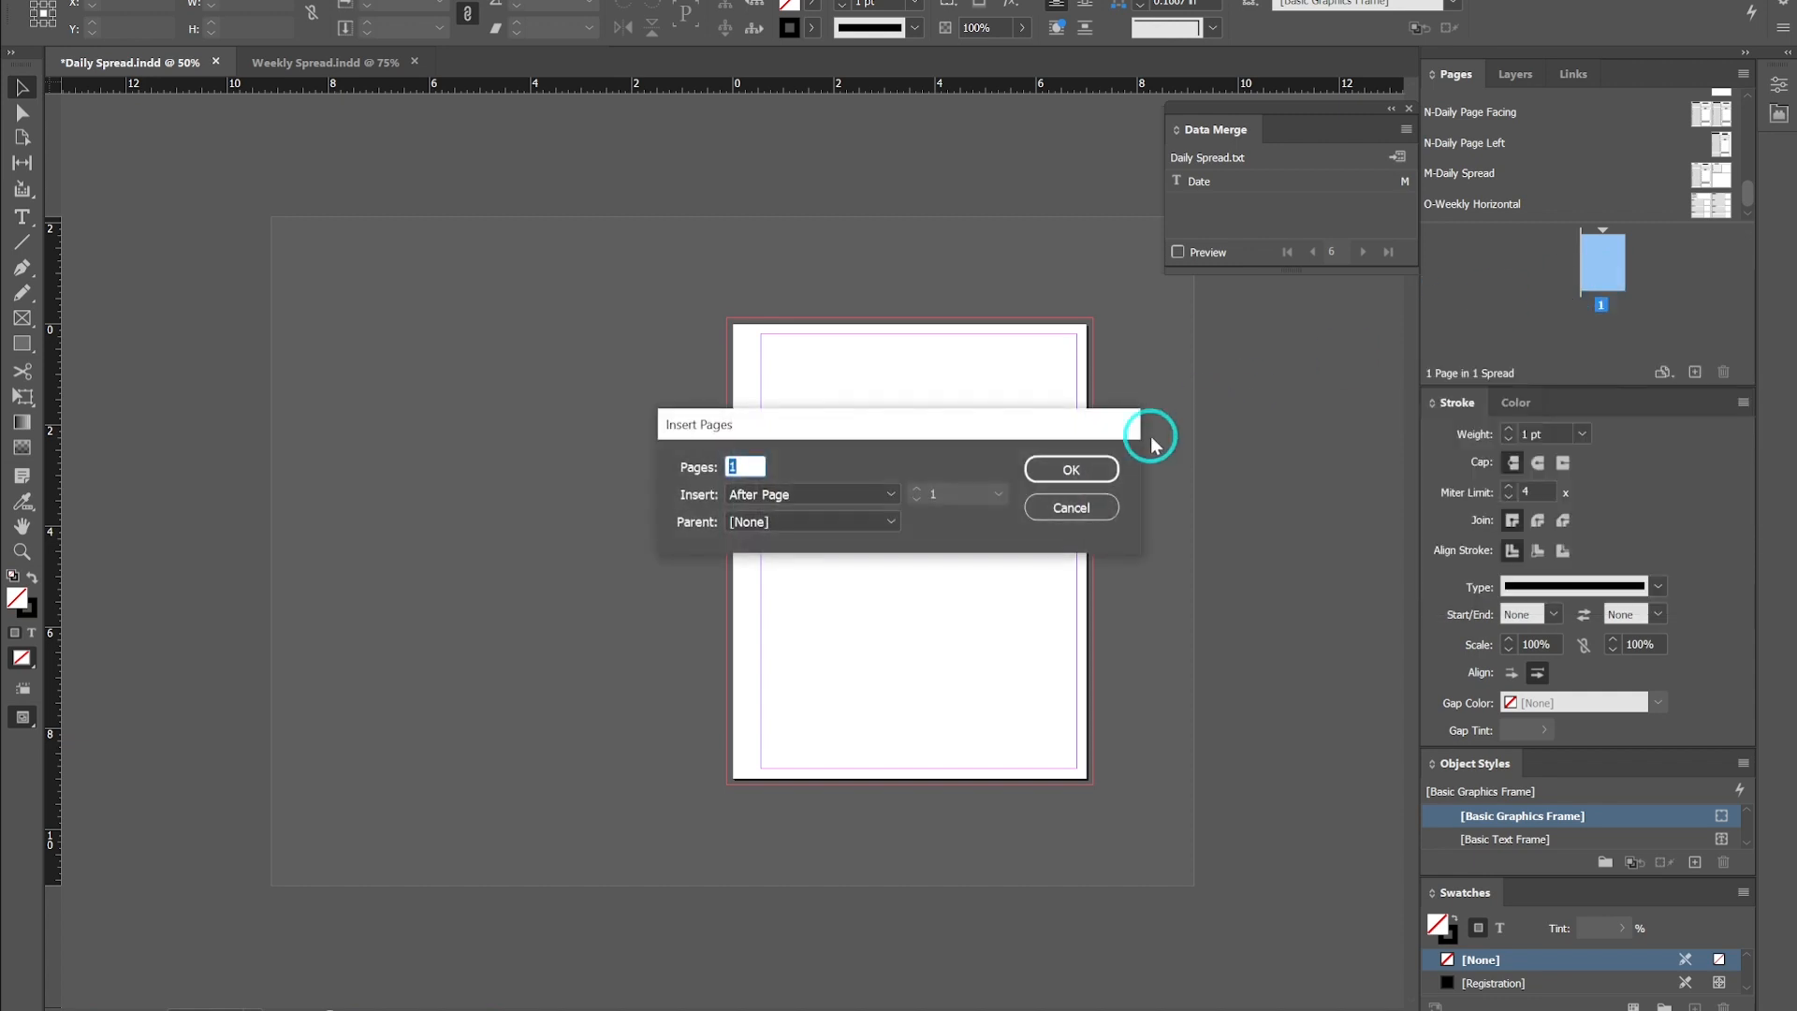
type("2")
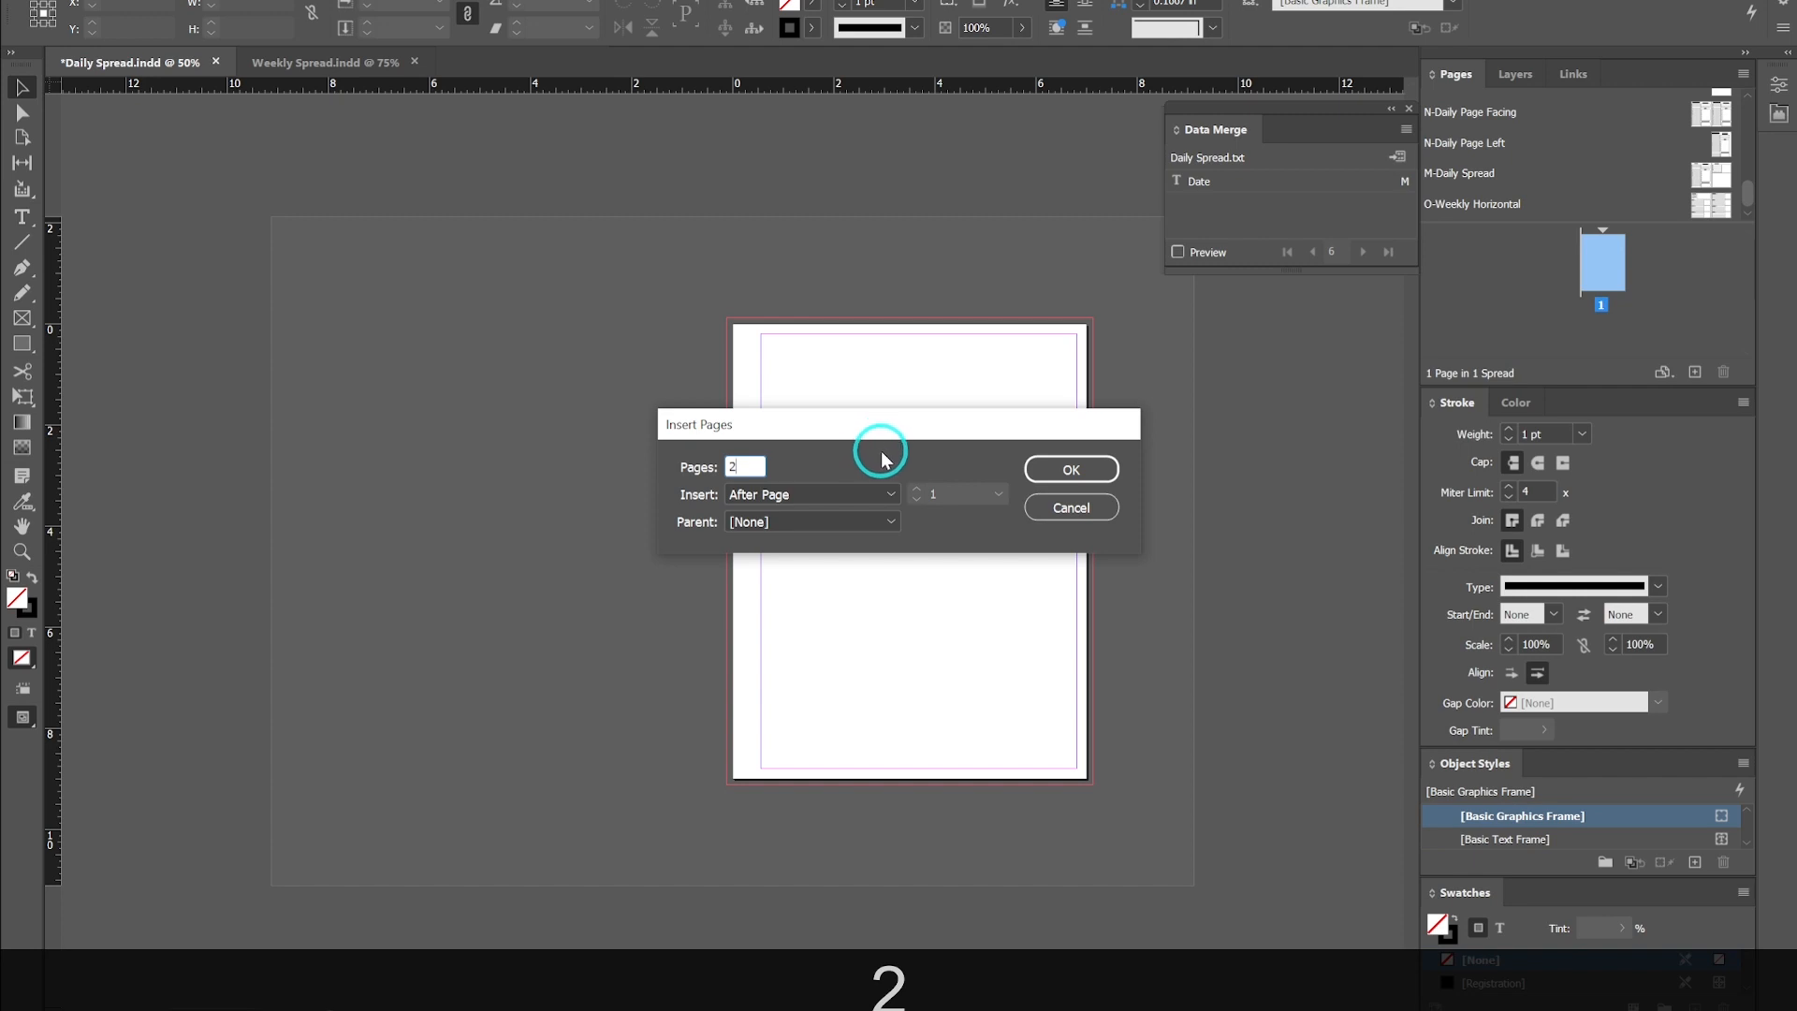
left_click(890, 524)
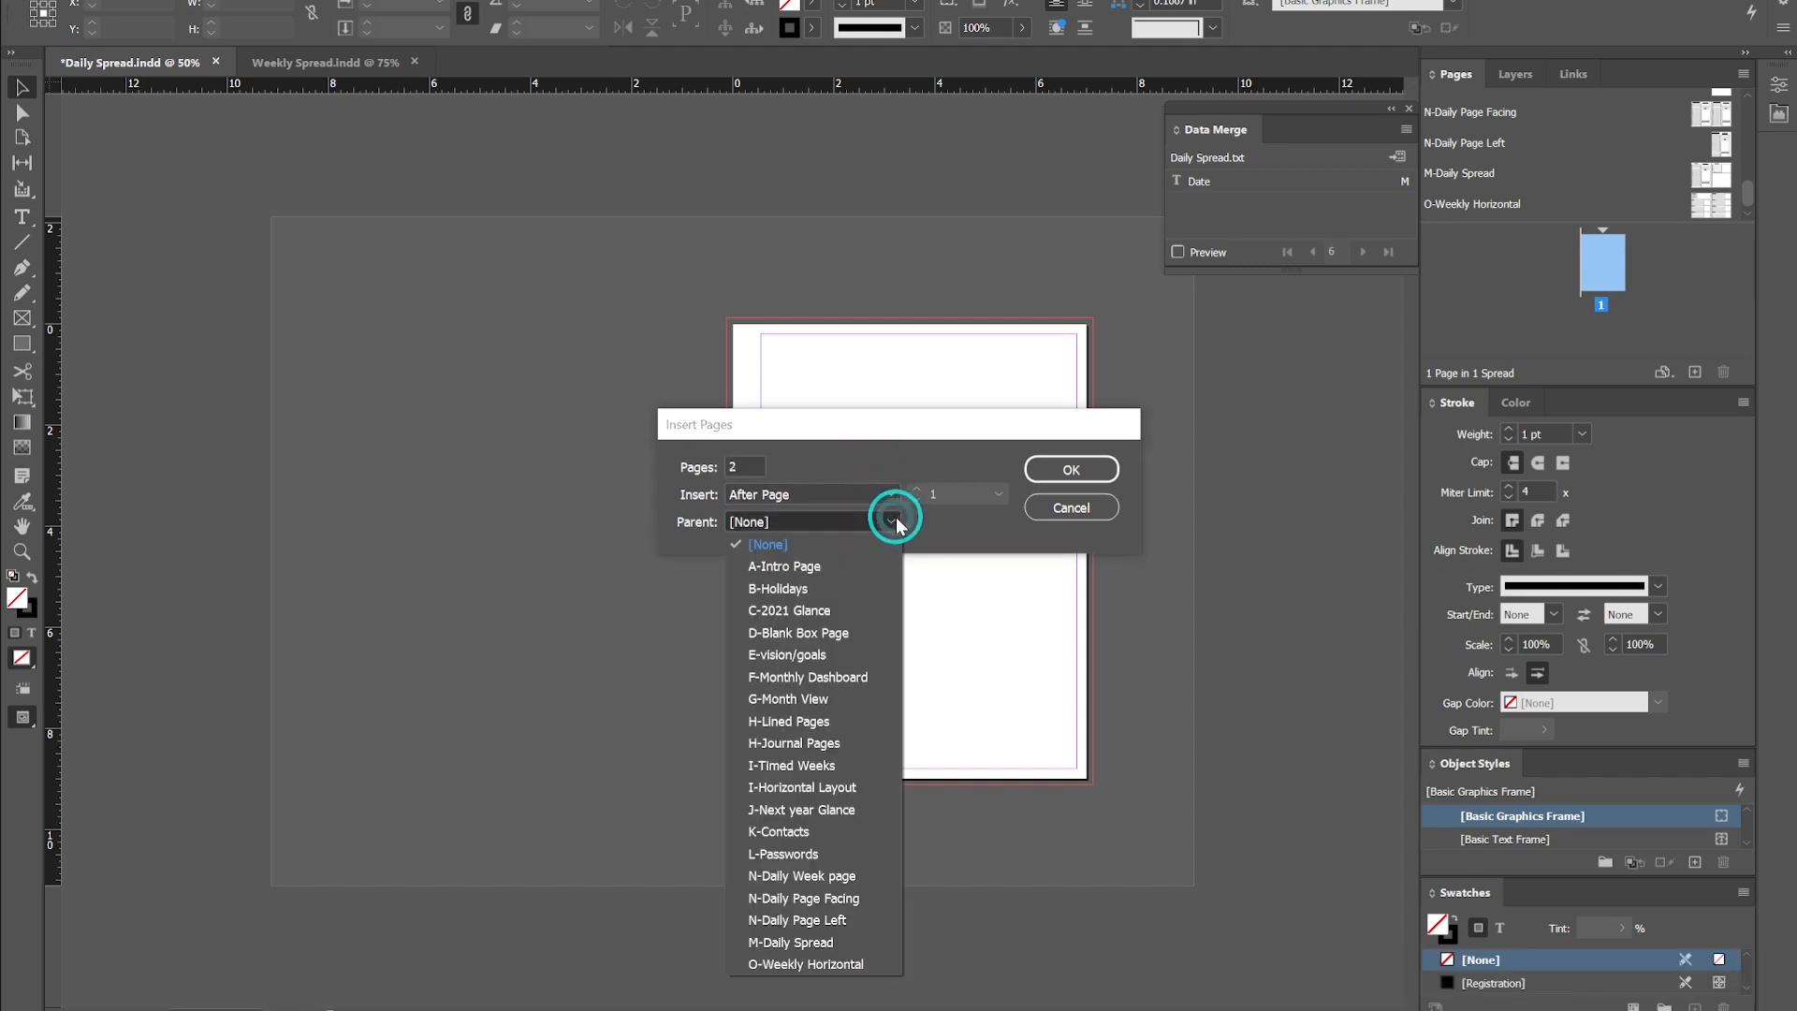
left_click(857, 940)
left_click(1067, 469)
- Select the blank first page and delete it
left_click(1595, 277)
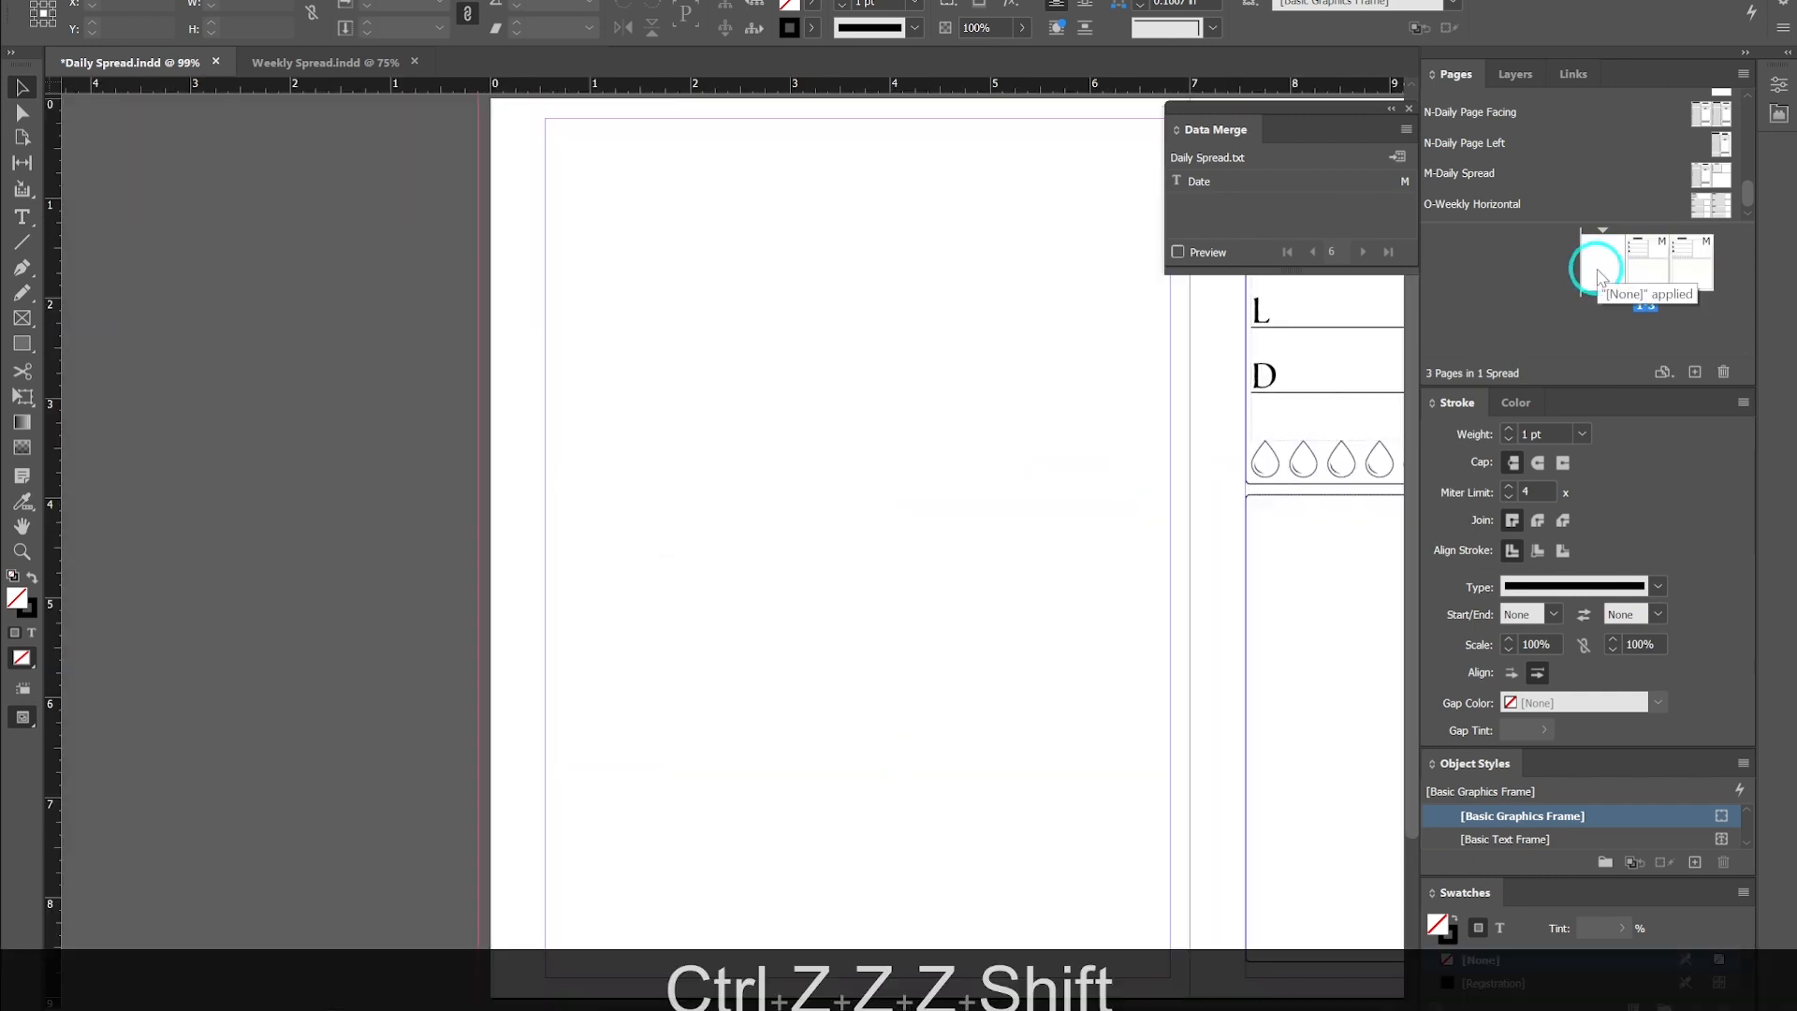
double_click(1604, 265)
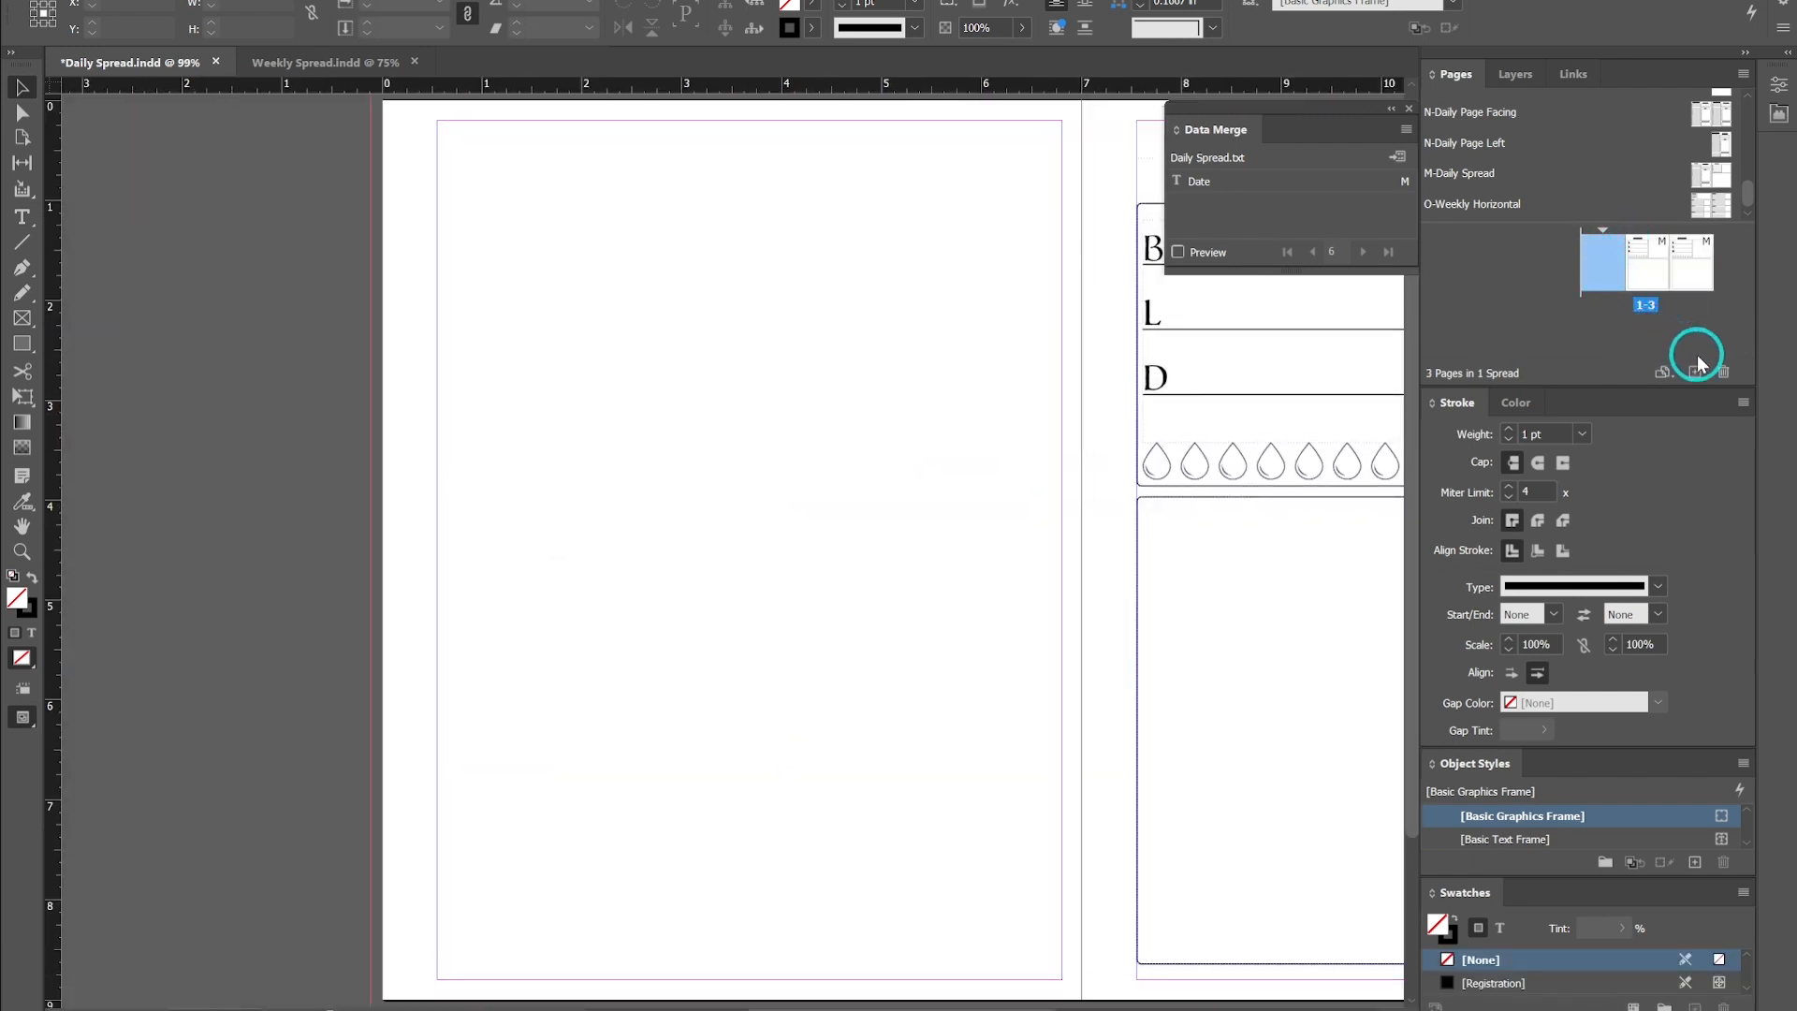
left_click(1723, 371)
- Rearrange the remaining pages into one facing spread with the Date page left of the Meal Plan page
scroll(992, 346, "down", 4)
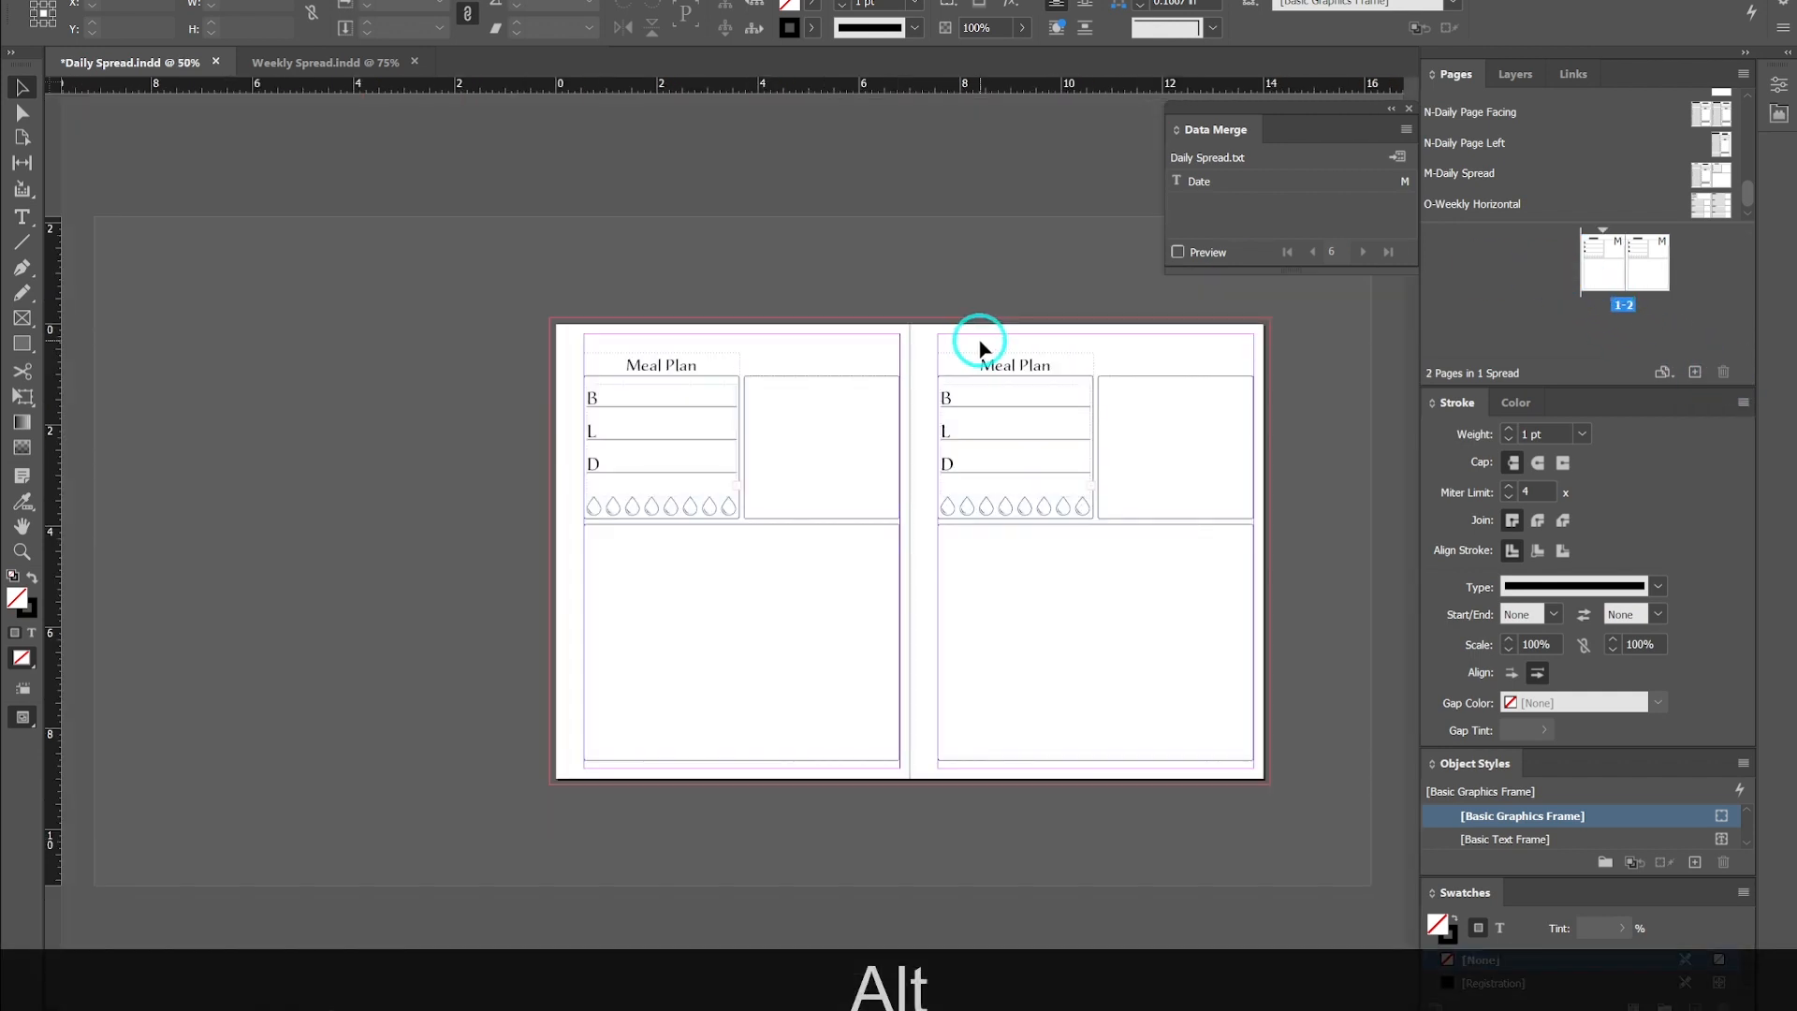
scroll(979, 349, "up", 1)
scroll(939, 274, "up", 1)
left_click_drag(1481, 208, 1582, 296)
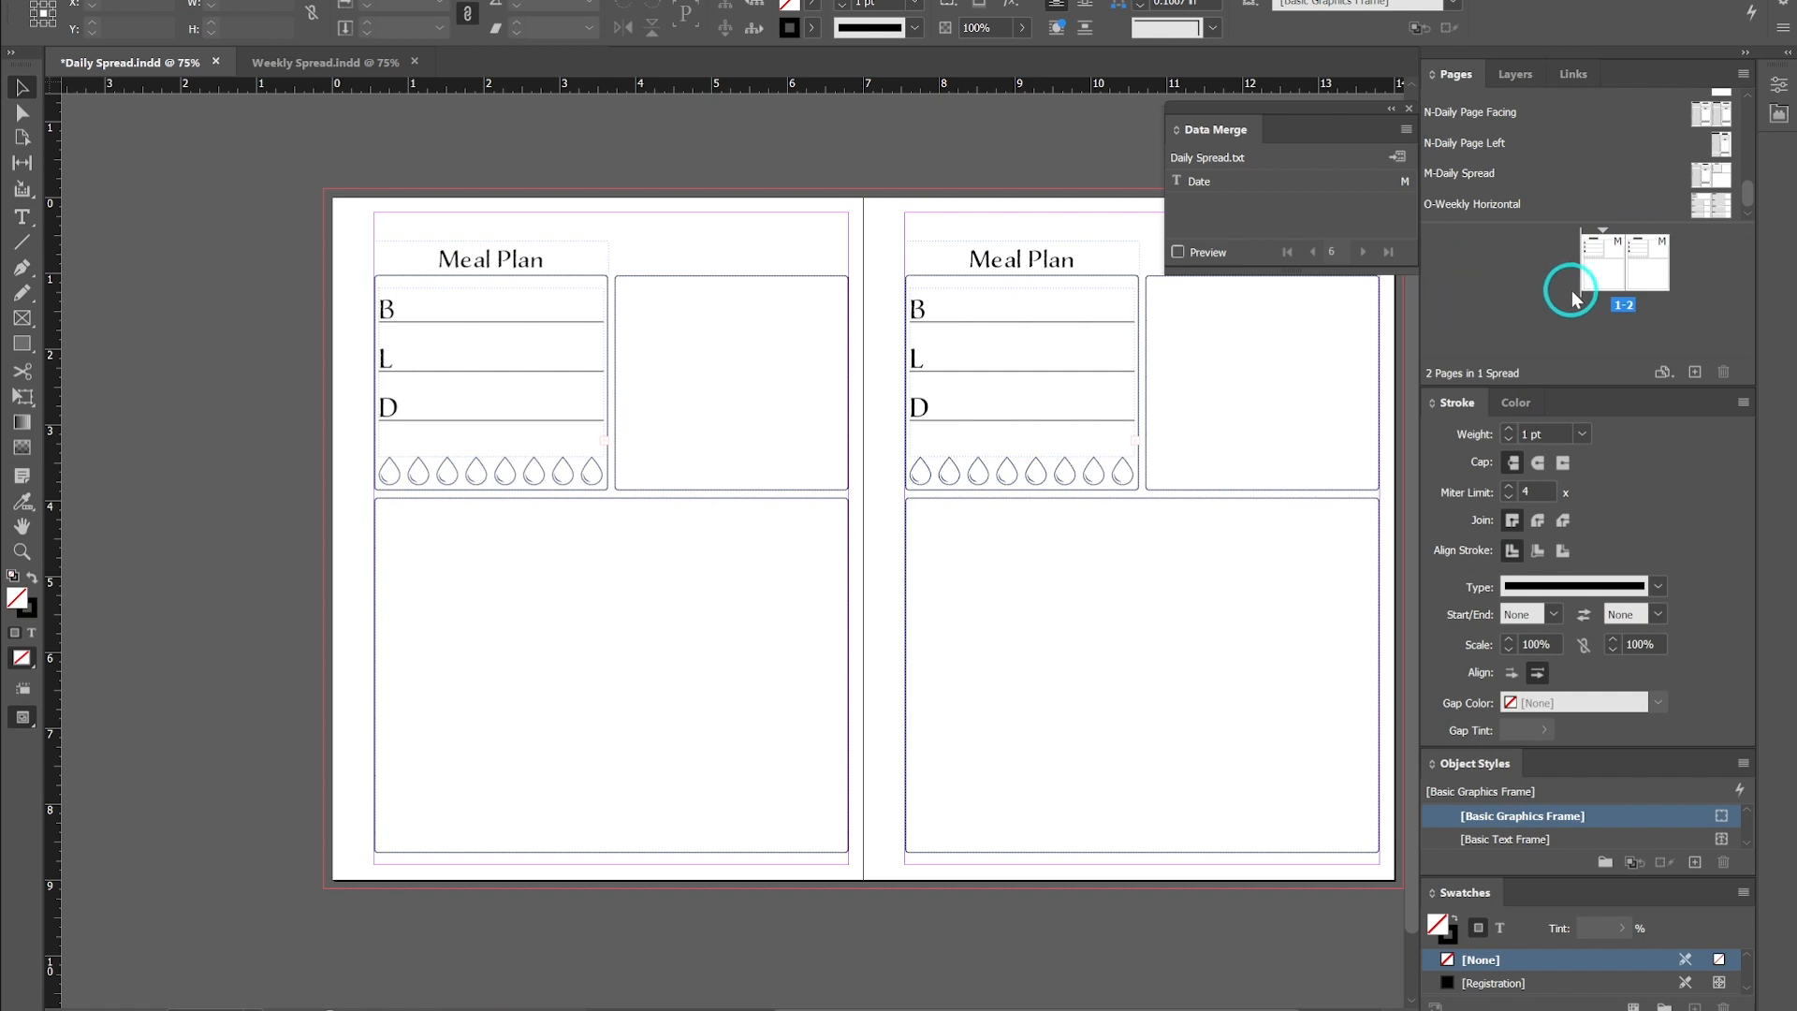
left_click(1601, 273)
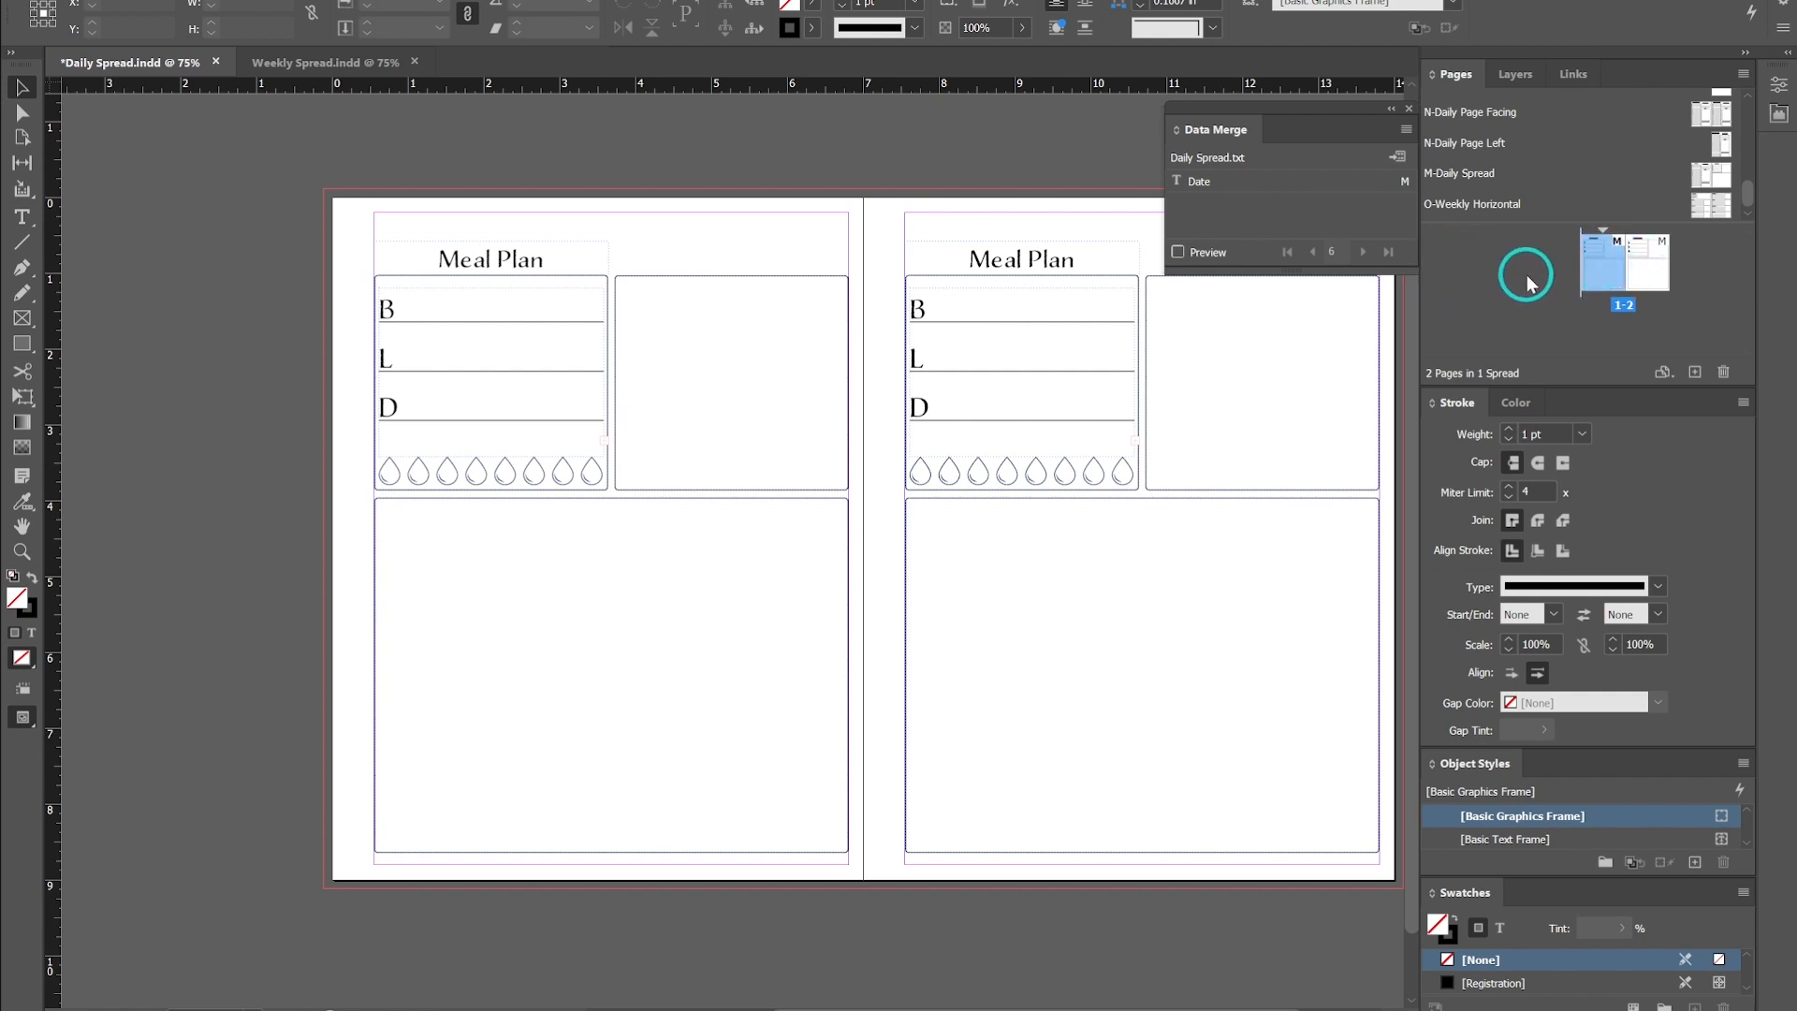
double_click(1598, 267)
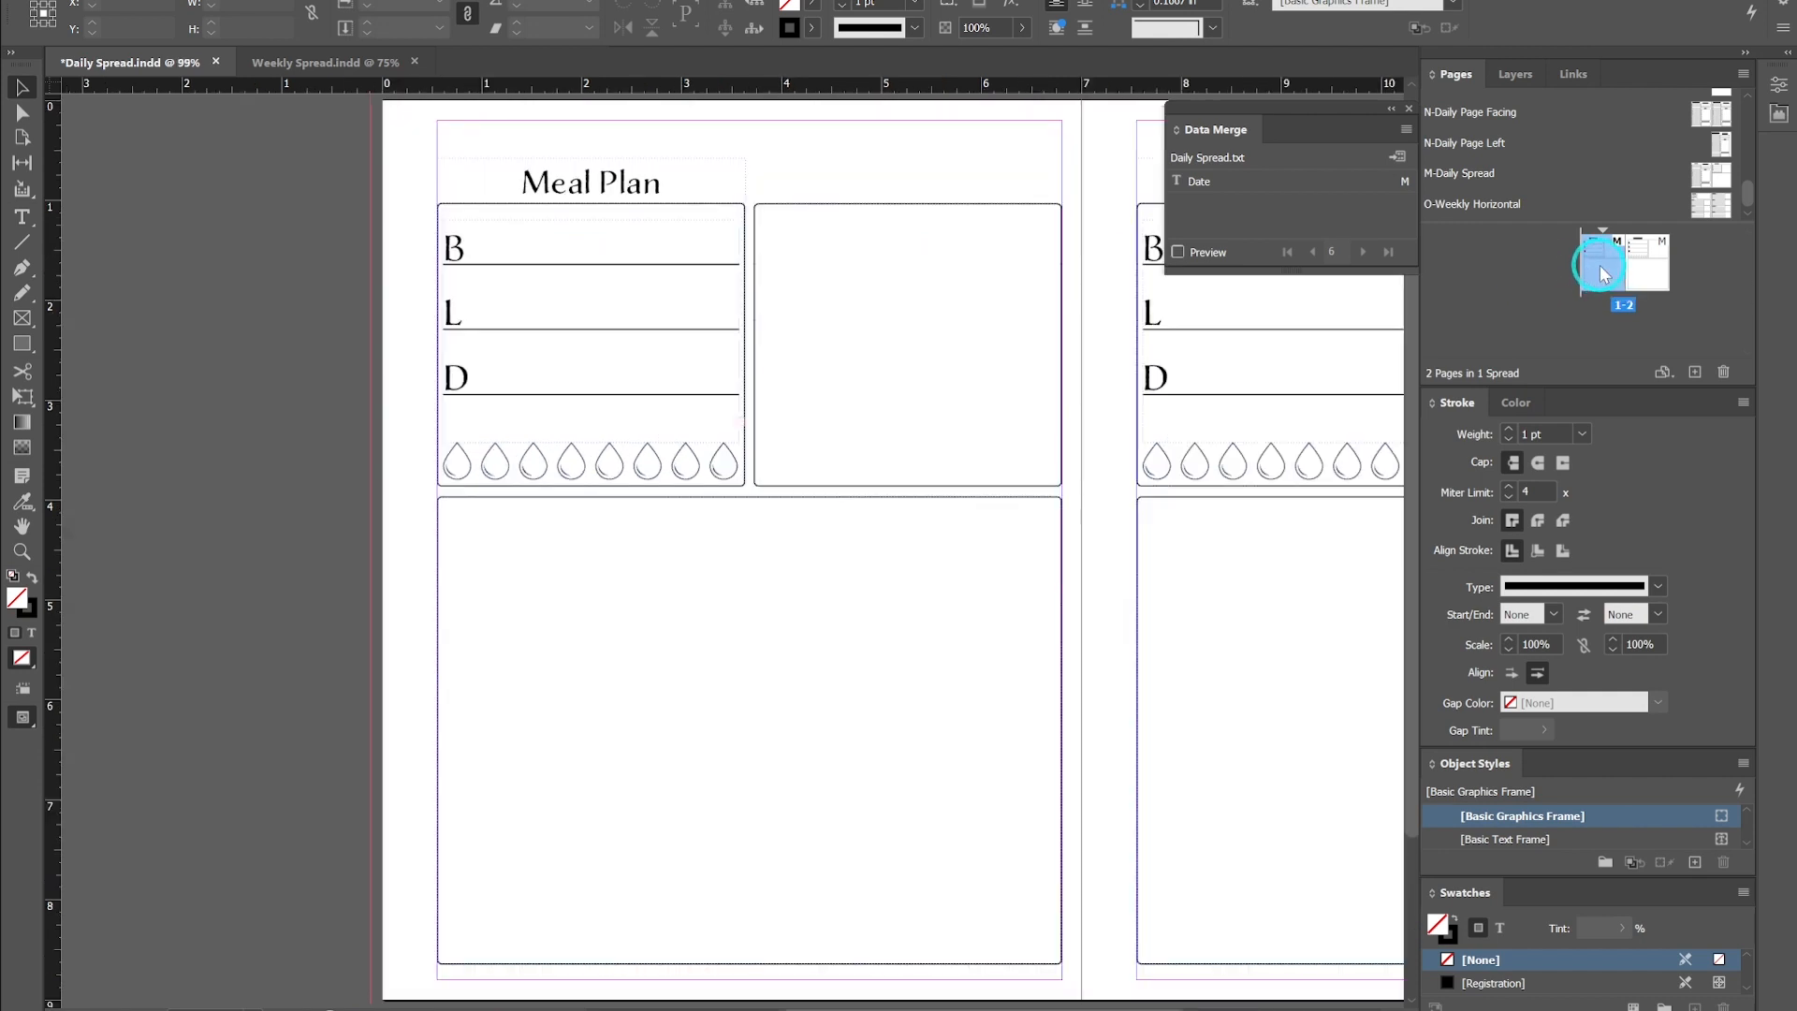
mouse_move(1599, 265)
left_mouse_down()
mouse_move(1569, 270)
mouse_move(1578, 284)
left_mouse_up()
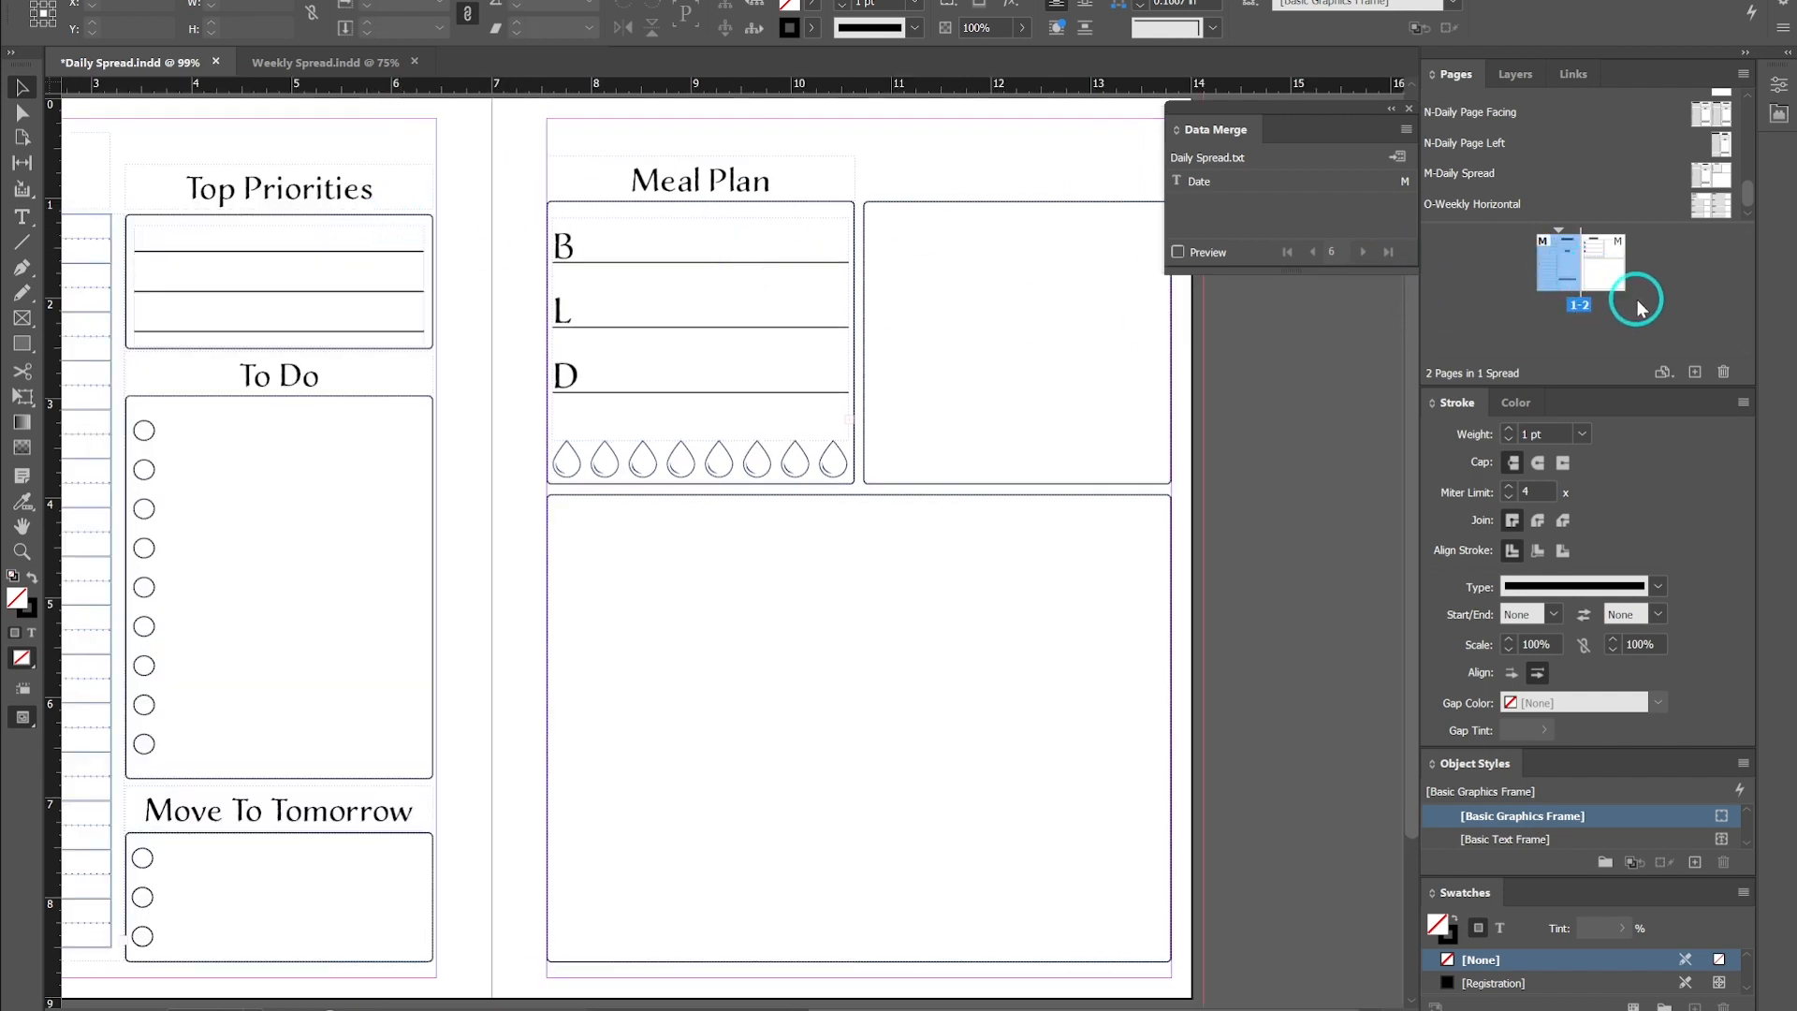
mouse_move(1624, 299)
left_mouse_down()
mouse_move(1291, 282)
mouse_move(1617, 273)
left_mouse_up()
left_click_drag(1582, 223, 1580, 309)
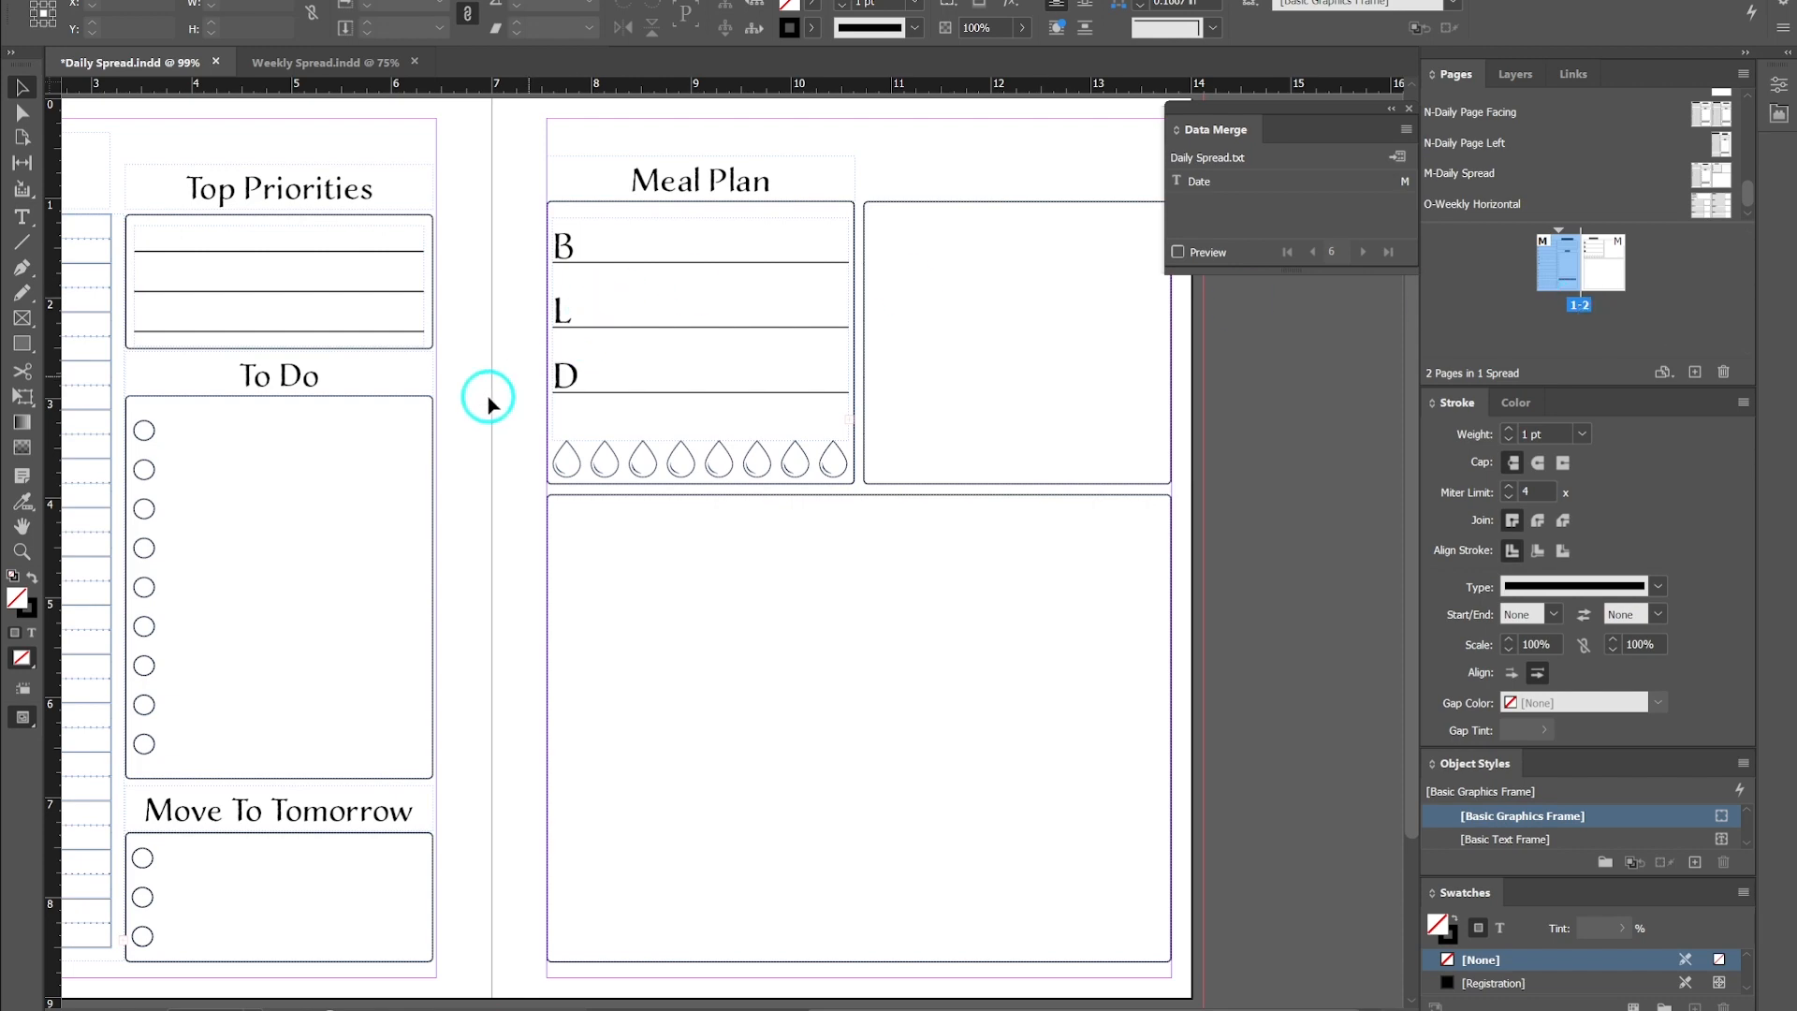
scroll(491, 375, "down", 1)
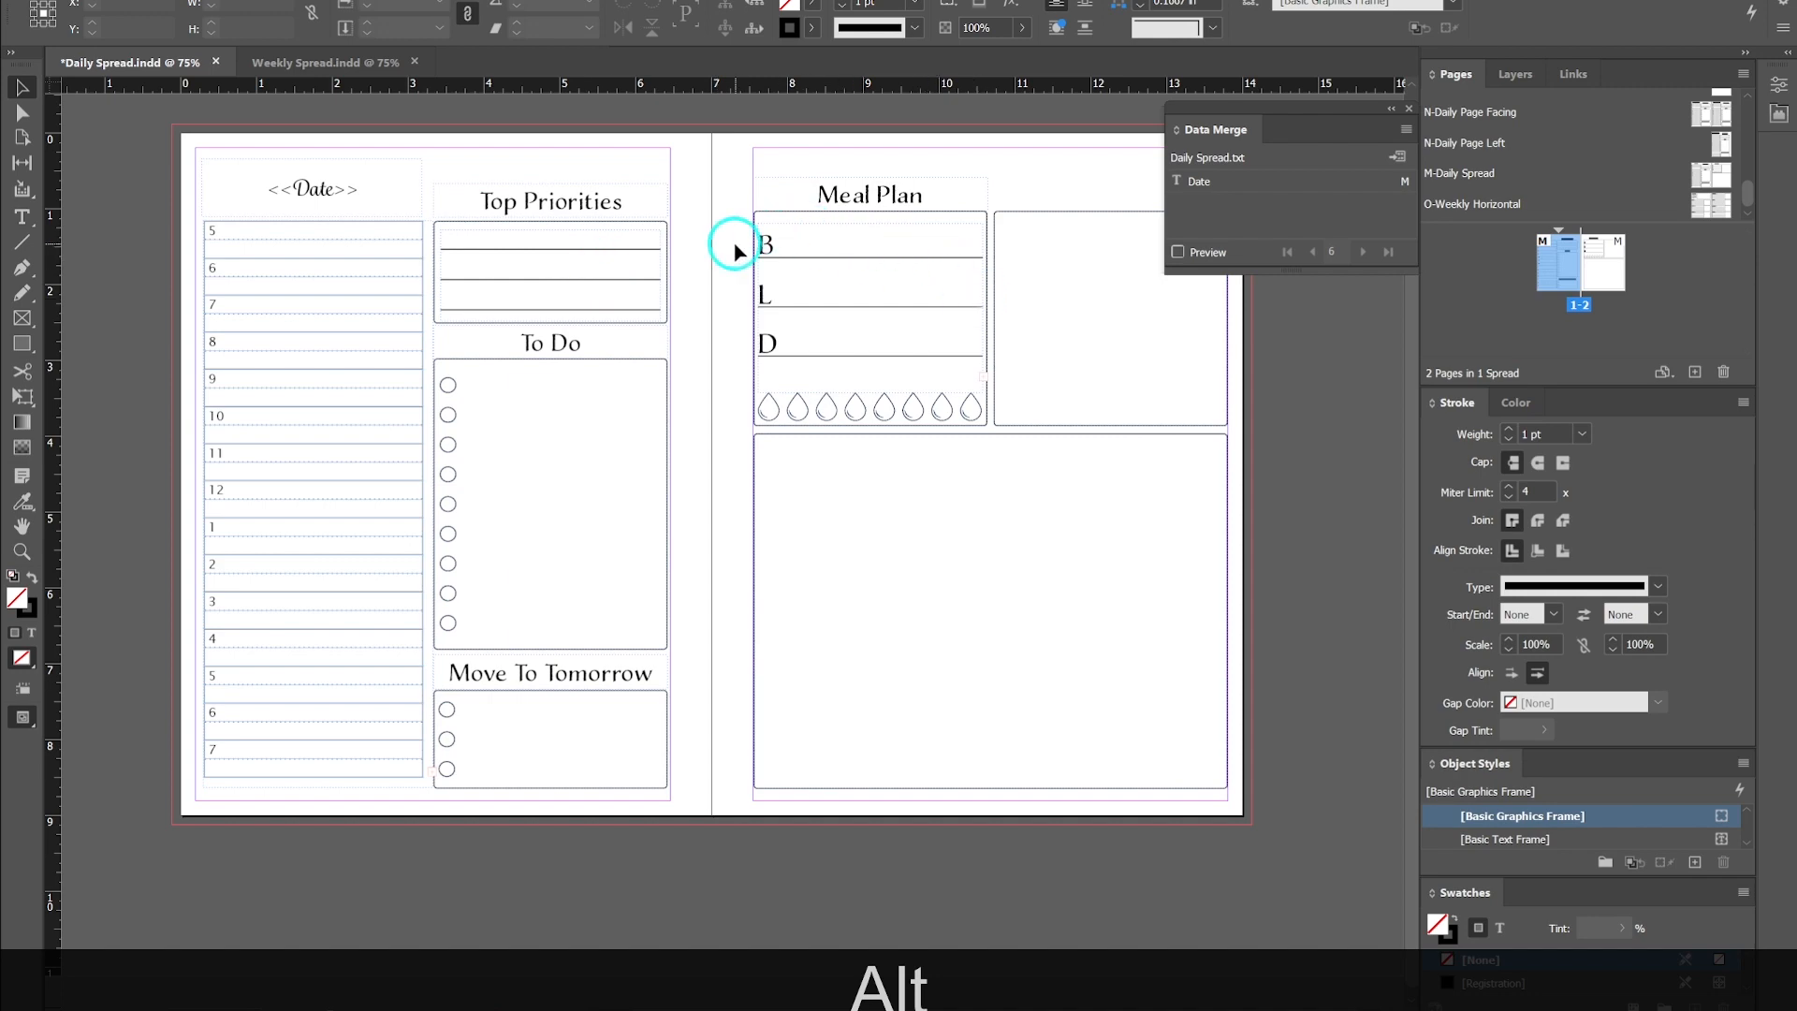
- Change the Allow Document Pages to Shuffle setting for the document
scroll(730, 244, "down", 1)
scroll(754, 337, "up", 1)
key("space")
left_click_drag(756, 271, 740, 162)
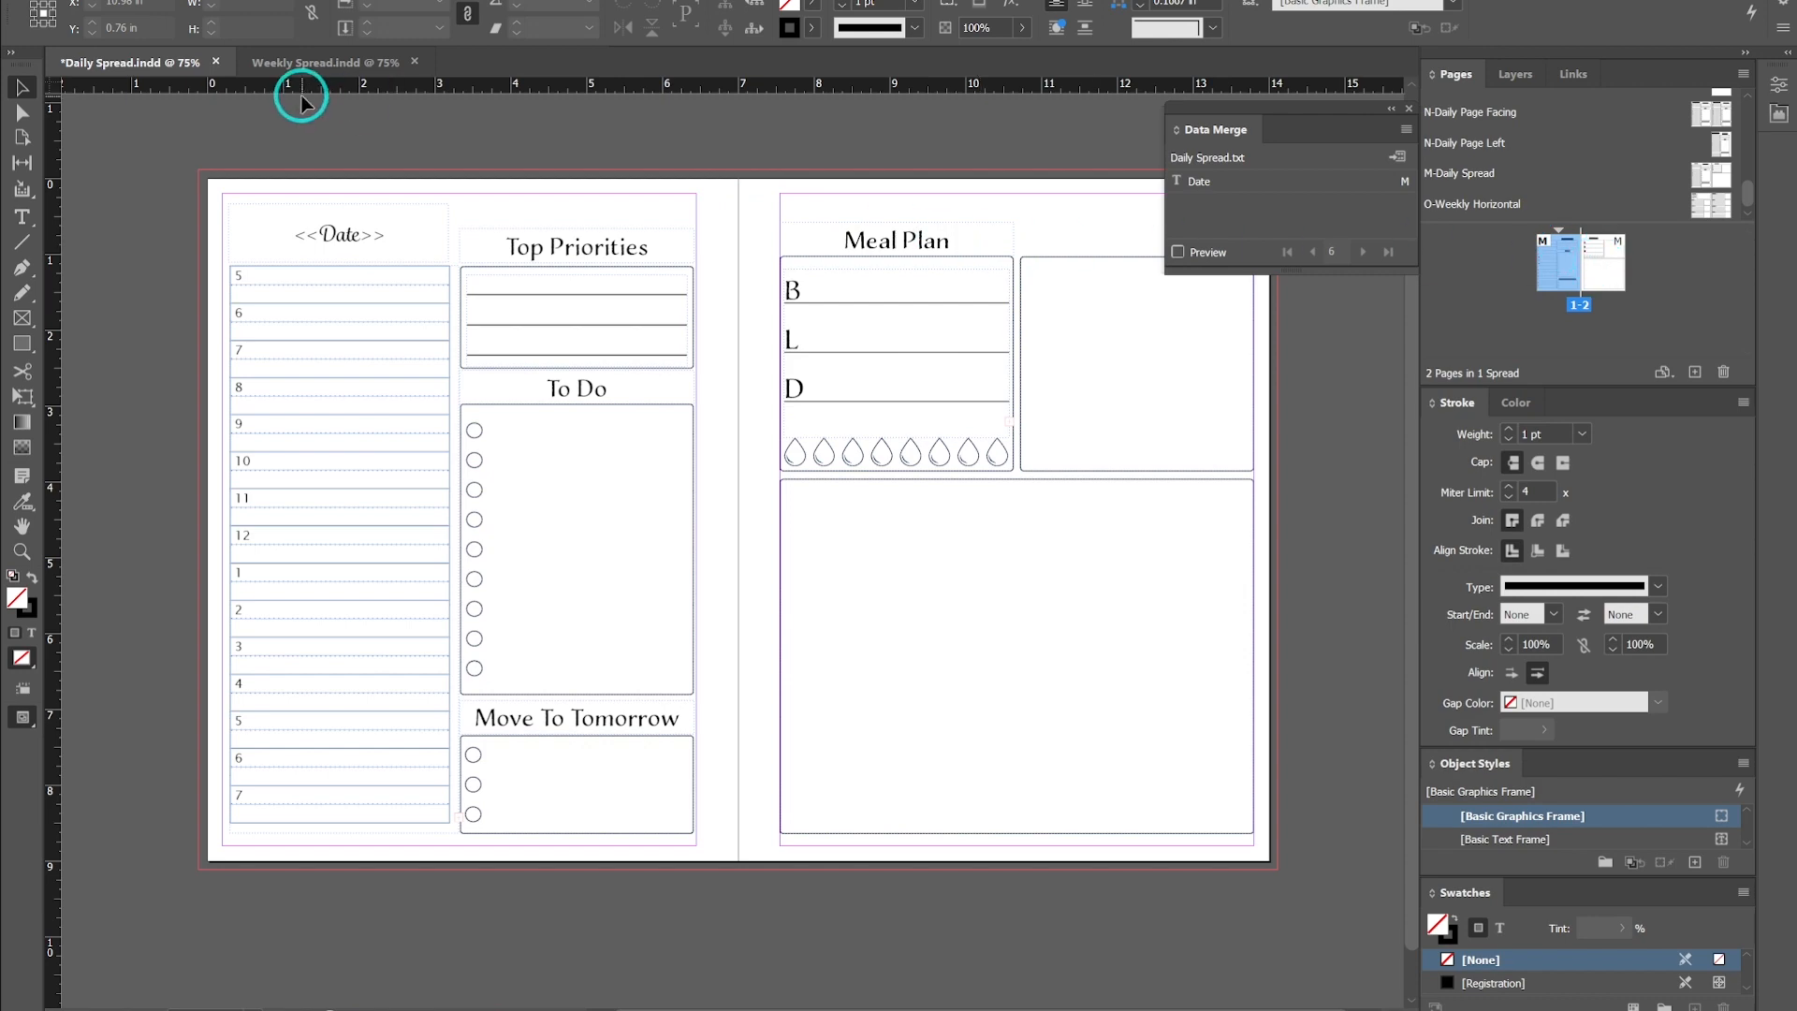
left_click(1713, 205)
right_click(1723, 207, "shift")
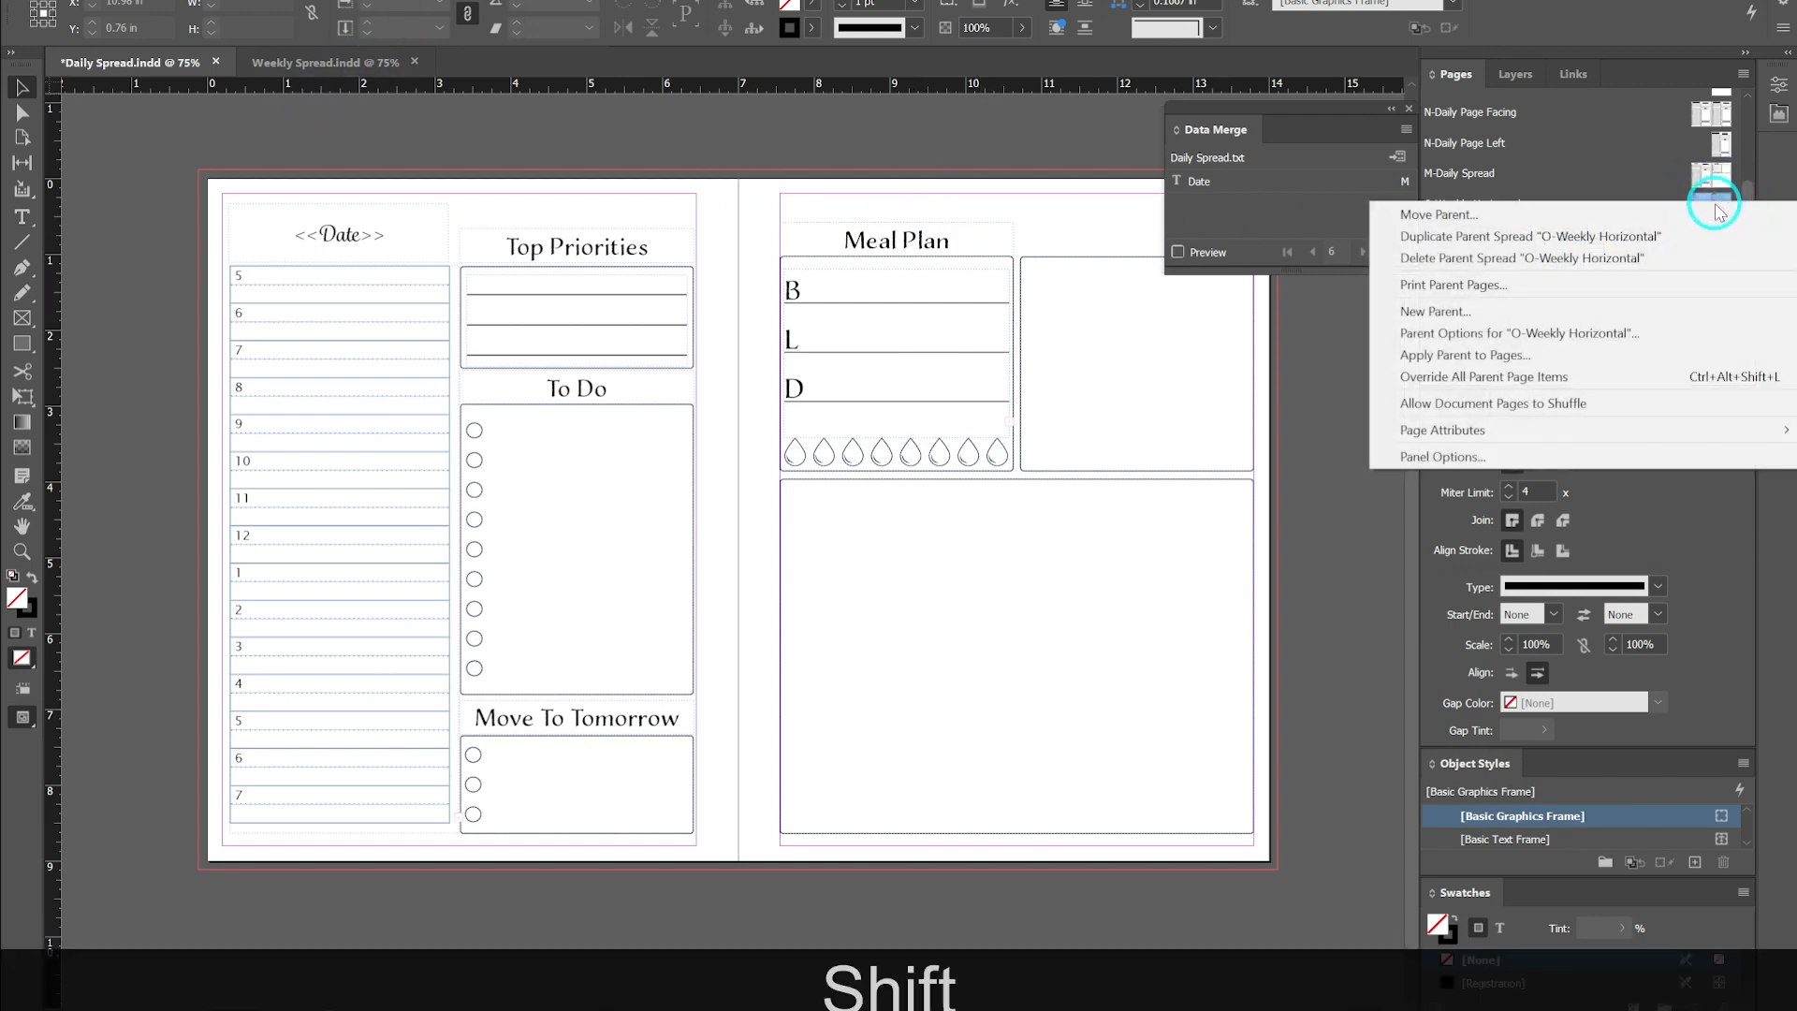
left_click(1588, 404)
left_click(919, 518)
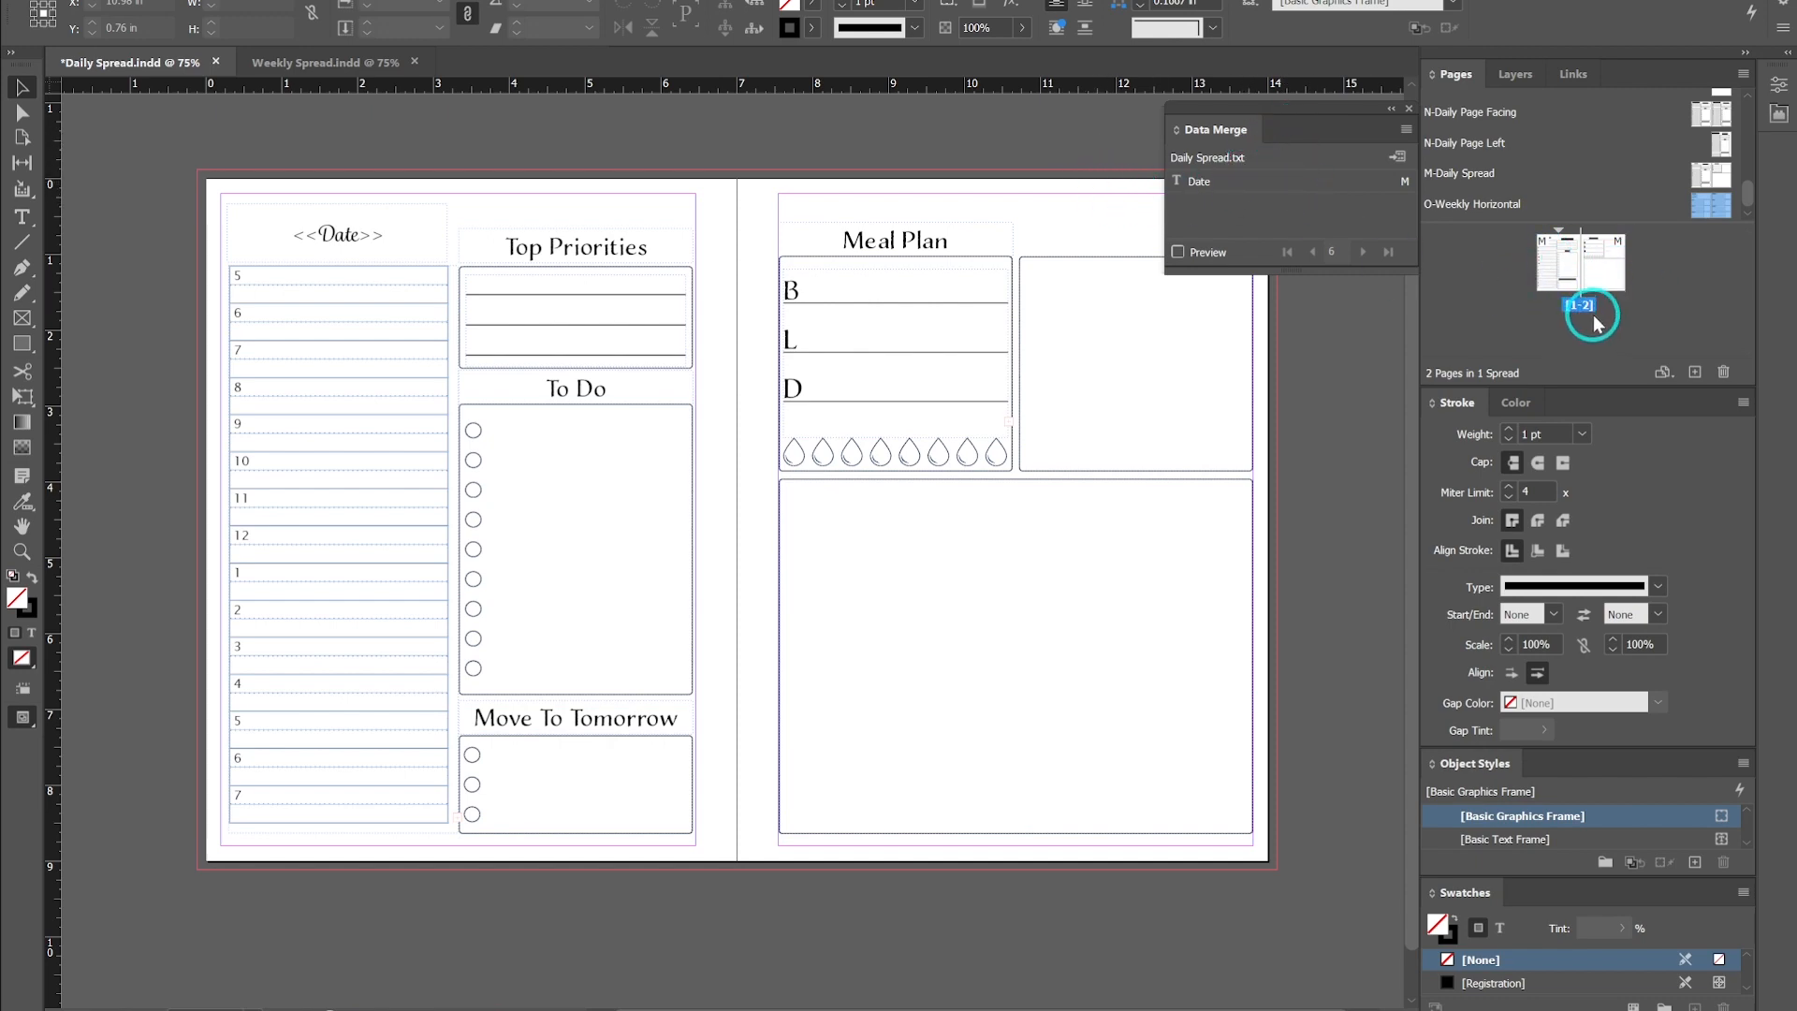
- Create the merged document from all records of Daily Spread.txt, checking the Multiple Record Layout and Options tabs
left_click_drag(1310, 113, 828, 162)
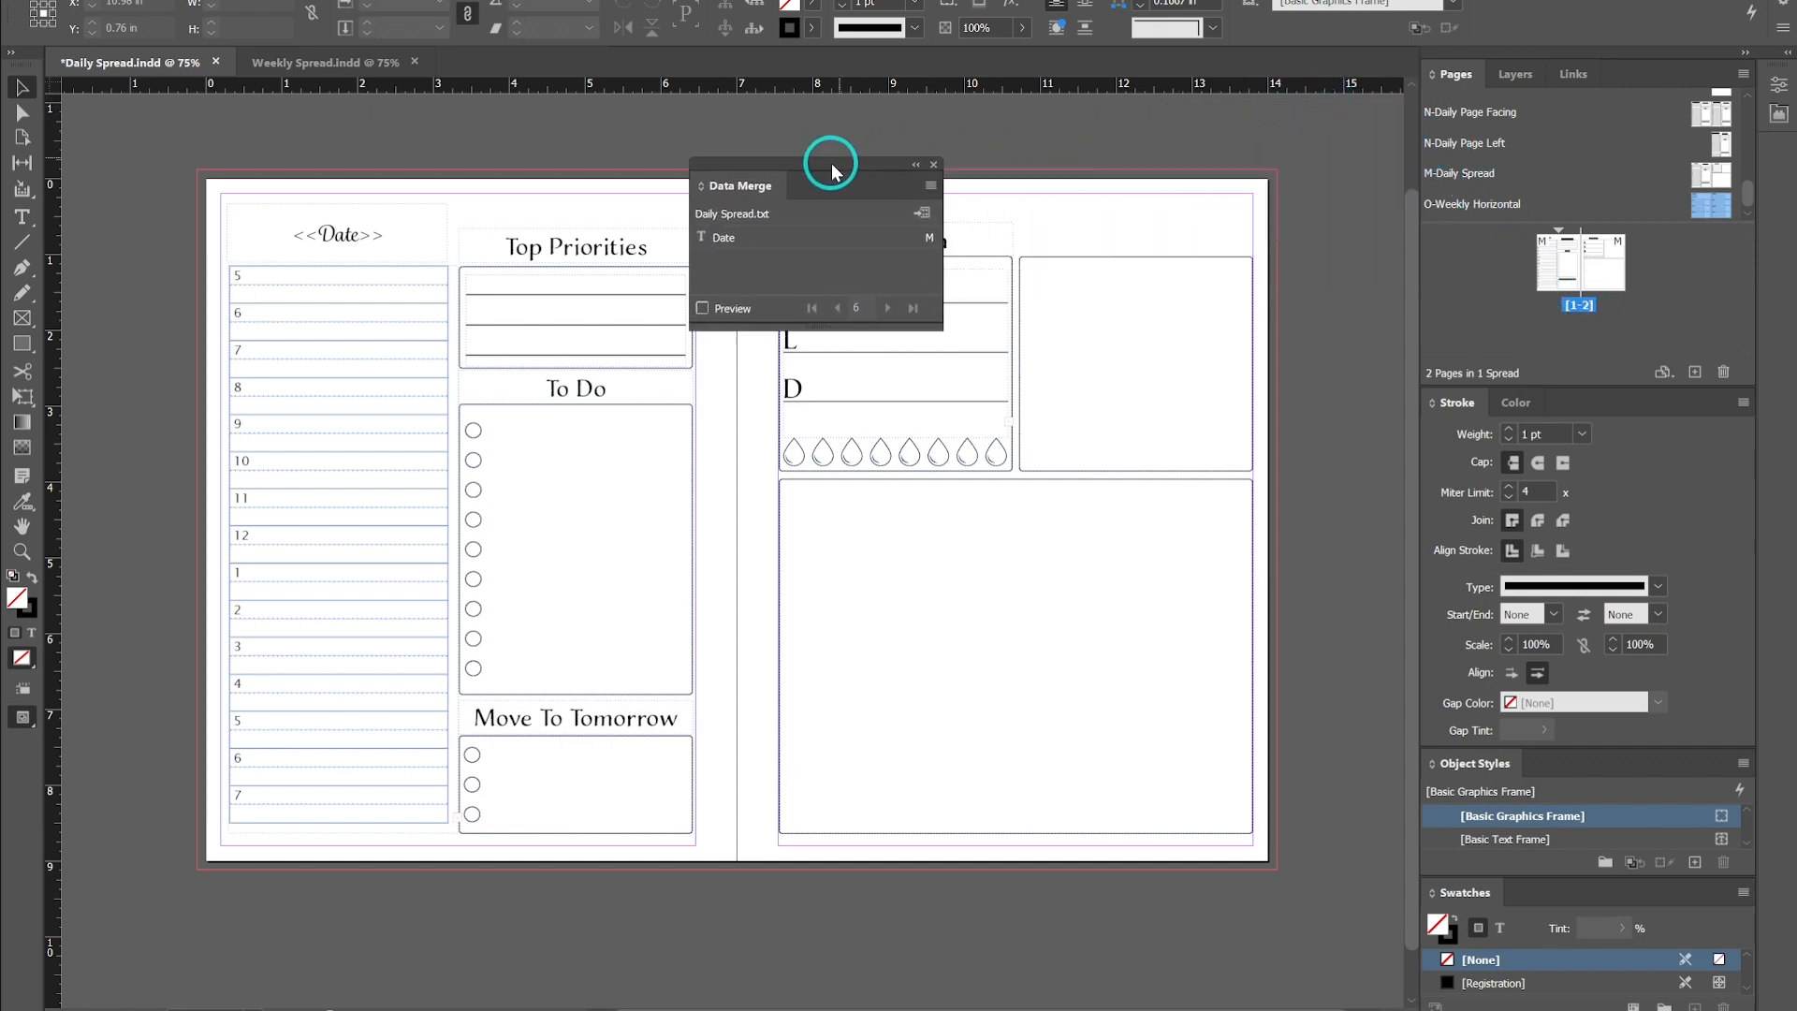
left_click(924, 215)
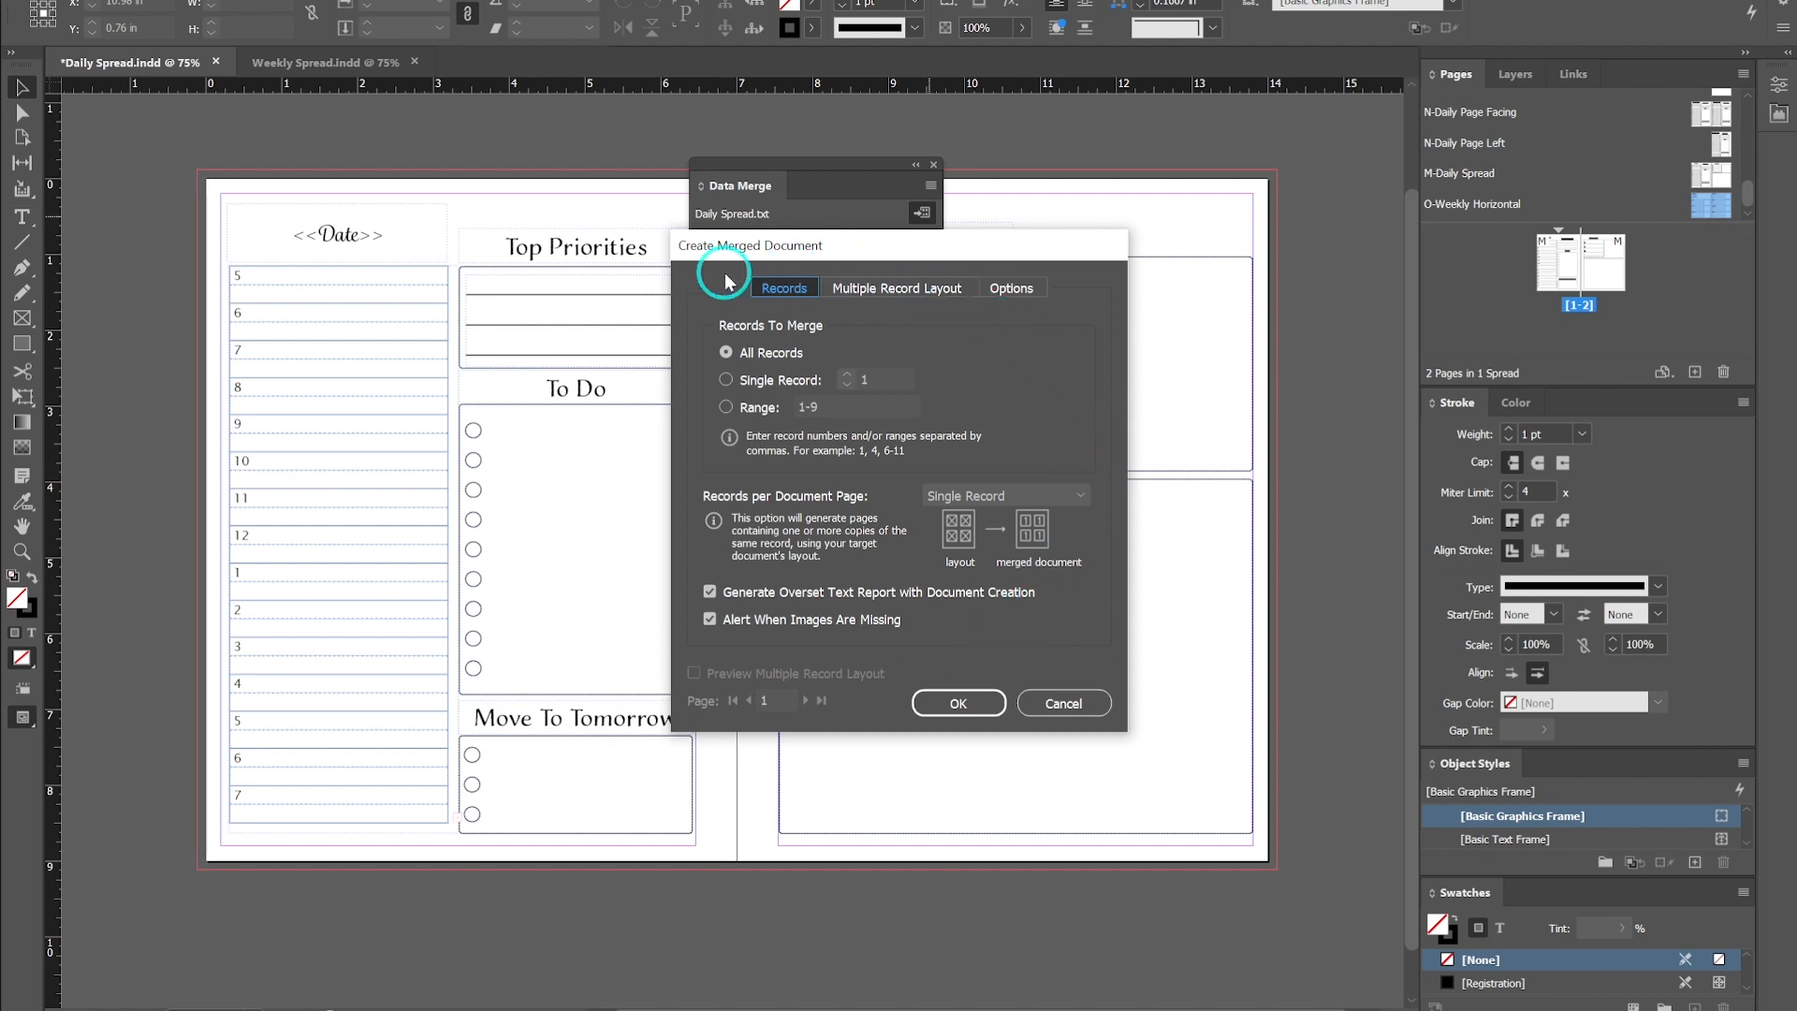
left_click(899, 289)
left_click(1006, 290)
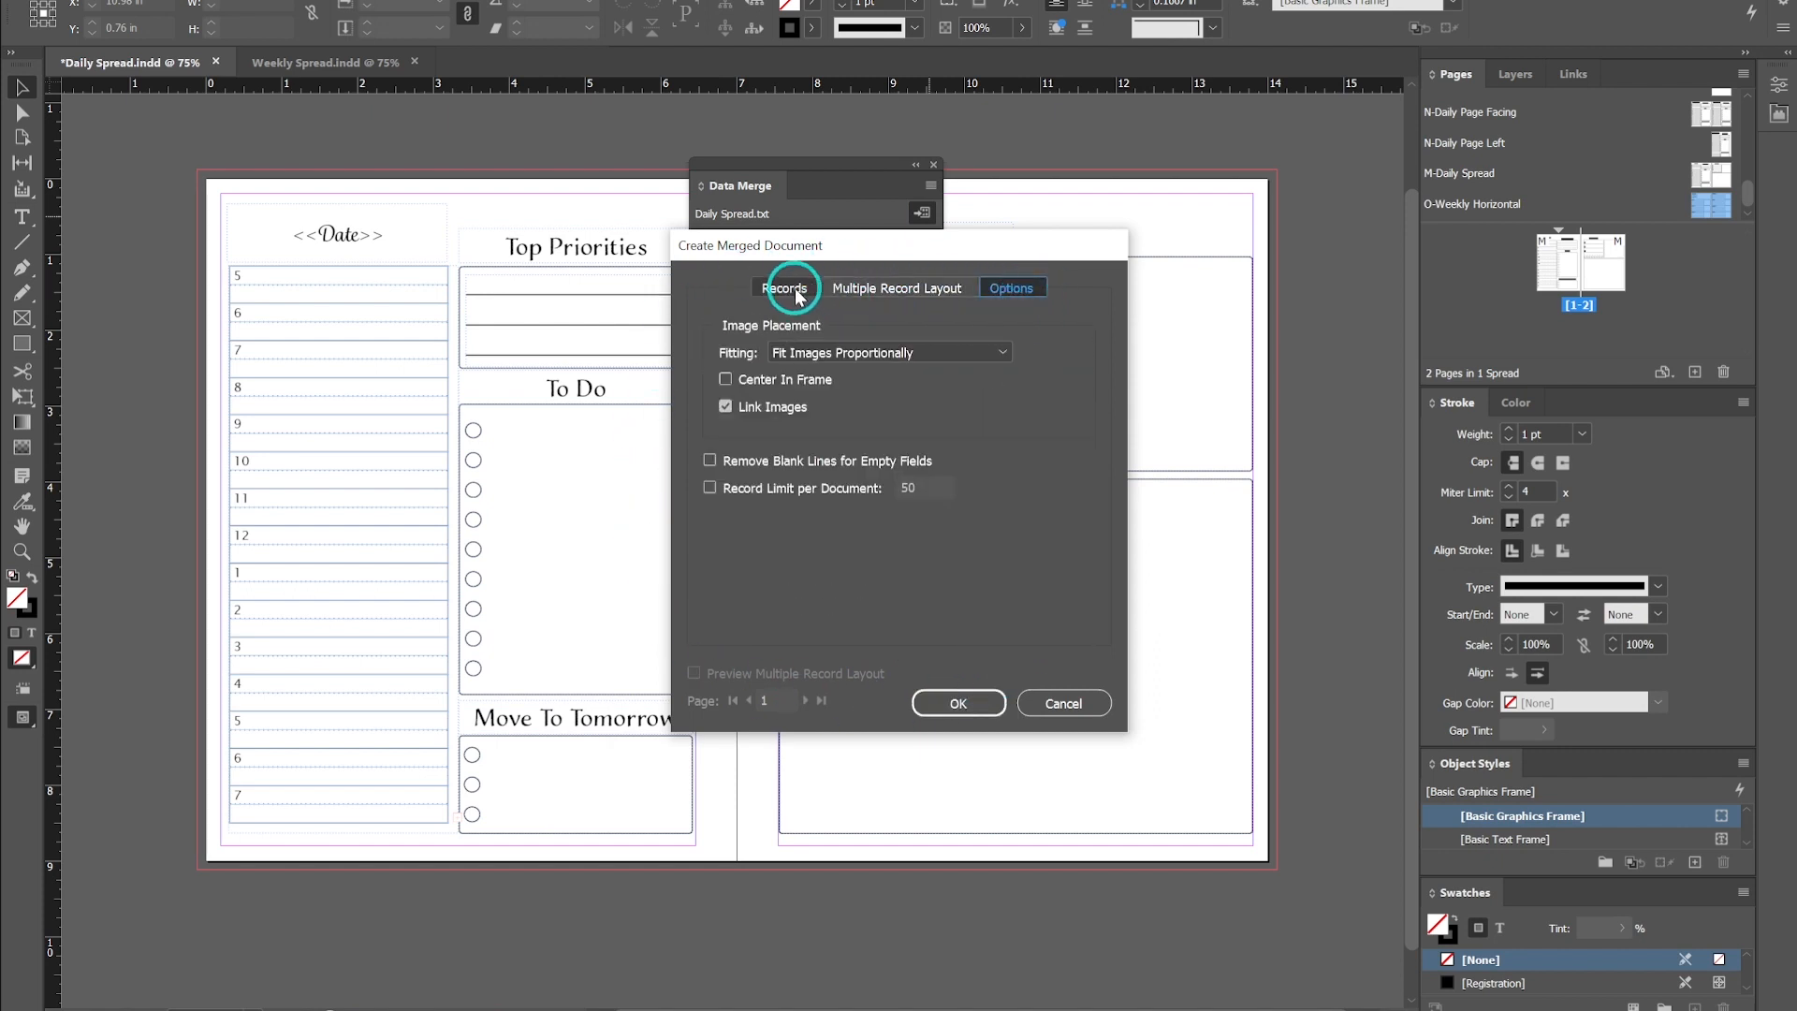
left_click(784, 288)
left_click(960, 704)
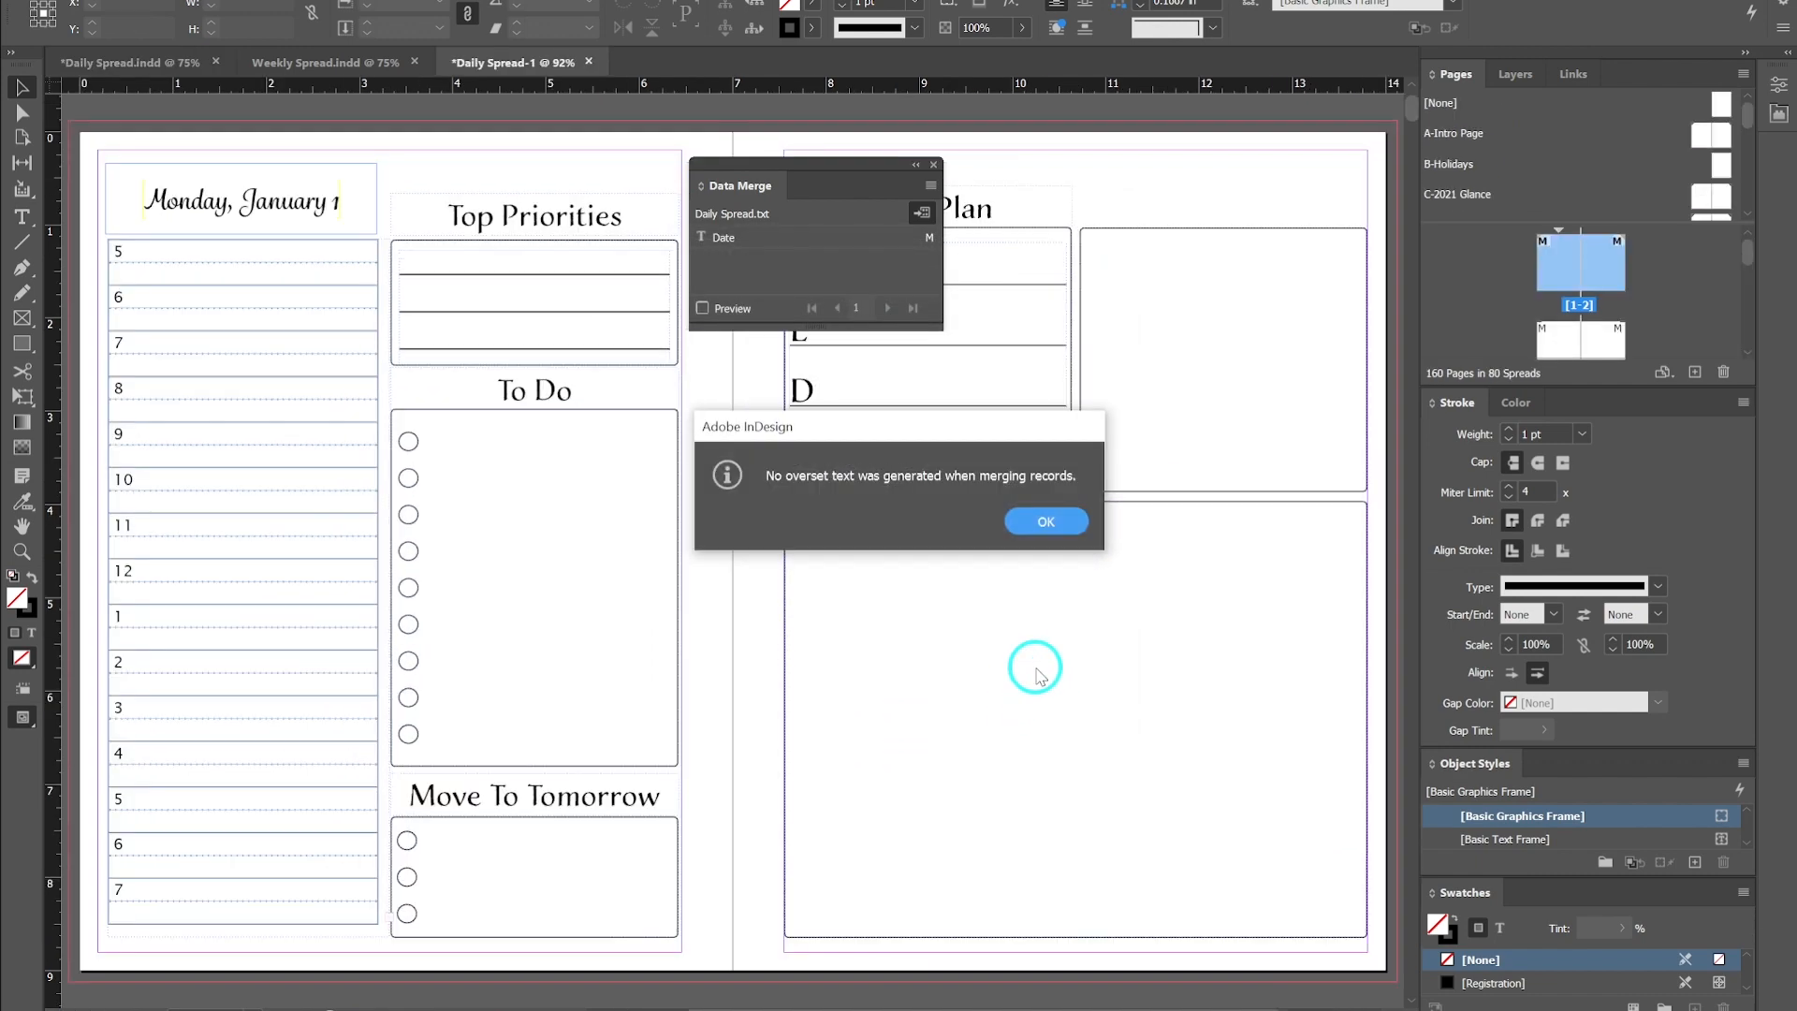
left_click(1046, 523)
- Scroll through the merged spreads to check the dated daily pages
left_click_drag(807, 171, 1235, 125)
scroll(1586, 319, "down", 5)
scroll(1596, 351, "up", 2)
scroll(1592, 318, "up", 4)
double_click(1565, 266)
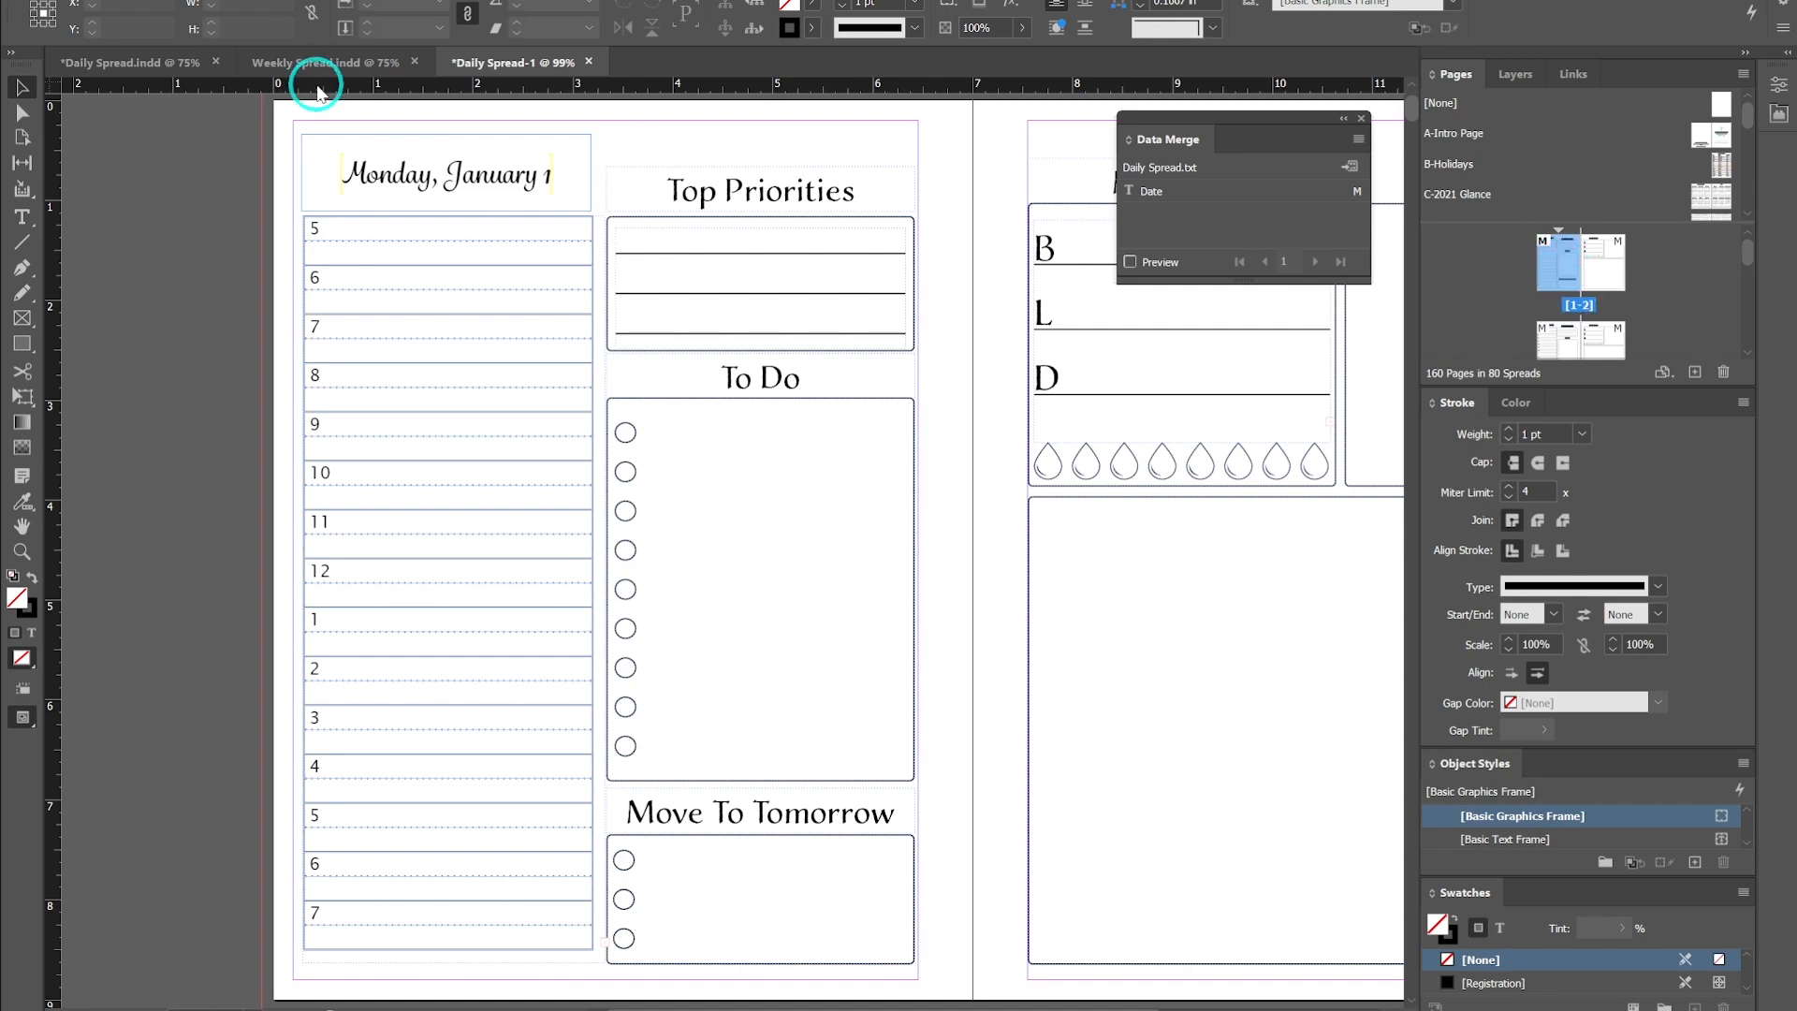
scroll(891, 506, "down", 10)
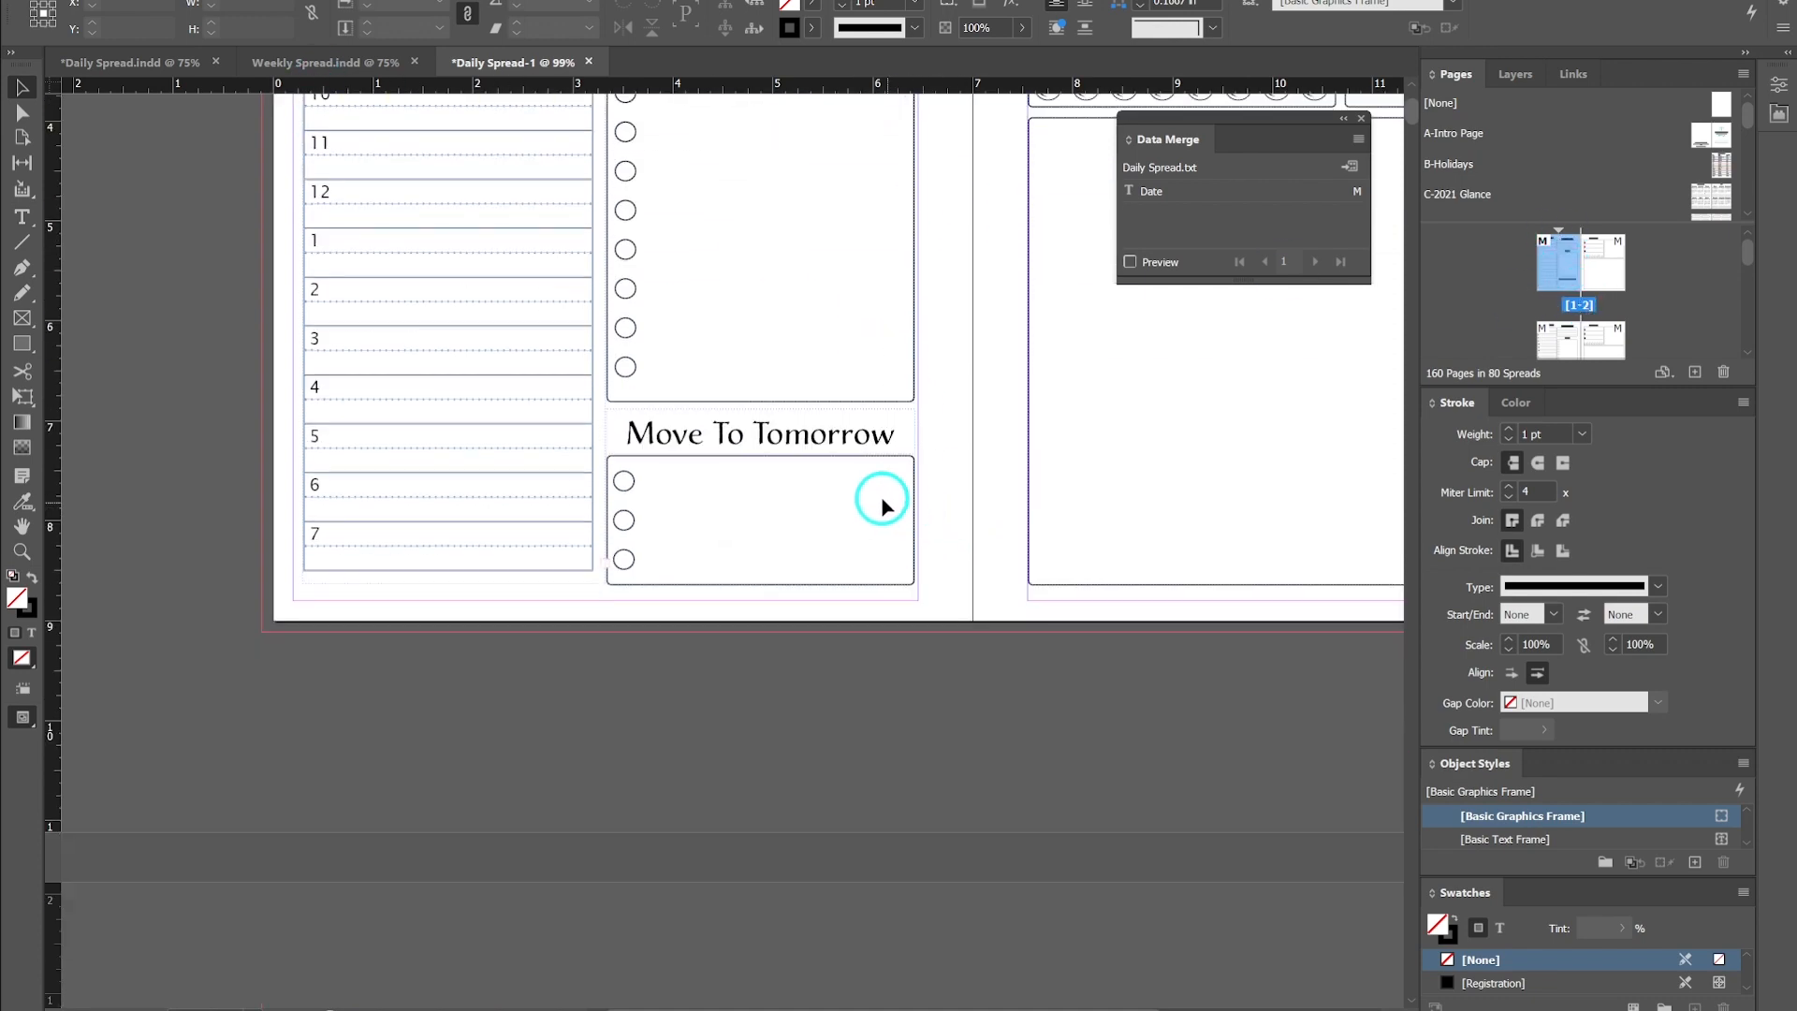
scroll(871, 503, "down", 15)
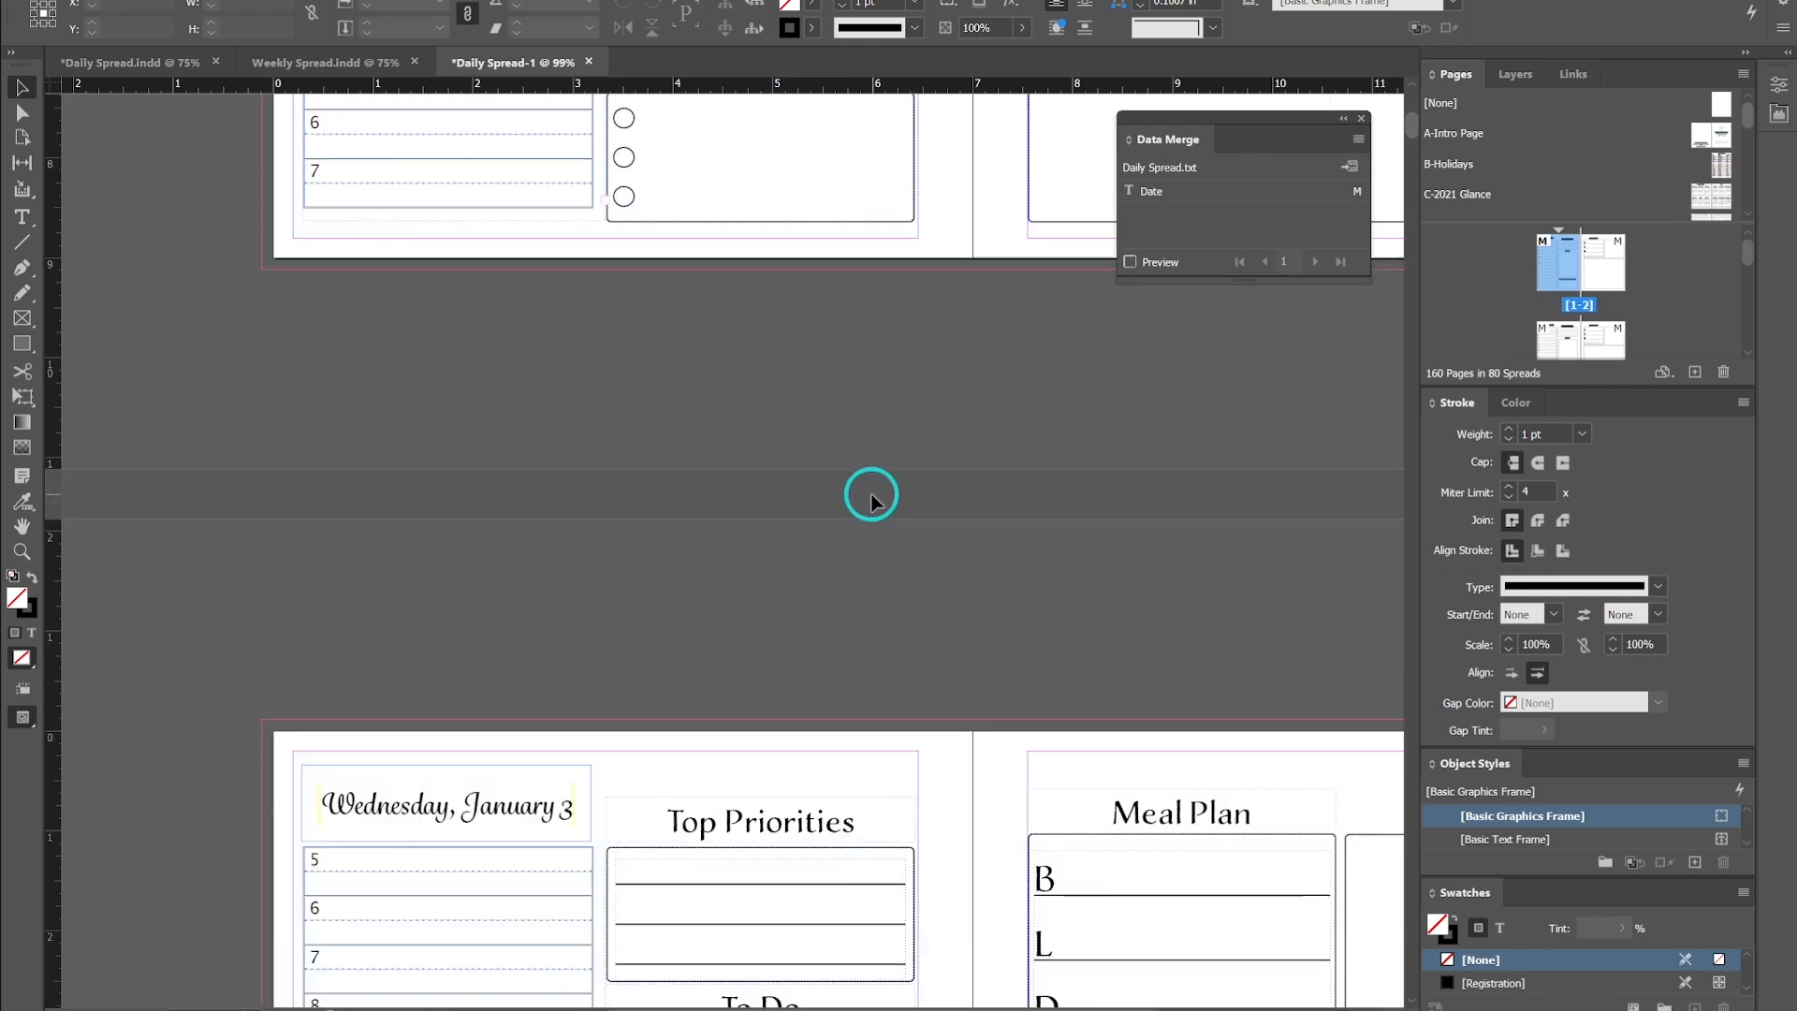
scroll(871, 499, "down", 20)
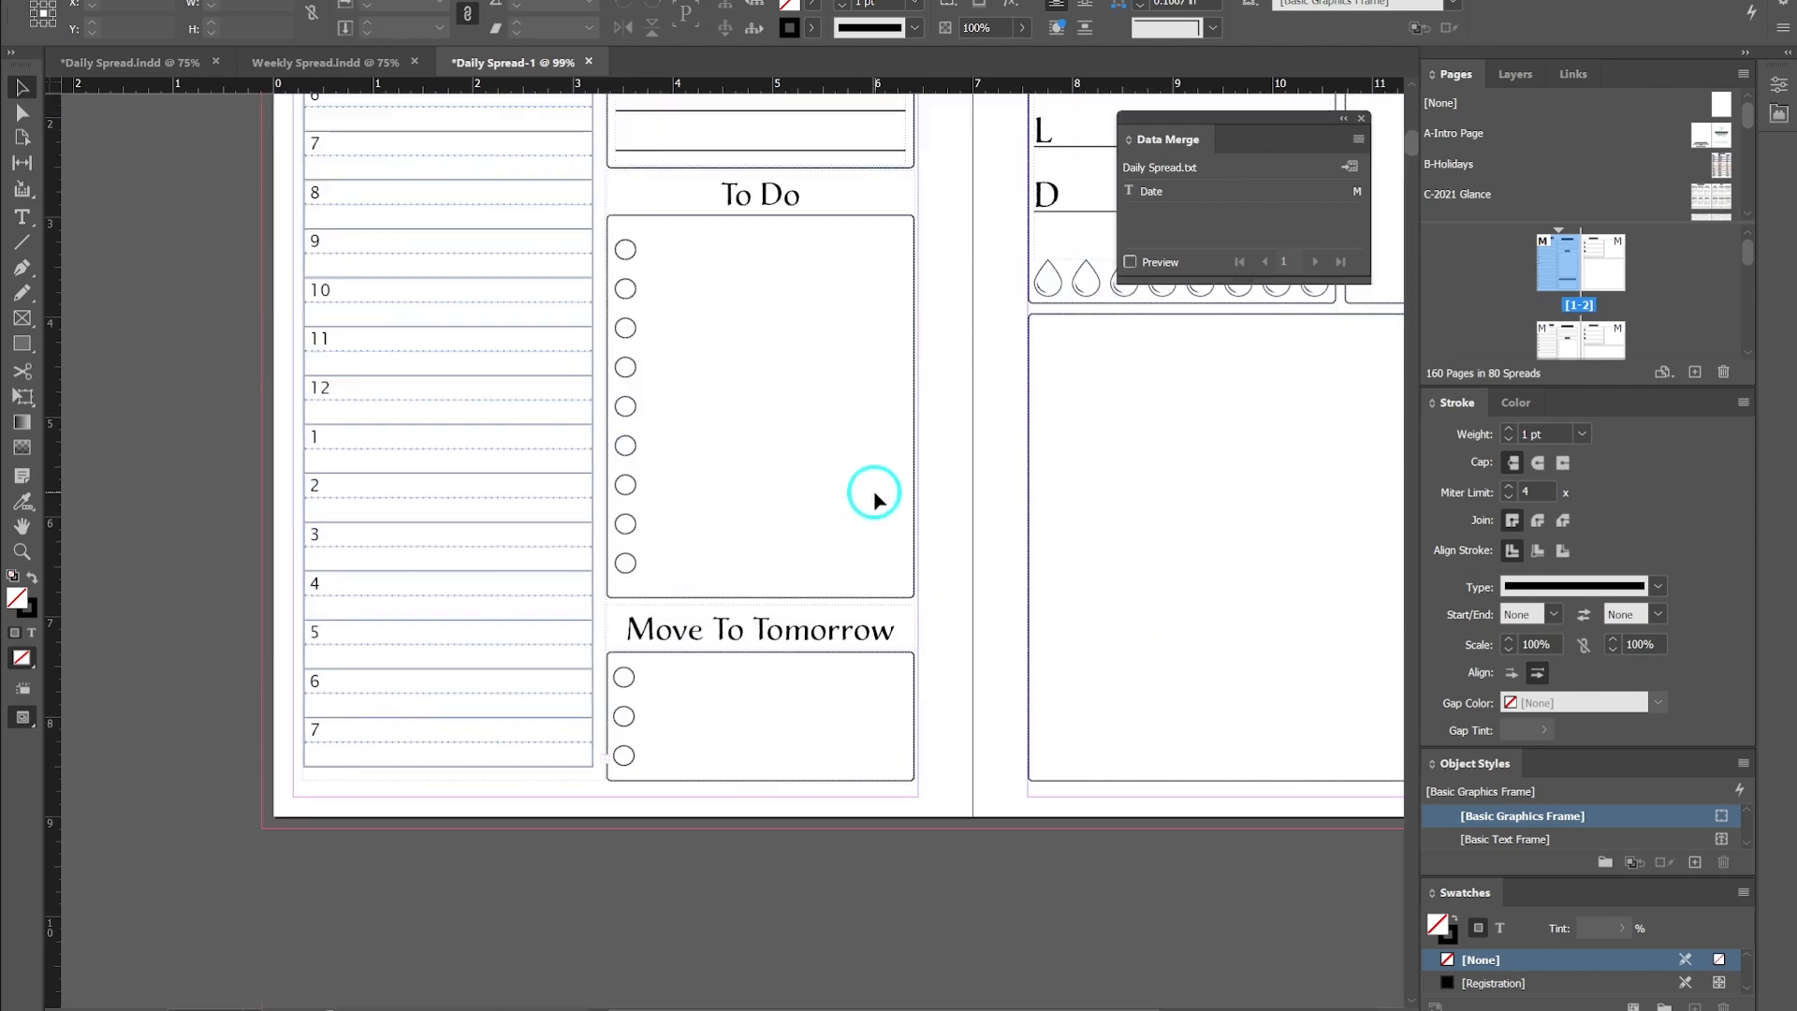
scroll(874, 499, "down", 20)
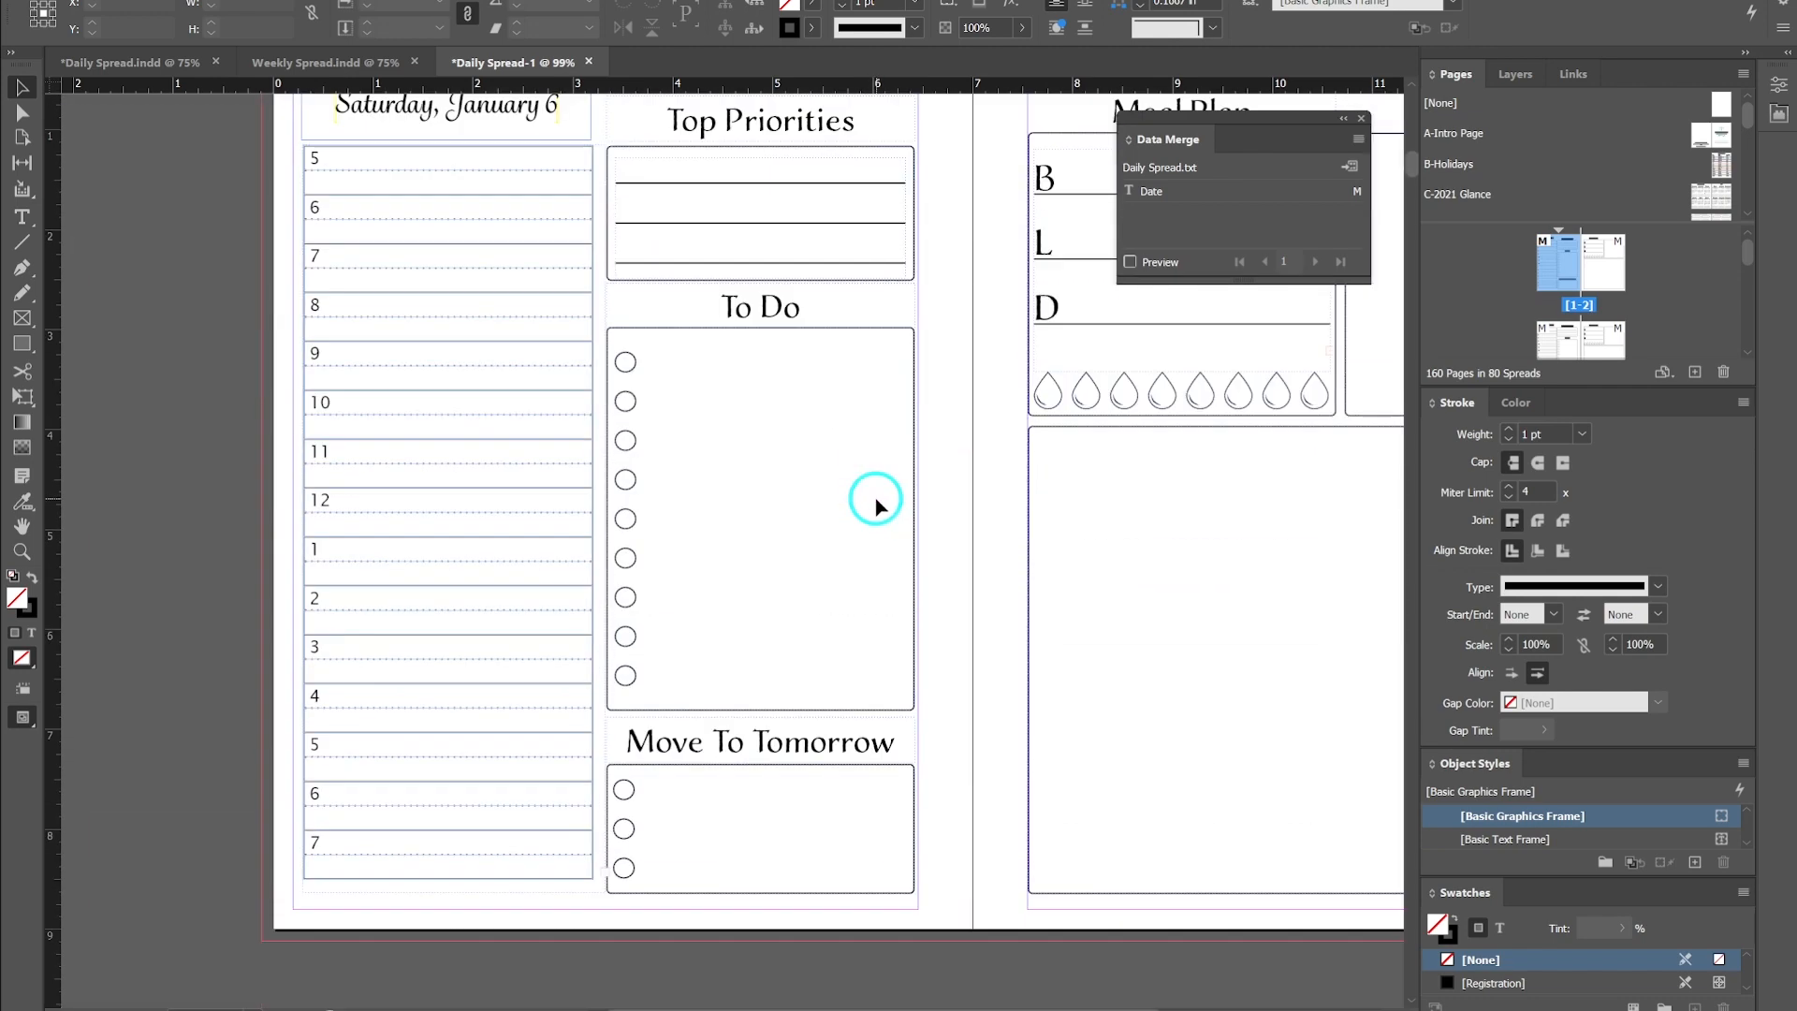
scroll(872, 505, "down", 5)
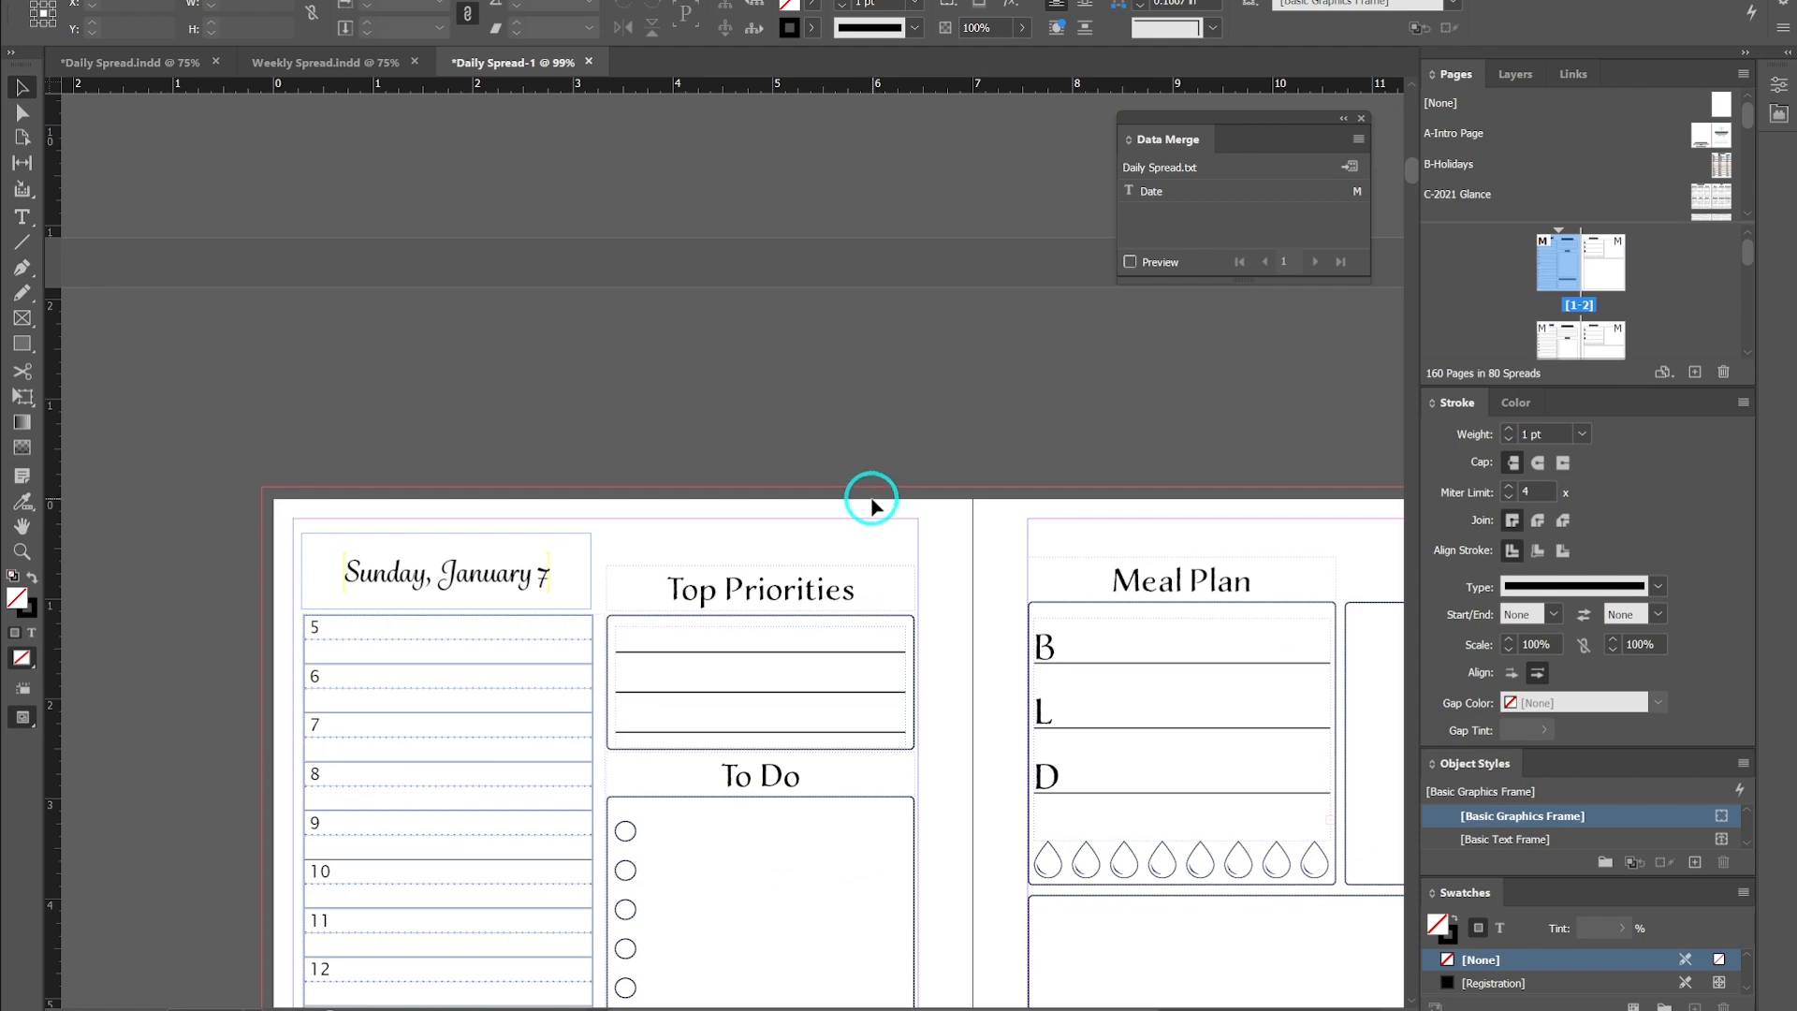
scroll(870, 505, "up", 12)
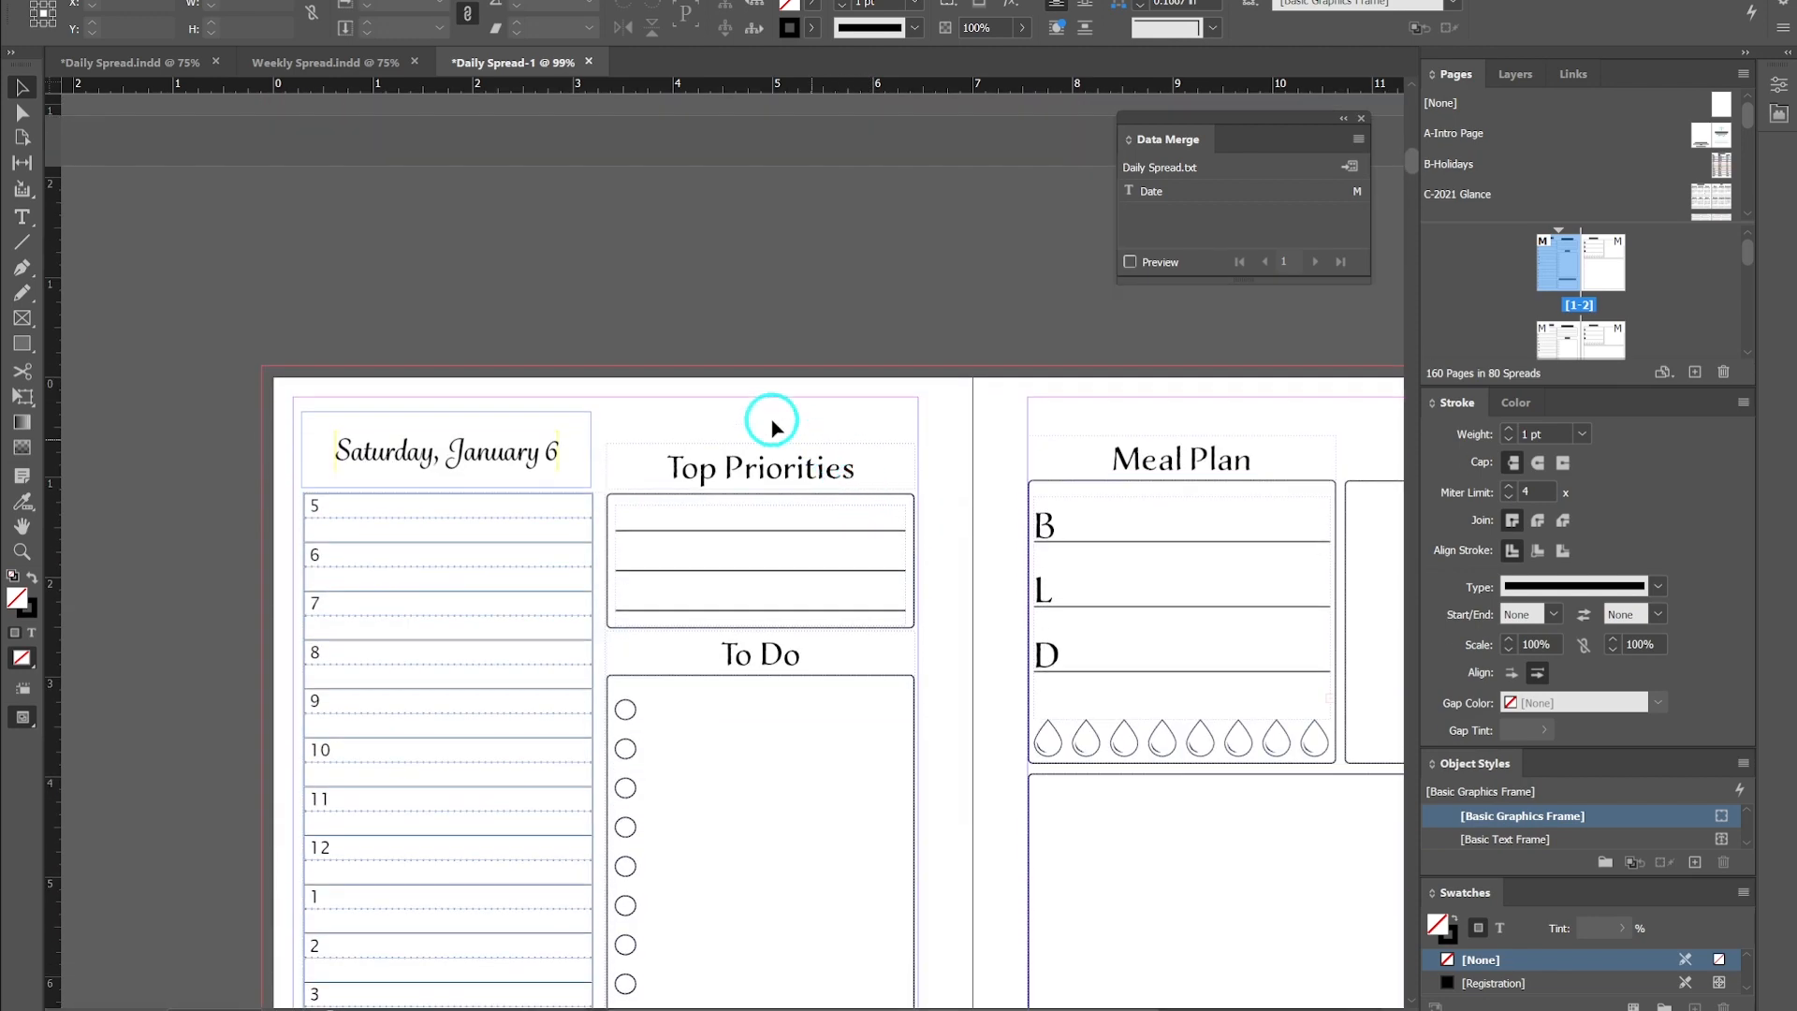
left_click_drag(1408, 160, 1404, 100)
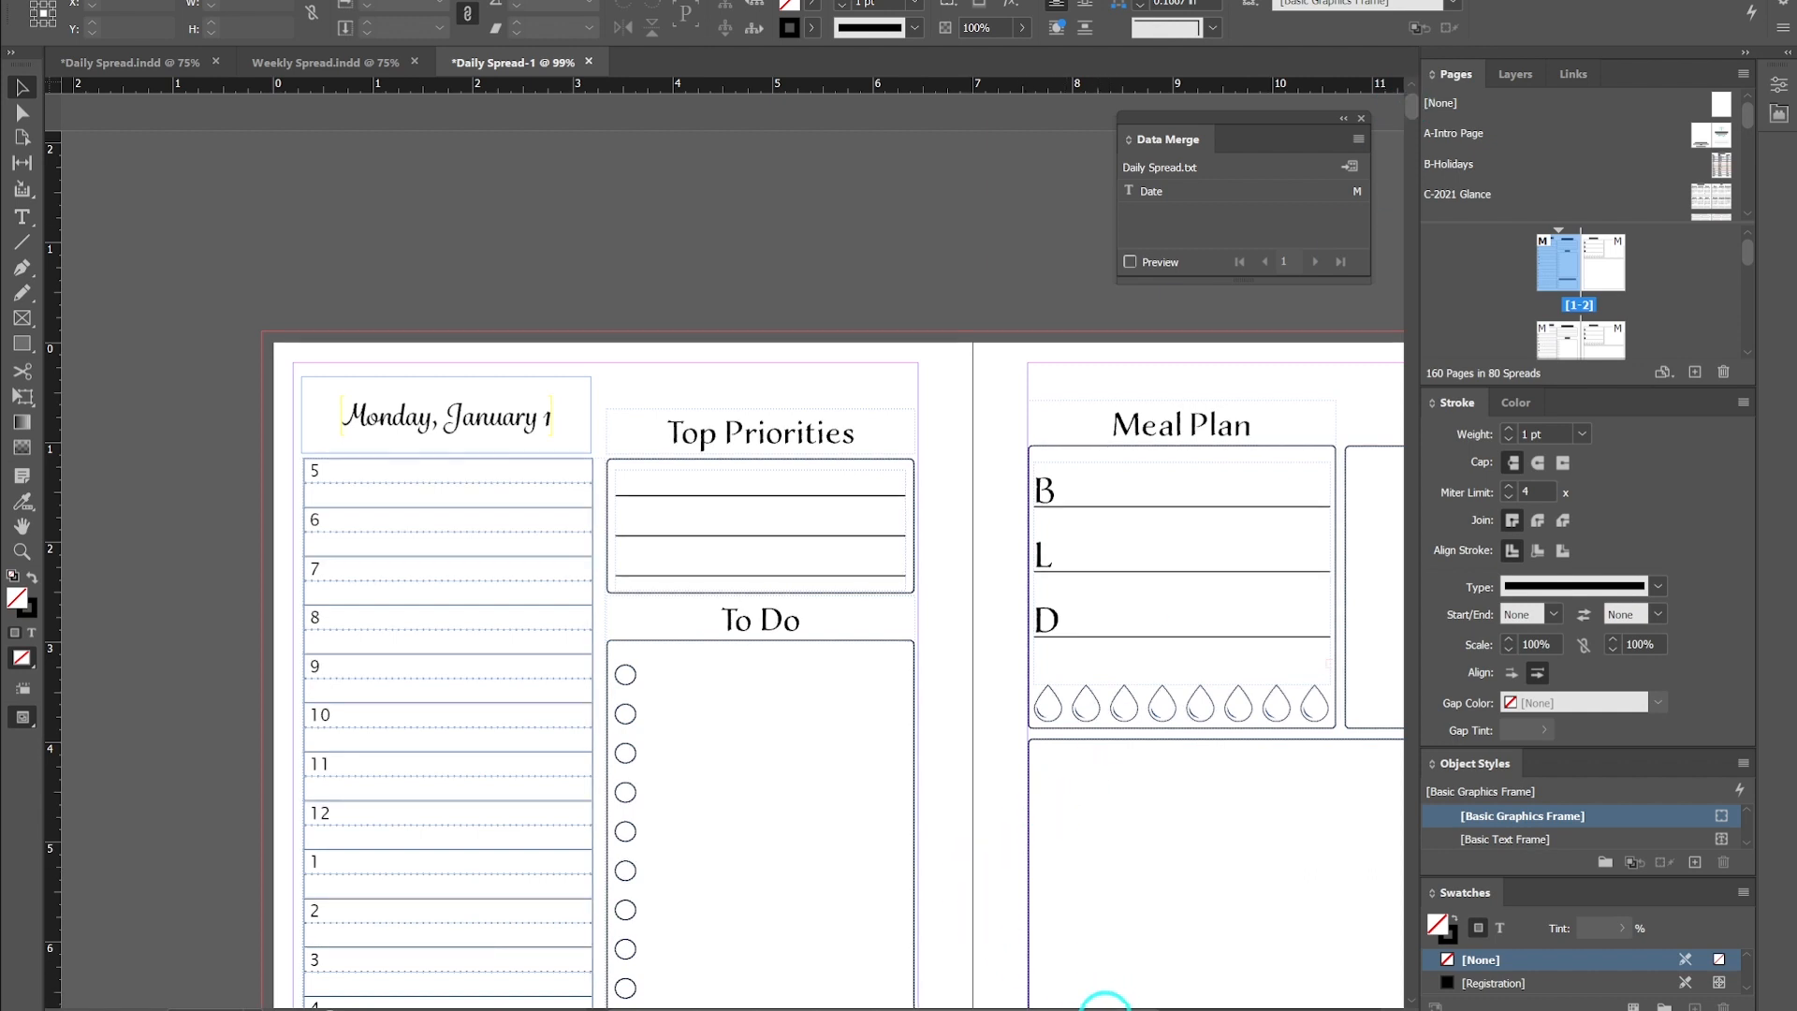
scroll(1104, 1003, "right", 5)
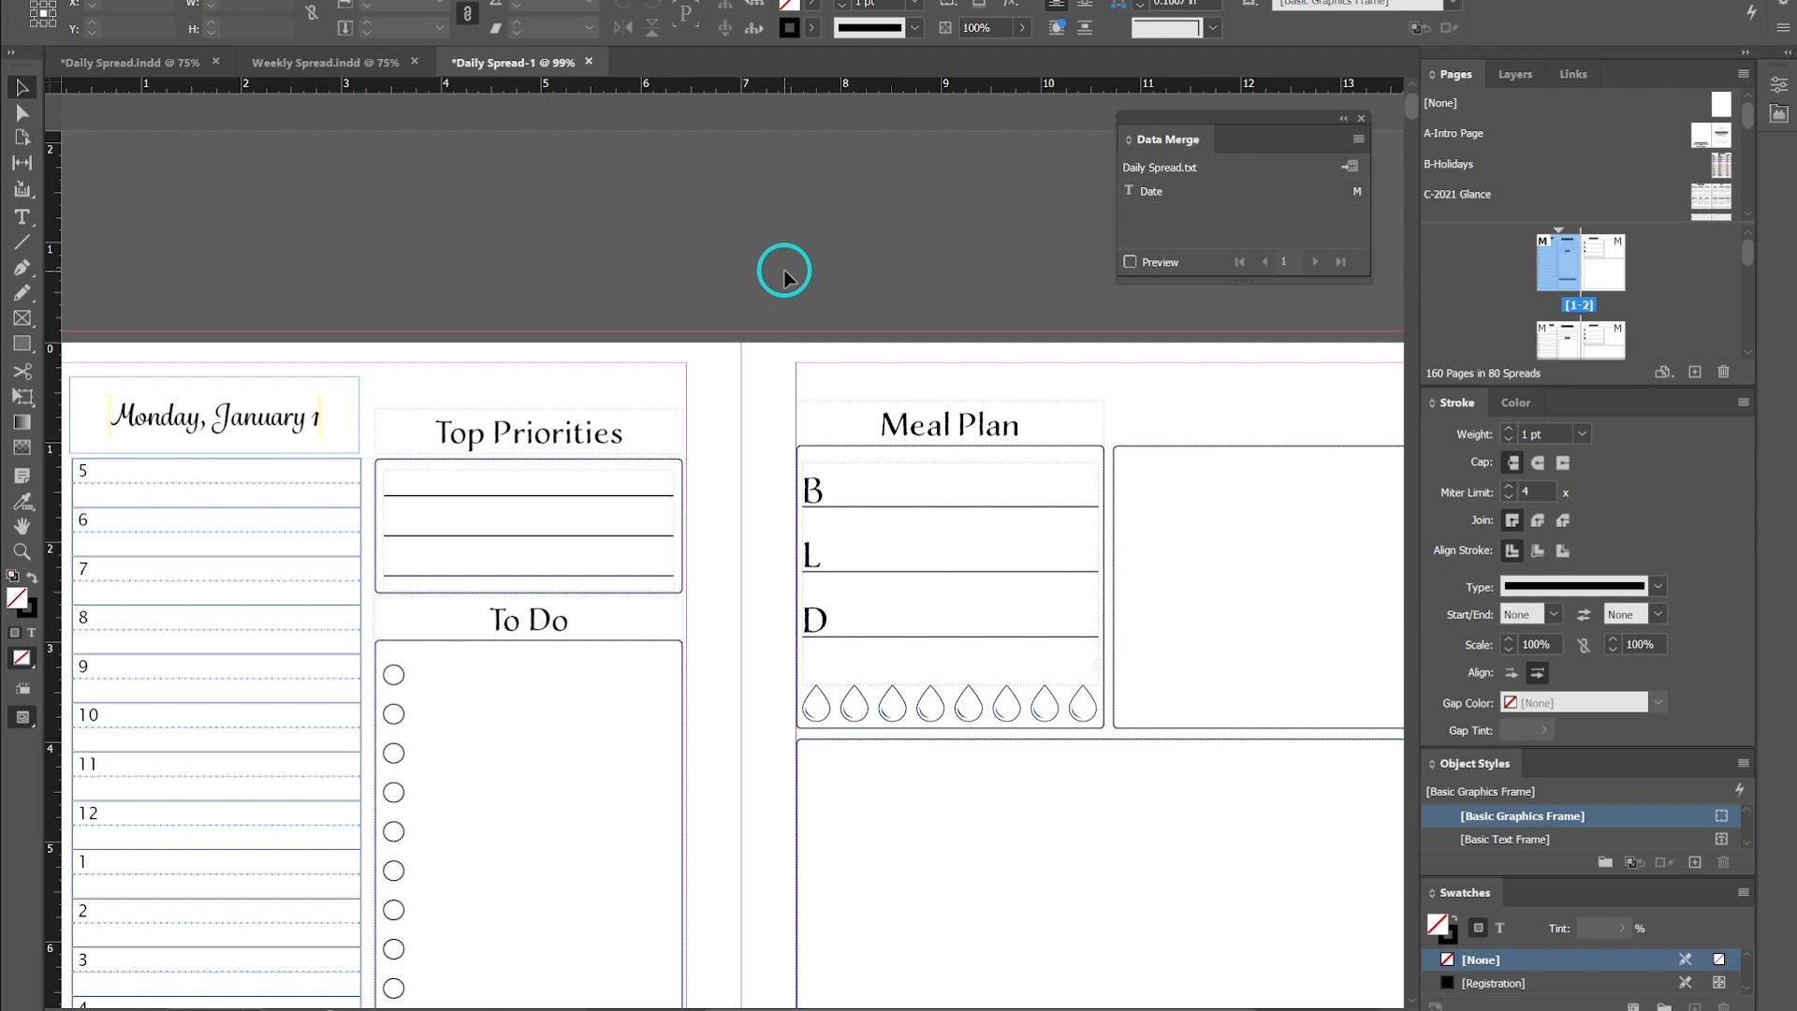
scroll(784, 274, "down", 3, "alt")
scroll(749, 403, "up", 3, "alt")
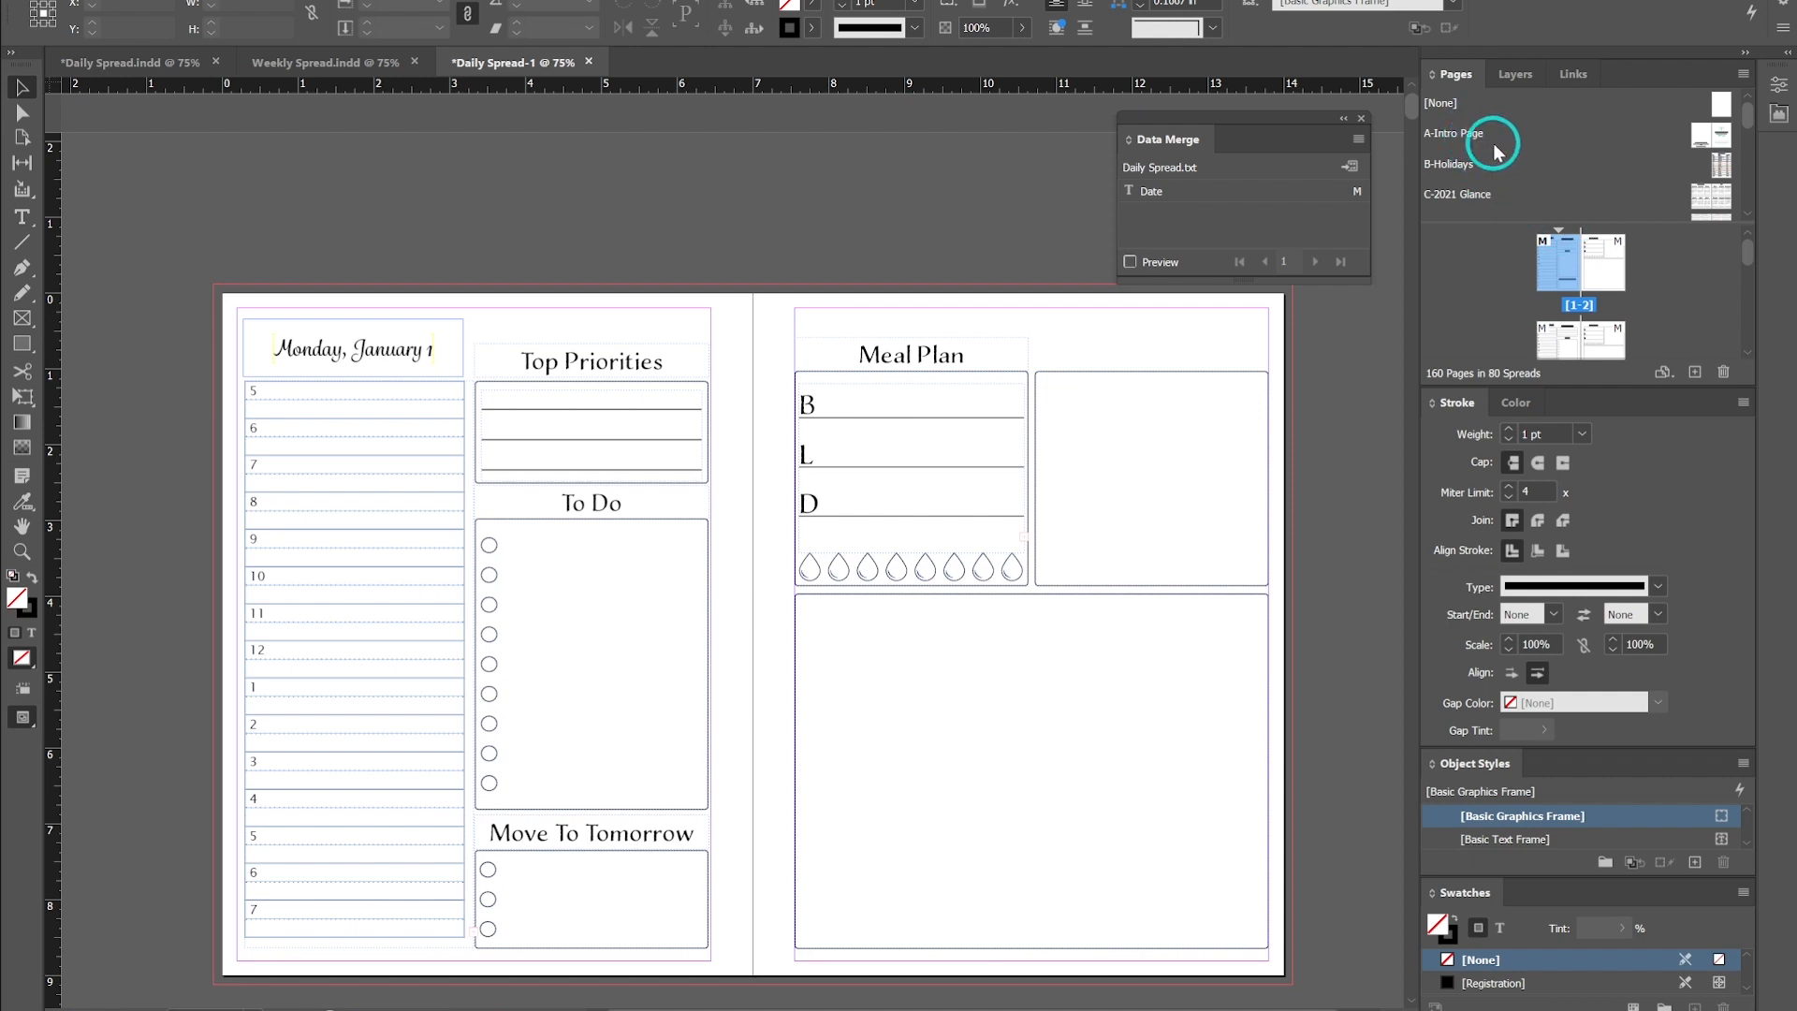
- Insert 1 page before page 1 of the merged document using the A-Intro Page parent
left_click_drag(1725, 139, 1566, 248)
right_click(1566, 248)
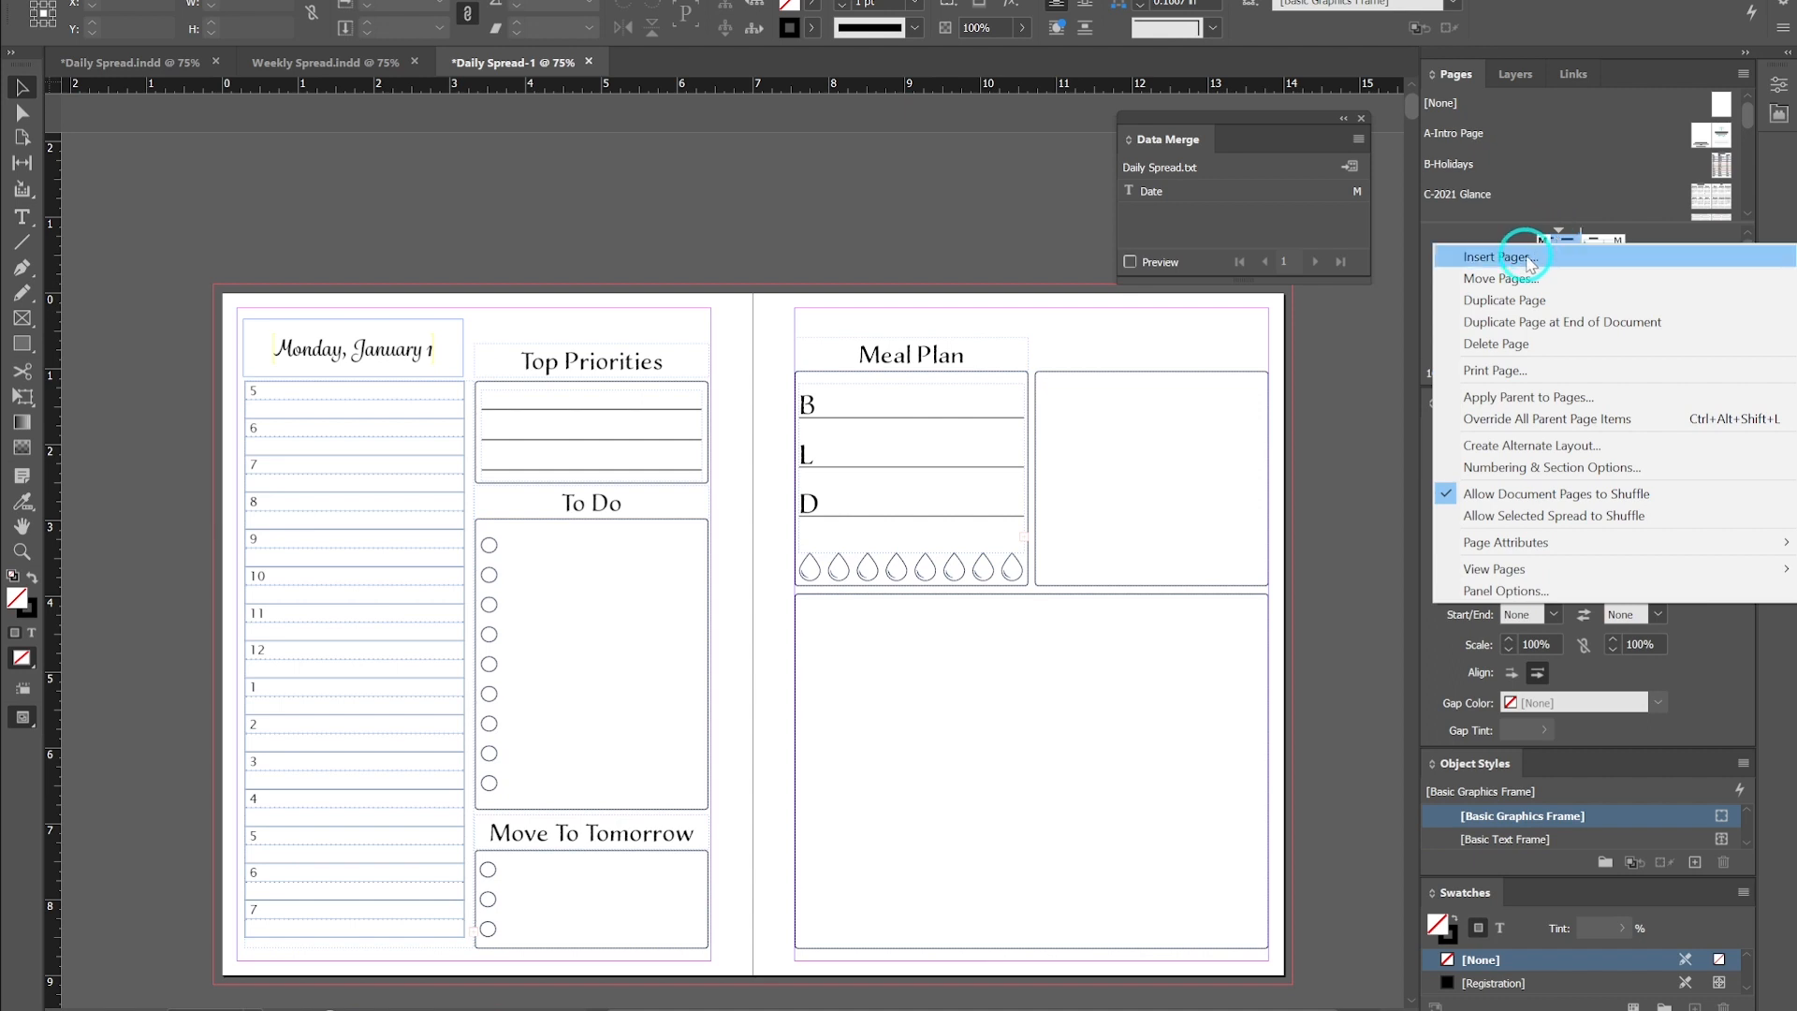
left_click(1526, 257)
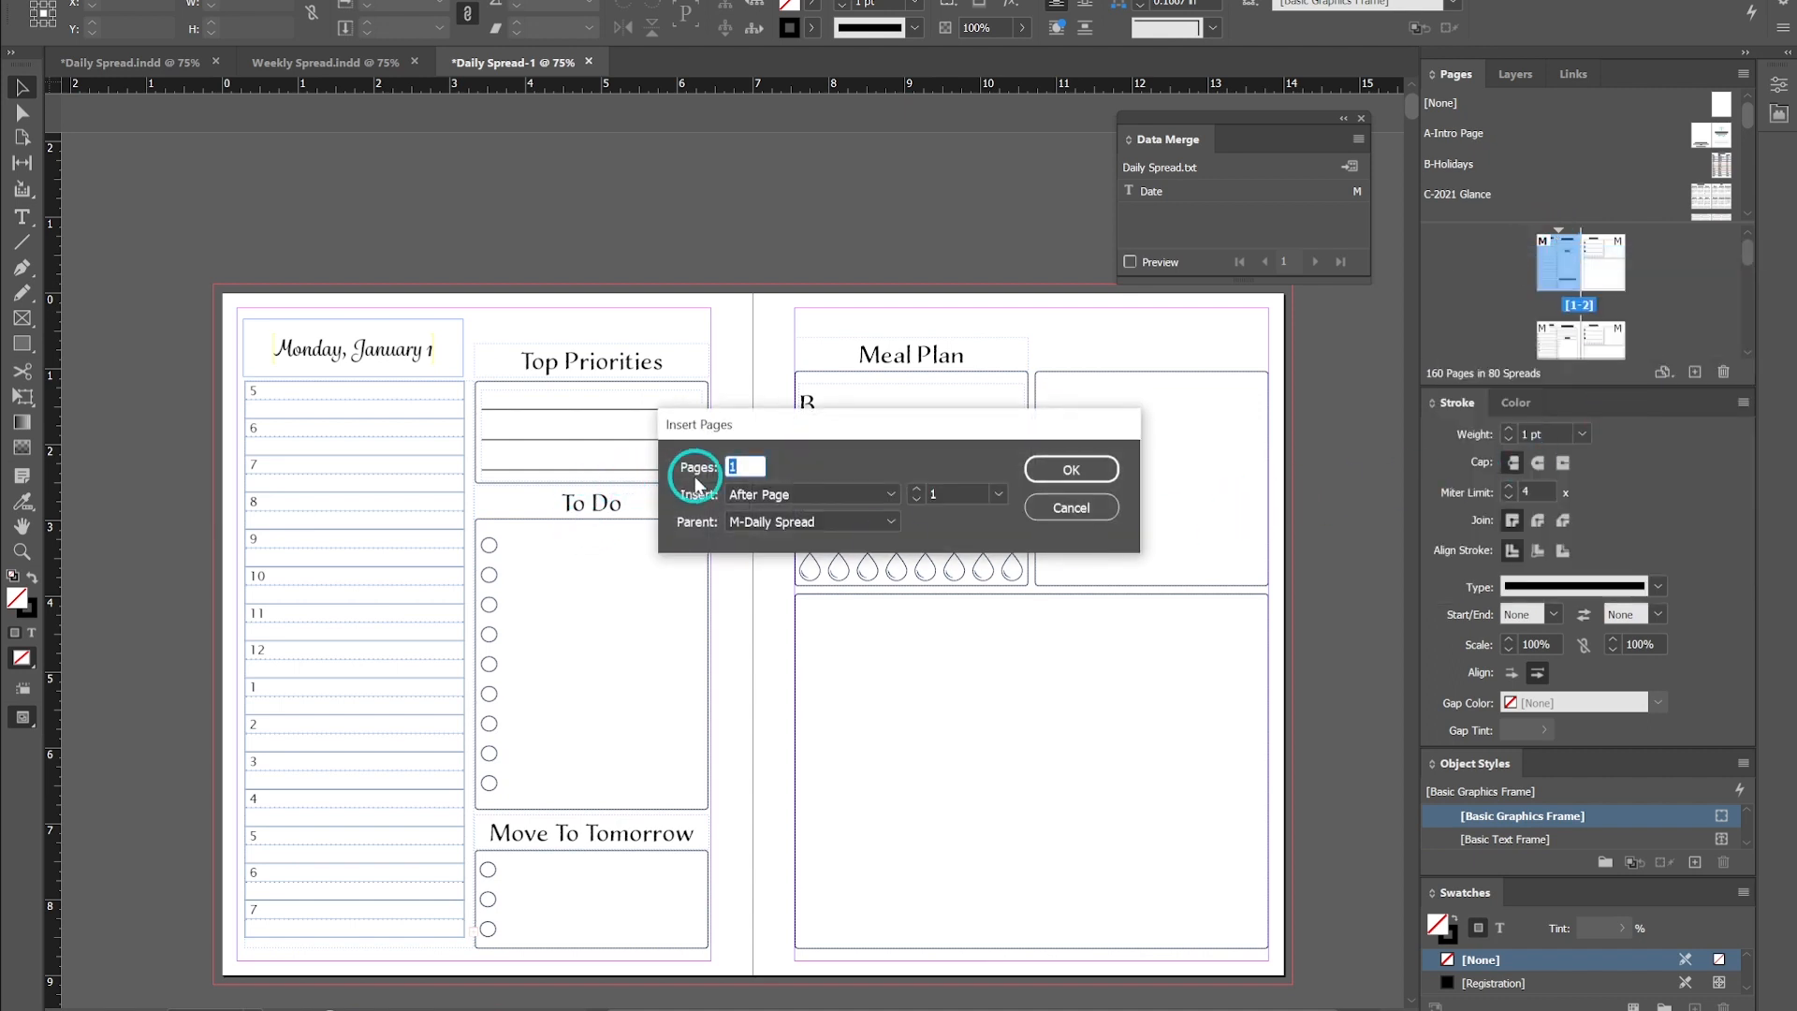
left_click(819, 496)
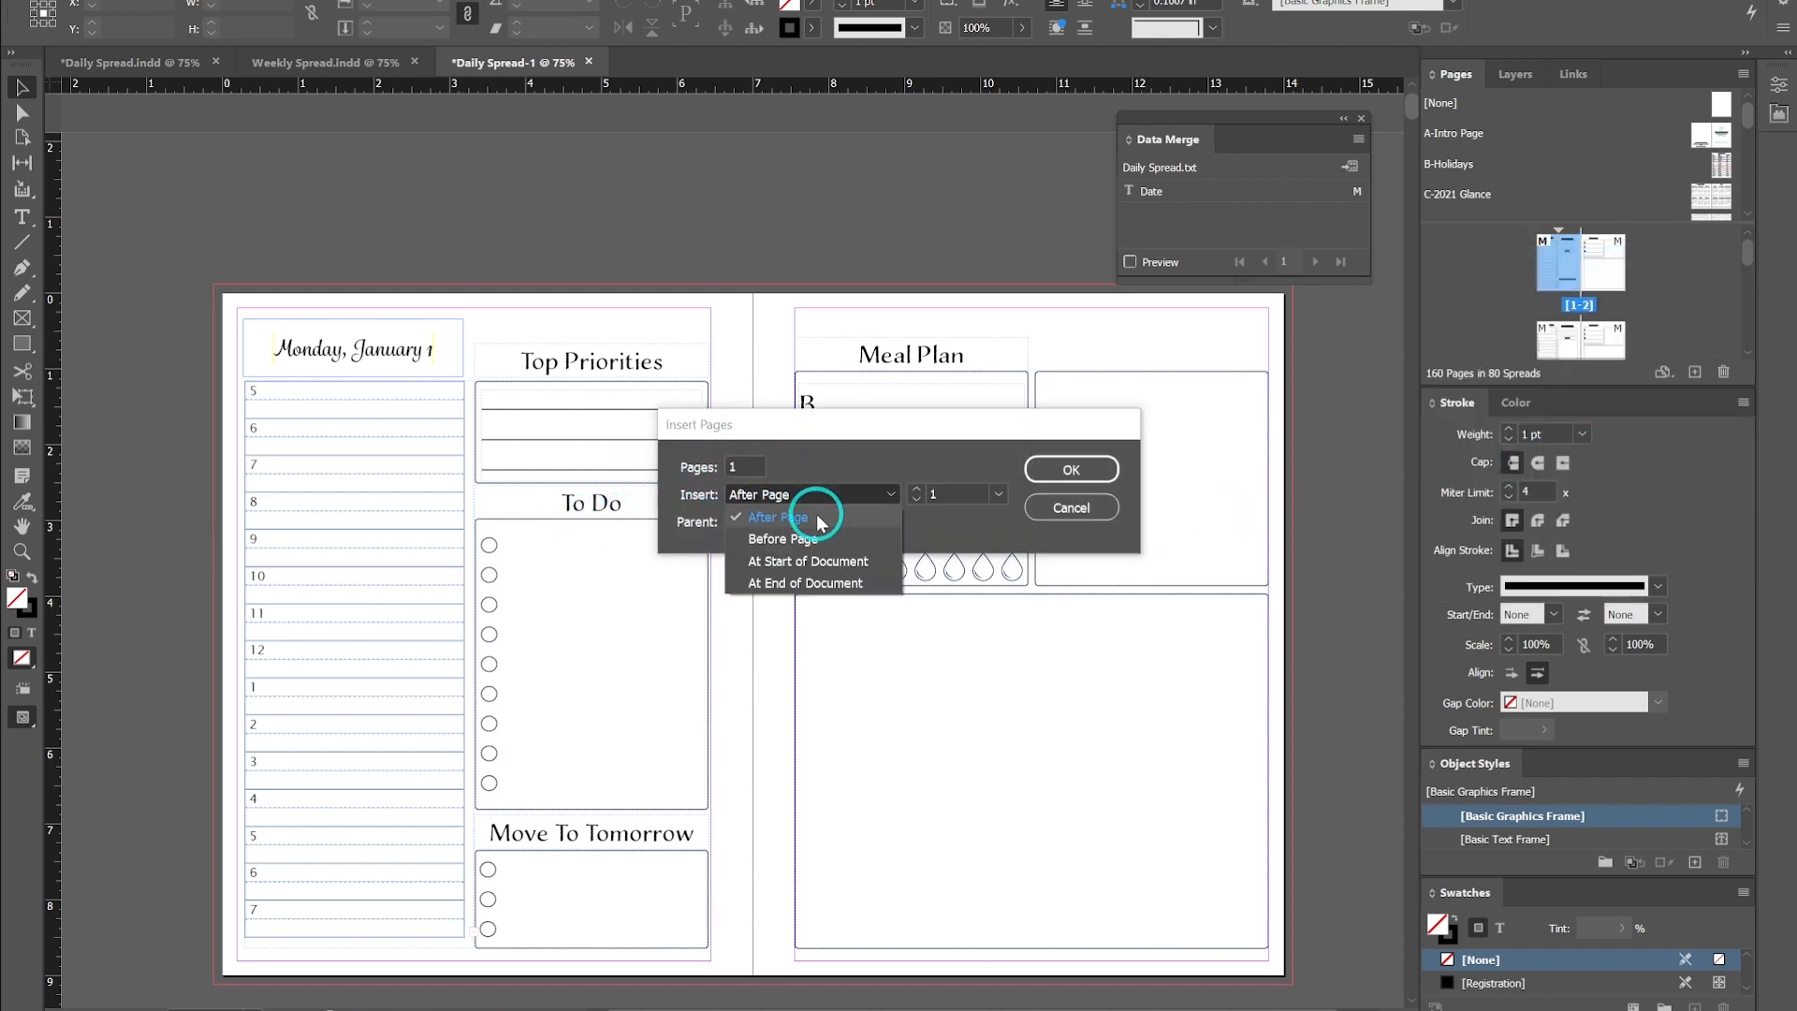
left_click(817, 540)
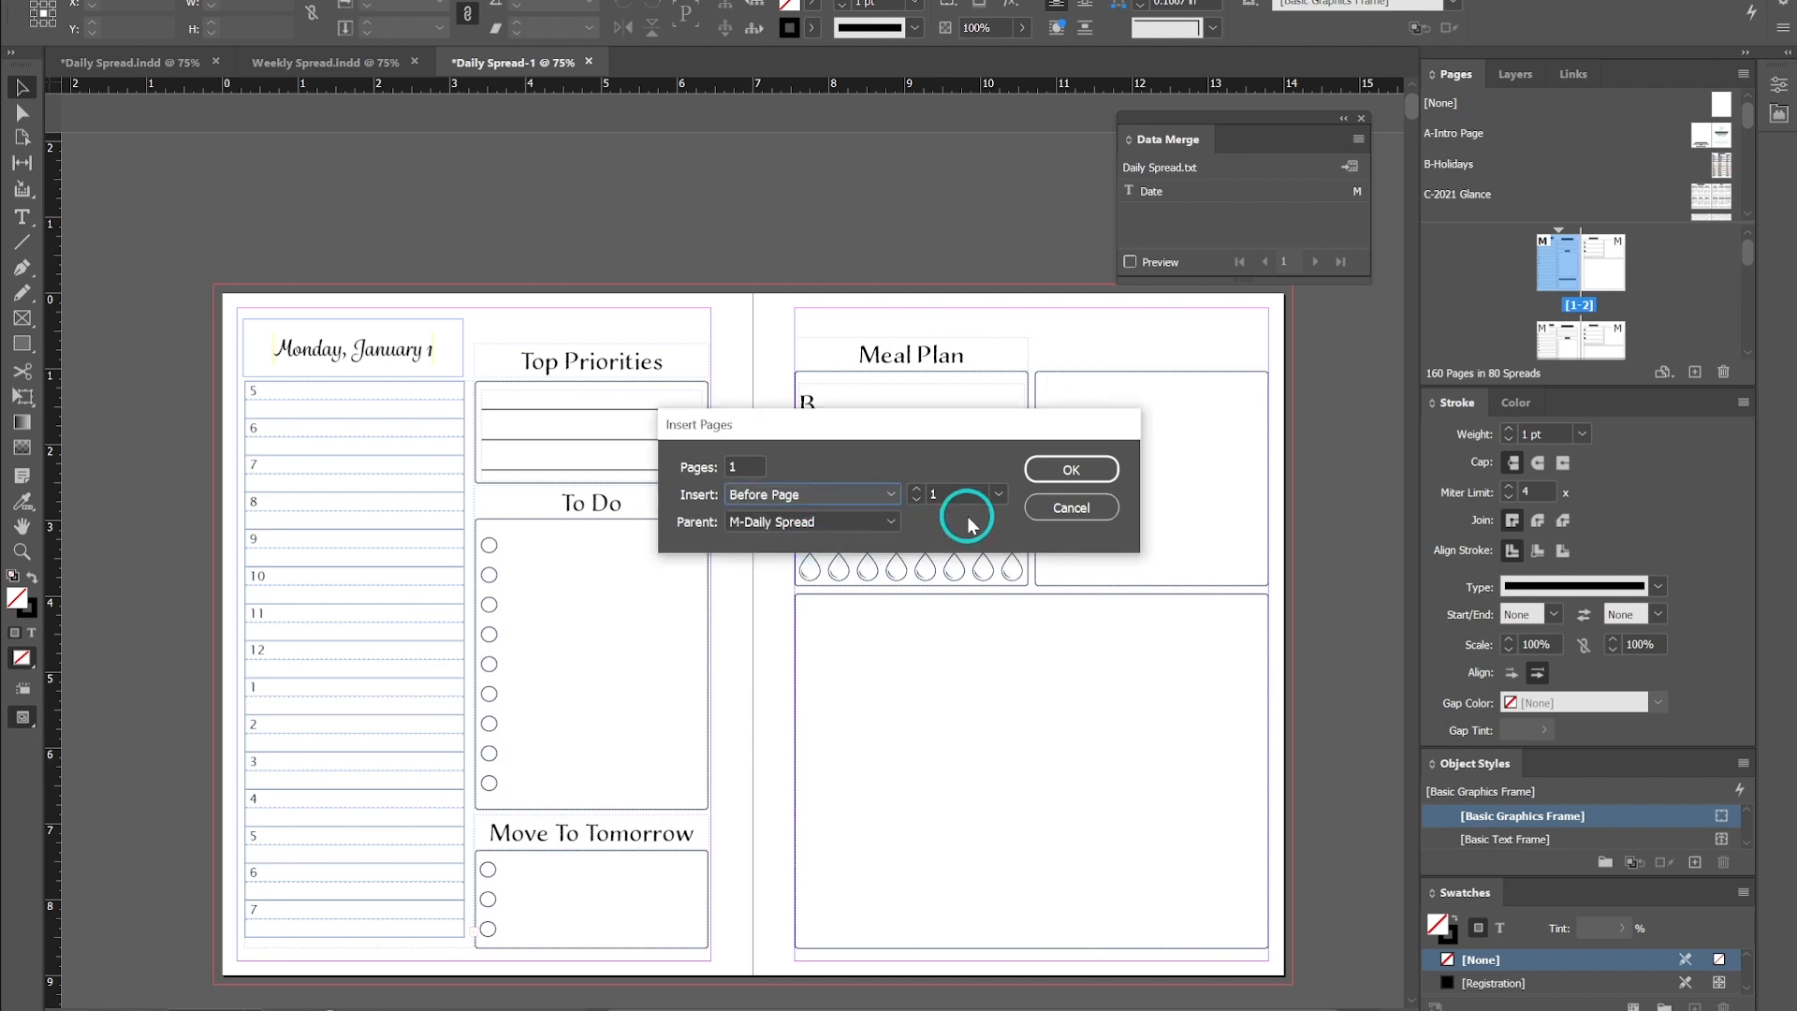
left_click(880, 522)
left_click(894, 579)
left_click(1090, 471)
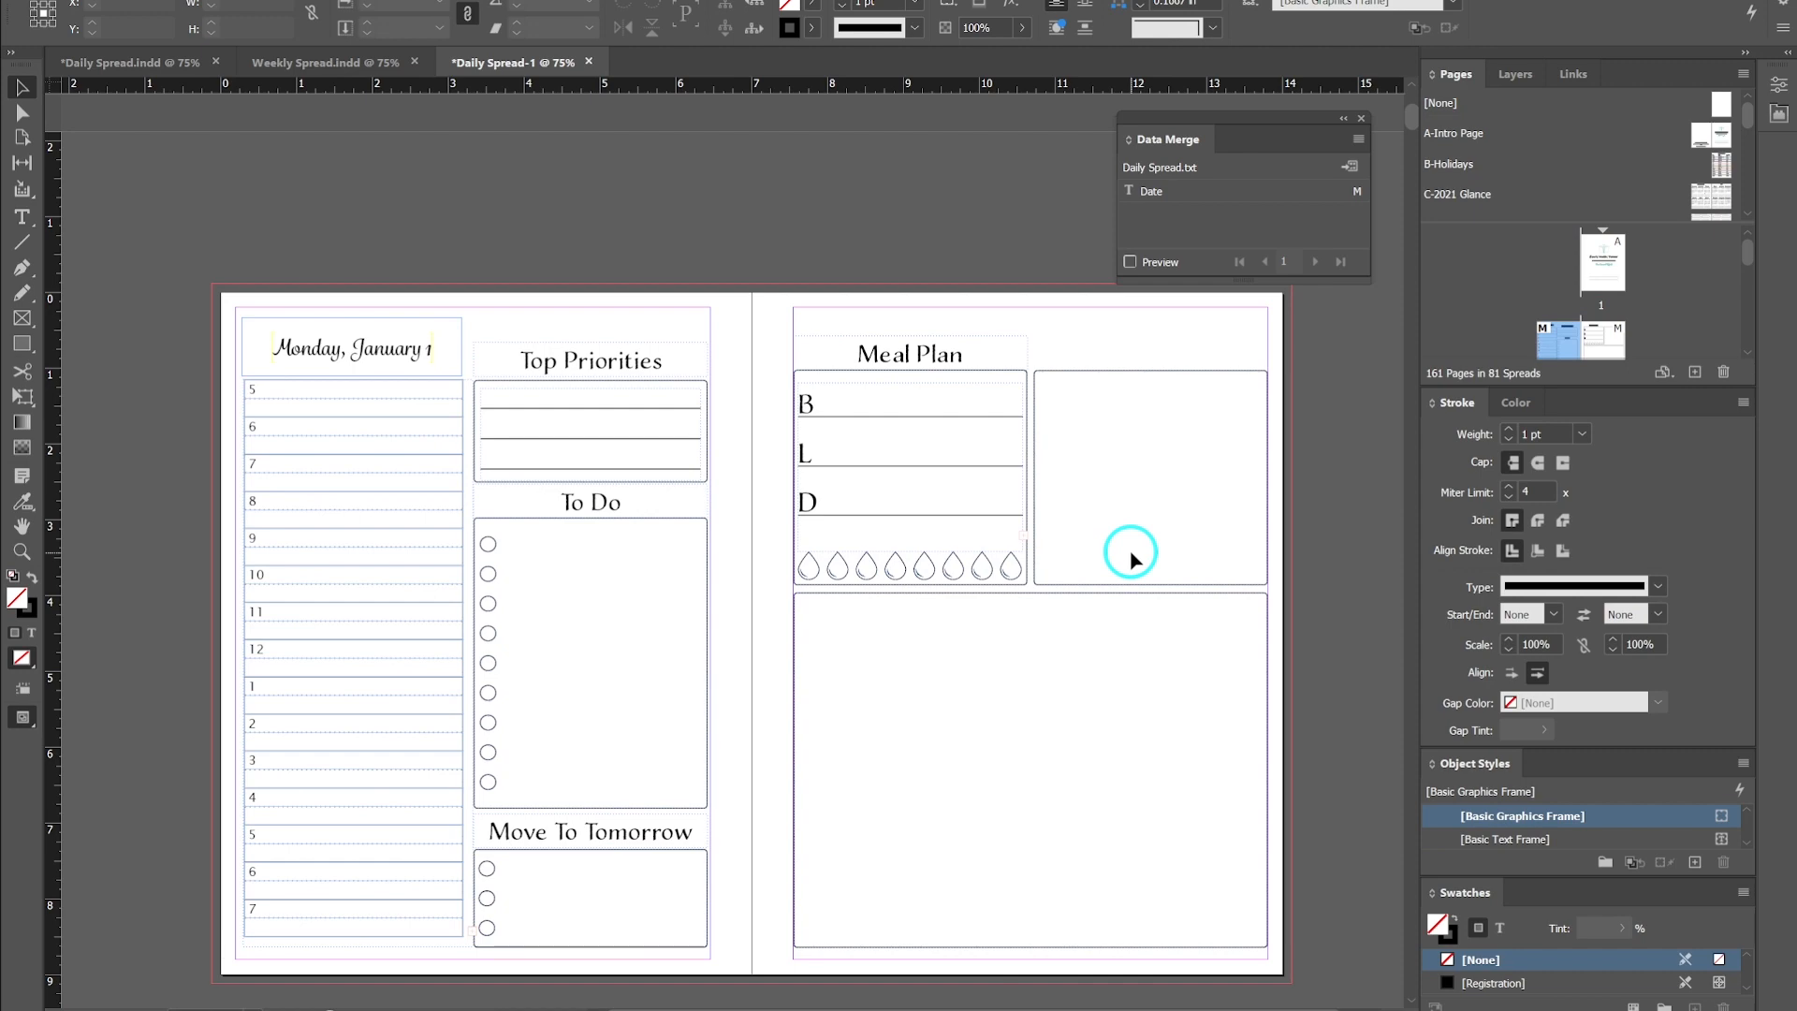
- View the new intro page and the first daily spread through the Pages panel thumbnails
left_click(1601, 263)
double_click(1603, 266)
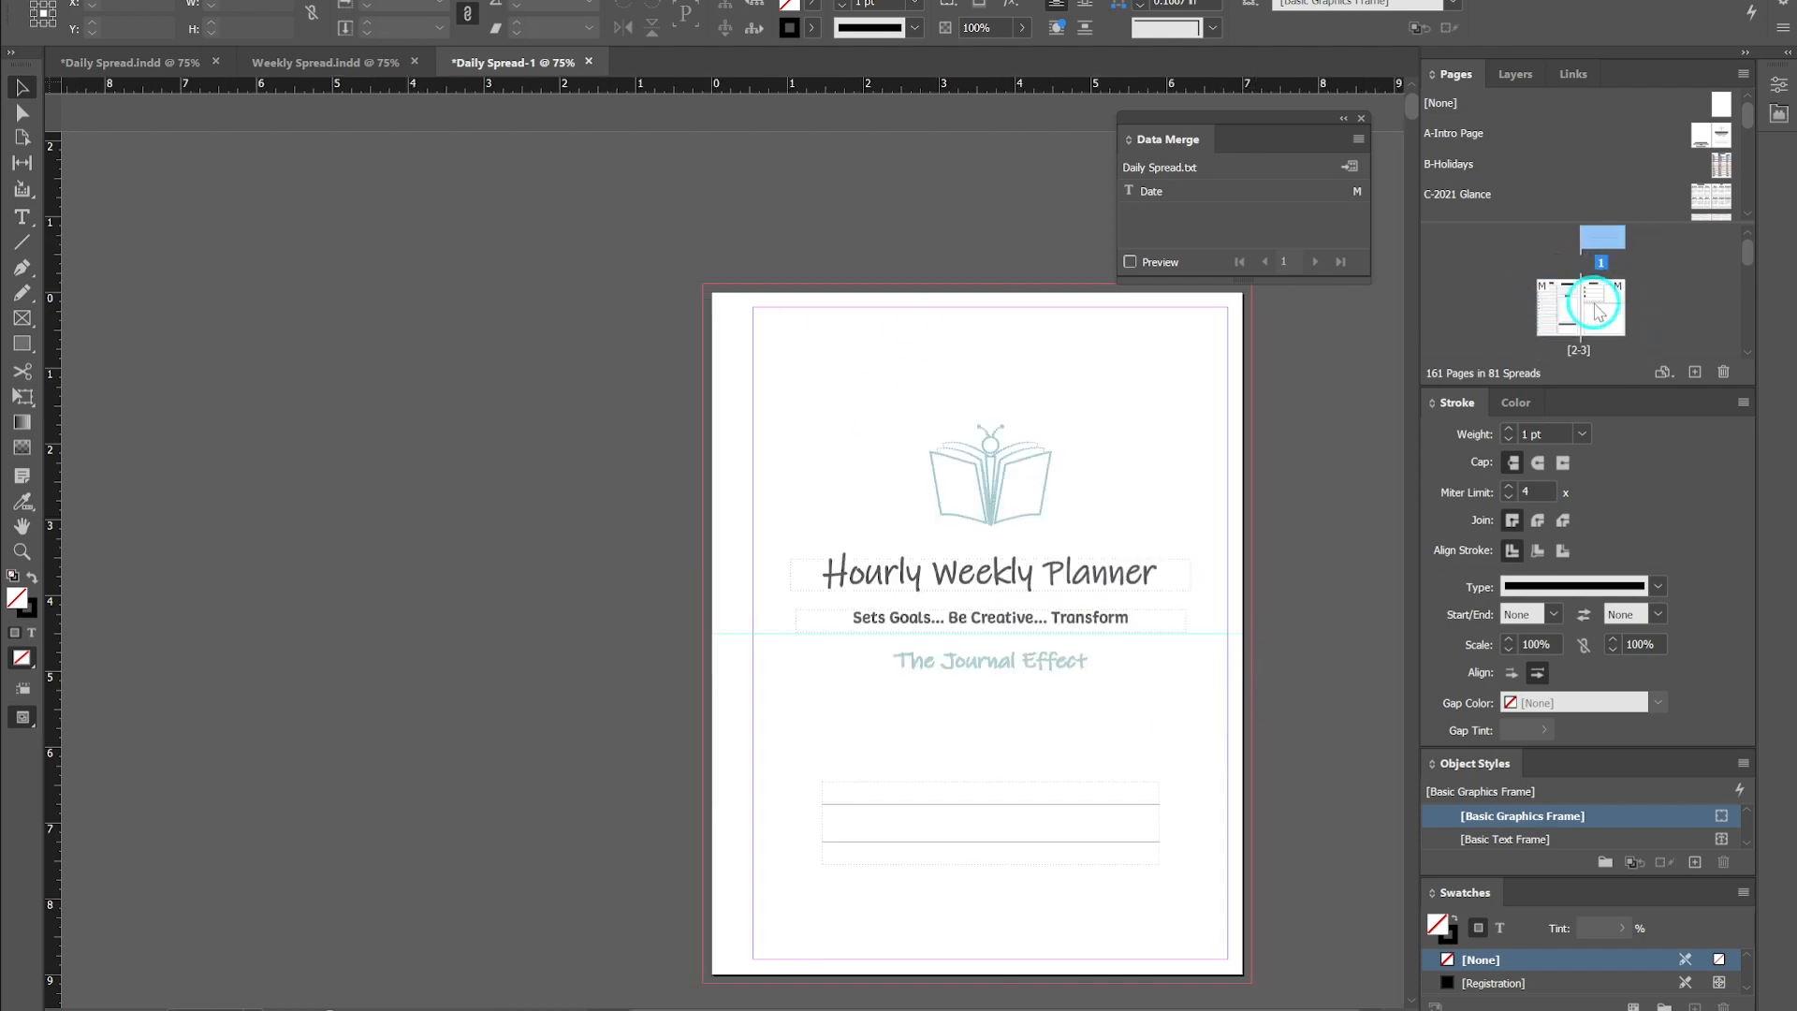
double_click(1597, 309)
double_click(1560, 307)
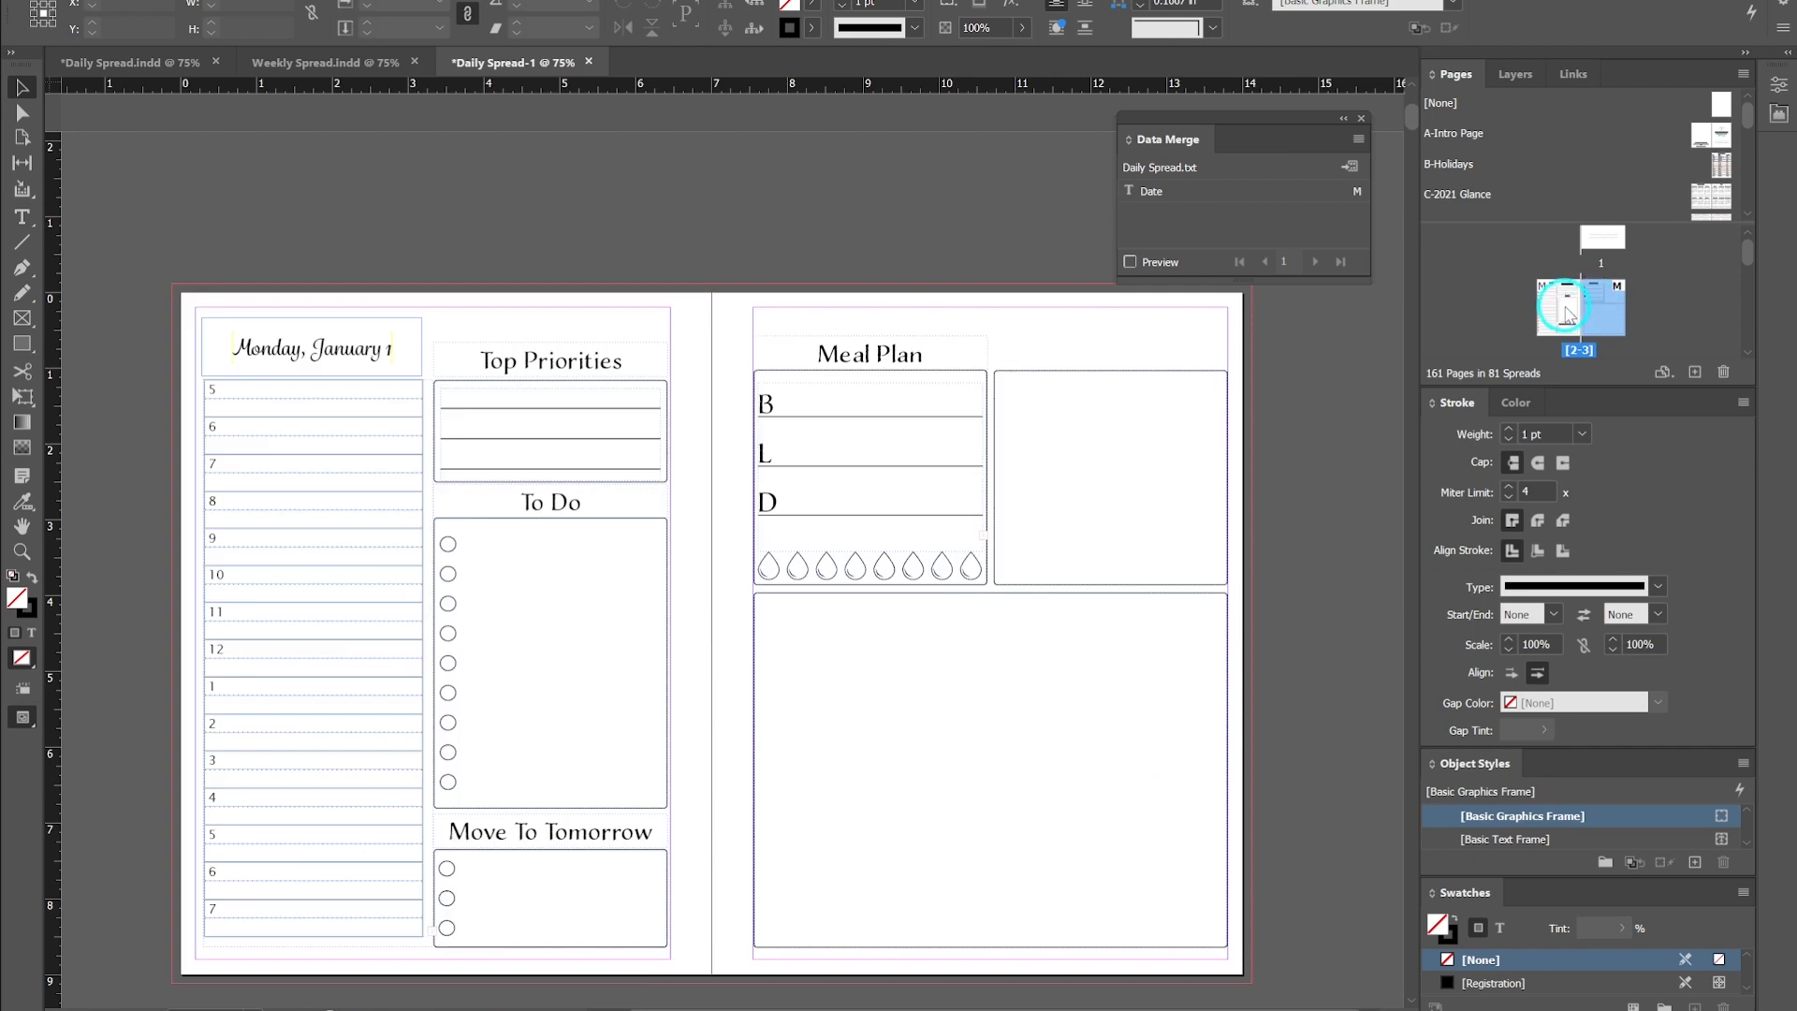
double_click(1608, 260)
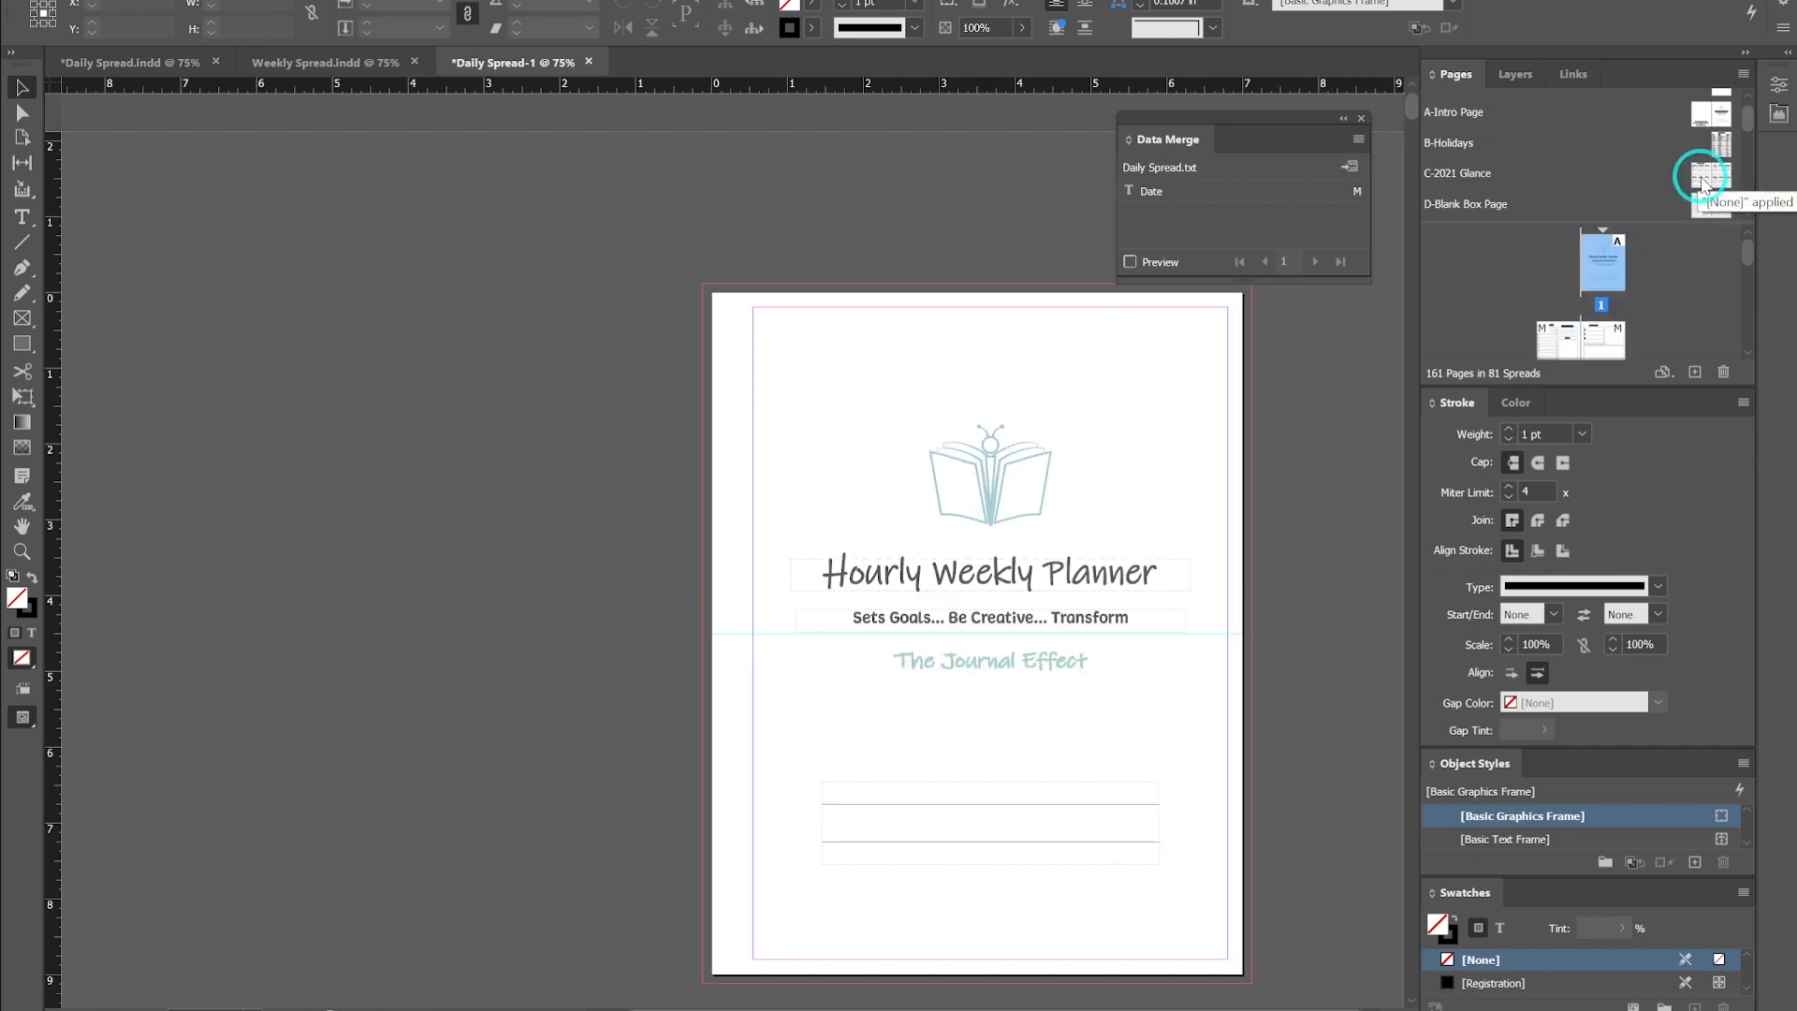
double_click(1705, 171)
left_click(1539, 168)
left_click_drag(1539, 169, 1603, 268)
double_click(1602, 267)
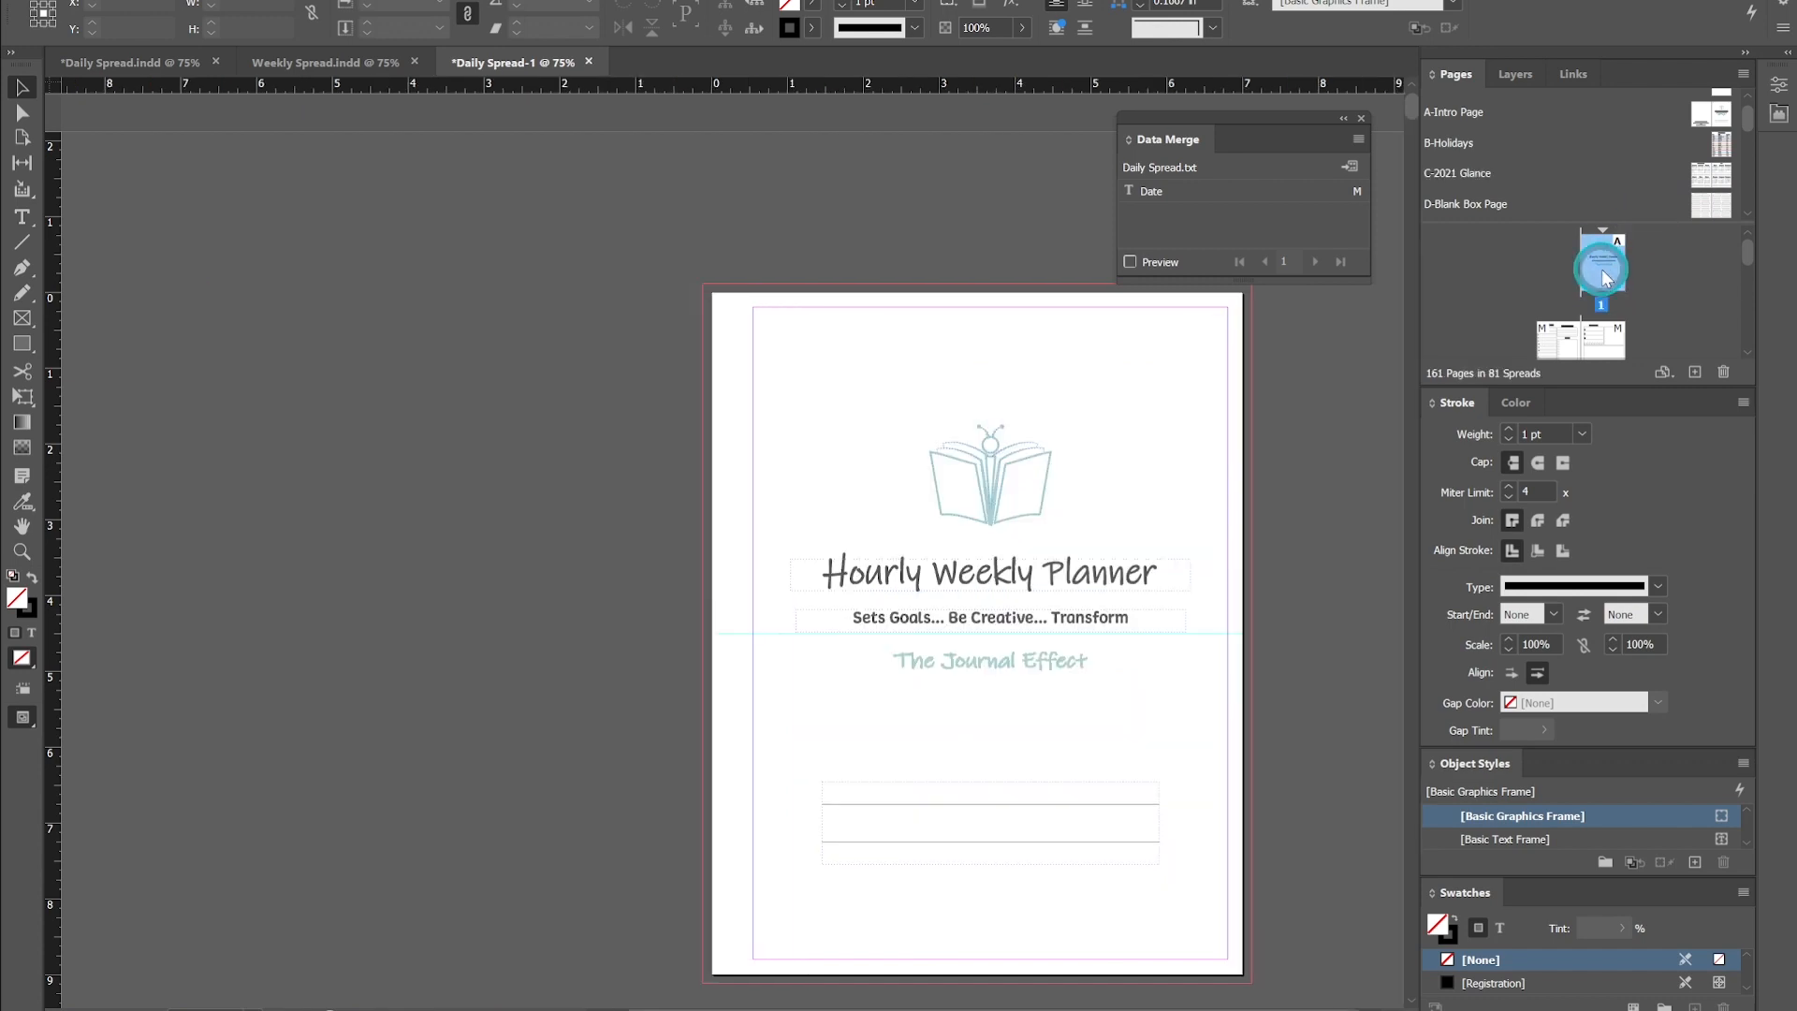
- Insert 2 pages after page 1 using the year-at-a-glance parent
right_click(1604, 276)
left_click(1599, 292)
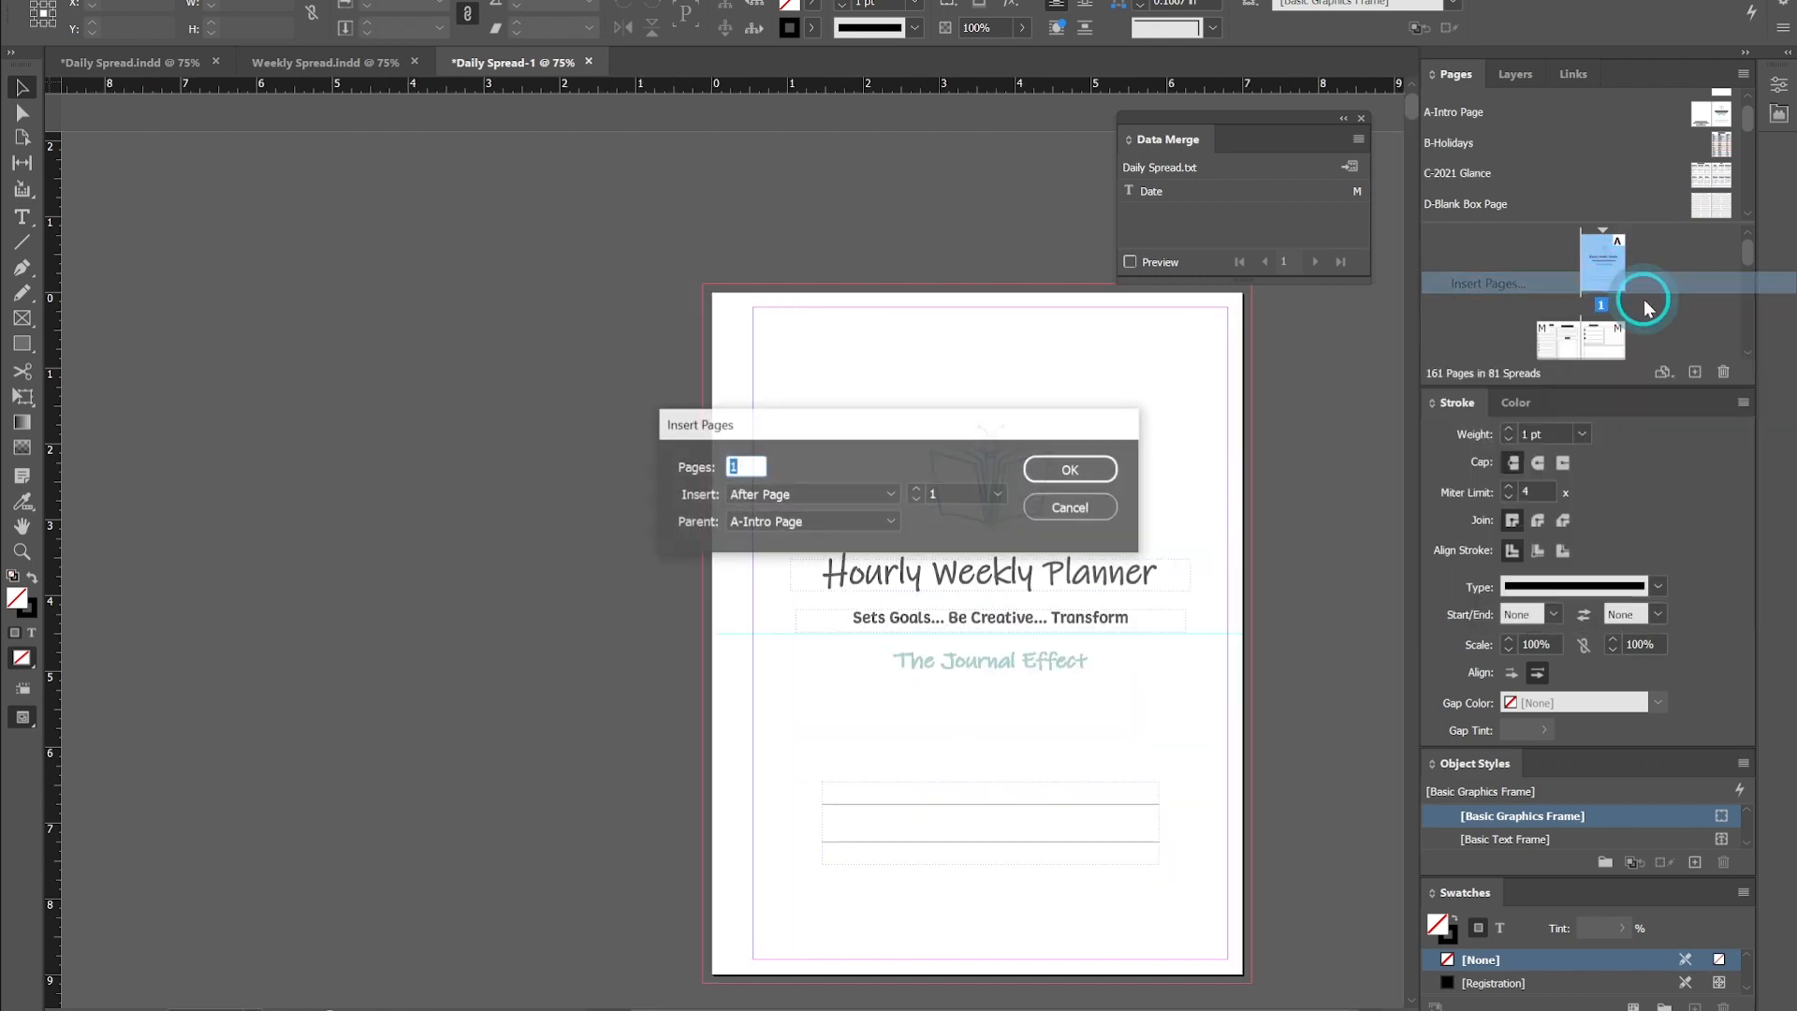
type("2")
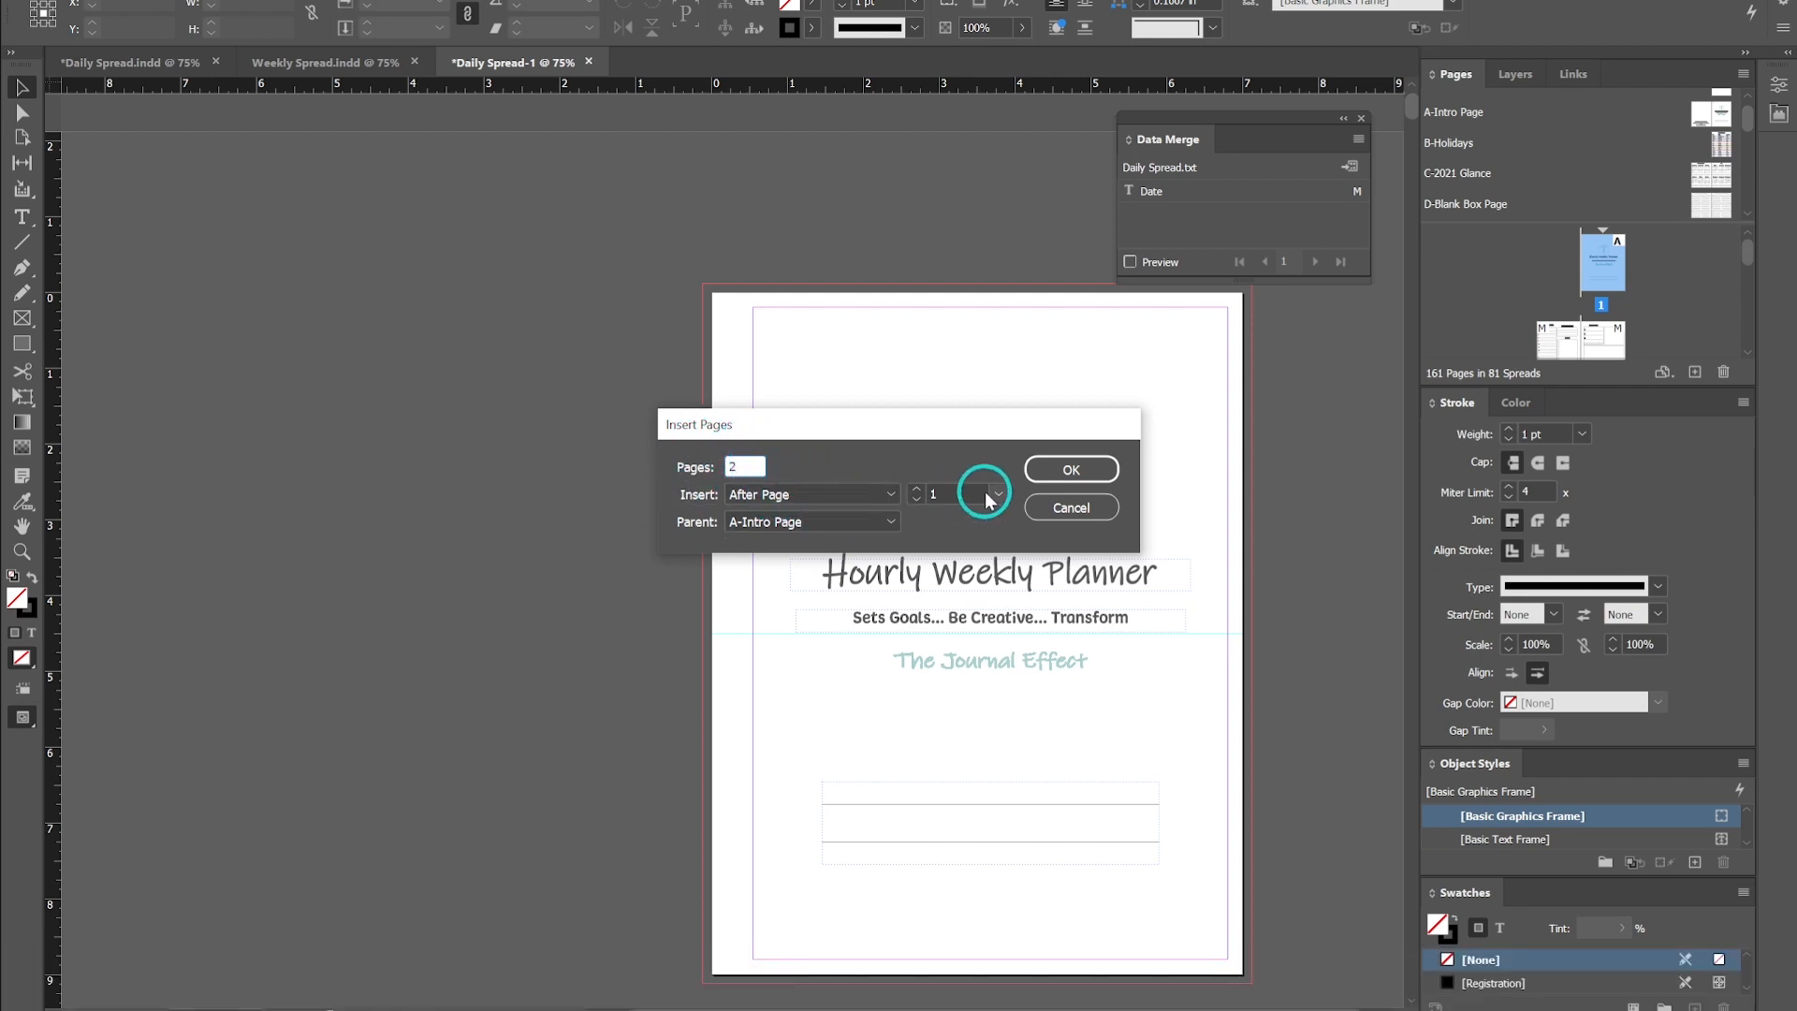
left_click(887, 536)
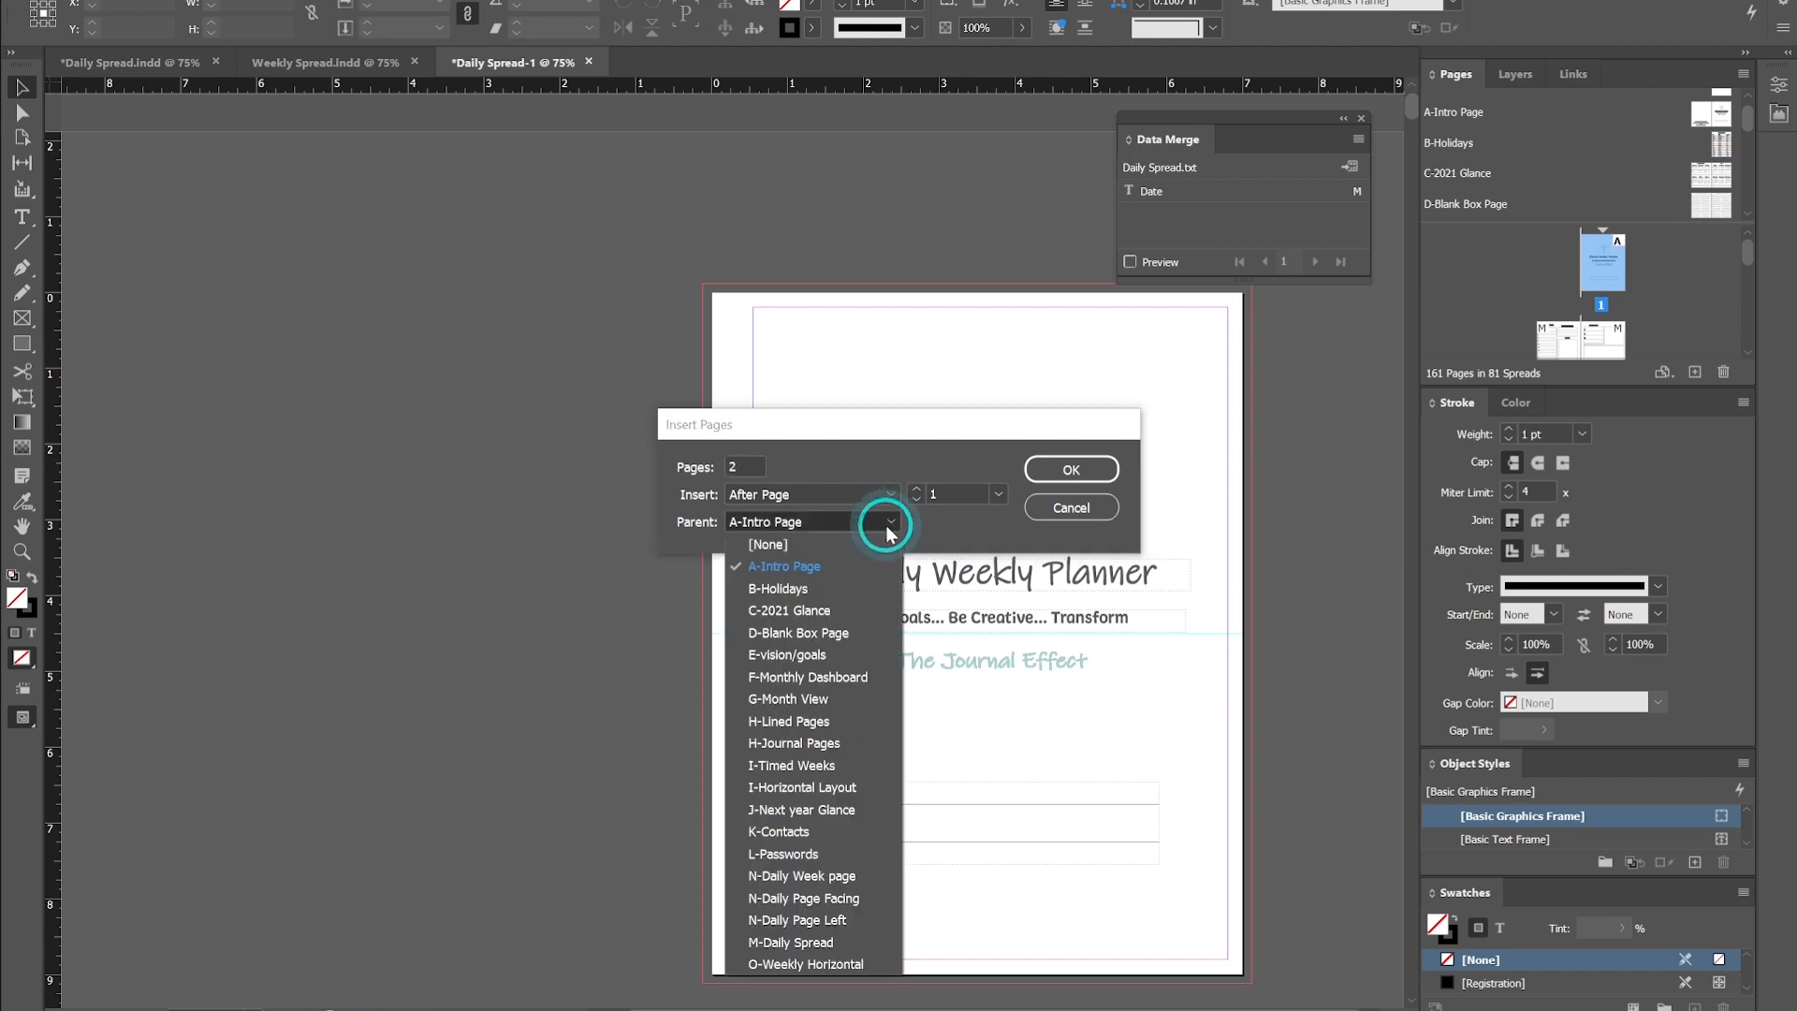
left_click(828, 593)
left_click(1093, 472)
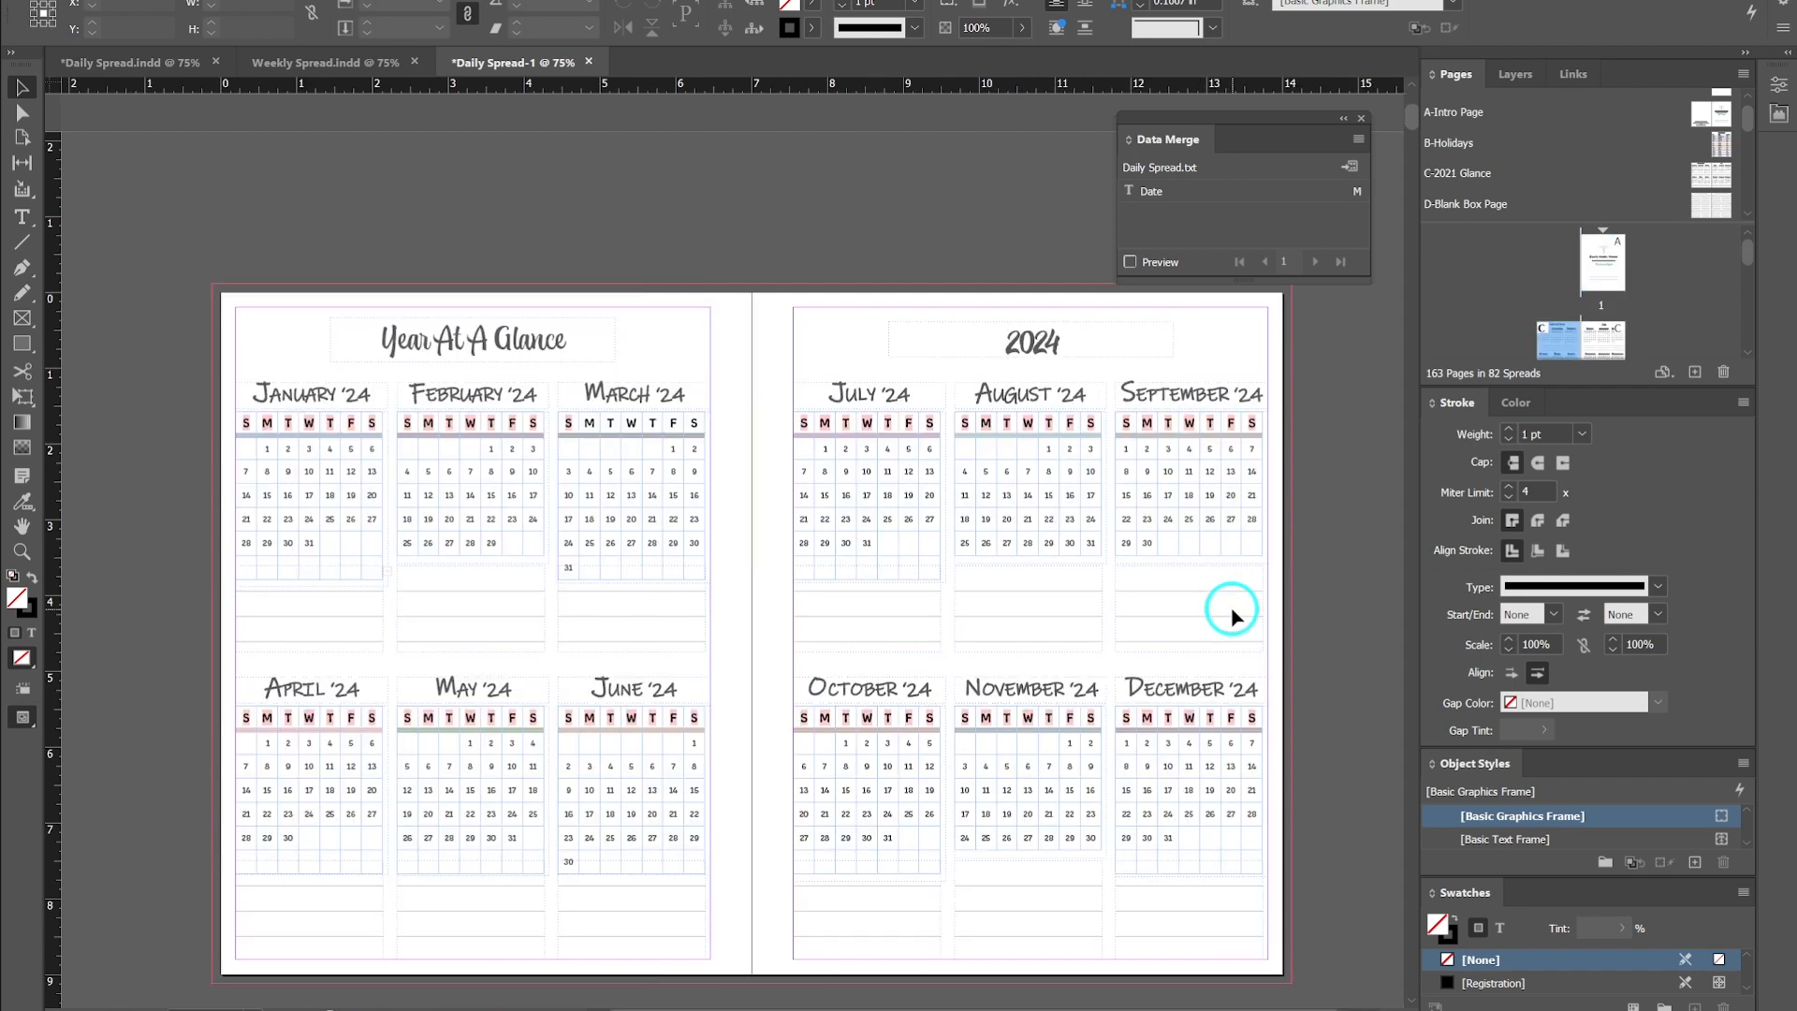
- Browse the parent list and open the G-Month View parent to view it
scroll(1498, 293, "down", 3)
scroll(1639, 335, "up", 3)
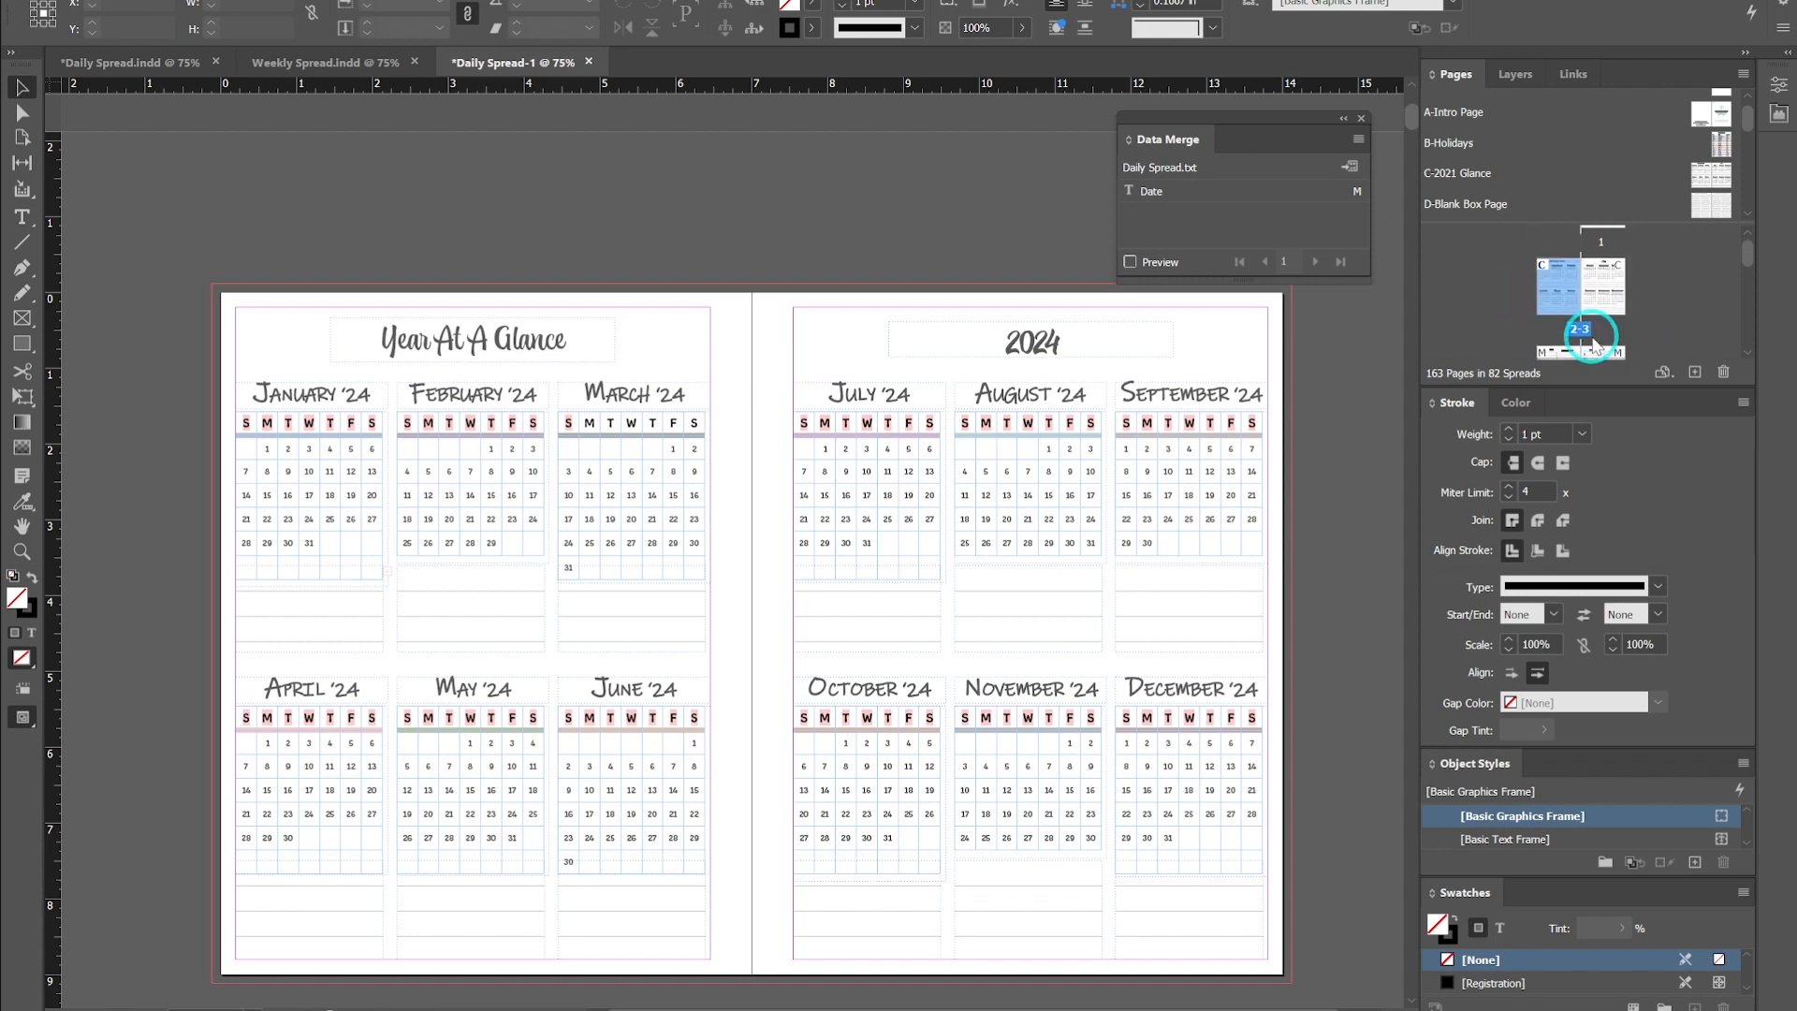
scroll(1671, 168, "down", 2)
scroll(1666, 186, "down", 1)
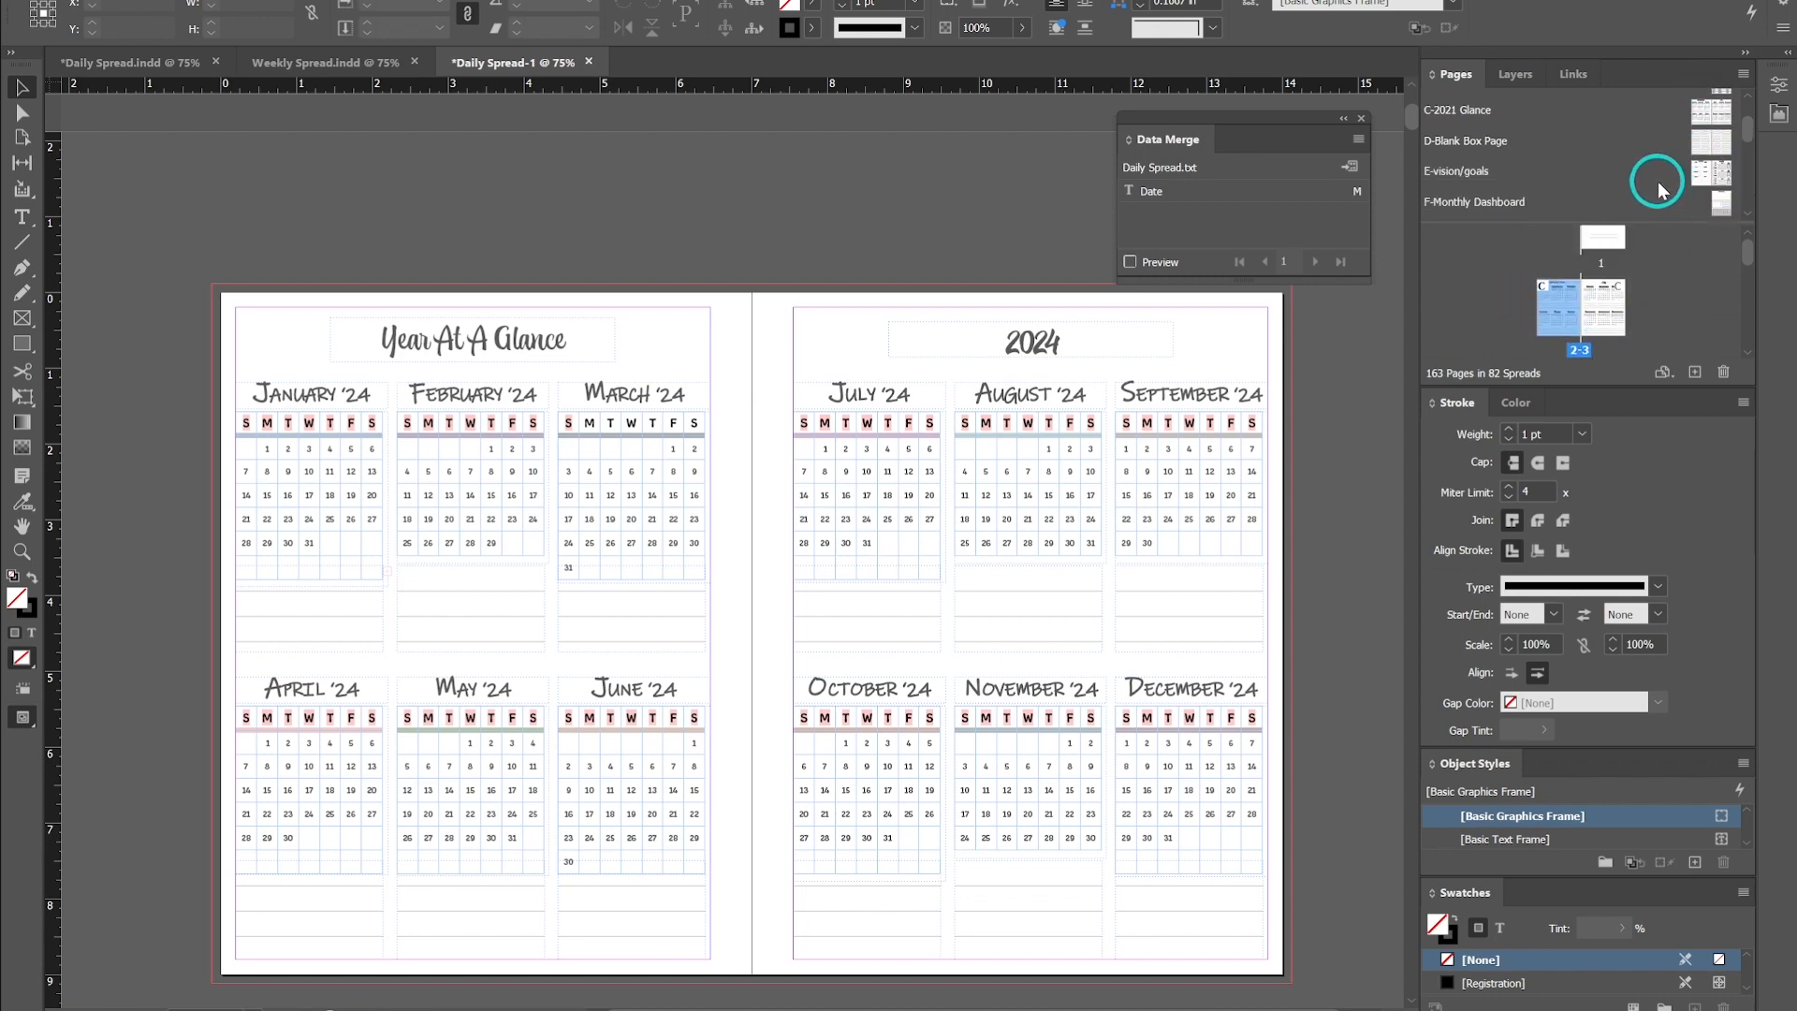
scroll(1664, 187, "down", 5)
scroll(1664, 187, "up", 6)
scroll(1579, 296, "down", 6)
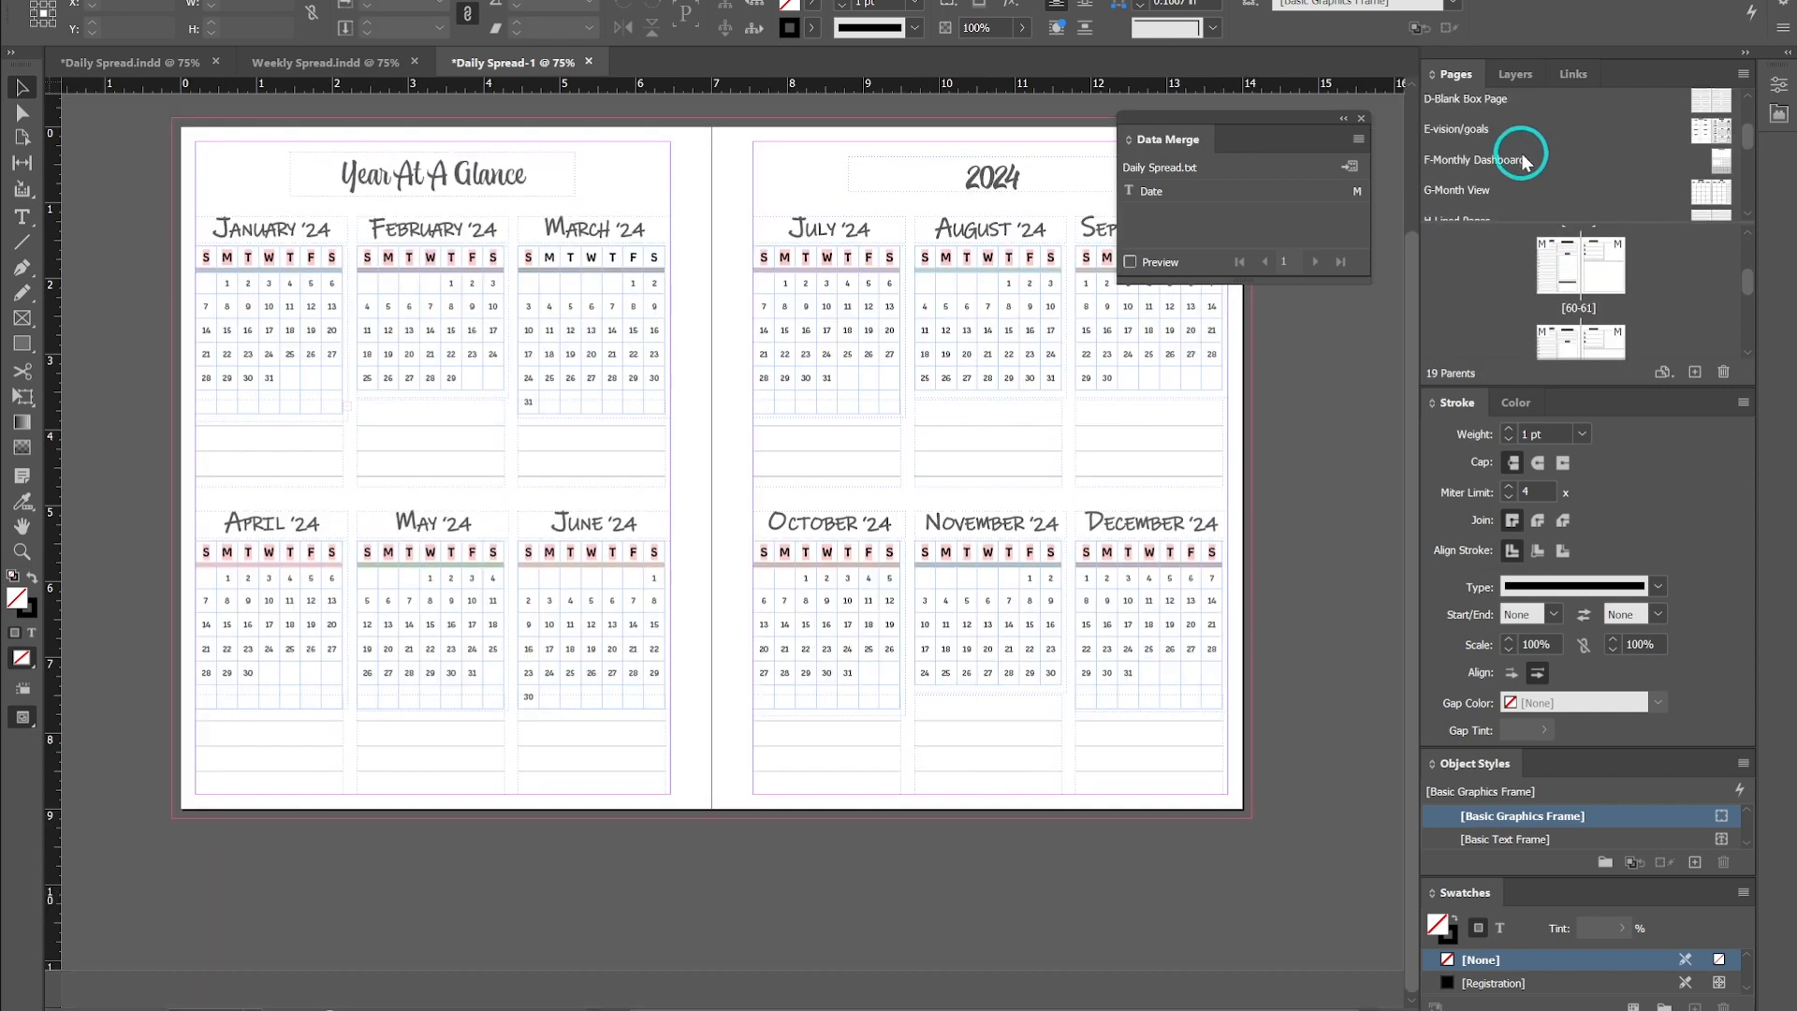
double_click(1709, 190)
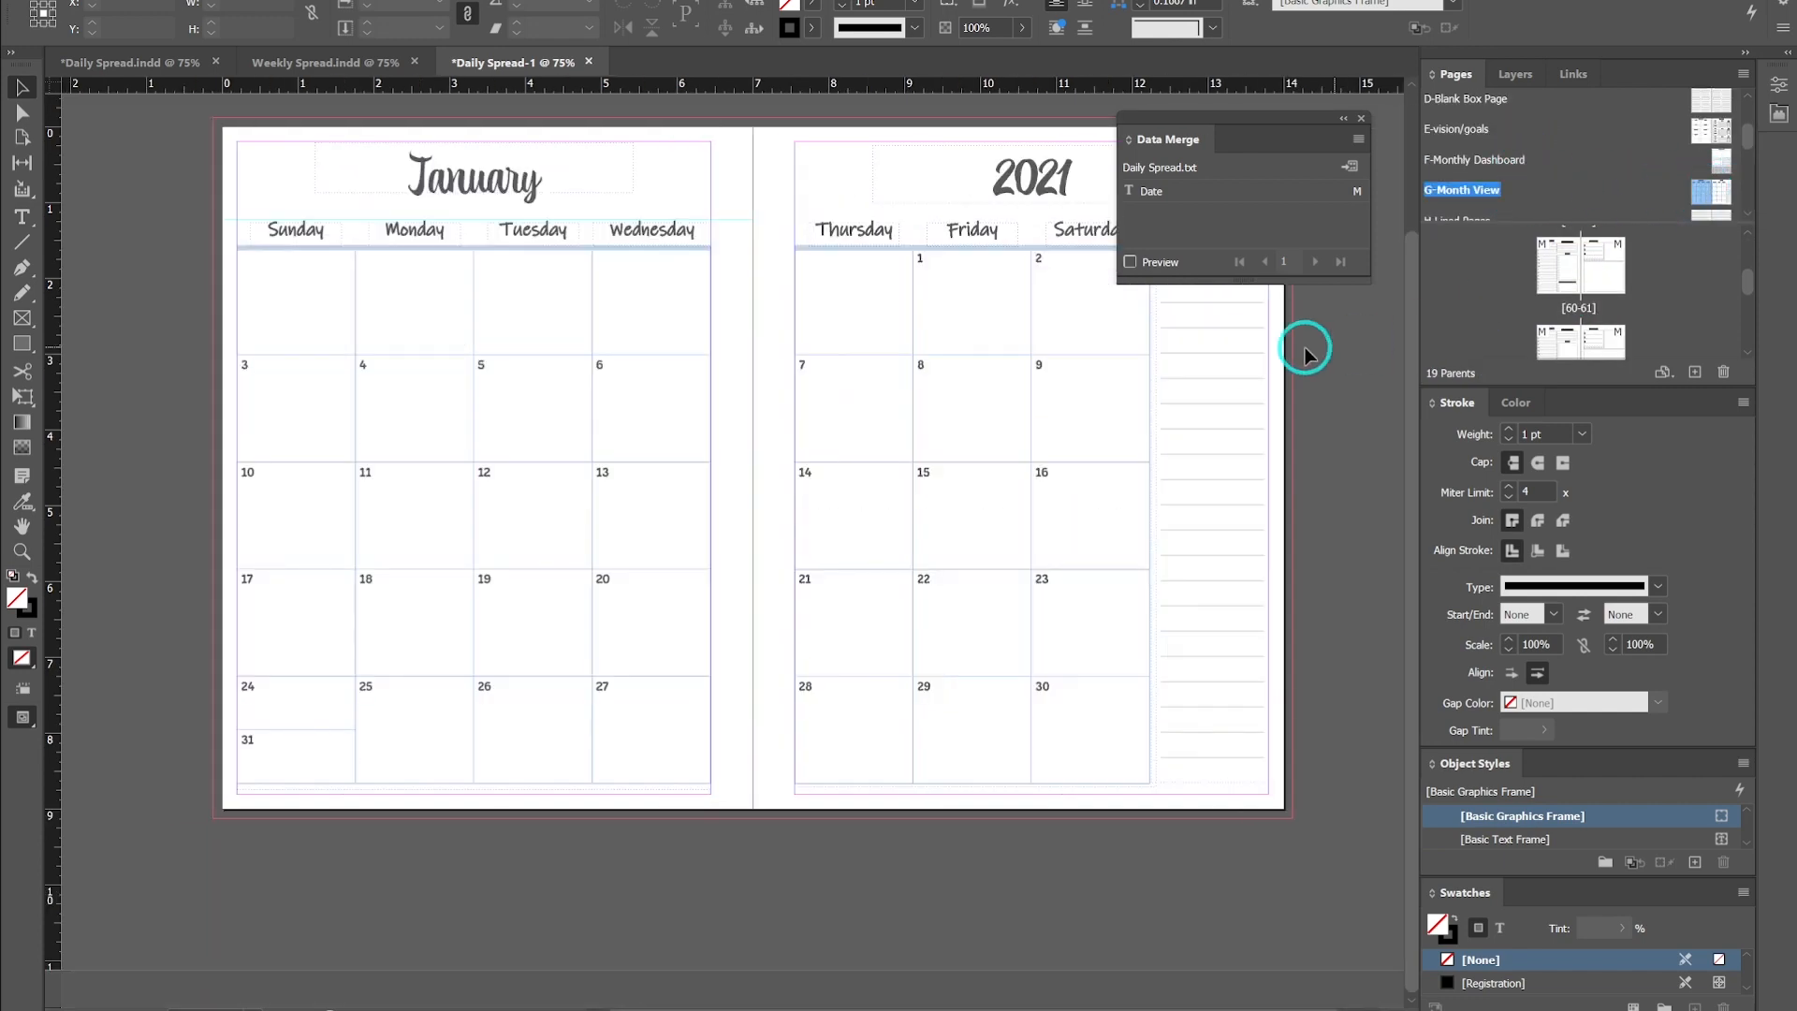
scroll(1320, 356, "up", 1)
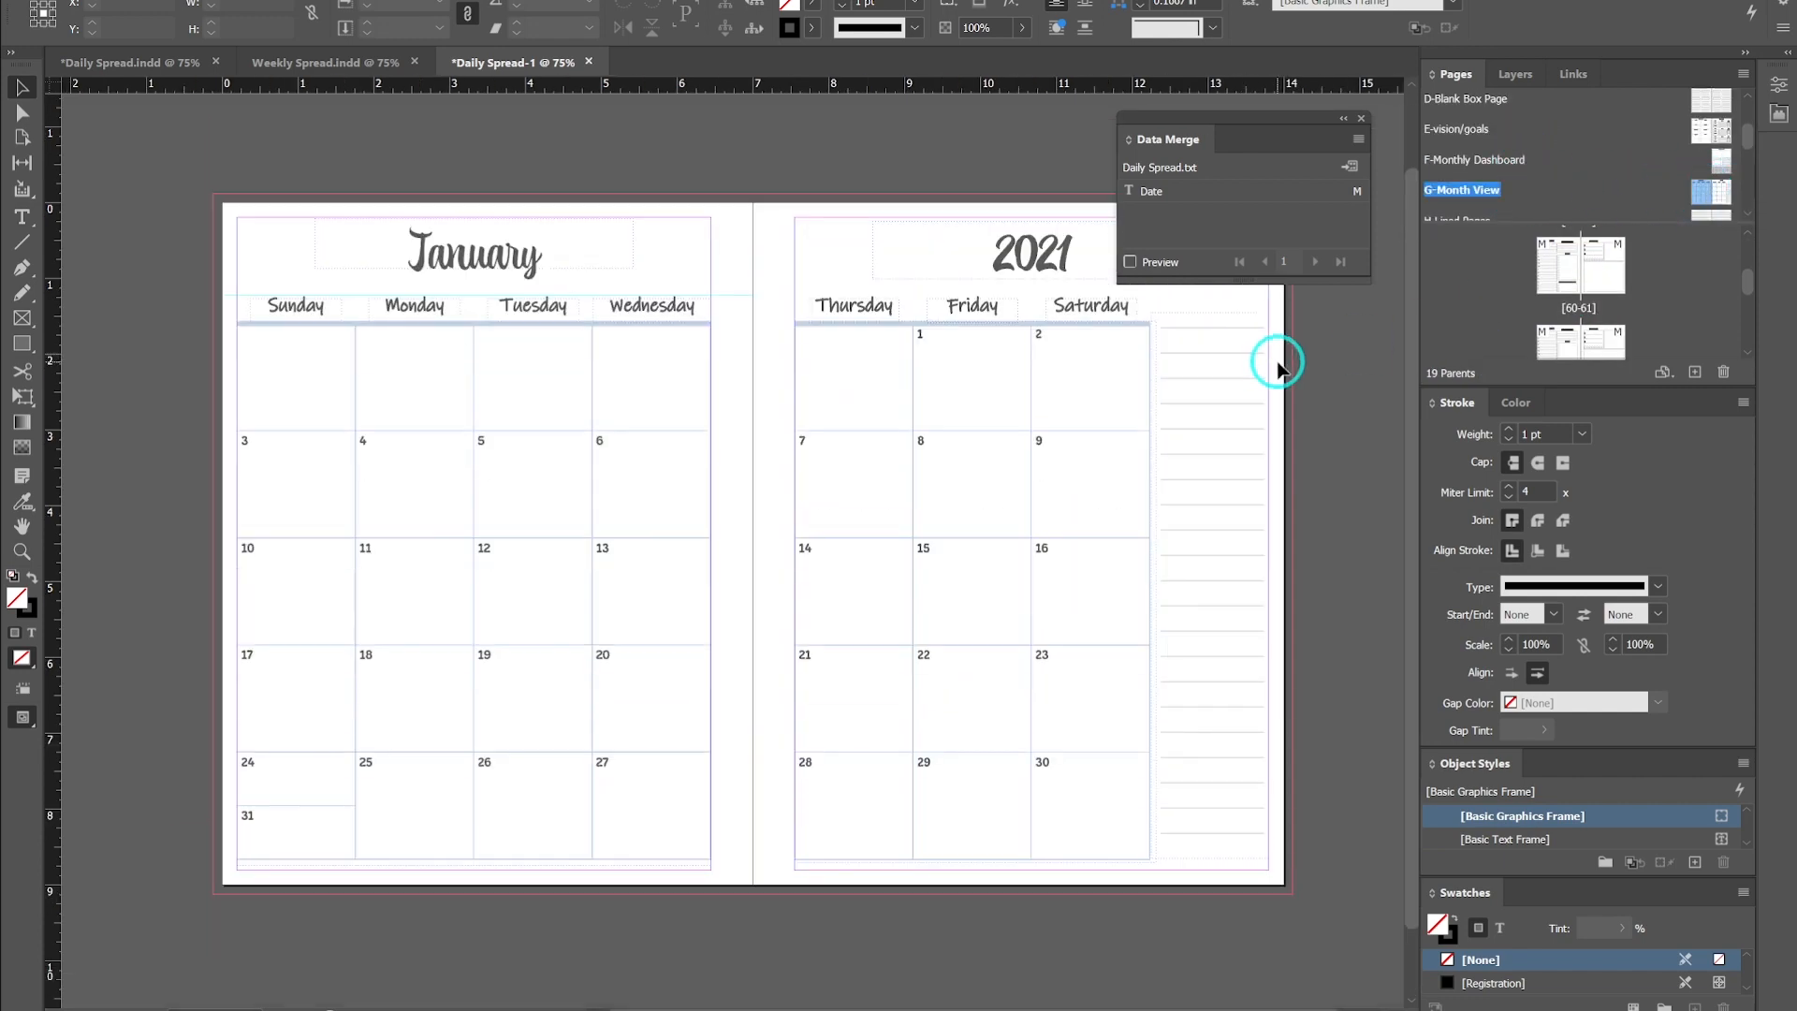
- Close the Data Merge panel, open spread 62-63 of the merged document and inspect its merged date text
left_click(1362, 119)
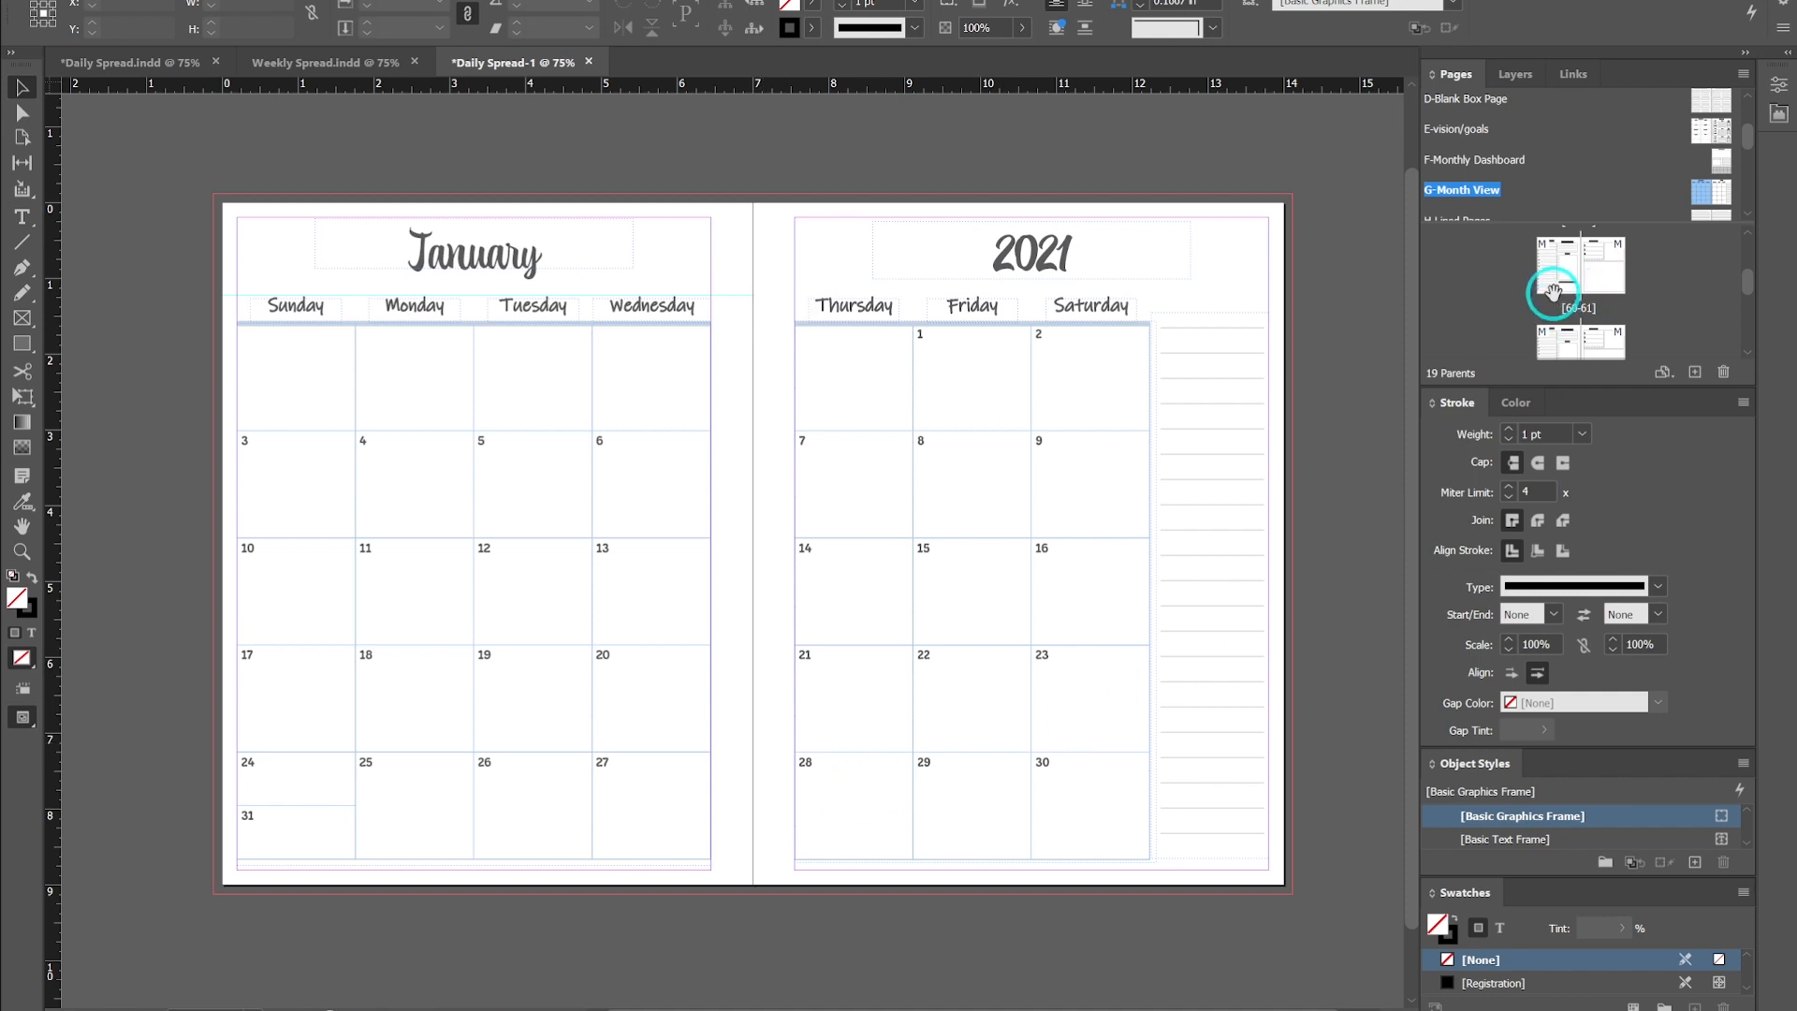
double_click(1566, 323)
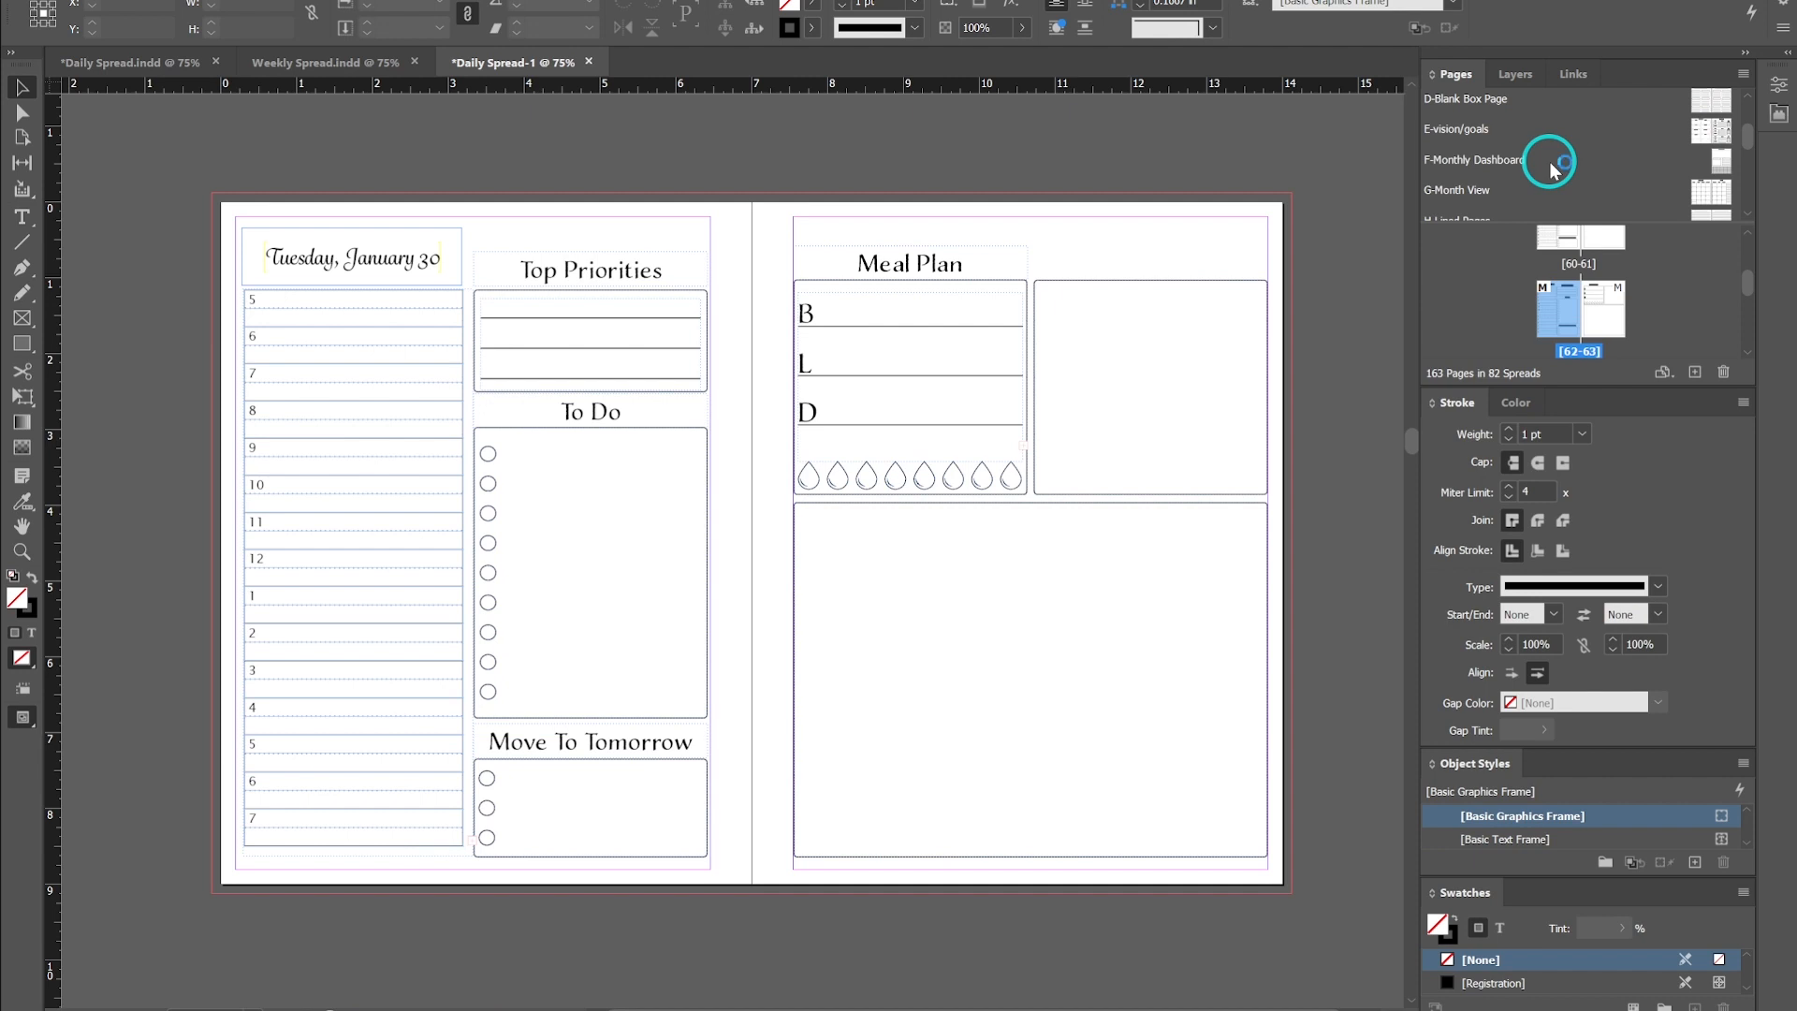
scroll(1546, 178, "up", 3)
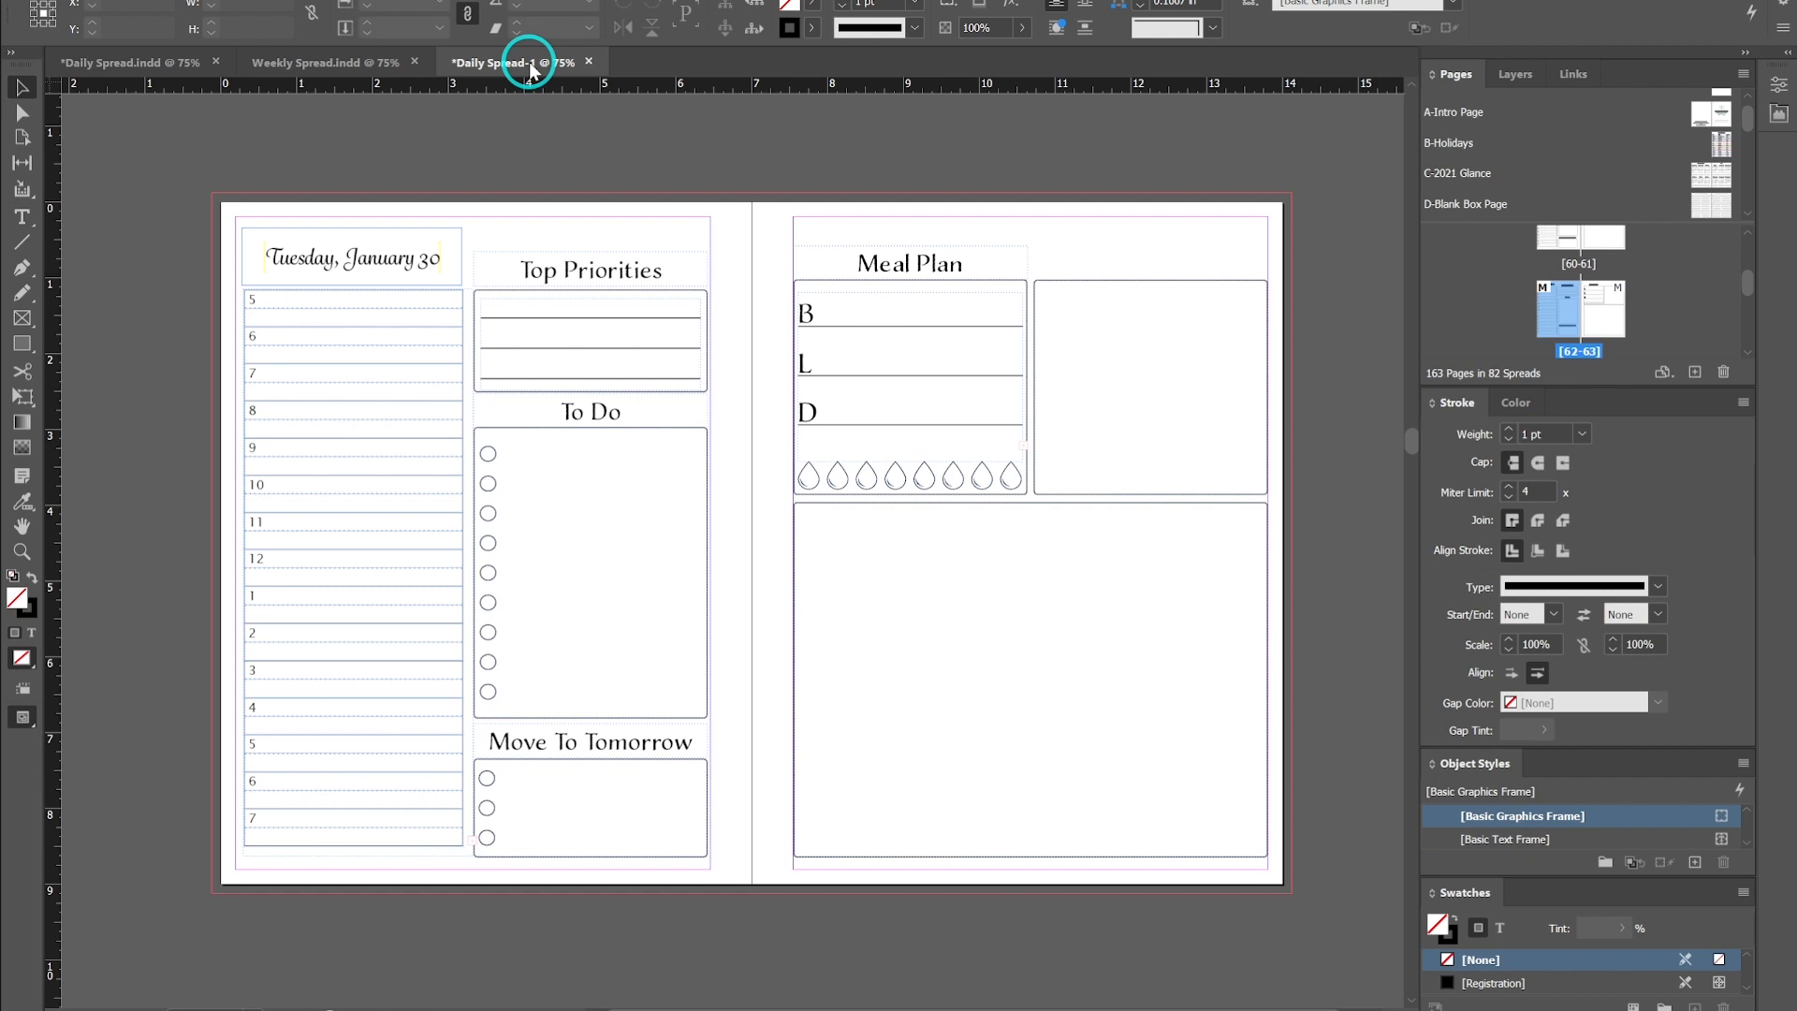
double_click(435, 260)
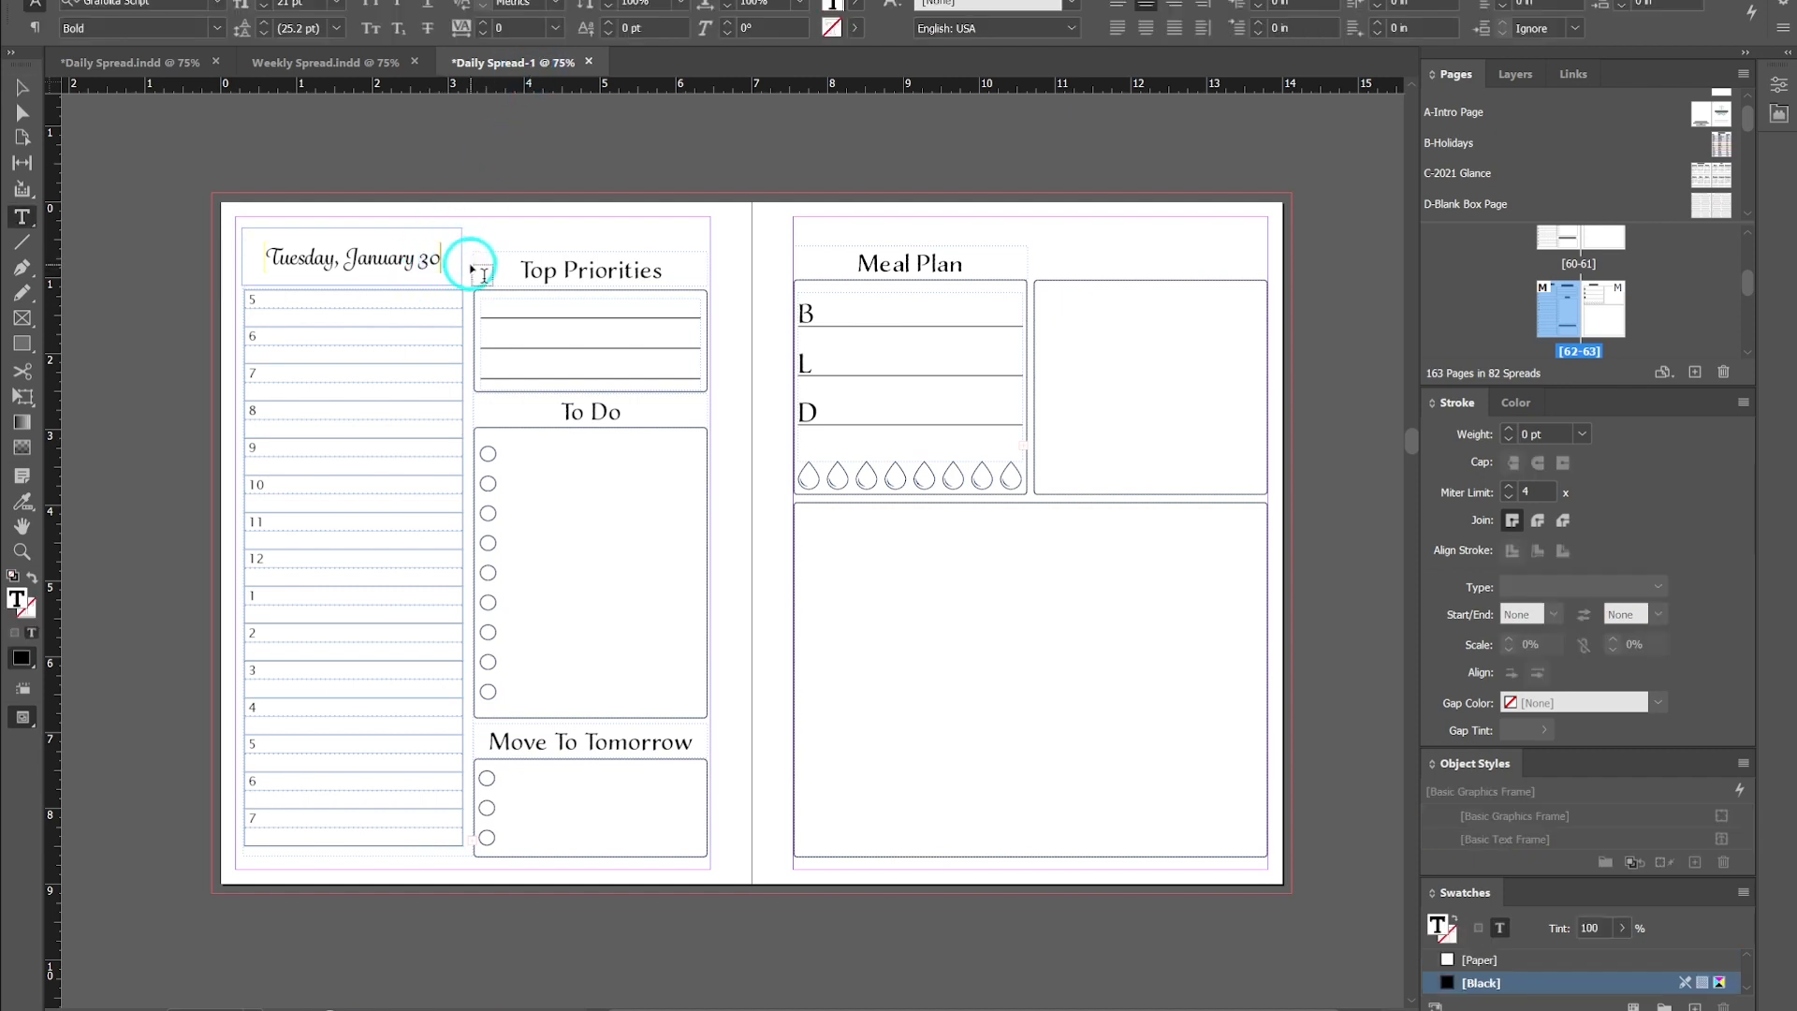
left_click(23, 88)
left_click(372, 132)
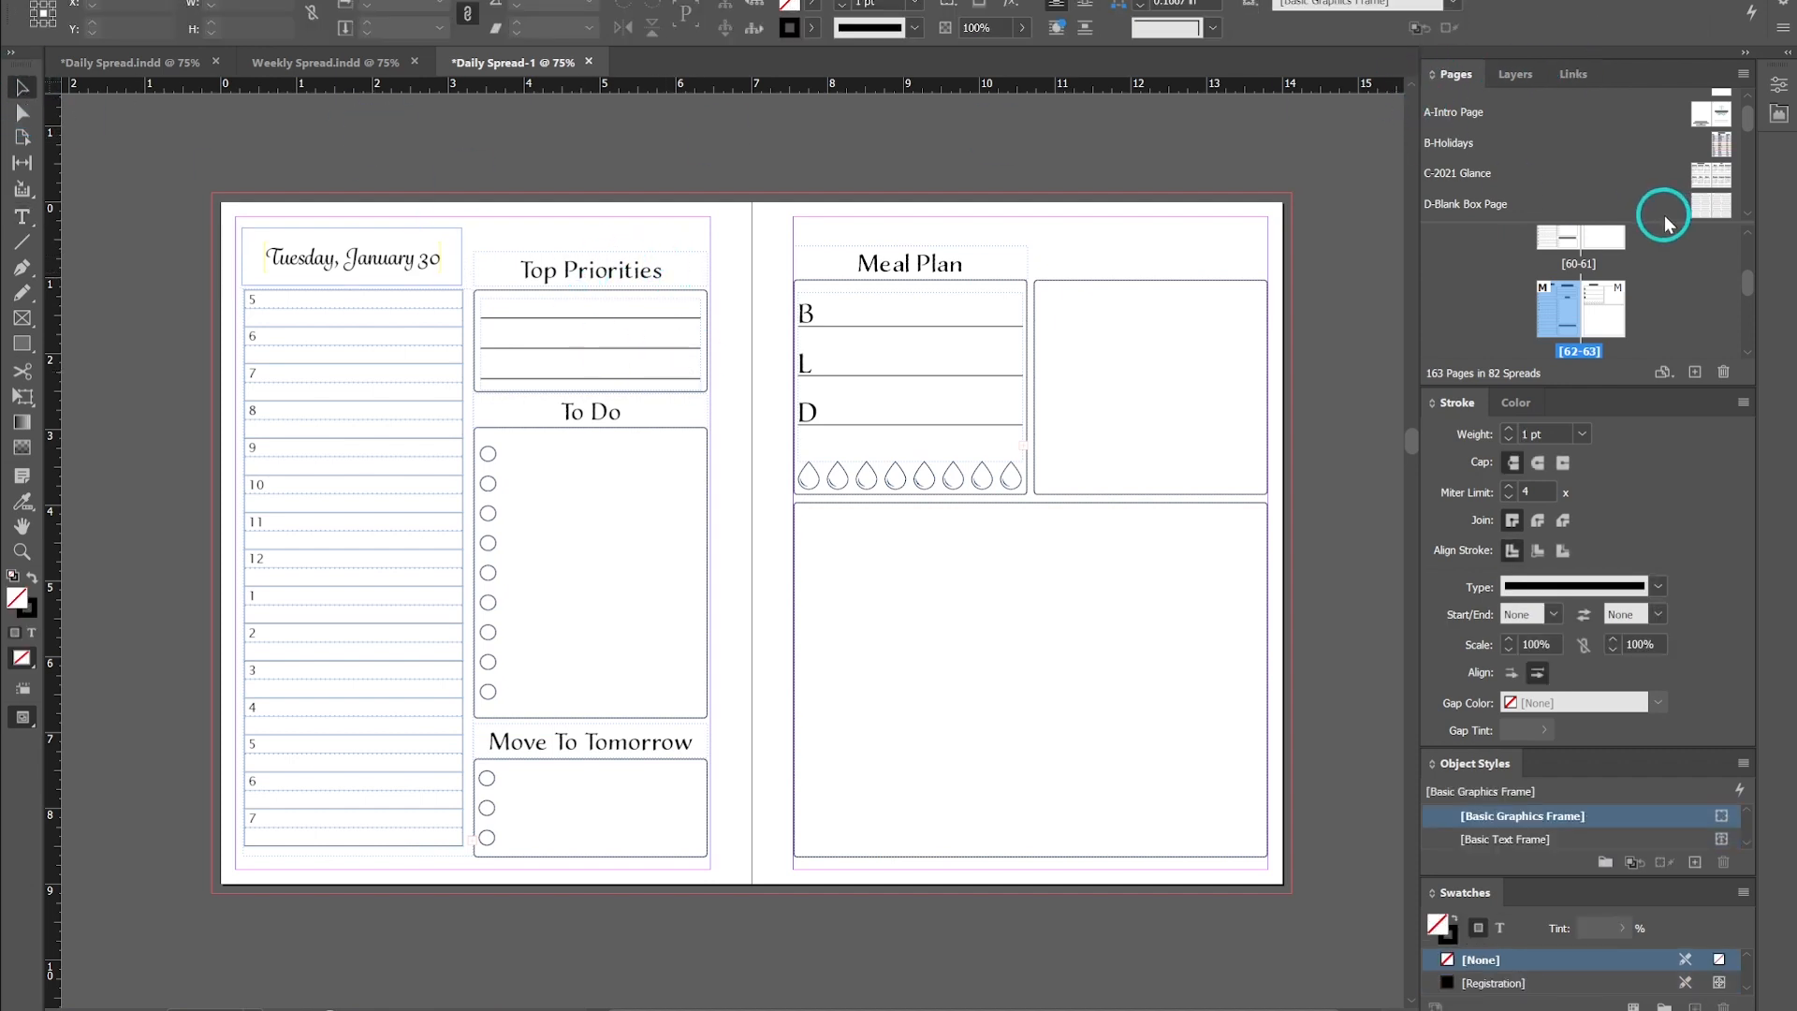
- Switch to Daily Spread.indd, open the Data Merge panel and review its panel menu options
left_click(127, 64)
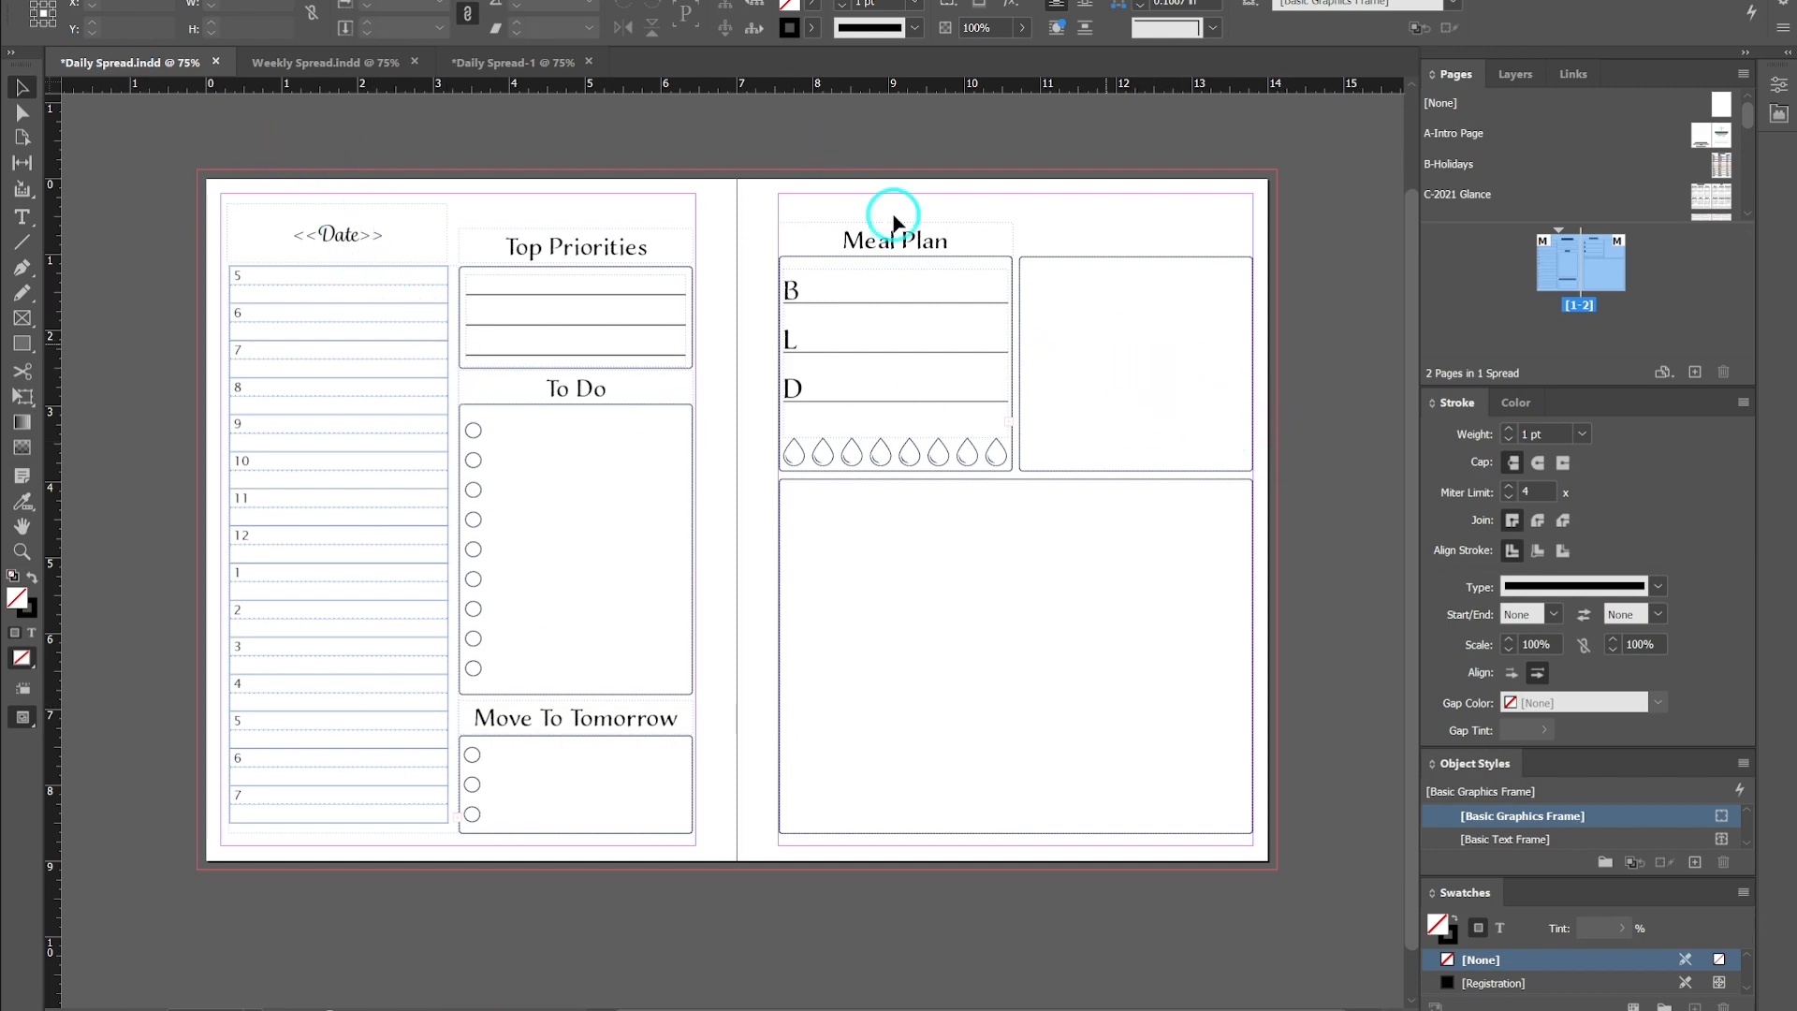
left_click(513, 0)
mouse_move(674, 535)
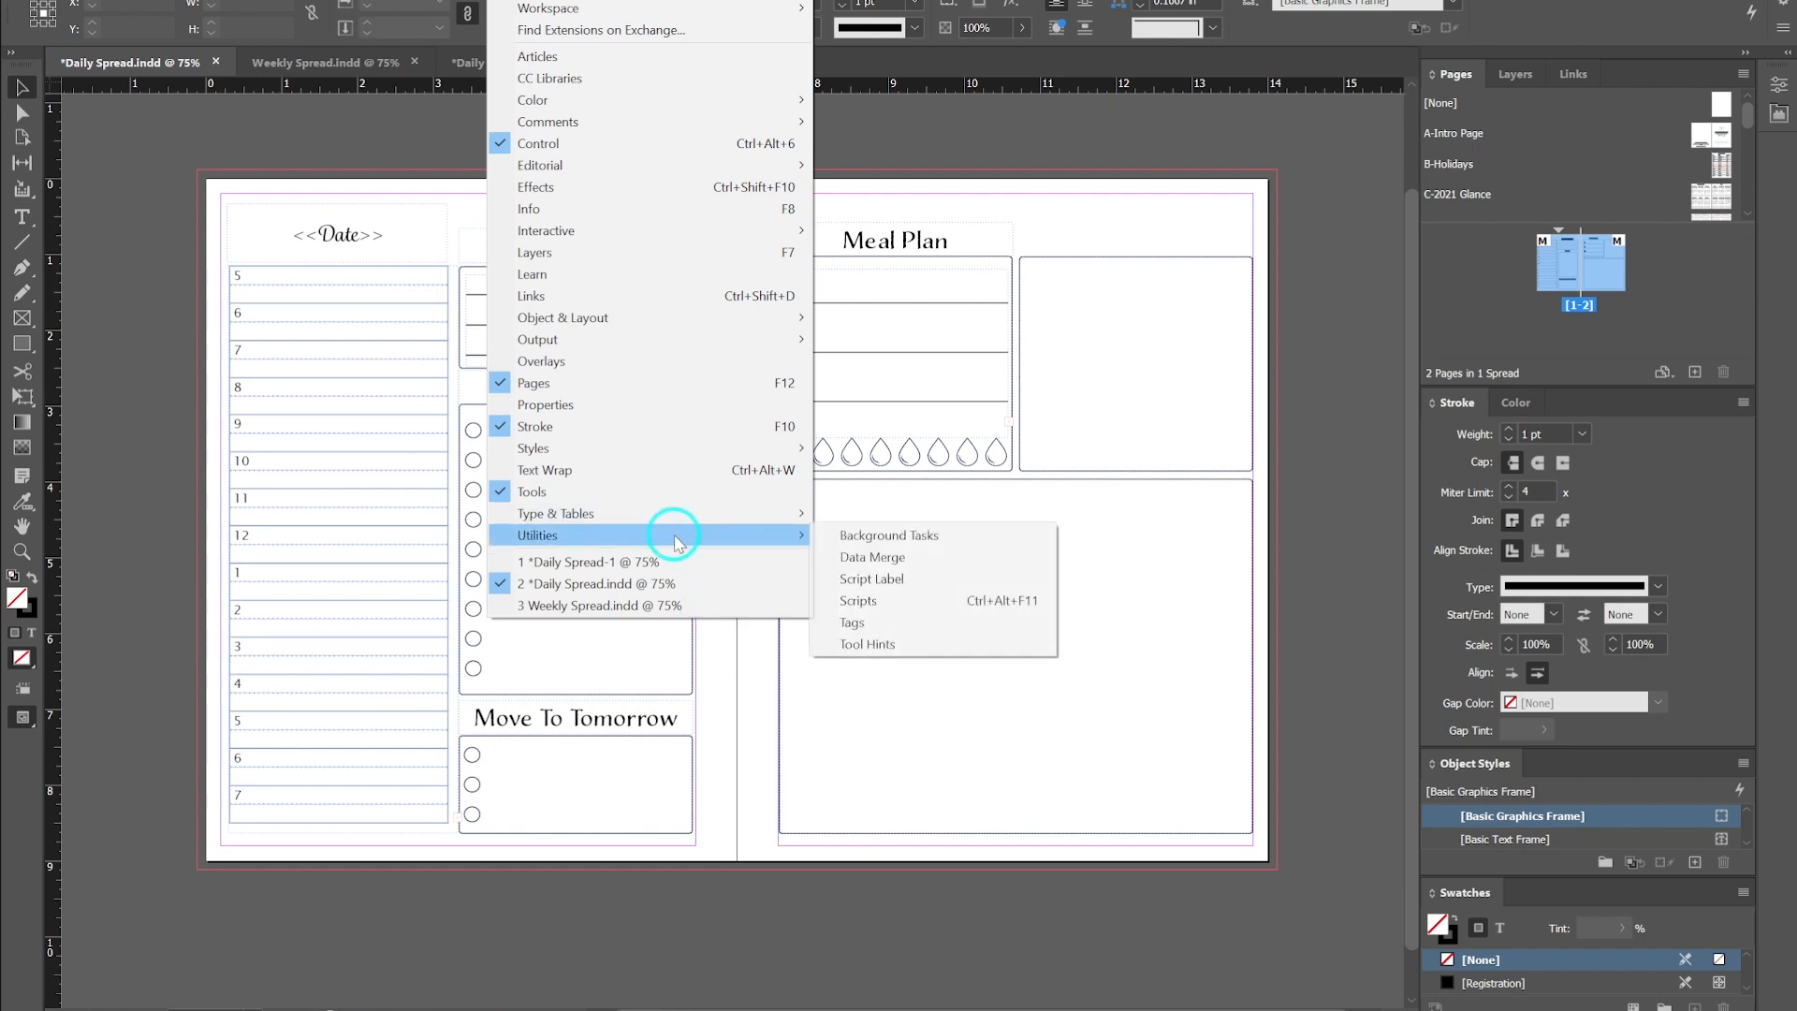
left_click(873, 556)
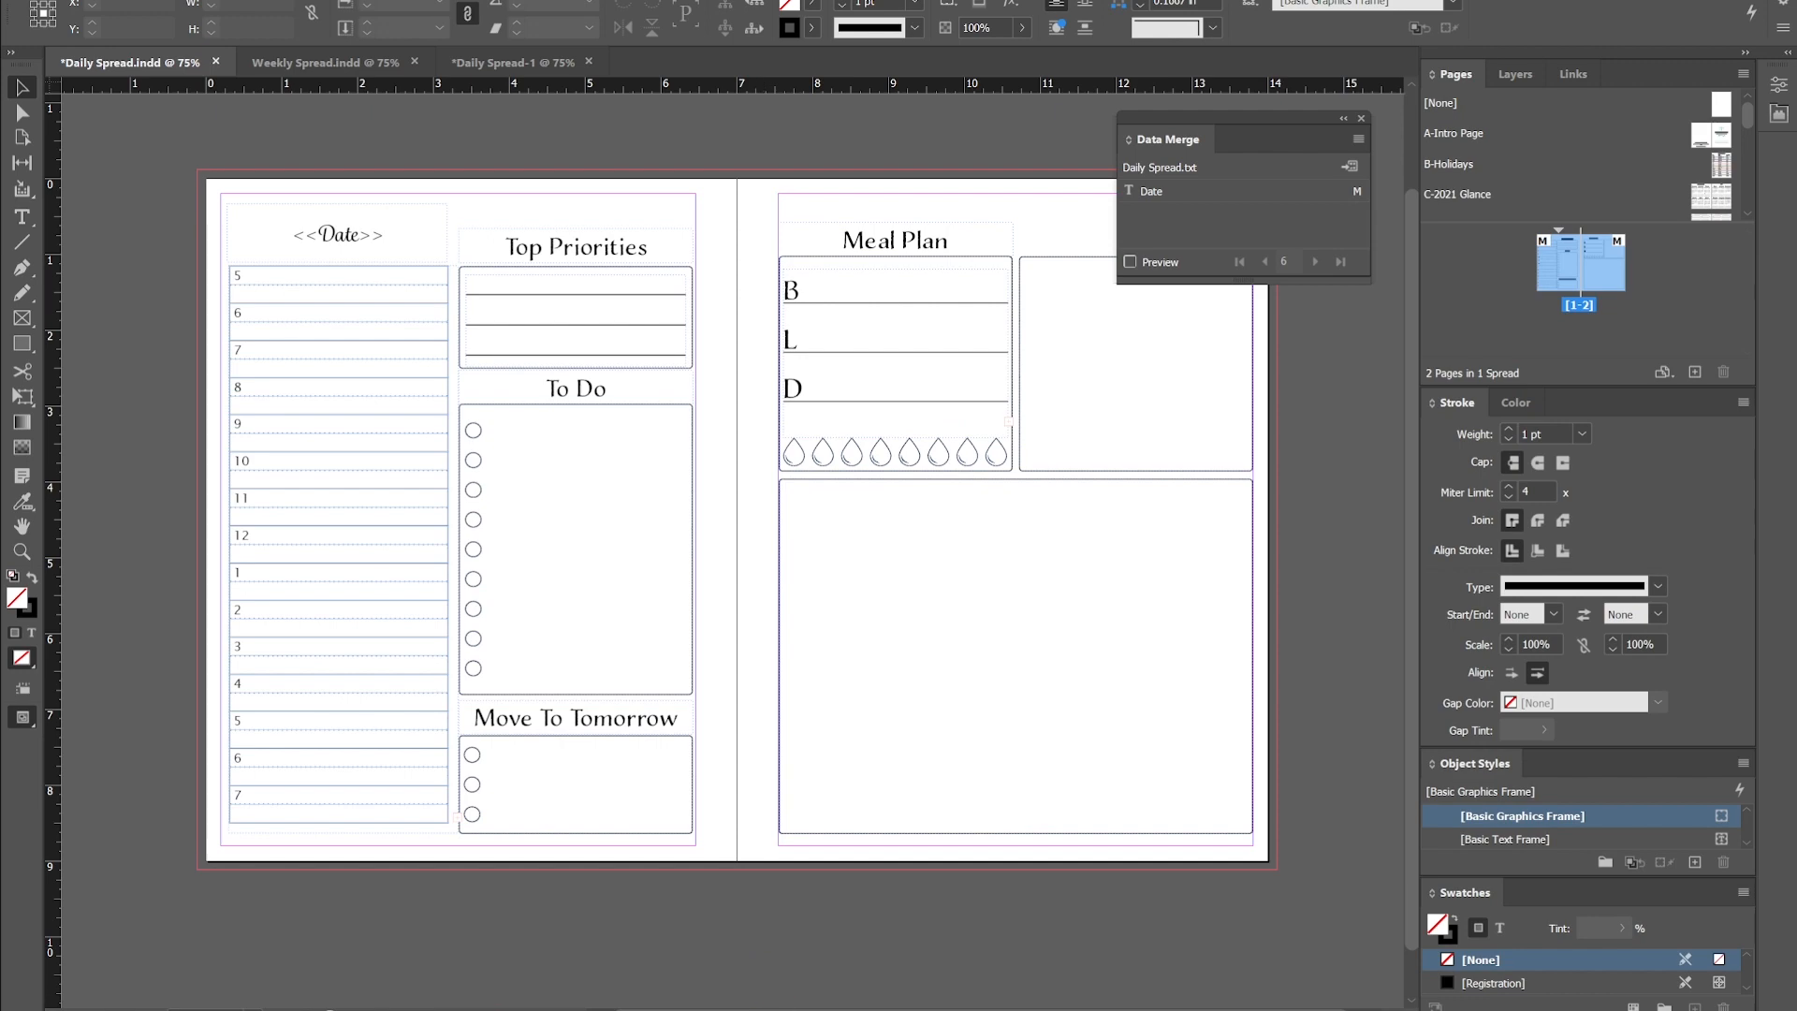
left_click(698, 1010)
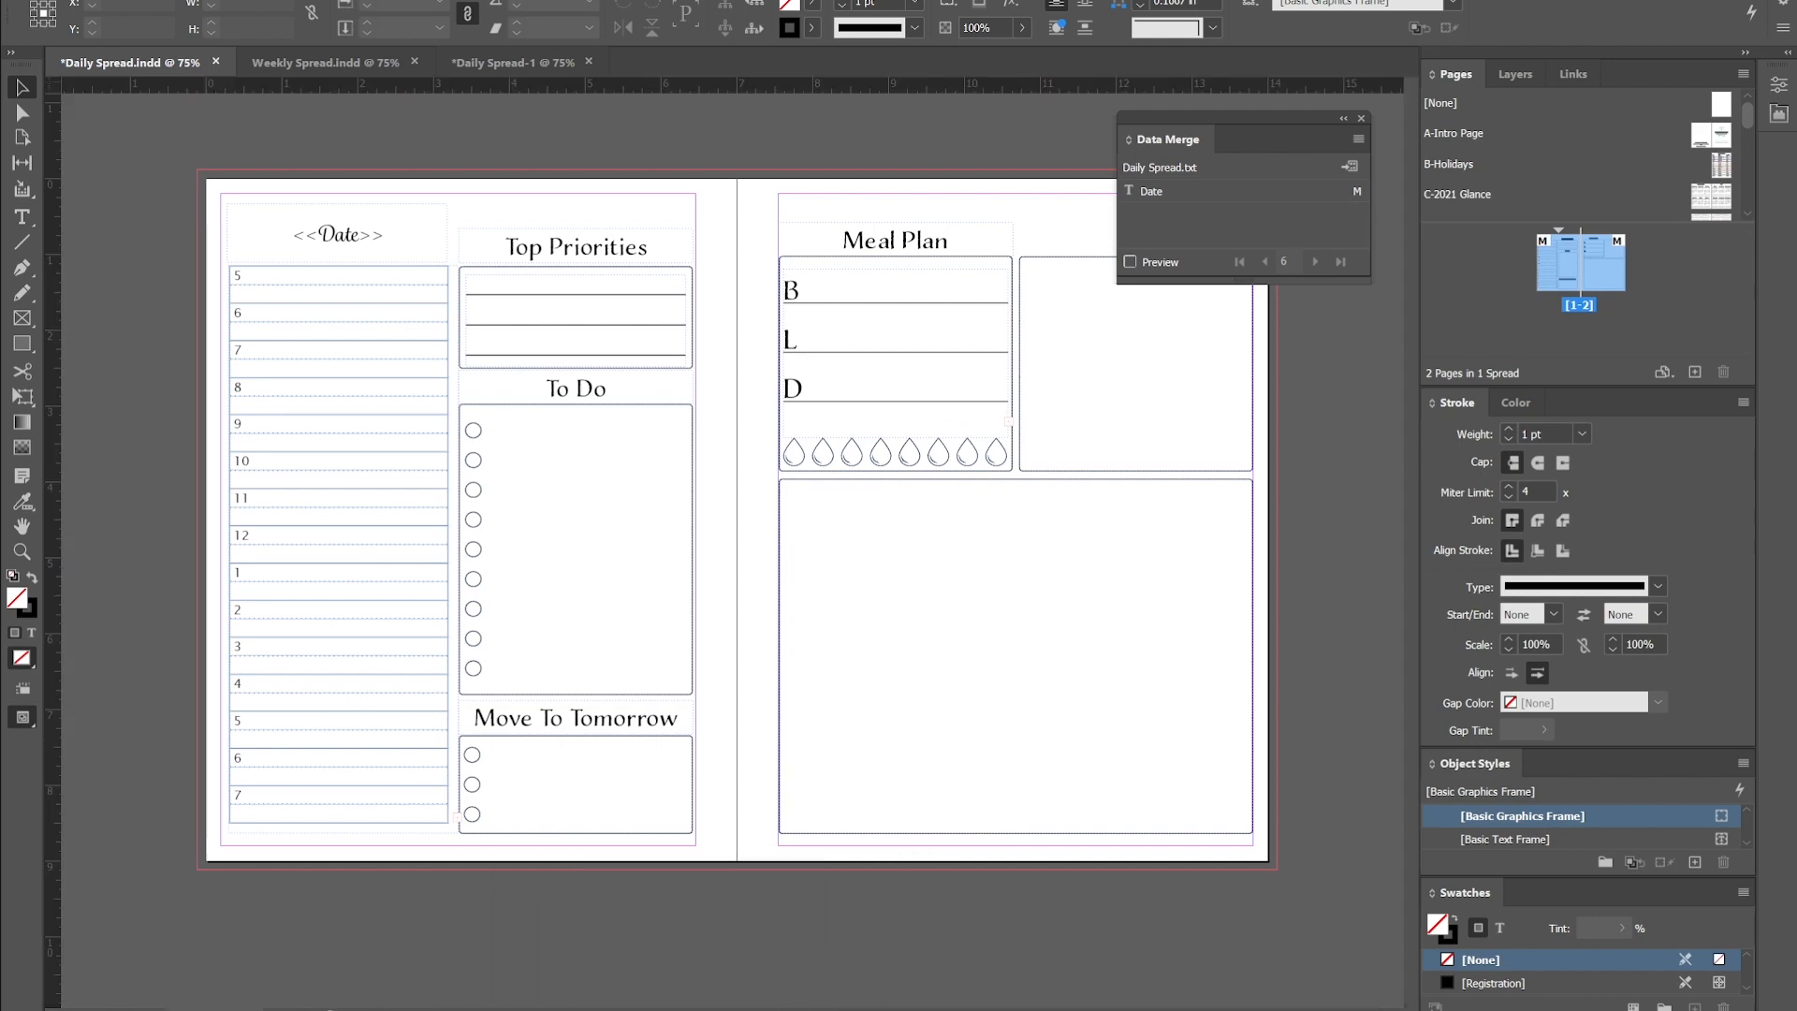
left_click(1359, 140)
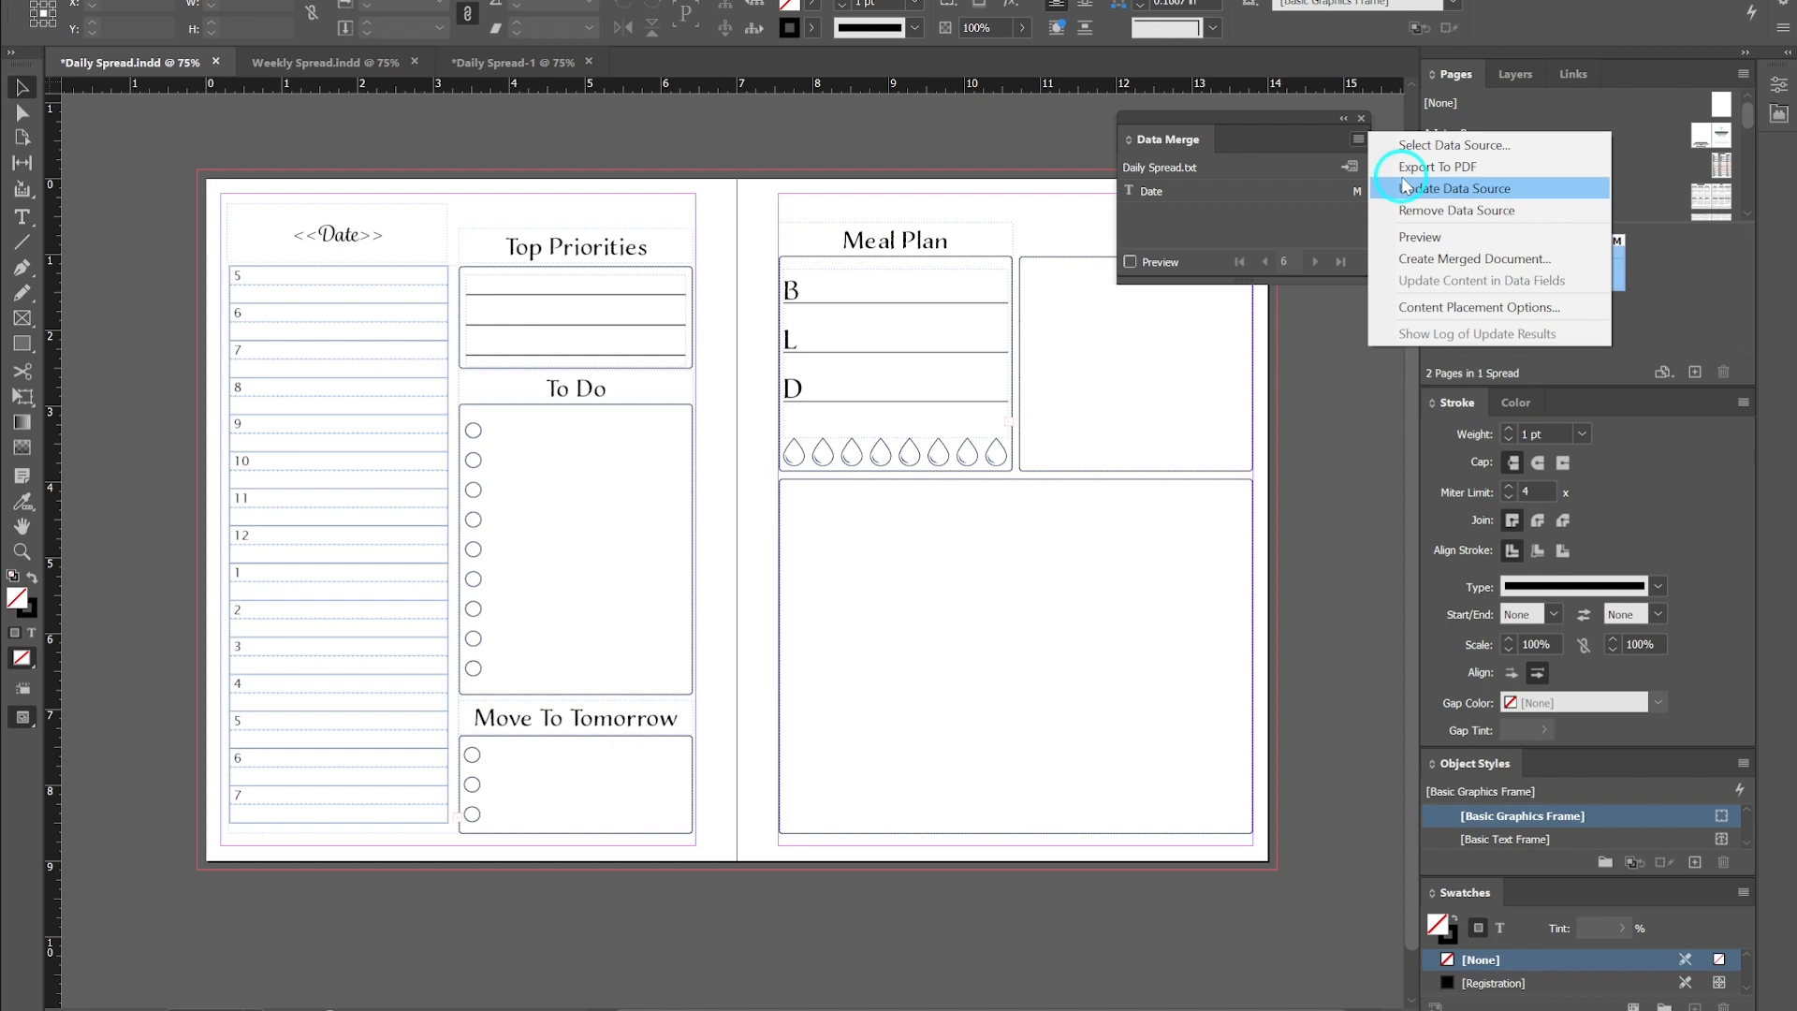
left_click(1357, 143)
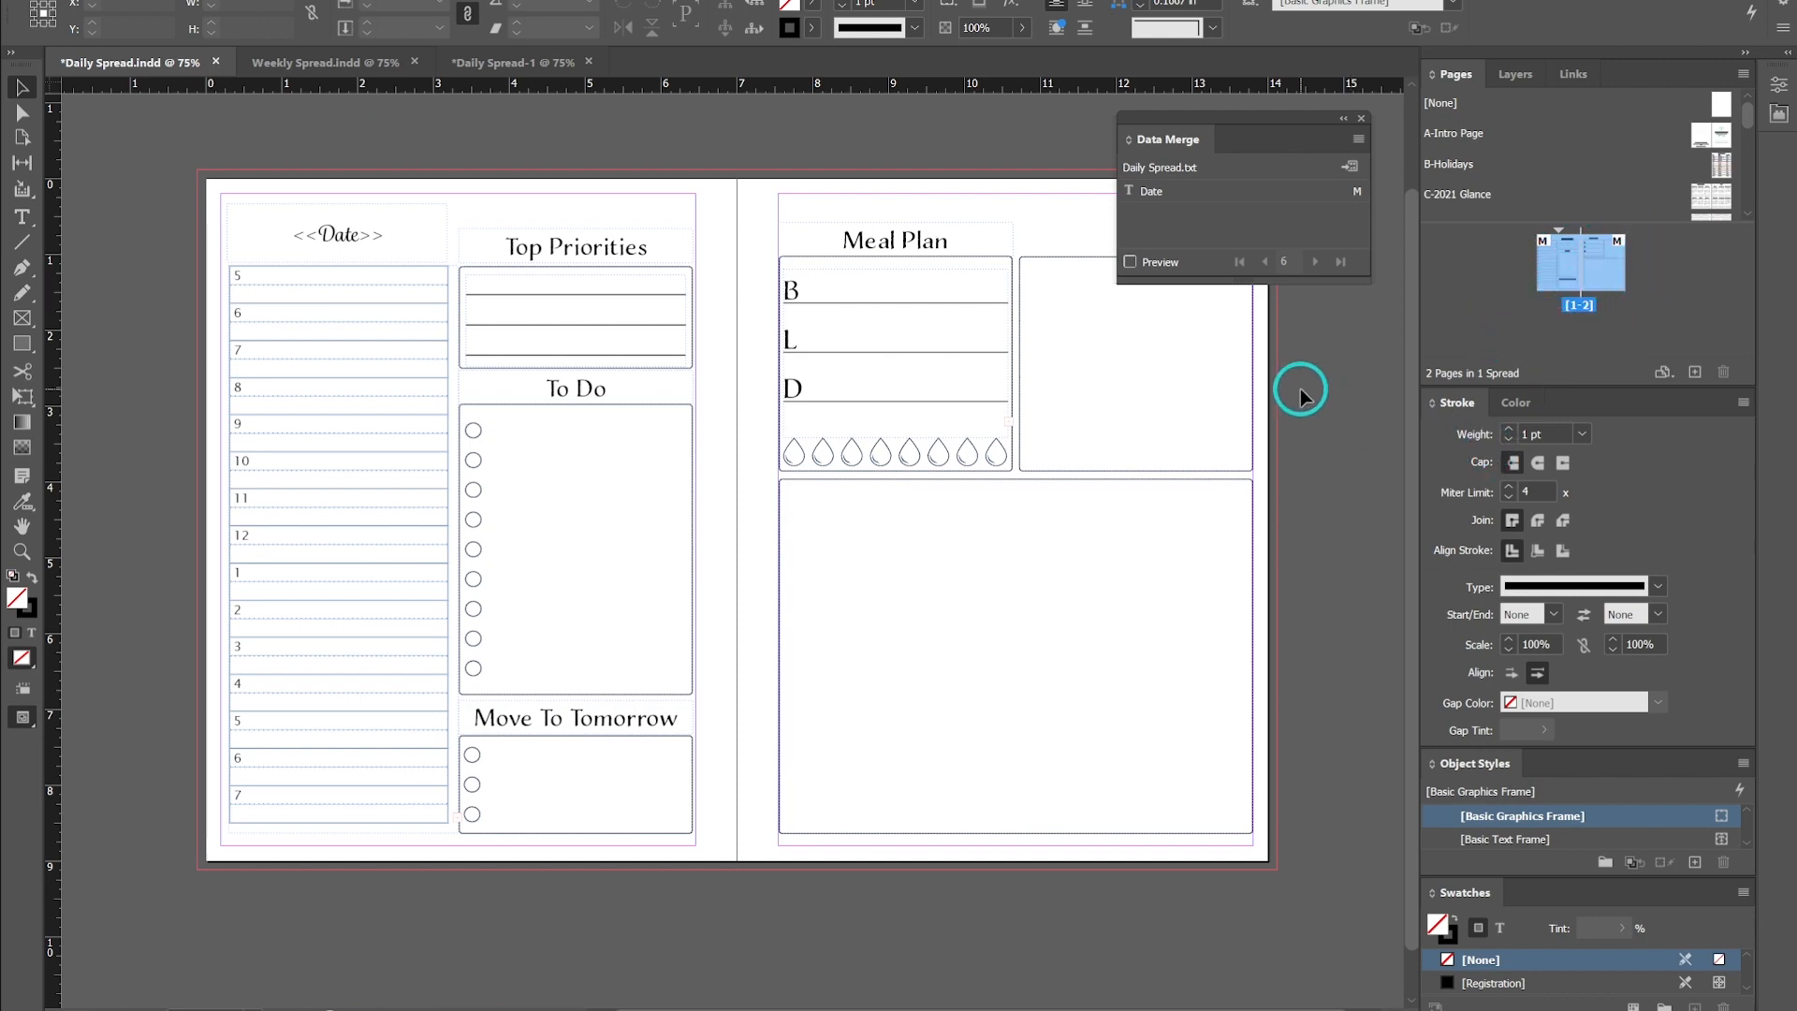
left_click(1361, 118)
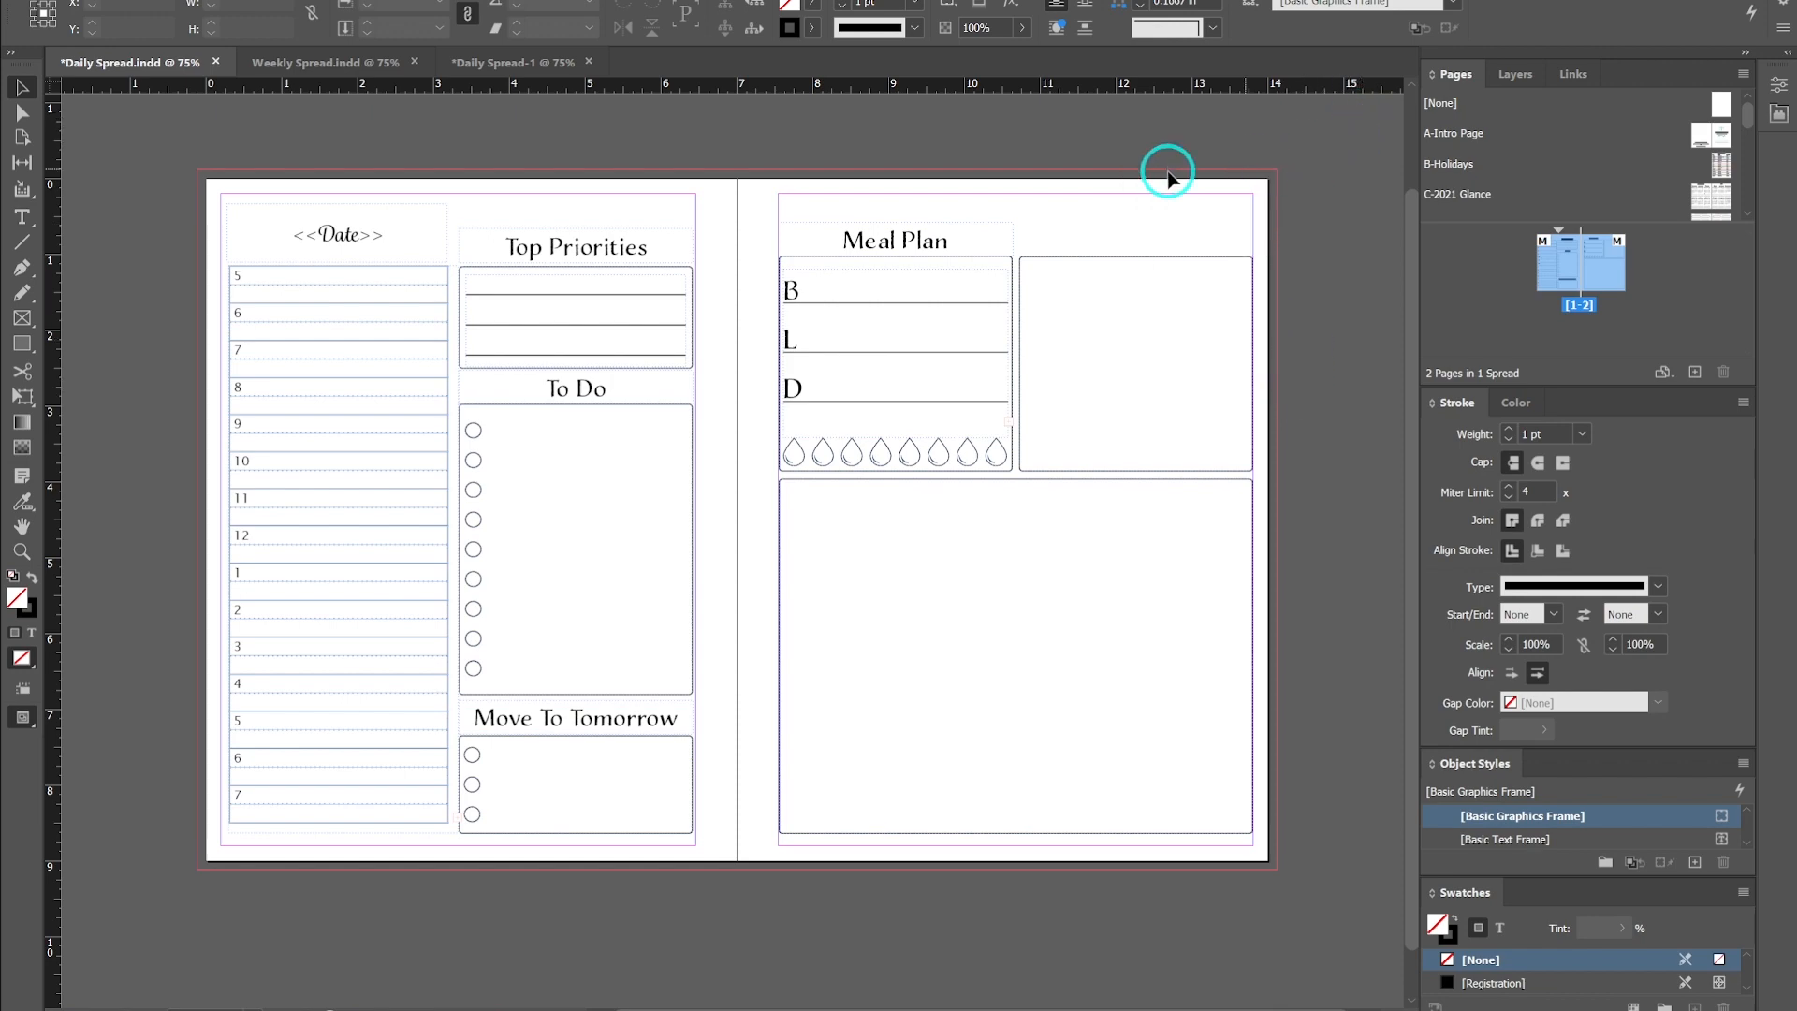
- Switch to the merged Daily Spread-1 document and inspect the date text frame on the daily spread
left_click(525, 62)
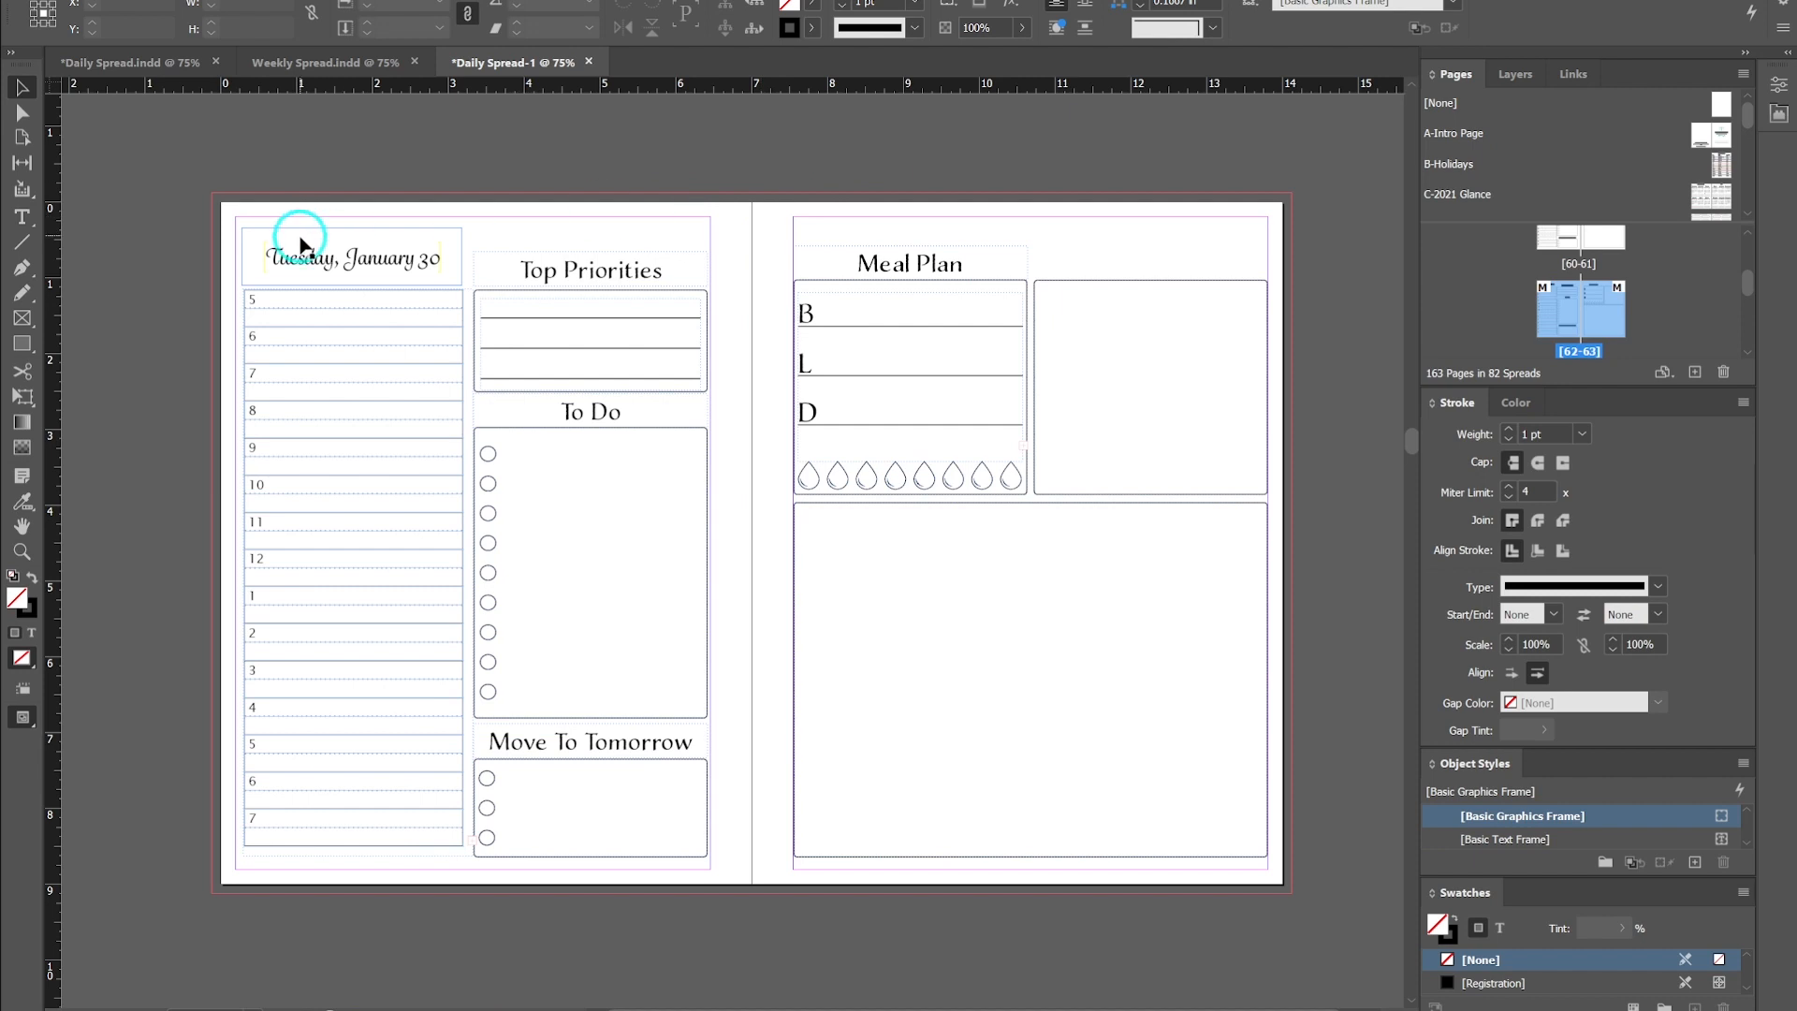
double_click(418, 263)
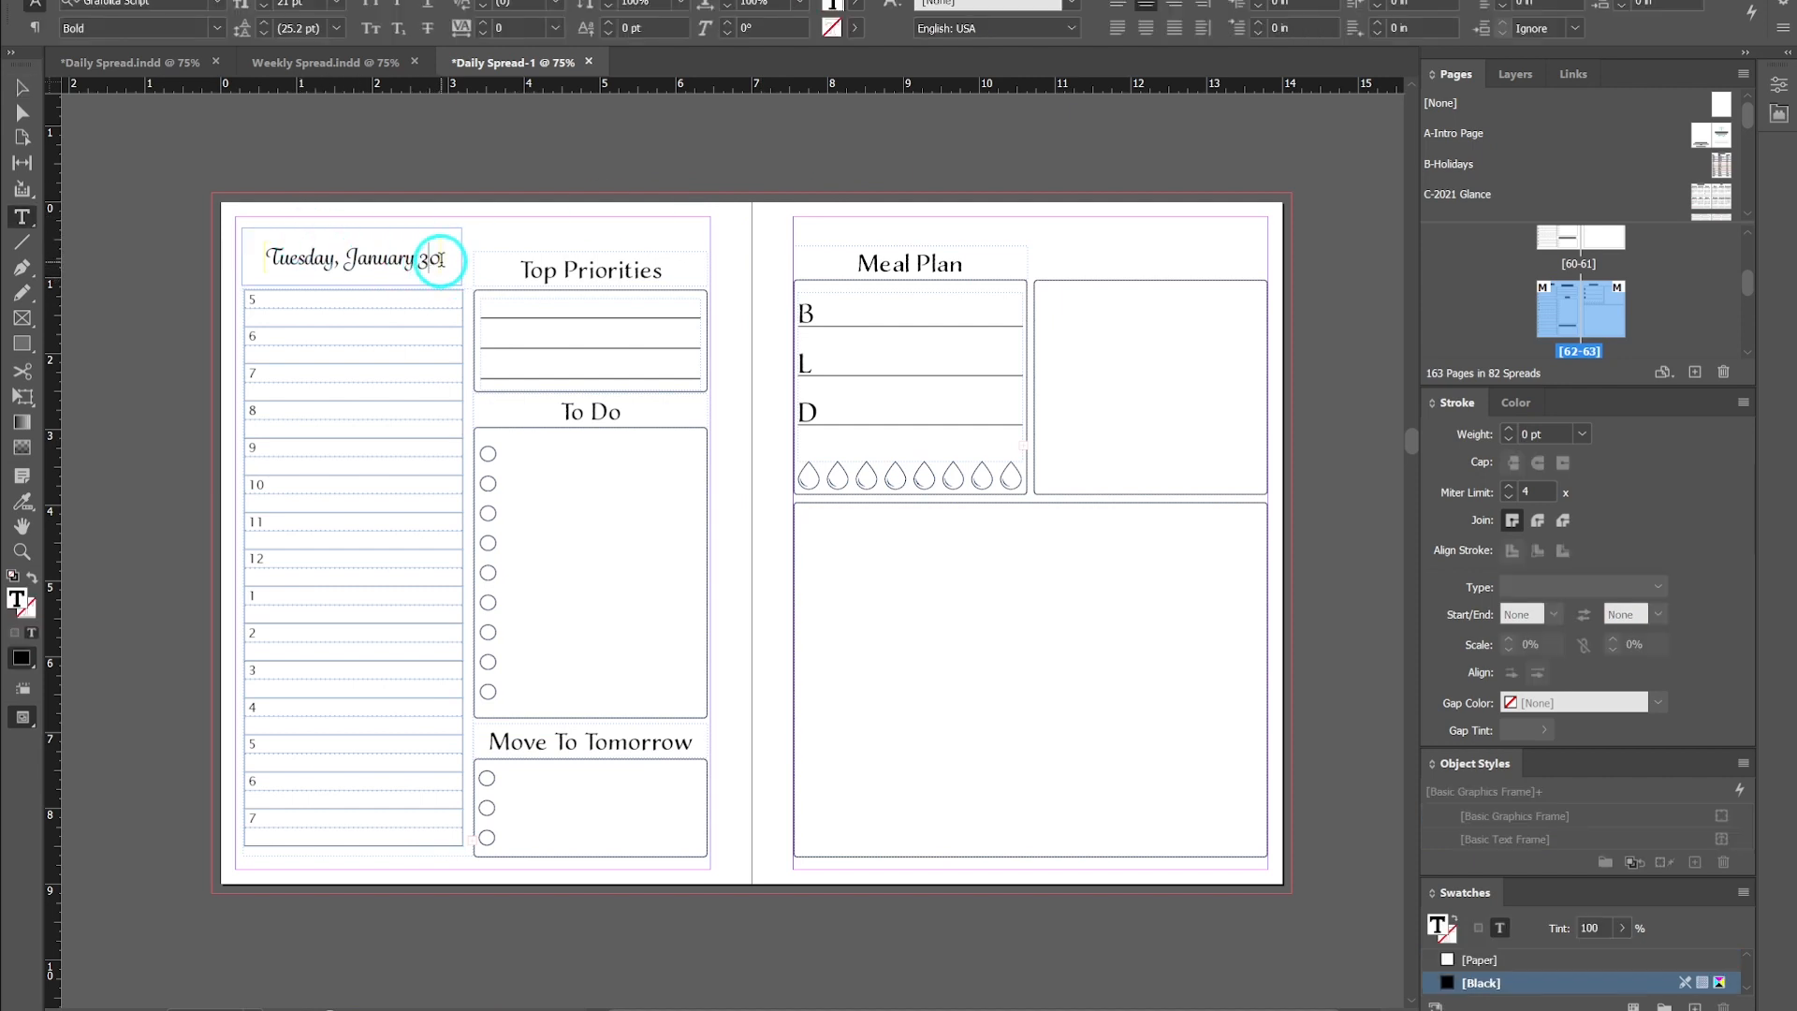
left_click(22, 88)
left_click(489, 161)
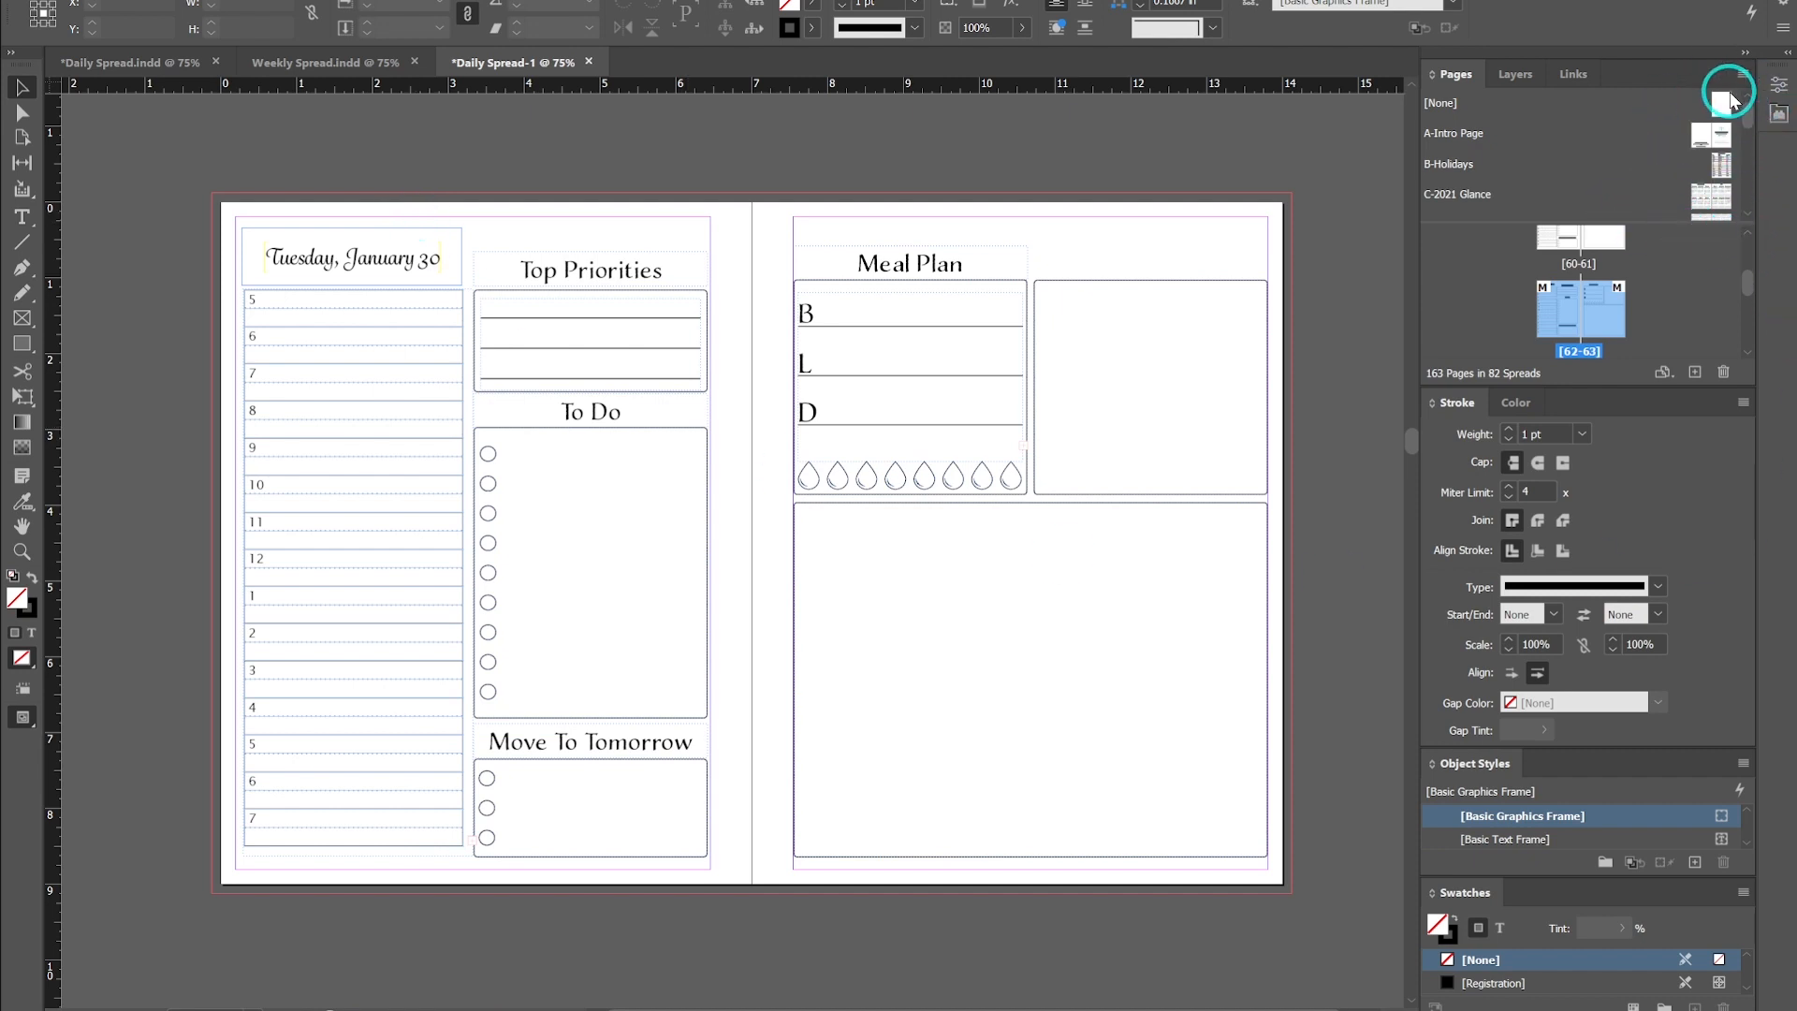
- Switch to Daily Spread.indd and open the C-2021 Glance parent to view it
left_click(113, 65)
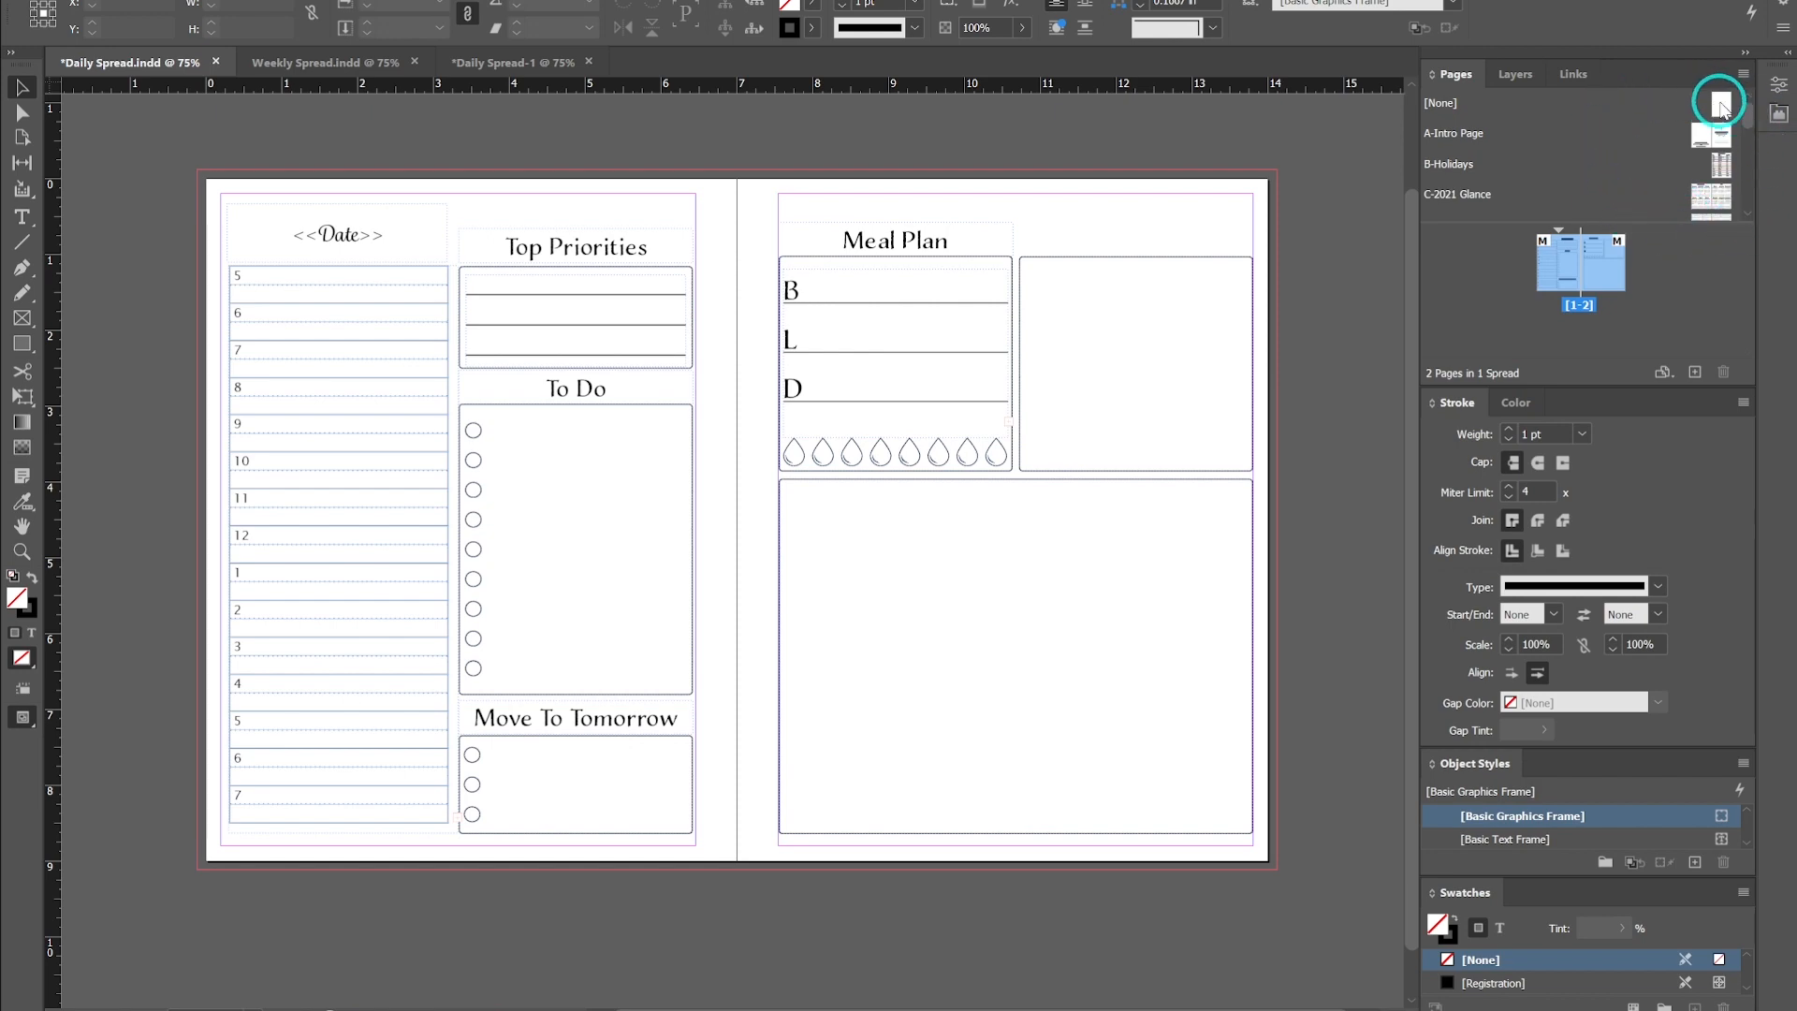
scroll(1706, 140, "down", 2)
double_click(1709, 157)
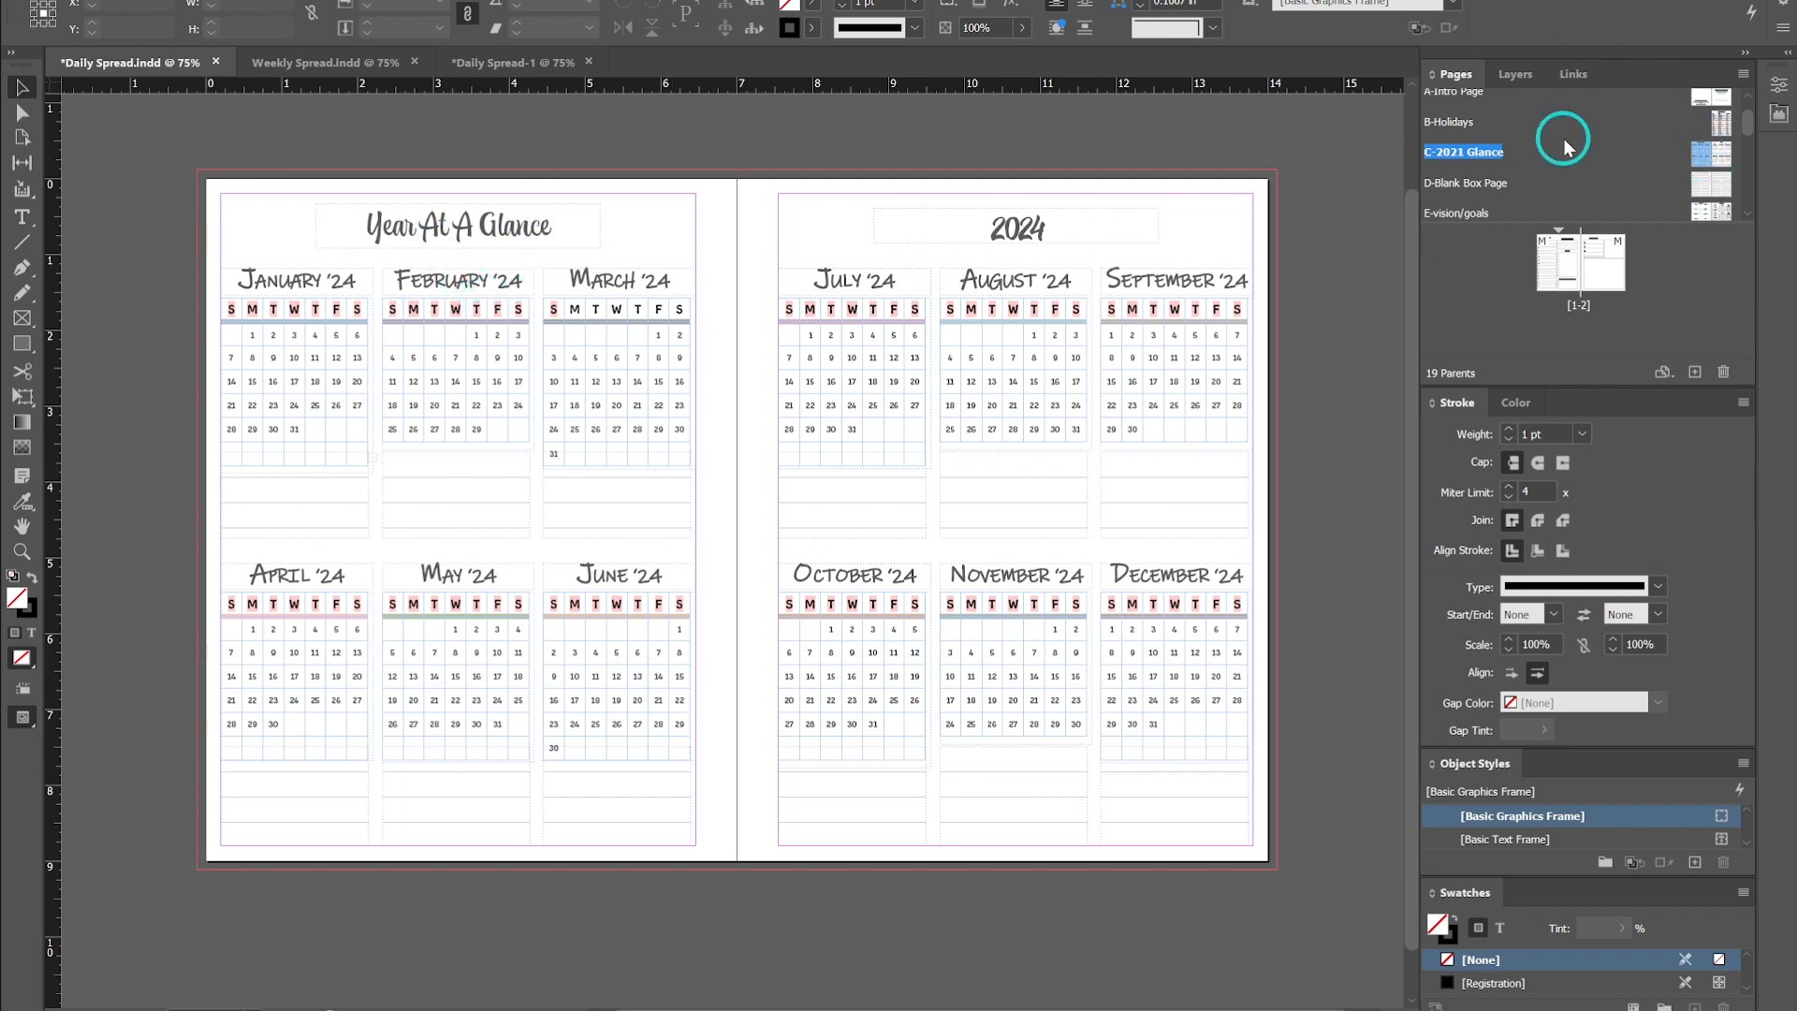
scroll(1671, 117, "down", 4)
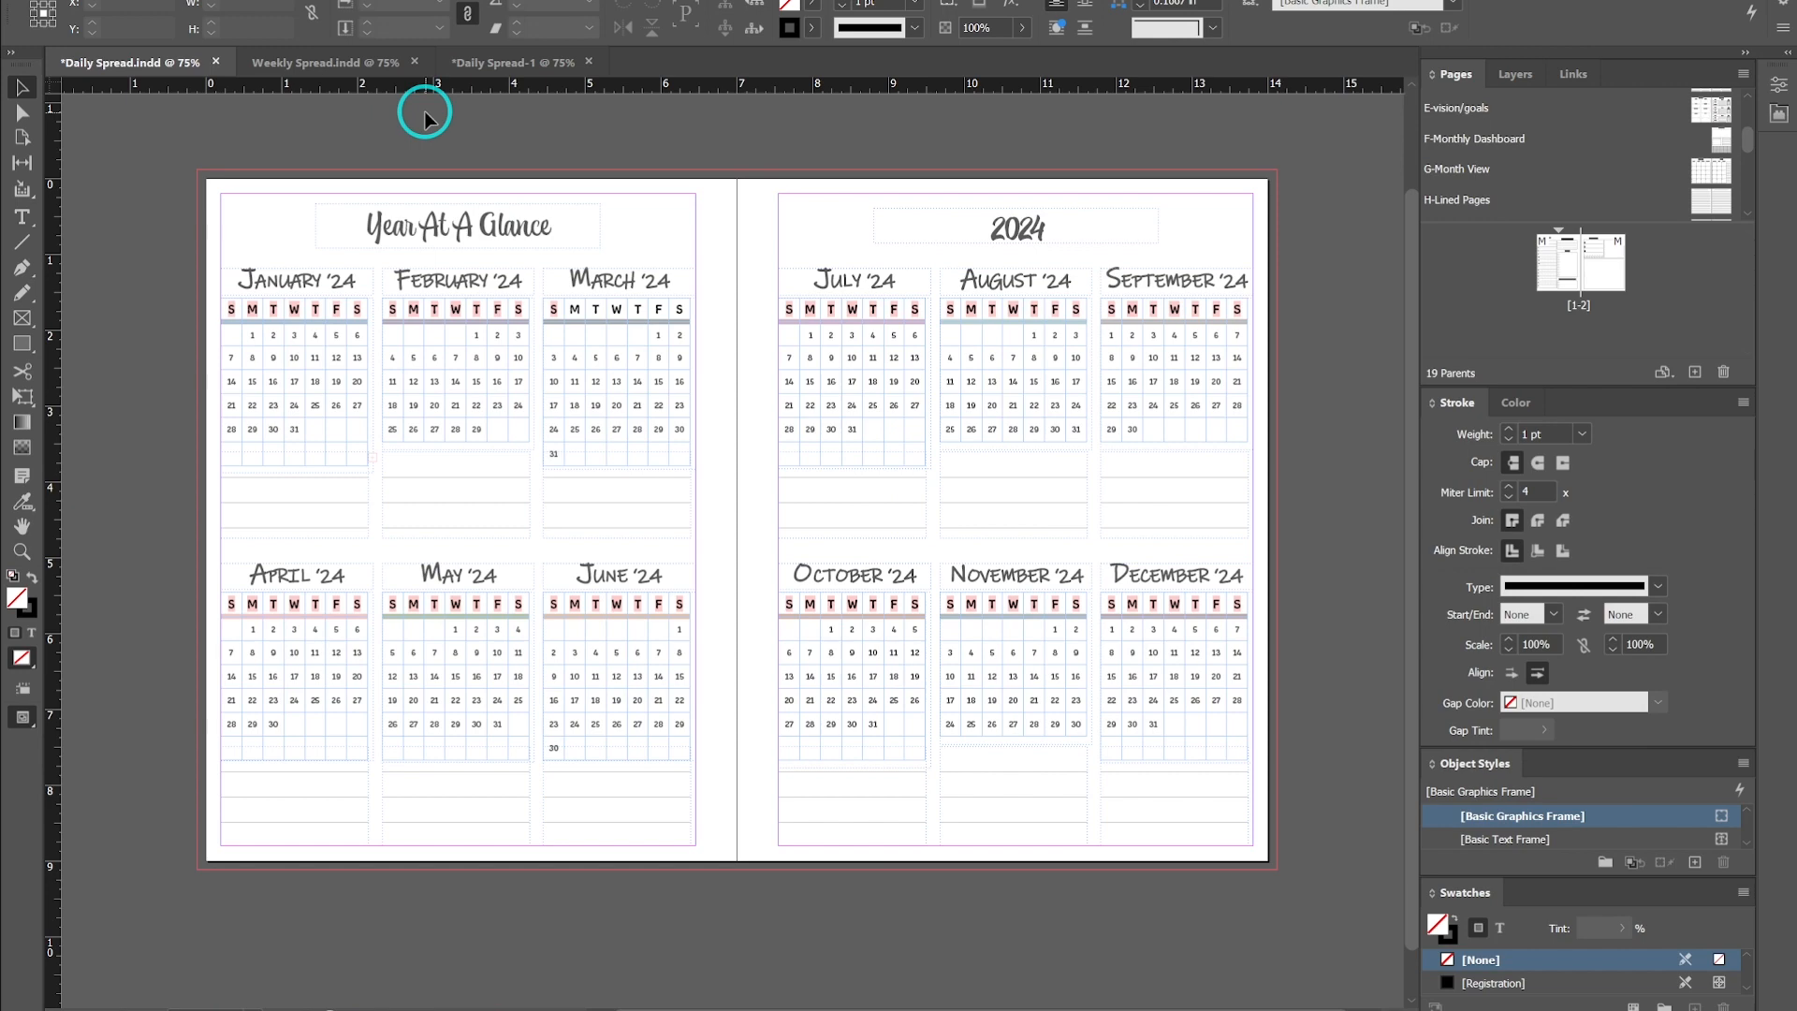
- Switch to Weekly Spread.indd, open the O-Weekly Horizontal parent and inspect its day date text, comparing with Daily Spread.indd
left_click(332, 72)
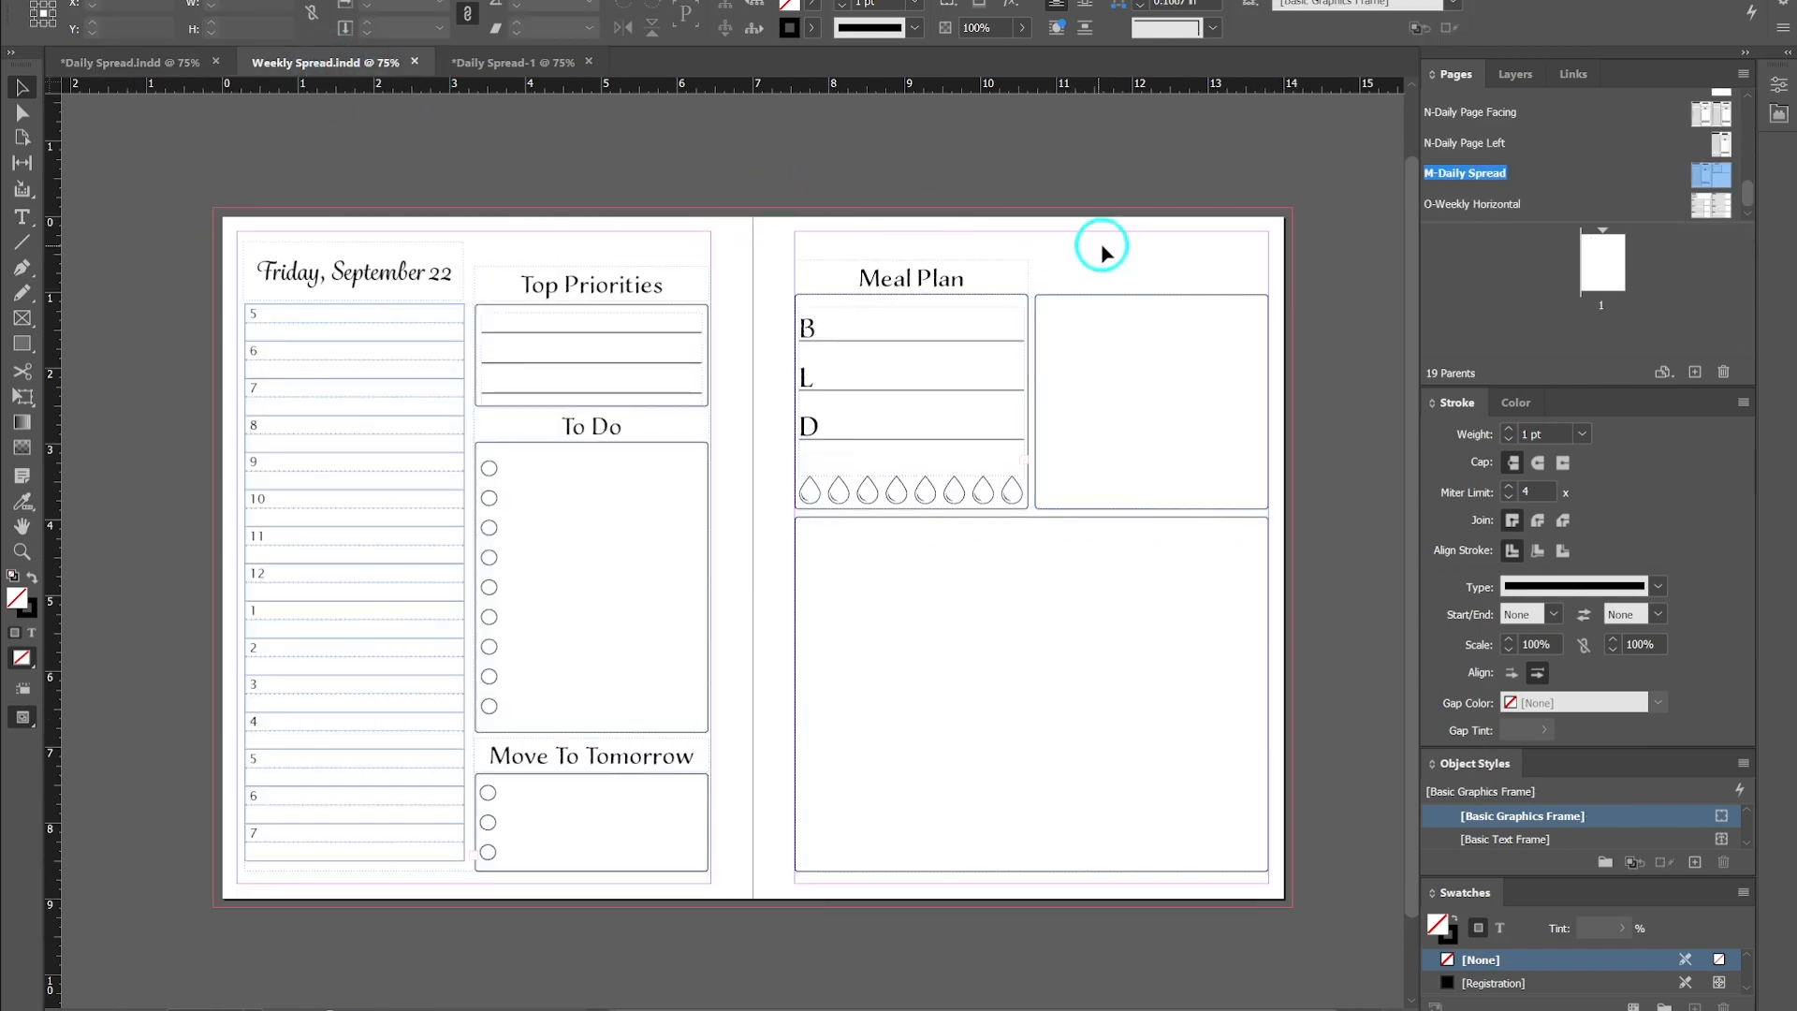
double_click(1704, 206)
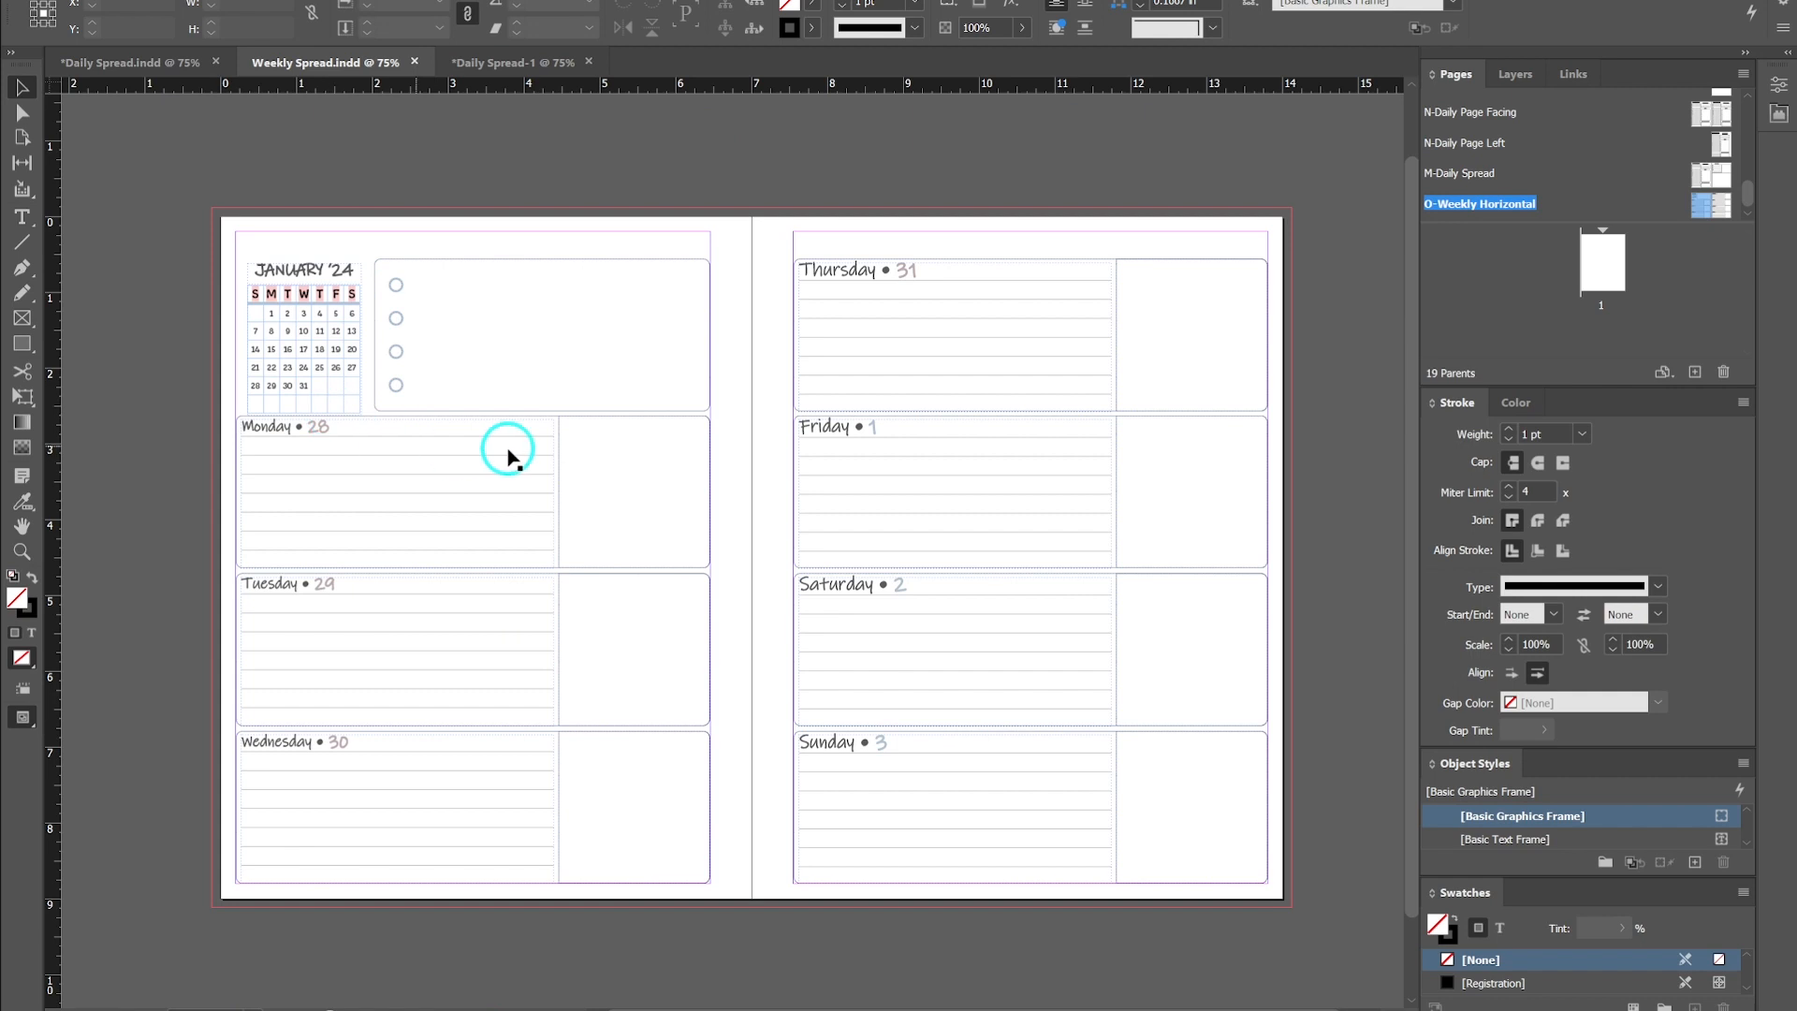
double_click(909, 270)
double_click(907, 270)
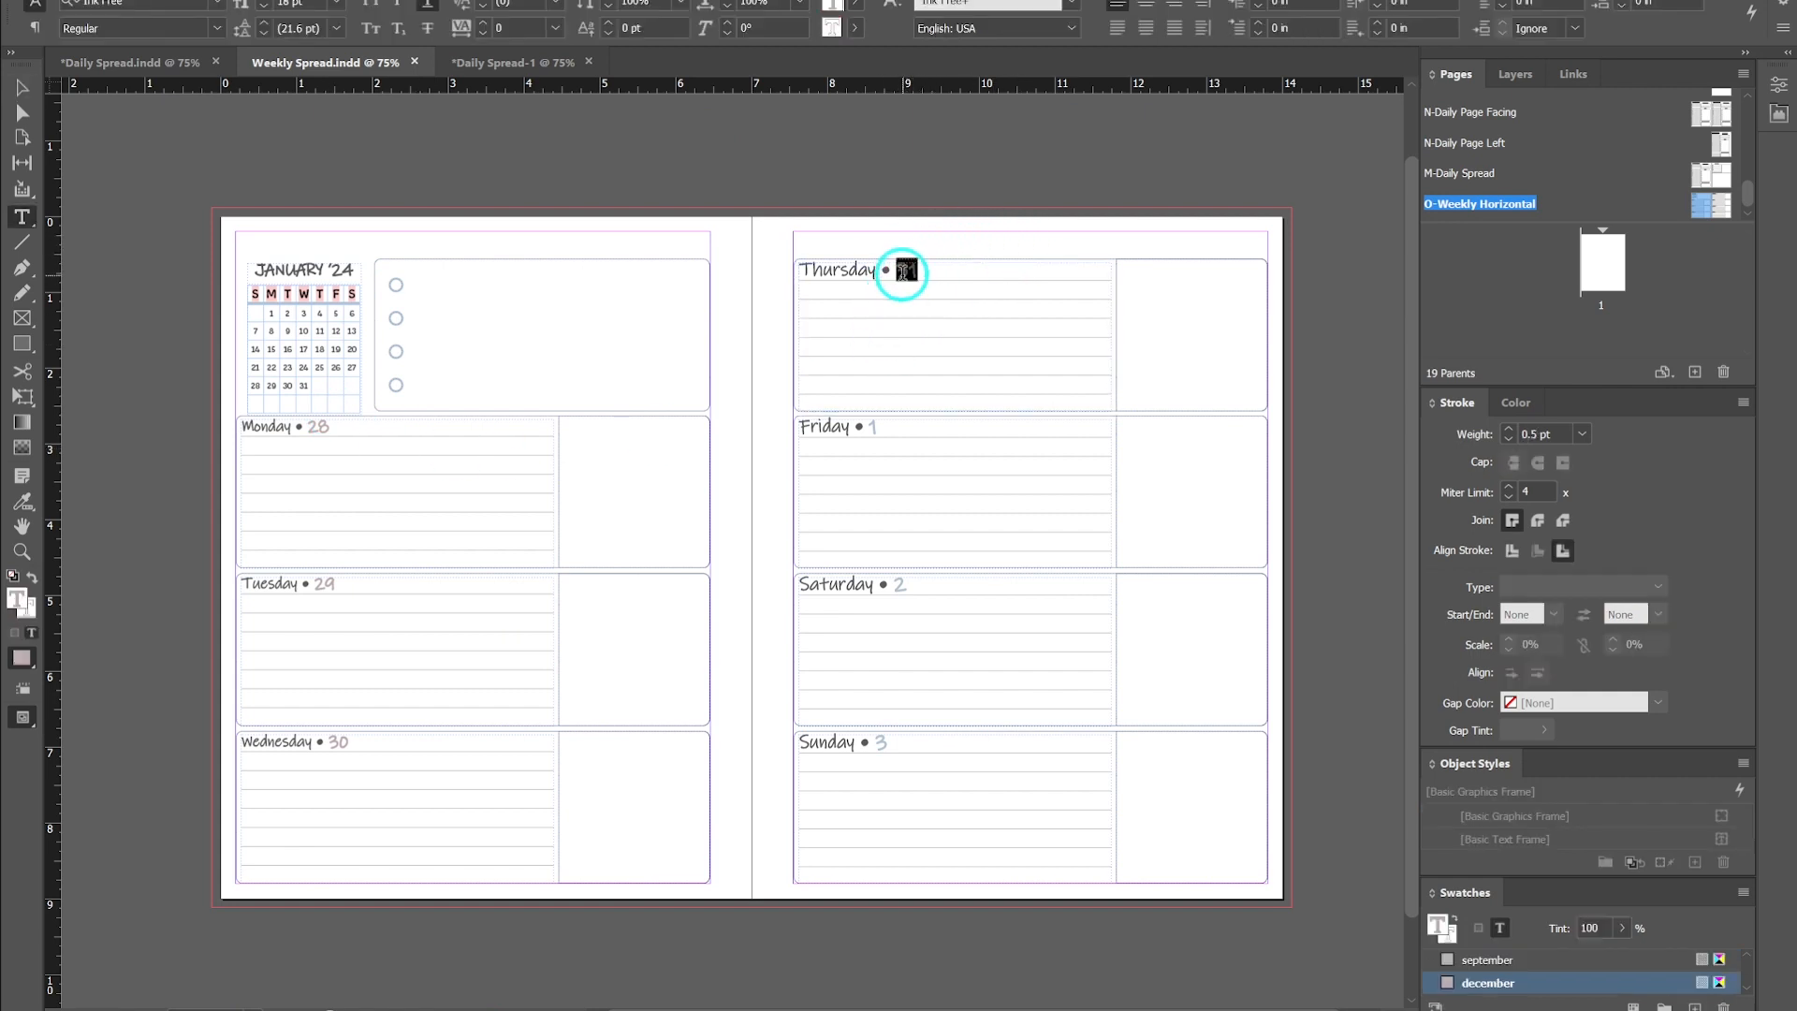
left_click(22, 91)
left_click(321, 153)
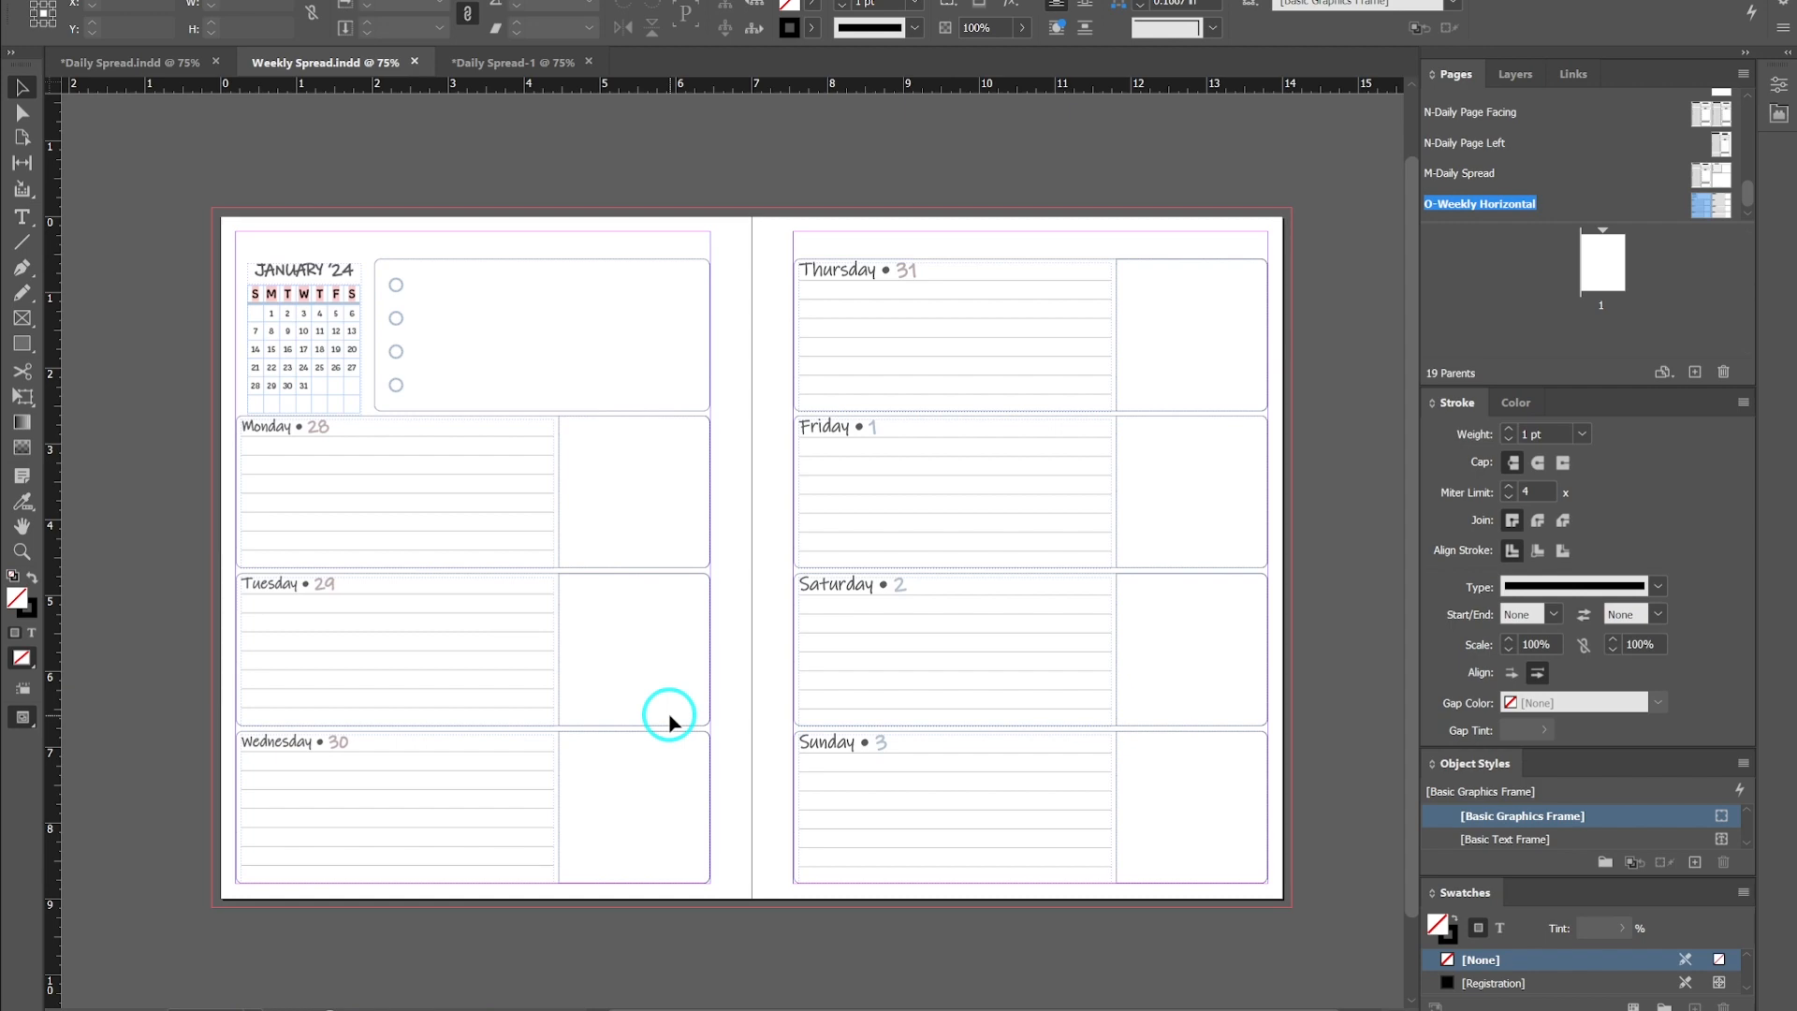
left_click(121, 63)
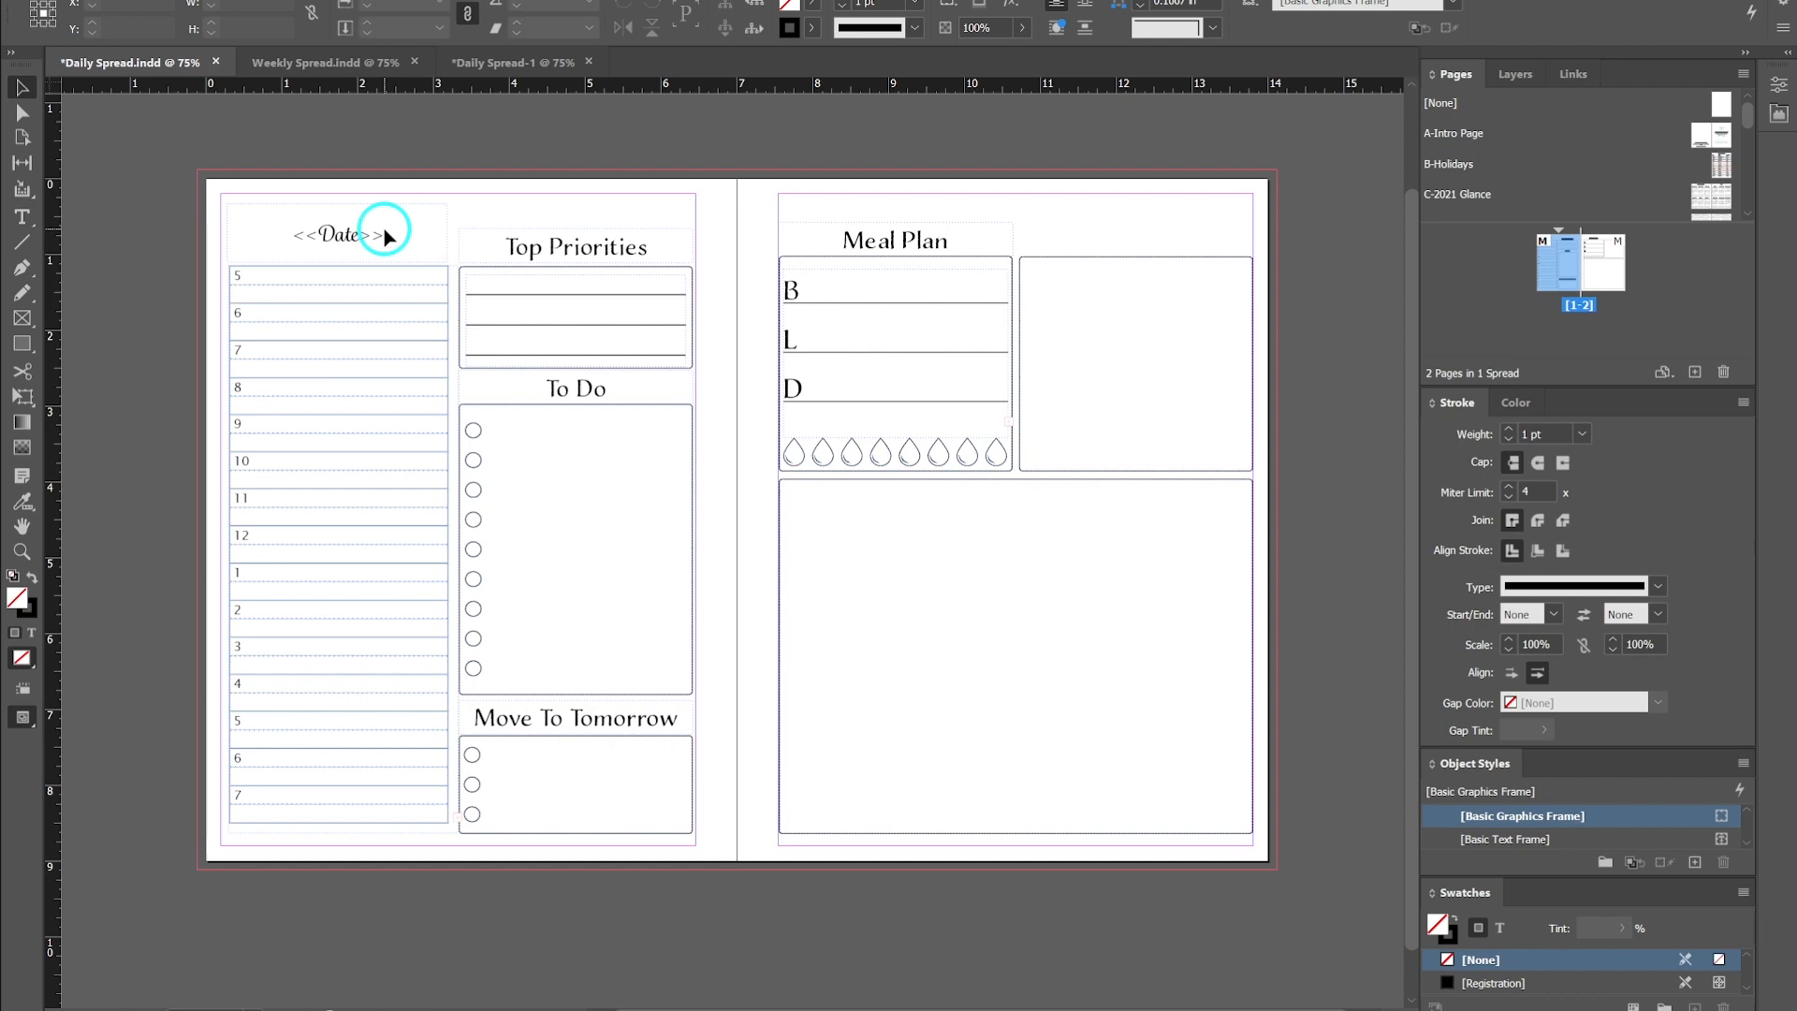
left_click(301, 65)
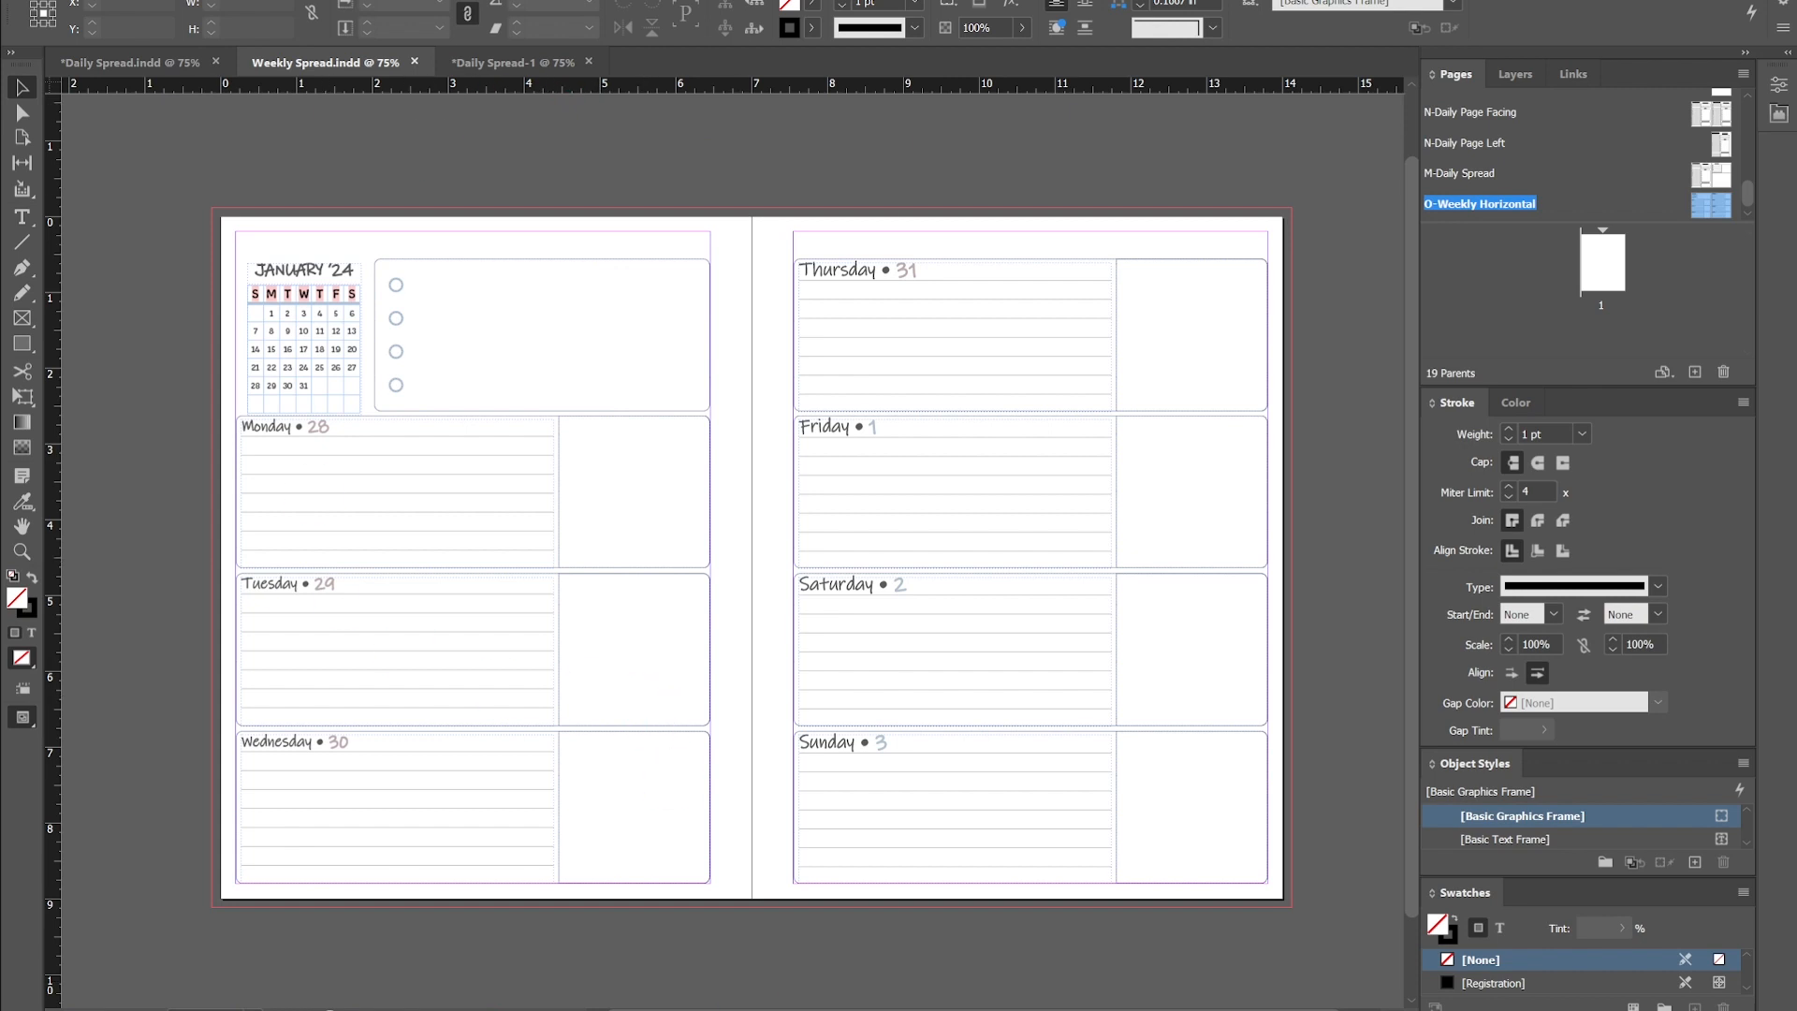
- Switch to the dates days only.xlsx workbook in Excel
mouse_move(698, 1010)
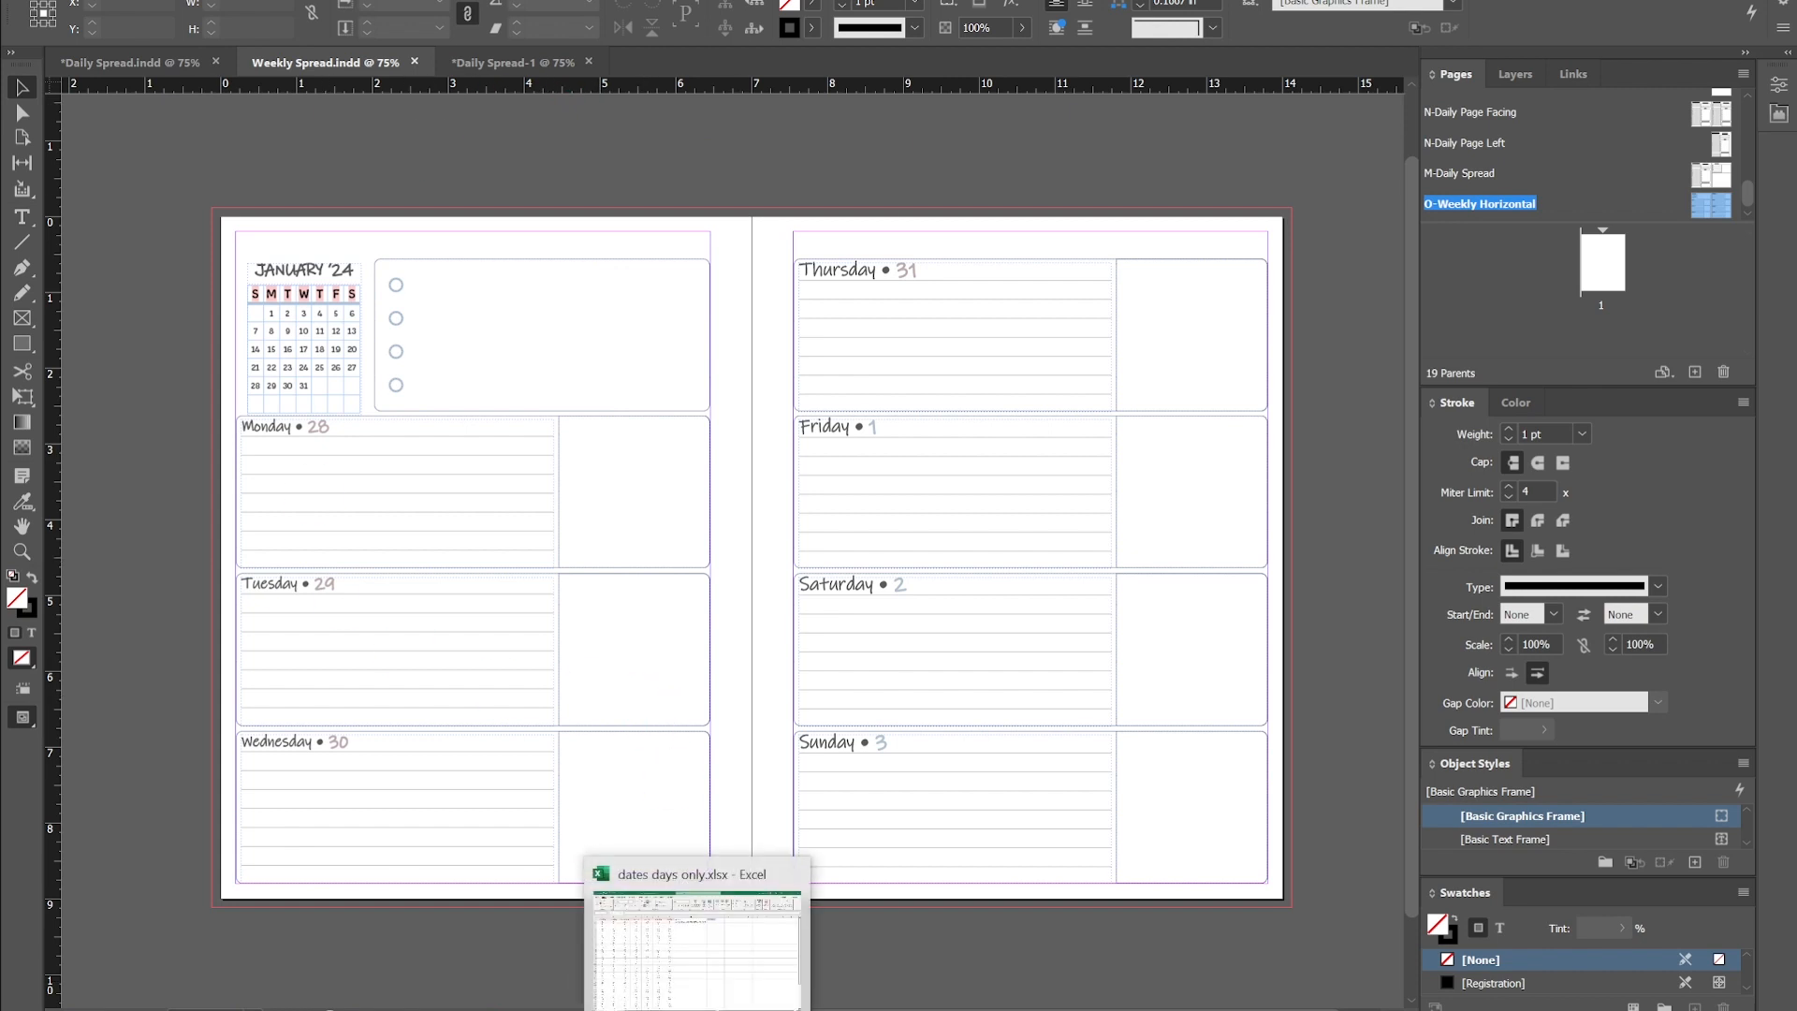
left_click(719, 983)
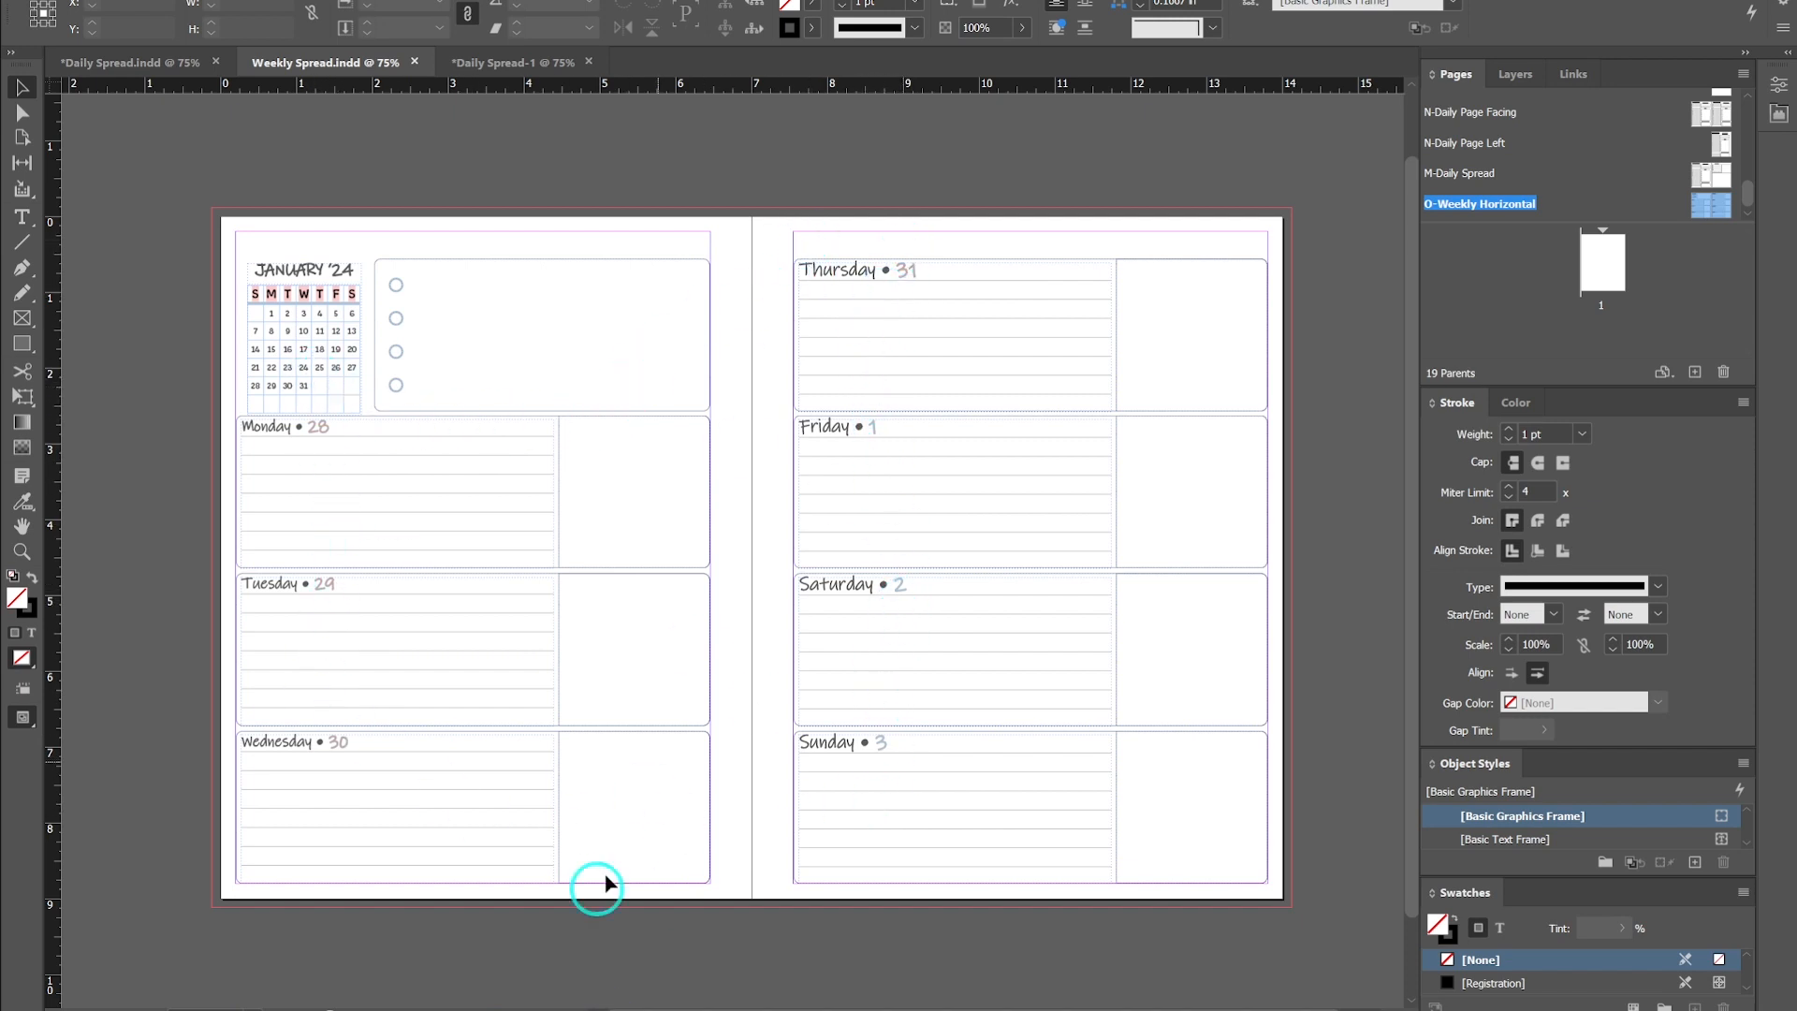
left_click(699, 1010)
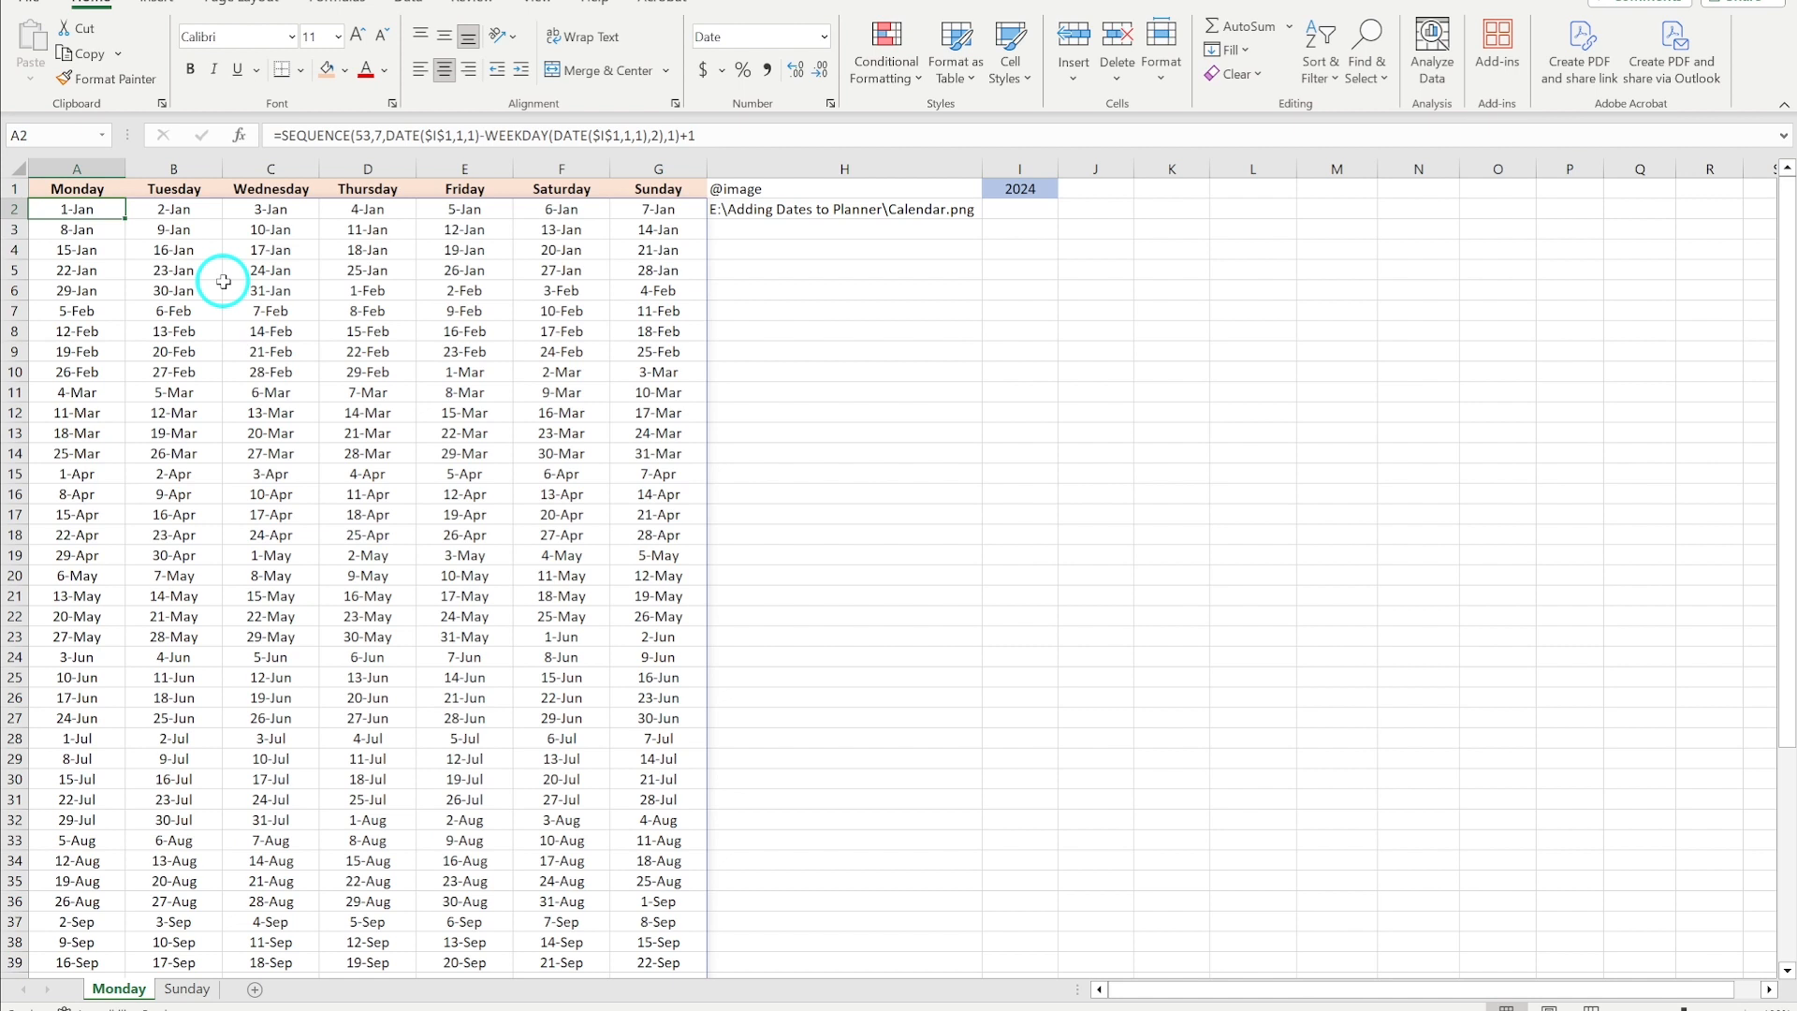
- Compare the first two date rows of the Monday sheet by selecting them in turn
left_click(12, 208)
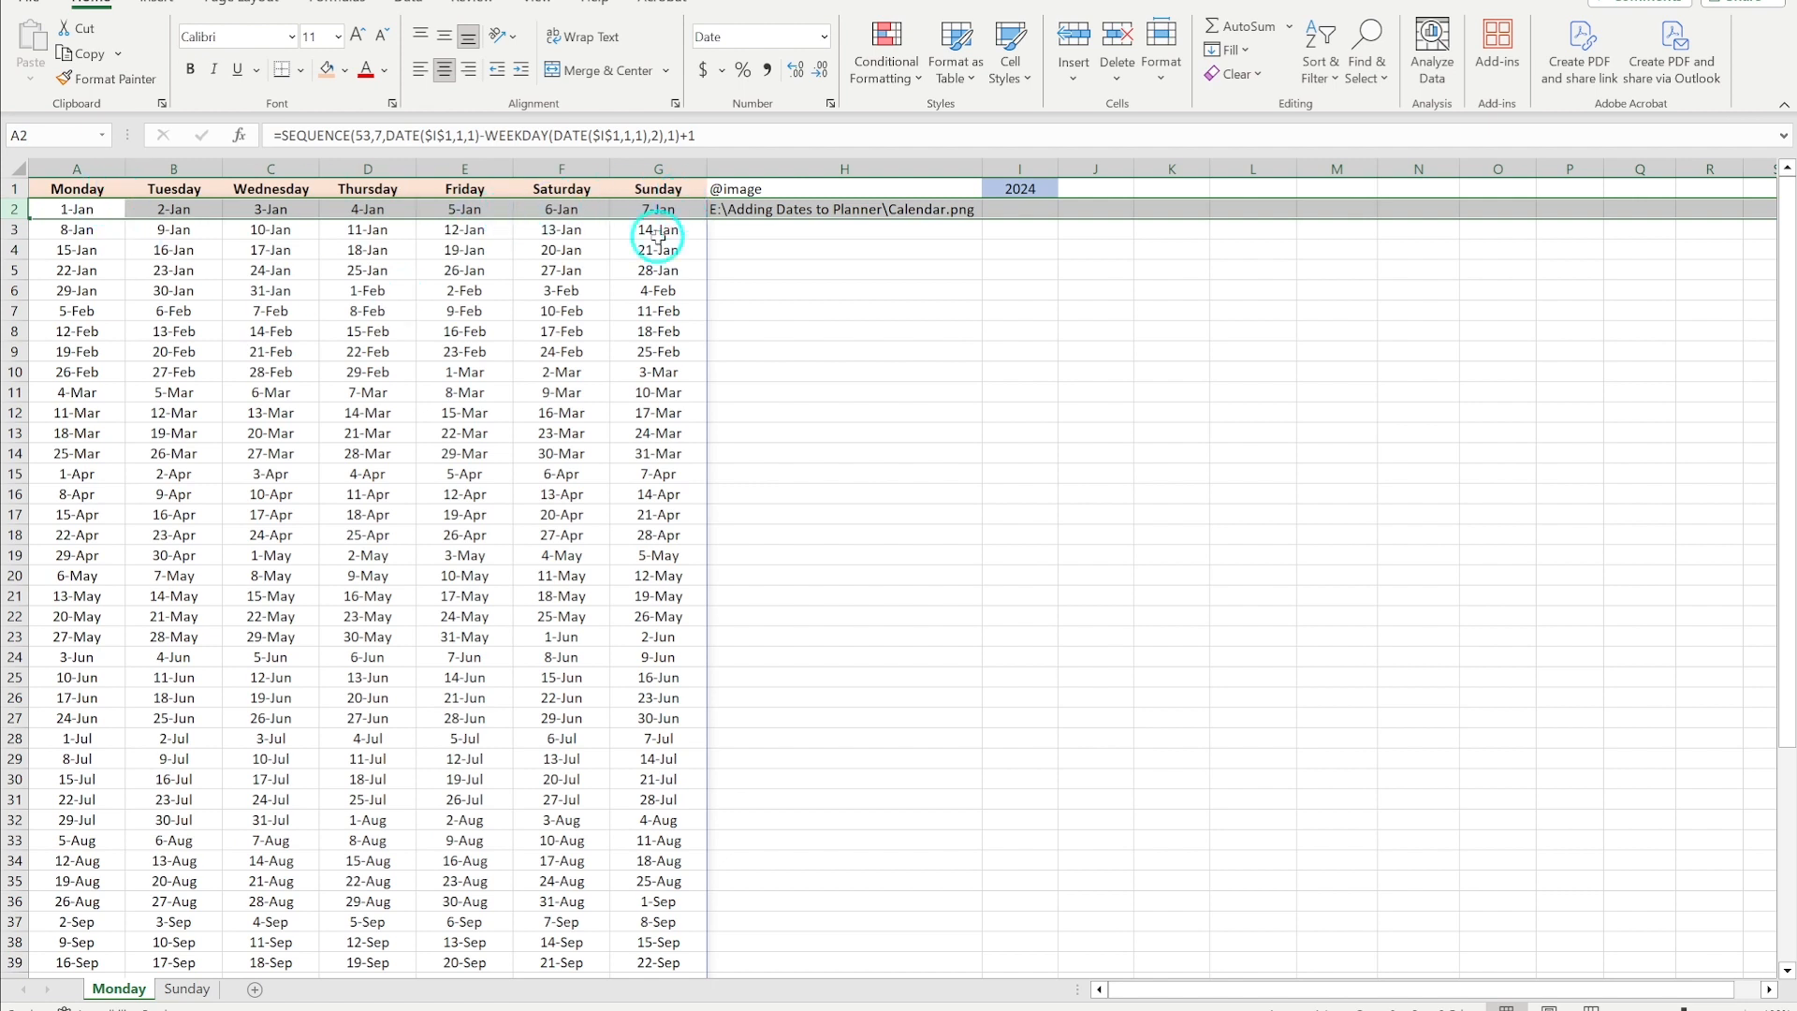
left_click(14, 228)
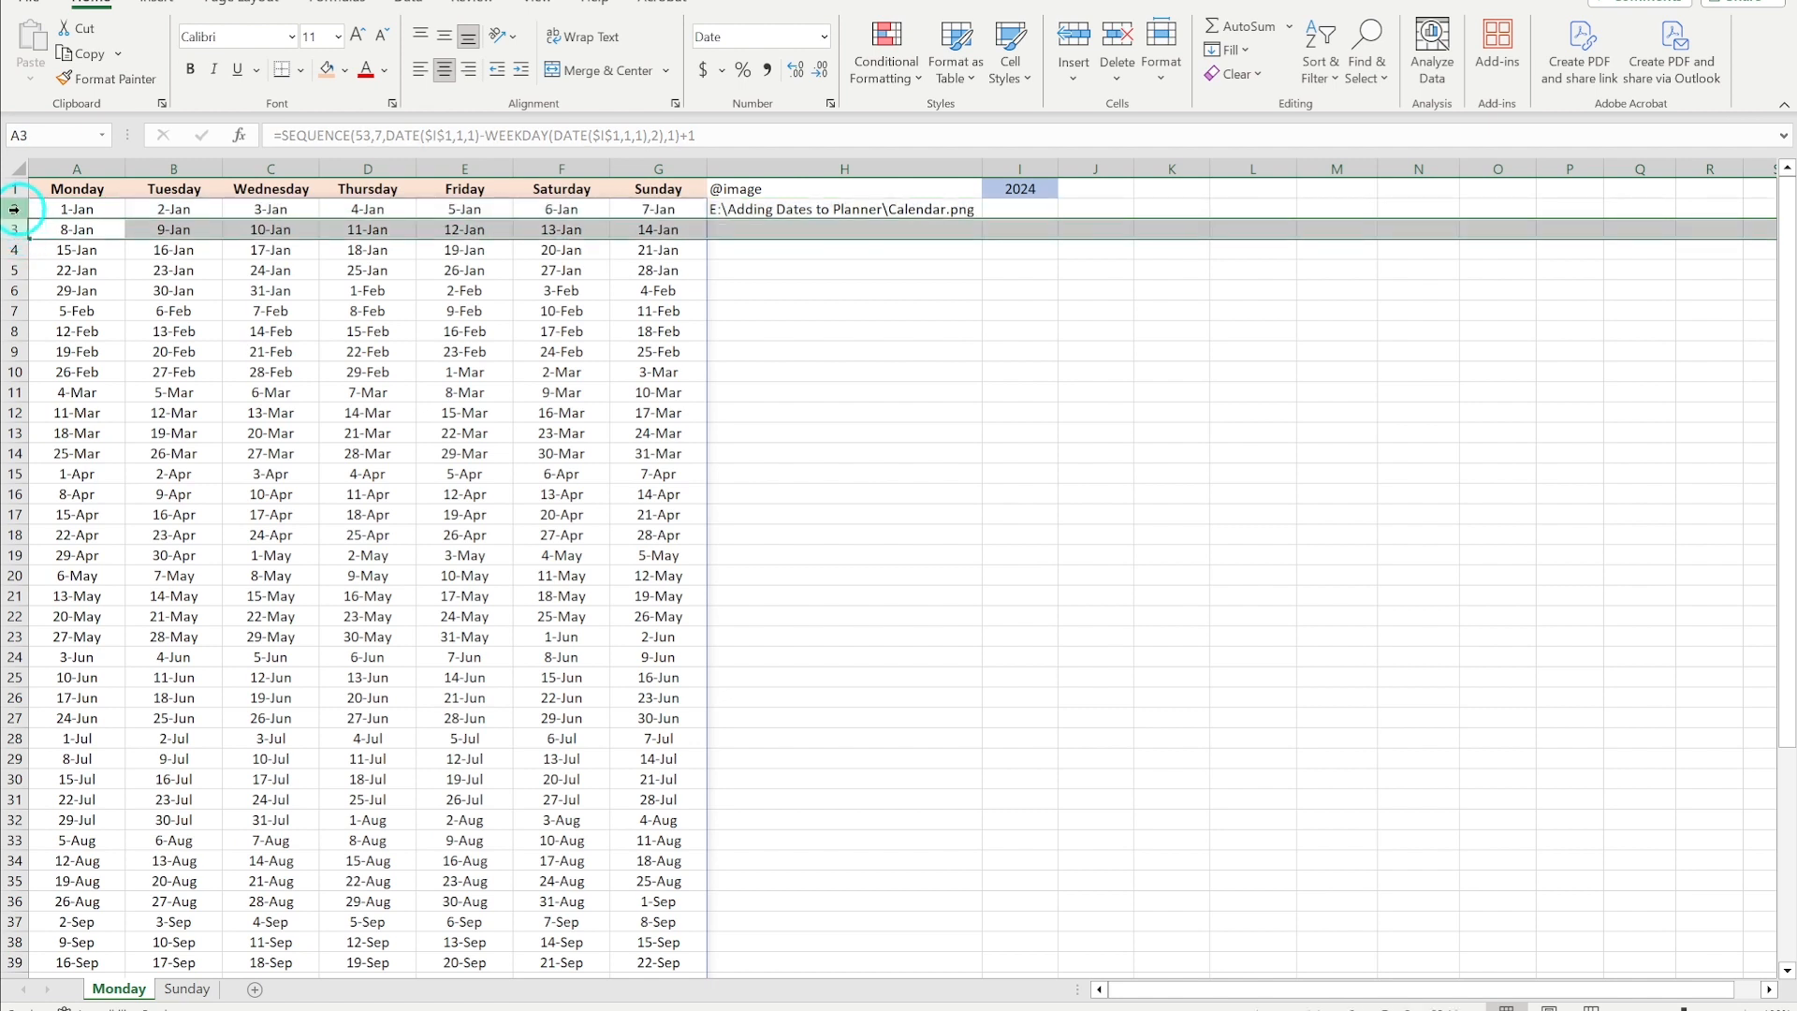
left_click(14, 208)
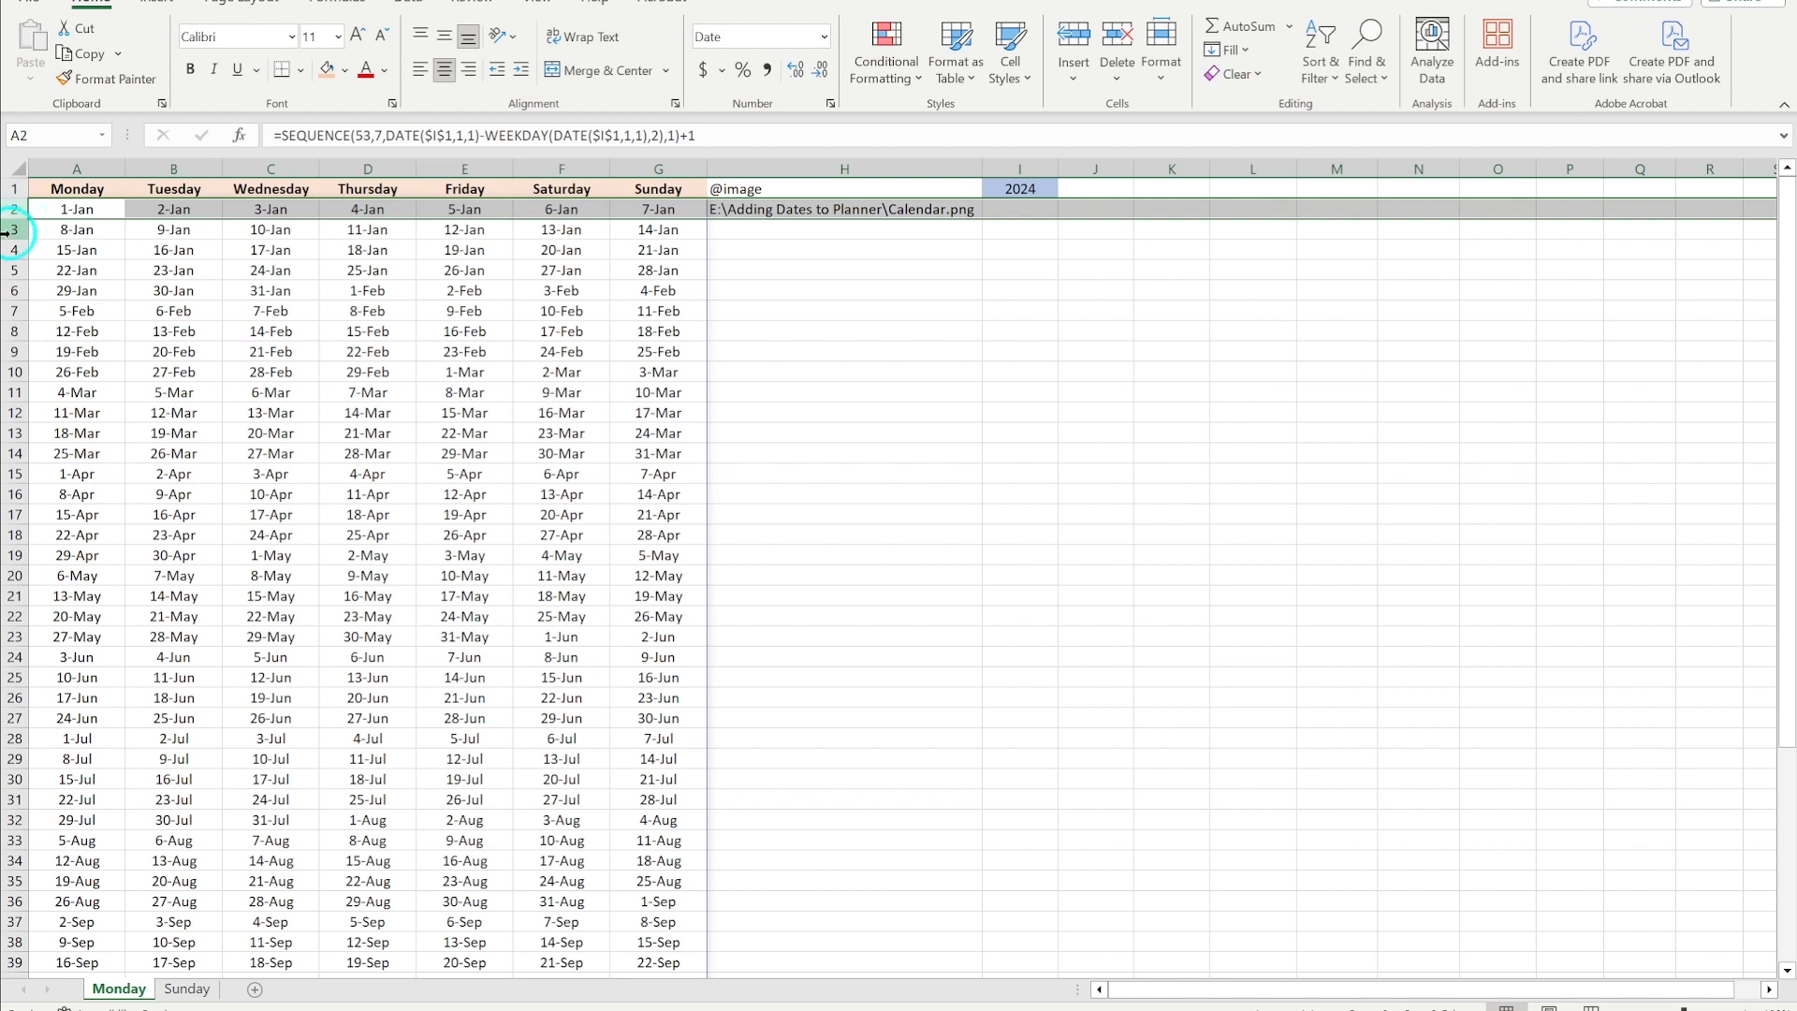
left_click(13, 229)
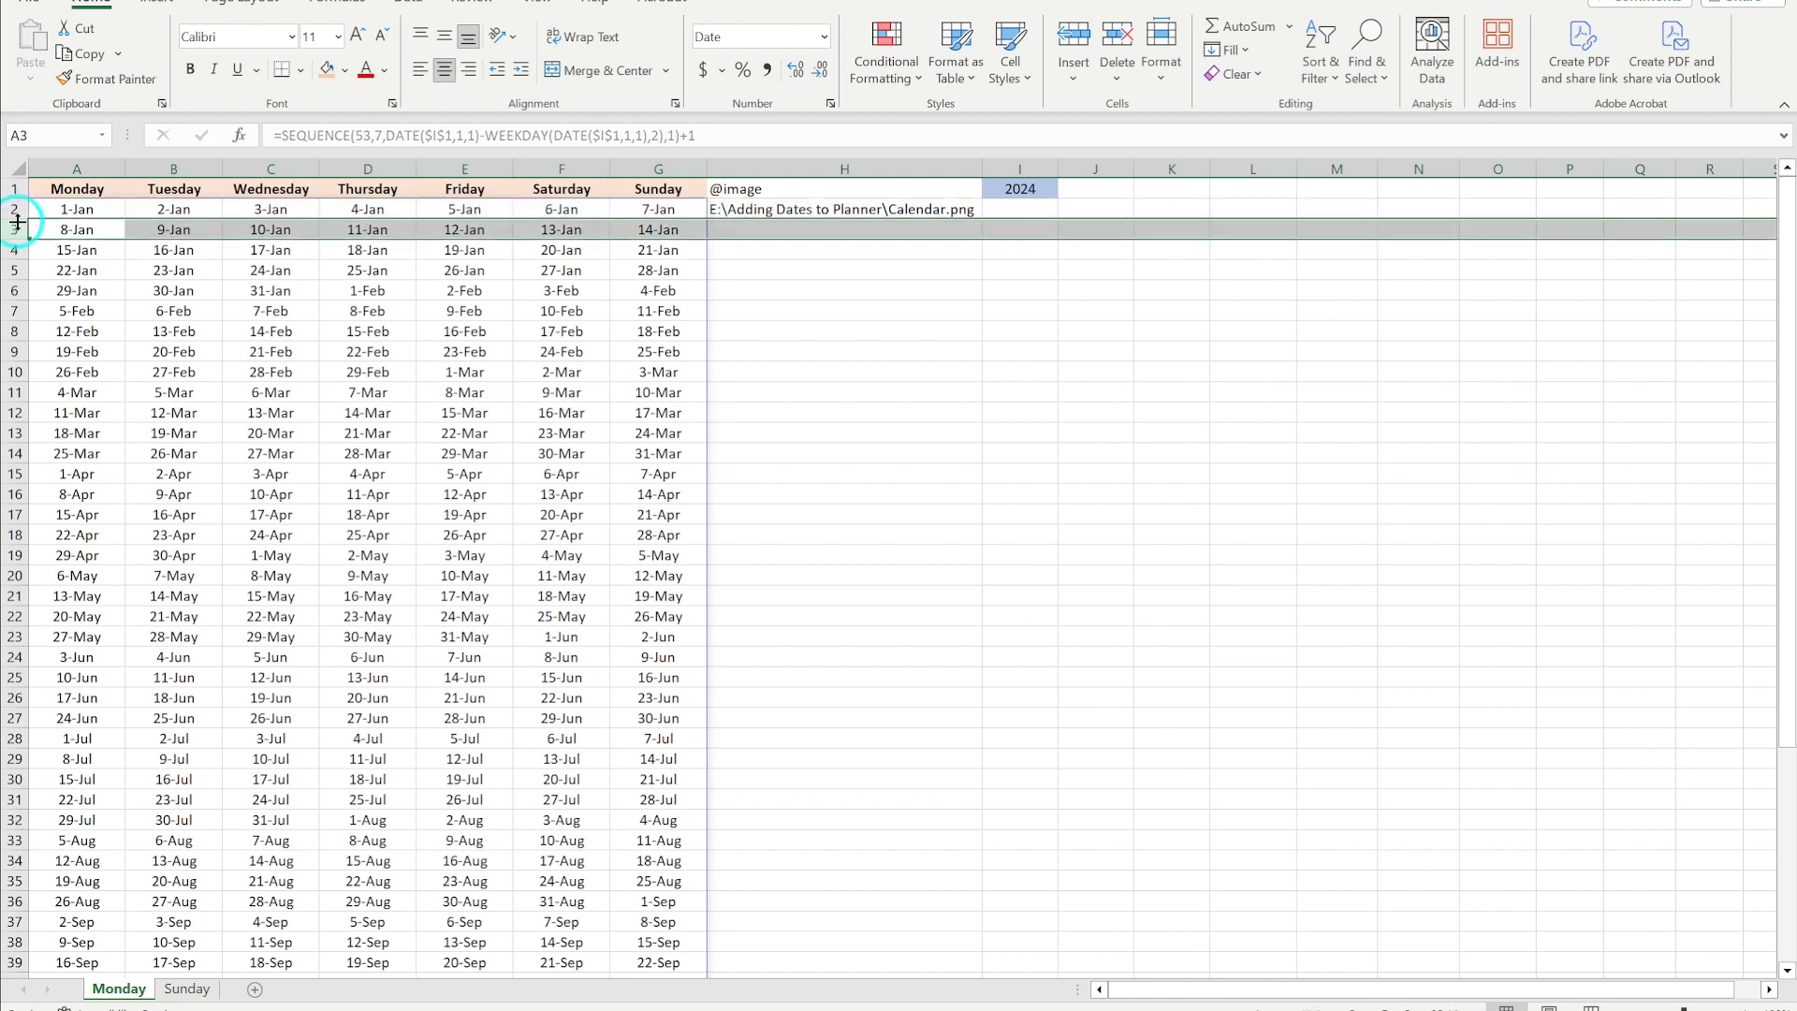
left_click(17, 209)
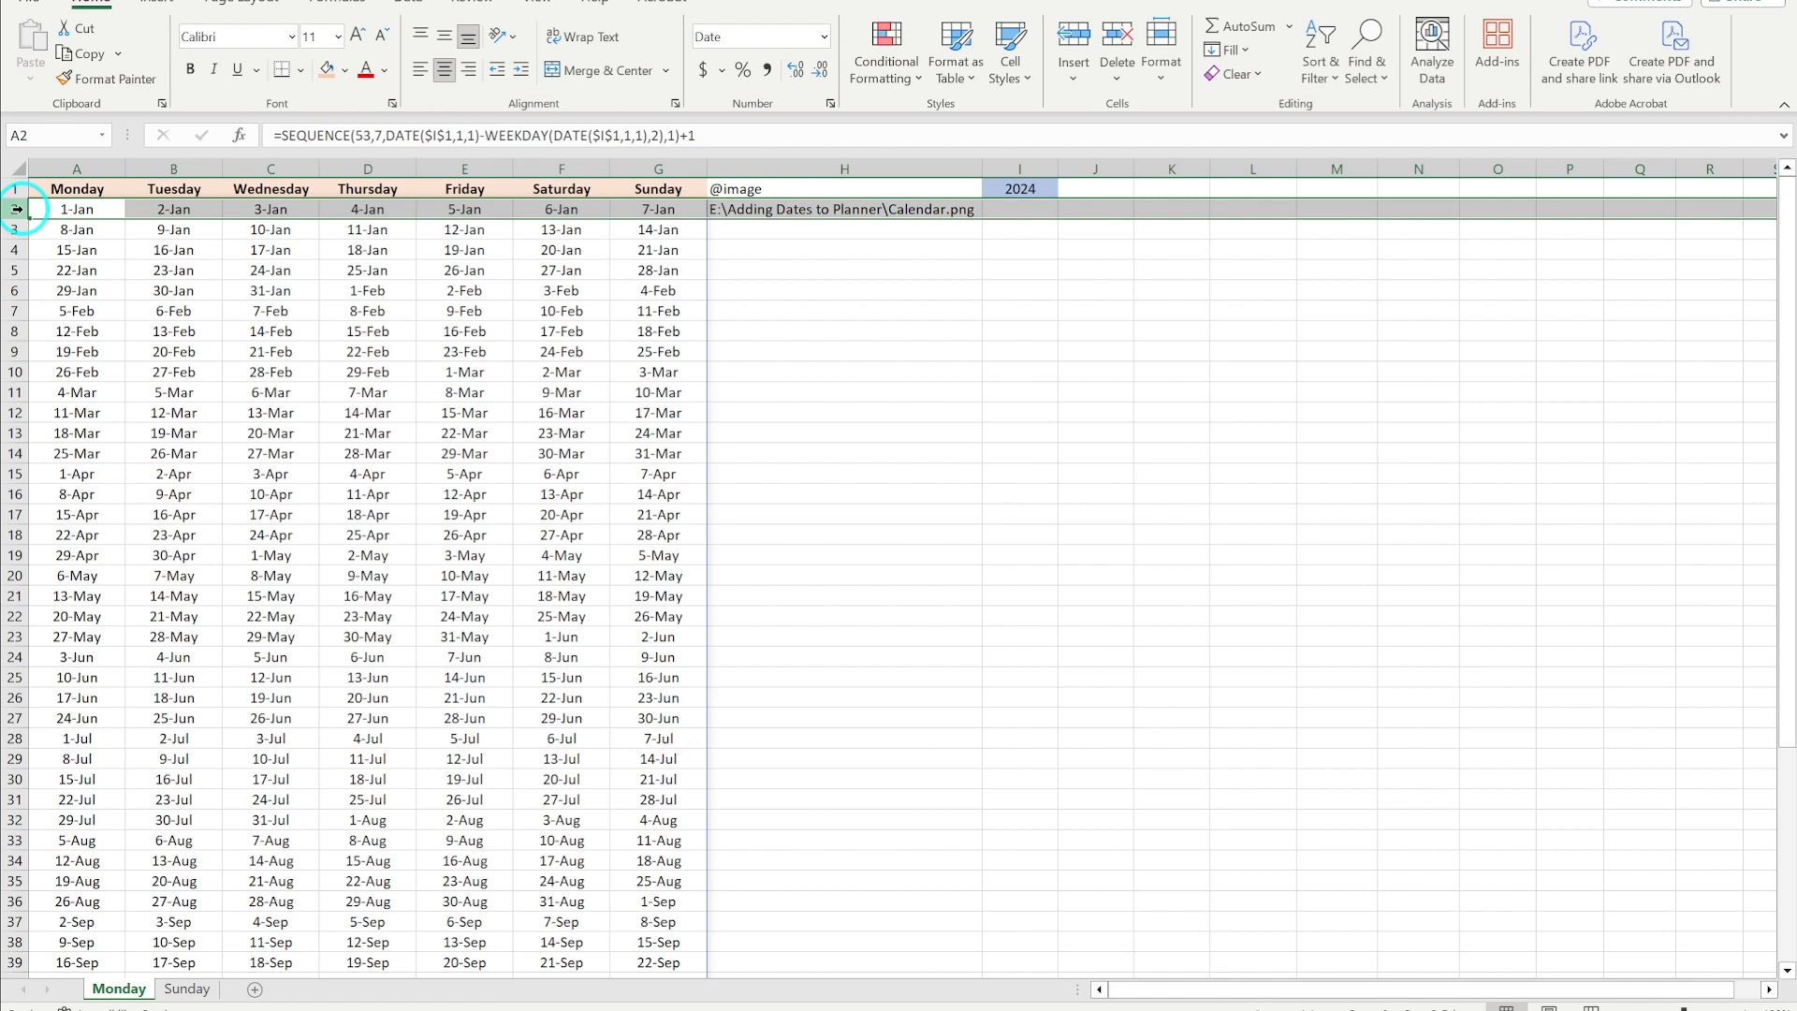
left_click(11, 229)
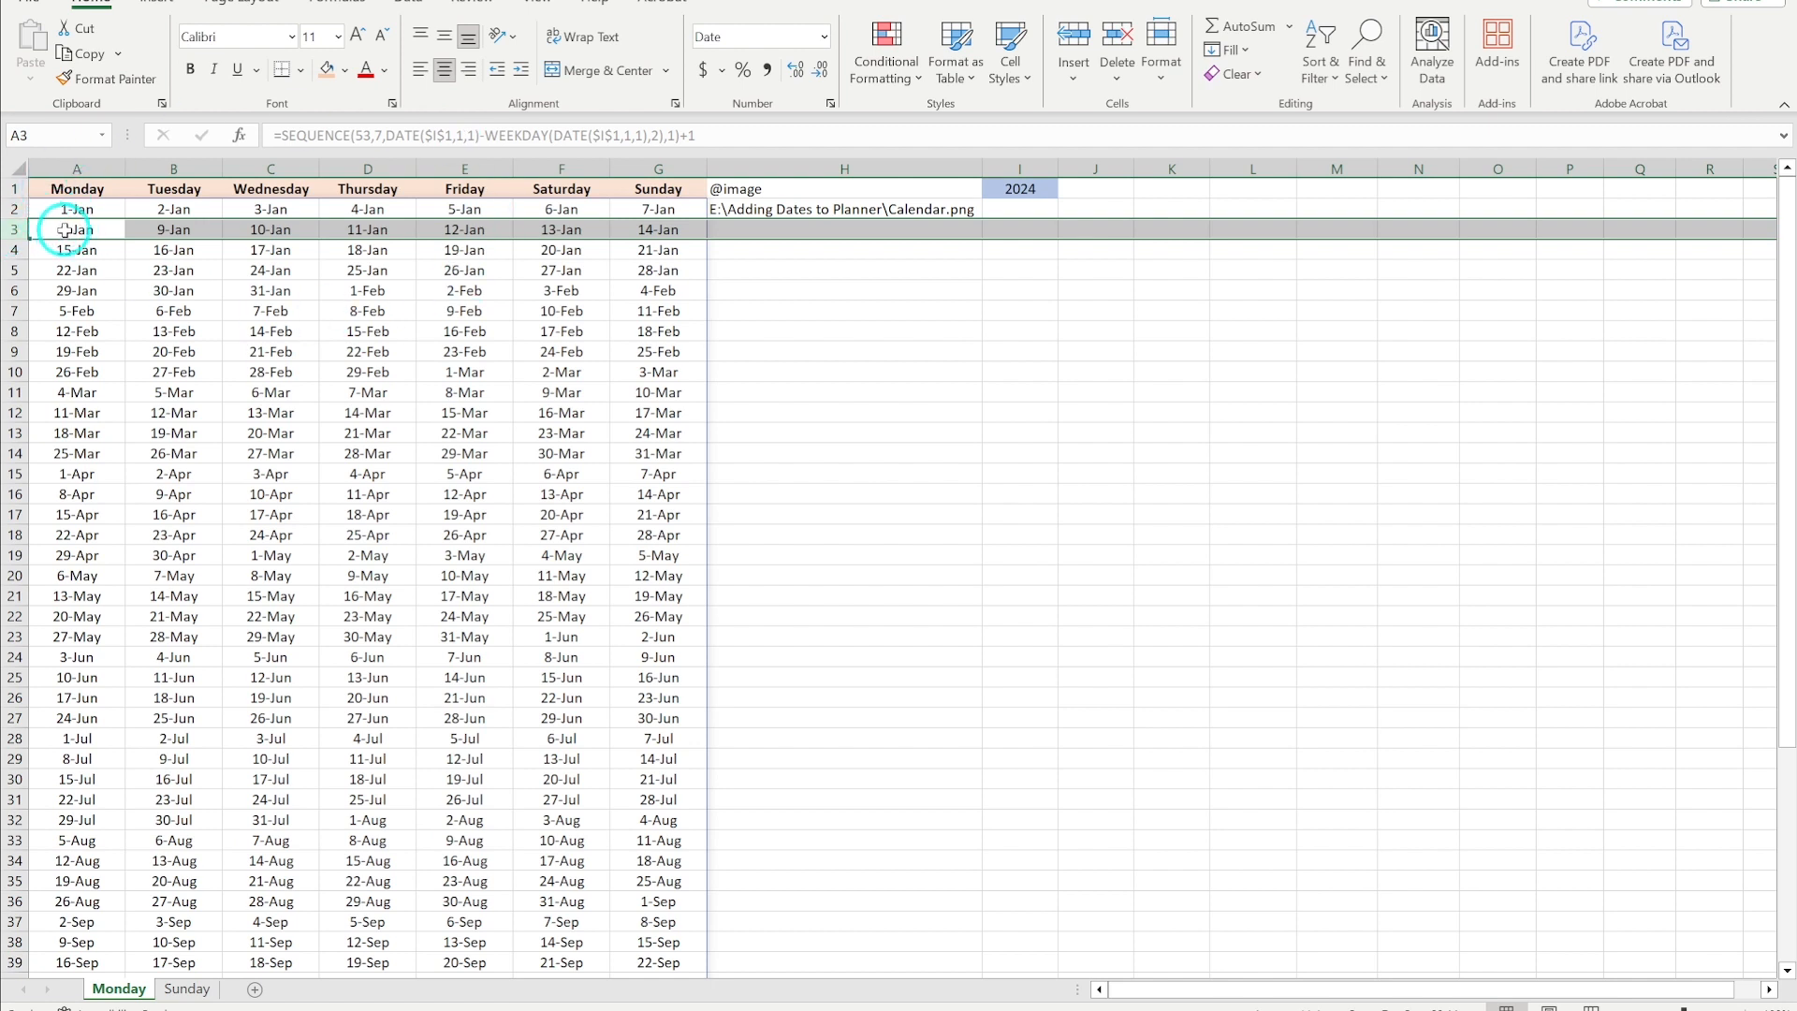
left_click(19, 209)
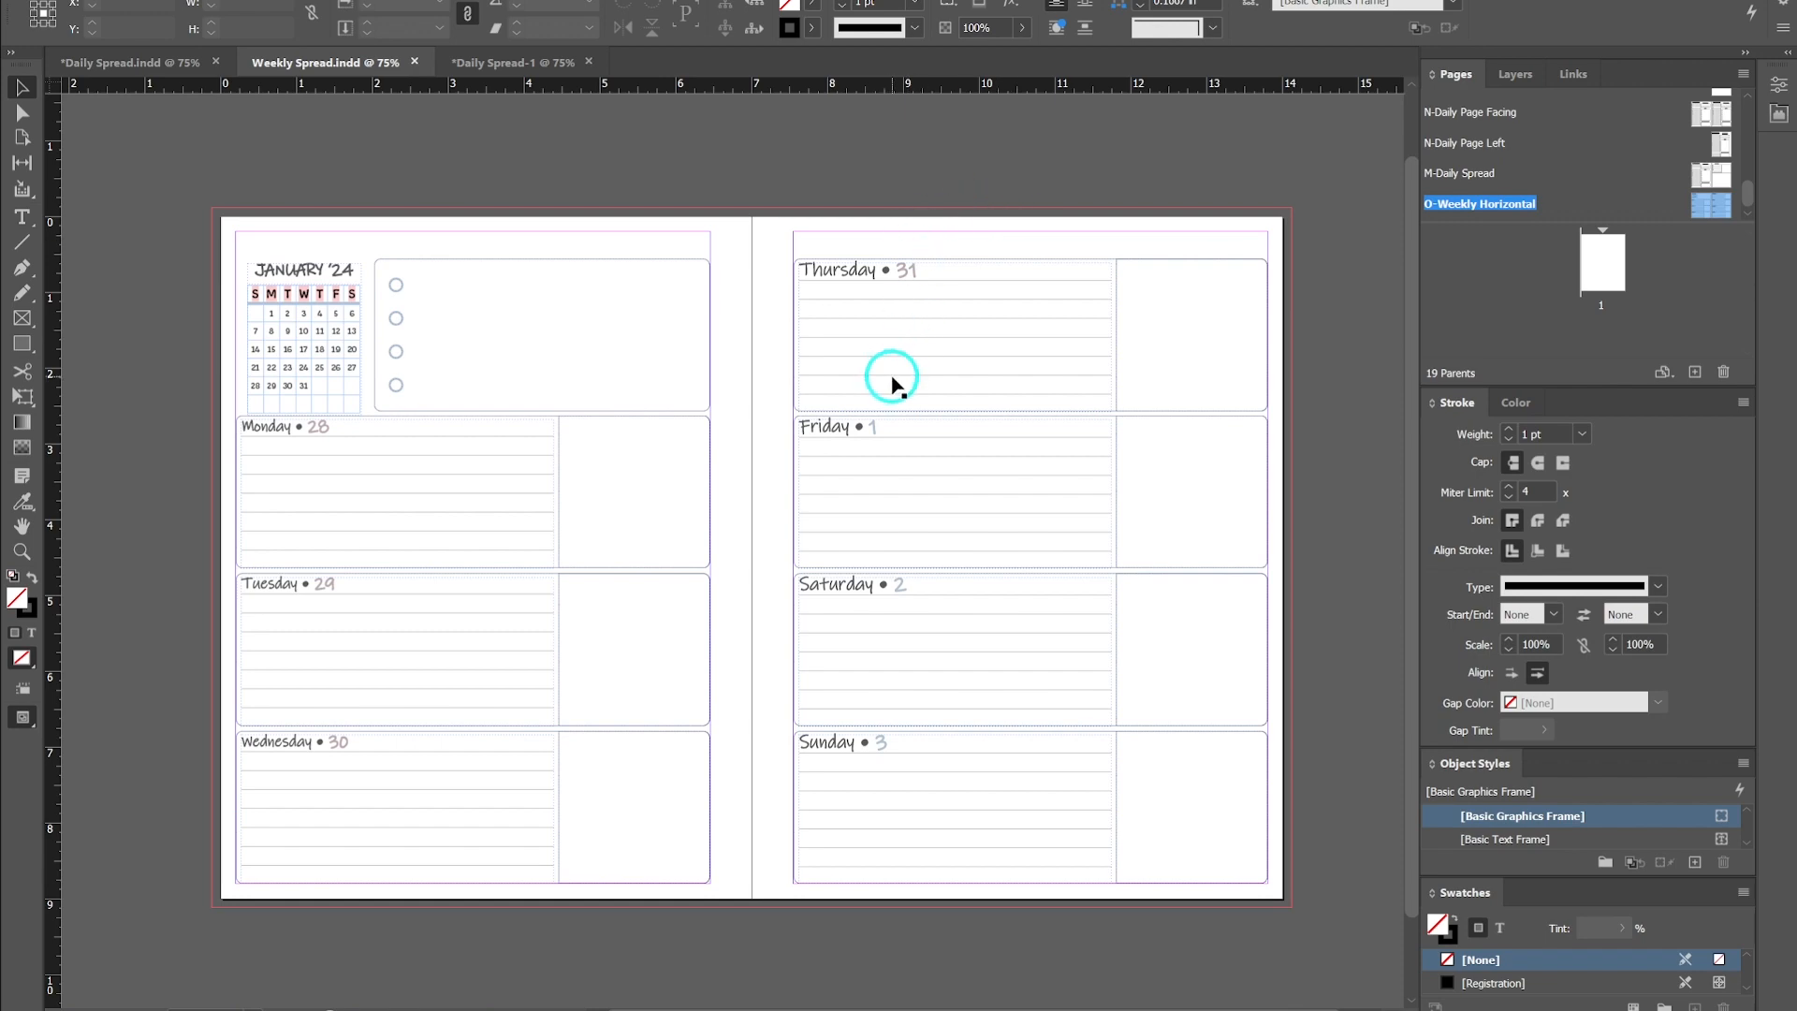
- Return to the workbook and examine the Monday column, Sunday column, image path column and year cell
left_click(723, 1010)
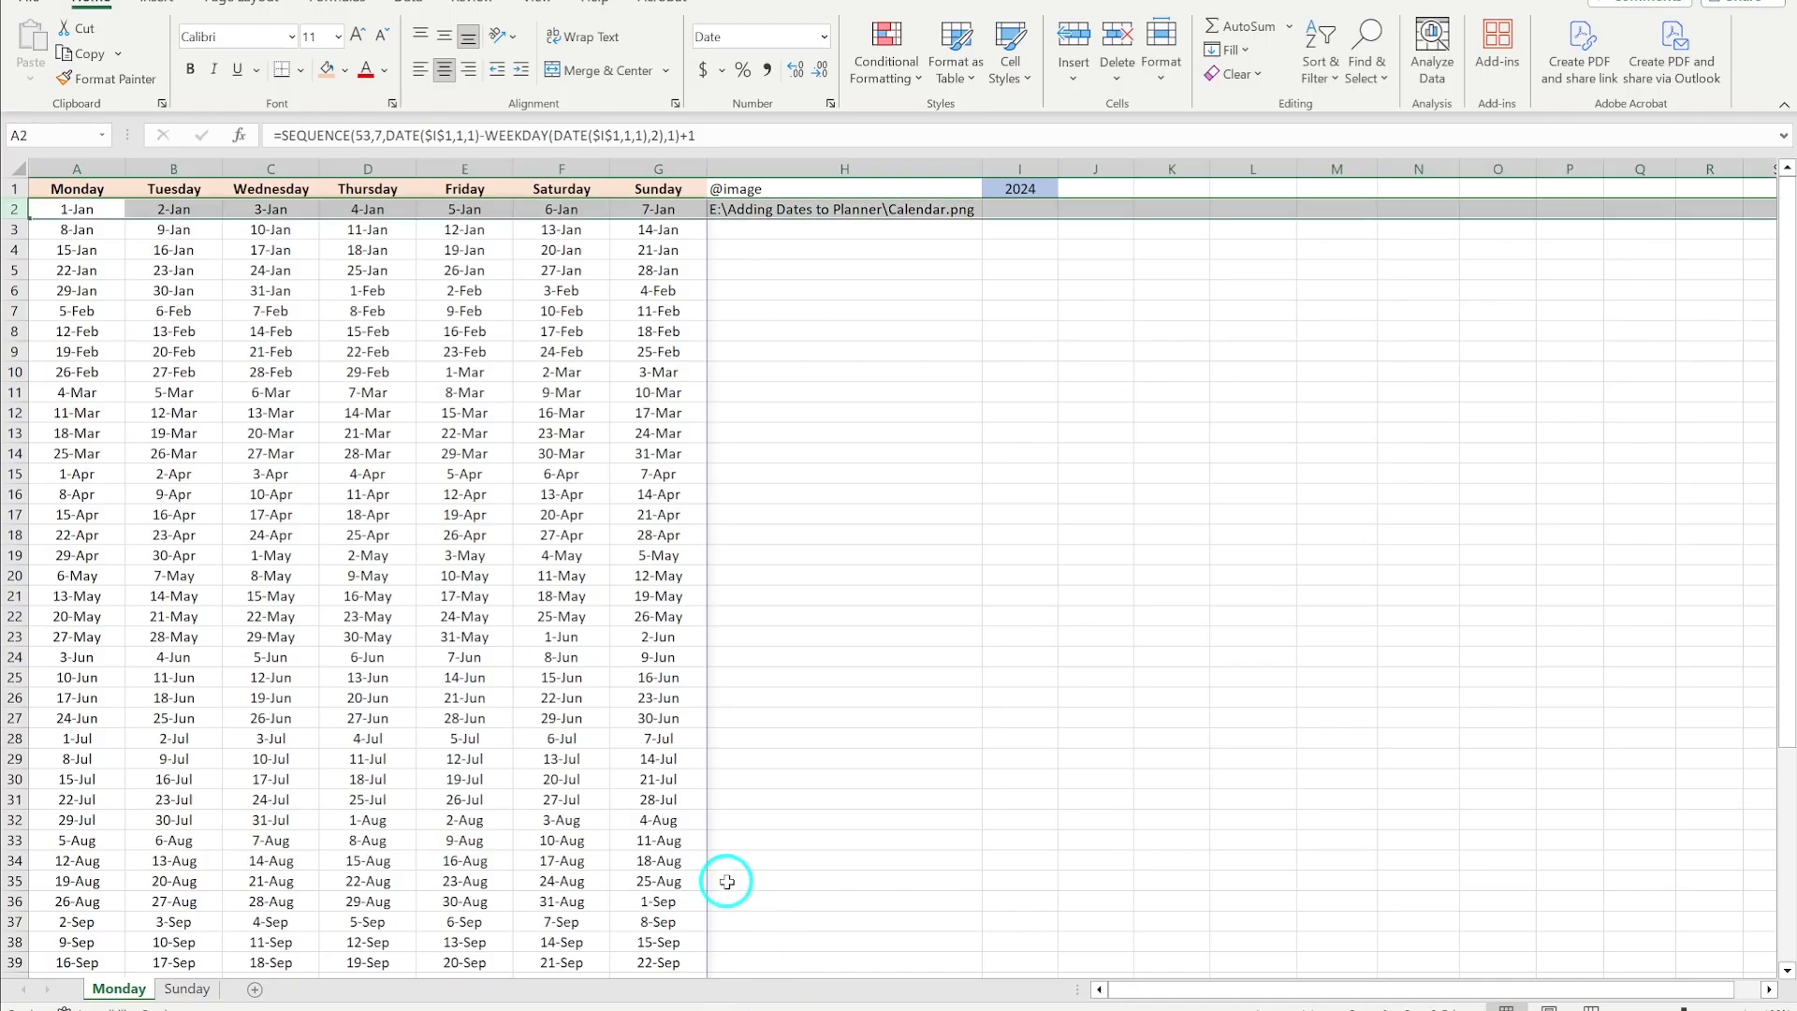
left_click(70, 159)
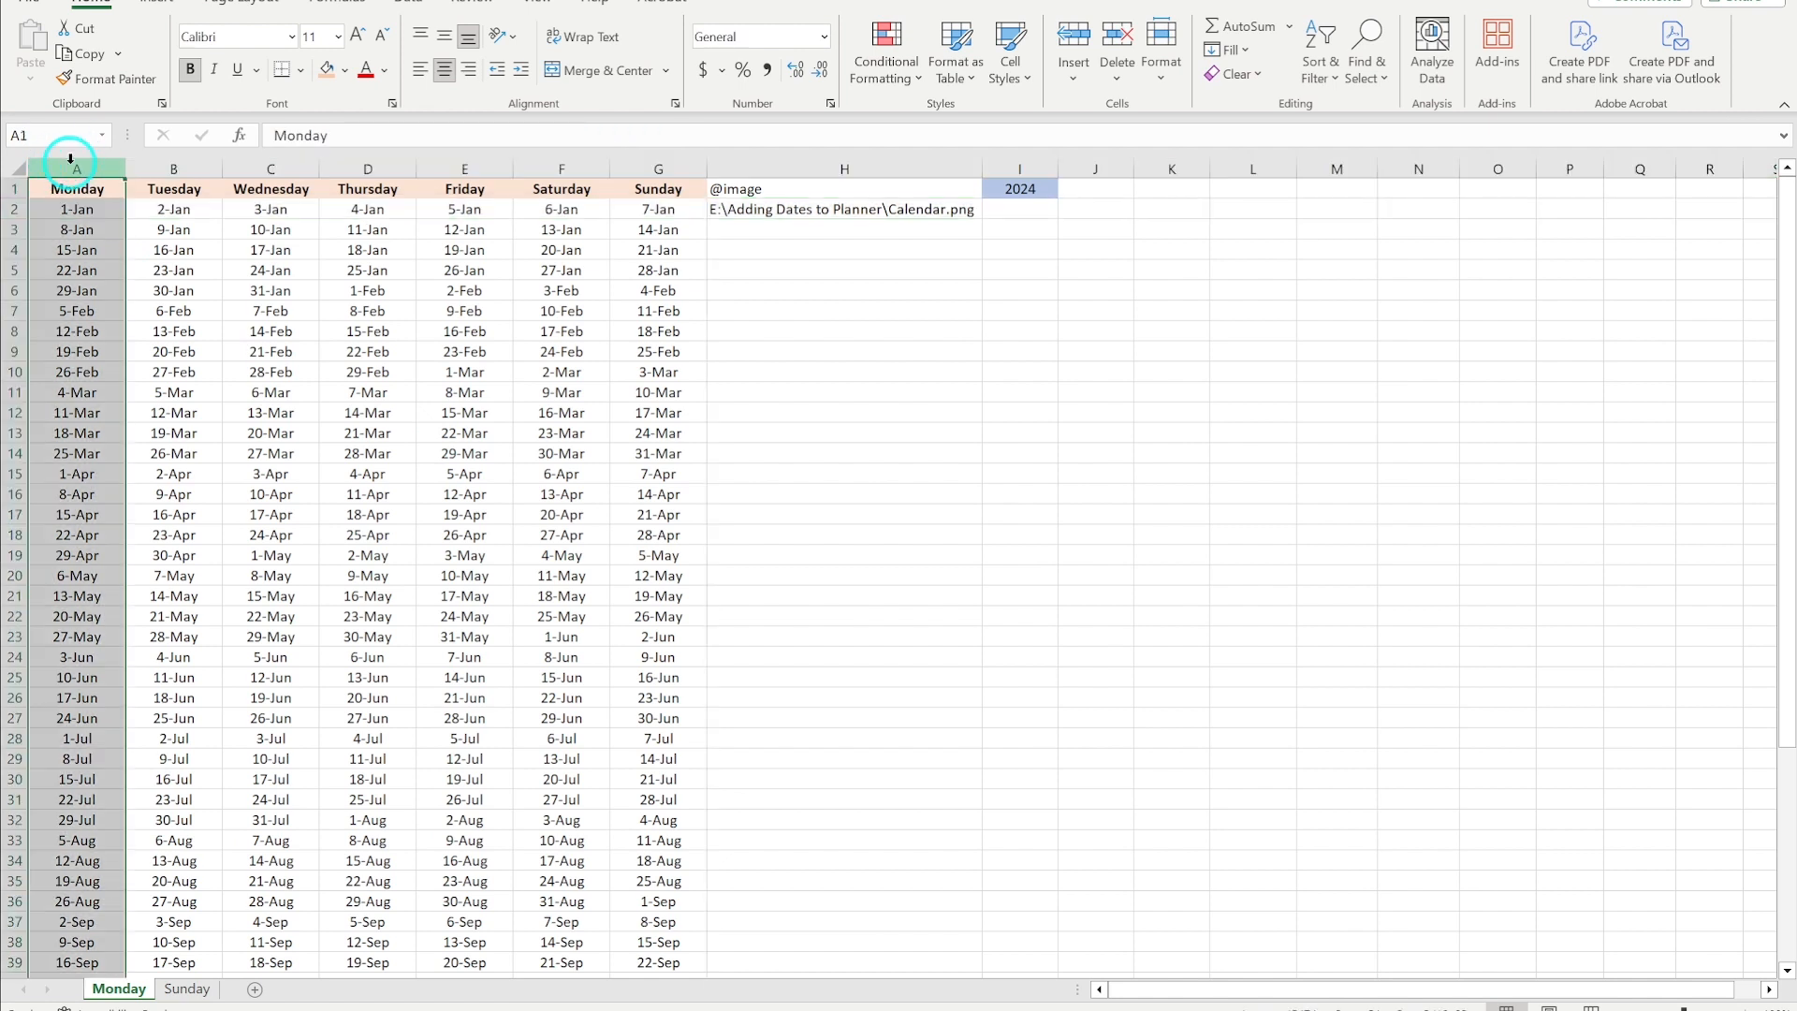
left_click(646, 163)
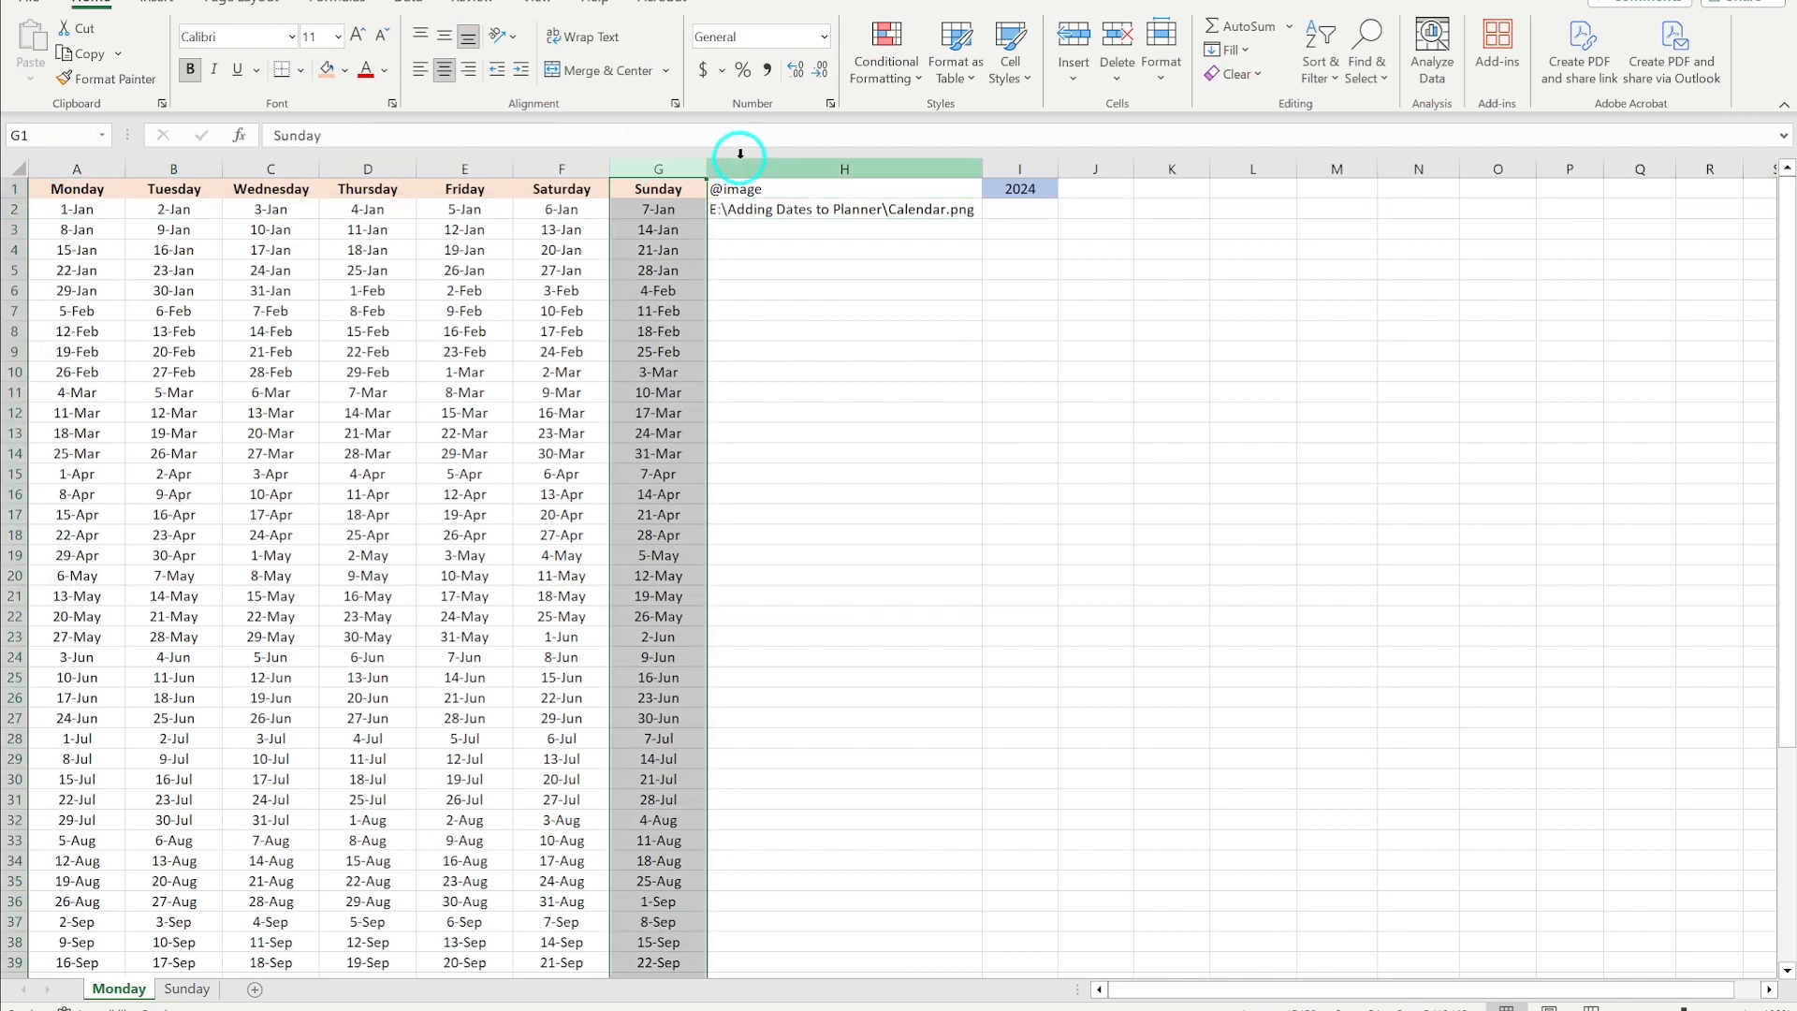
left_click(786, 156)
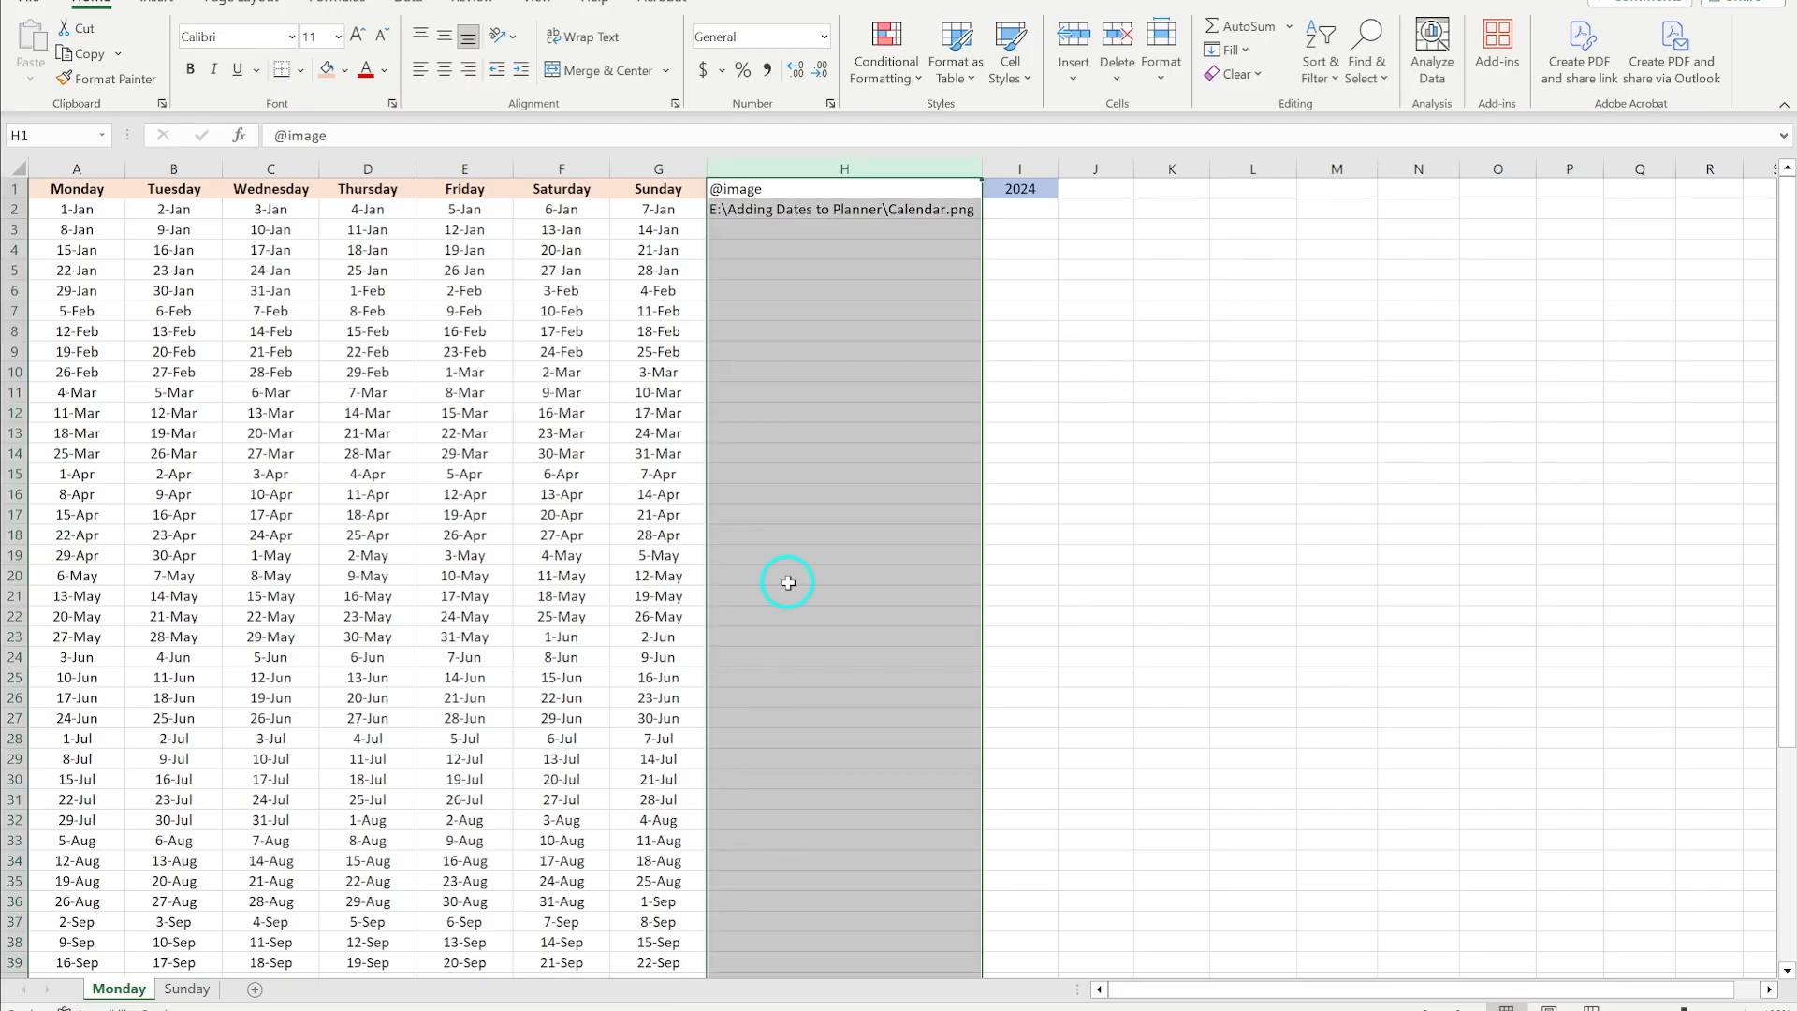
left_click(1012, 355)
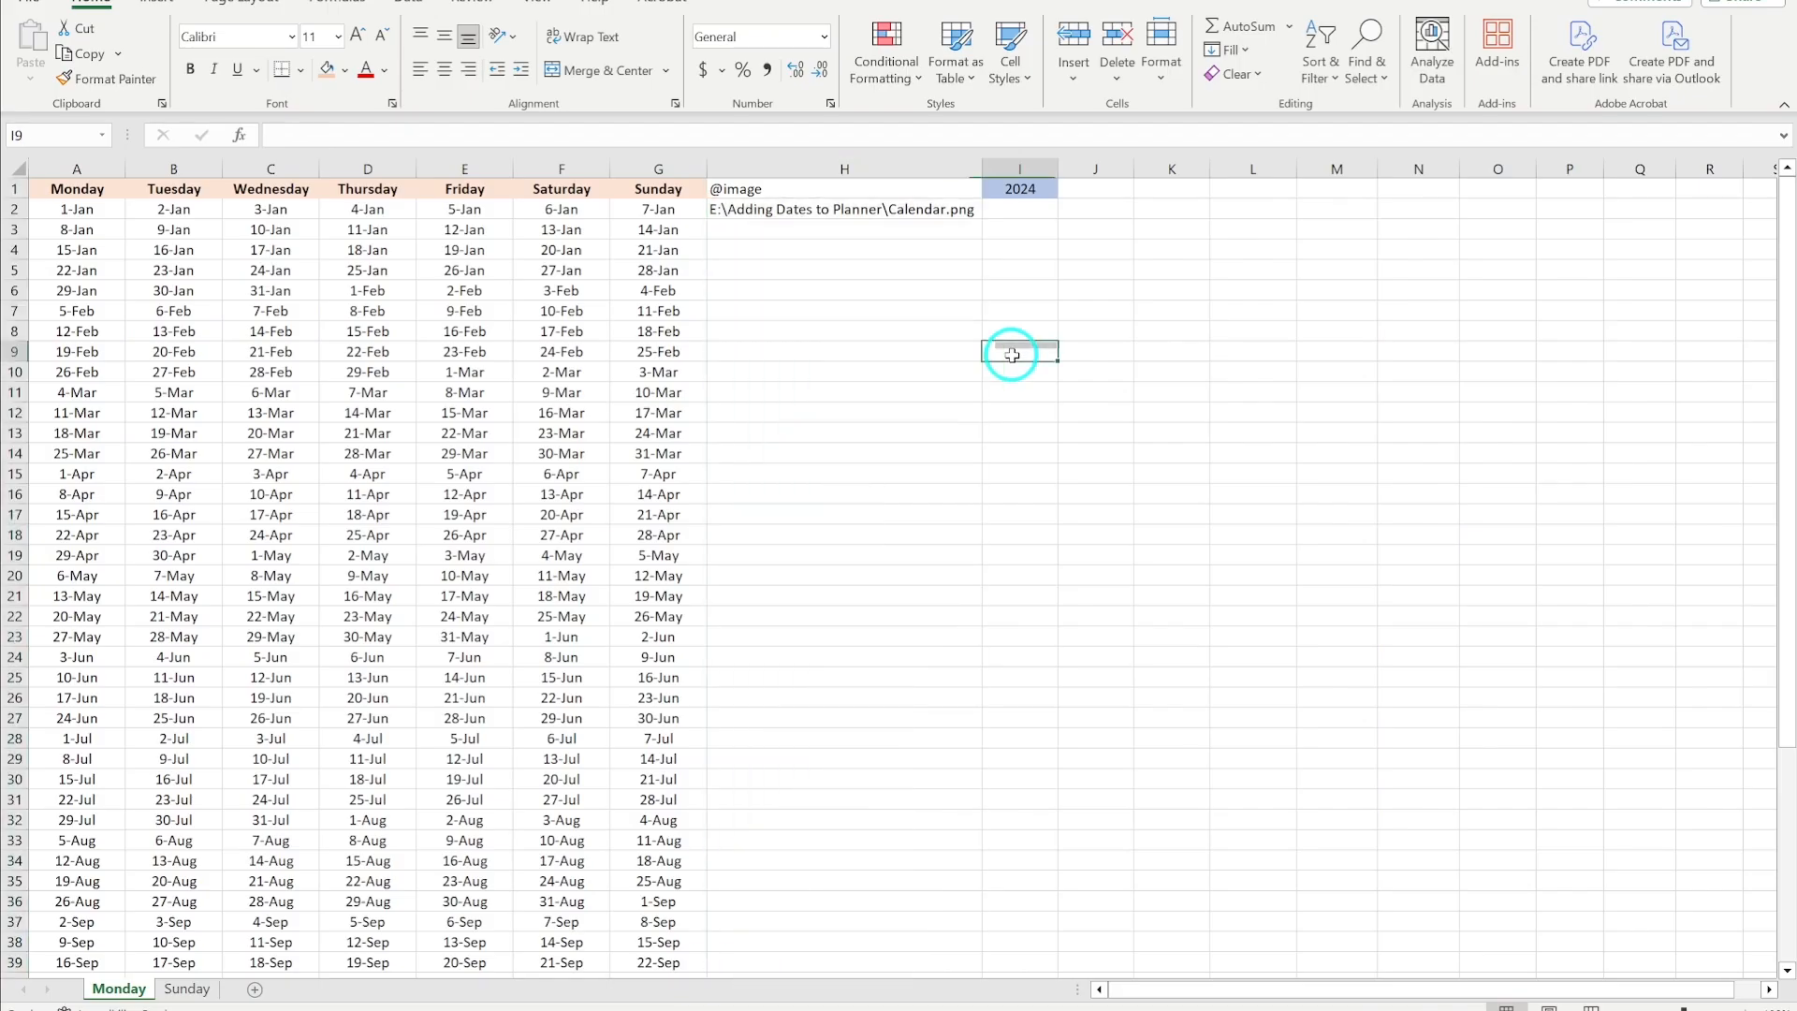
left_click(1027, 189)
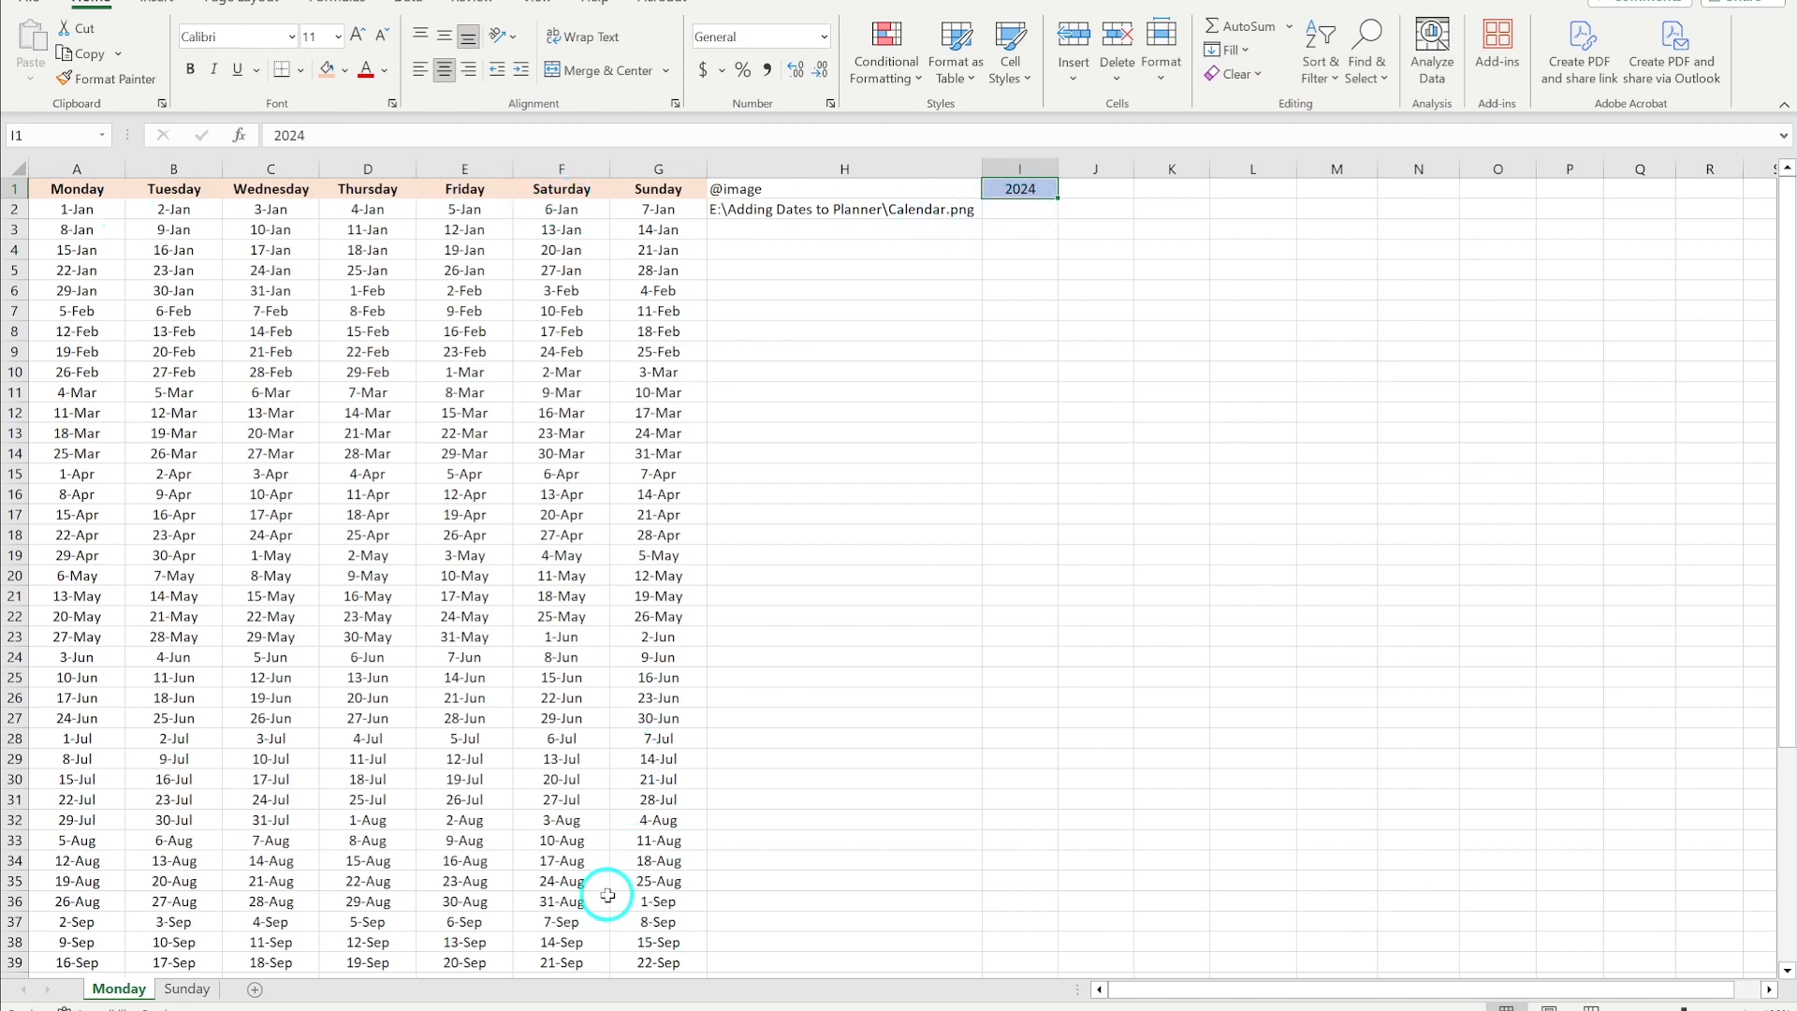
- Scroll through the weekly date grid and inspect the SEQUENCE formula in the date cells
scroll(608, 895, "down", 4)
scroll(608, 896, "up", 4)
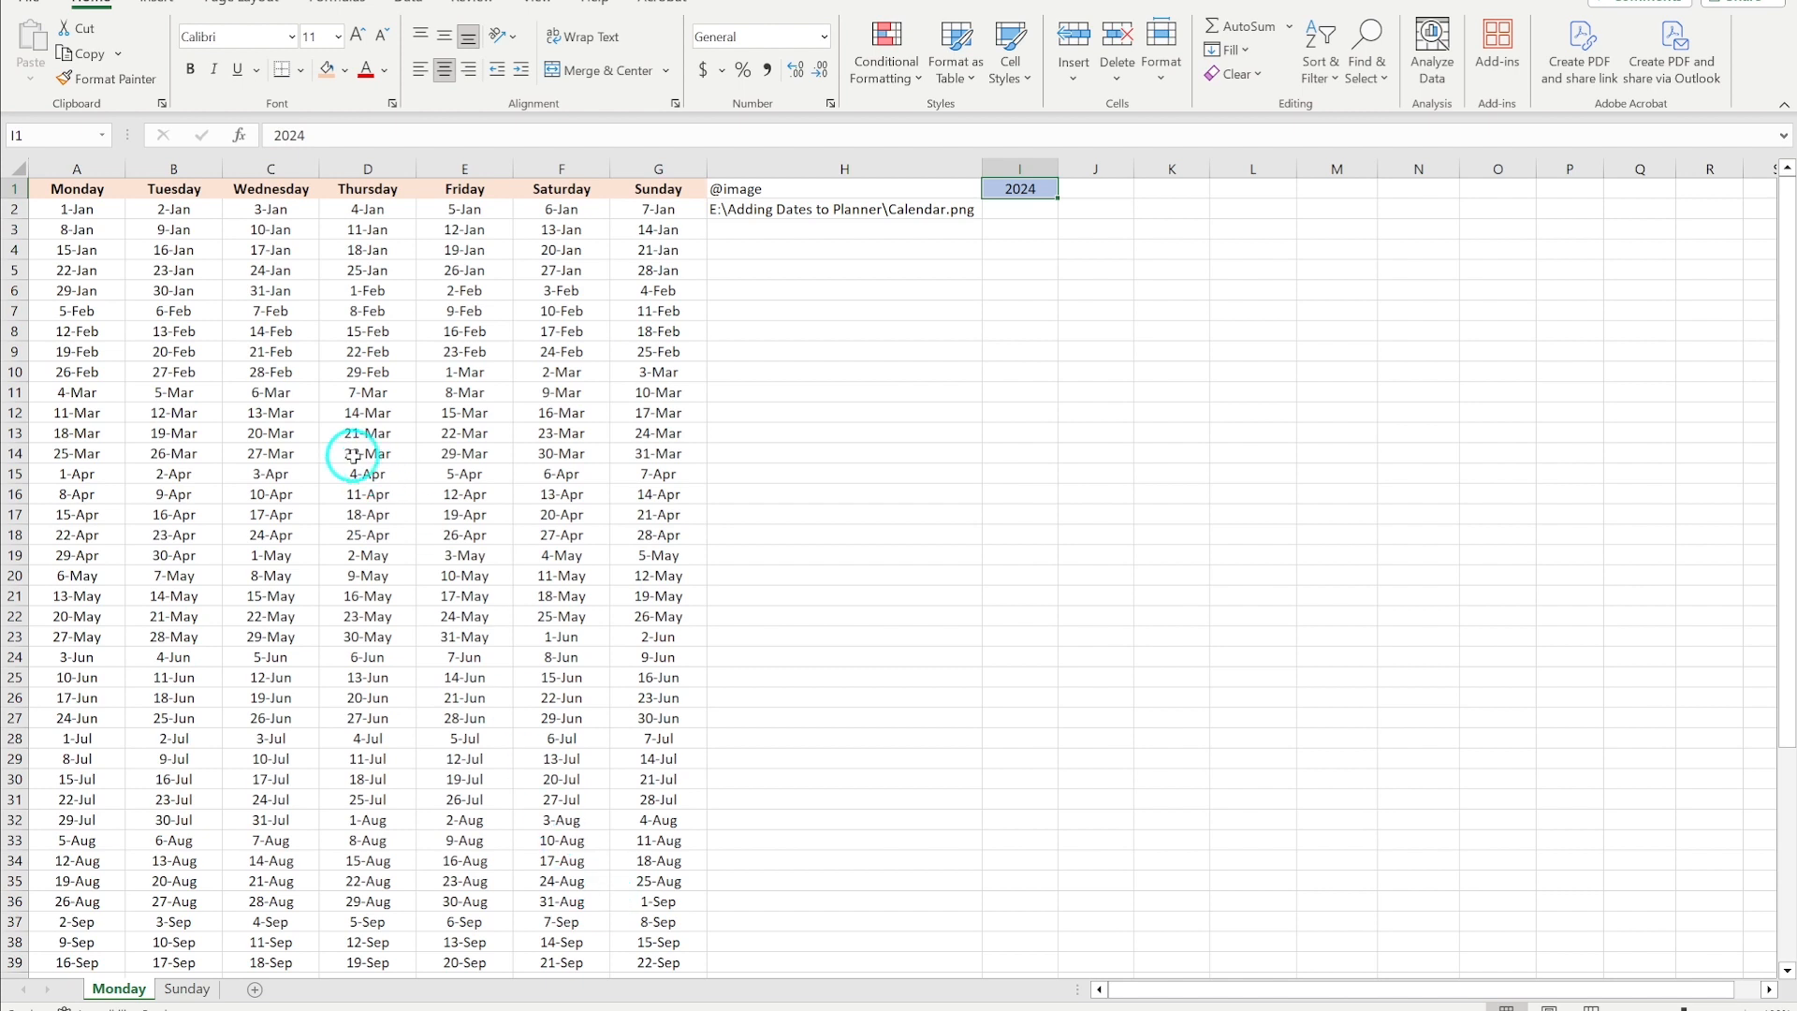
left_click(94, 209)
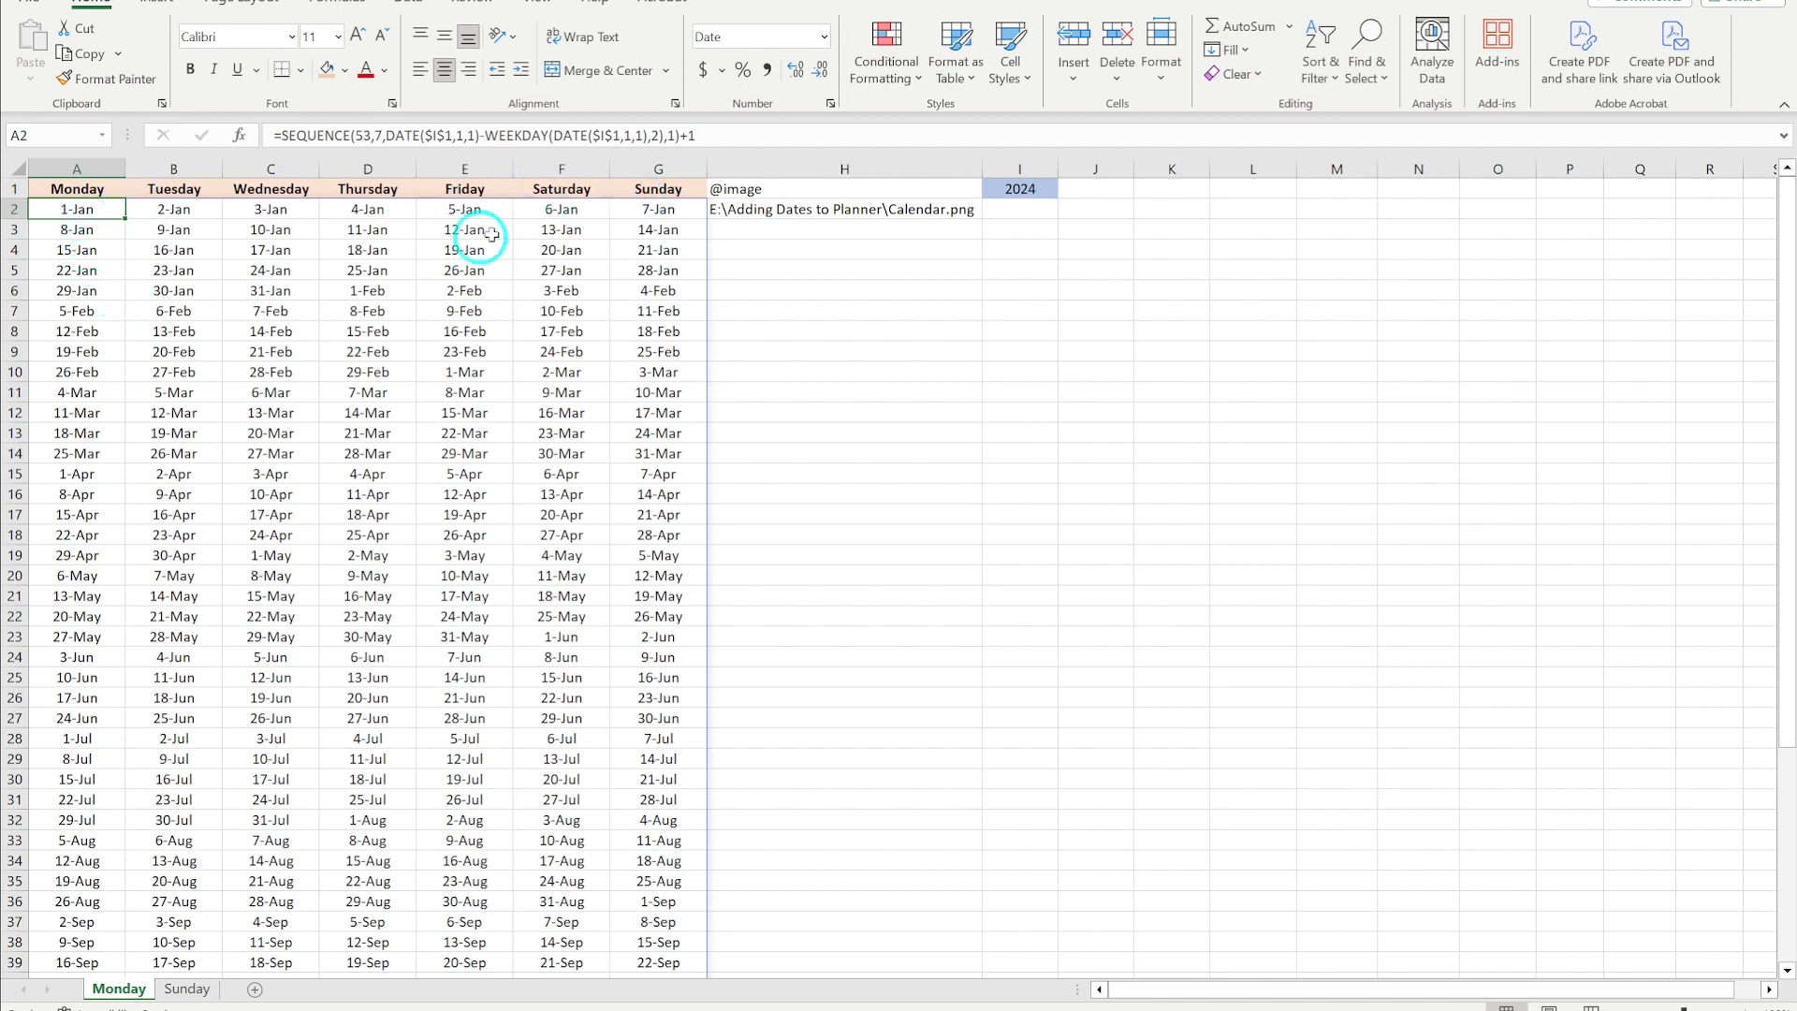
left_click(282, 292)
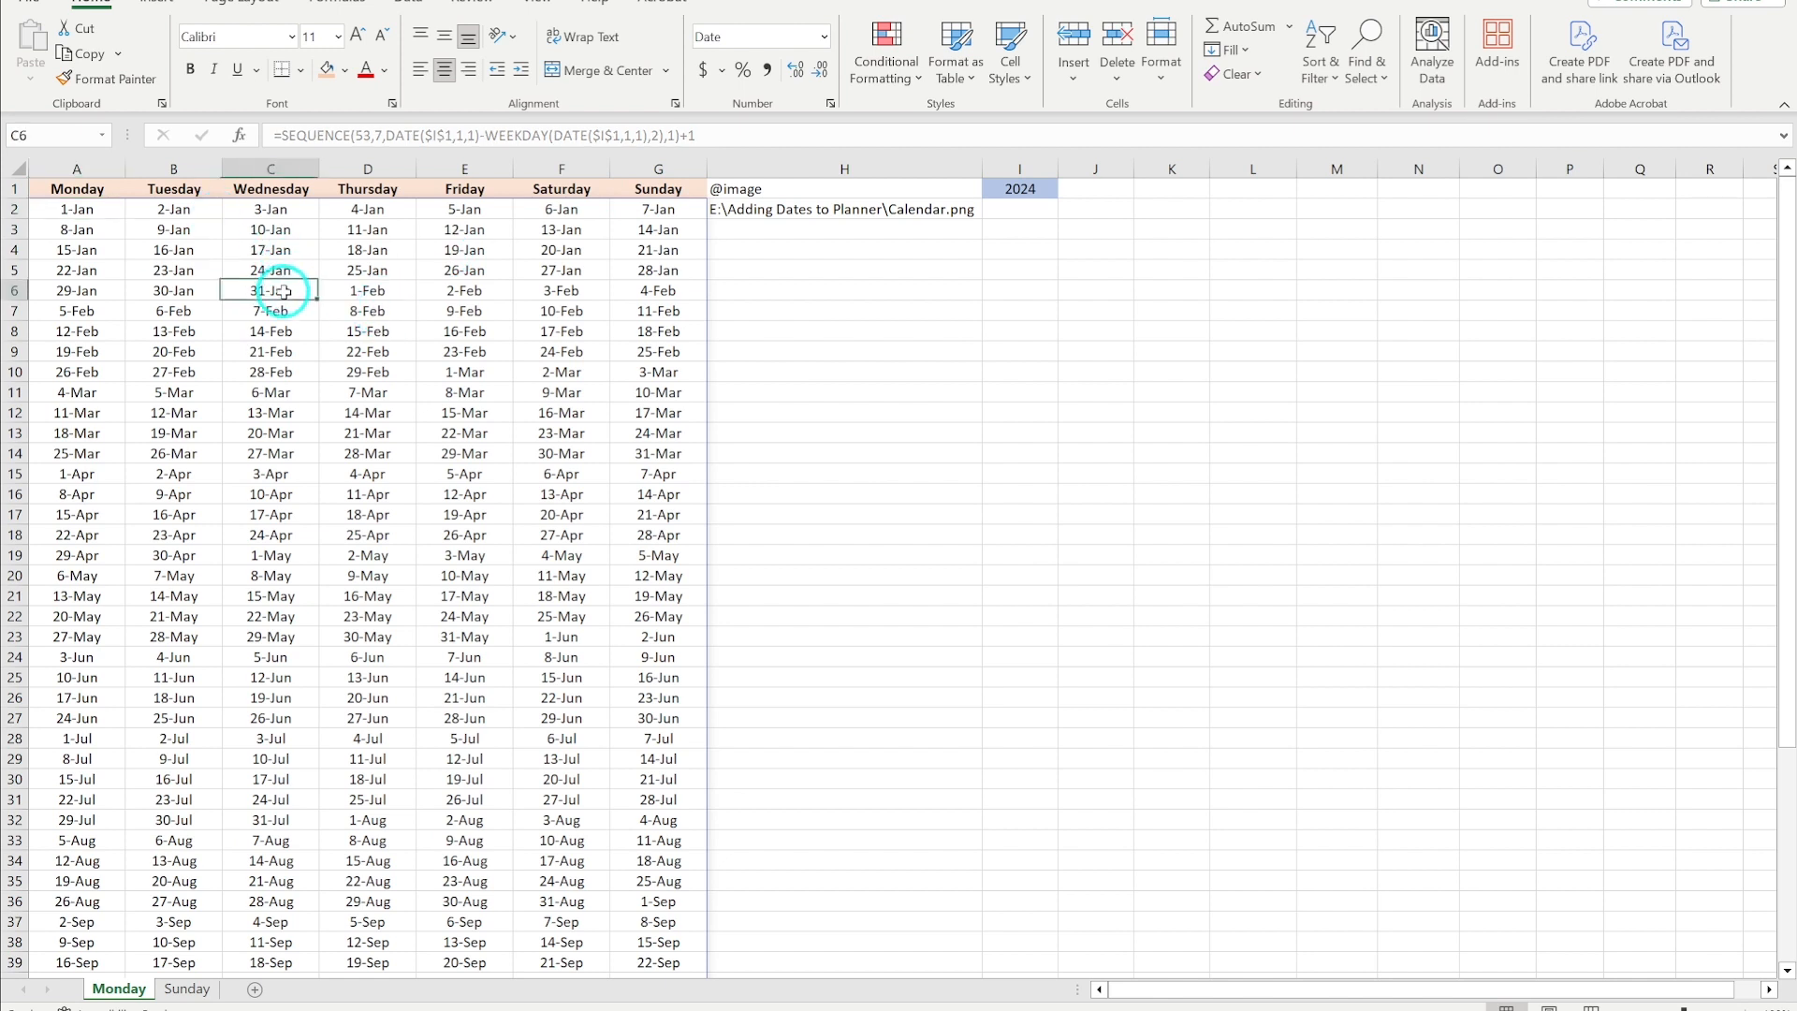
left_click(384, 293)
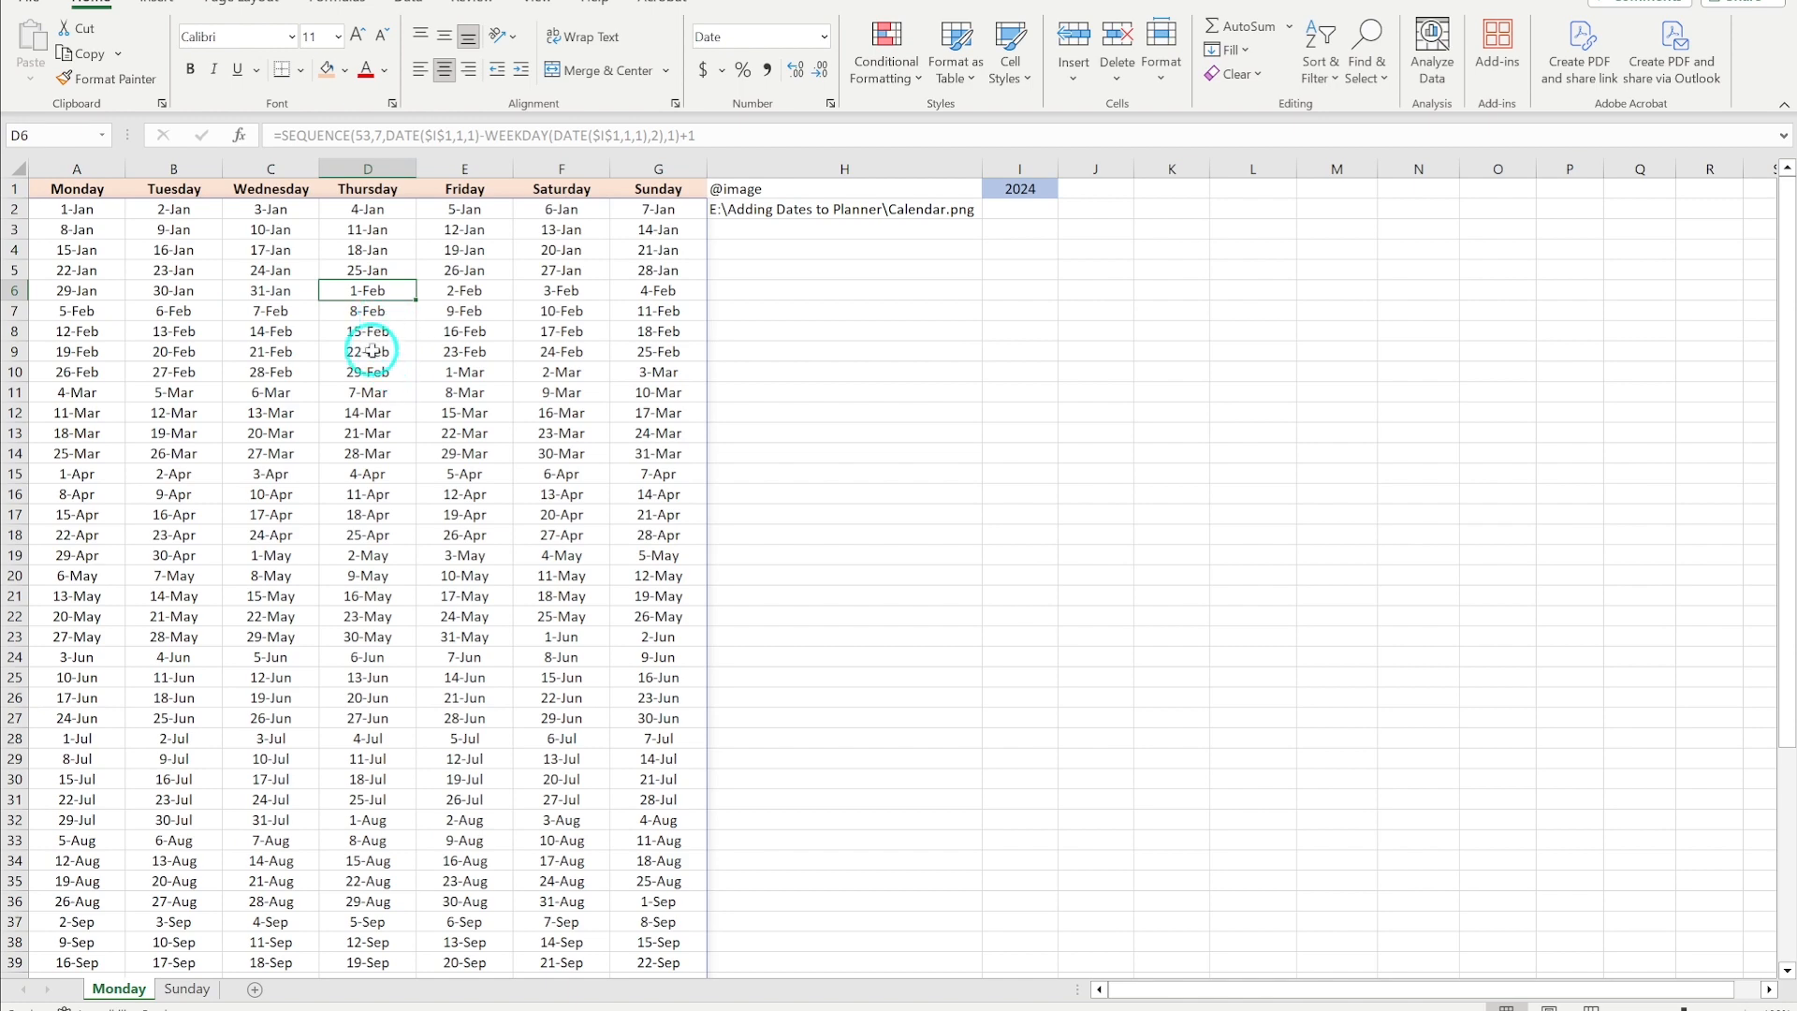
scroll(349, 630, "down", 6)
scroll(349, 630, "up", 6)
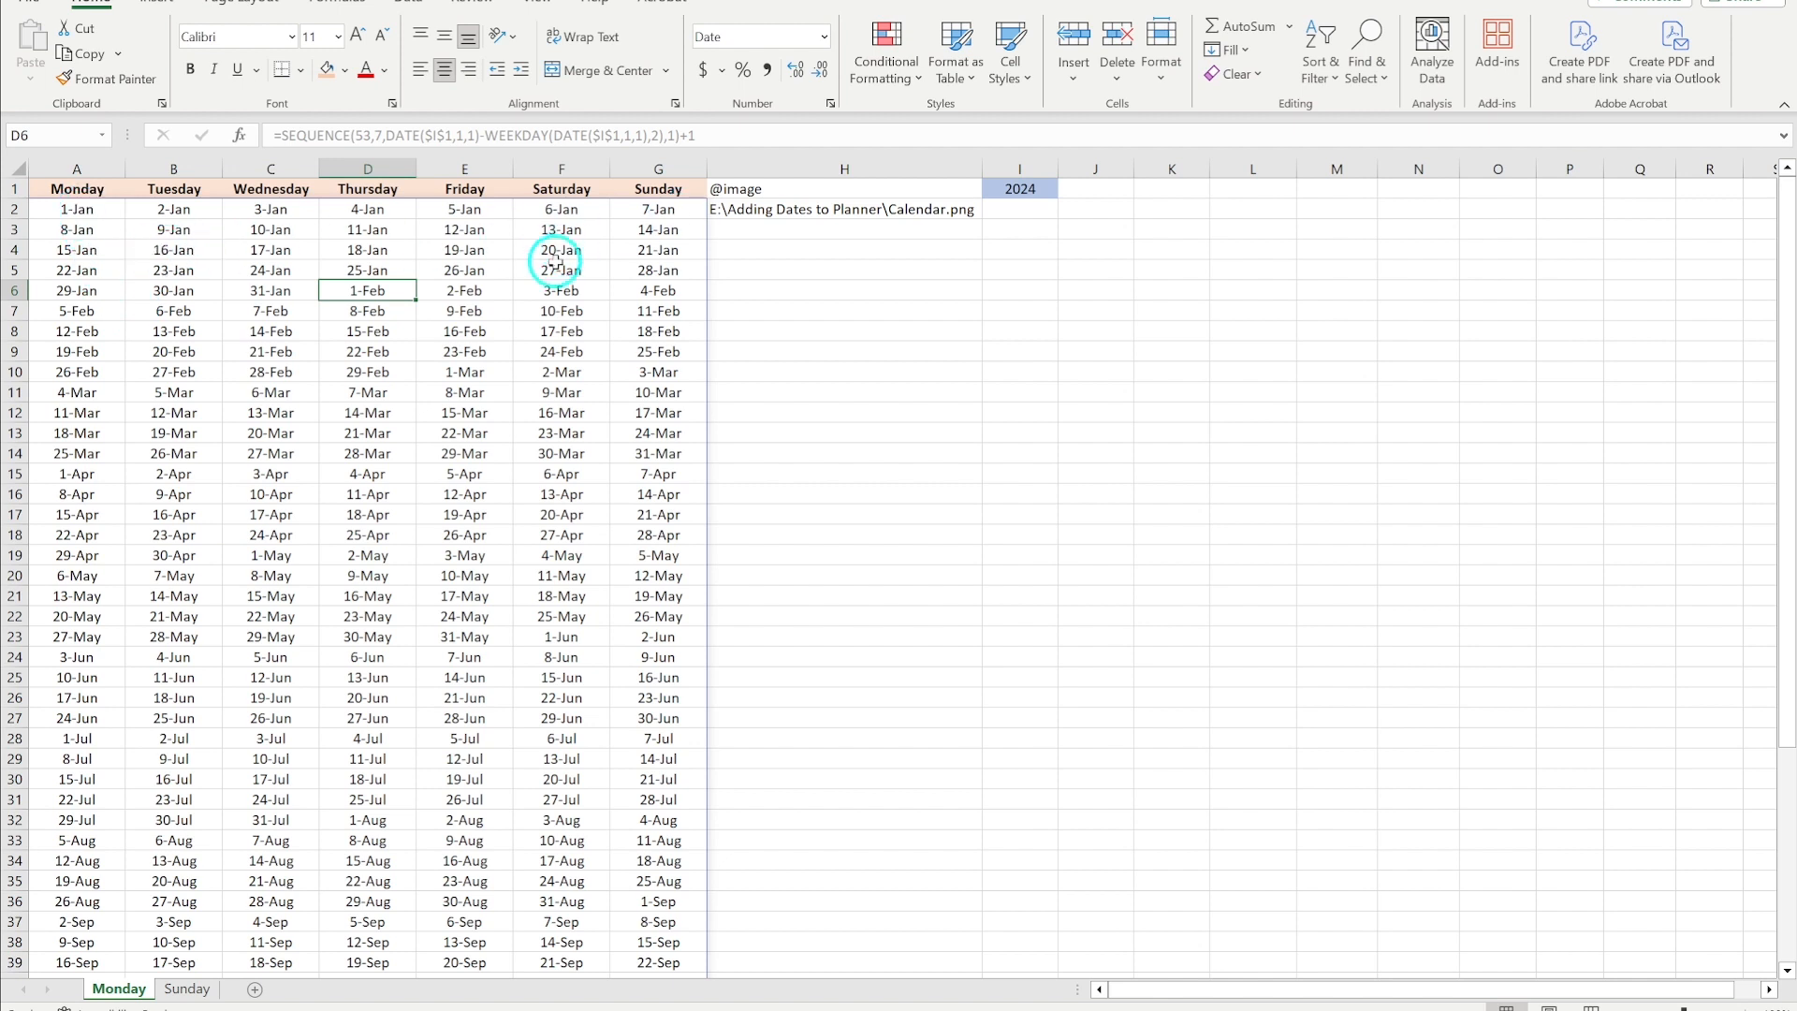
scroll(501, 747, "down", 11)
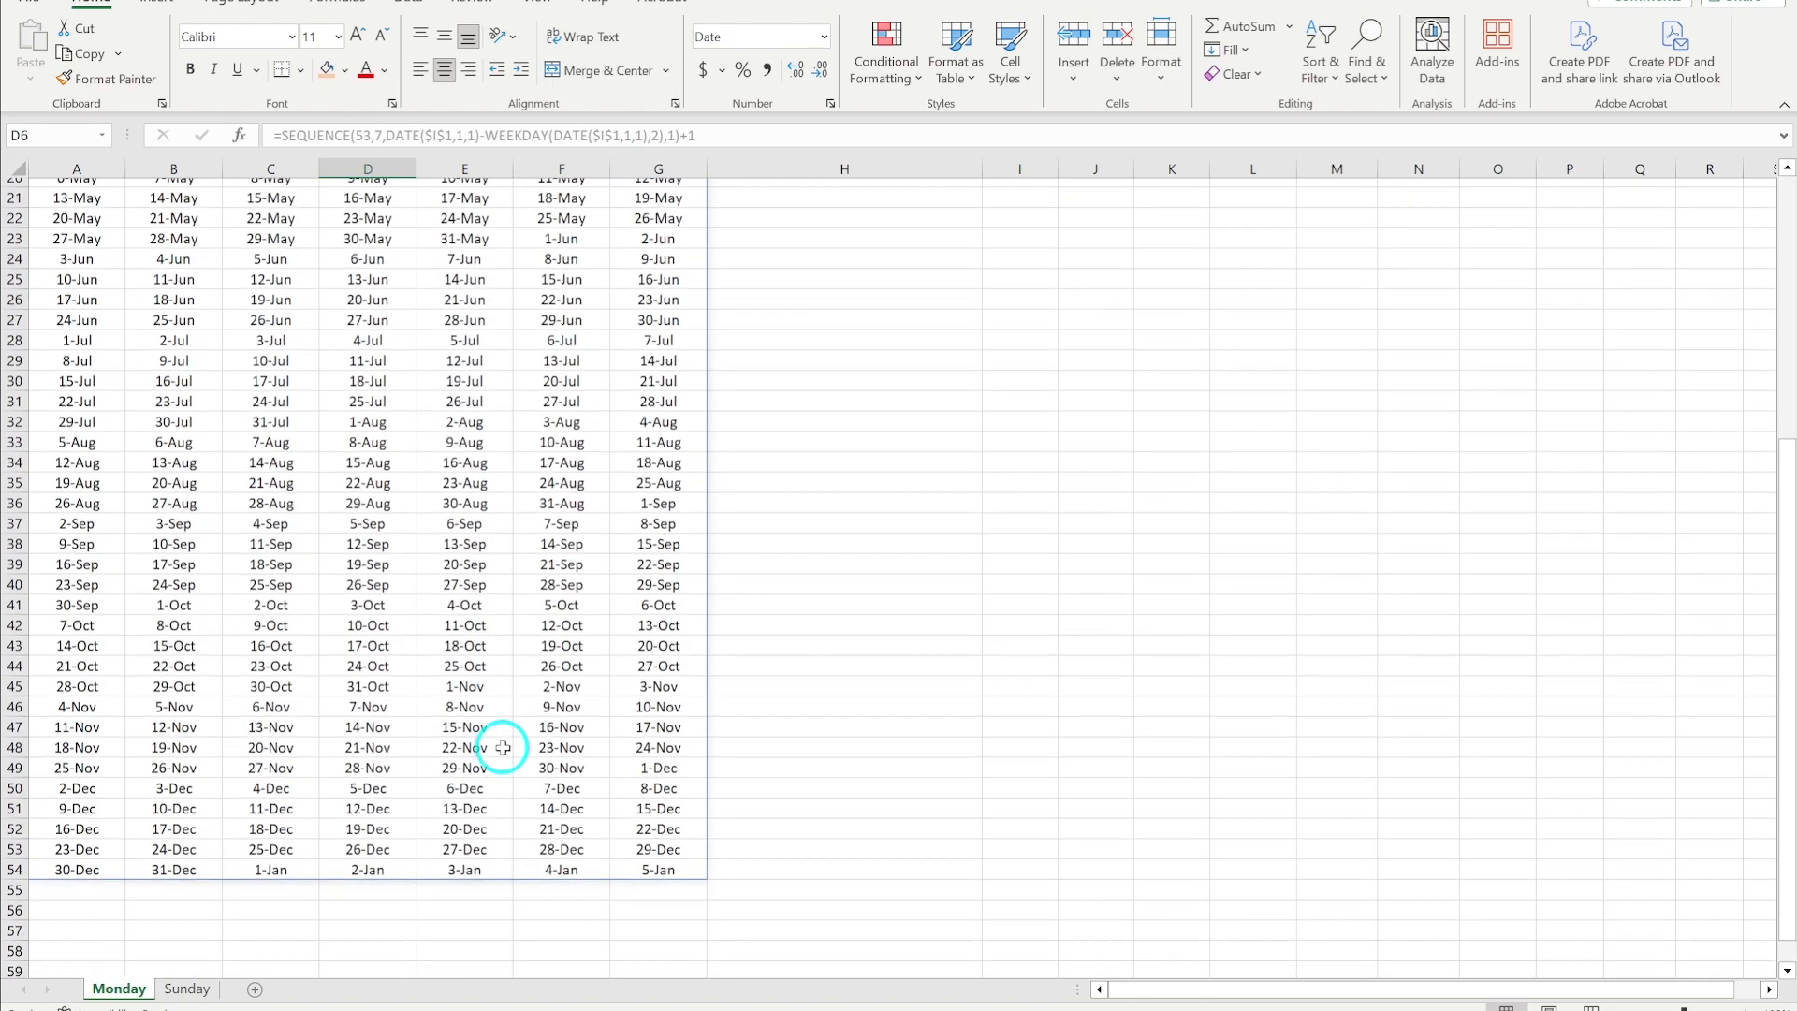
scroll(502, 747, "up", 11)
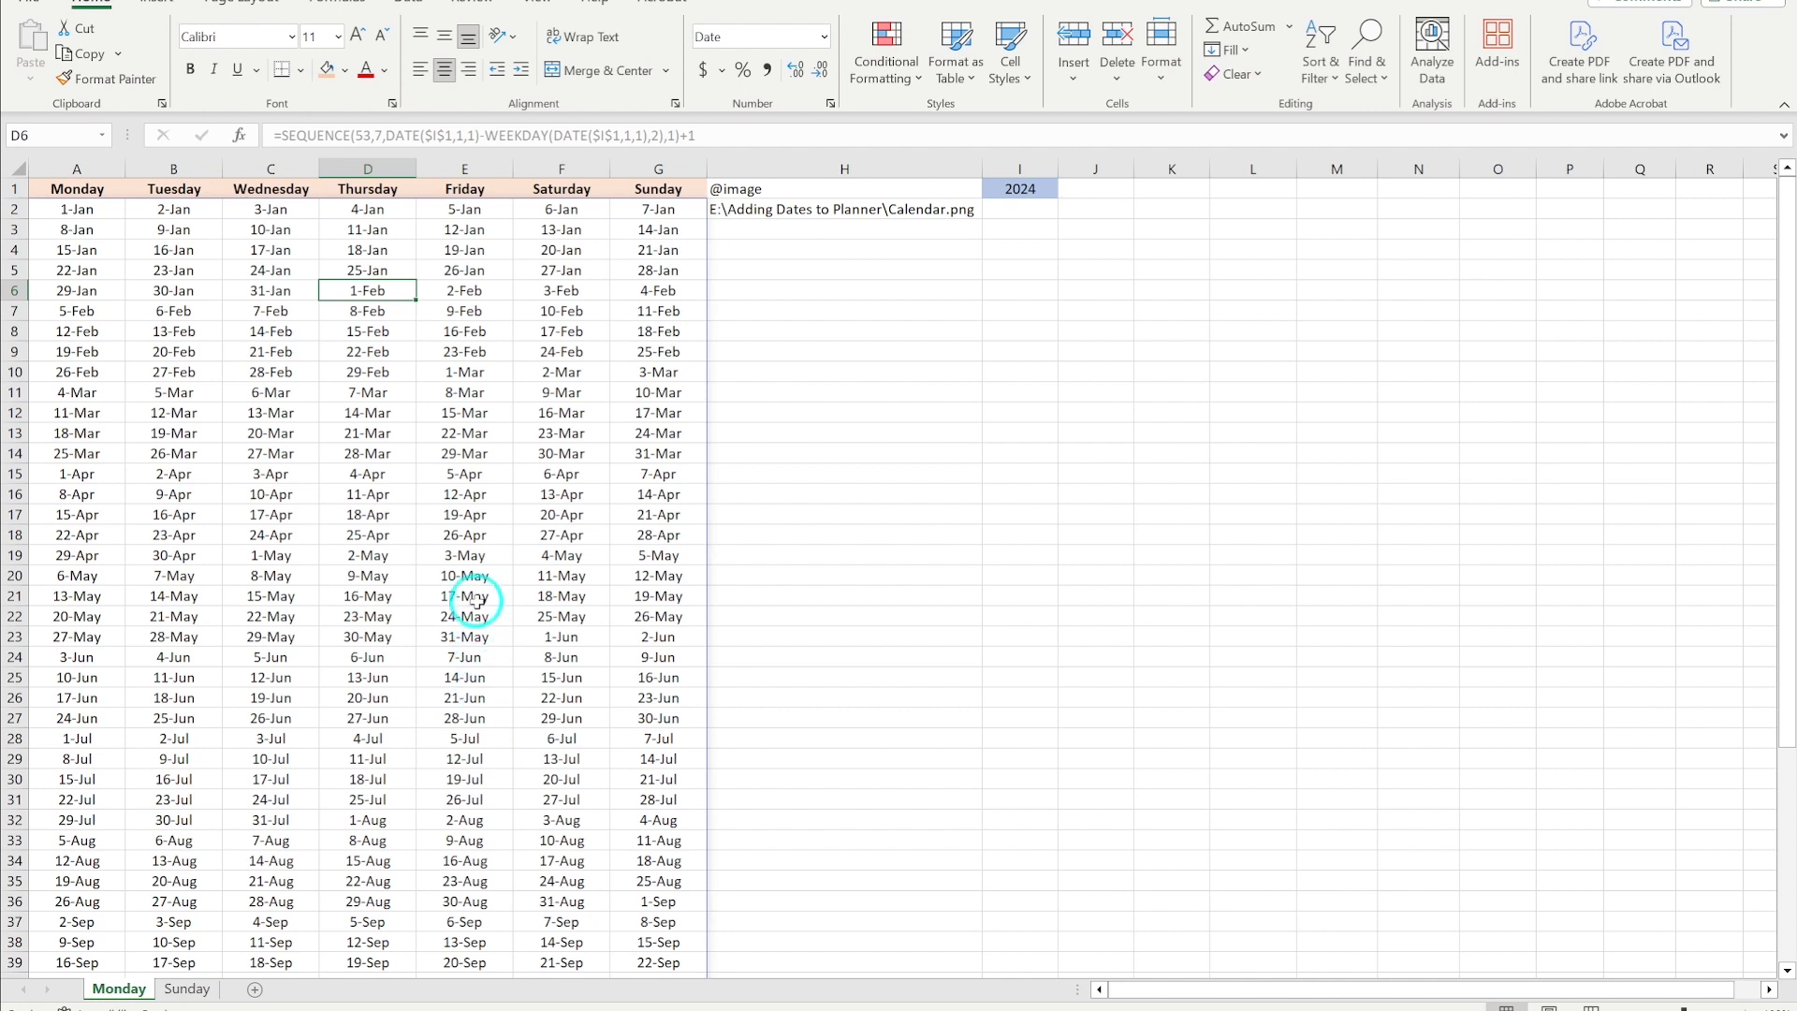
left_click(69, 209)
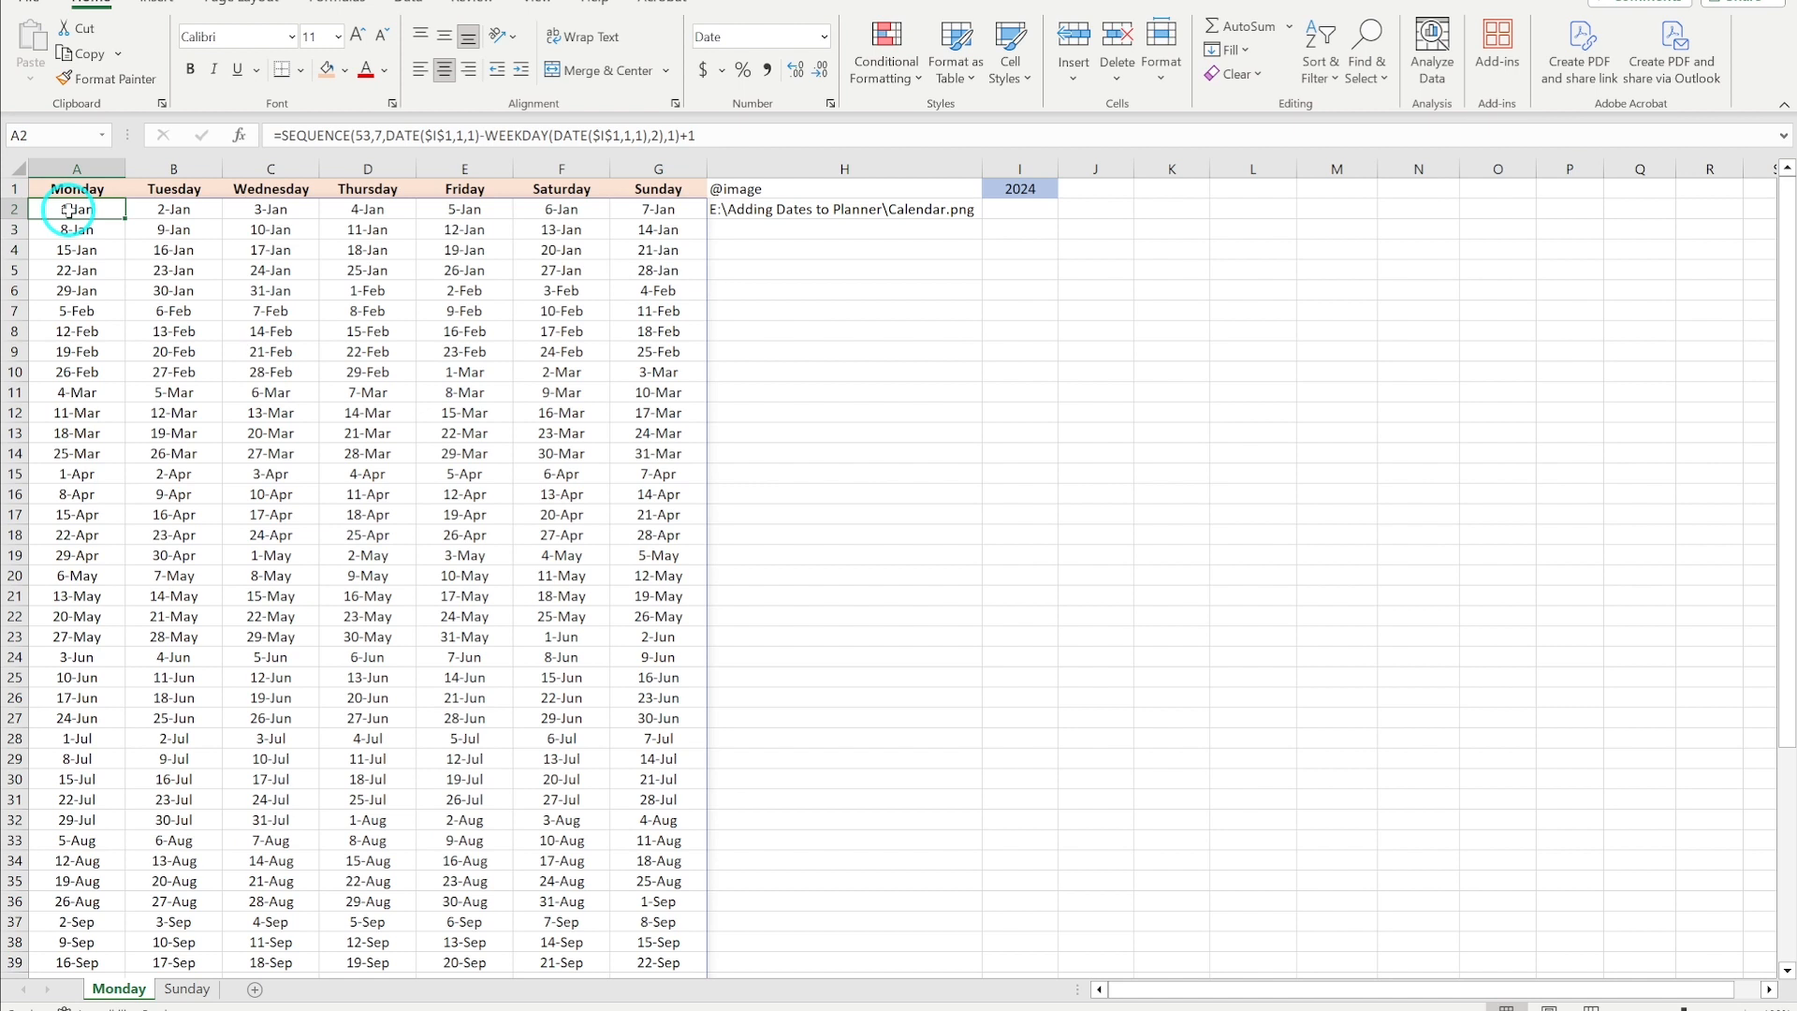
- Change the year in cell I1 to 2023
double_click(1027, 187)
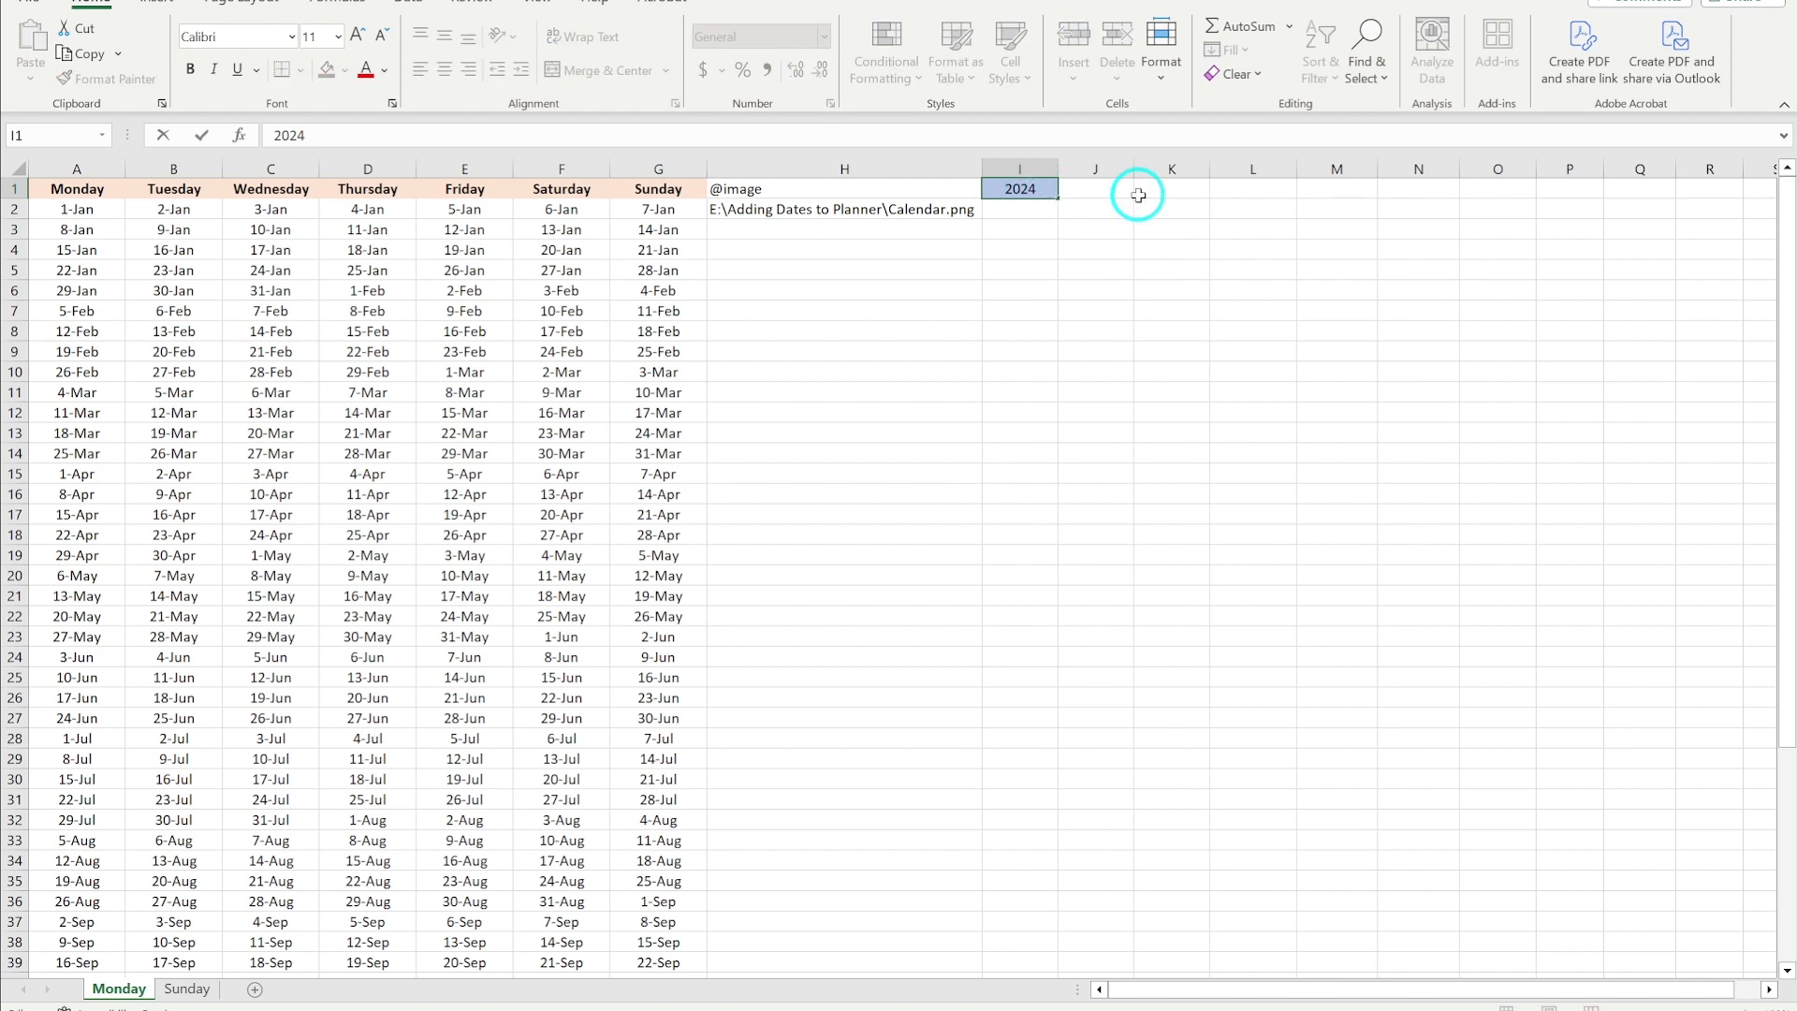
key("Right")
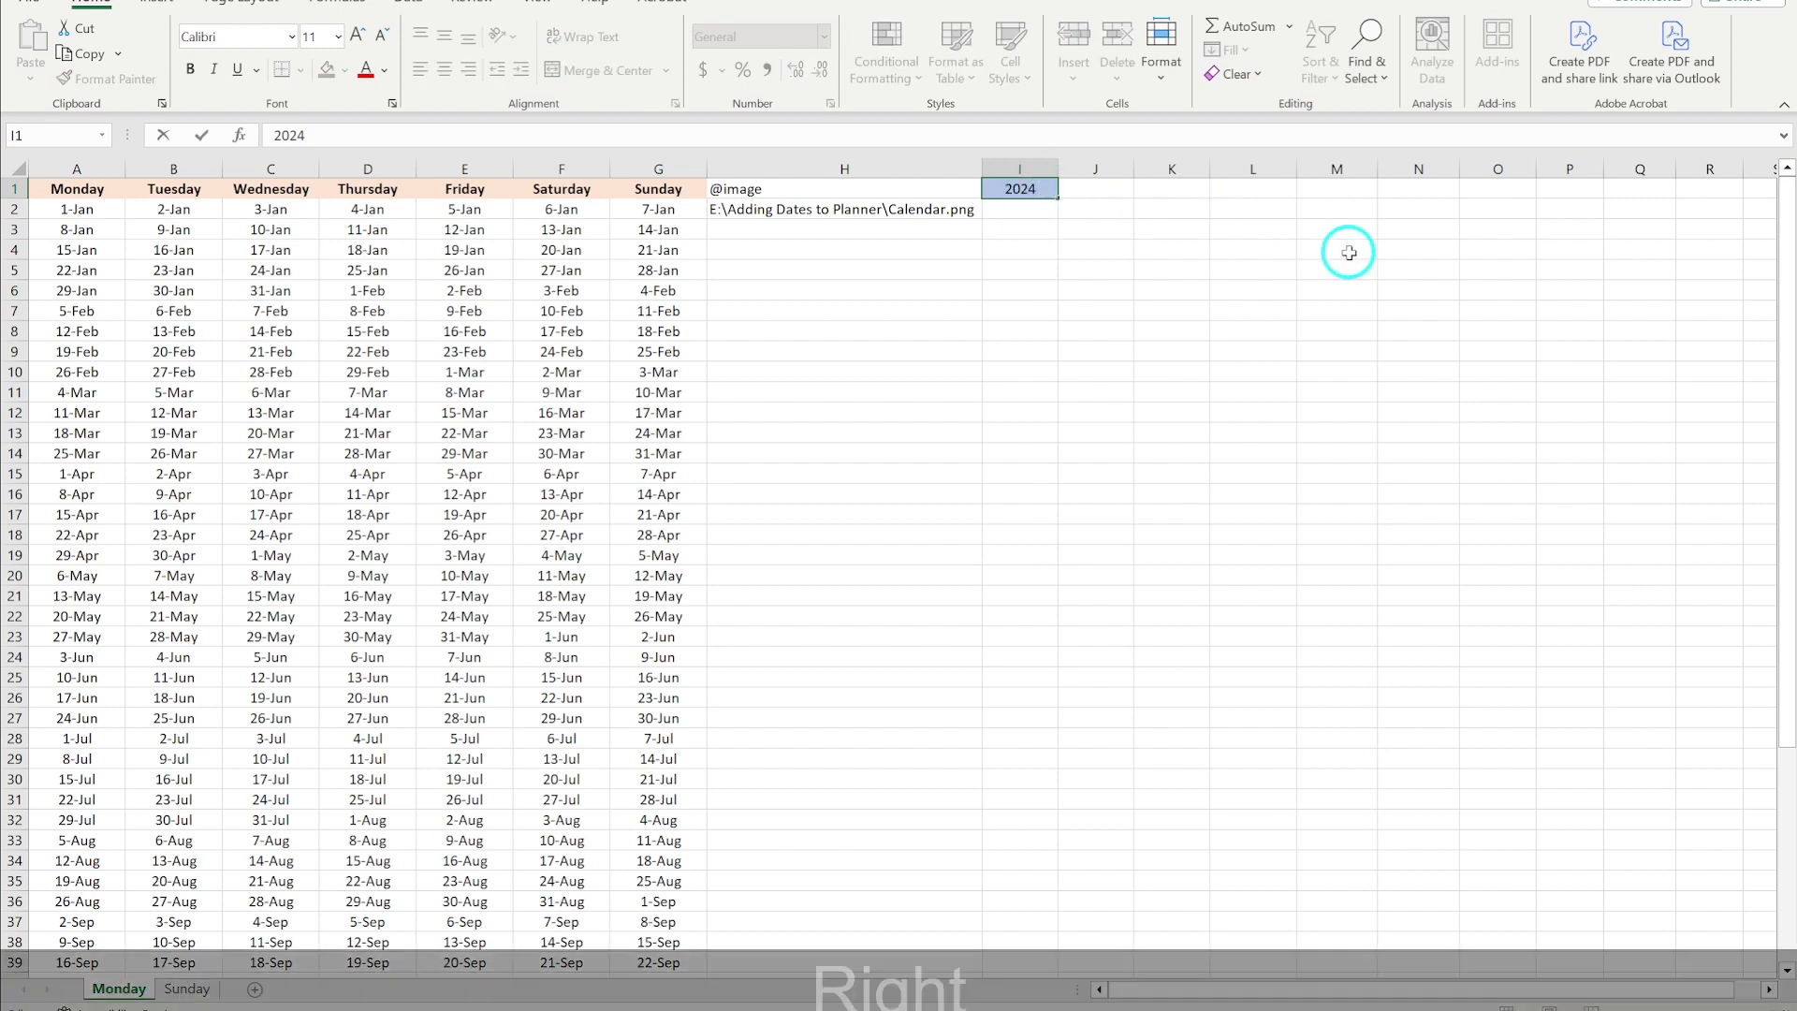
key("BackSpace")
type("3")
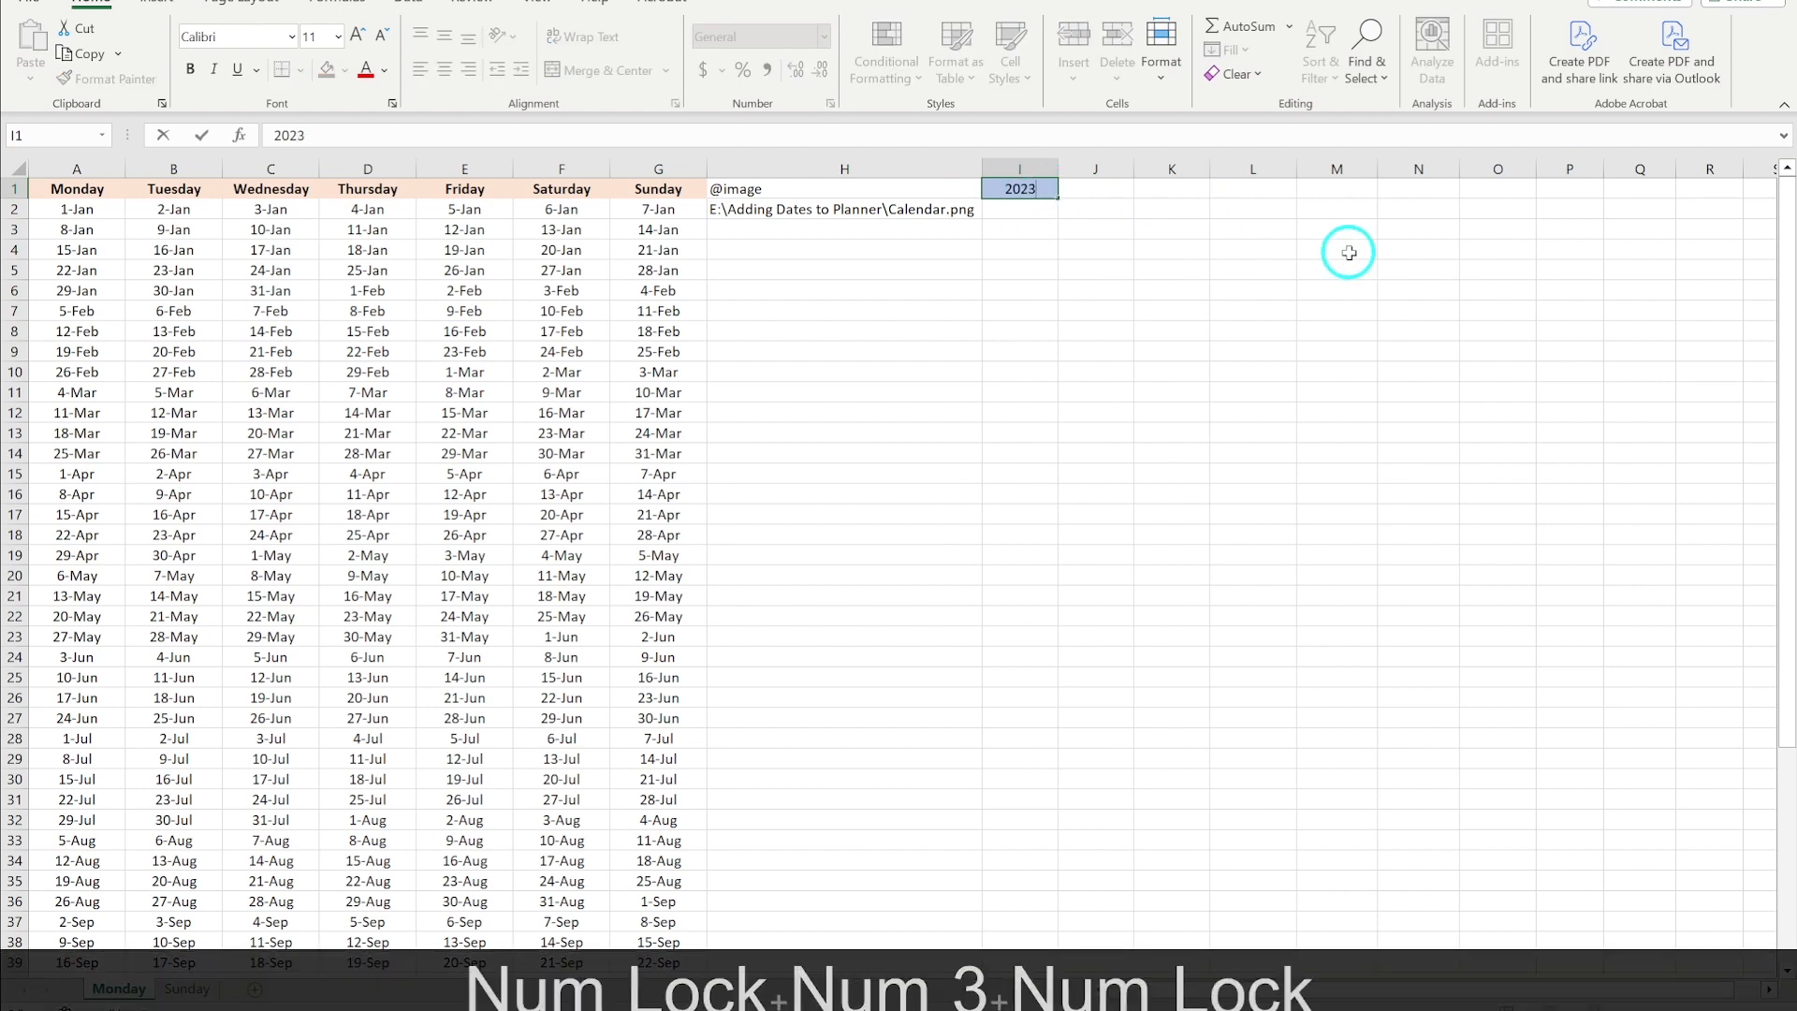
key("Return")
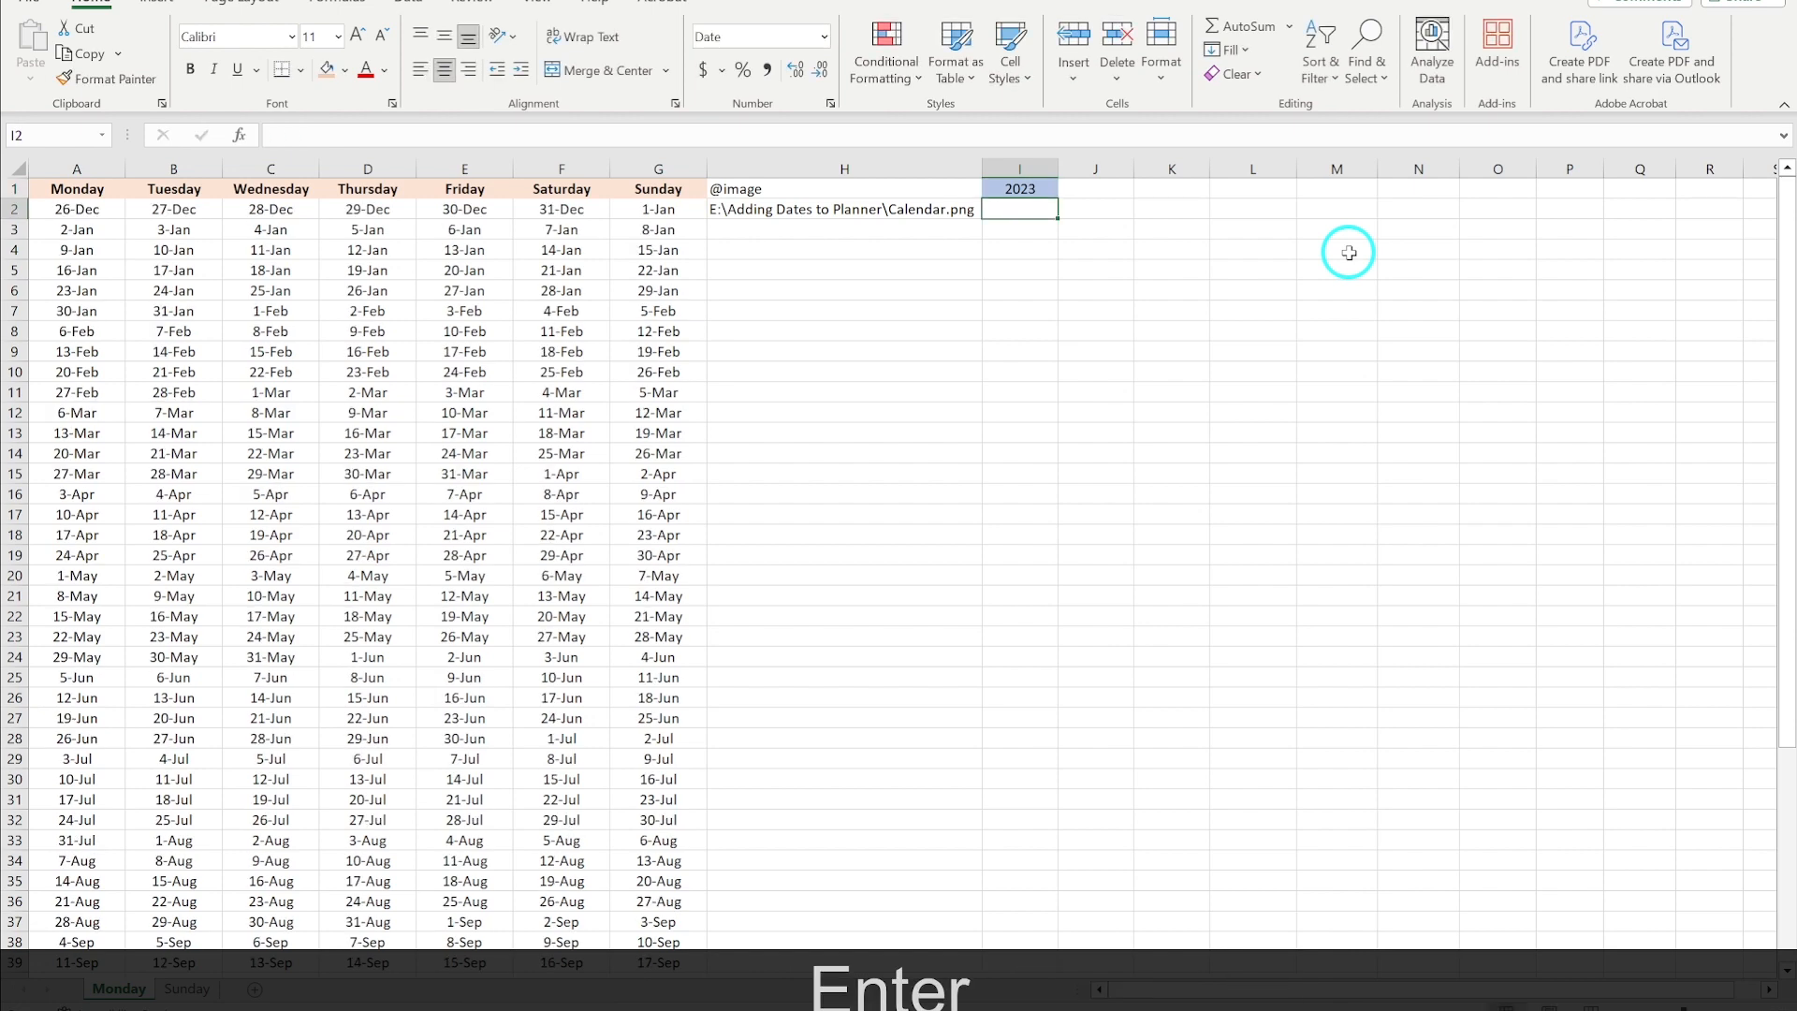
- Change the year in cell I1 to 2025
left_click(1030, 193)
double_click(1039, 189)
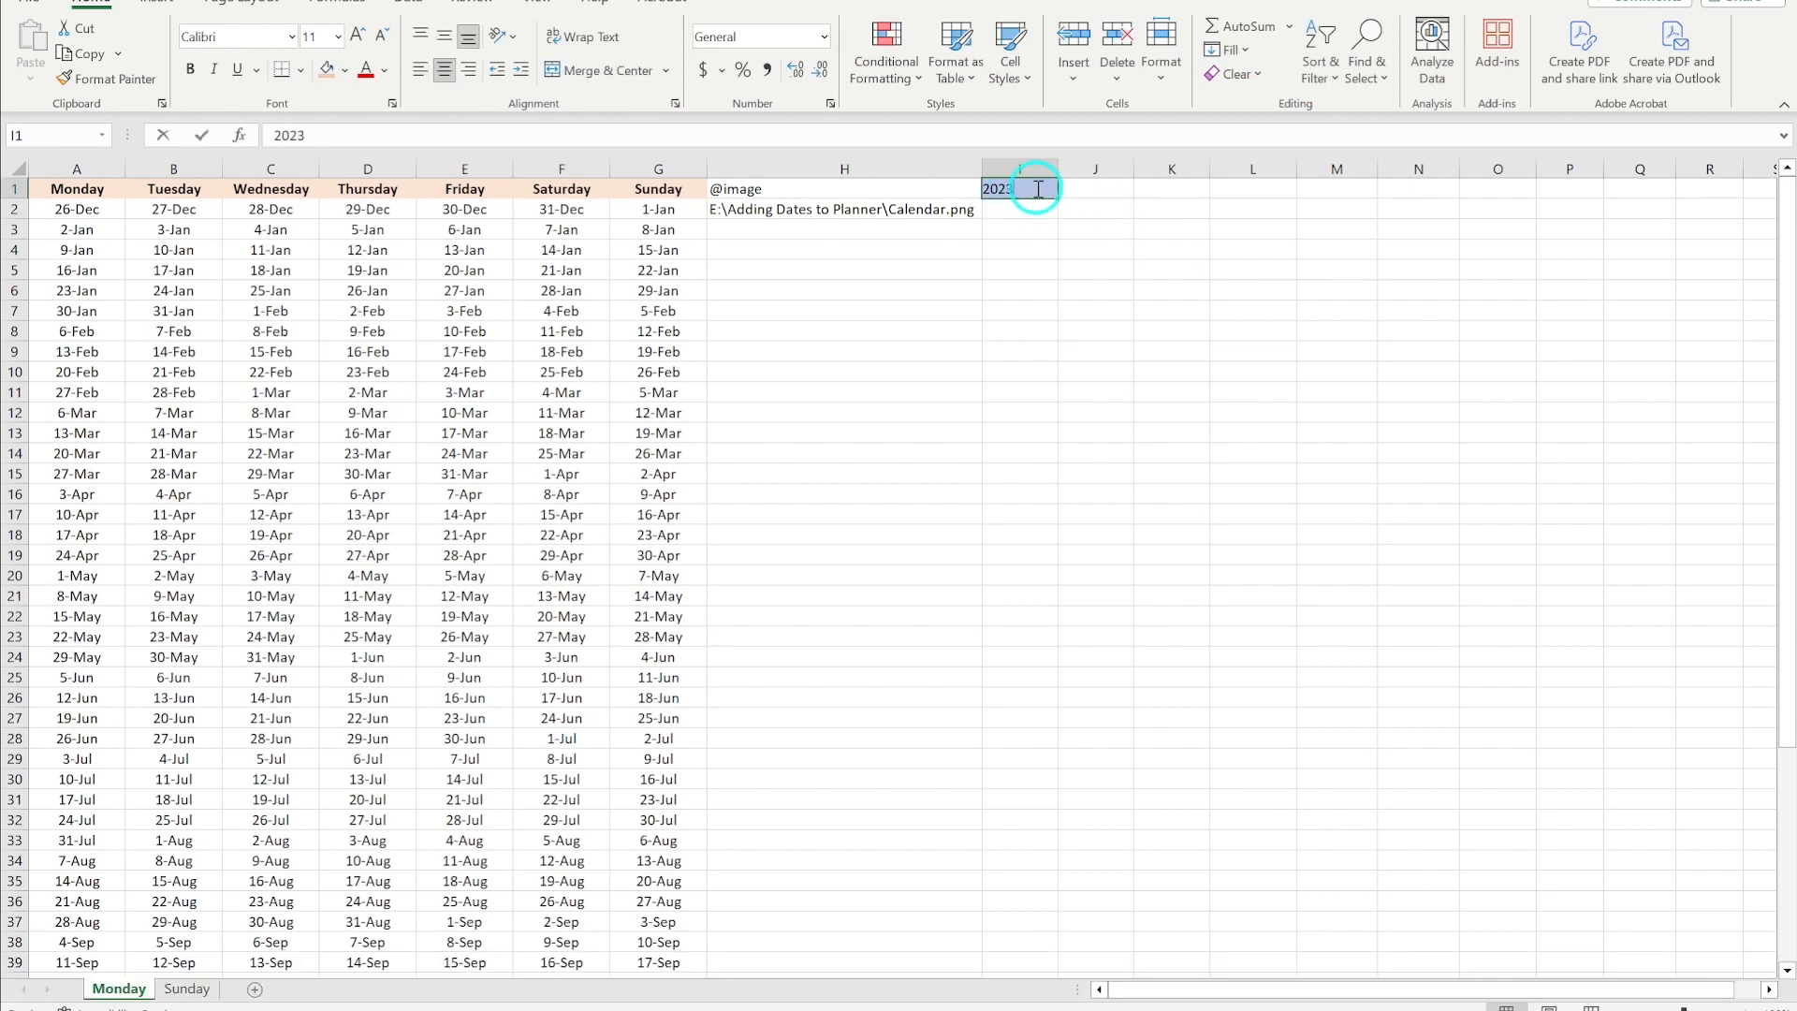
key("BackSpace")
type("5")
key("Return")
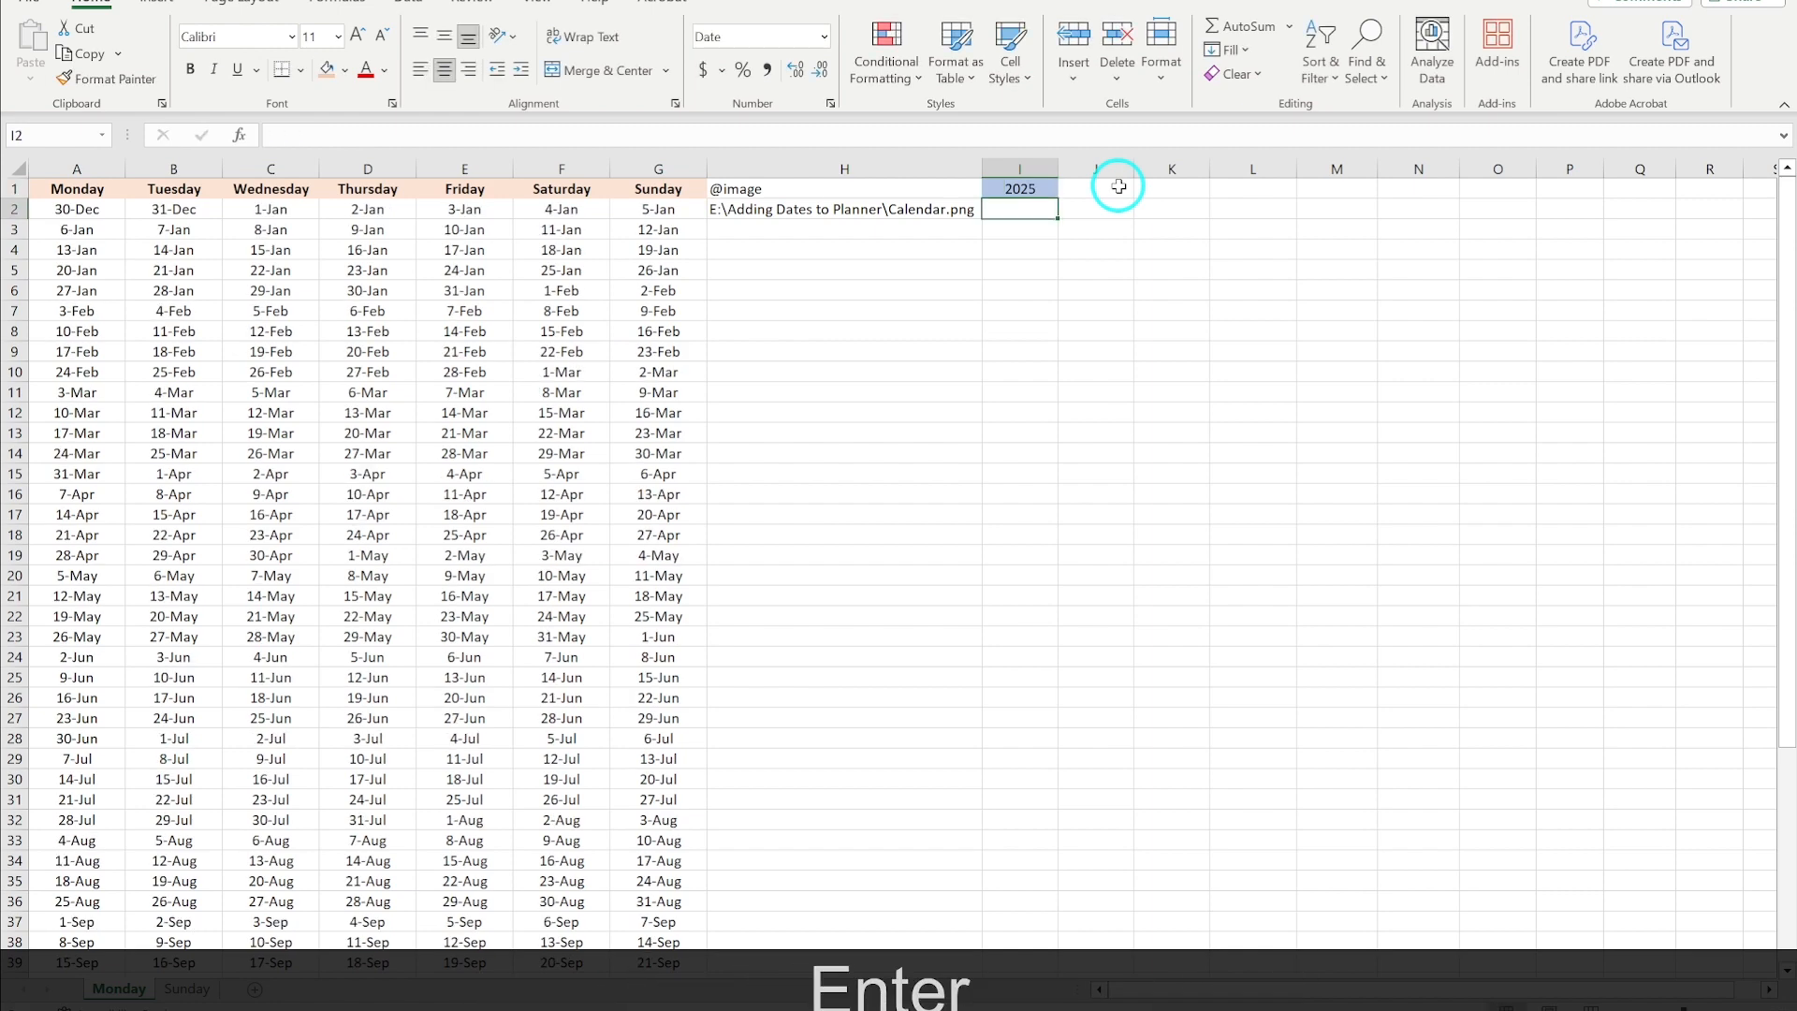
- Set the year in cell I1 back to 2024
left_click(1030, 190)
double_click(1035, 189)
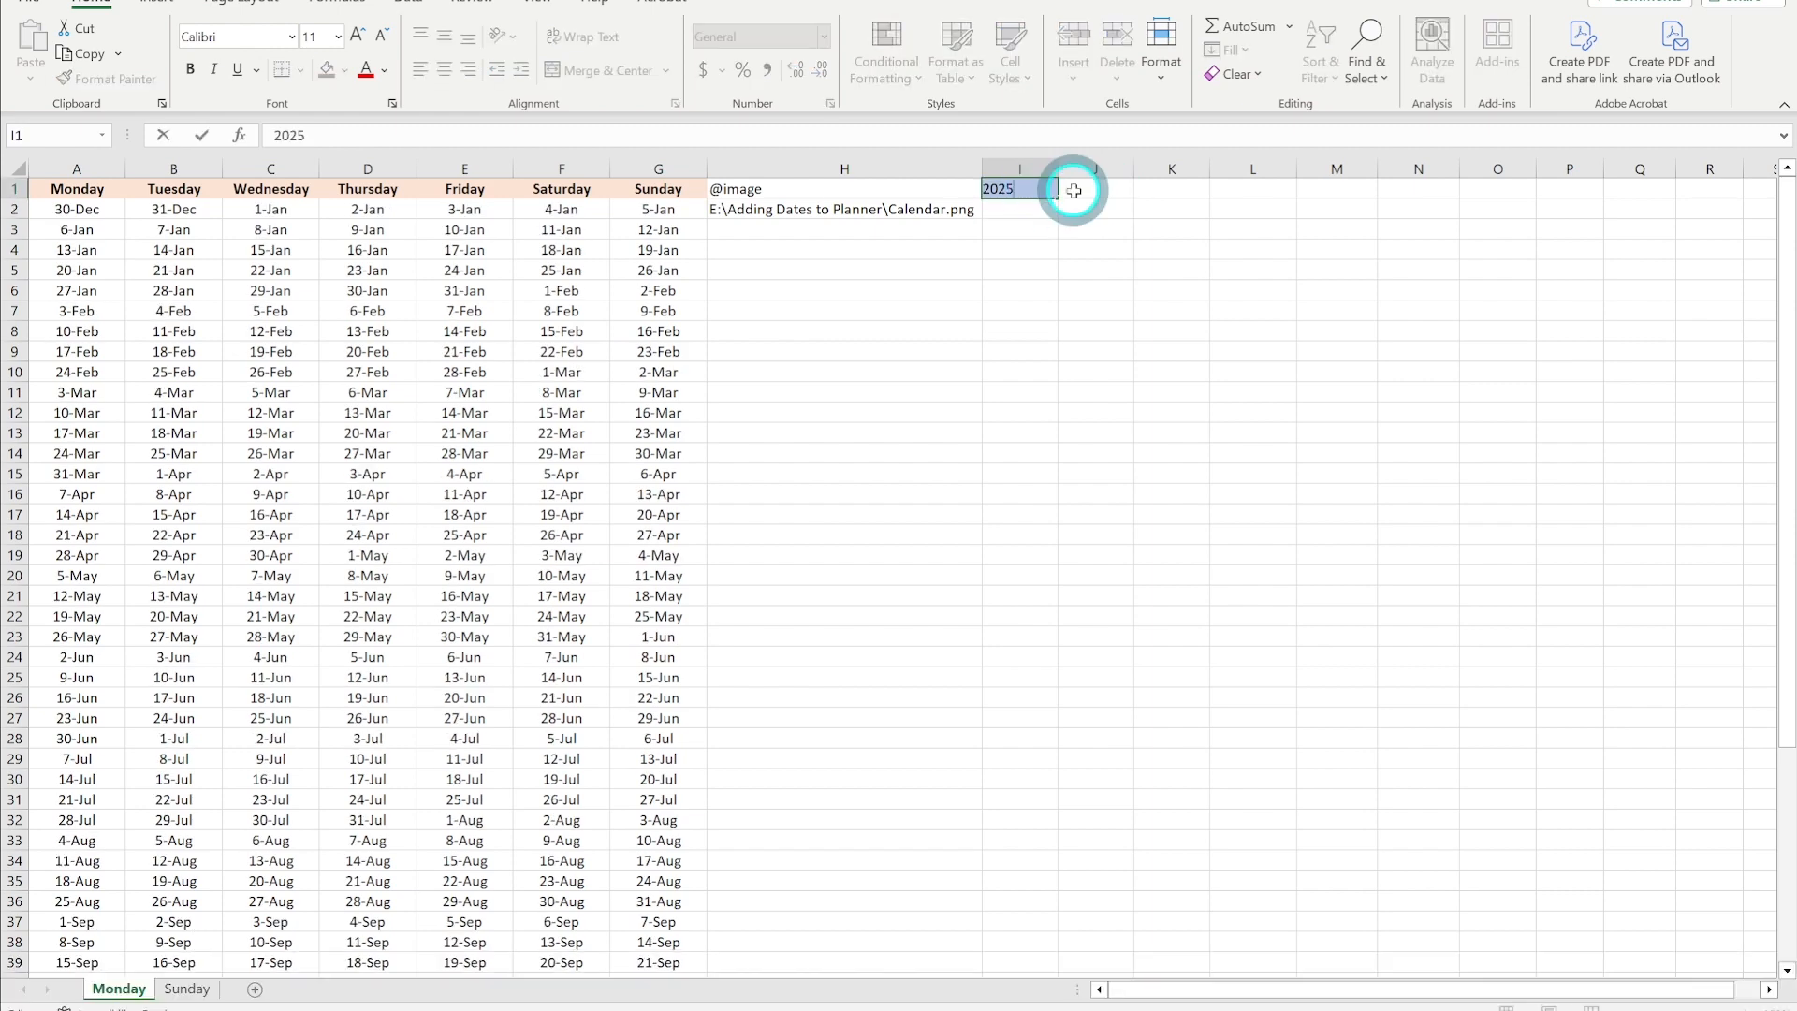
key("BackSpace")
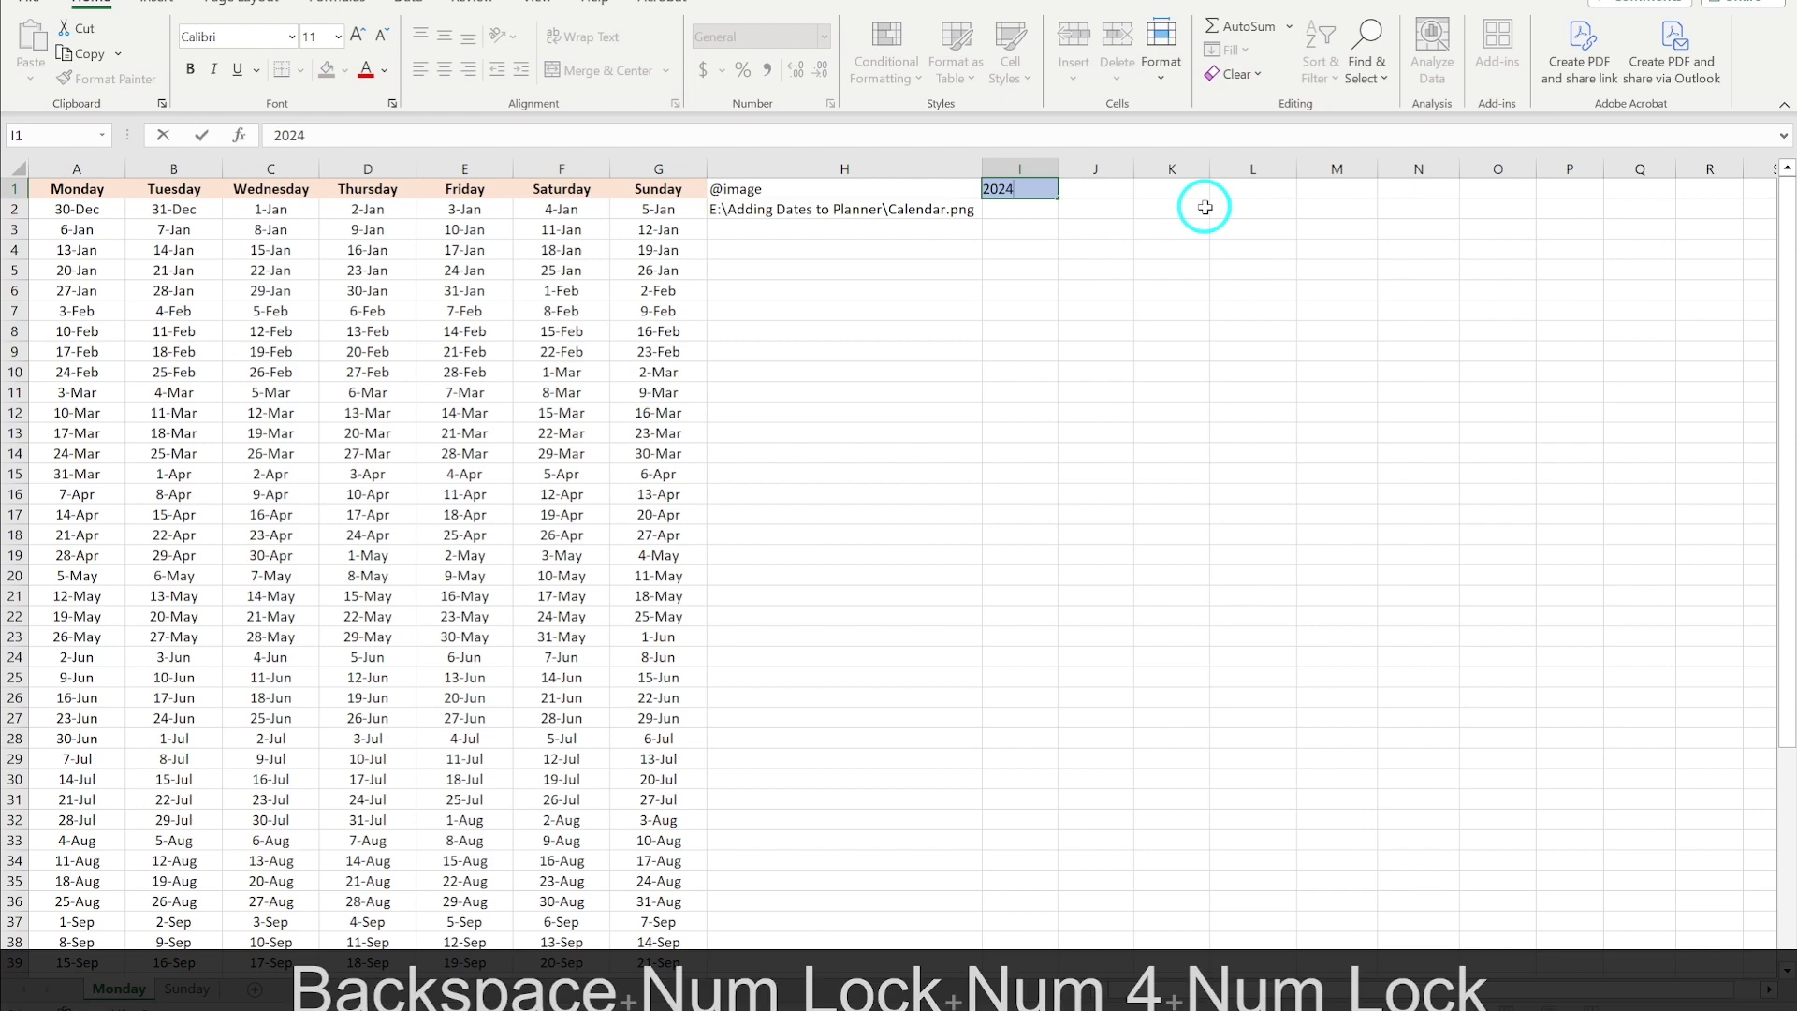
key("Return")
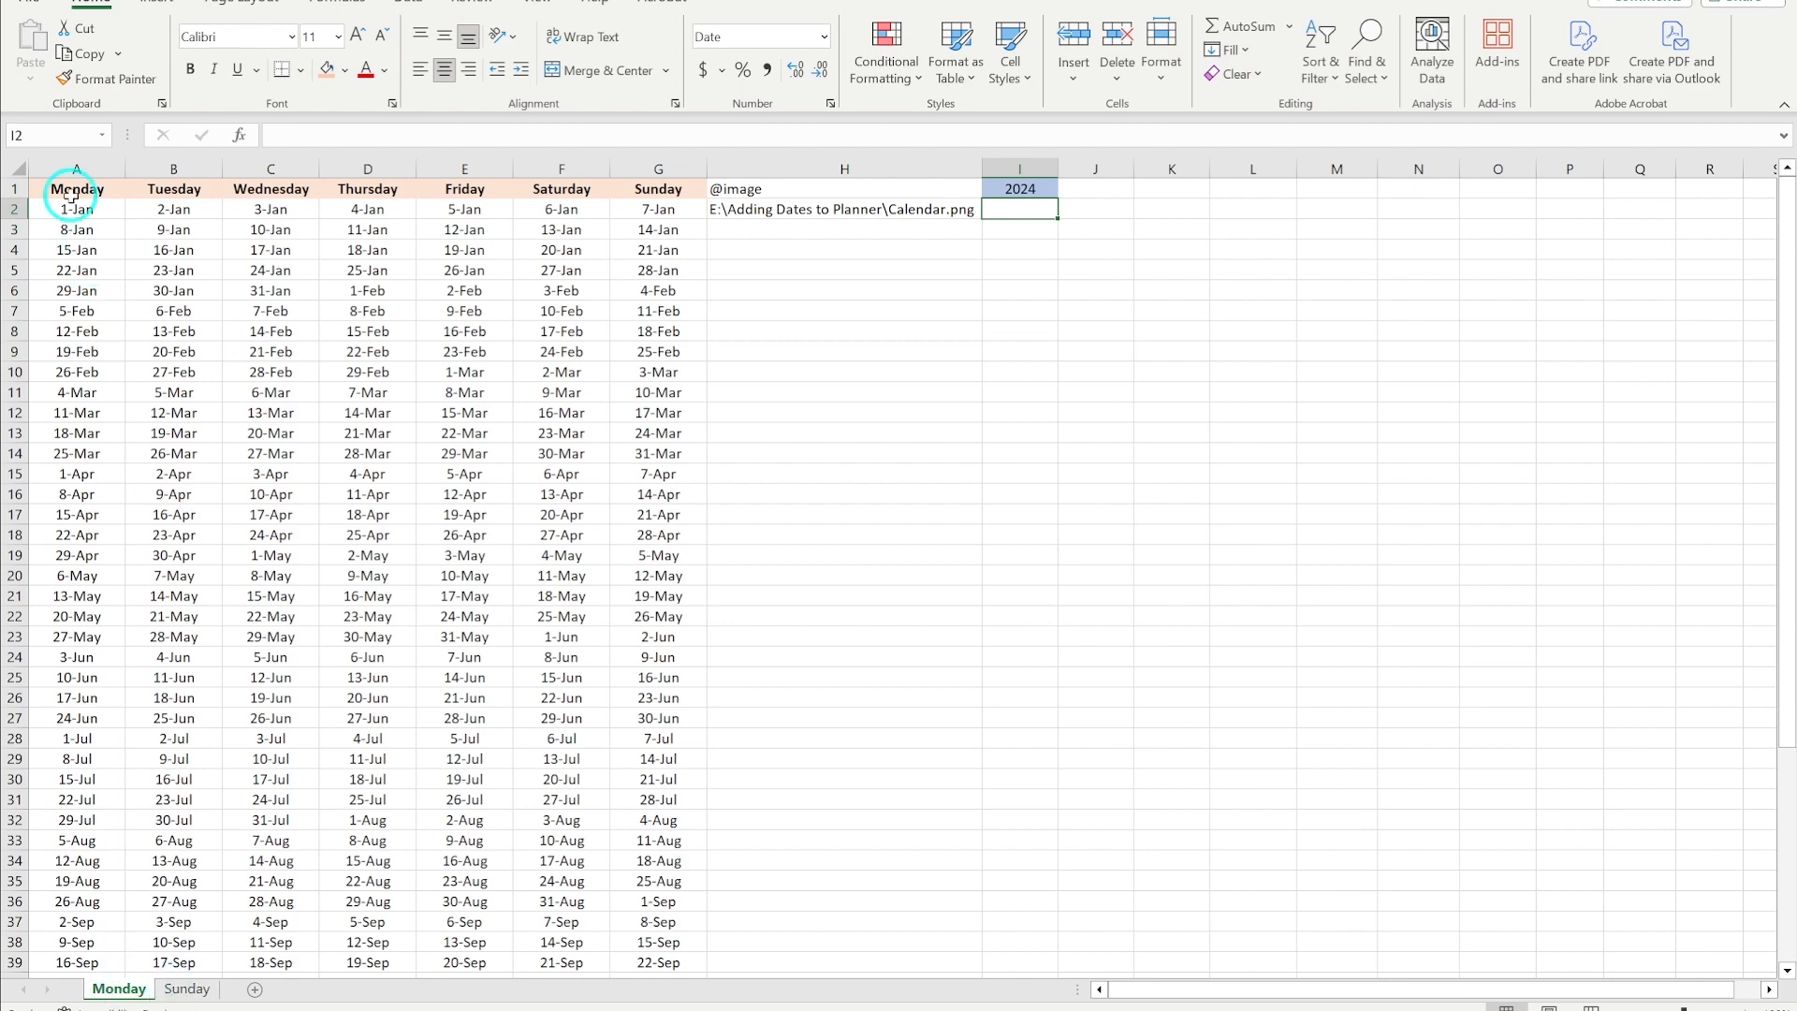
- View the Sunday sheet's date grid and return to the Monday sheet
left_click(187, 989)
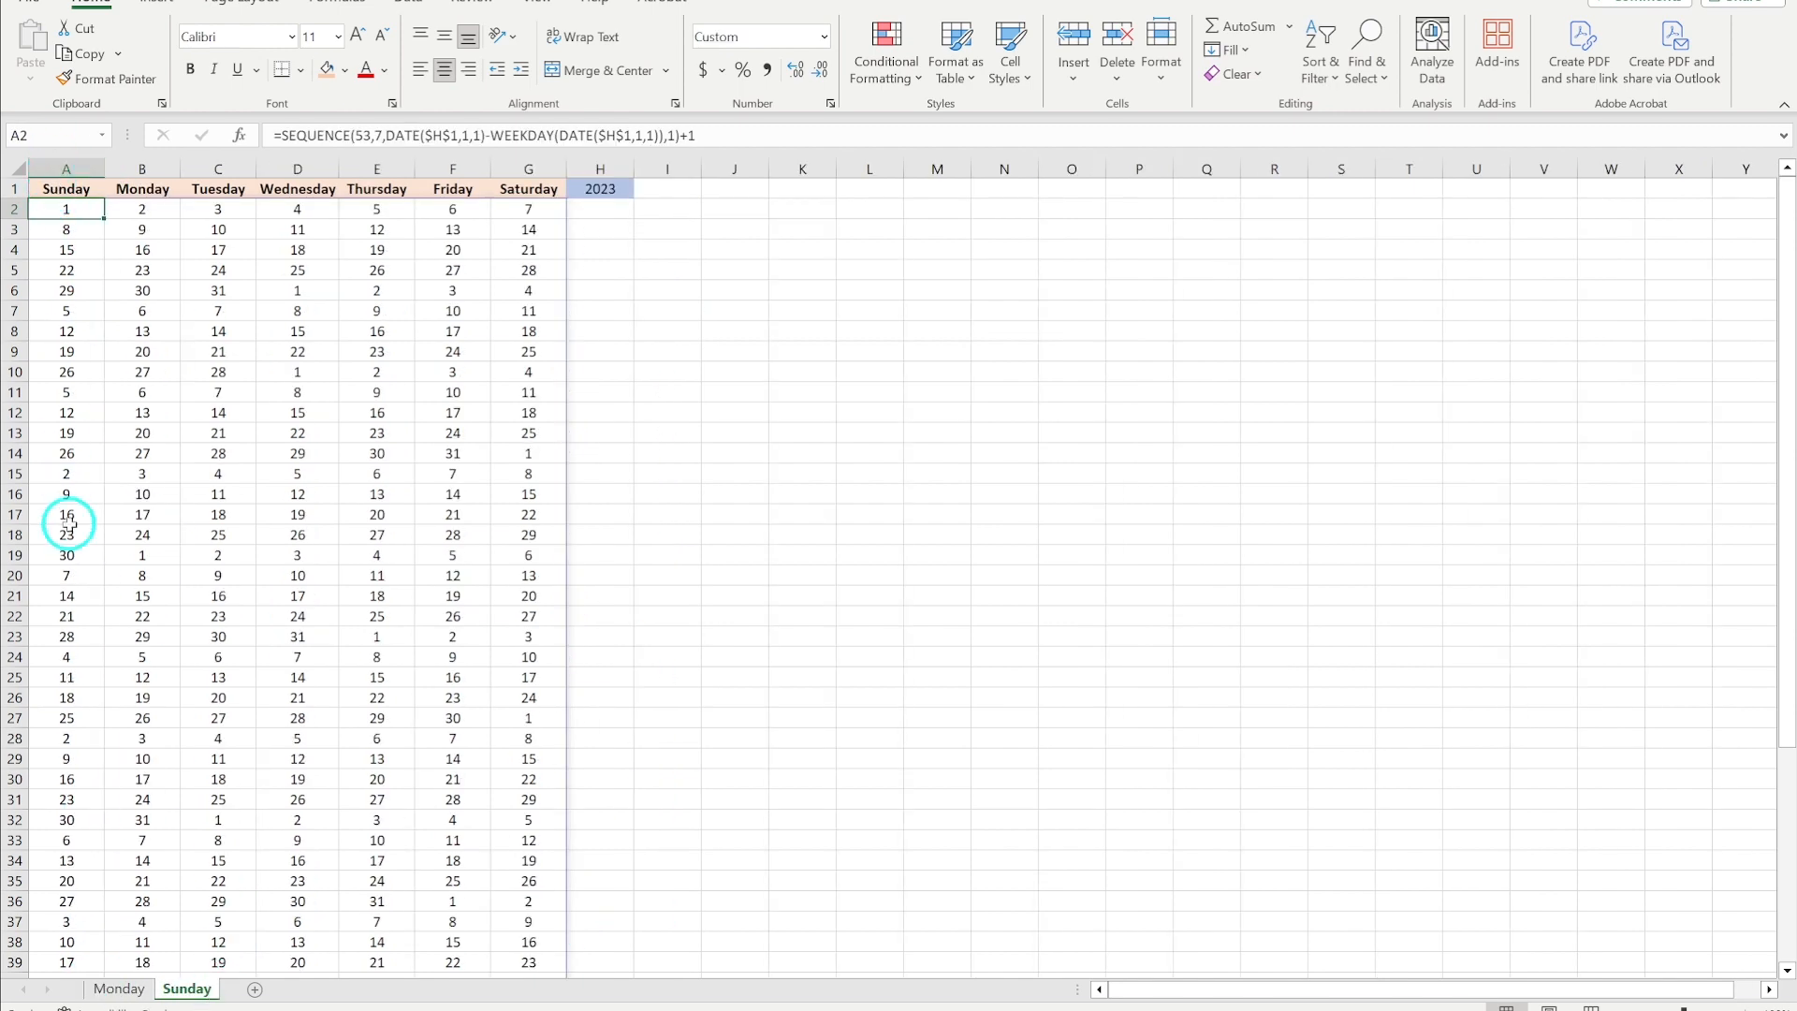
left_click(124, 990)
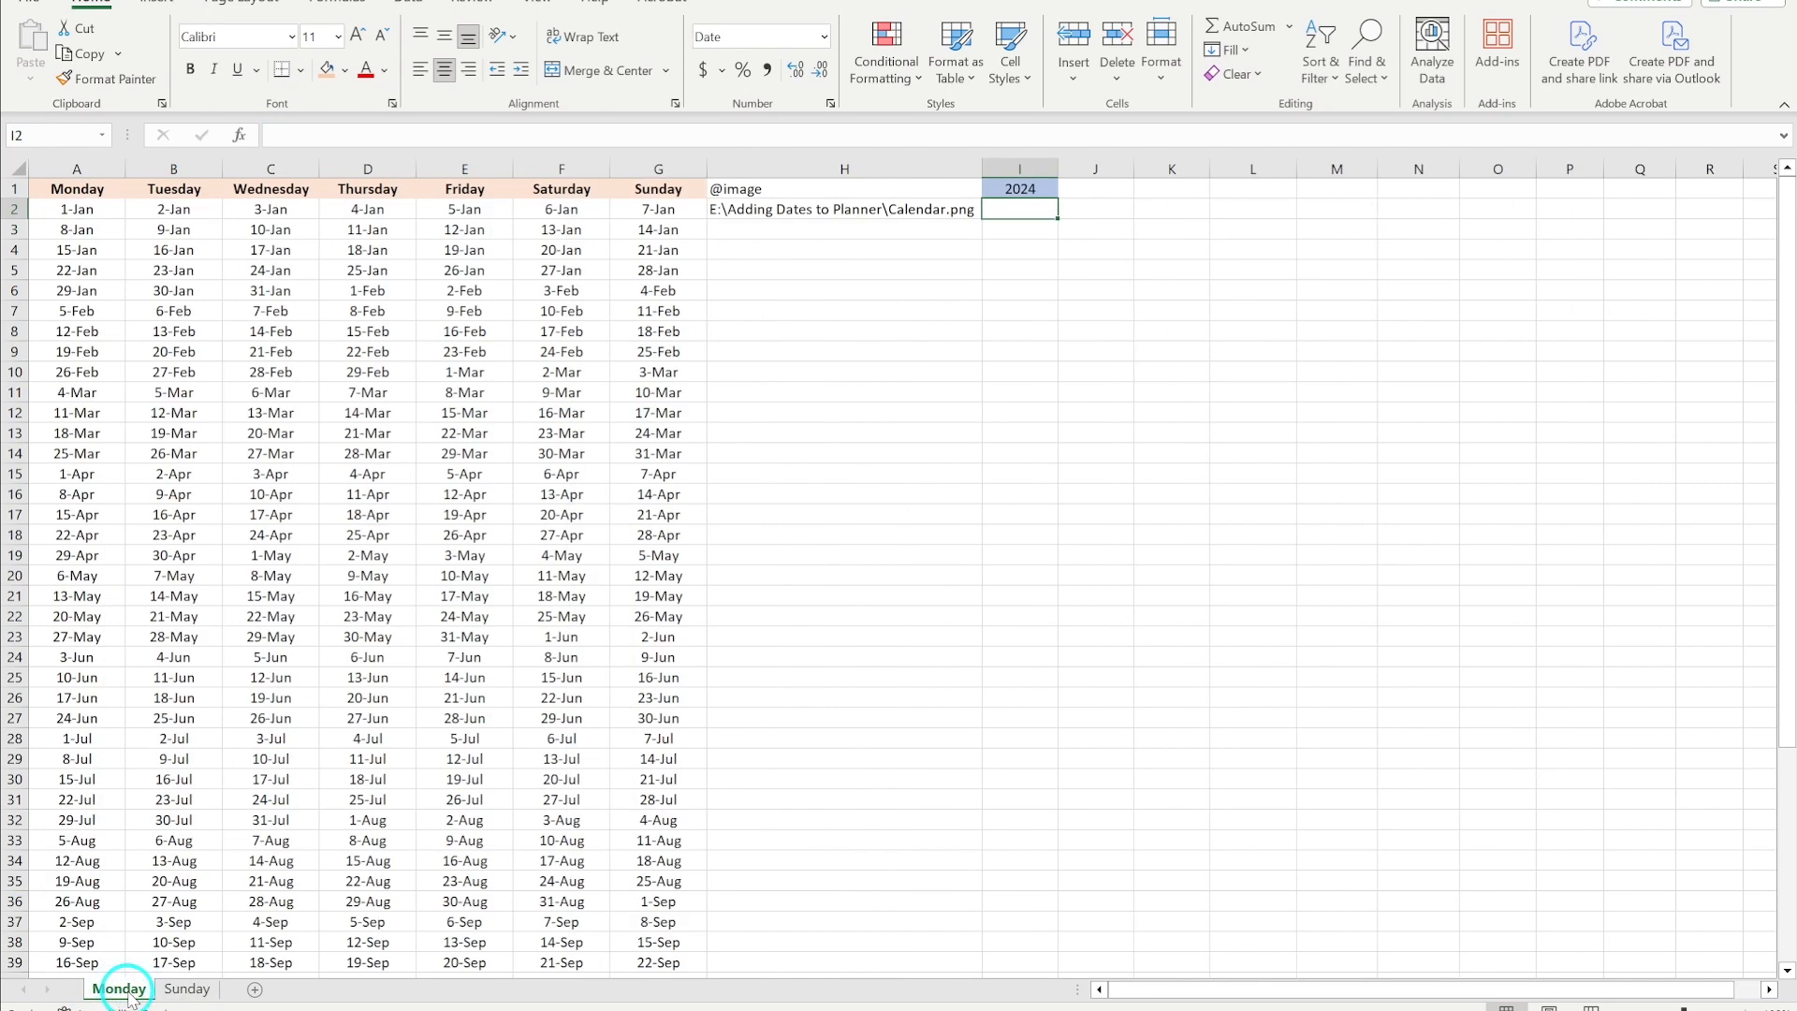
- Switch between the Monday and Sunday sheets to compare their date grids
left_click(186, 989)
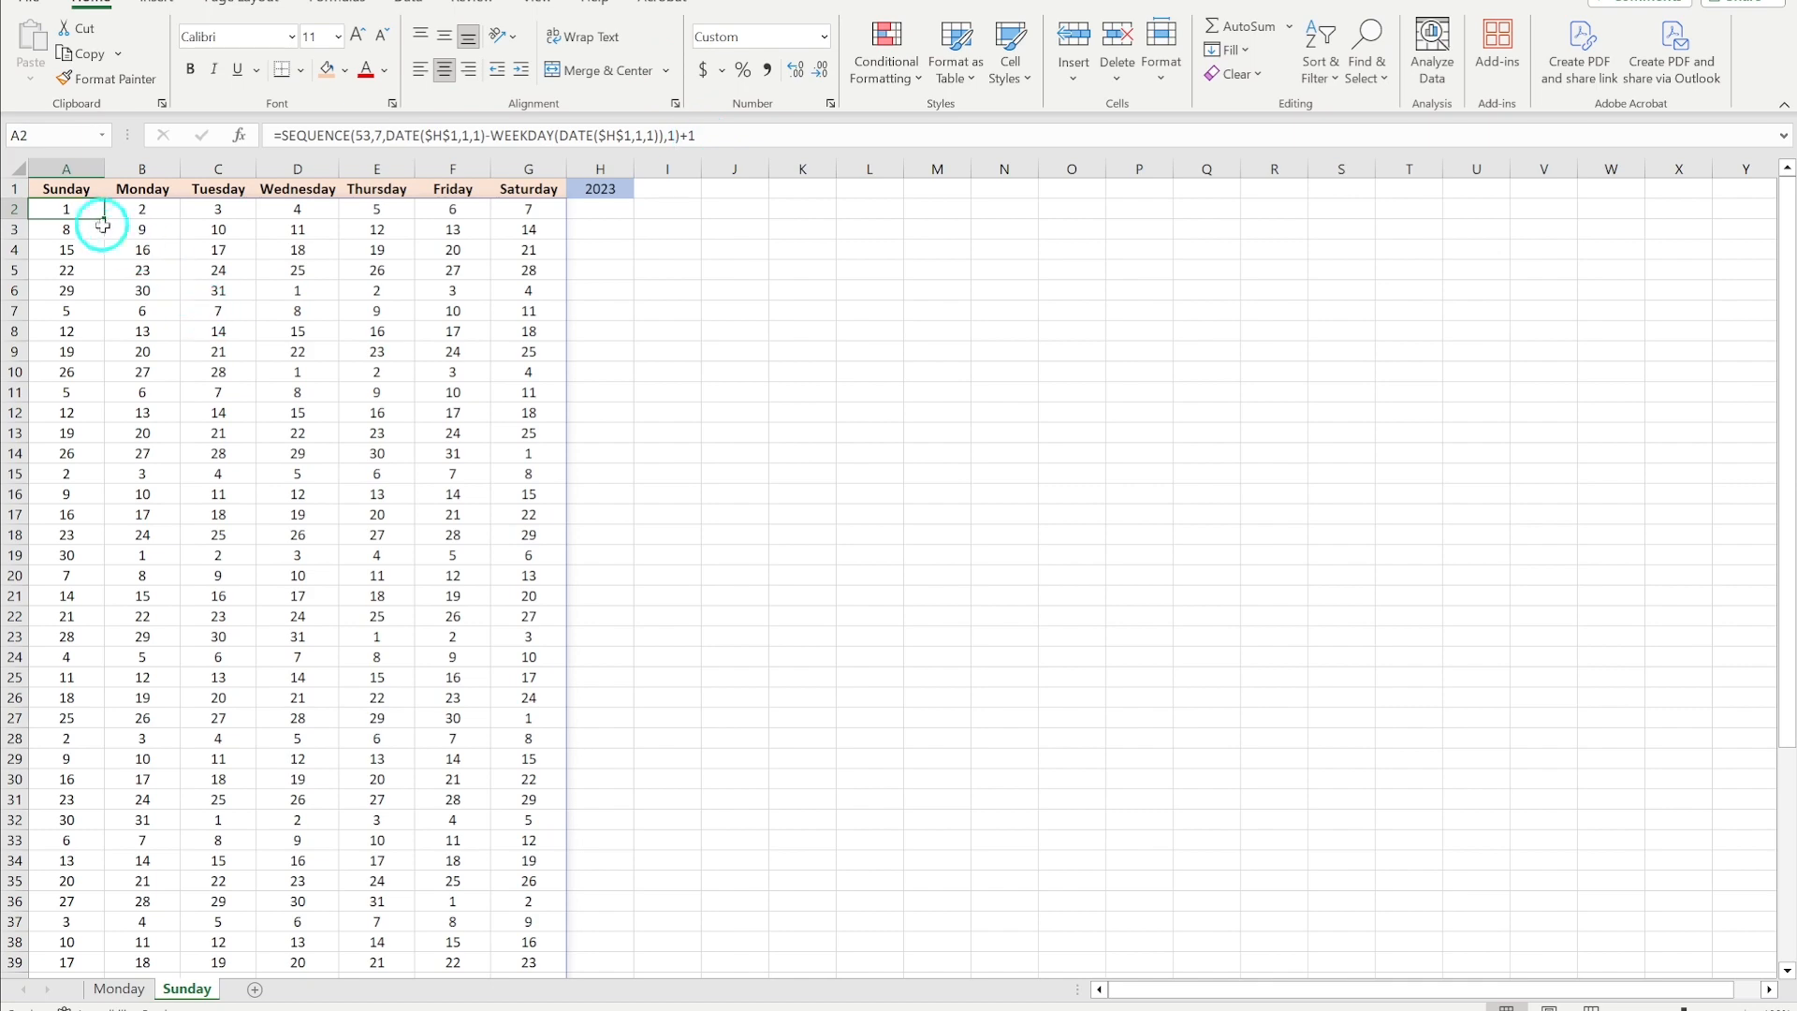
left_click(122, 989)
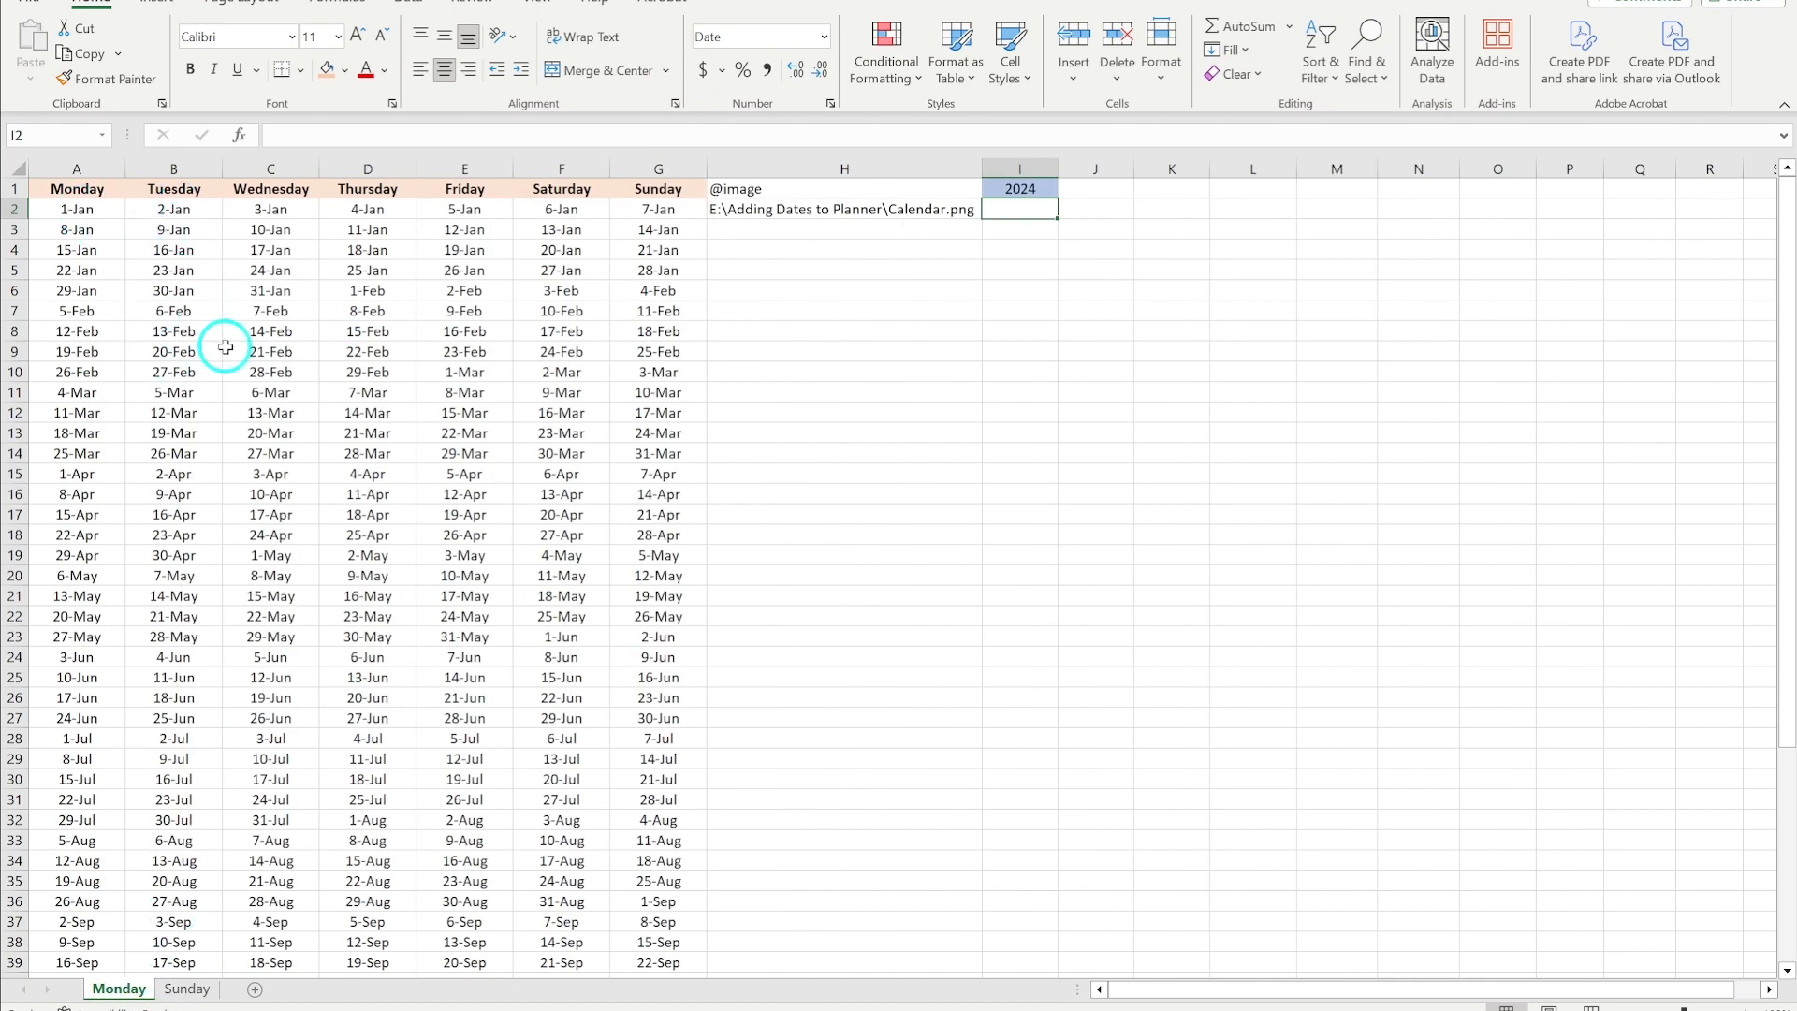
left_click(185, 989)
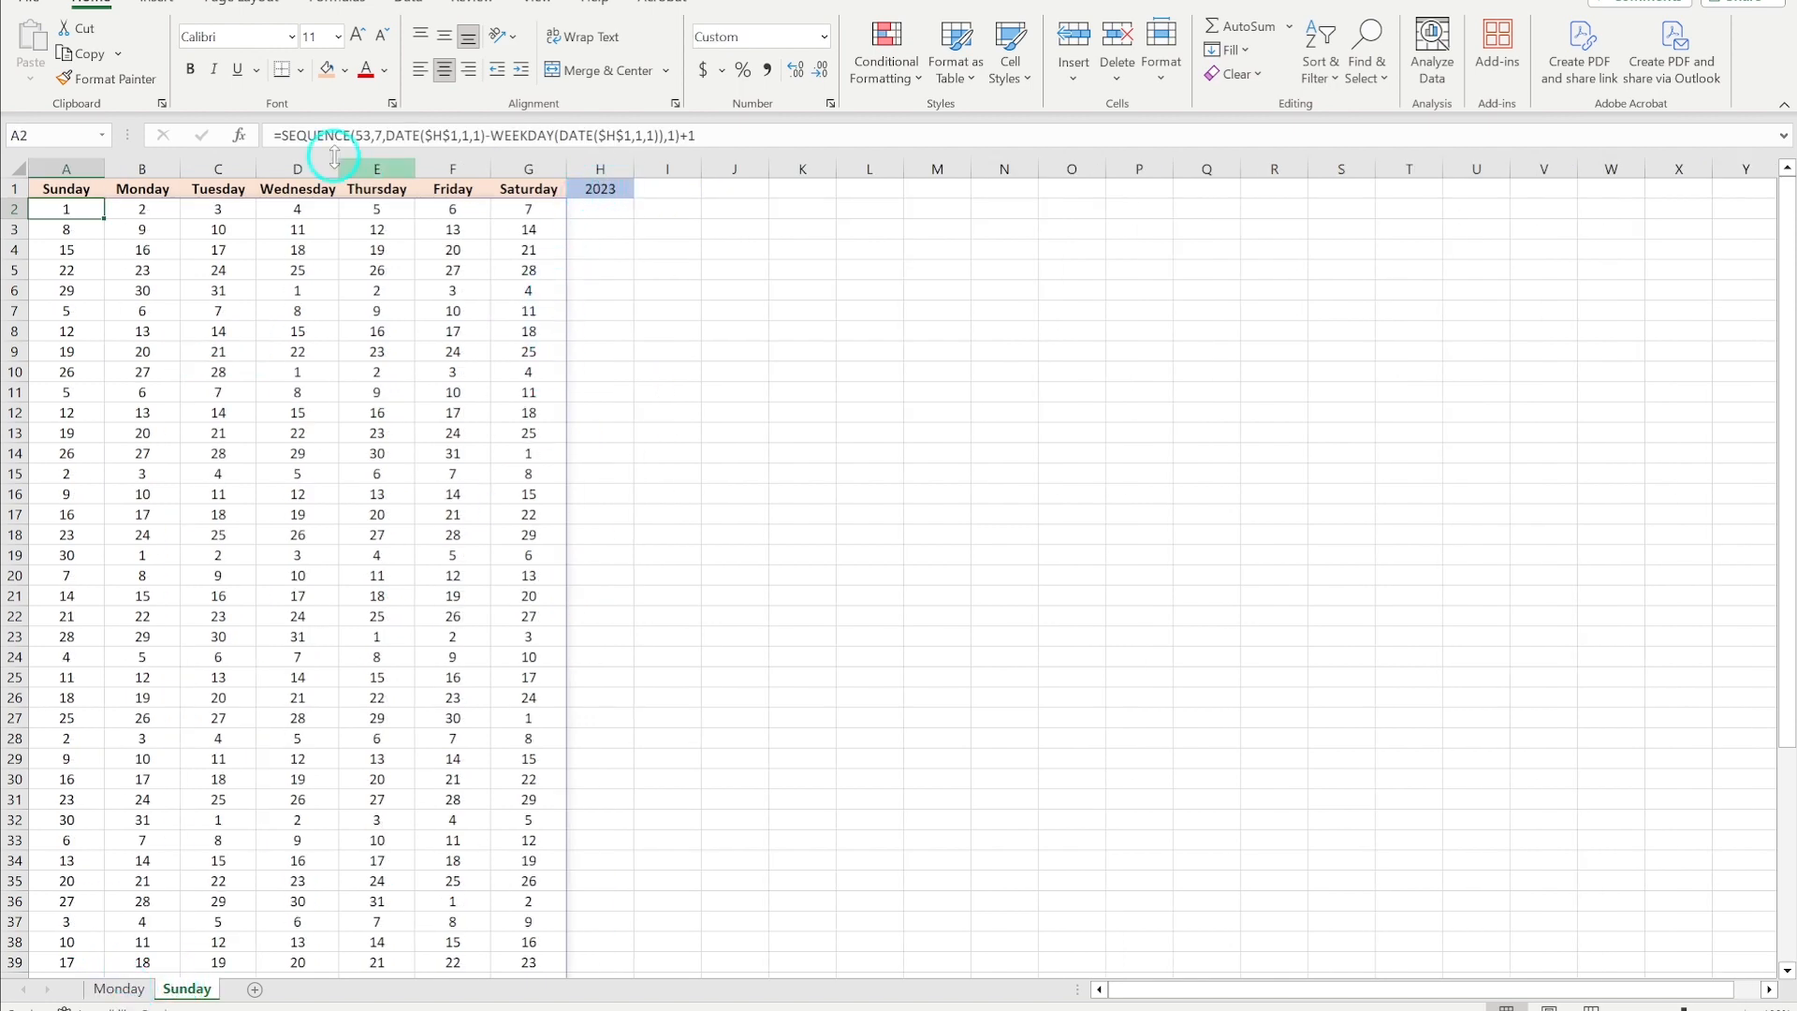
left_click(119, 988)
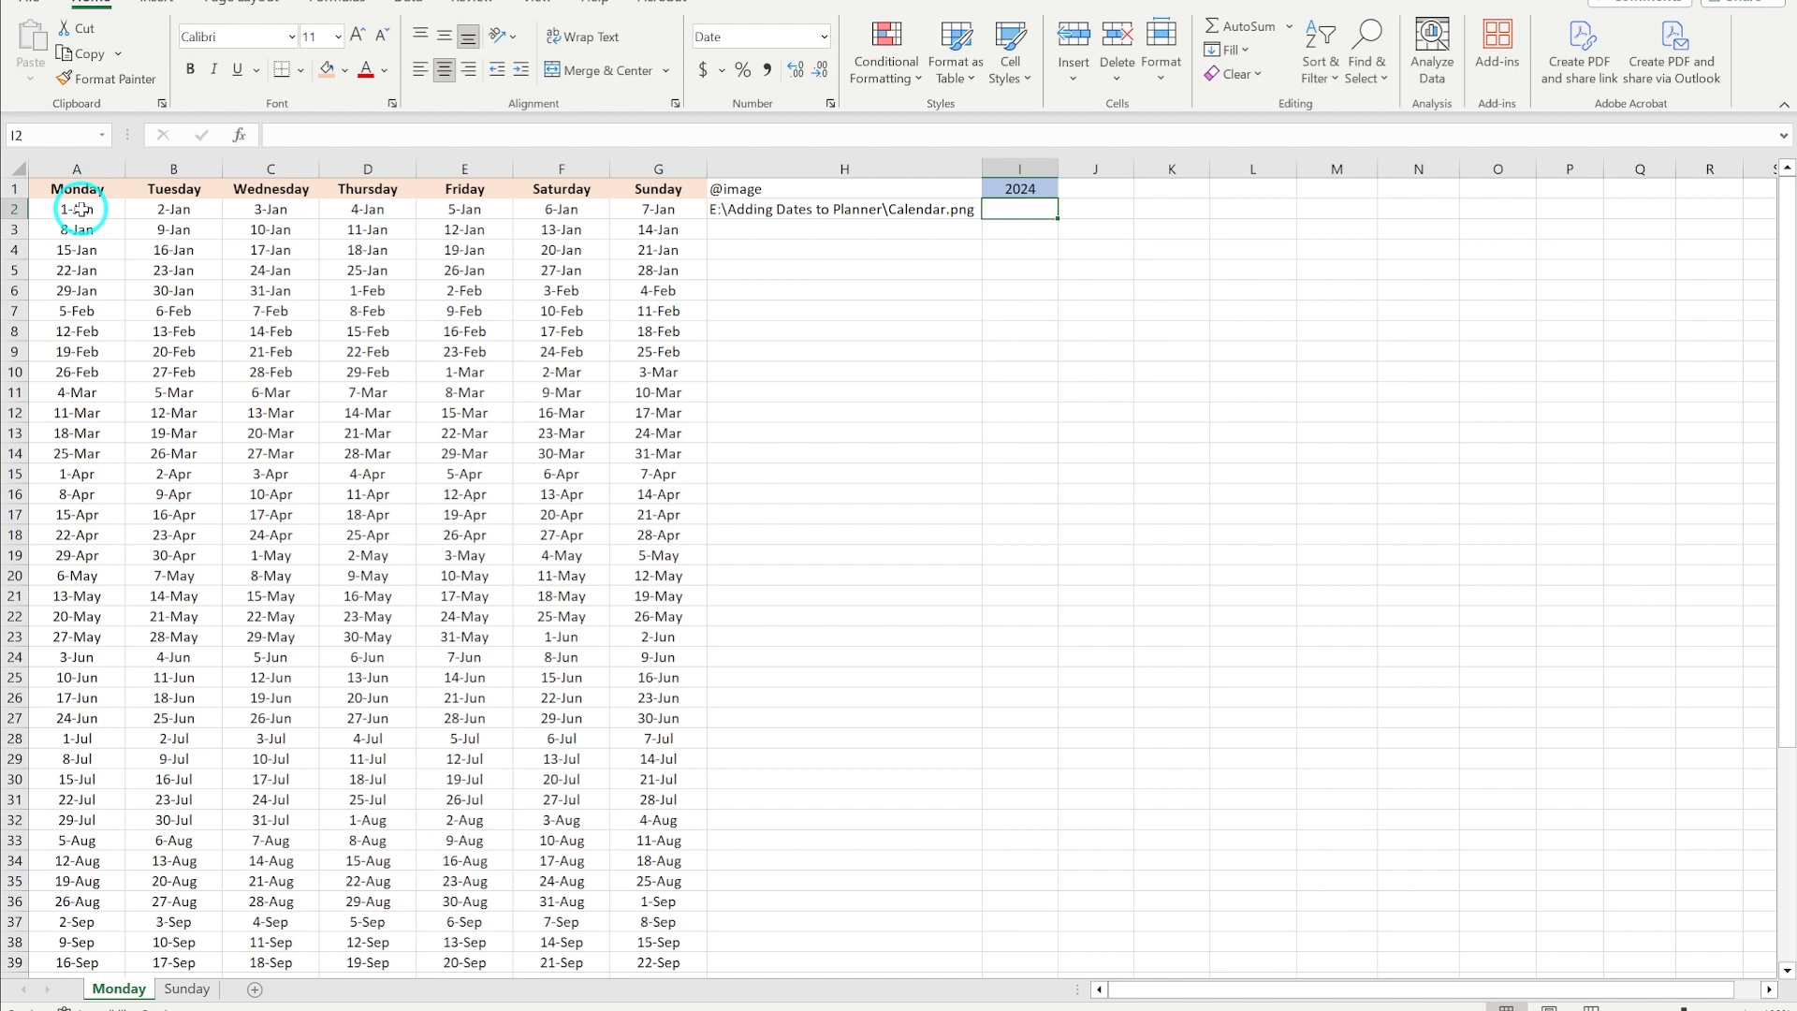
- Inspect the SEQUENCE formula in Monday sheet cell A2, stepping through its DATE and WEEKDAY arguments without changing it
left_click(81, 209)
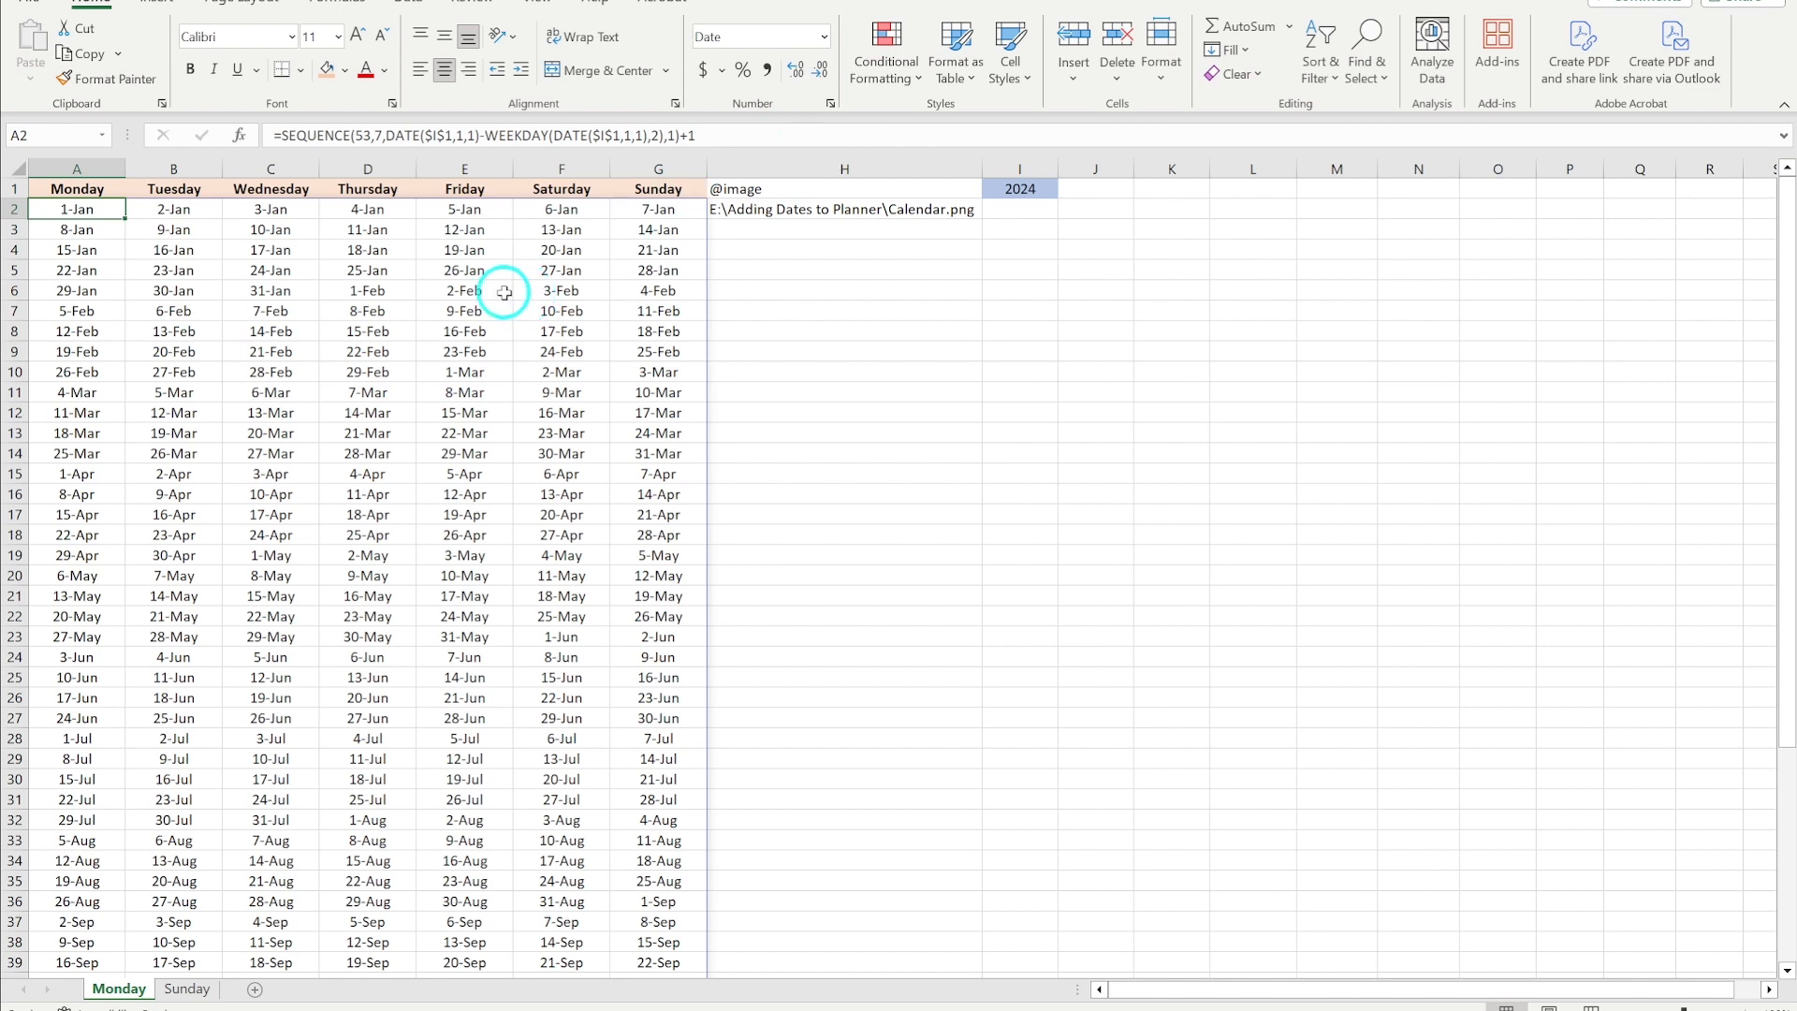
left_click(157, 211)
left_click(93, 210)
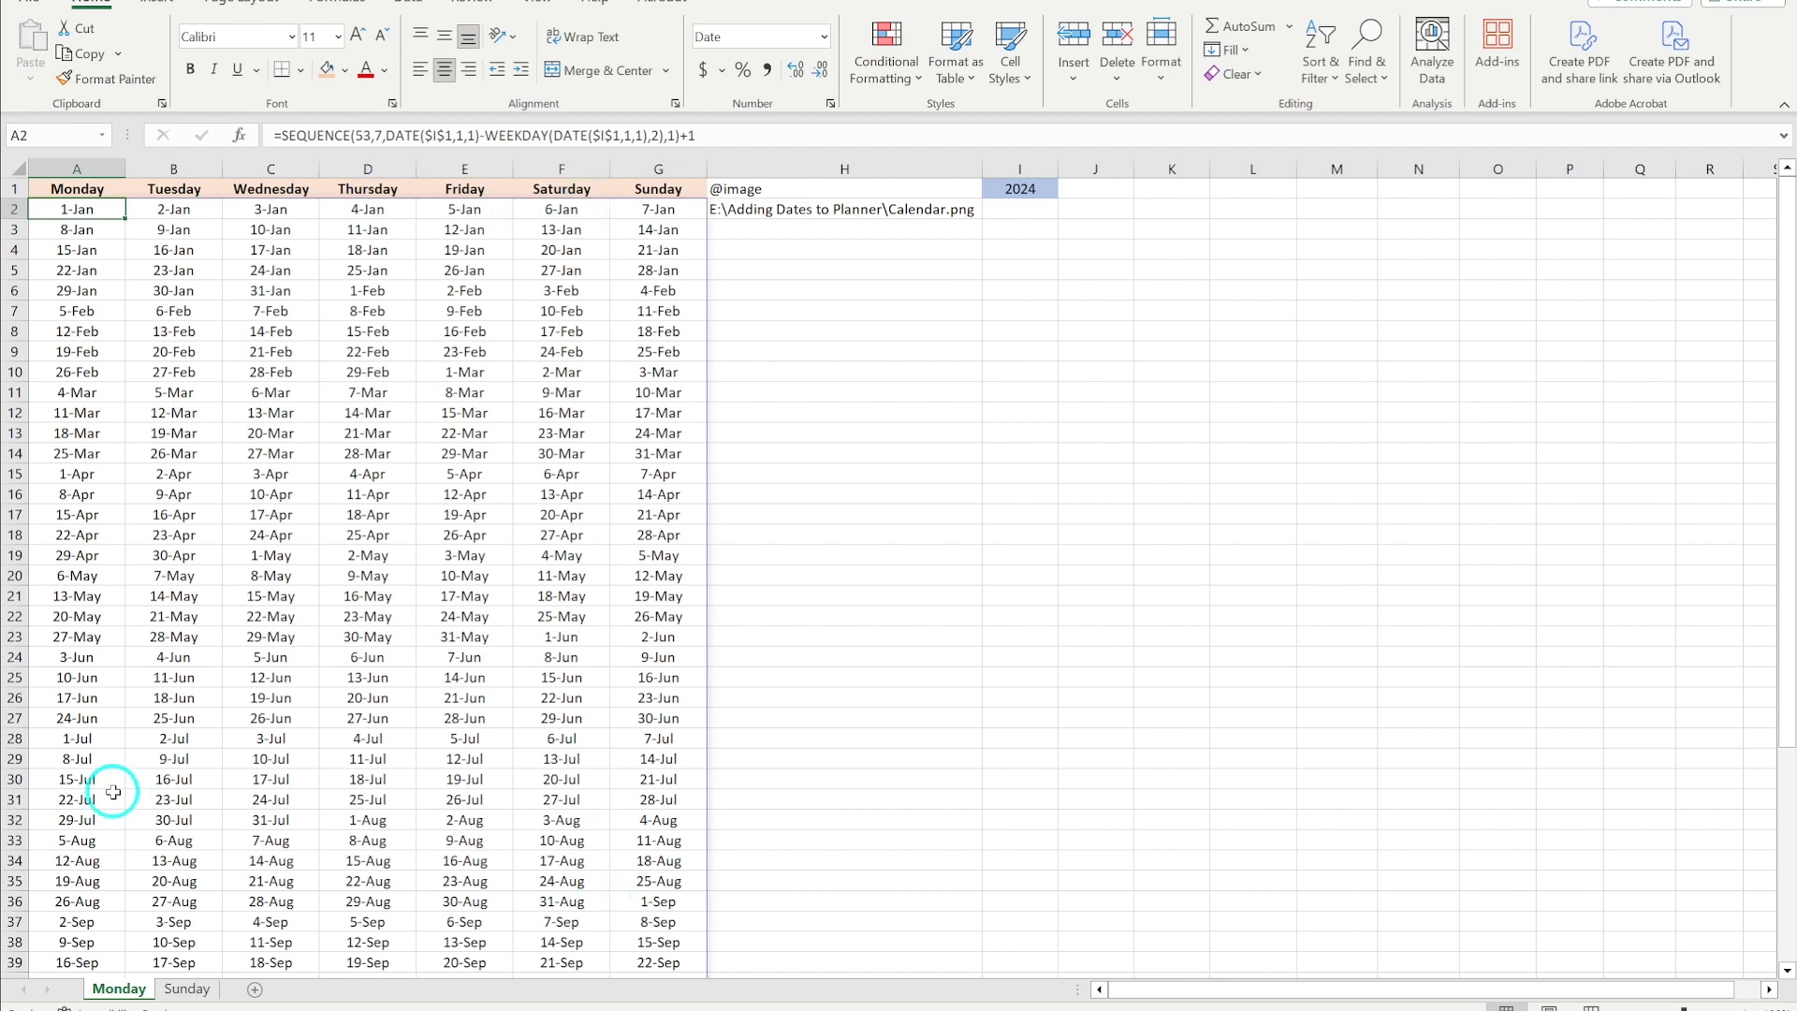
left_click(170, 211)
left_click(249, 230)
left_click(289, 269)
left_click(82, 212)
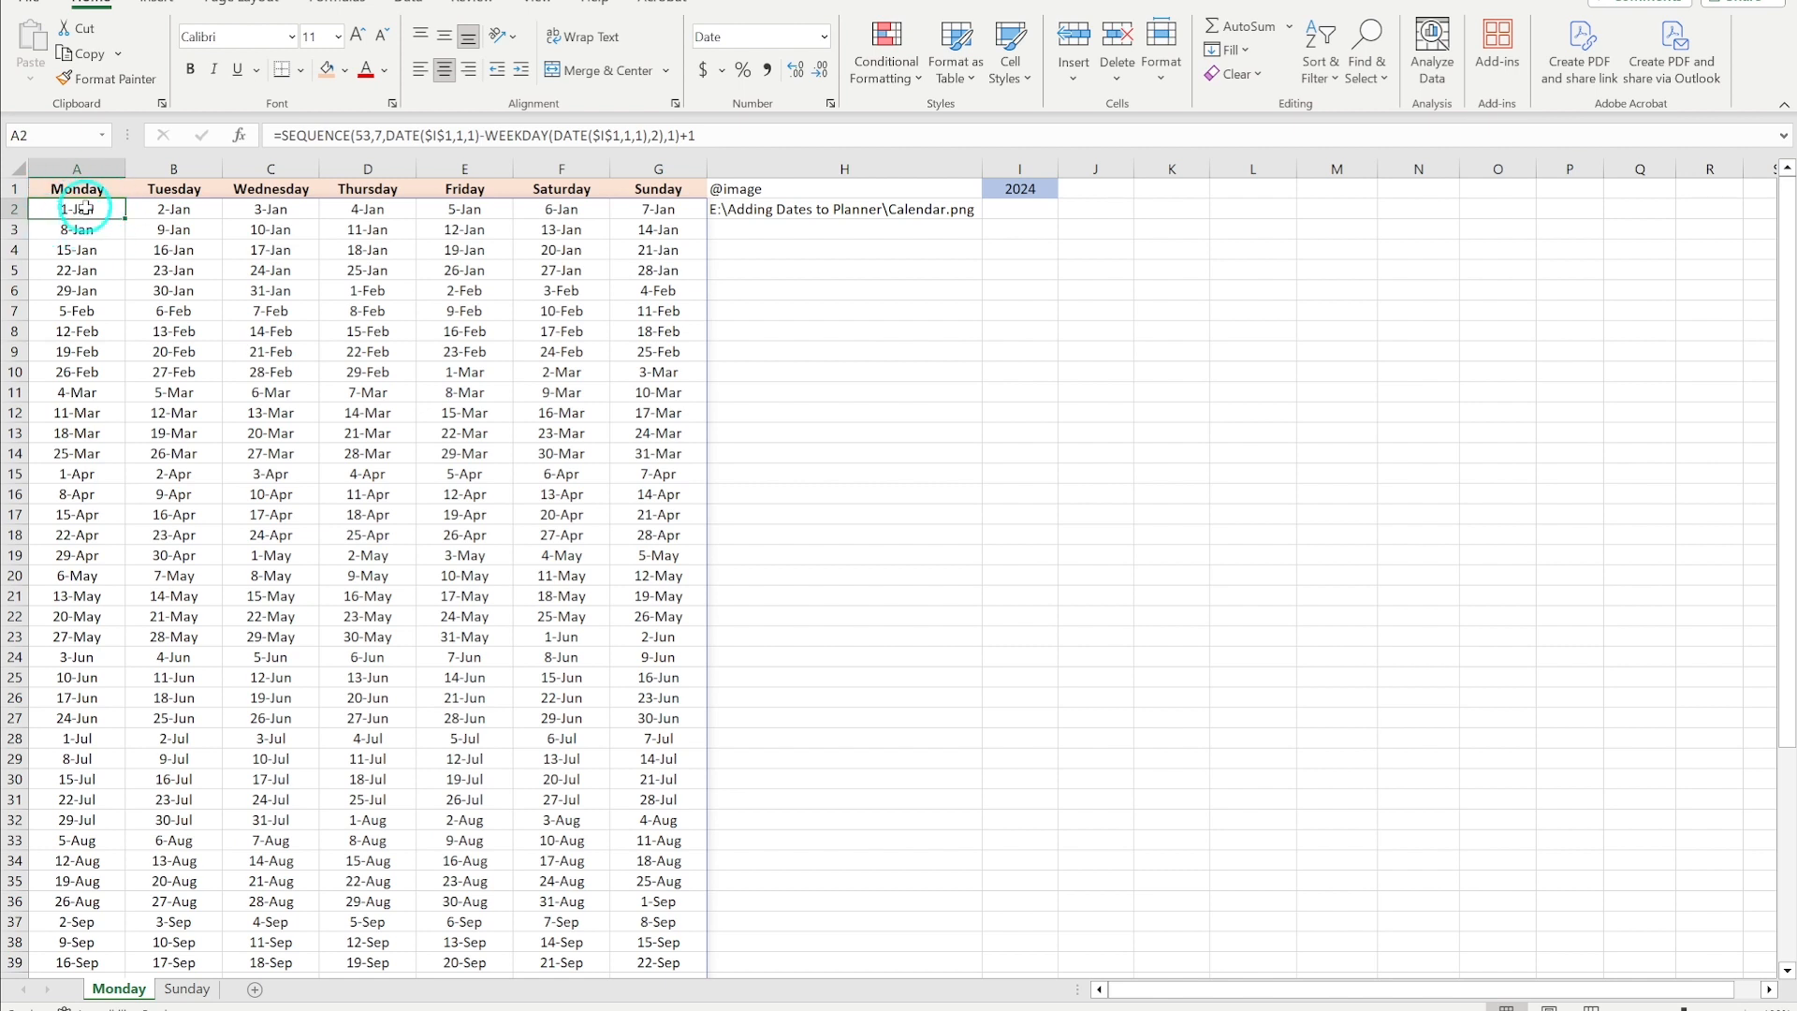
left_click(369, 136)
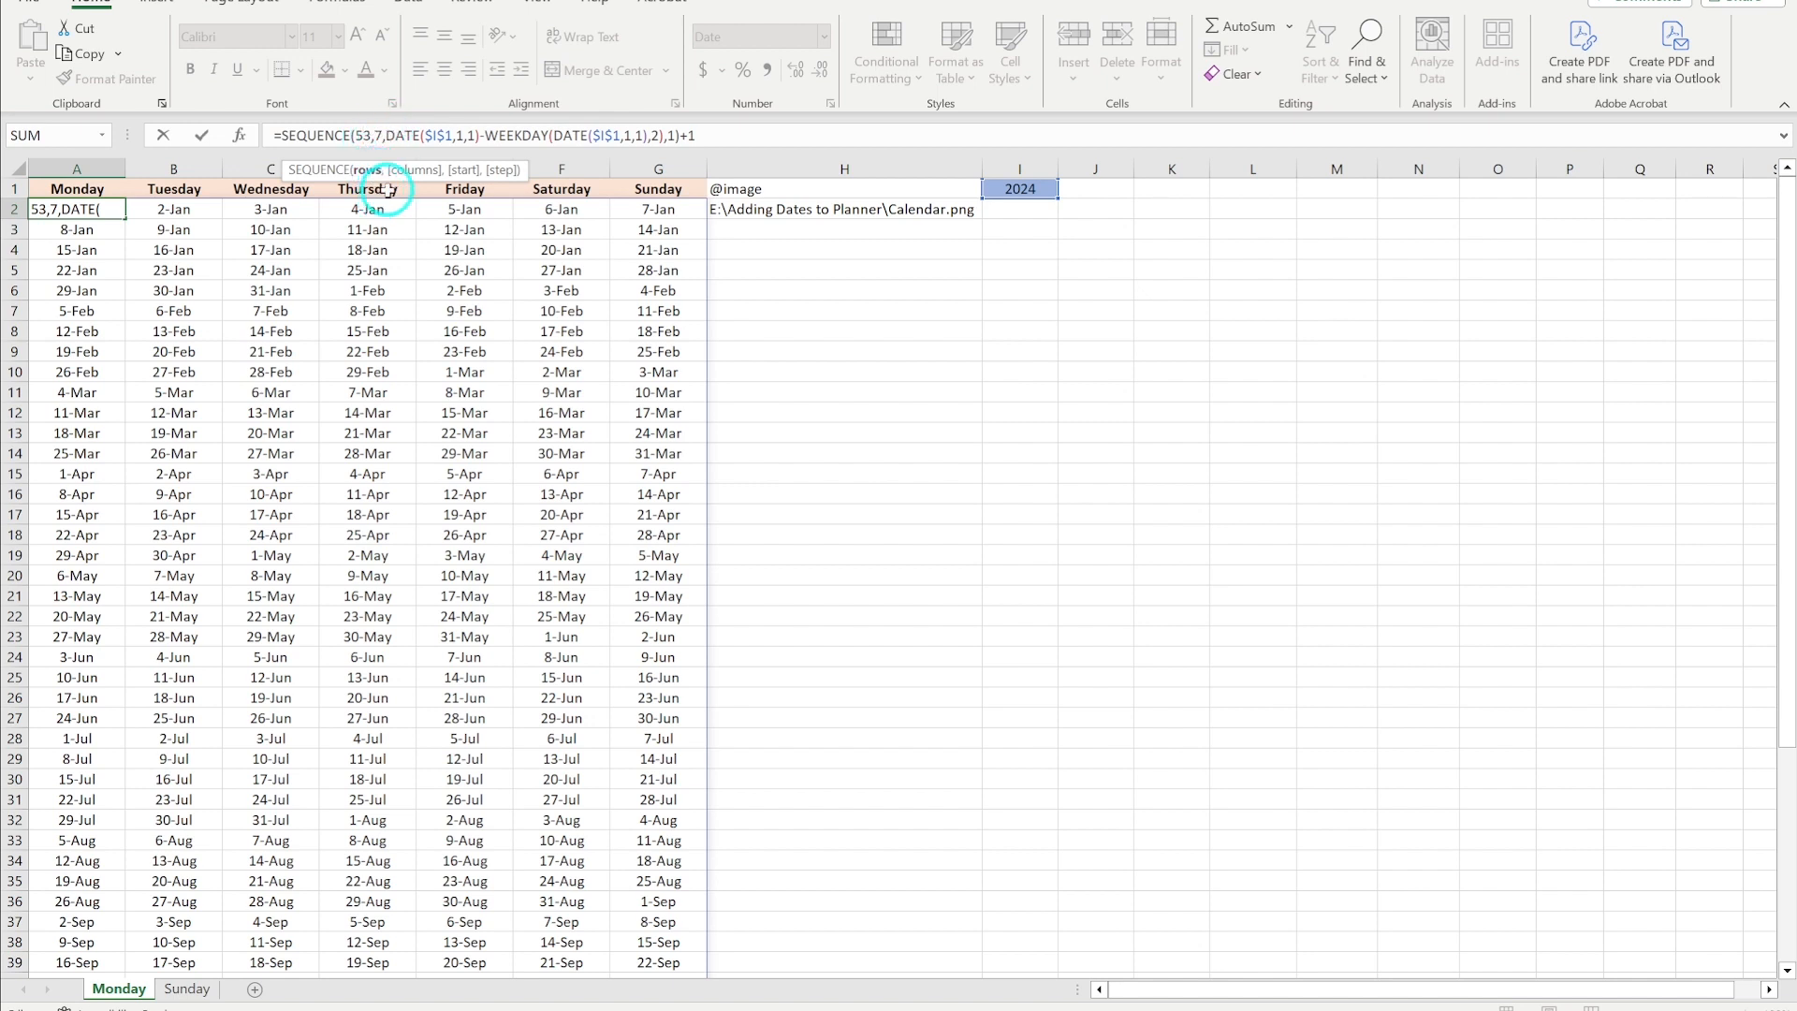
left_click(379, 131)
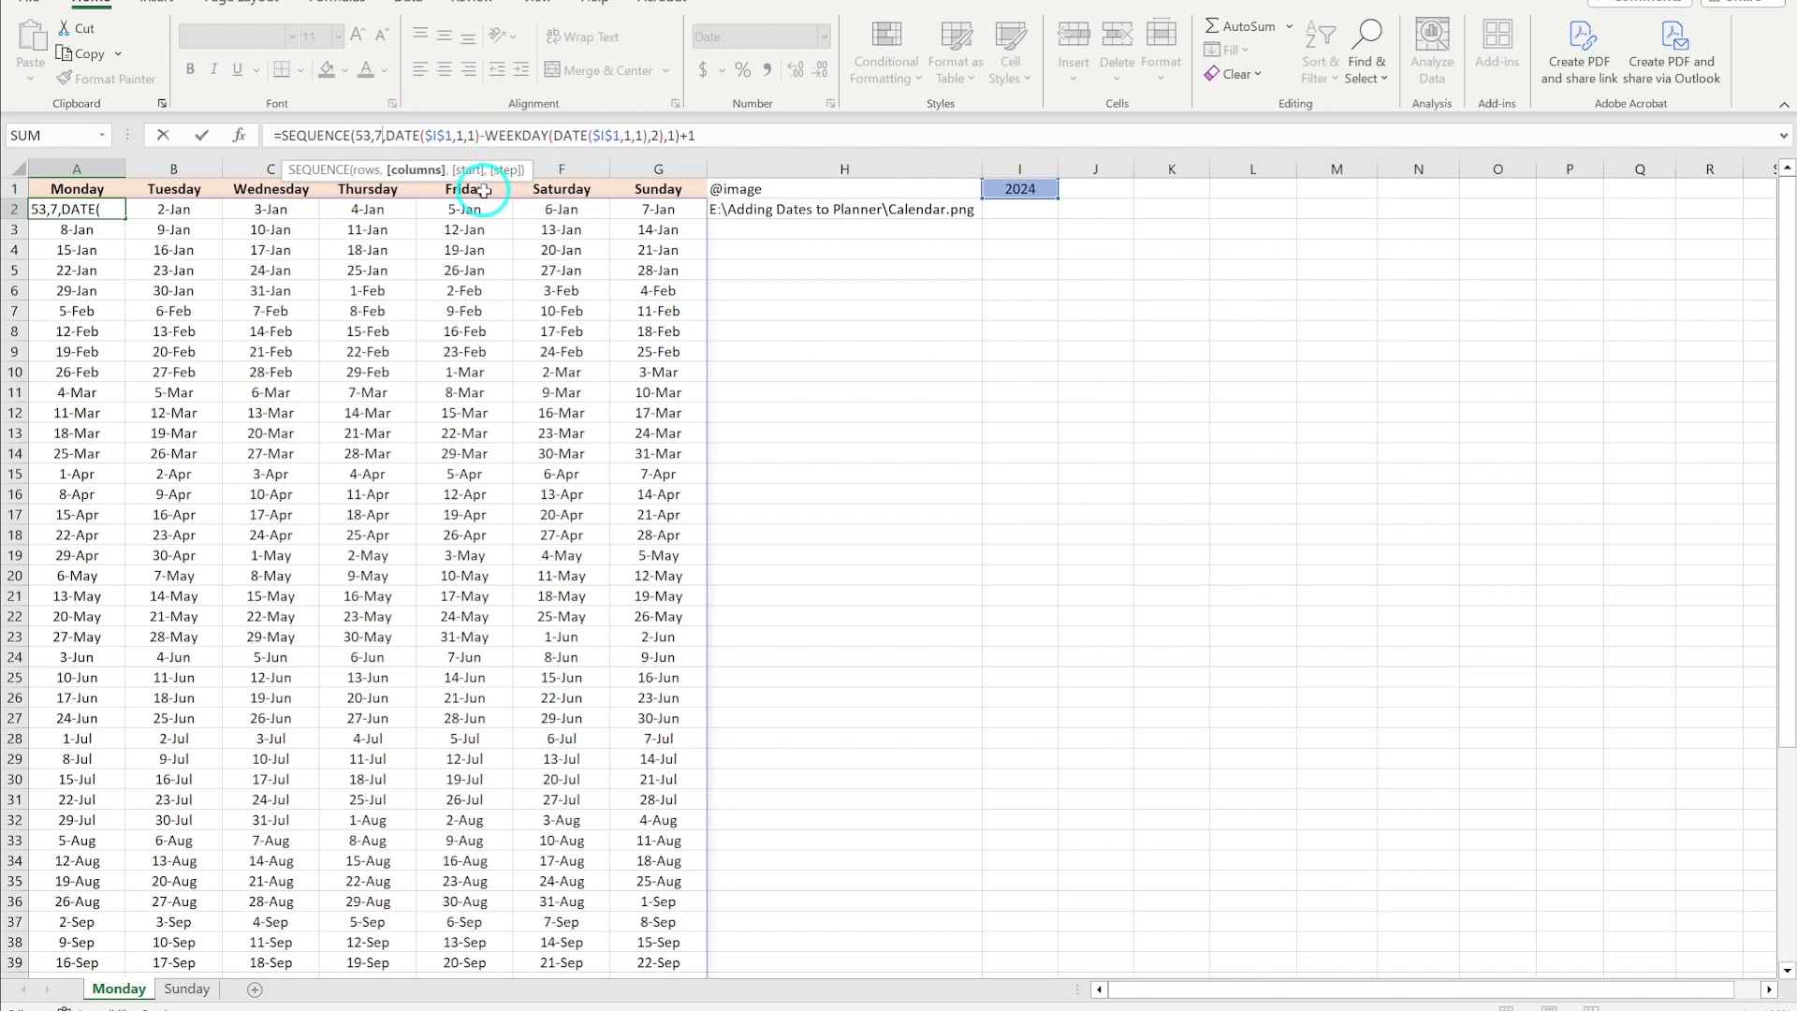
left_click(457, 137)
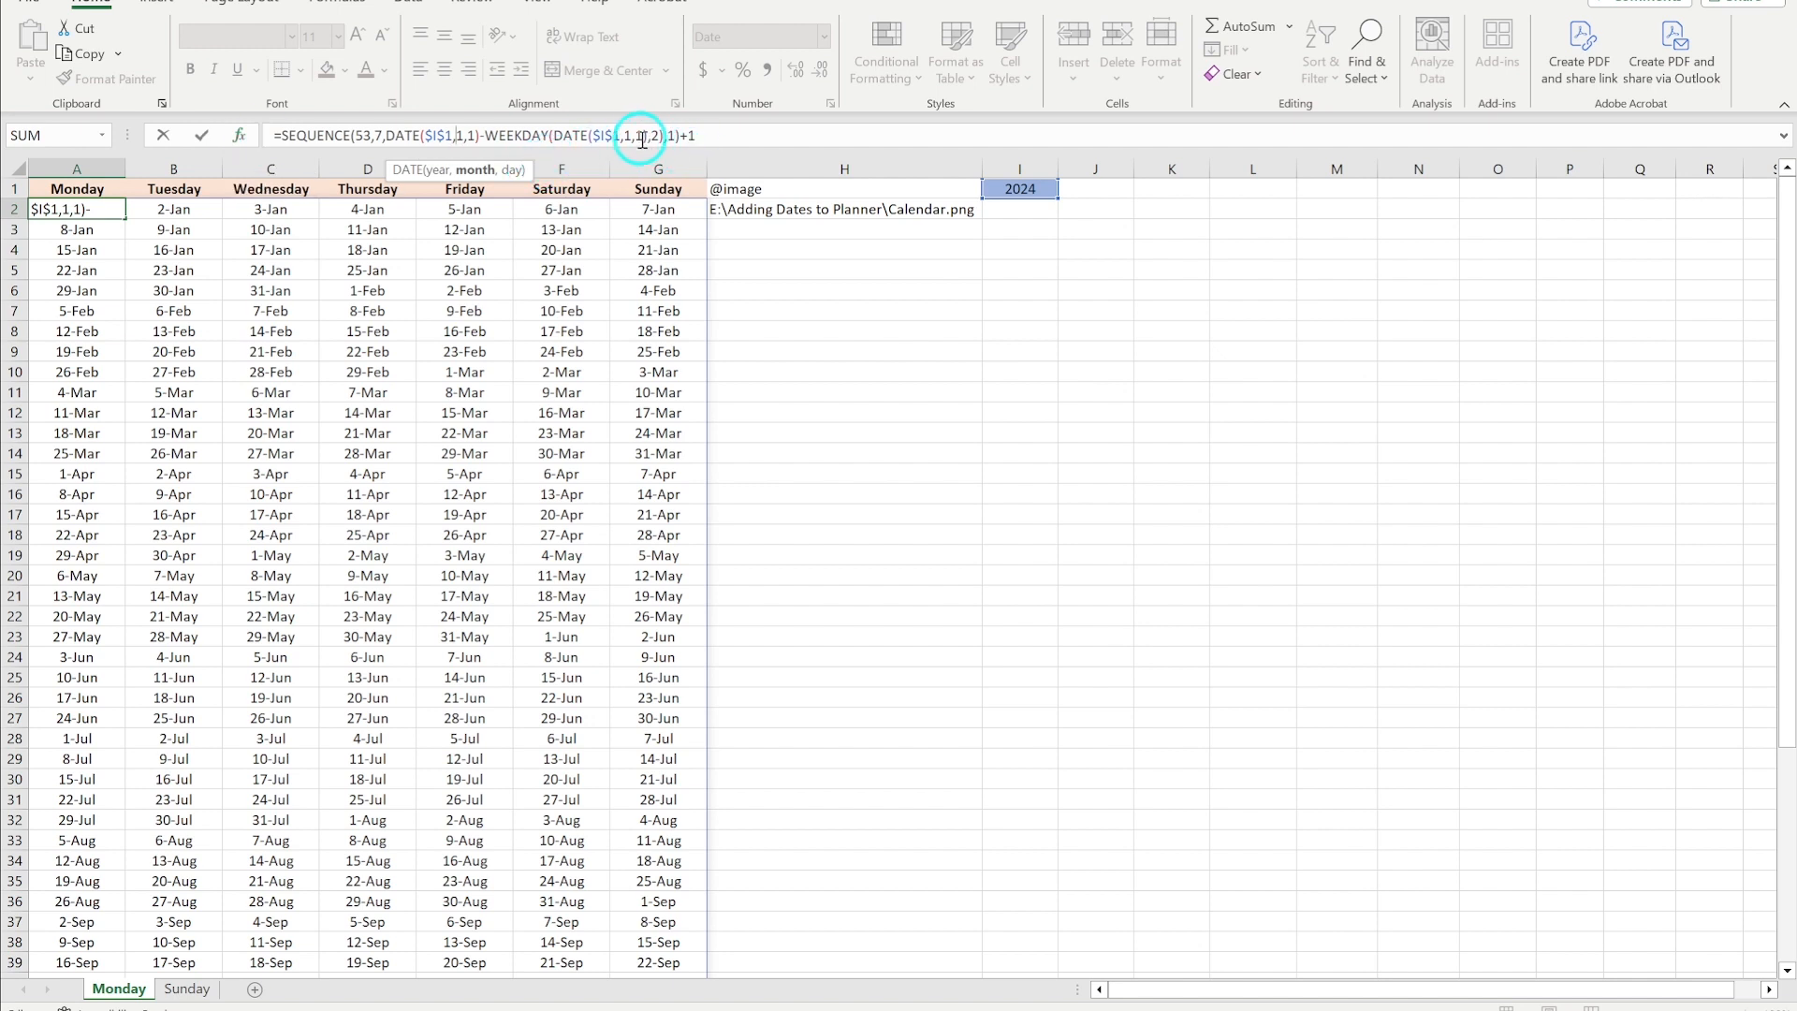
left_click(681, 135)
type(")")
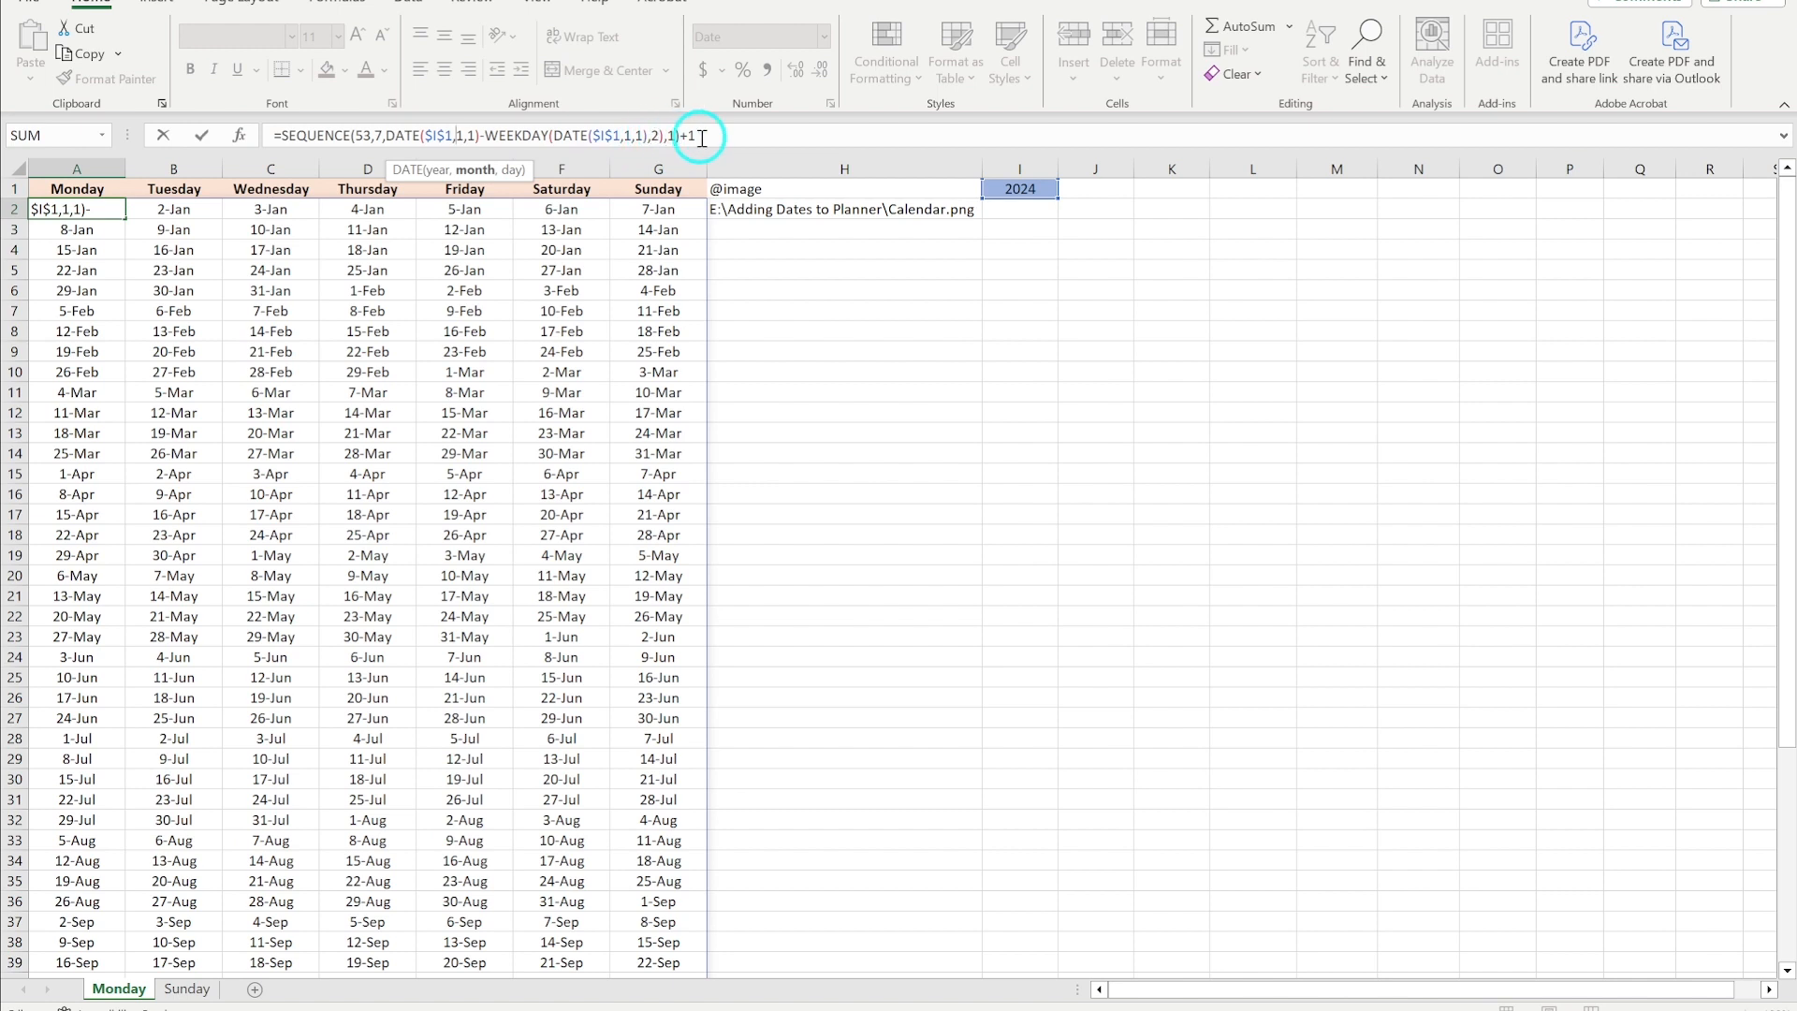
left_click(654, 136)
left_click(688, 170)
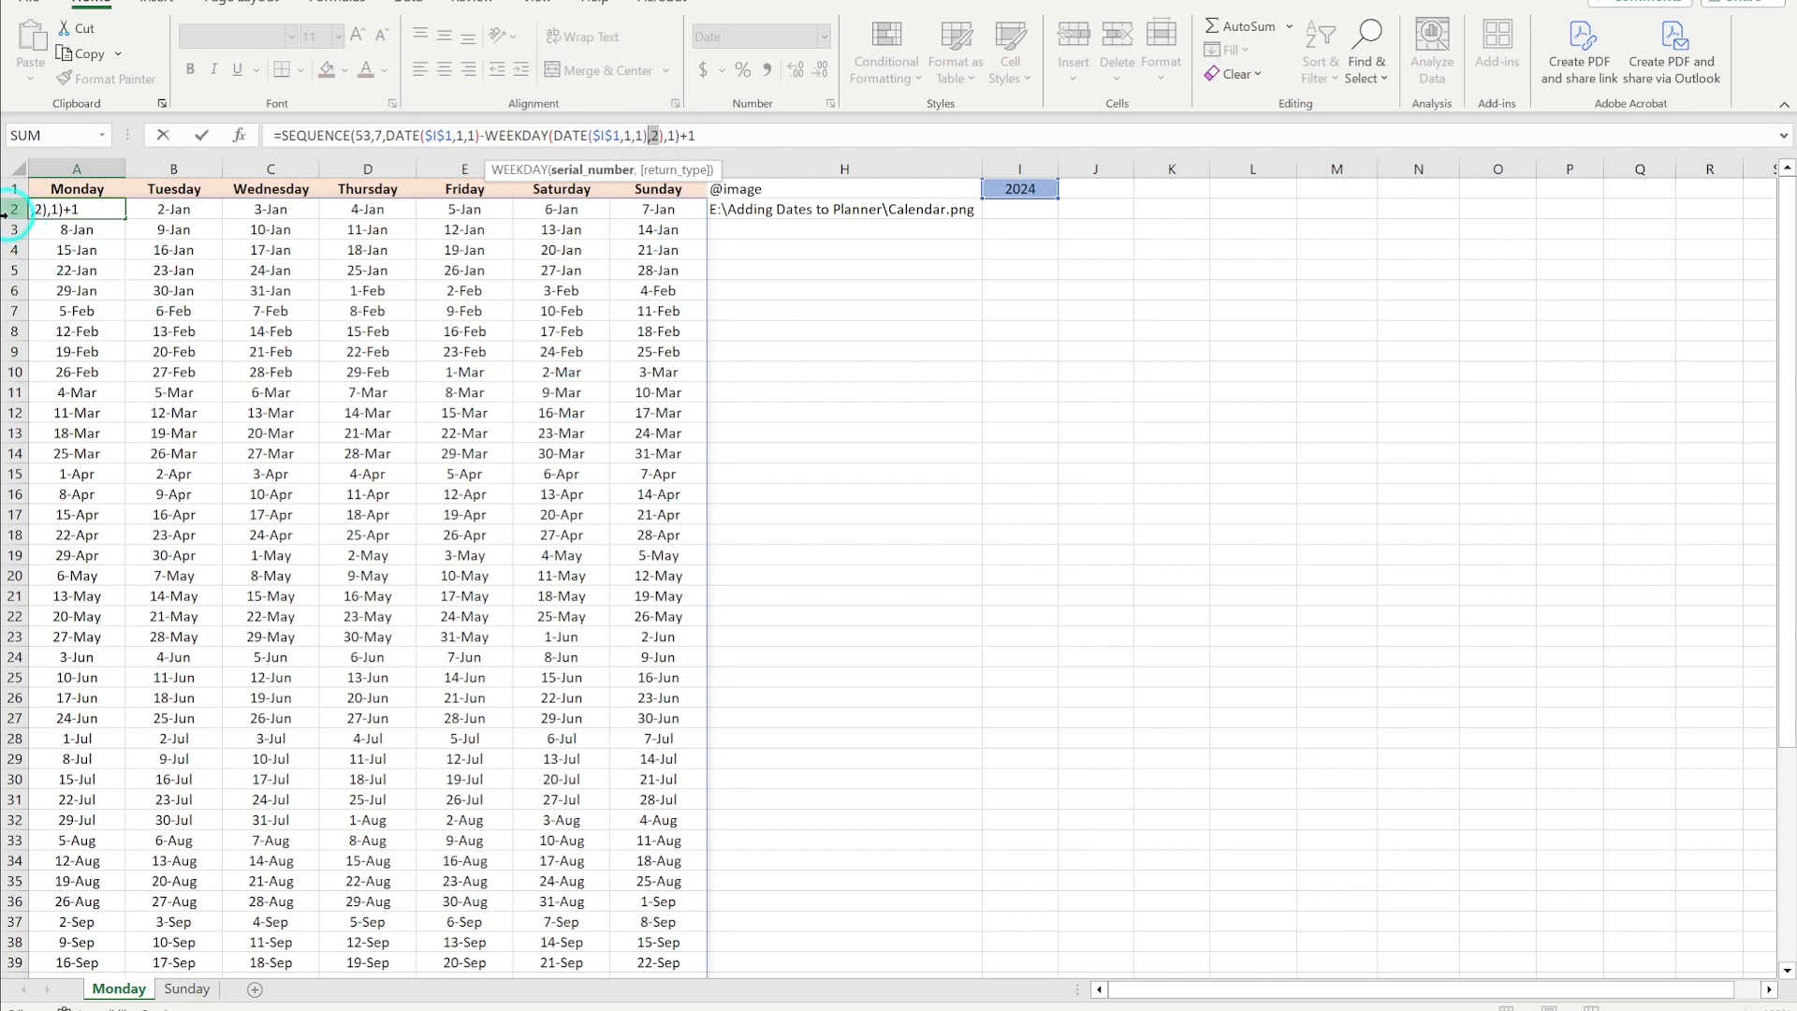
key("Escape")
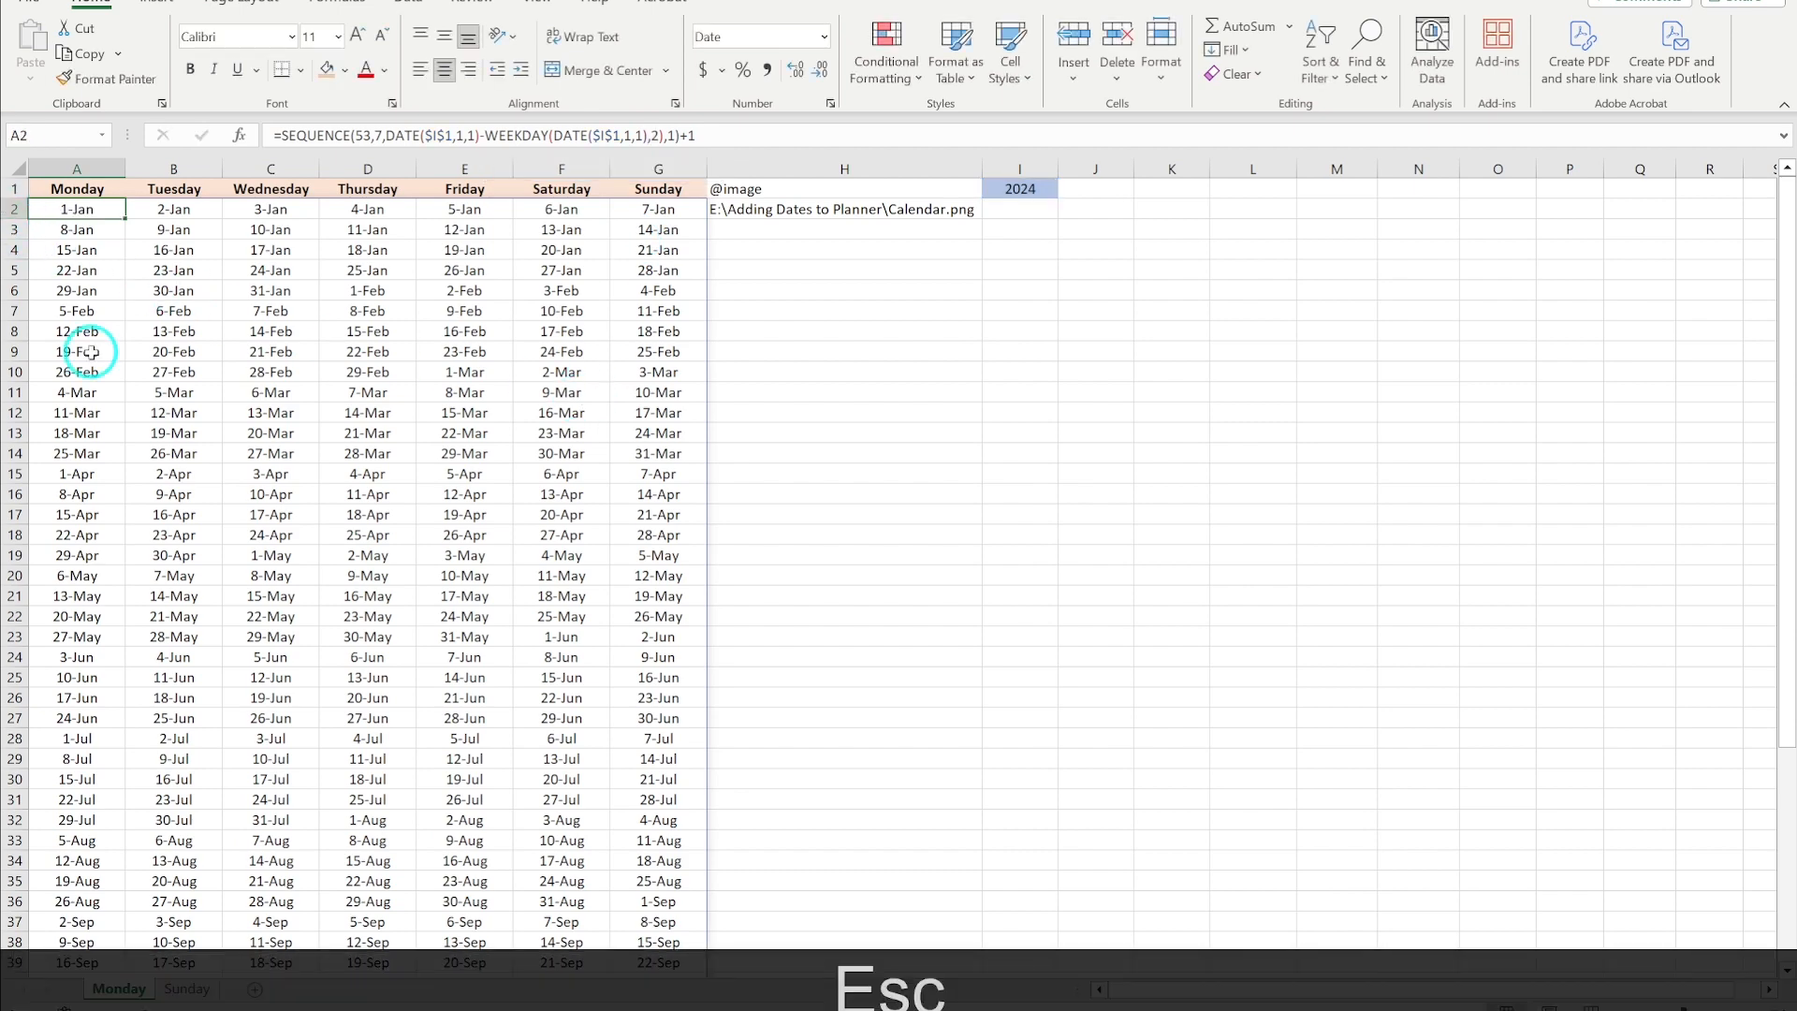
- Compare with the Sunday sheet's A2 formula and its WEEKDAY arguments, then return to the Monday sheet
left_click(195, 988)
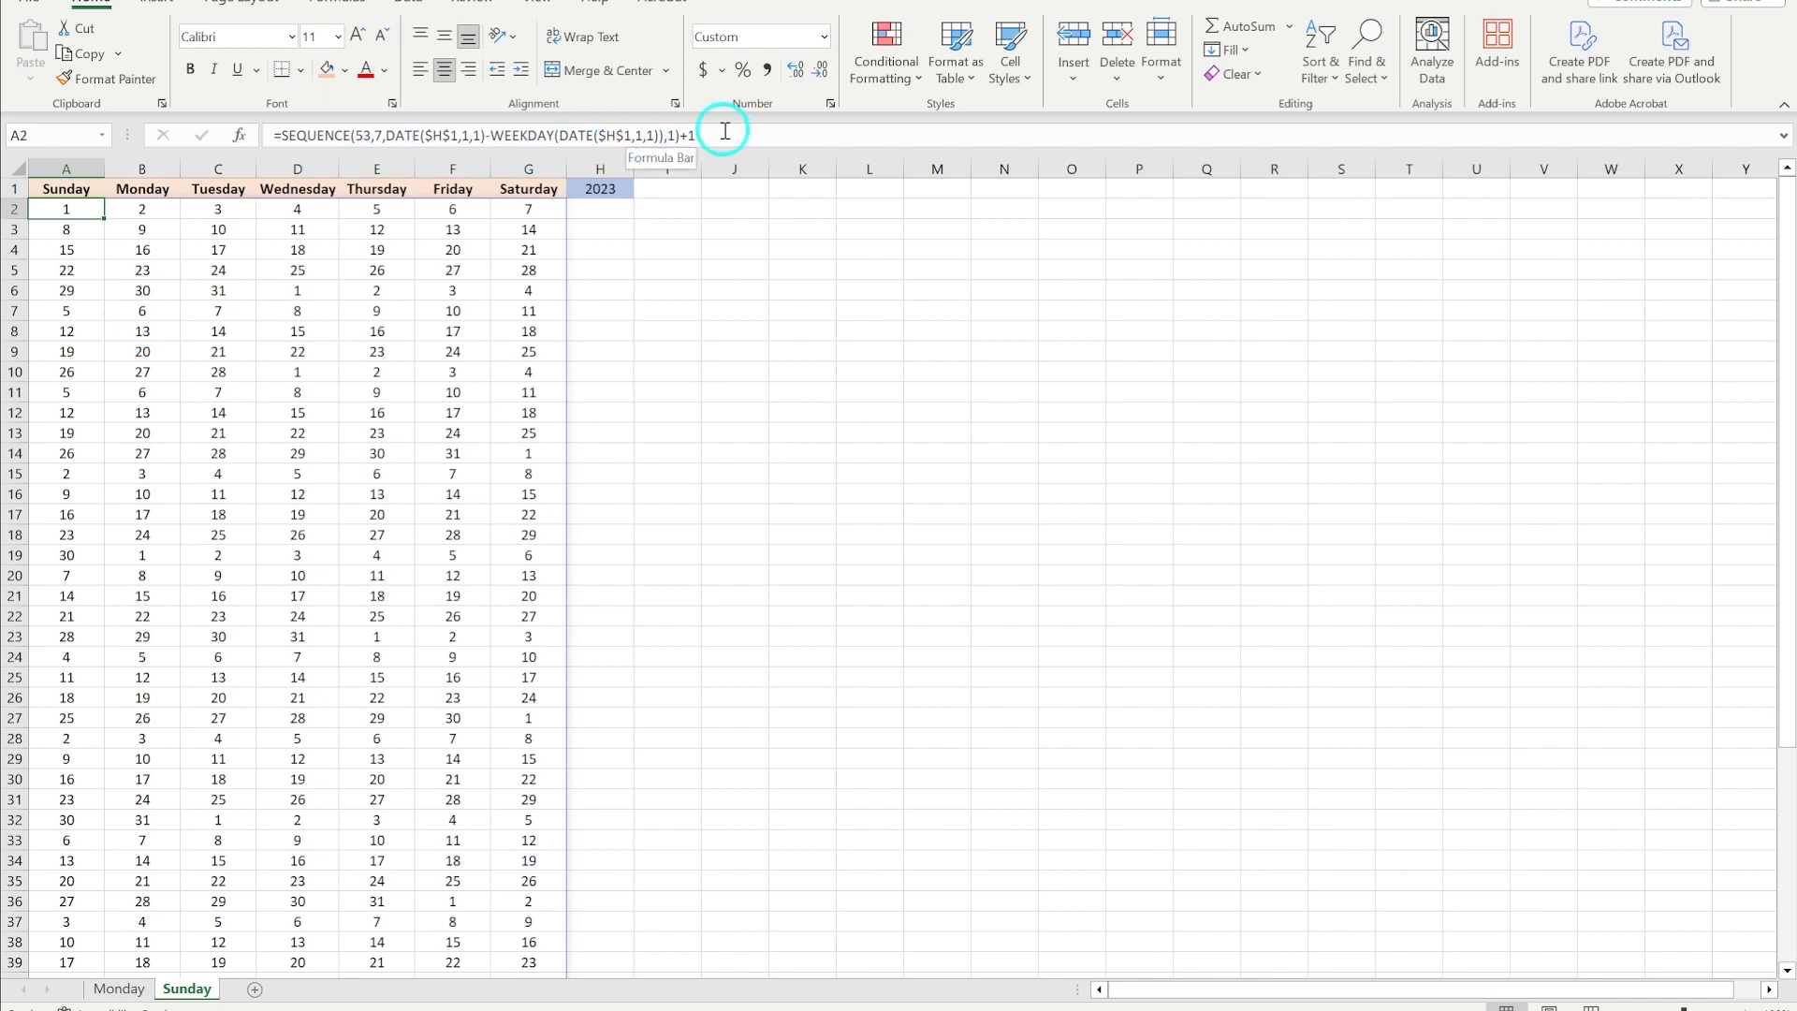
left_click(119, 989)
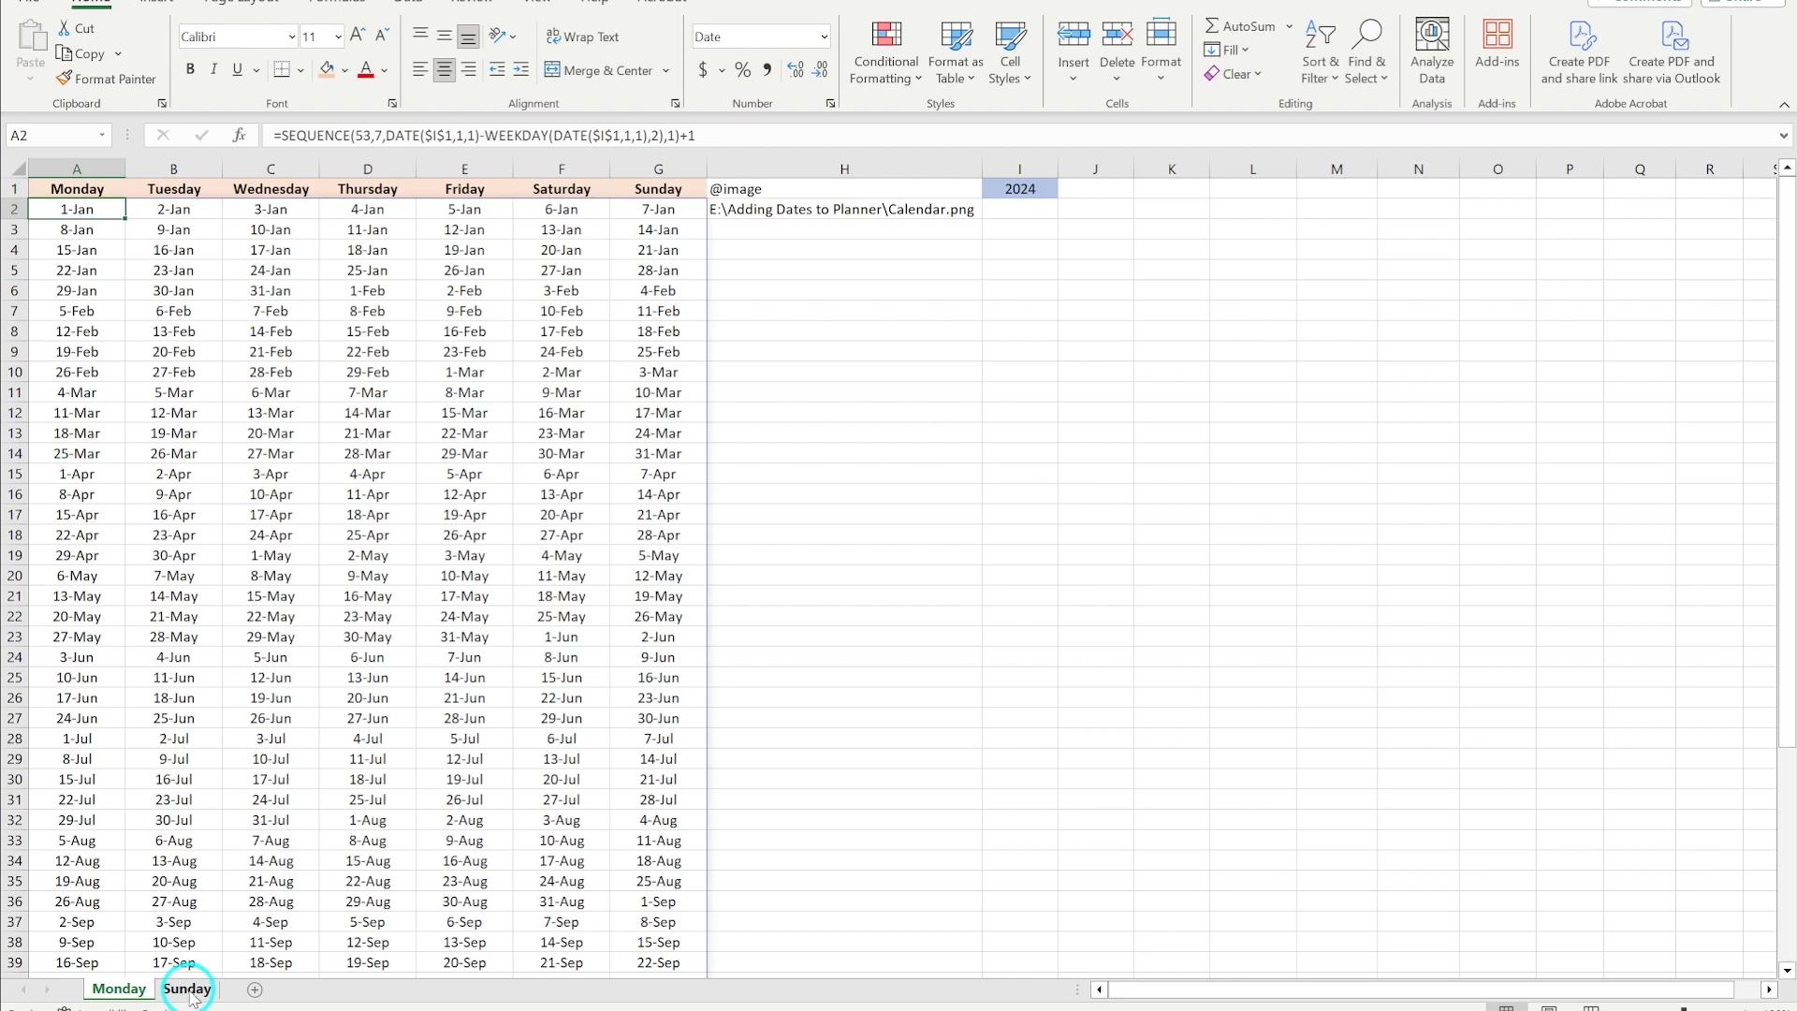
left_click(187, 990)
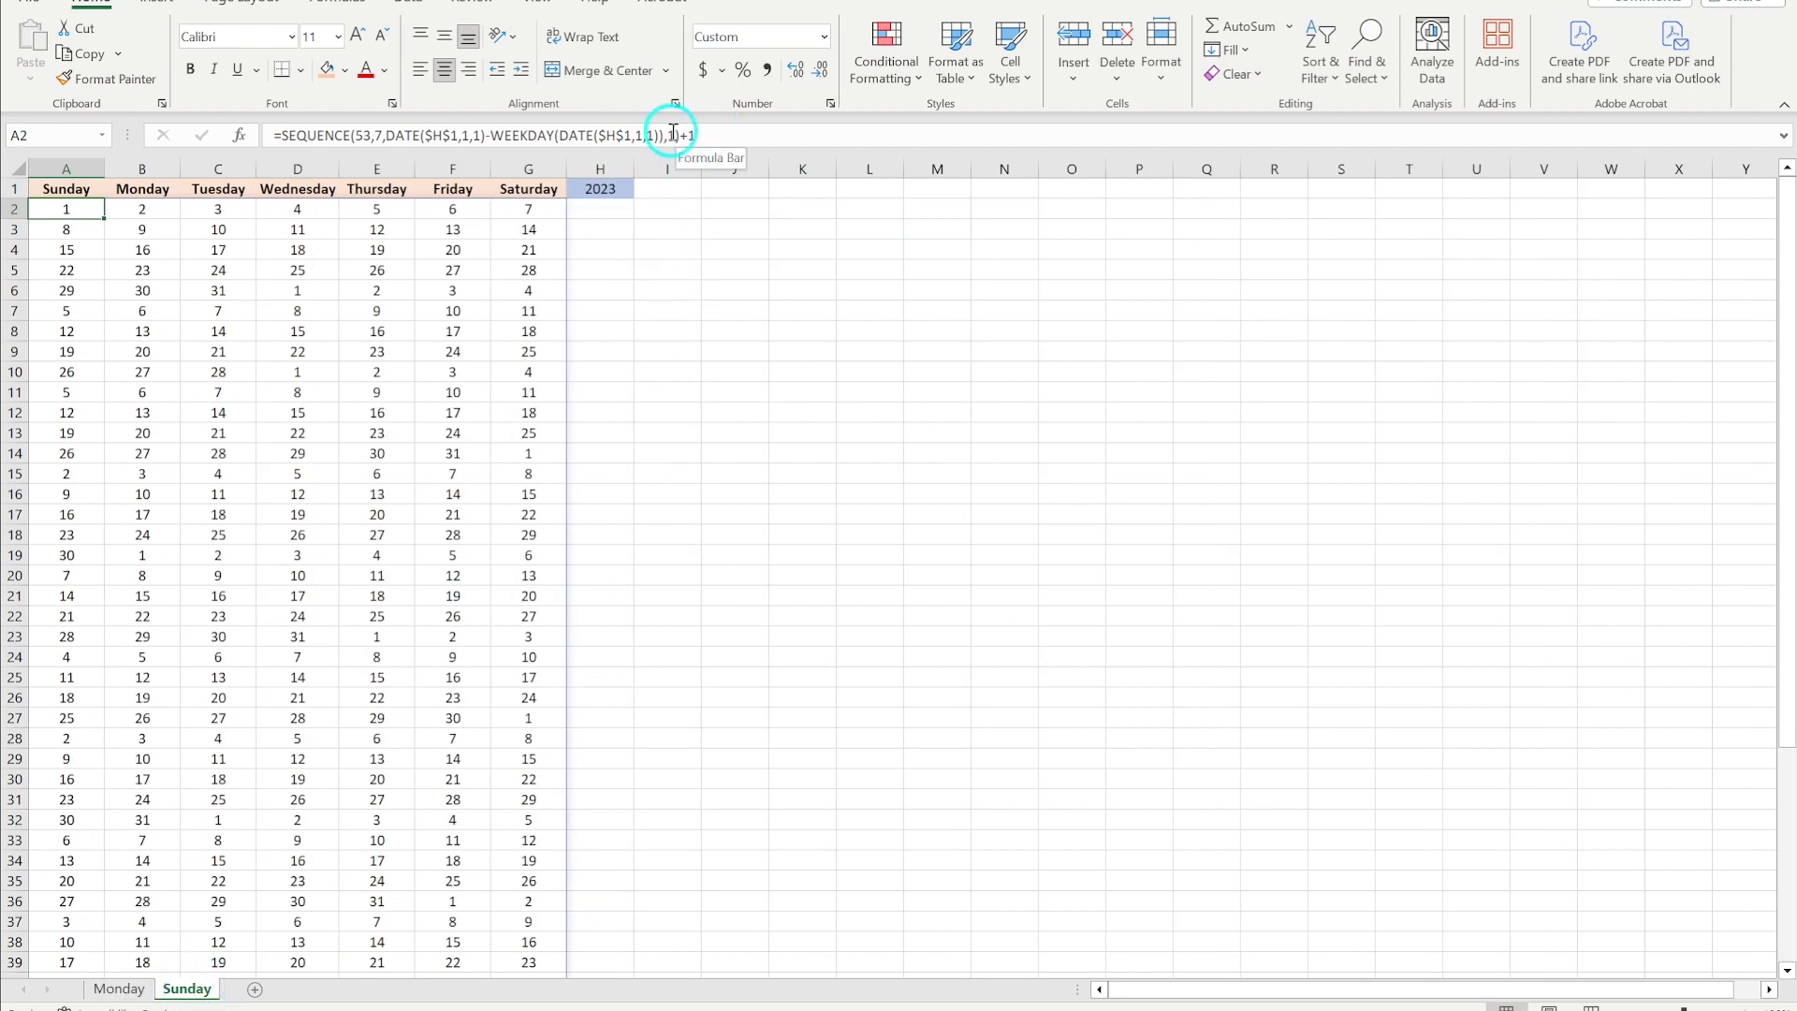
left_click_drag(663, 138, 626, 138)
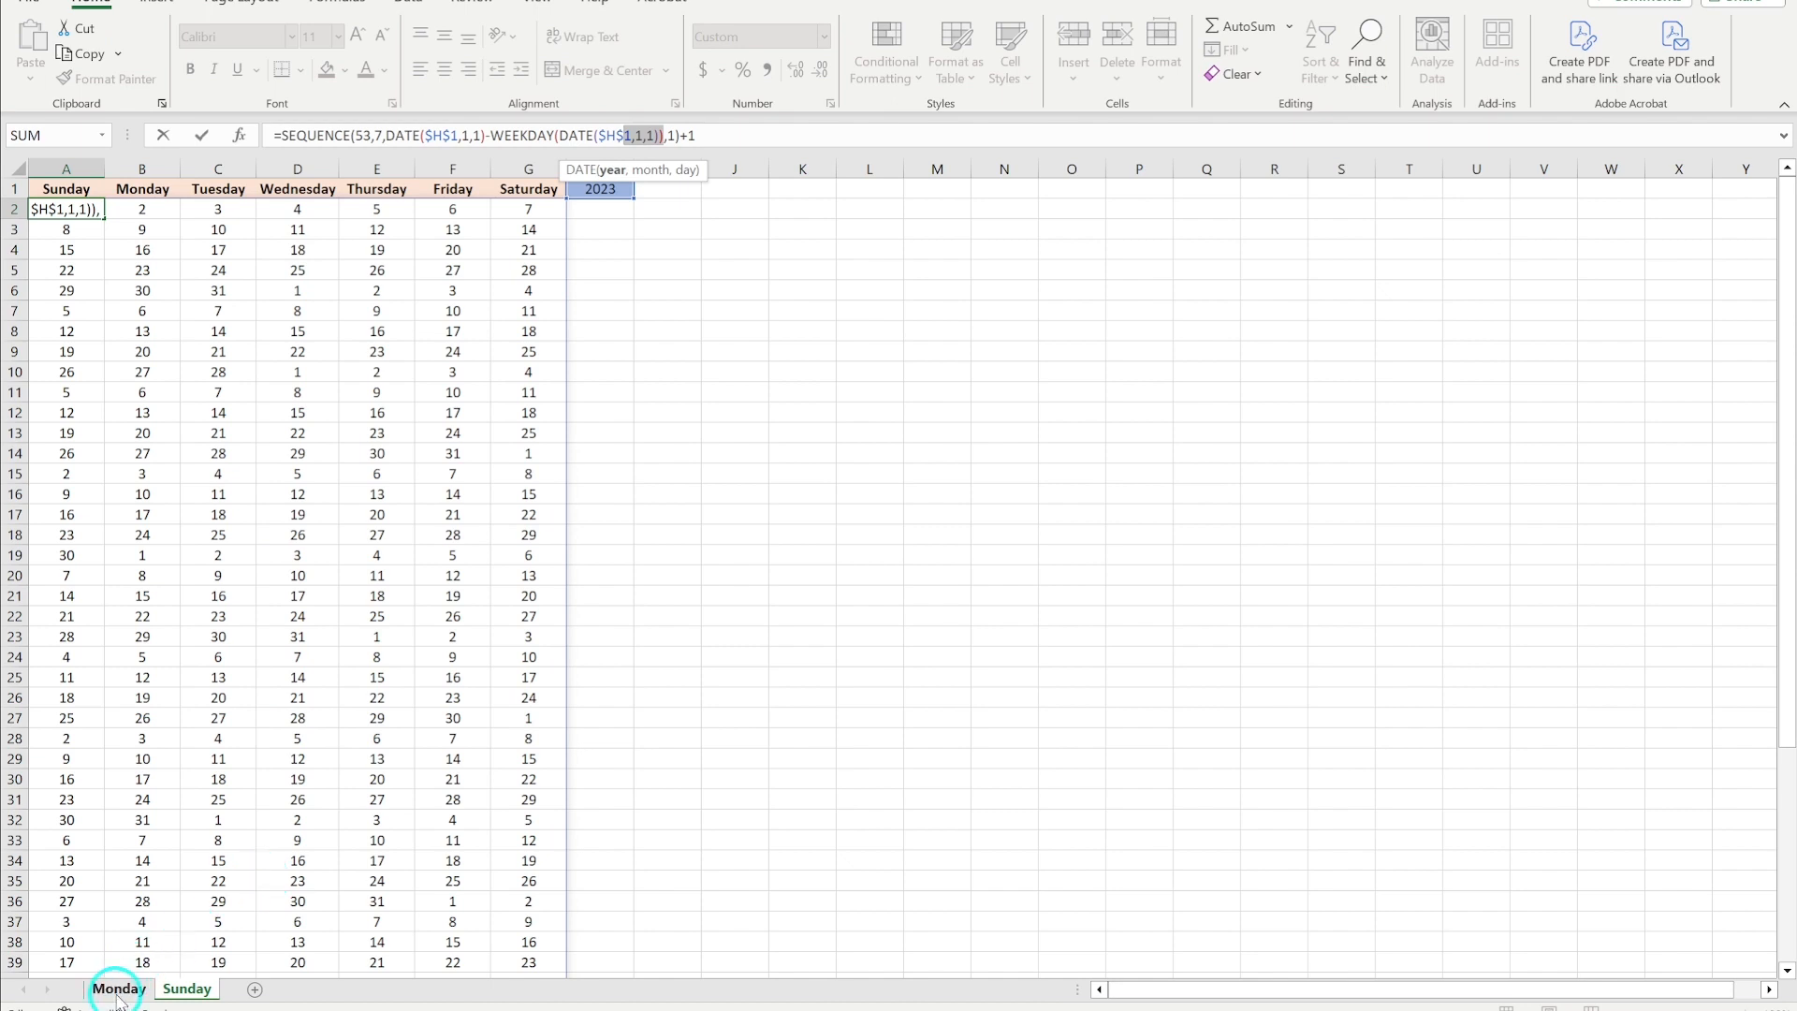
key("Escape")
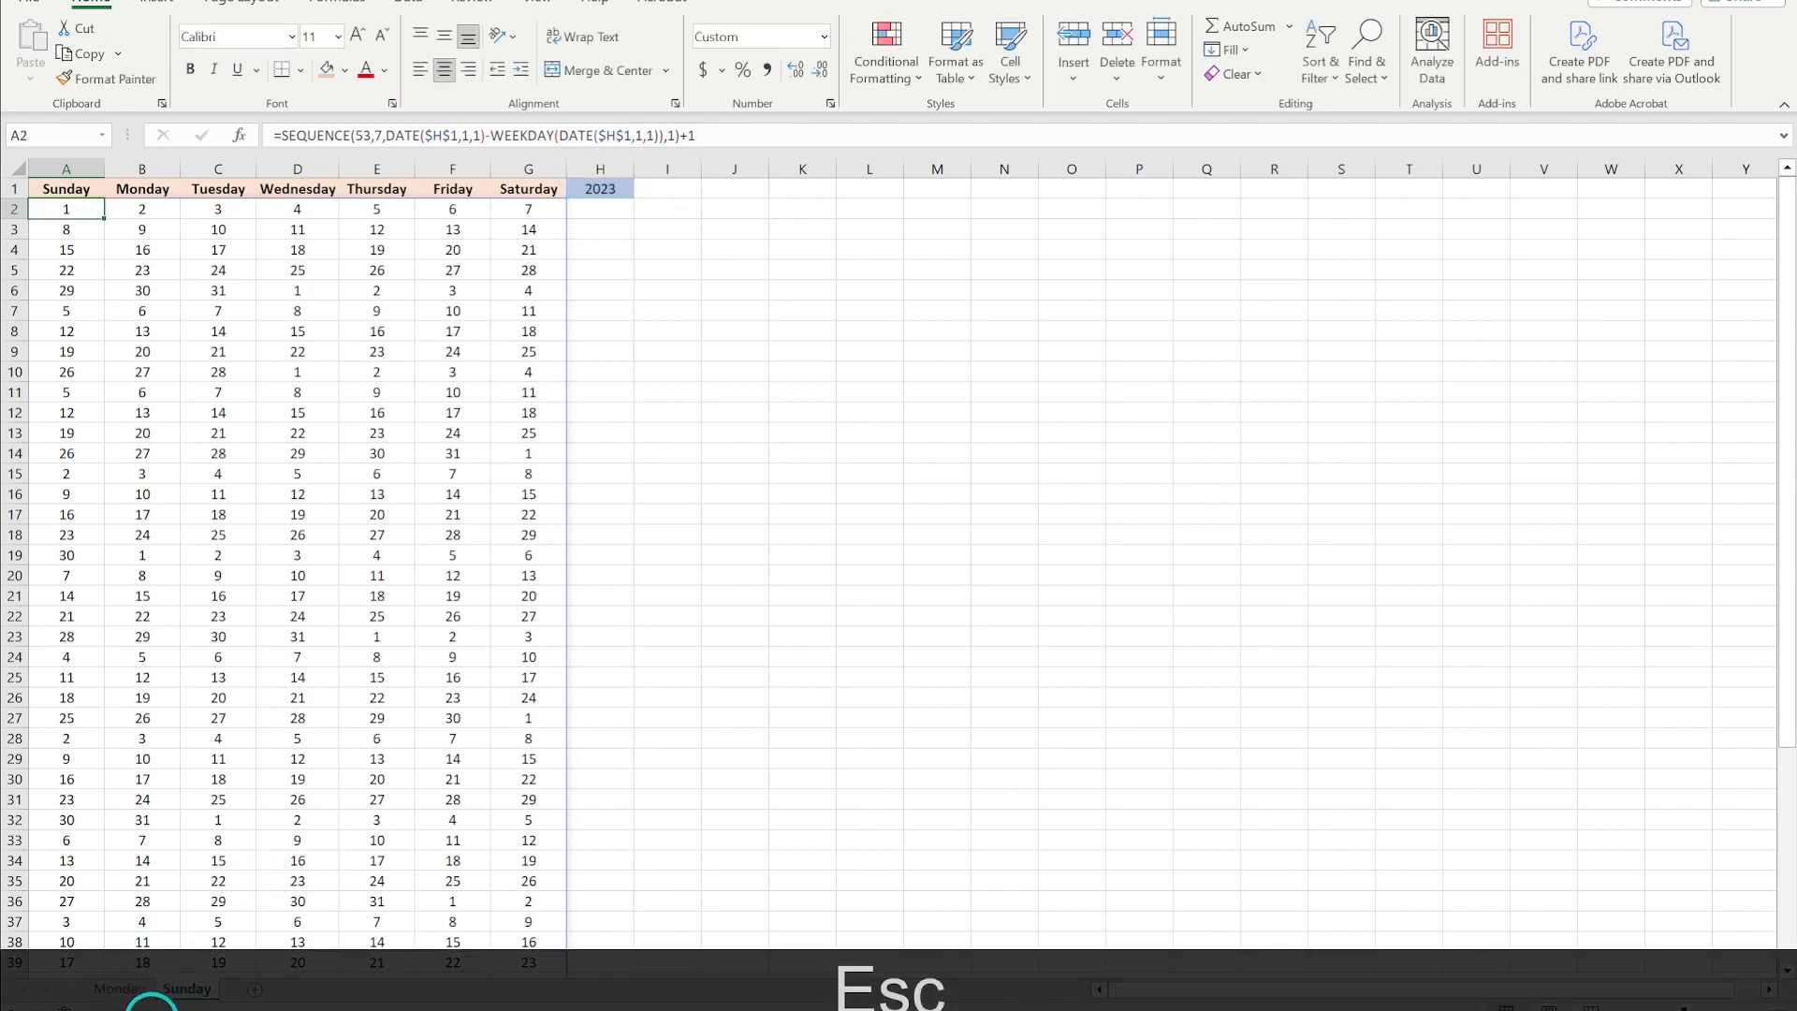
left_click(131, 989)
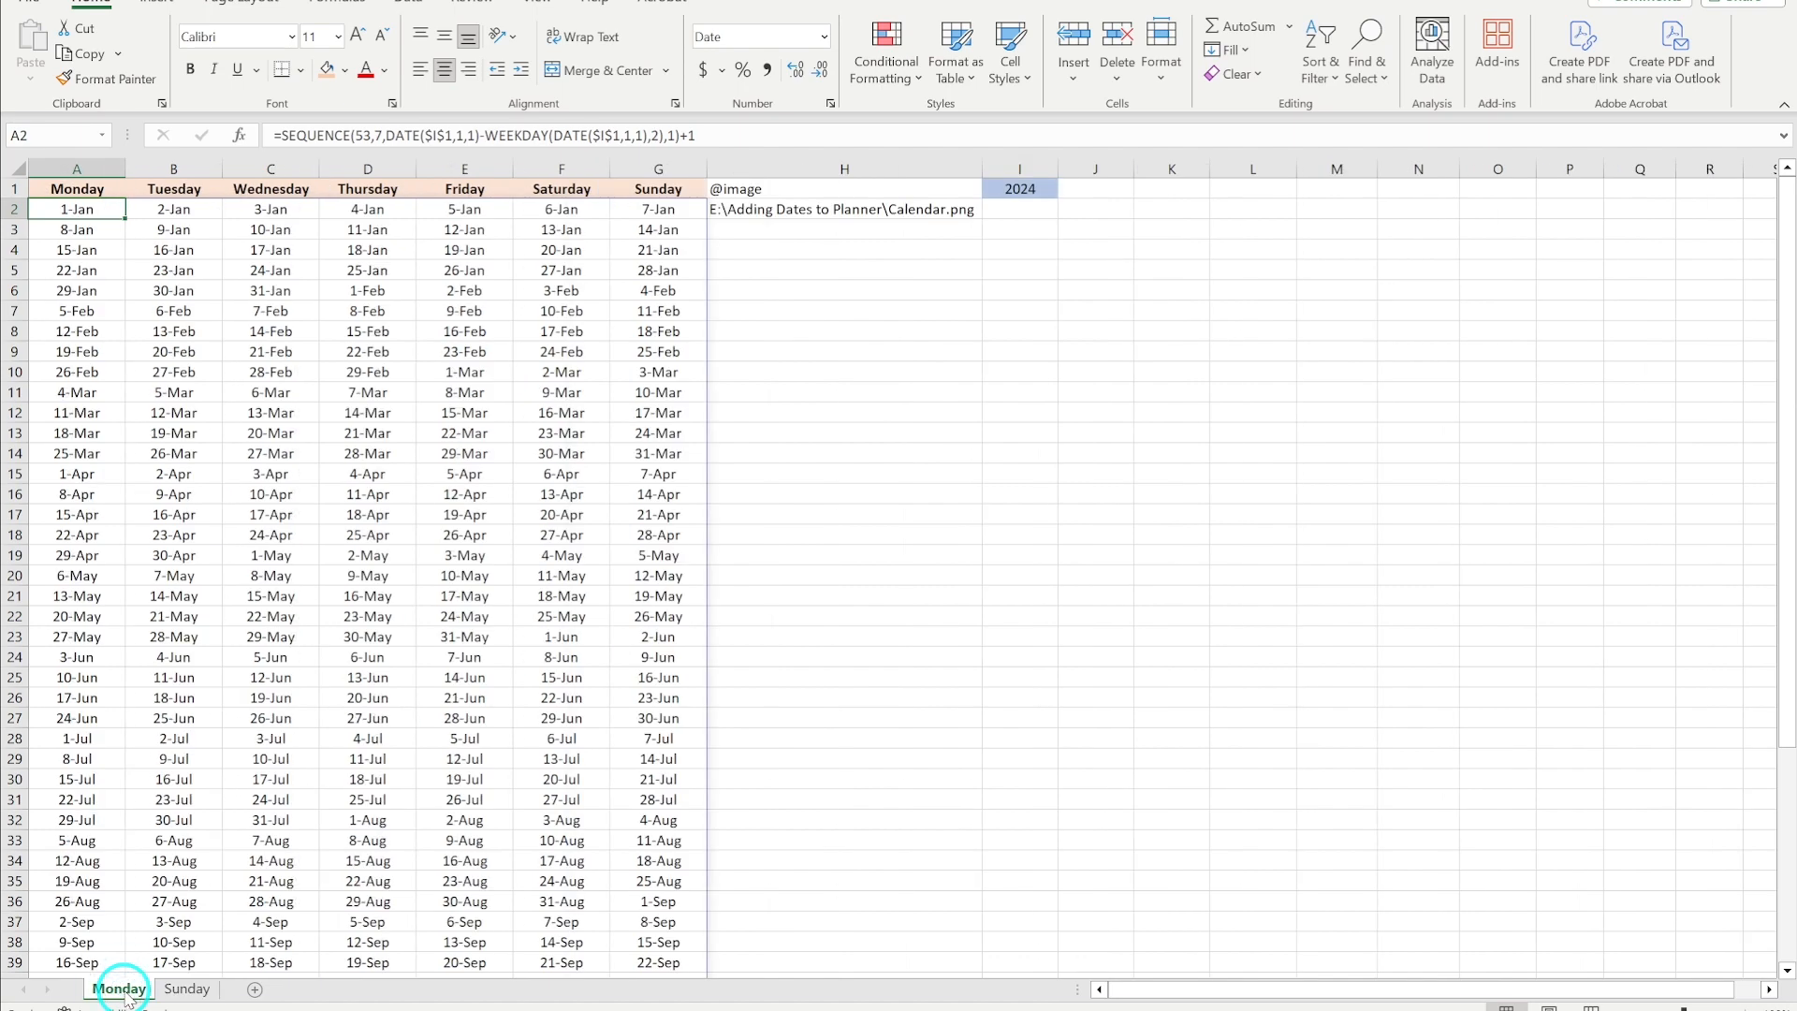
left_click(794, 161)
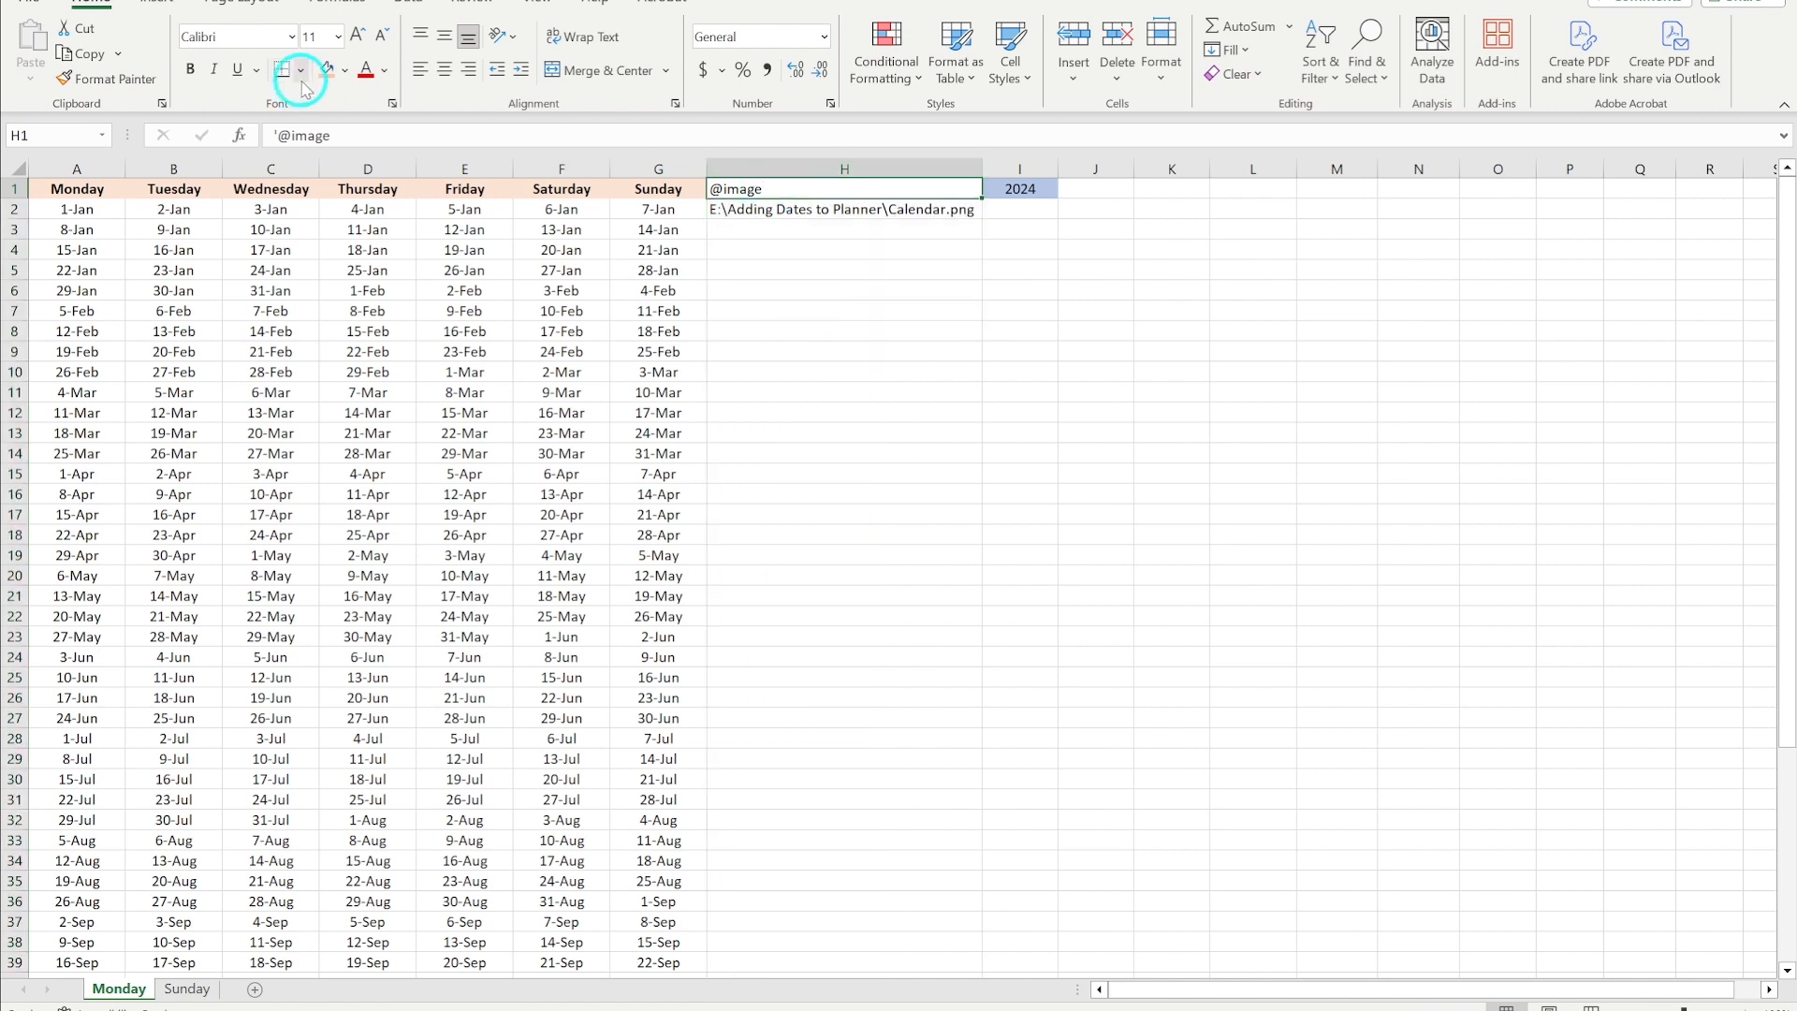
left_click(445, 69)
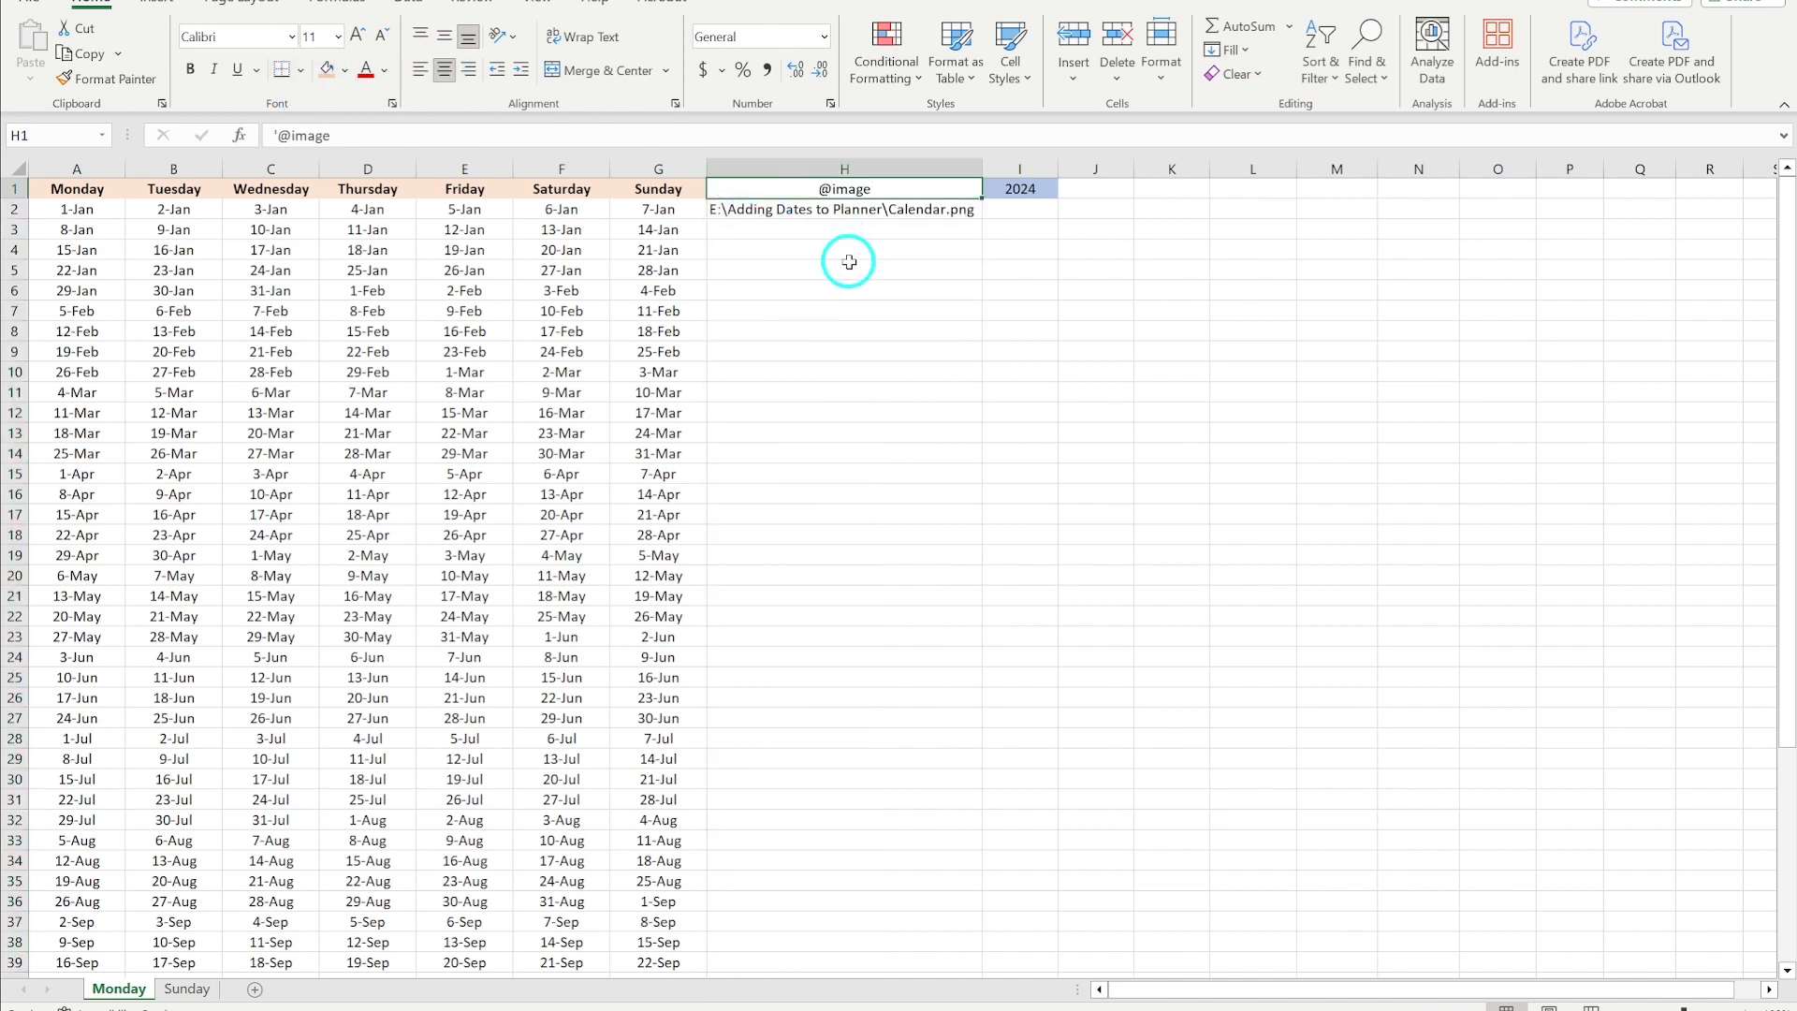
double_click(338, 136)
left_click(420, 141)
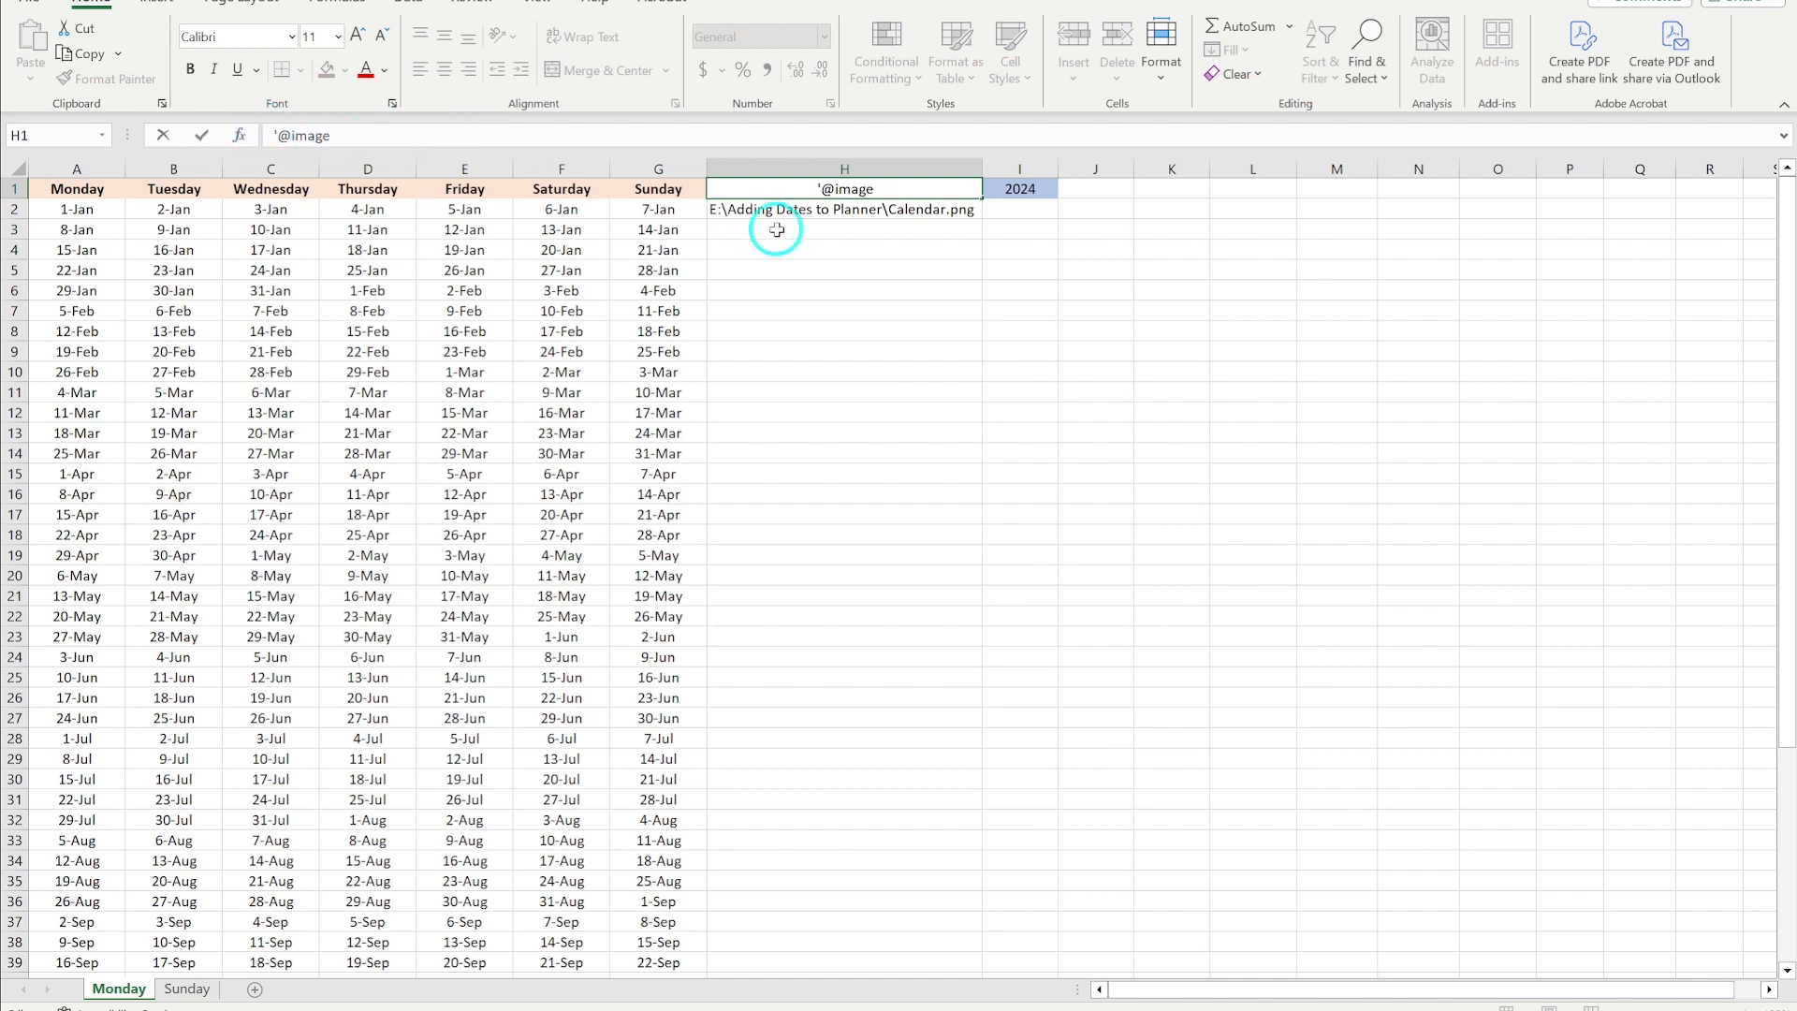
key("Escape")
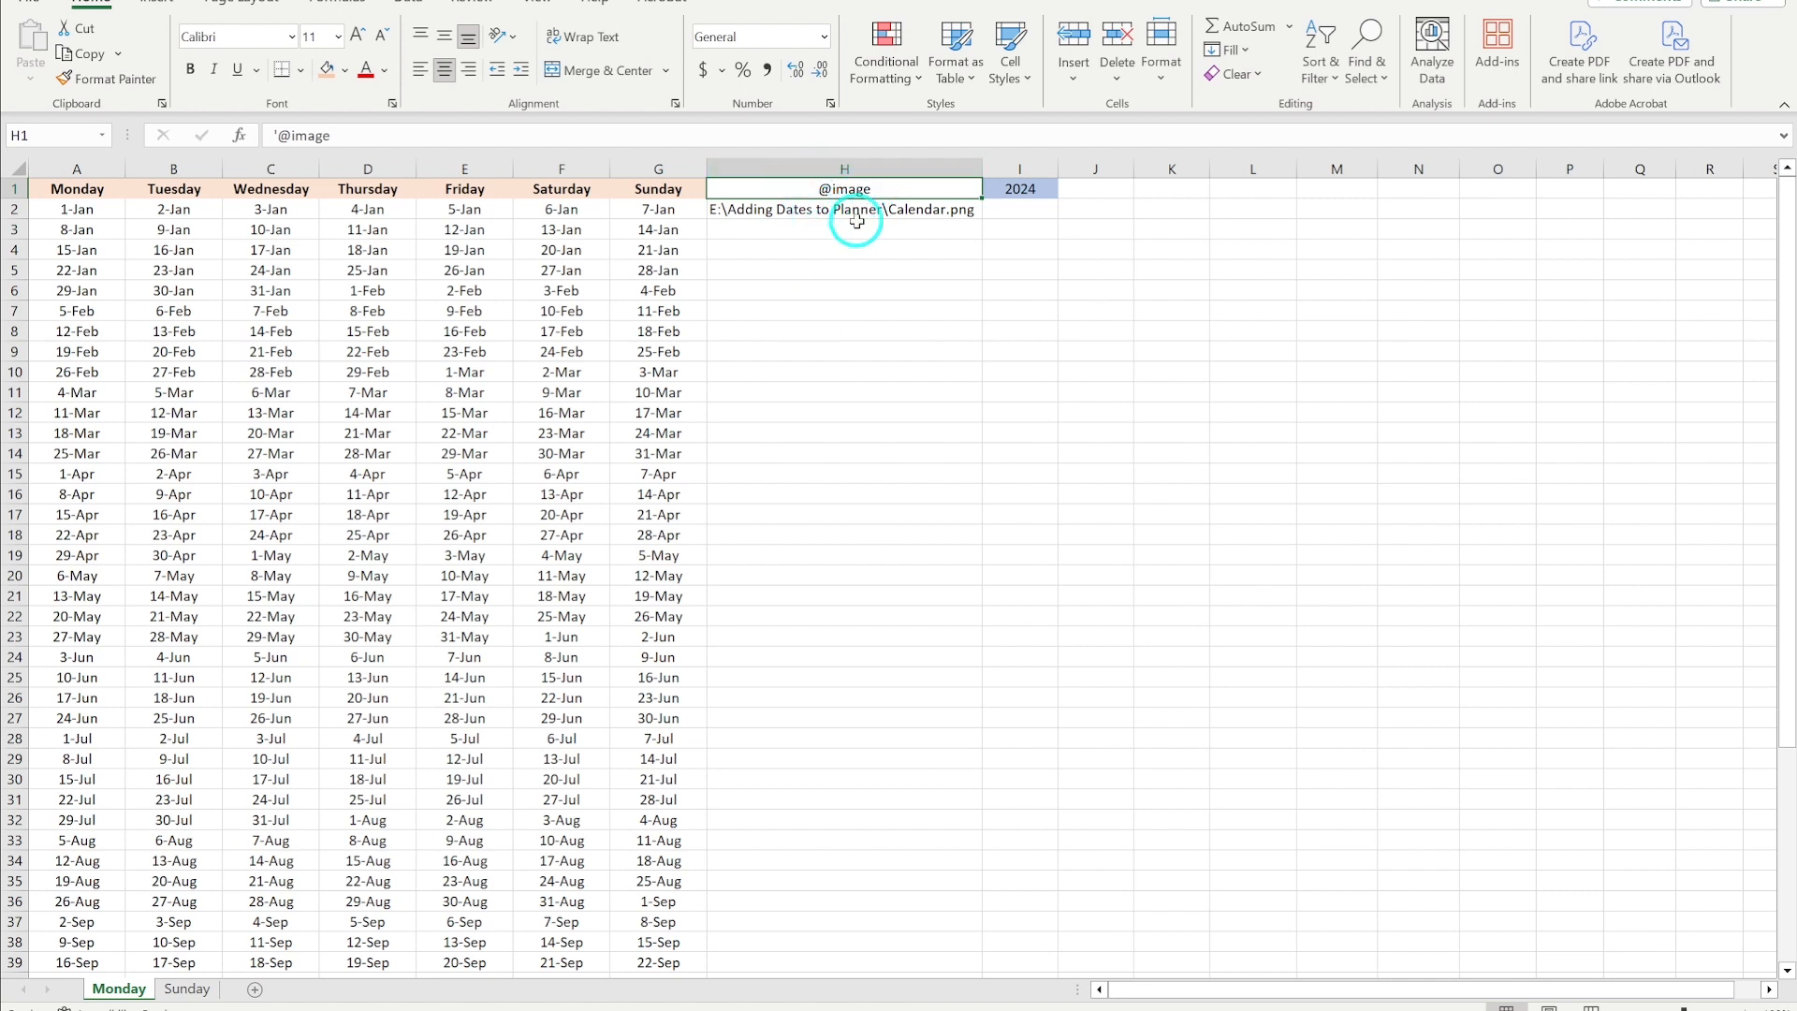
left_click(278, 134)
type("'")
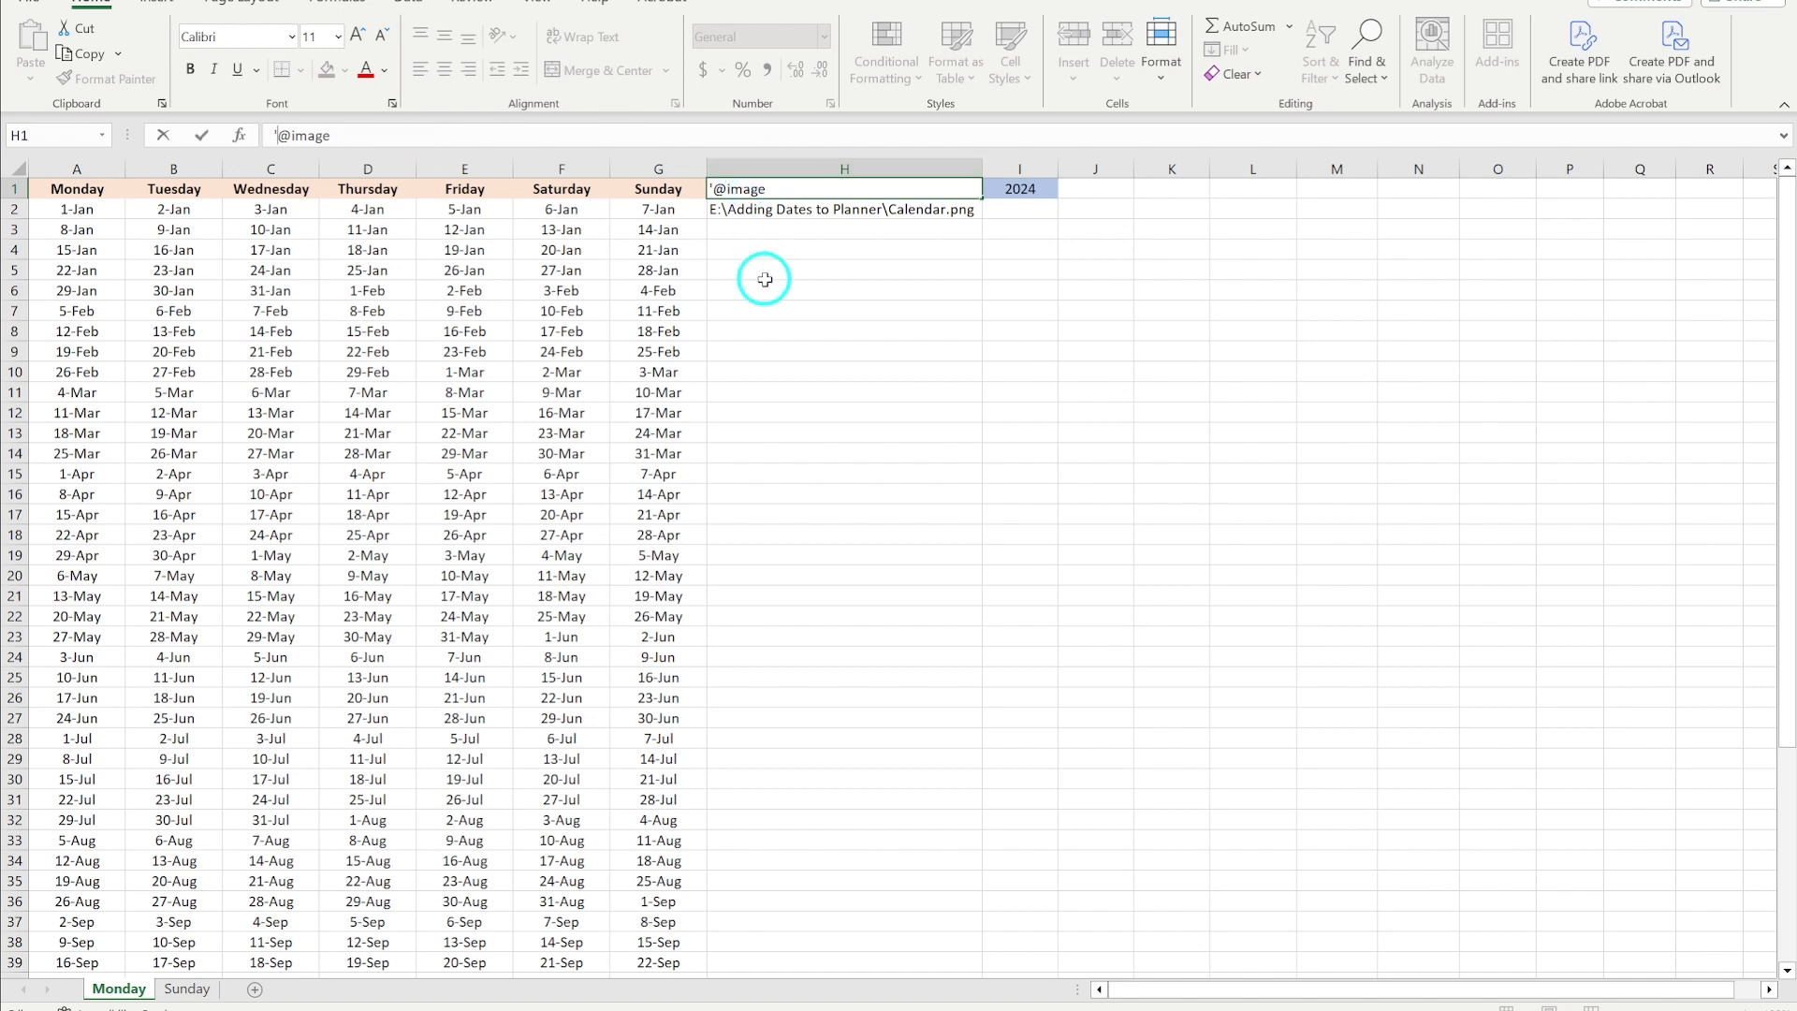
key("Return")
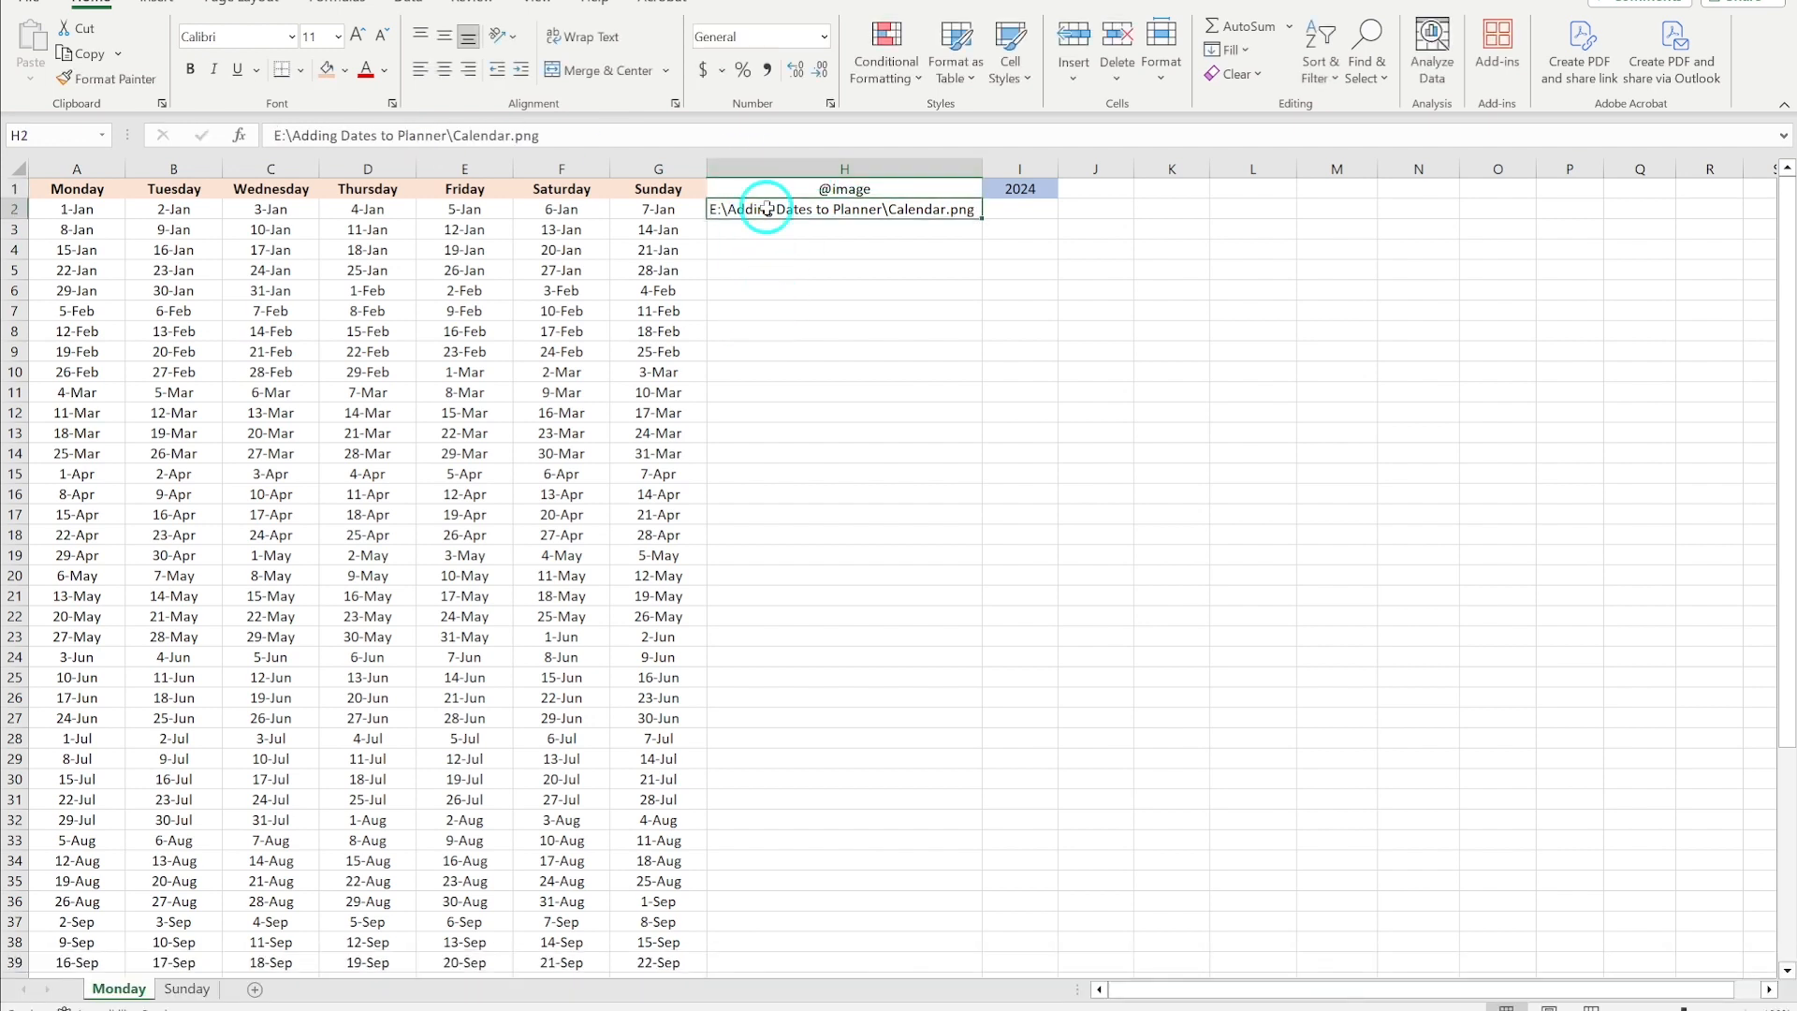
- Copy the Calendar.png file's path from the Adding Dates to Planner folder in File Explorer
left_click(781, 245)
left_click(788, 214)
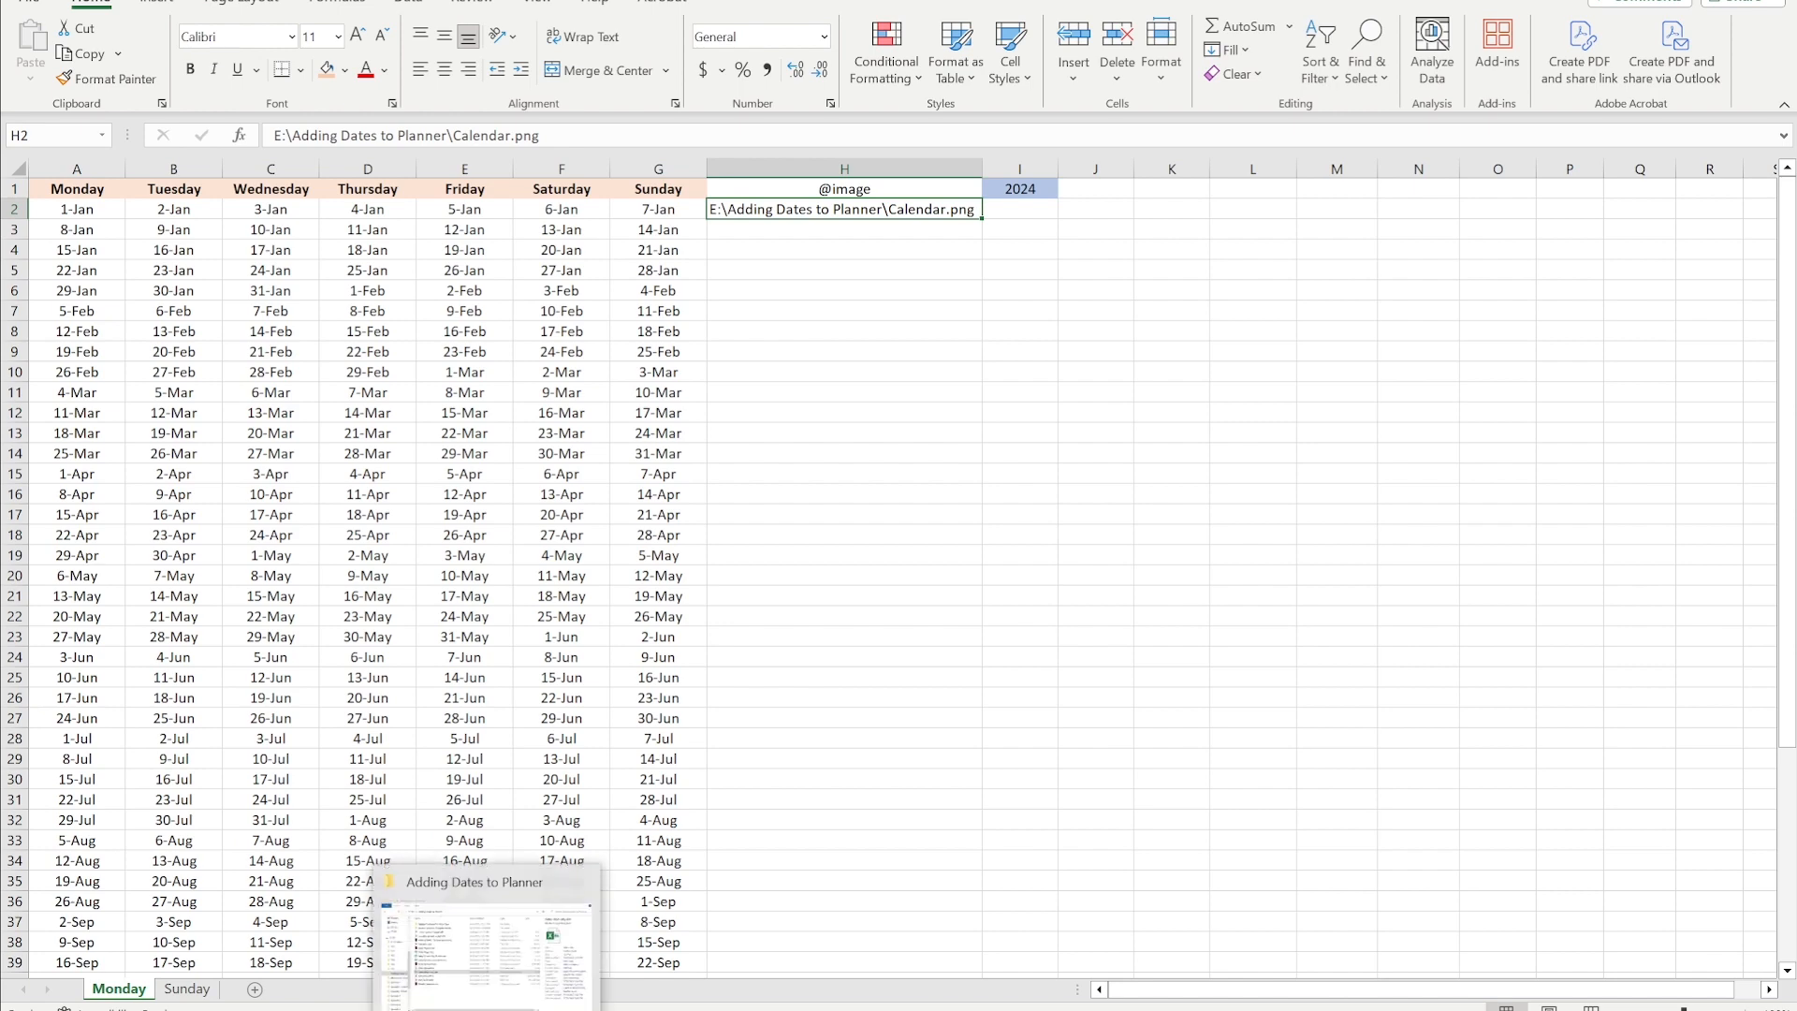
left_click(486, 1010)
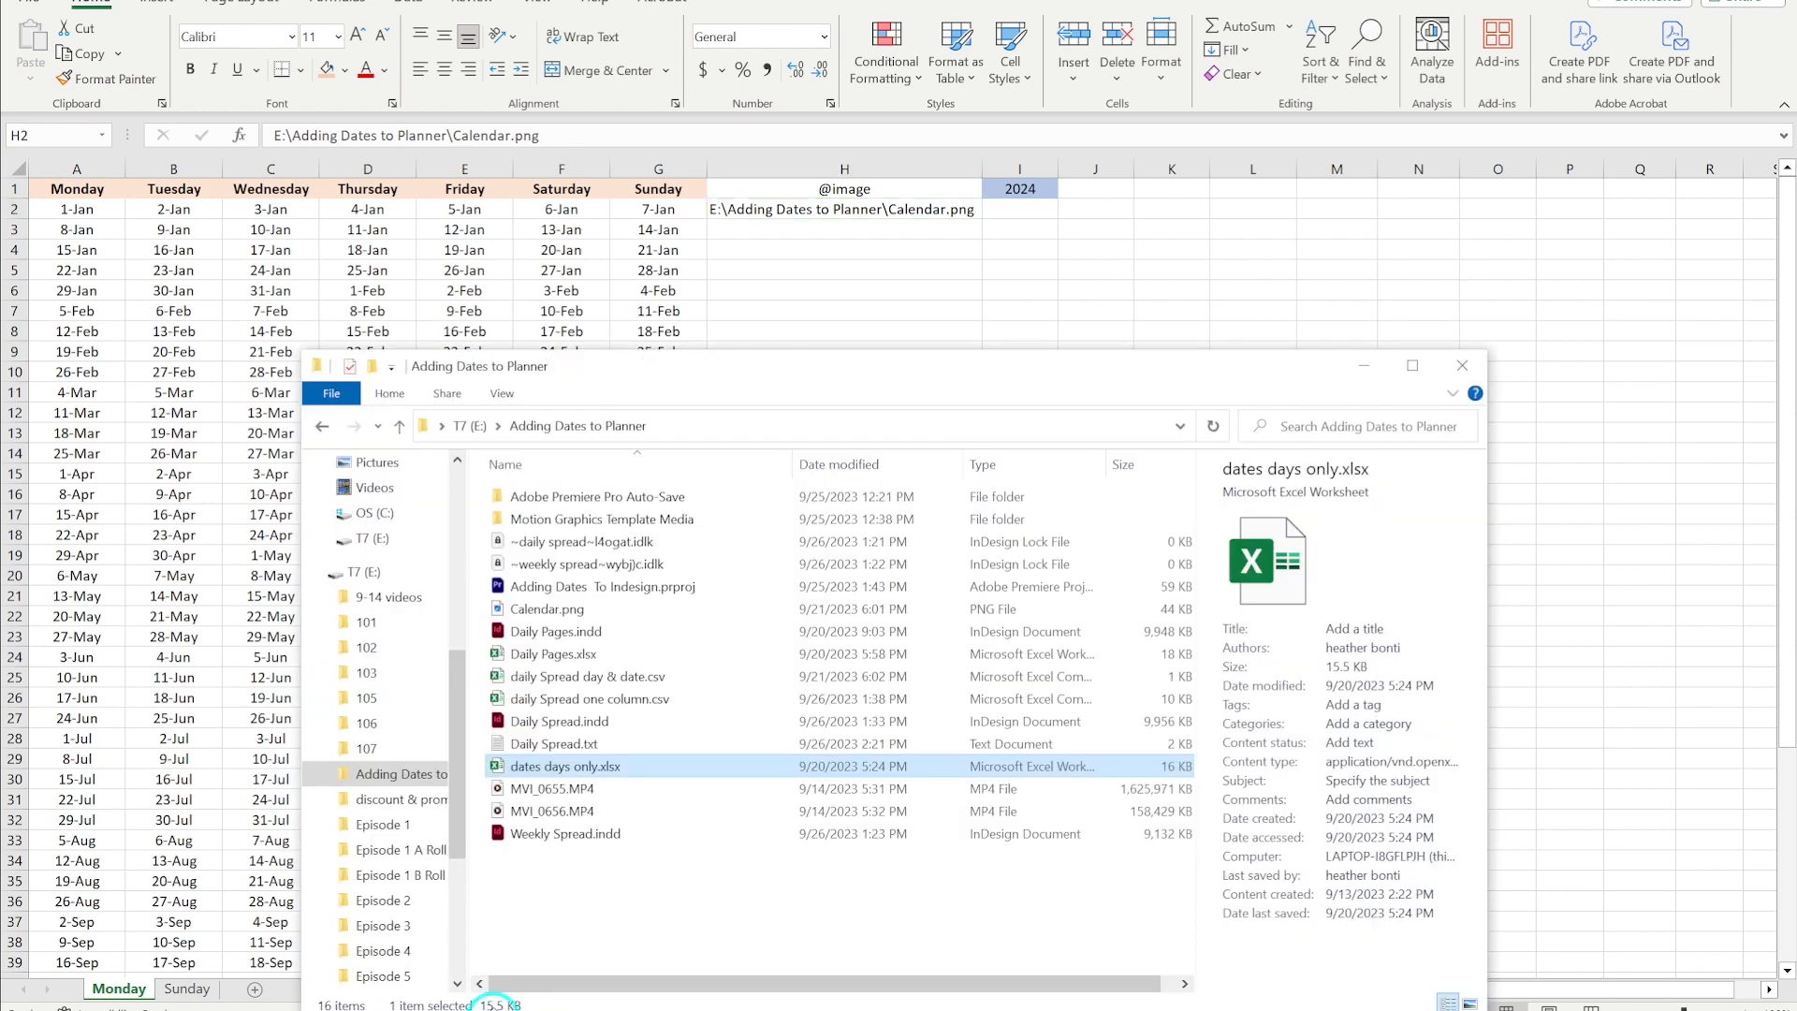
left_click(566, 610)
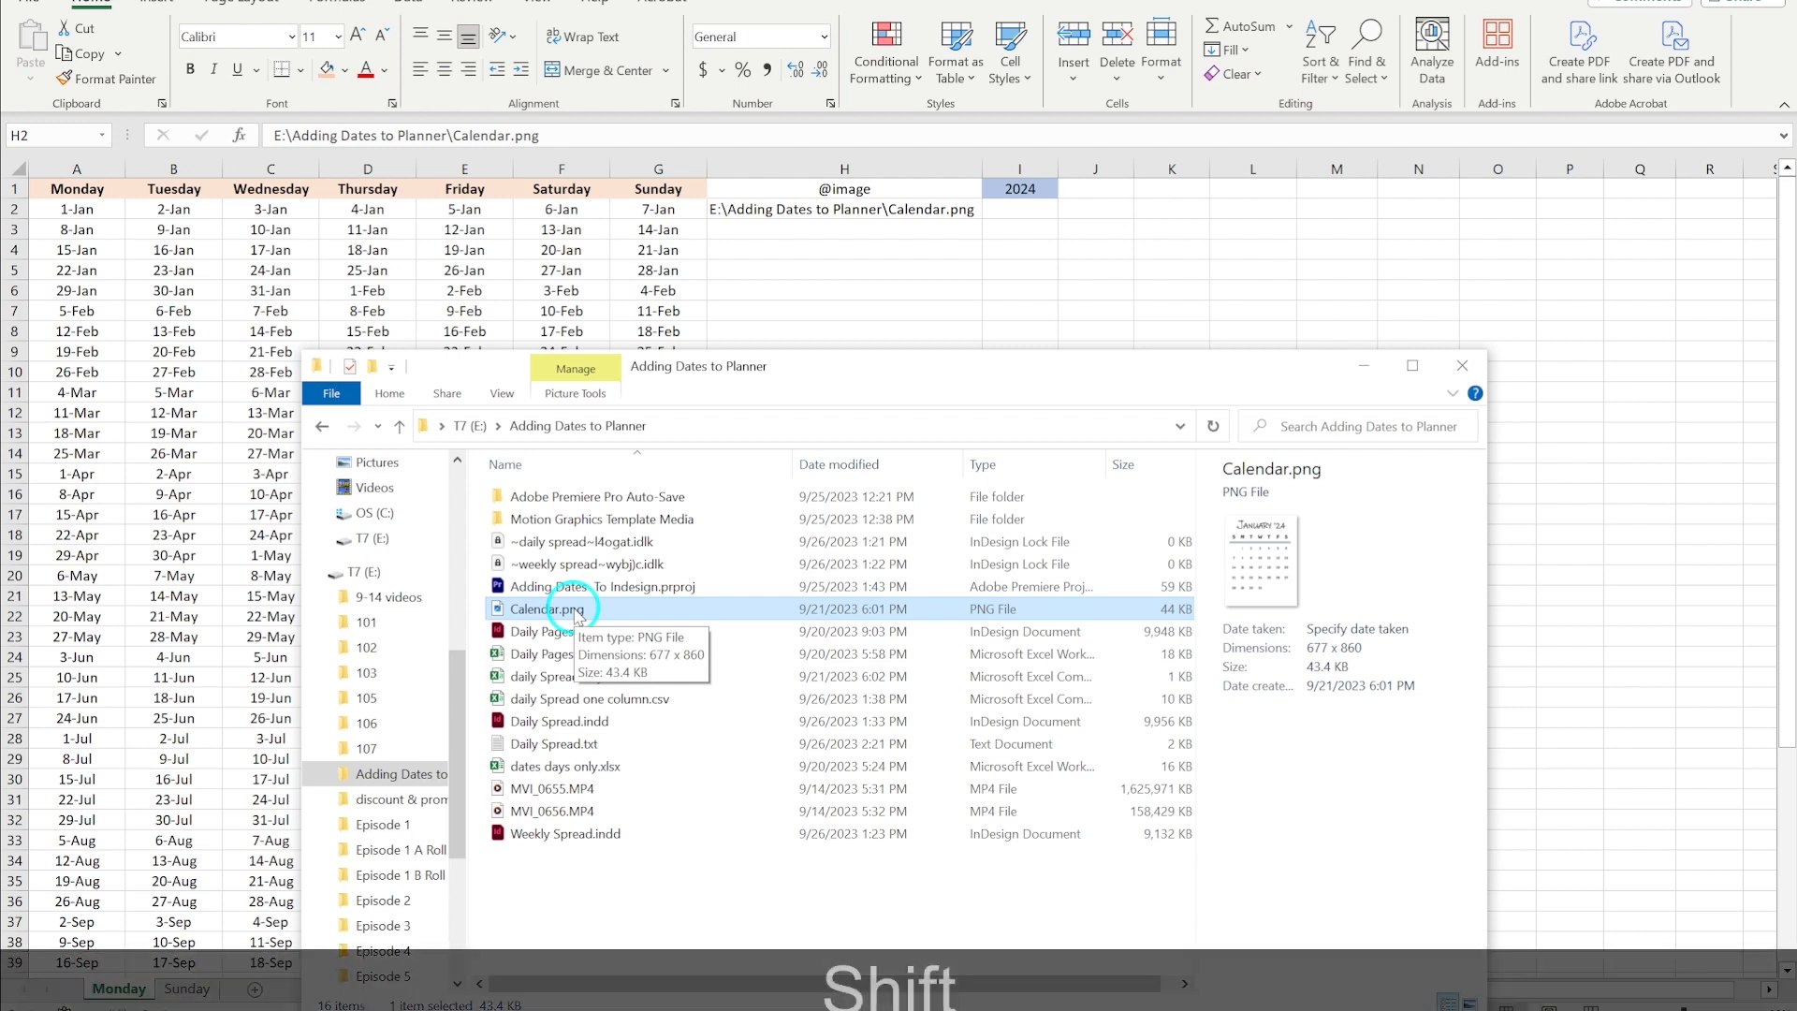
right_click(577, 617, "shift")
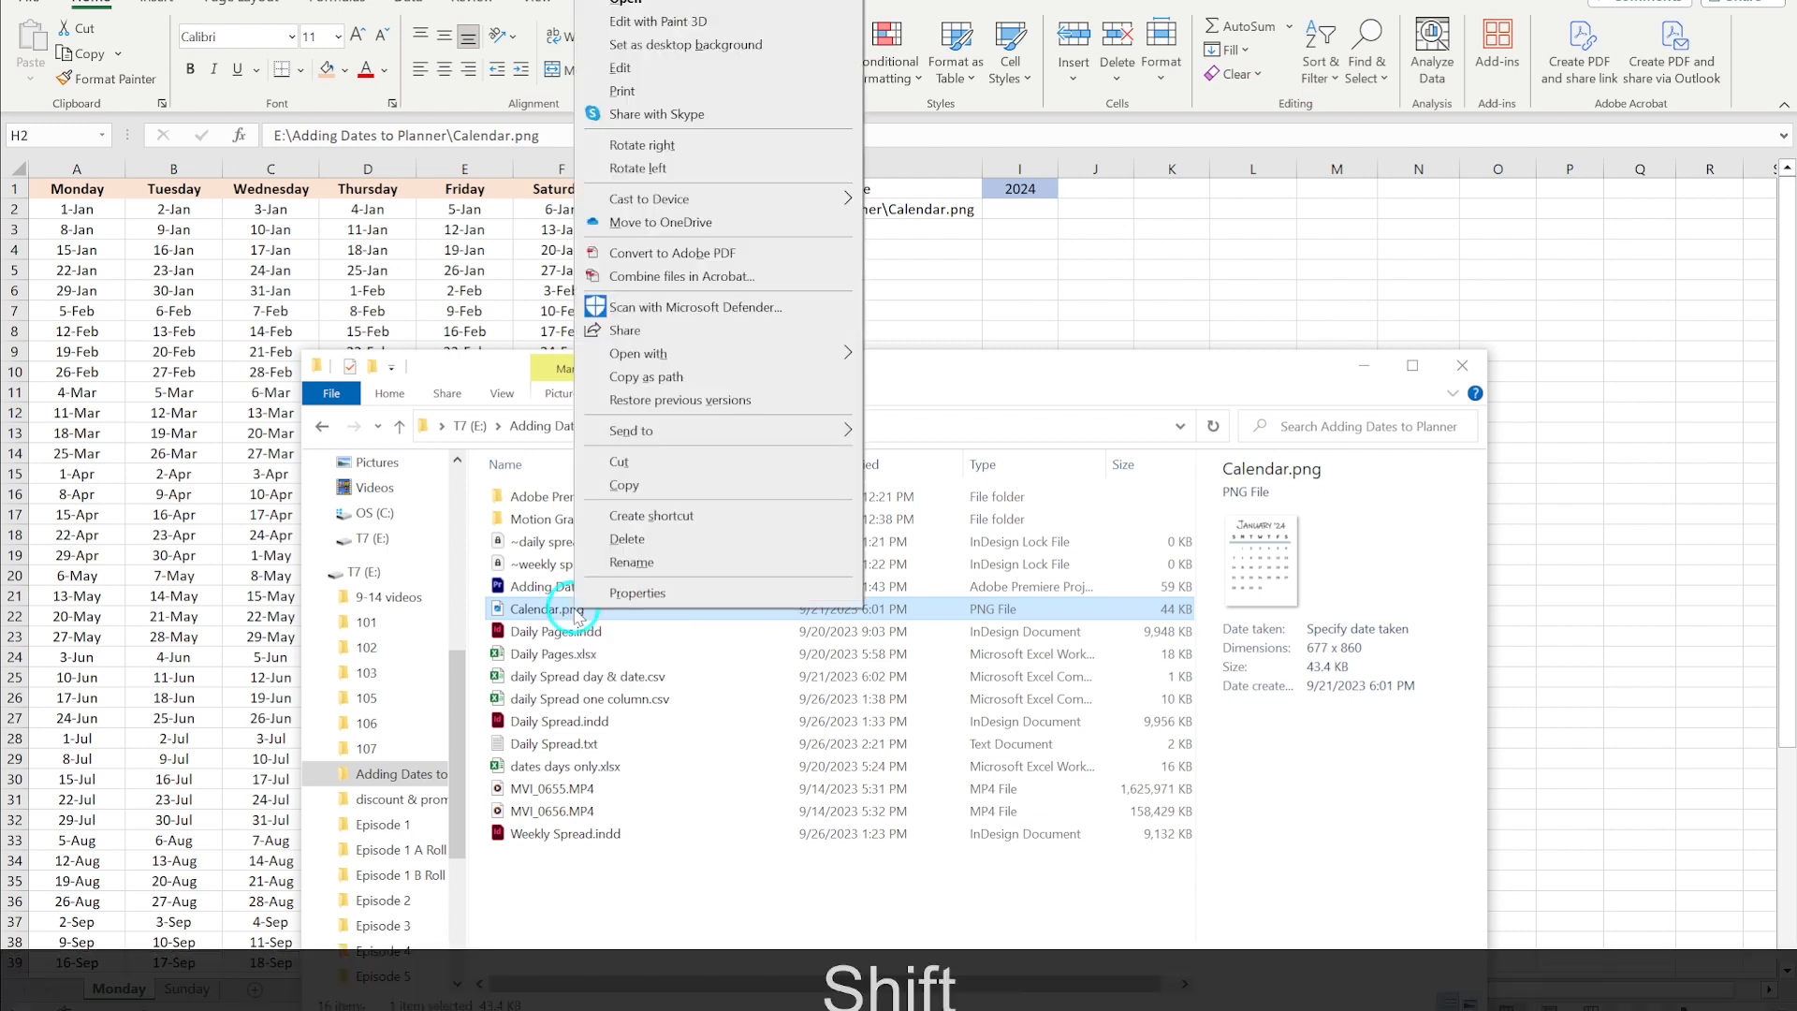
left_click(676, 378)
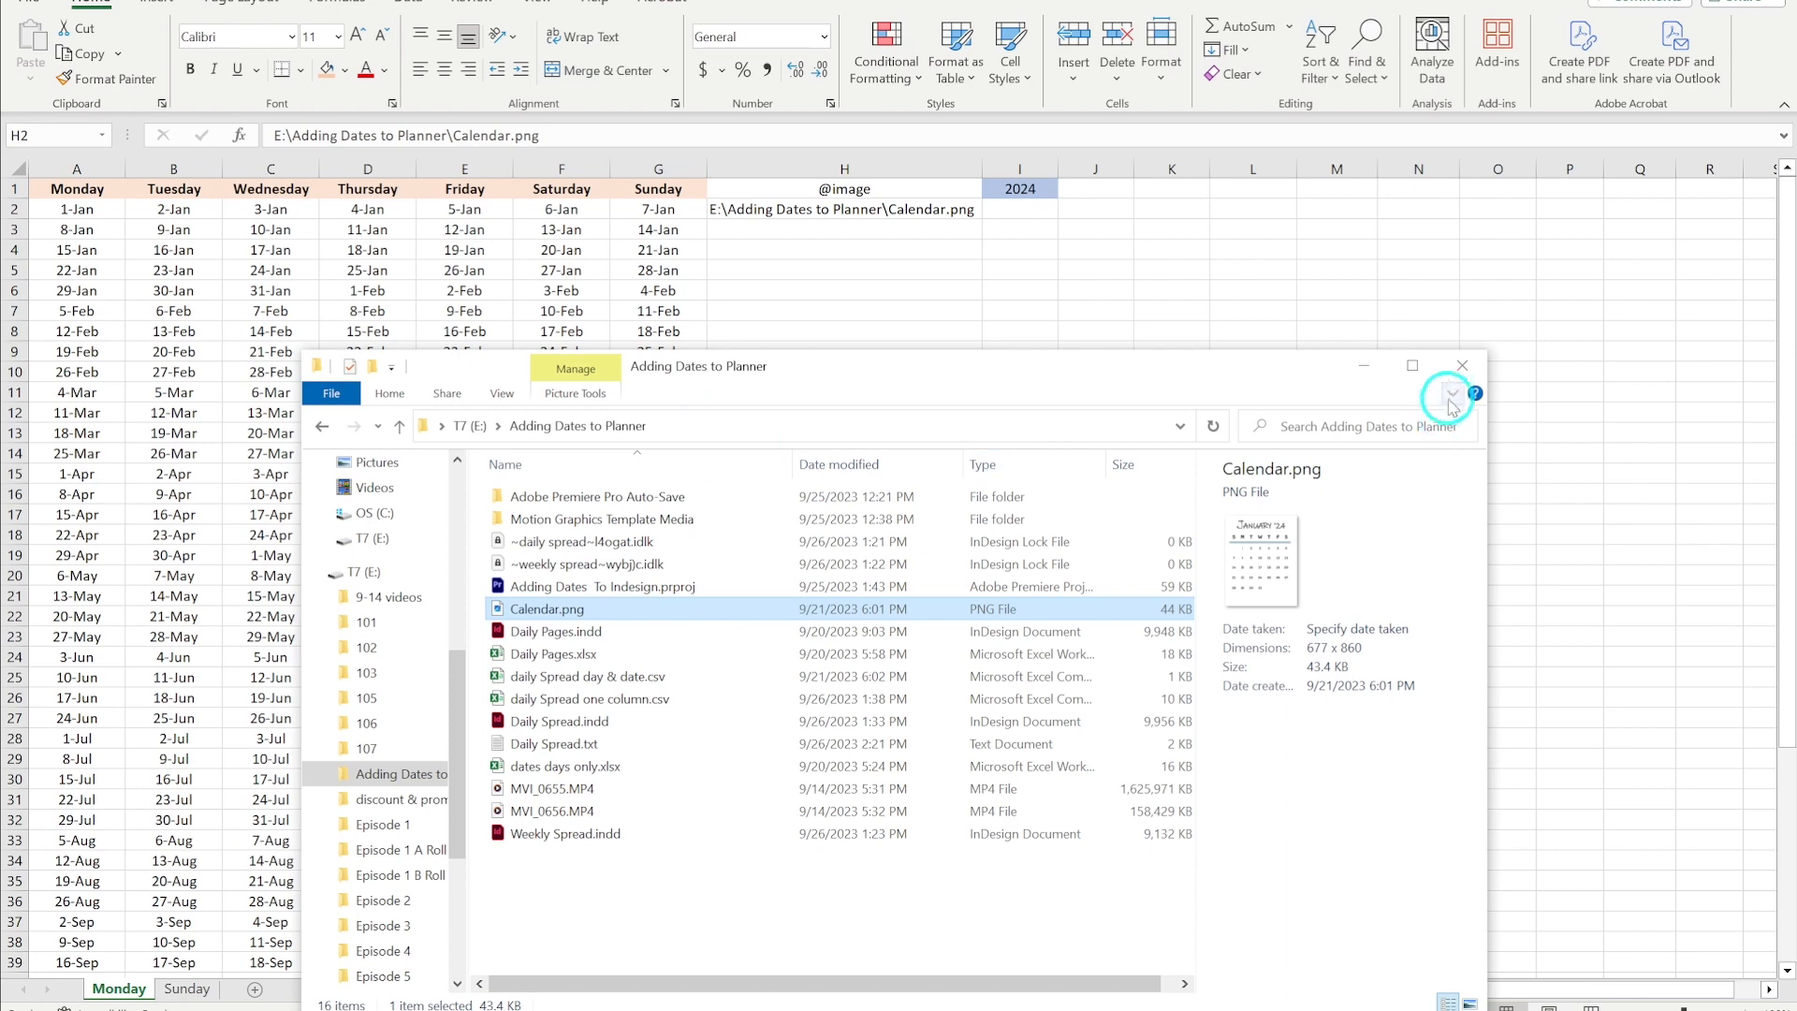
left_click(1458, 367)
- Paste the Calendar.png path into cells H3 and H4 below the existing image path
left_click(721, 229)
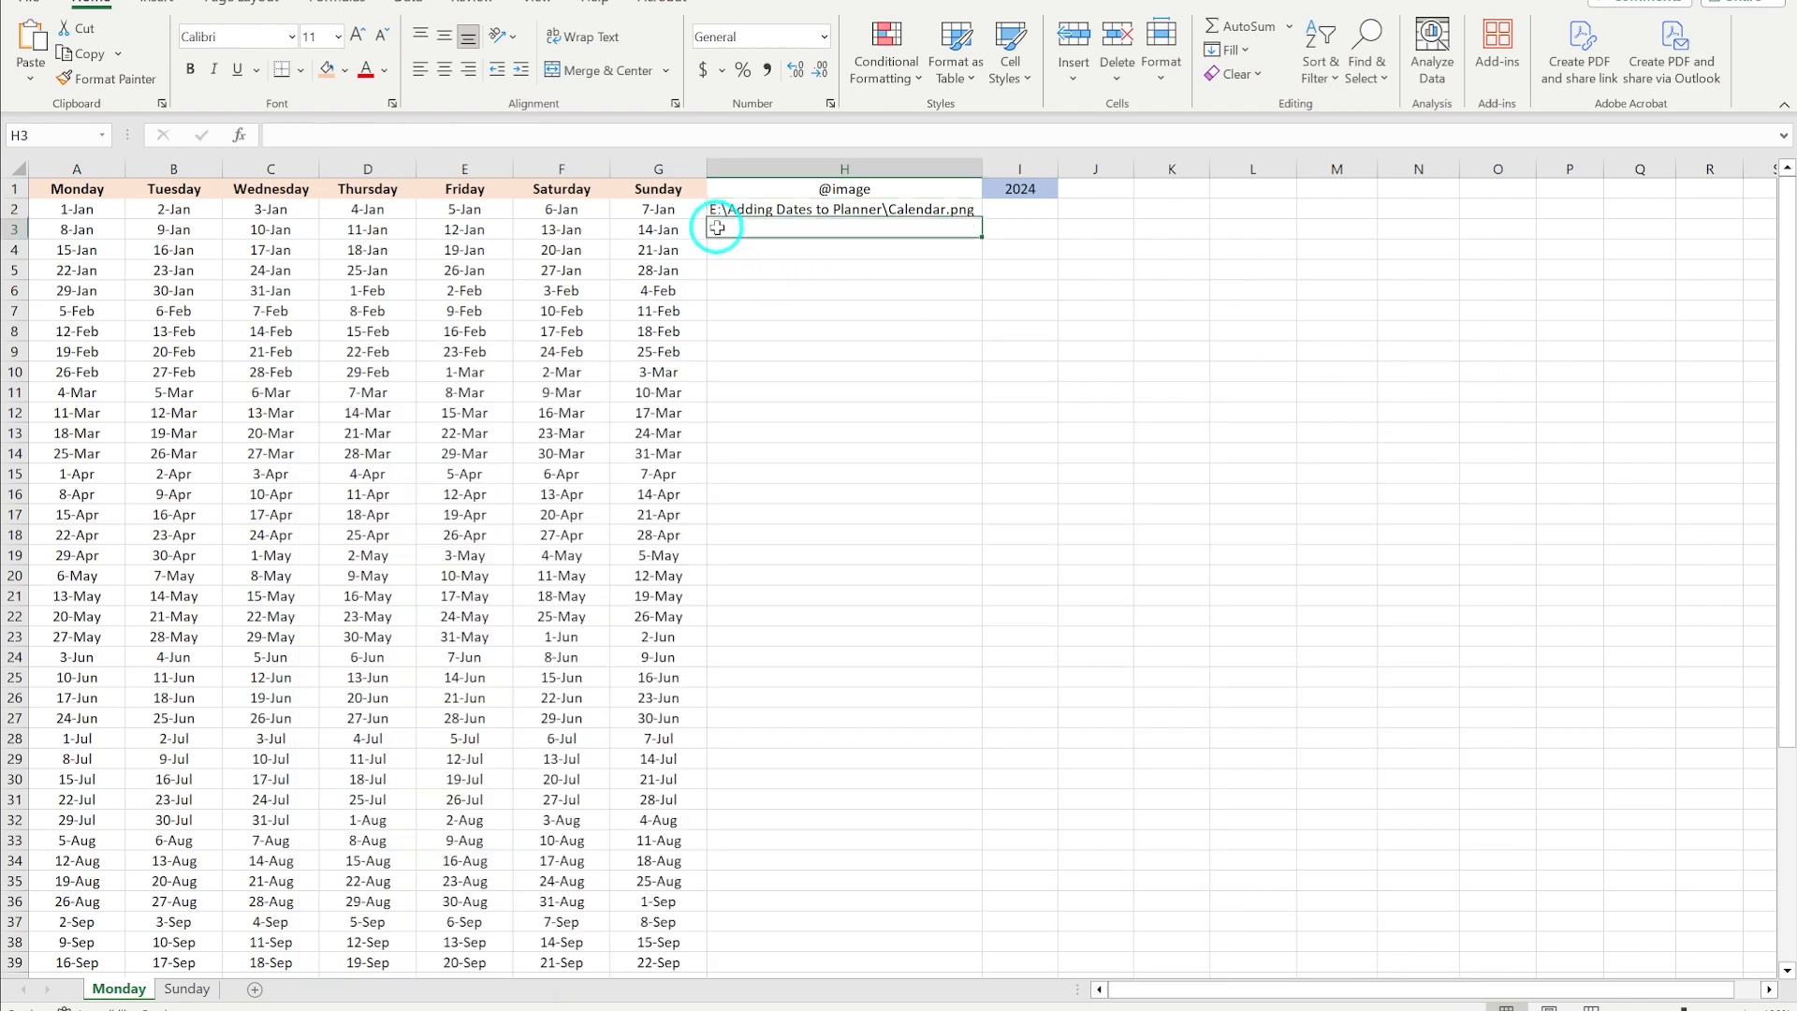
key("ctrl+v")
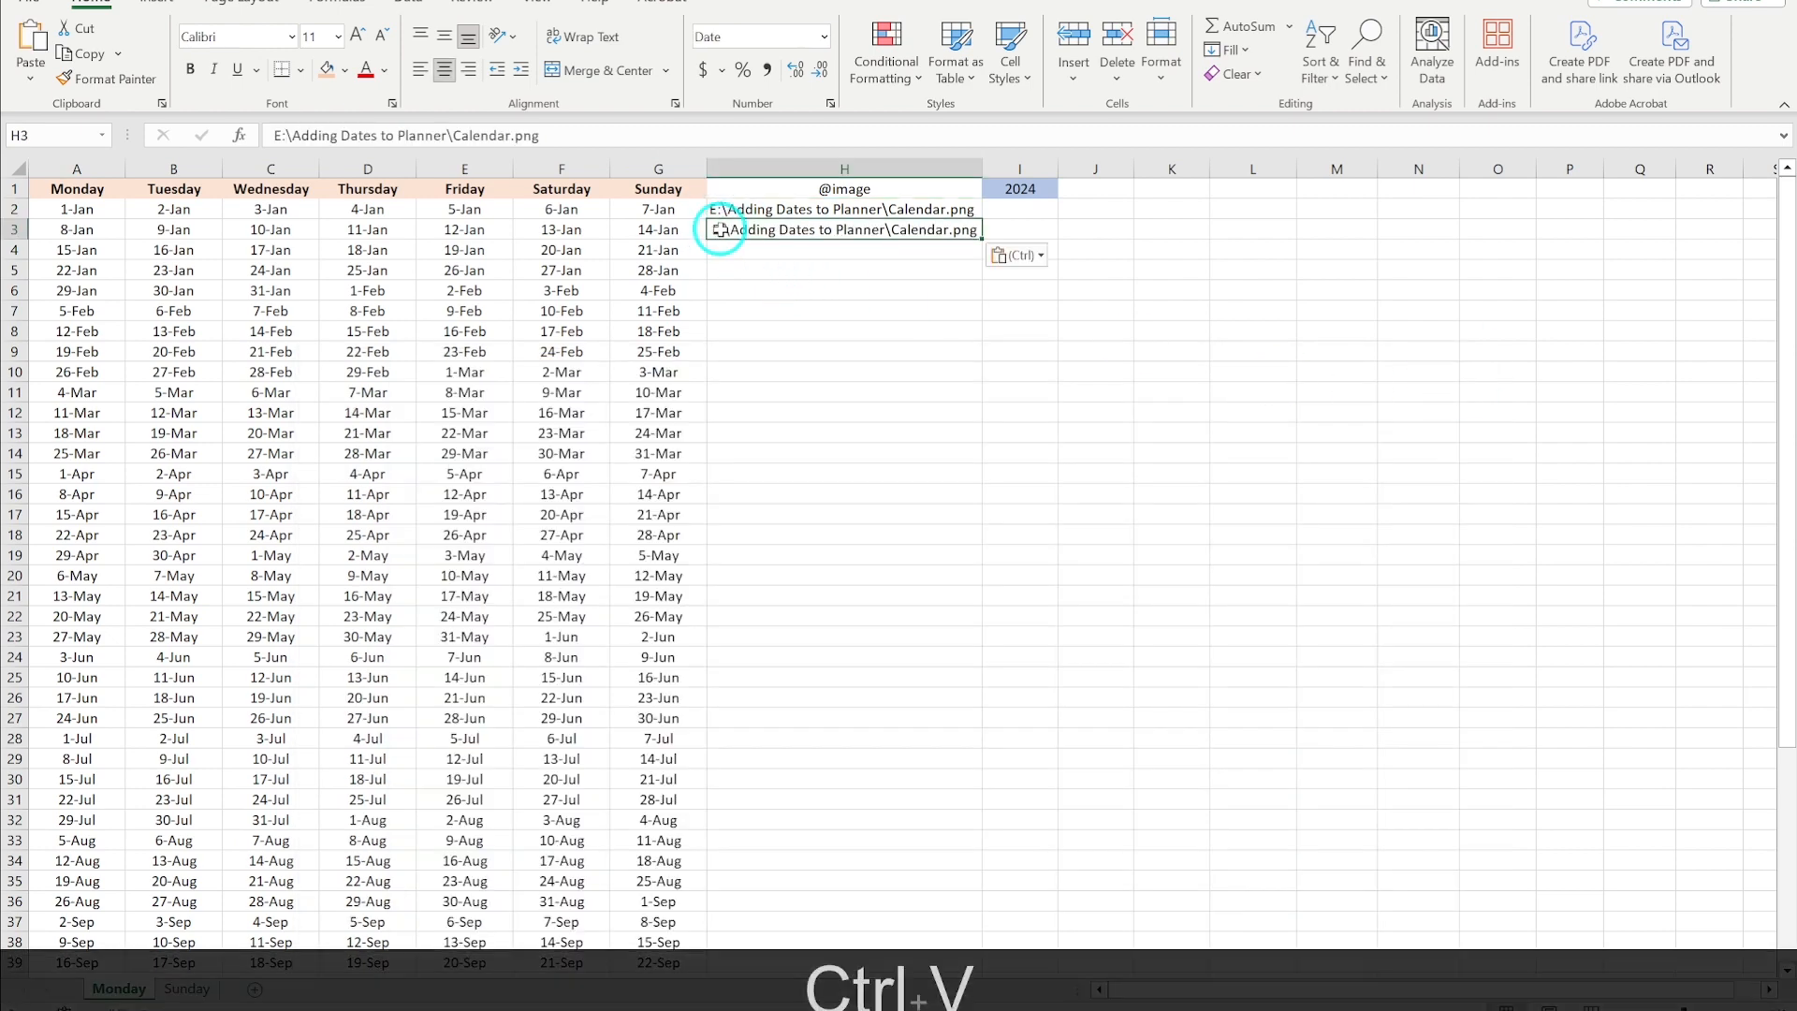
right_click(731, 251)
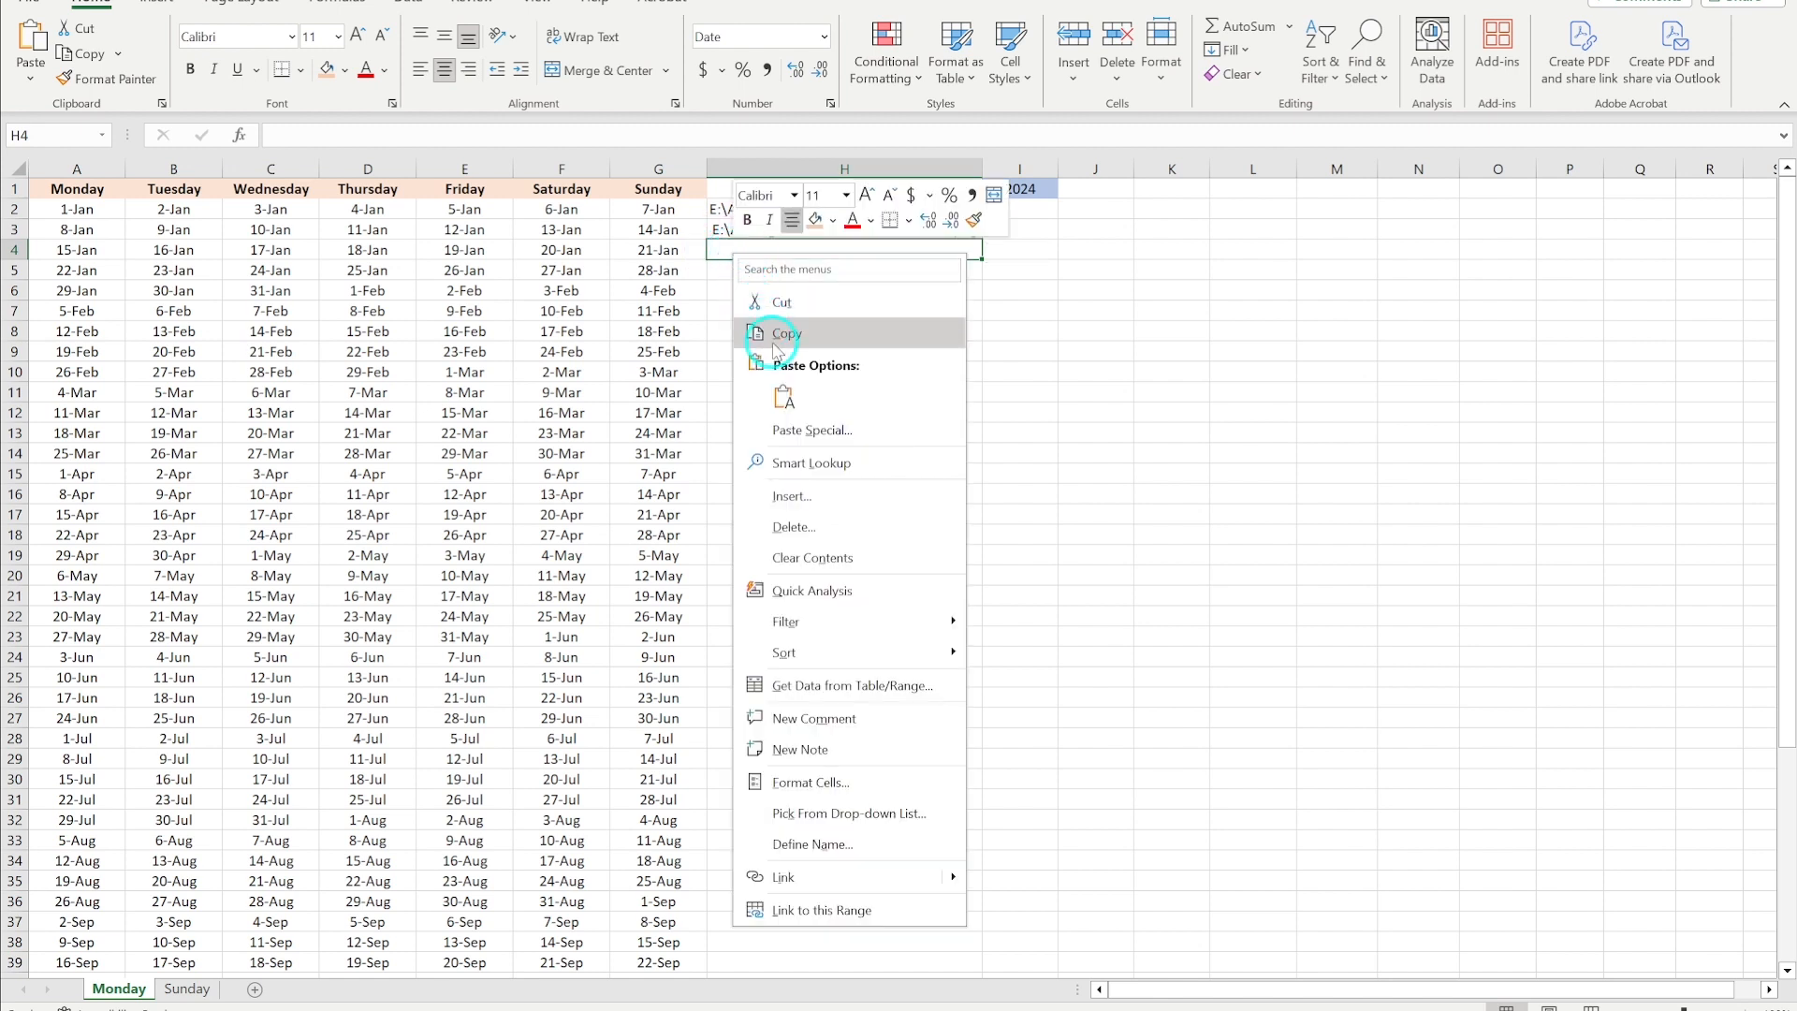
left_click(785, 397)
key("Up")
key("Up")
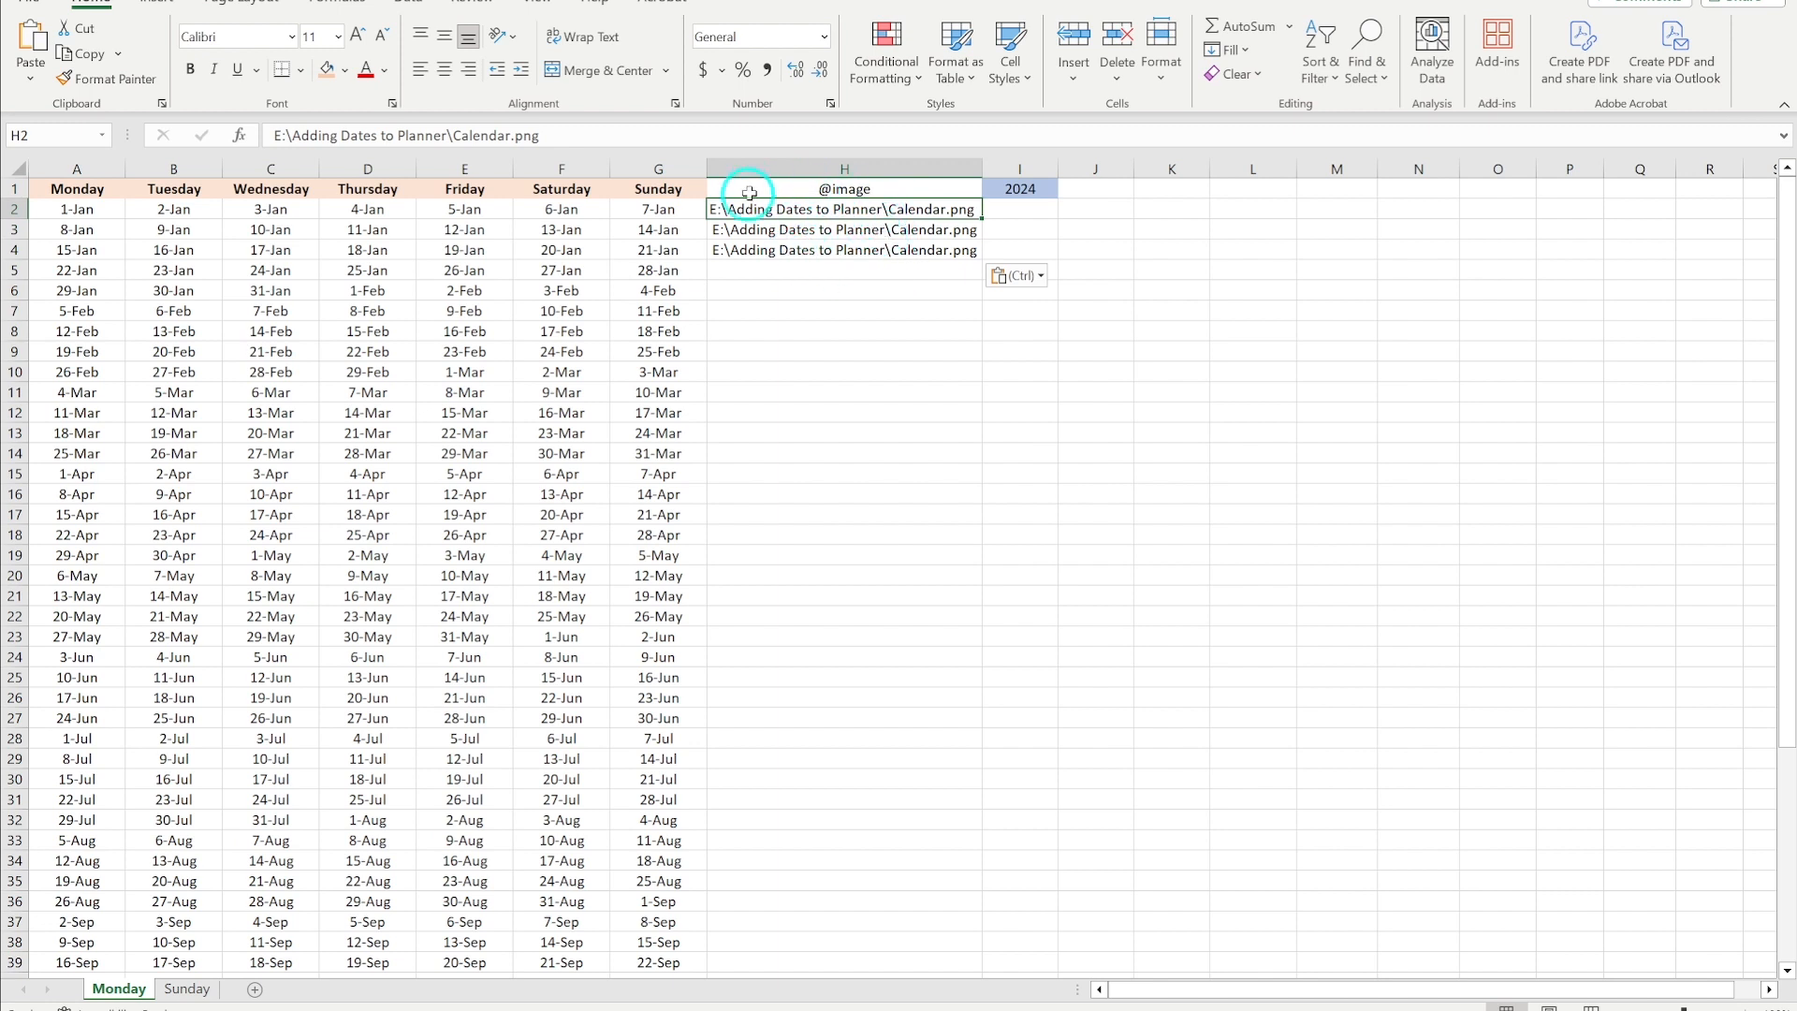
left_click(791, 299)
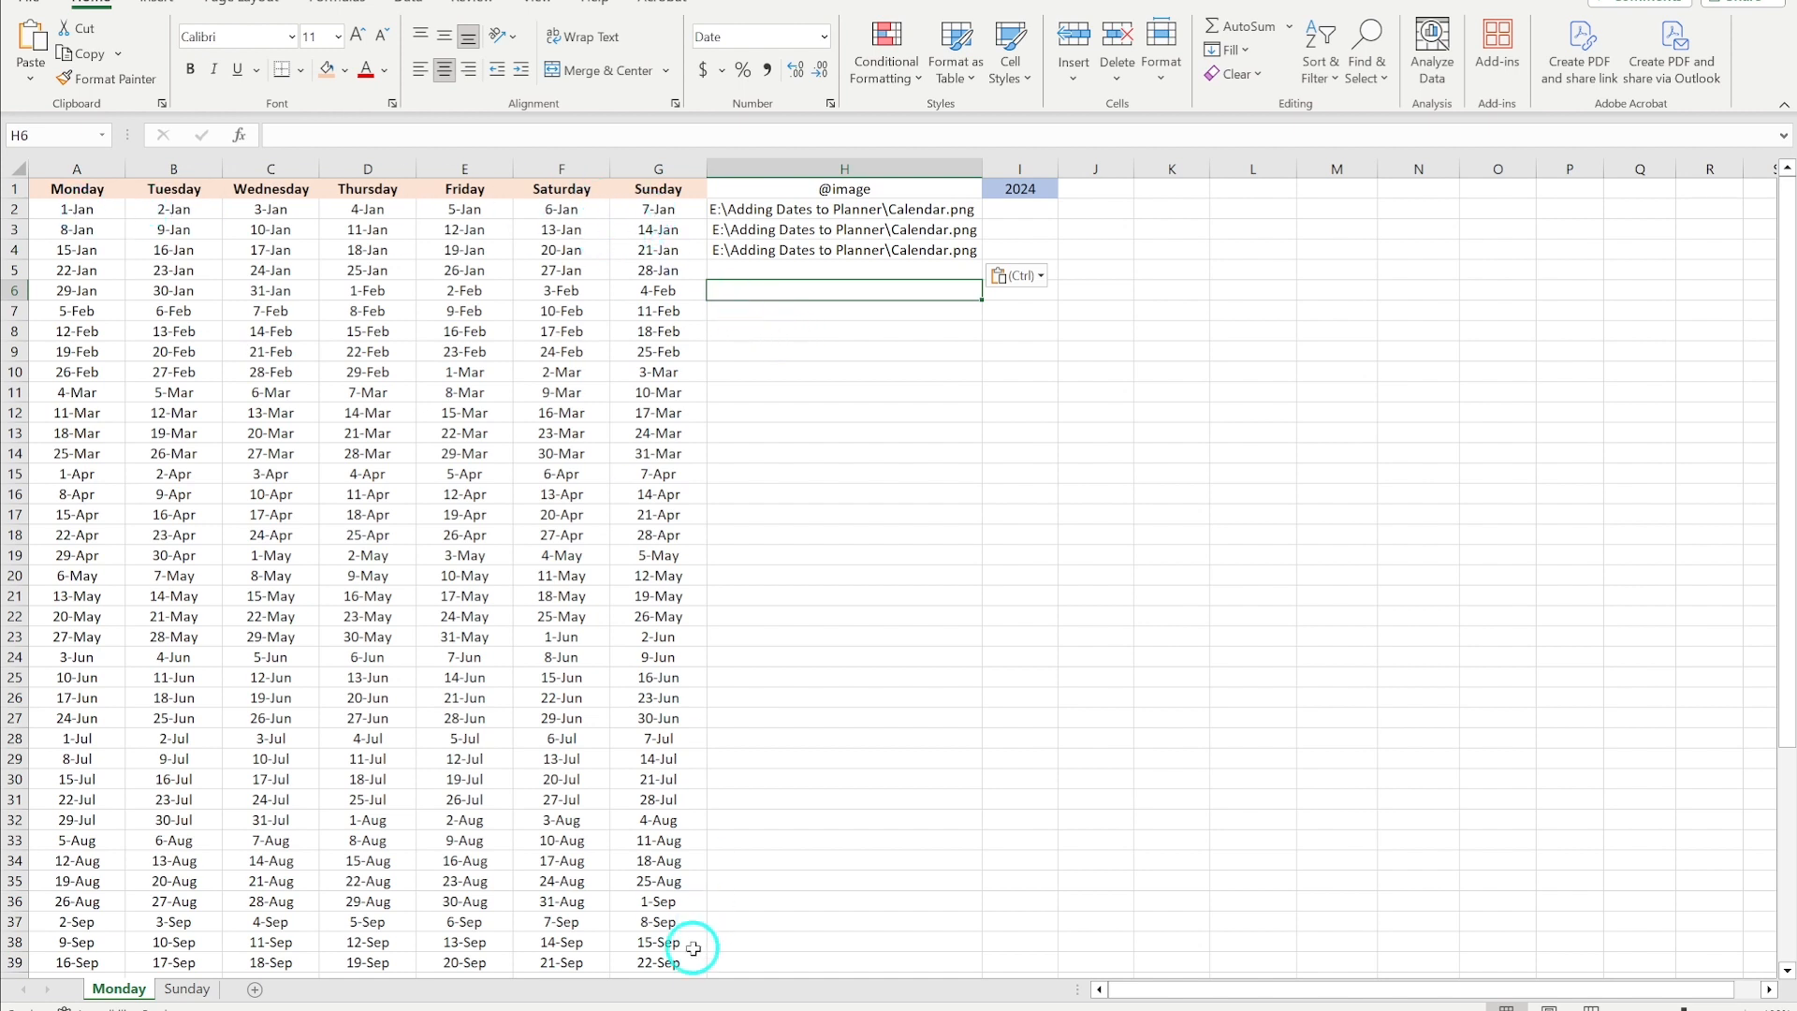
- Format the Monday sheet's date cells with the custom number format d so they show day numbers only, matching the Sunday sheet
left_click(187, 989)
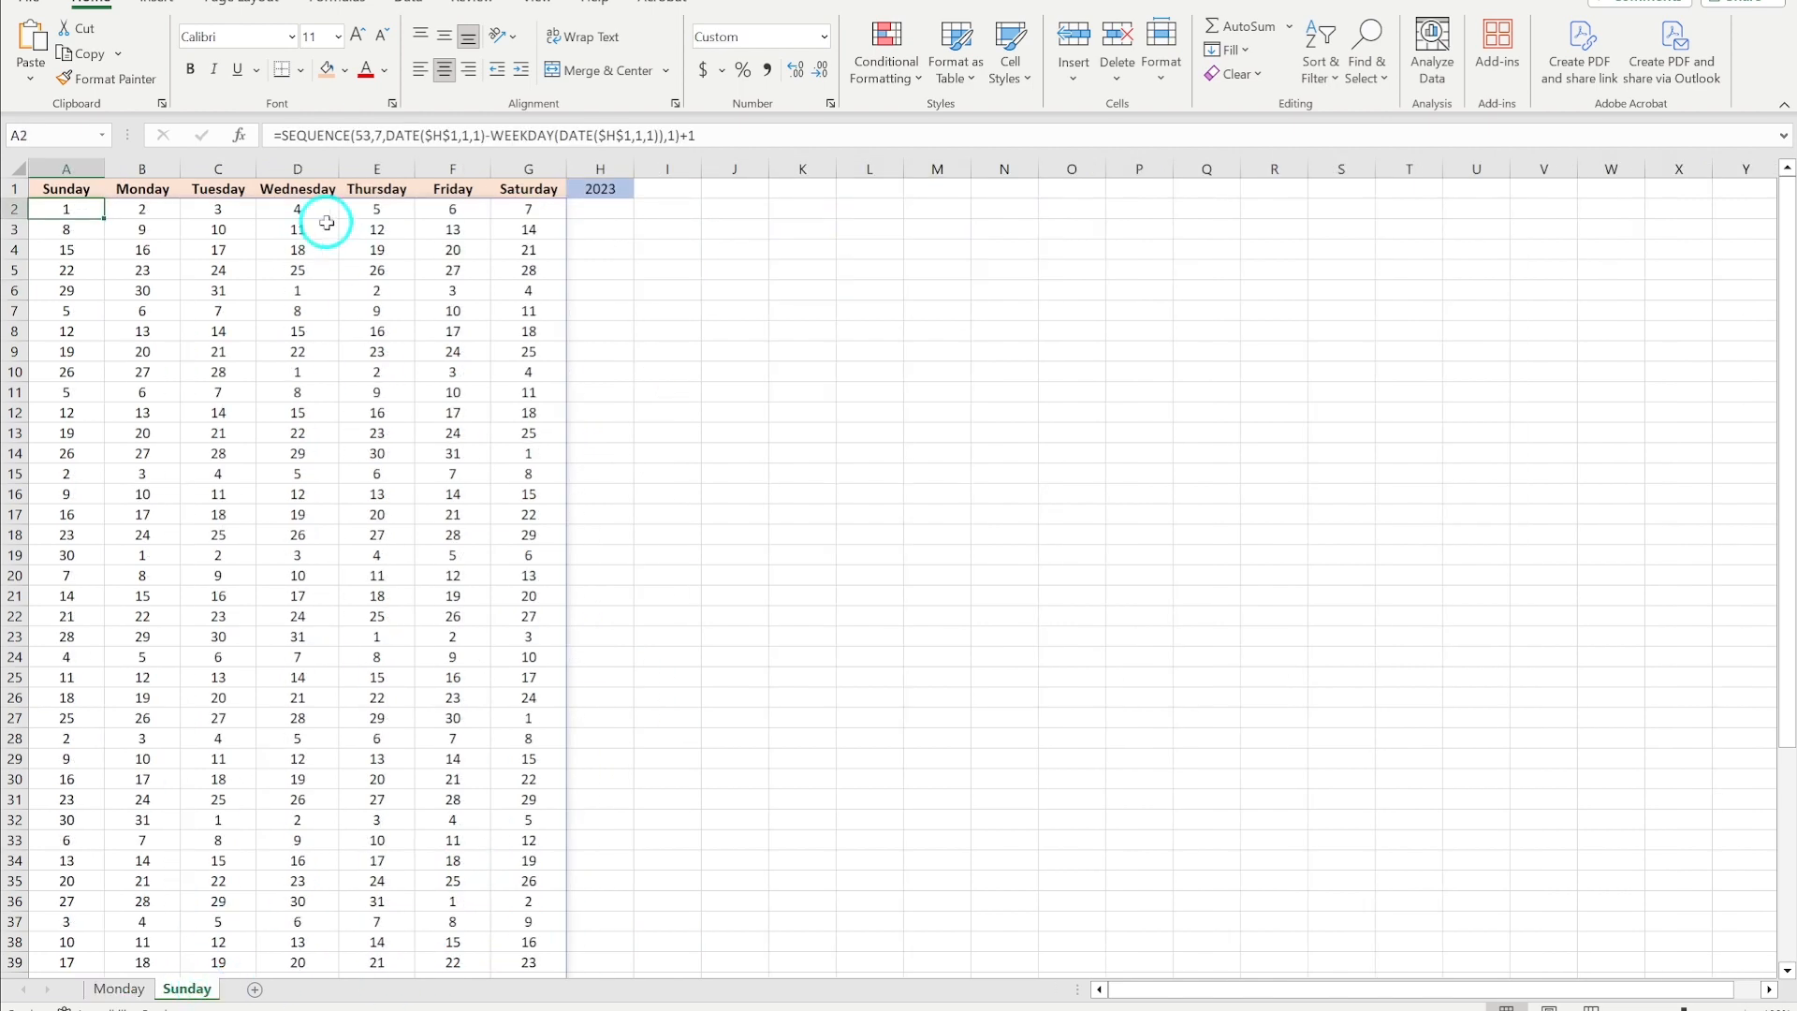
left_click(119, 988)
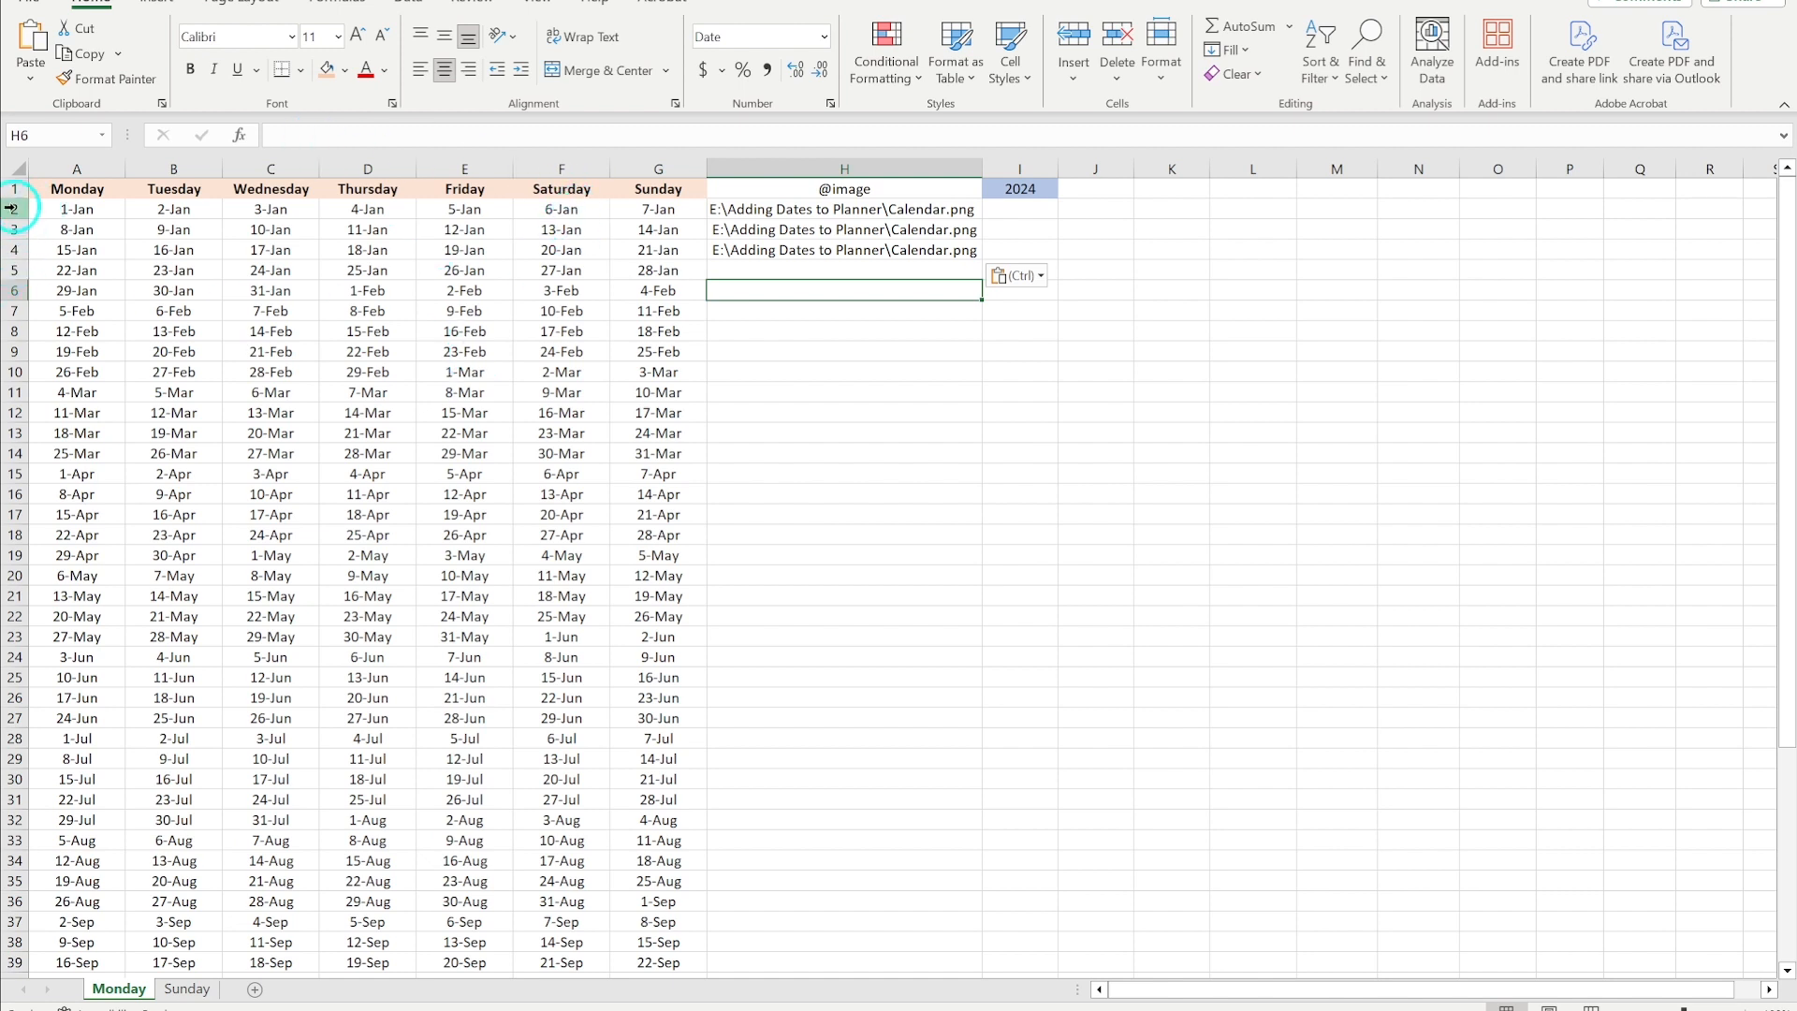
left_click_drag(56, 215, 663, 923)
scroll(481, 300, "up", 6)
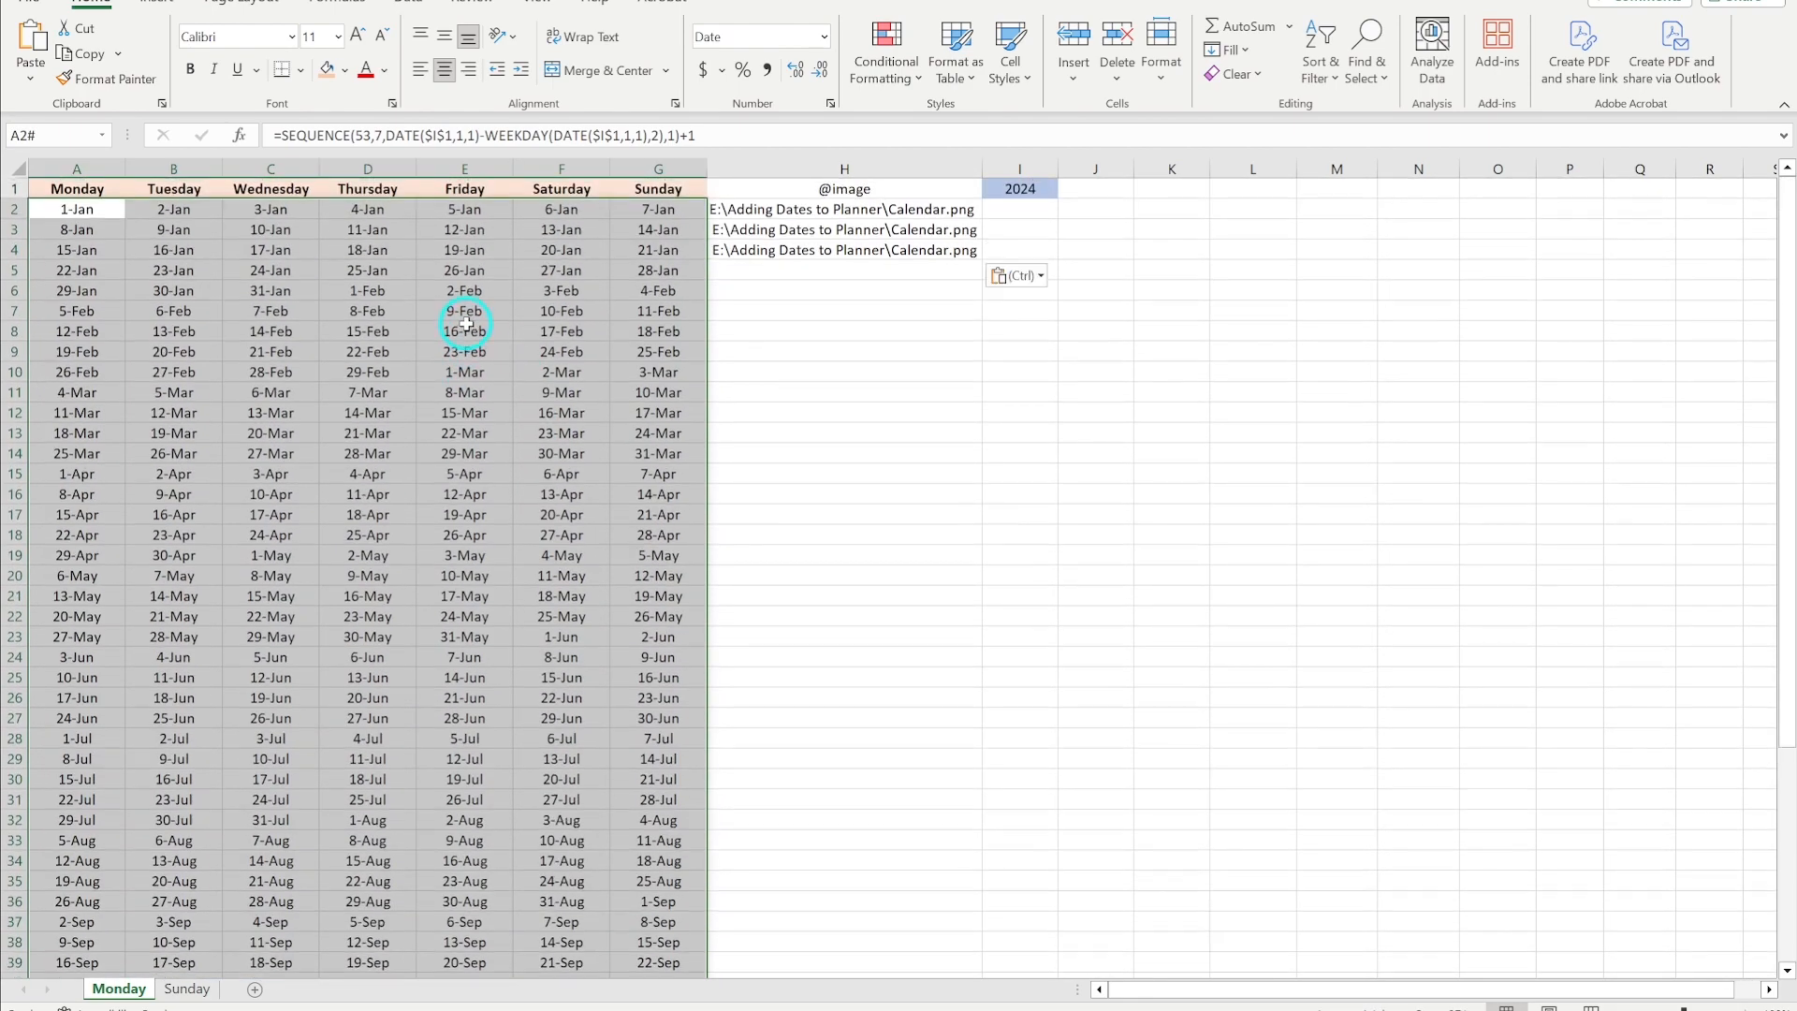
left_click(825, 38)
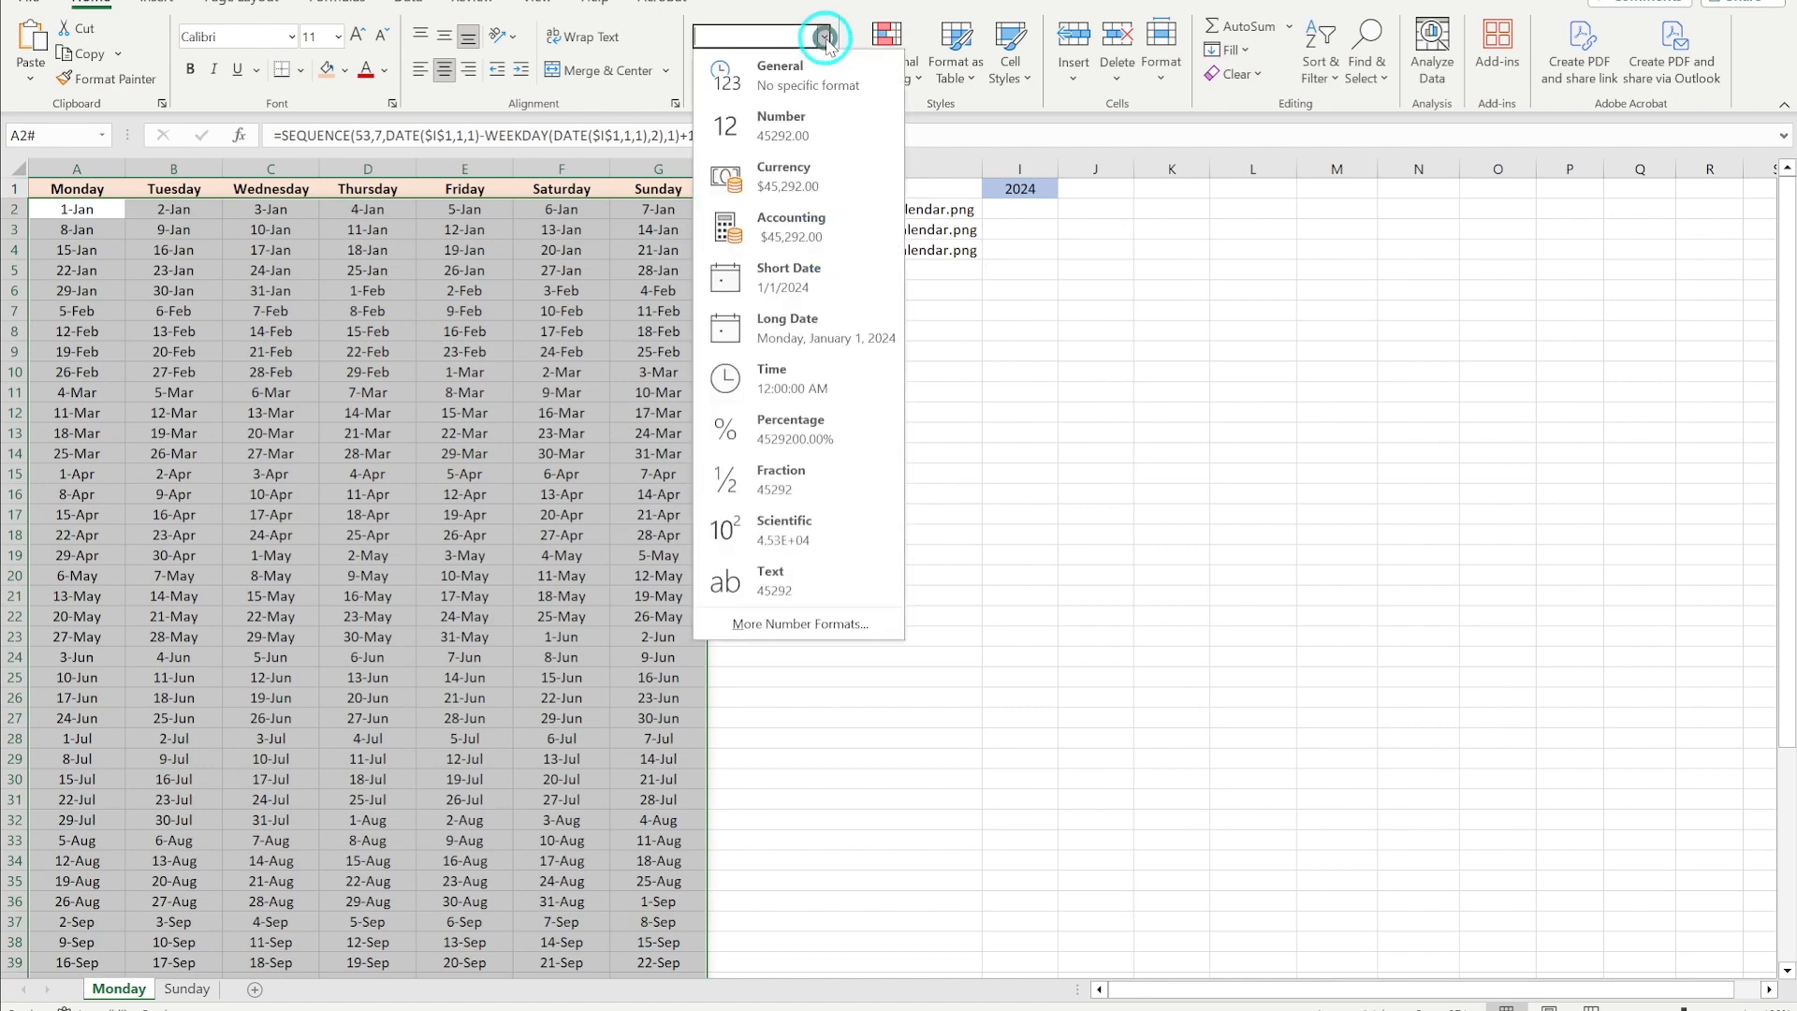
left_click(798, 624)
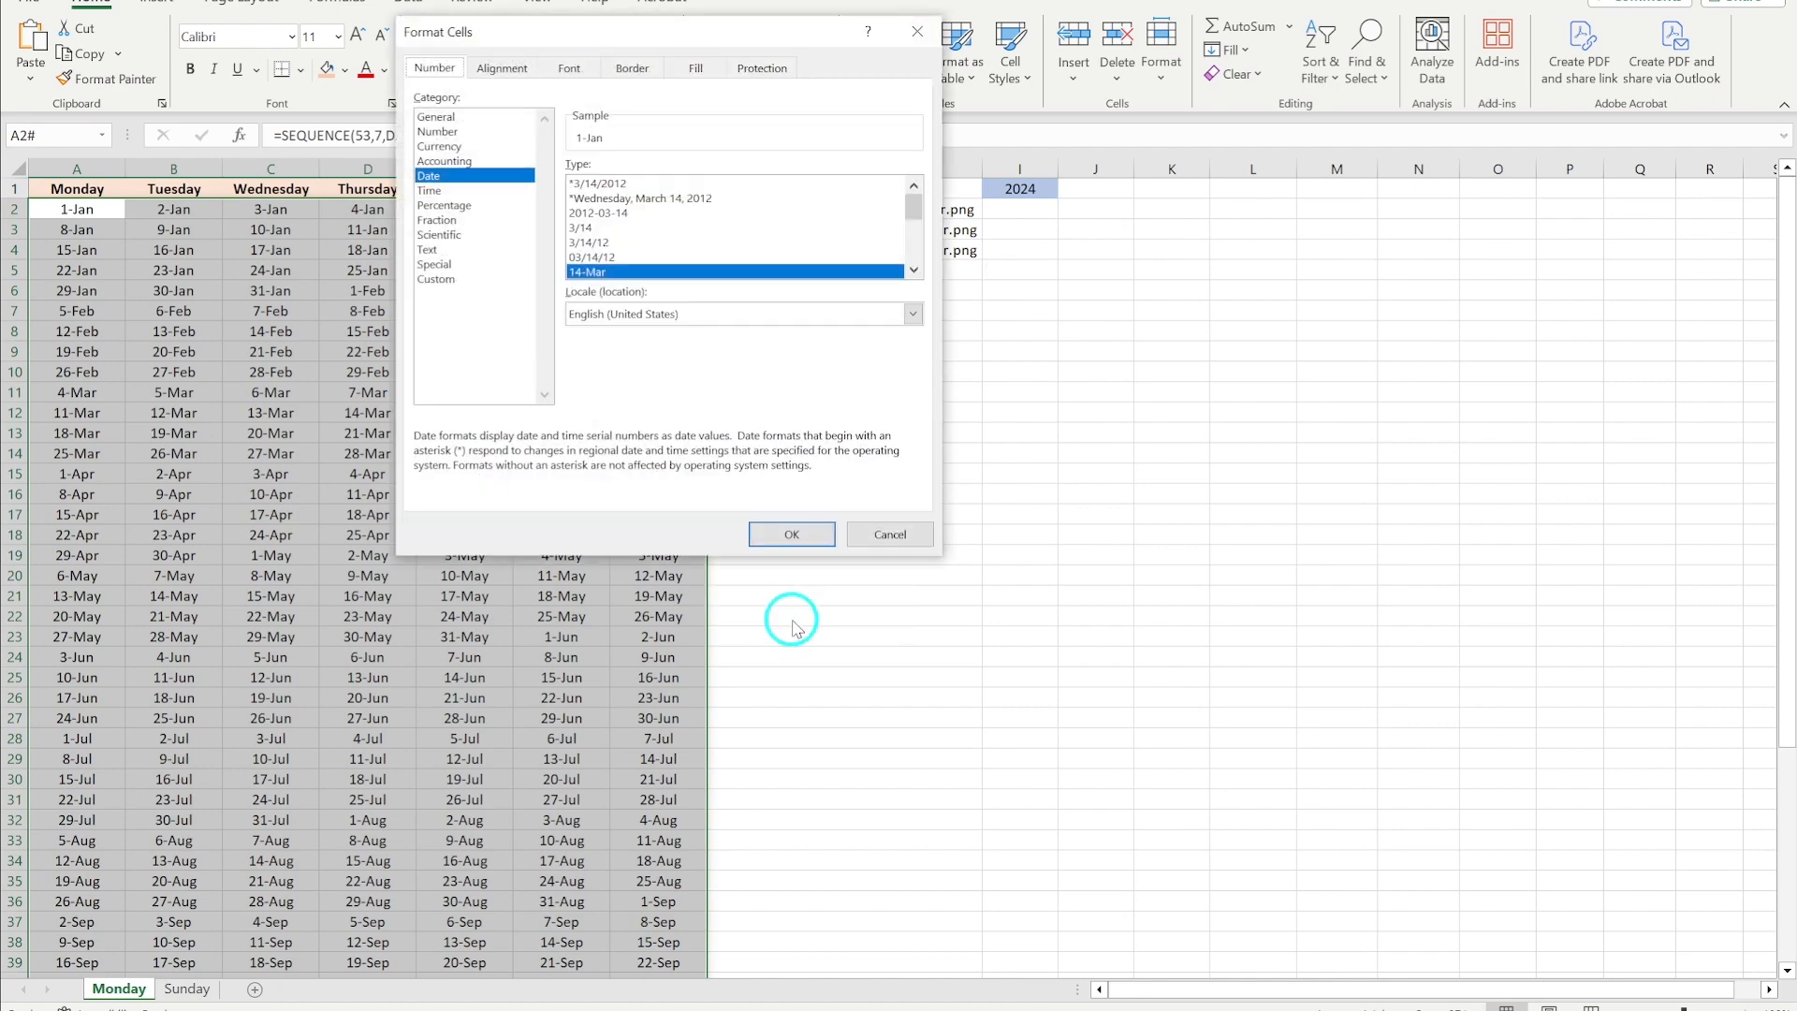
left_click(448, 278)
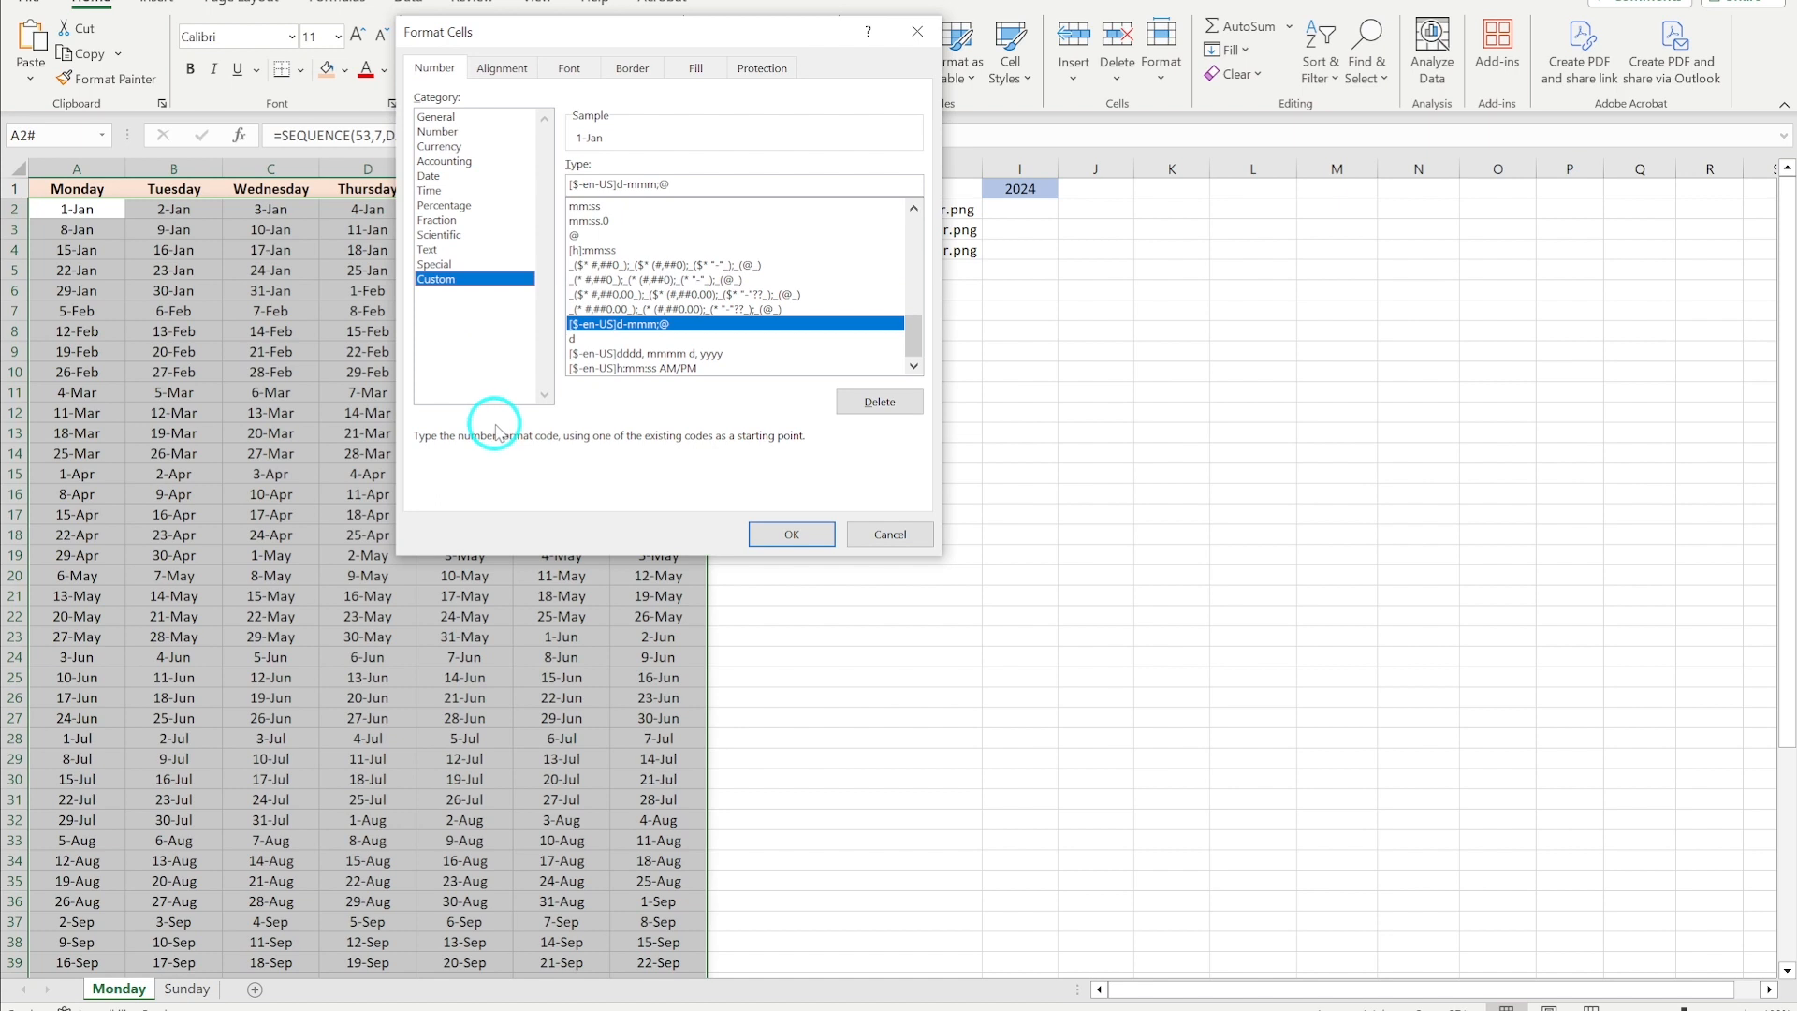
left_click(582, 339)
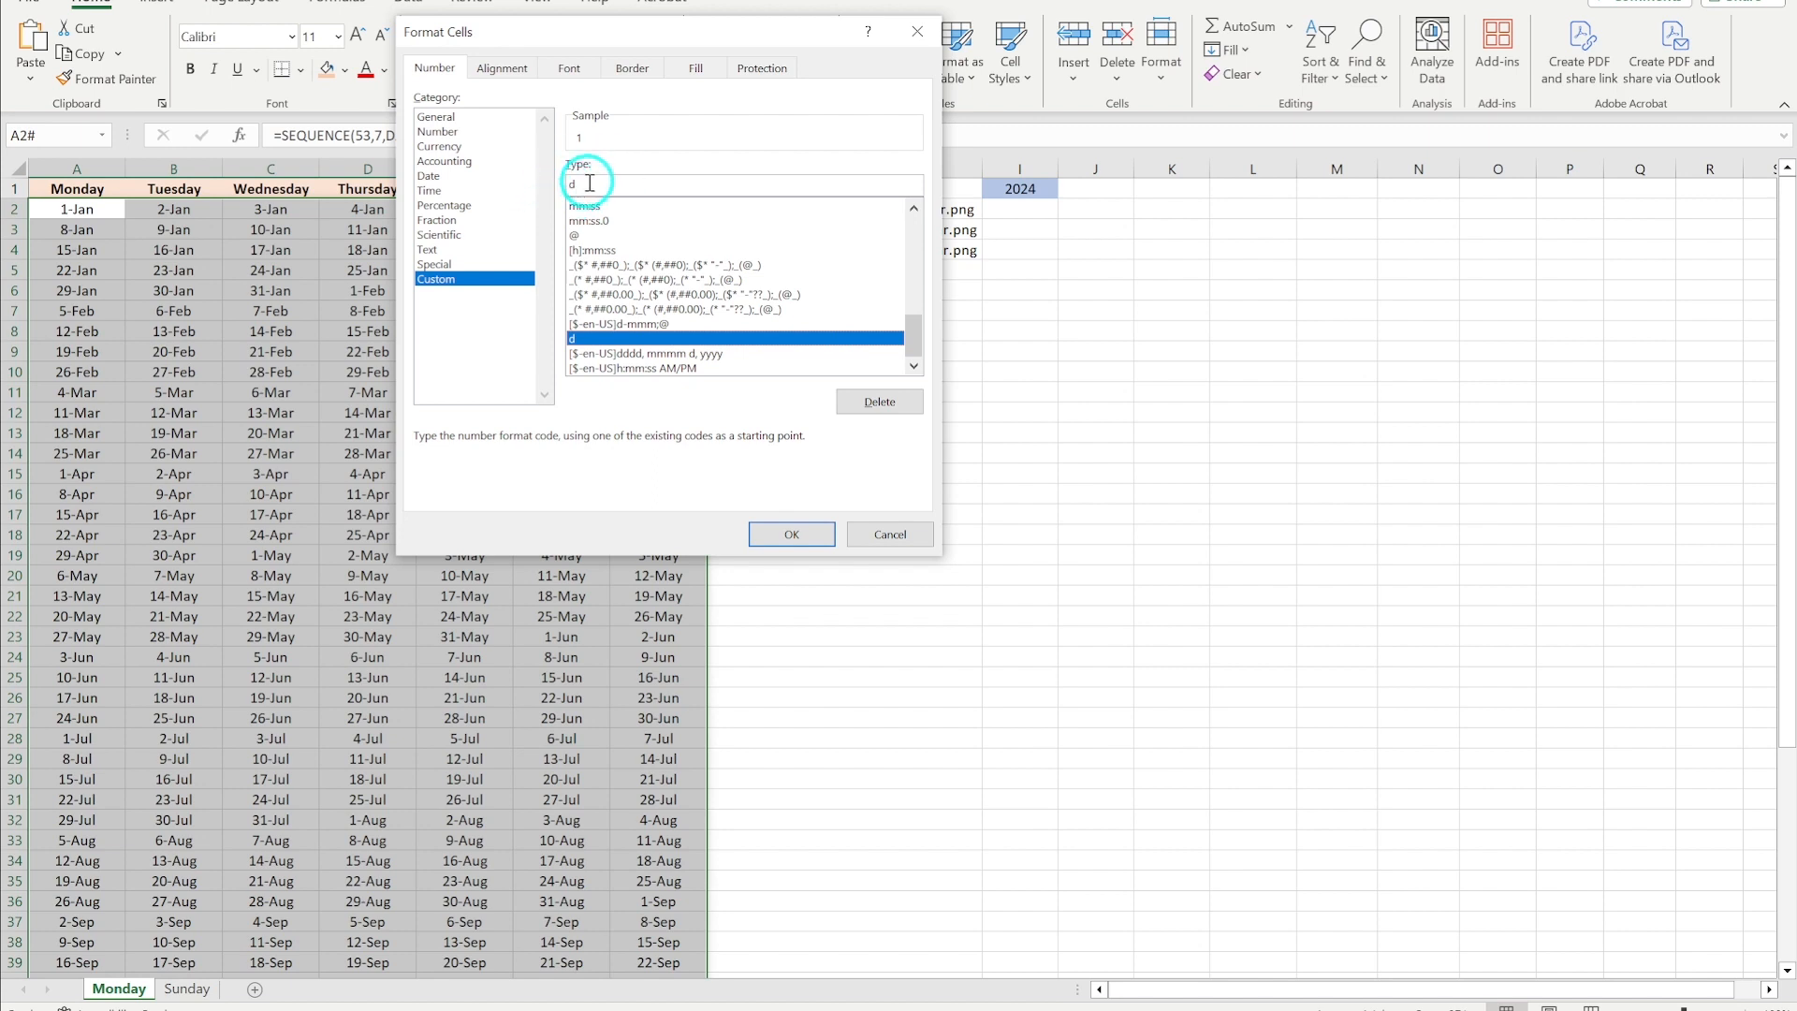
left_click(784, 536)
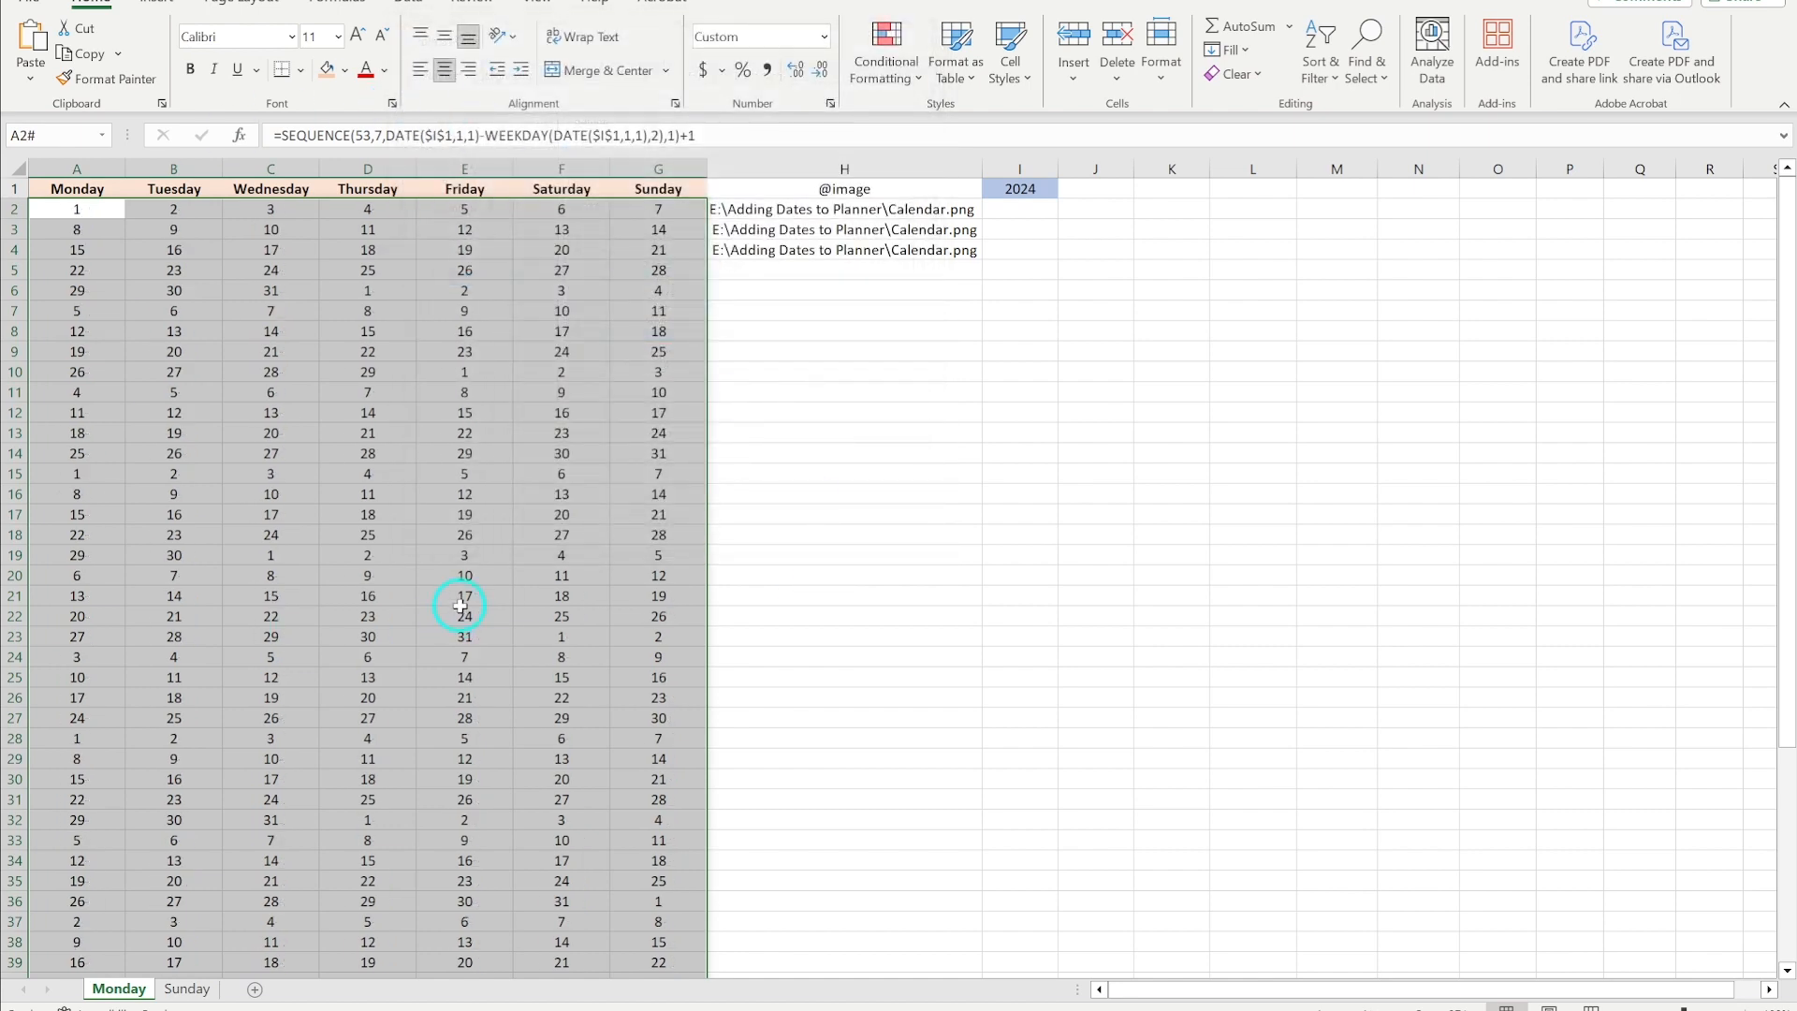
- Save the workbook as a CSV (Comma delimited) file named Weekly Spread in the Adding Dates to Planner folder
left_click(755, 367)
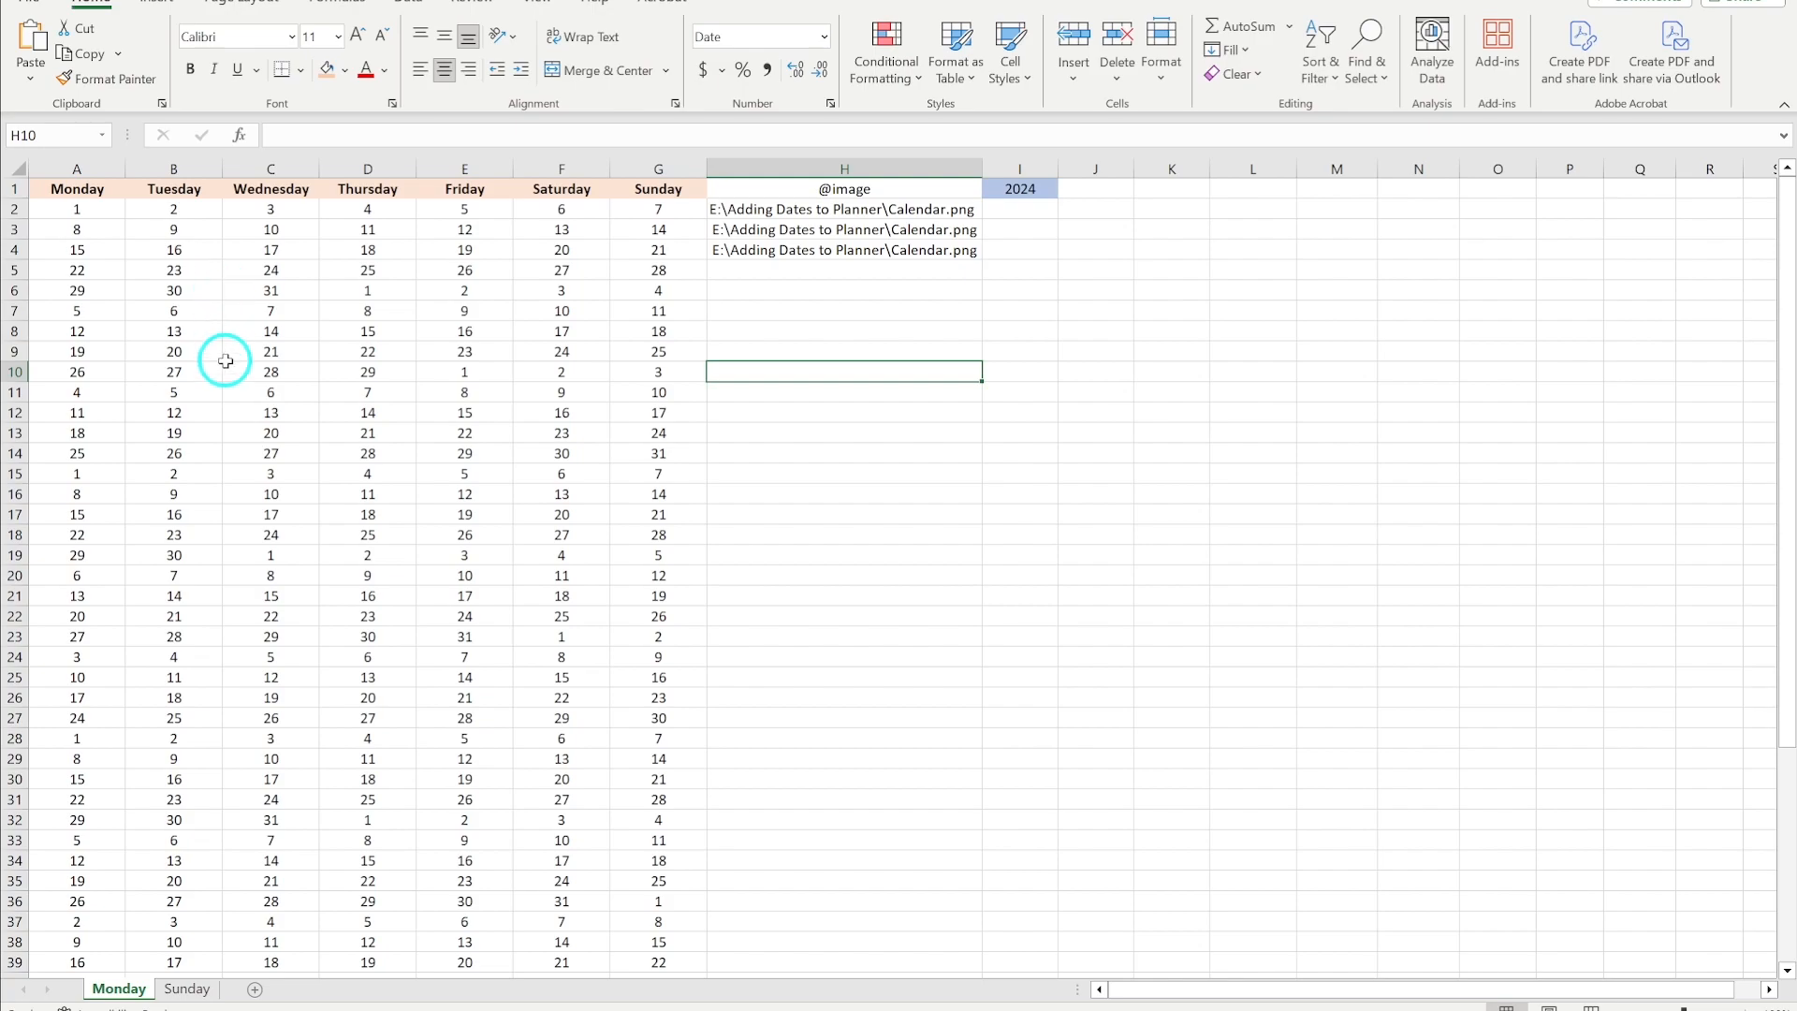
left_click(37, 4)
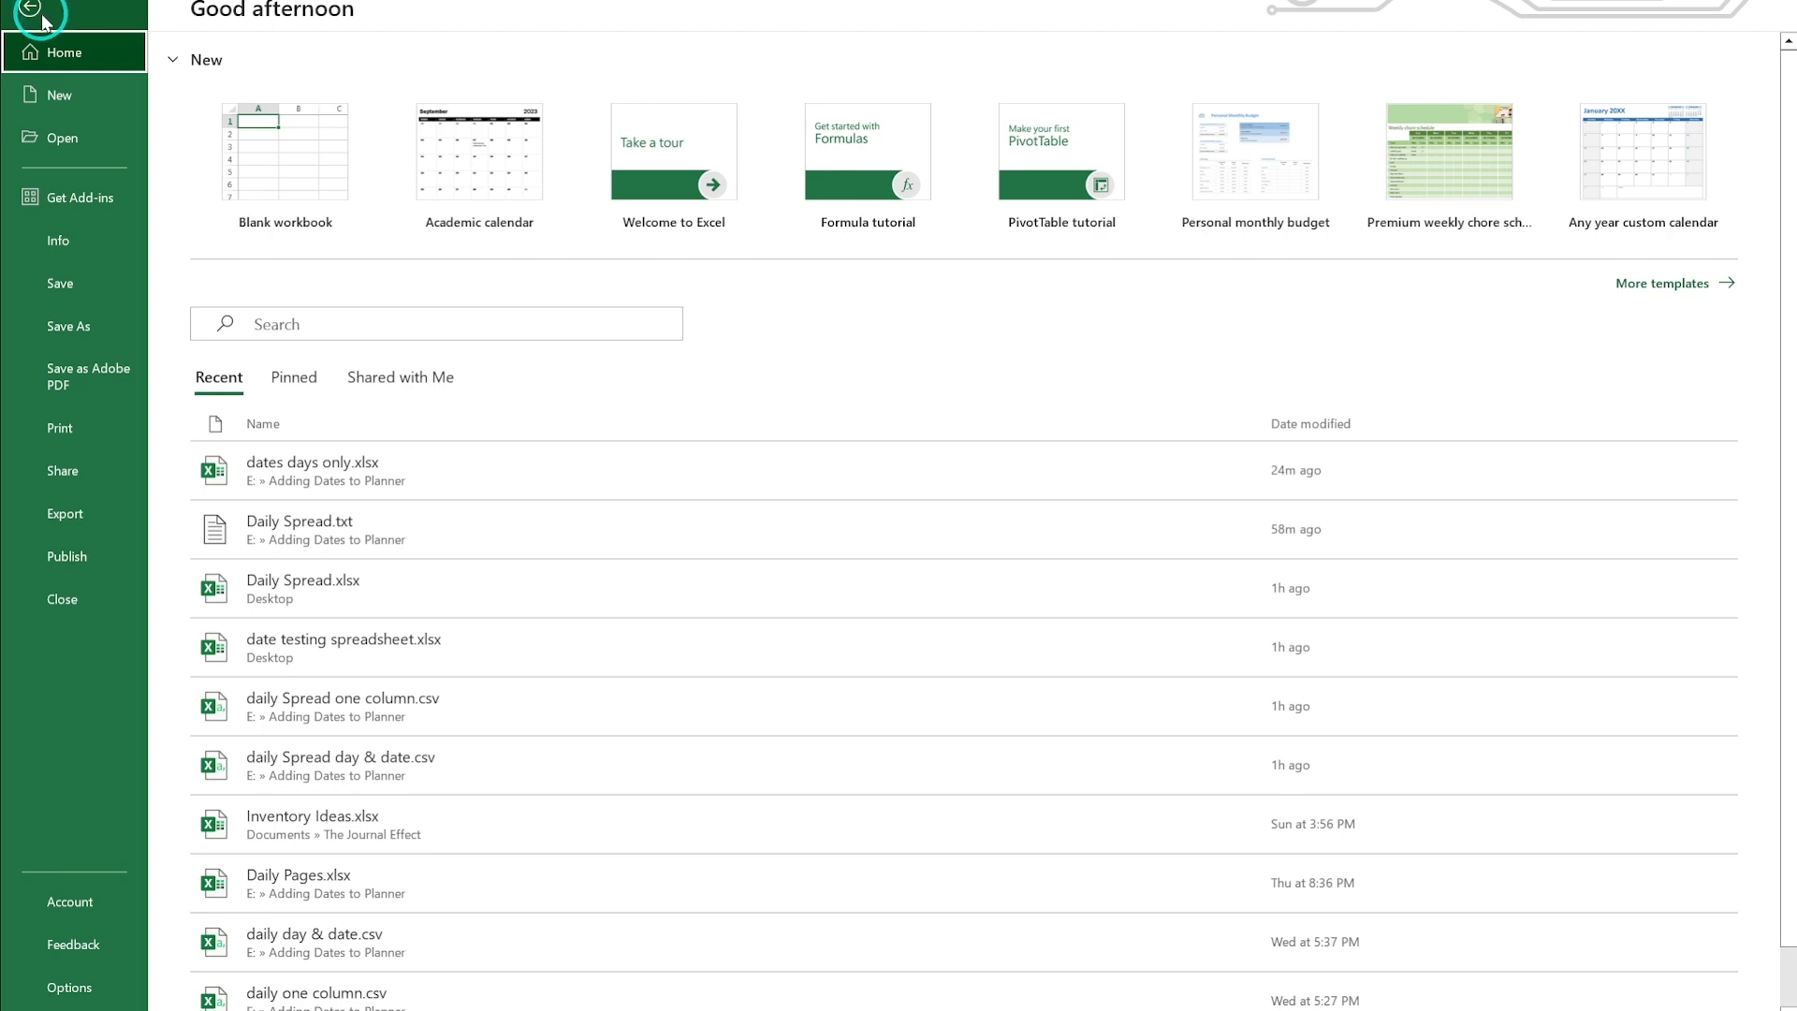
left_click(71, 323)
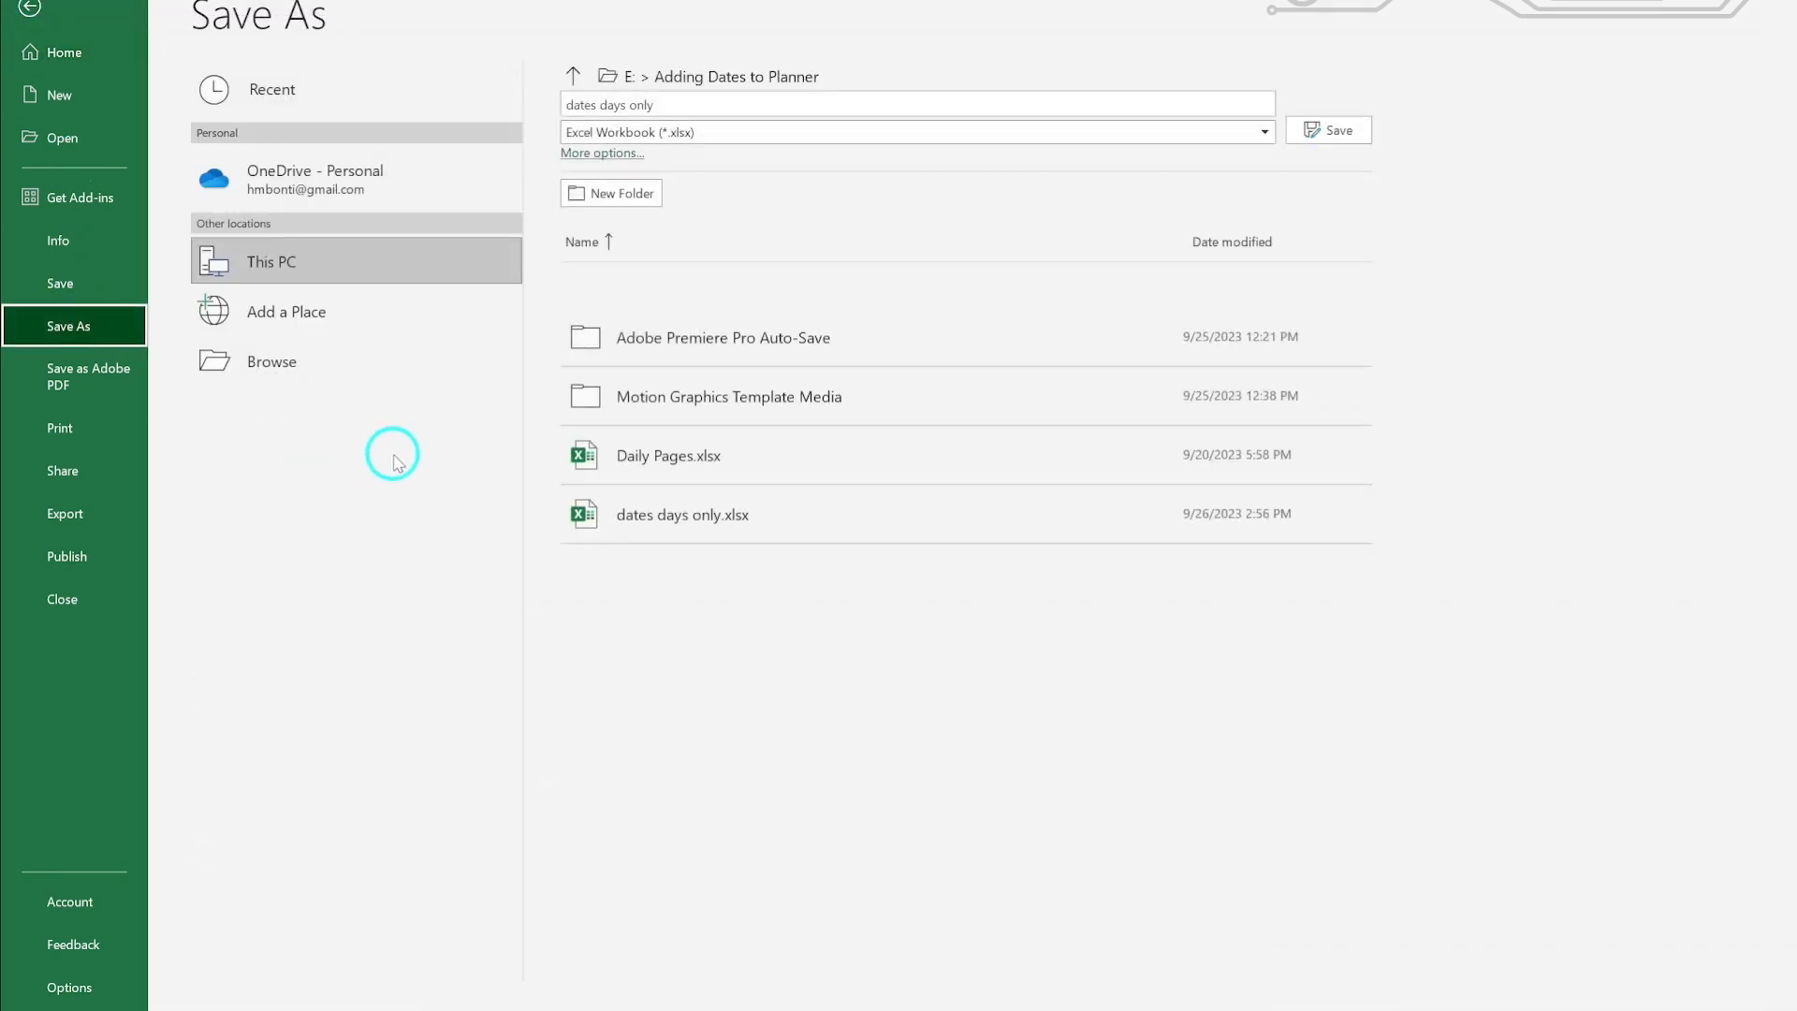
left_click(709, 138)
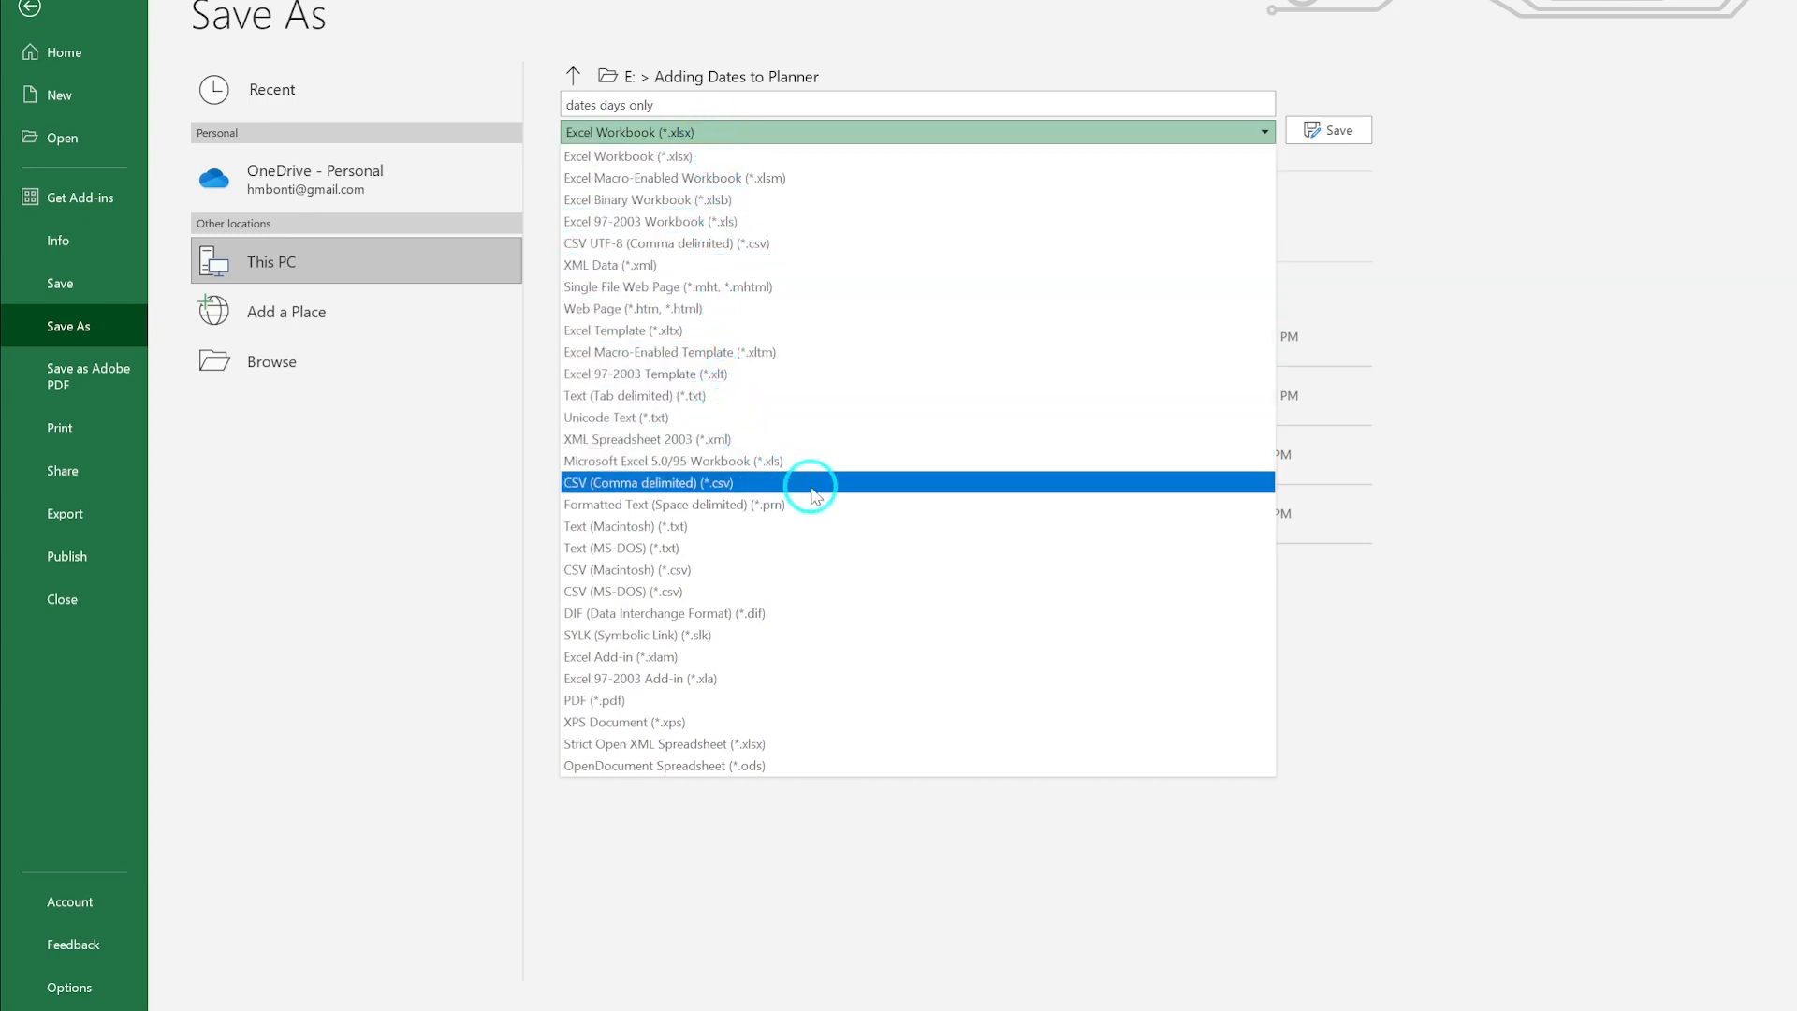
left_click(811, 483)
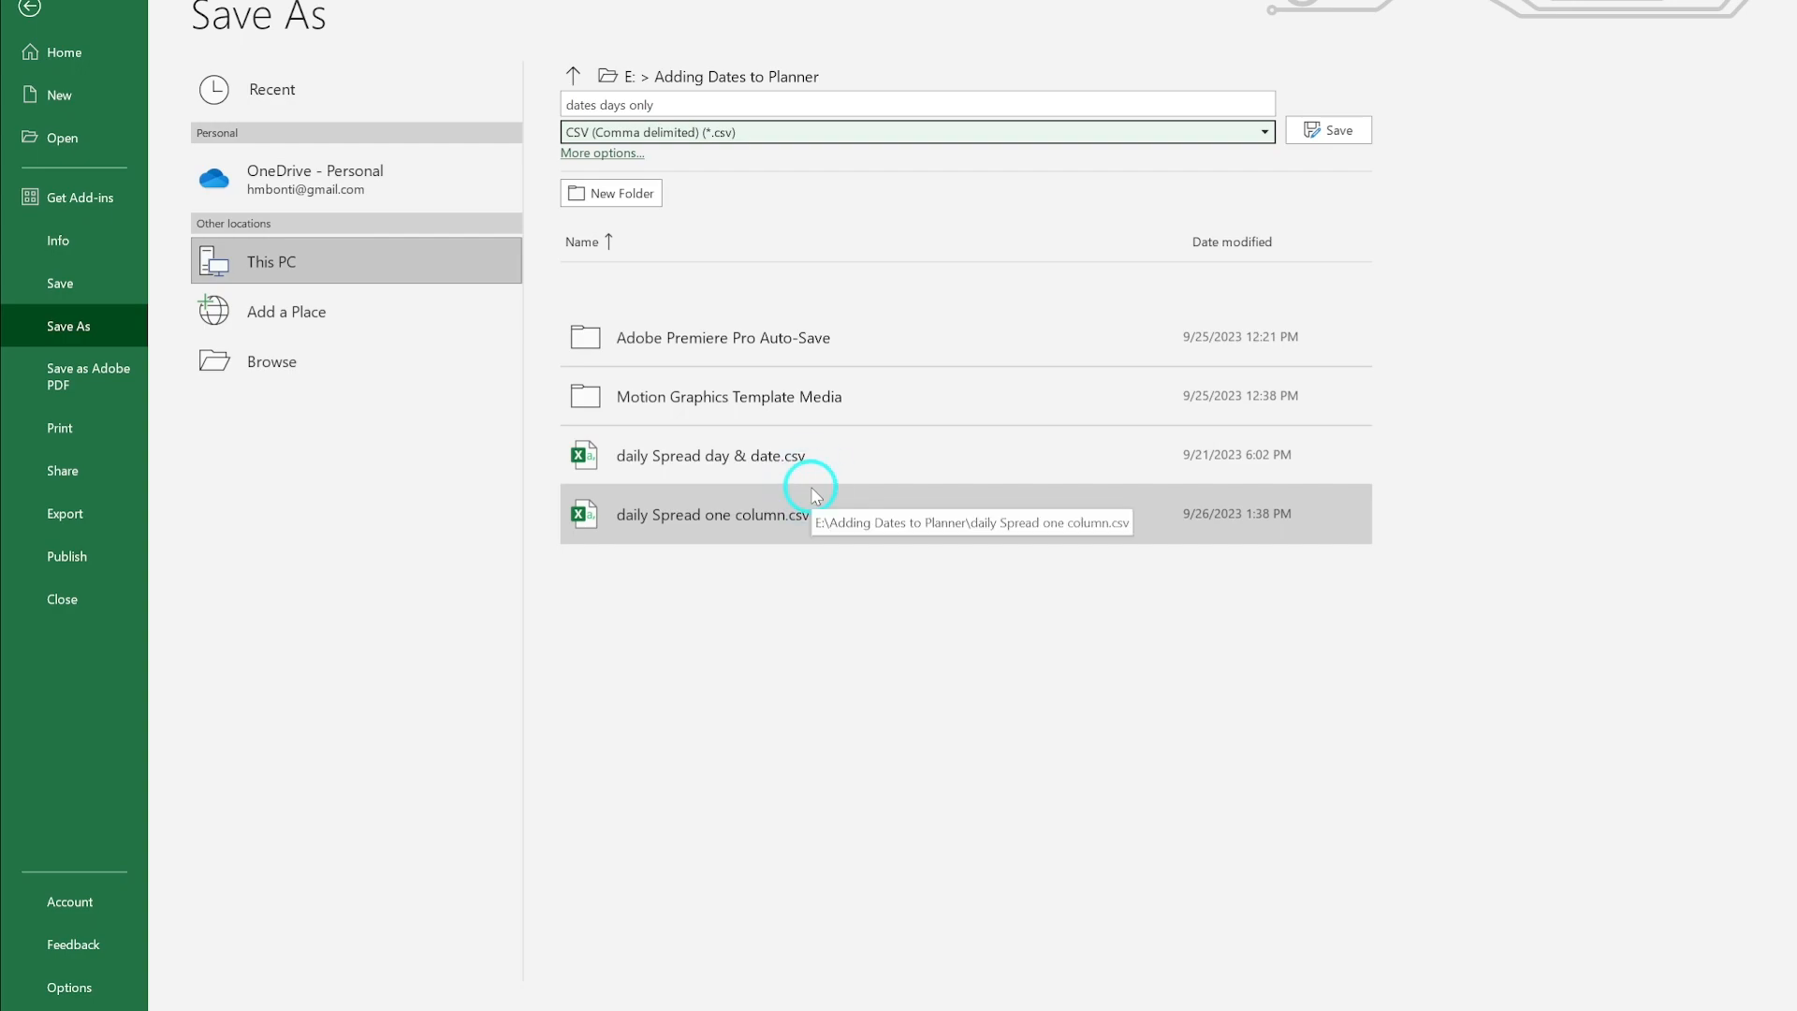
key("Return")
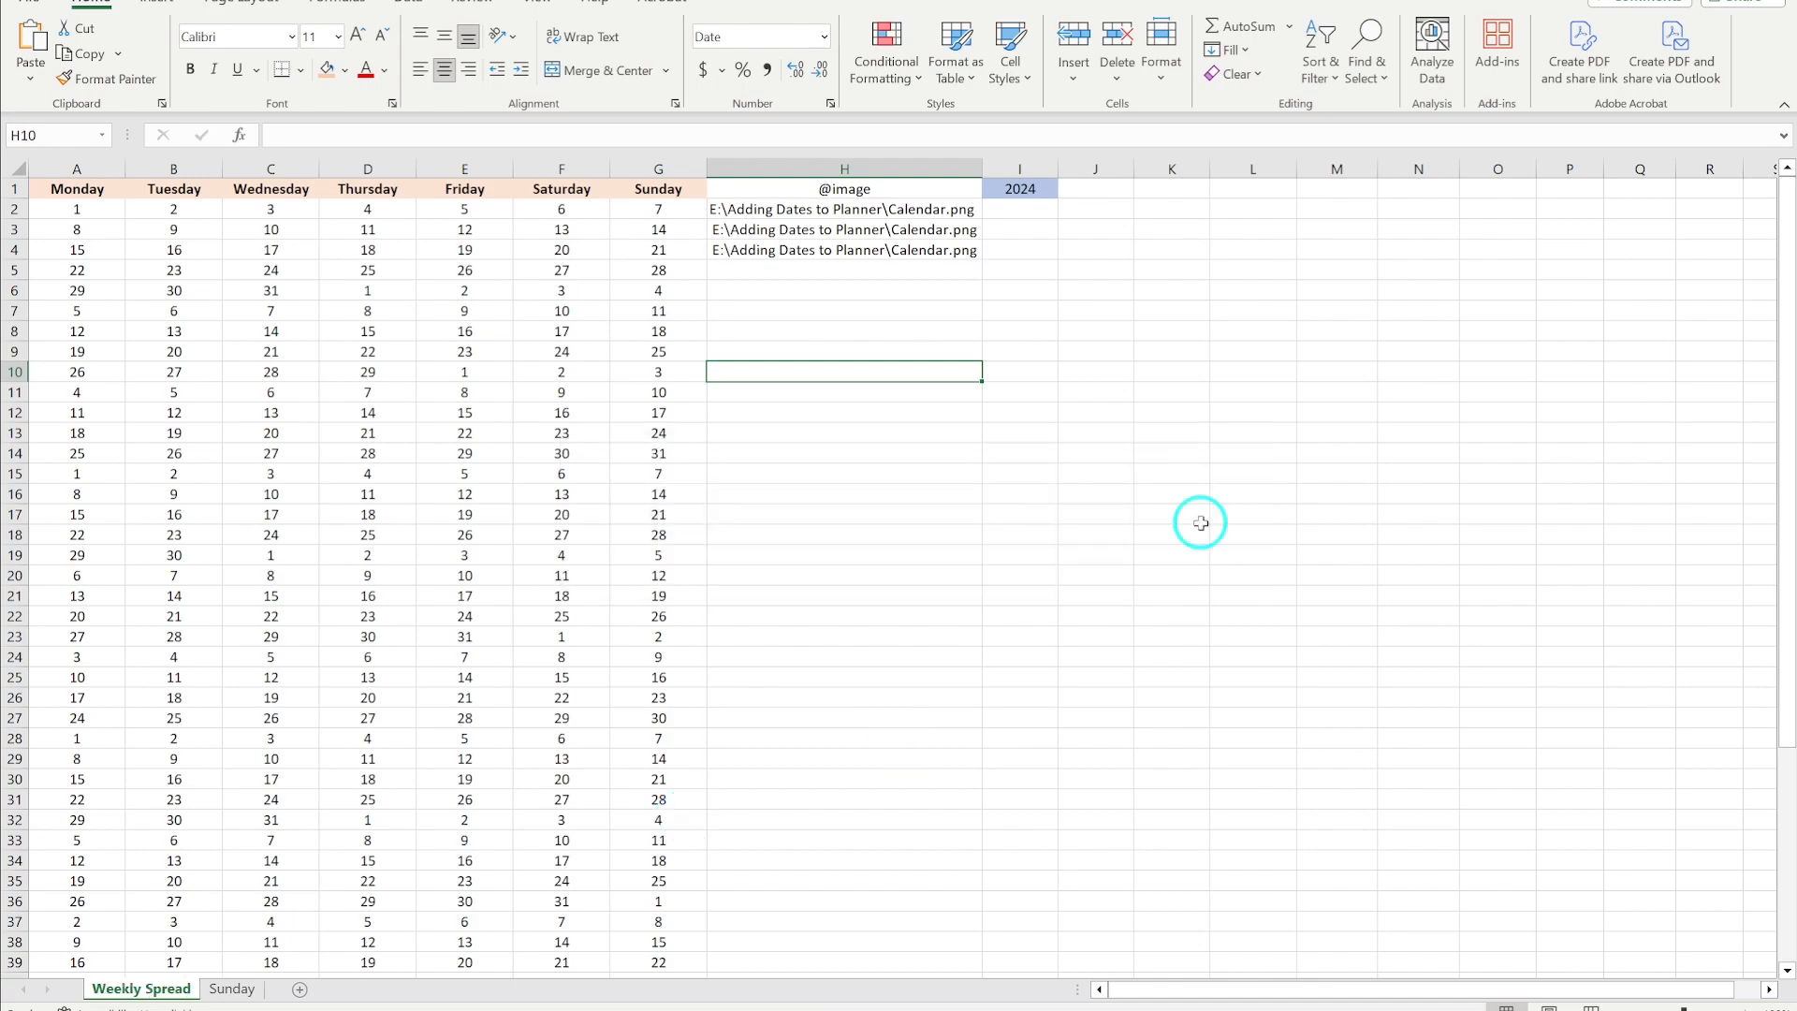
- Open Weekly Spread.csv from the Adding Dates to Planner folder and widen column H to fit the image paths
left_click(1665, 73)
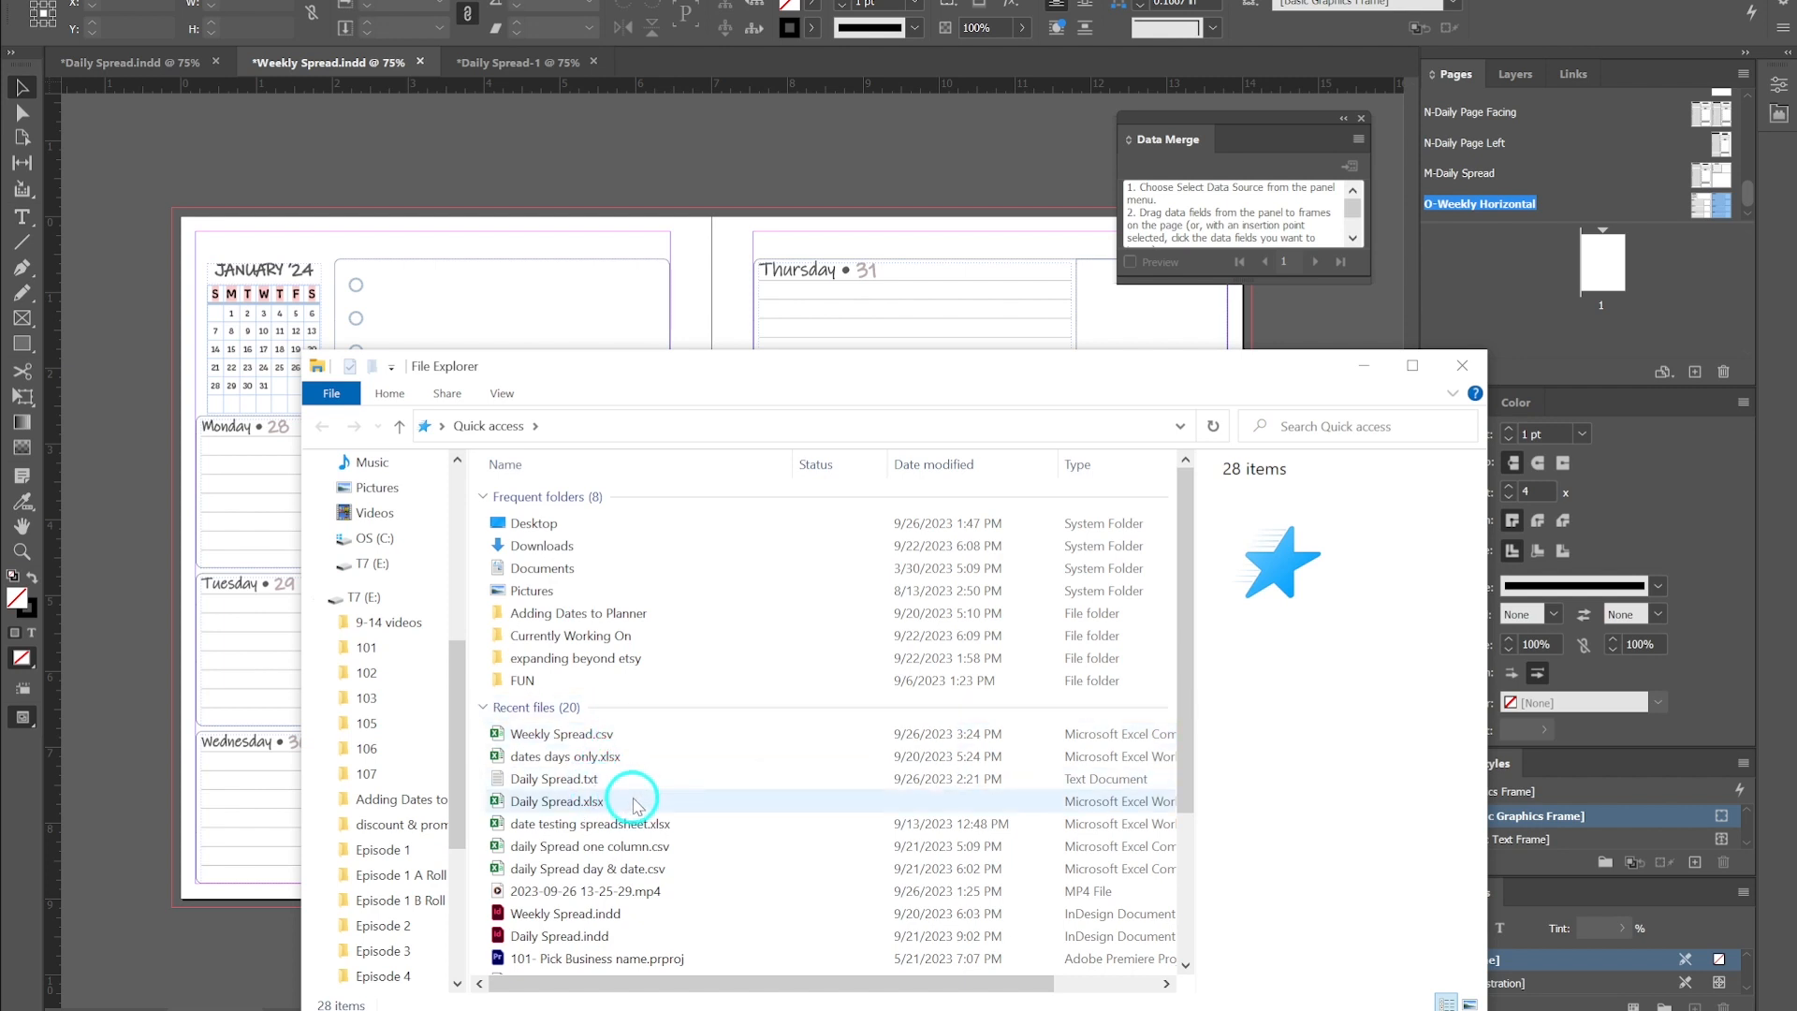
left_click(400, 800)
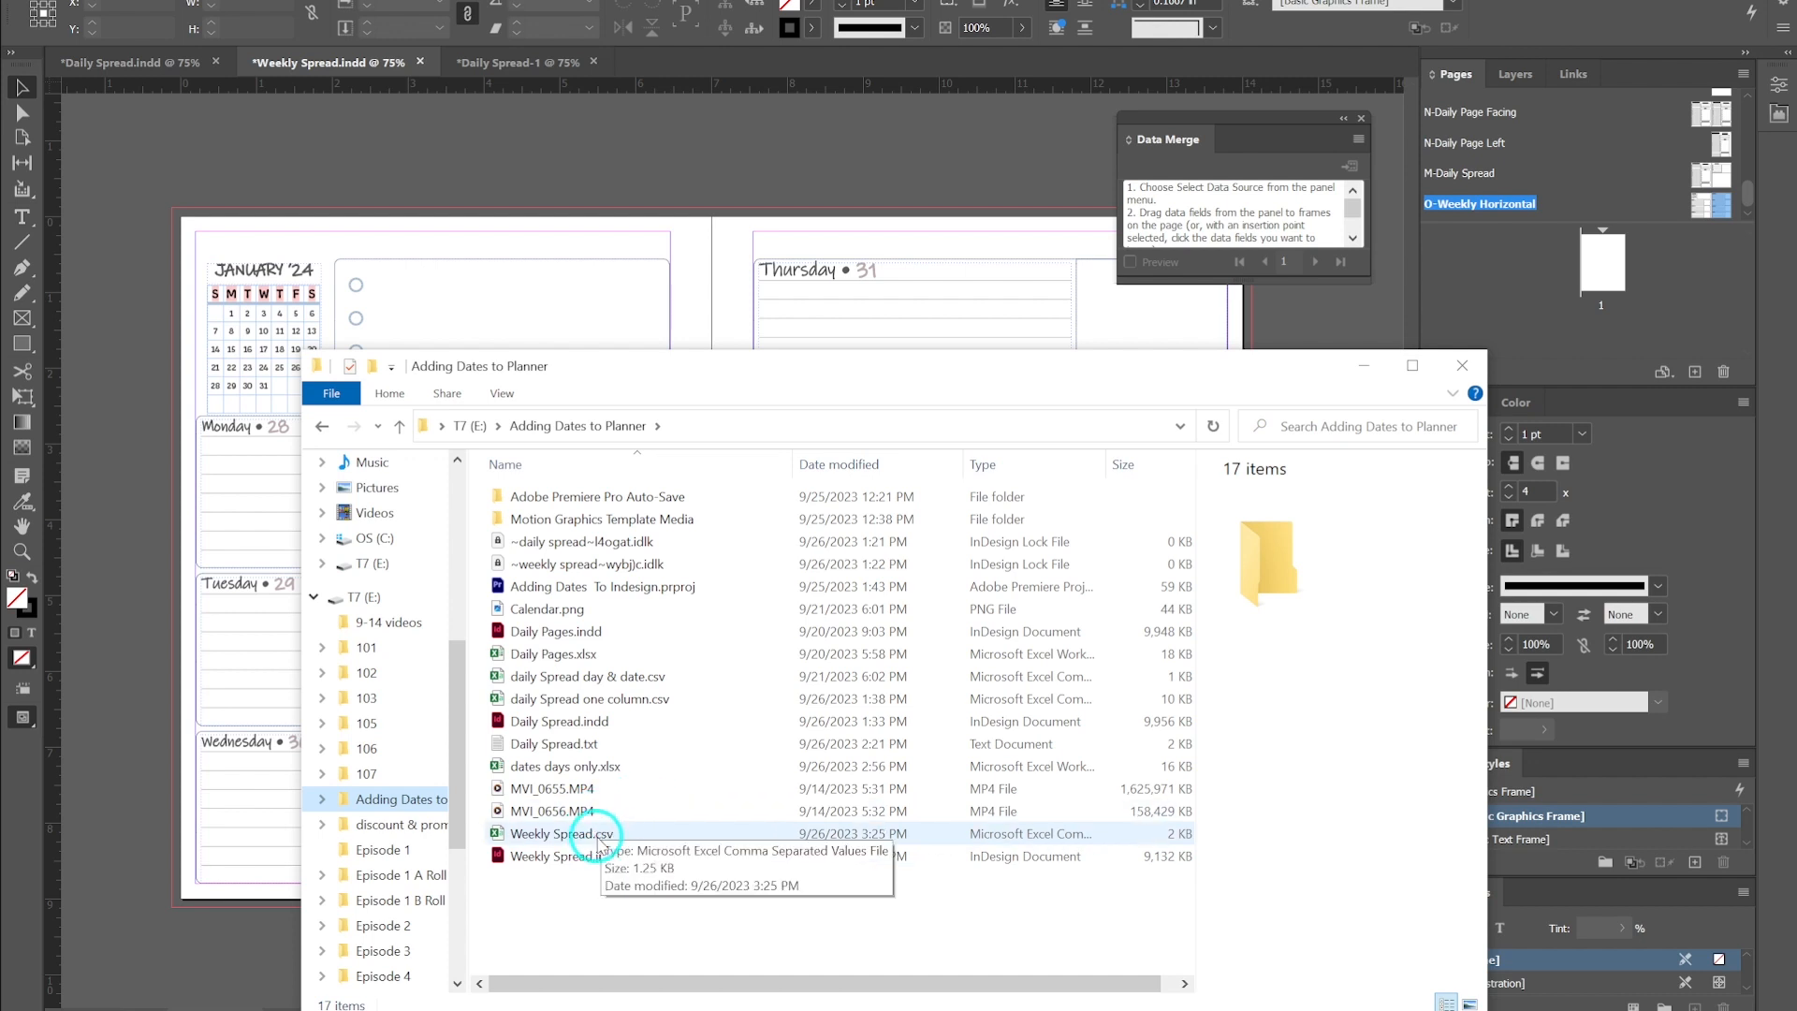
double_click(600, 835)
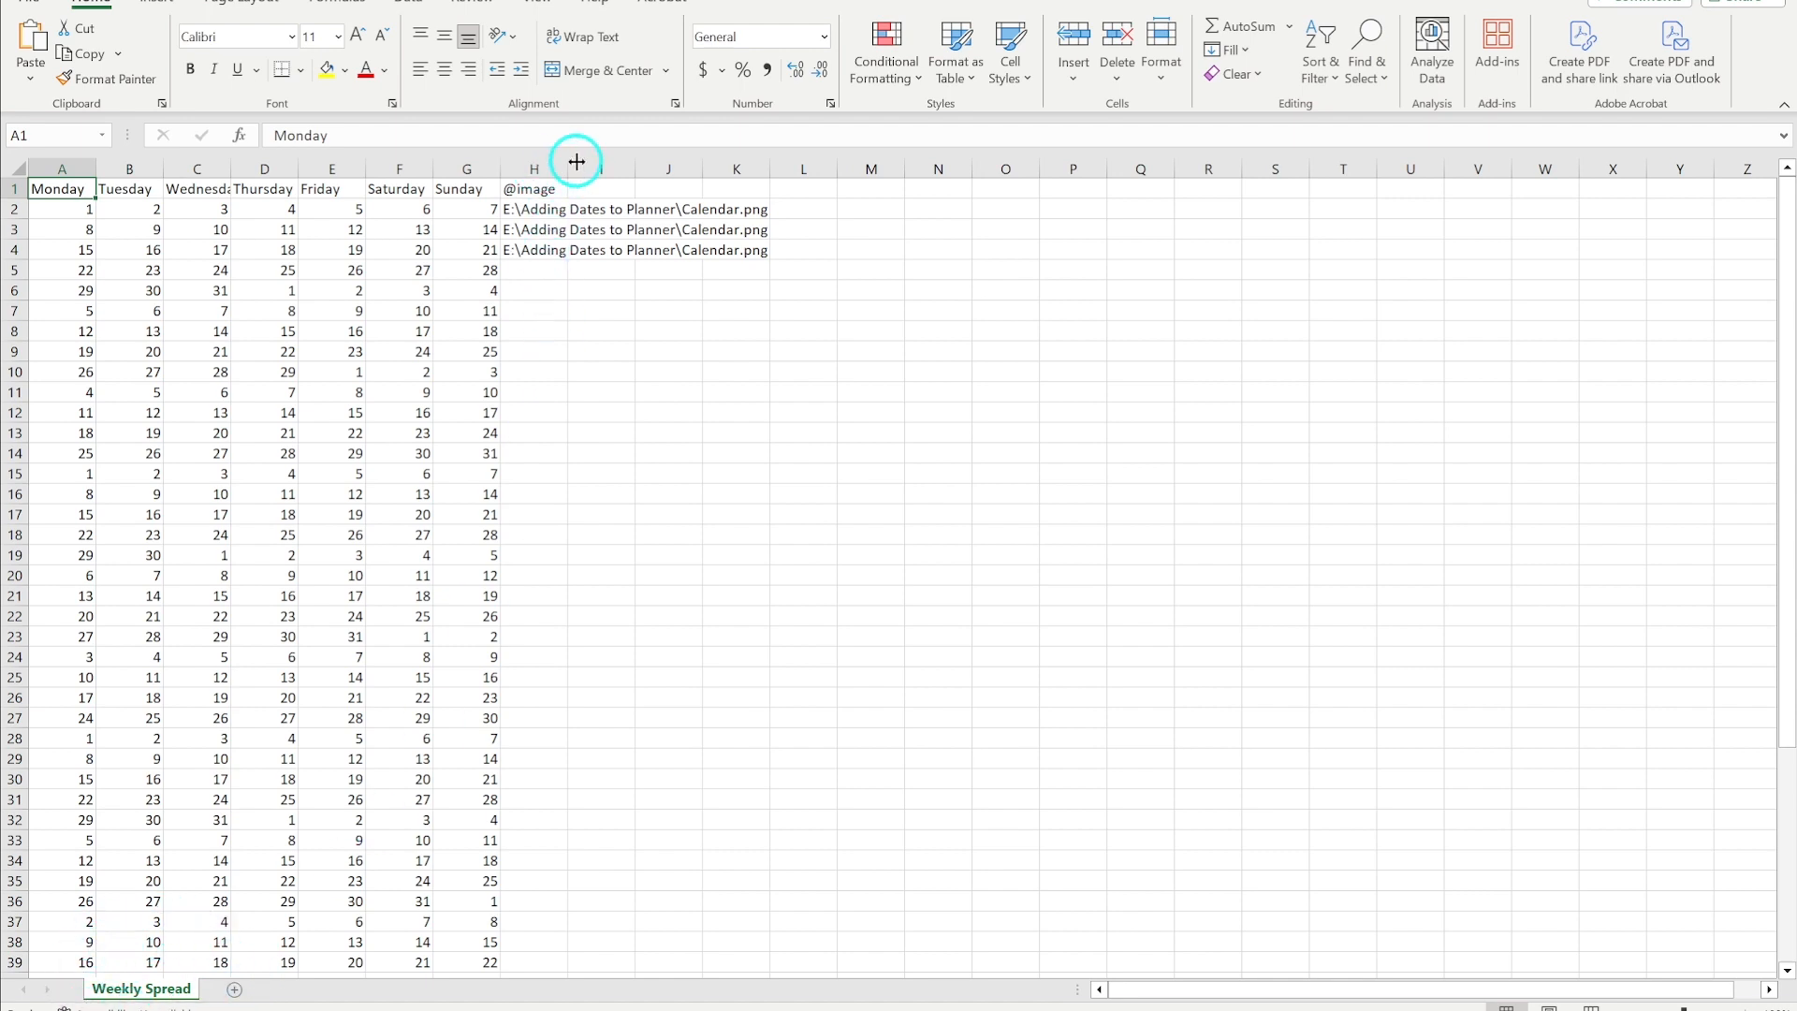
left_click_drag(567, 161, 778, 164)
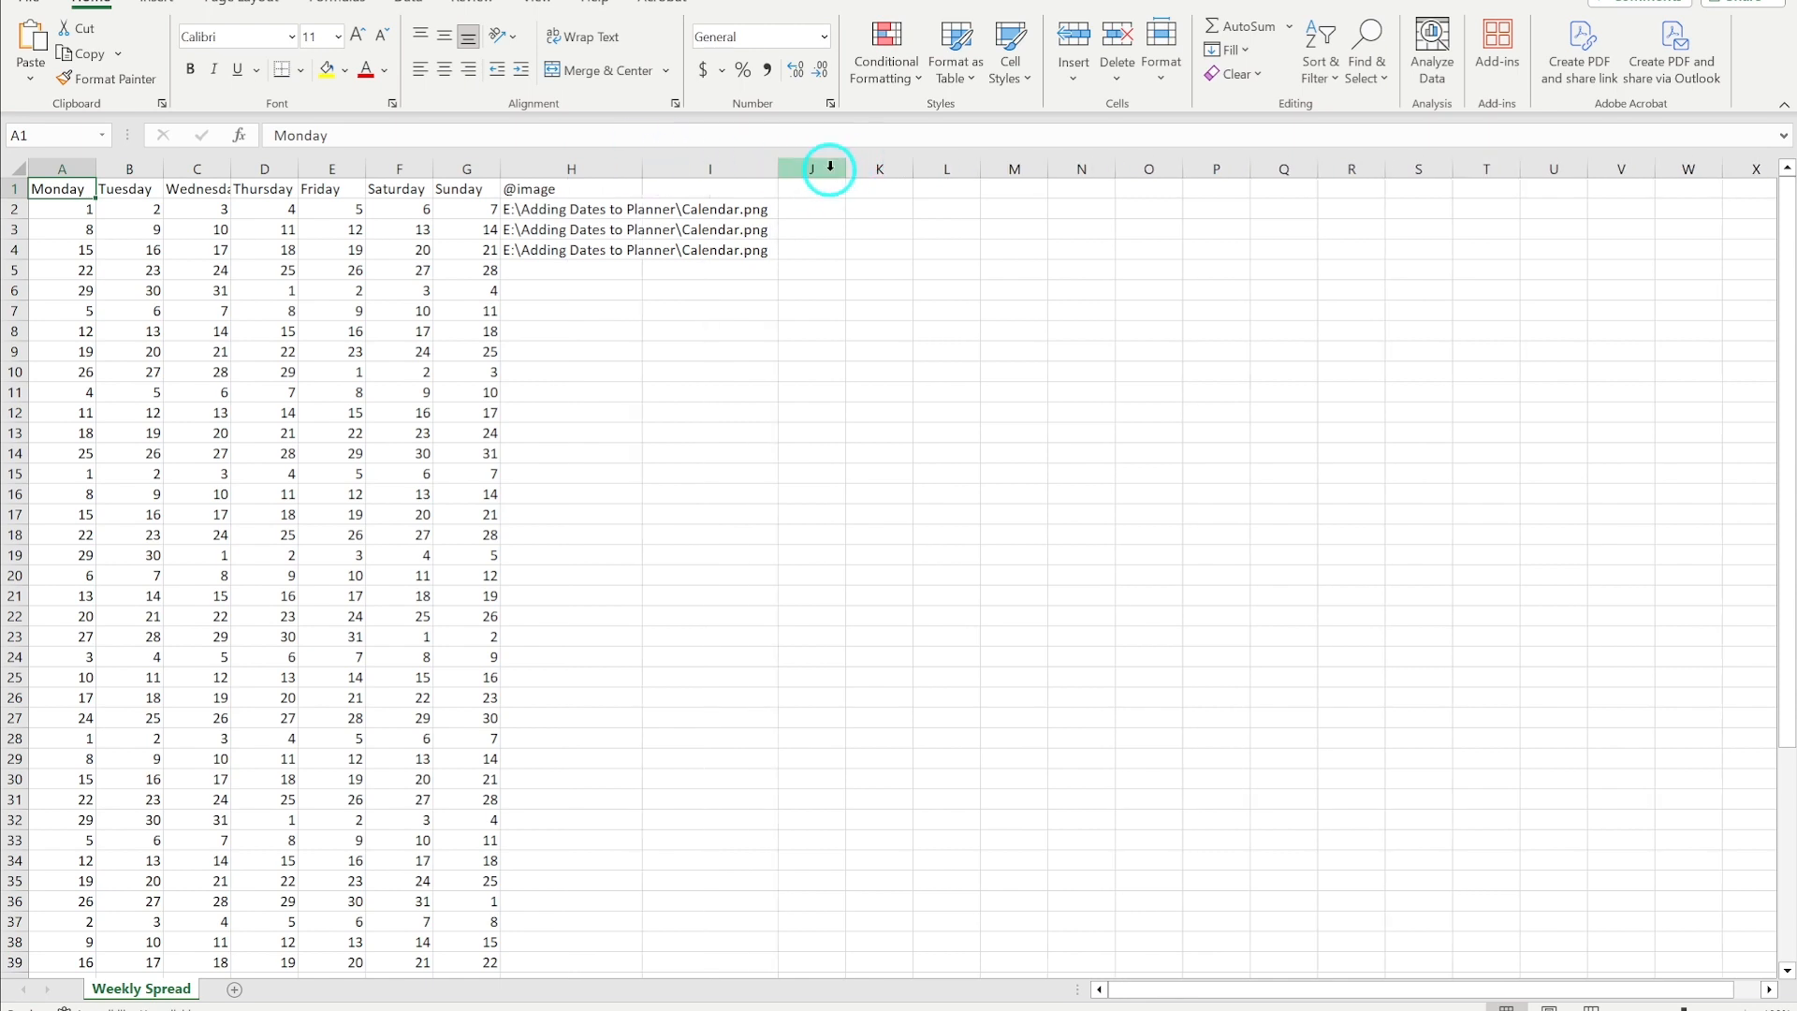
double_click(644, 165)
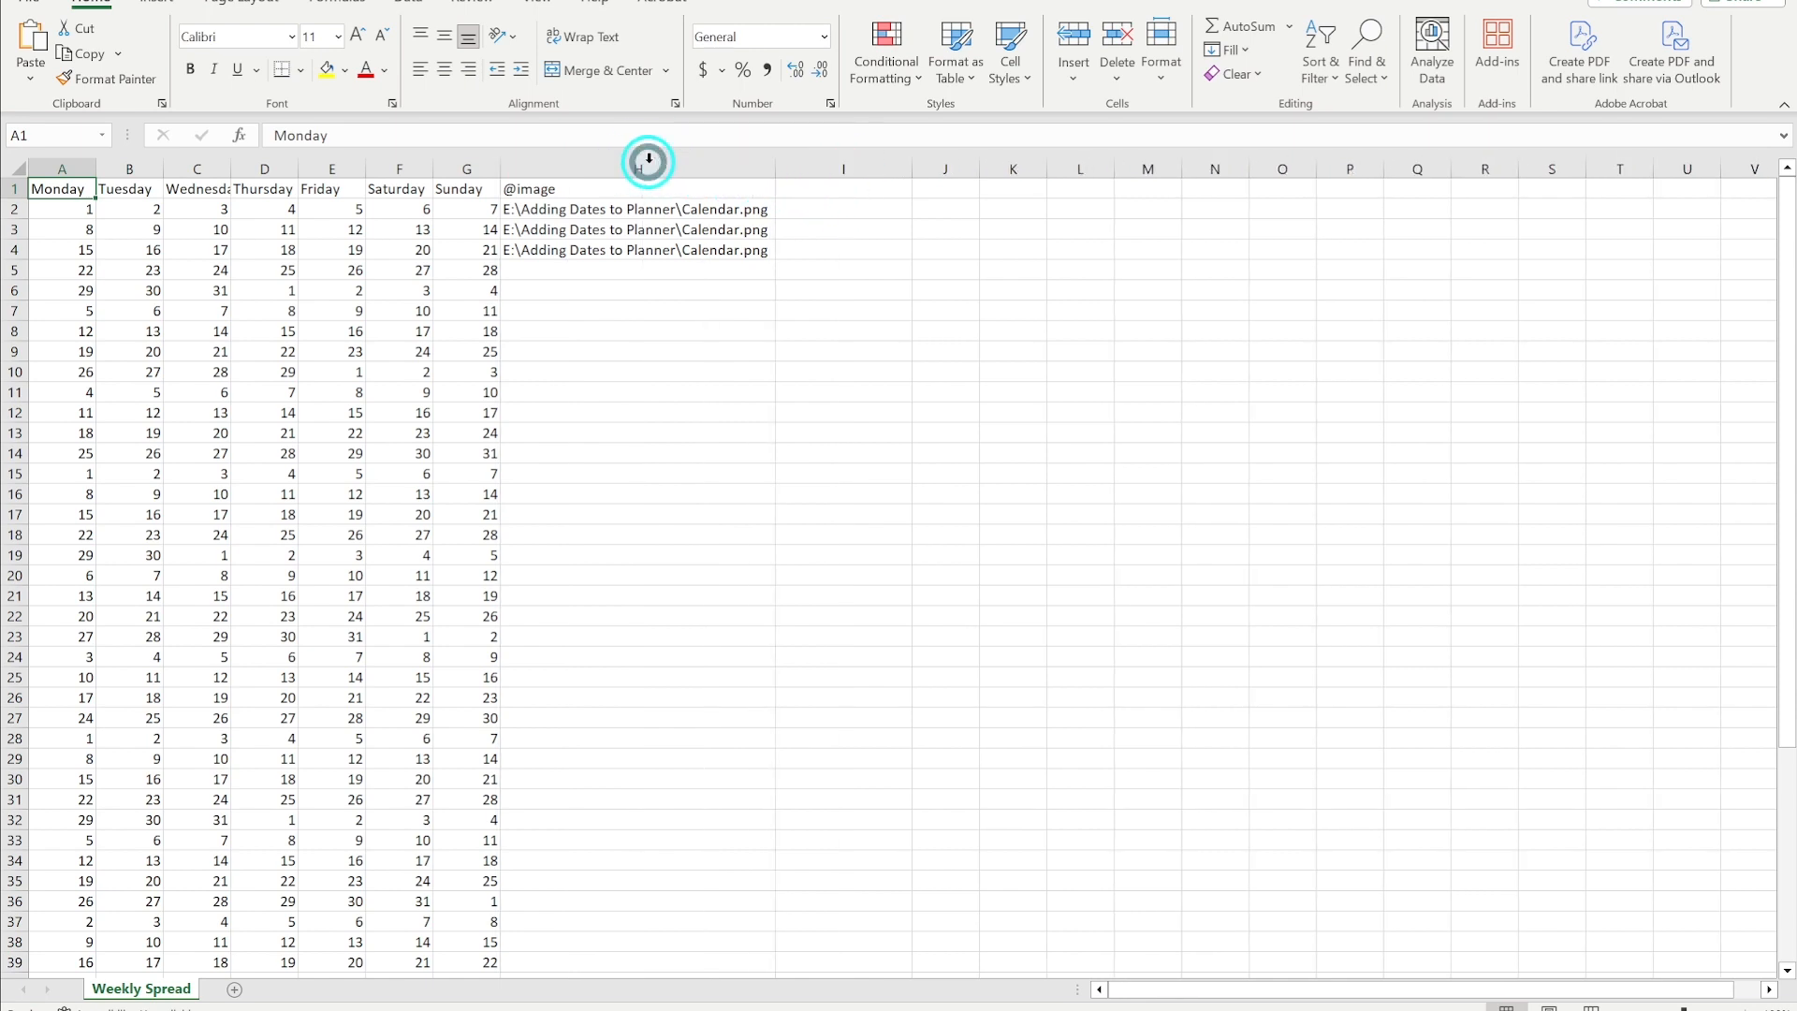
left_click(819, 186)
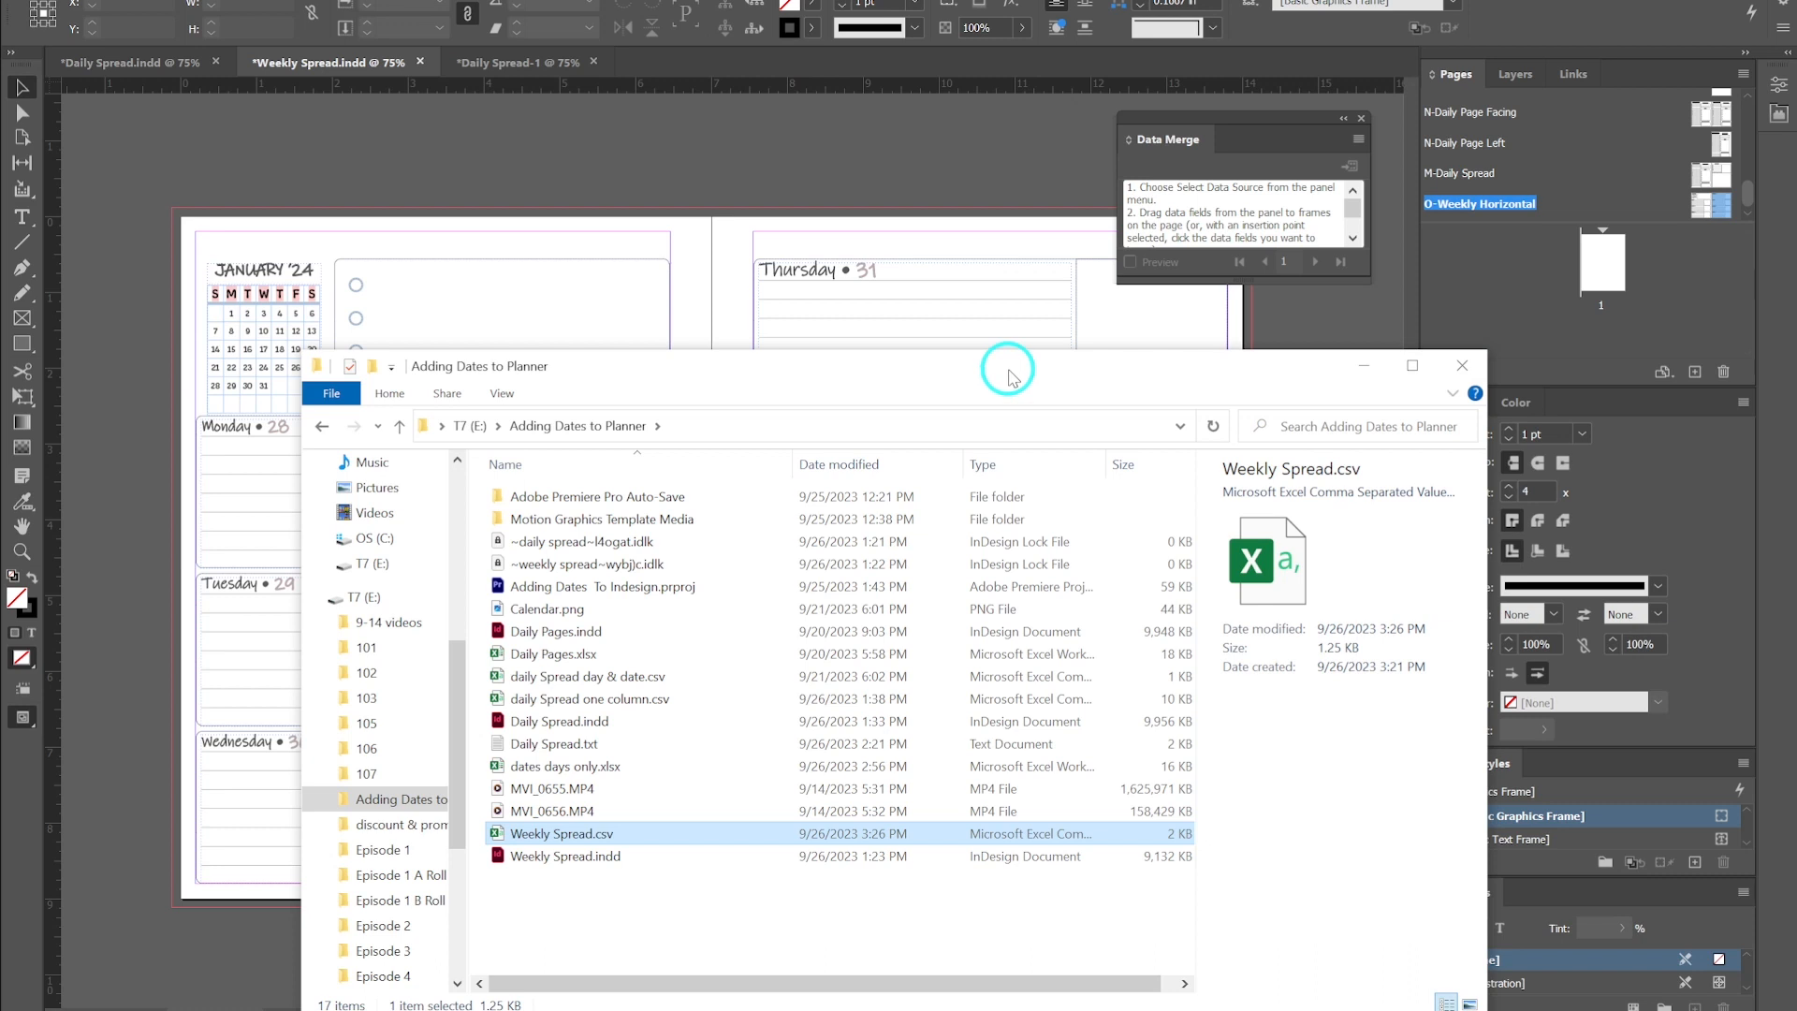
- Open the Data Merge panel in the Weekly Spread document and select Weekly Spread.csv as its data source
left_click_drag(1009, 372, 809, 221)
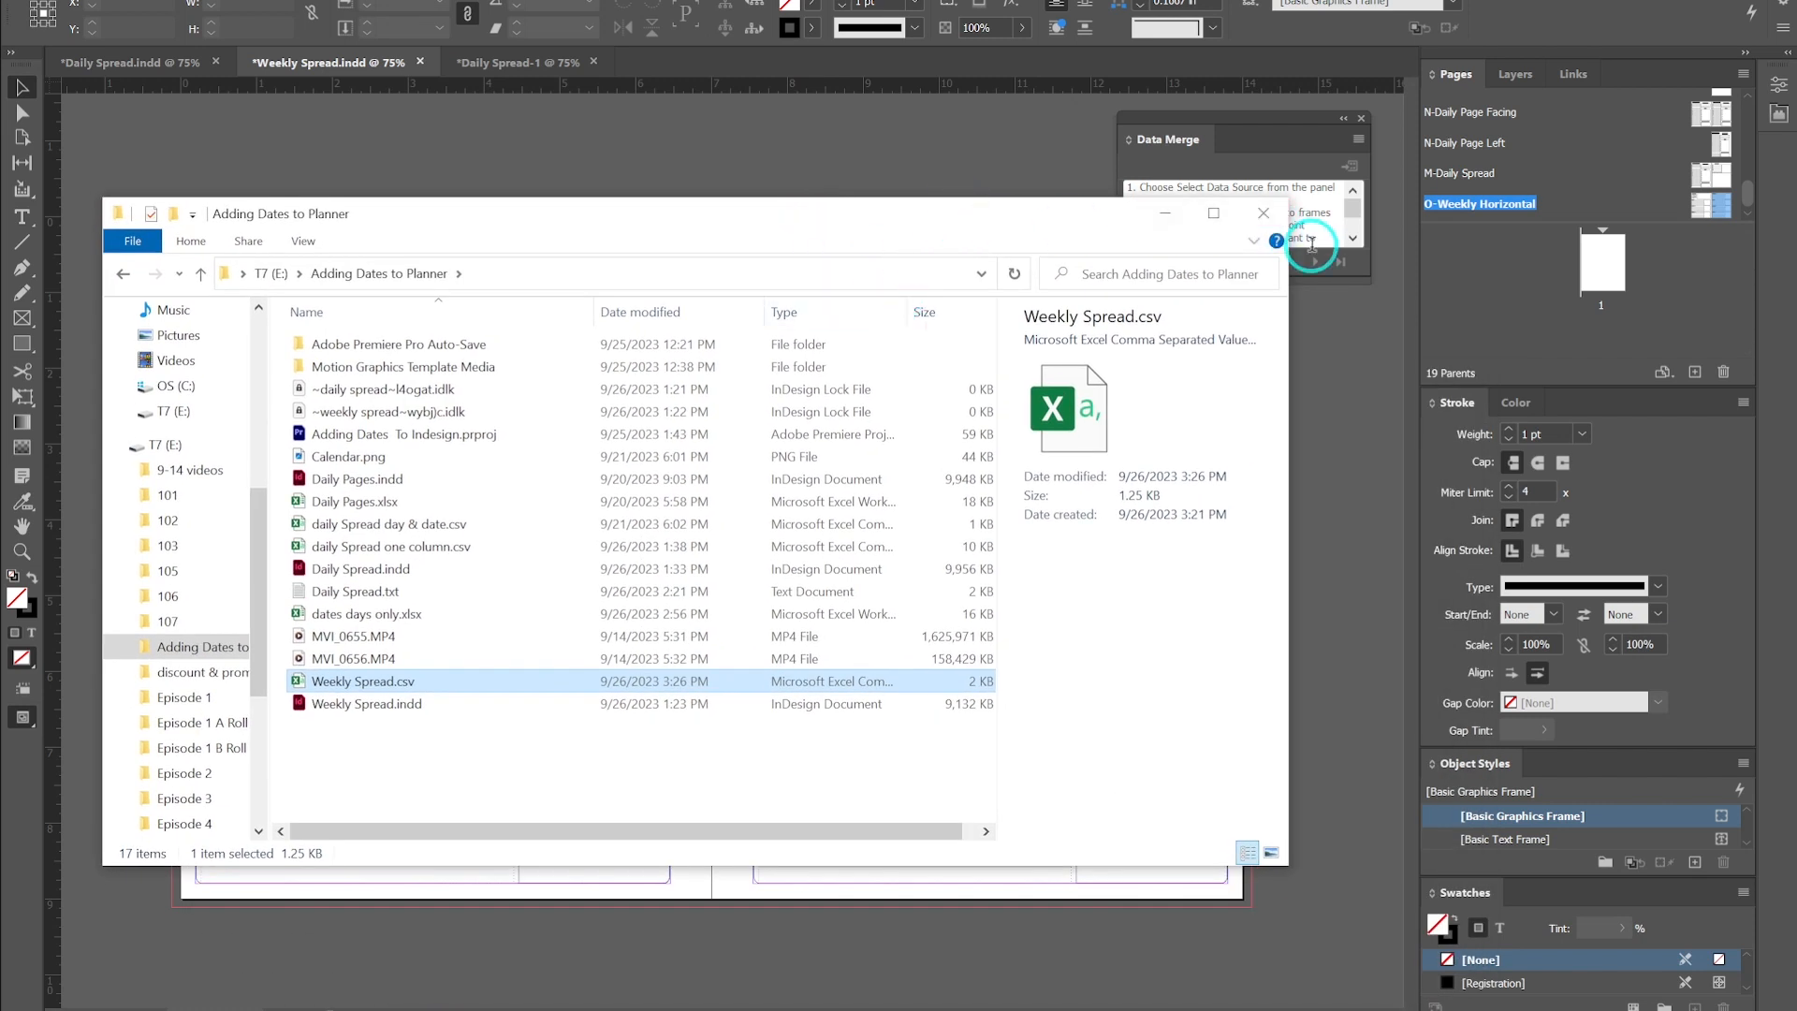
left_click(1278, 167)
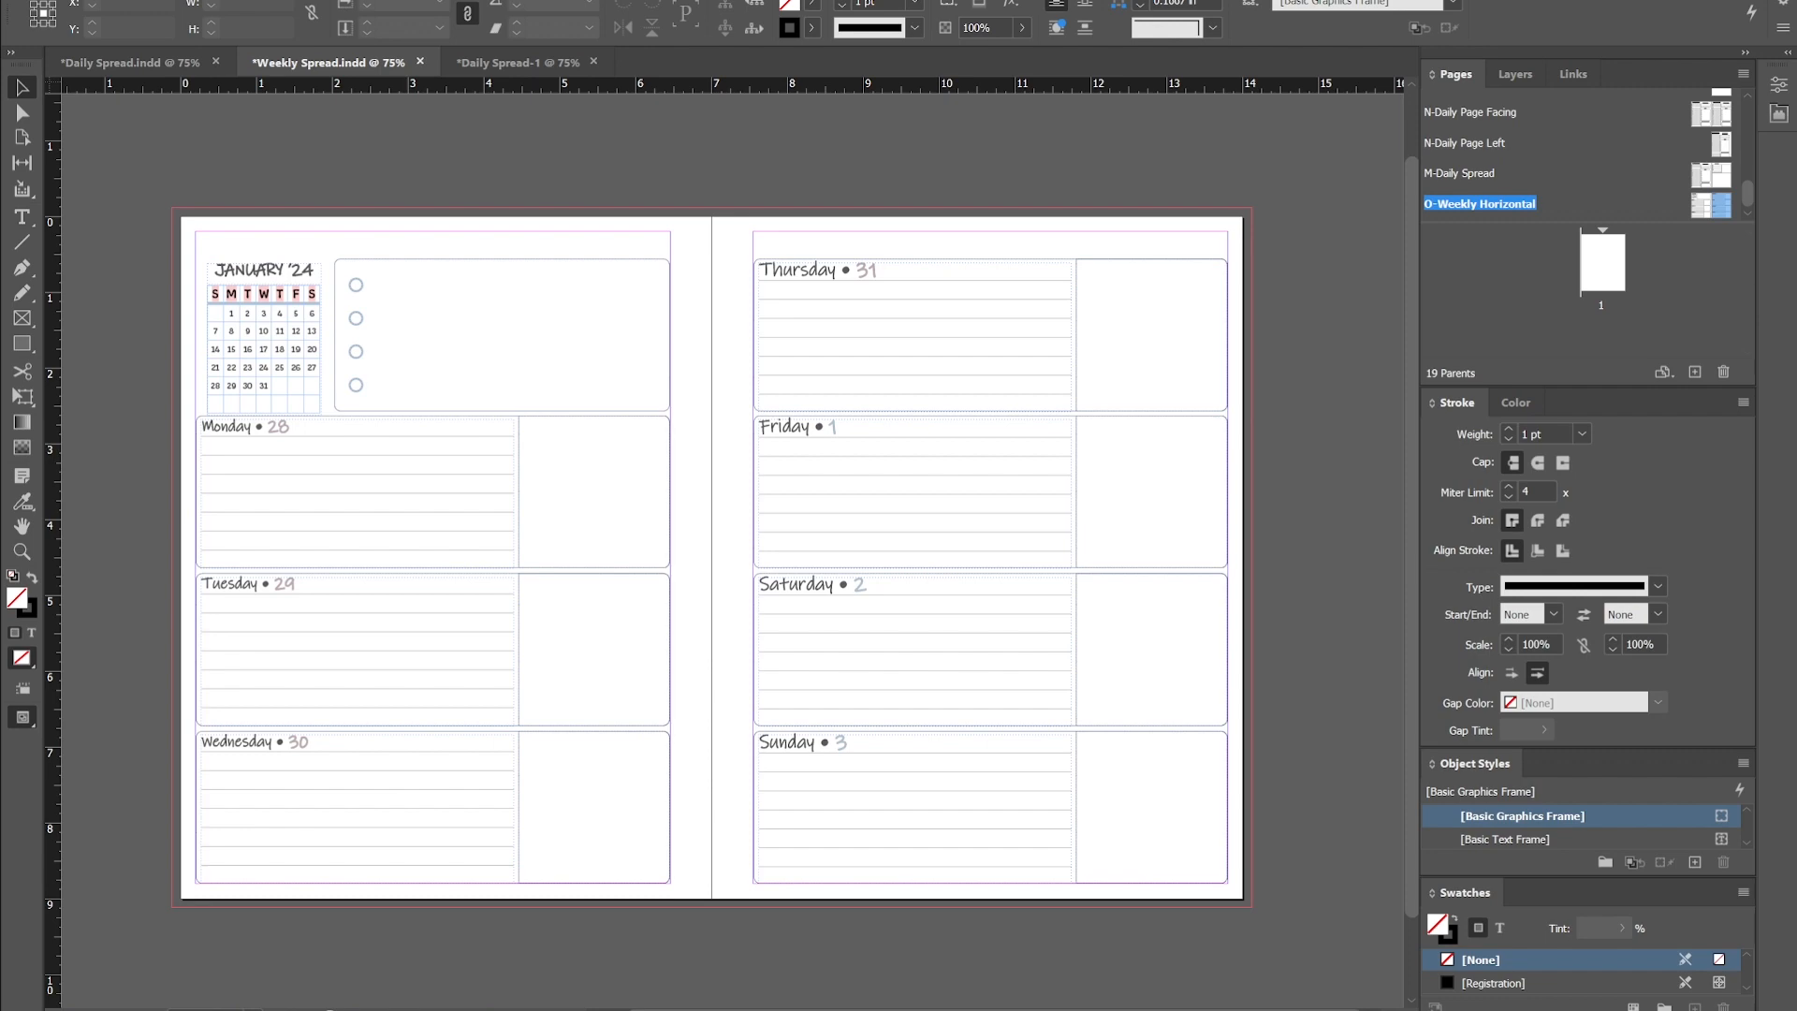
left_click(513, 0)
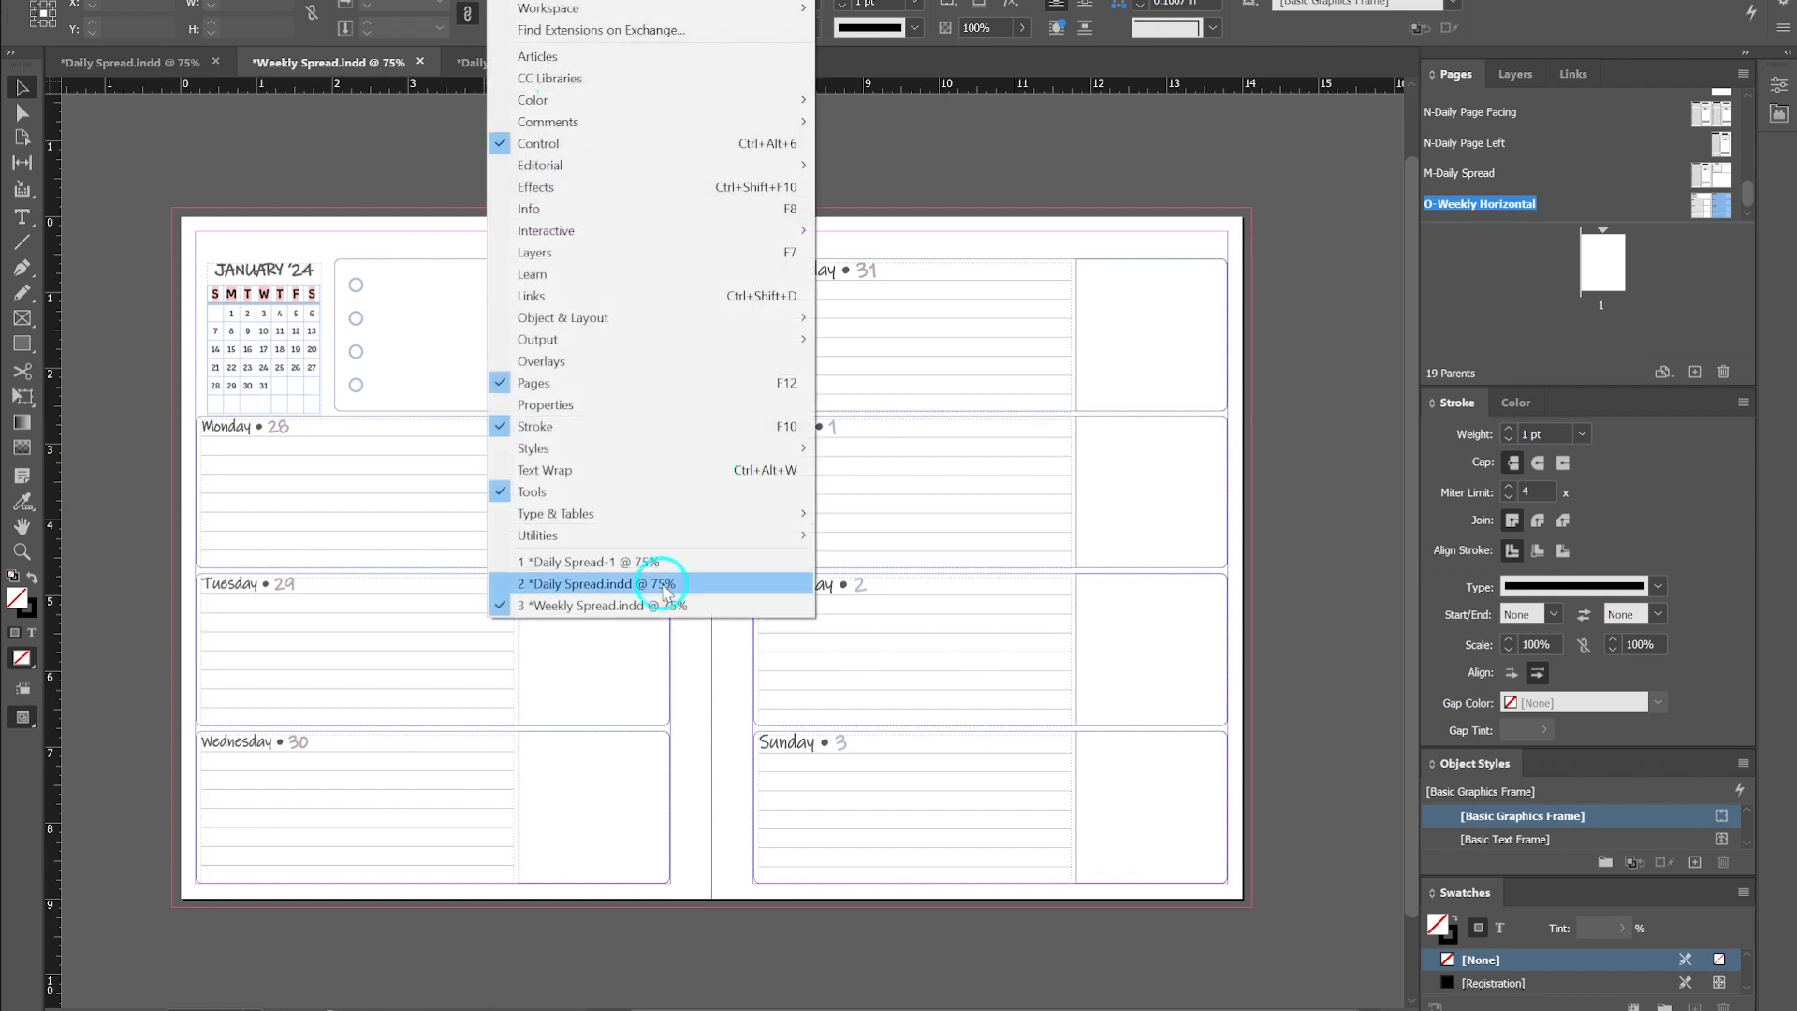
mouse_move(668, 539)
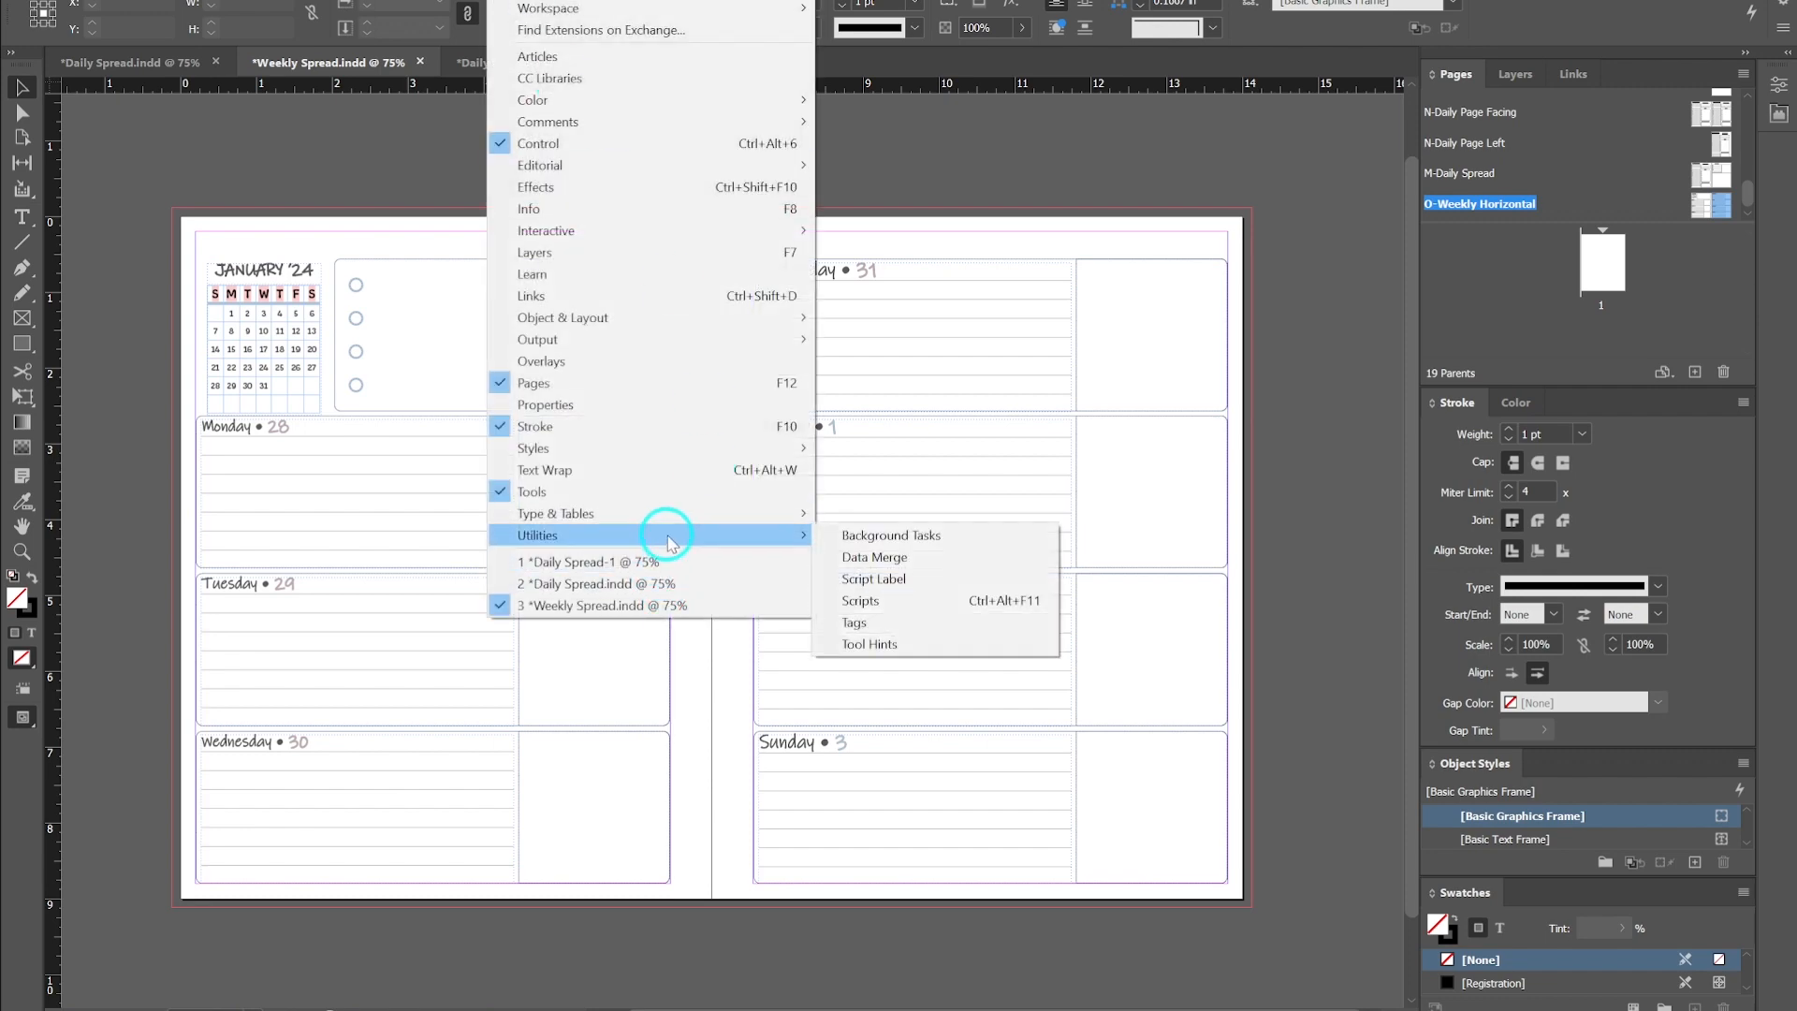
left_click(876, 557)
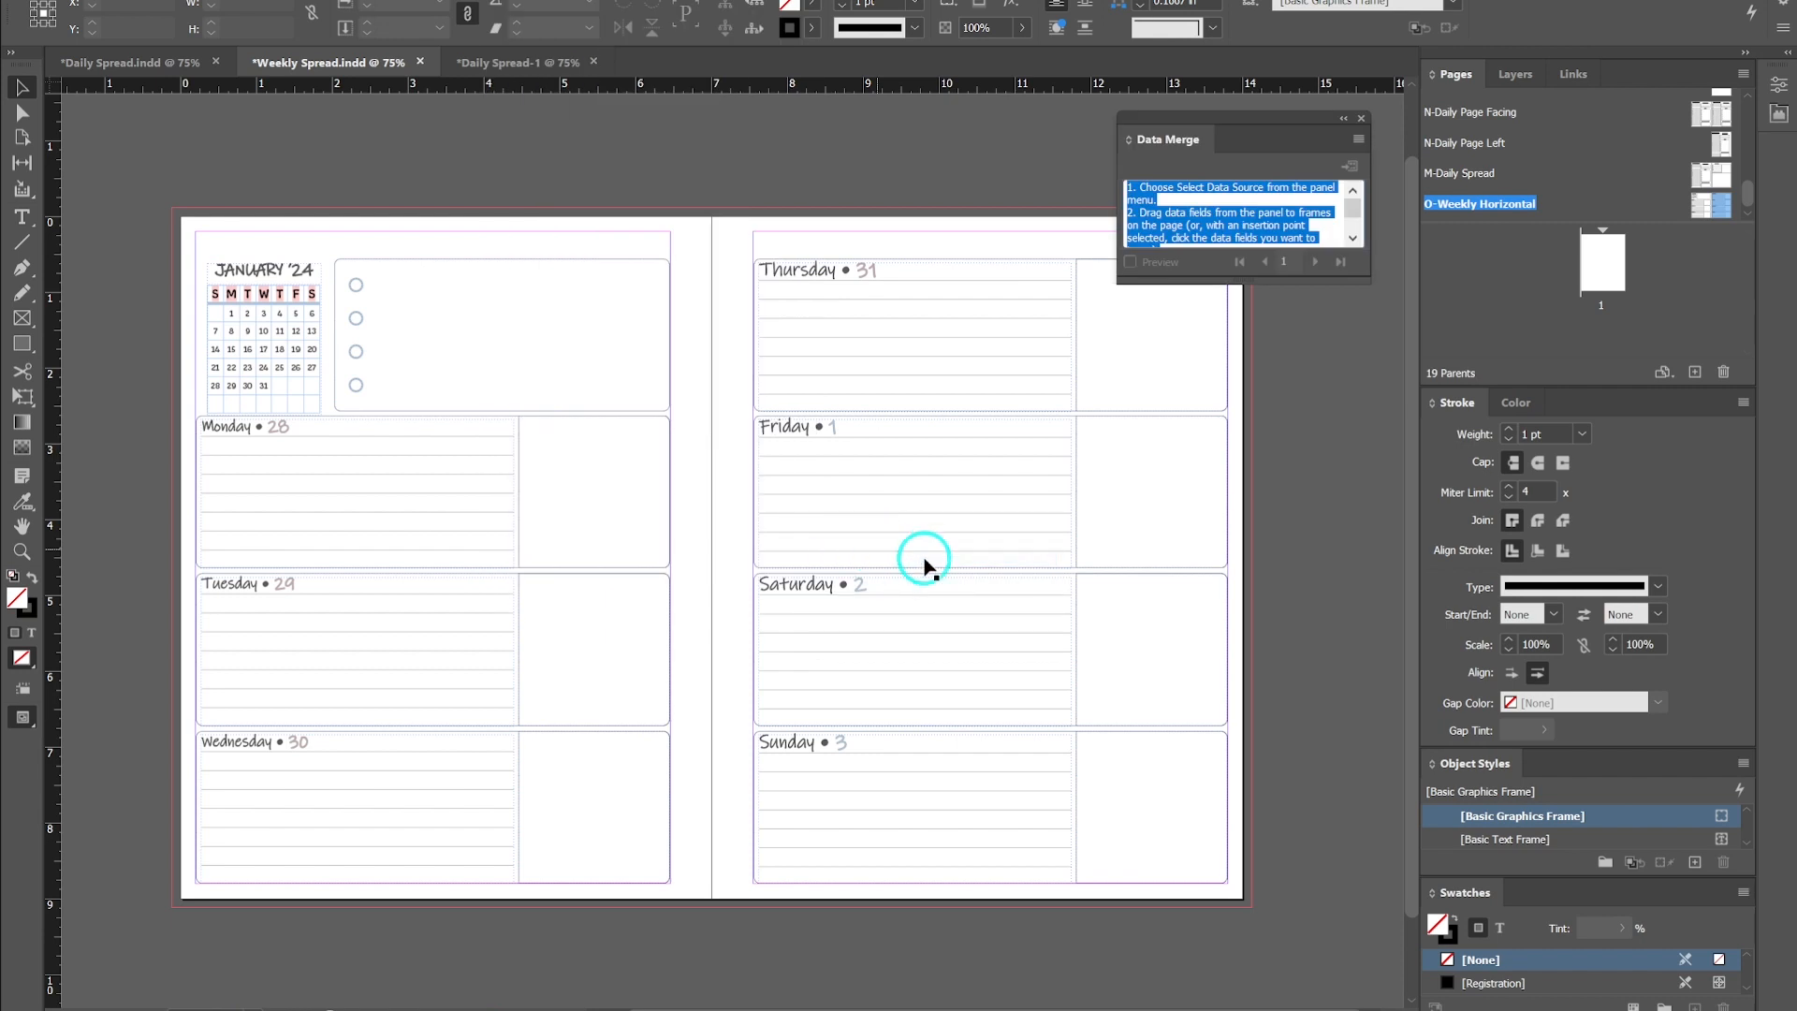
left_click(1358, 140)
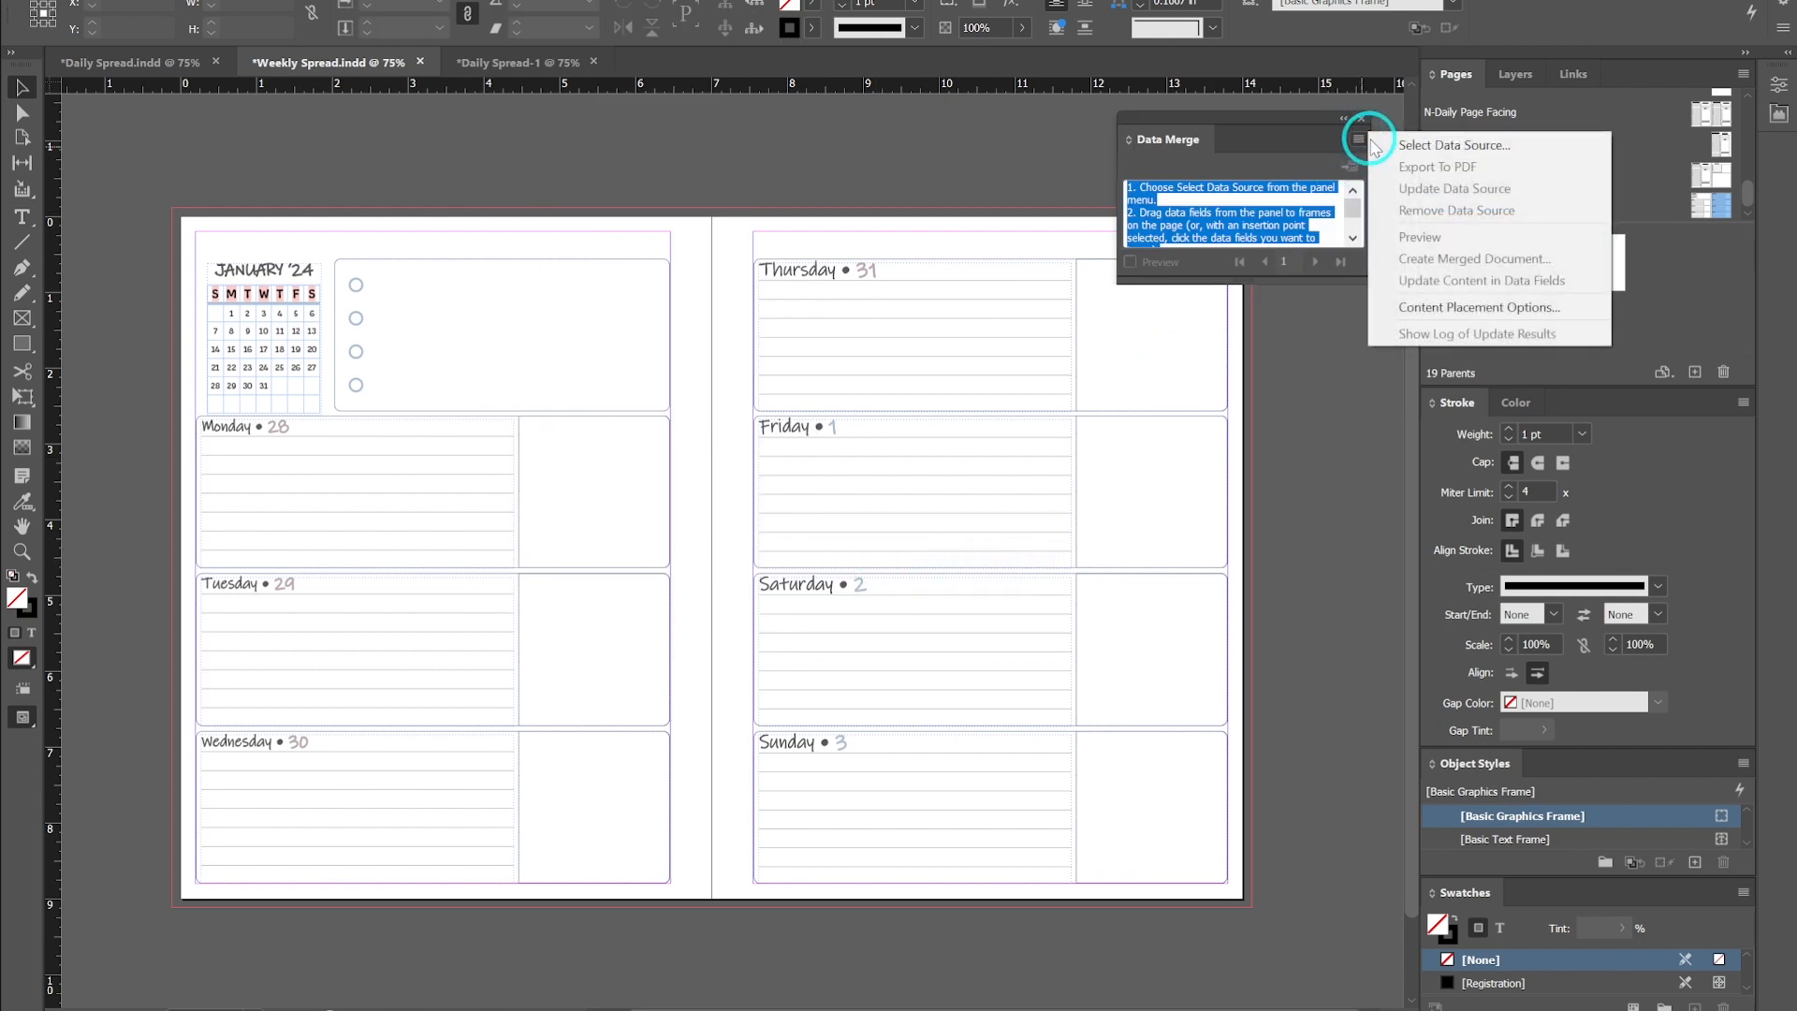
left_click(1499, 147)
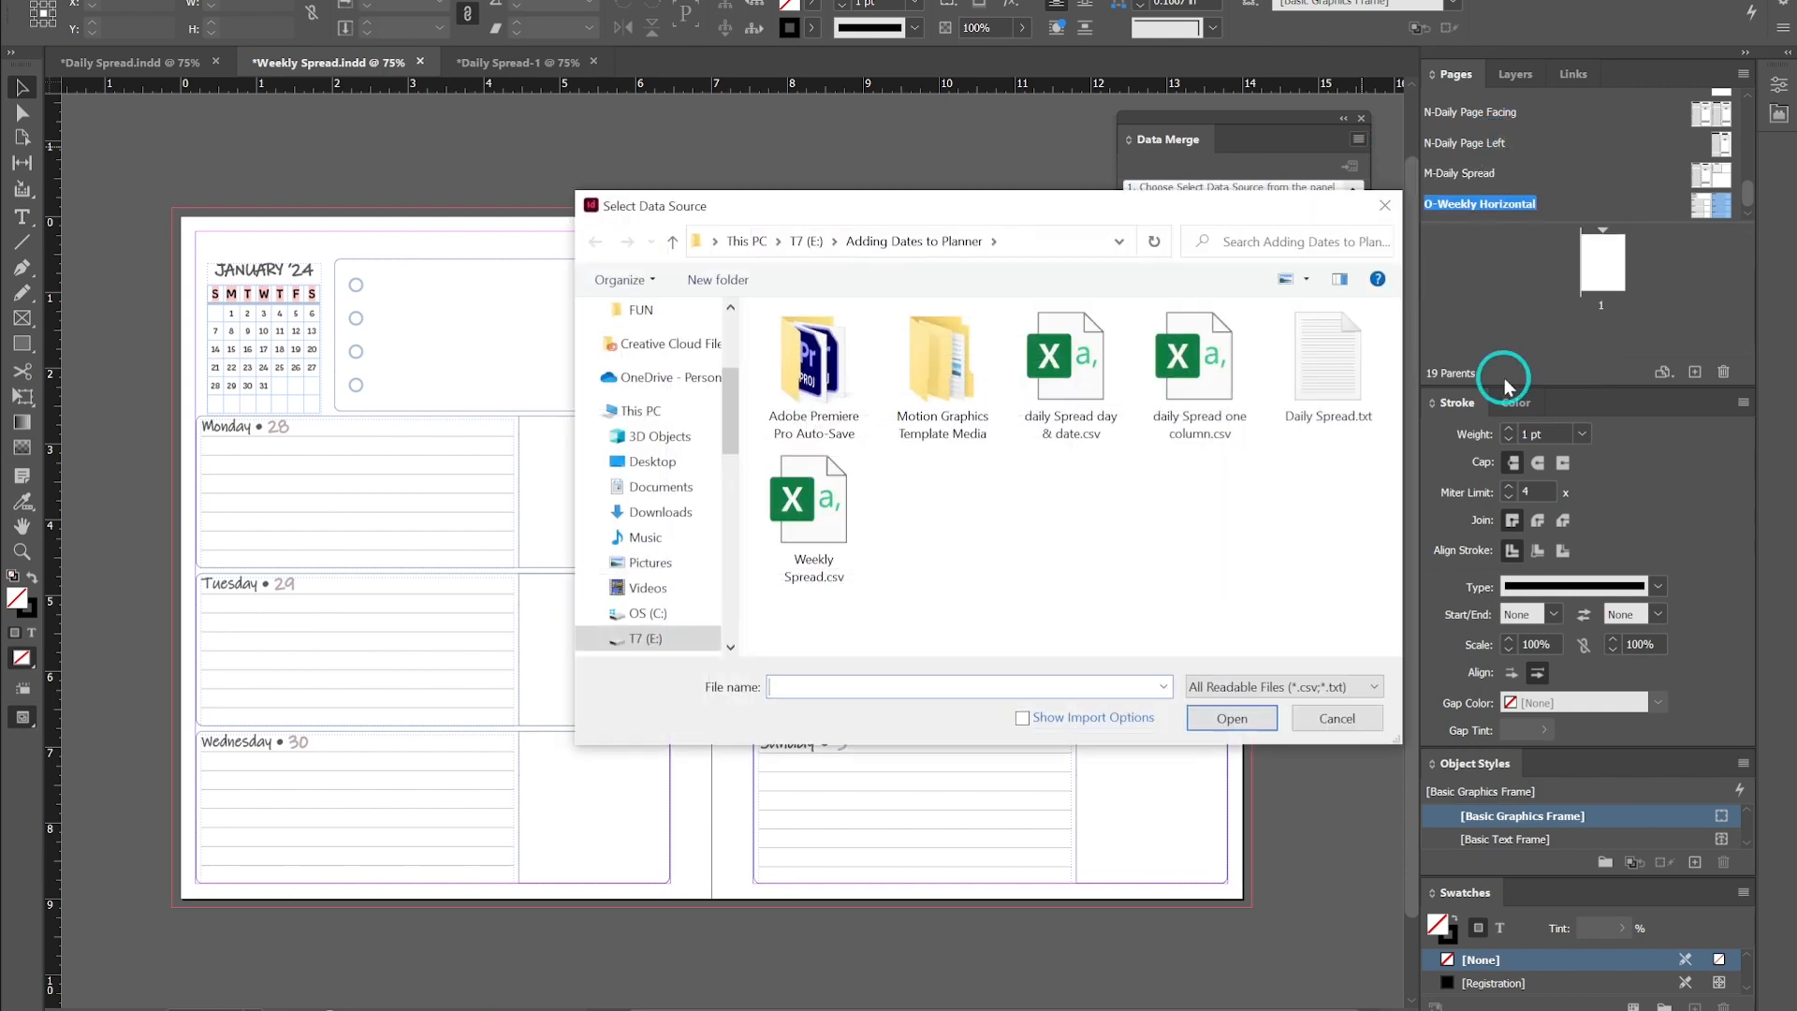
left_click(857, 571)
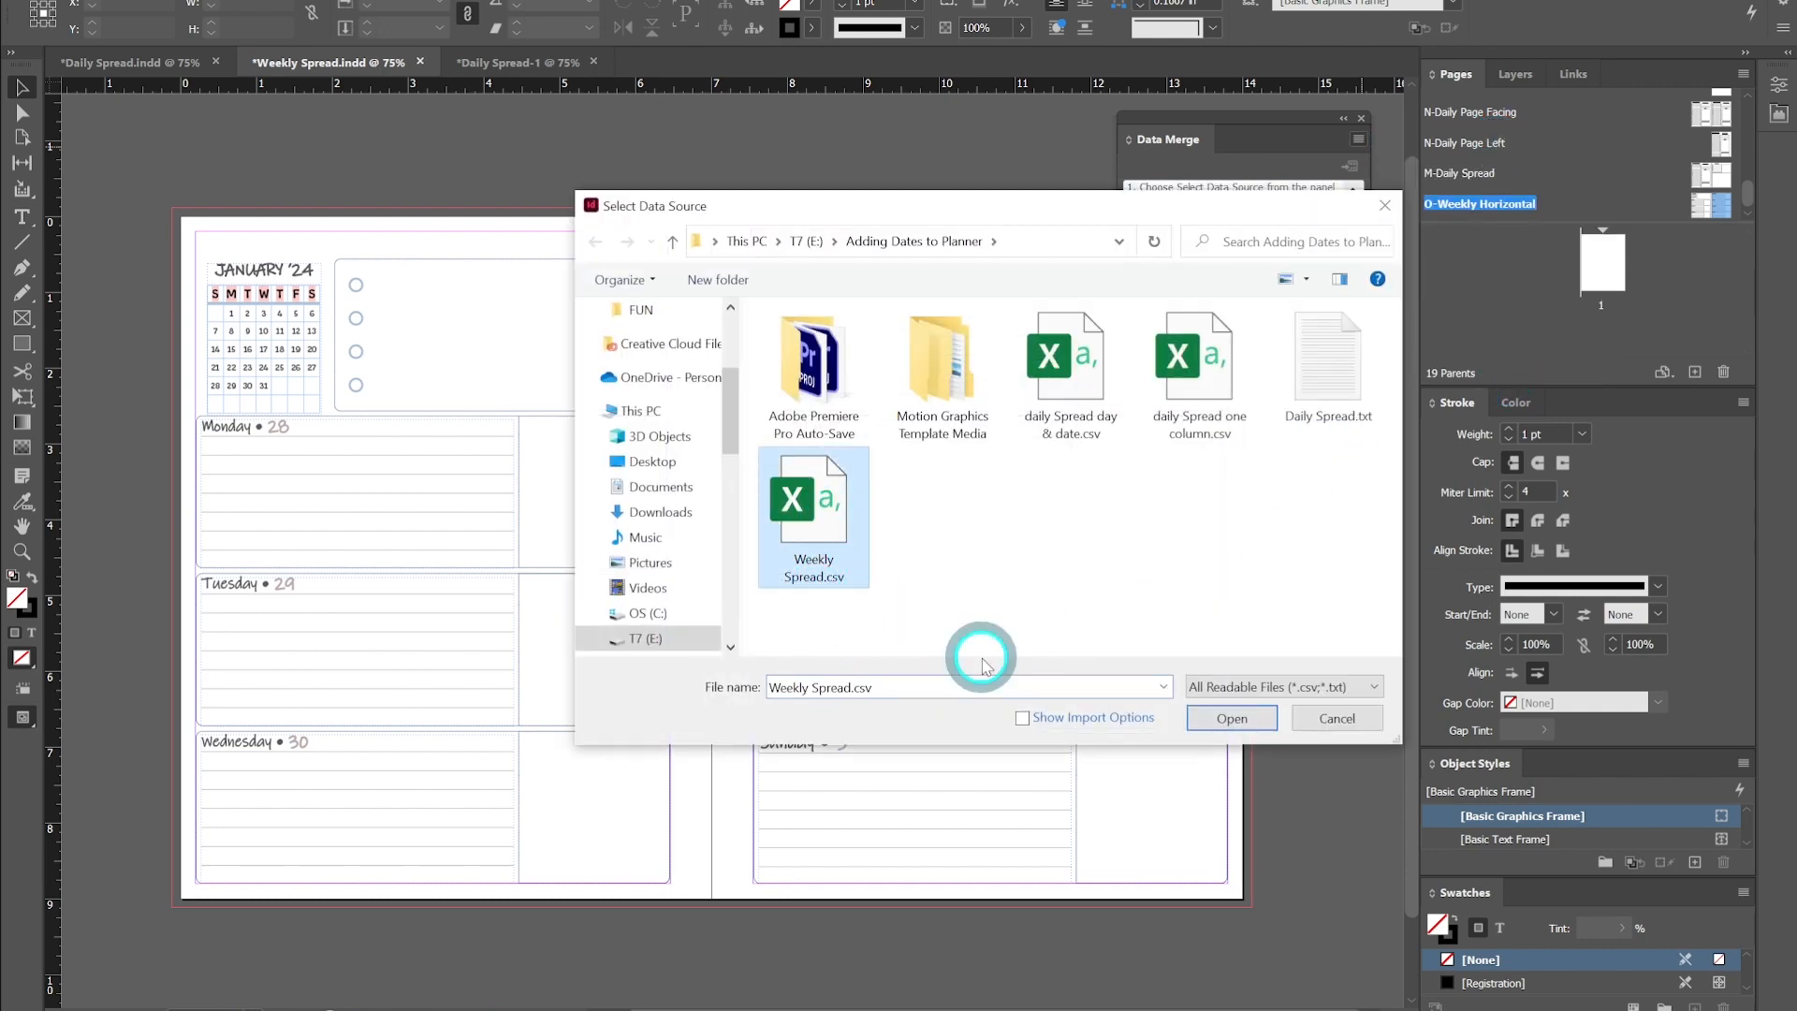
left_click(1233, 718)
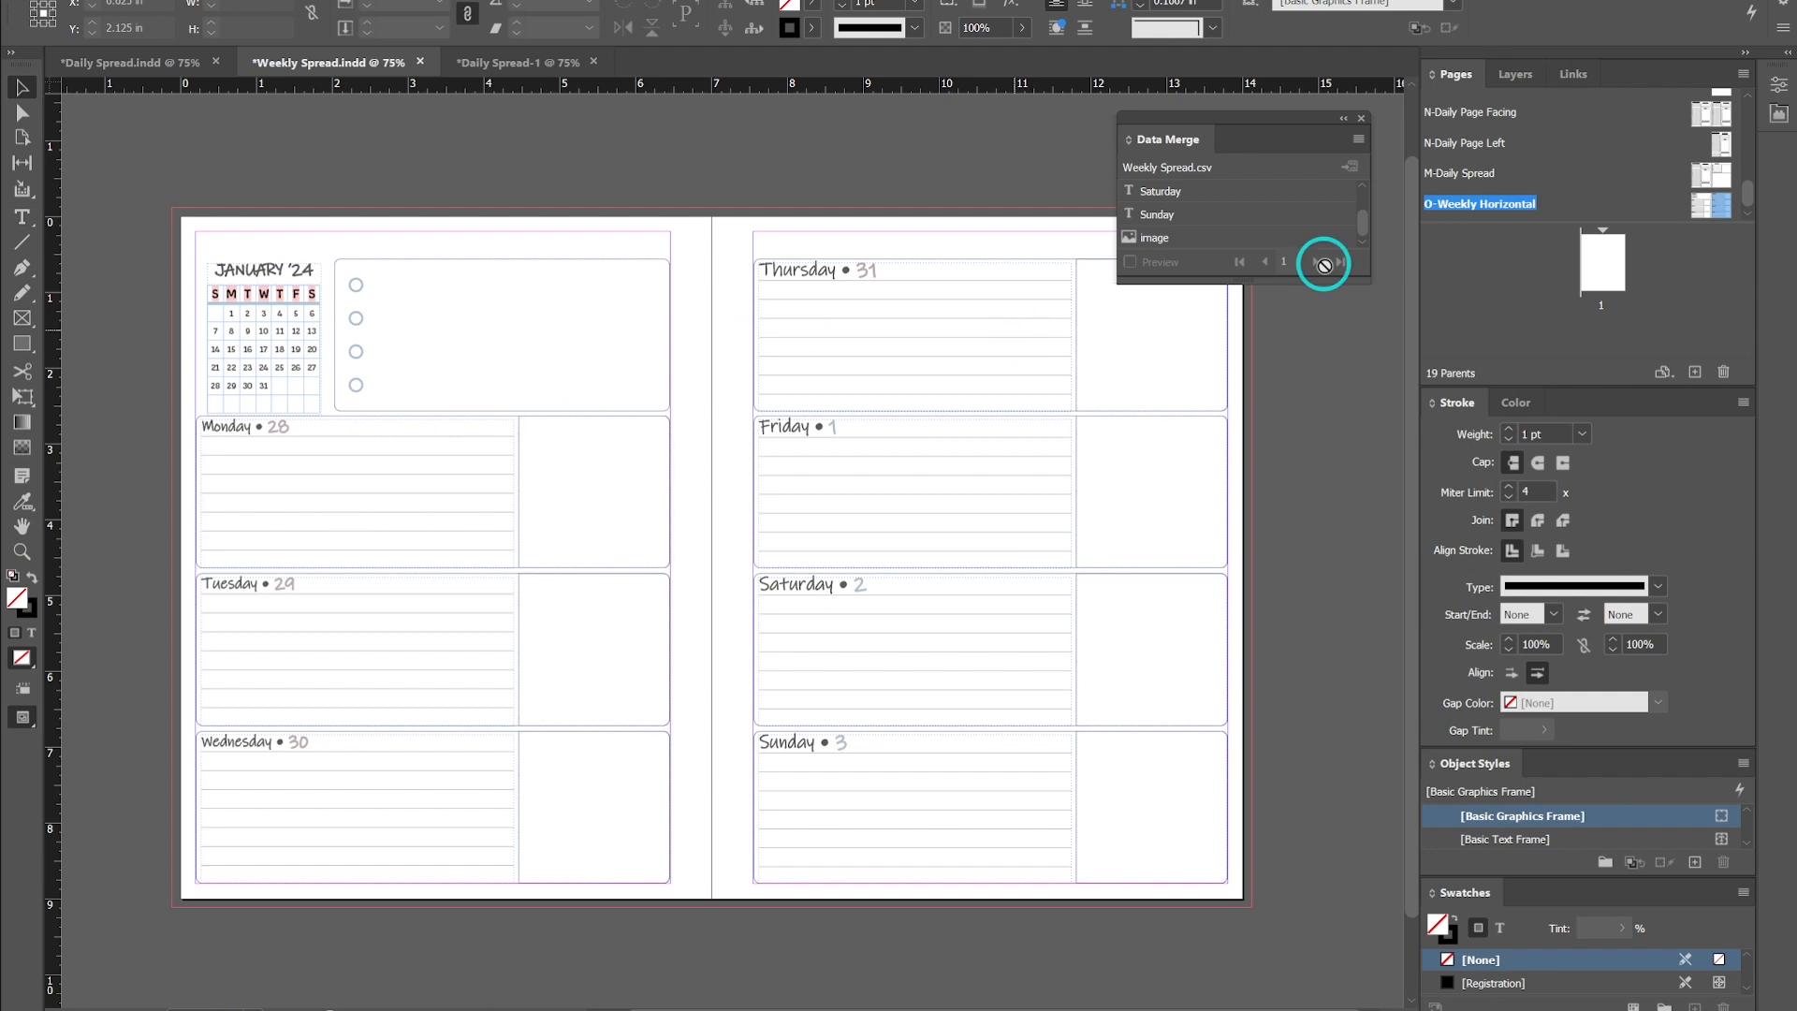
- Replace the Monday and Tuesday date numbers on the weekly spread with the Monday and Tuesday data fields
scroll(1192, 238, "up", 5)
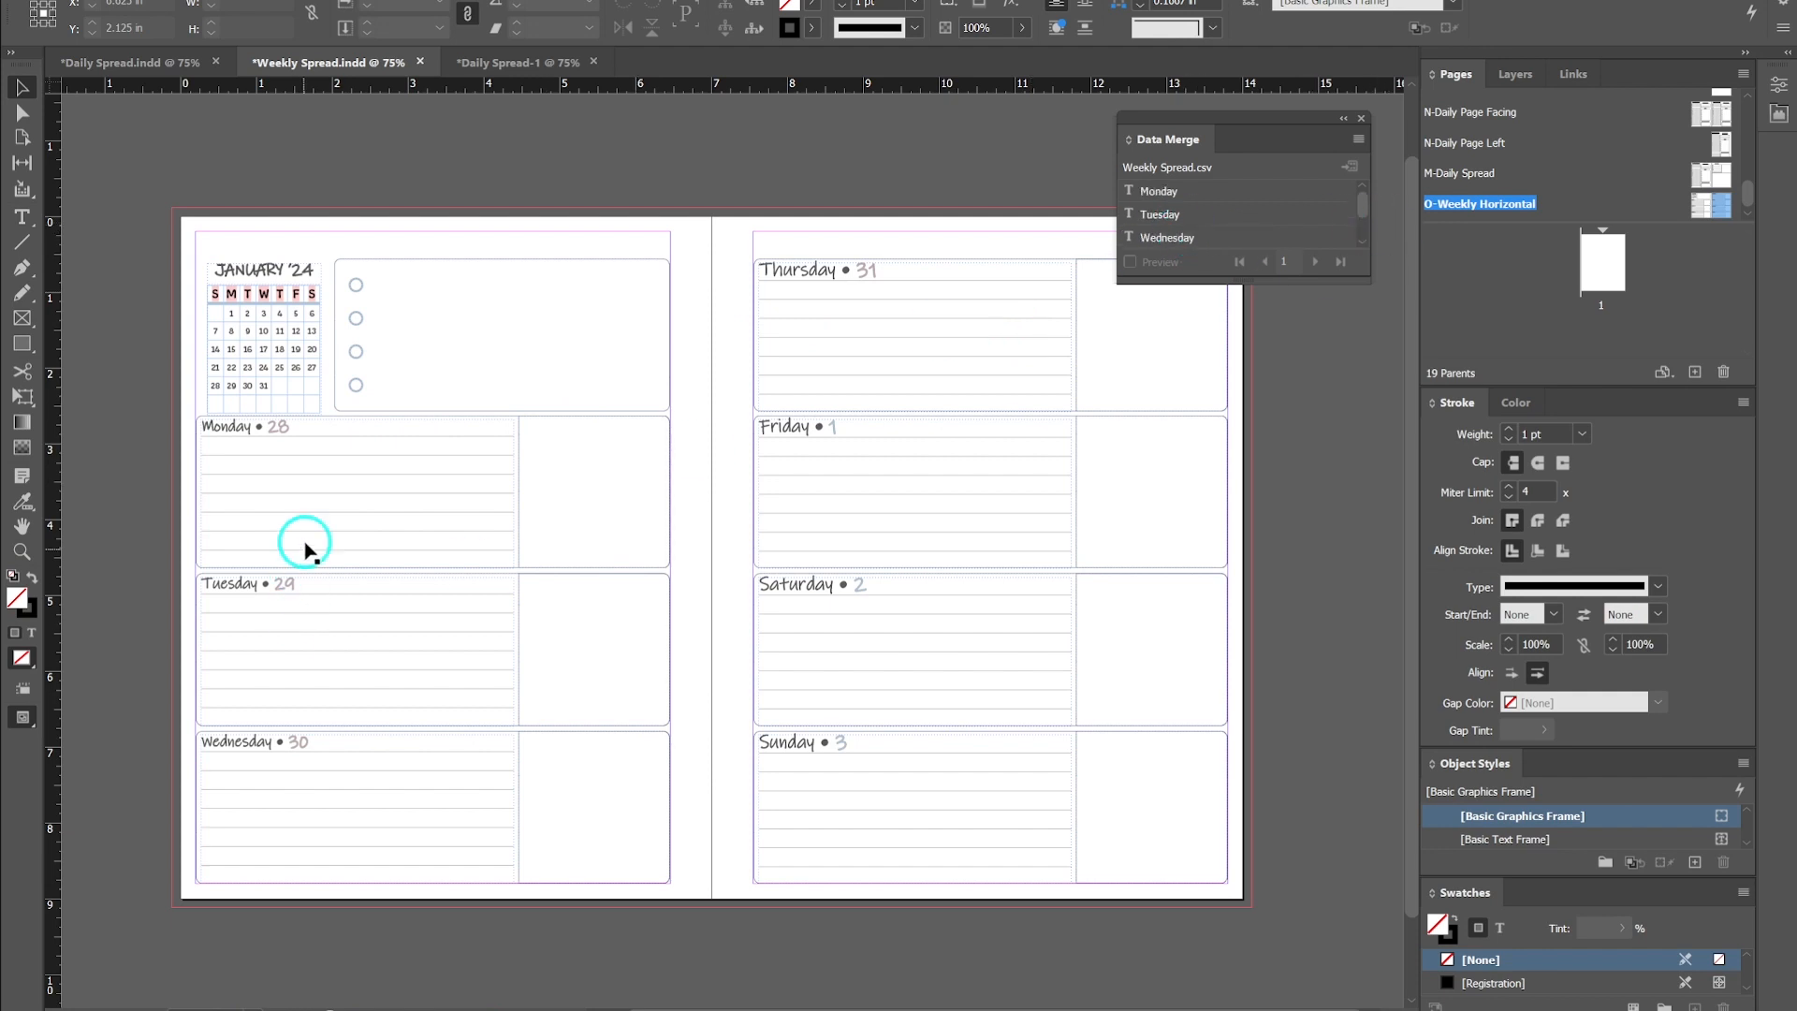
double_click(284, 430)
double_click(276, 427)
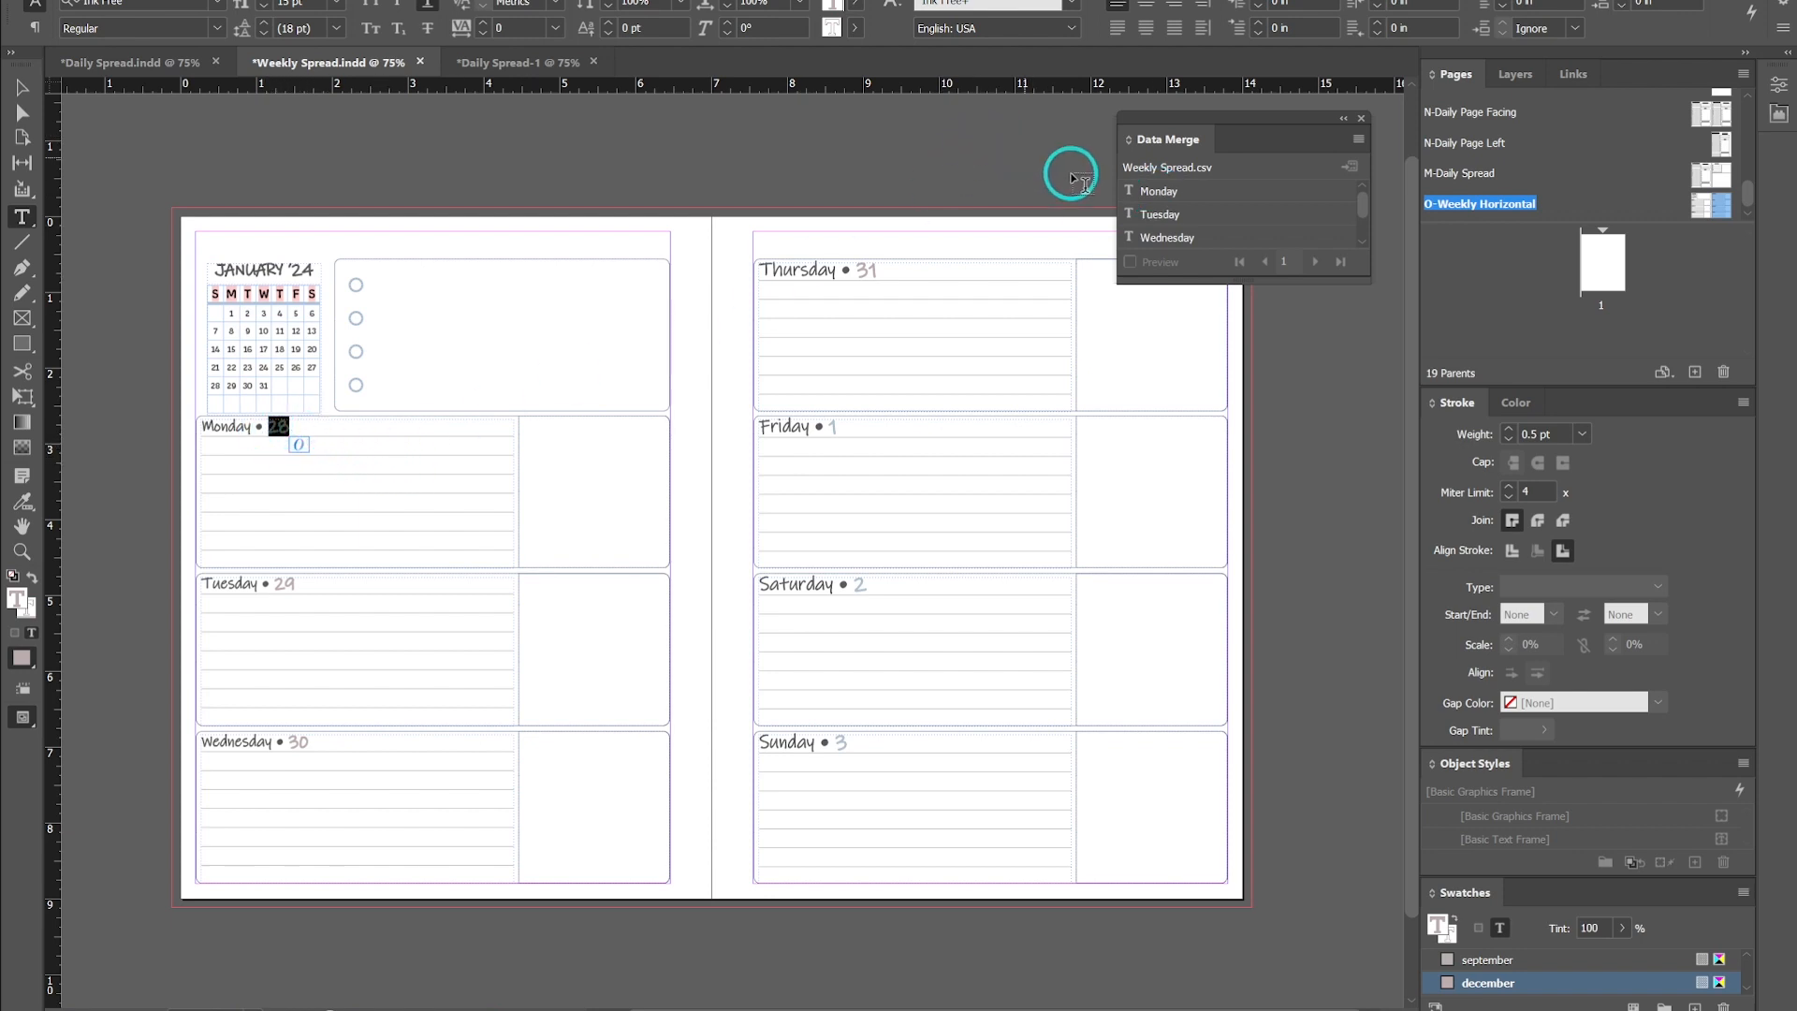
left_click(1158, 192)
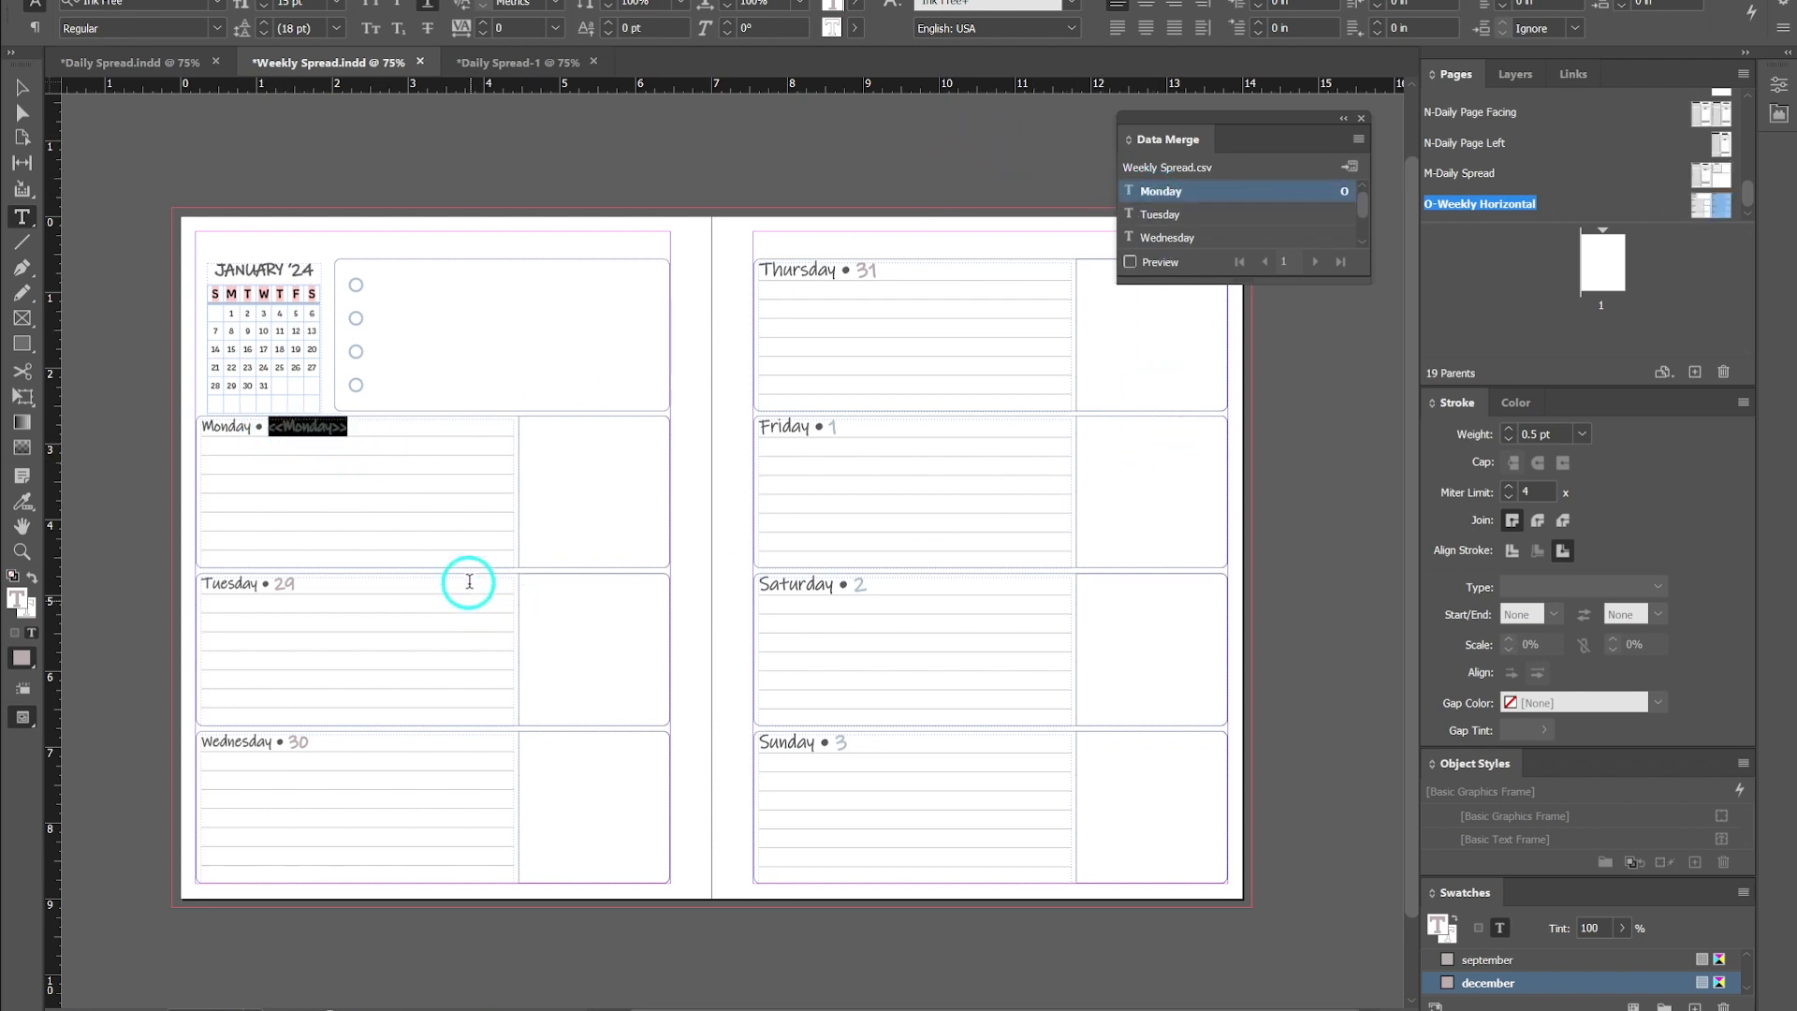
double_click(295, 583)
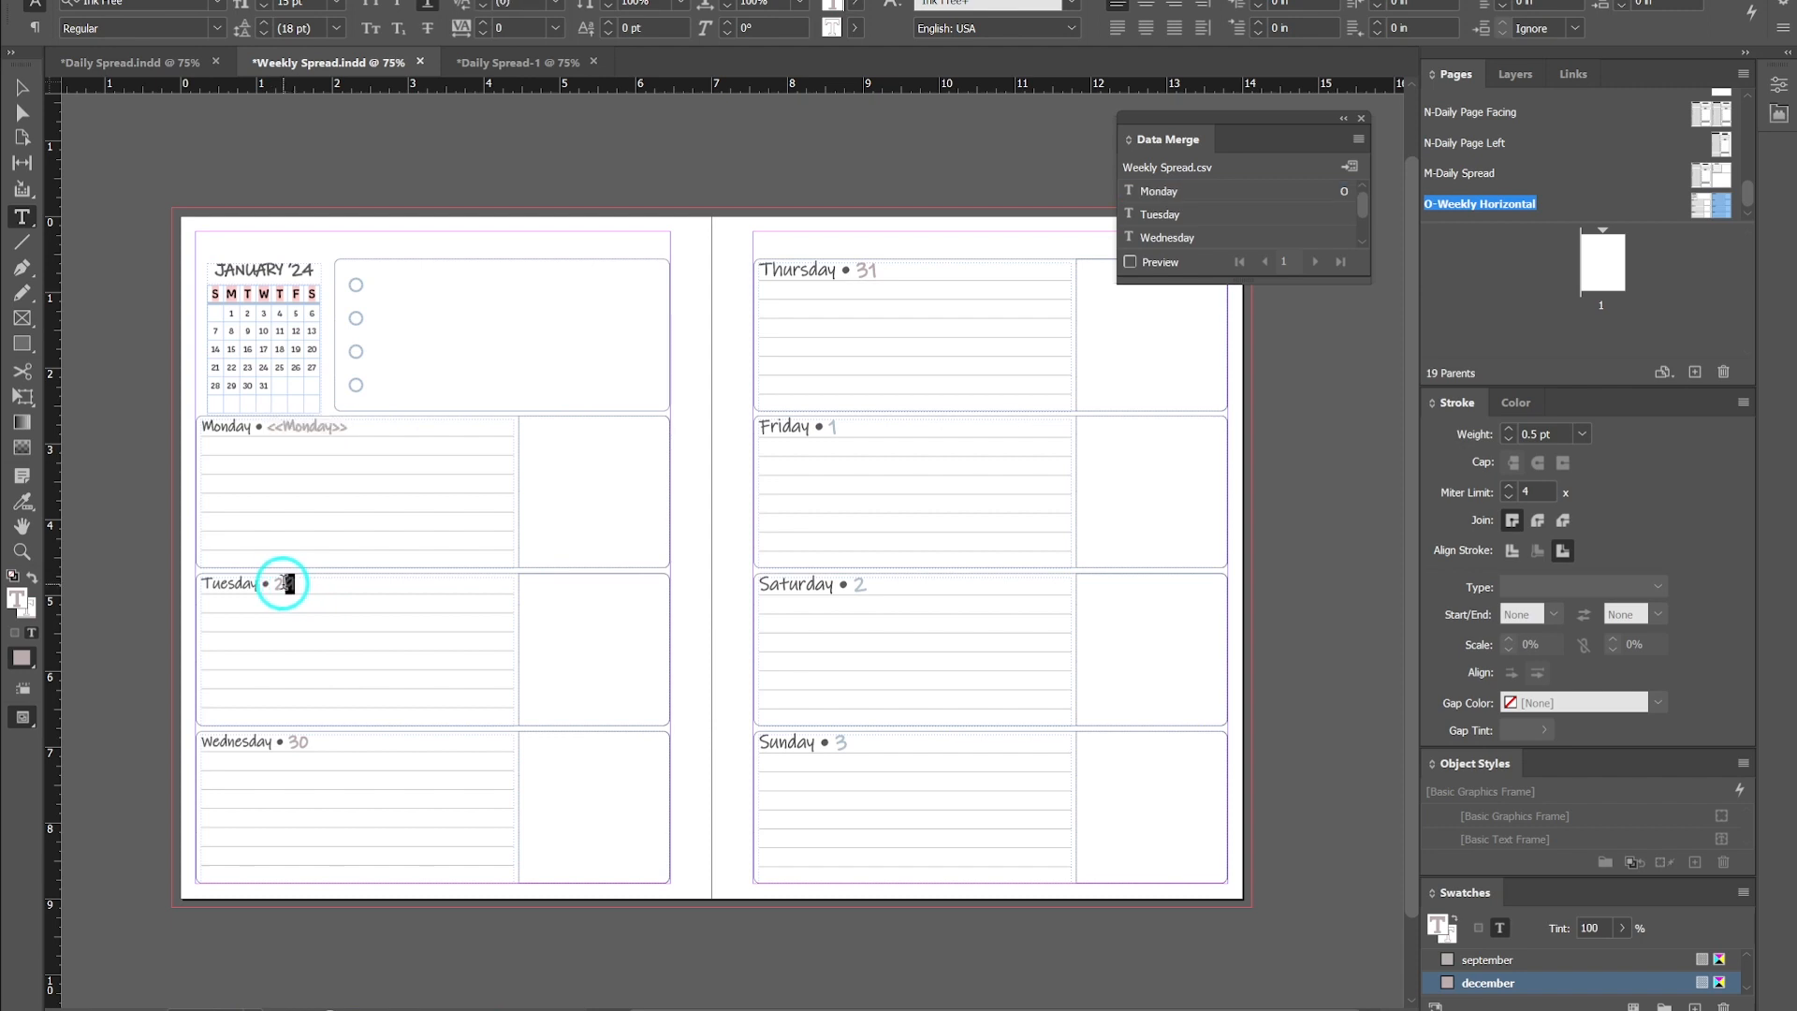
left_click(1160, 217)
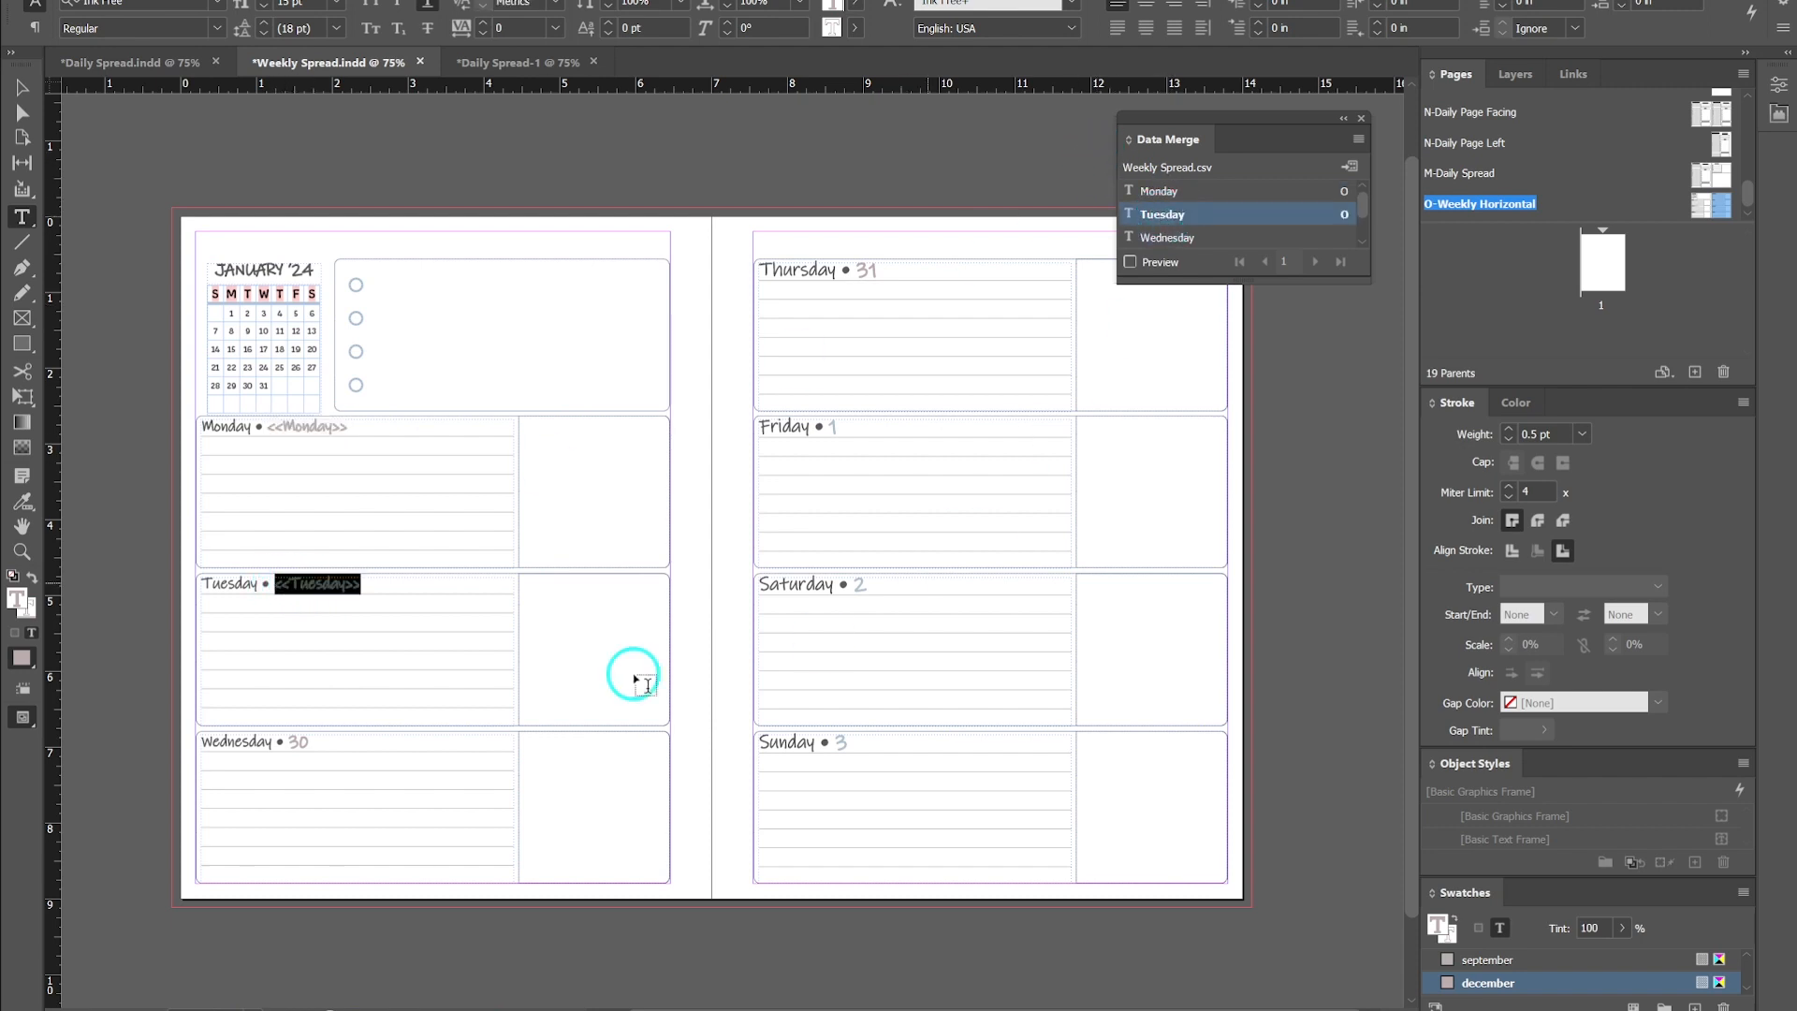
- Replace the Wednesday, Thursday and Friday date numbers on the weekly spread with their matching data fields
double_click(298, 741)
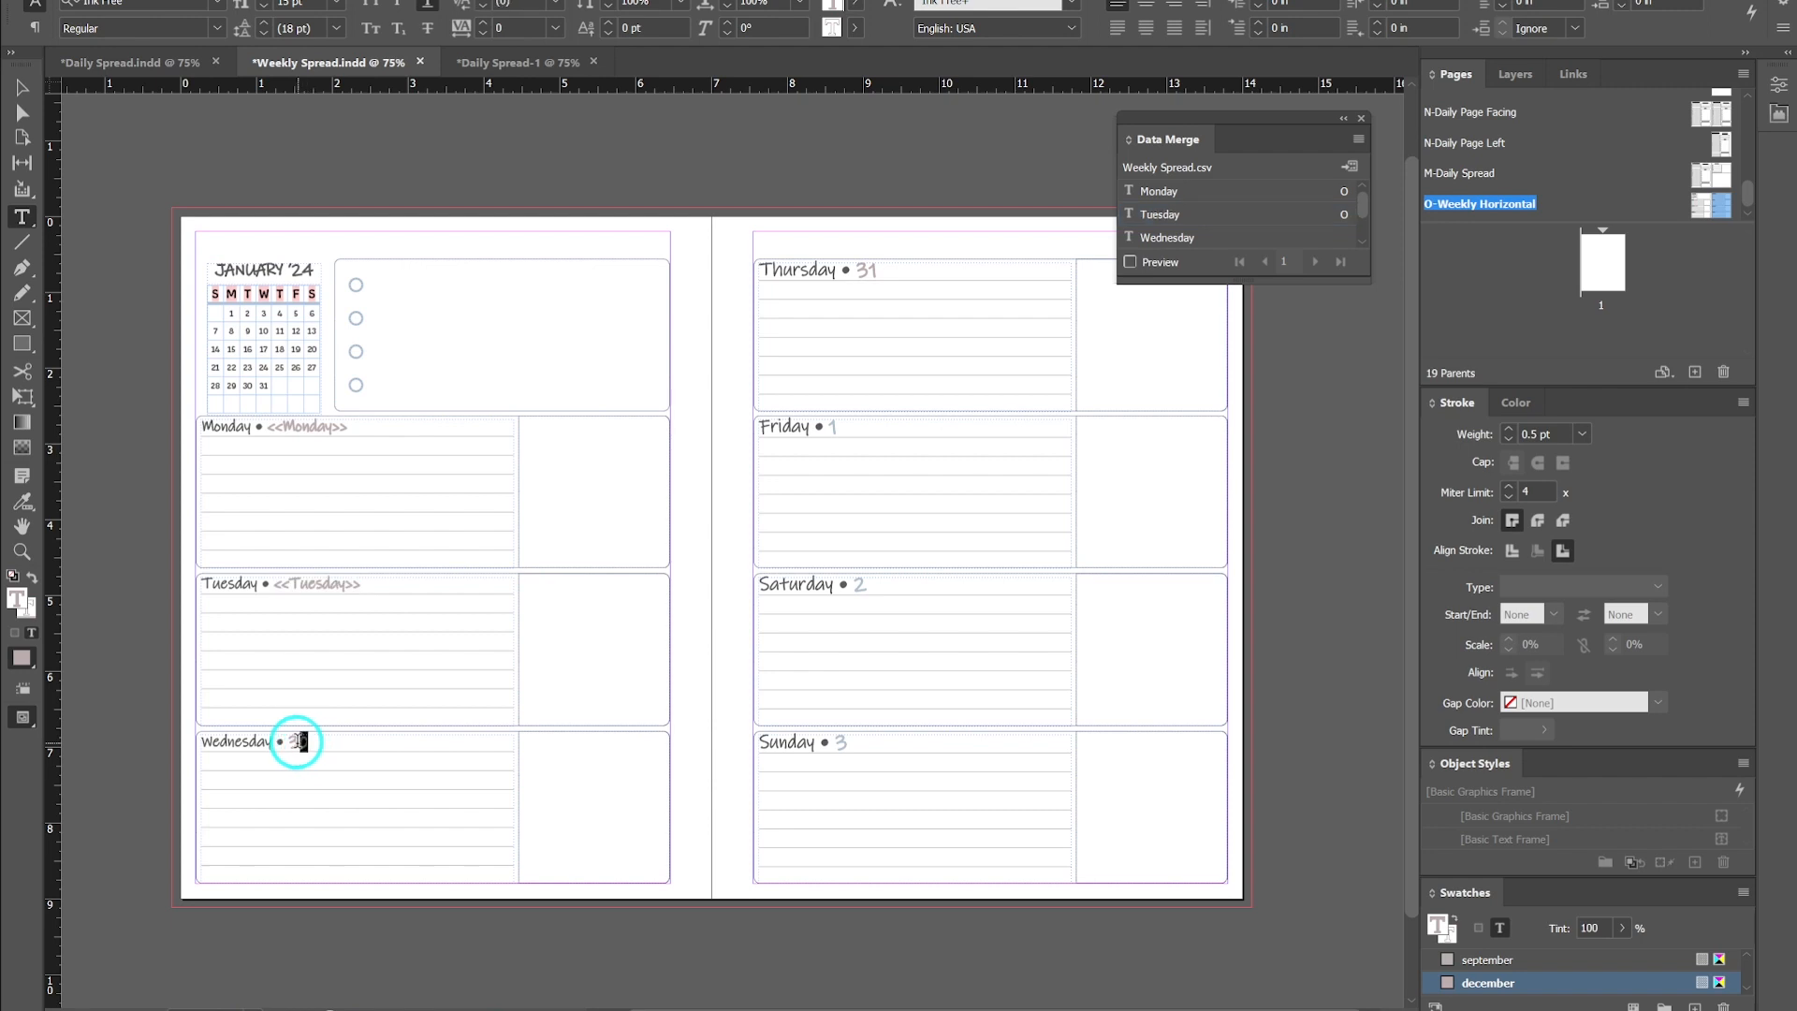
left_click(1161, 239)
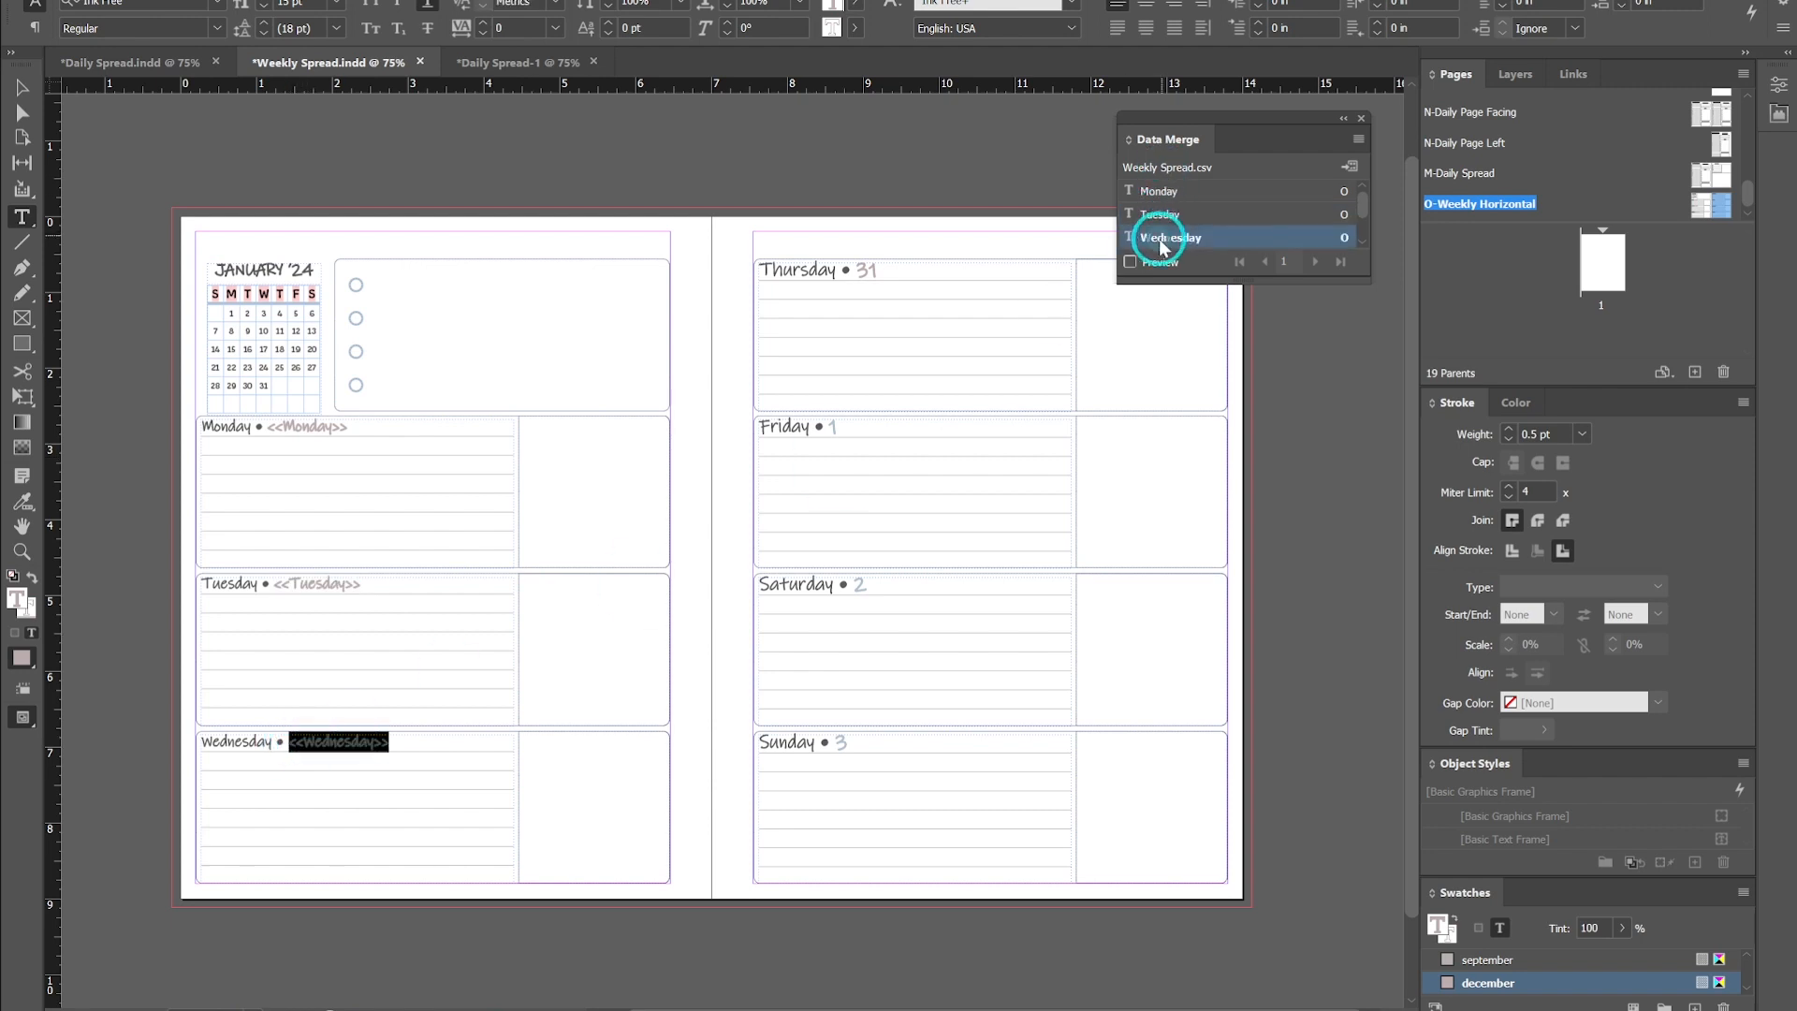
double_click(865, 270)
scroll(1223, 221, "down", 2)
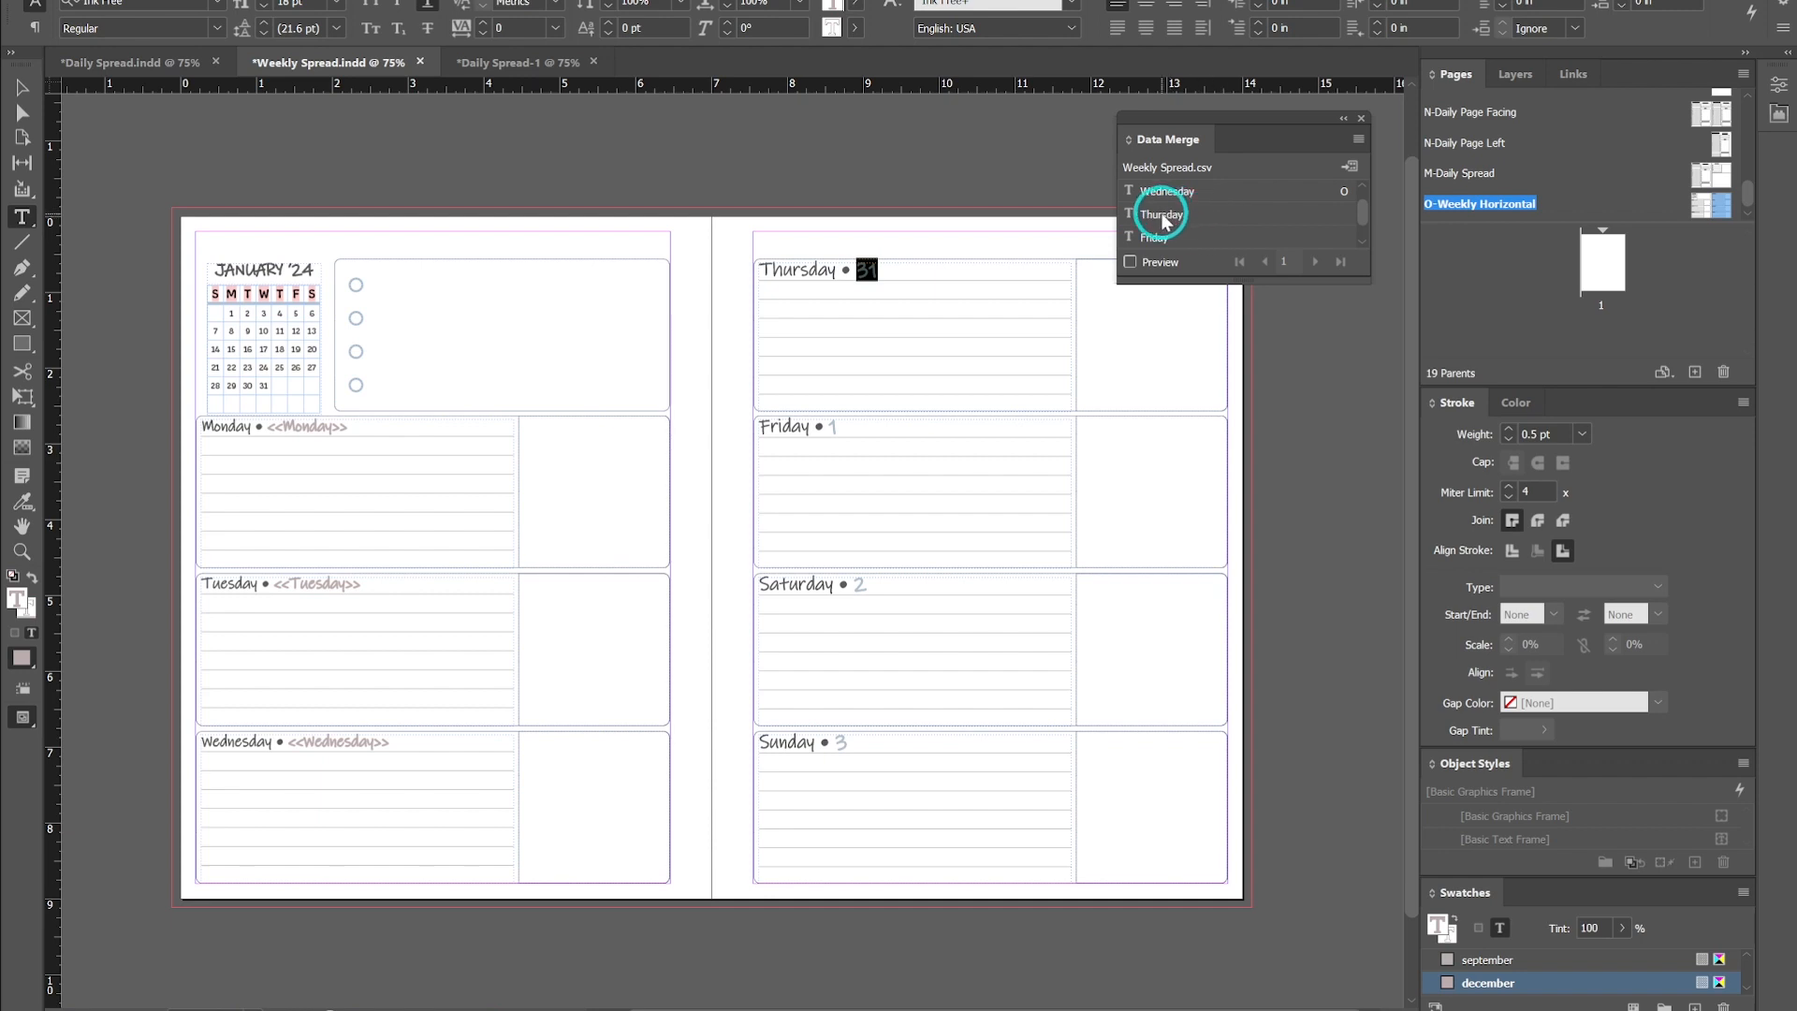
left_click(1165, 214)
double_click(832, 427)
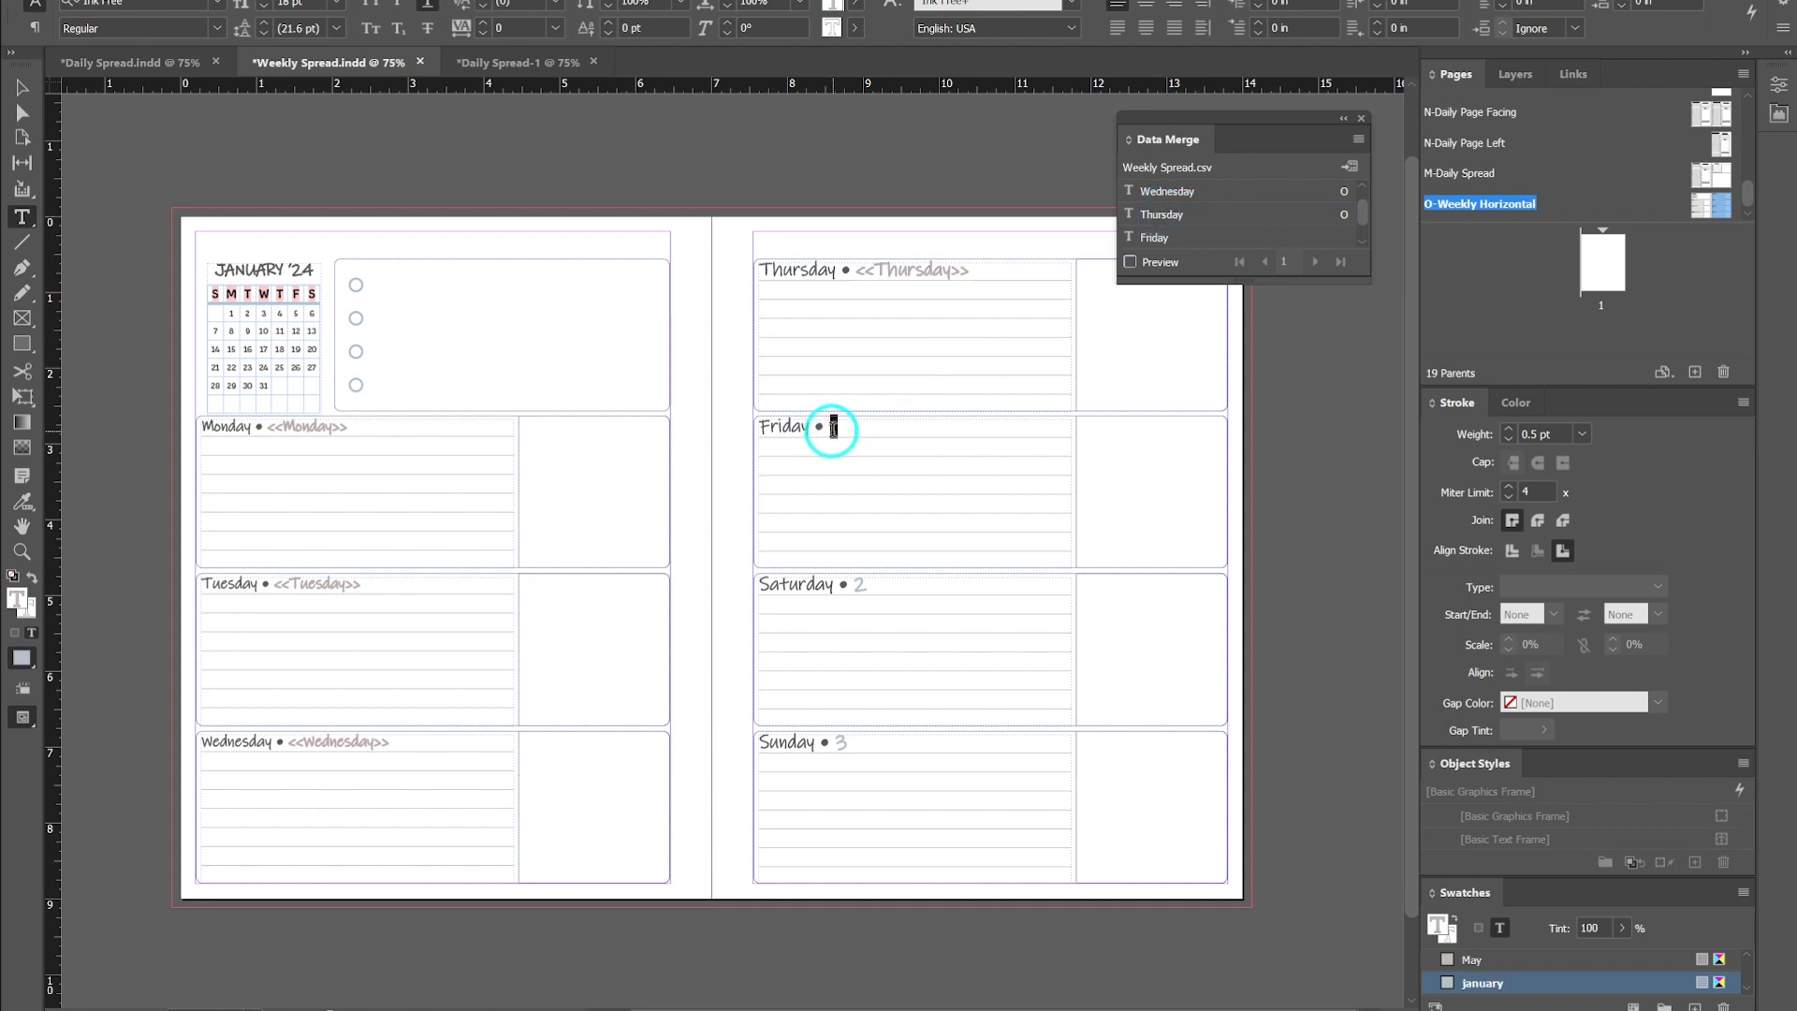
left_click(1154, 239)
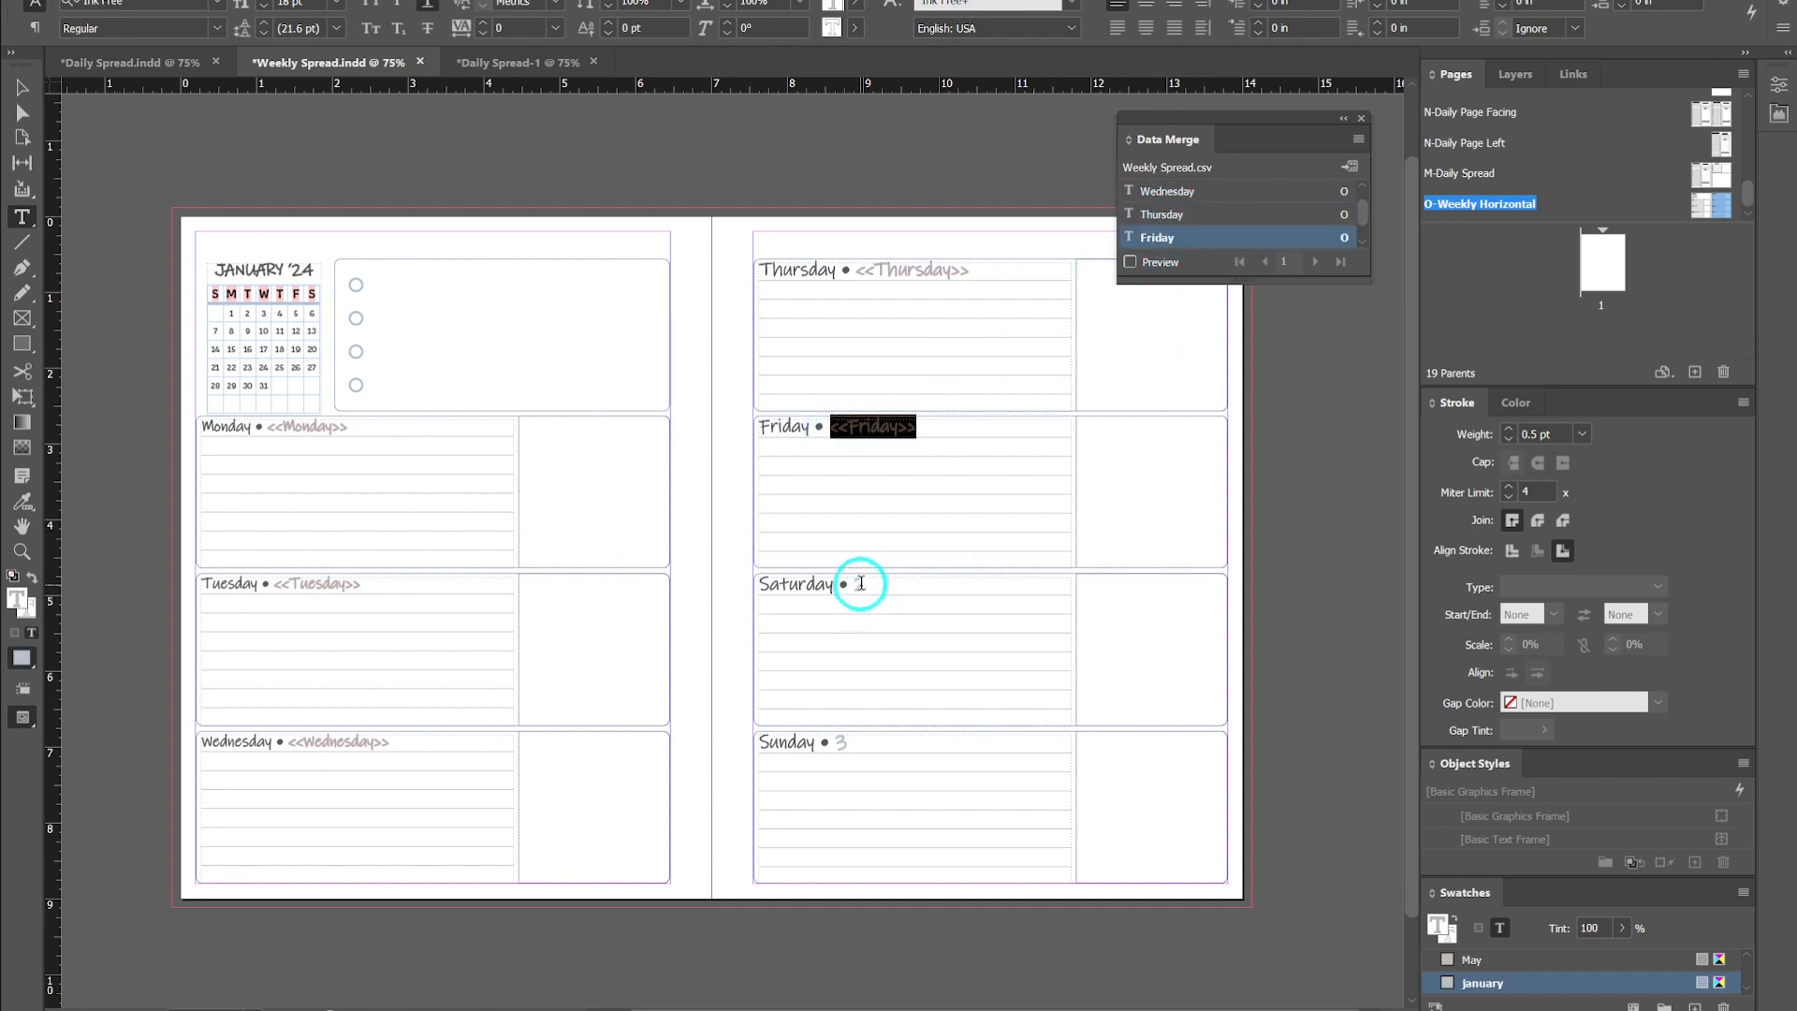
- Replace the Saturday and Sunday date numbers with the Saturday and Sunday data fields
left_click(860, 583)
double_click(860, 583)
scroll(1152, 239, "down", 3)
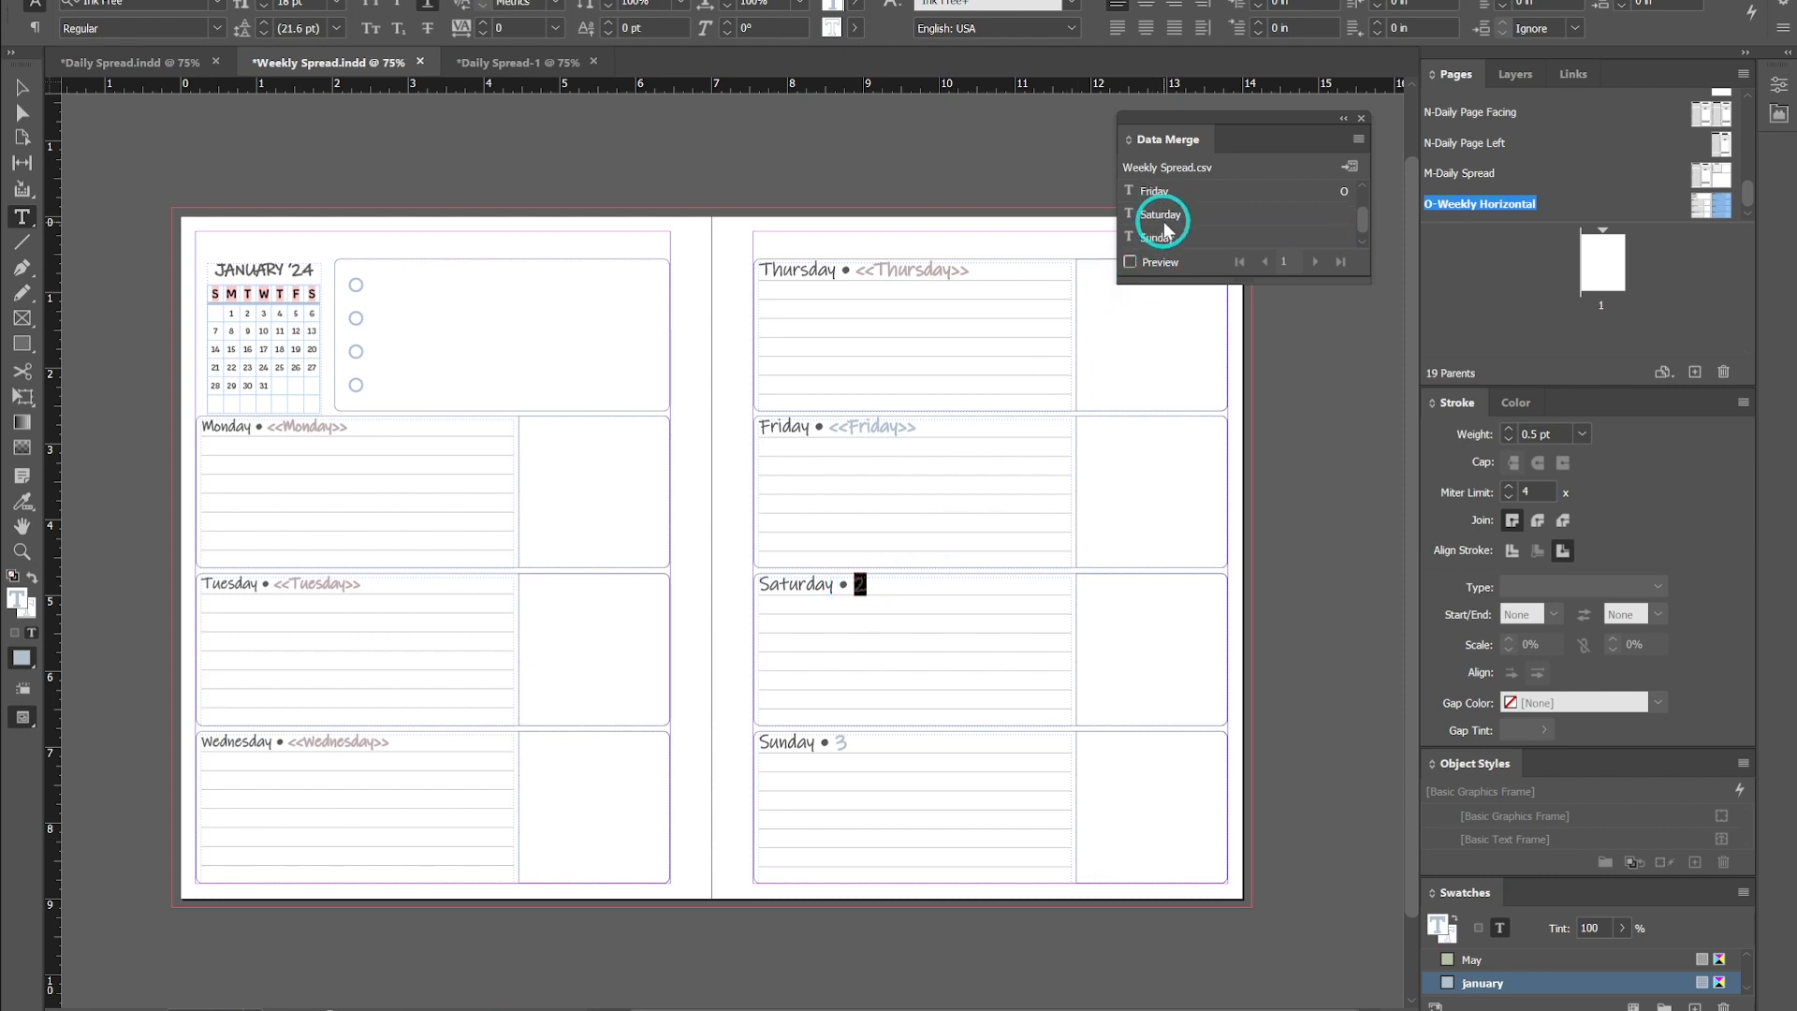
left_click(1160, 194)
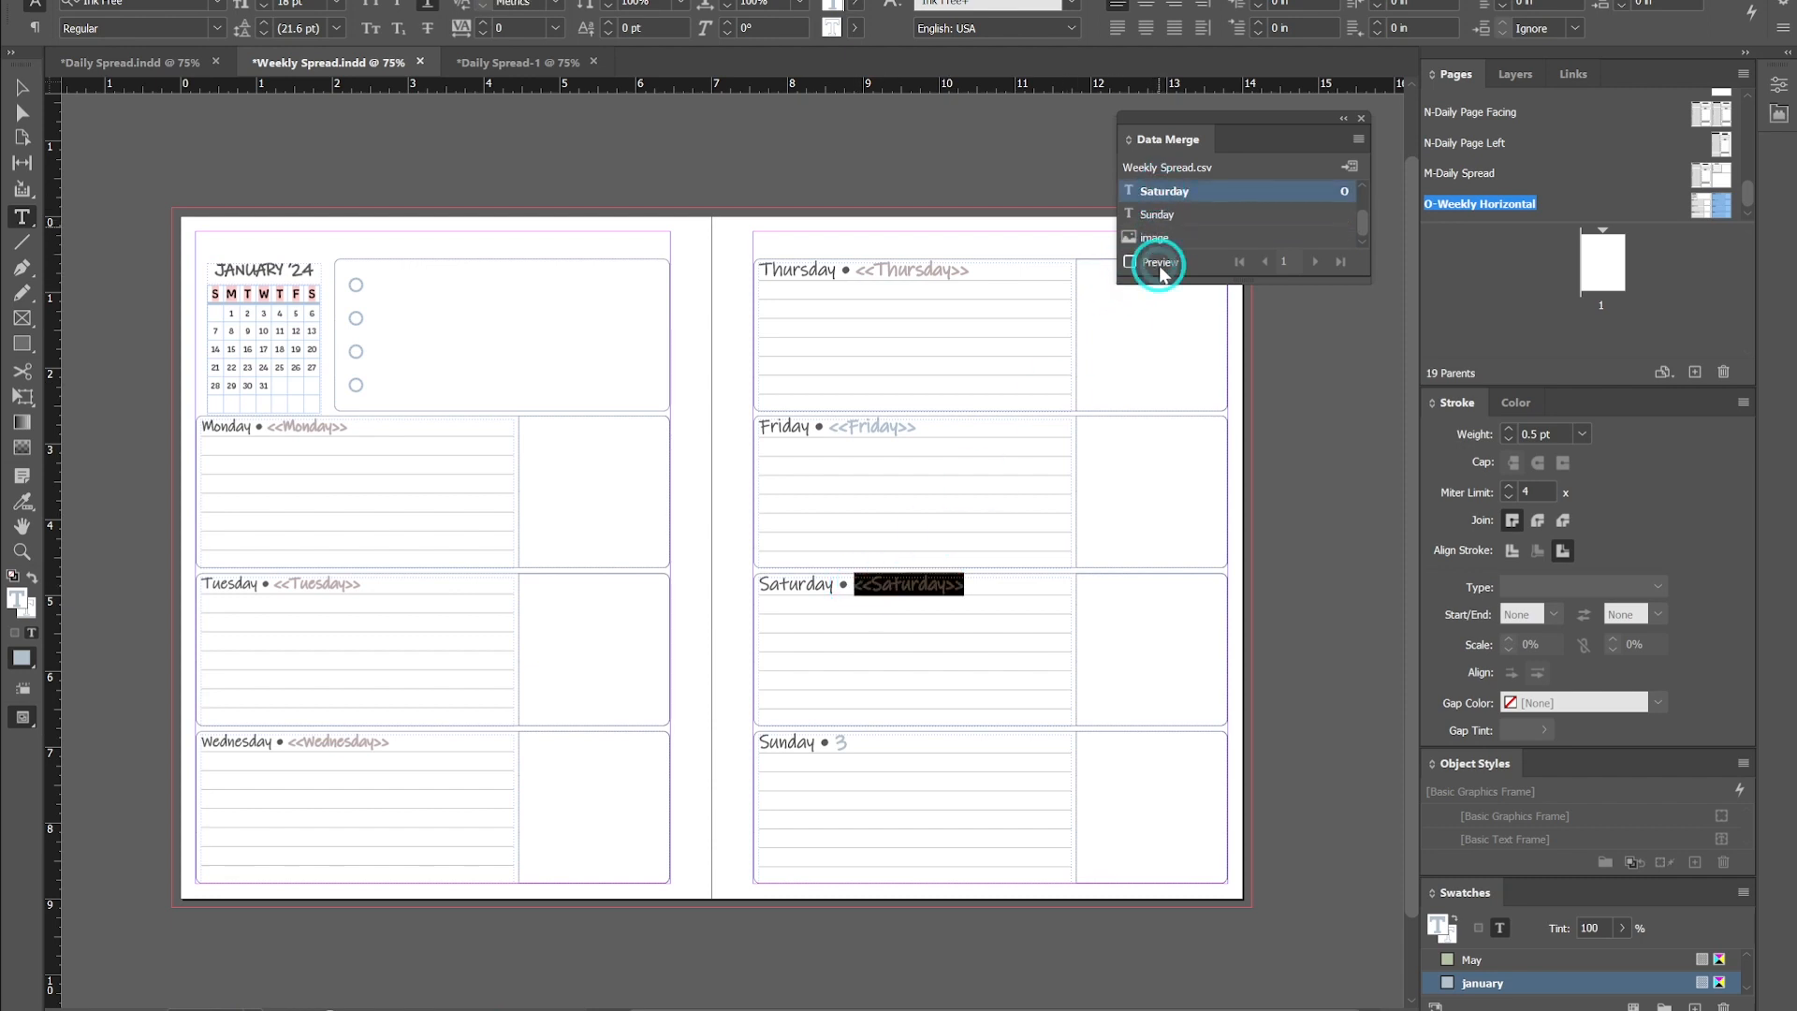
left_click(848, 741)
double_click(848, 742)
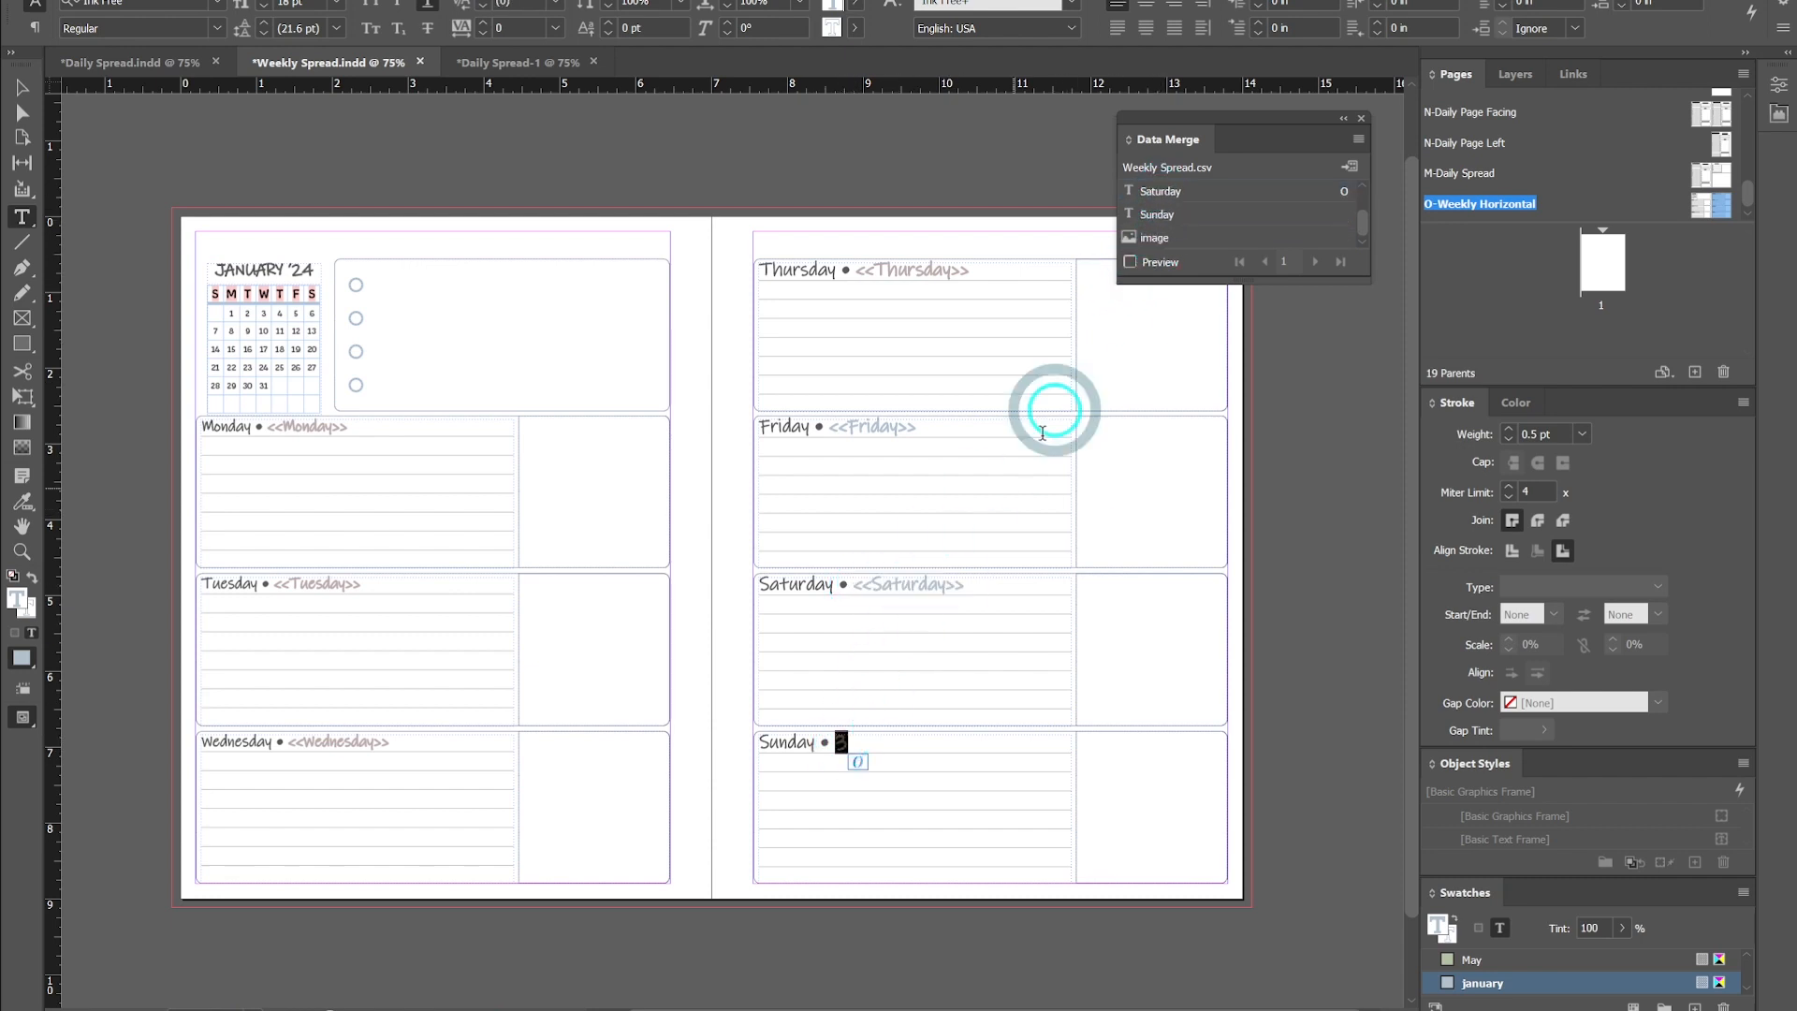
left_click(1170, 216)
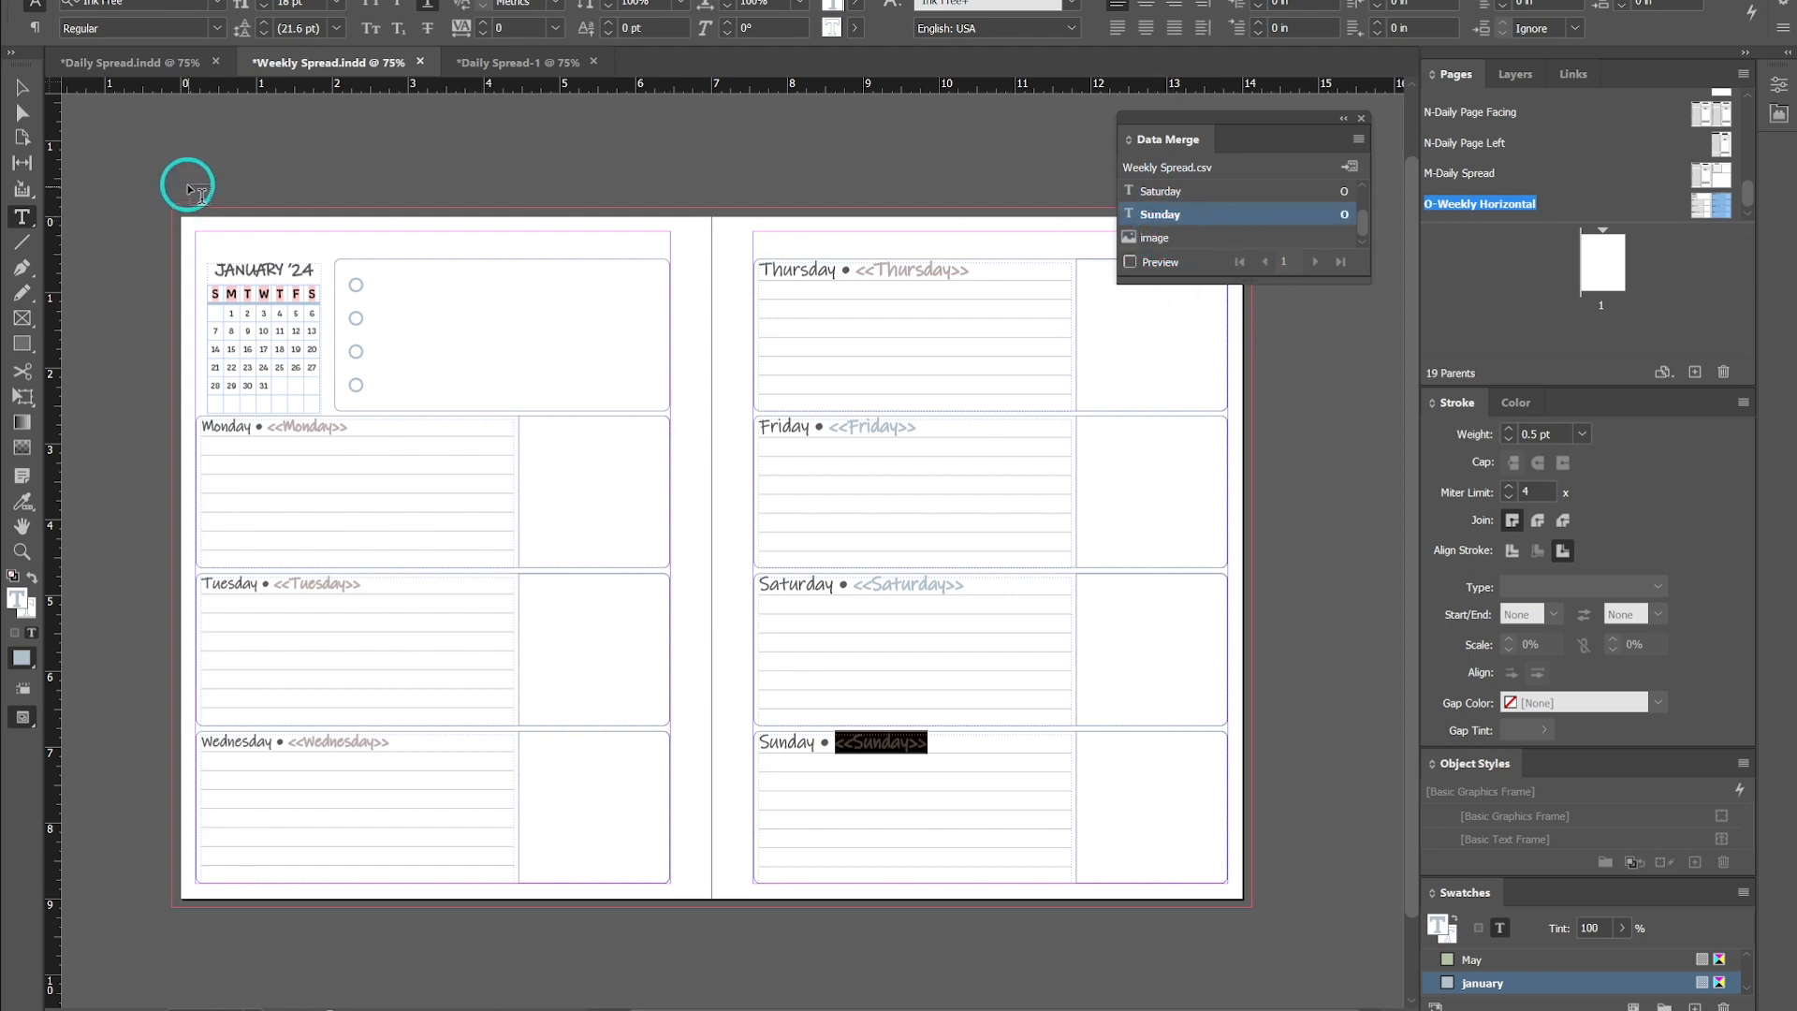
- Preview the merged dates on the spread, then turn the preview off
left_click(22, 87)
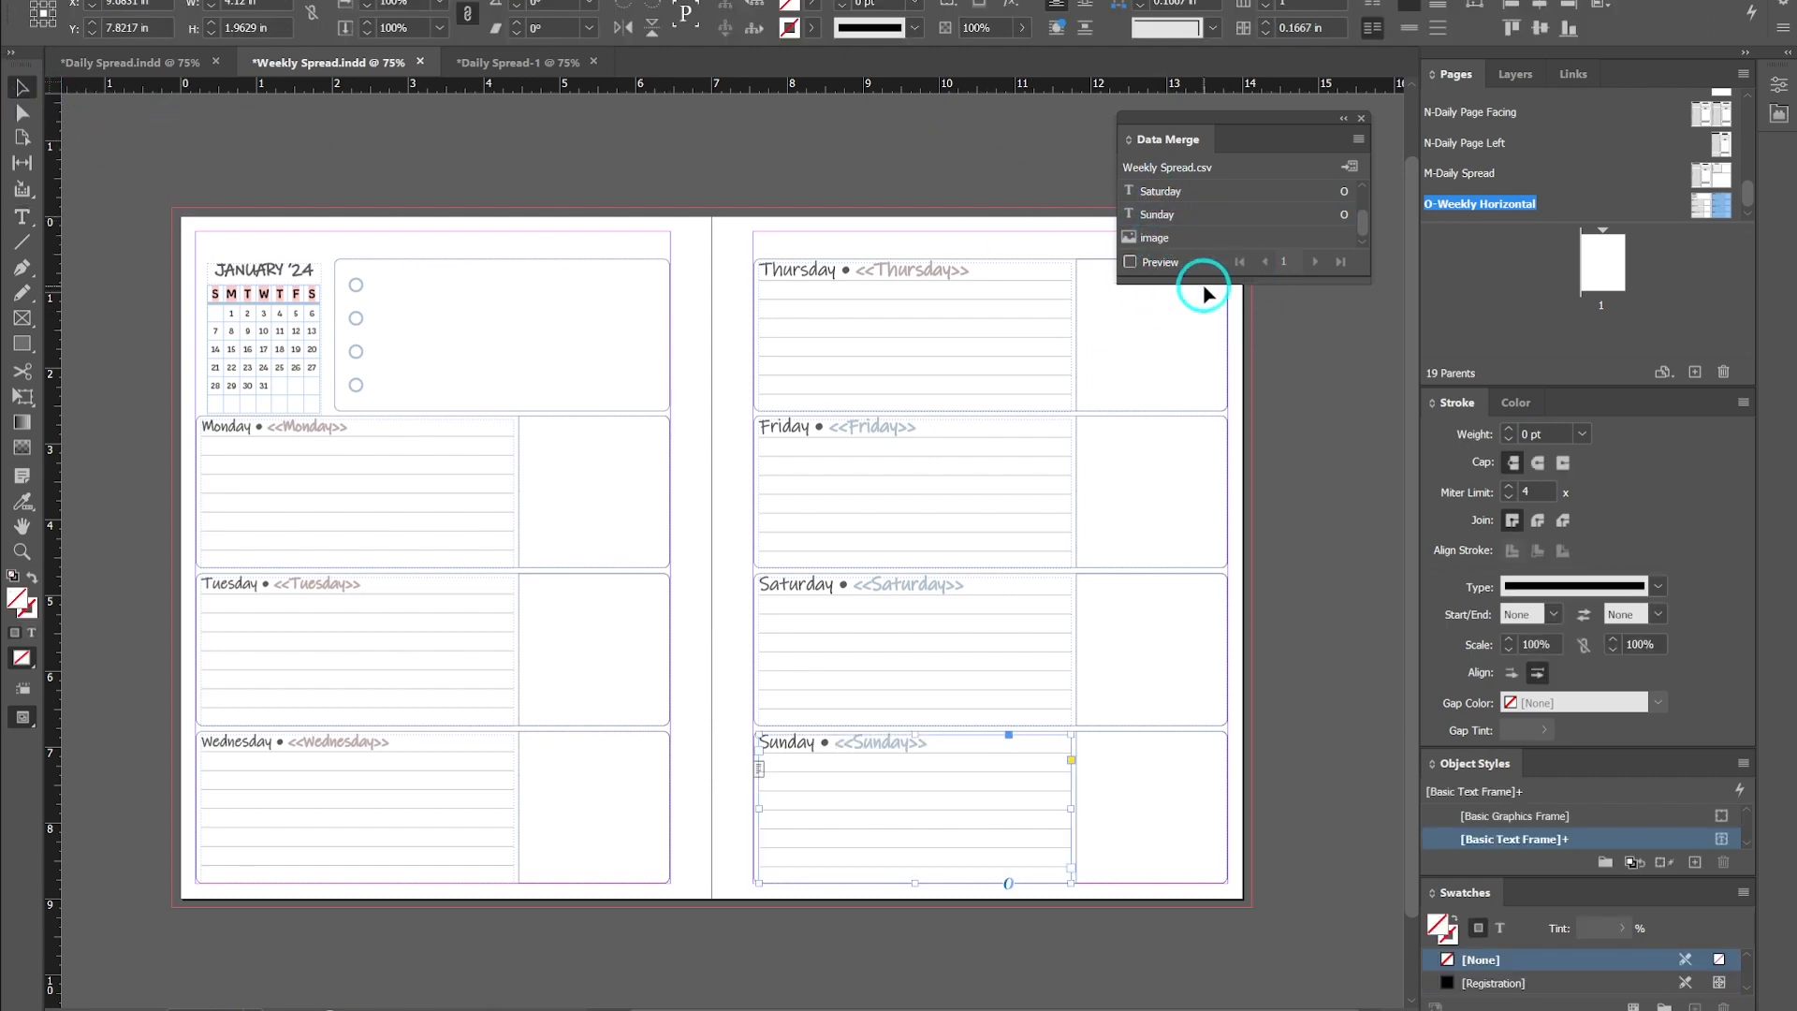
left_click(1130, 263)
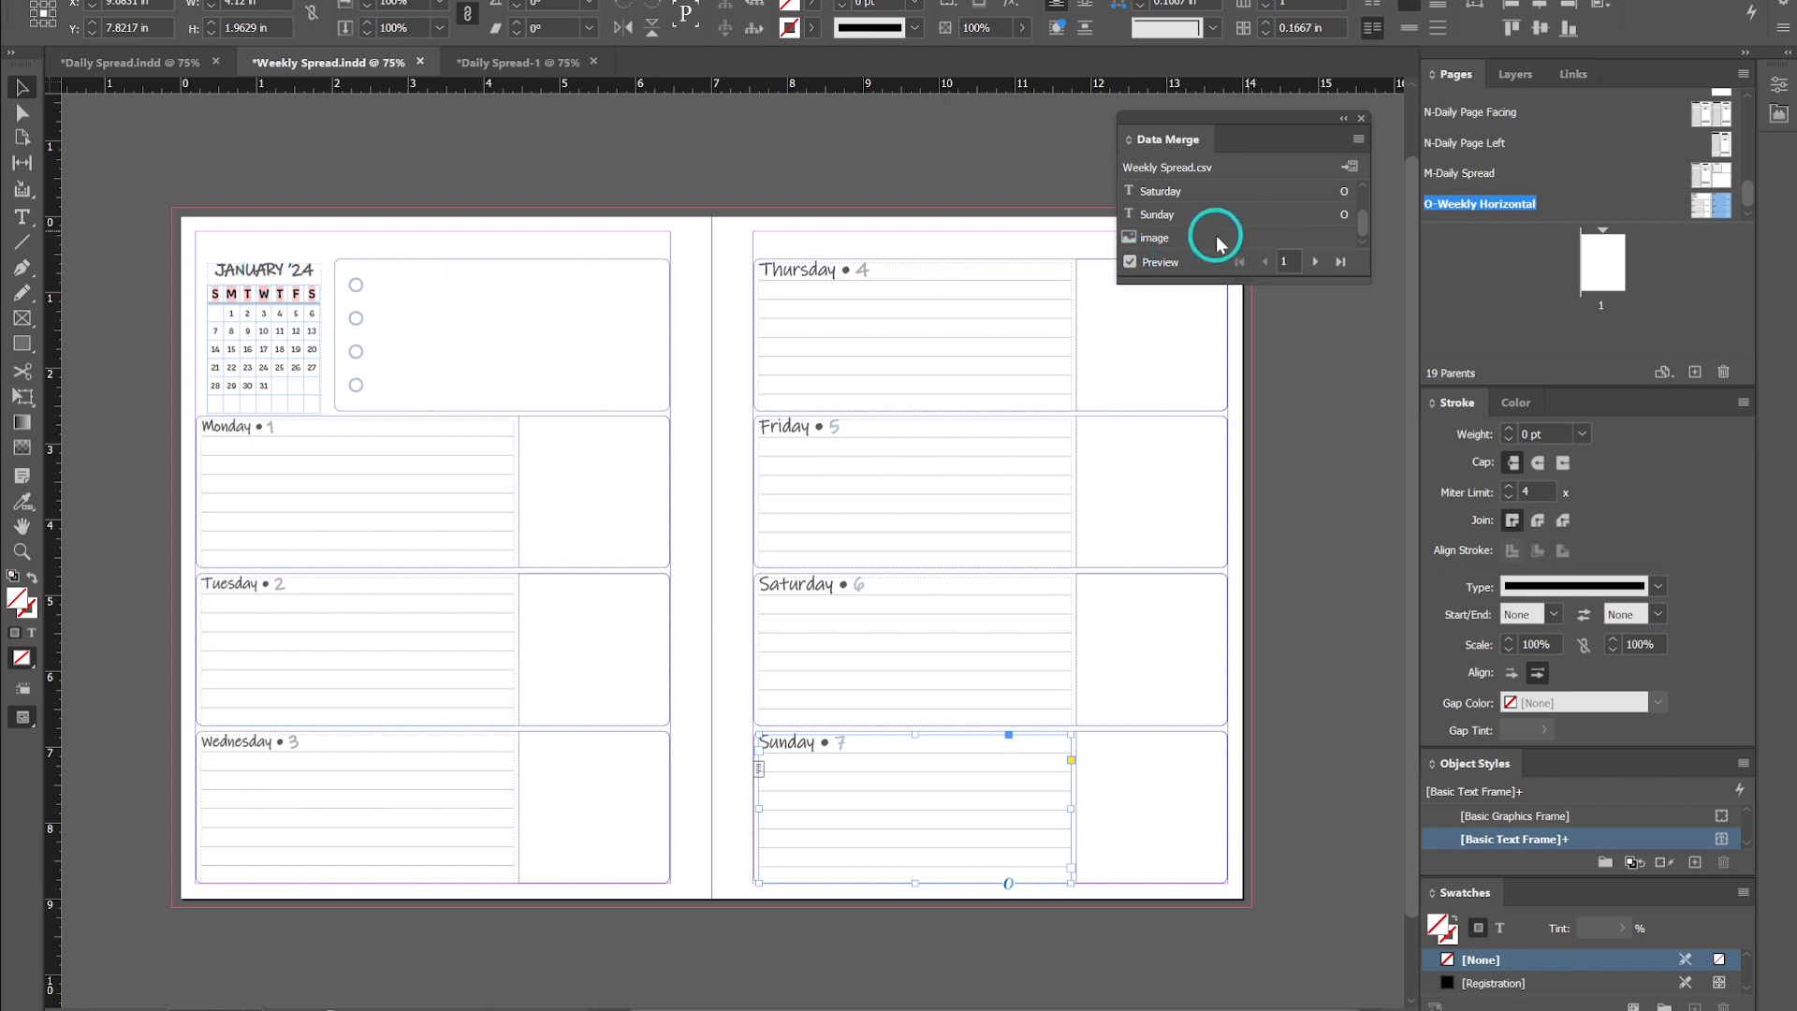
left_click(1130, 262)
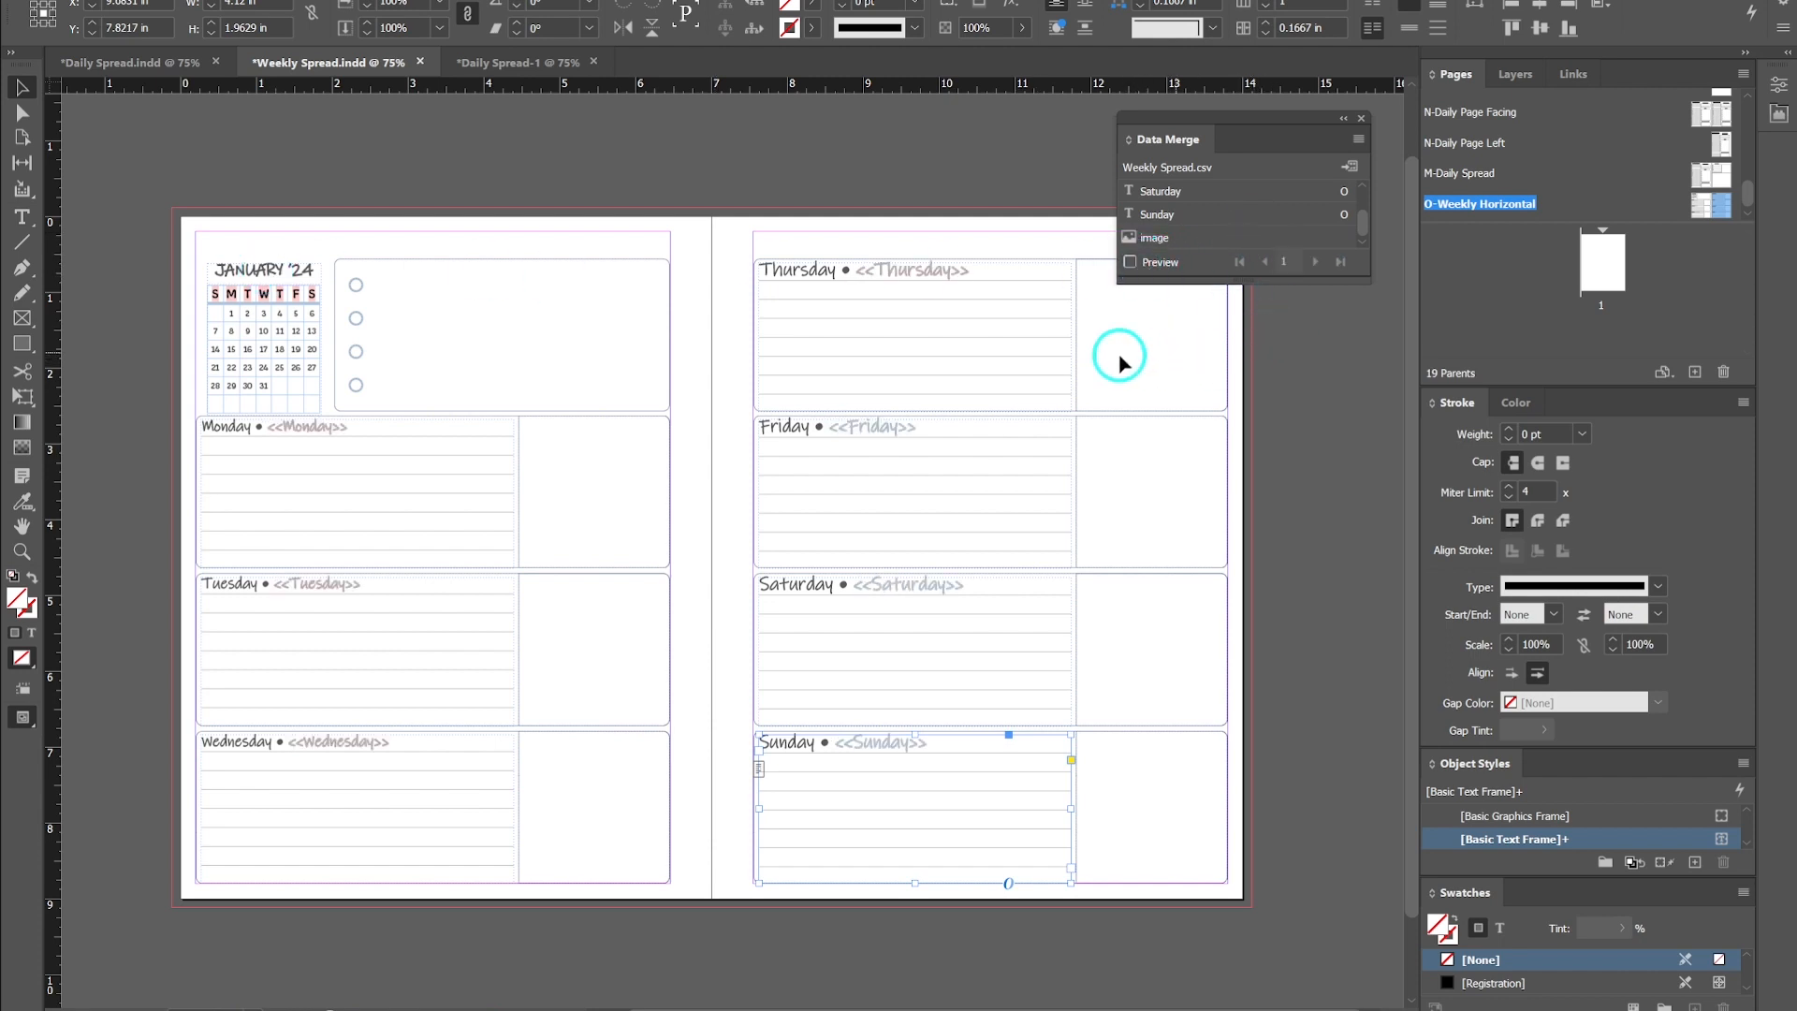
- Delete the January mini-calendar from the upper-left corner of the left page
left_click(240, 288)
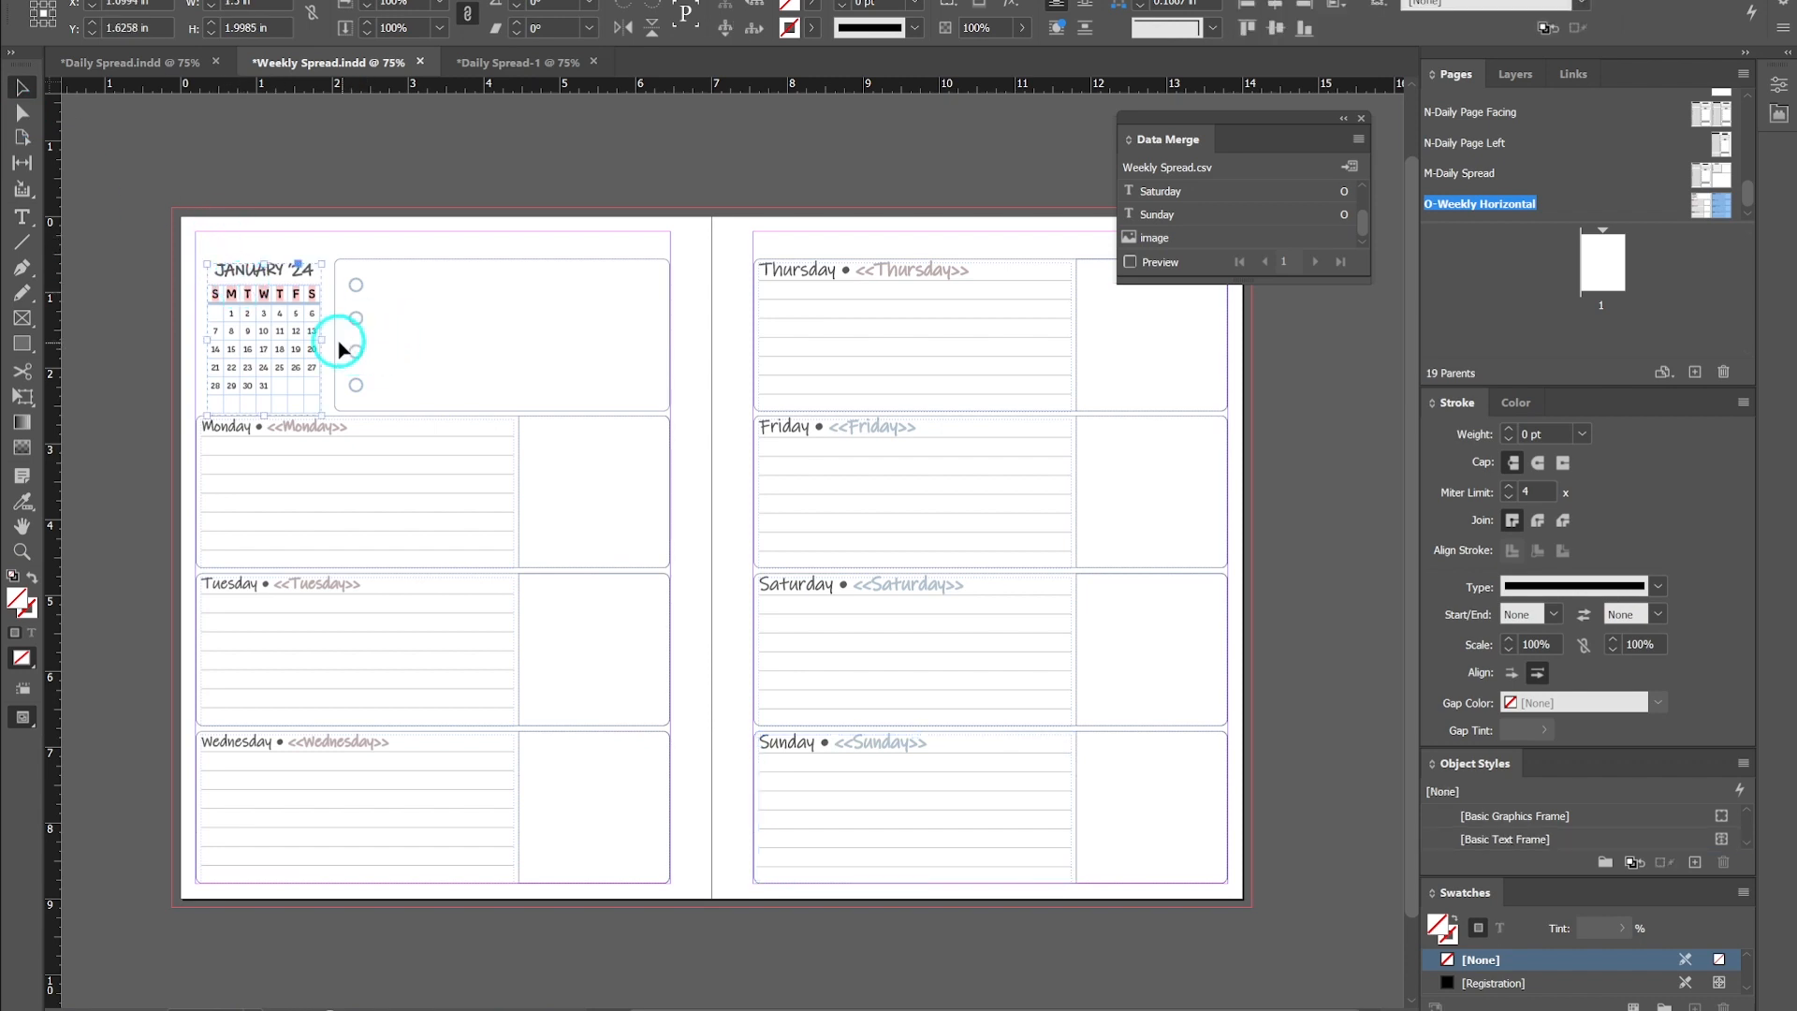
double_click(300, 335)
double_click(299, 335)
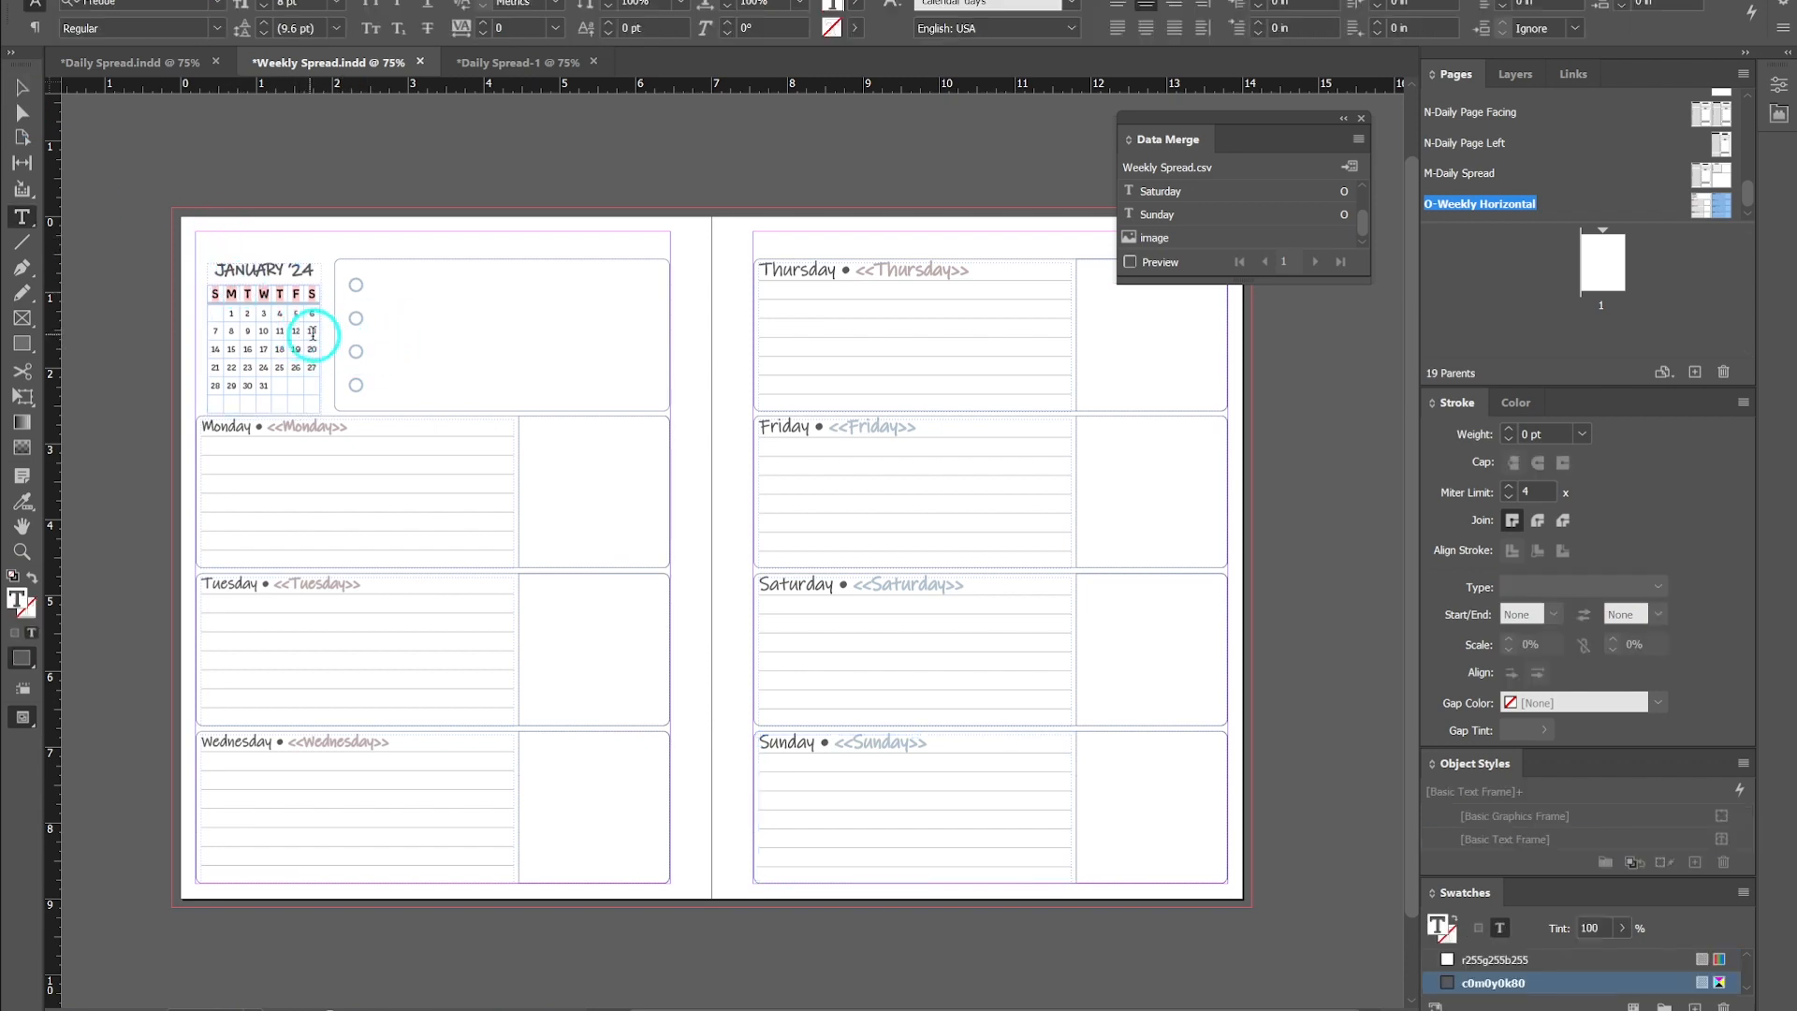
left_click_drag(299, 333, 274, 332)
left_click(277, 332)
left_click(292, 328)
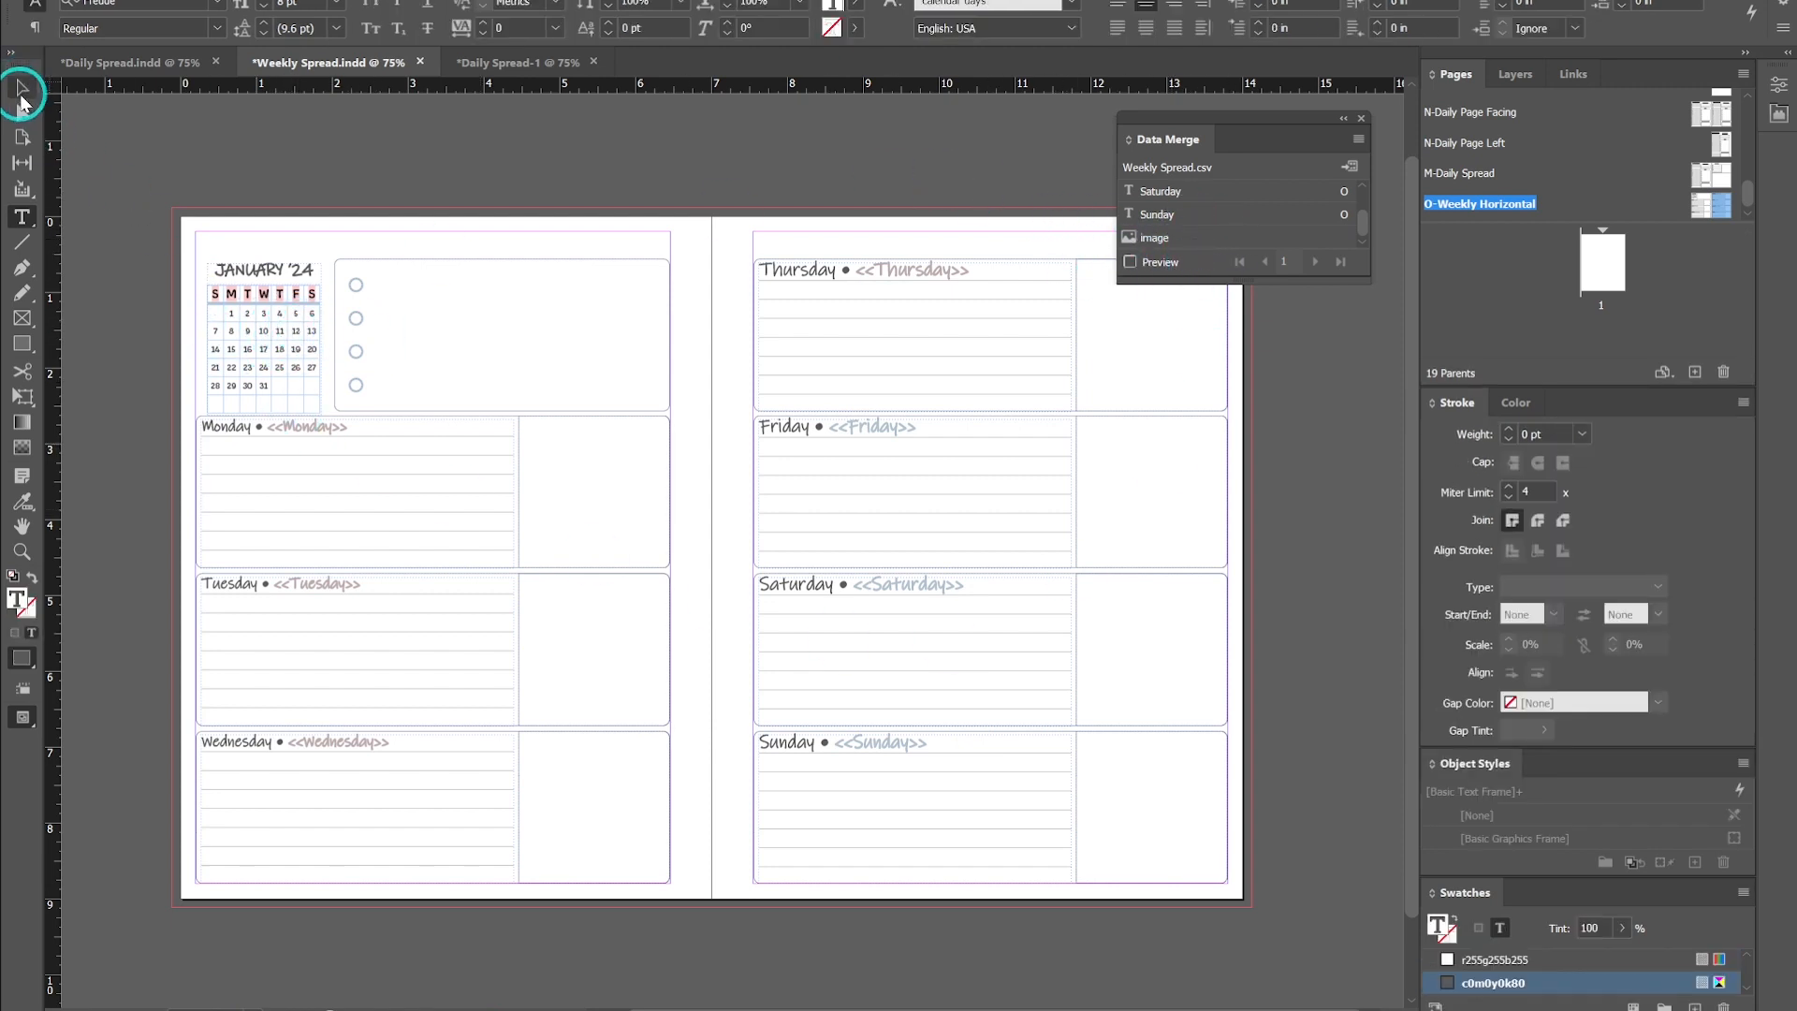
left_click(21, 87)
left_click(249, 289)
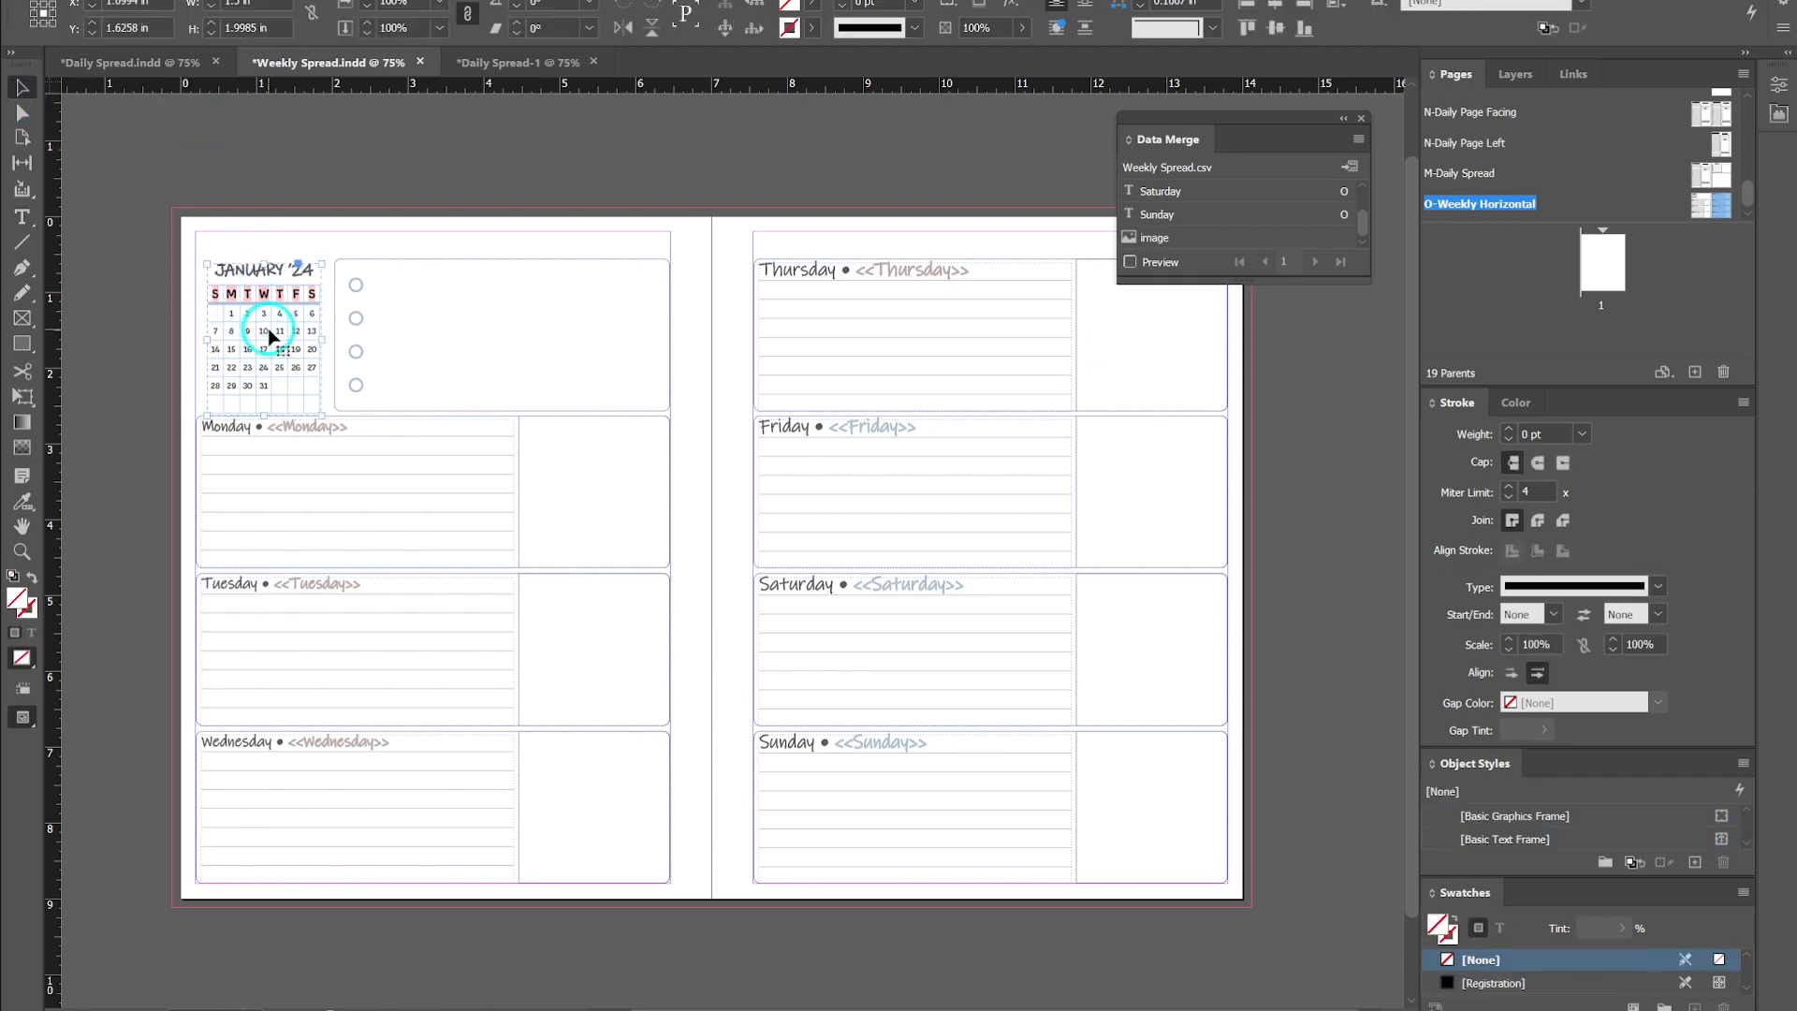
key("Delete")
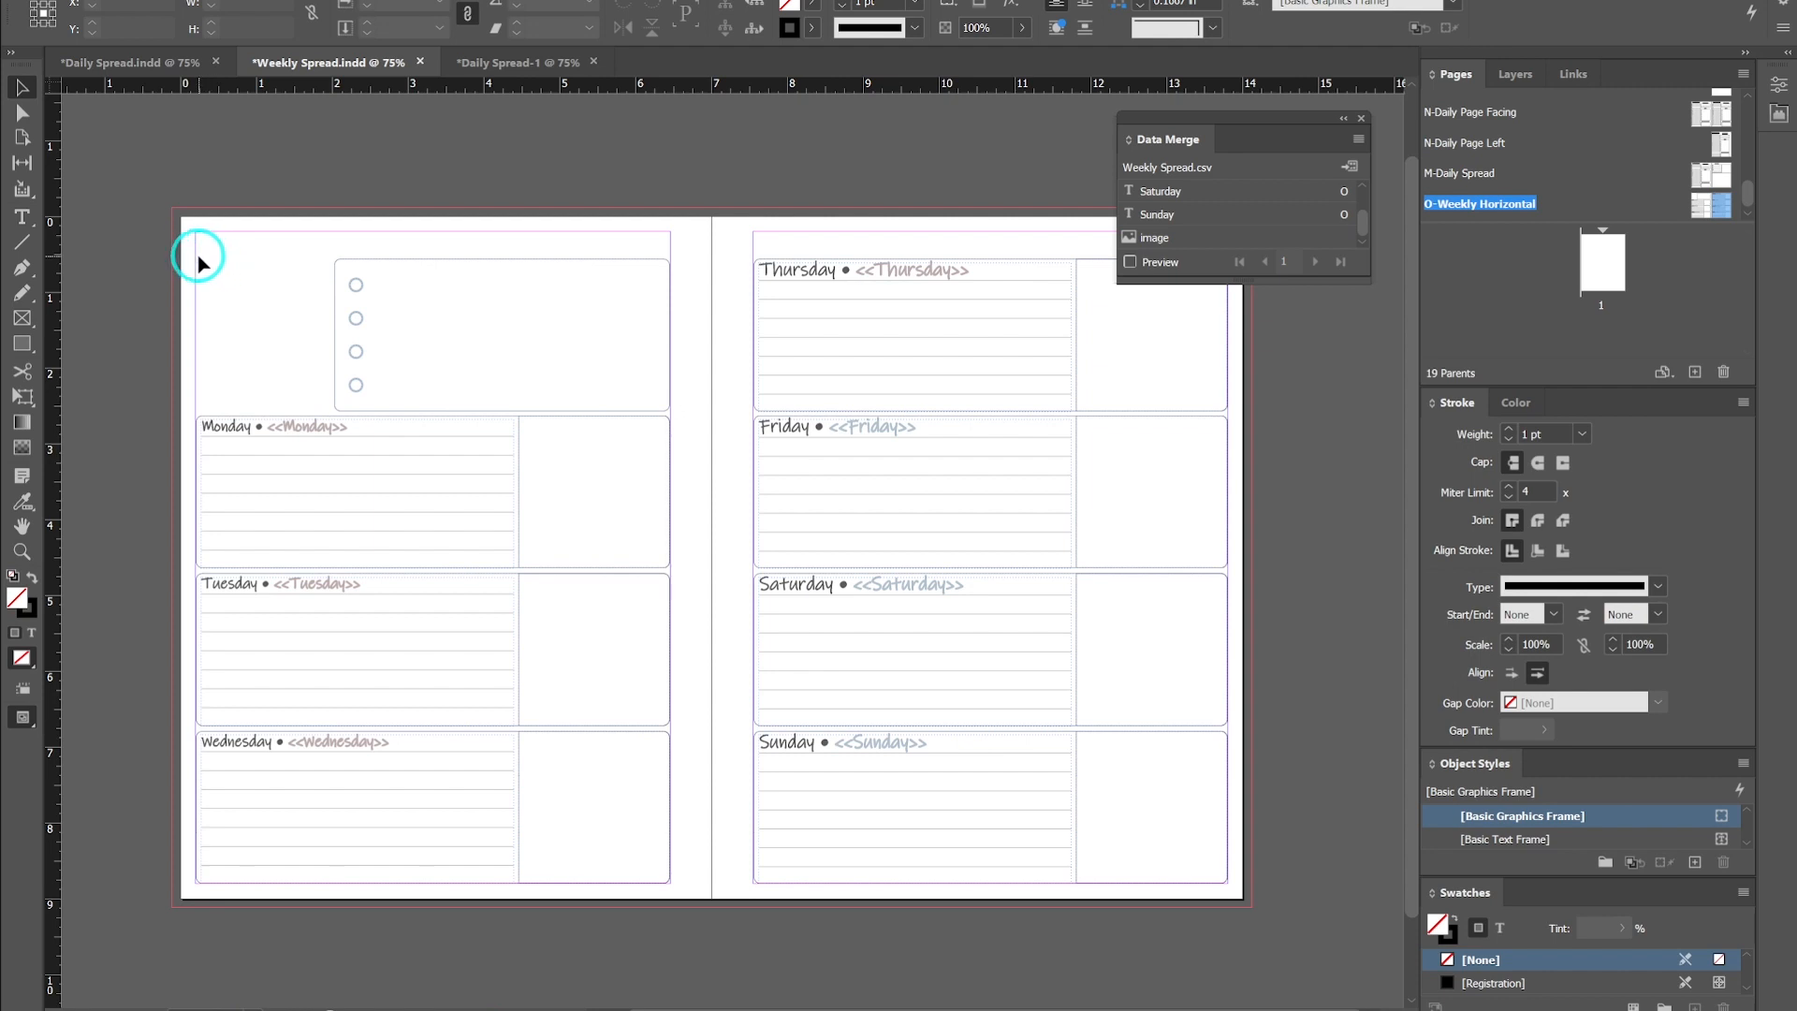
- Draw a rectangle frame about 1.56 in by 2.04 in in the empty upper-left space of the left page
left_click(24, 319)
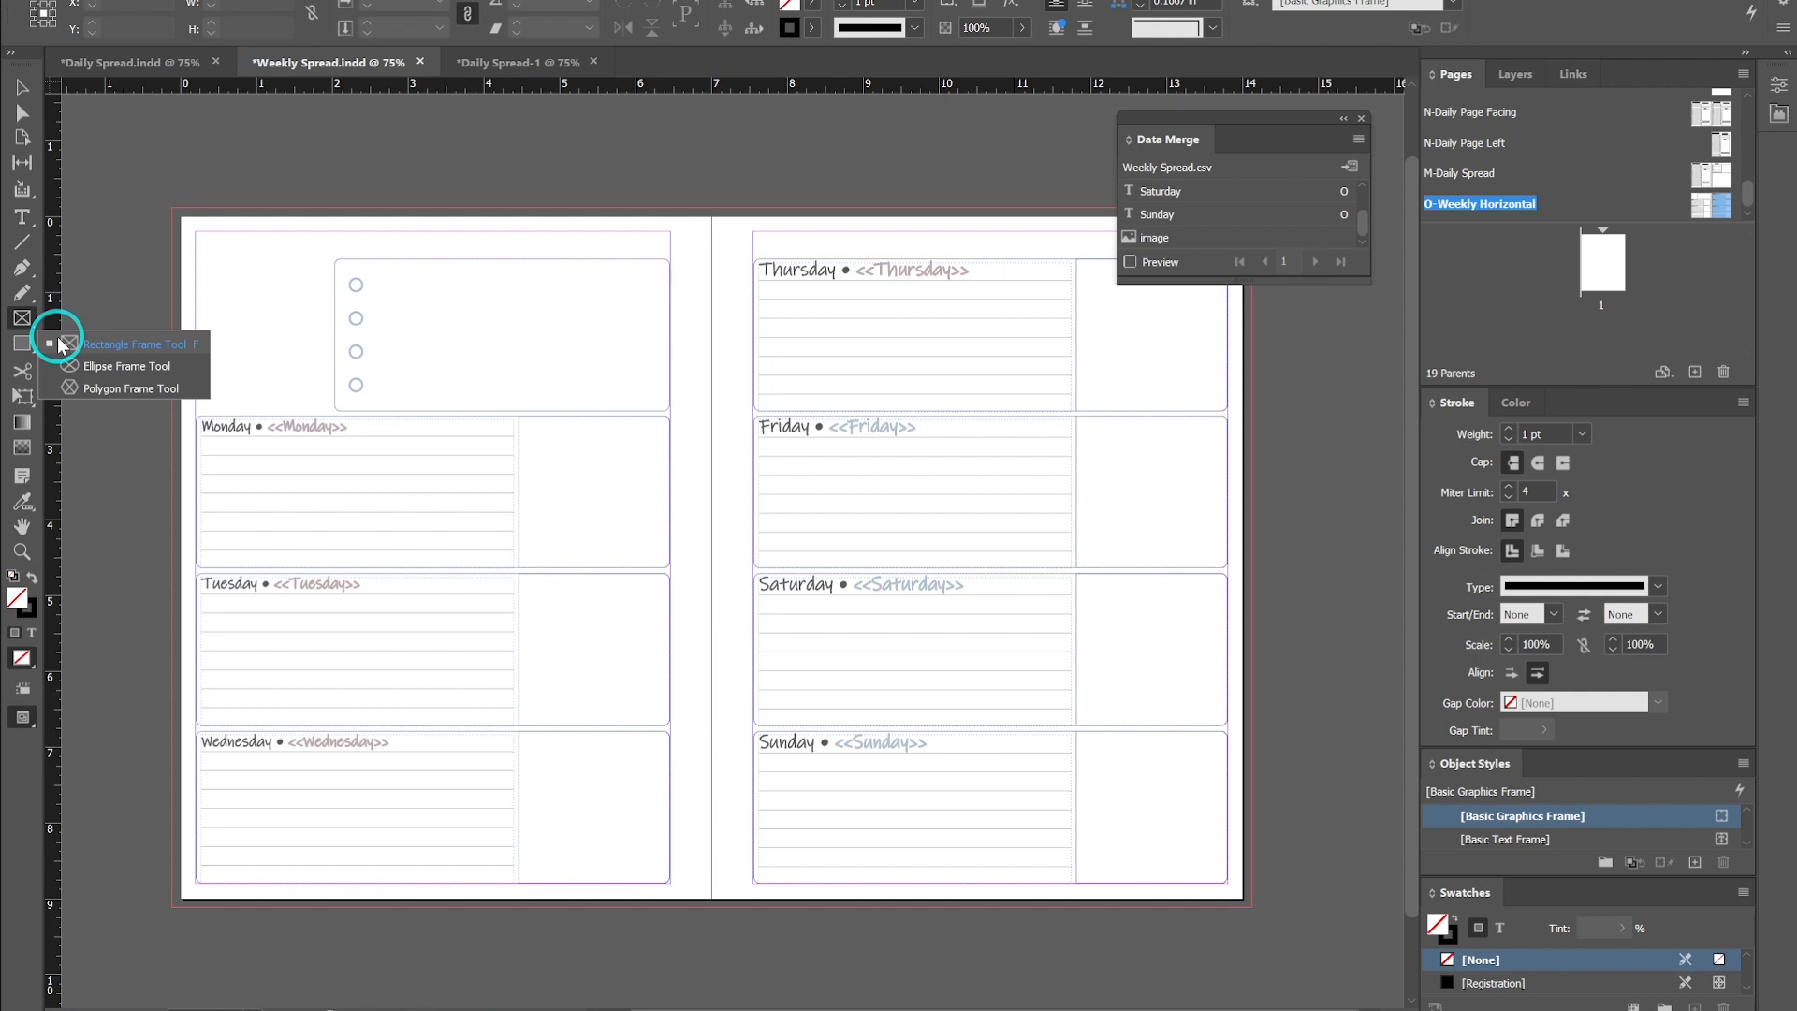
left_click(23, 322)
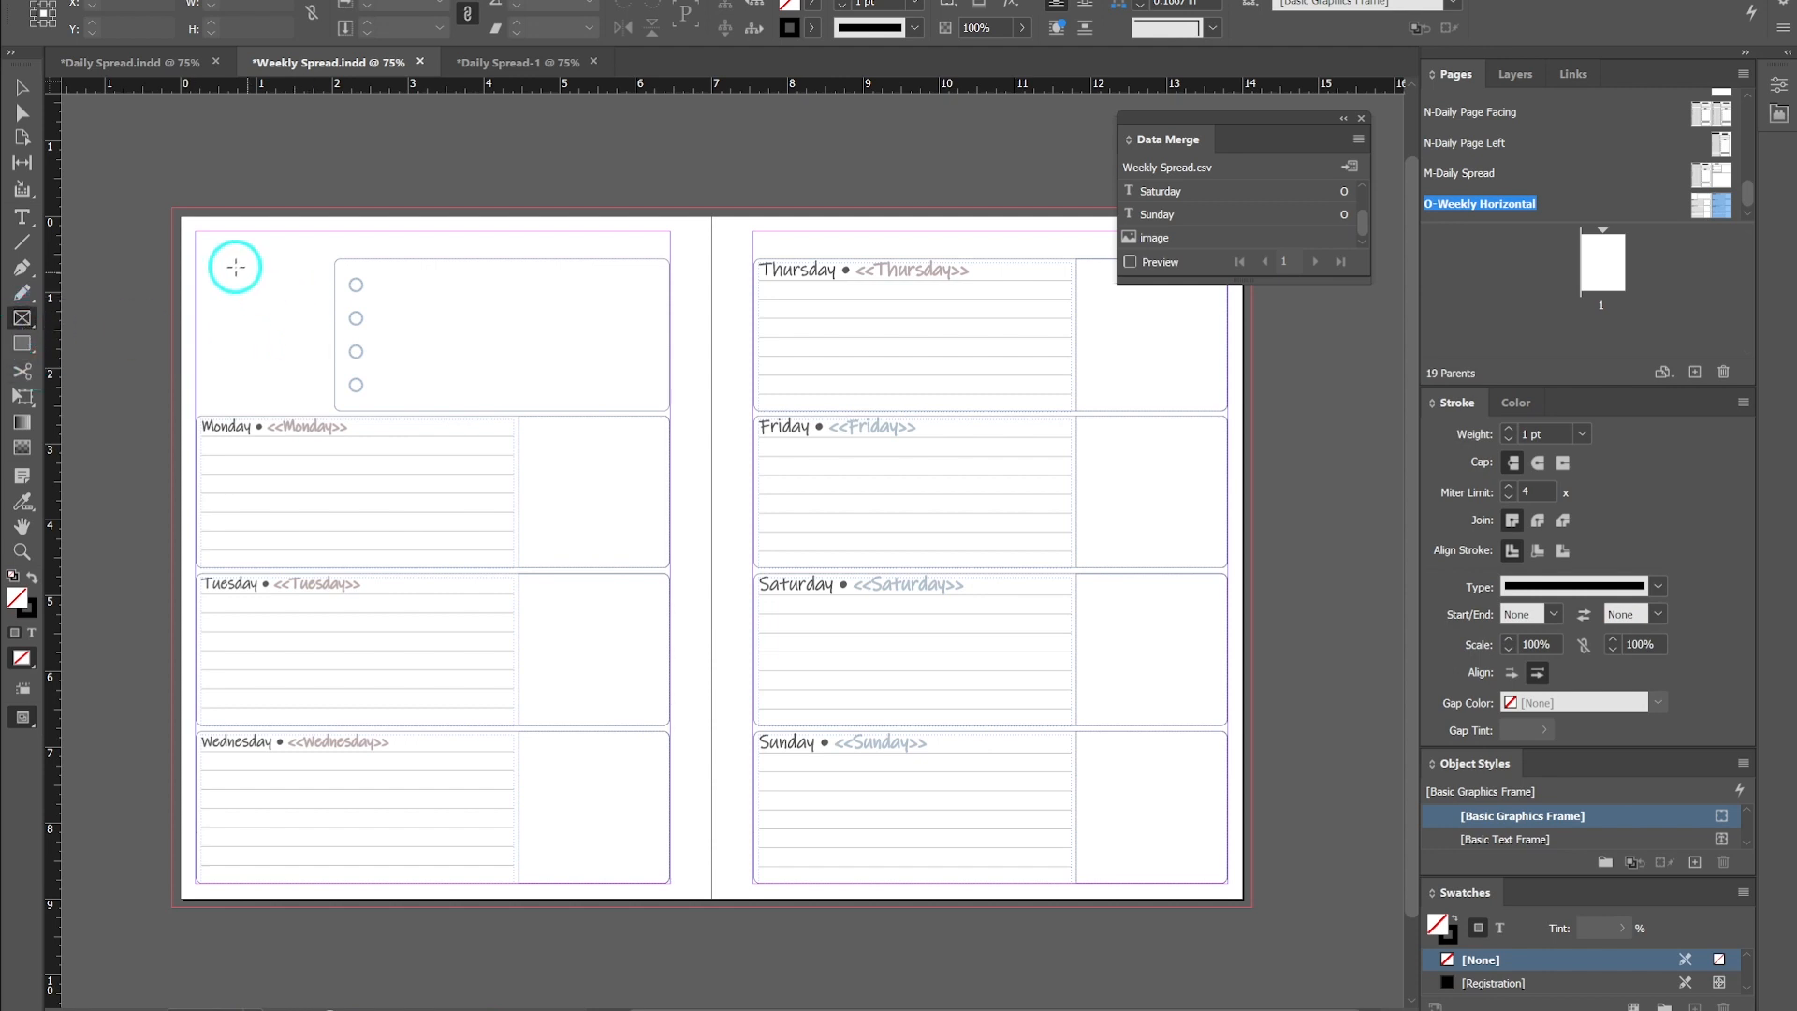
left_click_drag(197, 256, 331, 410)
left_click(13, 88)
left_click(363, 172)
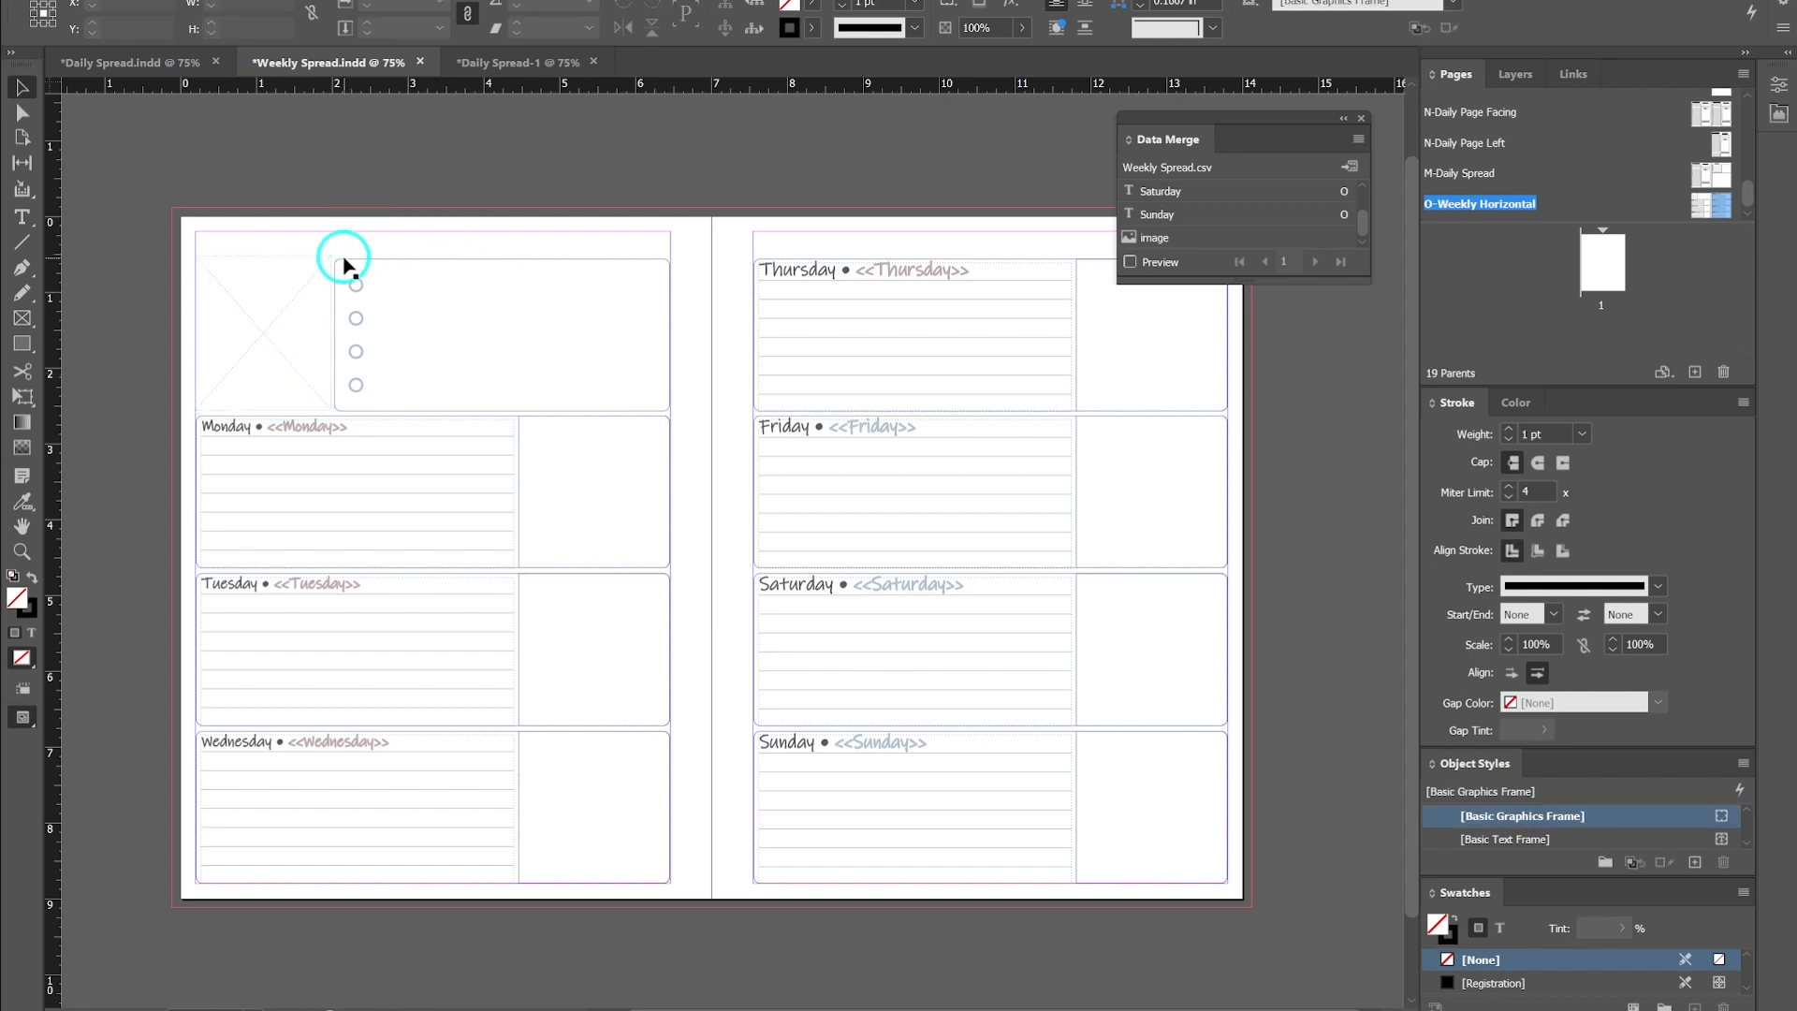
left_click_drag(242, 298, 249, 299)
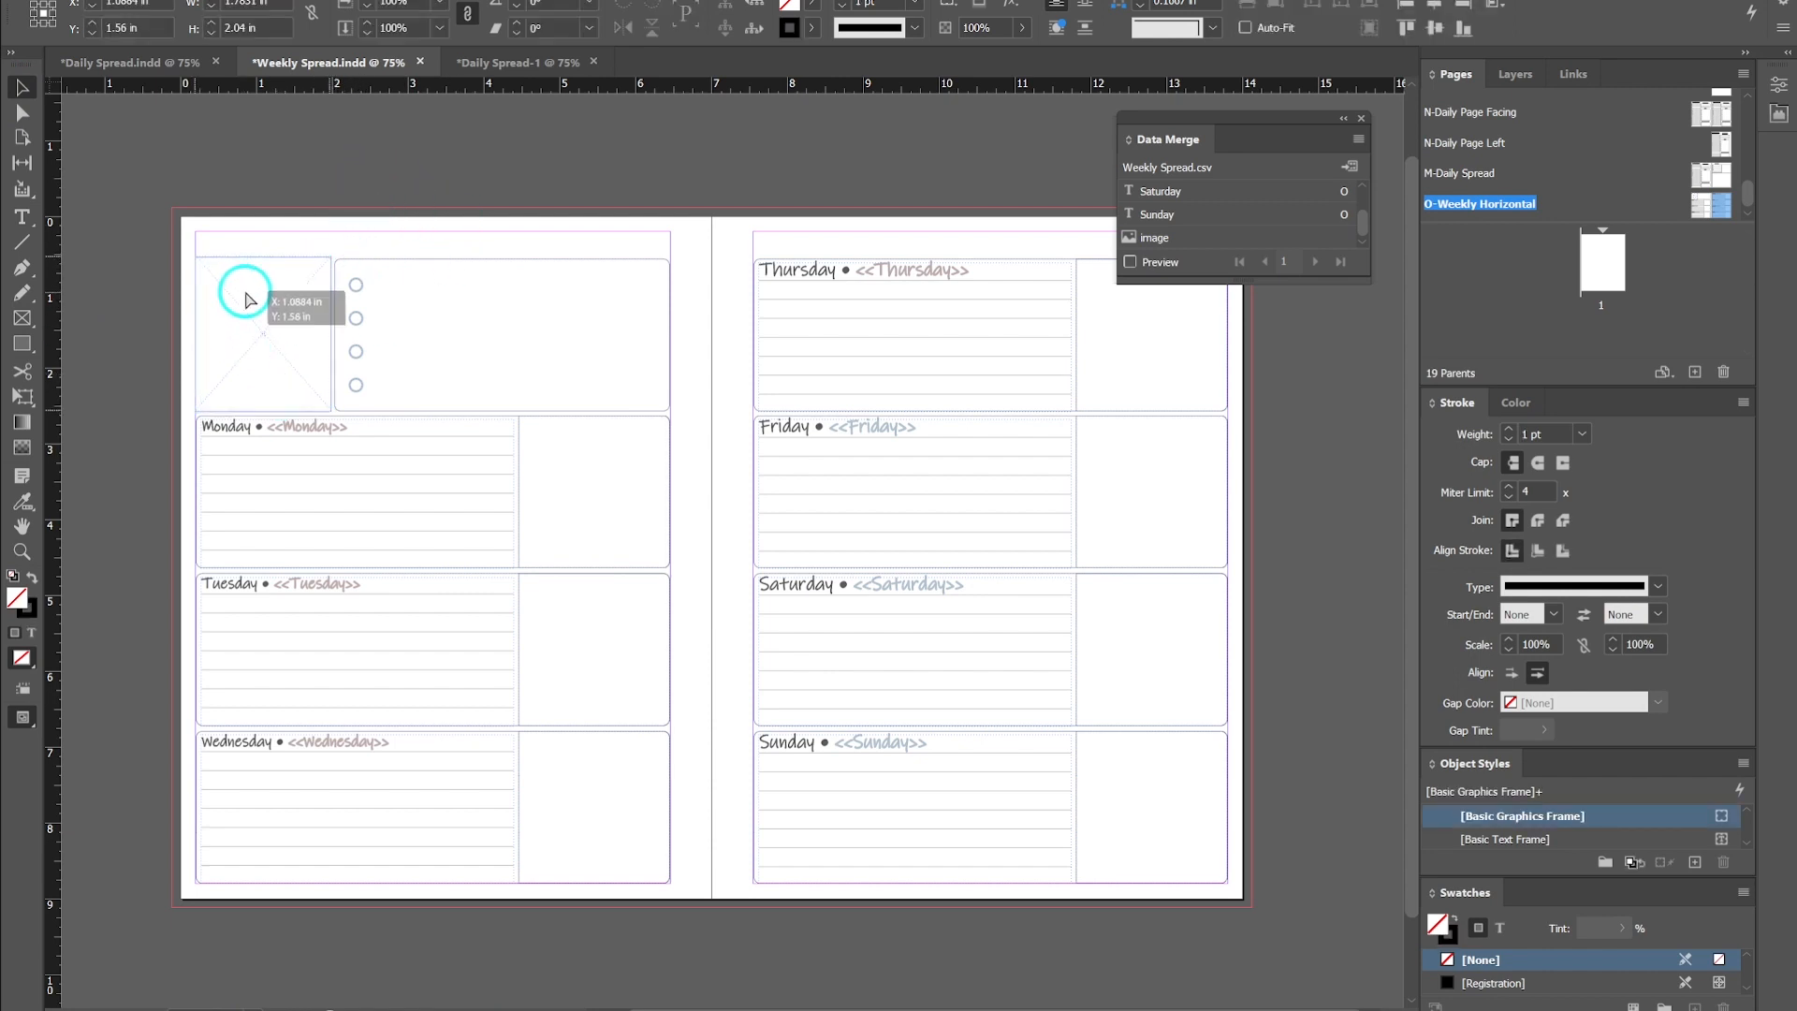
left_click(401, 199)
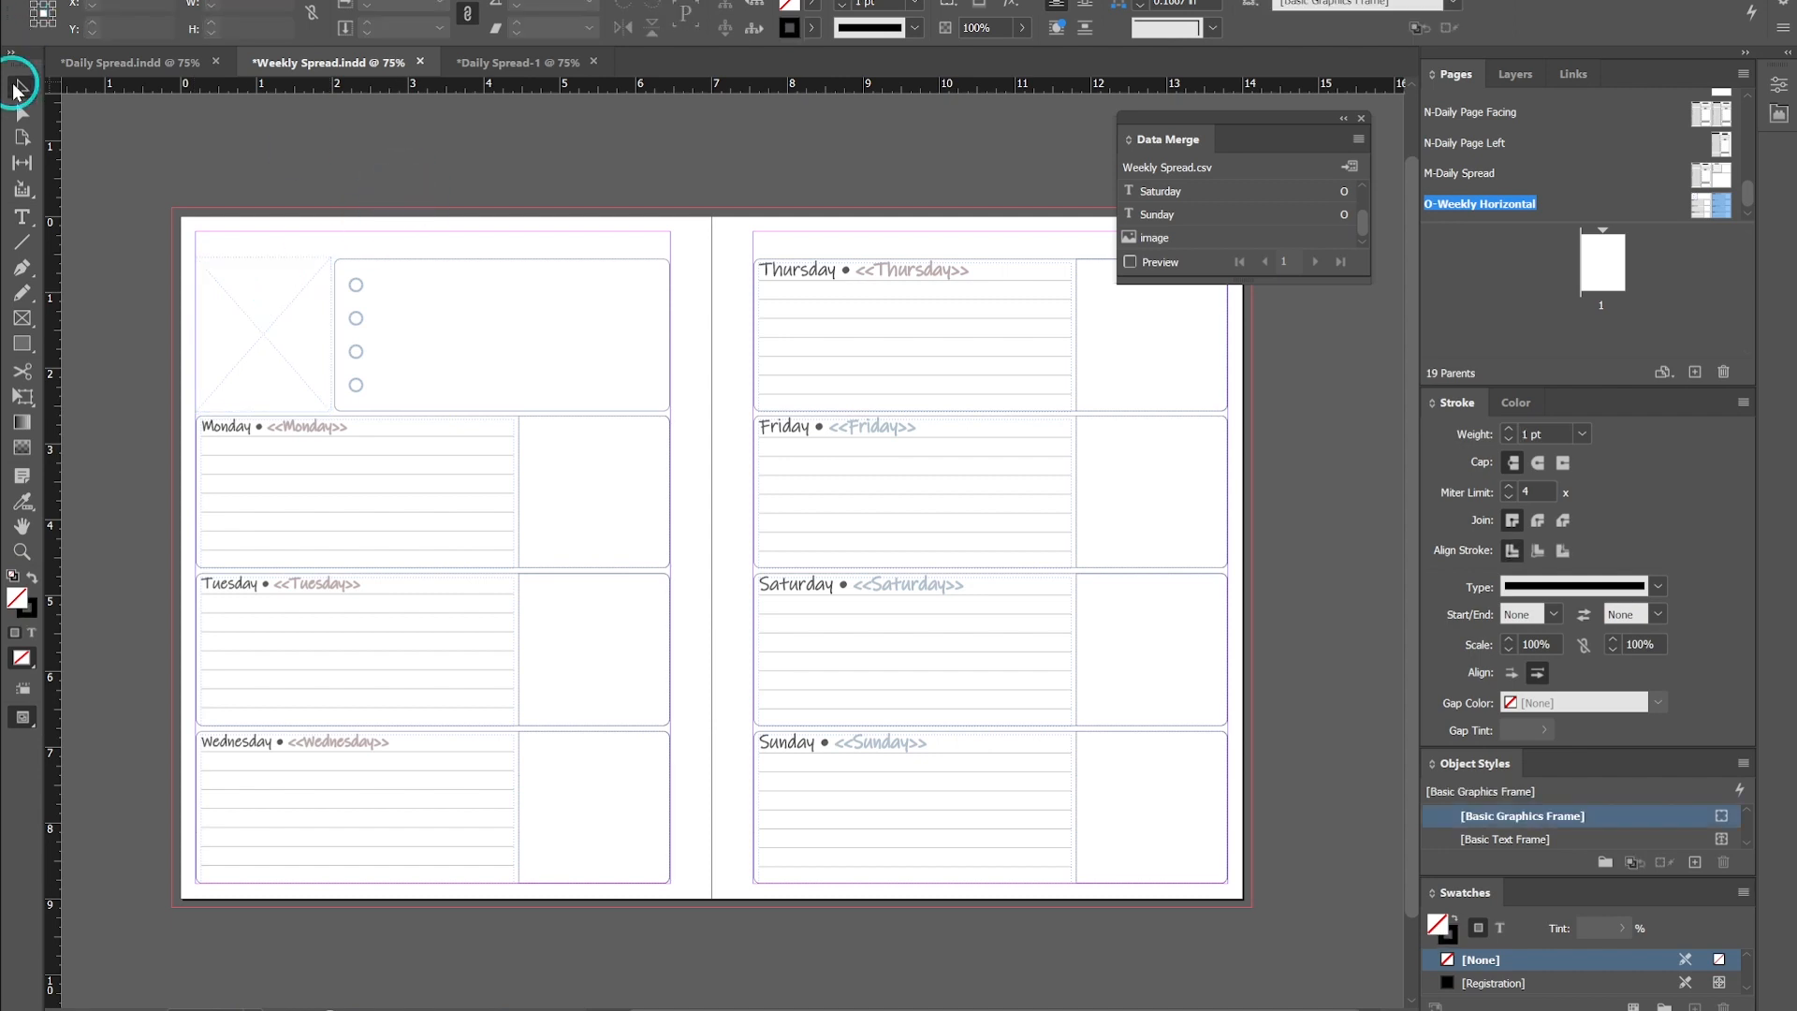
left_click(412, 156)
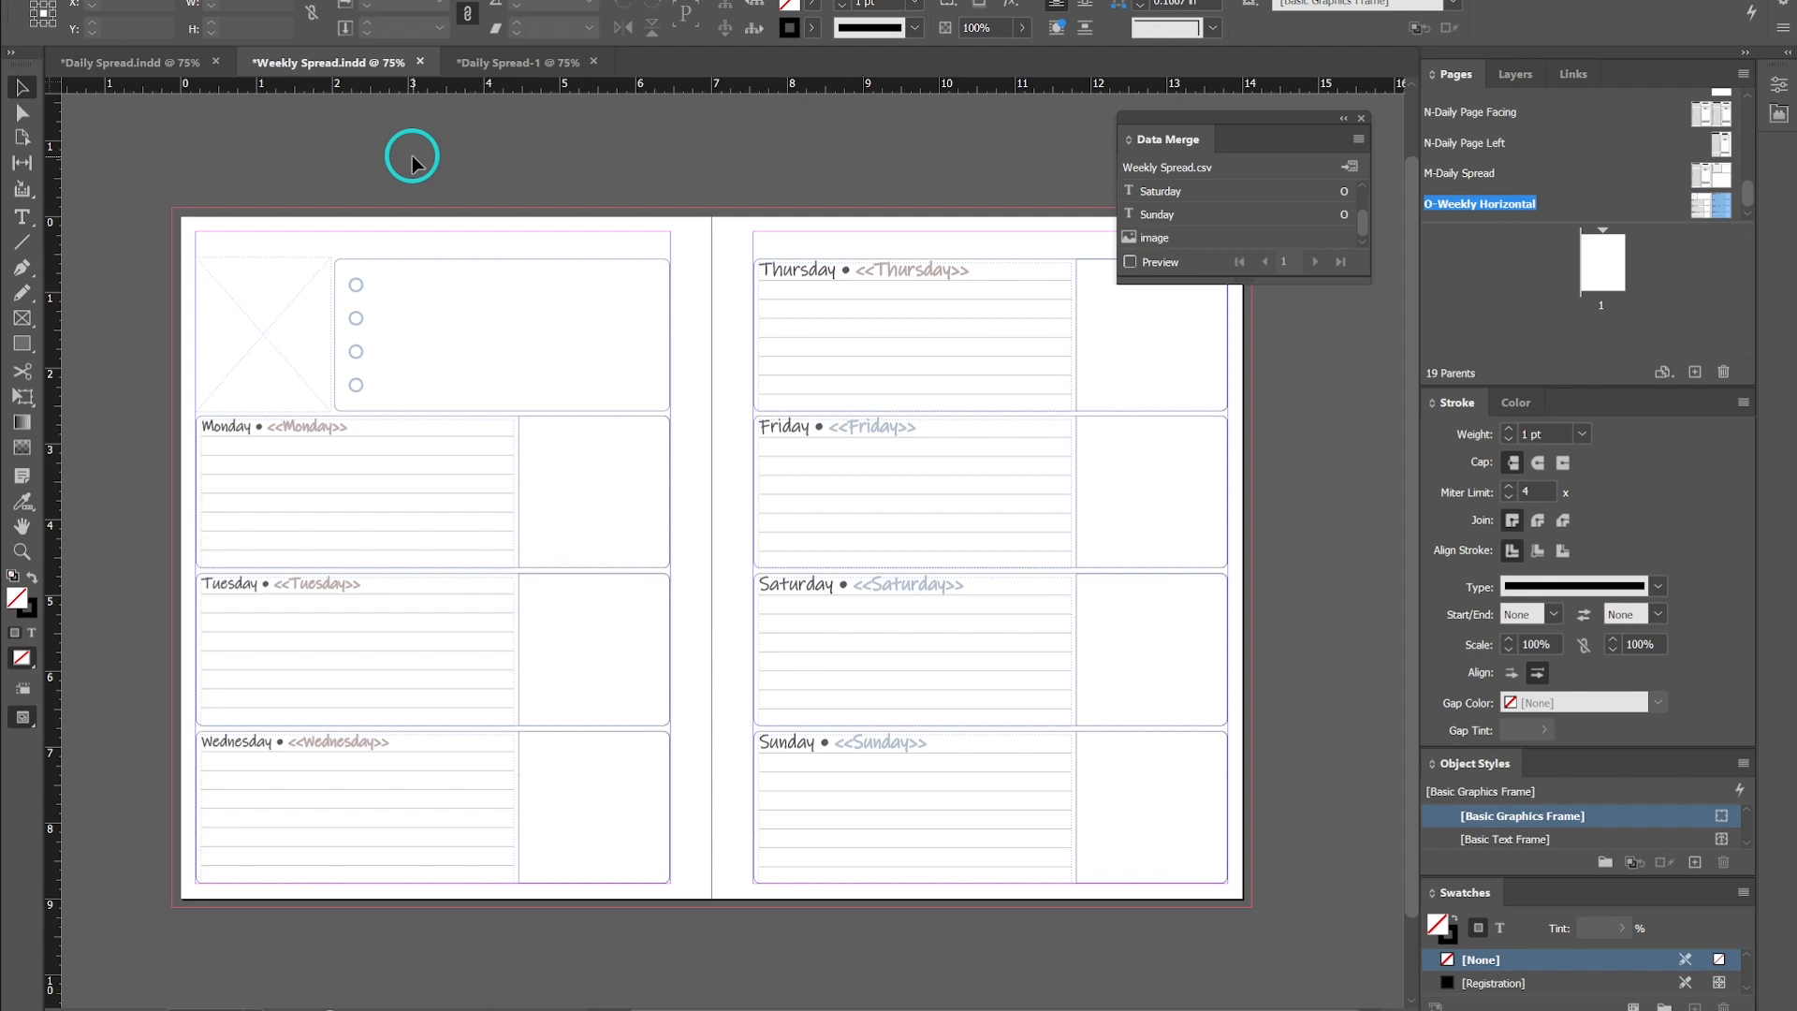
- Toggle the preview screen mode to check the layout without guides and frame edges
key("w")
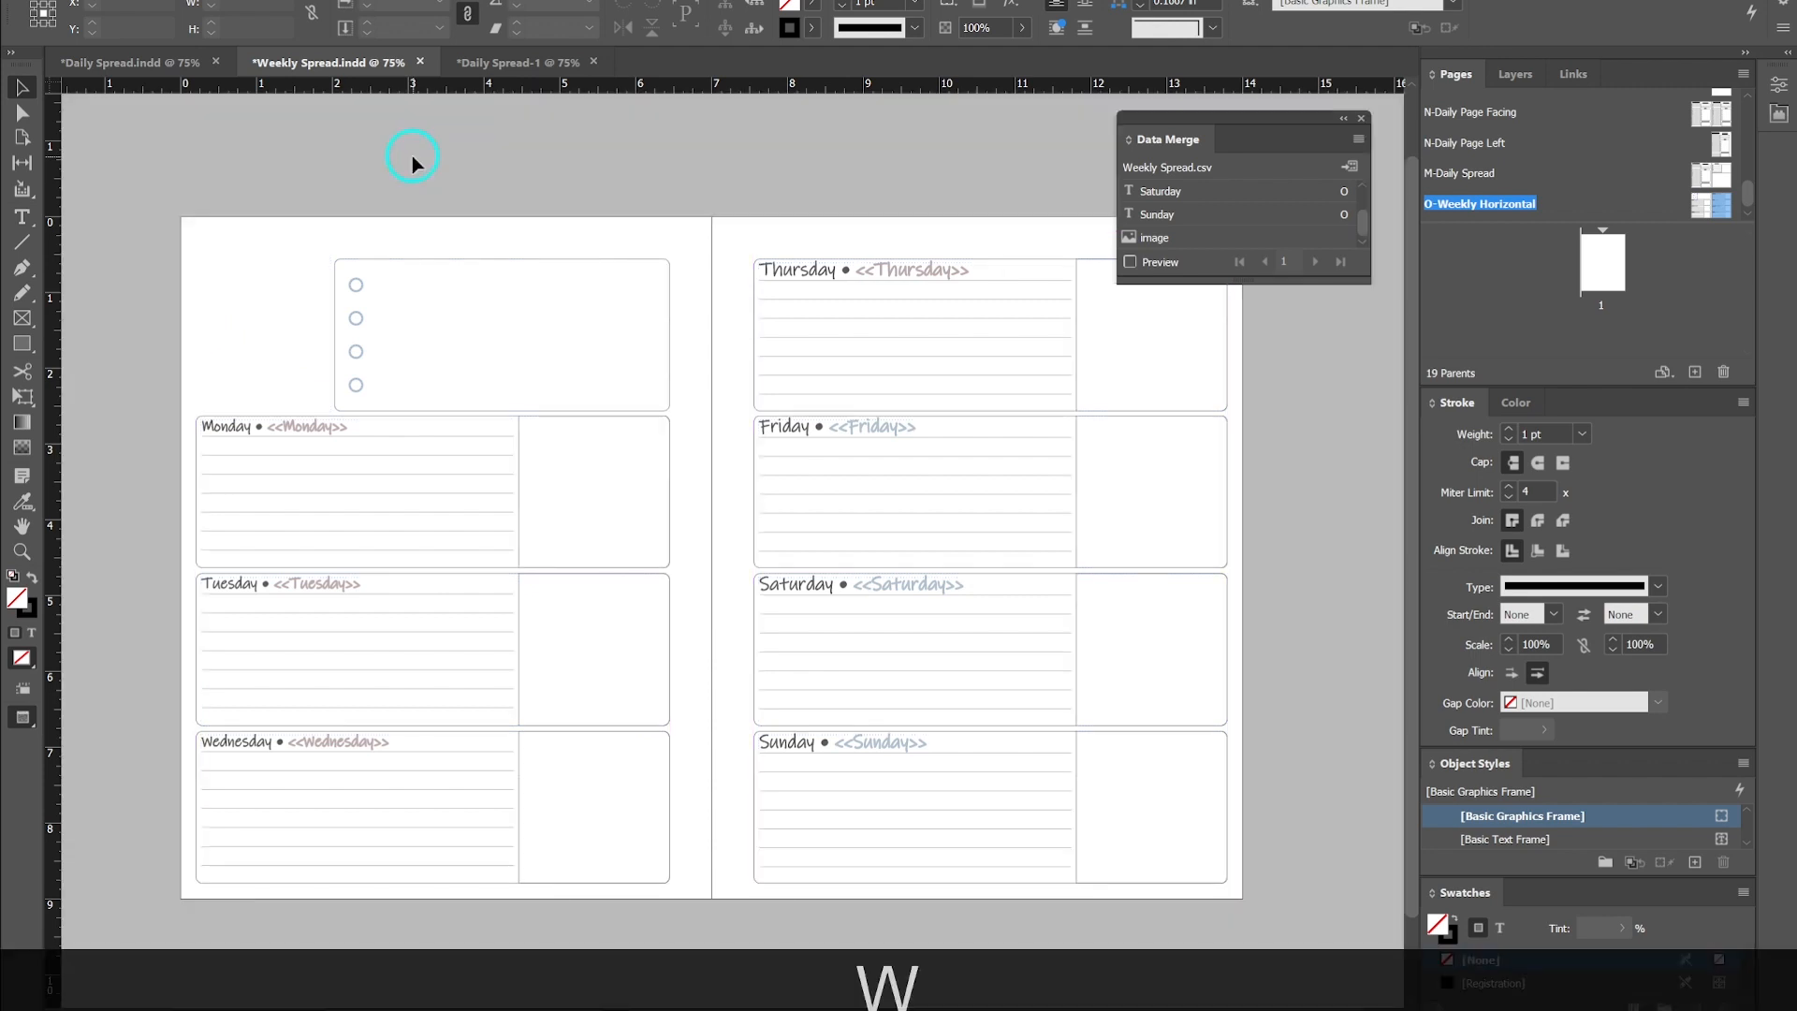
key("w")
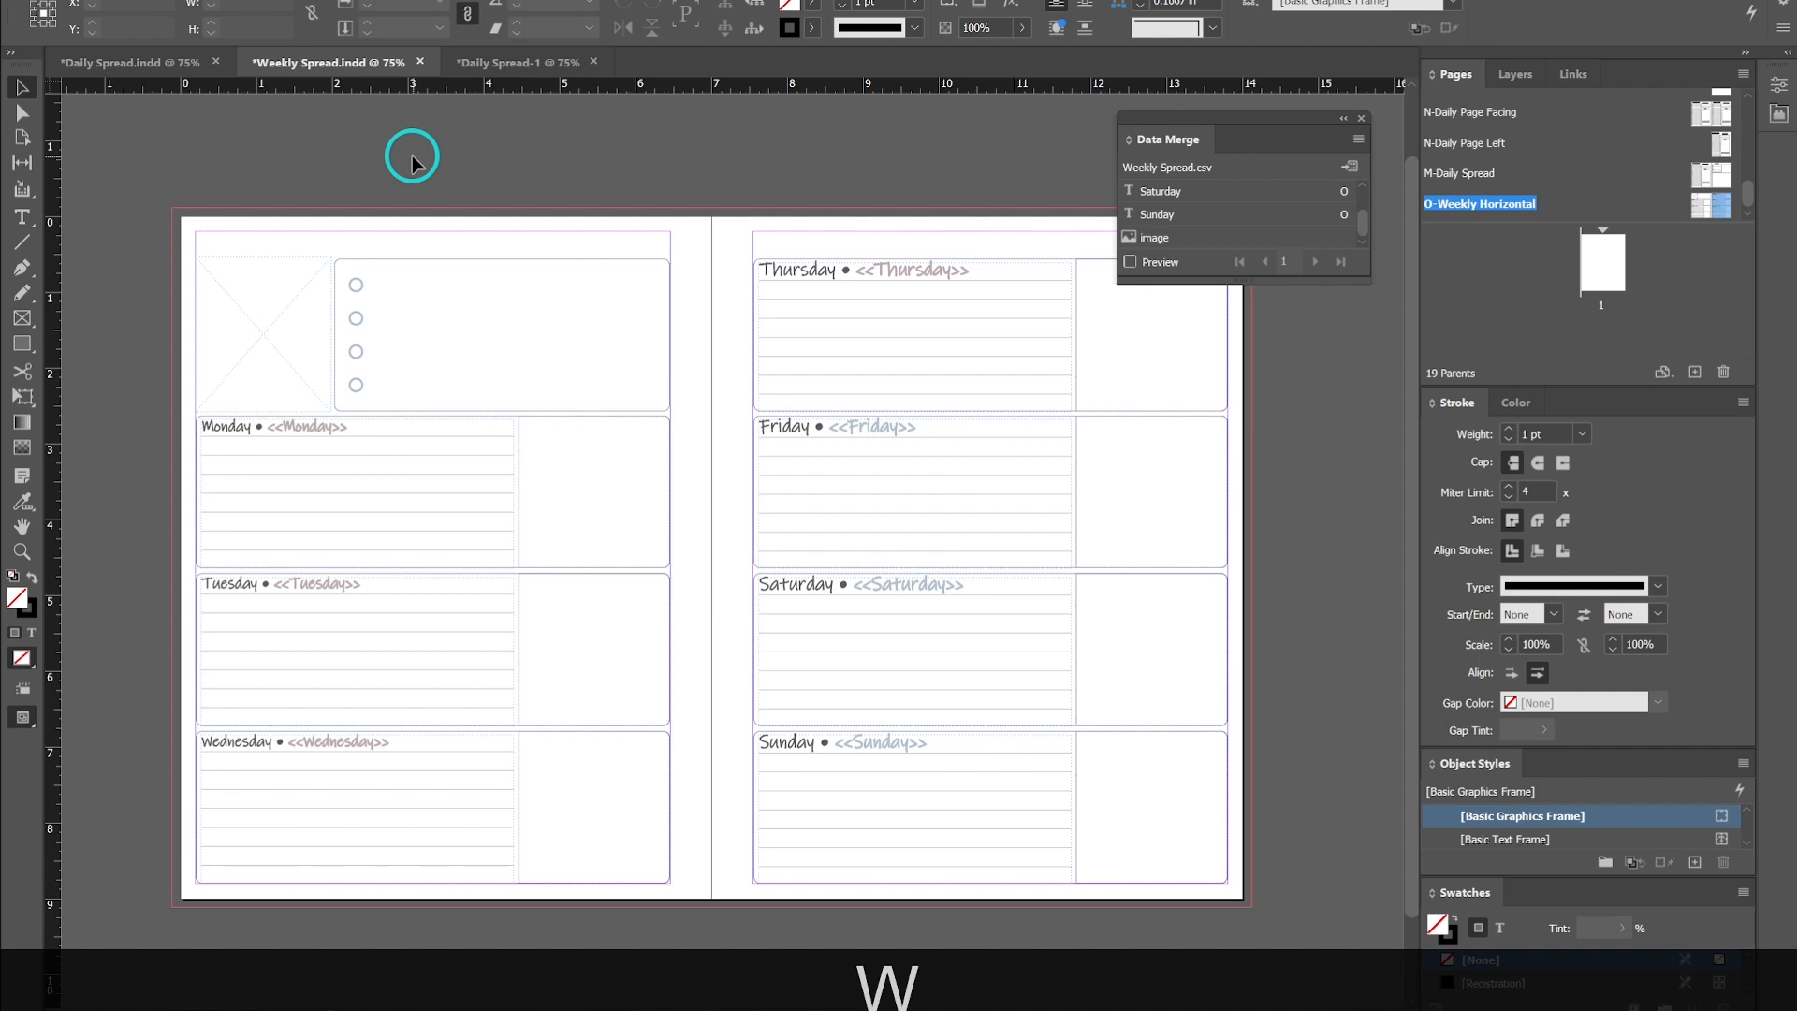
key("w")
key("w")
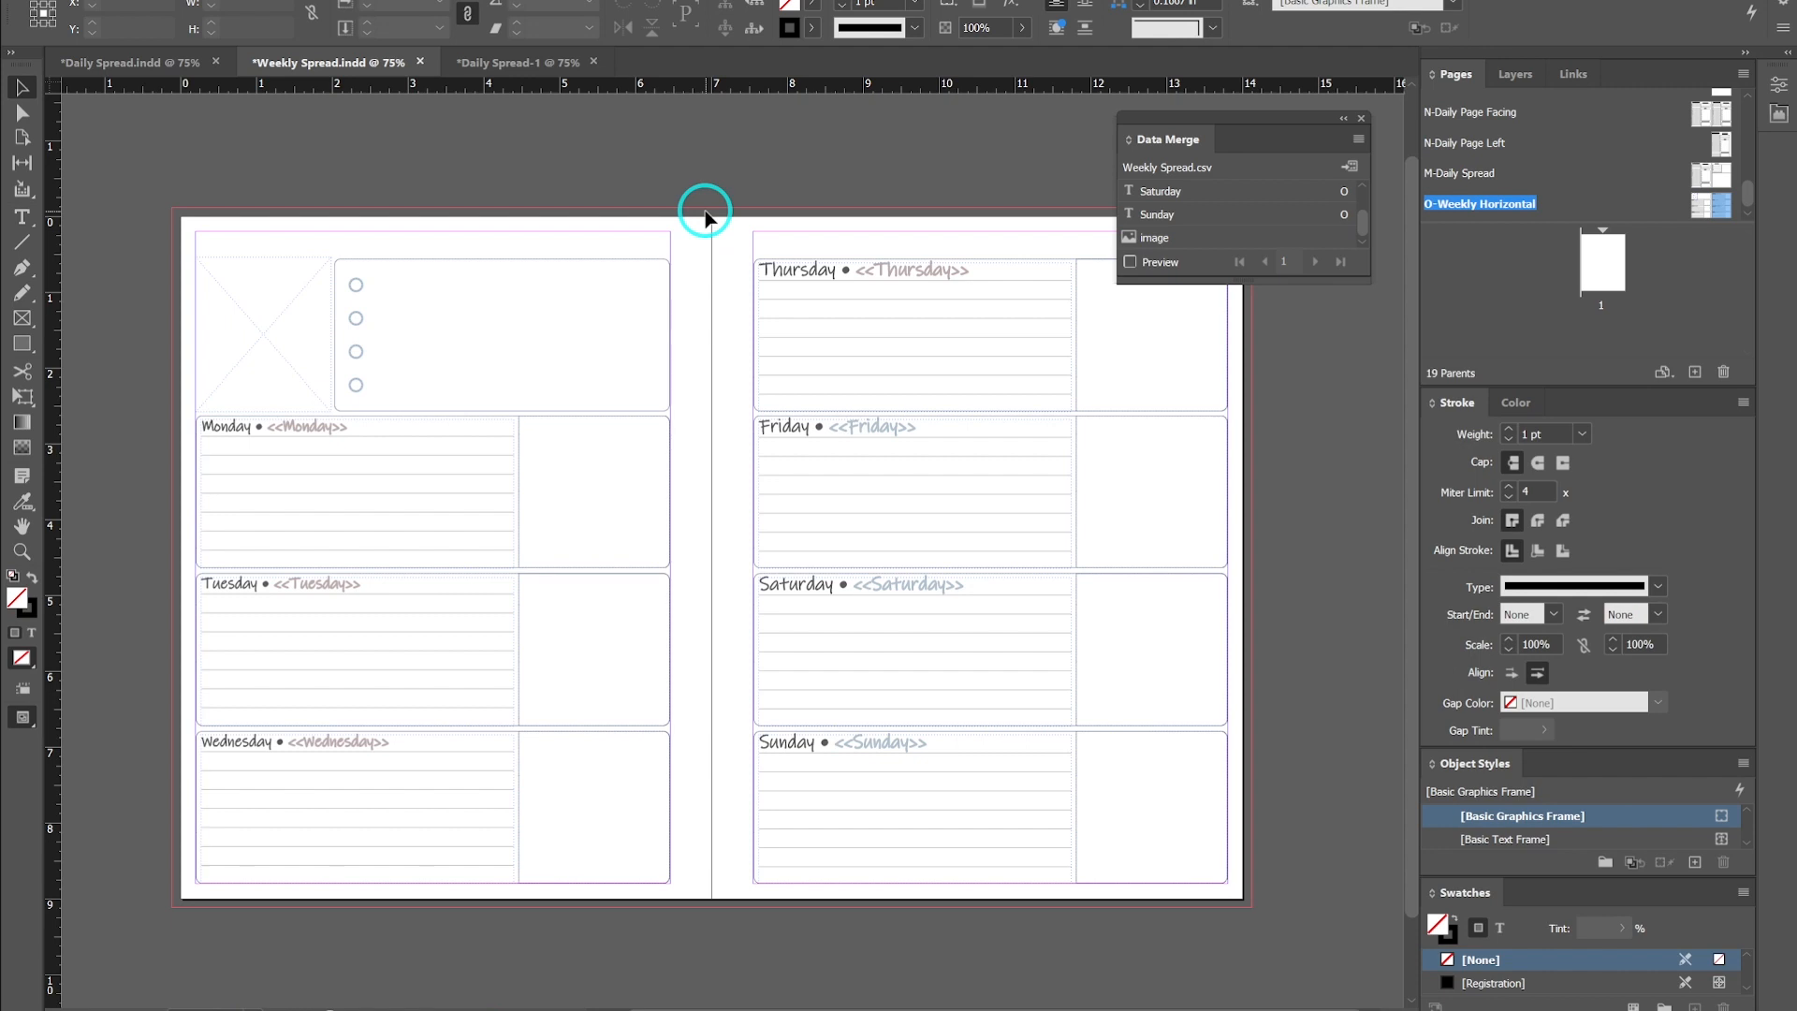
key("w")
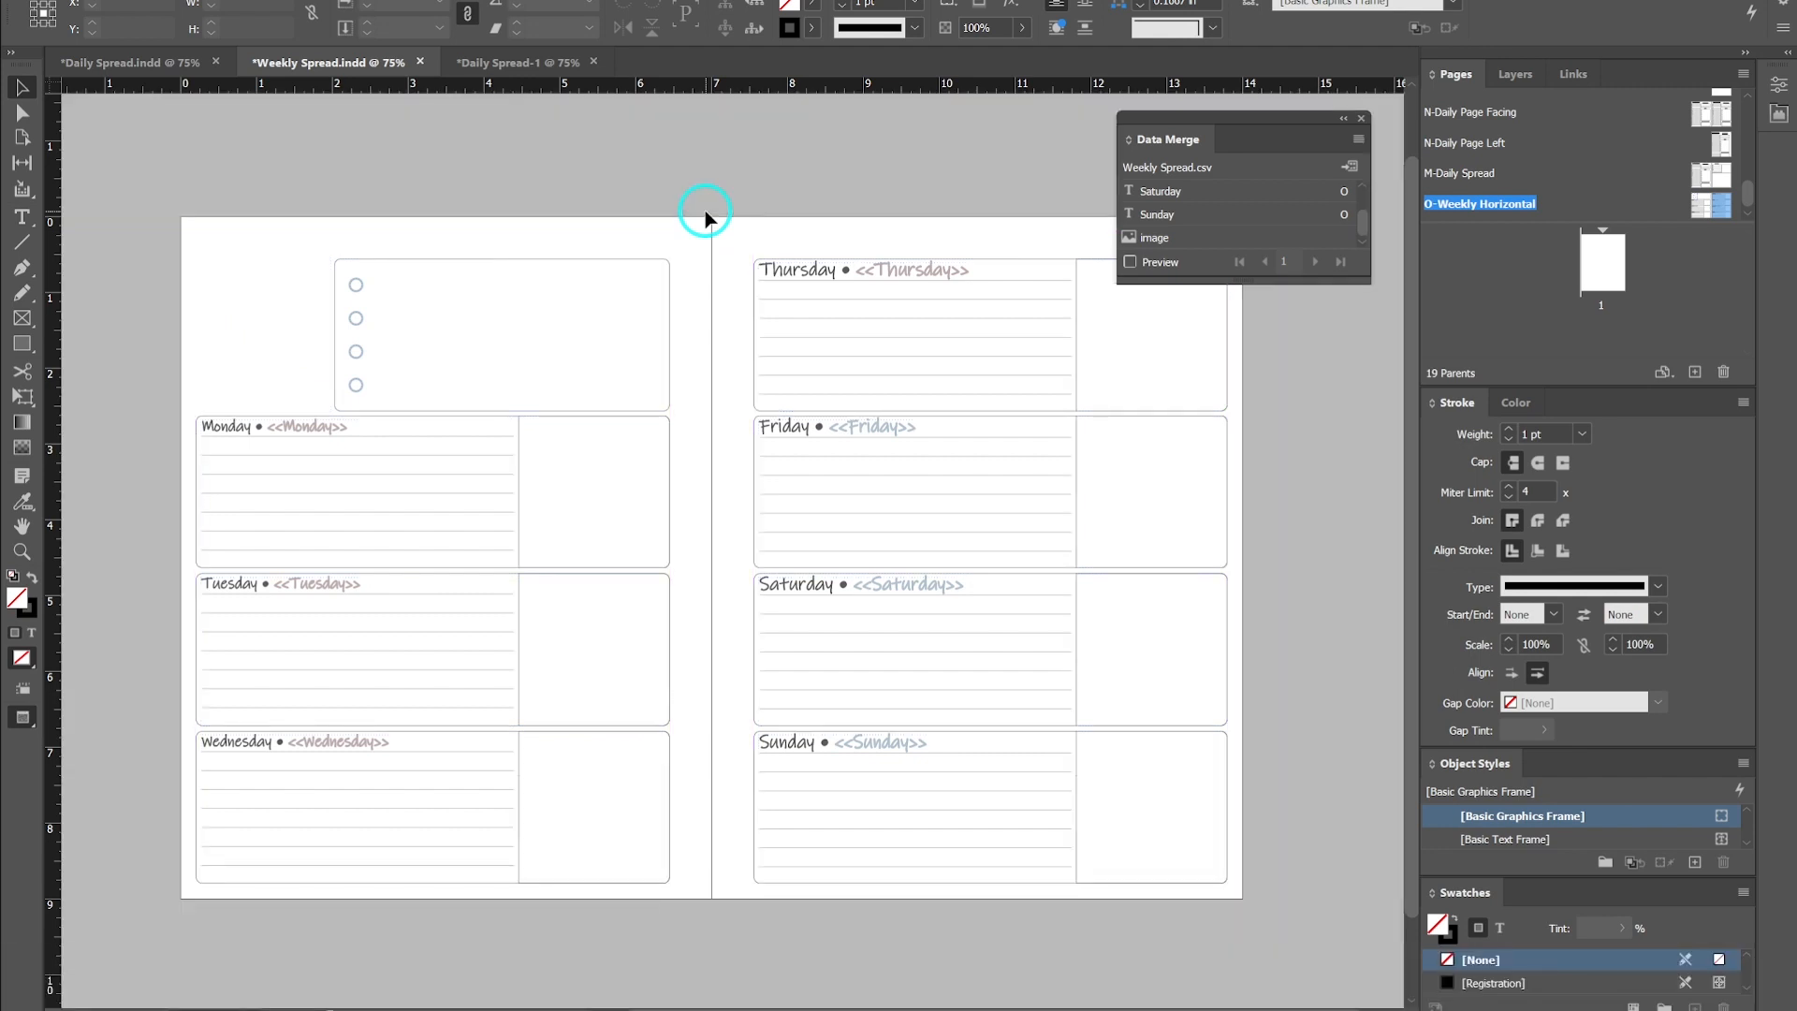
key("w")
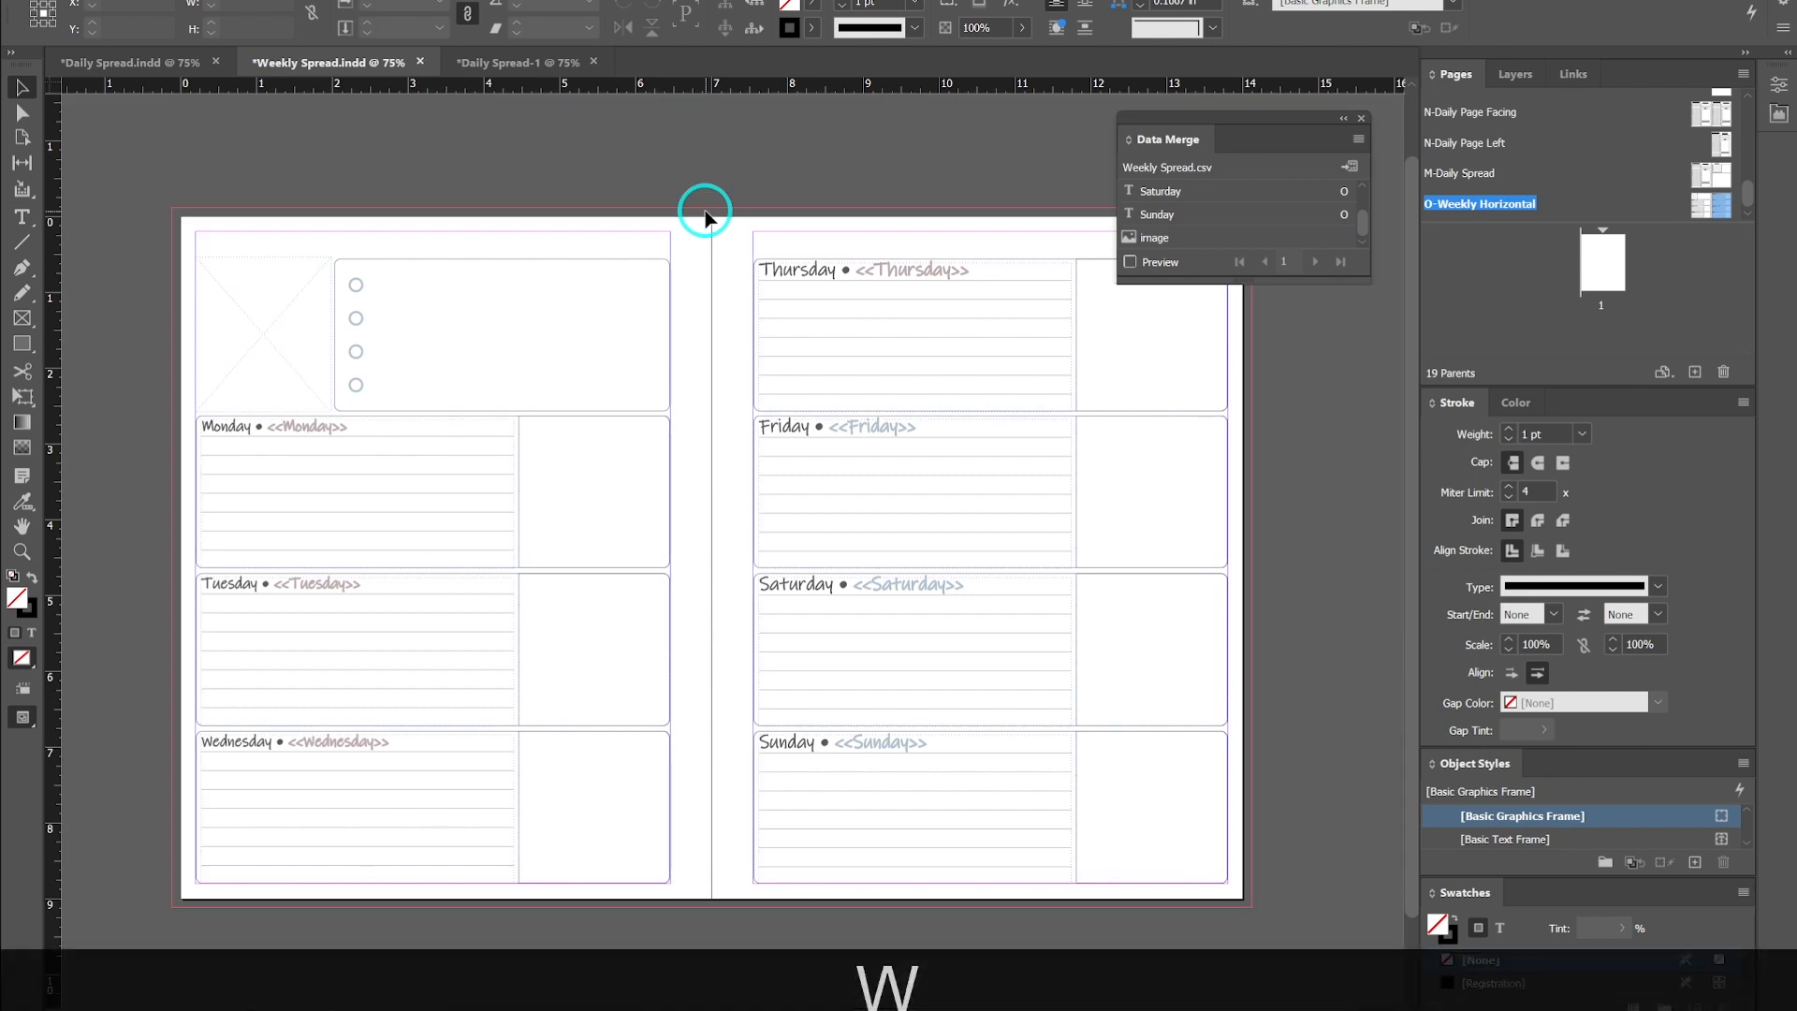
- Place the image data field into the new rectangle frame and turn on the merge preview
left_click(263, 344)
left_click_drag(1159, 251, 278, 272)
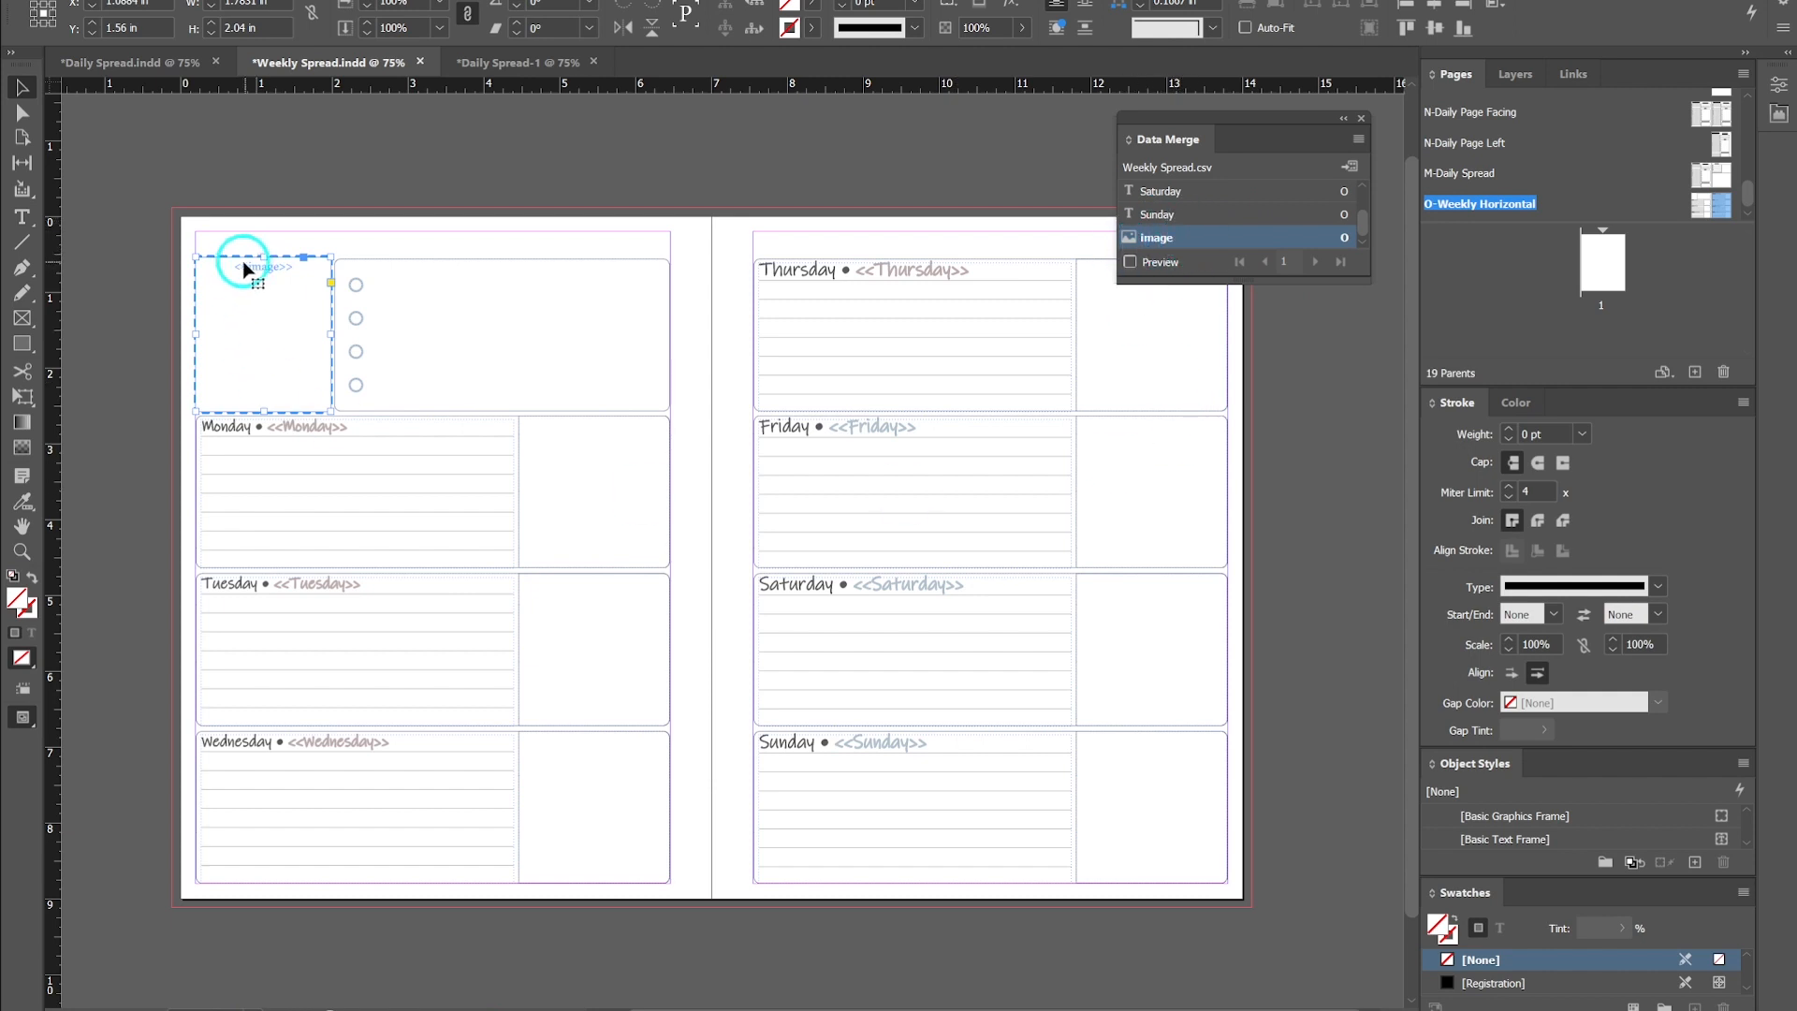
left_click(1131, 263)
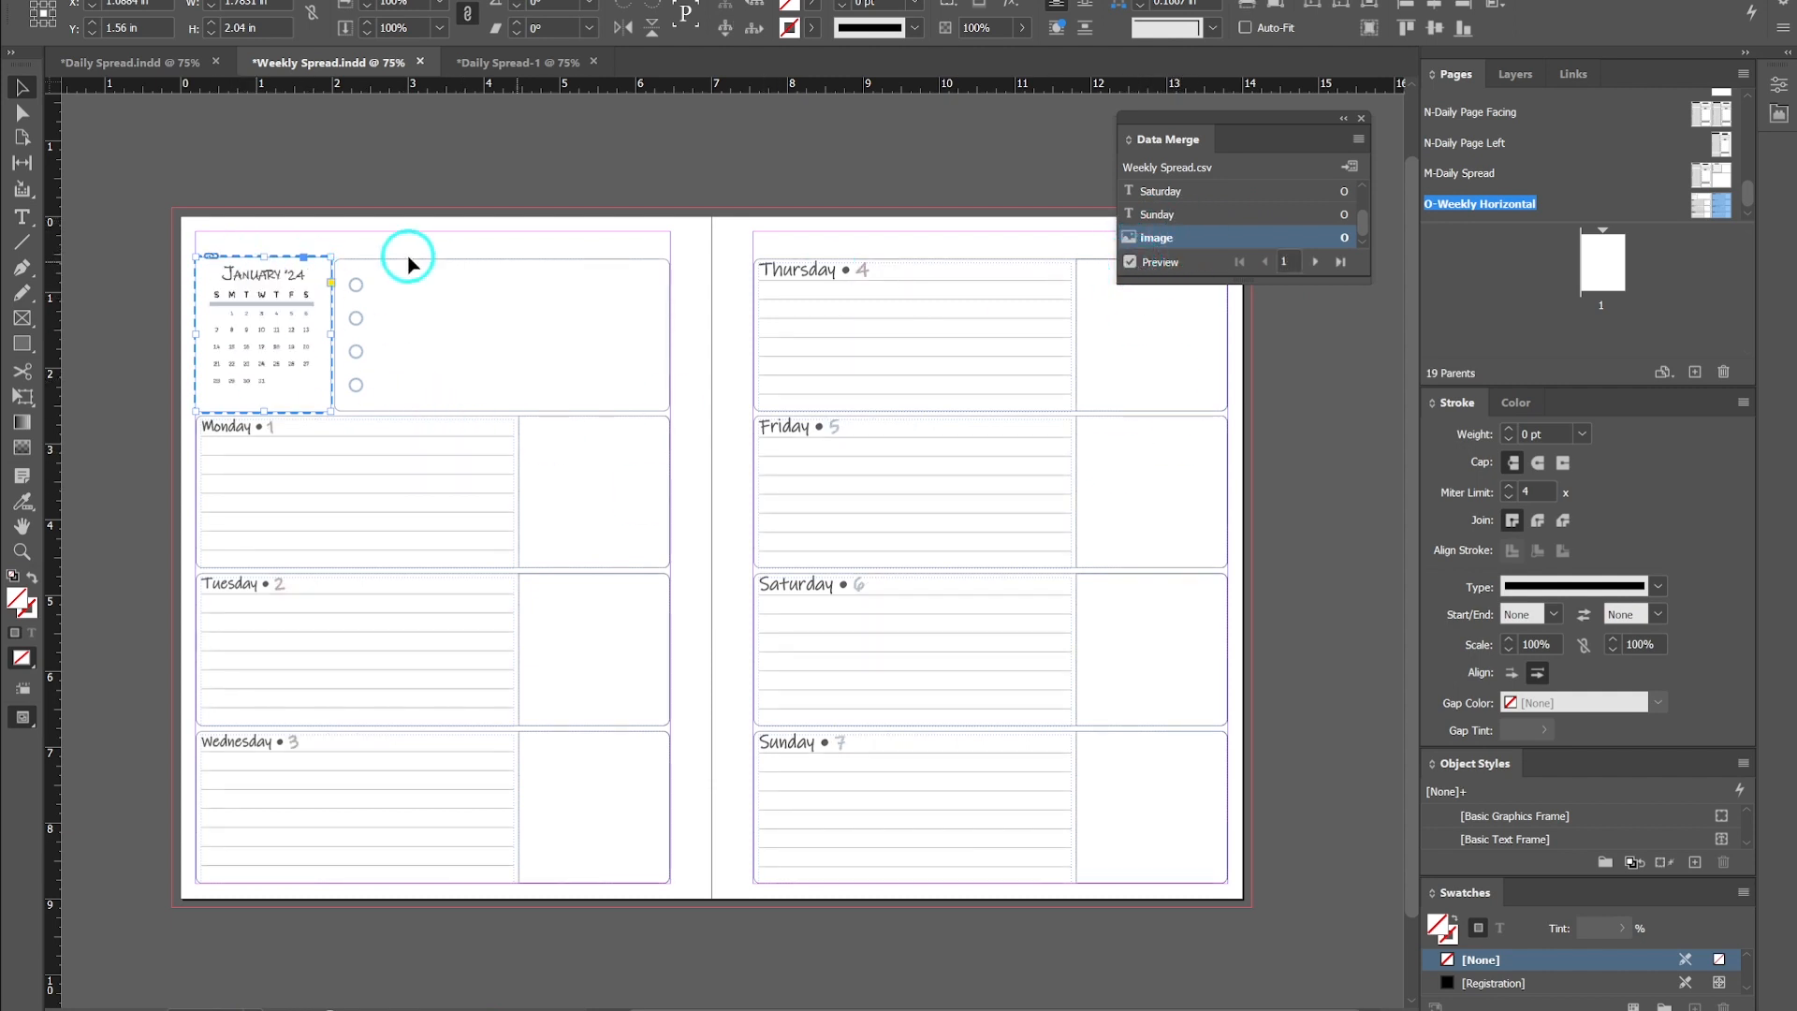
- Set the calendar image frame's display performance to High Quality Display
scroll(254, 328, "up", 2)
scroll(255, 322, "down", 2)
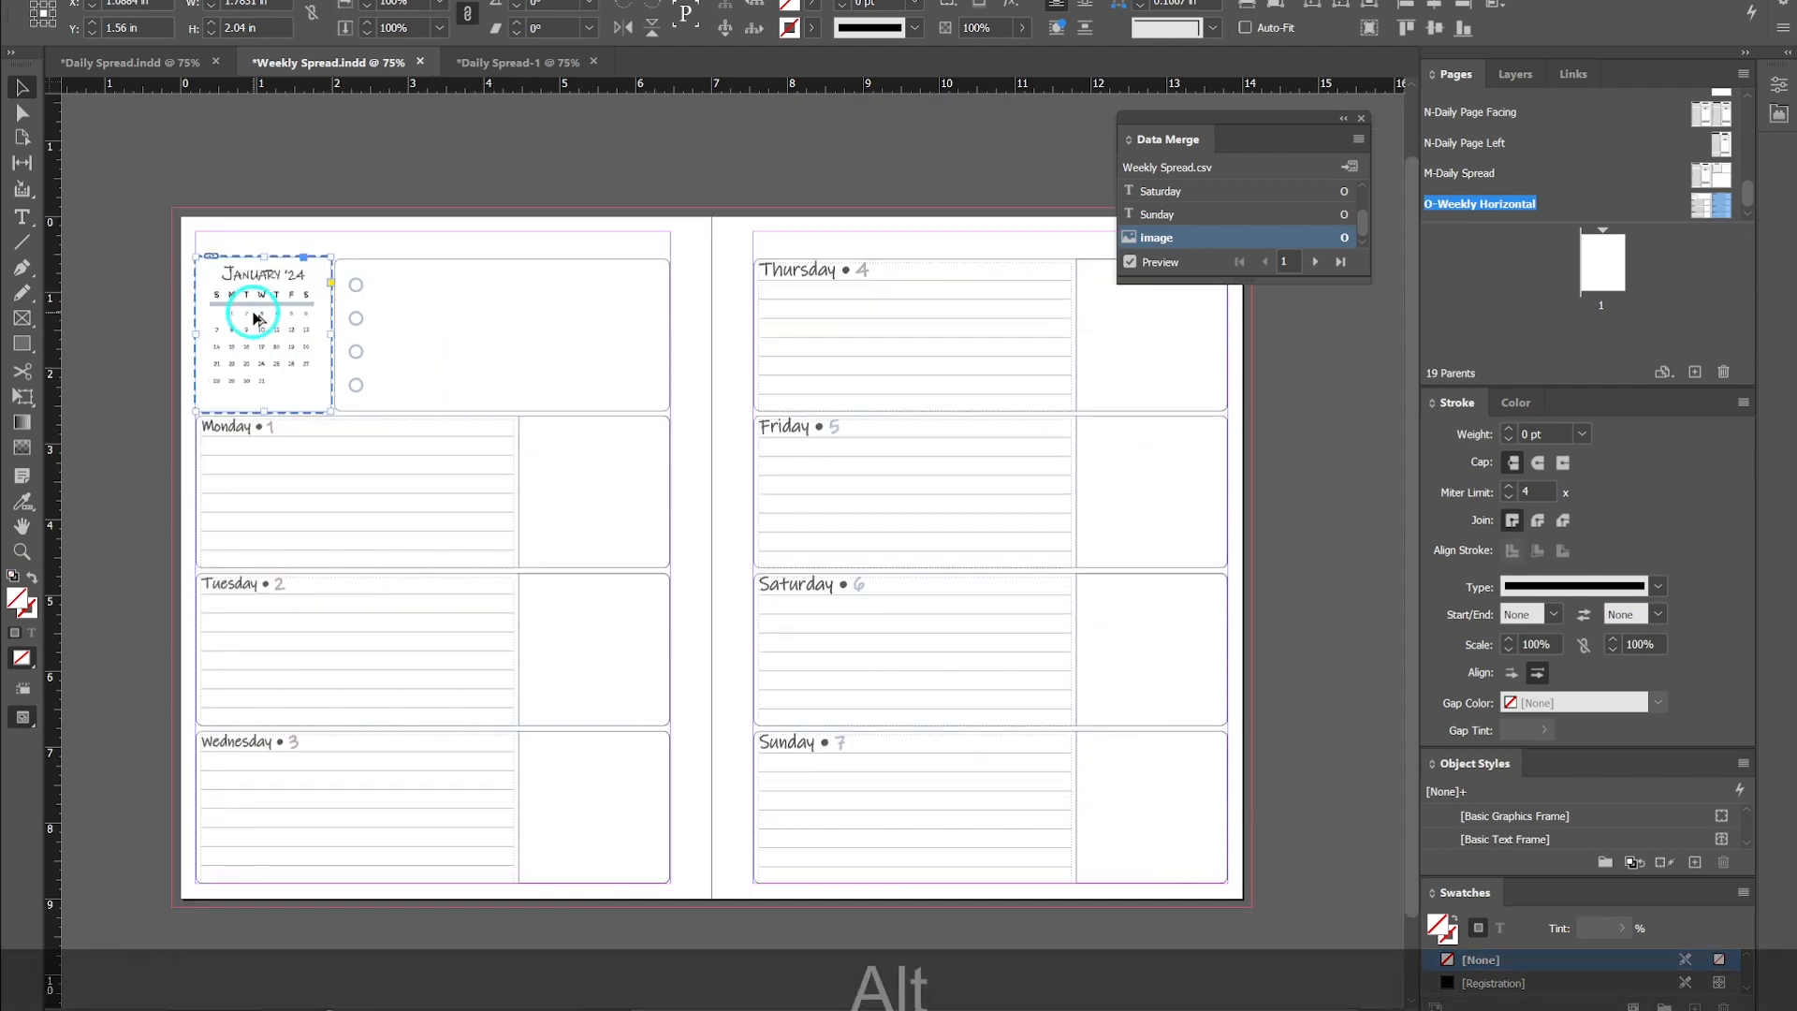
scroll(255, 321, "up", 2, "alt")
scroll(255, 318, "up", 1)
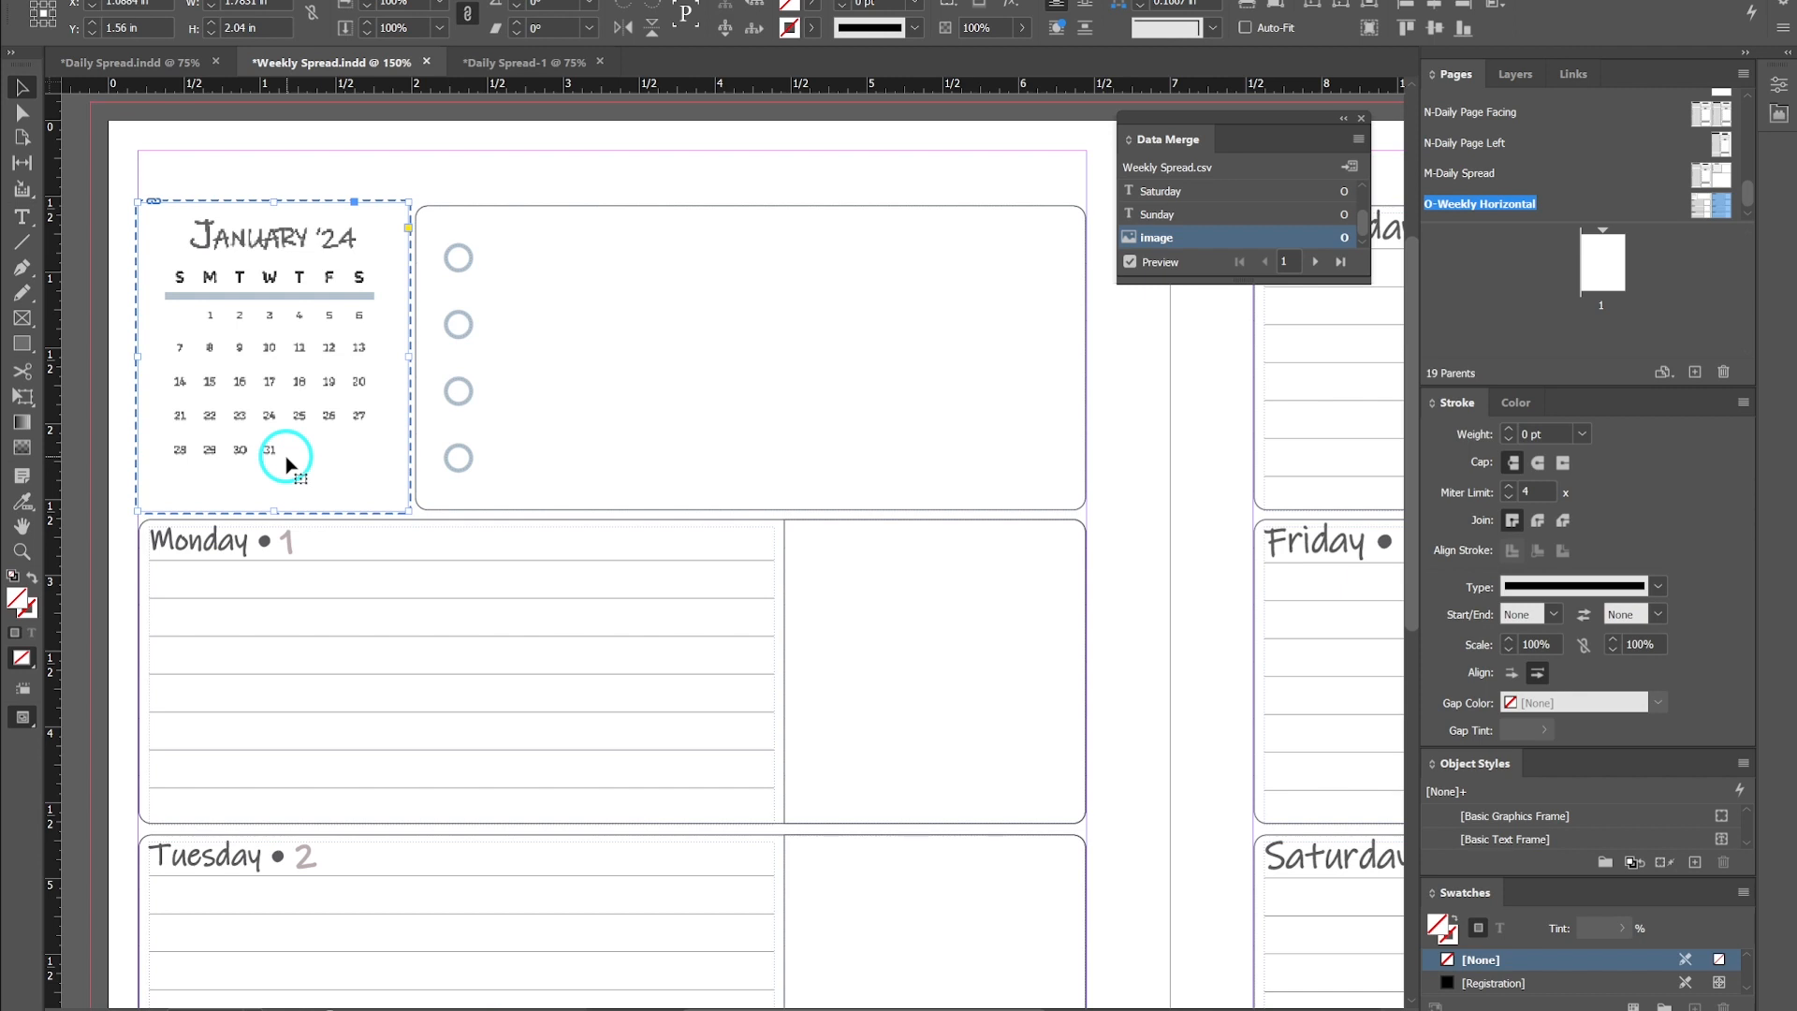
right_click(278, 291)
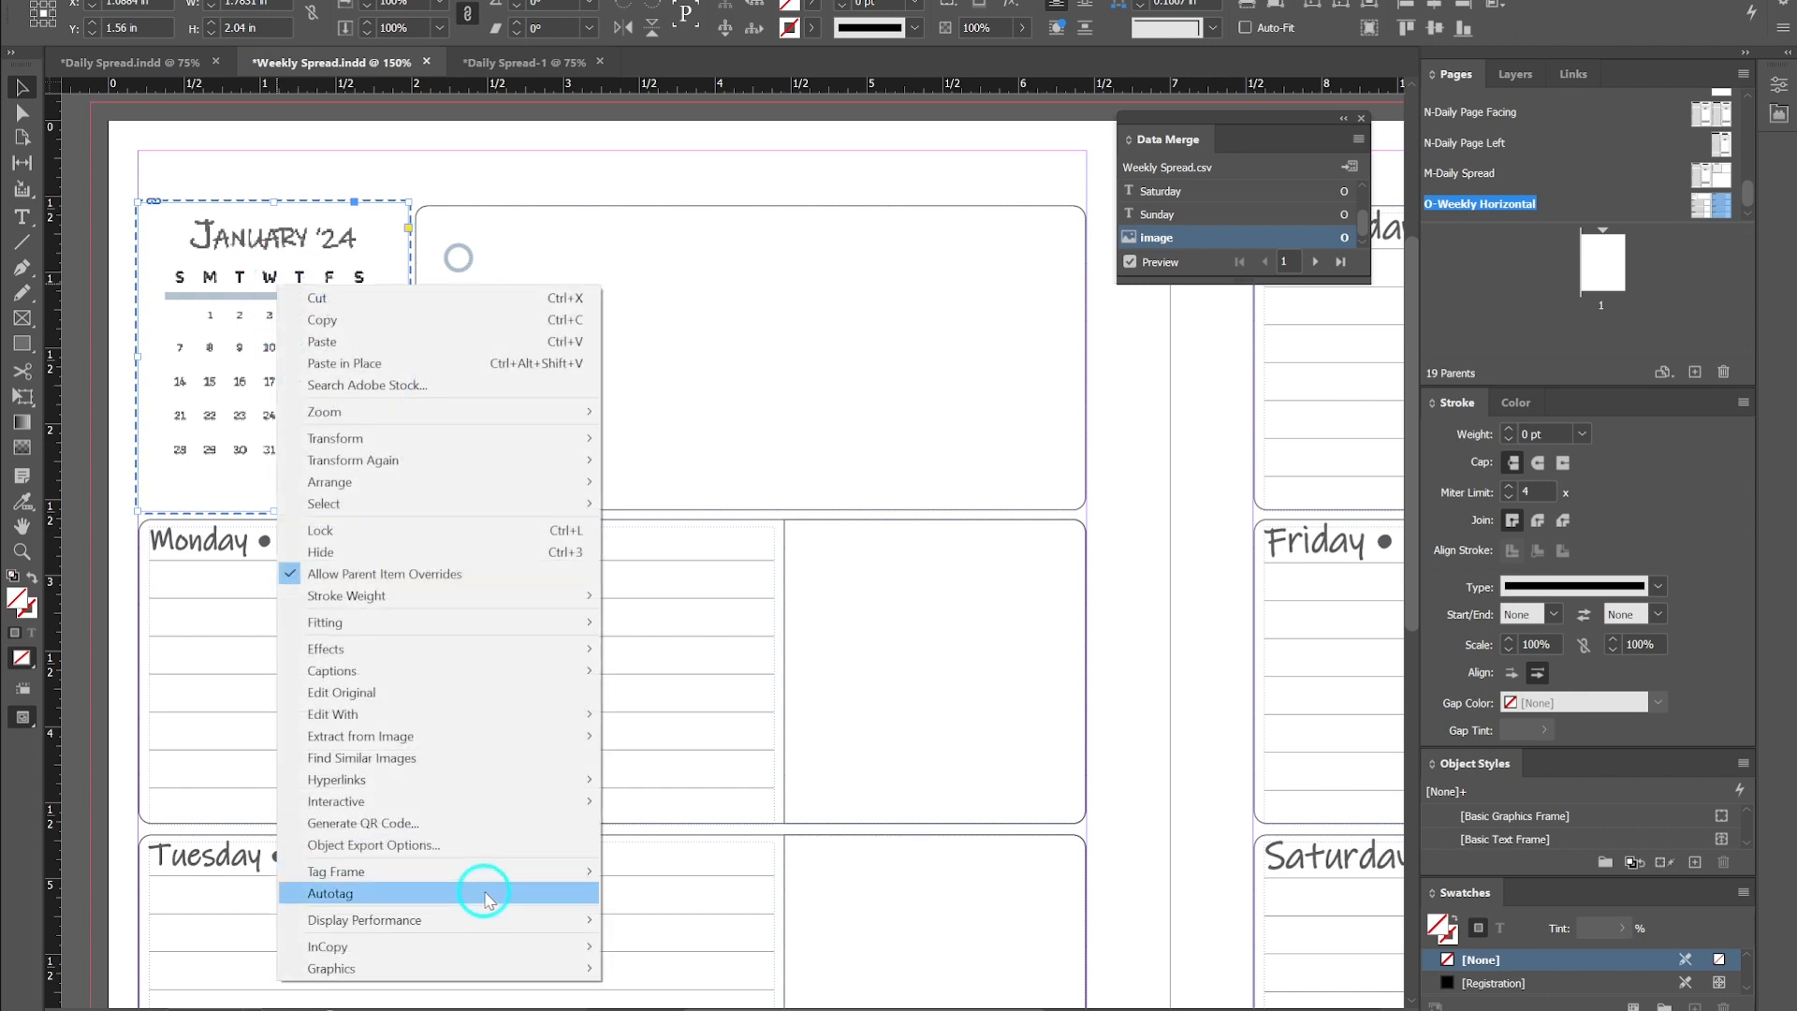
mouse_move(492, 917)
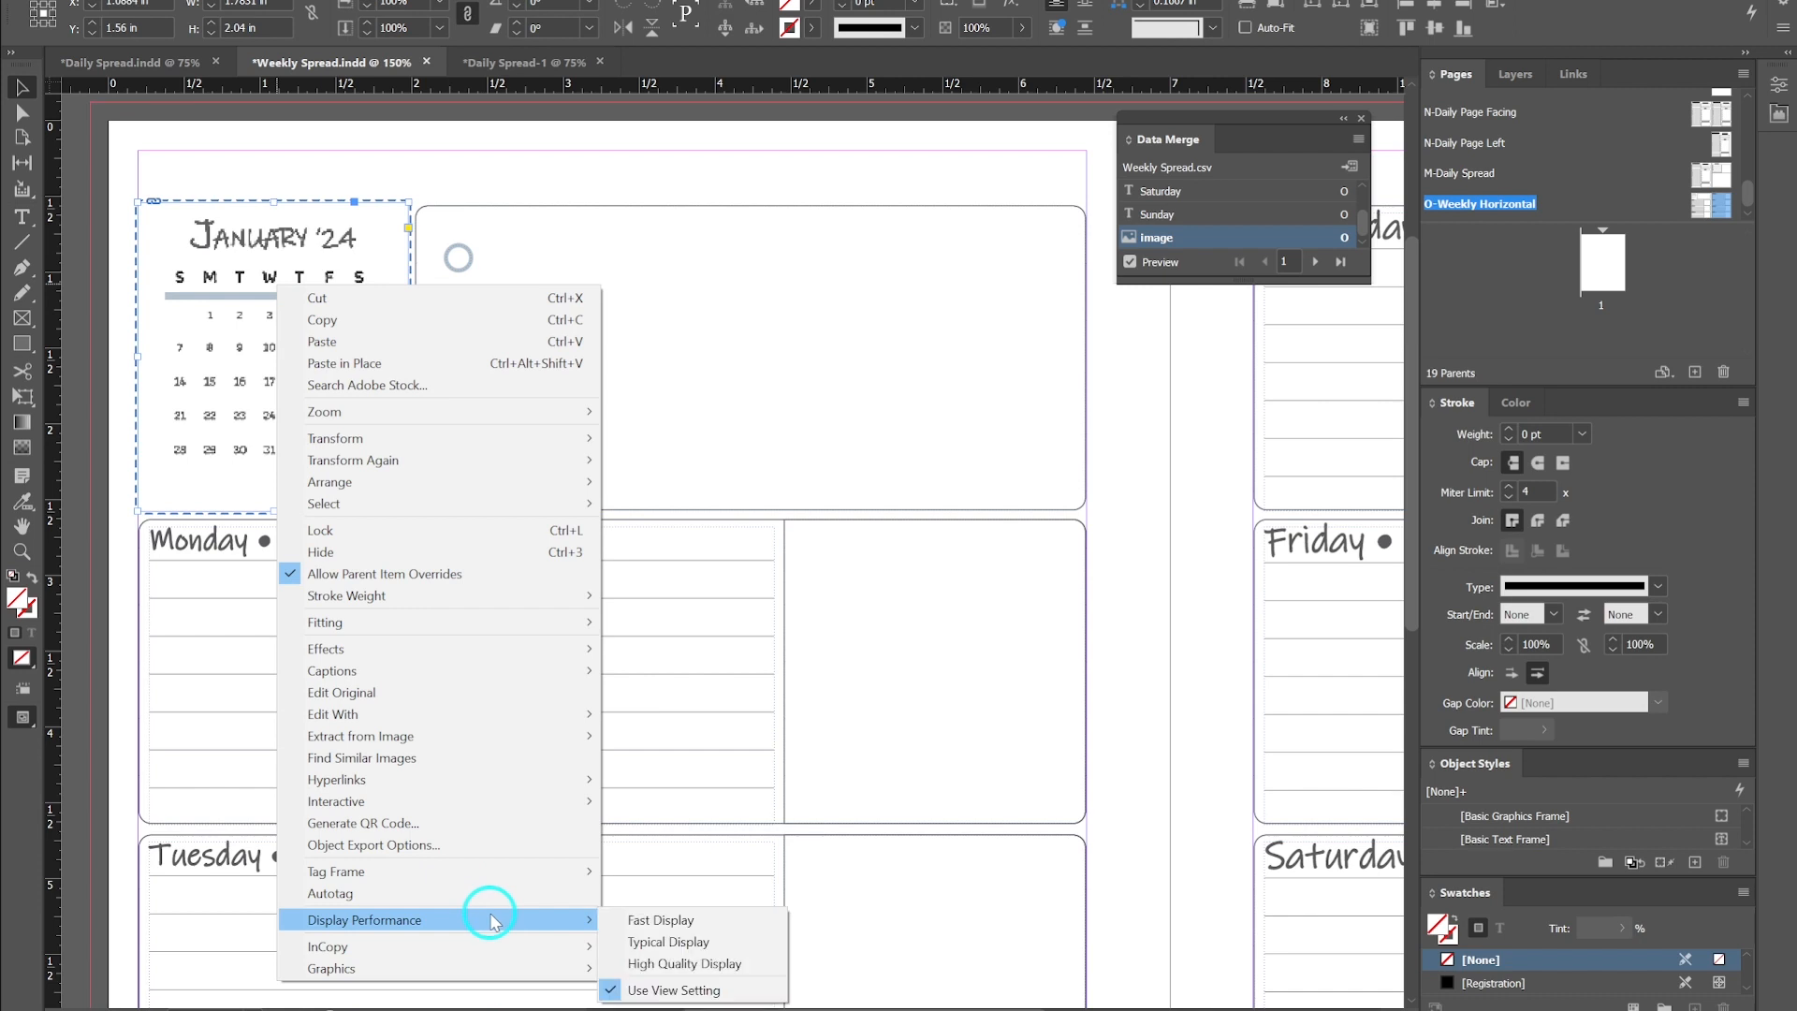
left_click(720, 965)
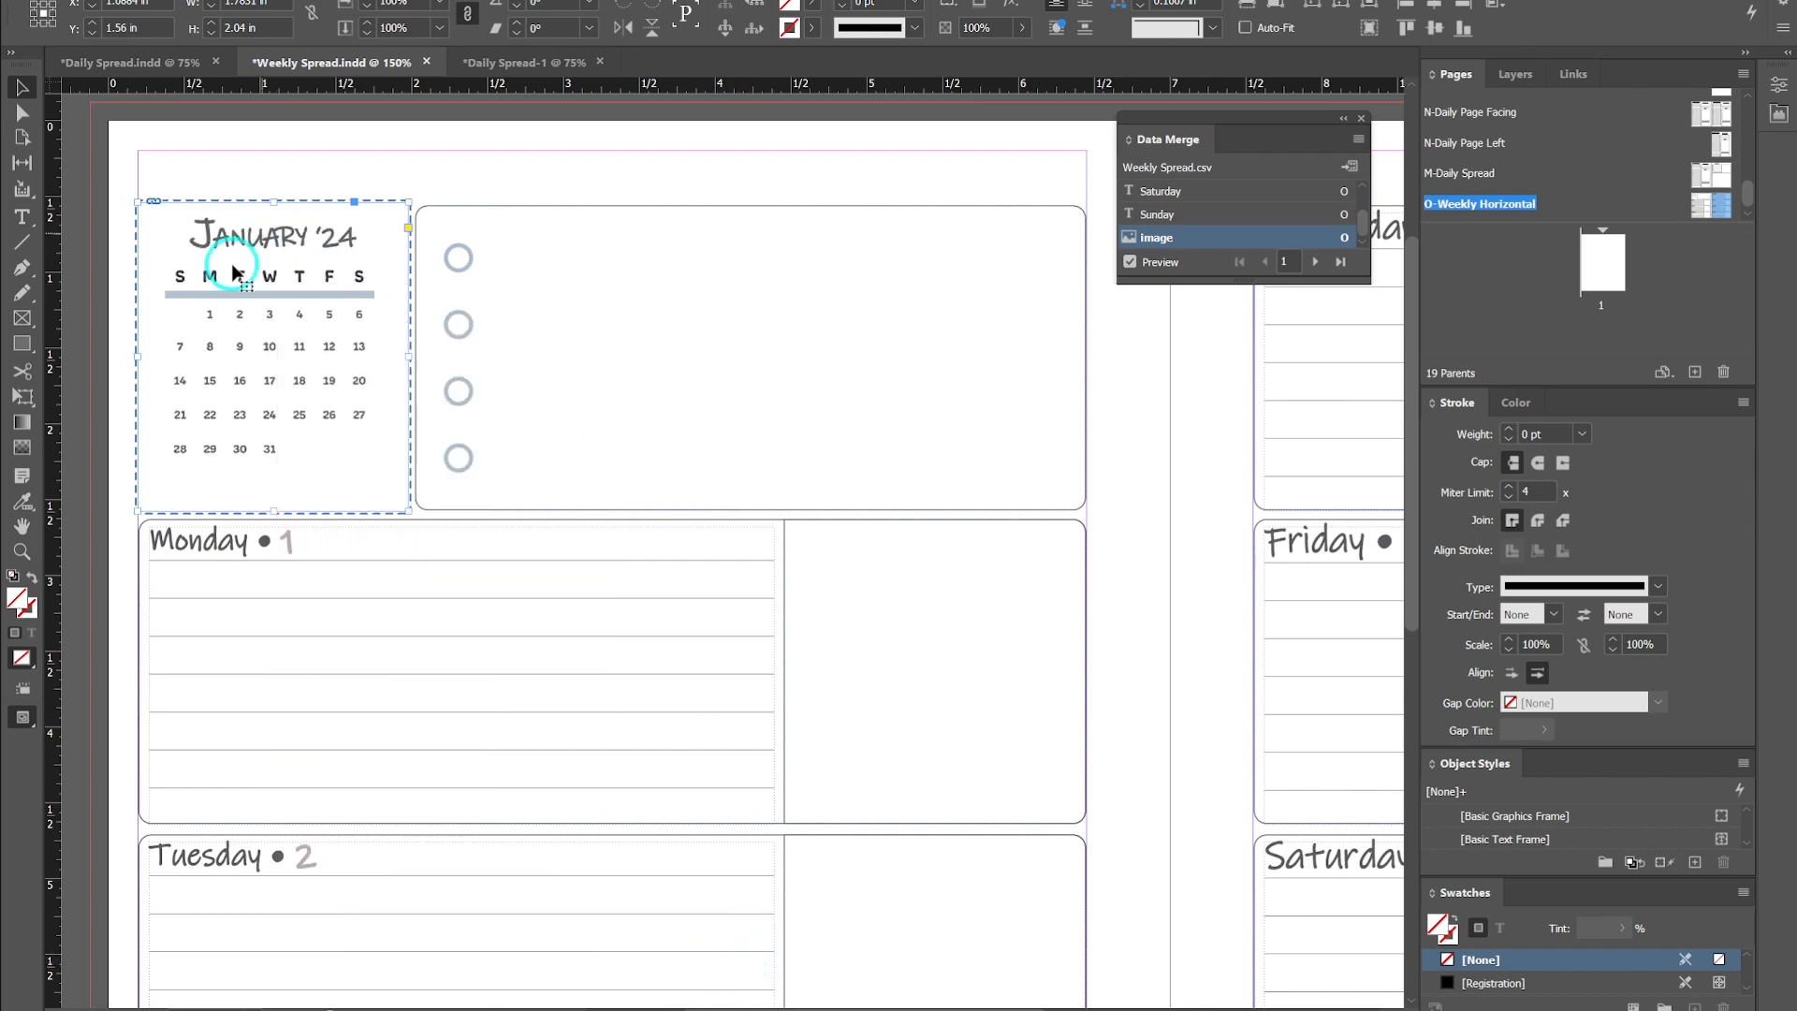
- Deselect everything, zoom out and toggle the preview screen mode to review the whole weekly spread
left_click(165, 140)
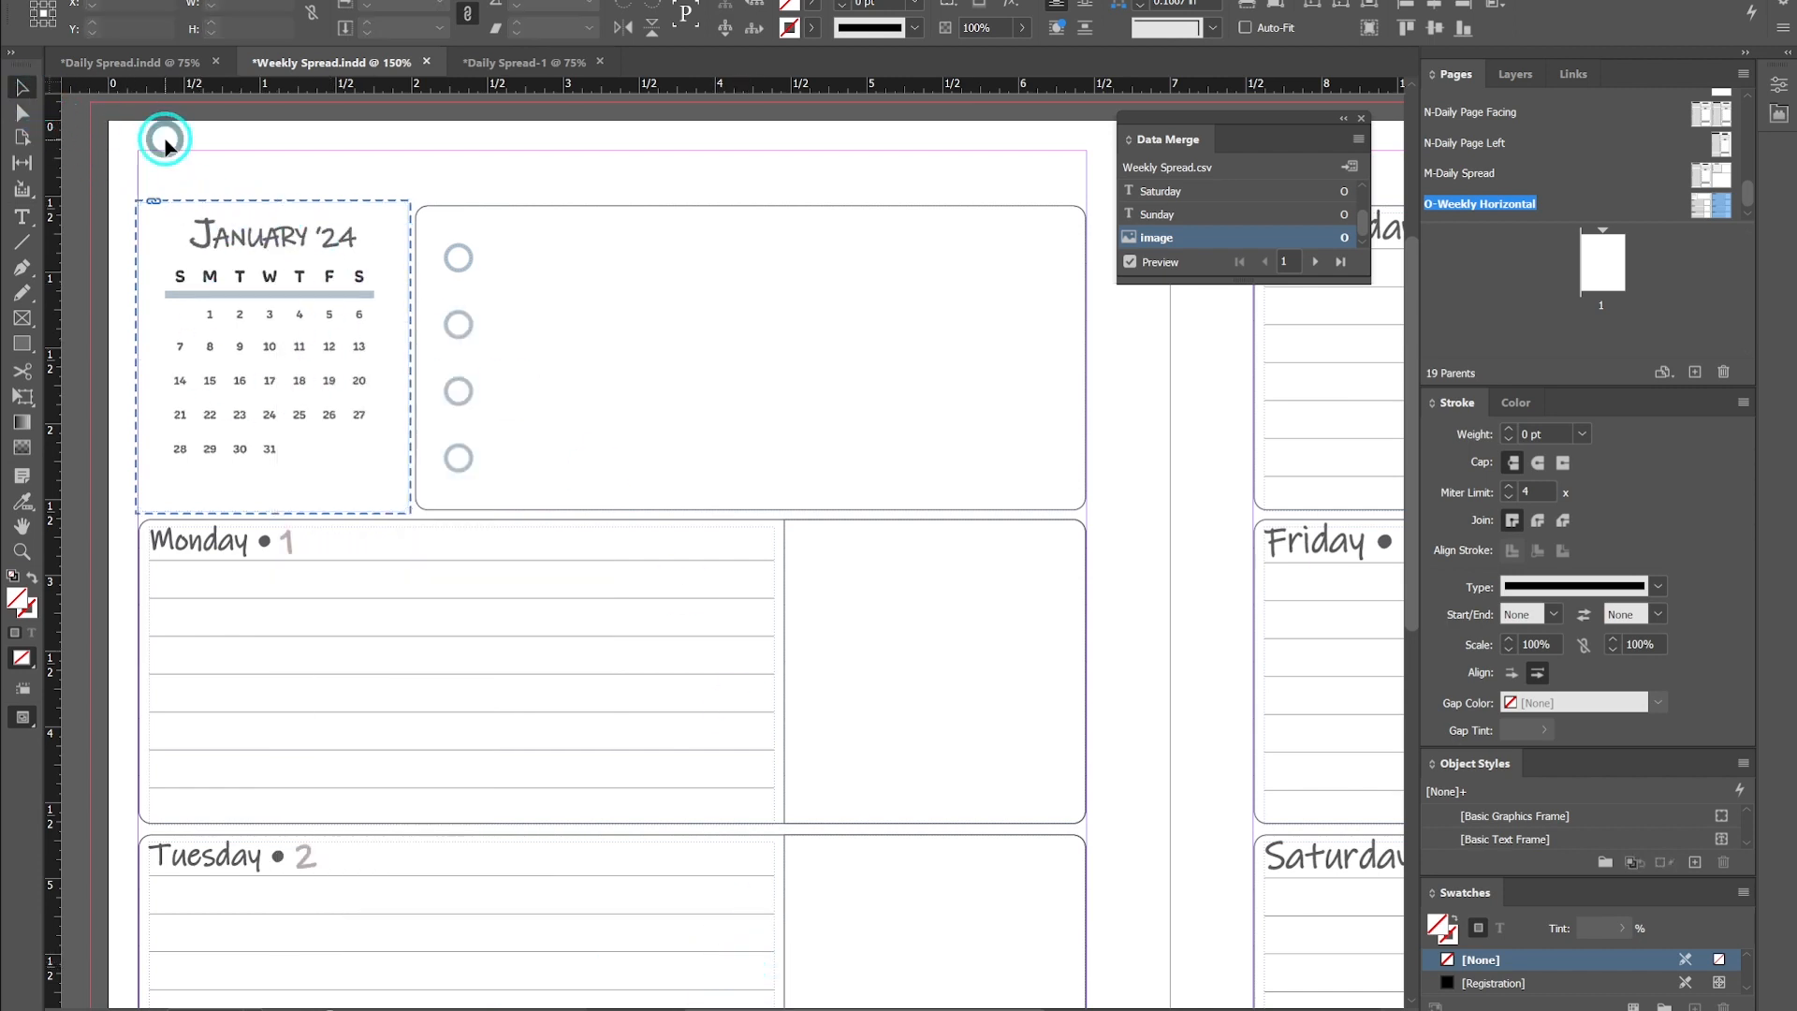
left_click(370, 228)
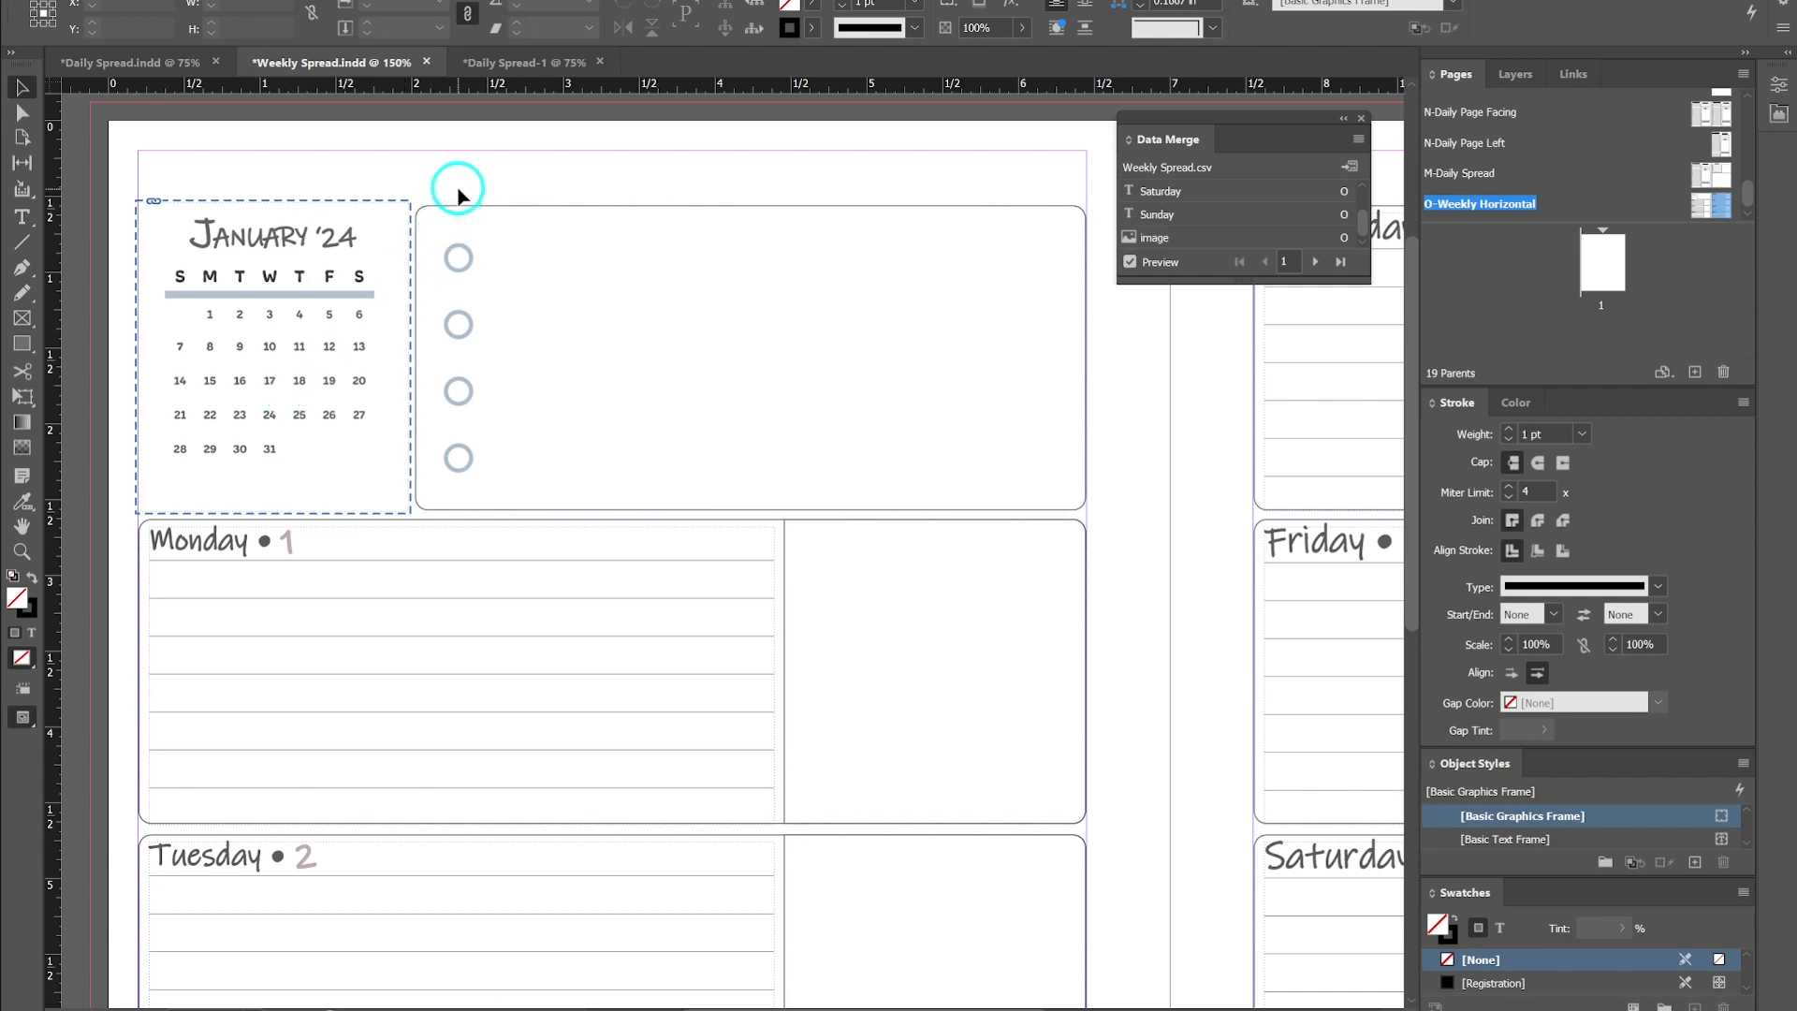
scroll(464, 191, "down", 1)
scroll(463, 192, "down", 1)
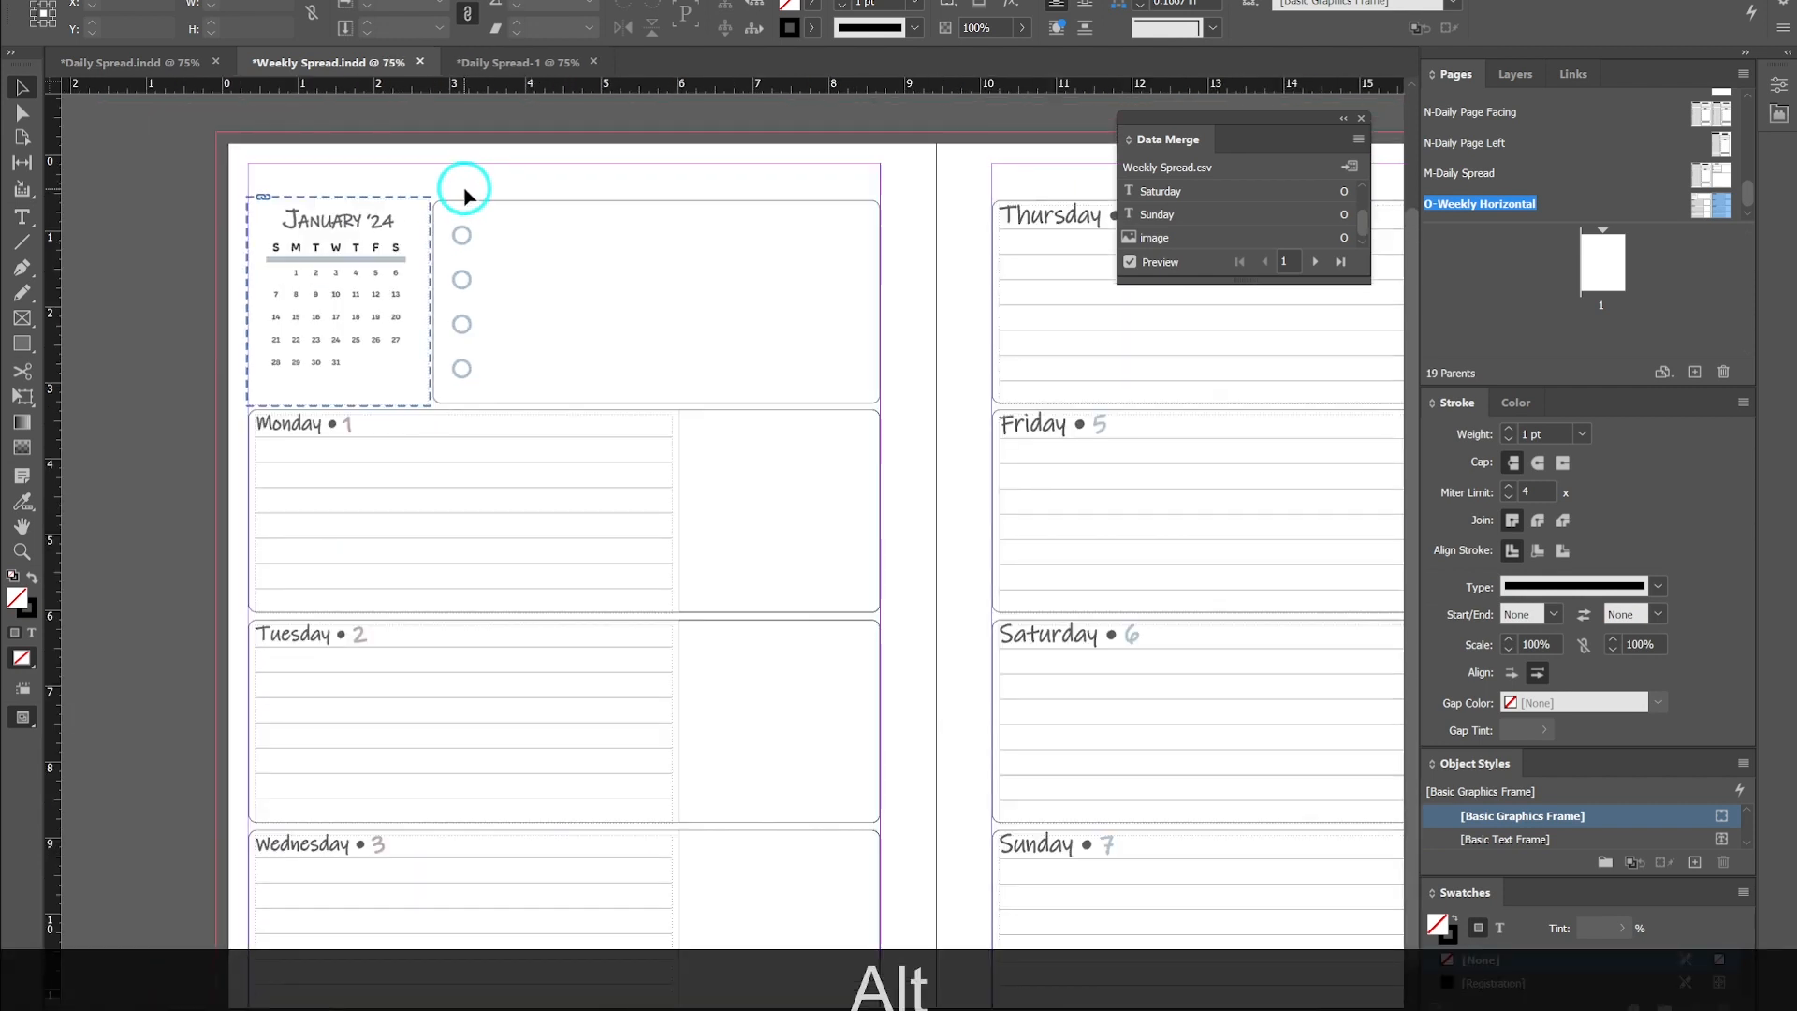
scroll(465, 188, "down", 1)
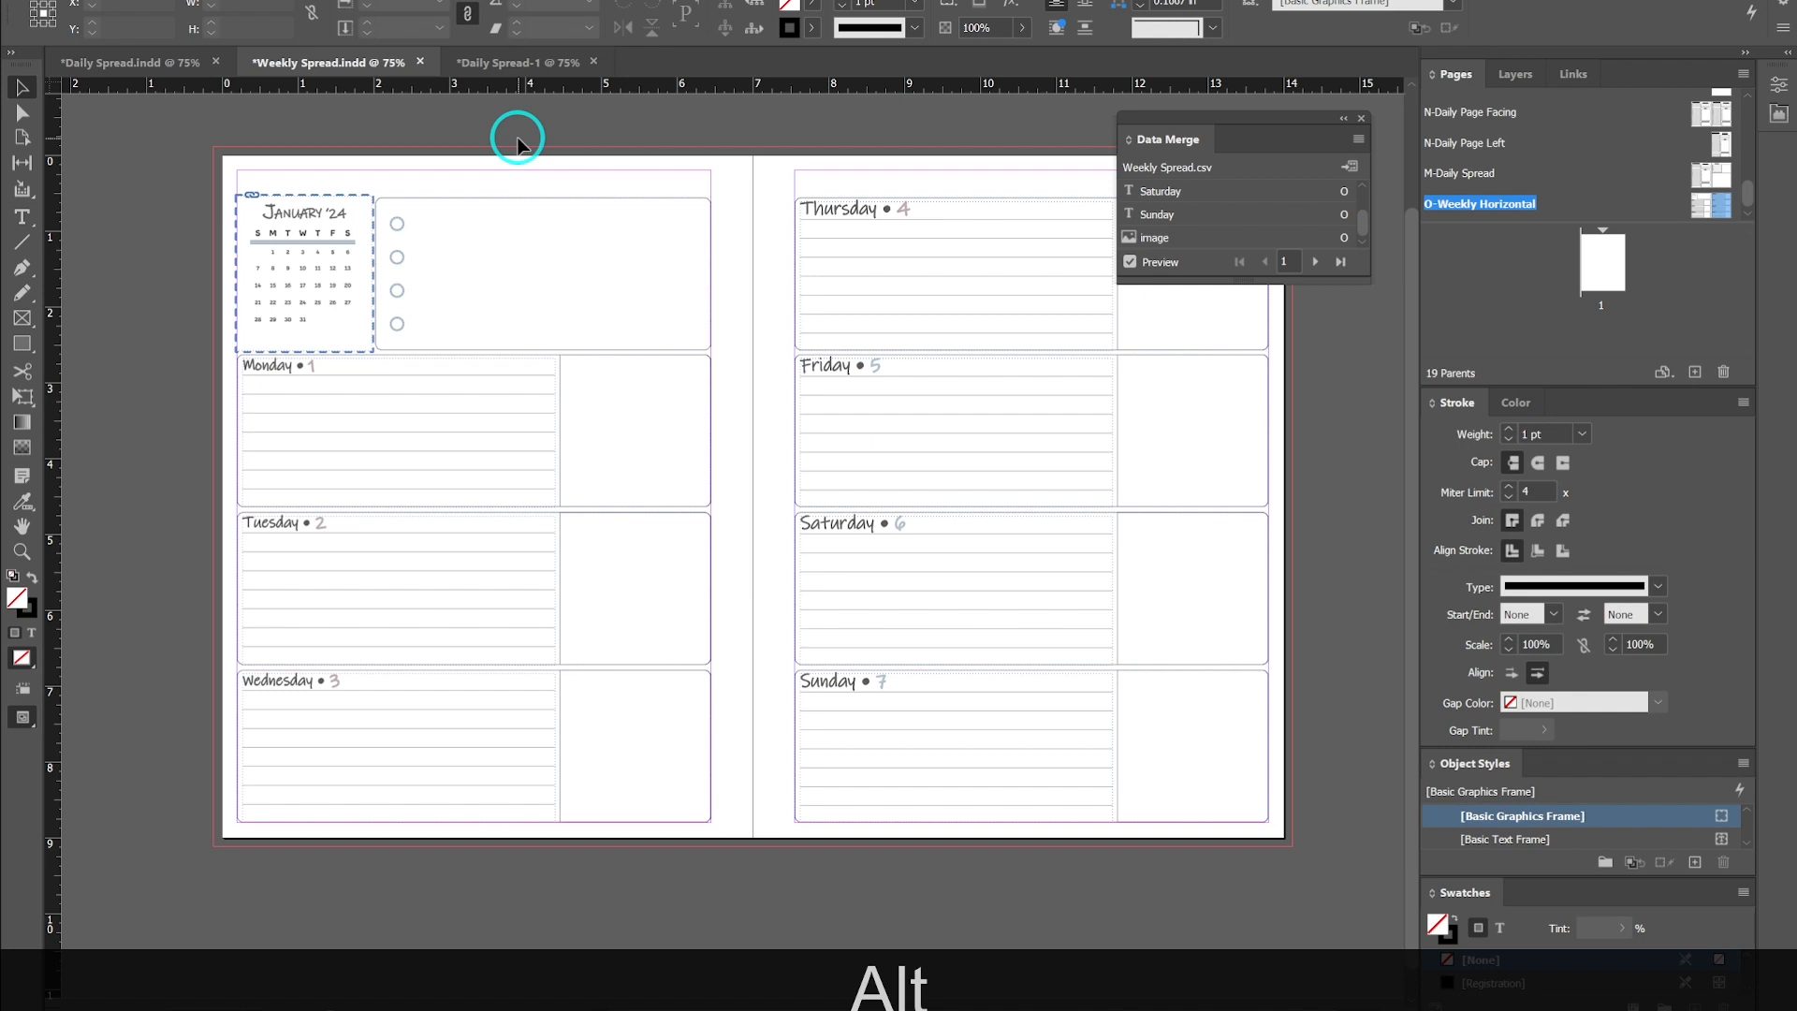
key("w")
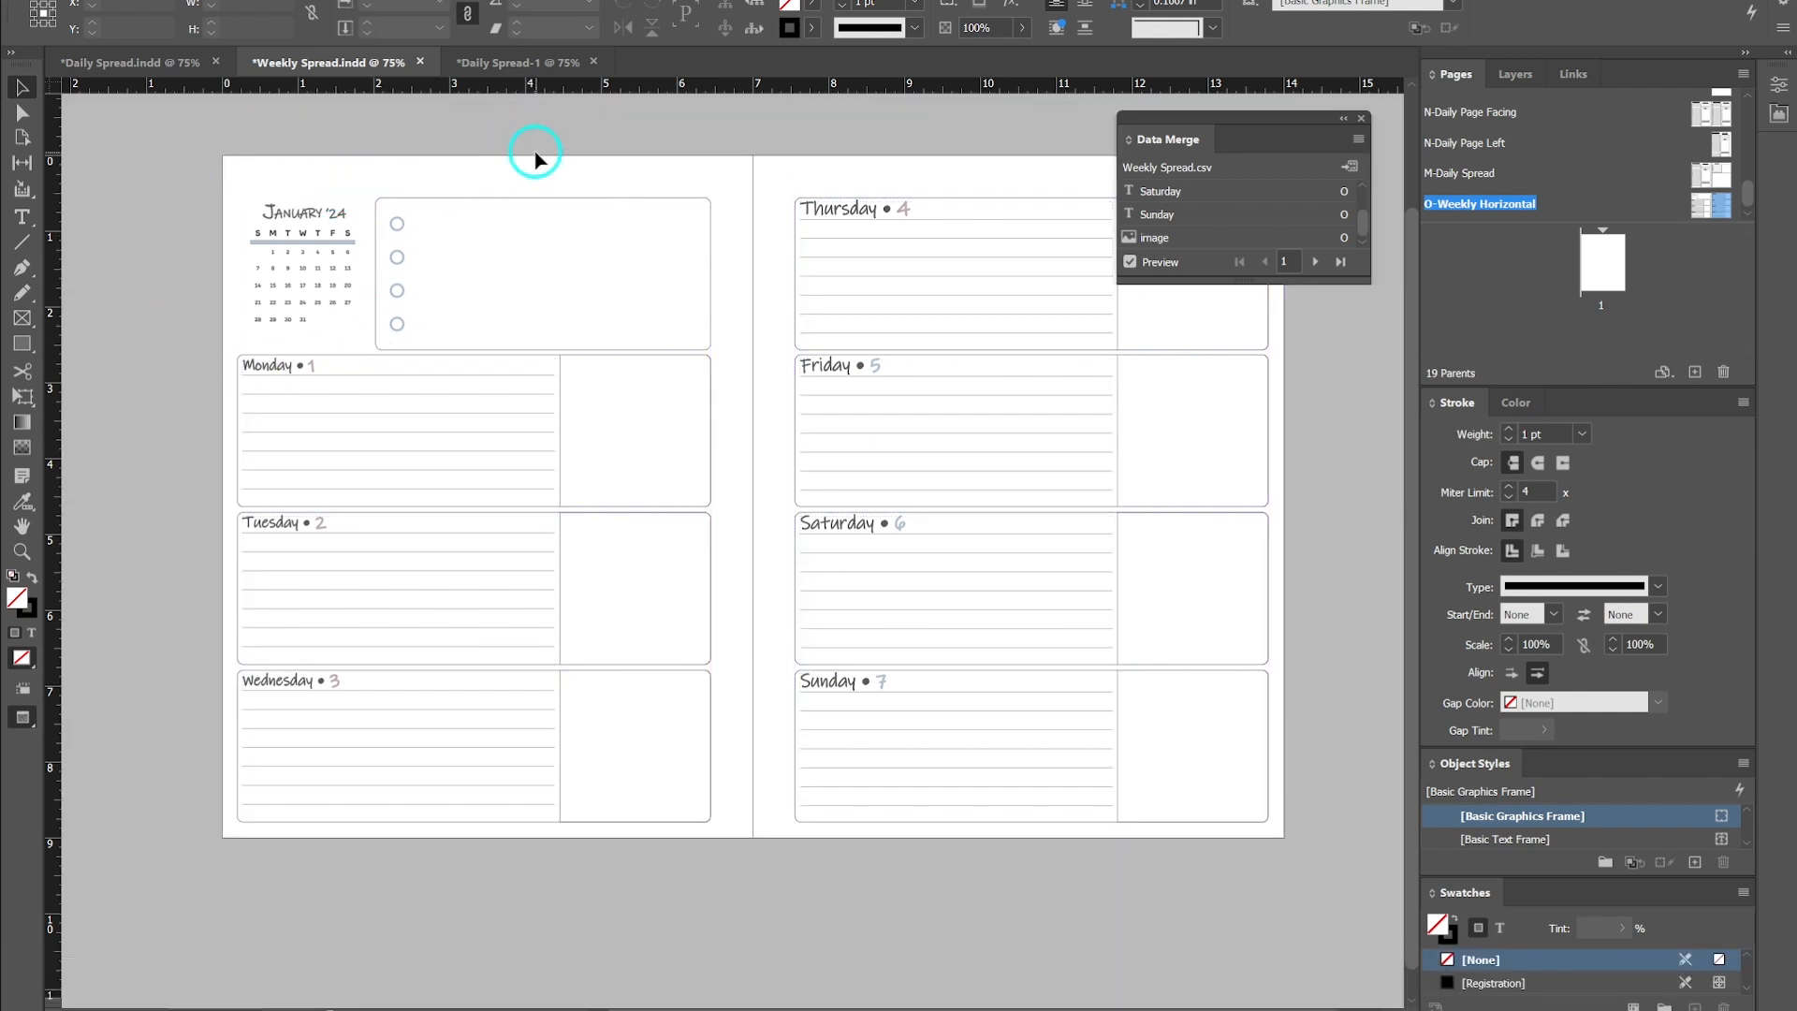
key("w")
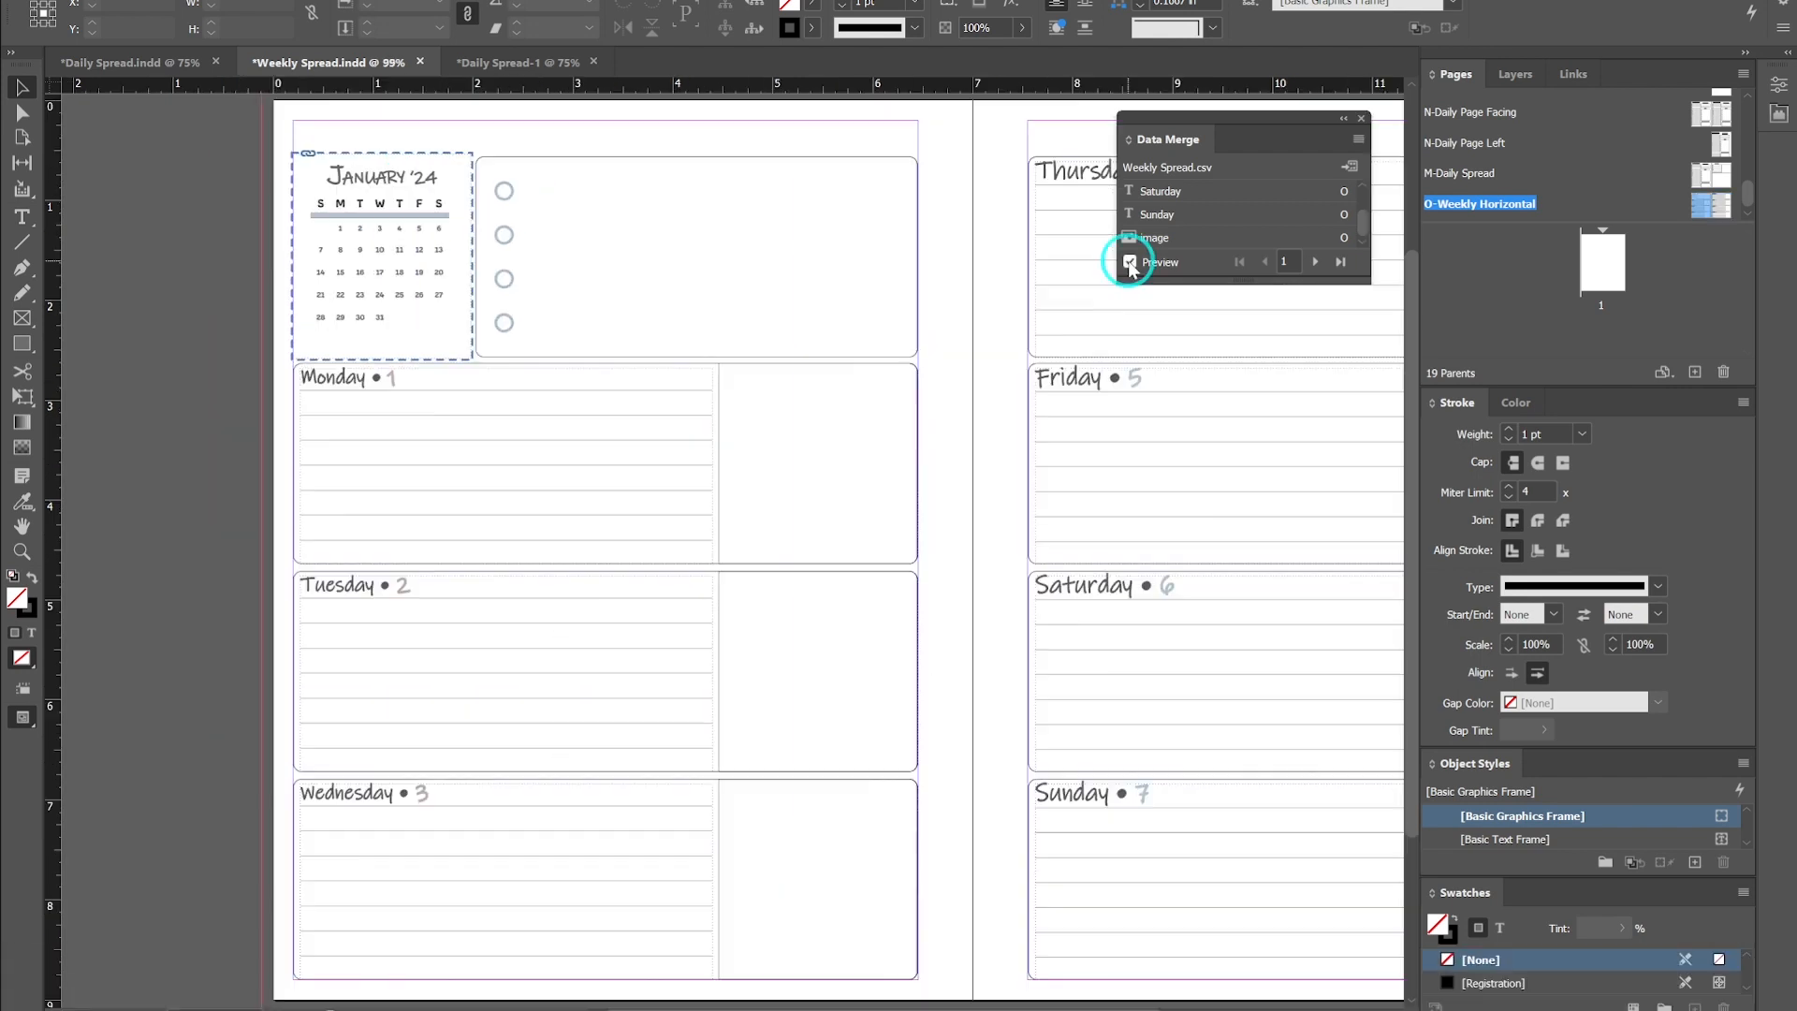
- Toggle the data merge preview on and off to compare the placeholders with the merged dates and calendar image
left_click(1130, 263)
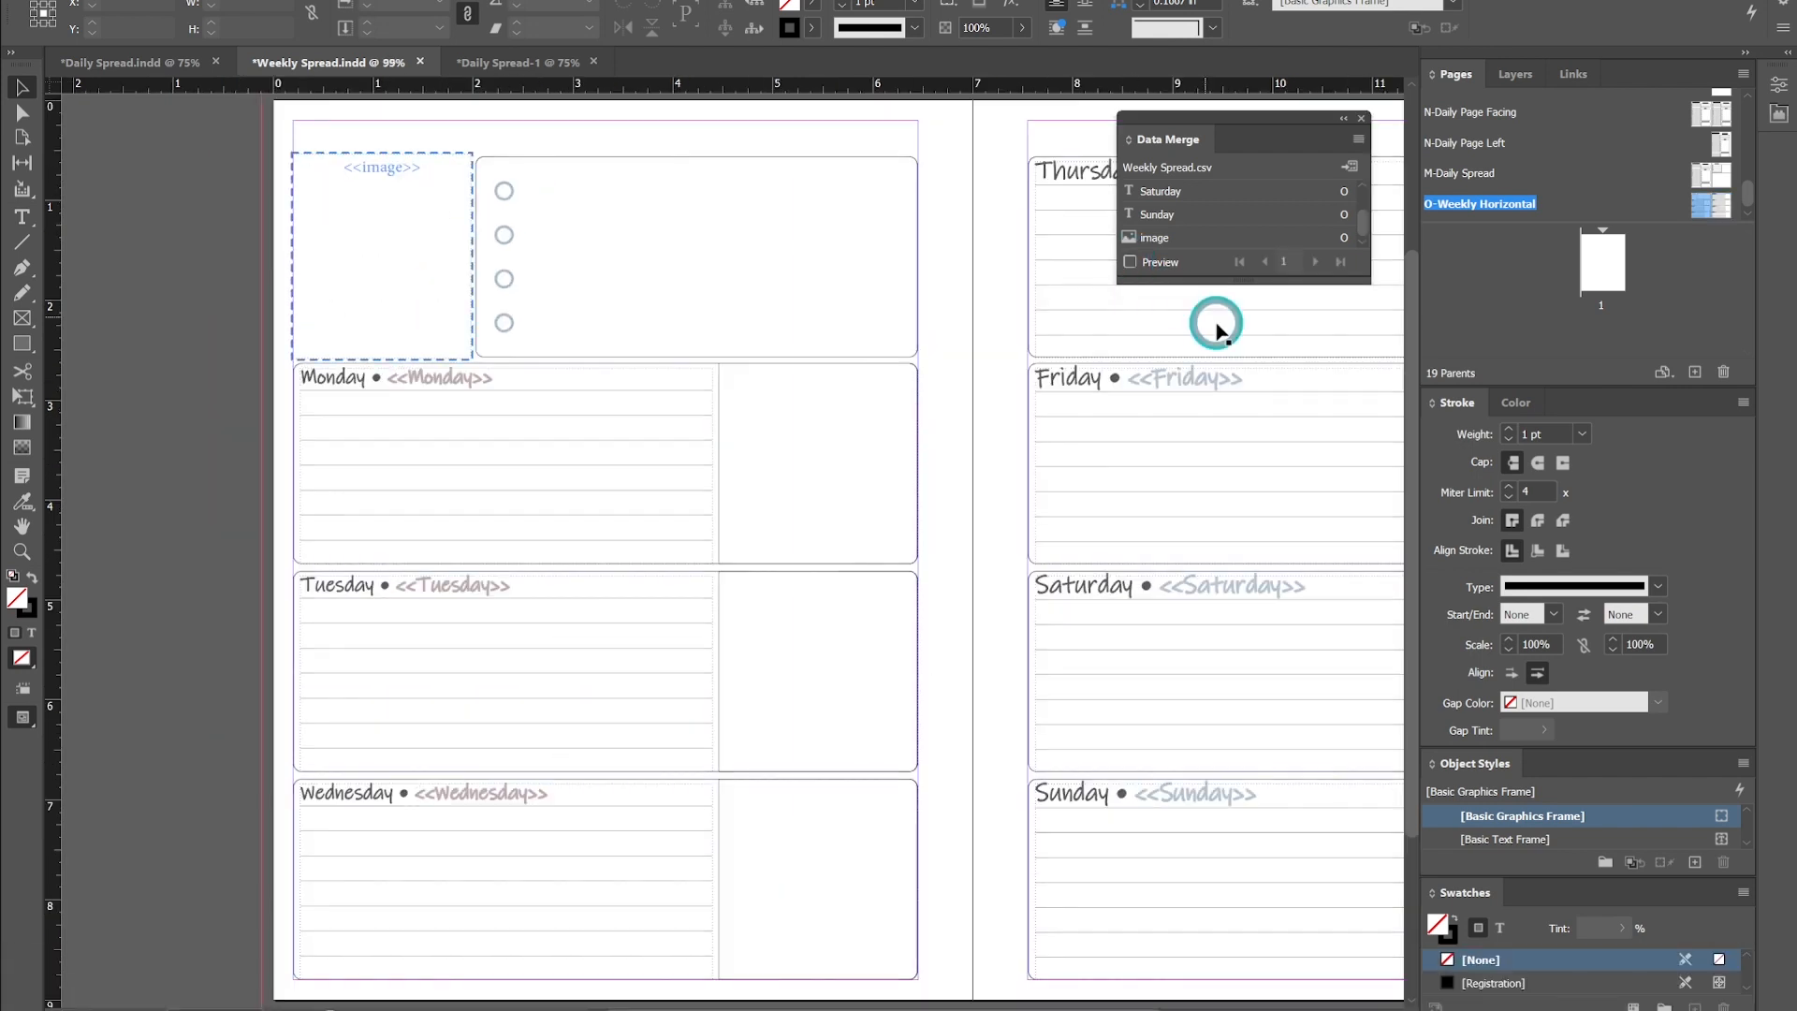
scroll(851, 497, "down", 1, "alt")
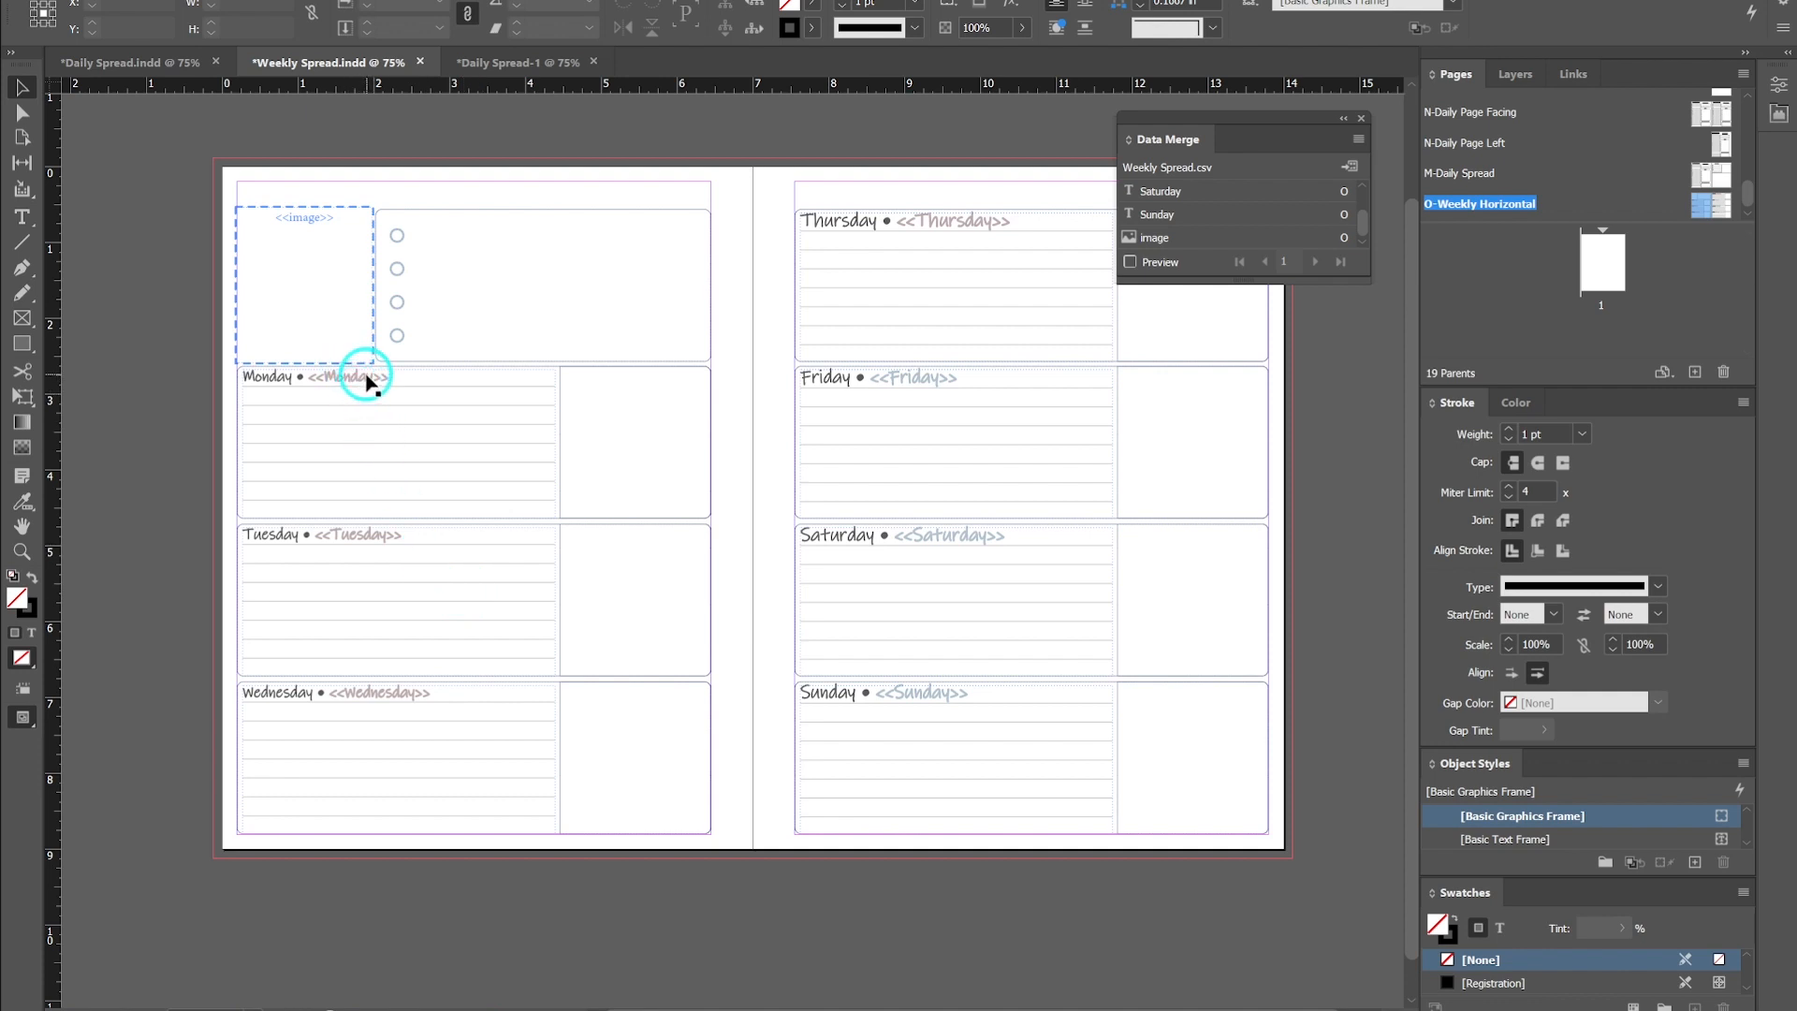
left_click(1129, 263)
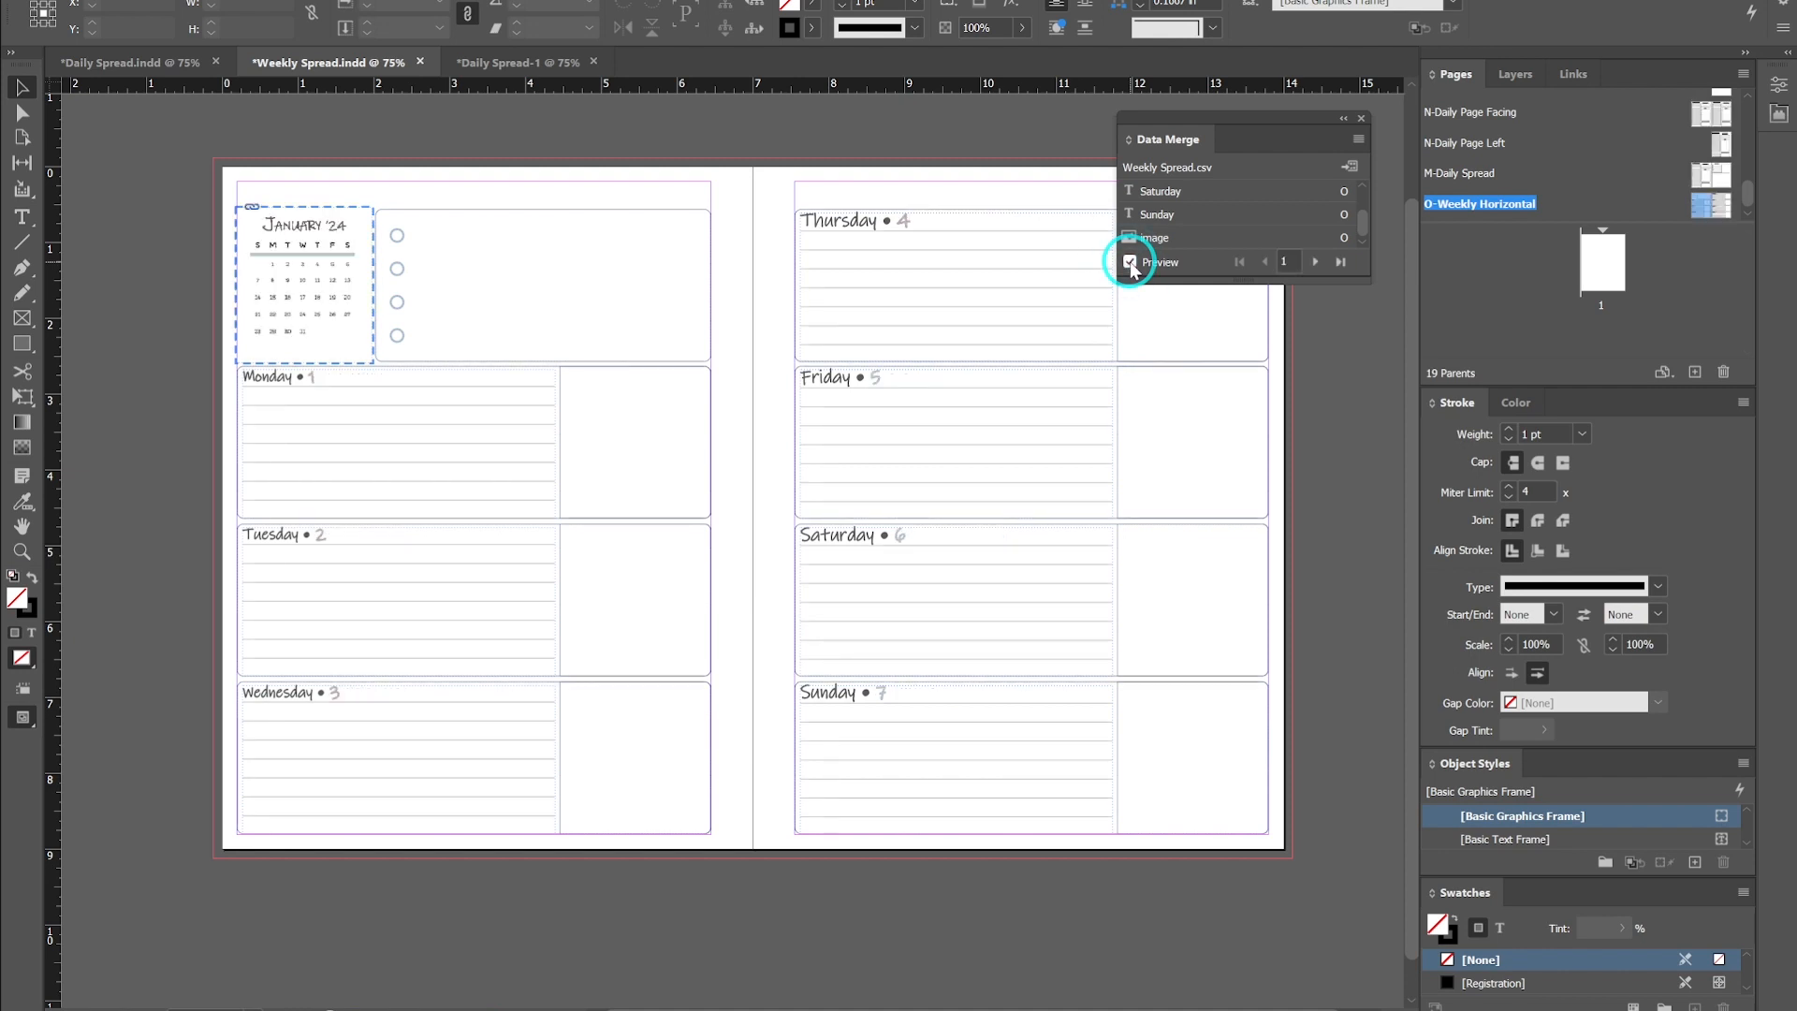
left_click(1130, 263)
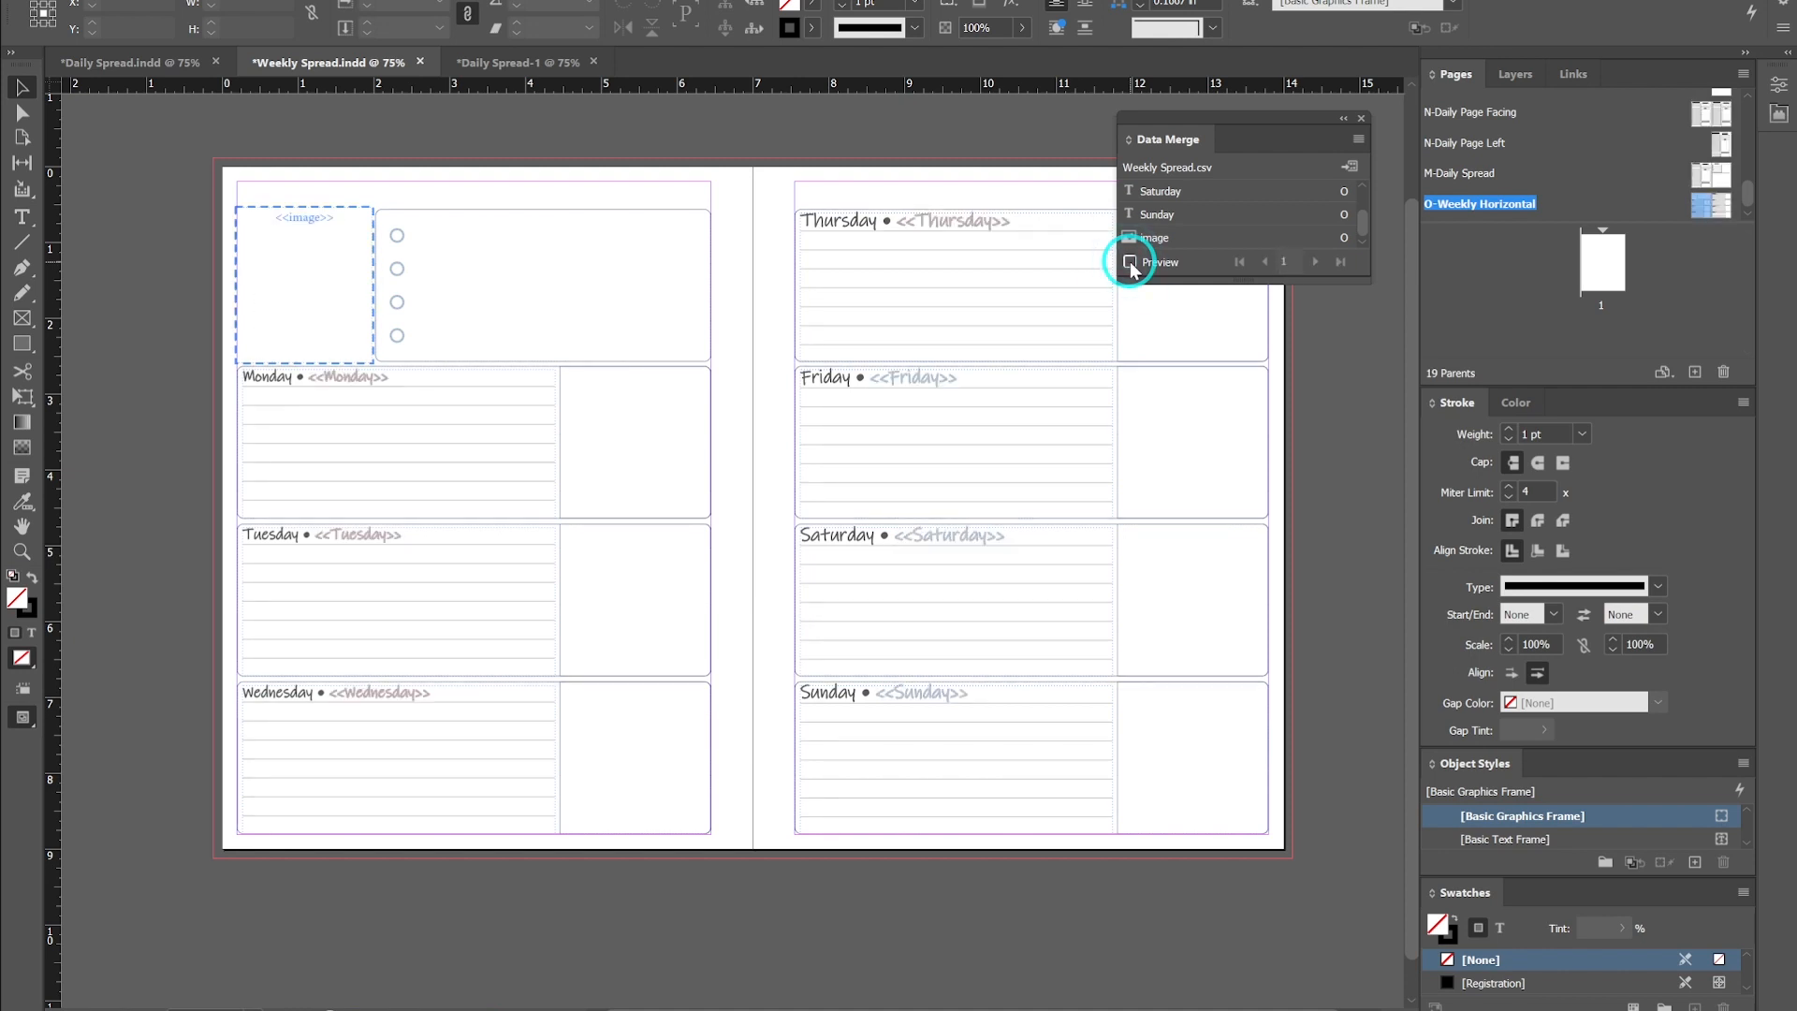
left_click(1130, 263)
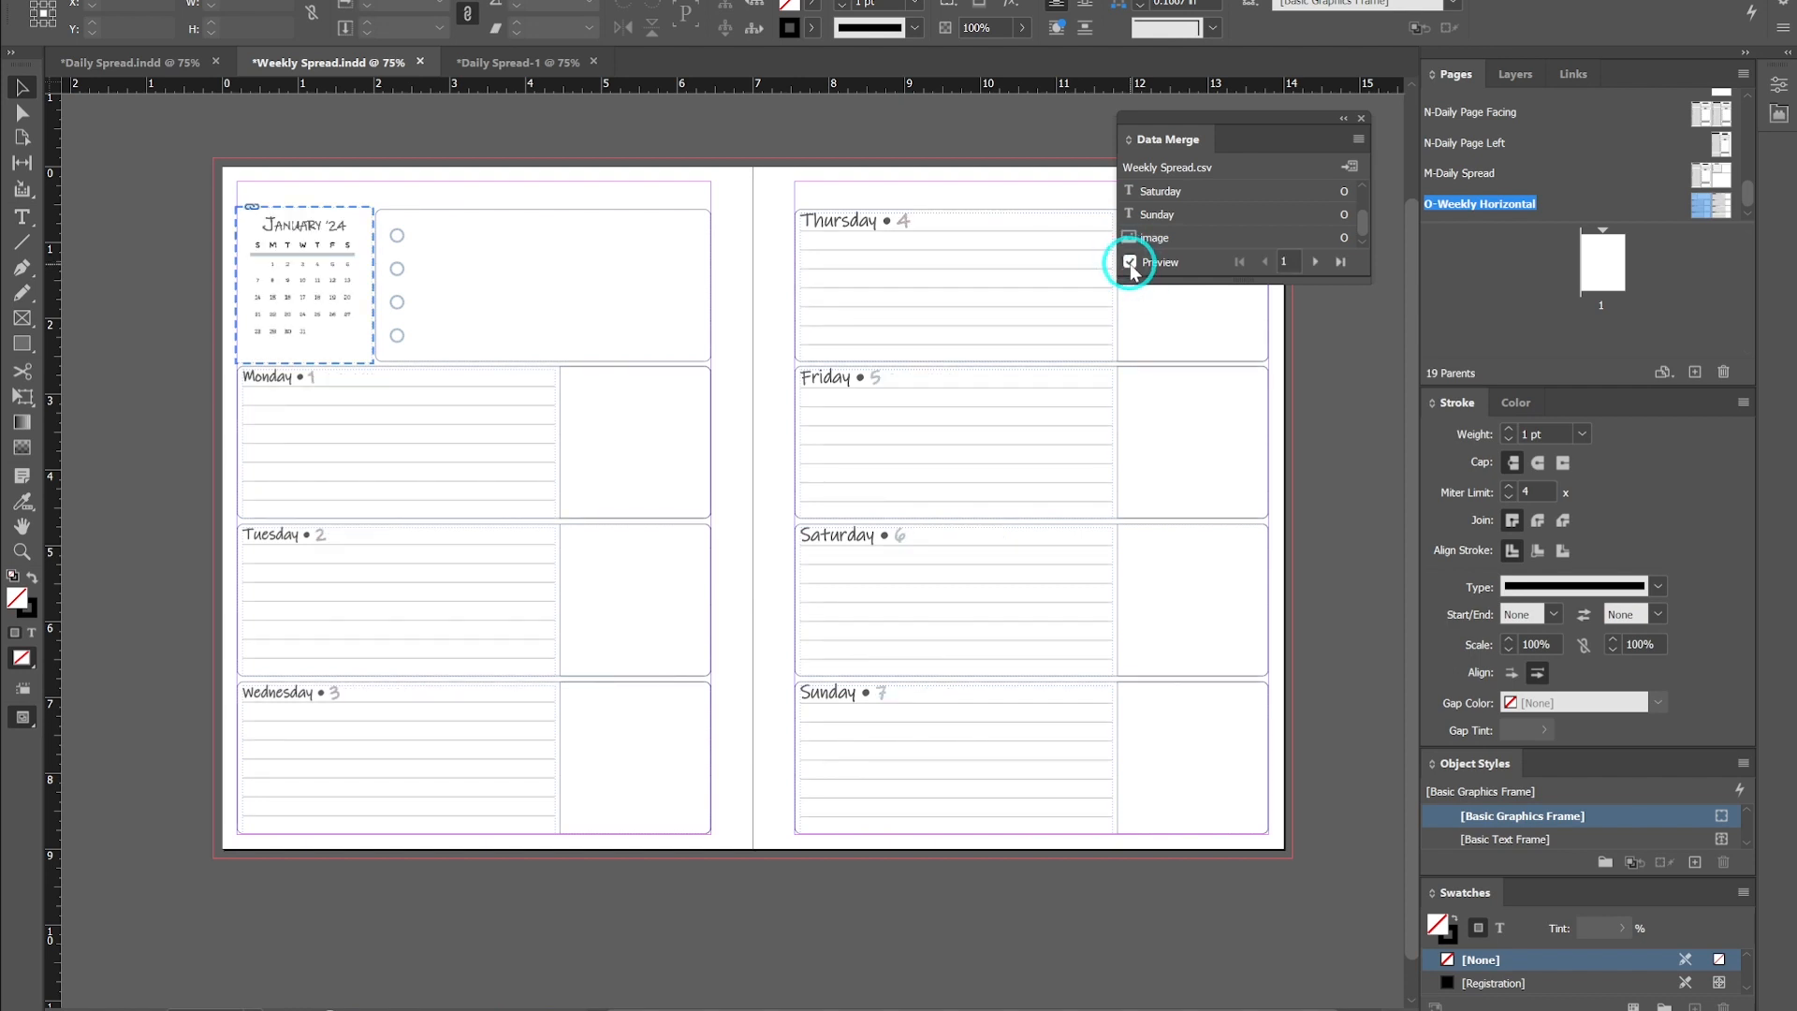
left_click(1129, 263)
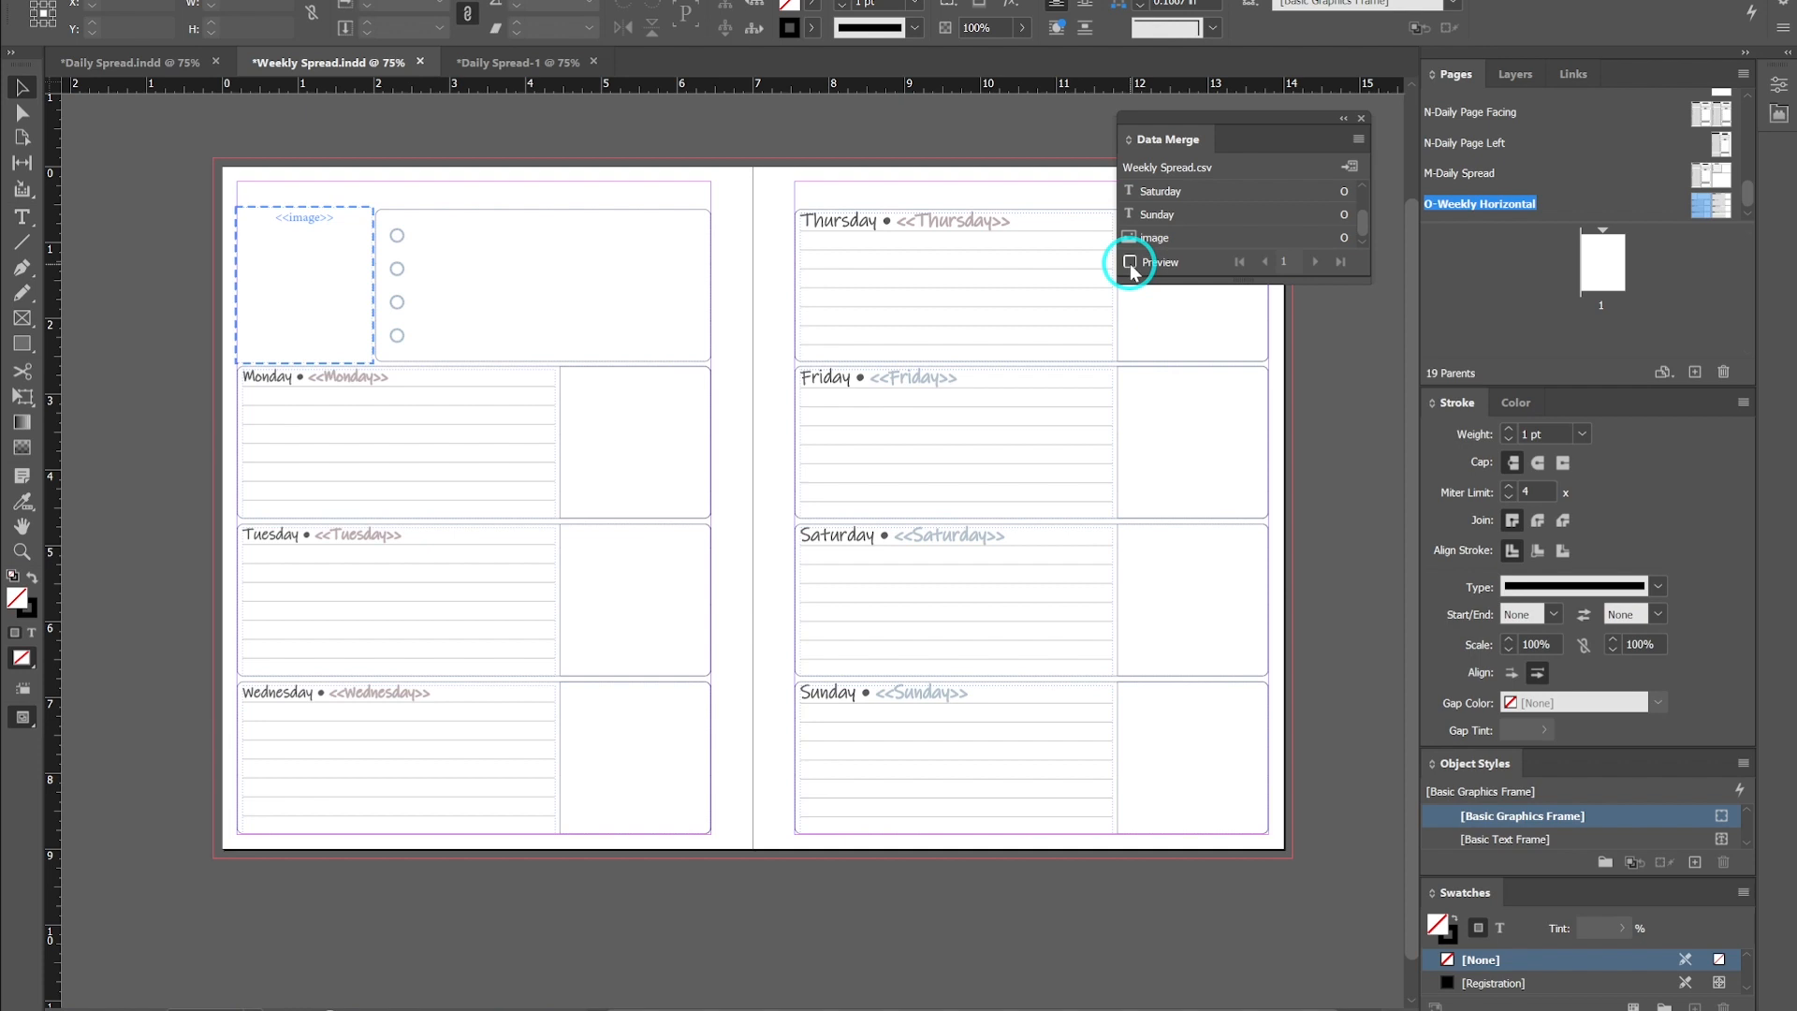
- Turn off Allow Document Pages to Shuffle for the document pages
left_click_drag(1680, 215, 1582, 279)
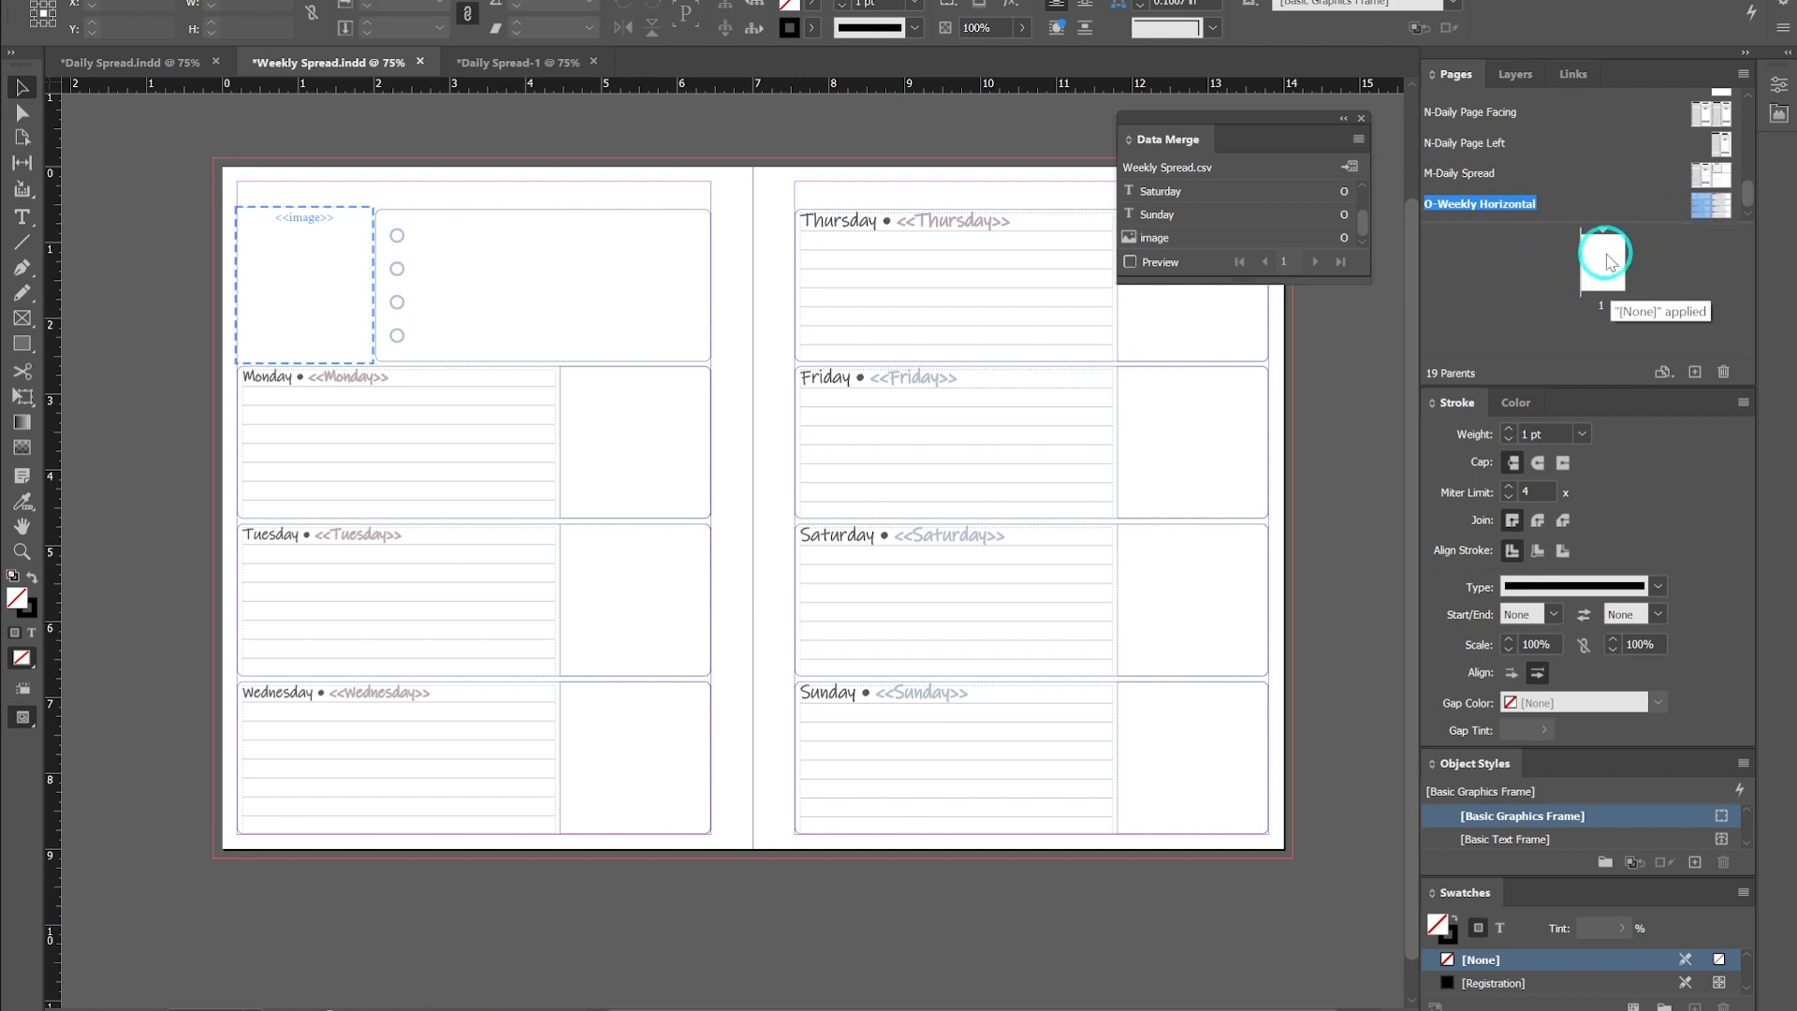
left_click(1726, 207, "shift")
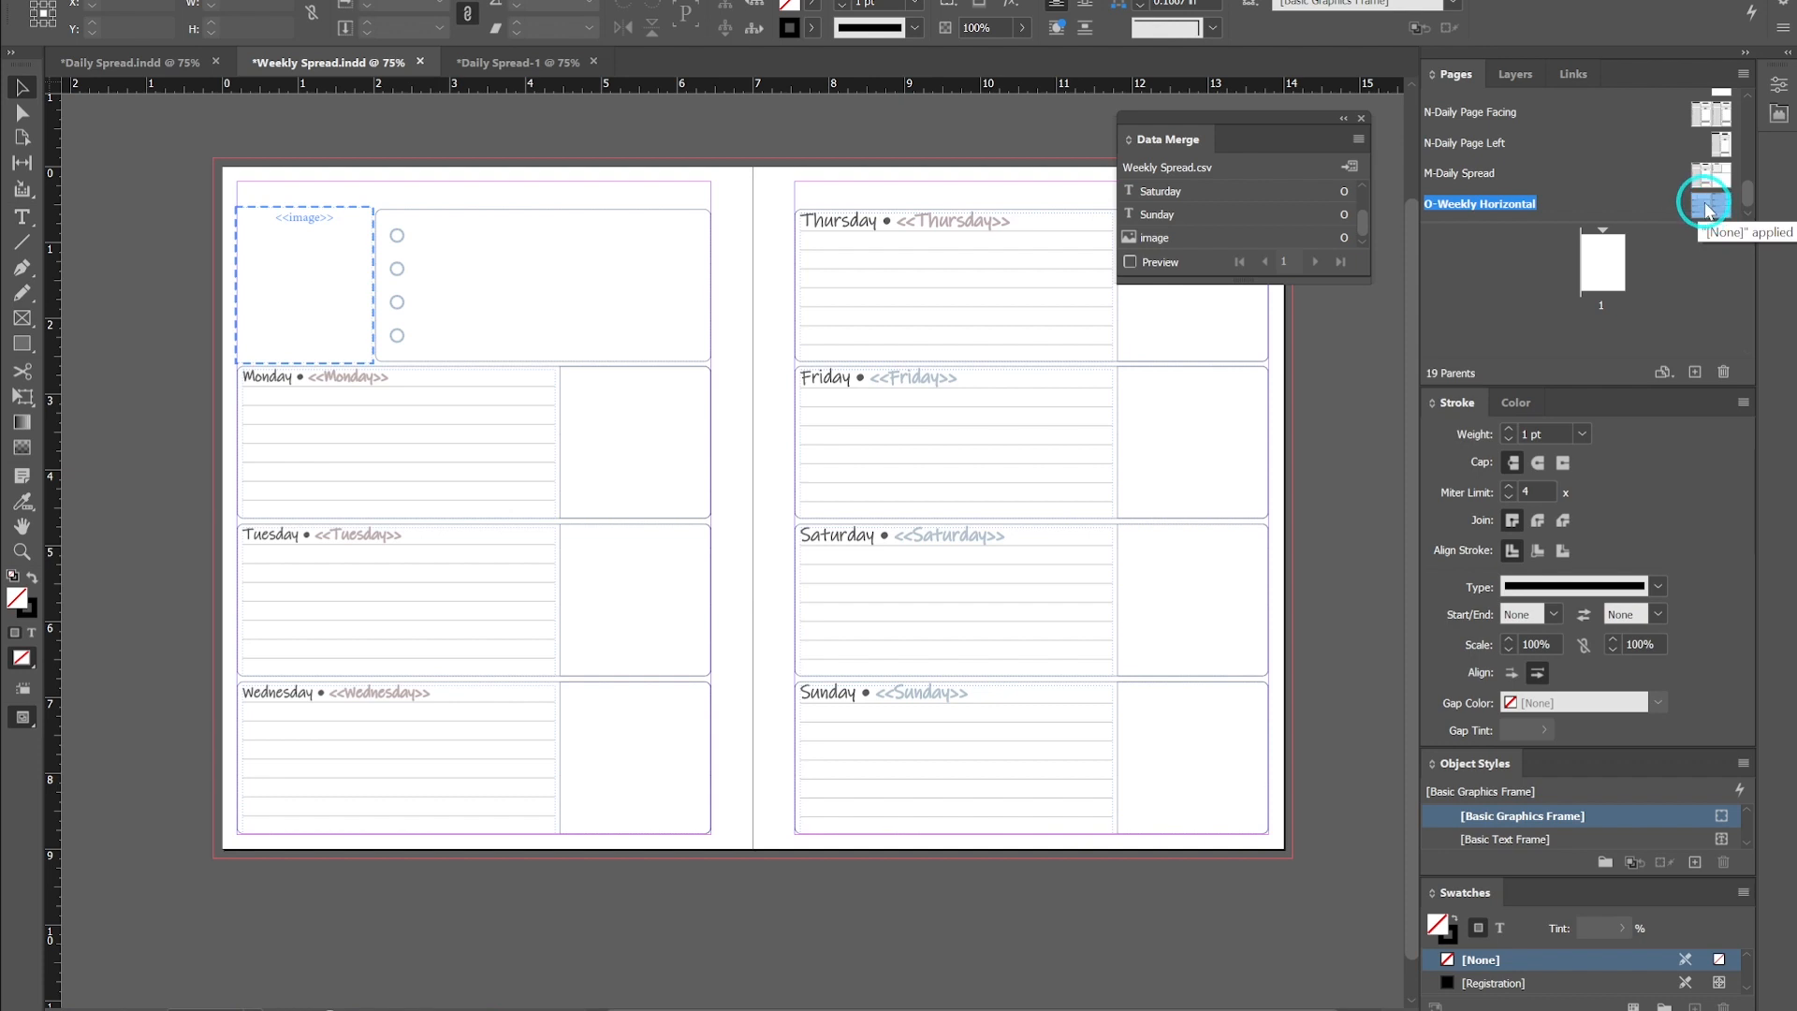
right_click(1706, 209)
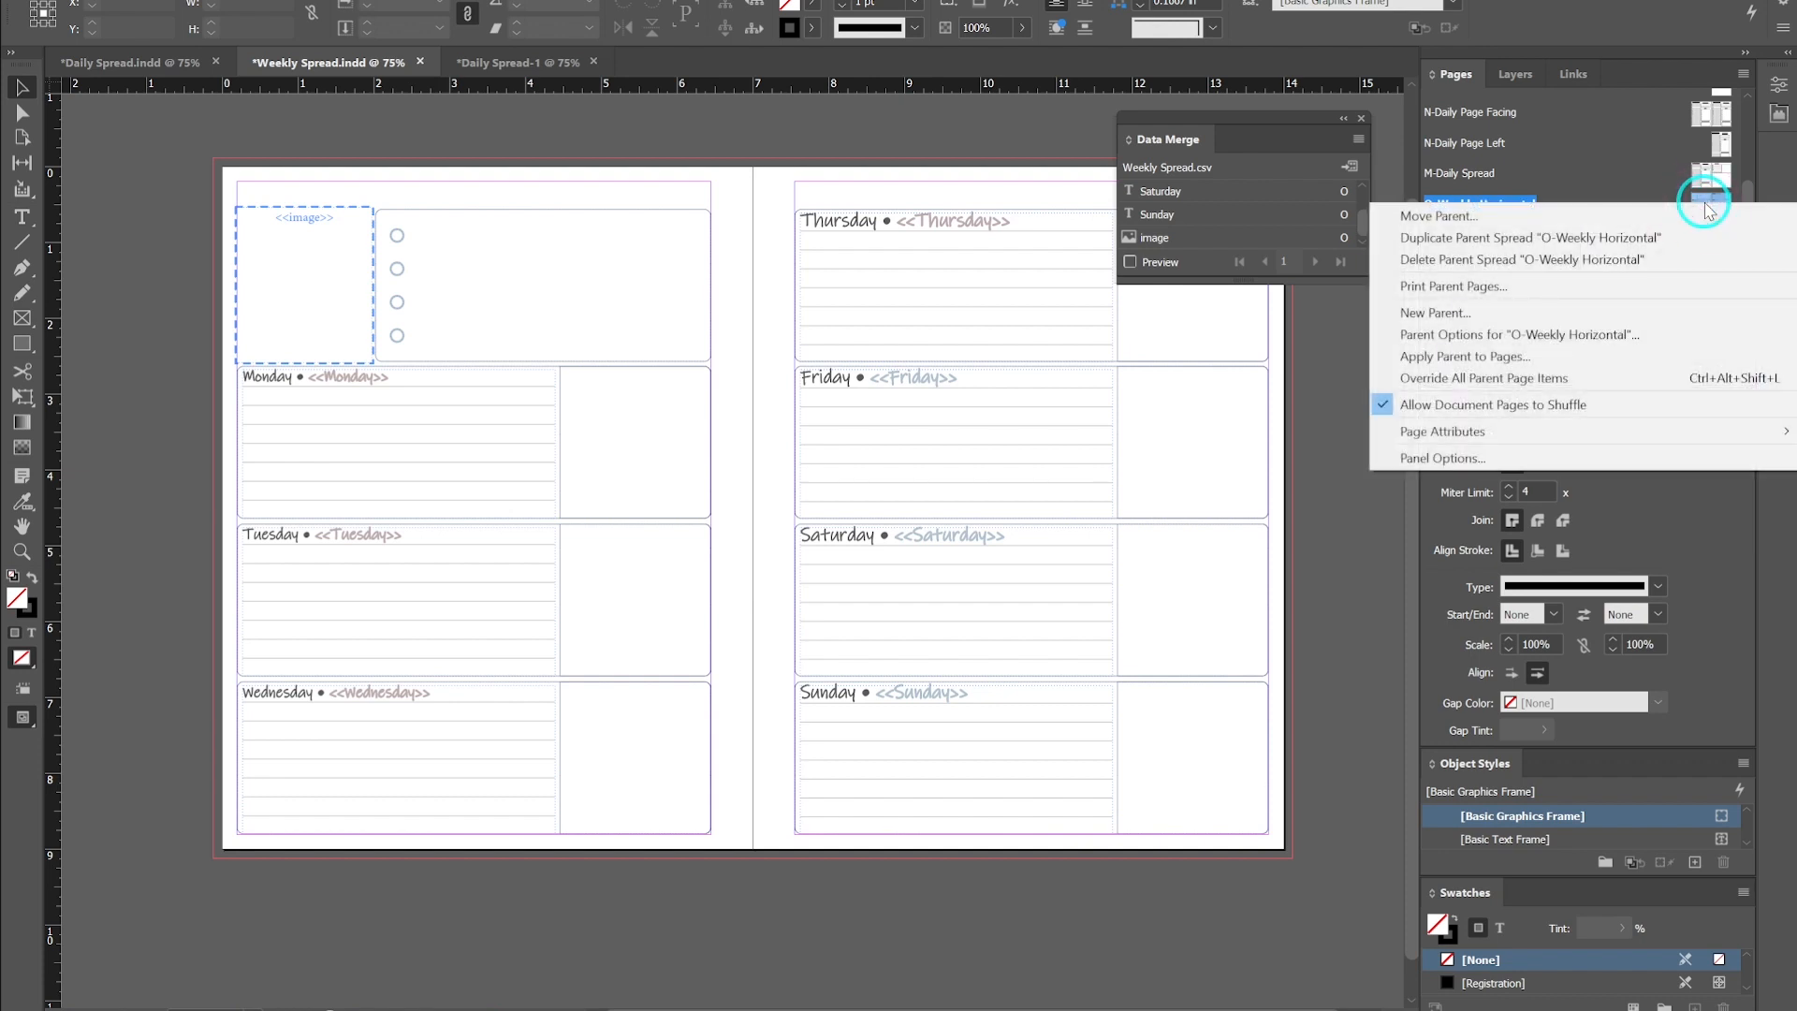
left_click(1622, 410)
- Insert 2 pages after page 1 based on the O-Weekly Horizontal parent
double_click(1612, 264)
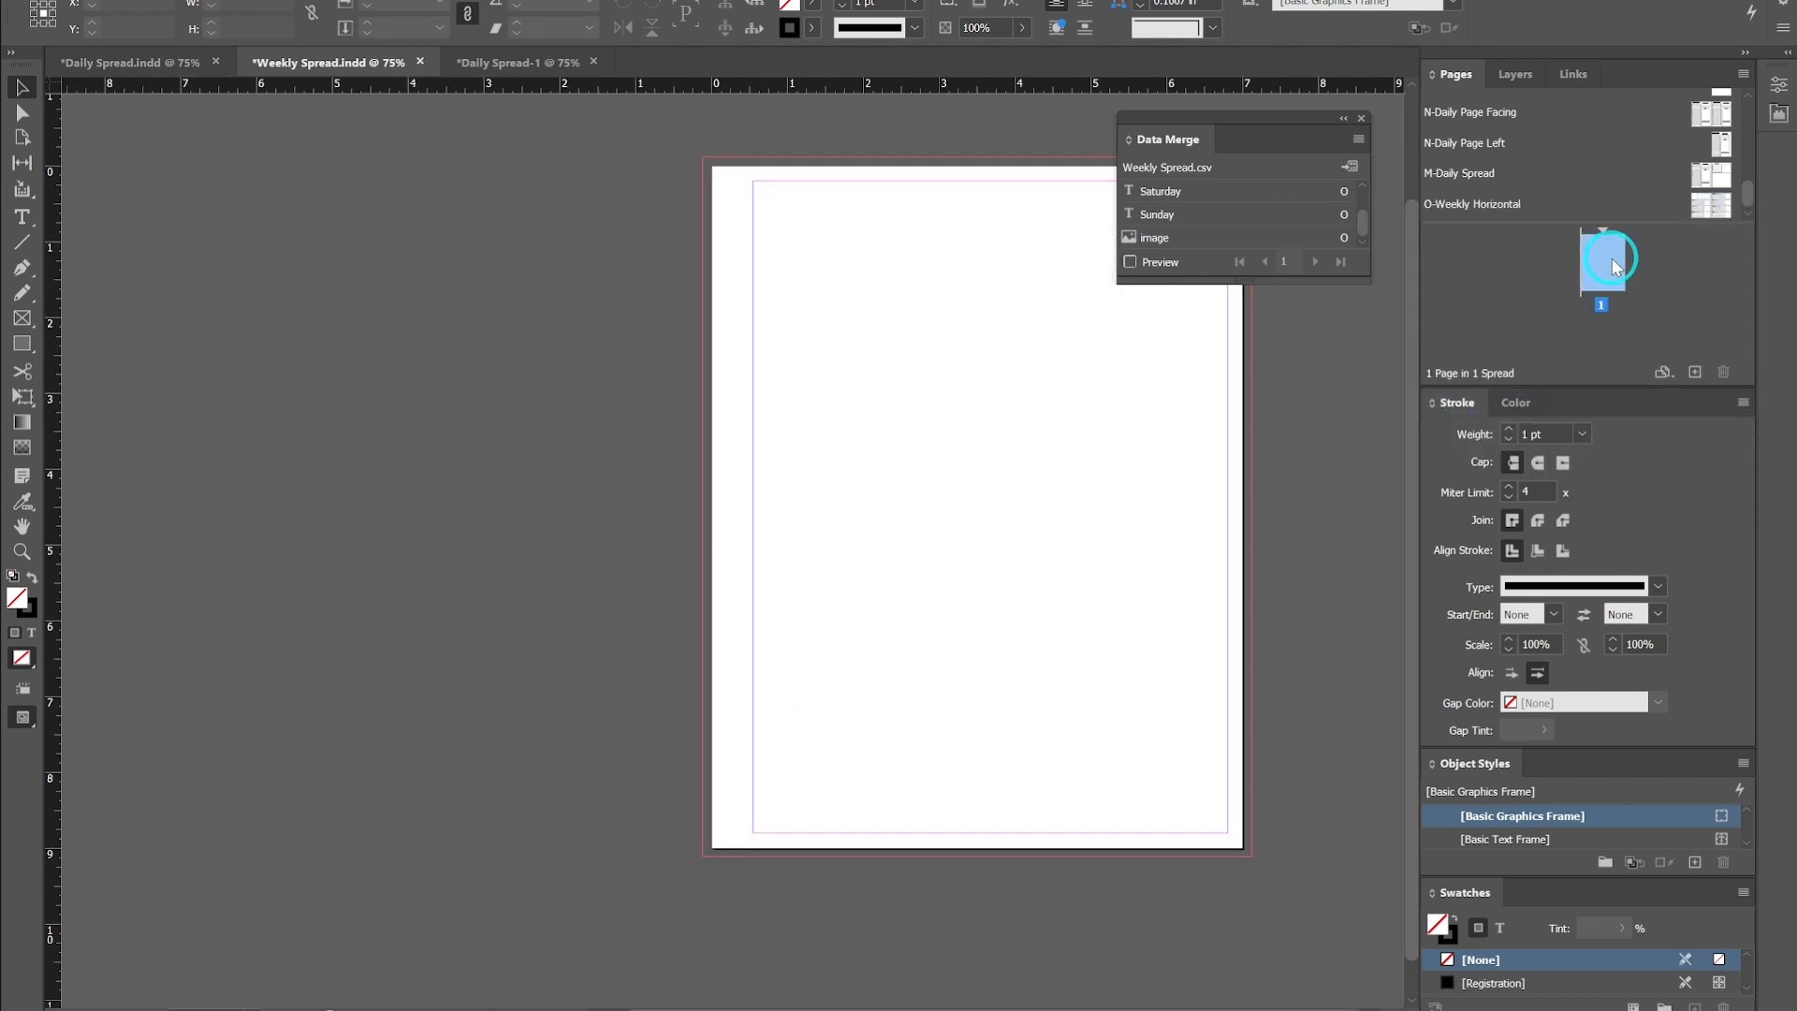
right_click(1612, 264)
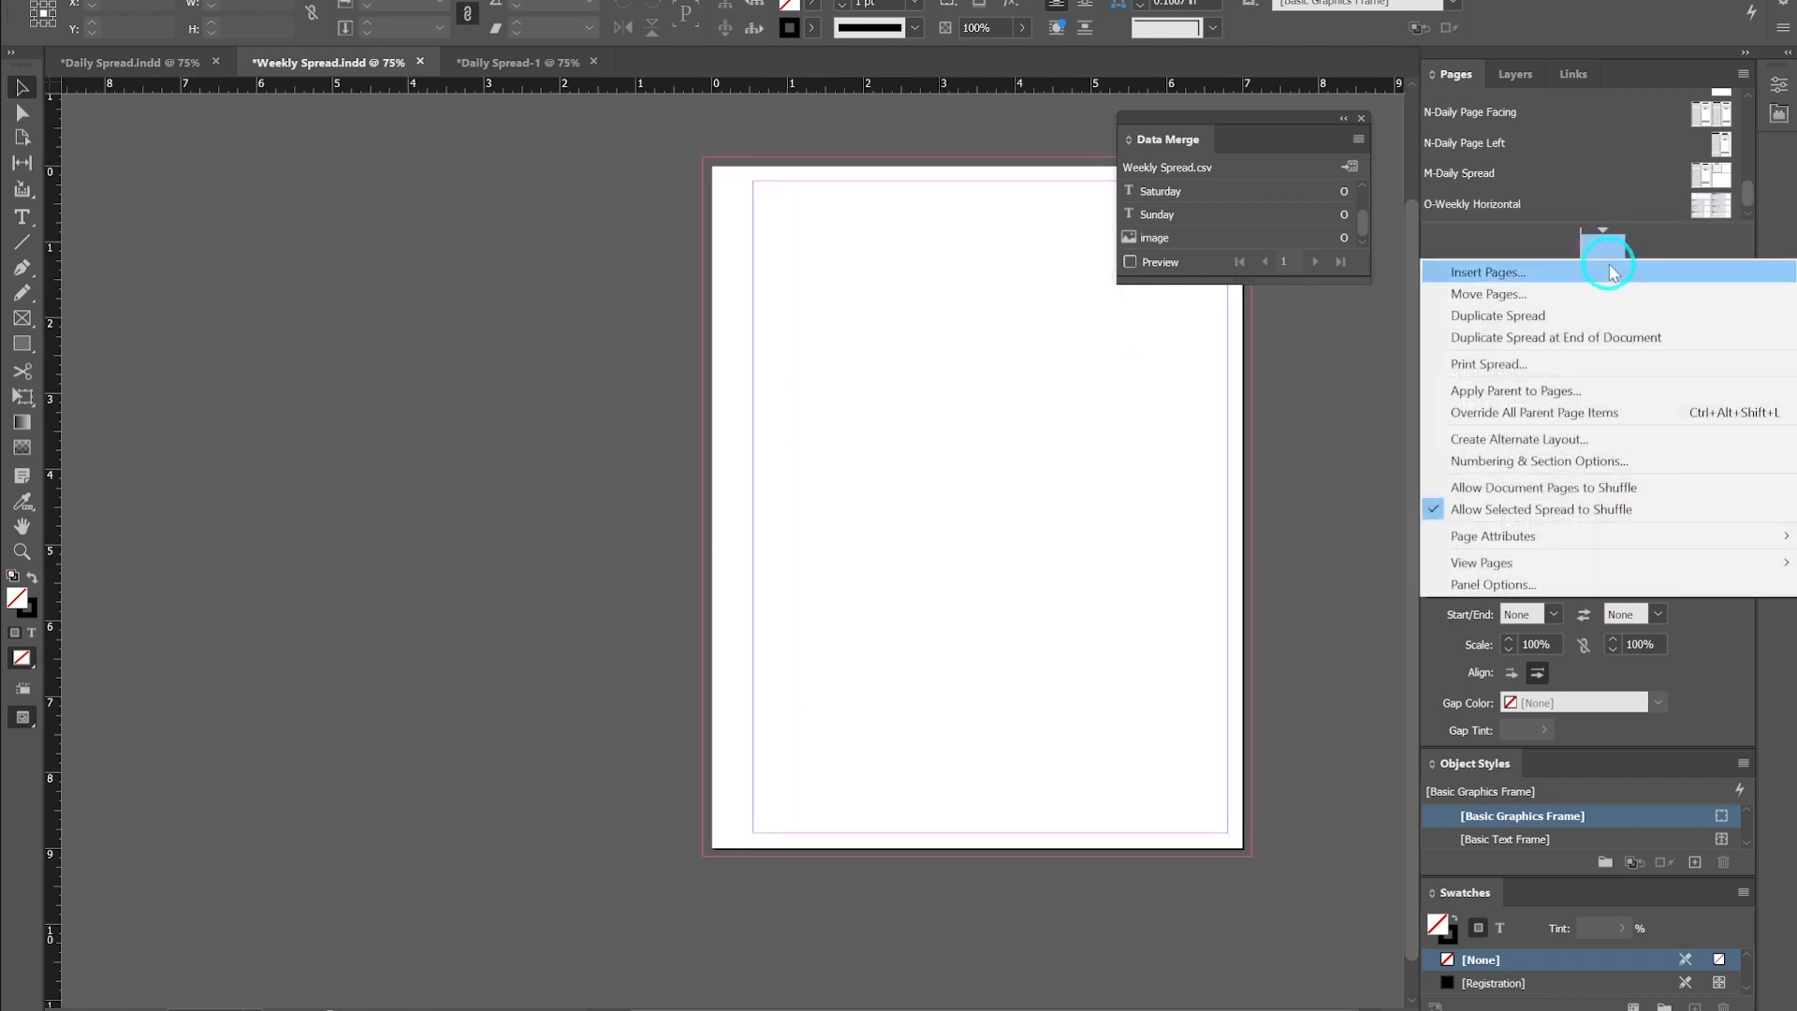
left_click(1609, 273)
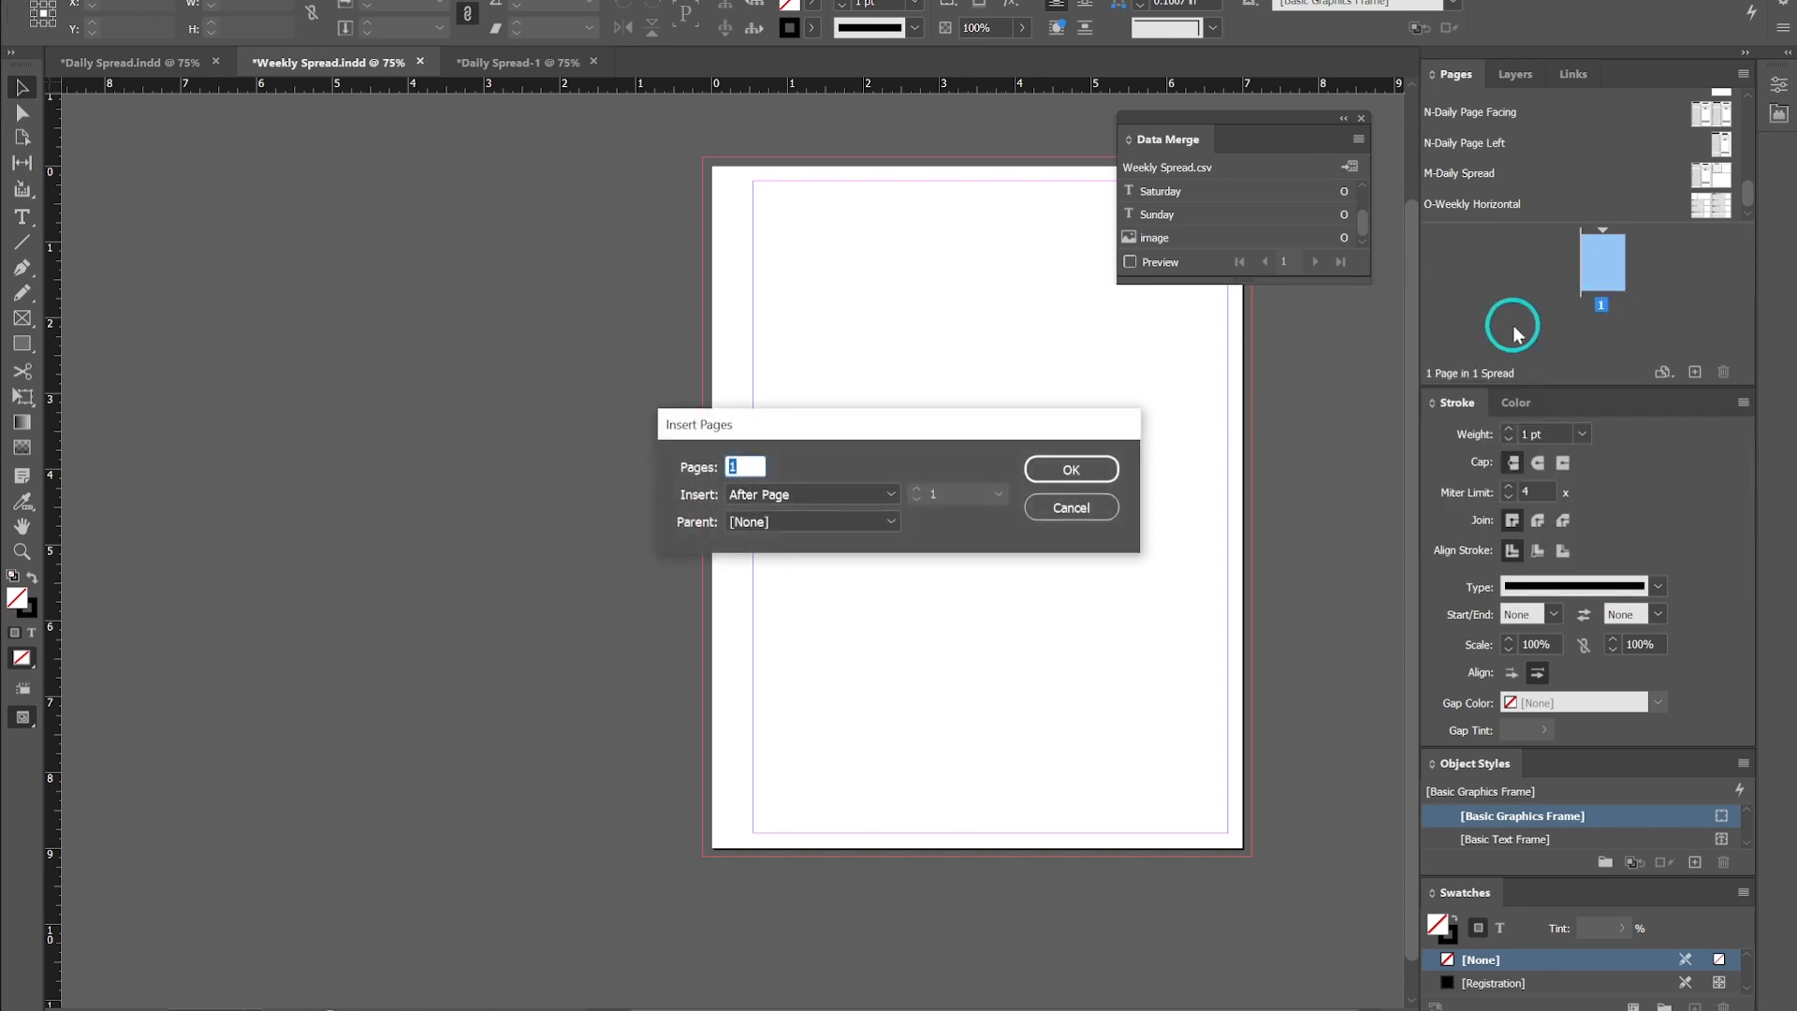
type("2")
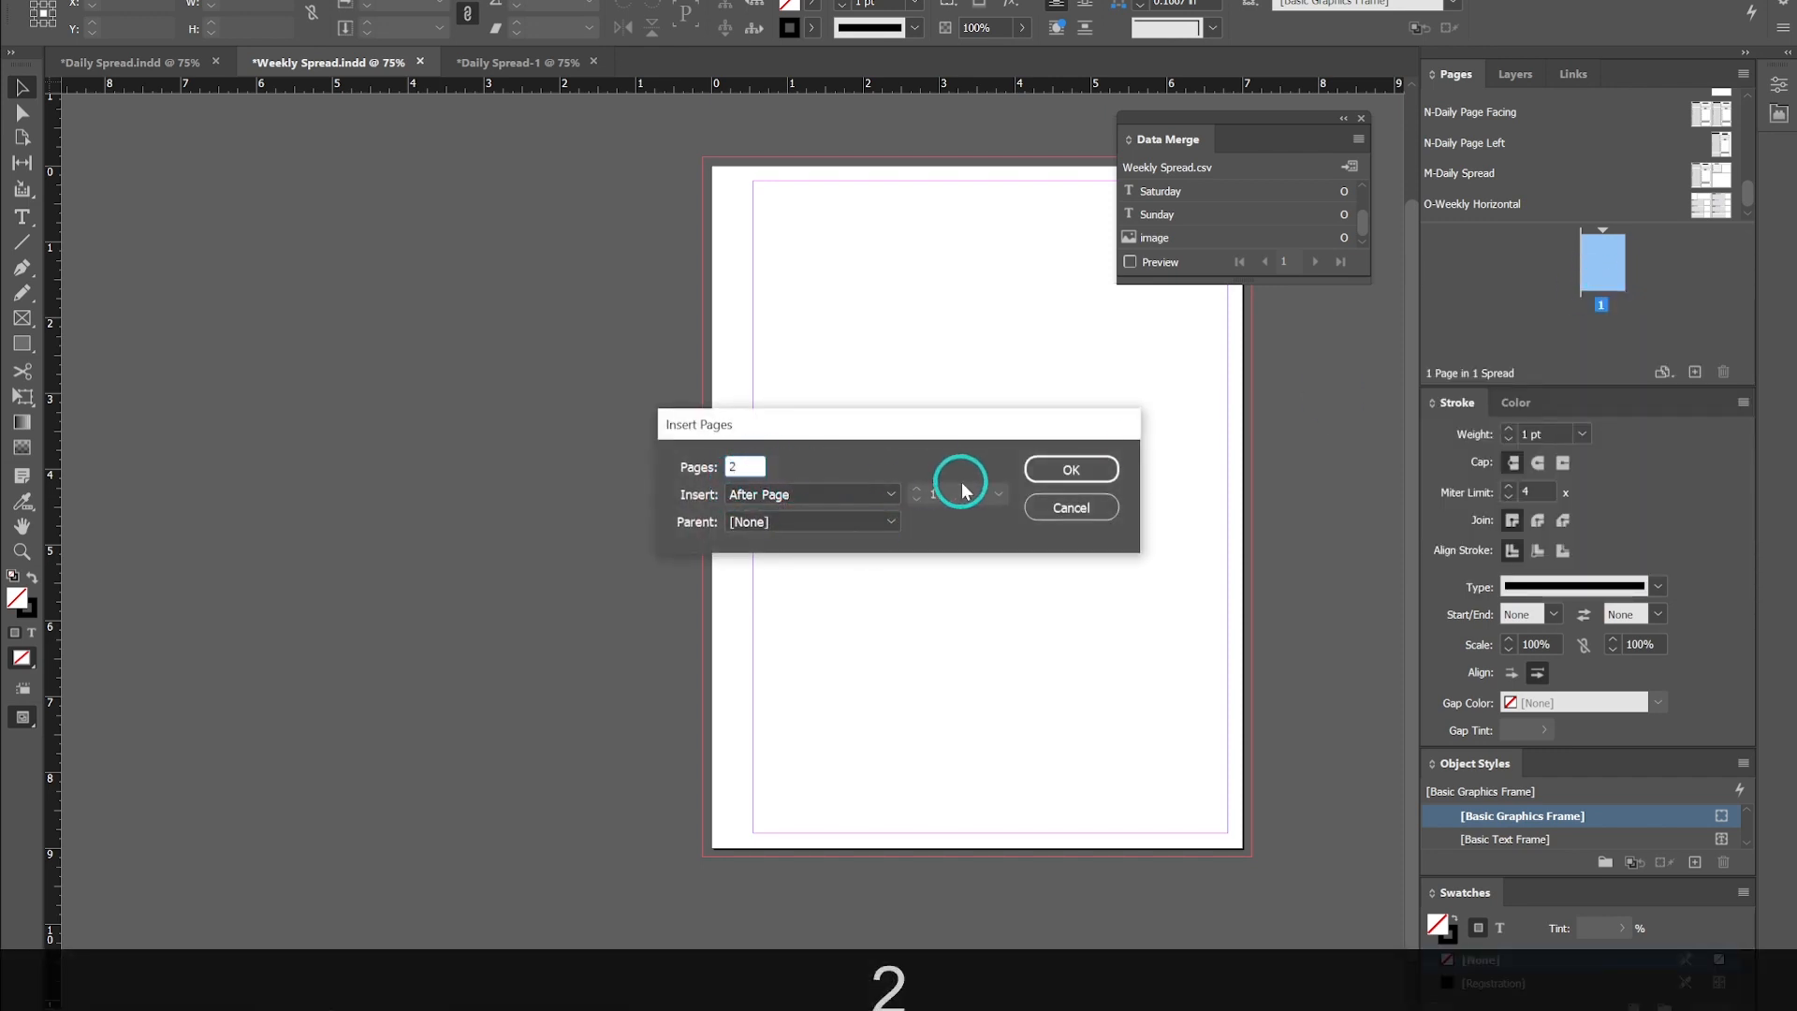
left_click(887, 522)
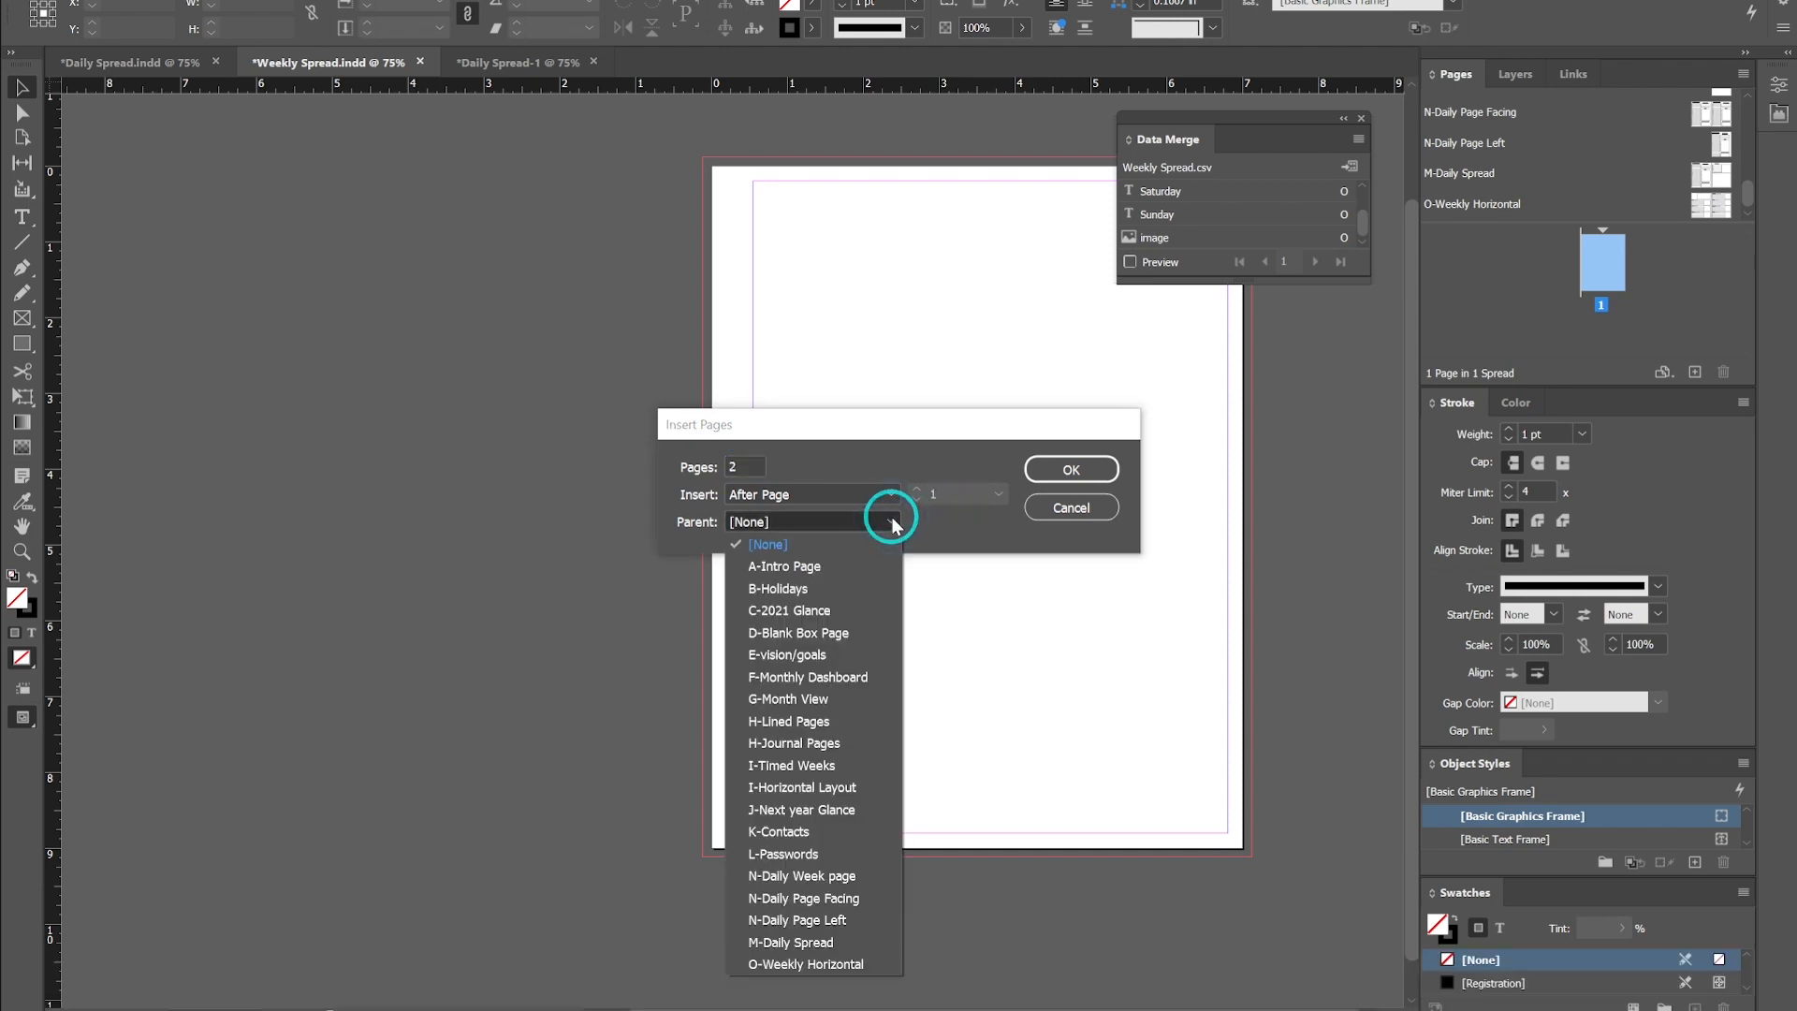
left_click(852, 964)
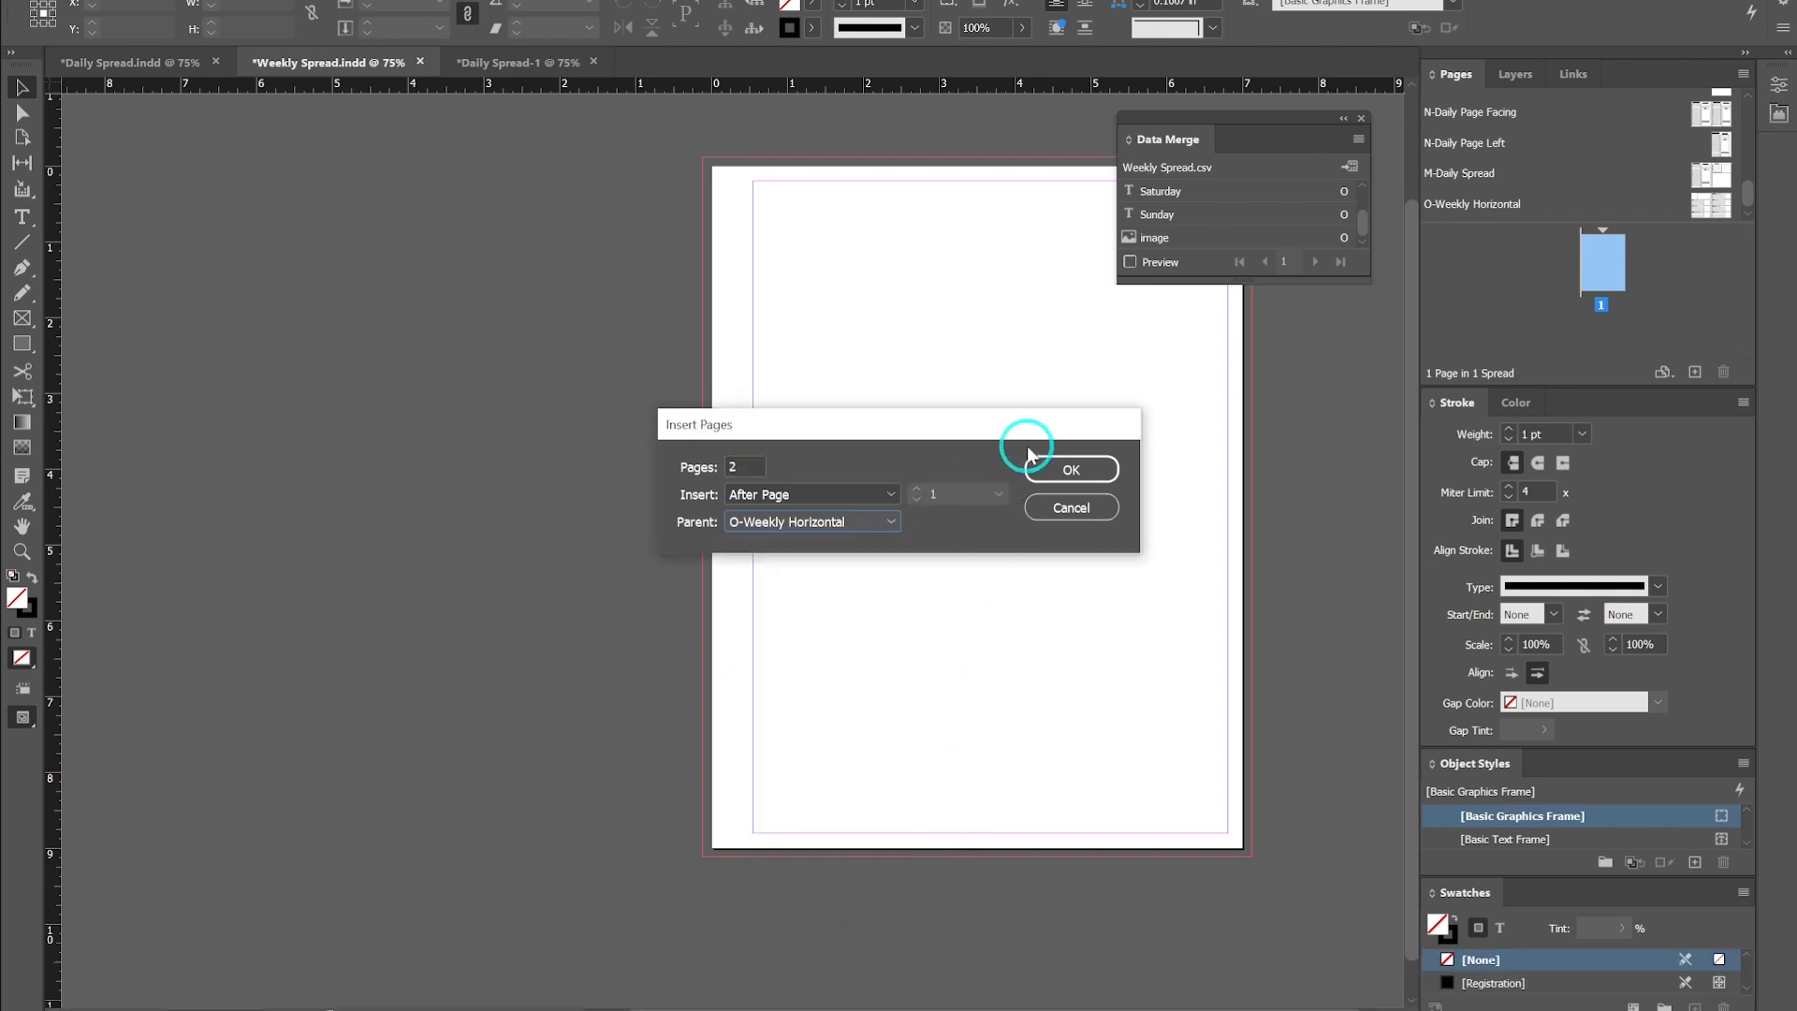
left_click(1086, 471)
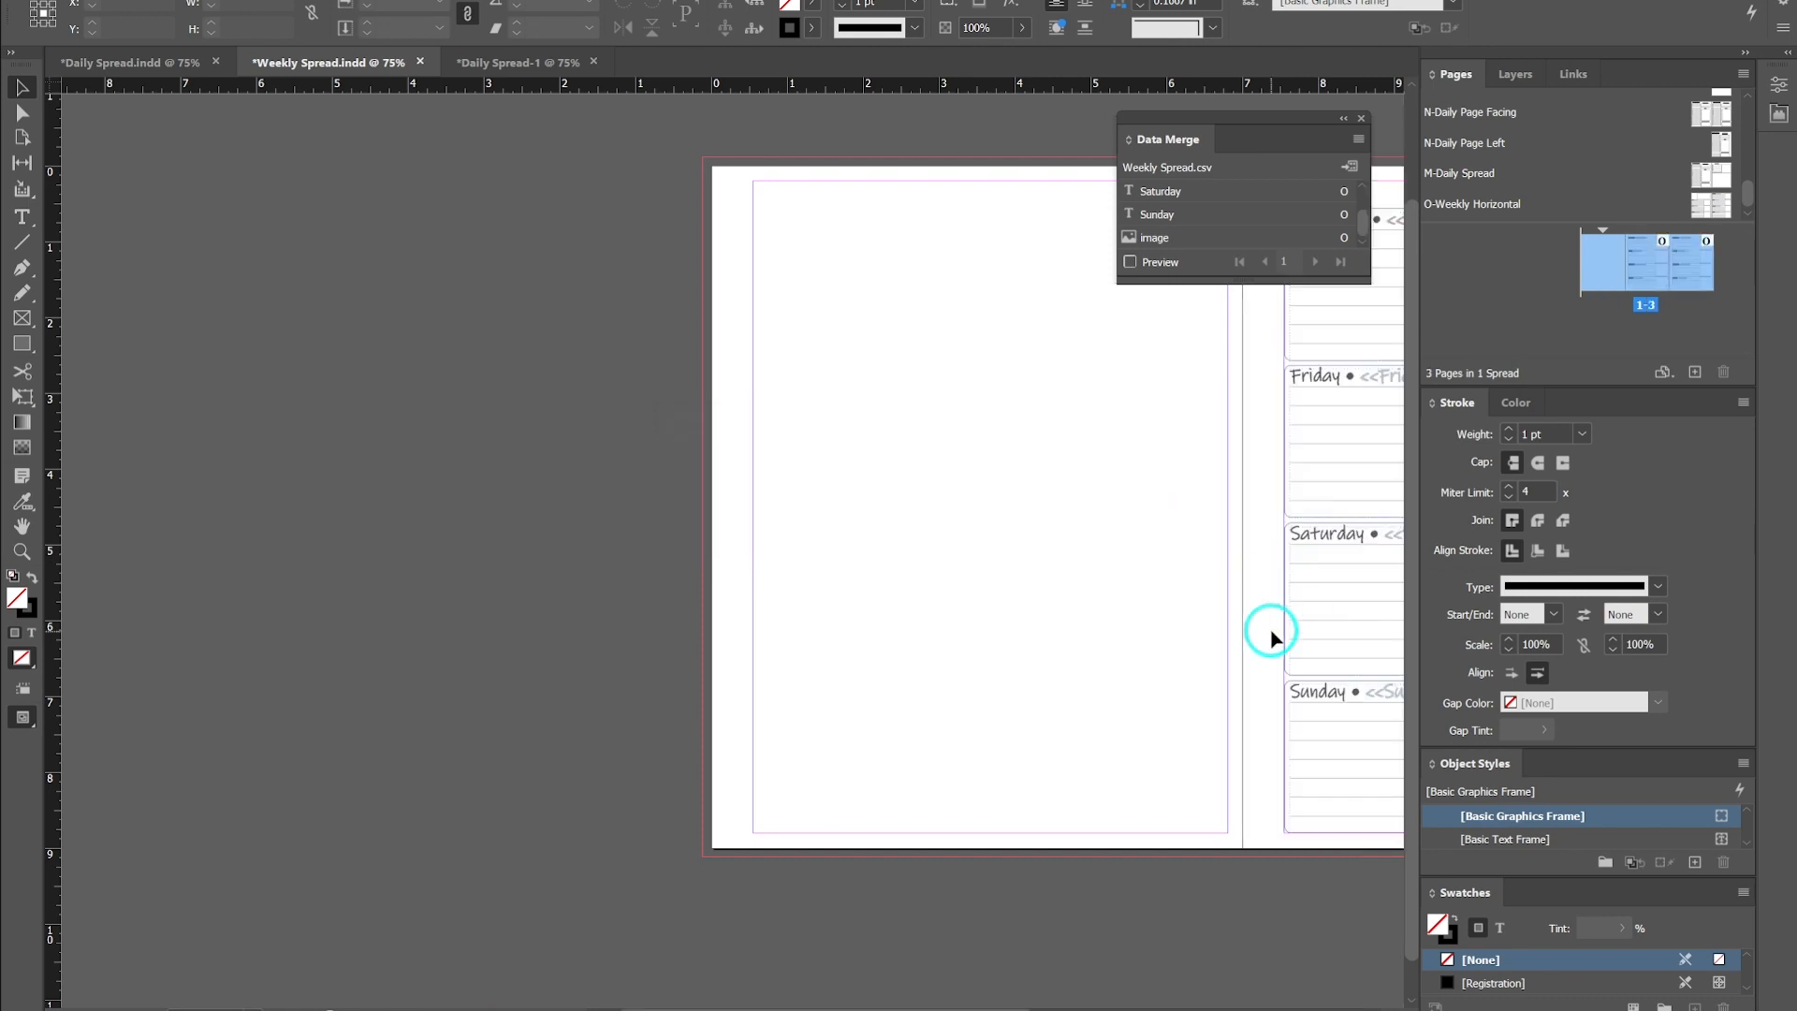
- Delete the blank first page of the document
key("space")
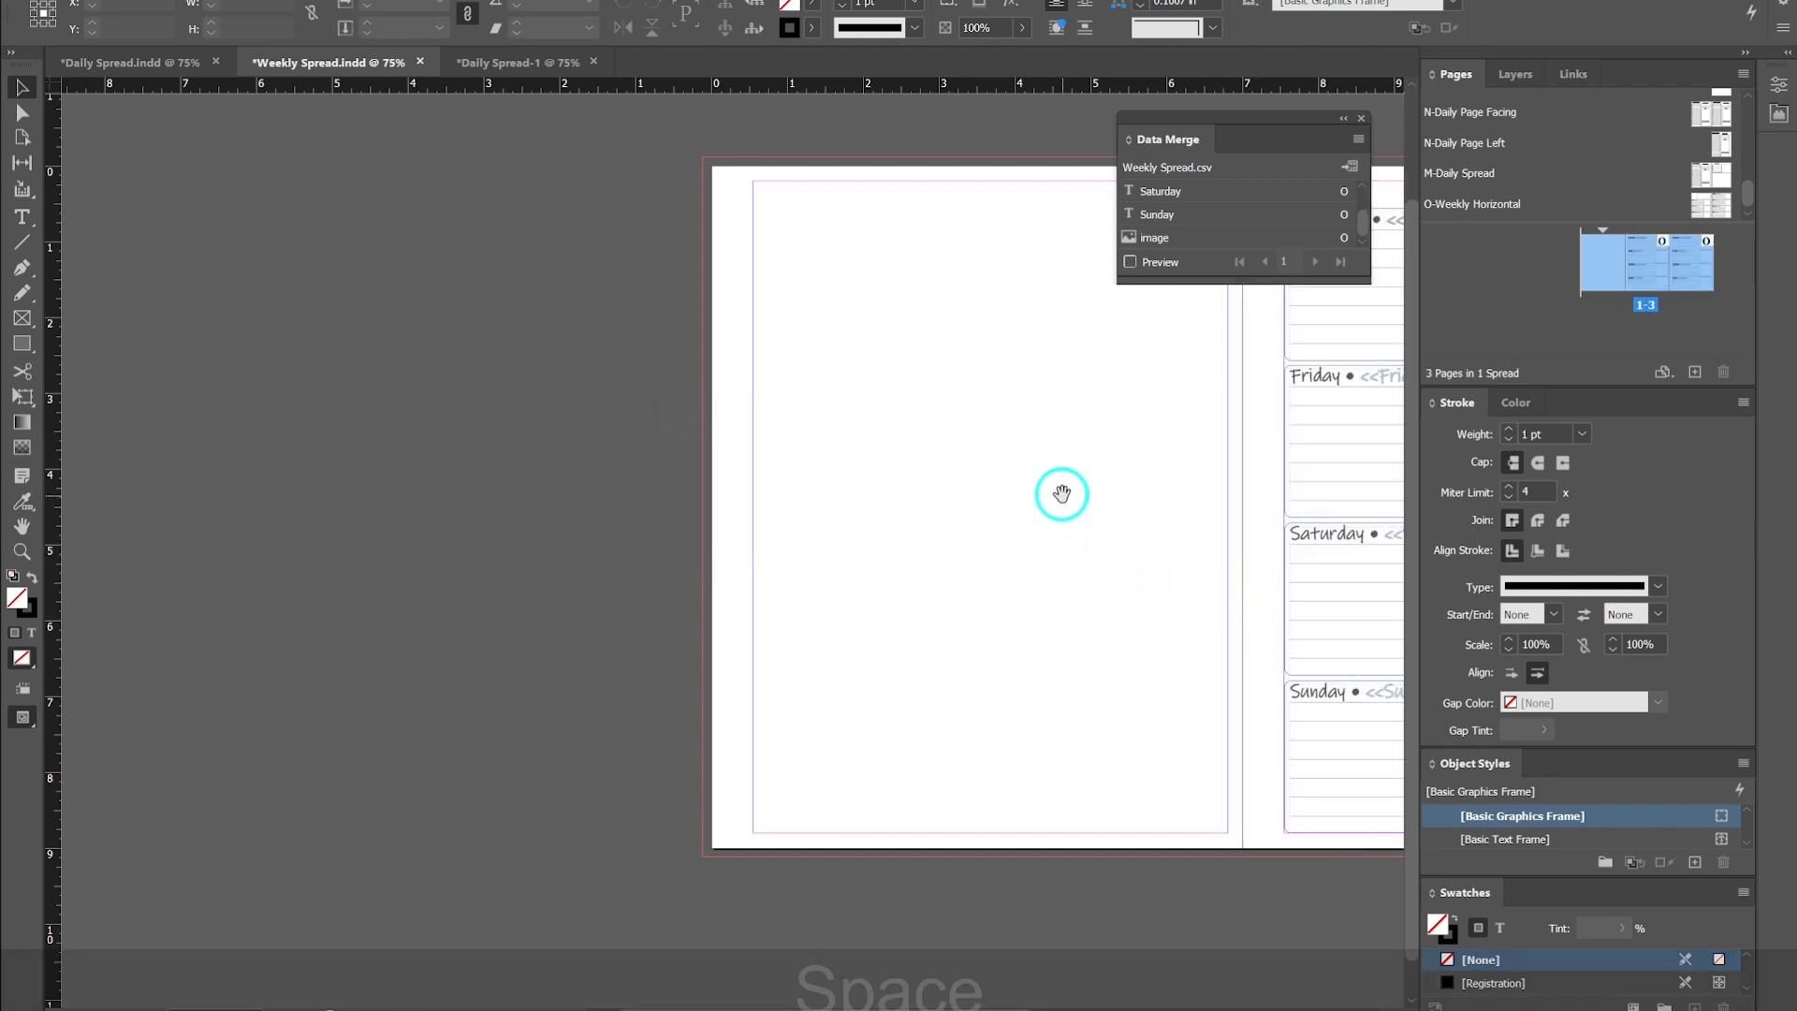
left_click_drag(1058, 493, 575, 522)
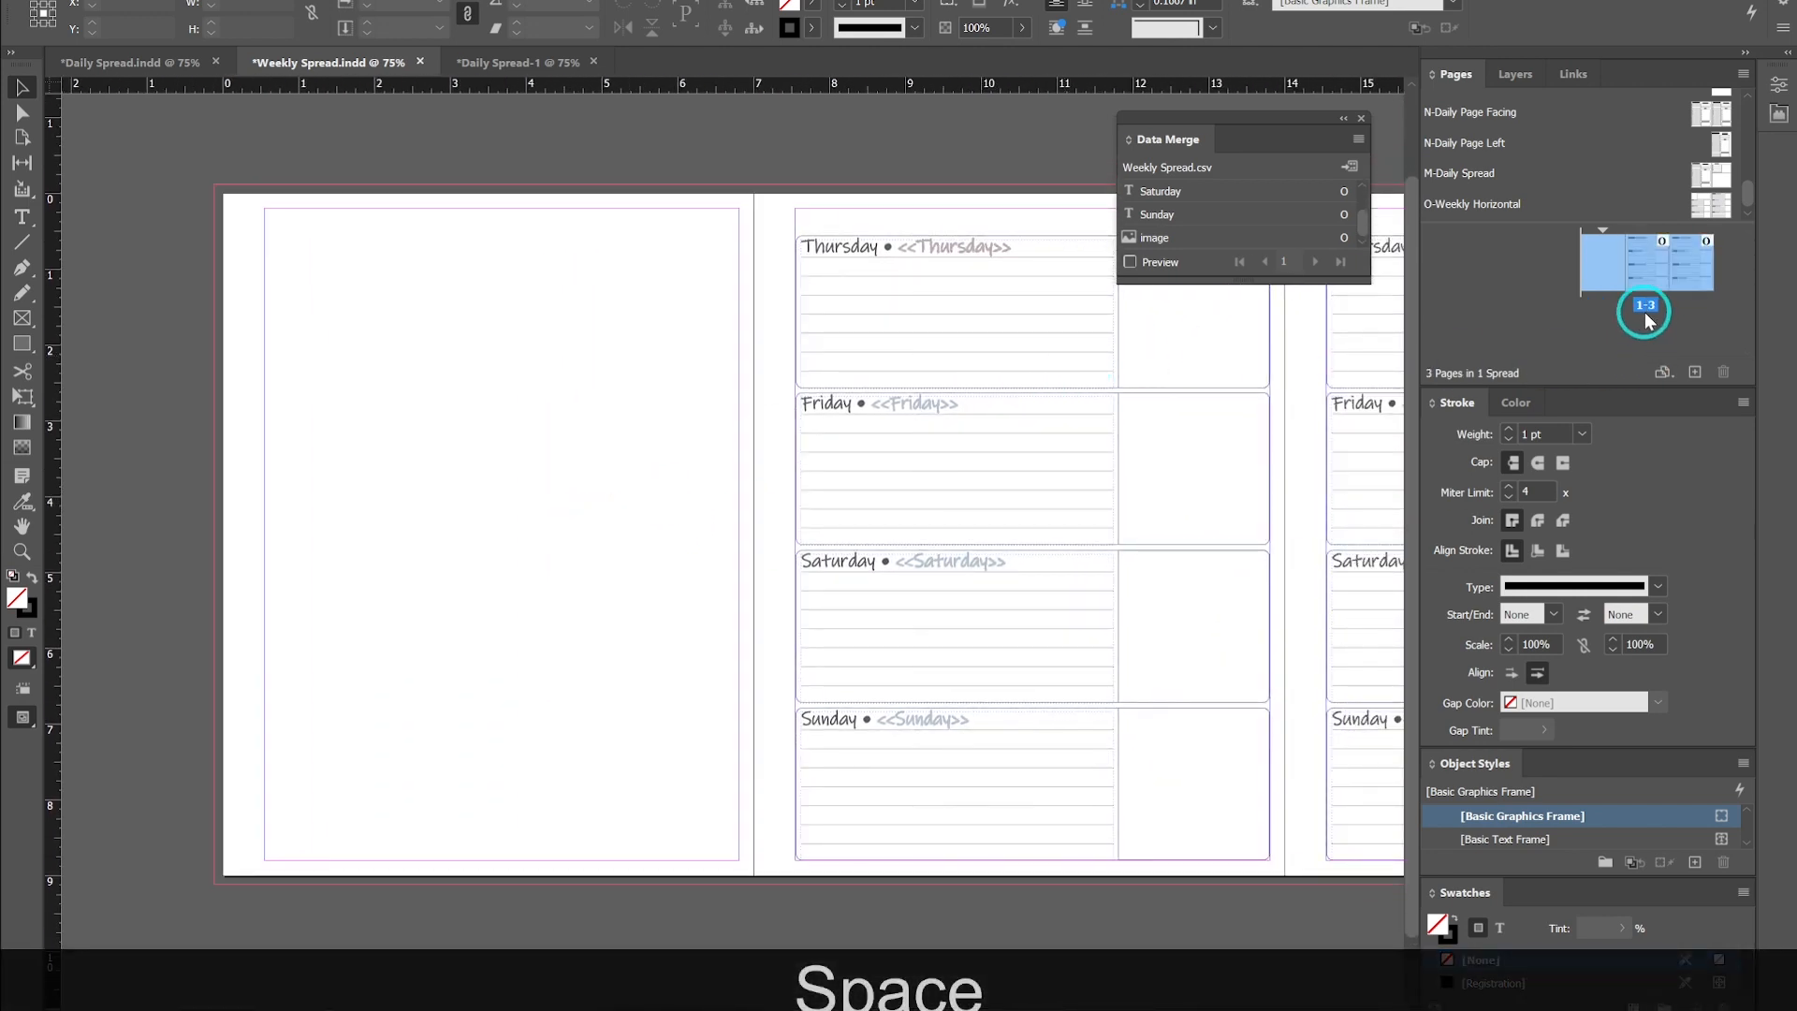
double_click(1603, 273)
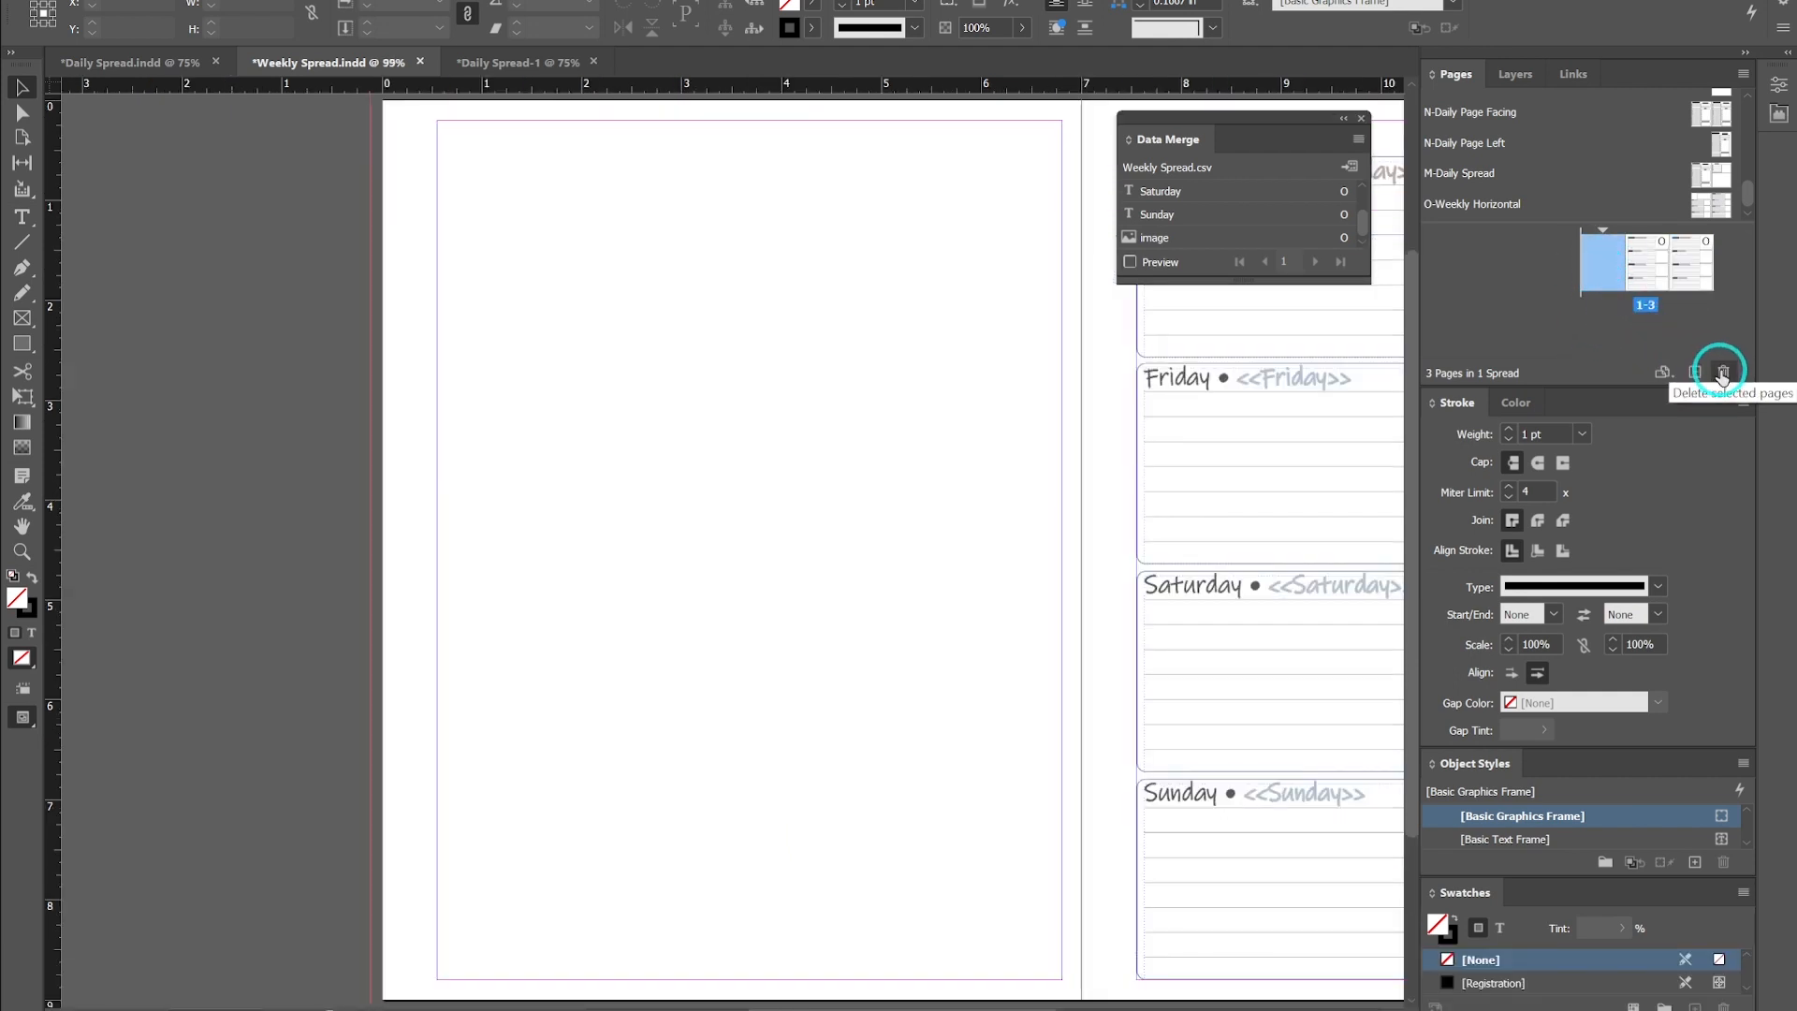
left_click(1721, 372)
- Rearrange the two remaining pages so they form a left and right facing spread
left_click(1602, 264)
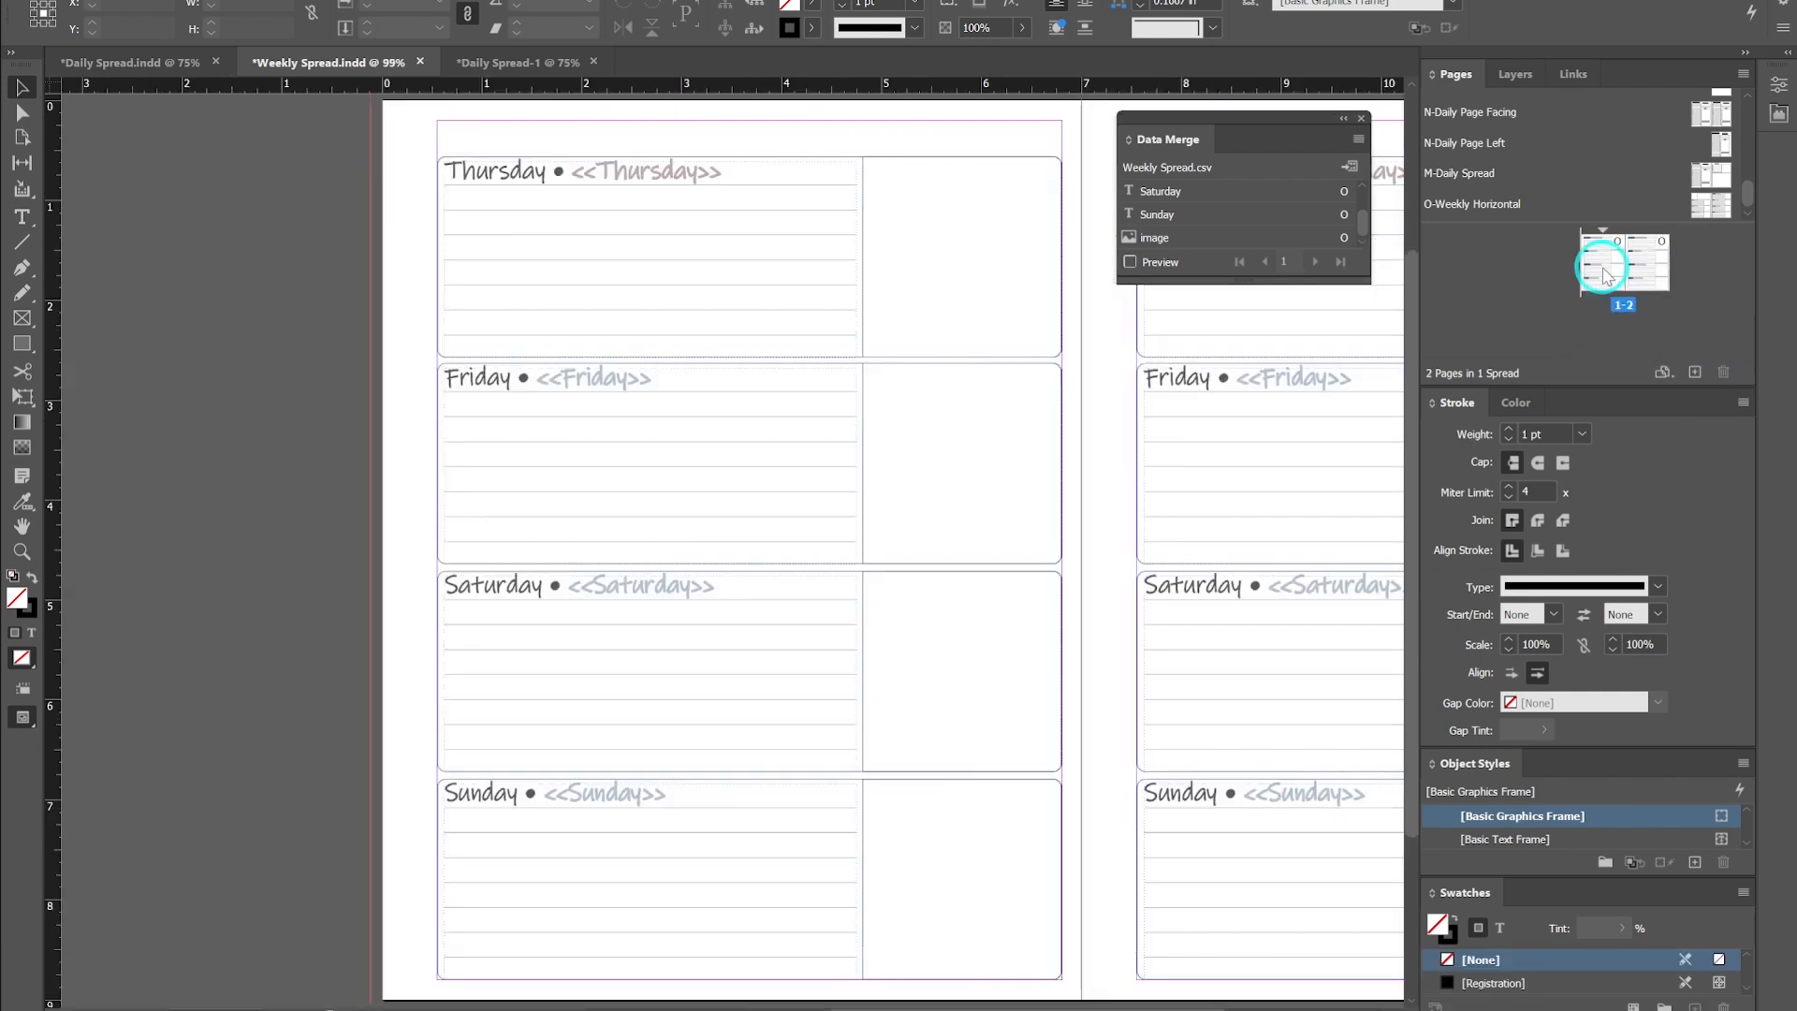
left_click(1542, 256)
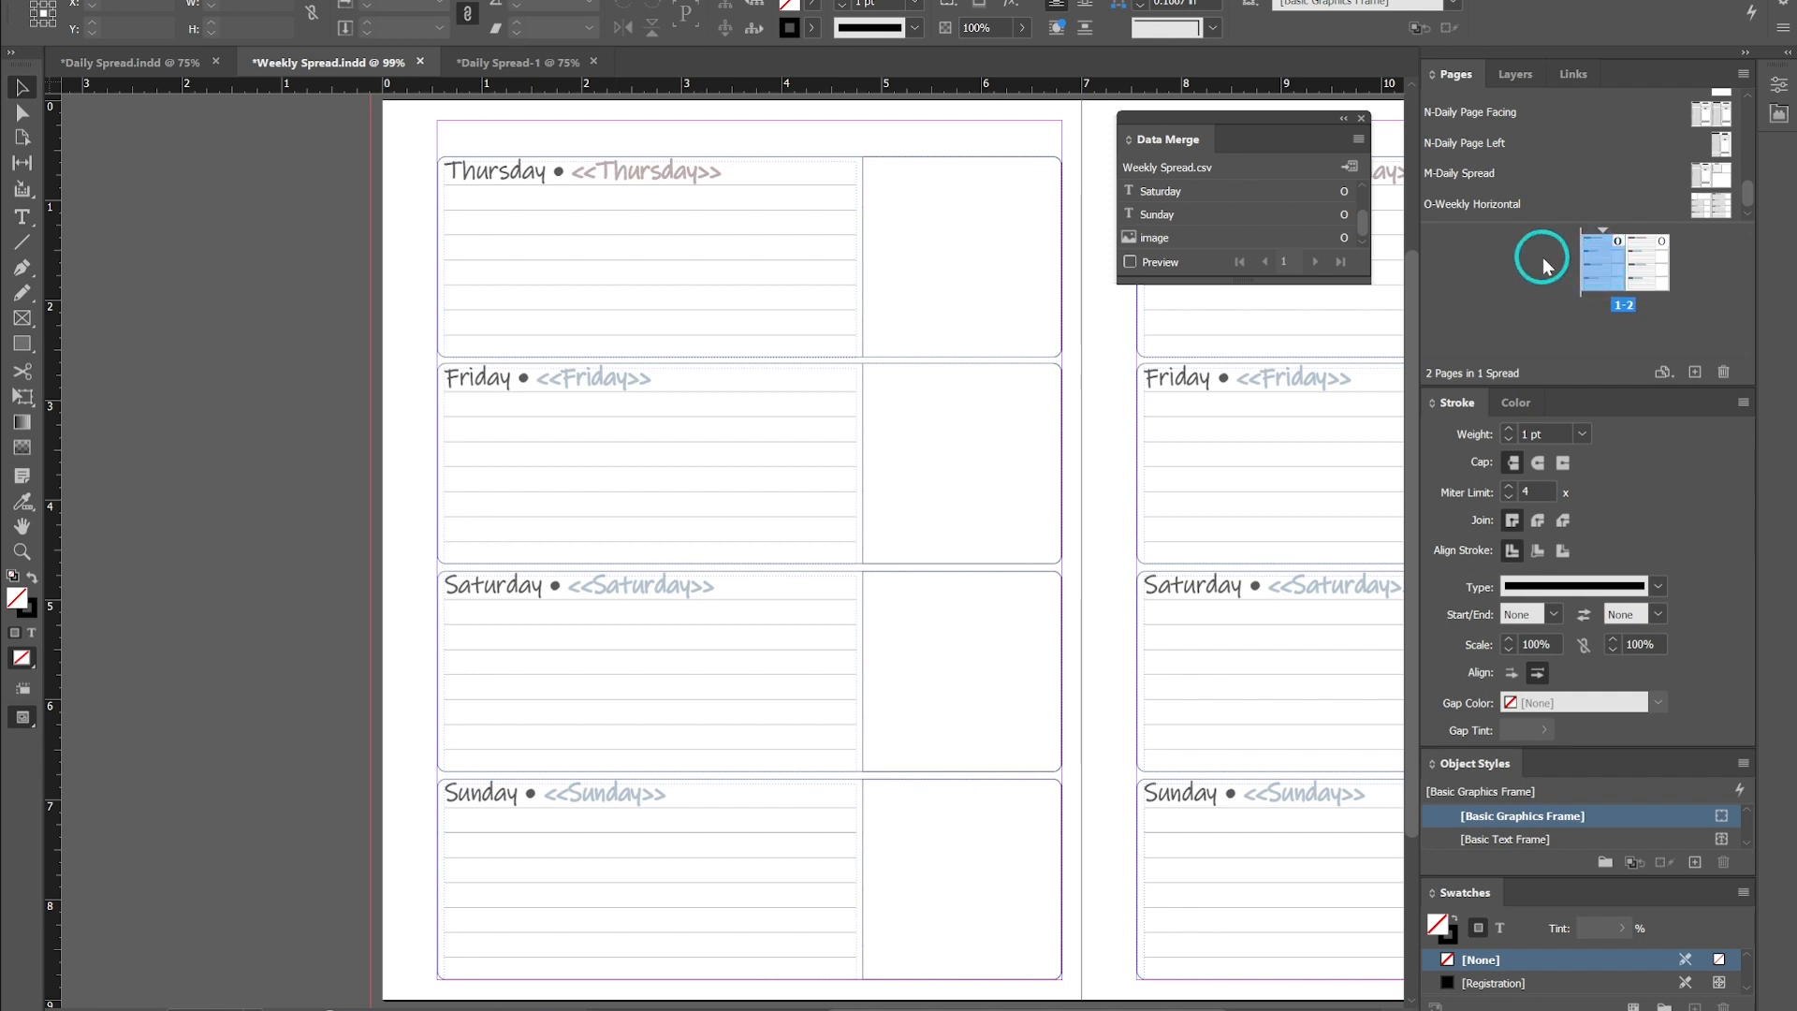
left_click(1608, 257)
left_click_drag(1608, 258, 1587, 270)
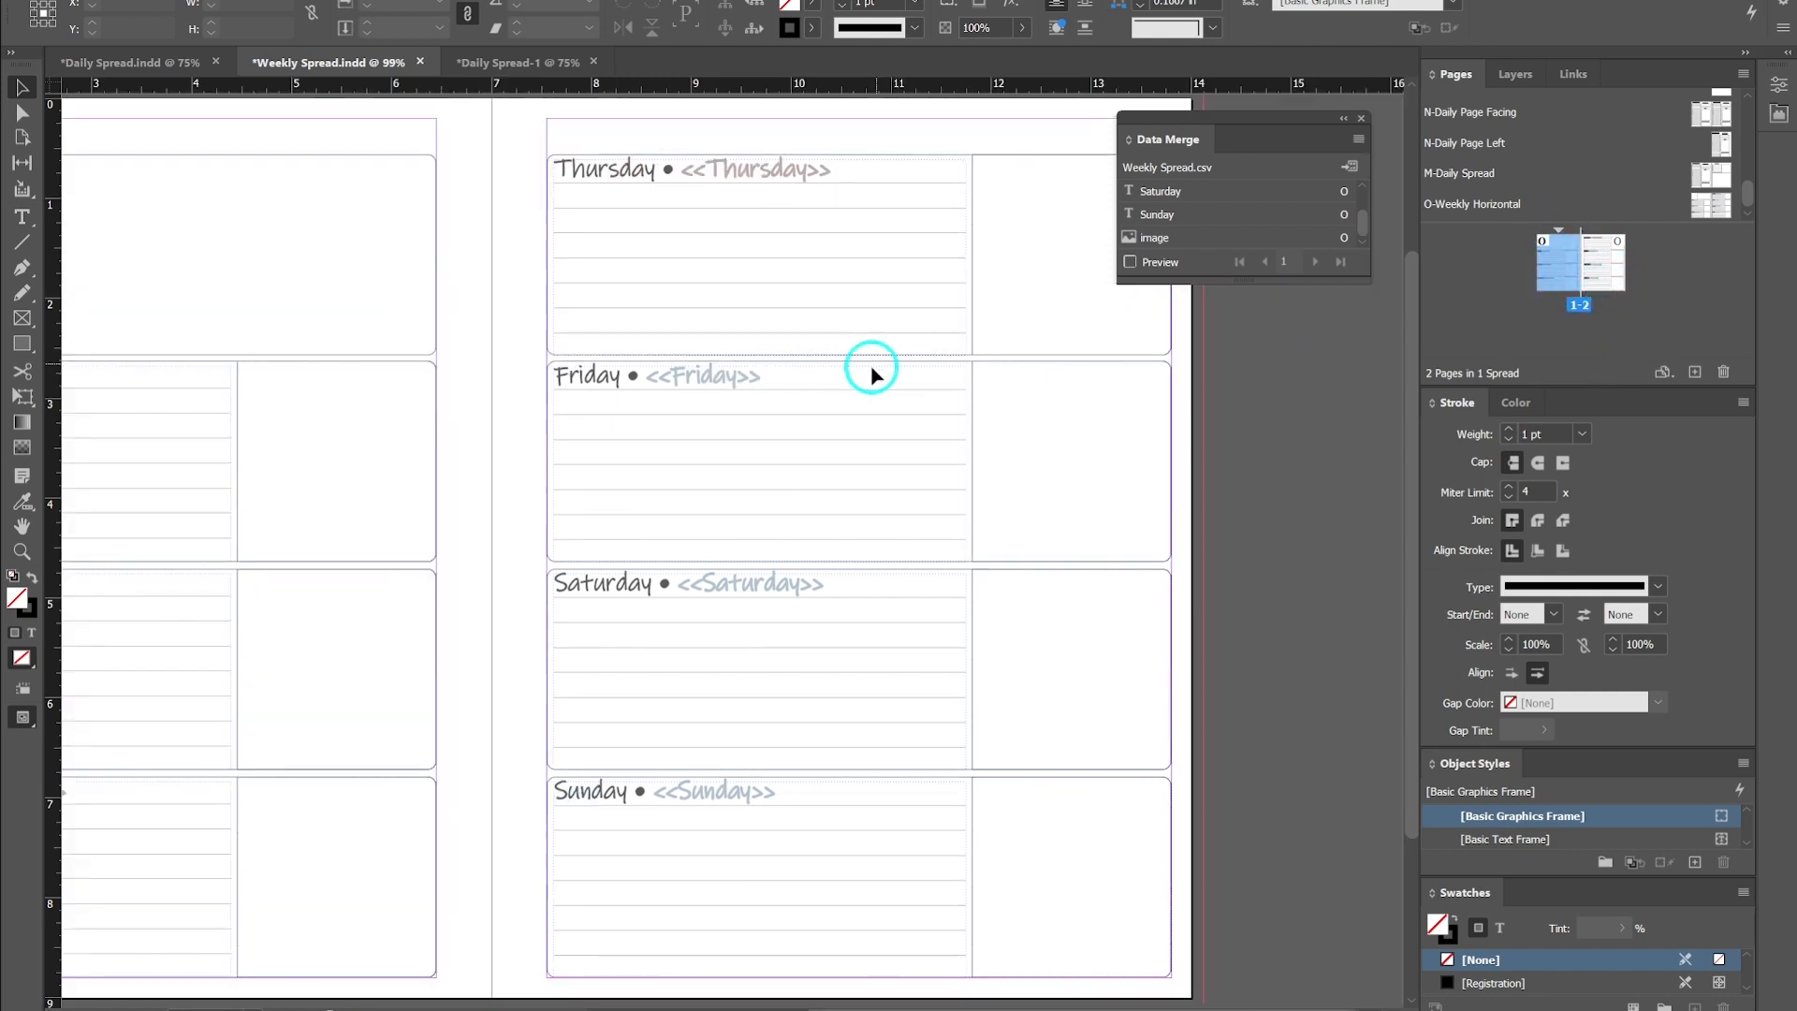
- Turn on the merge preview and step through the records, checking dates and calendar images, then return to record 1
scroll(651, 452, "down", 1)
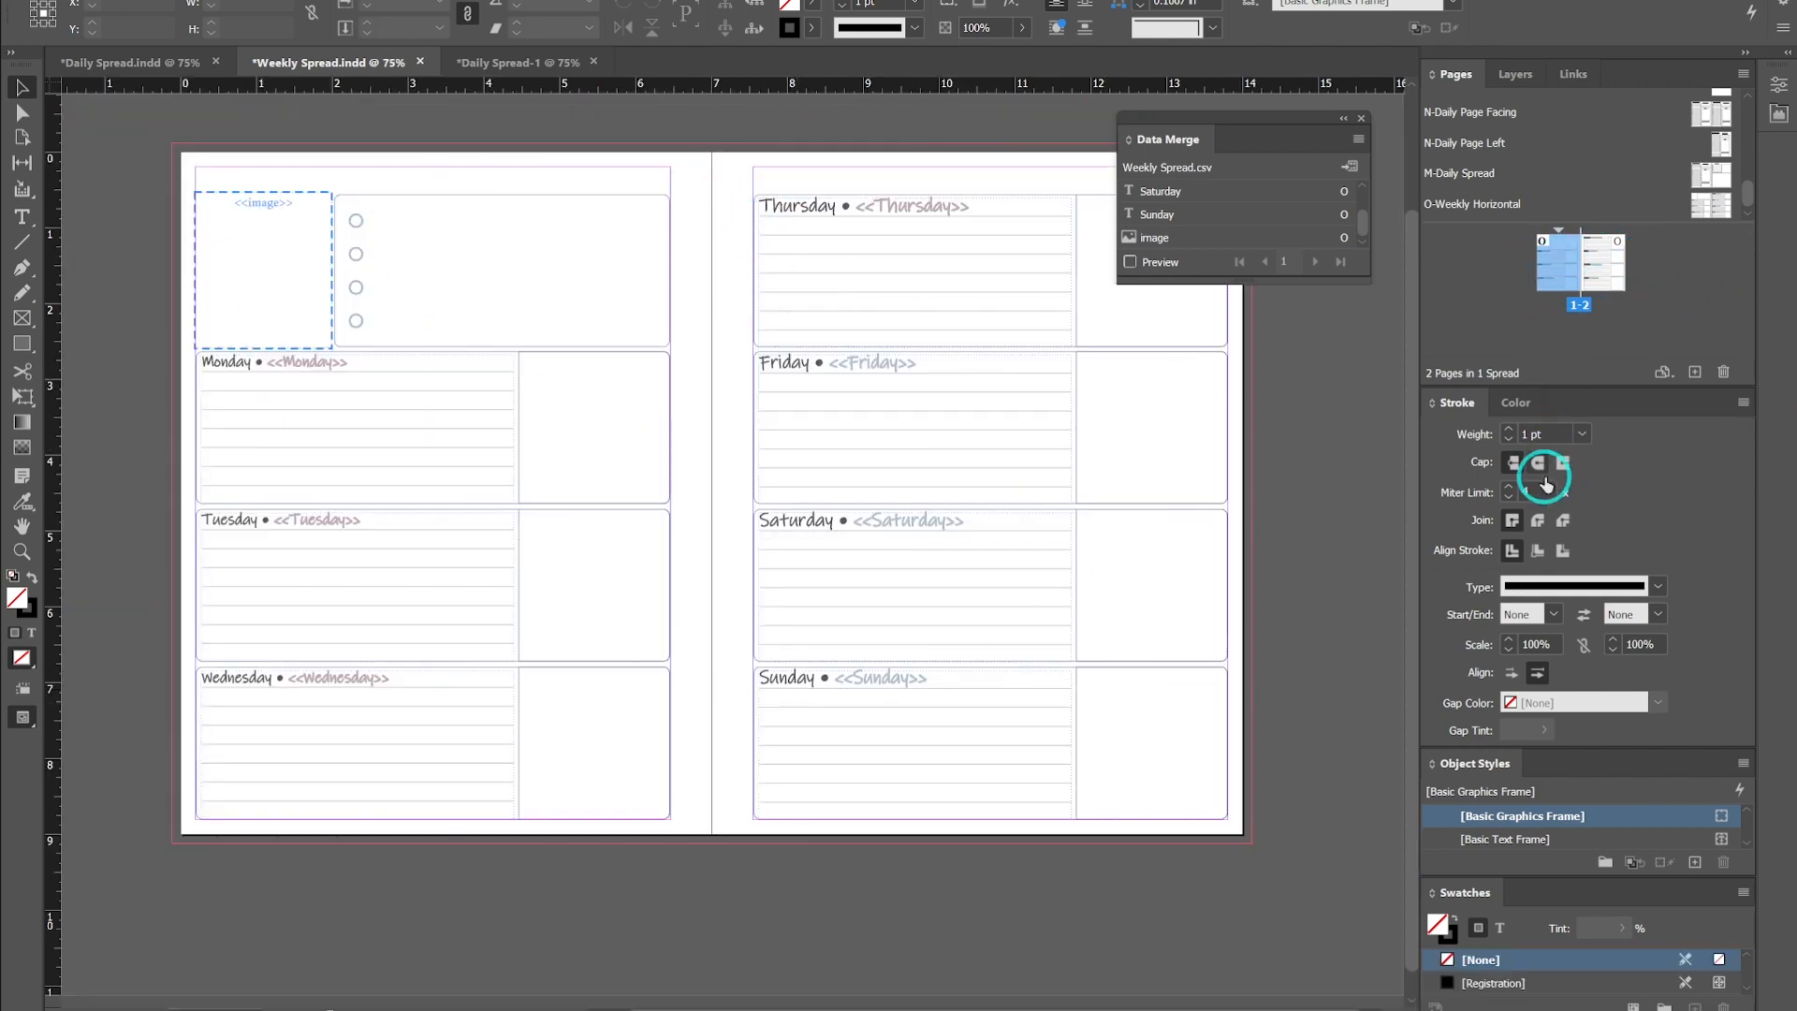
left_click(1131, 263)
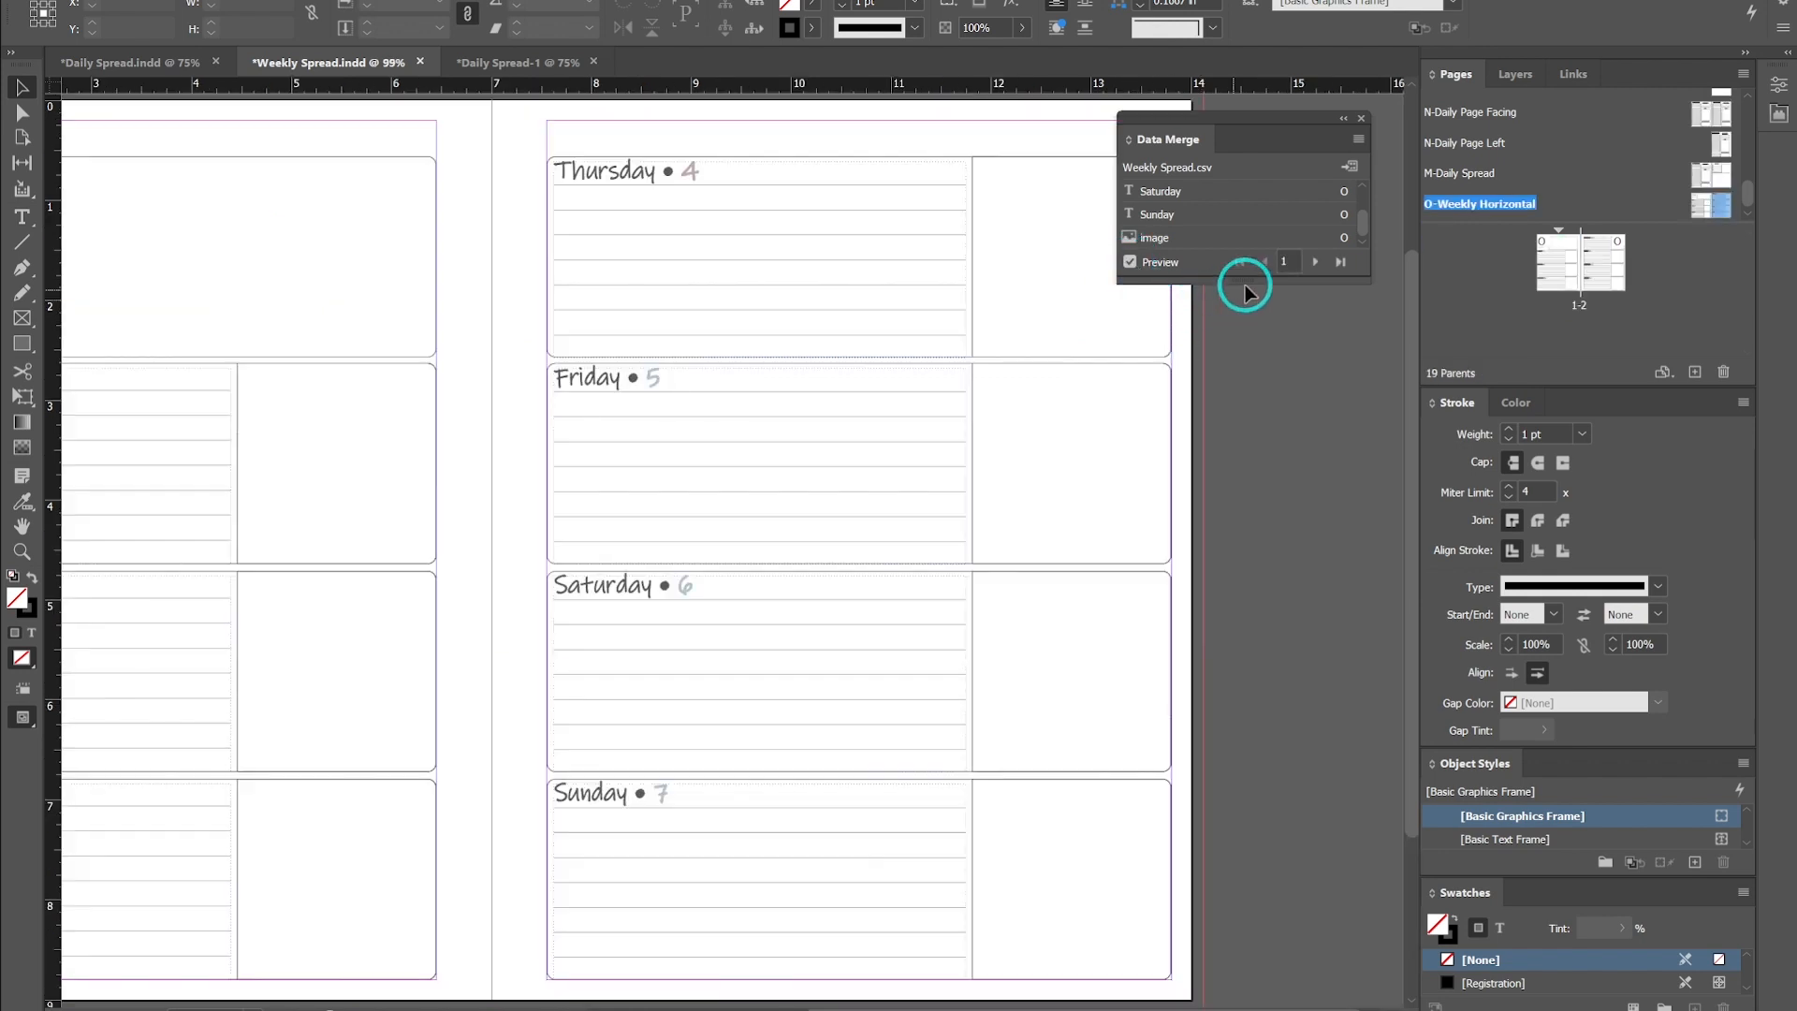
scroll(527, 430, "down", 1)
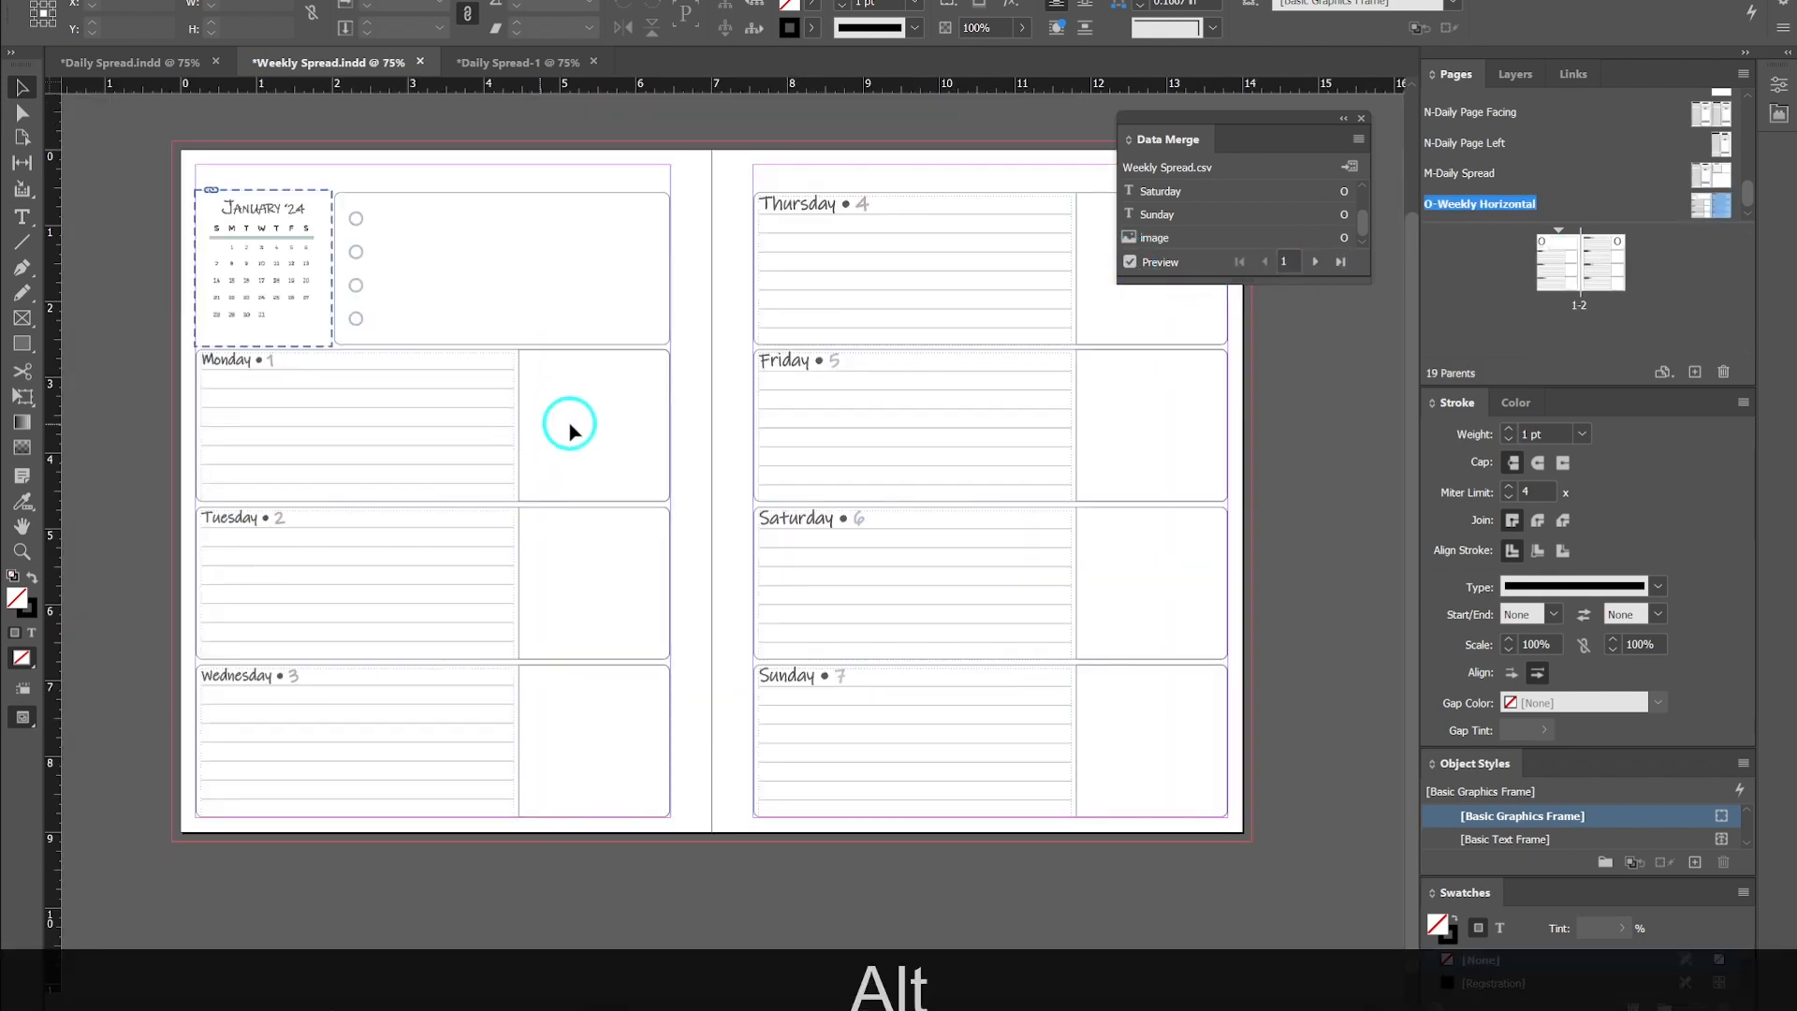
left_click(1315, 262)
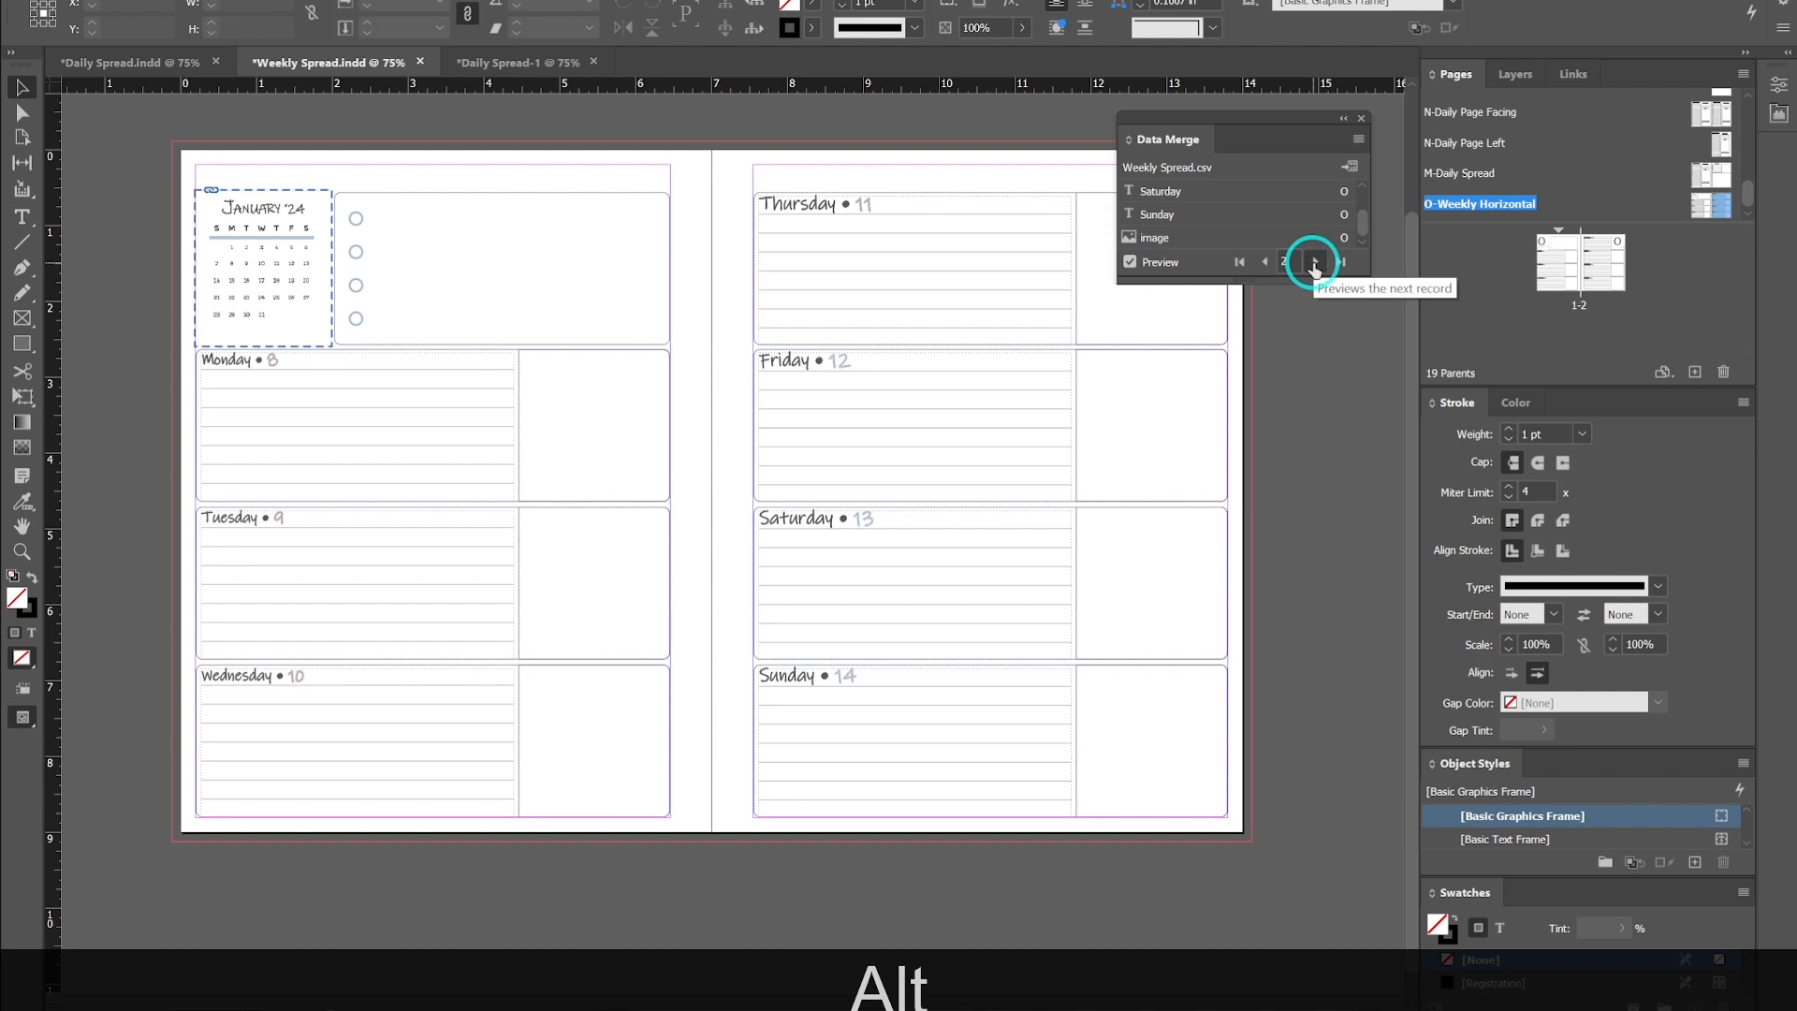
left_click(1315, 266)
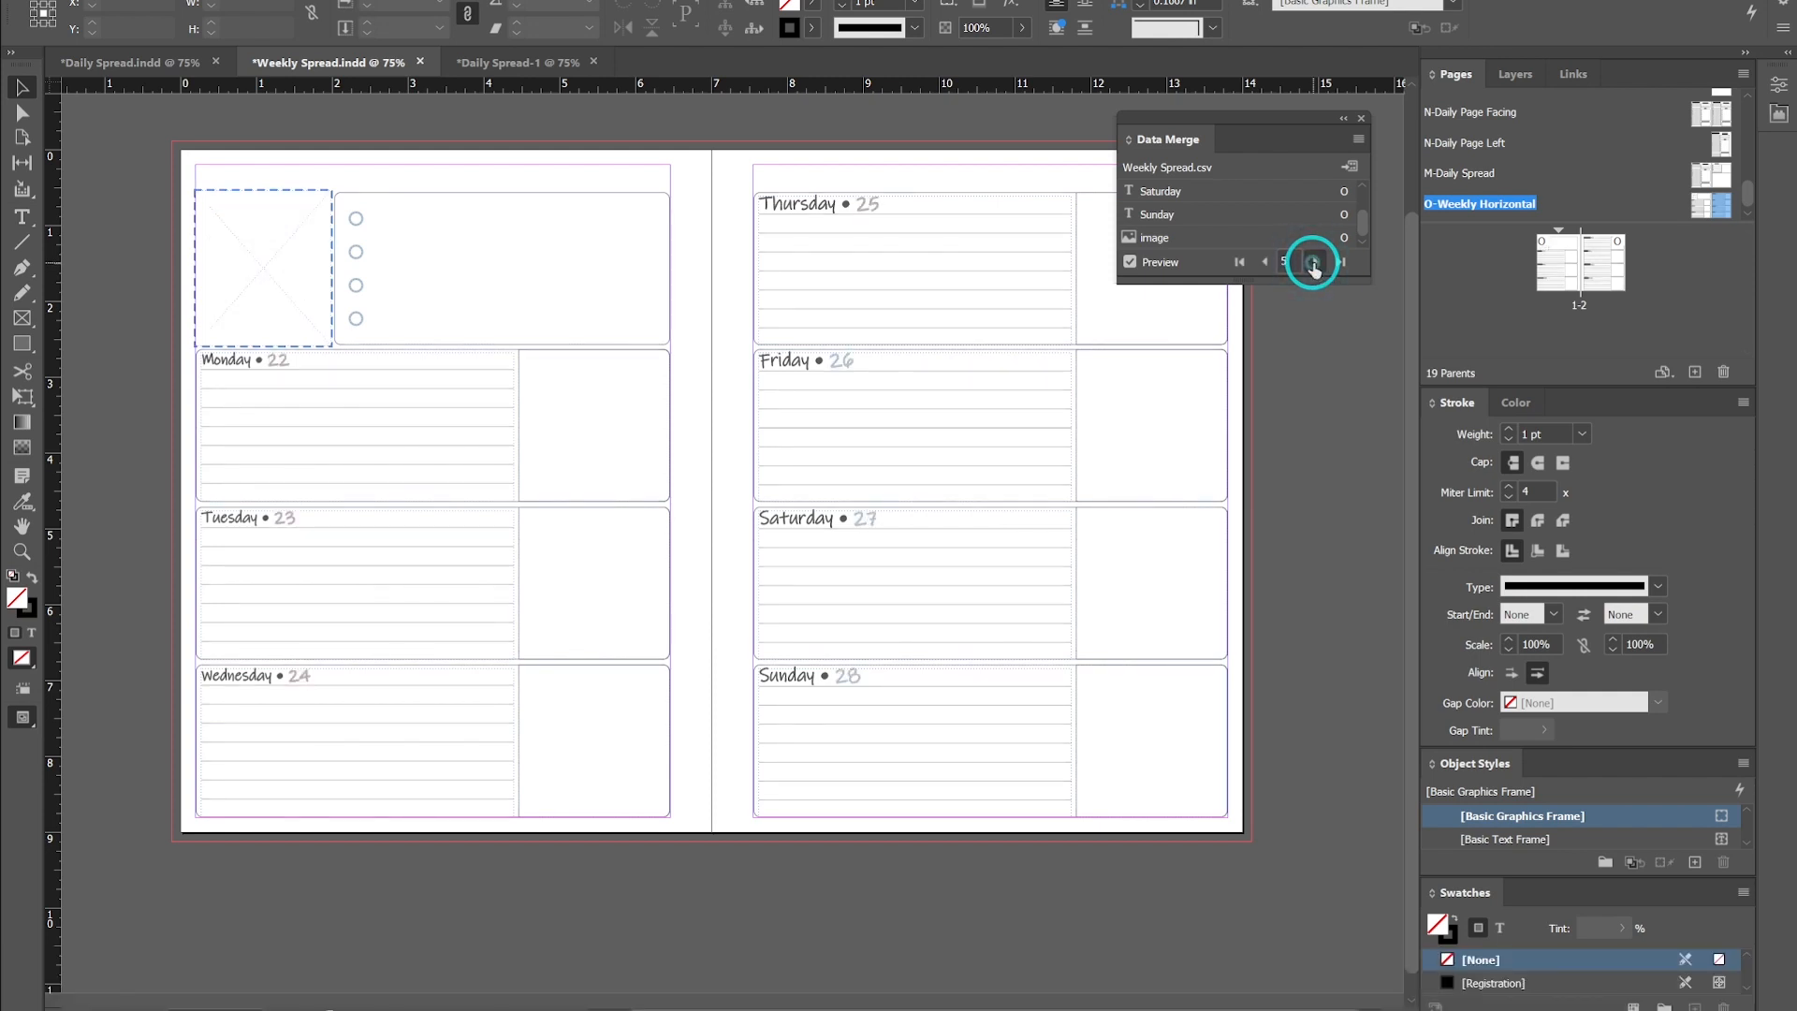
left_click(1265, 263)
left_click(1266, 264)
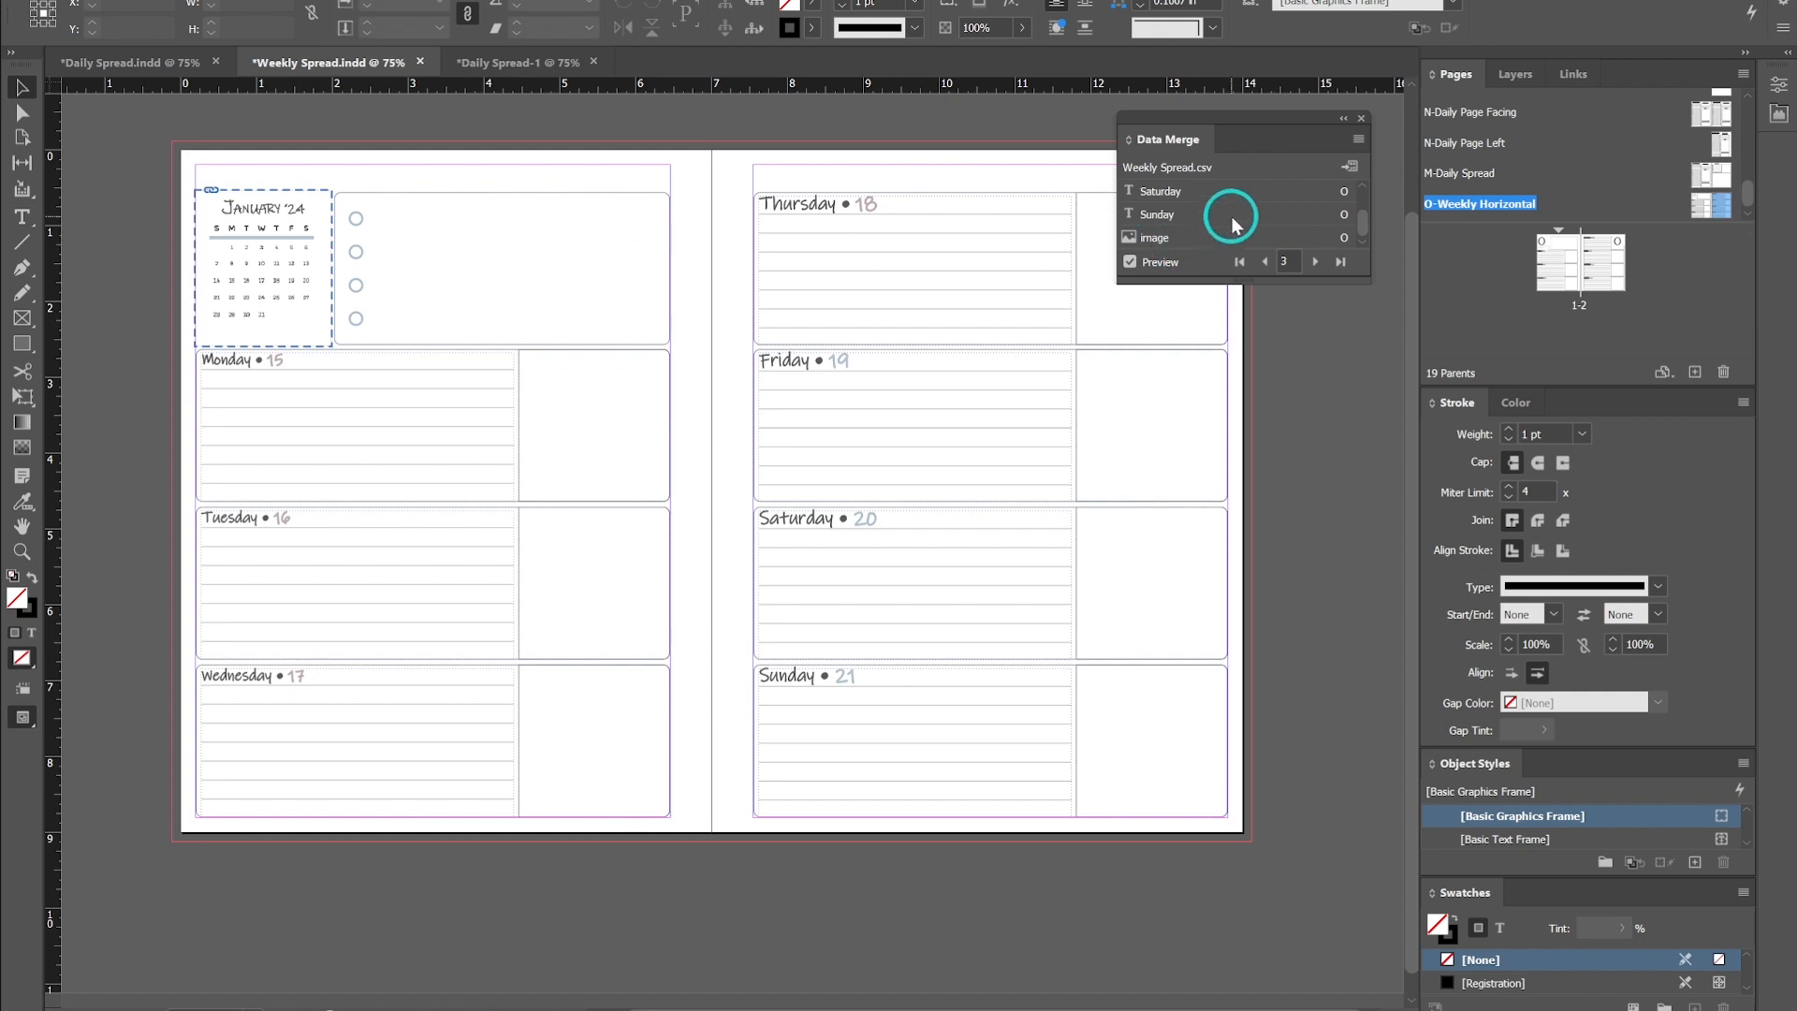
left_click(1316, 263)
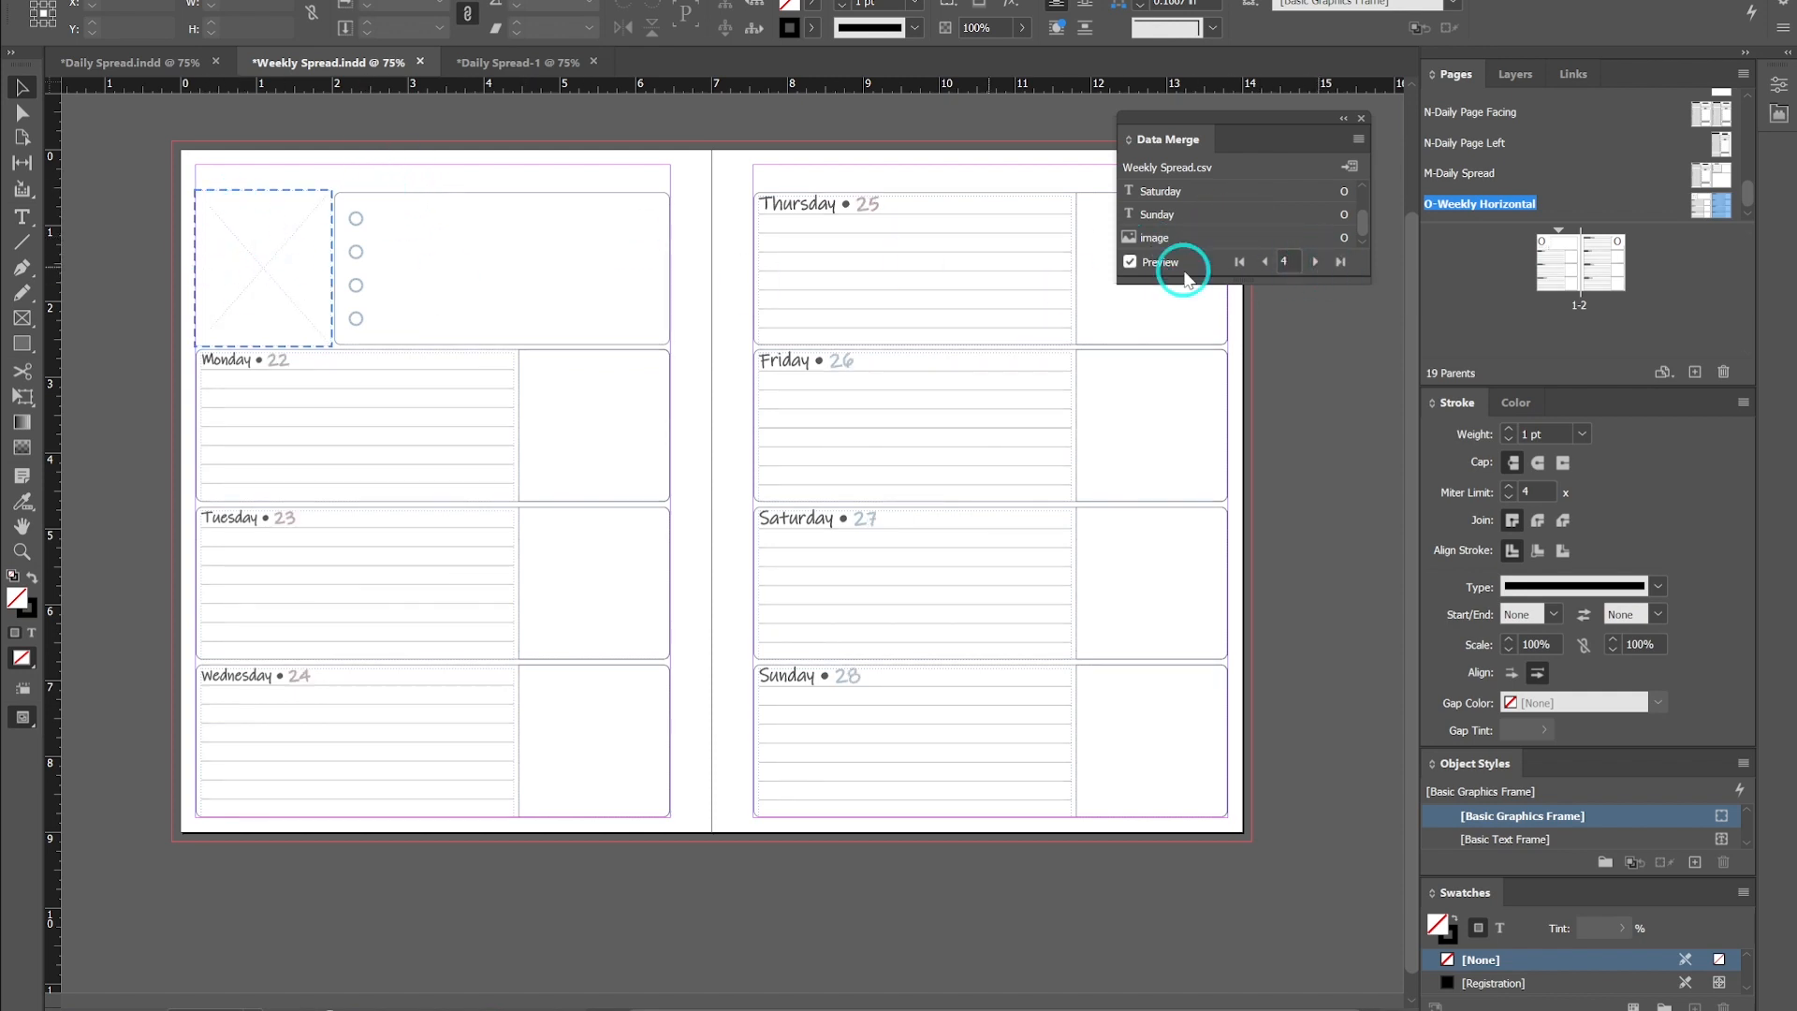
left_click(1260, 263)
left_click(1260, 263)
left_click(1260, 263)
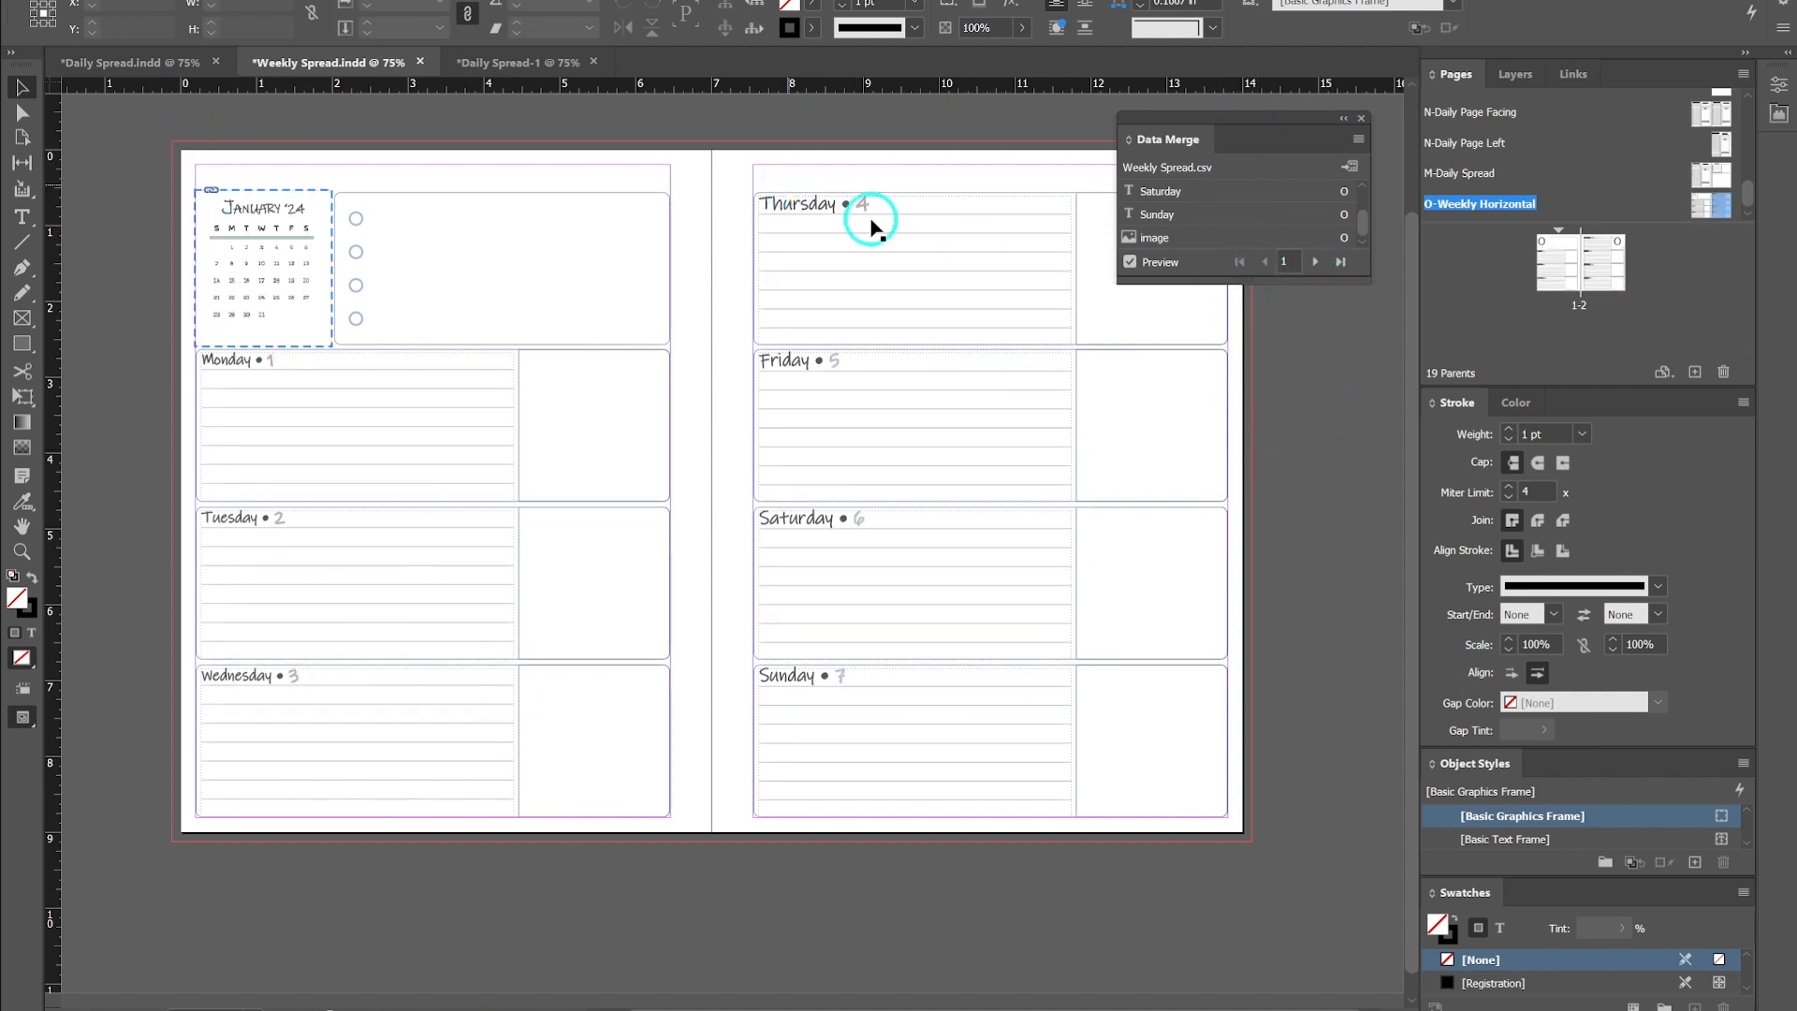
- Enable Allow Document Pages to Shuffle for the weekly spread and choose to maintain the current number of pages
left_click(1131, 263)
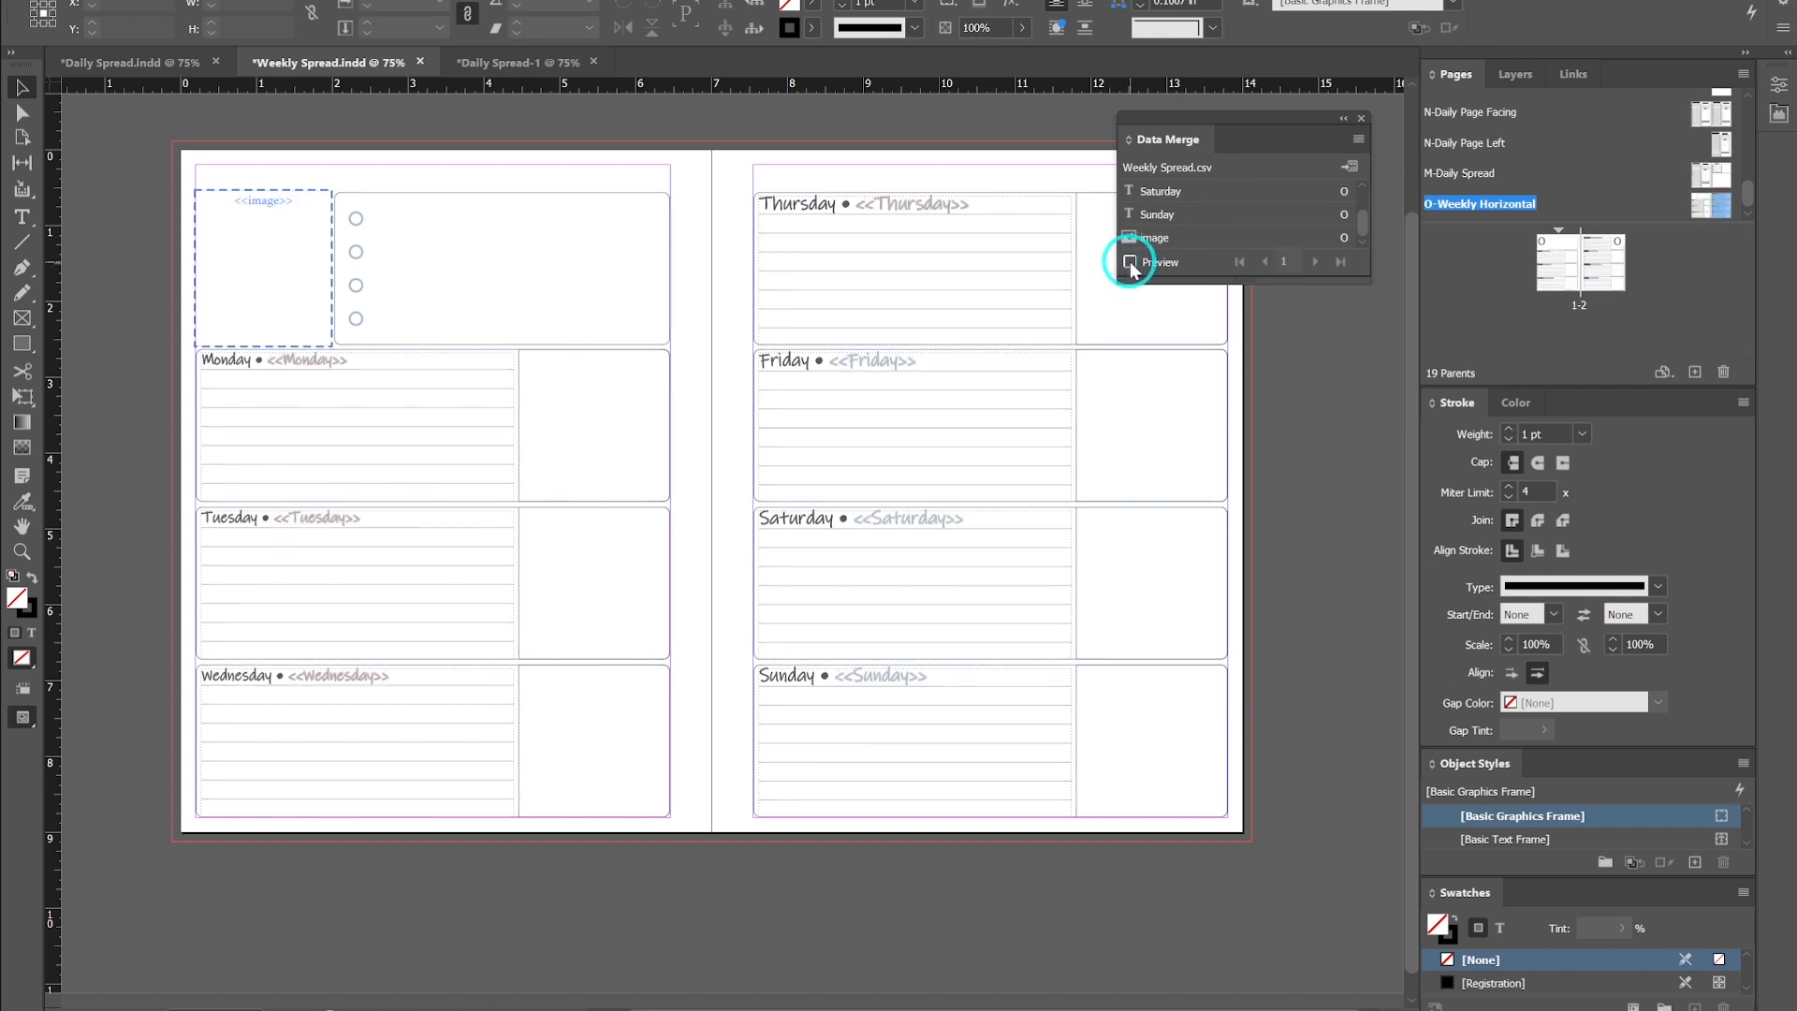
left_click(1131, 263)
left_click(1608, 255)
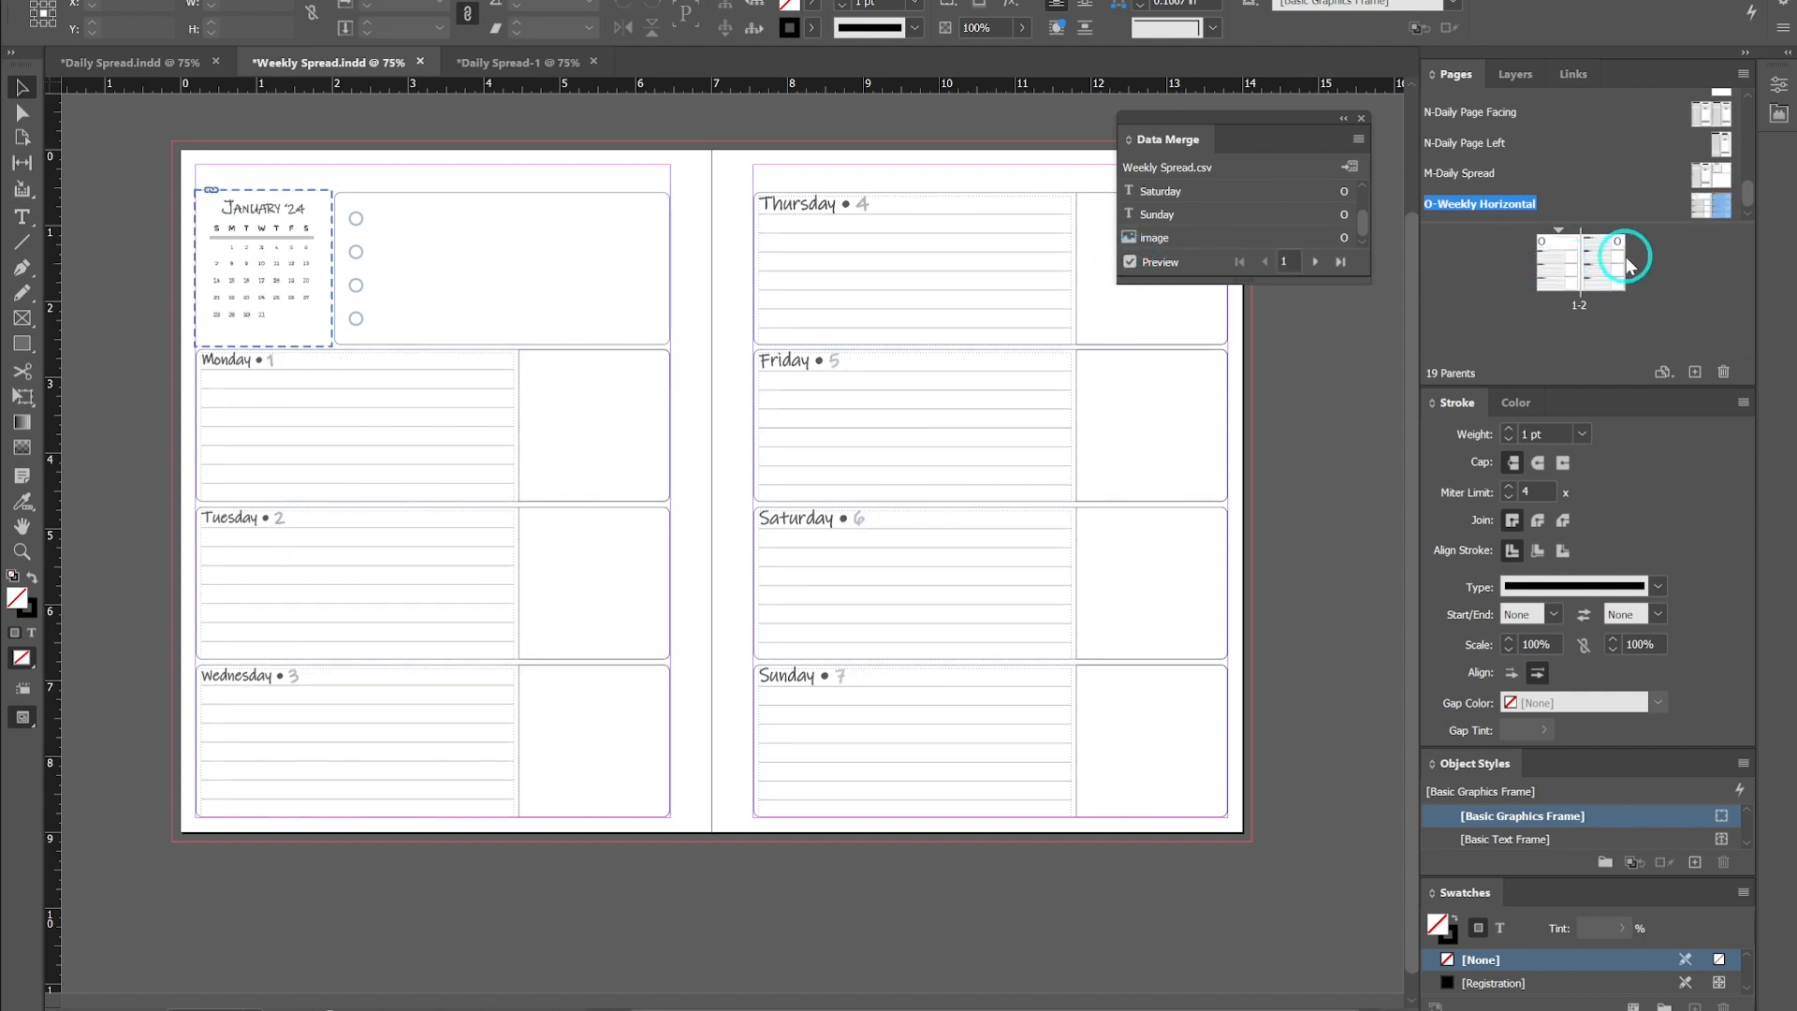
left_click(1707, 208, "shift")
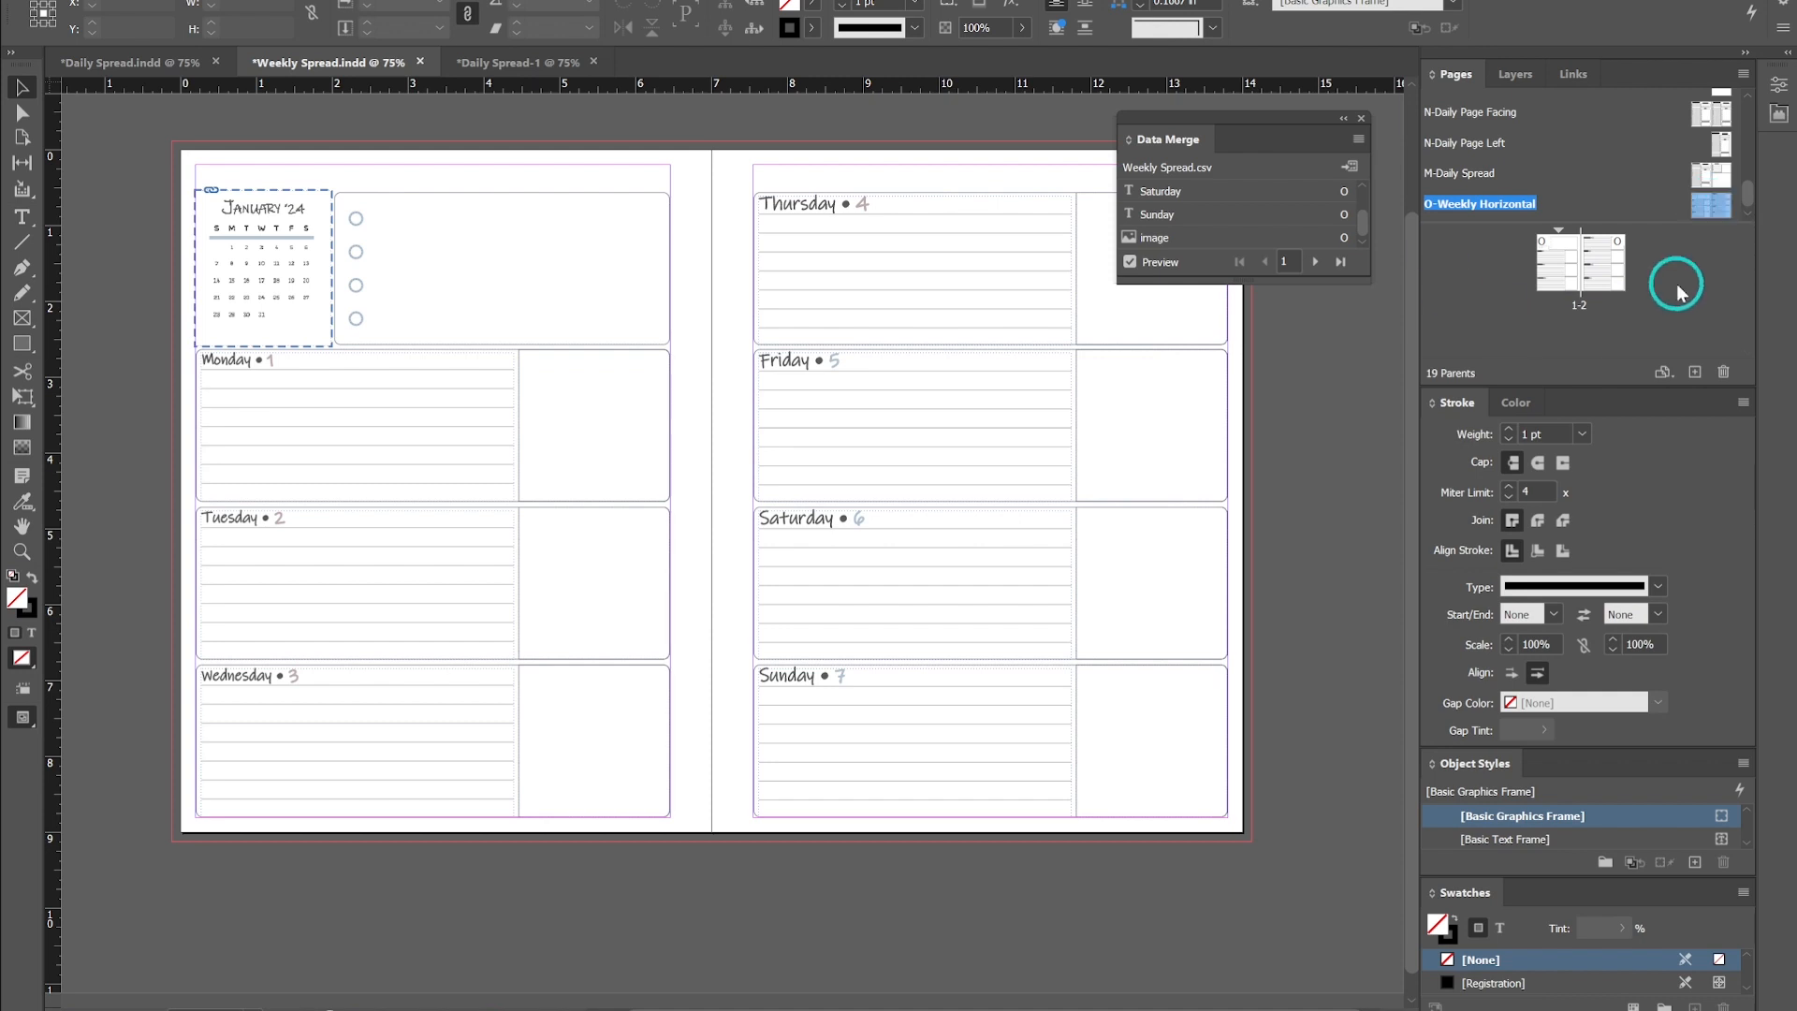
right_click(1706, 206)
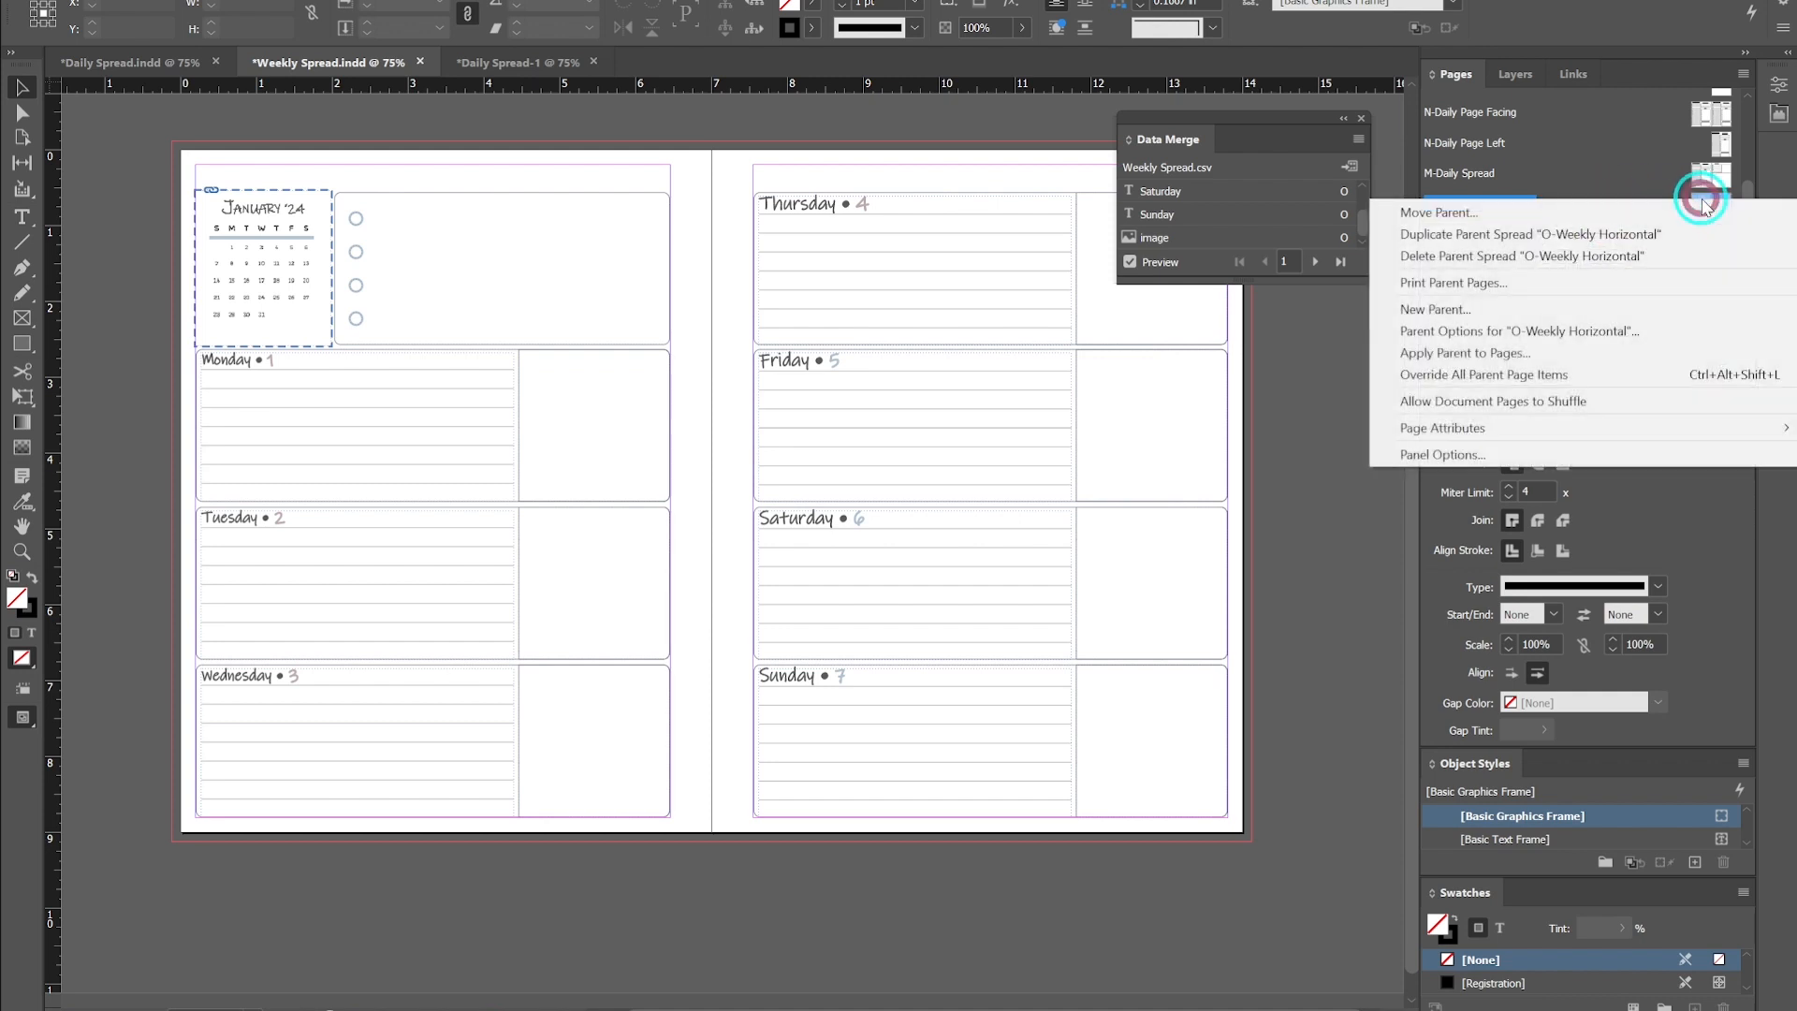
left_click(1568, 402)
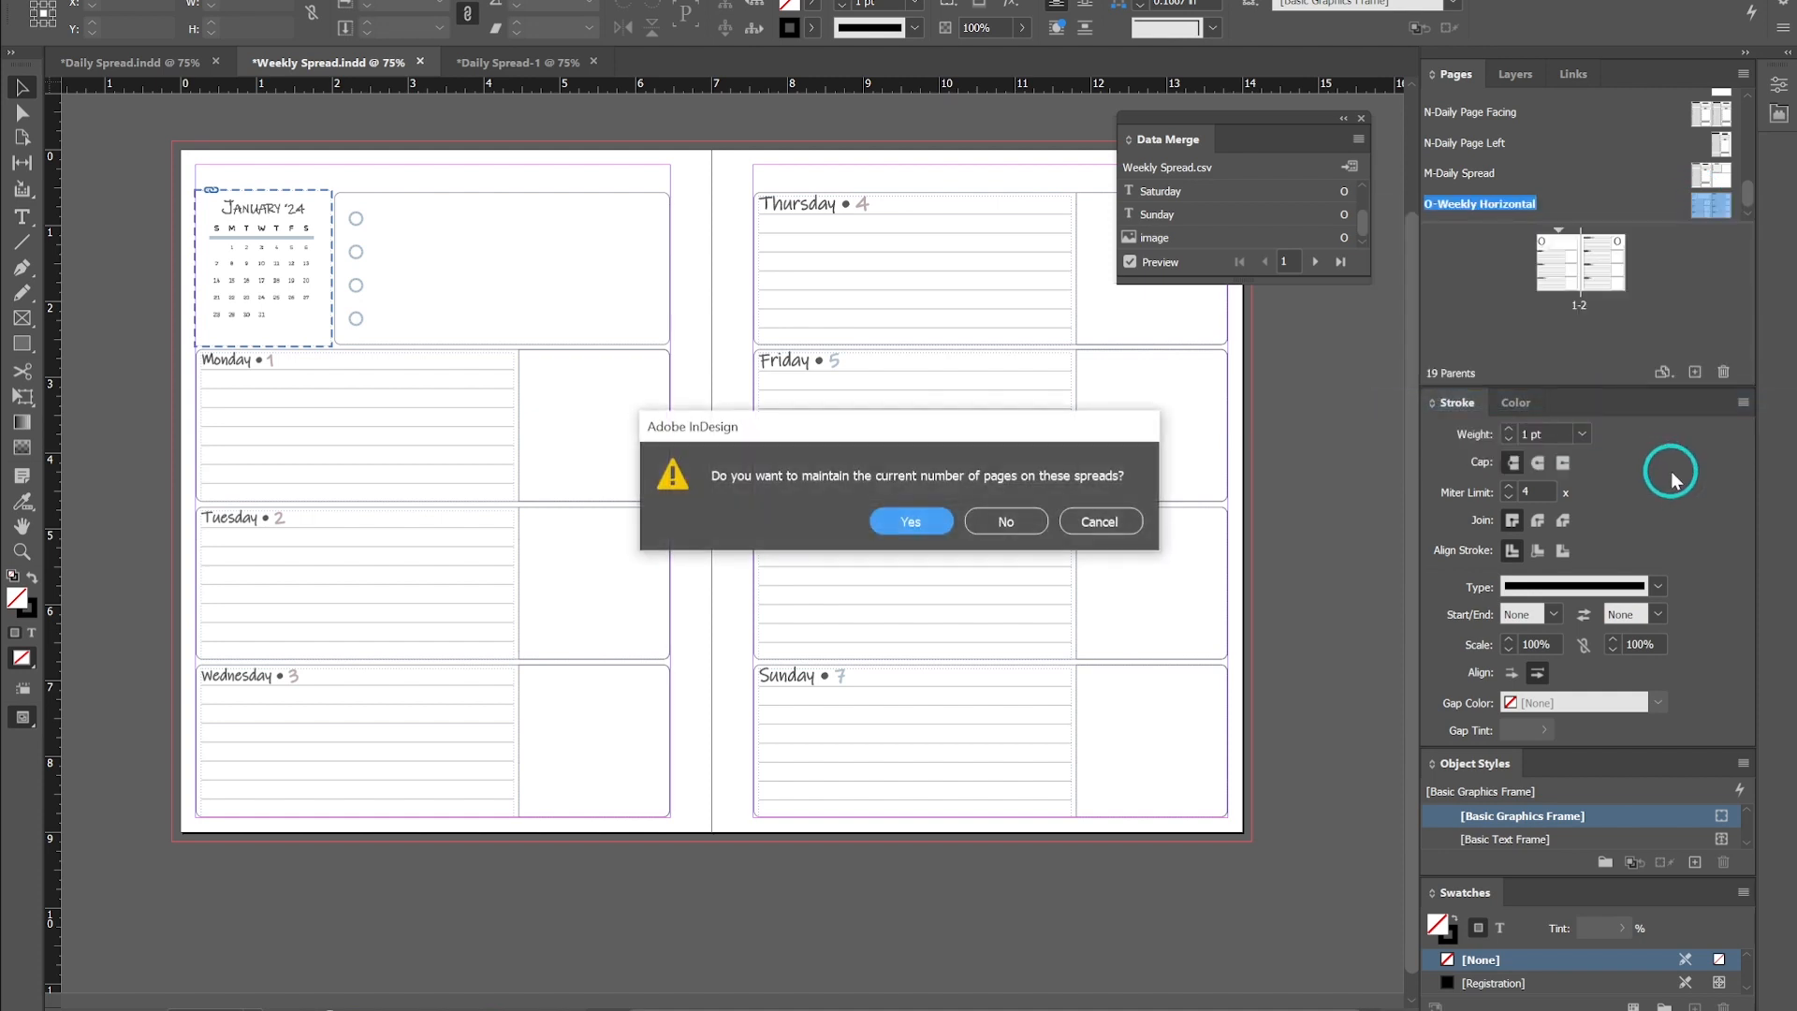
left_click(936, 524)
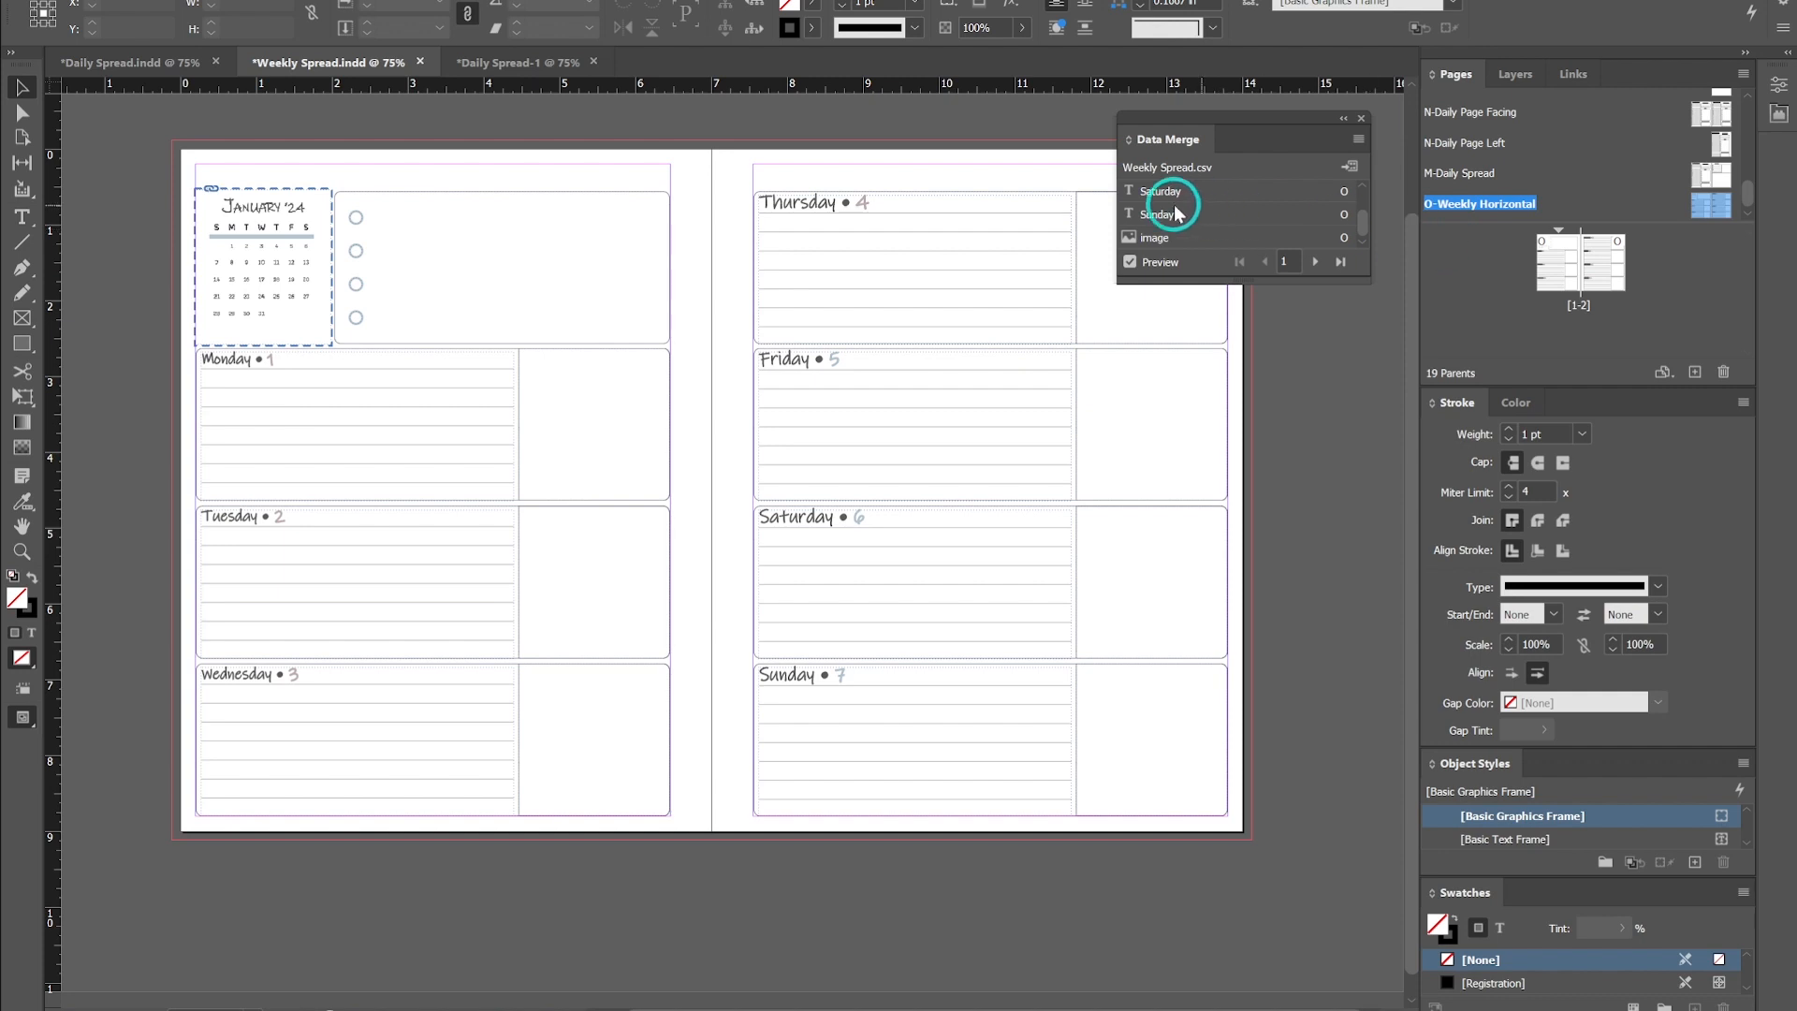
- Create the merged document from all data merge records and dismiss the overset text notice
left_click(1350, 169)
left_click(964, 709)
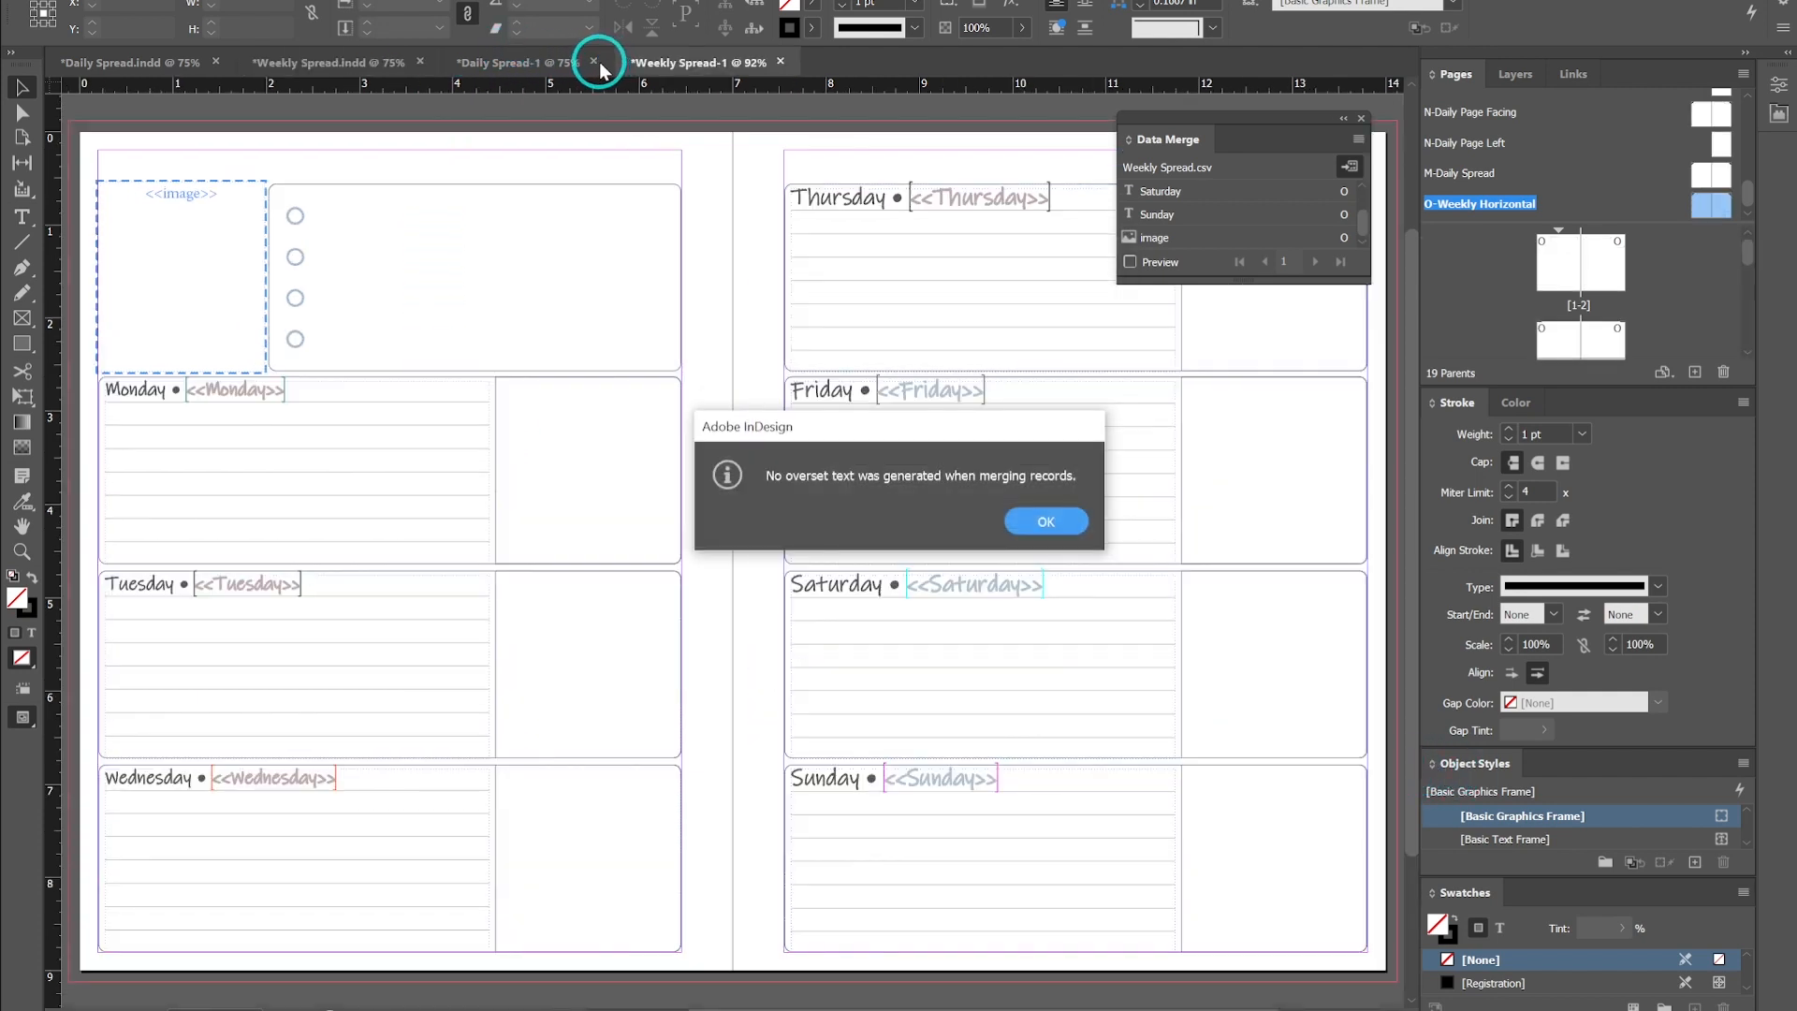
left_click(1039, 526)
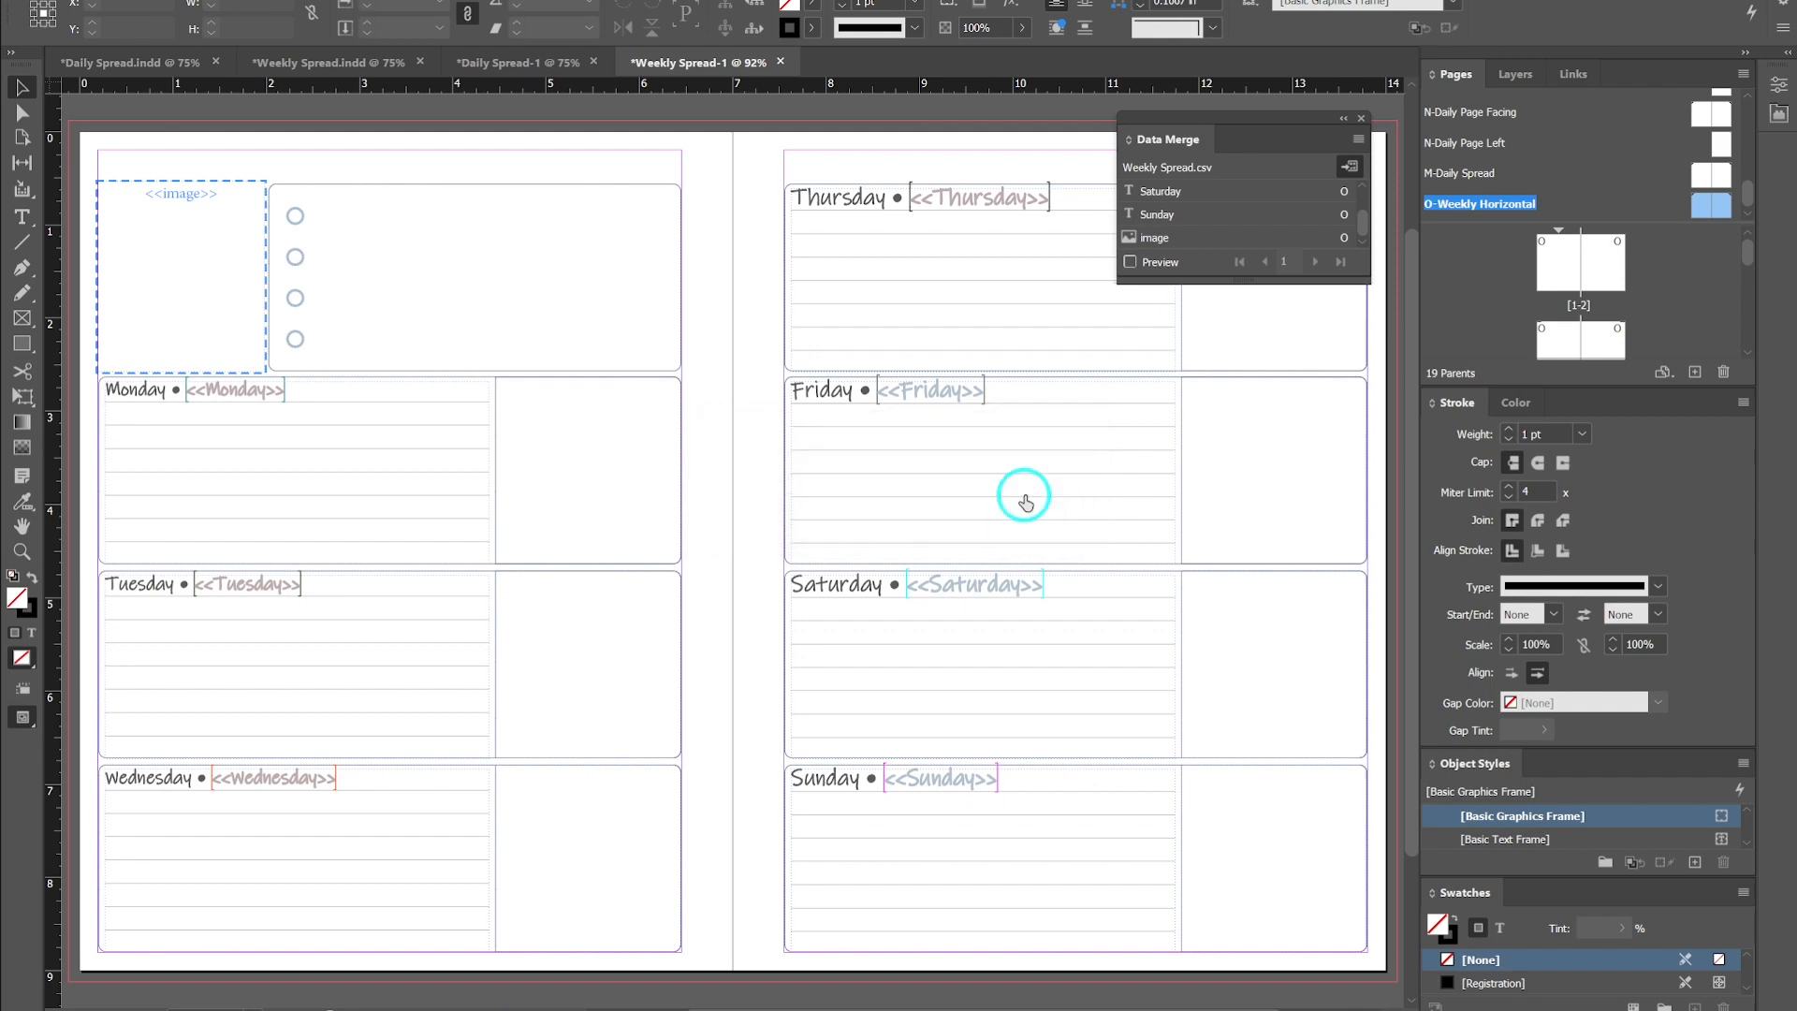
- Close the Daily Spread-1 document without saving changes
left_click(592, 63)
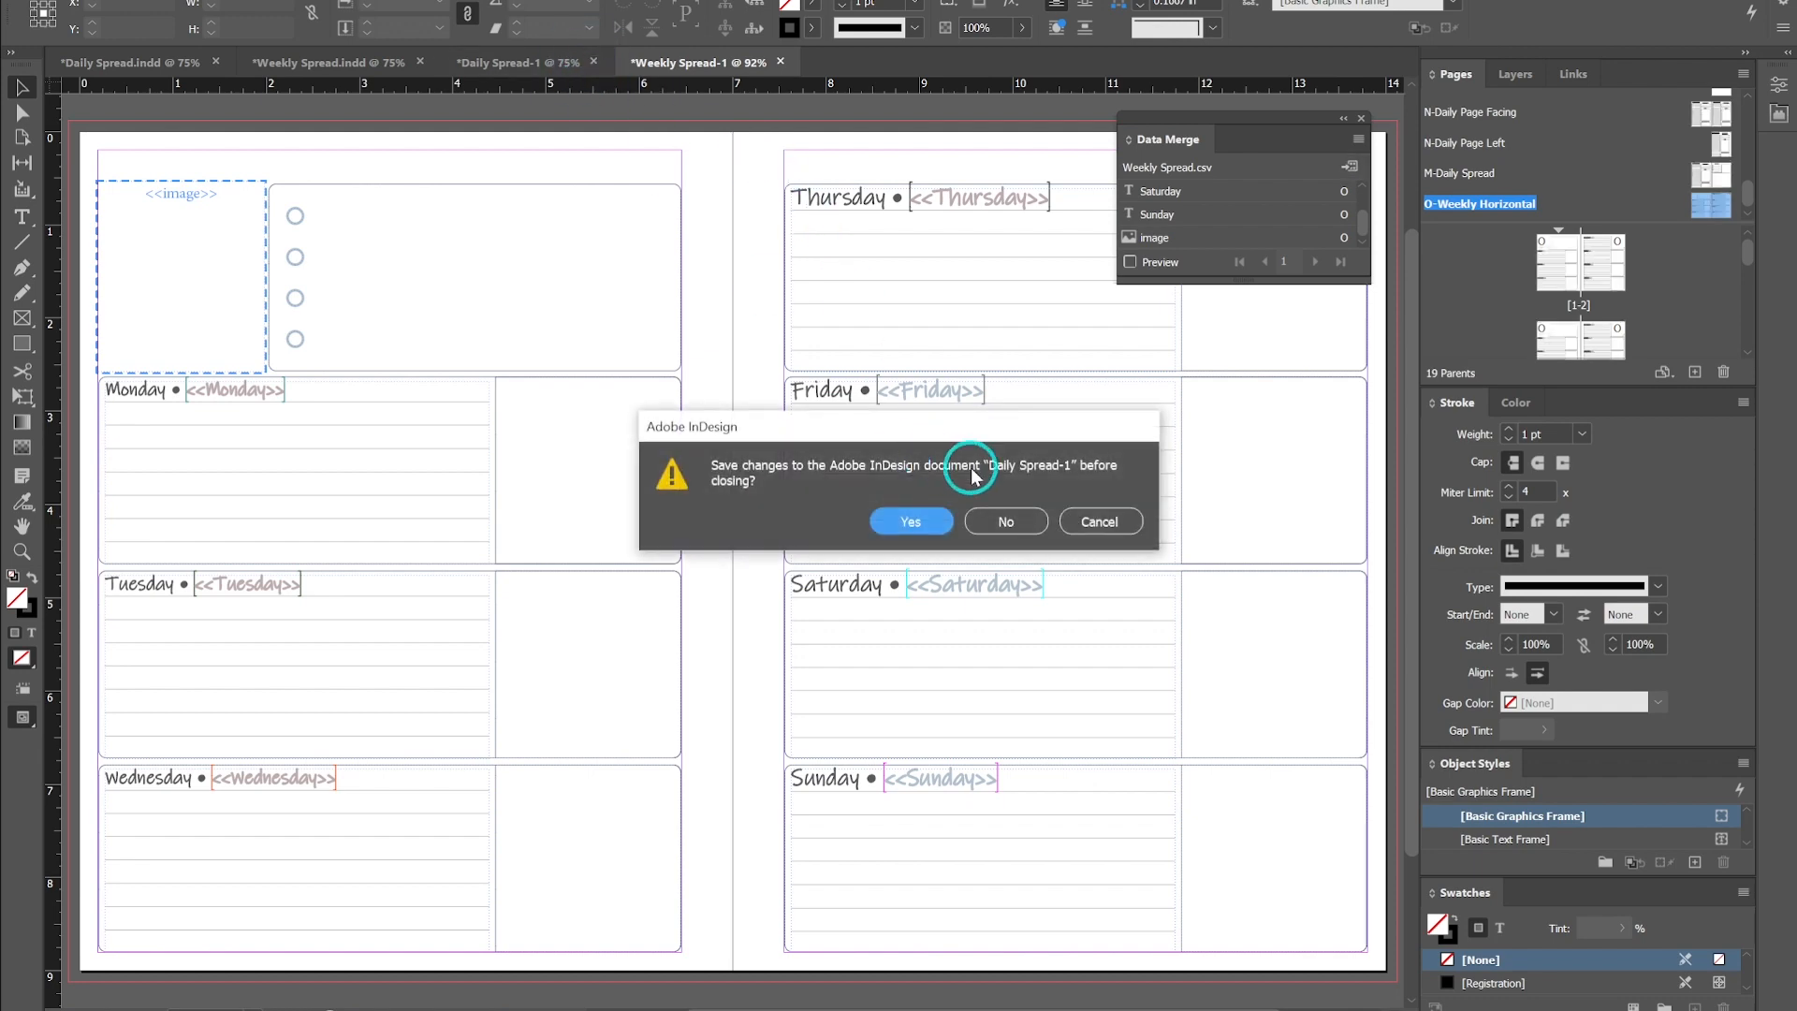
left_click(1011, 520)
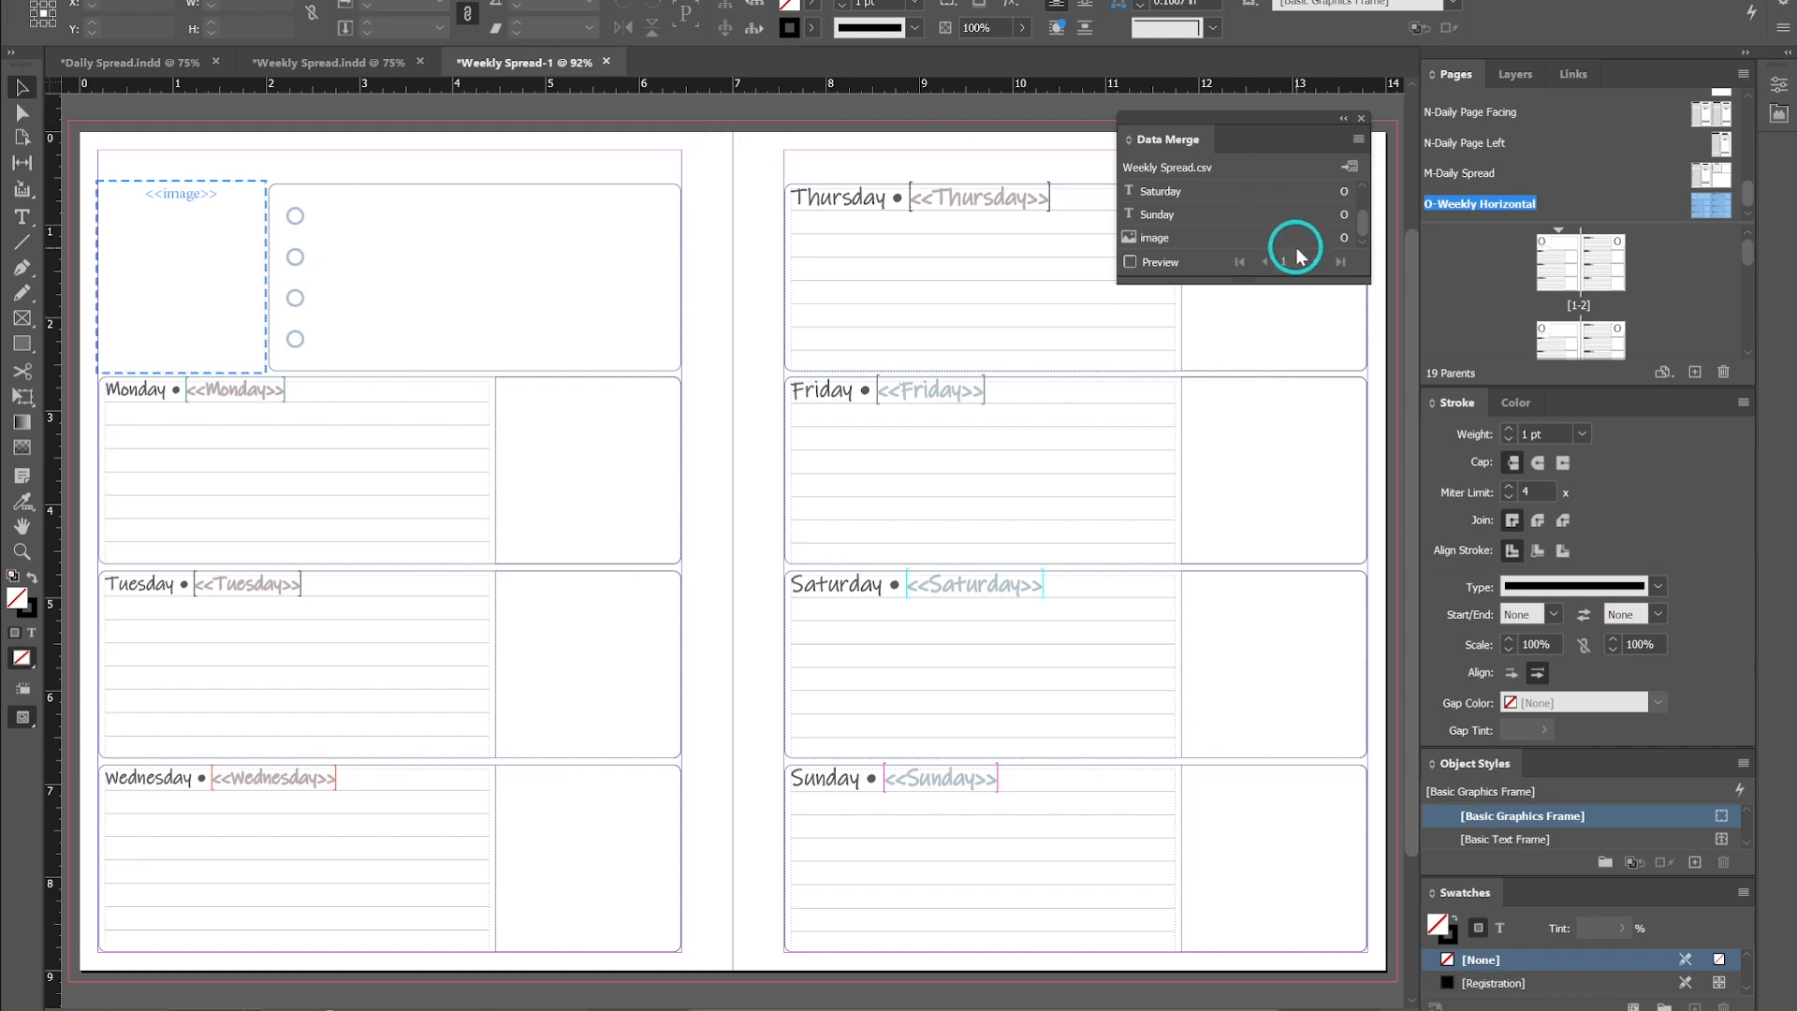
- Jump between the merged weekly spreads to inspect their dates and calendar images
left_click(1575, 262, "alt")
double_click(1575, 264)
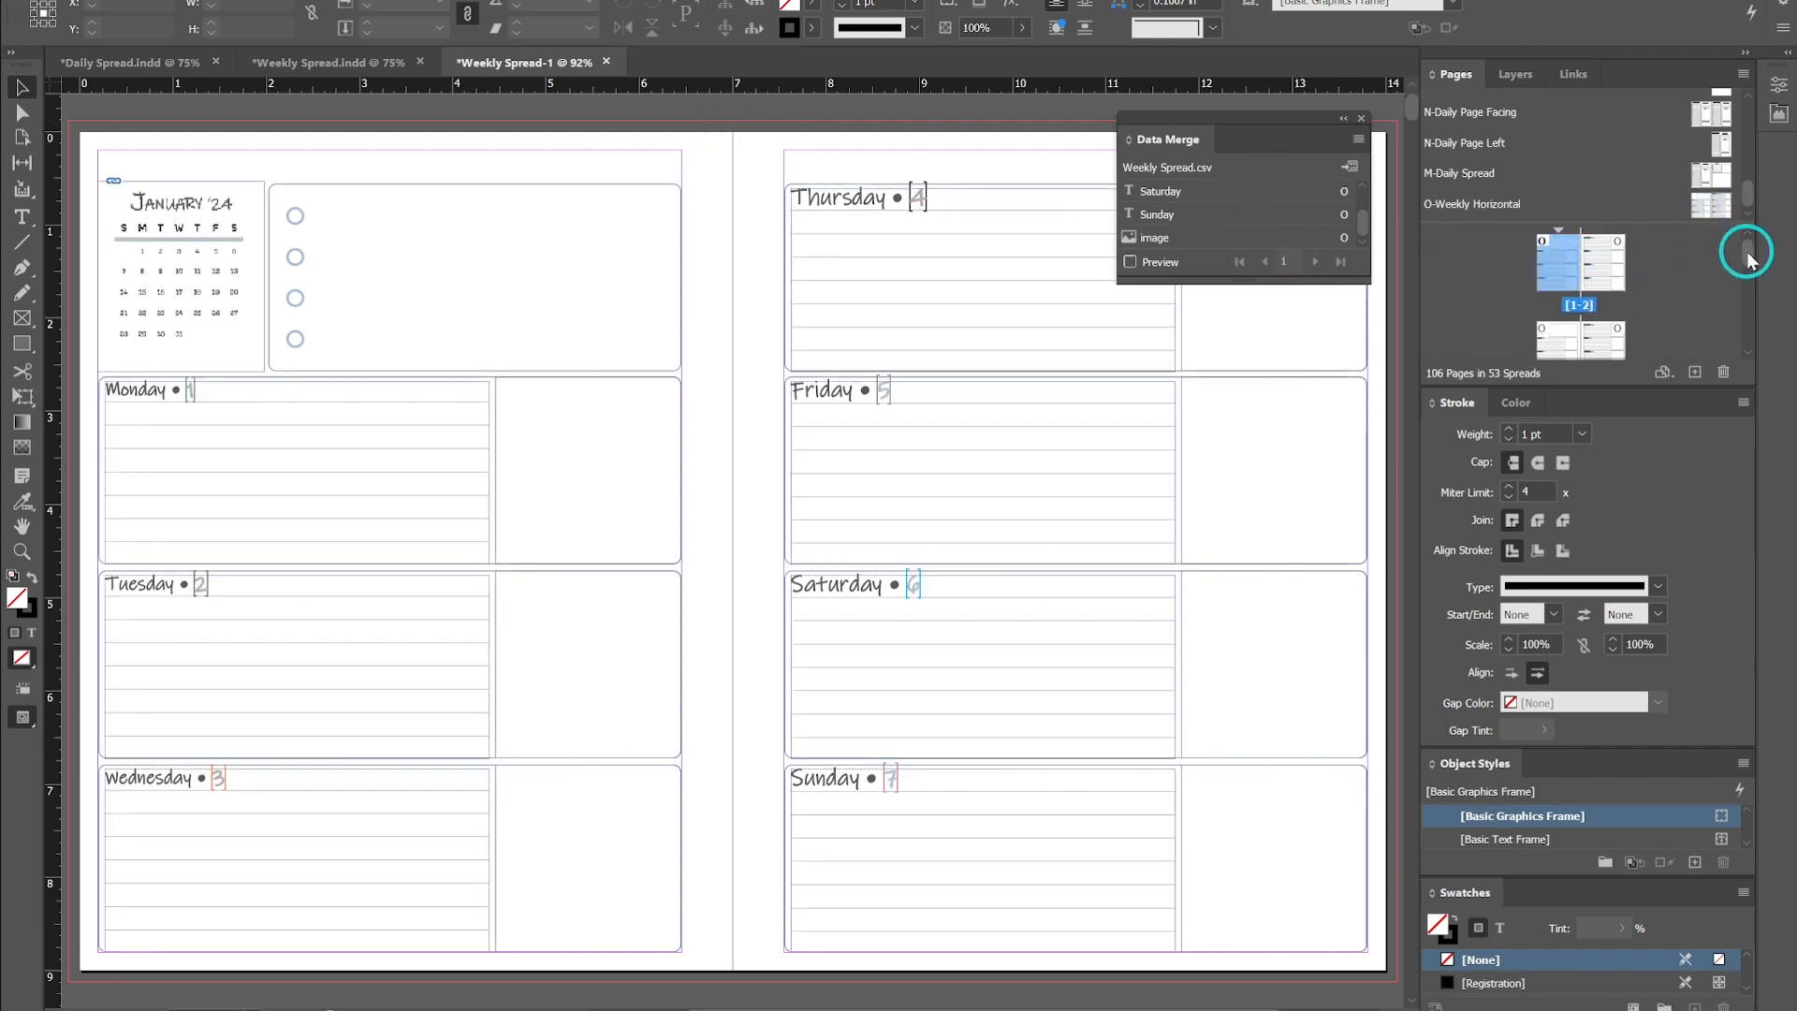
scroll(1577, 317, "down", 1)
double_click(1571, 324)
scroll(1576, 328, "down", 1)
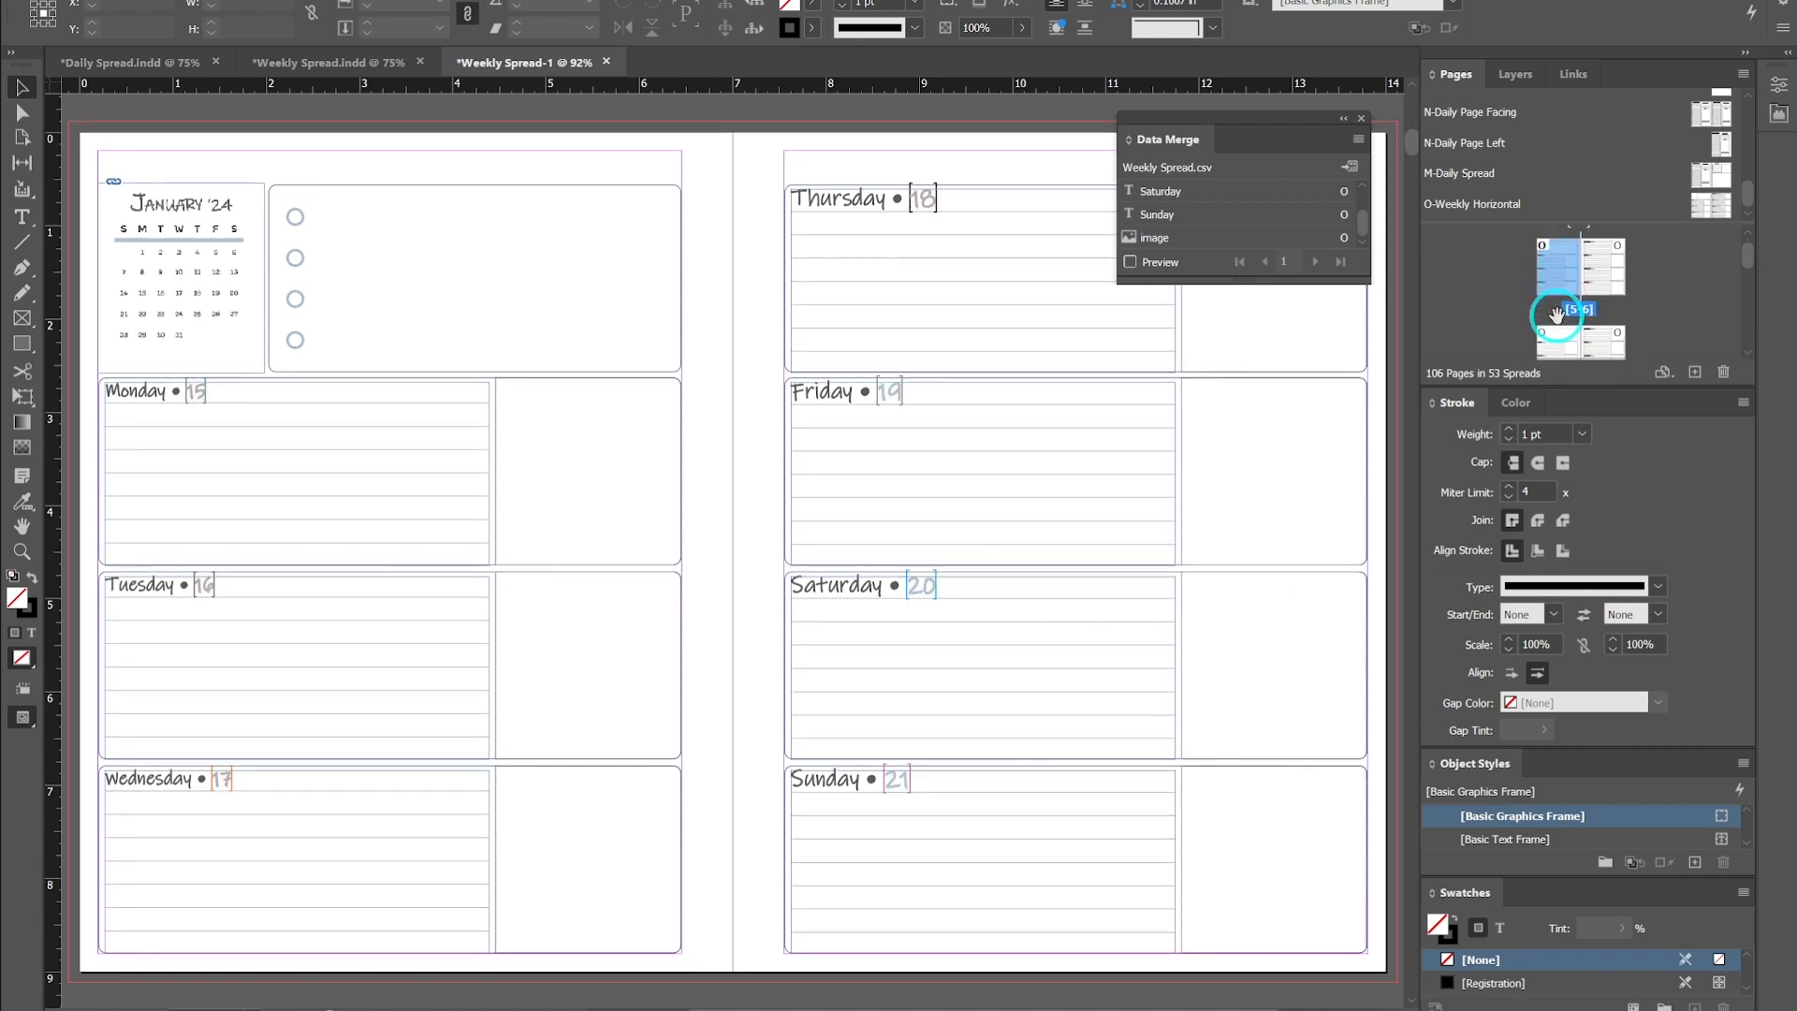
double_click(1562, 314)
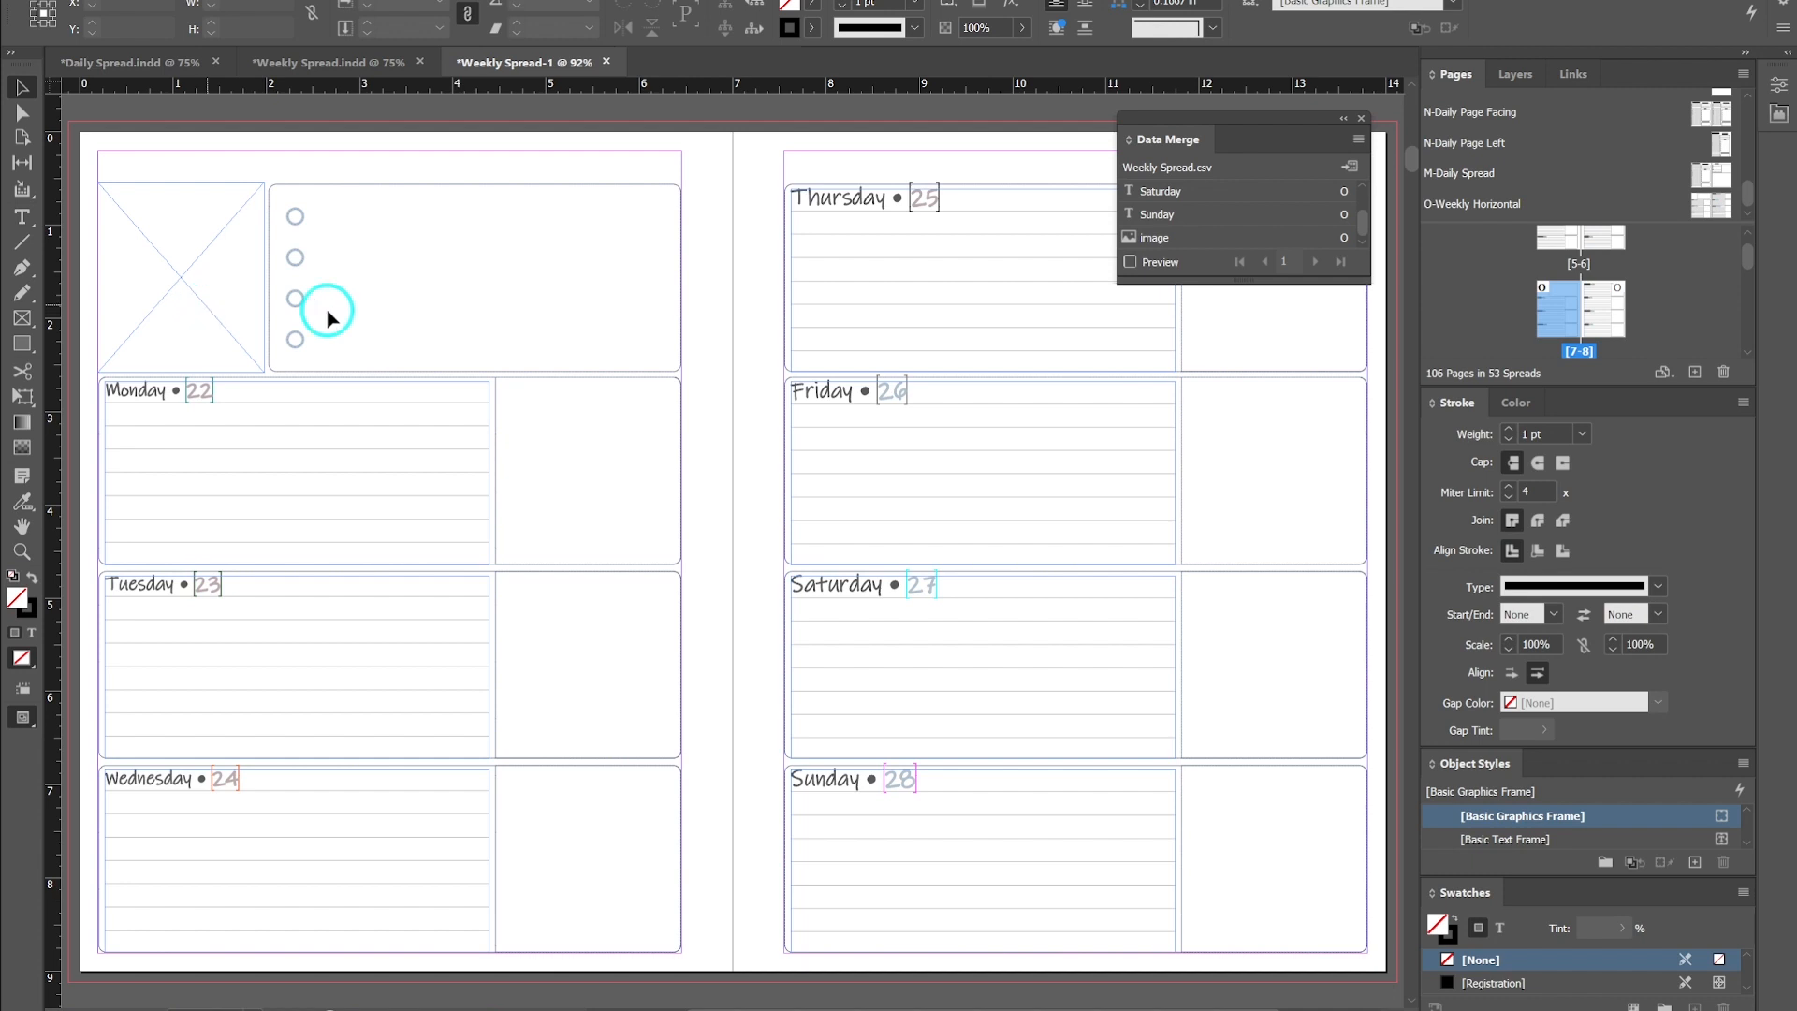
scroll(1589, 314, "down", 1)
scroll(1588, 314, "up", 4)
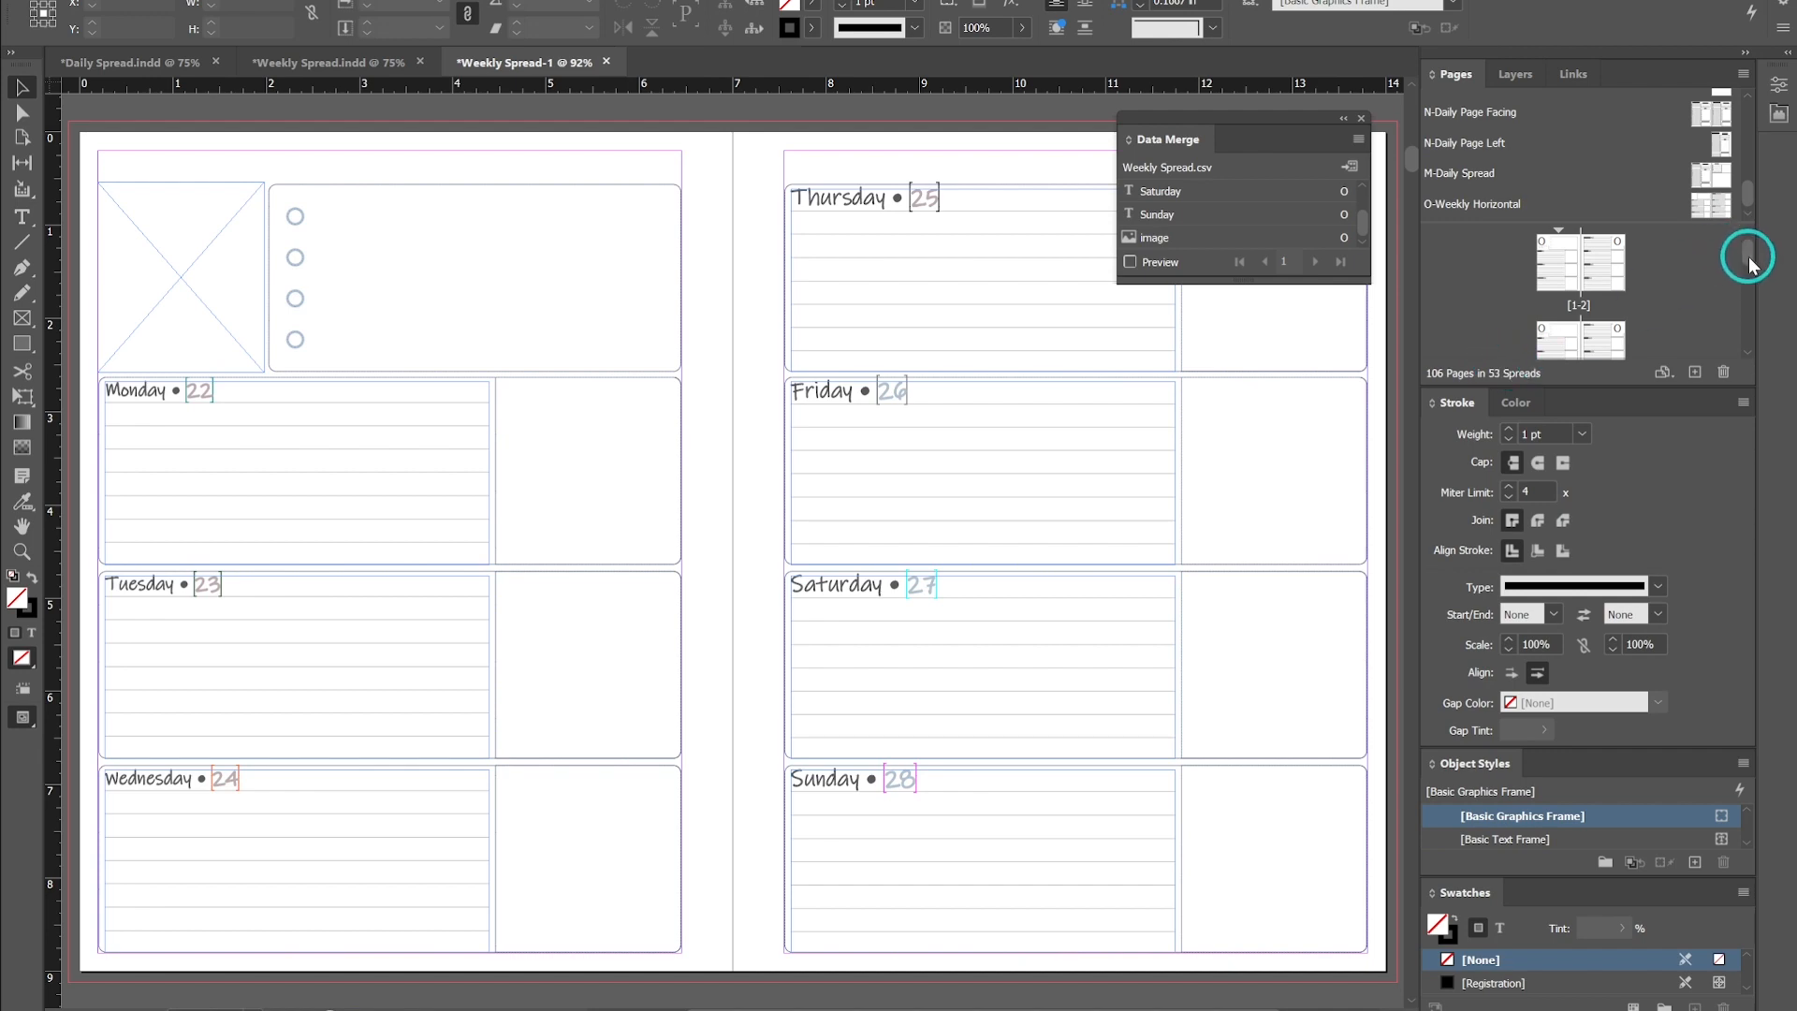
double_click(1581, 271)
scroll(286, 363, "down", 5)
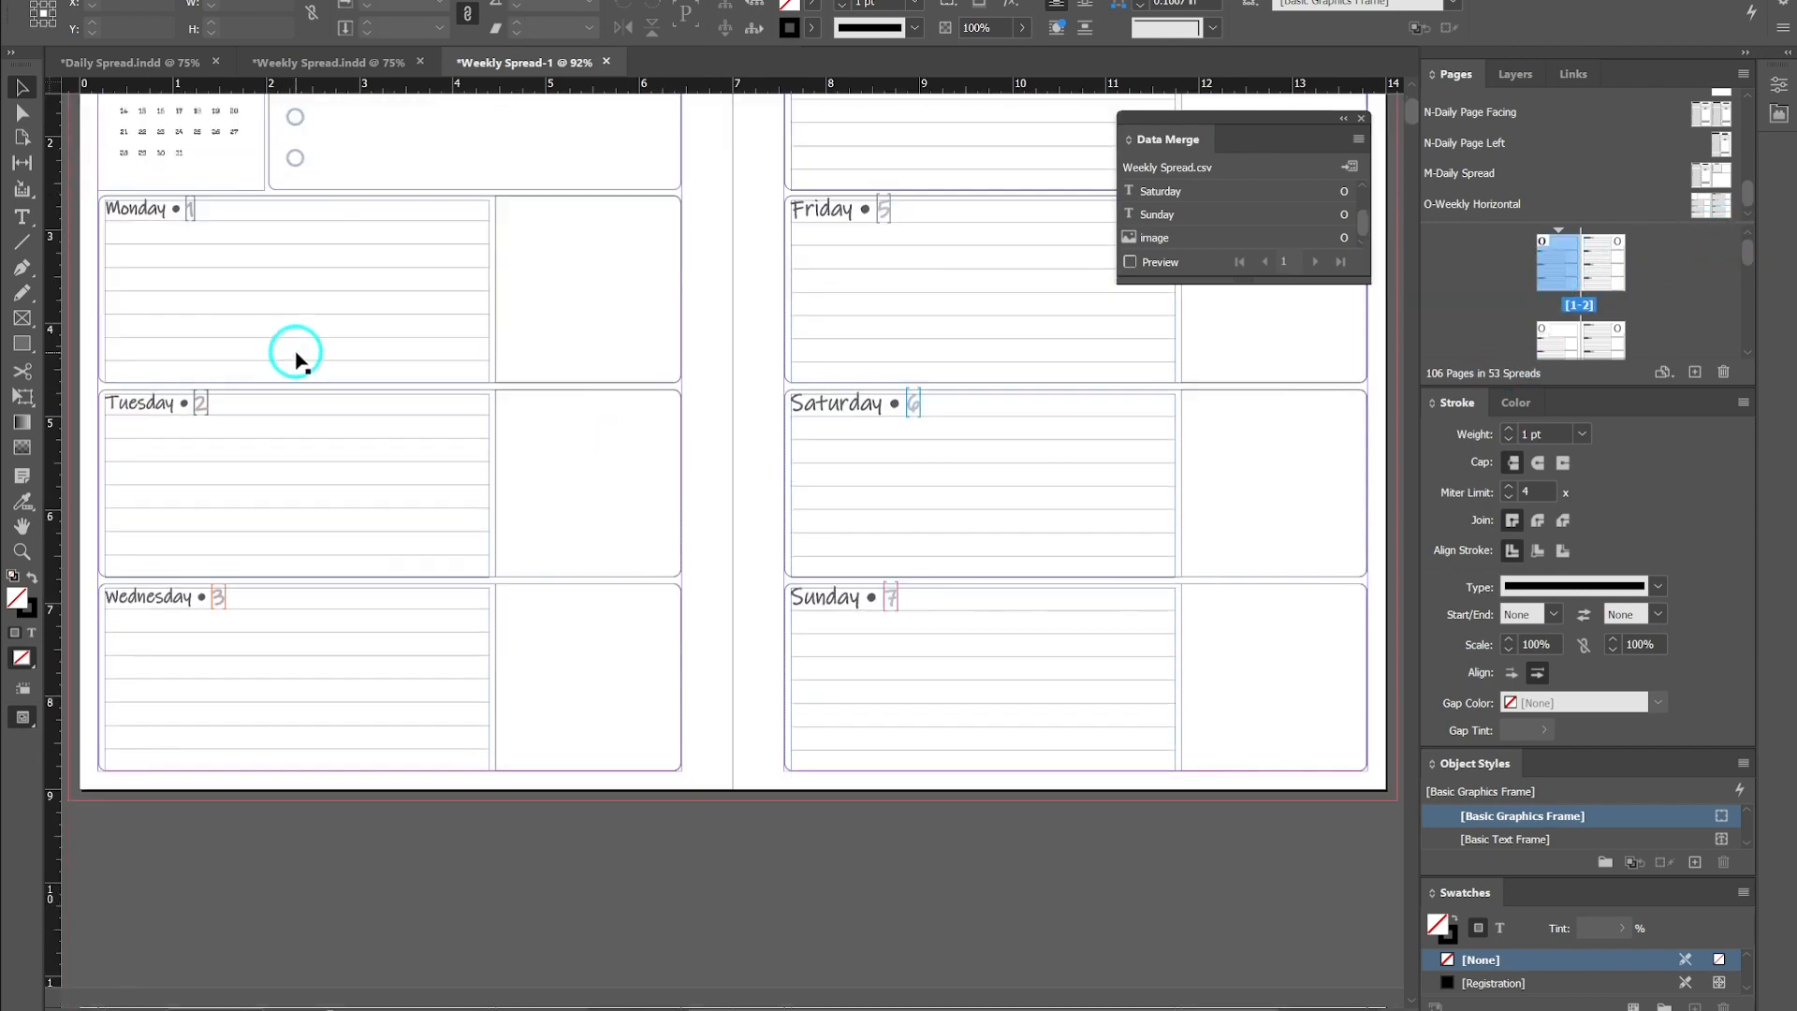
scroll(293, 353, "up", 4)
scroll(524, 408, "down", 2)
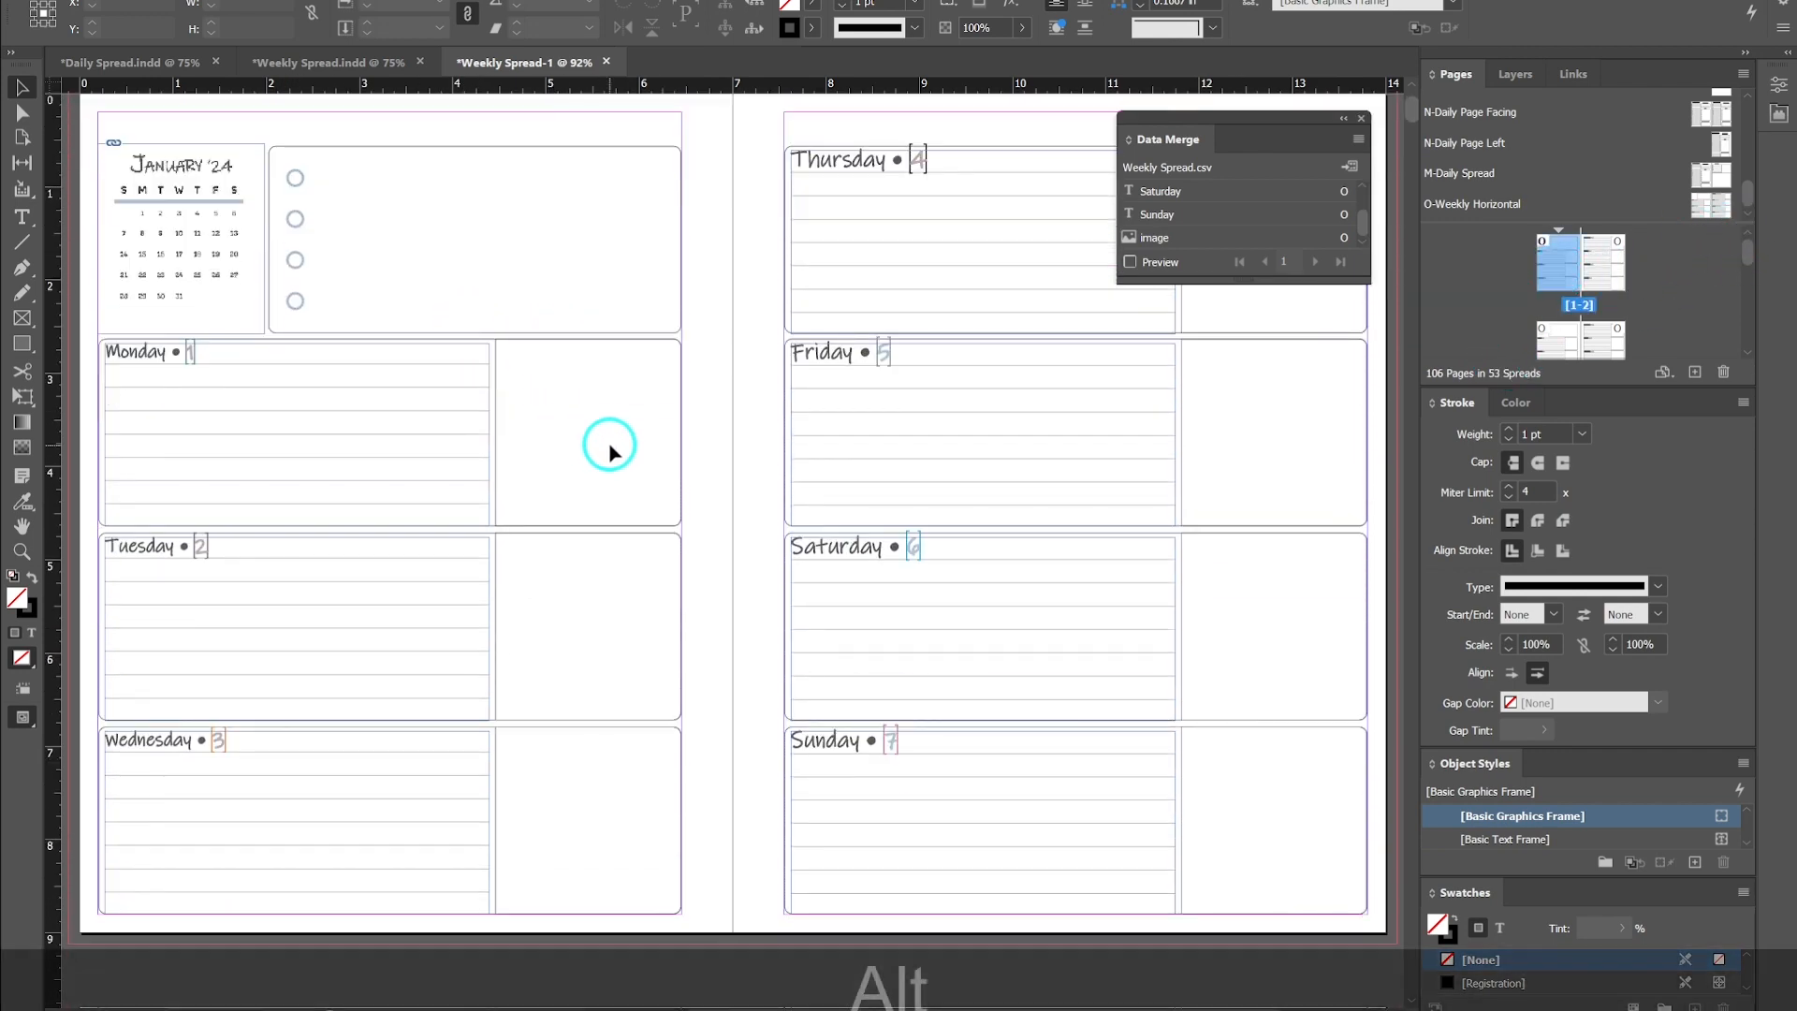
scroll(609, 445, "down", 1)
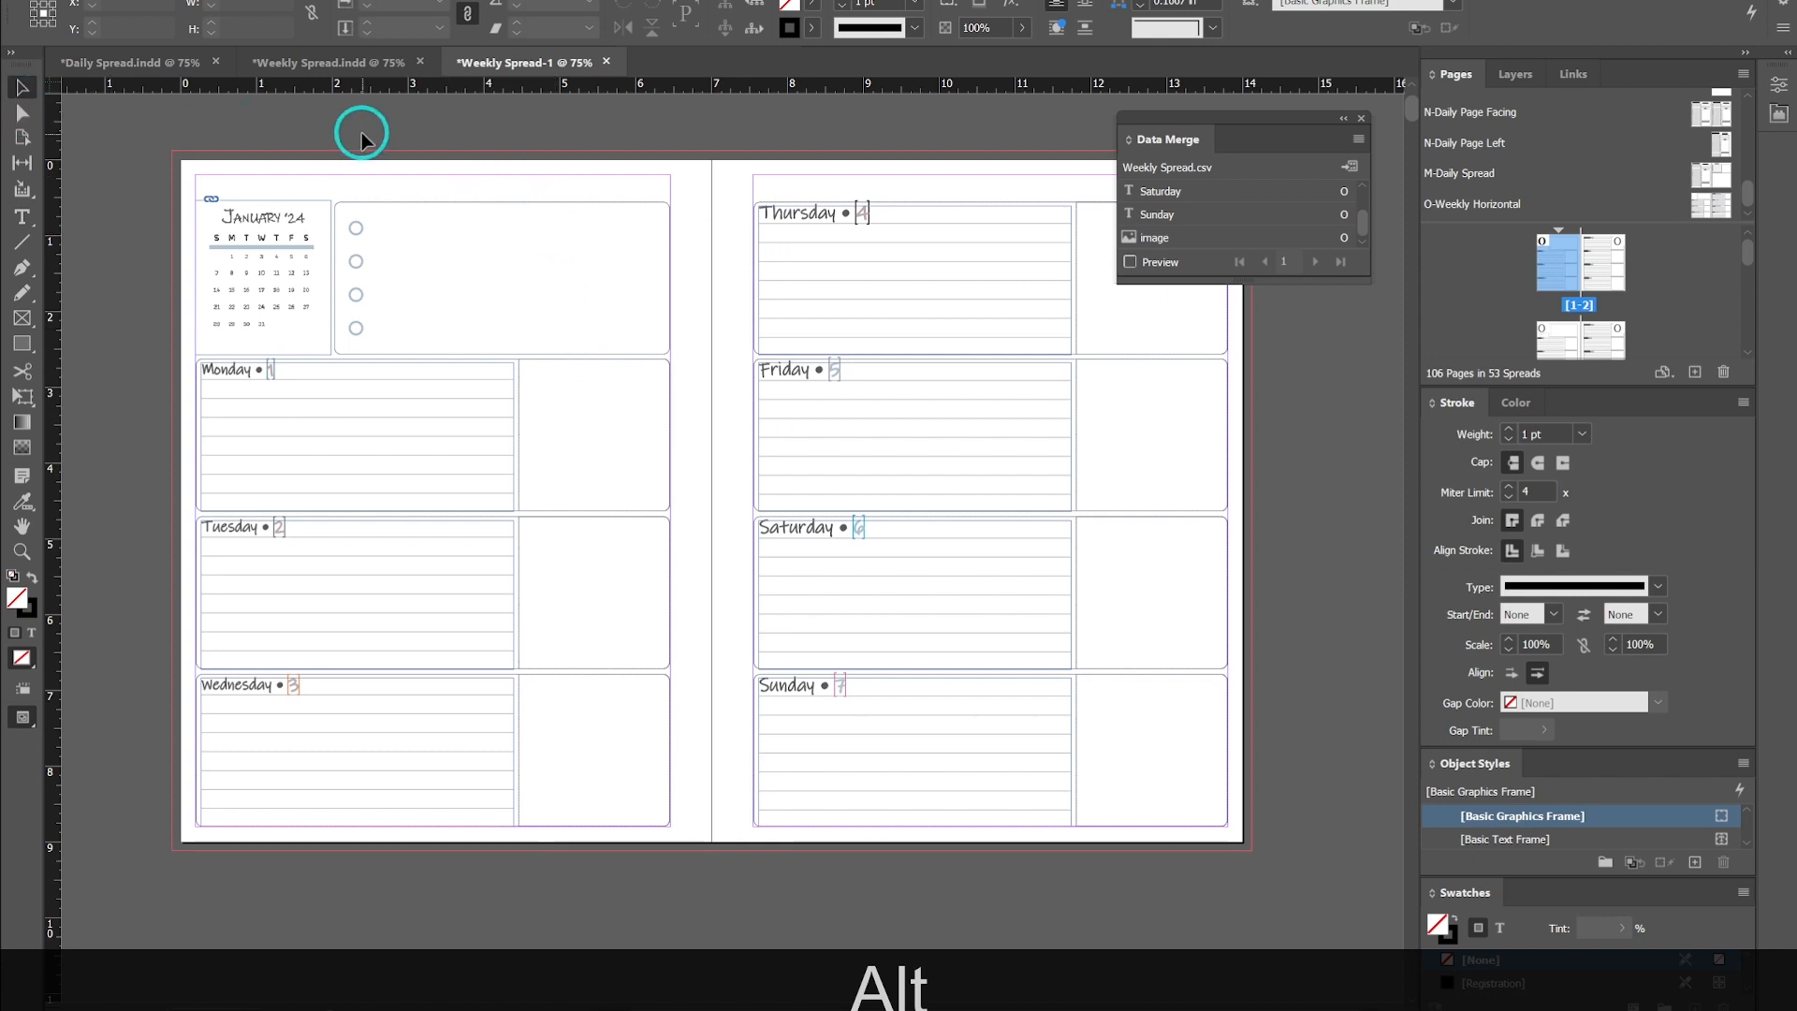
- Switch to preview mode and scroll through the merged spreads, checking each week's dates and calendar
key("w")
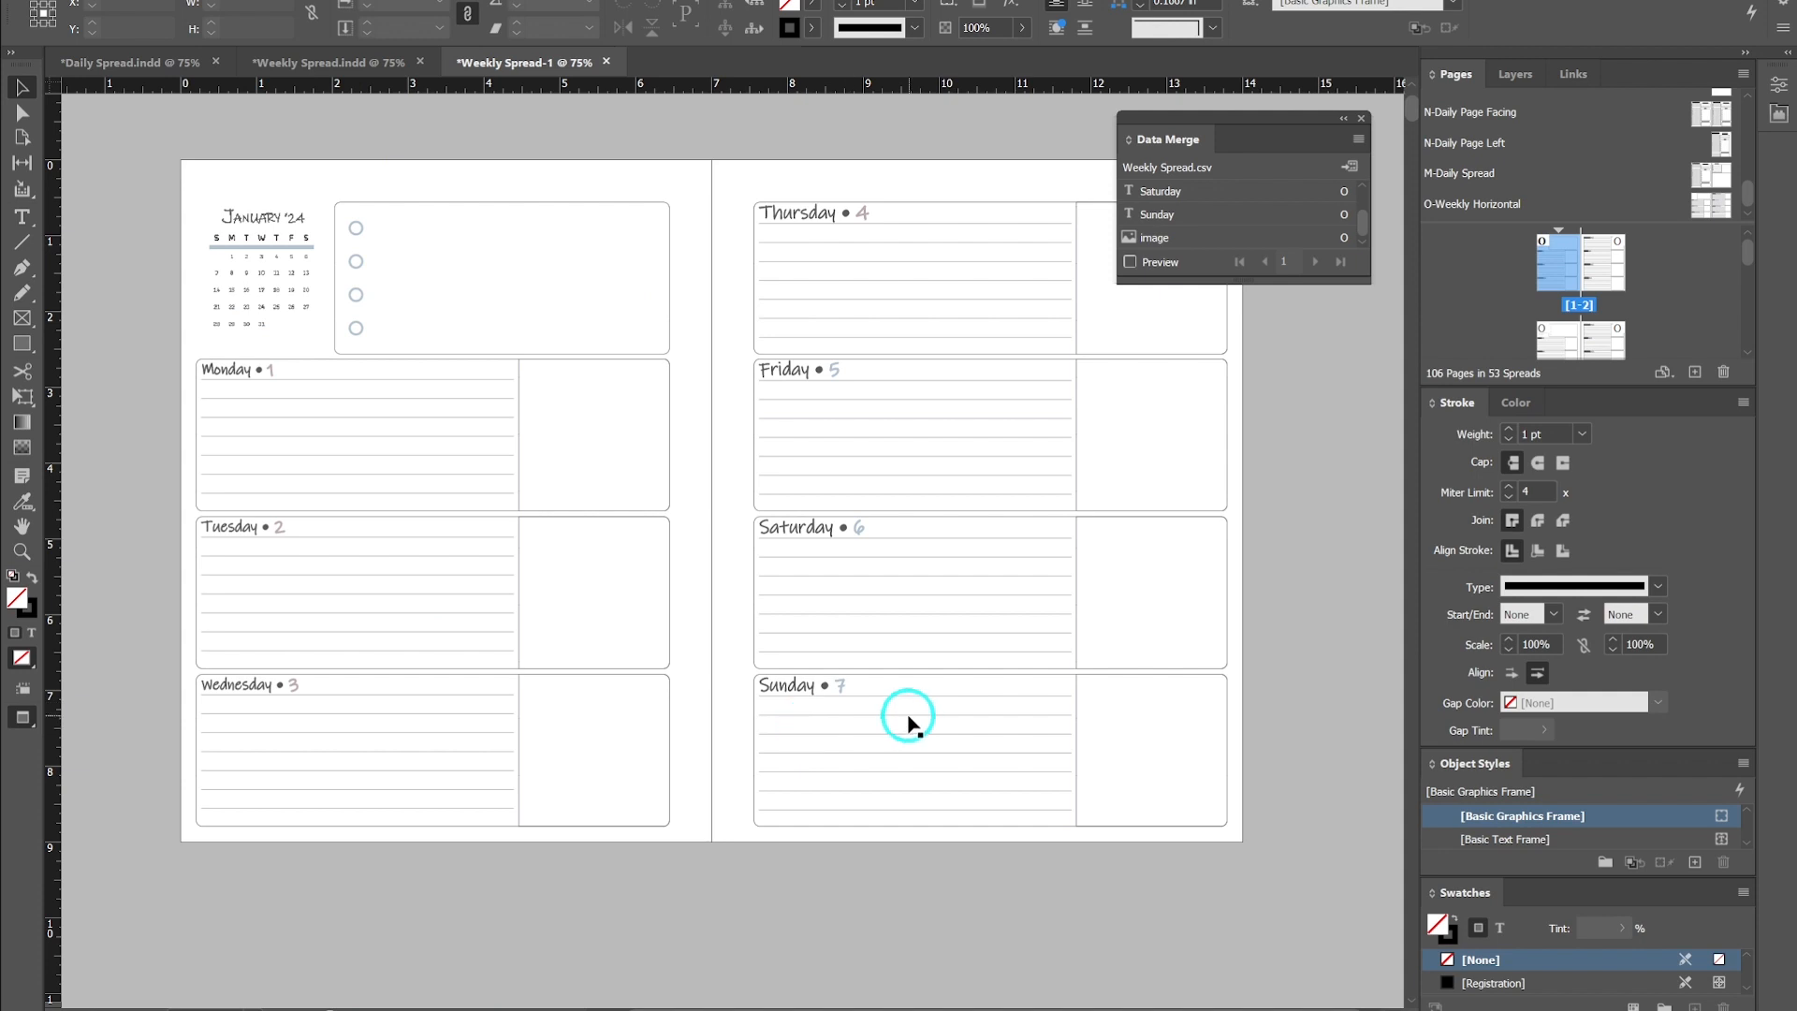
scroll(704, 553, "down", 10)
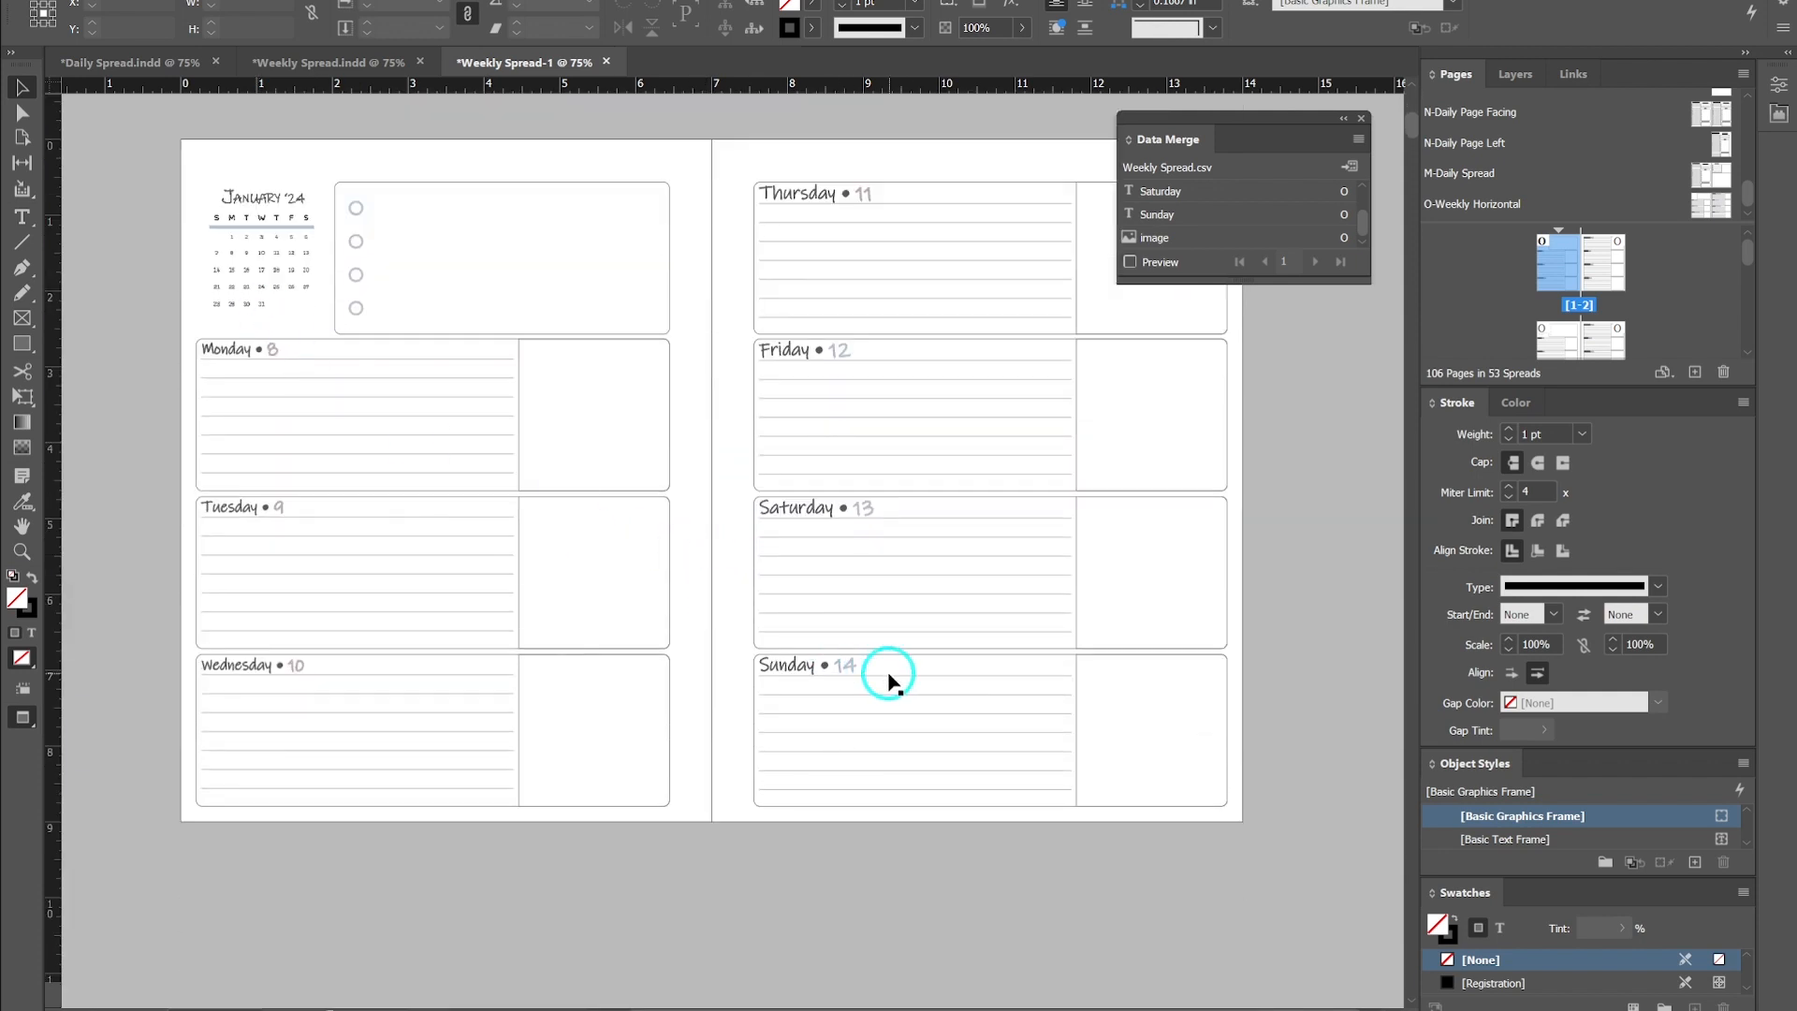
scroll(699, 599, "down", 10)
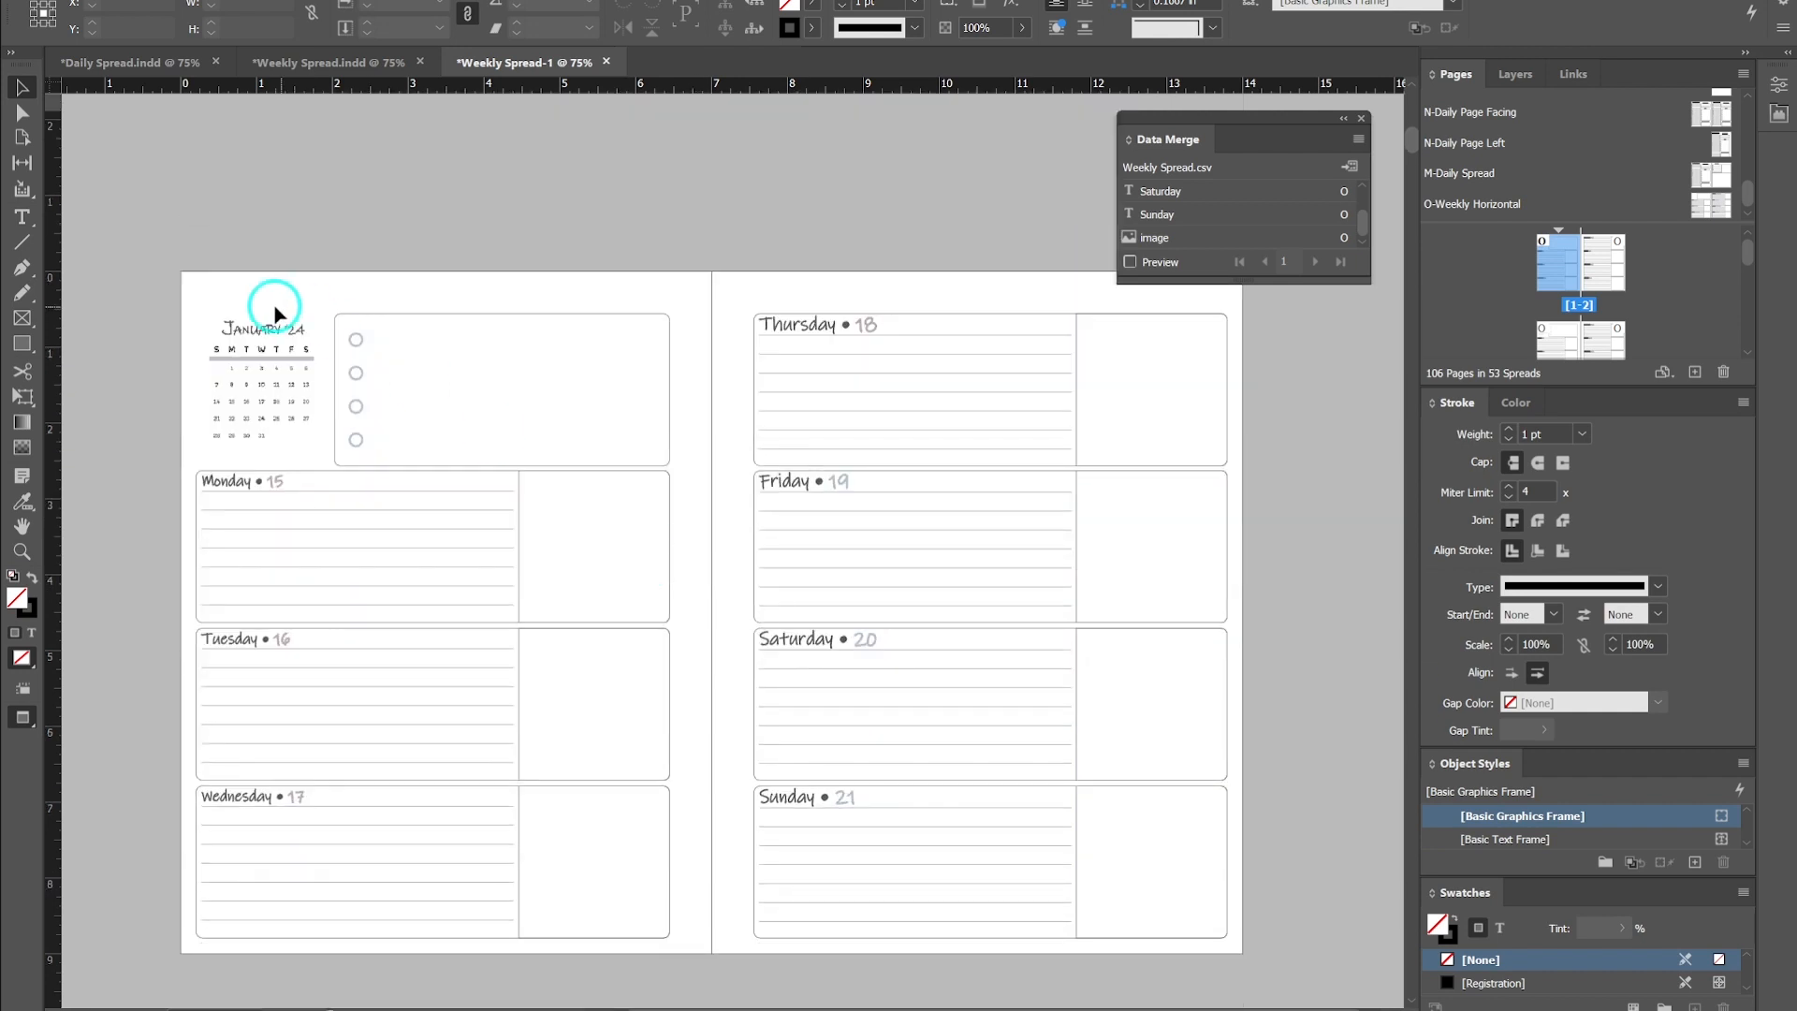
scroll(722, 766, "down", 10)
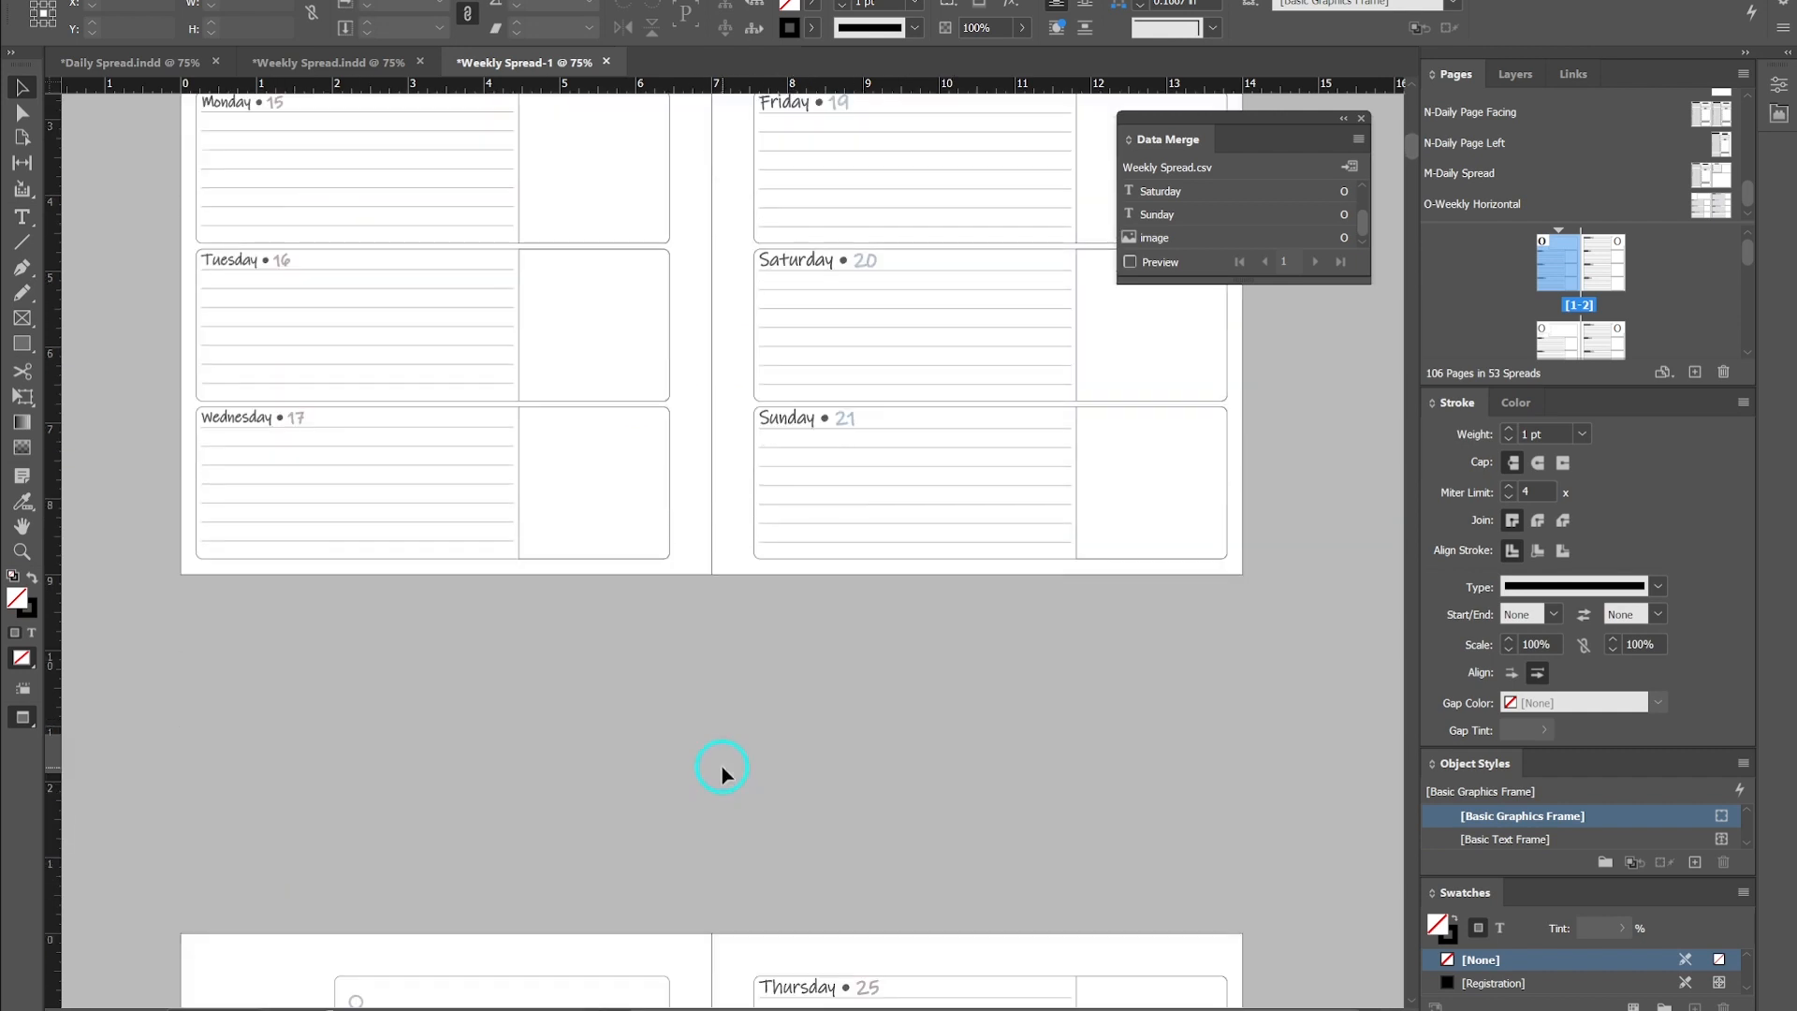
scroll(720, 769, "down", 4)
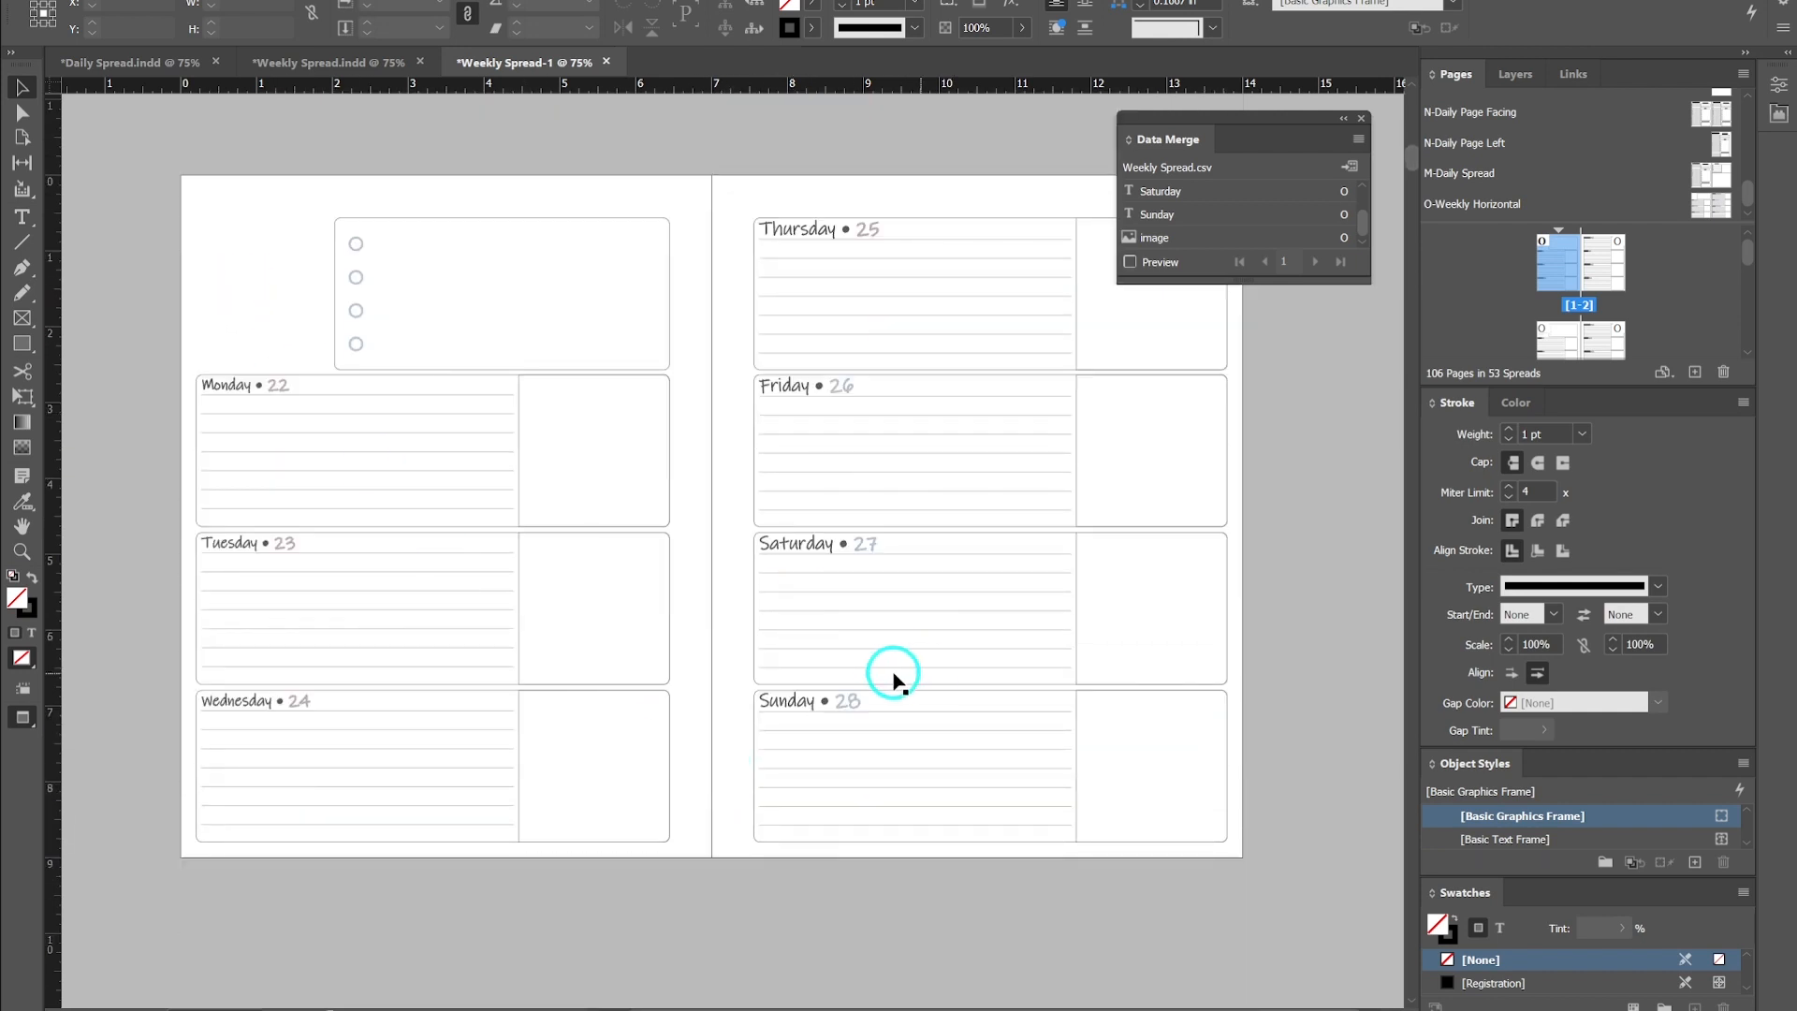
scroll(713, 763, "down", 3)
scroll(713, 763, "down", 6)
scroll(714, 750, "down", 2)
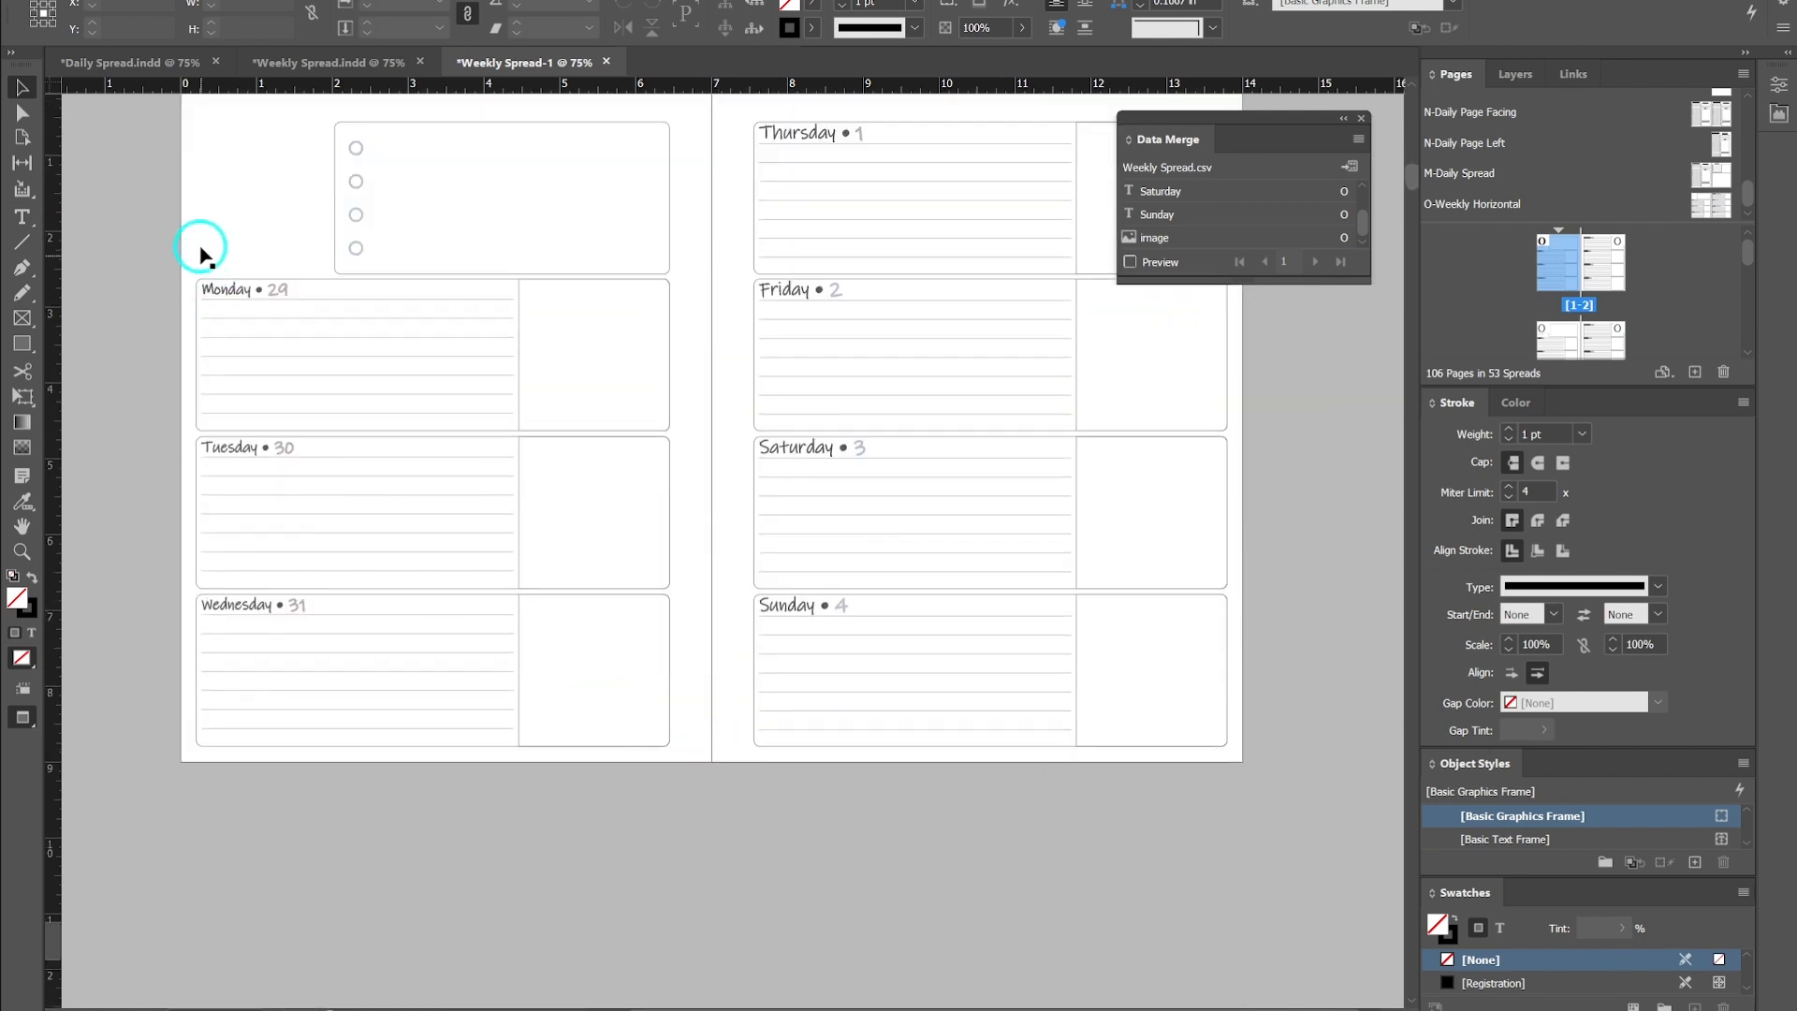
scroll(736, 755, "down", 5)
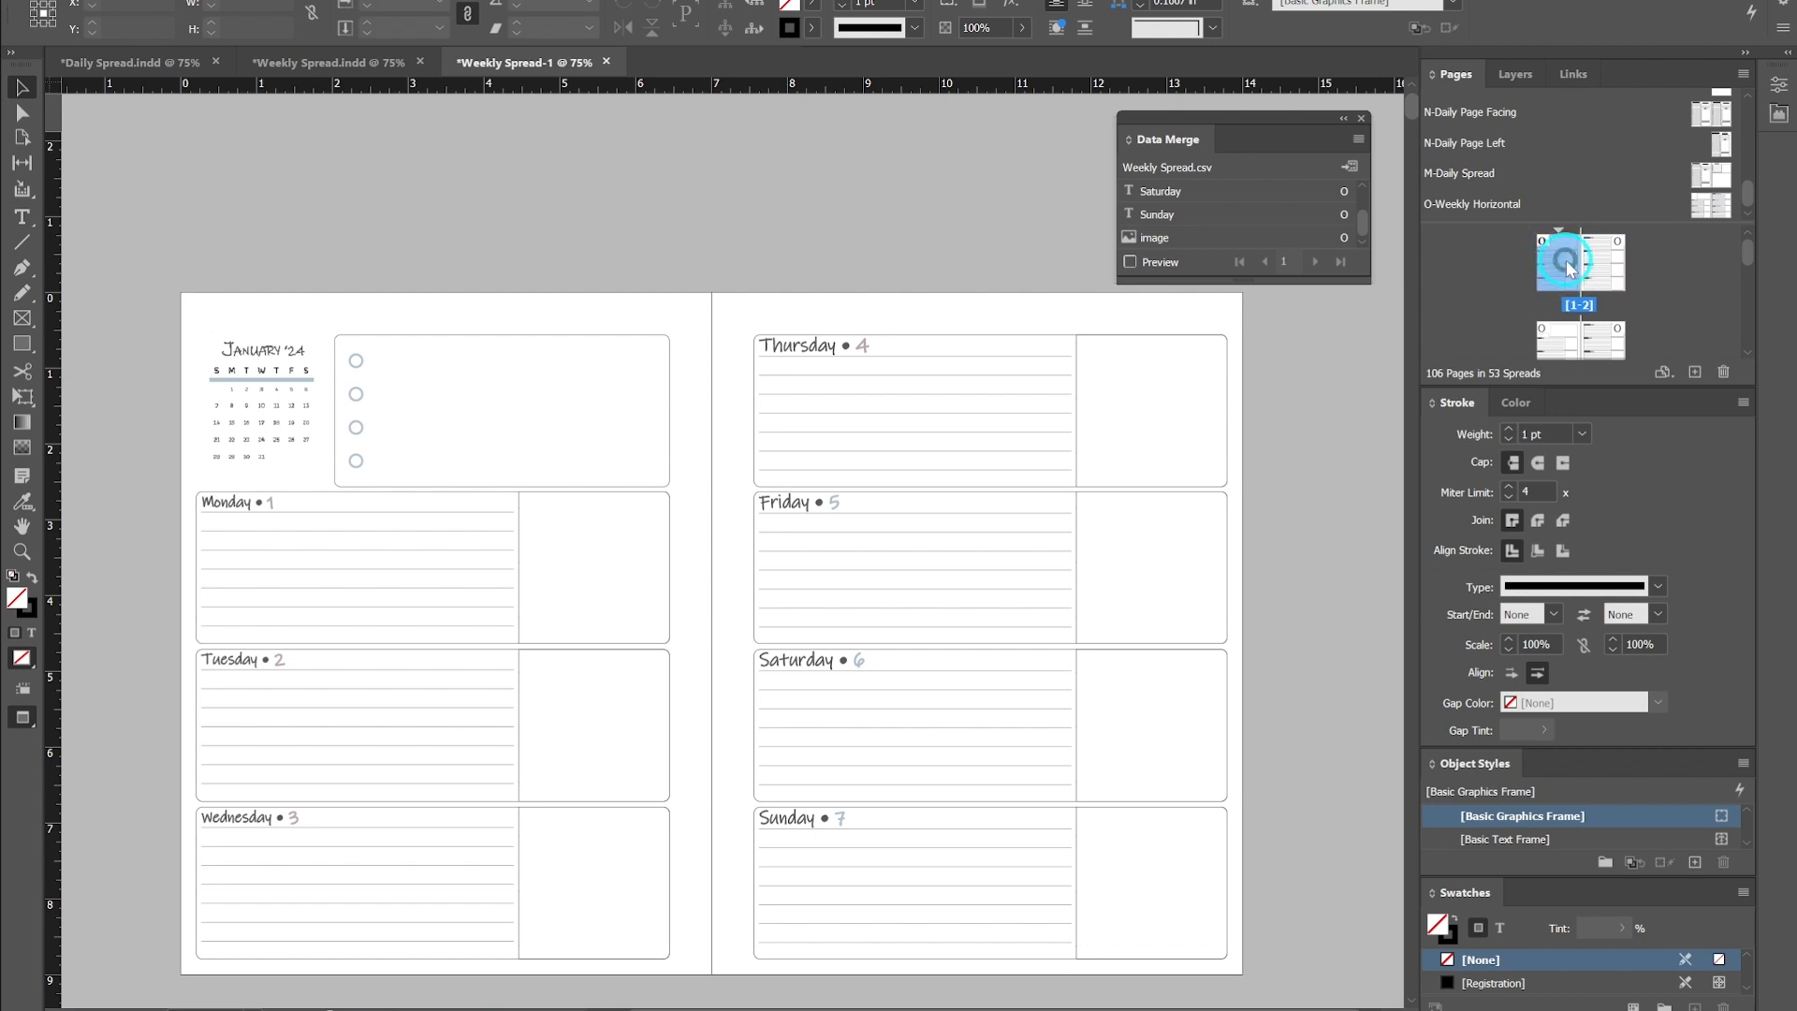
scroll(1744, 181, "up", 5)
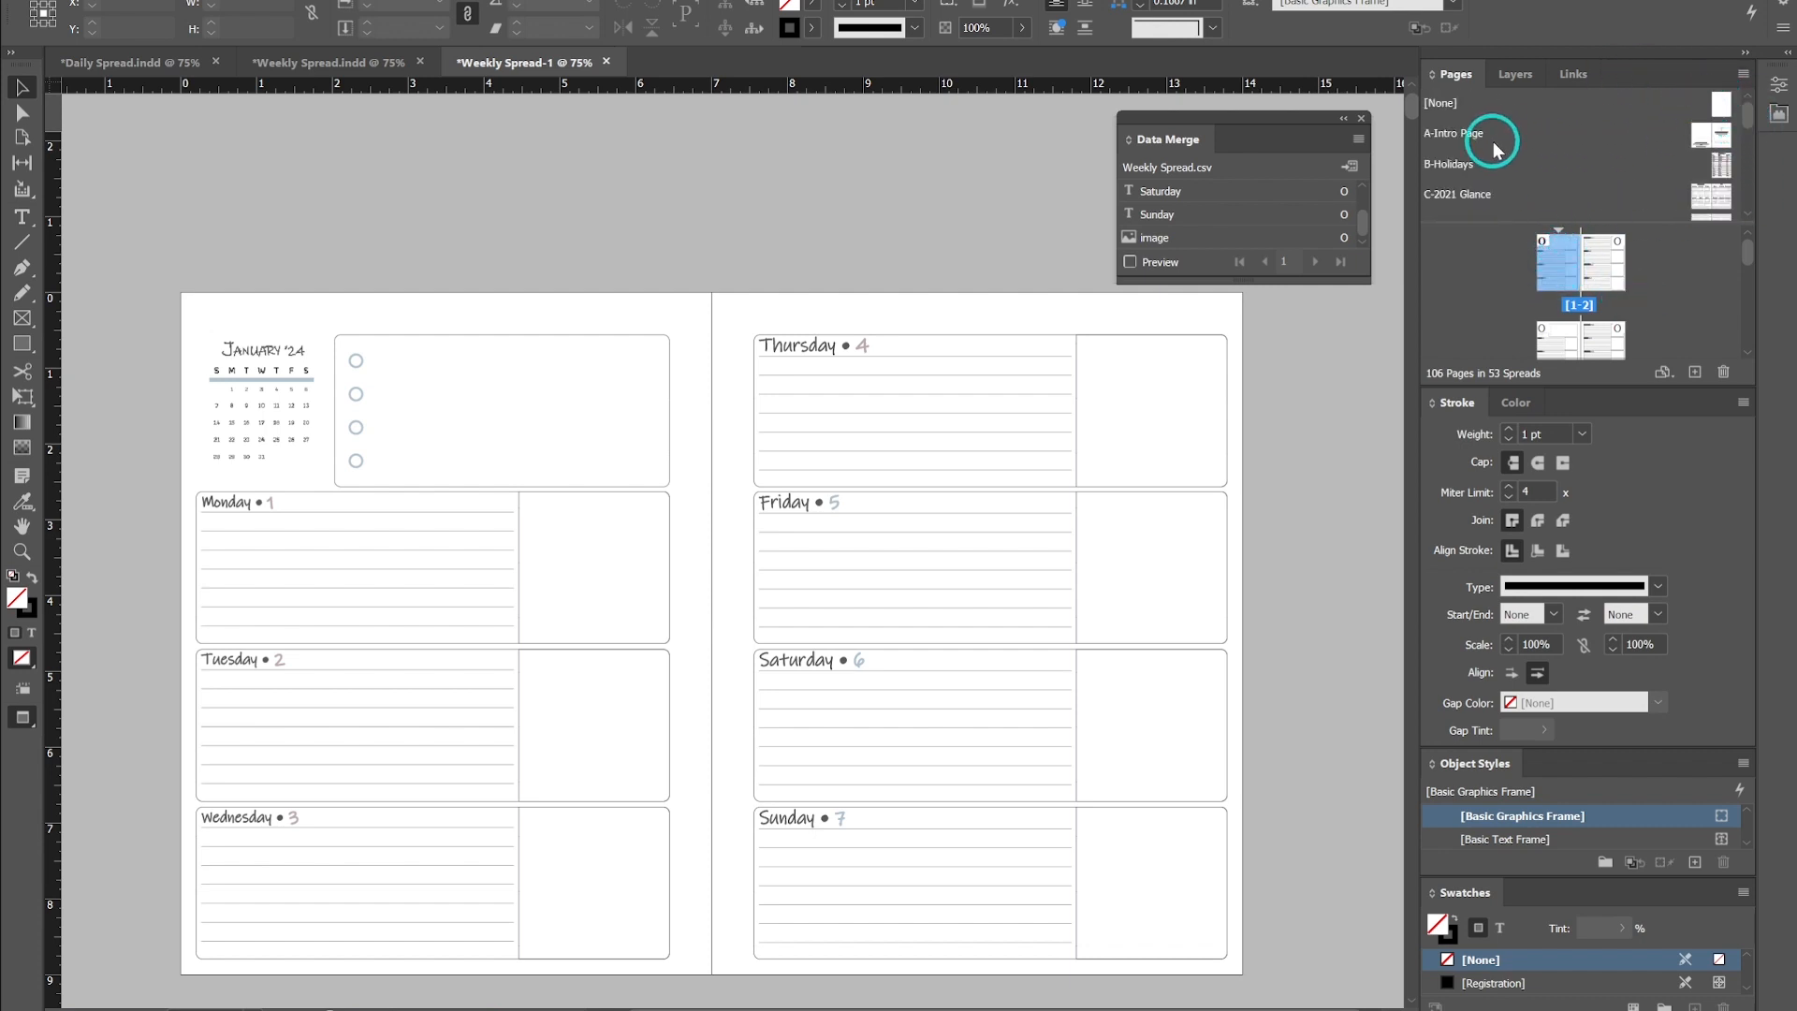
- Insert 1 page before page 1 based on the A-Intro Page parent
left_click(1727, 111, "alt")
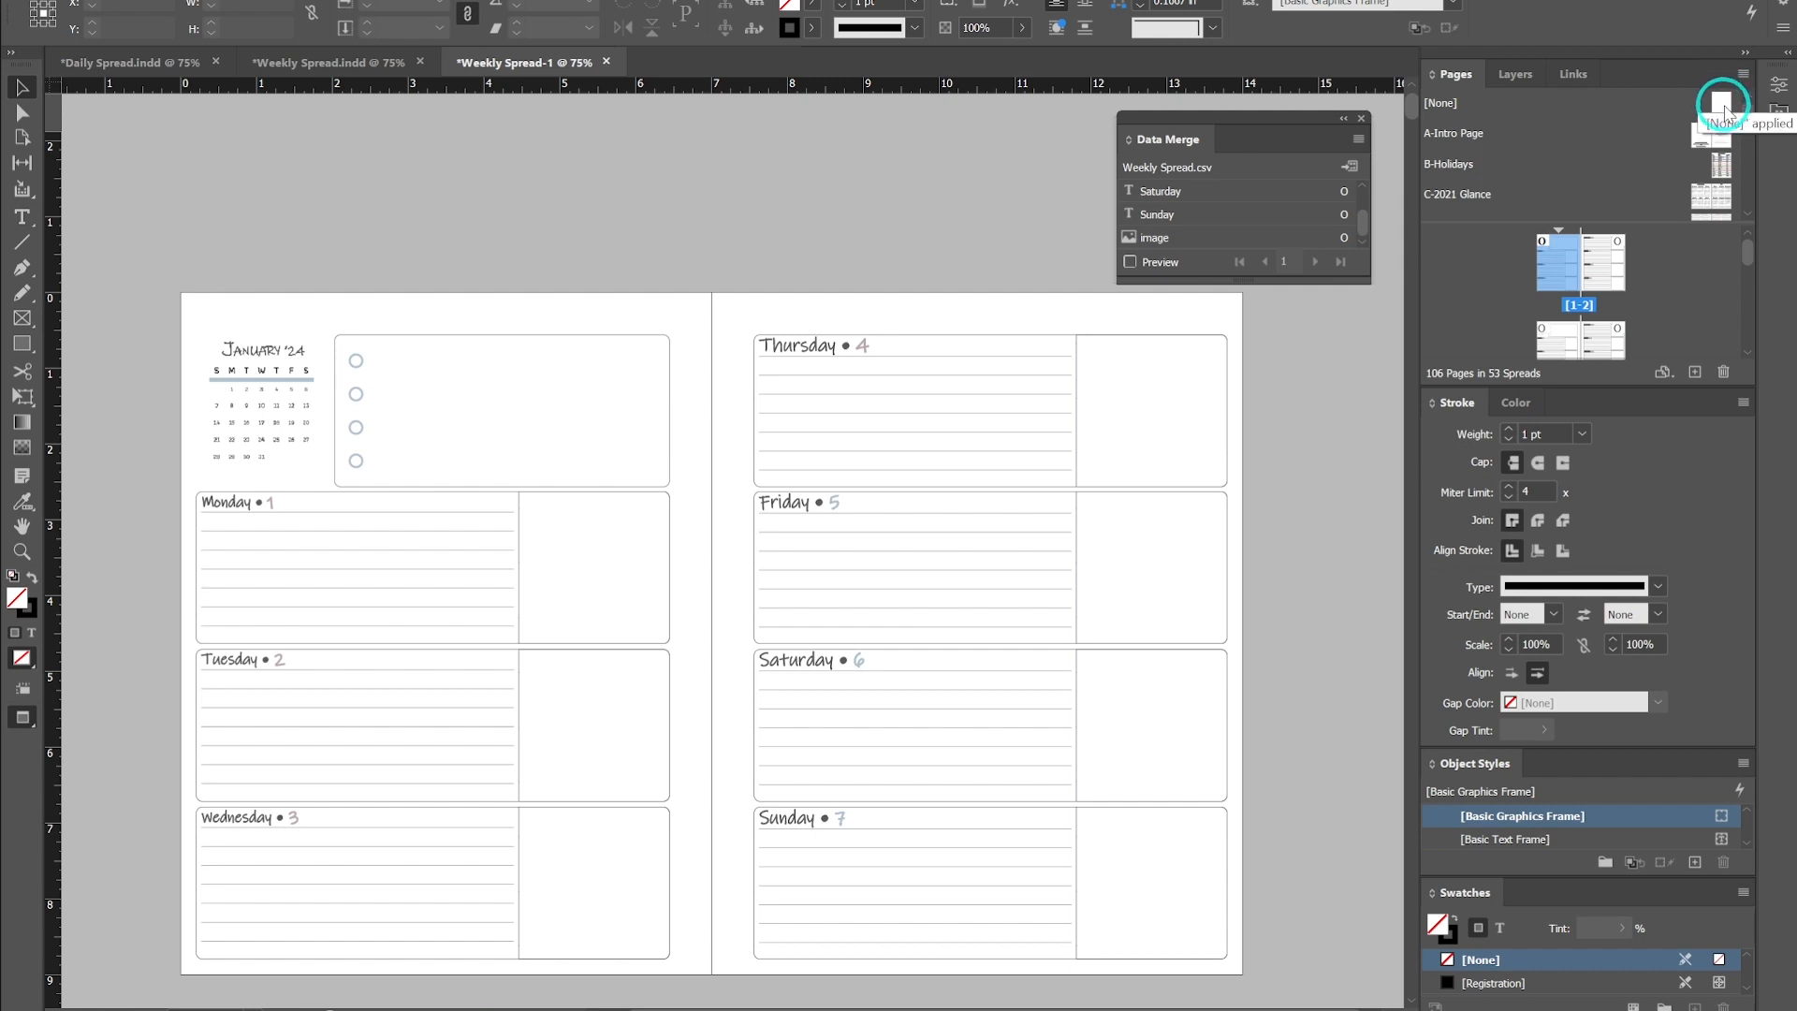
right_click(1560, 256)
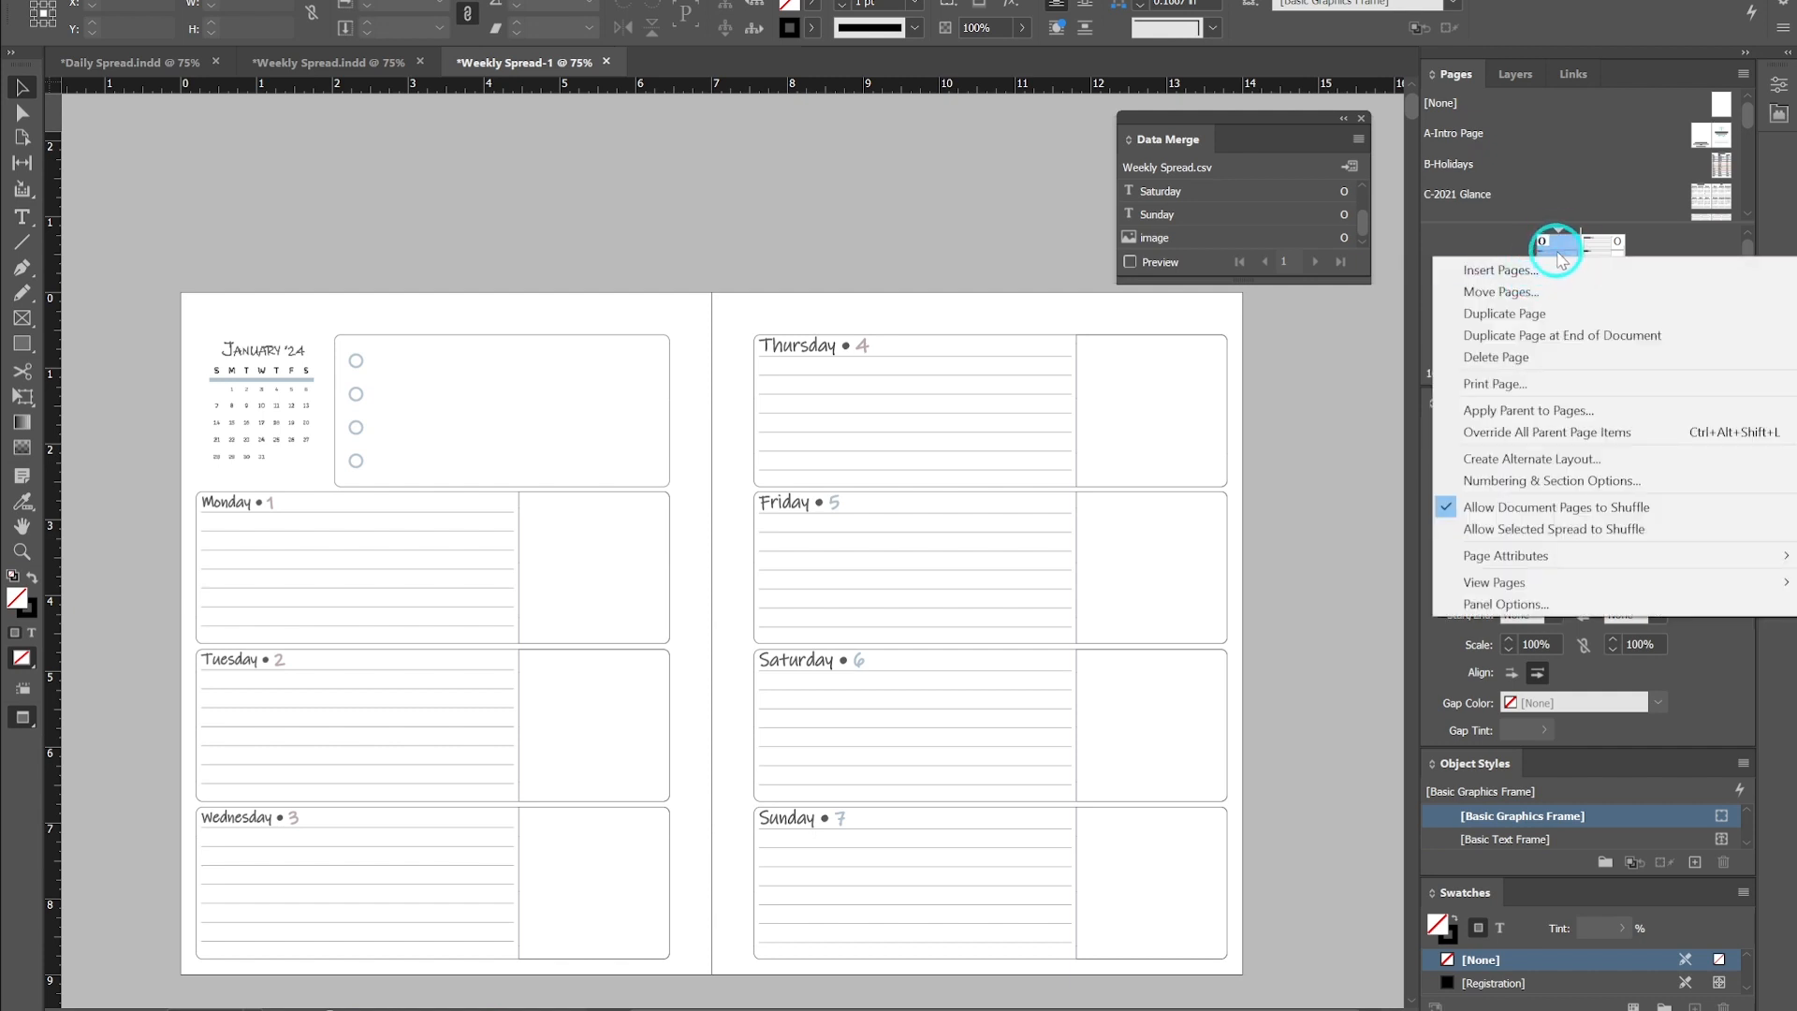
left_click(1562, 250)
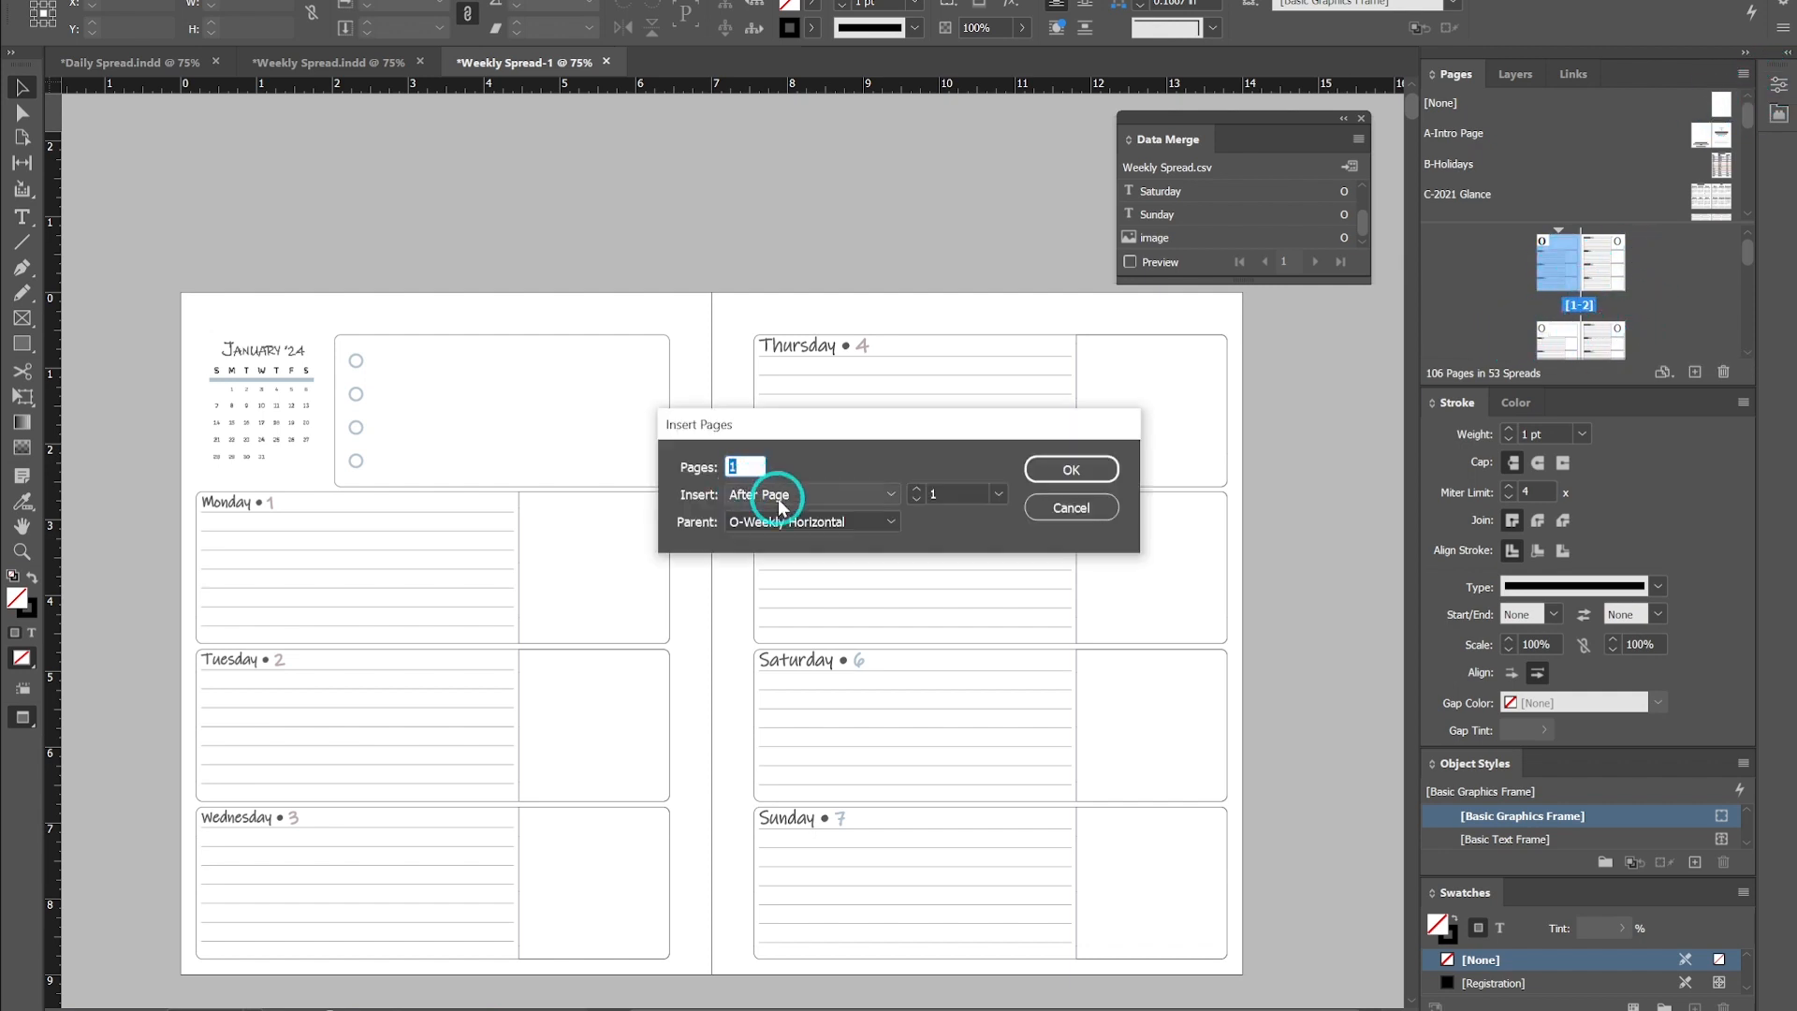
left_click(775, 496)
left_click(787, 540)
left_click(887, 545)
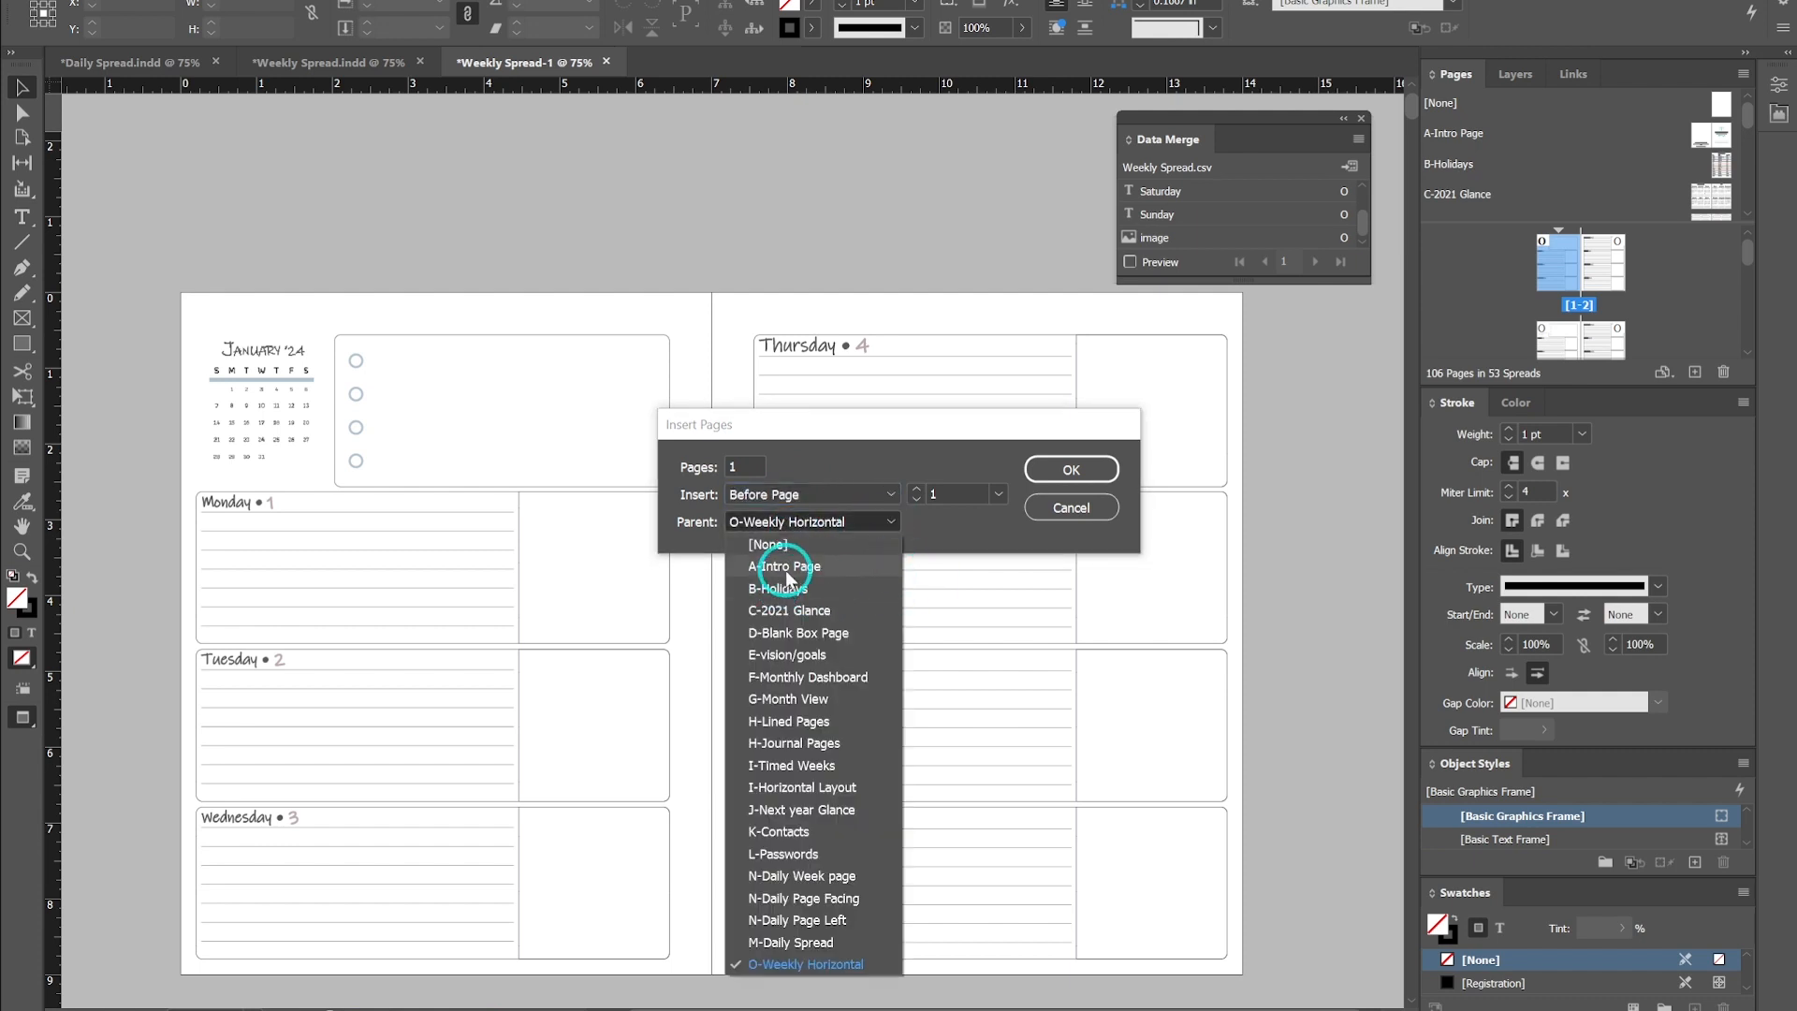
left_click(763, 566)
left_click(1031, 485)
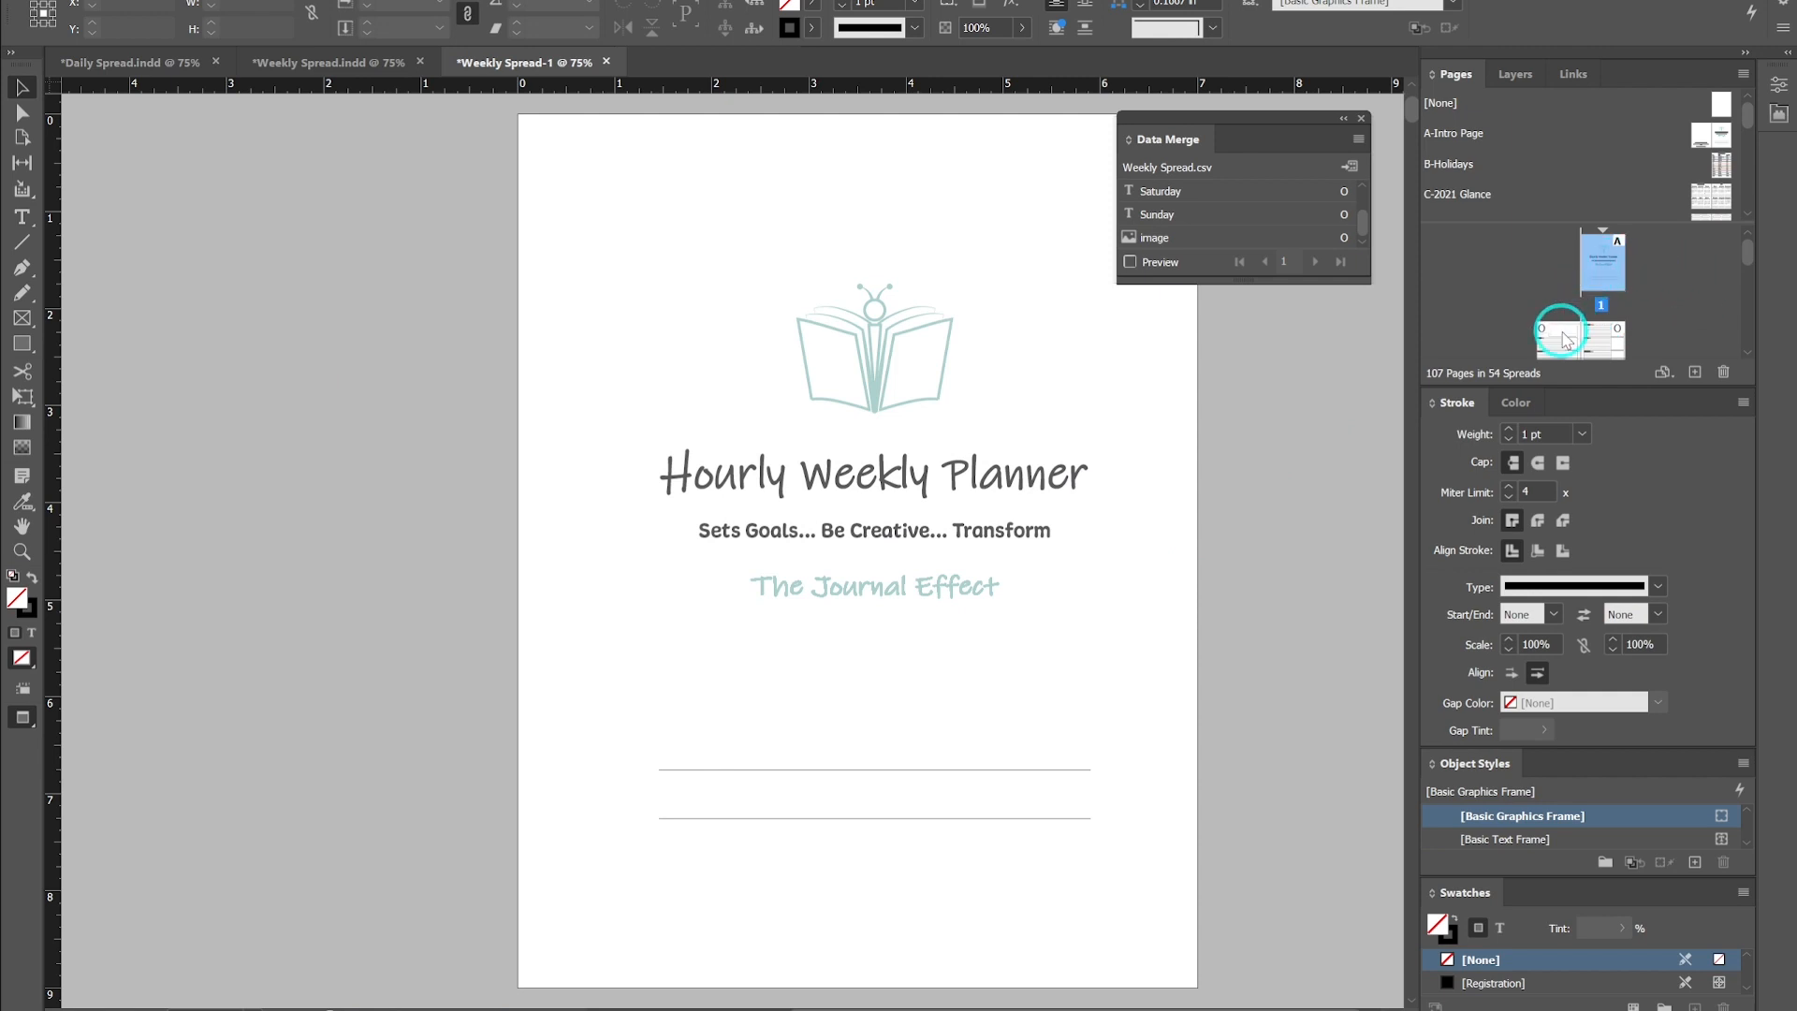
- Move through the first few spreads after the new intro page to review them
double_click(1563, 323)
scroll(1547, 358, "down", 2)
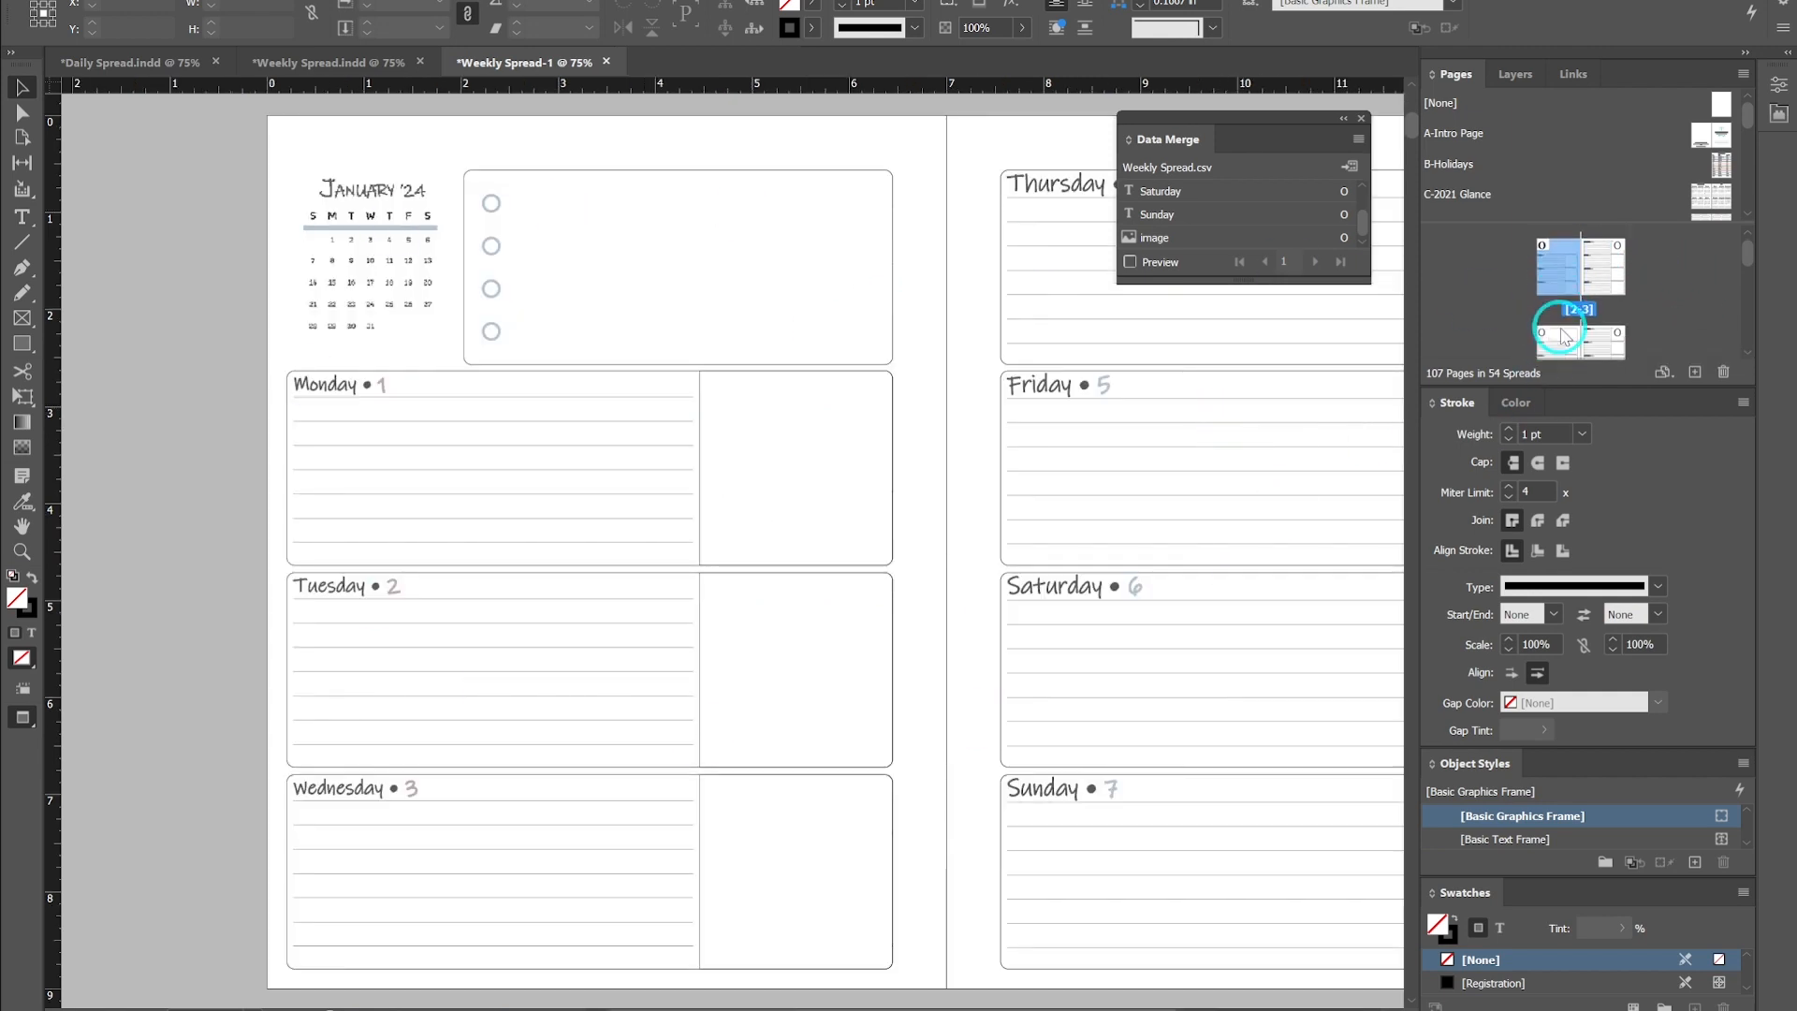
double_click(1573, 352)
scroll(1569, 348, "down", 3)
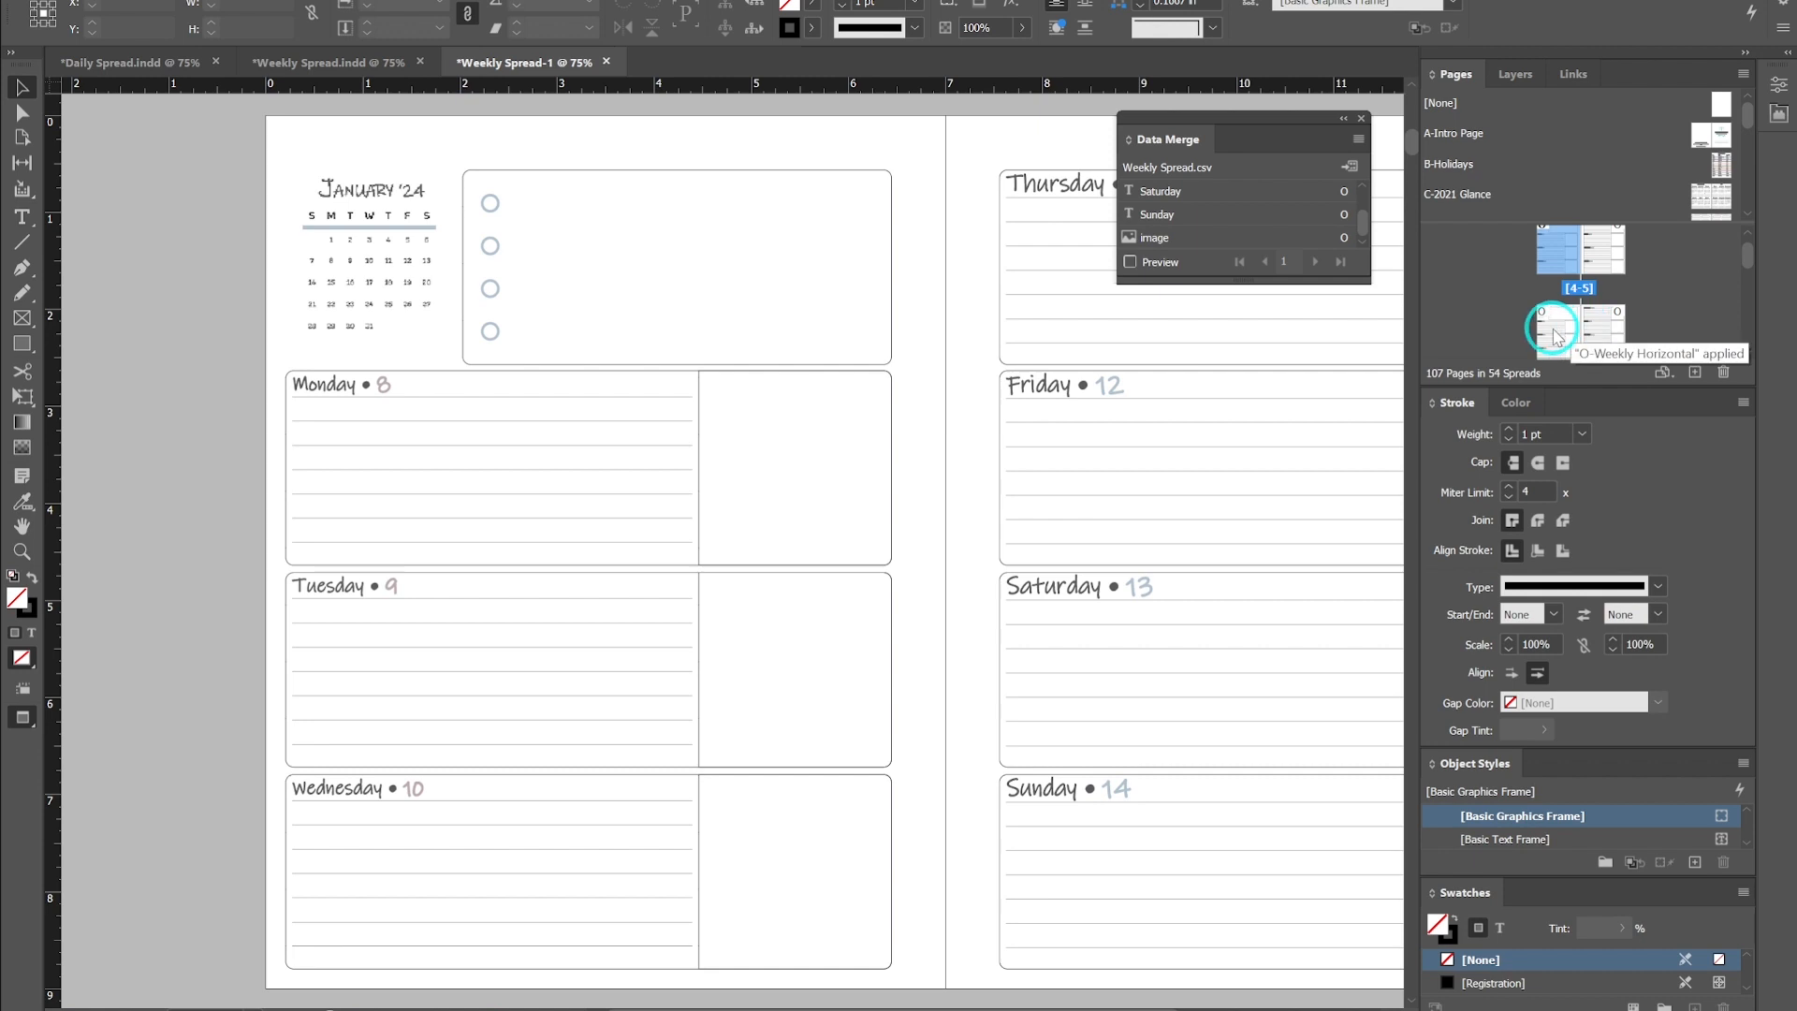
double_click(1555, 332)
scroll(1554, 332, "up", 4)
scroll(1553, 333, "up", 1)
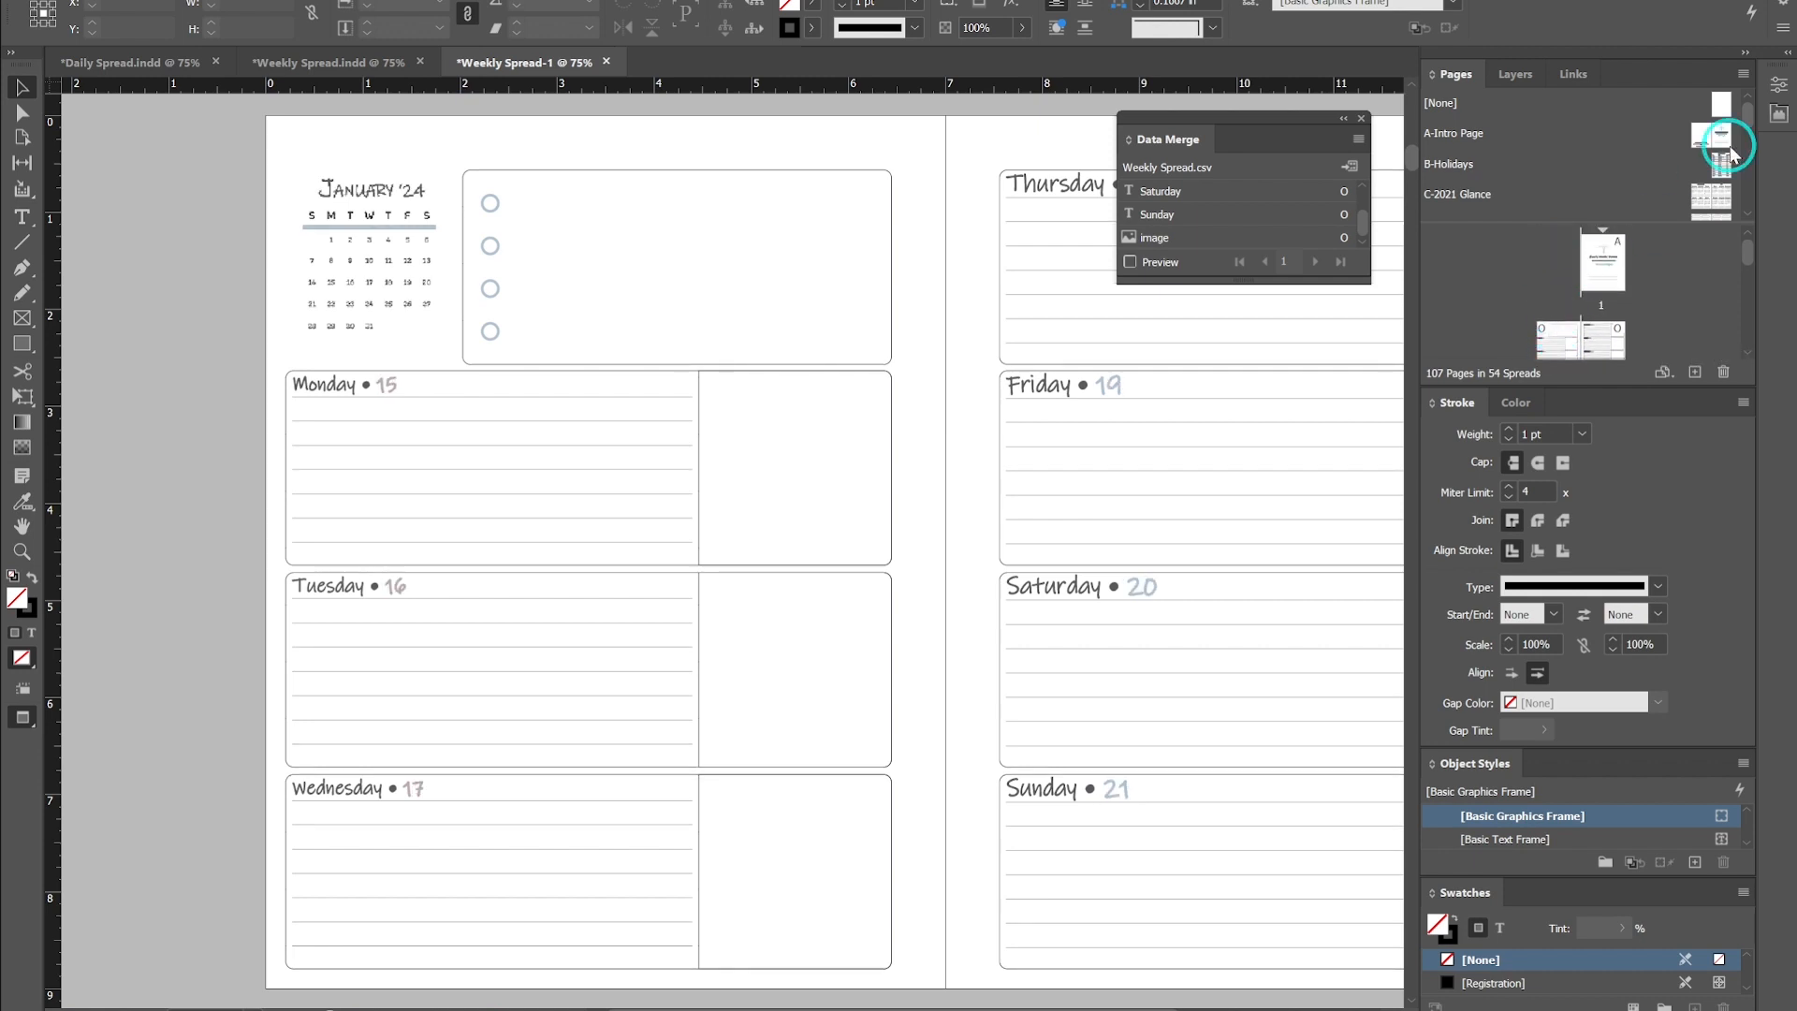
scroll(1625, 176, "down", 2)
scroll(1625, 176, "up", 2)
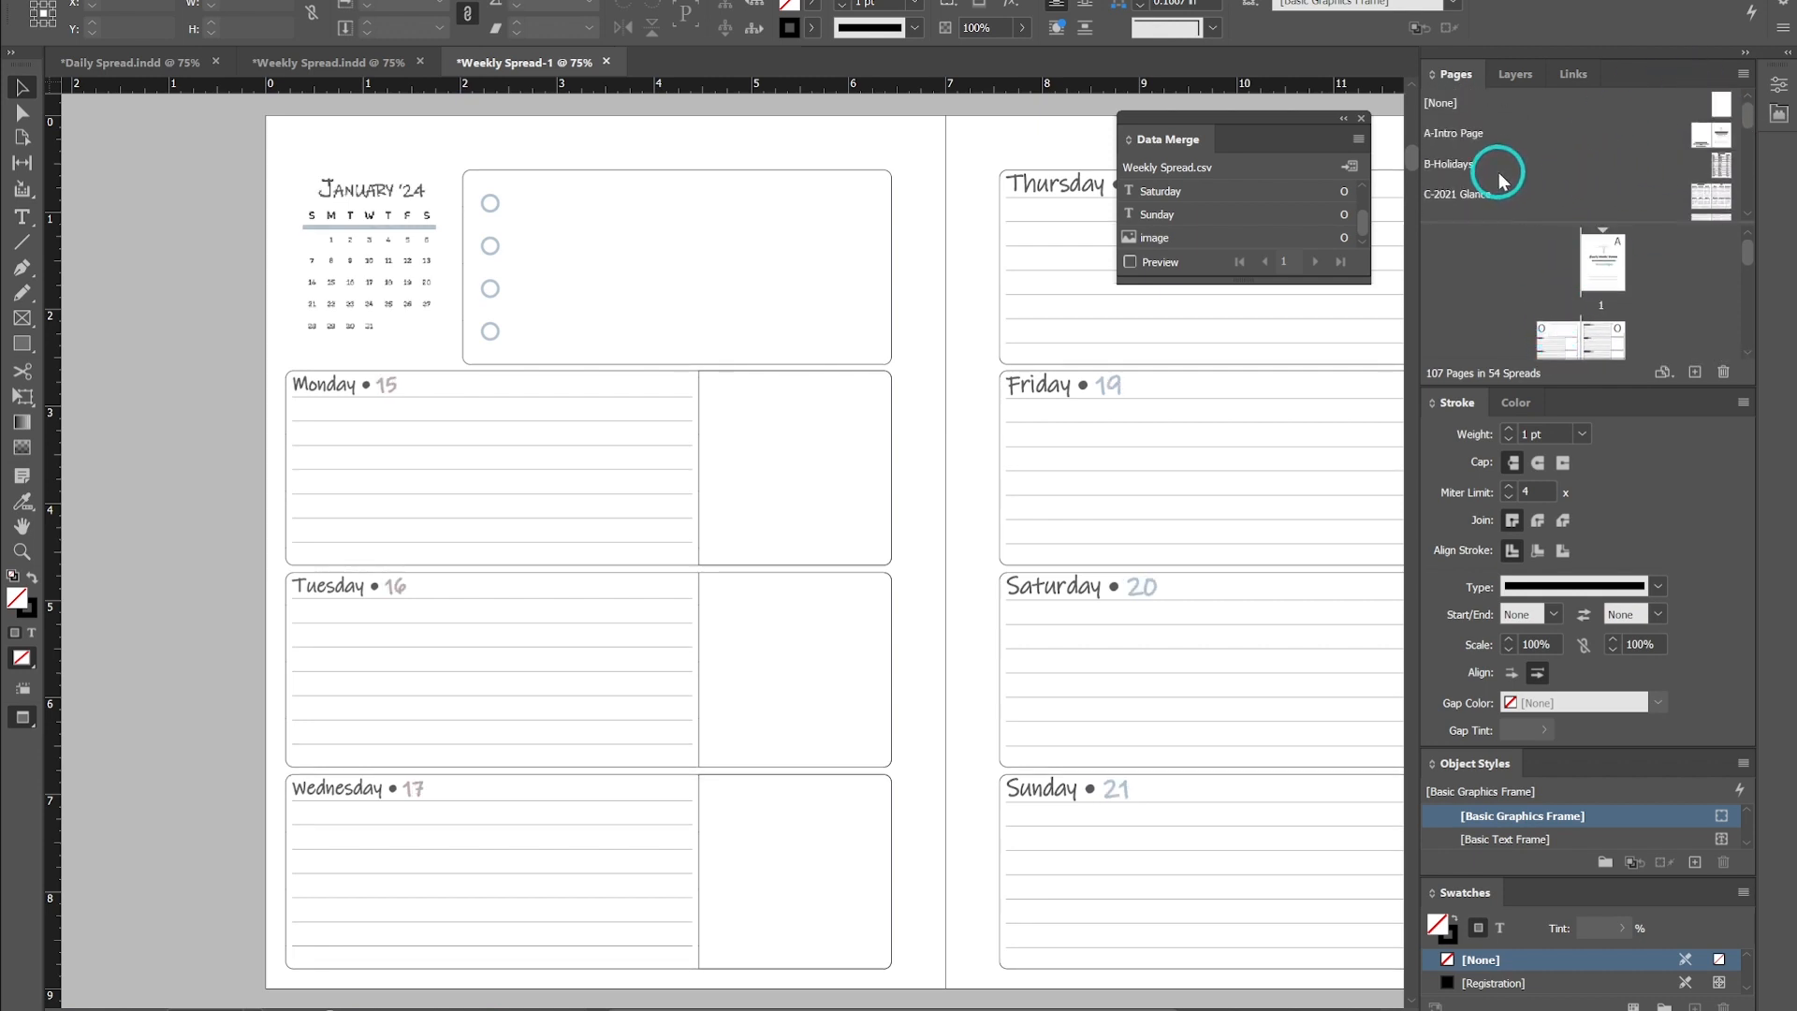
scroll(599, 271, "up", 3)
scroll(605, 272, "down", 3)
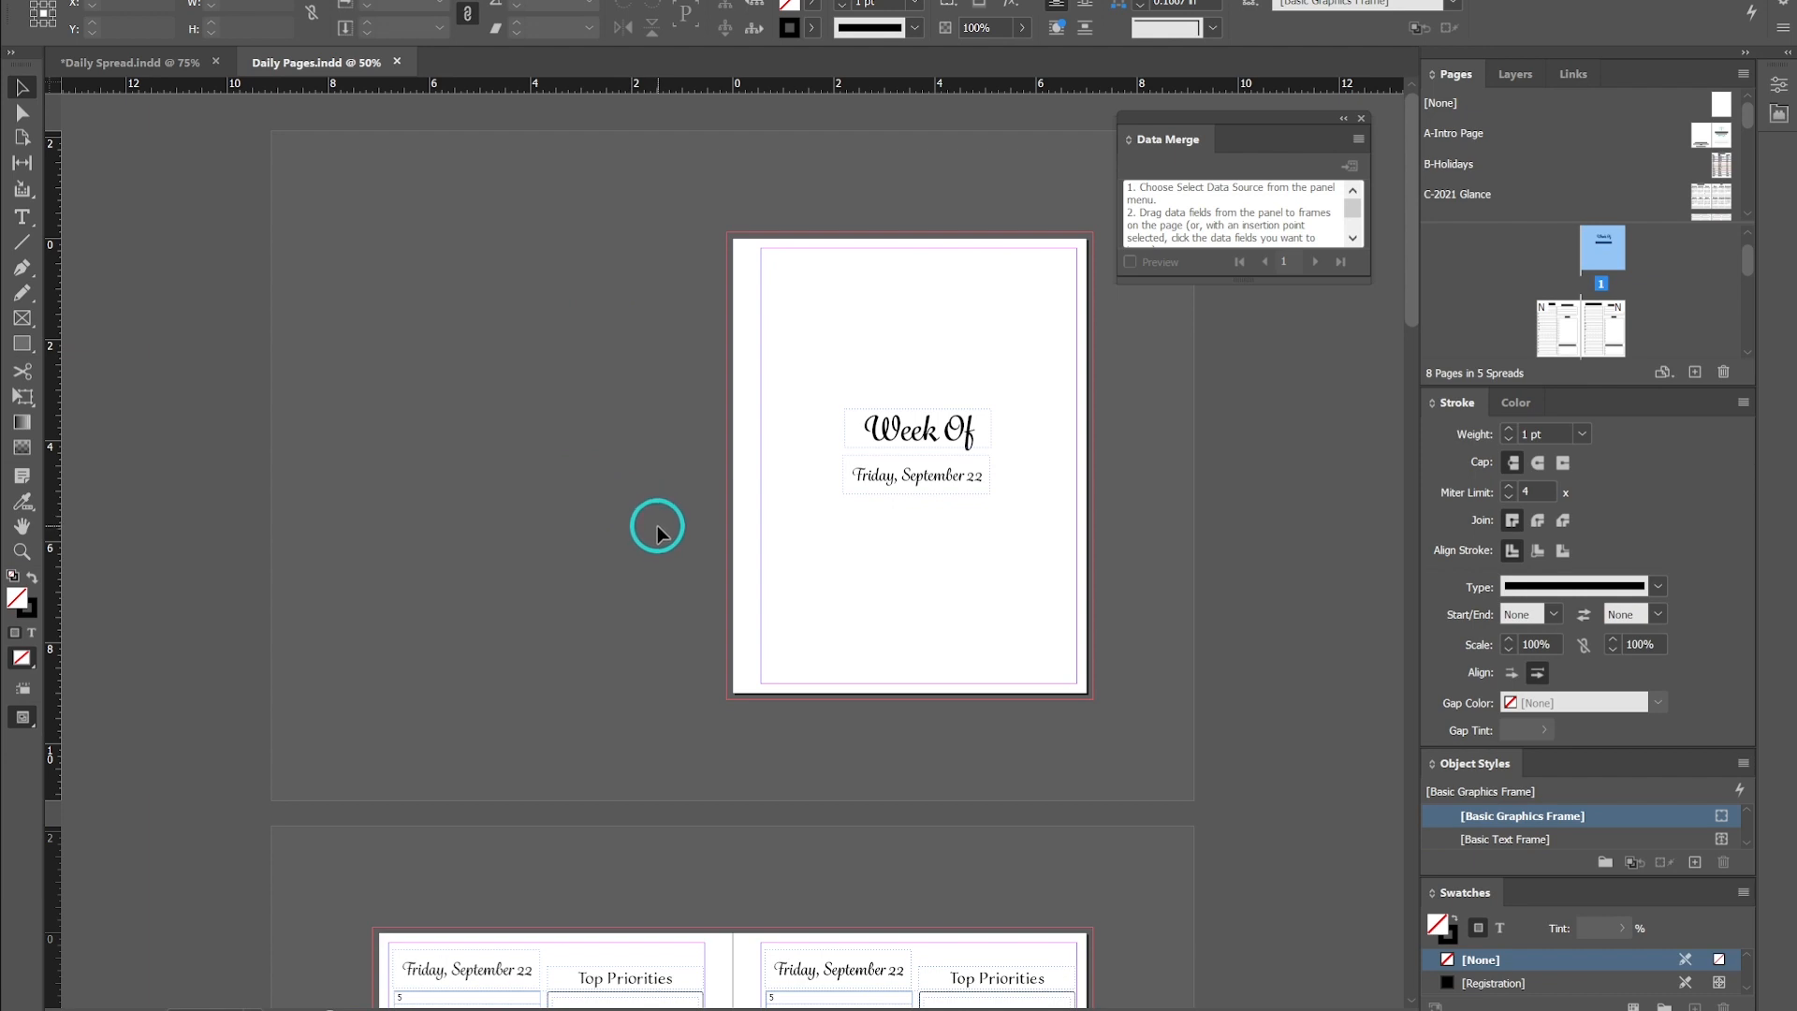
- Close the Data Merge panel
scroll(658, 531, "down", 10)
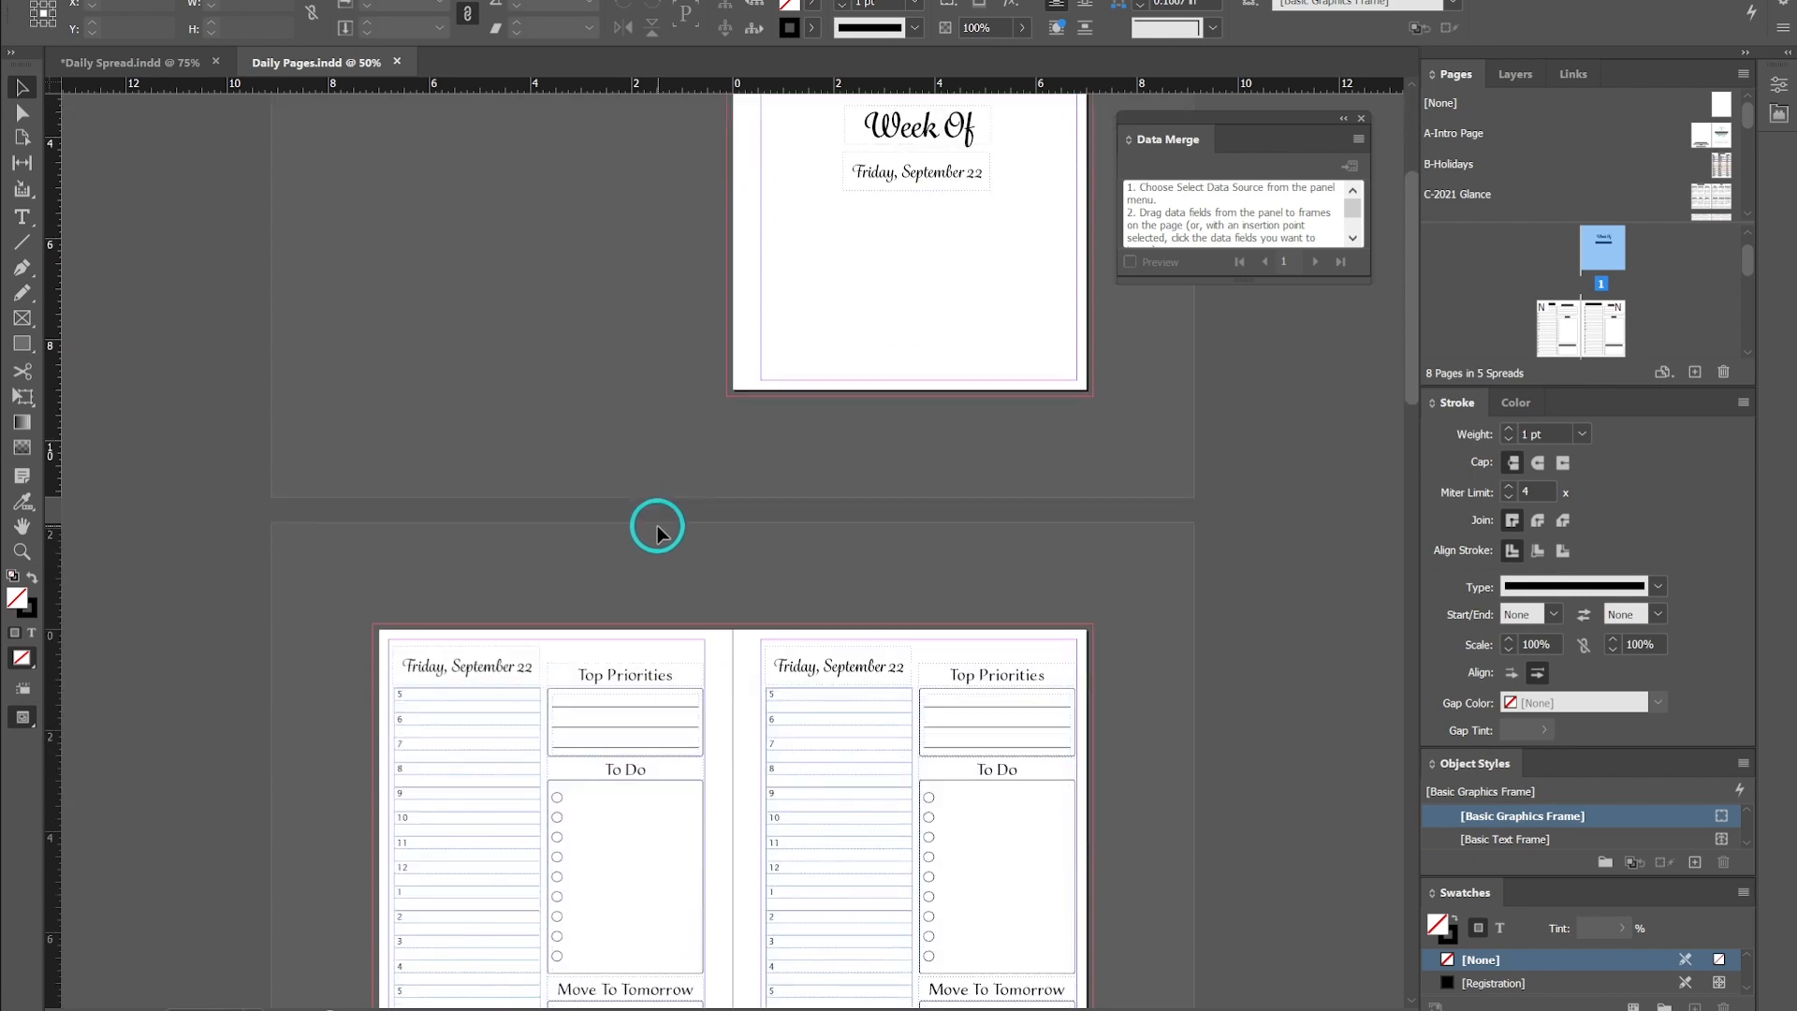
scroll(658, 532, "up", 1, "alt")
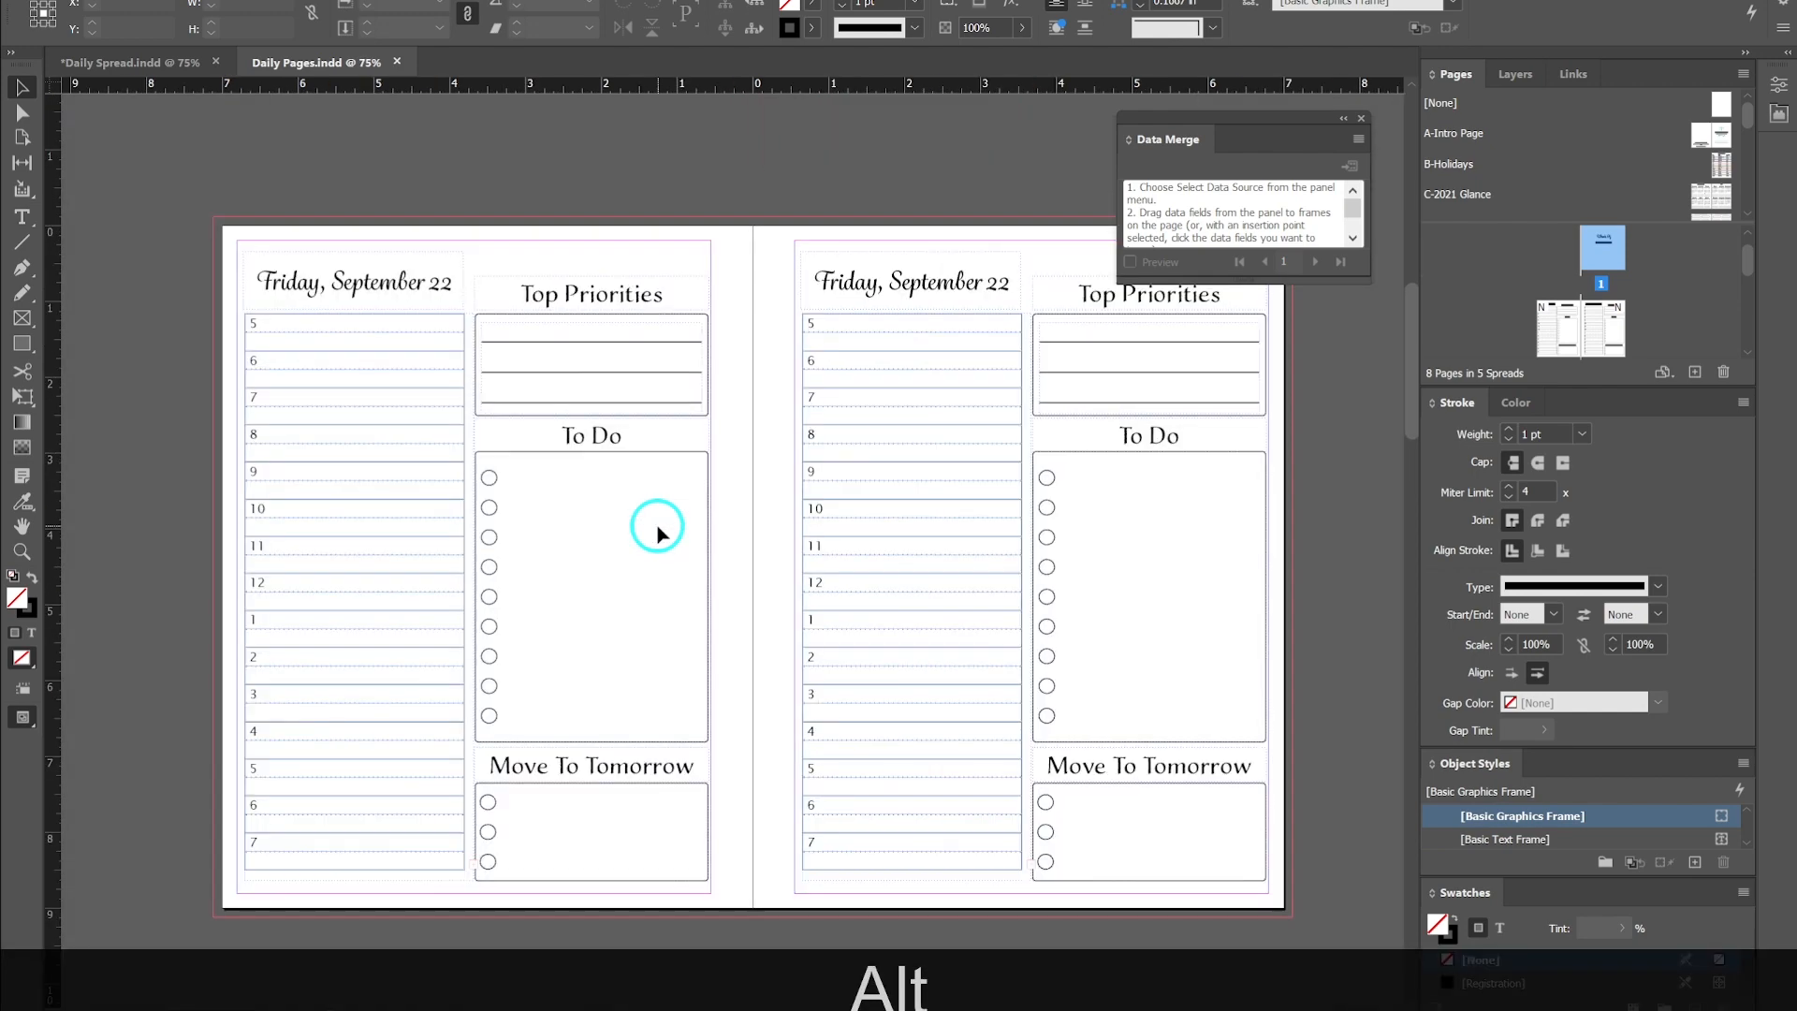
scroll(658, 531, "down", 1)
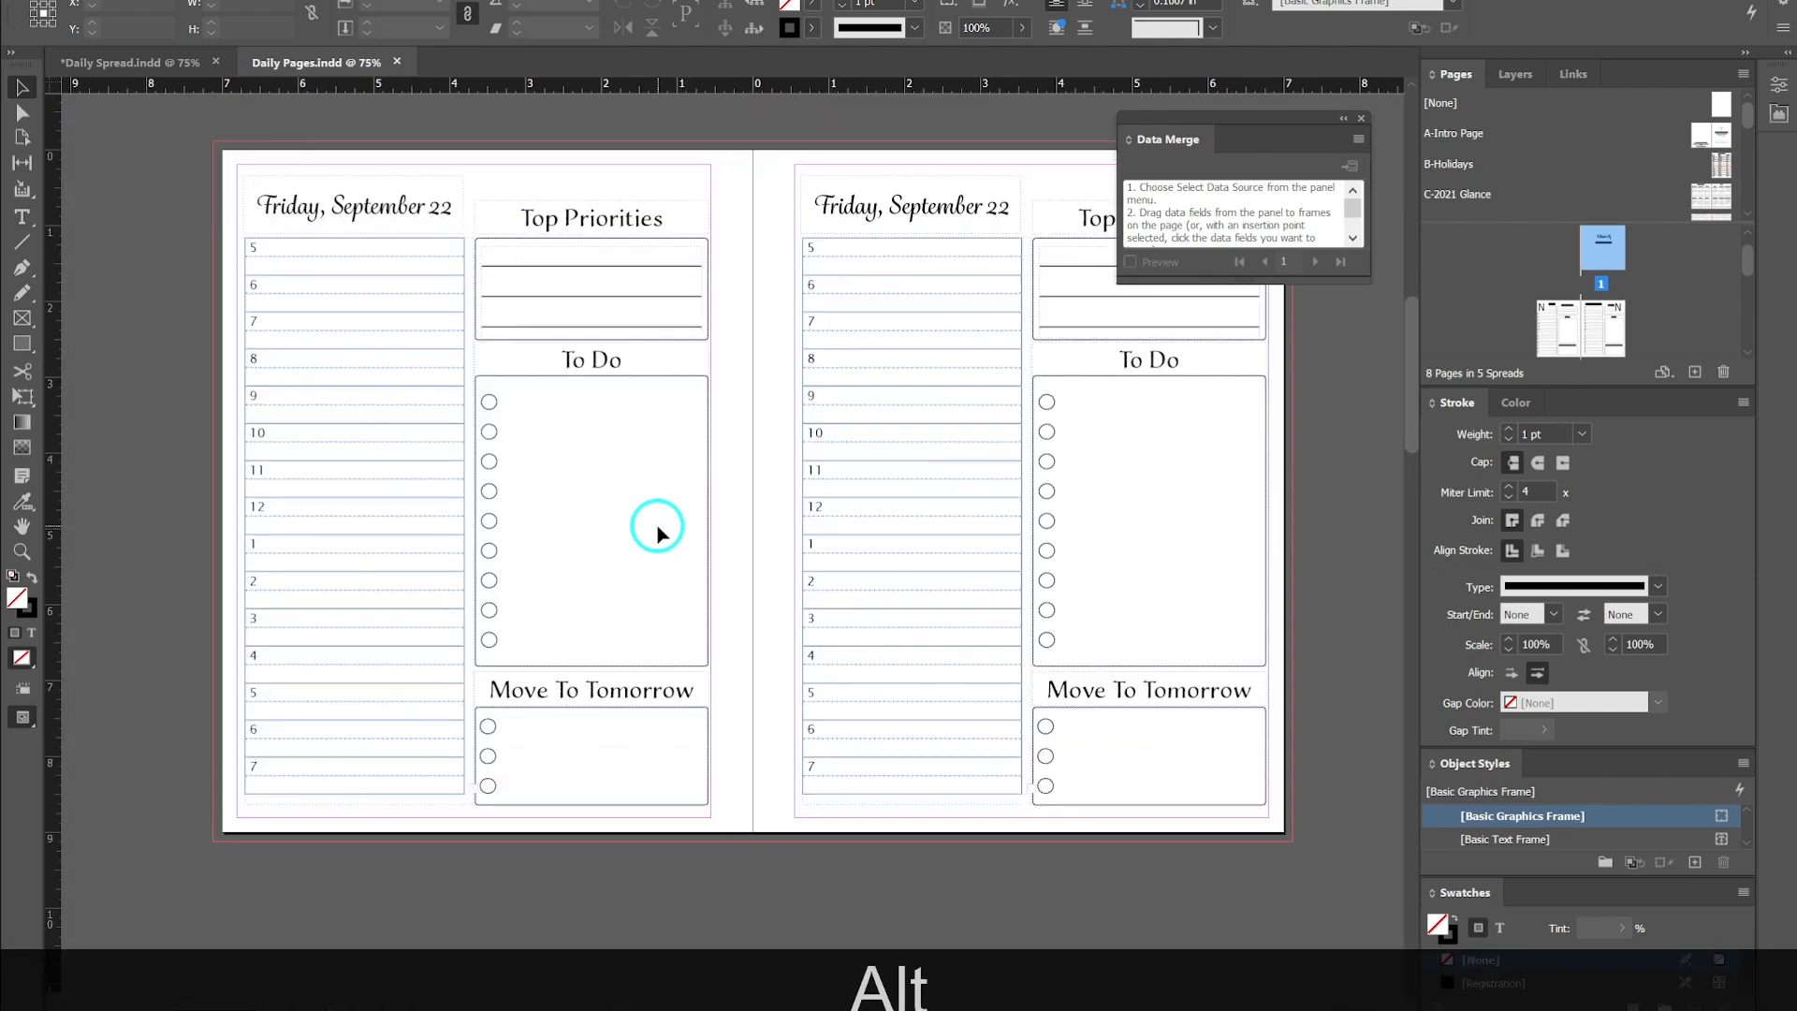
left_click(1362, 118)
- Scroll through the intro page and the daily spreads that follow to review their dates and layout
scroll(648, 620, "up", 1)
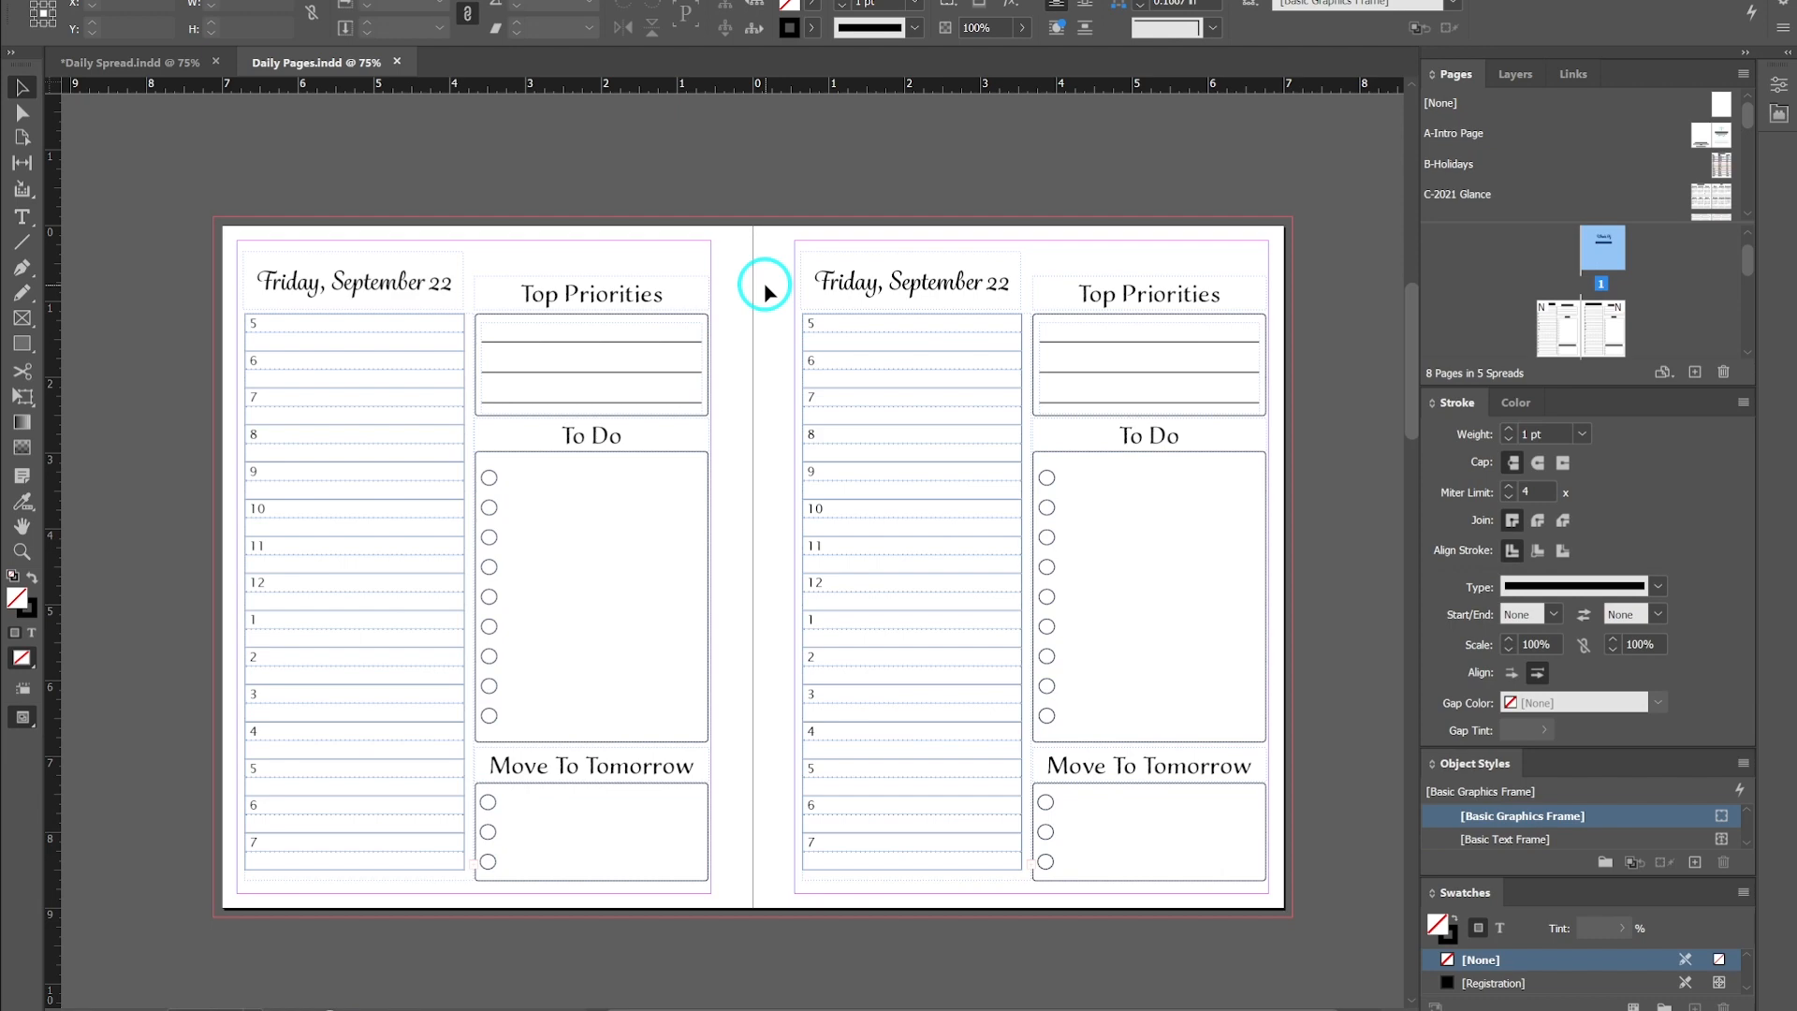
scroll(765, 292, "up", 8)
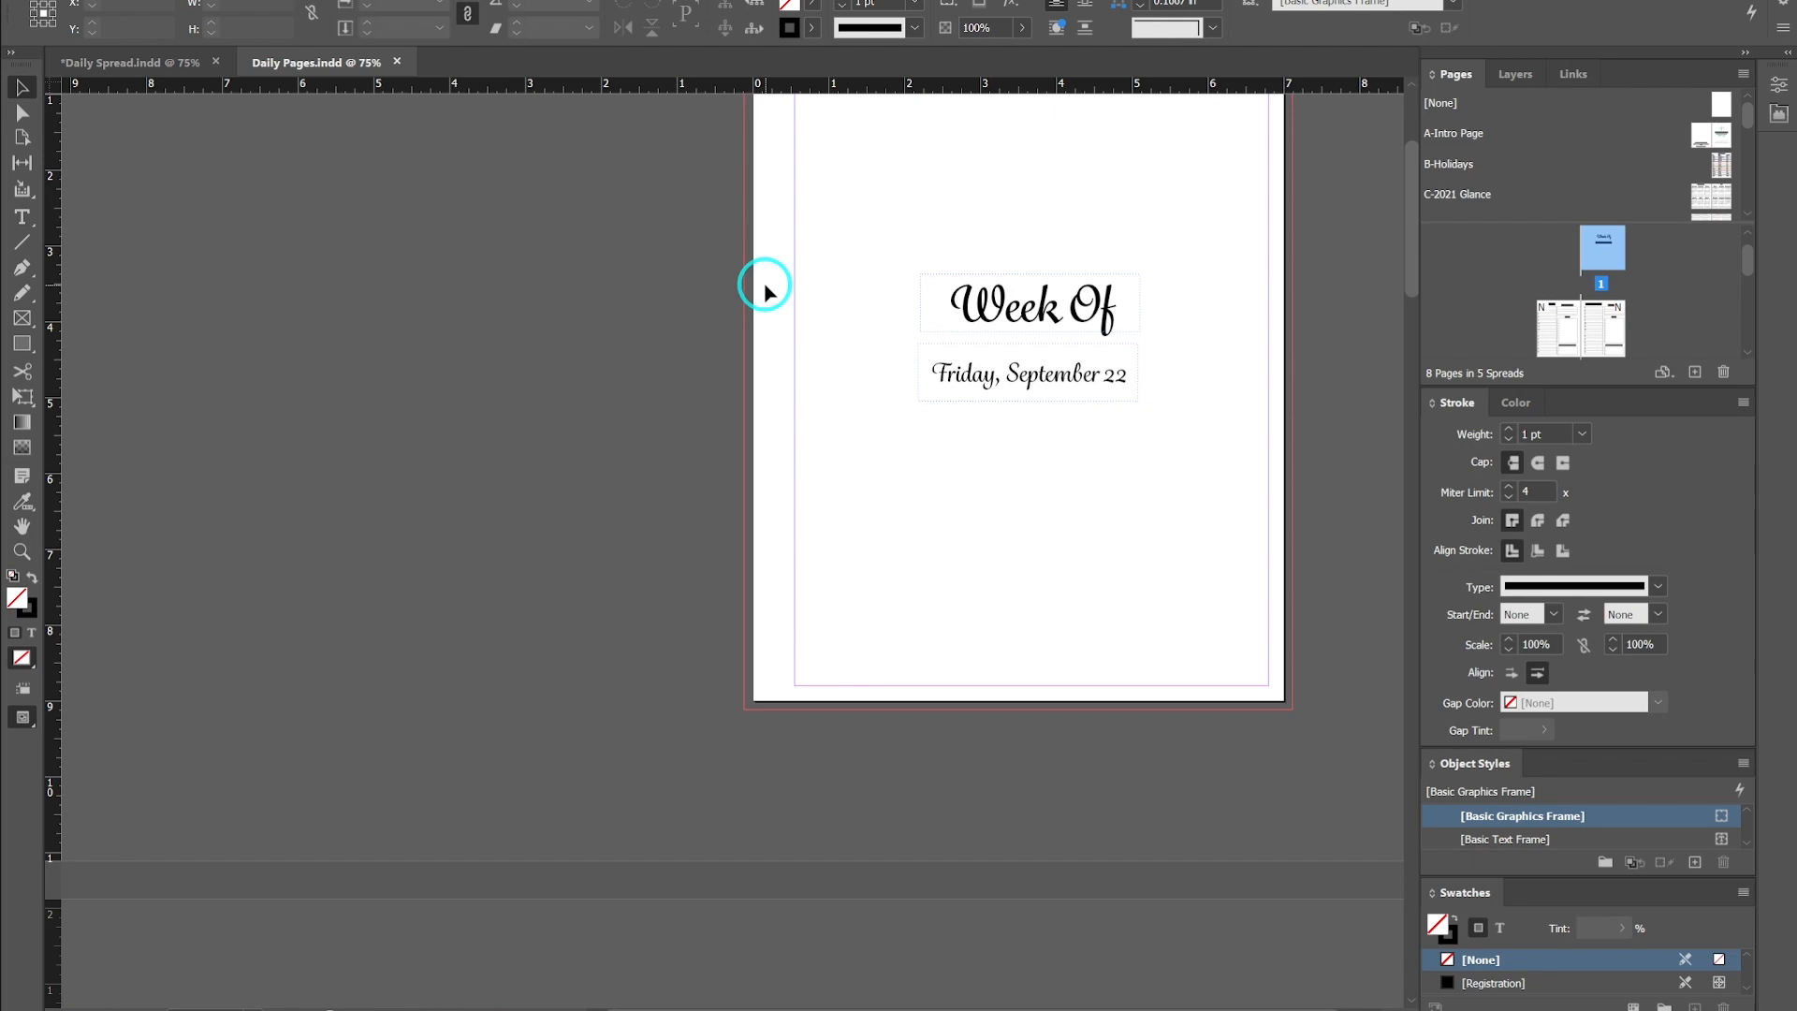
scroll(764, 292, "up", 3)
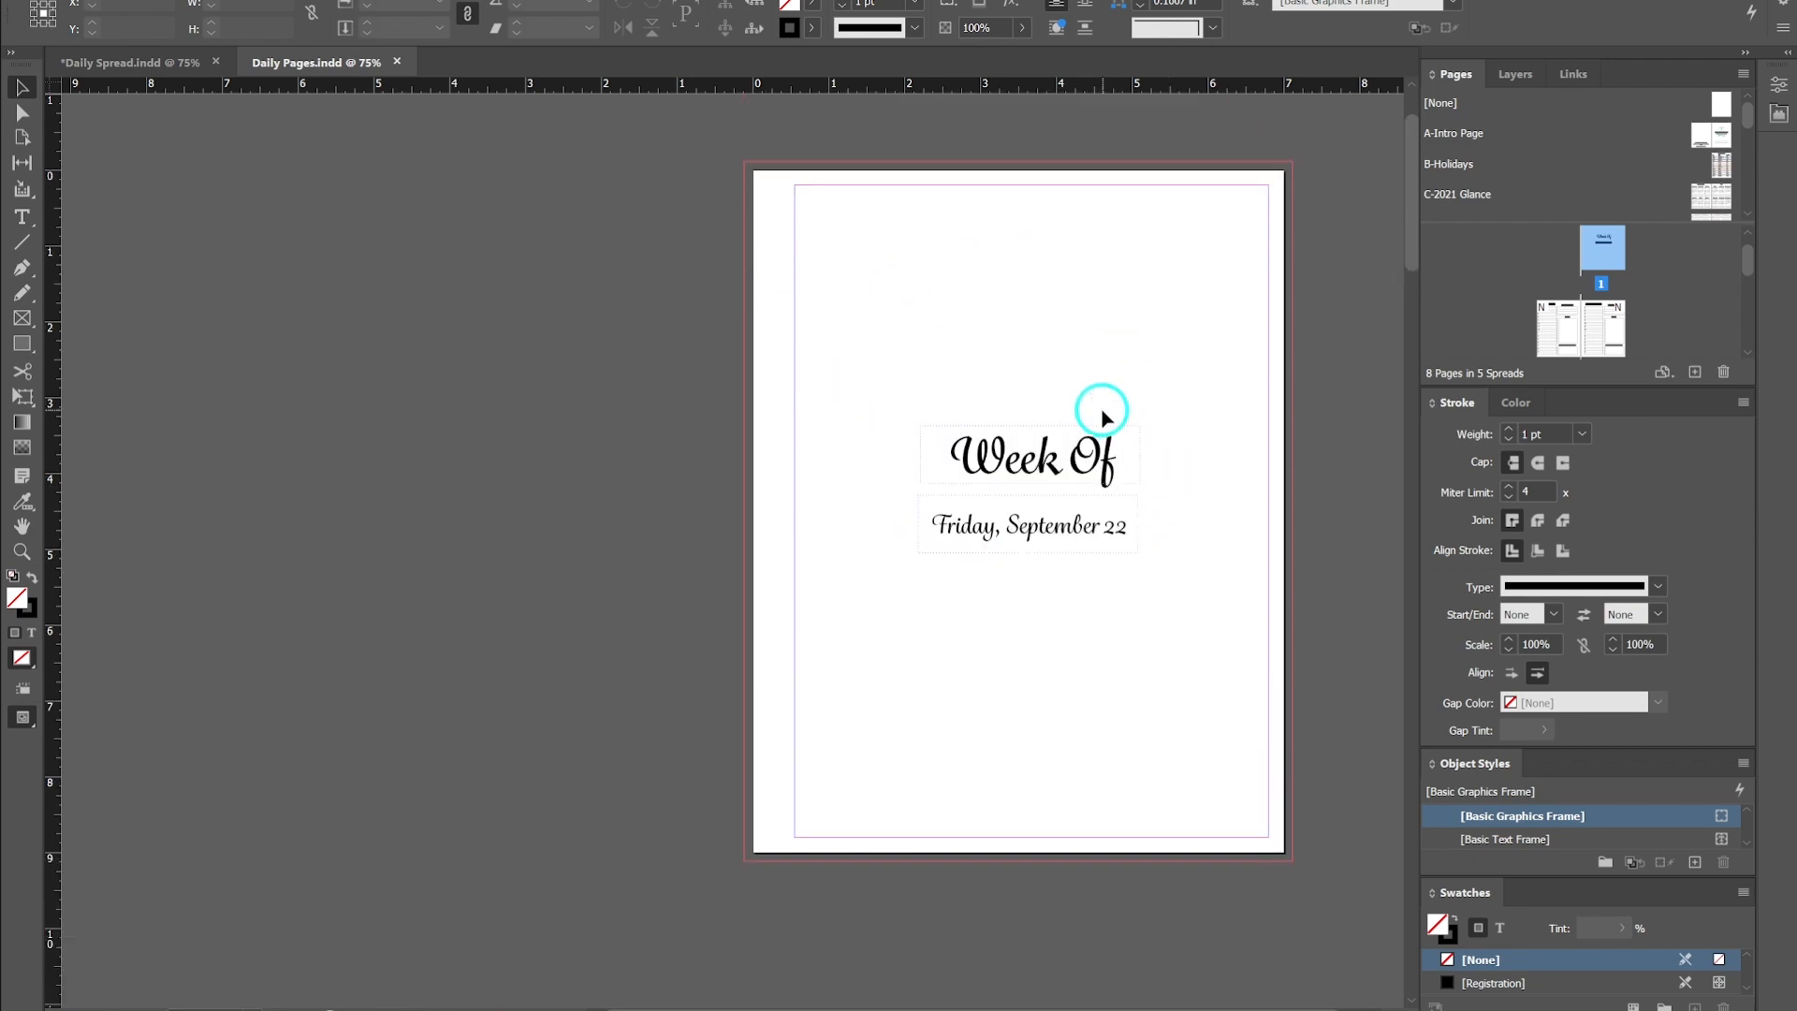
scroll(746, 513, "down", 5)
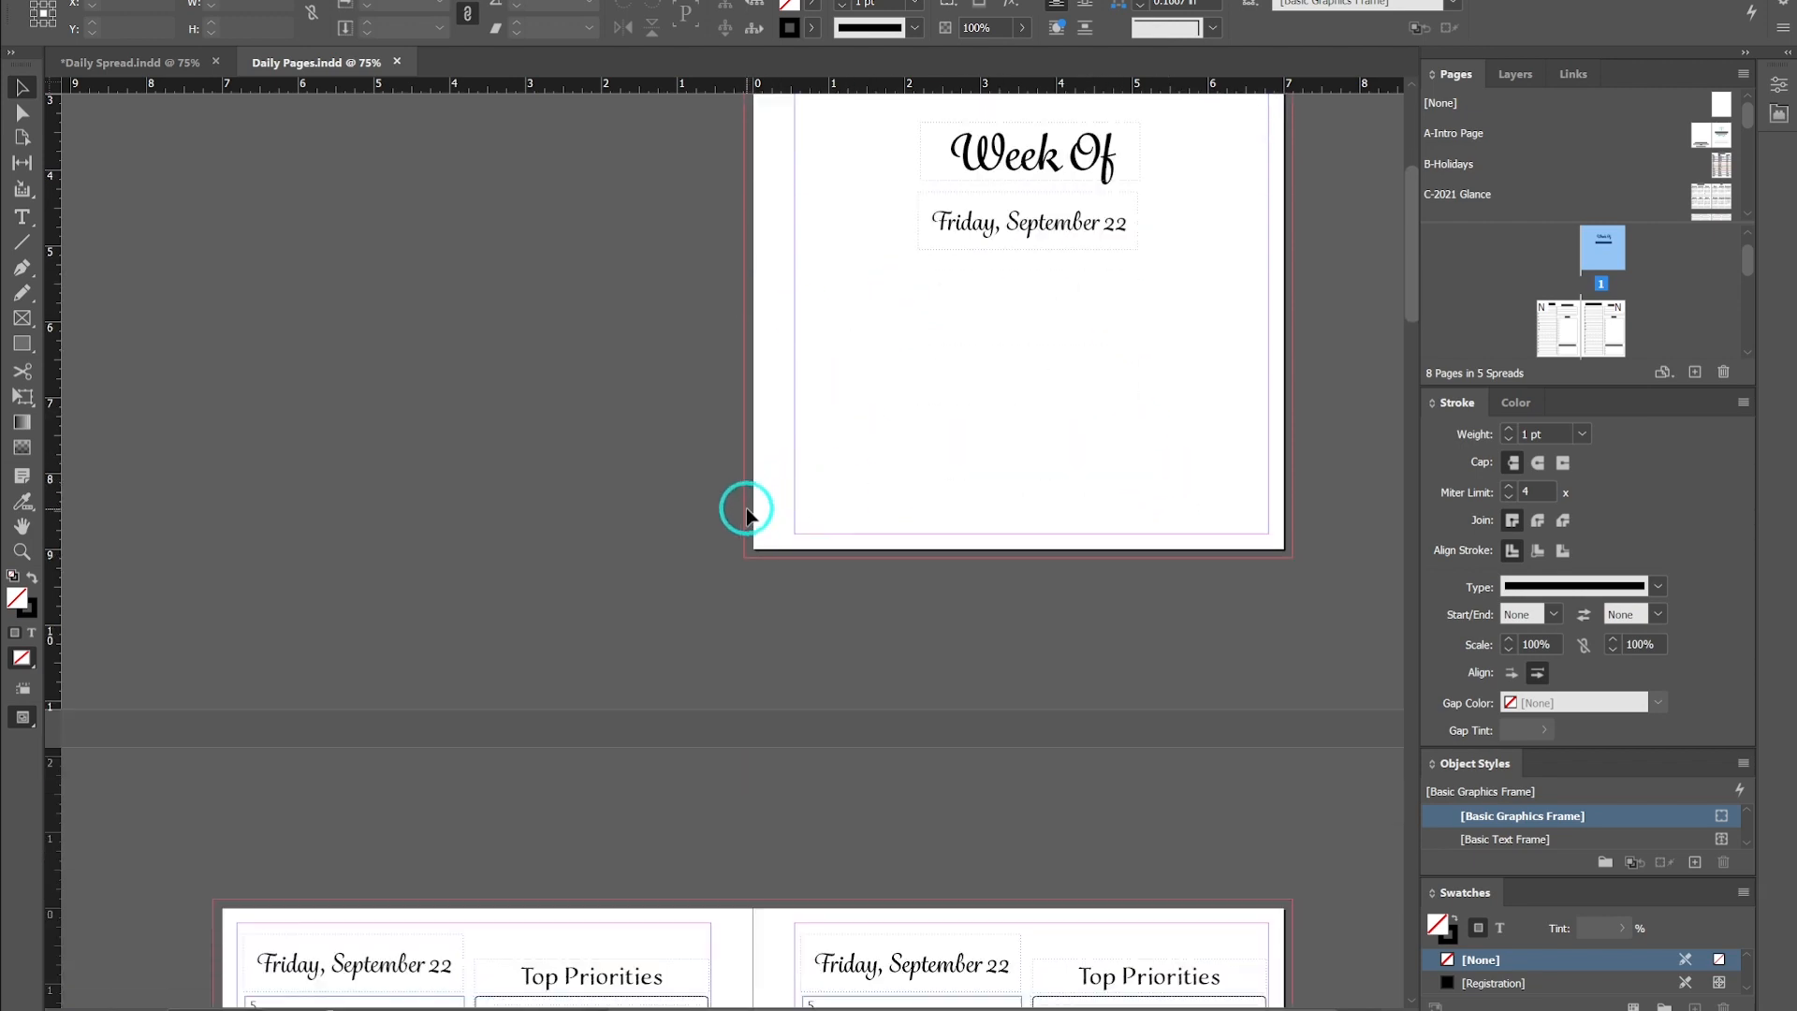
scroll(746, 513, "down", 8)
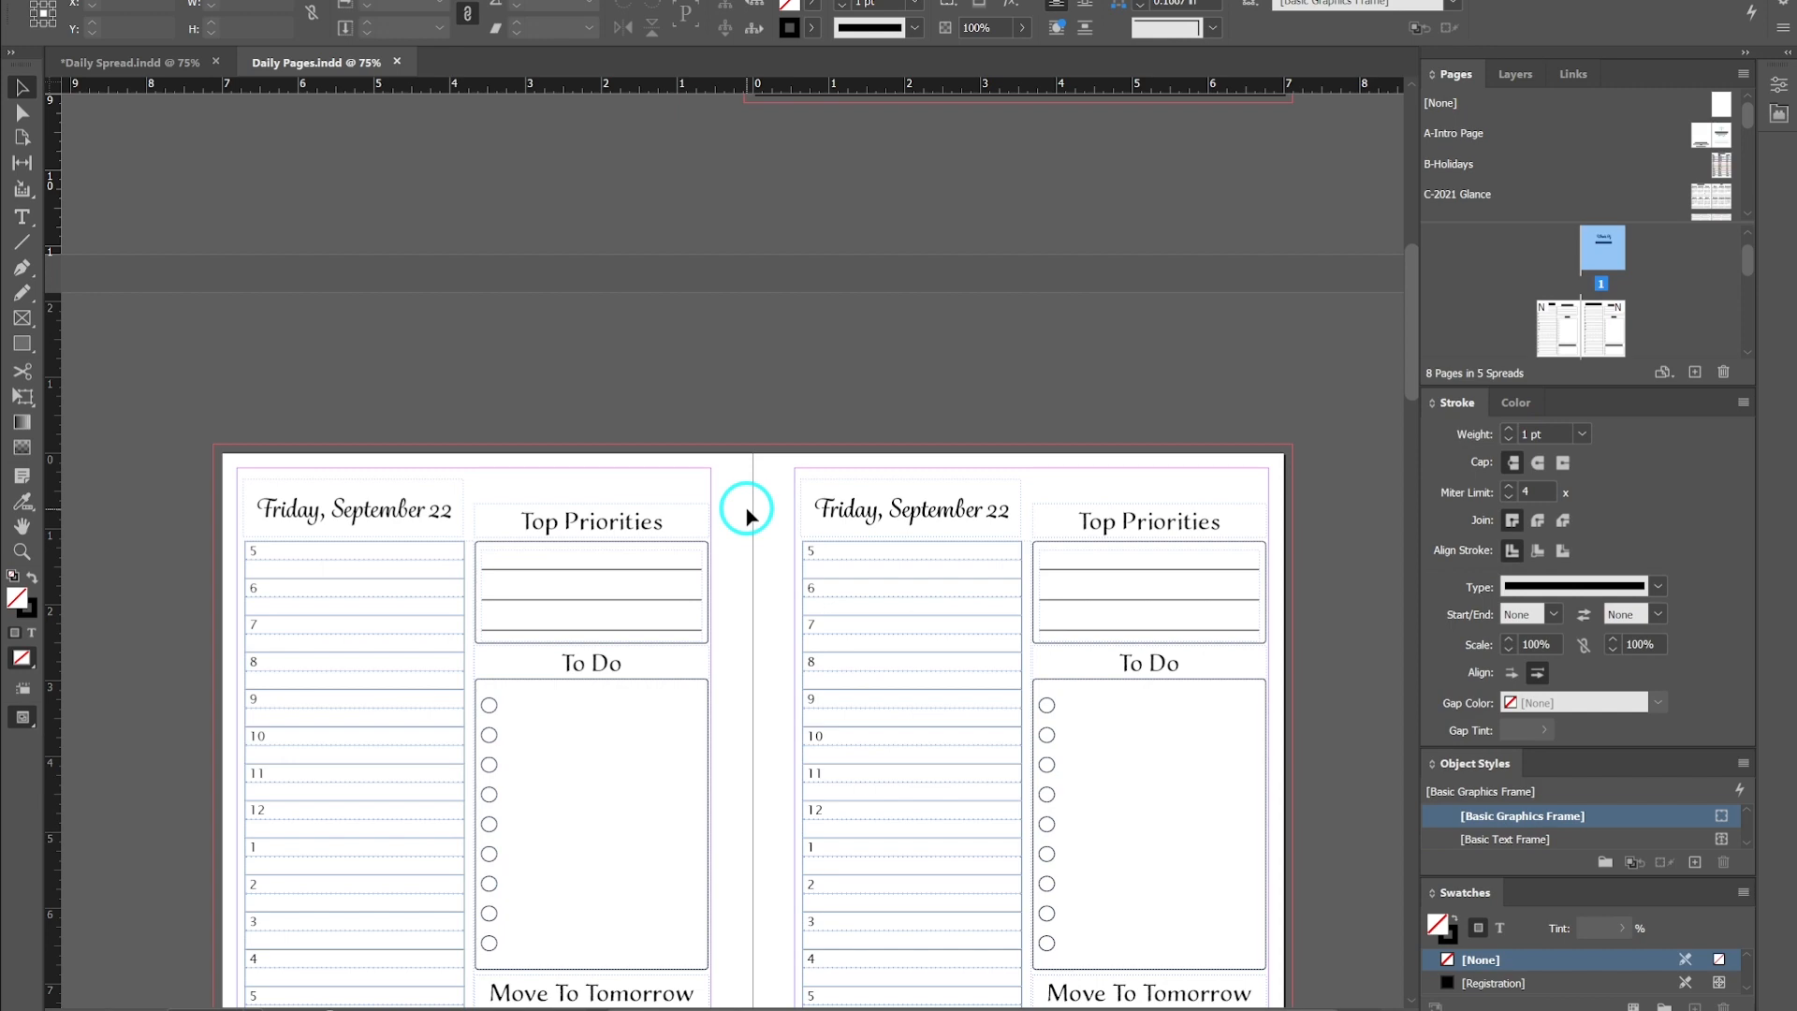
scroll(740, 510, "up", 10)
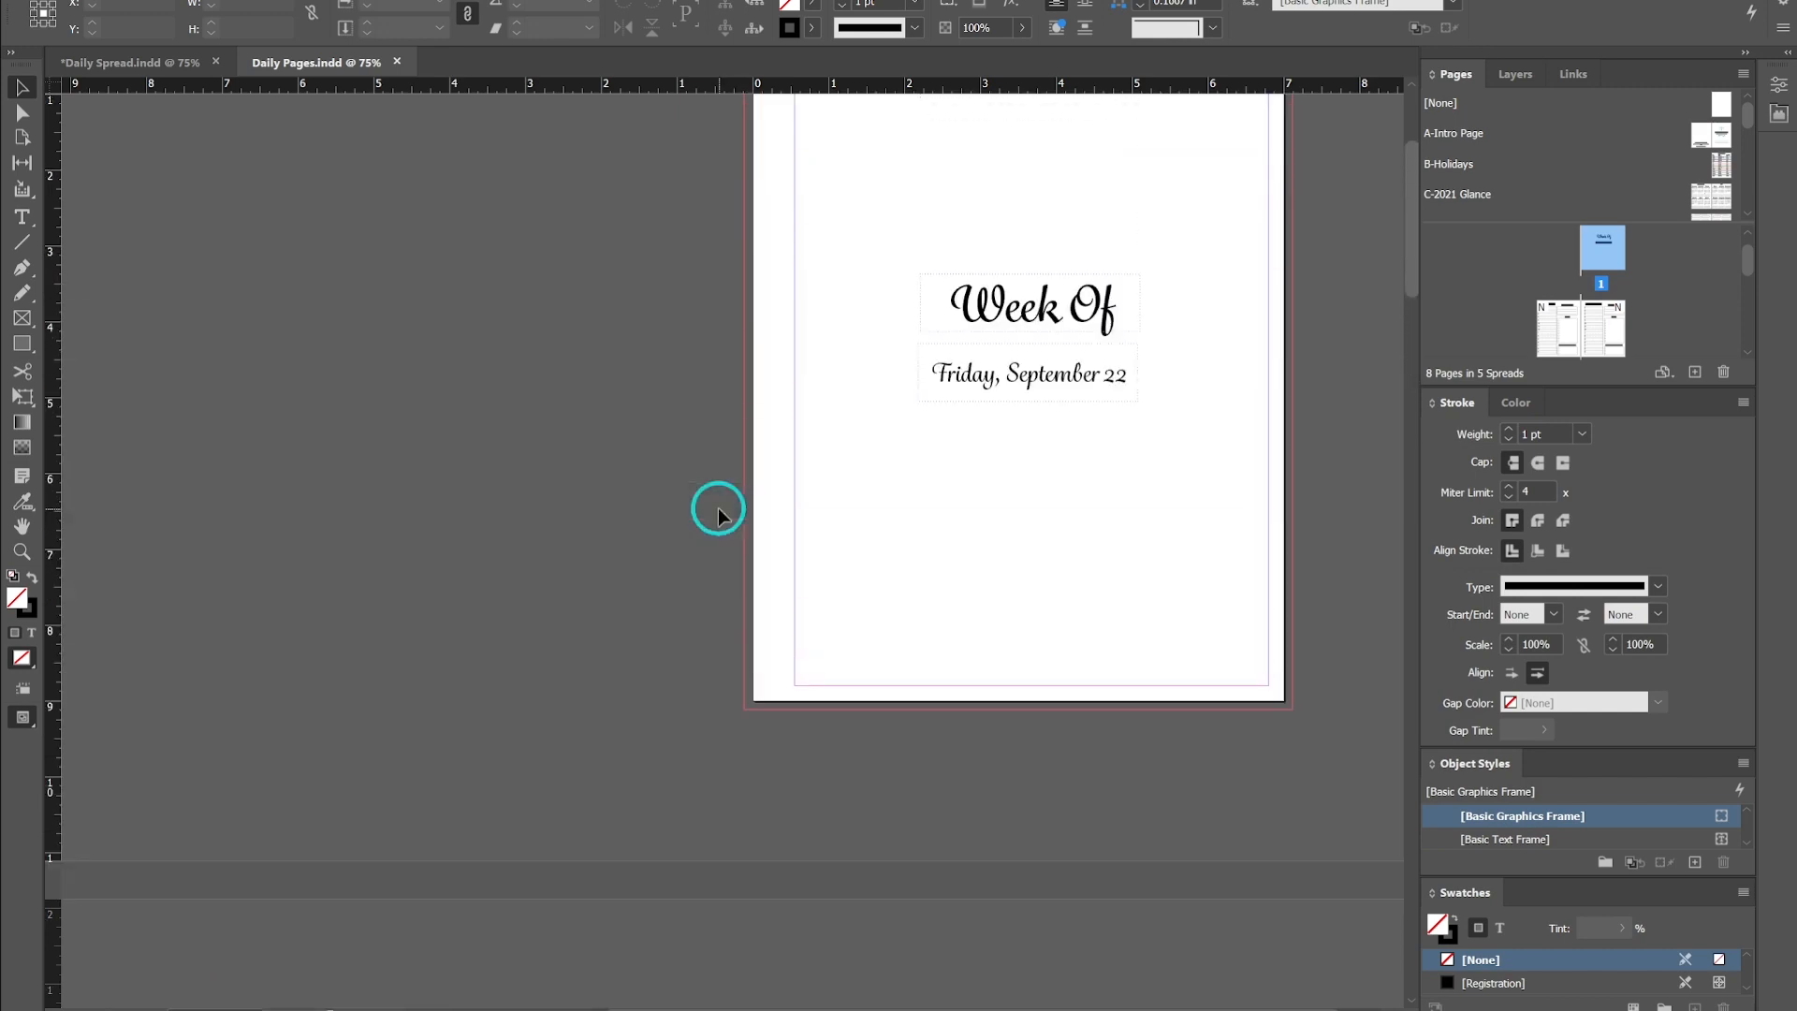
scroll(995, 393, "up", 2)
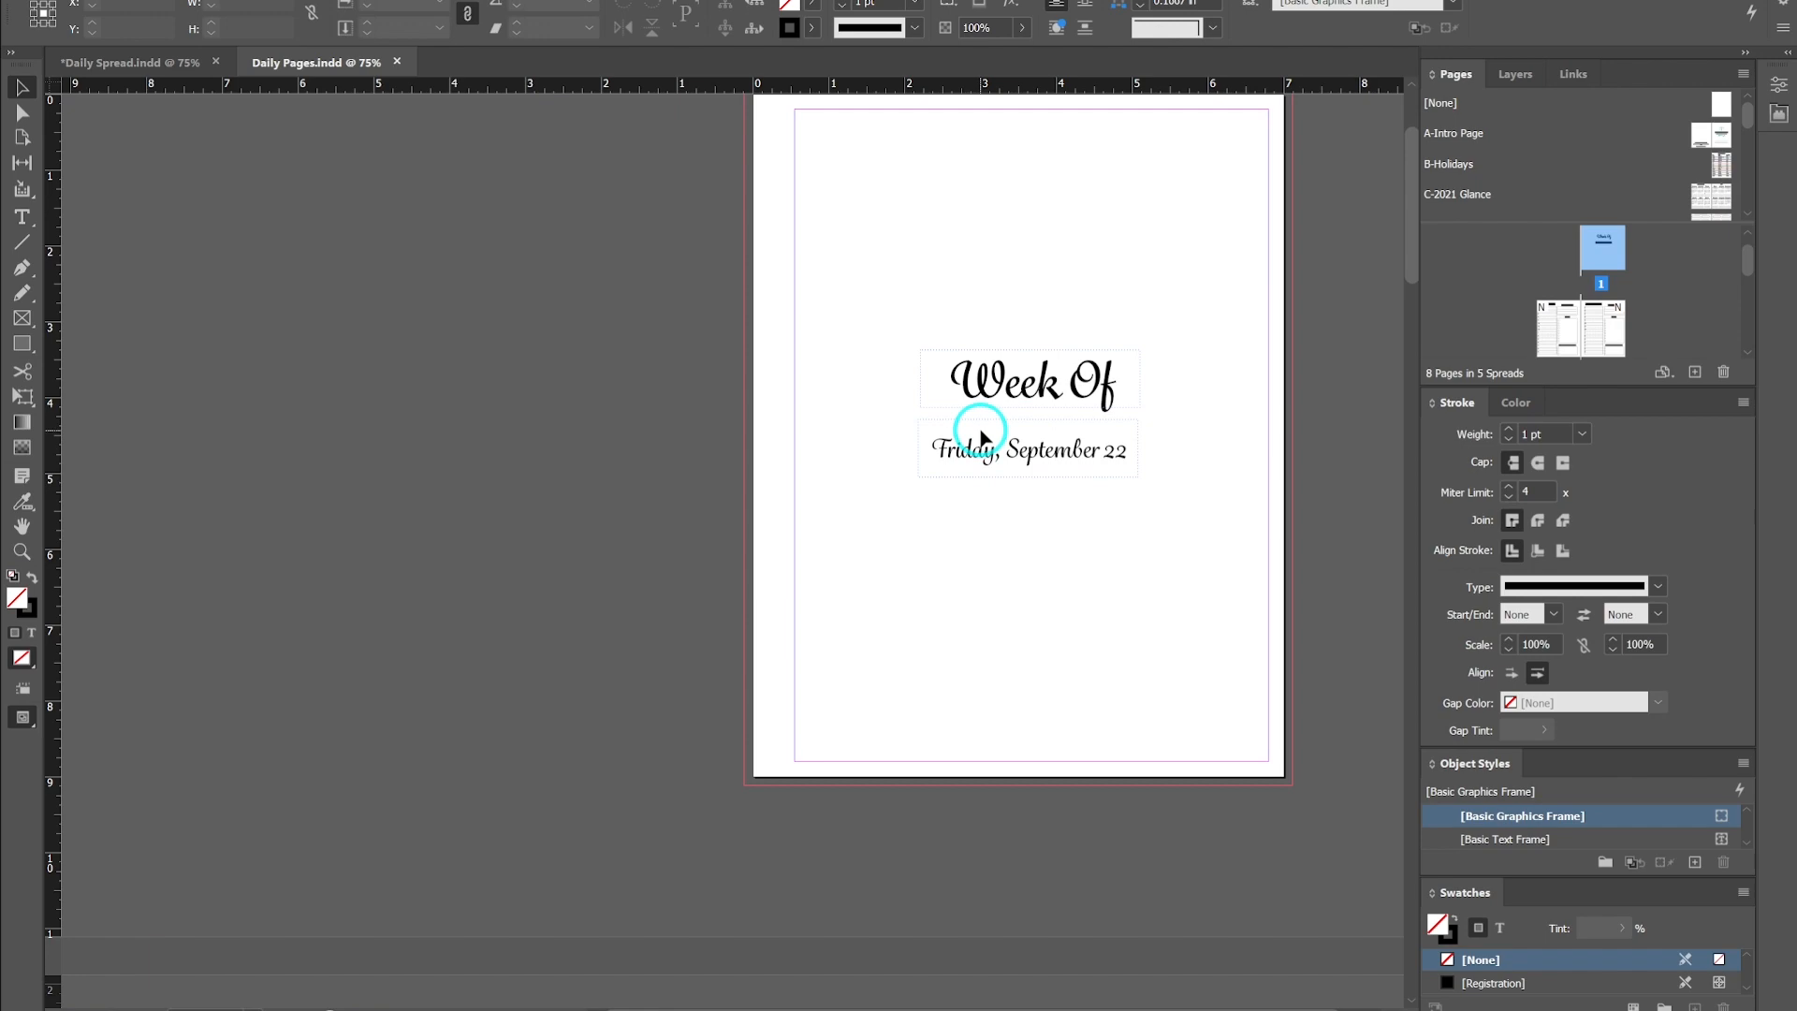
scroll(855, 634, "down", 12)
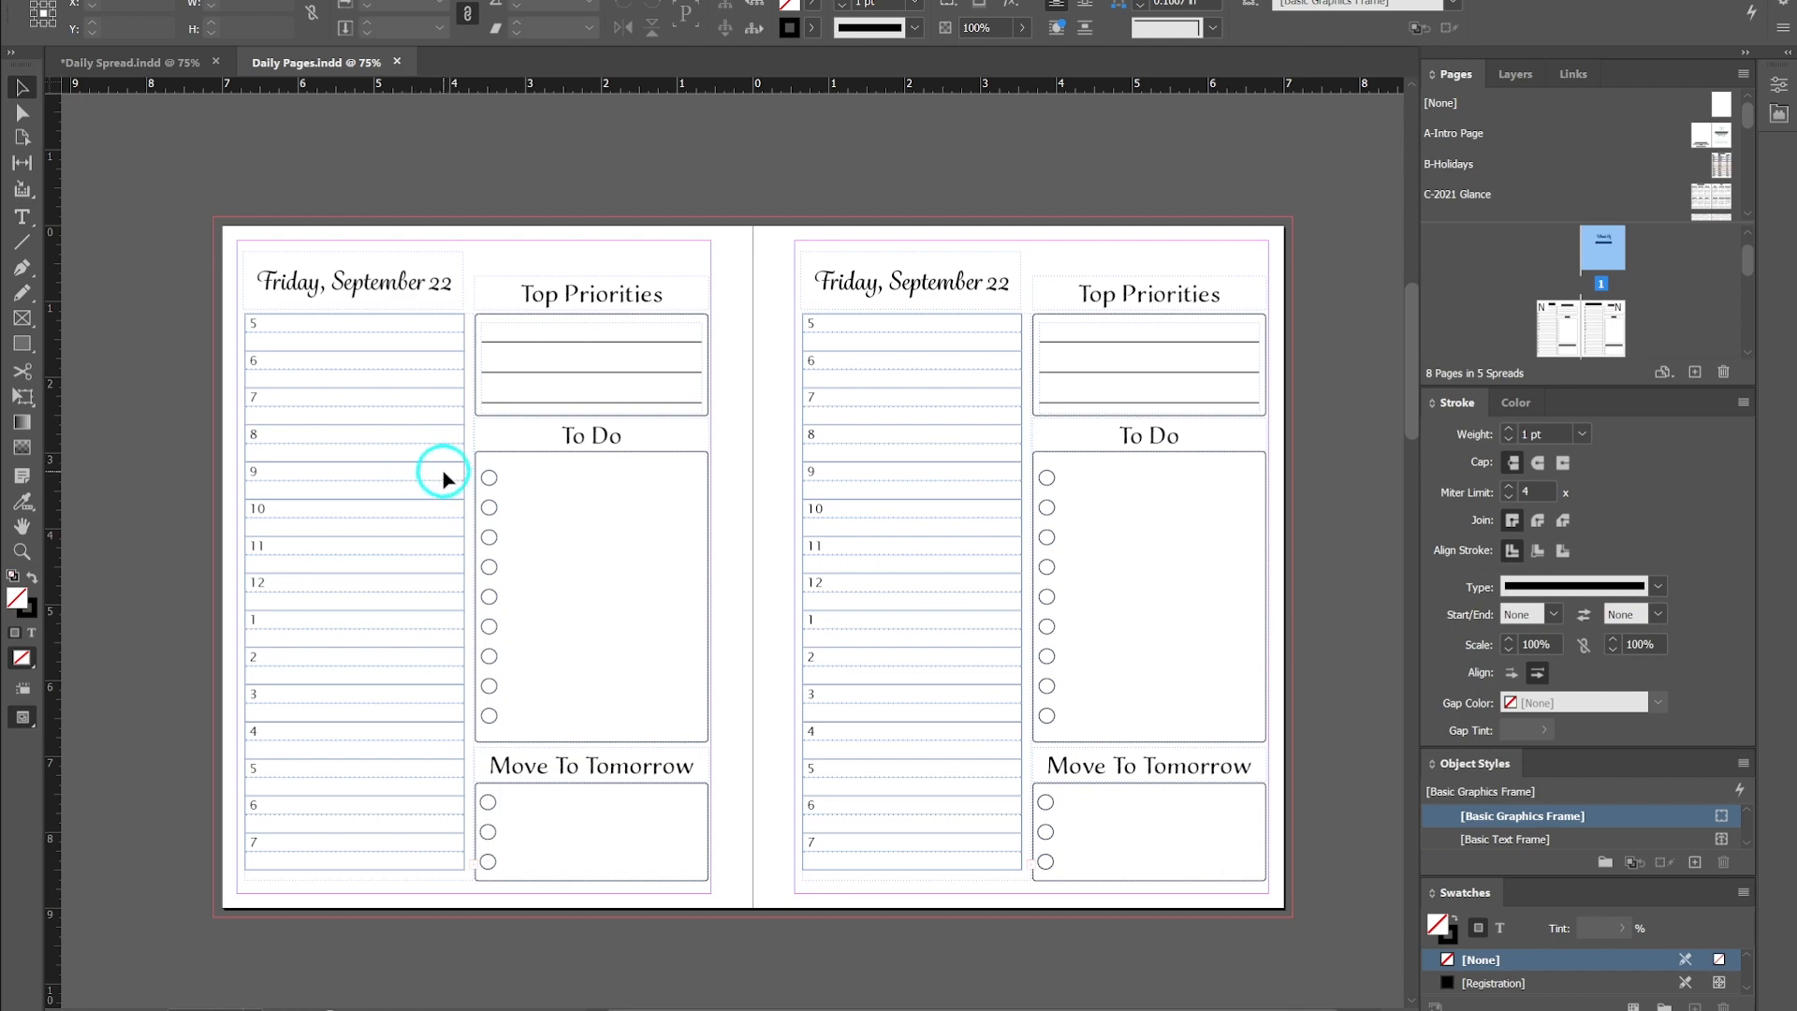
scroll(442, 478, "down", 15)
scroll(442, 472, "down", 15)
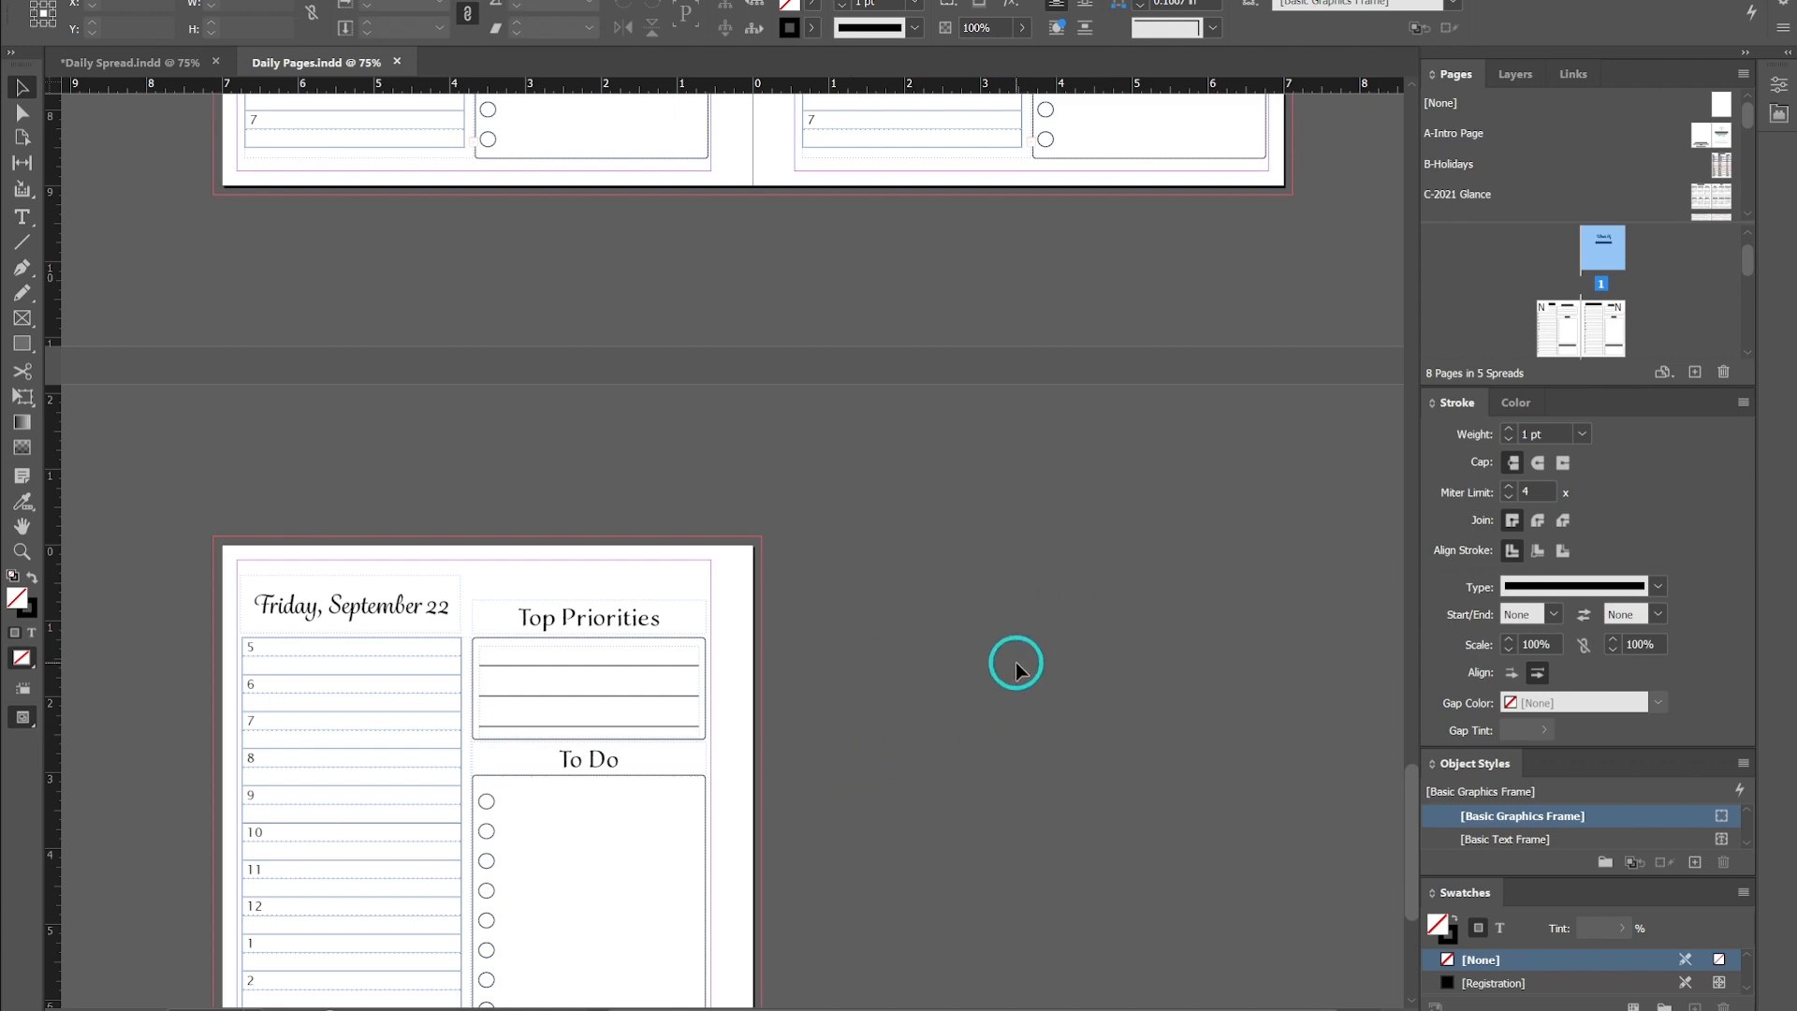
scroll(1015, 667, "up", 15)
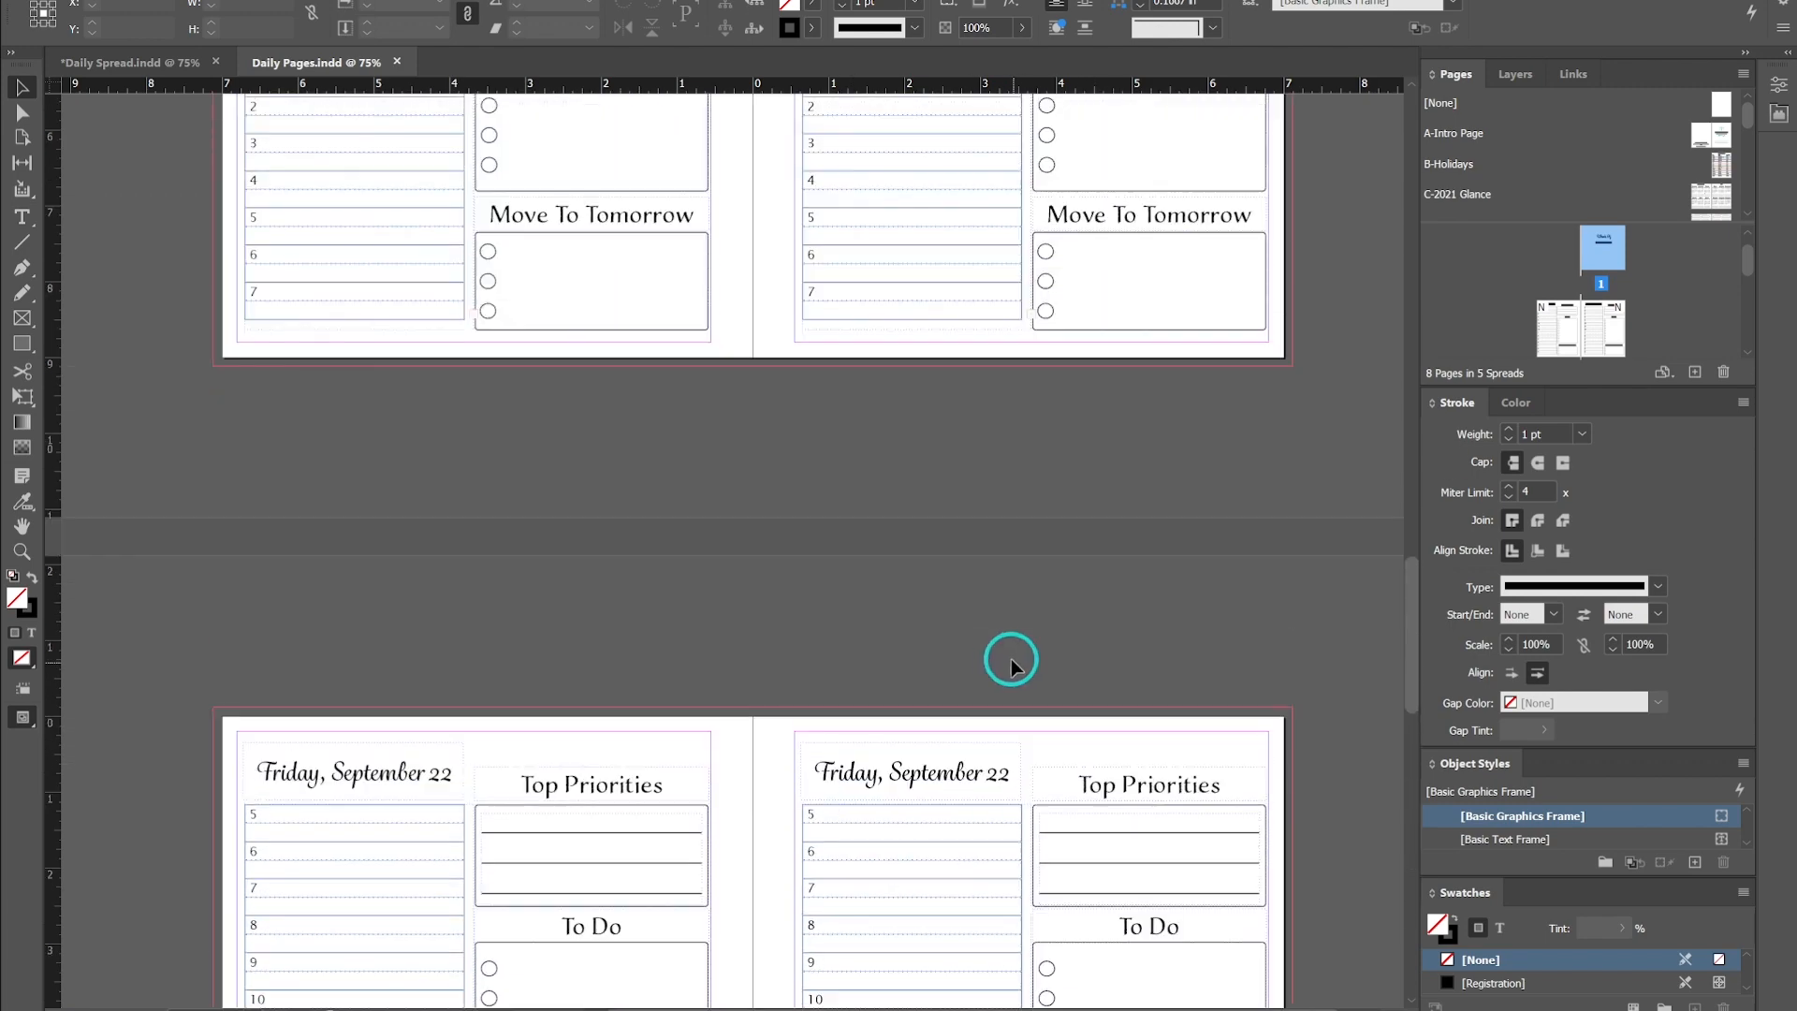
scroll(594, 623, "down", 5)
scroll(521, 449, "up", 2)
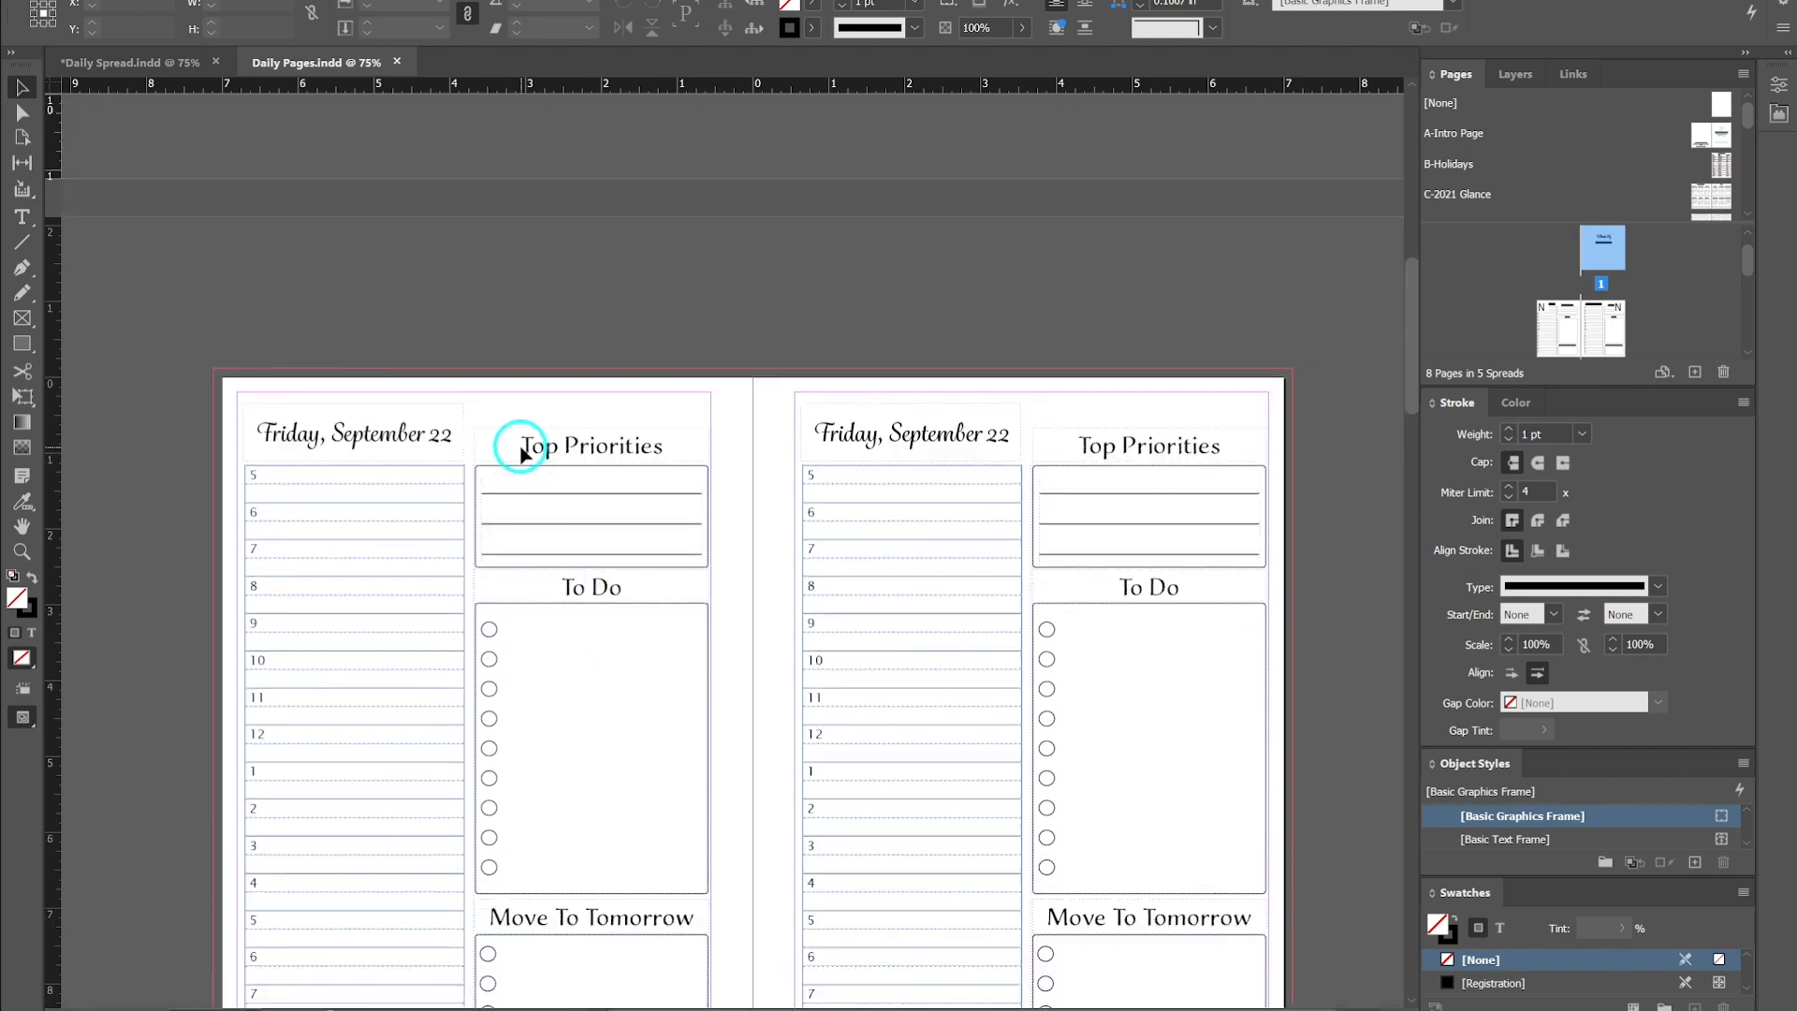
scroll(520, 449, "up", 6)
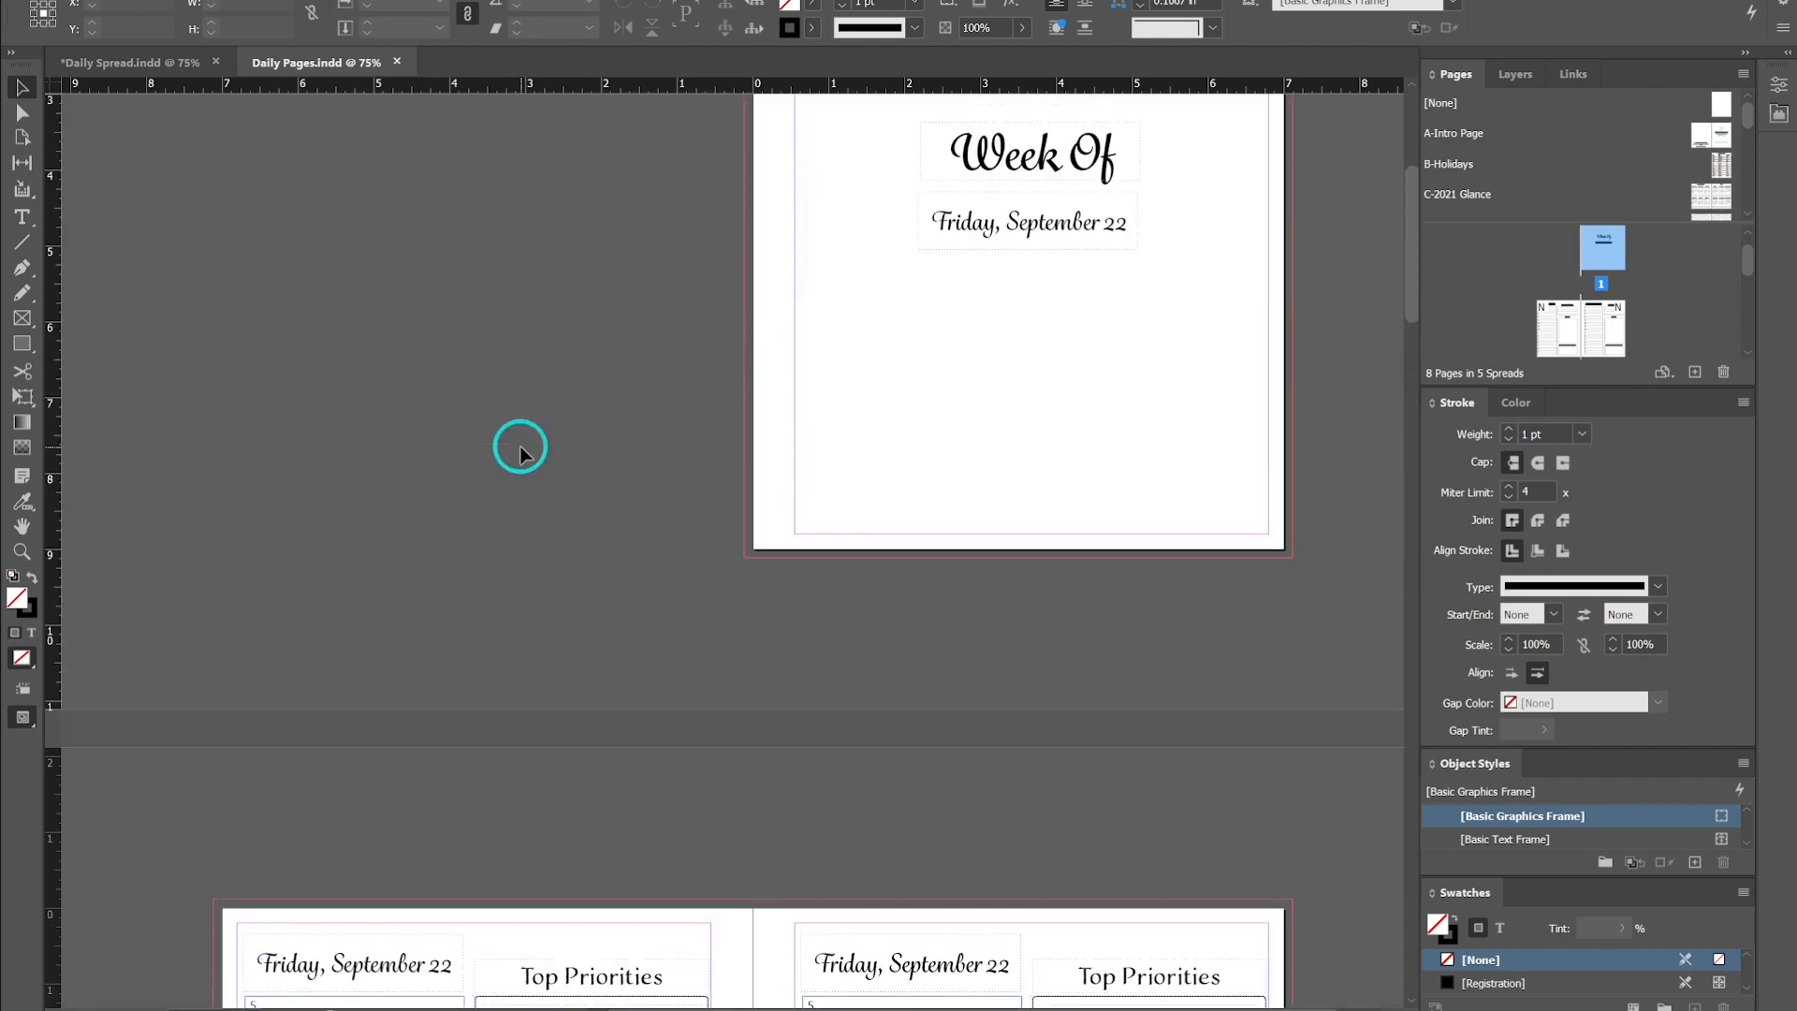
scroll(520, 449, "up", 3)
scroll(520, 449, "up", 1)
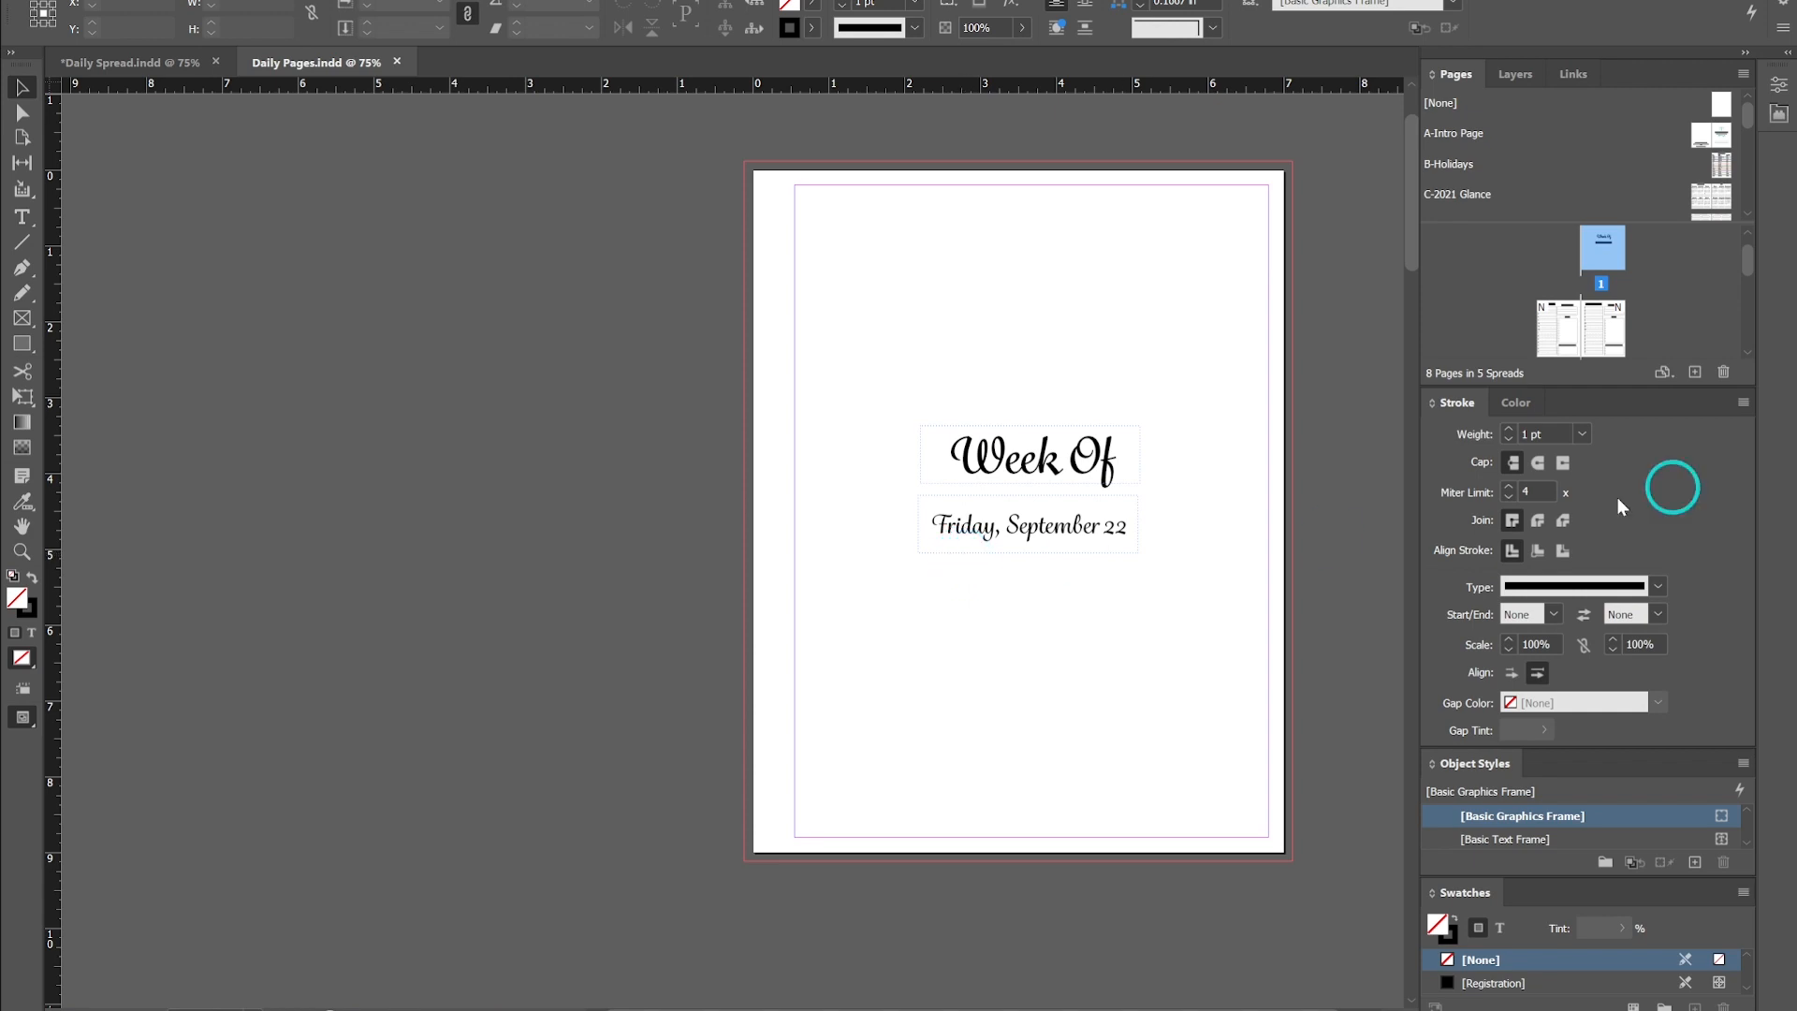
- Jump to page 1 from the page thumbnails and scroll down through the spreads again to check them
left_click_drag(1628, 296, 1606, 262)
scroll(1601, 272, "down", 8)
scroll(1598, 278, "down", 3)
scroll(1579, 303, "up", 4)
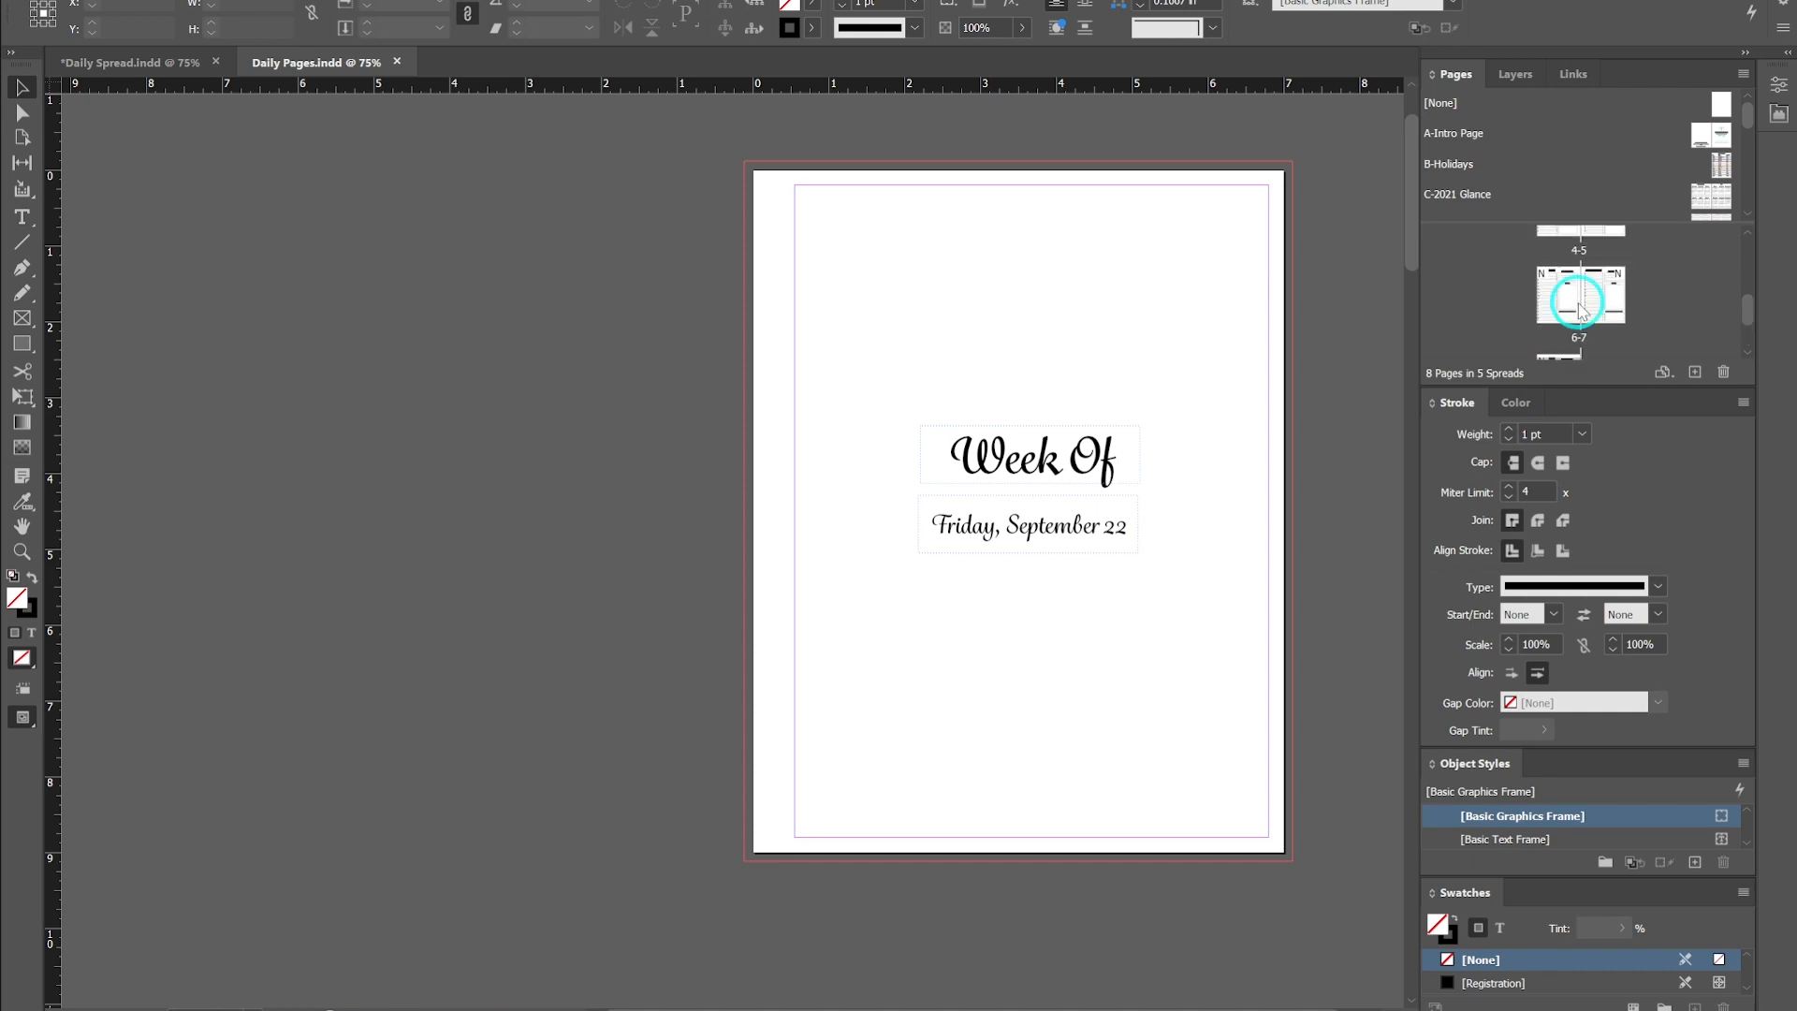
scroll(1582, 302, "up", 6)
left_click(1592, 266)
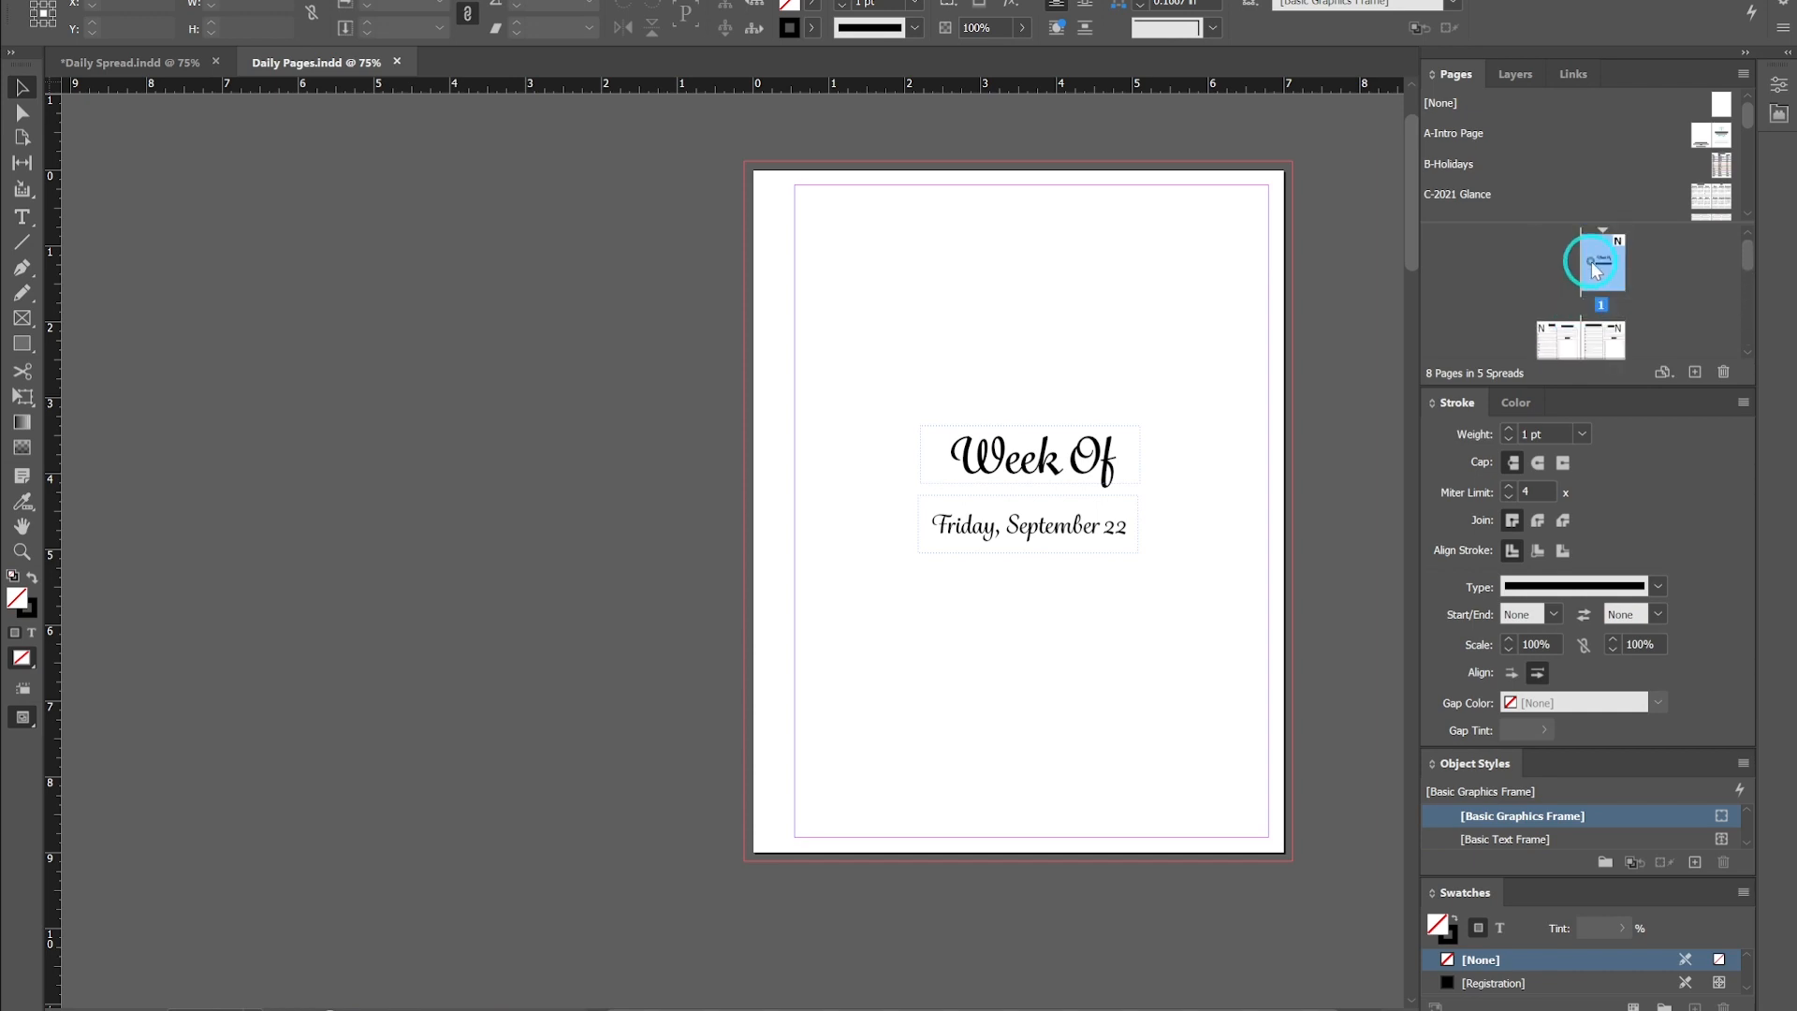
double_click(1591, 263)
scroll(1020, 410, "down", 8)
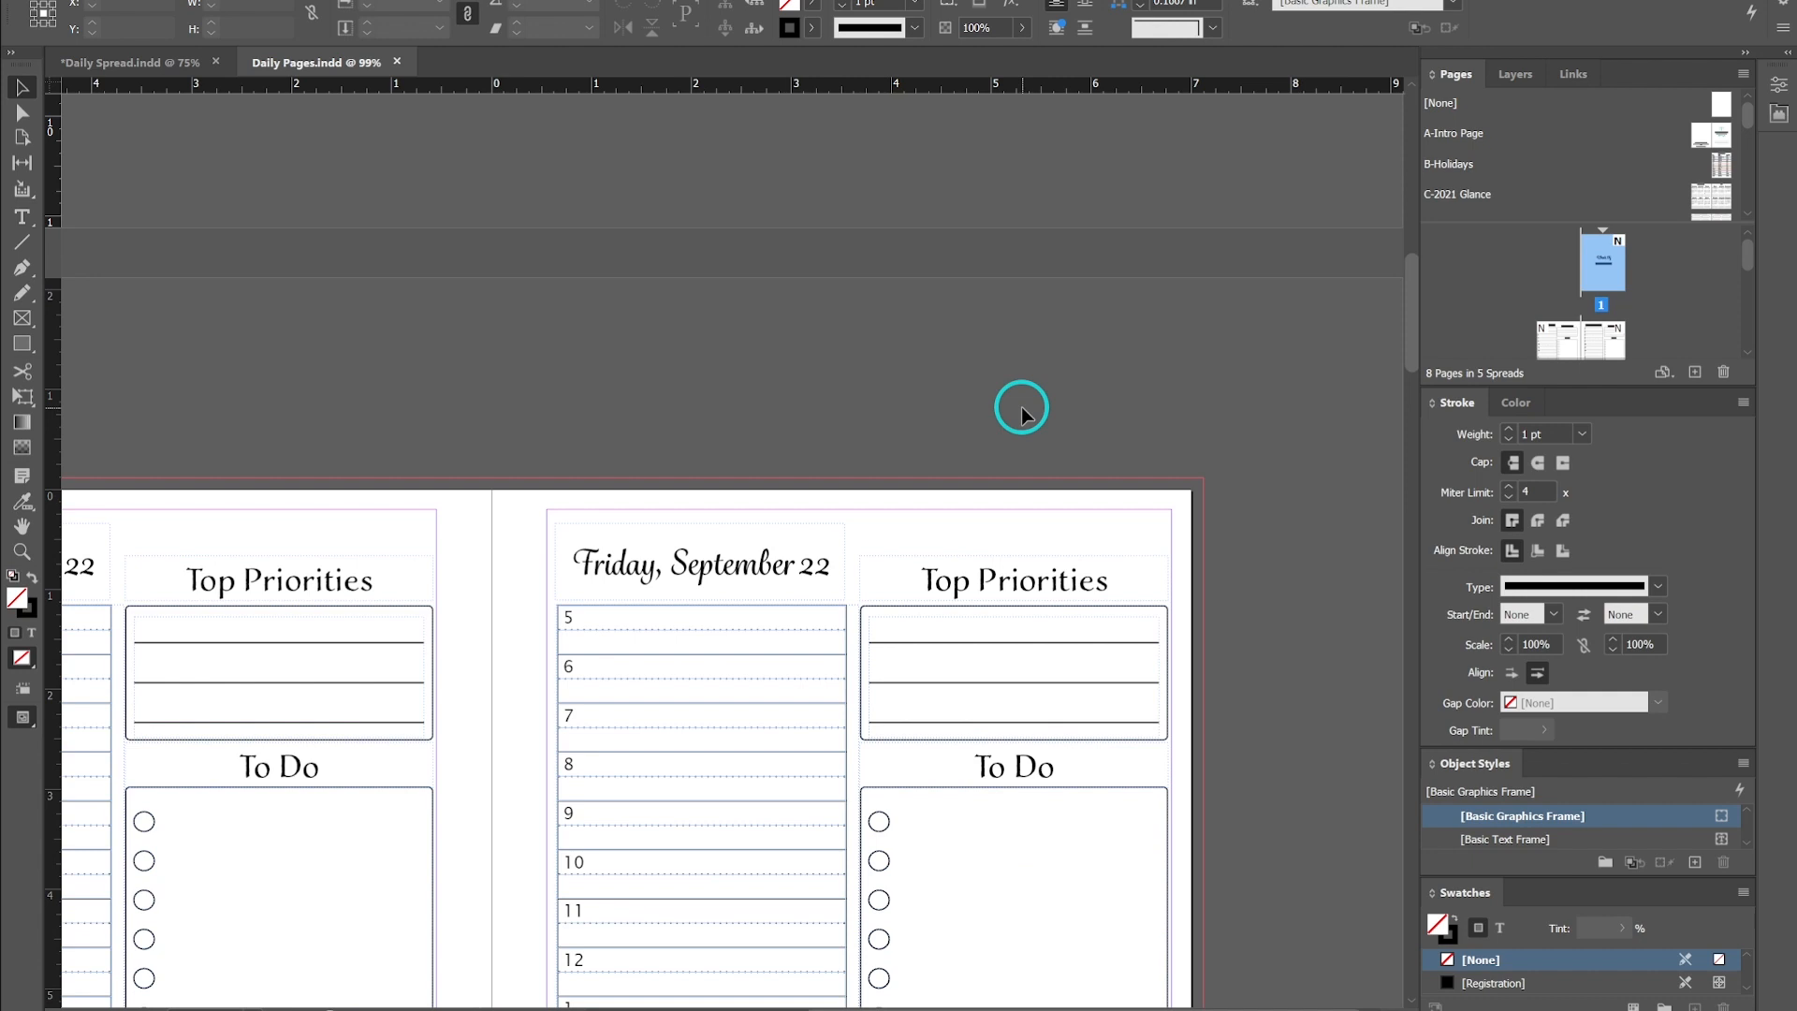
scroll(930, 409, "down", 3, "alt")
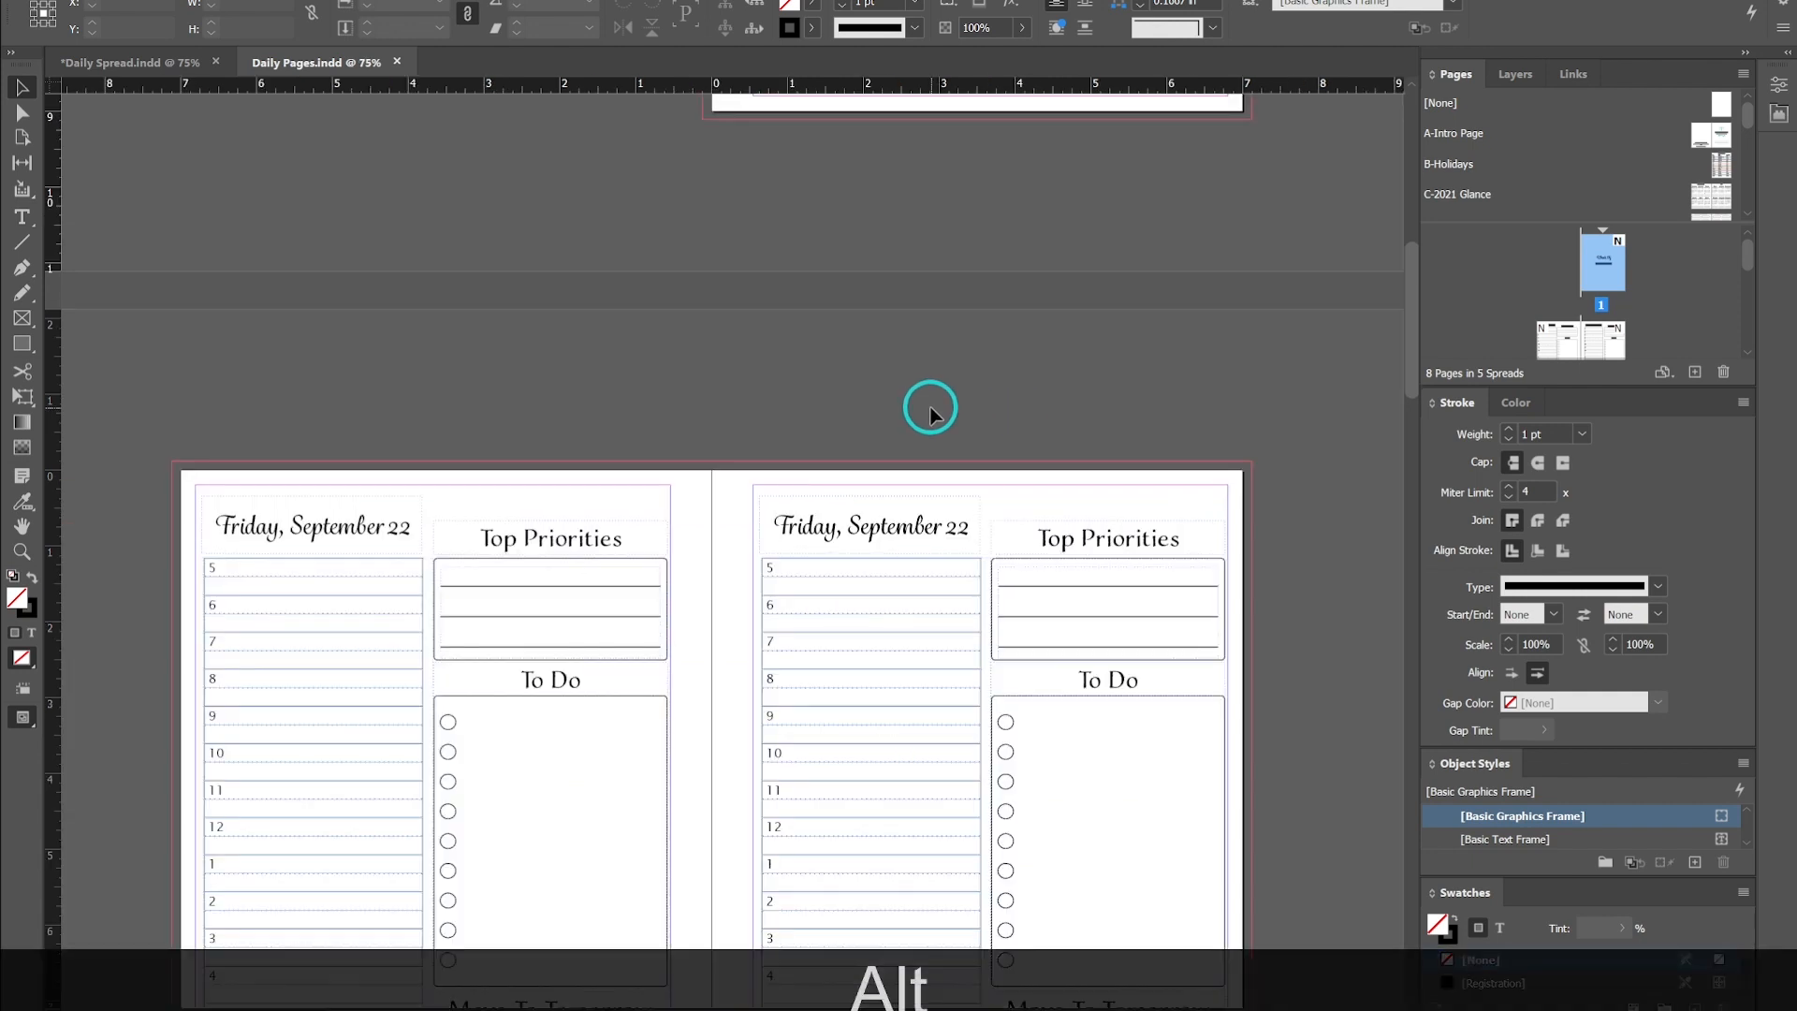
scroll(931, 409, "up", 2)
scroll(930, 412, "up", 1)
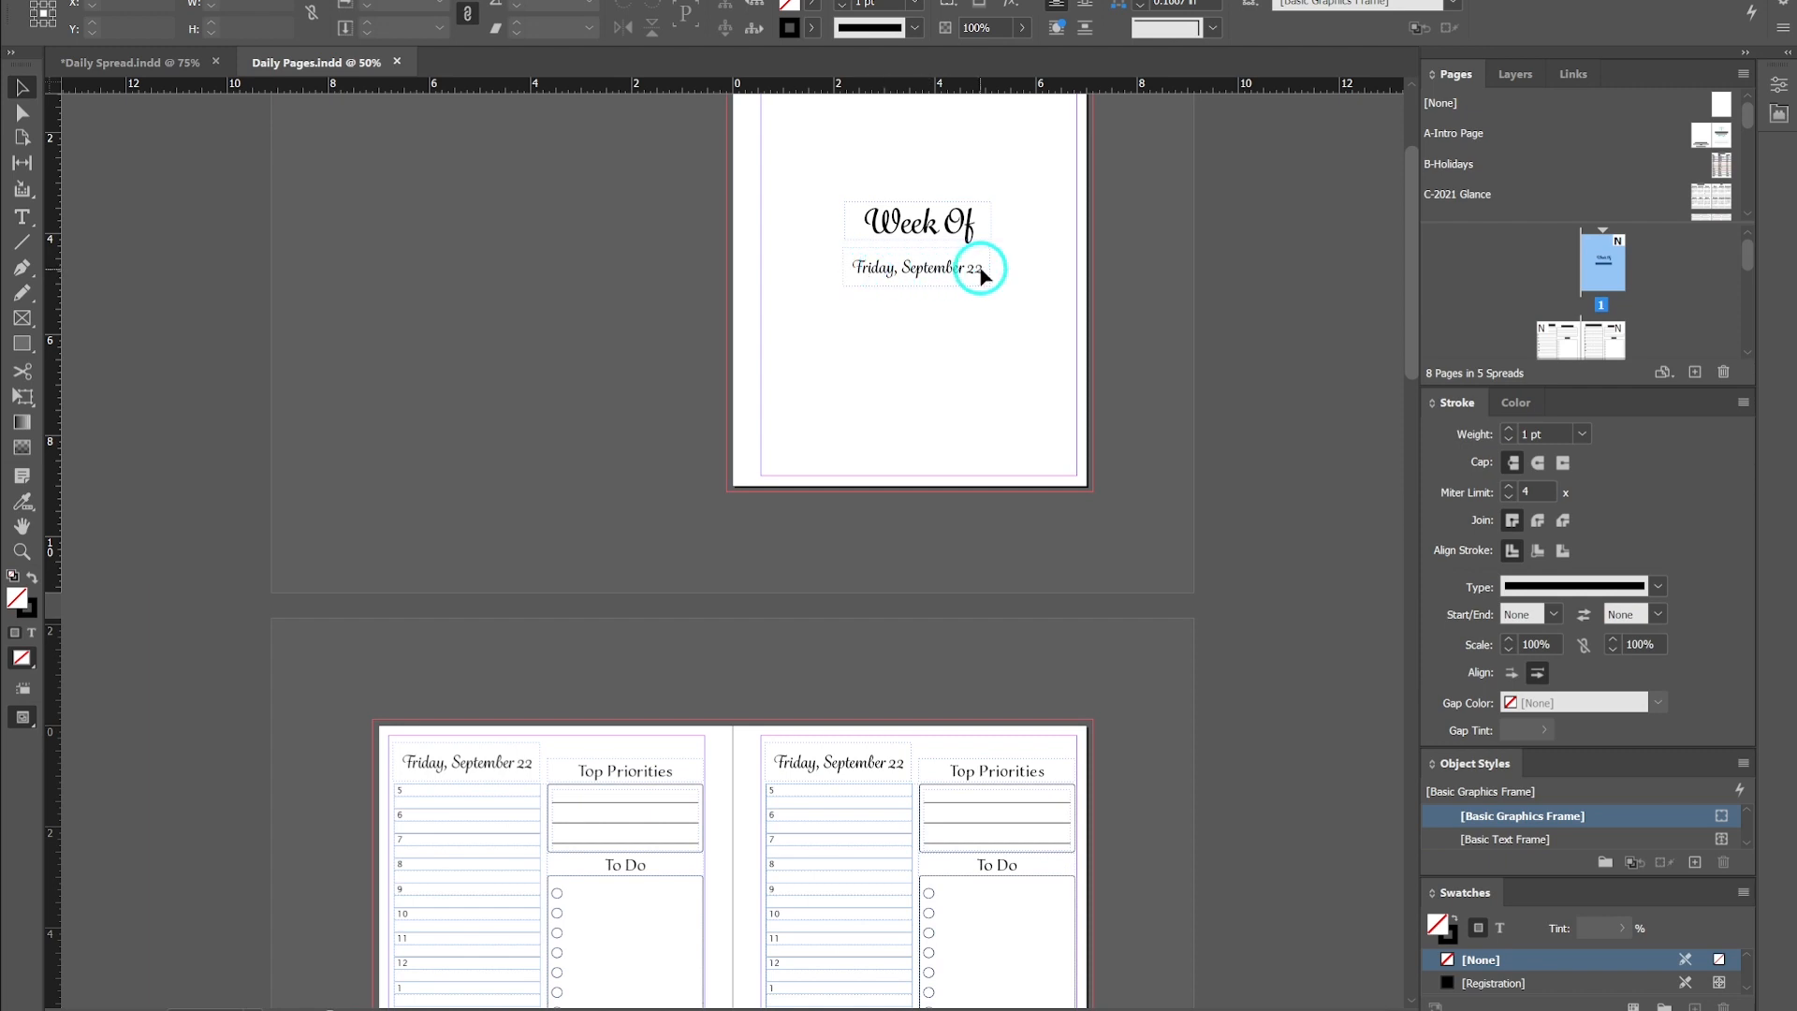
scroll(975, 269, "down", 4)
scroll(759, 482, "up", 1, "alt")
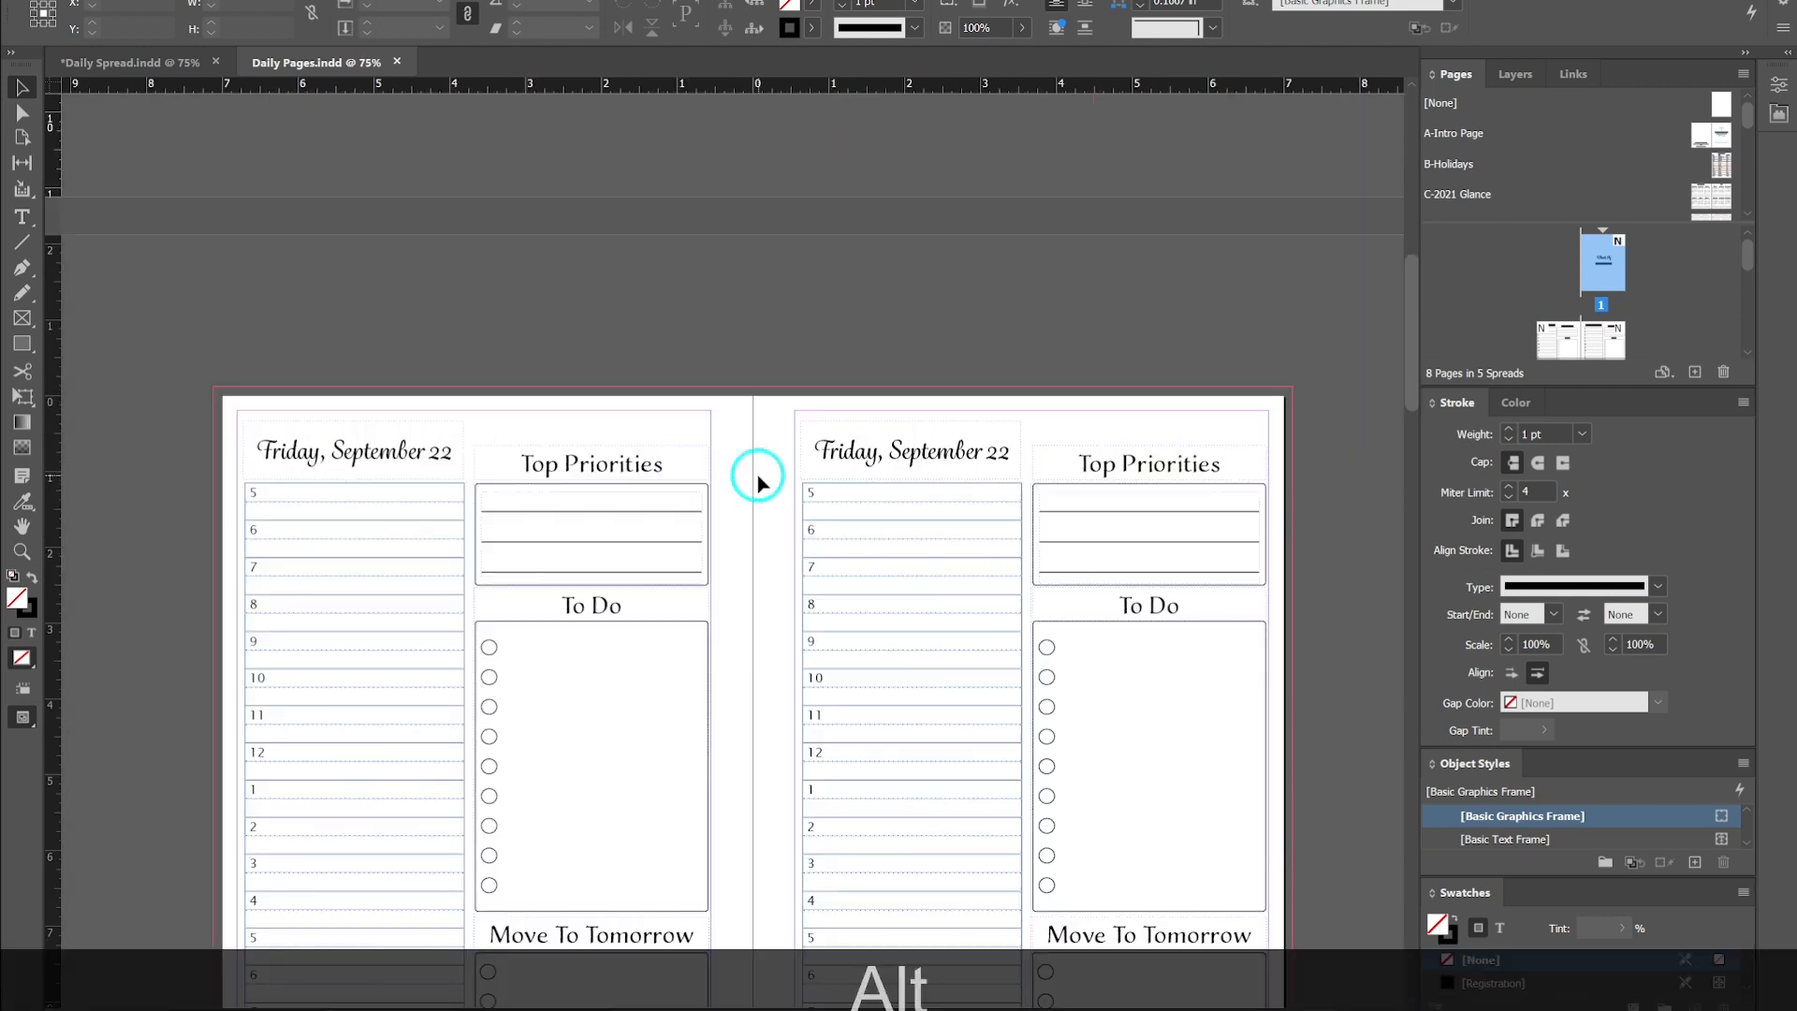
scroll(760, 476, "down", 3)
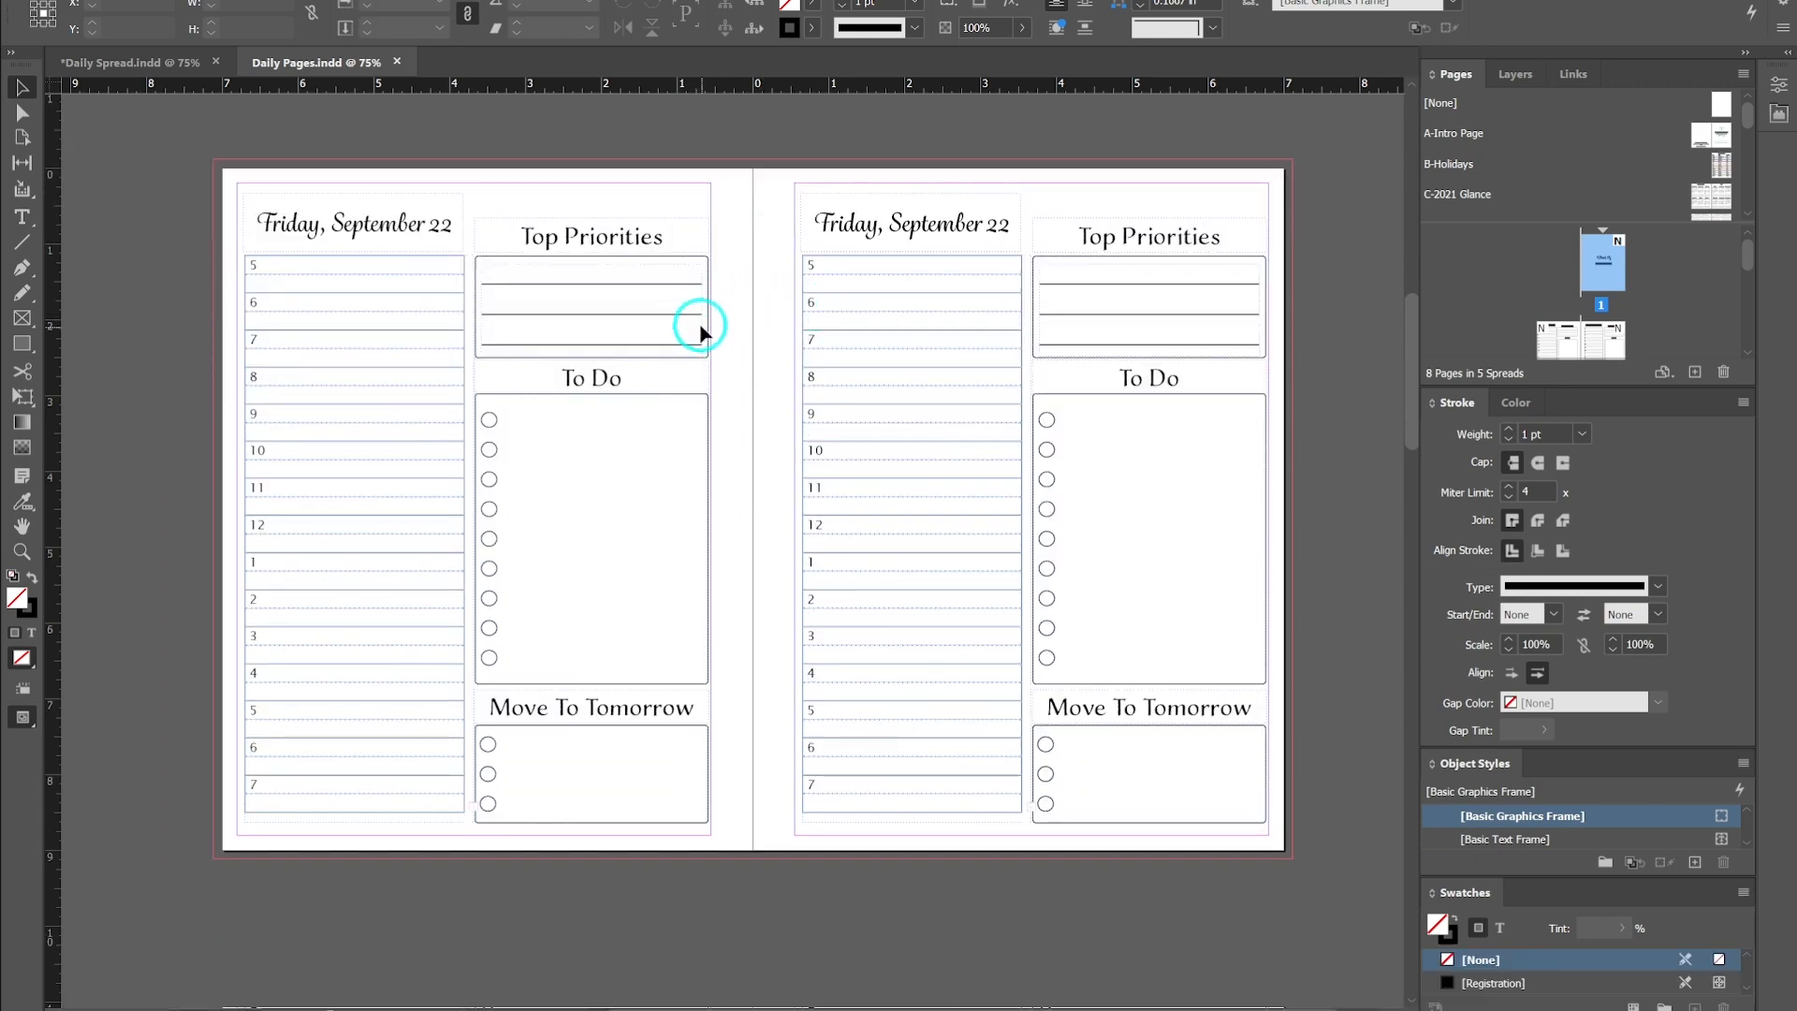
scroll(744, 374, "down", 4)
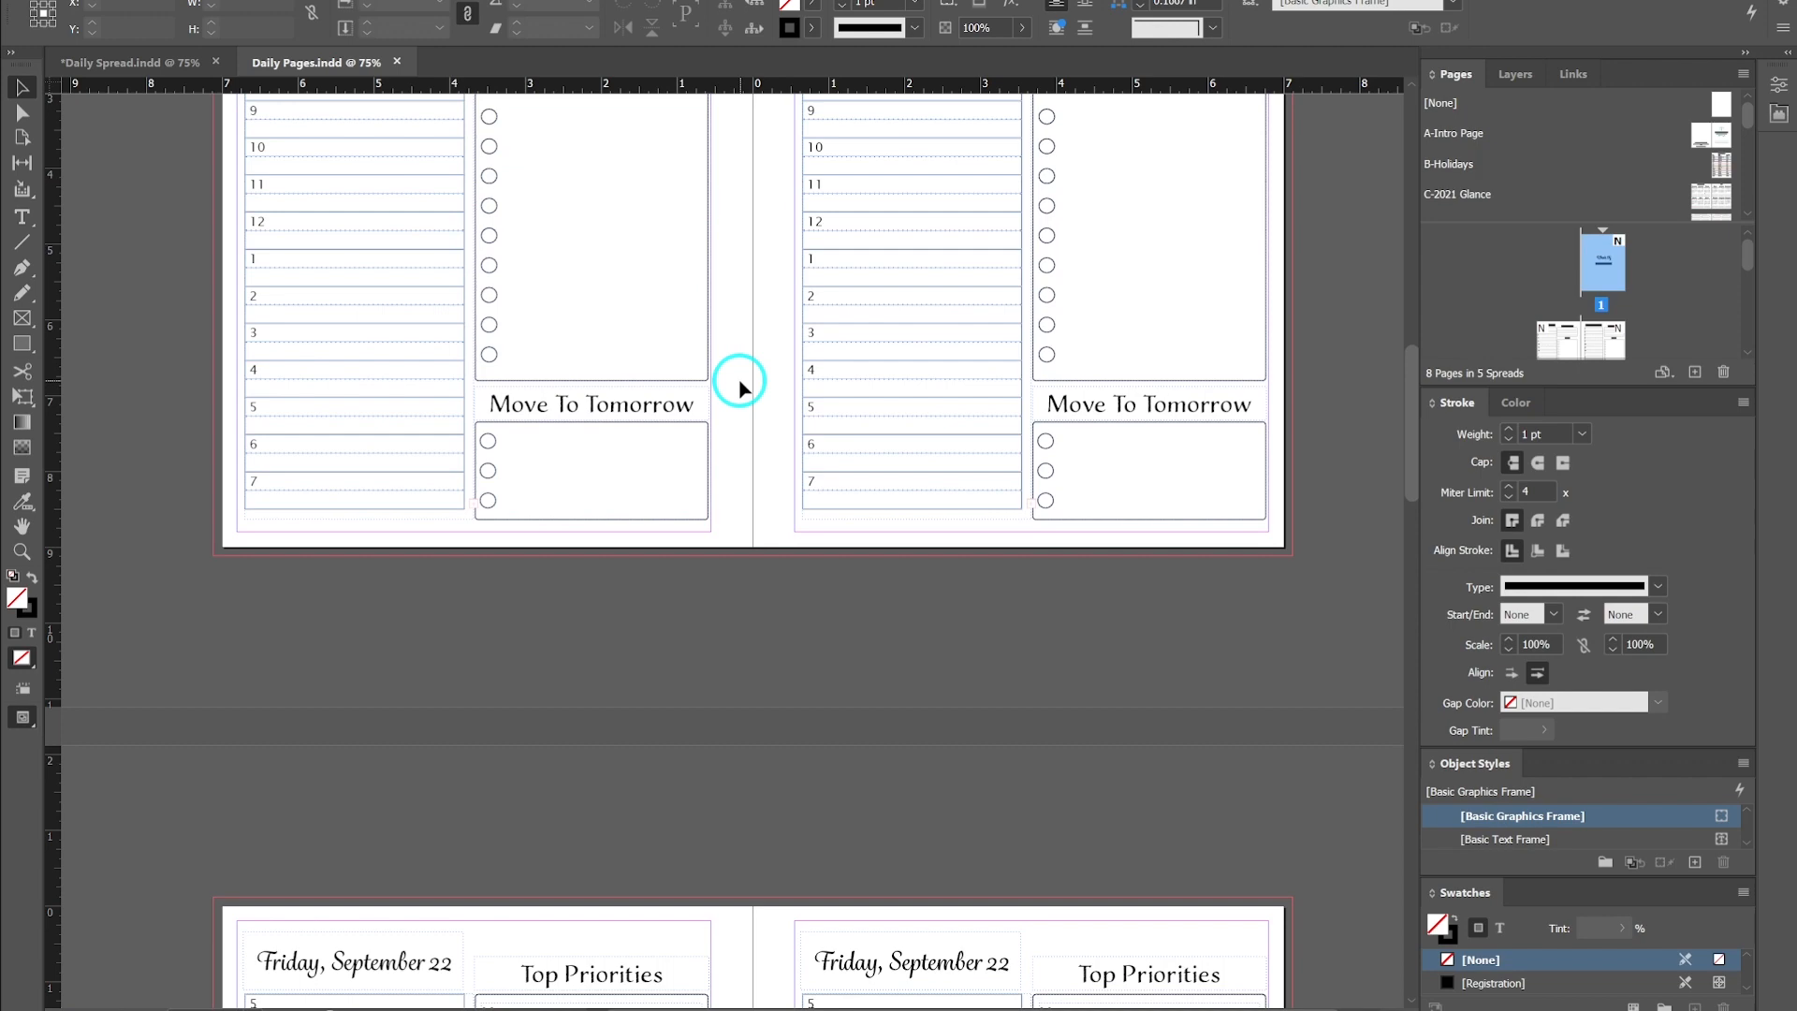
scroll(739, 384, "down", 10)
scroll(740, 384, "up", 11)
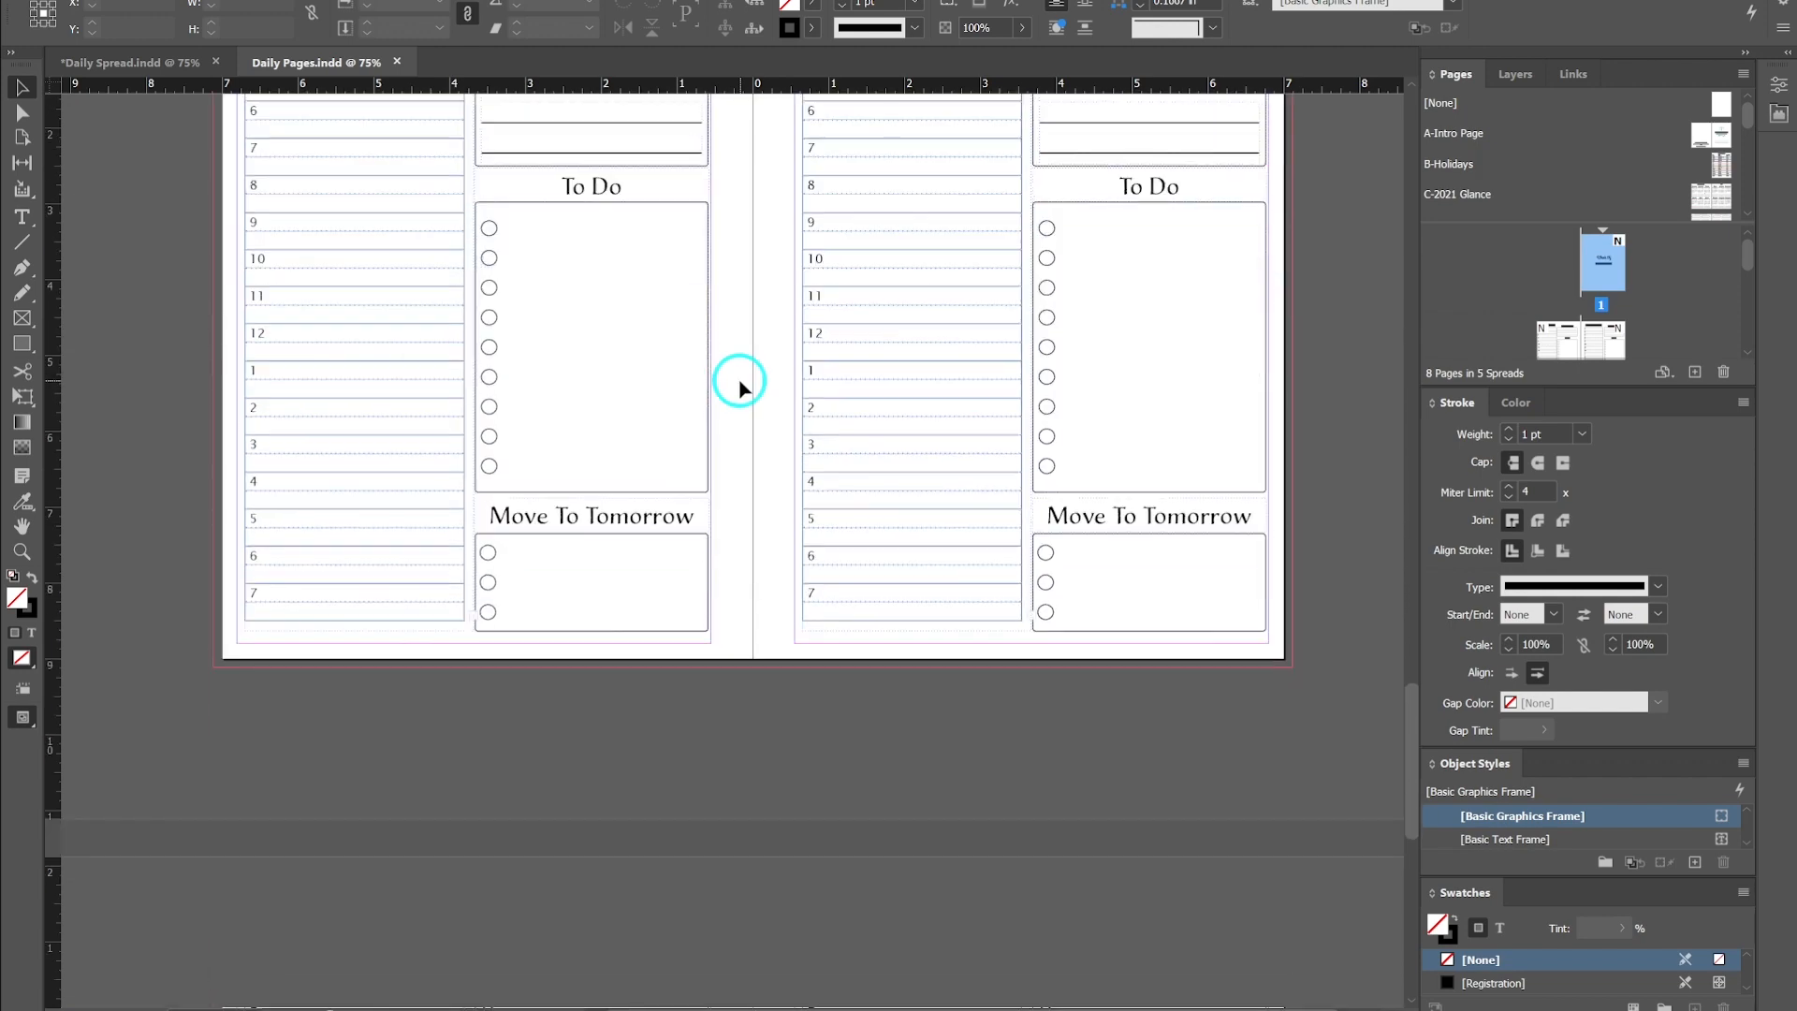
scroll(739, 383, "down", 10)
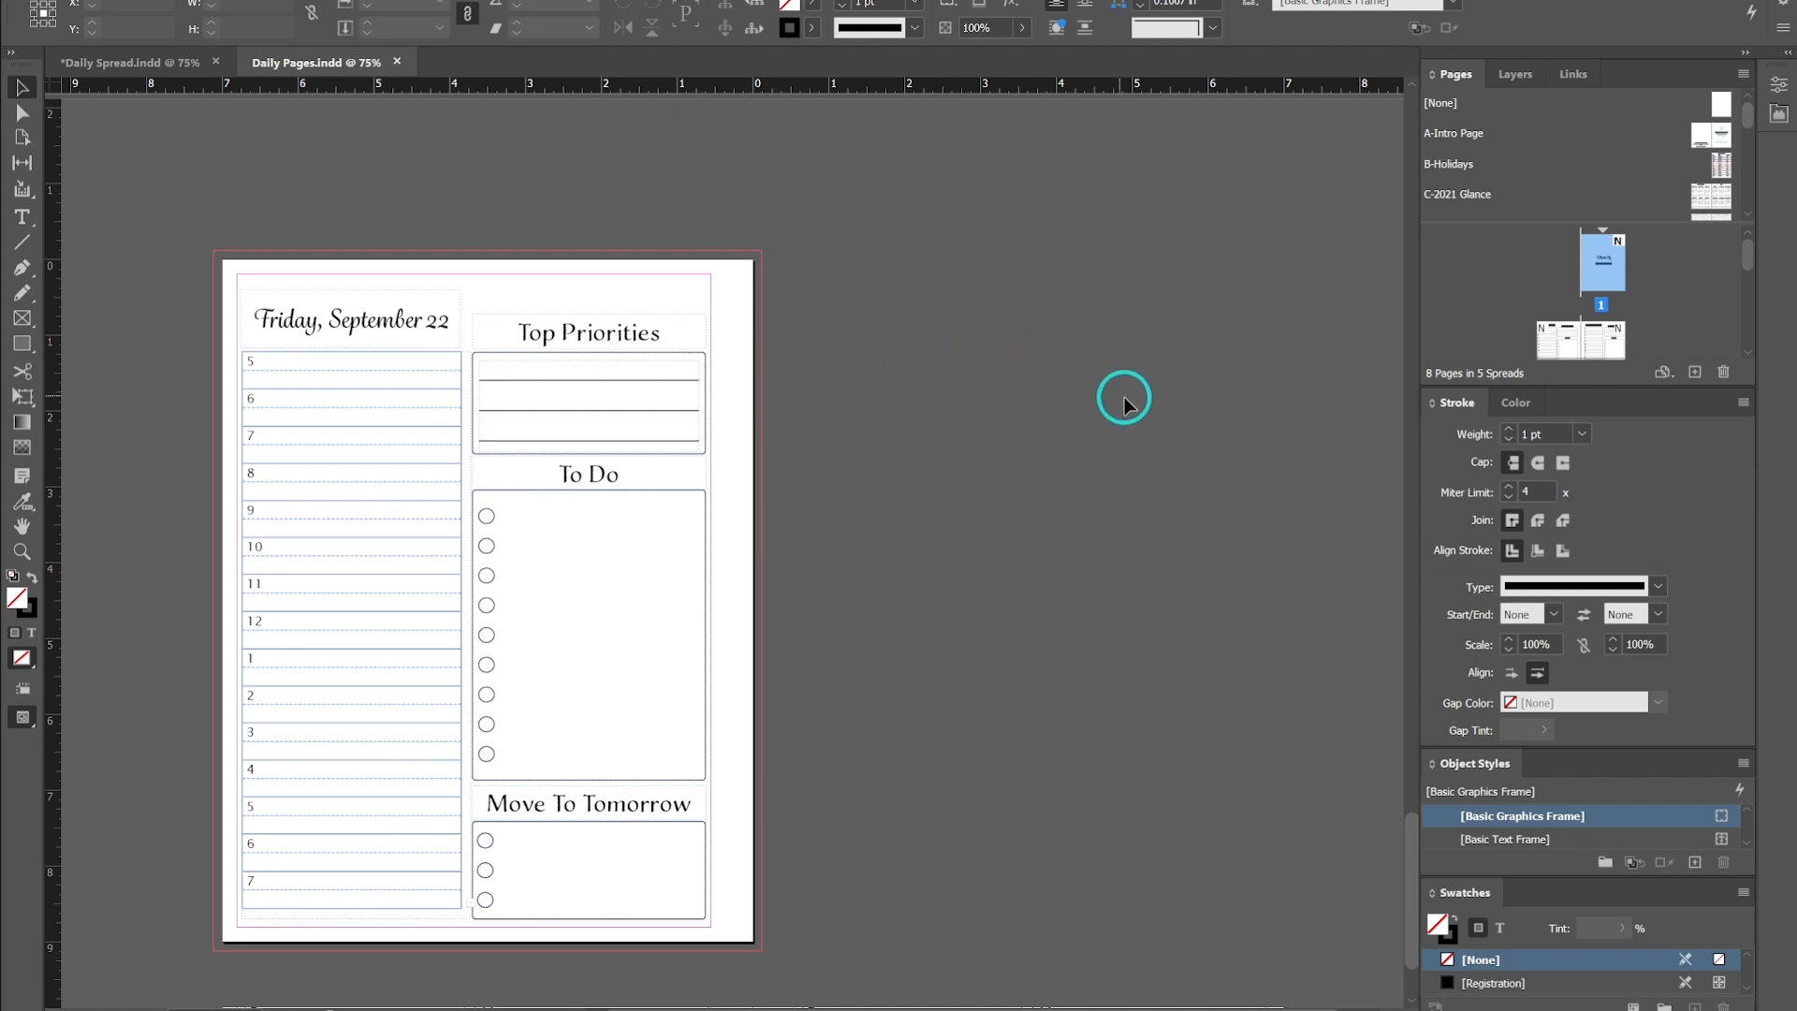
scroll(1025, 475, "down", 20)
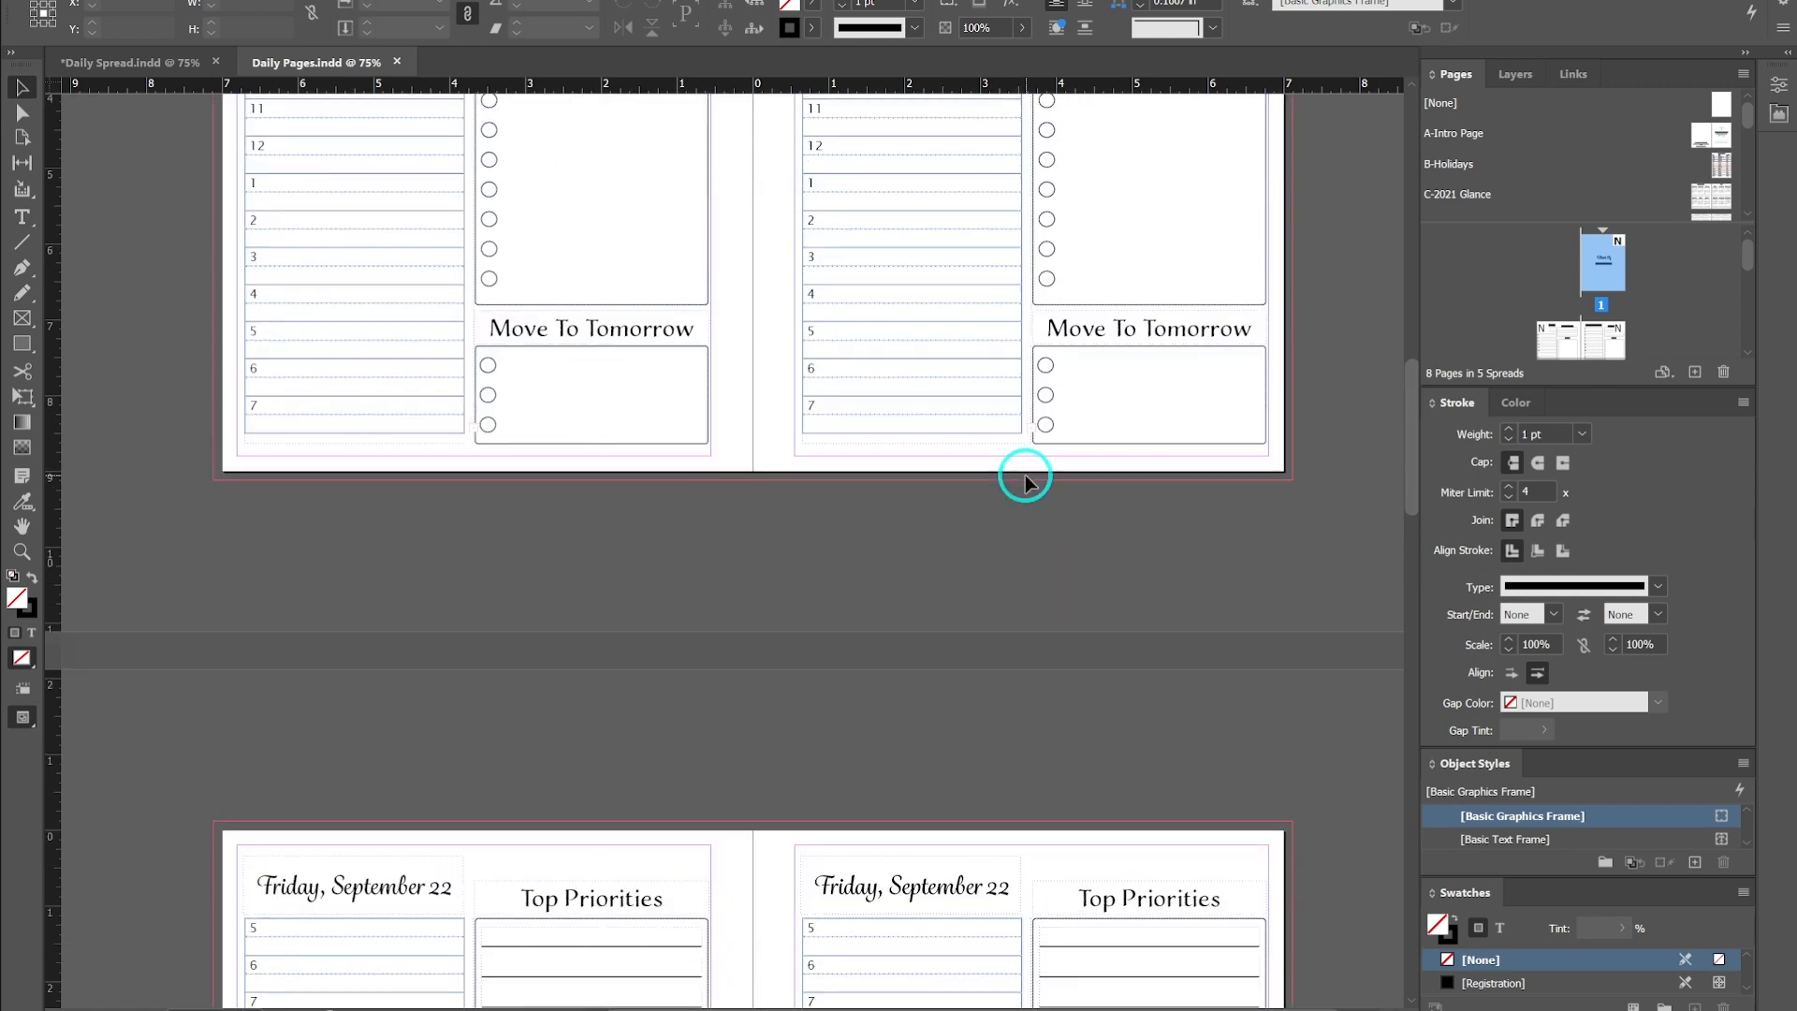
scroll(1025, 475, "up", 5)
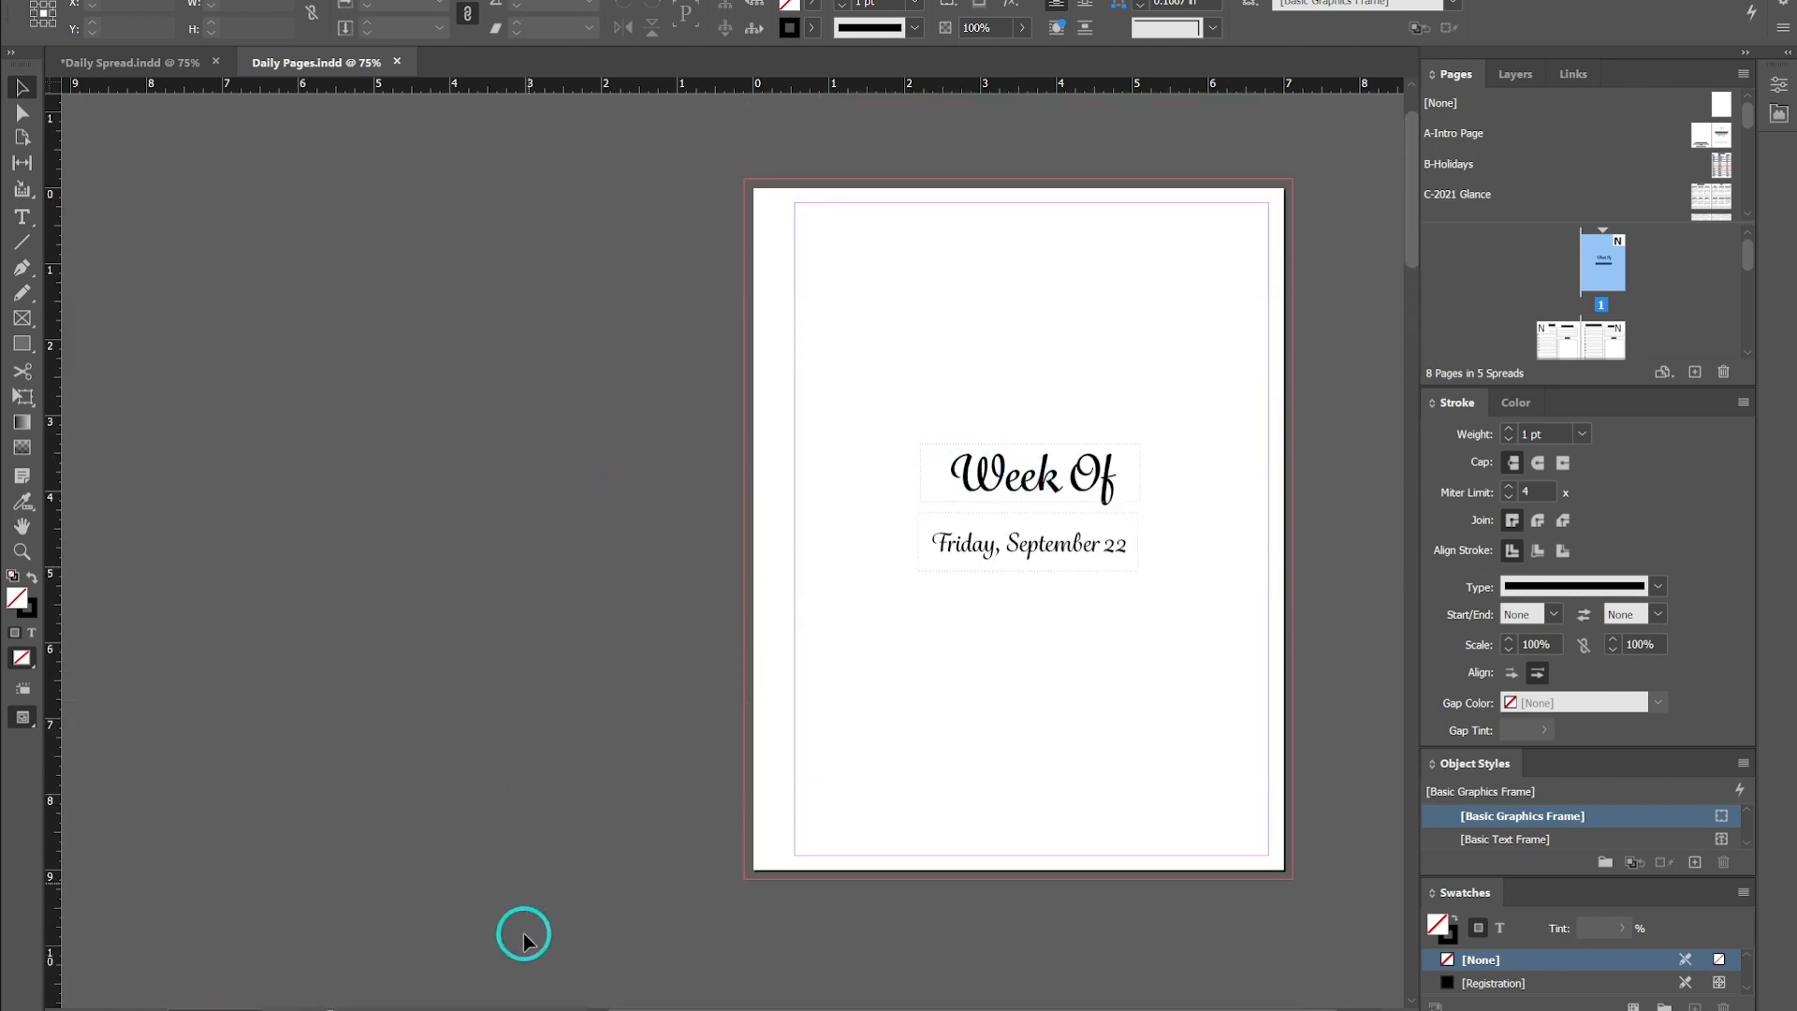
- Switch to Excel and inspect the formulas behind the Start Day, Monday and End Day cells of the date sheet
left_click(481, 990)
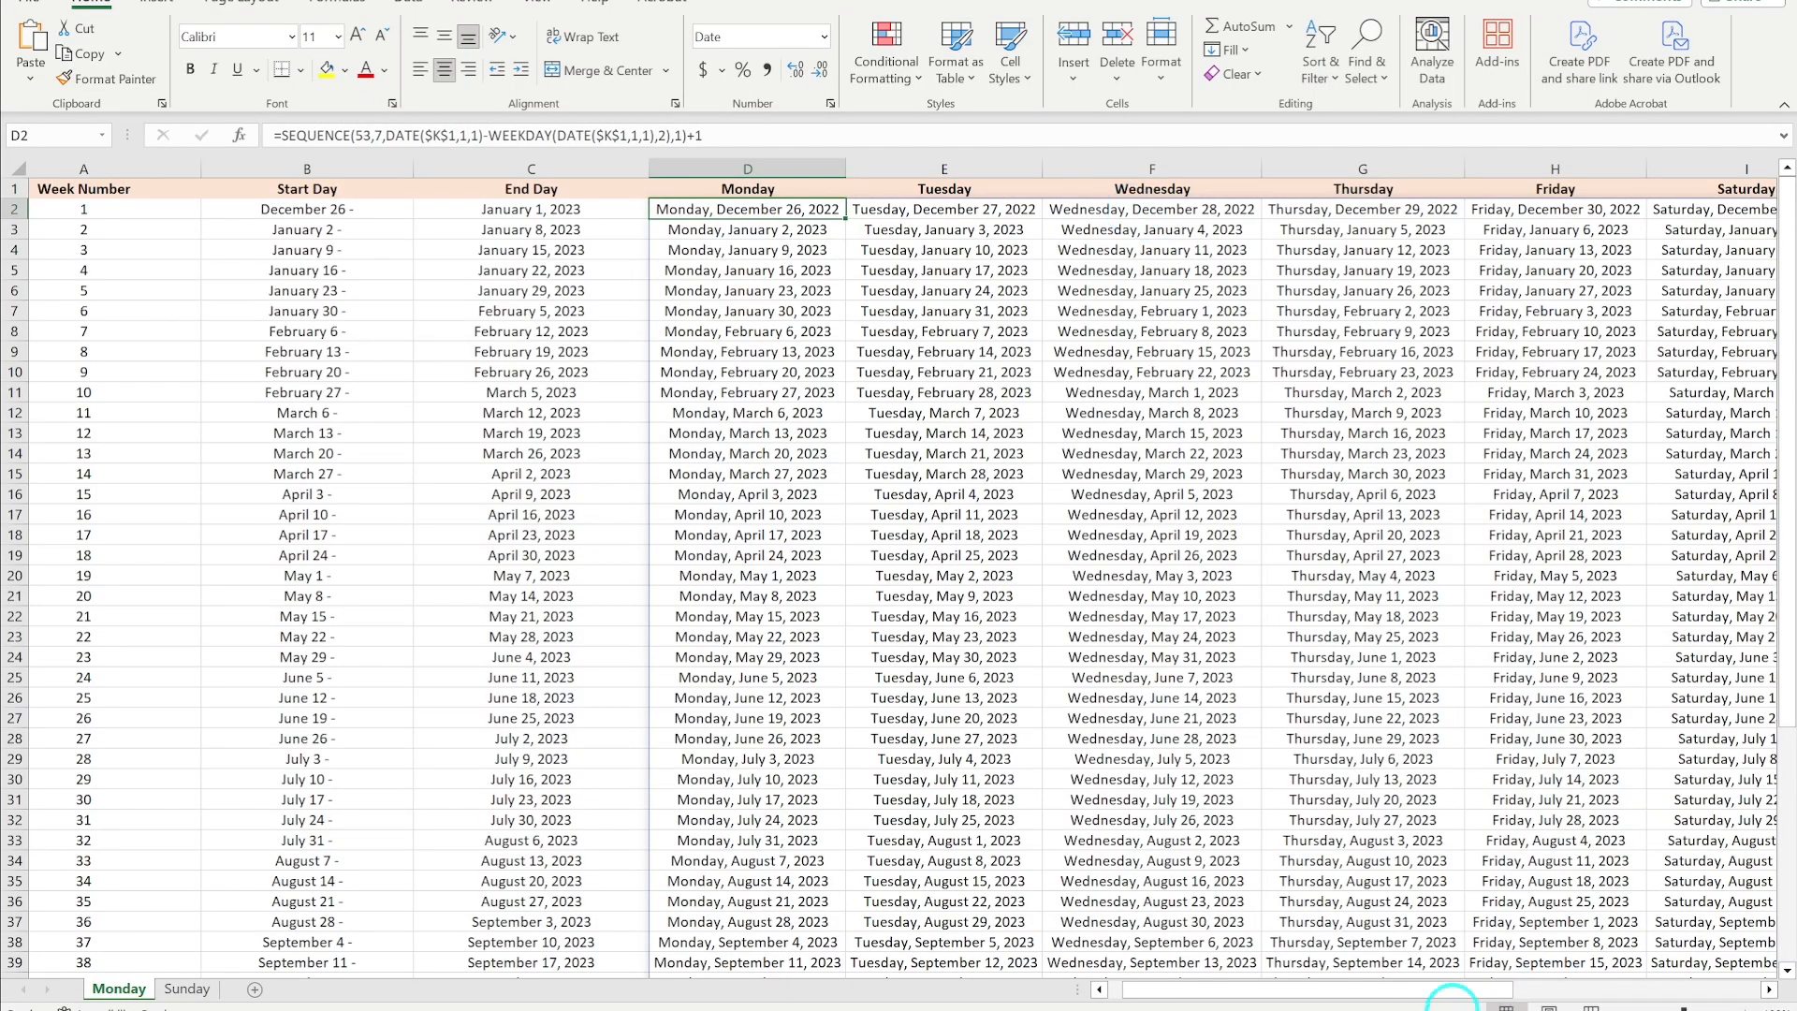
left_click_drag(1344, 990, 1414, 992)
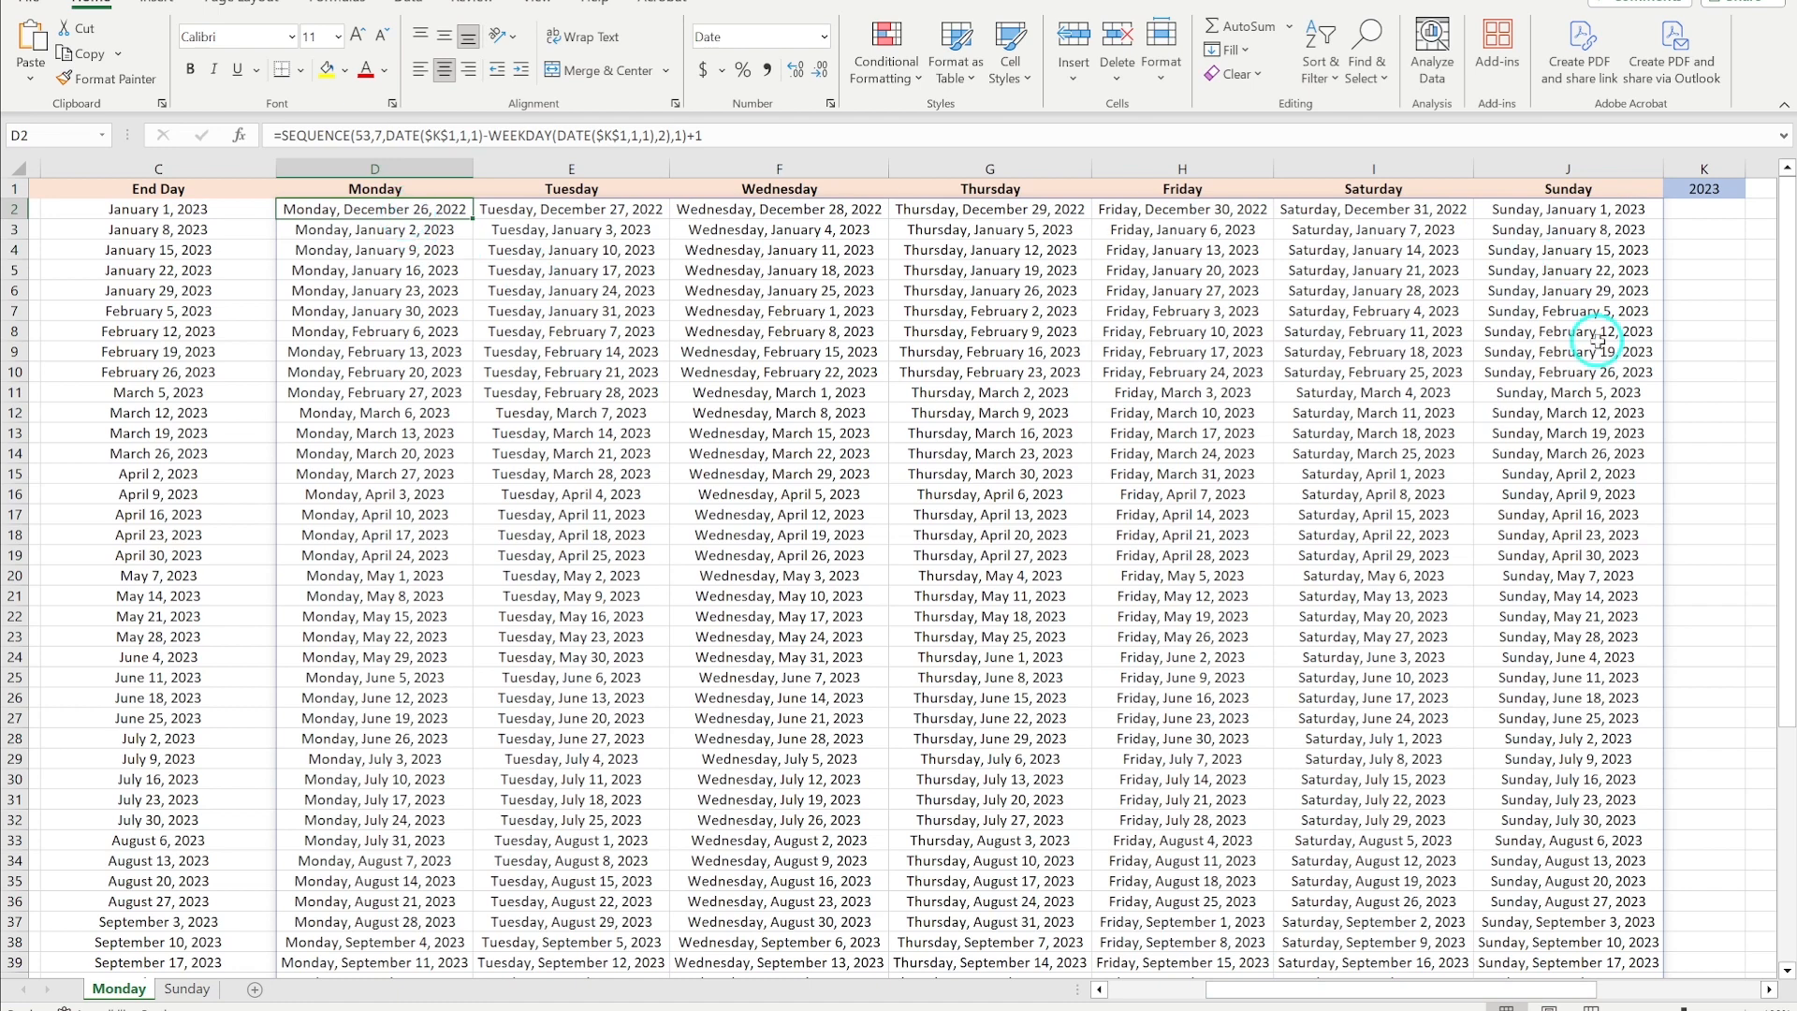
left_click_drag(1278, 990, 1198, 990)
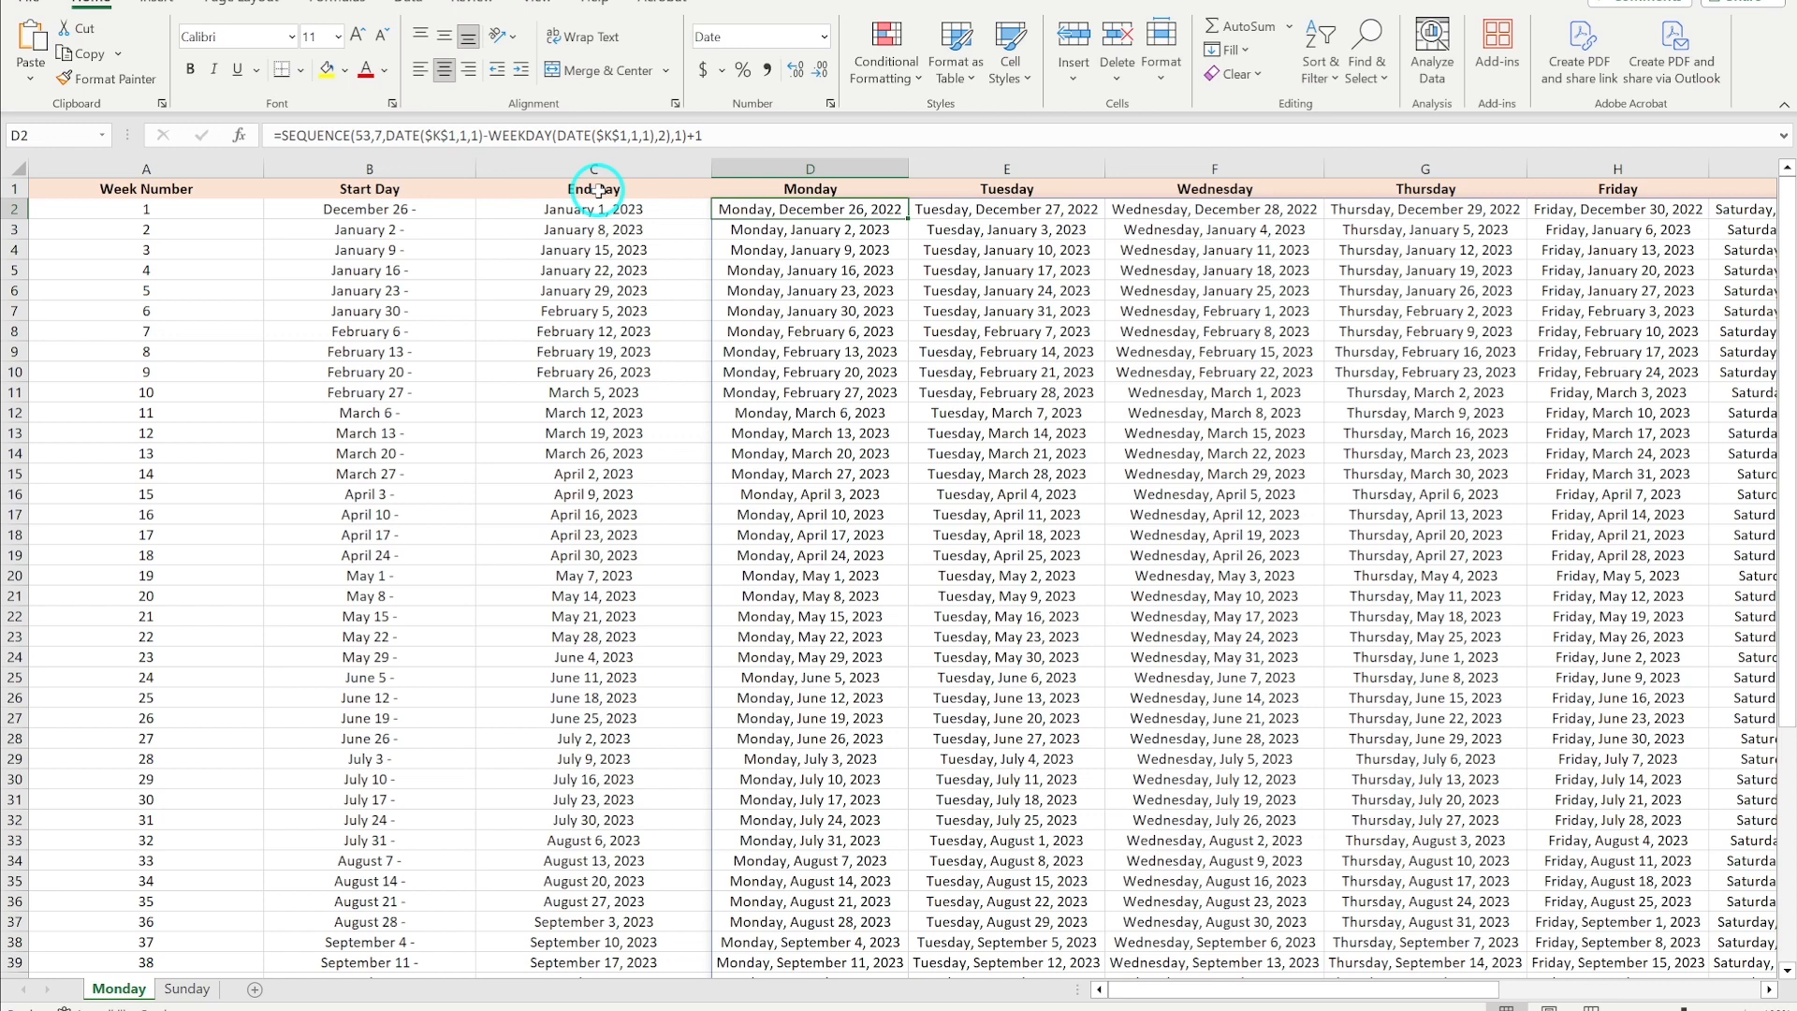
left_click(358, 211)
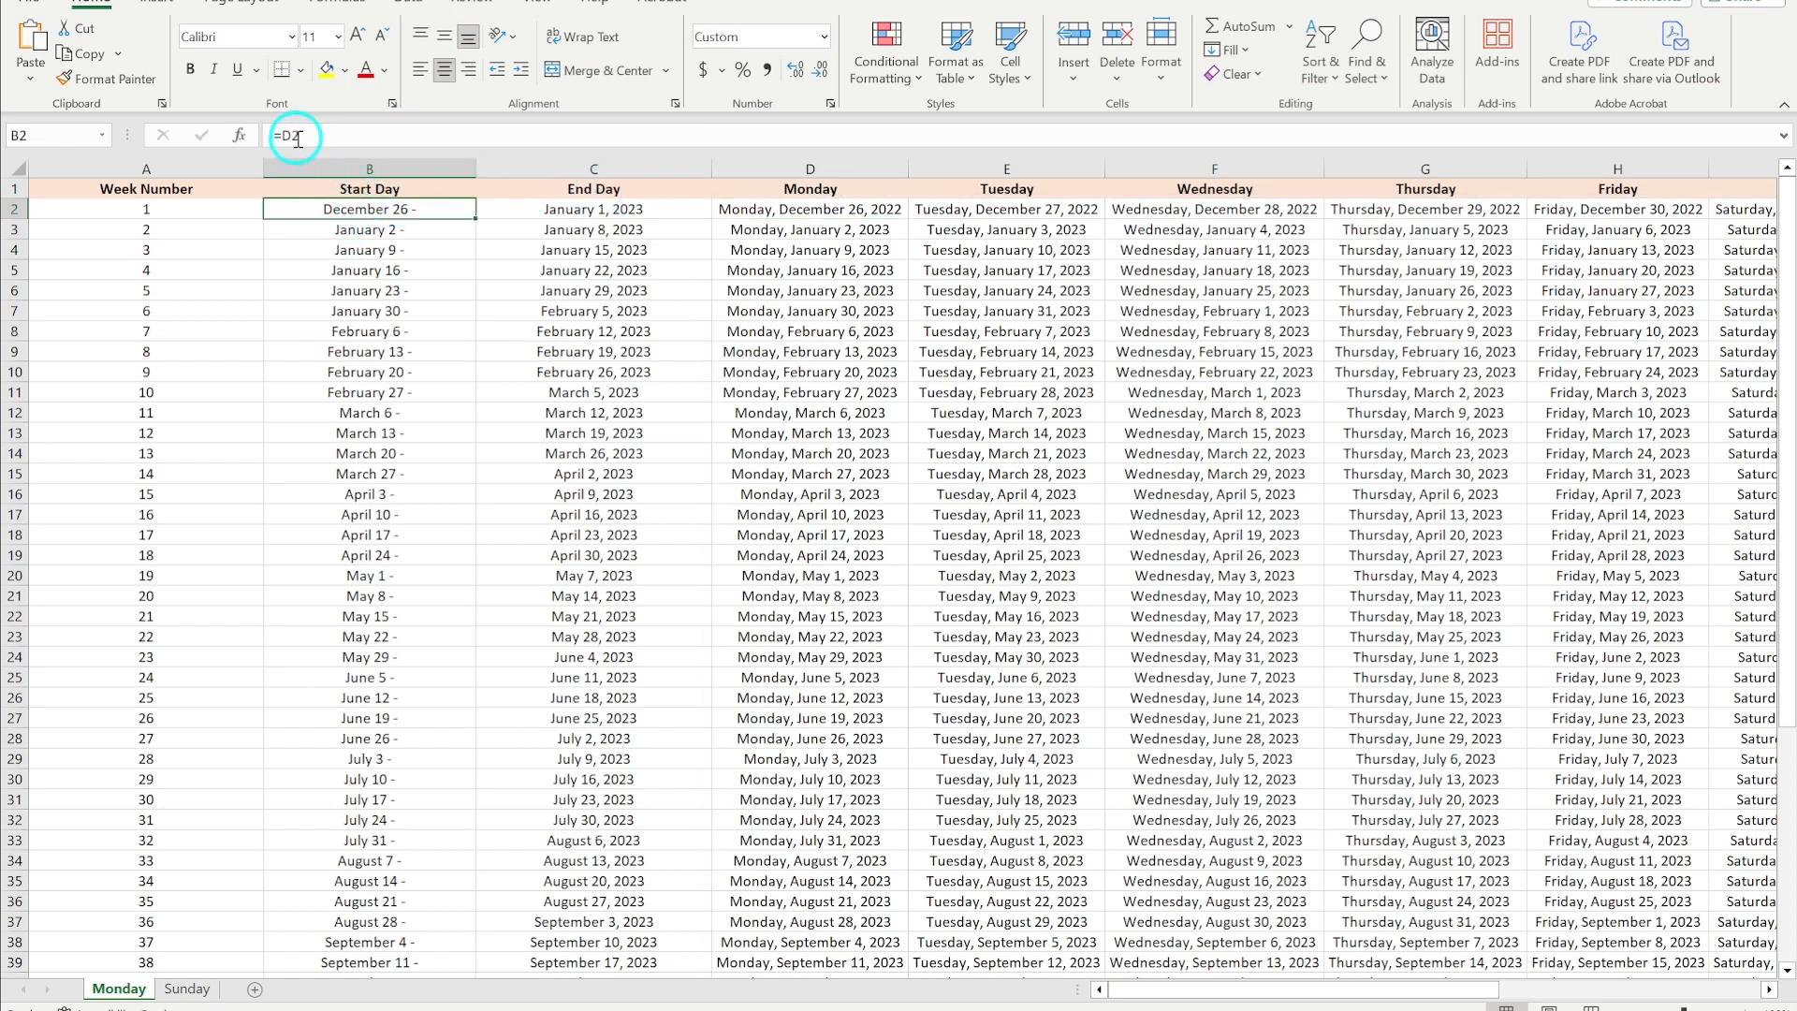
left_click(829, 208)
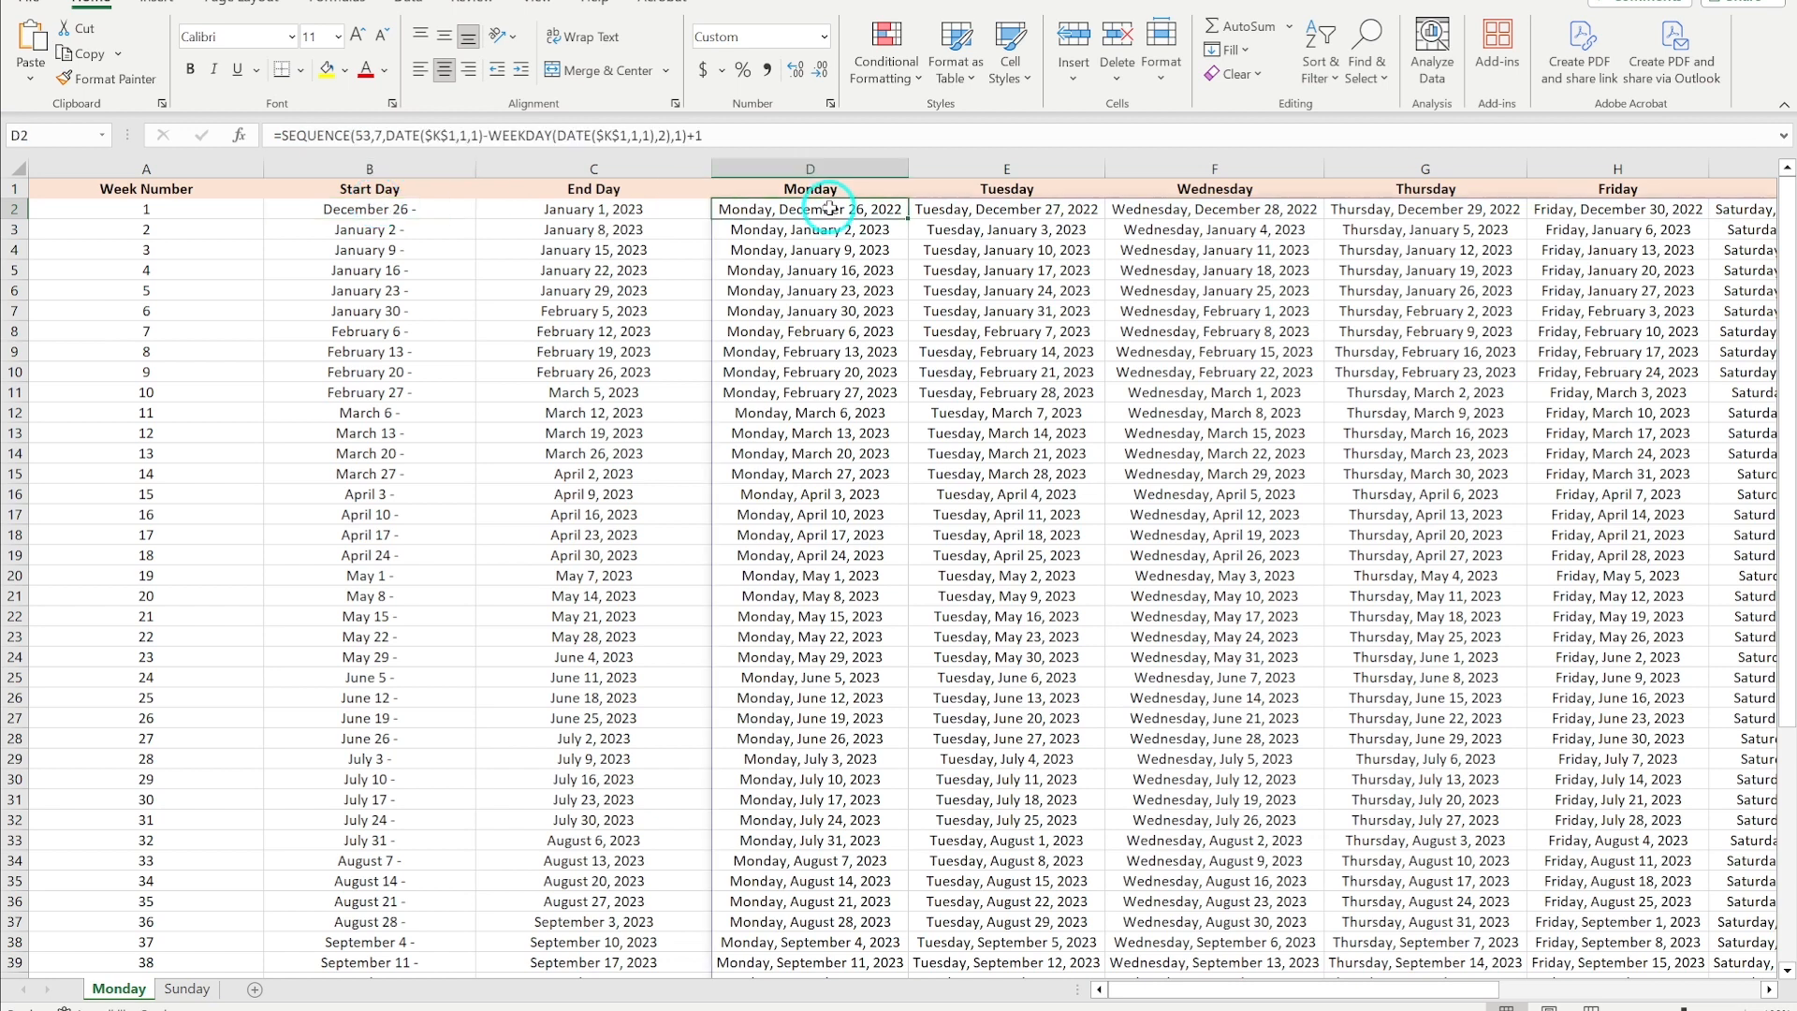
left_click(582, 211)
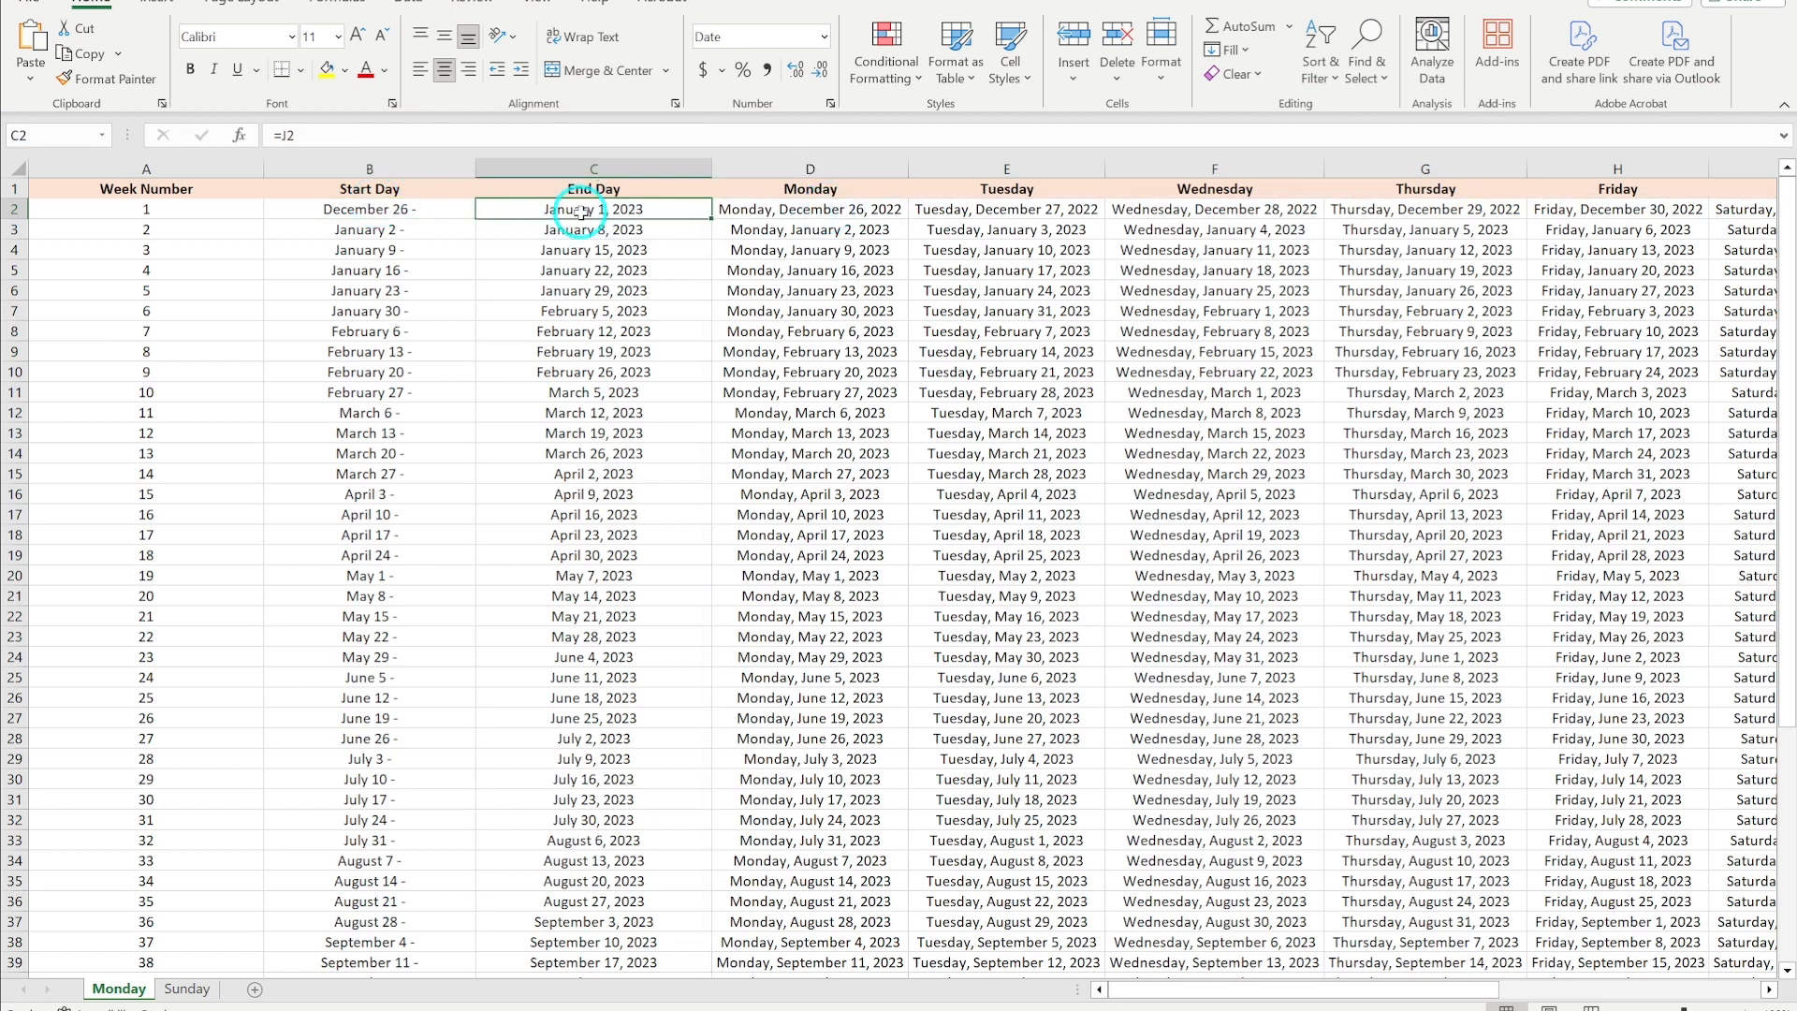
left_click_drag(1238, 990, 1273, 994)
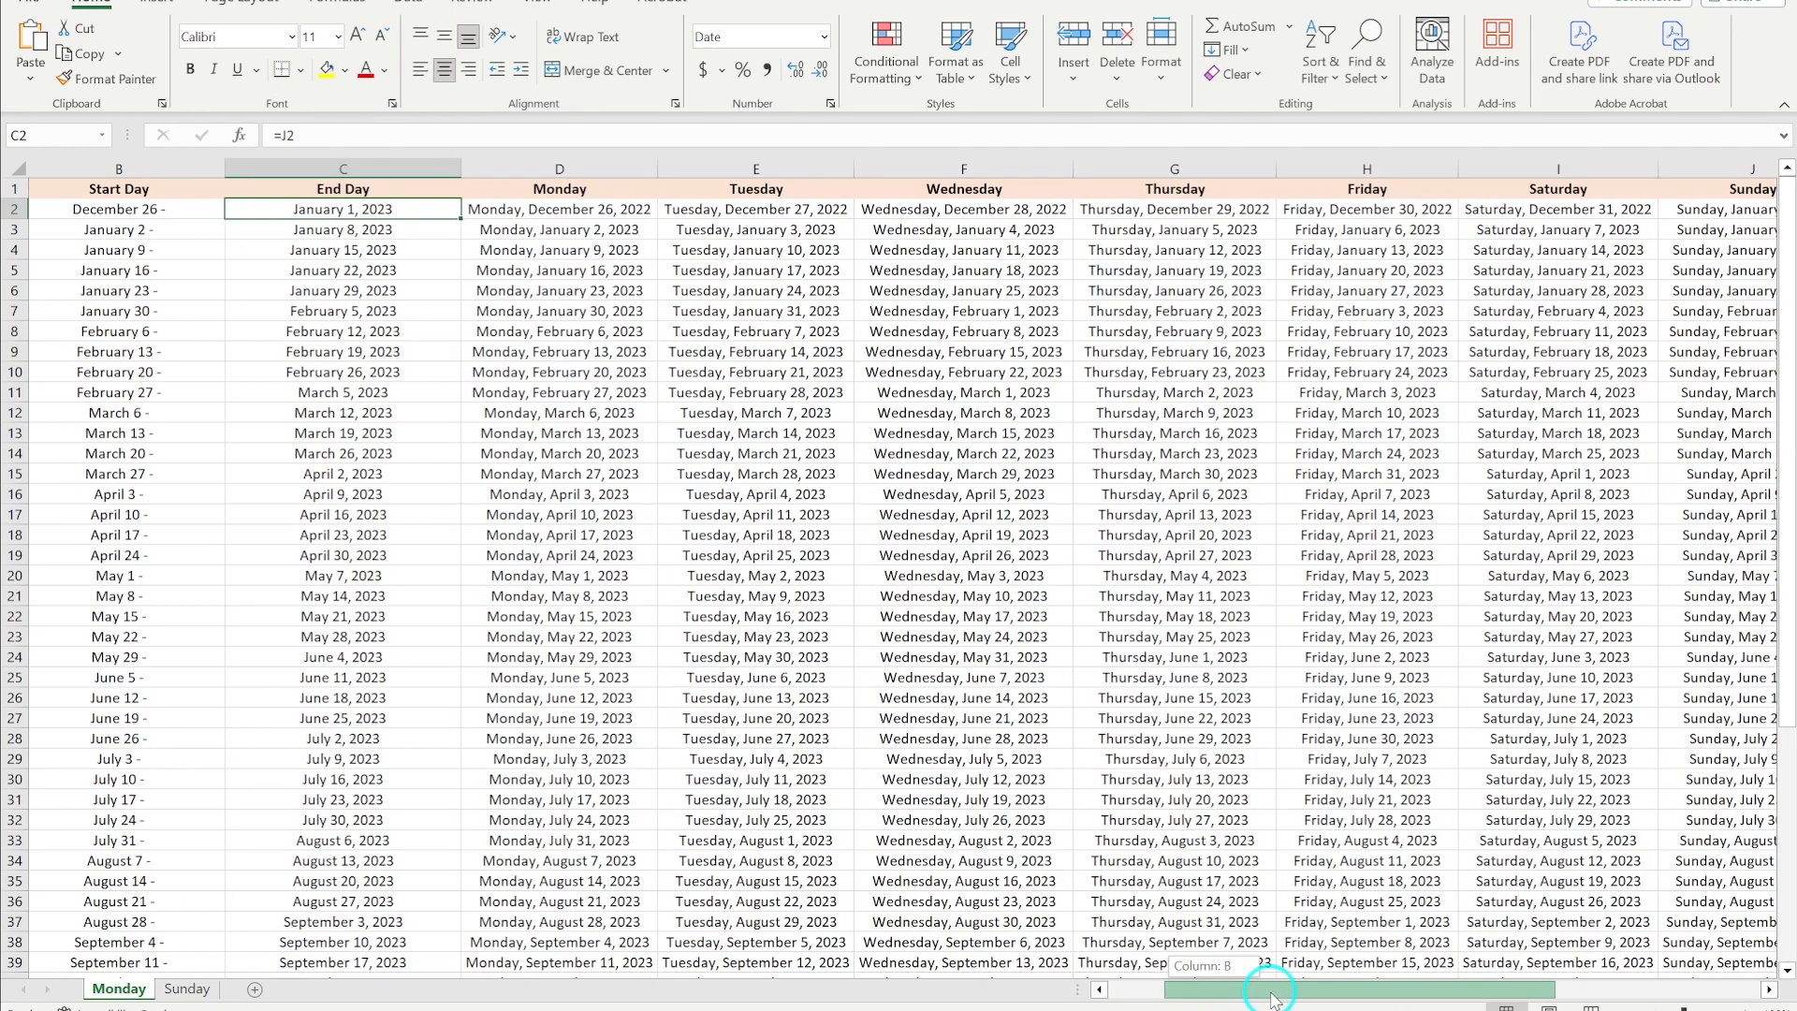
- Change the year value in cell K1 of the date sheet to 2024
left_click(1715, 209)
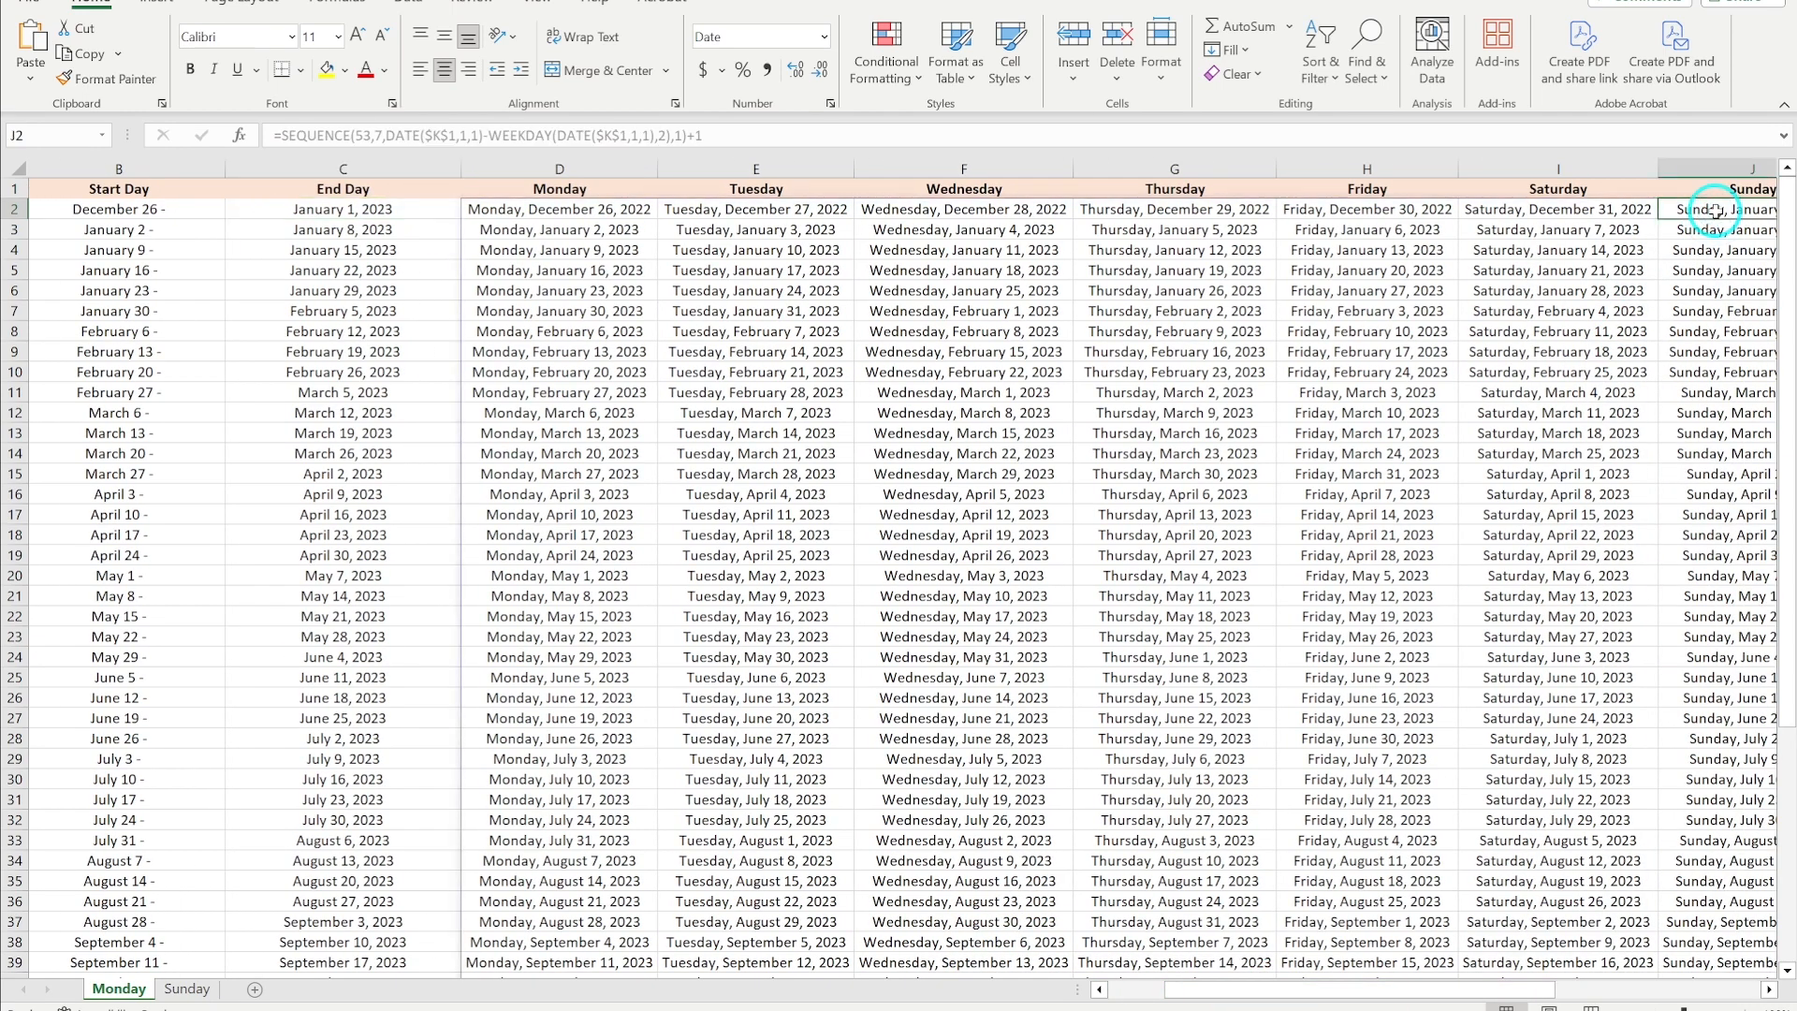
left_click(178, 216)
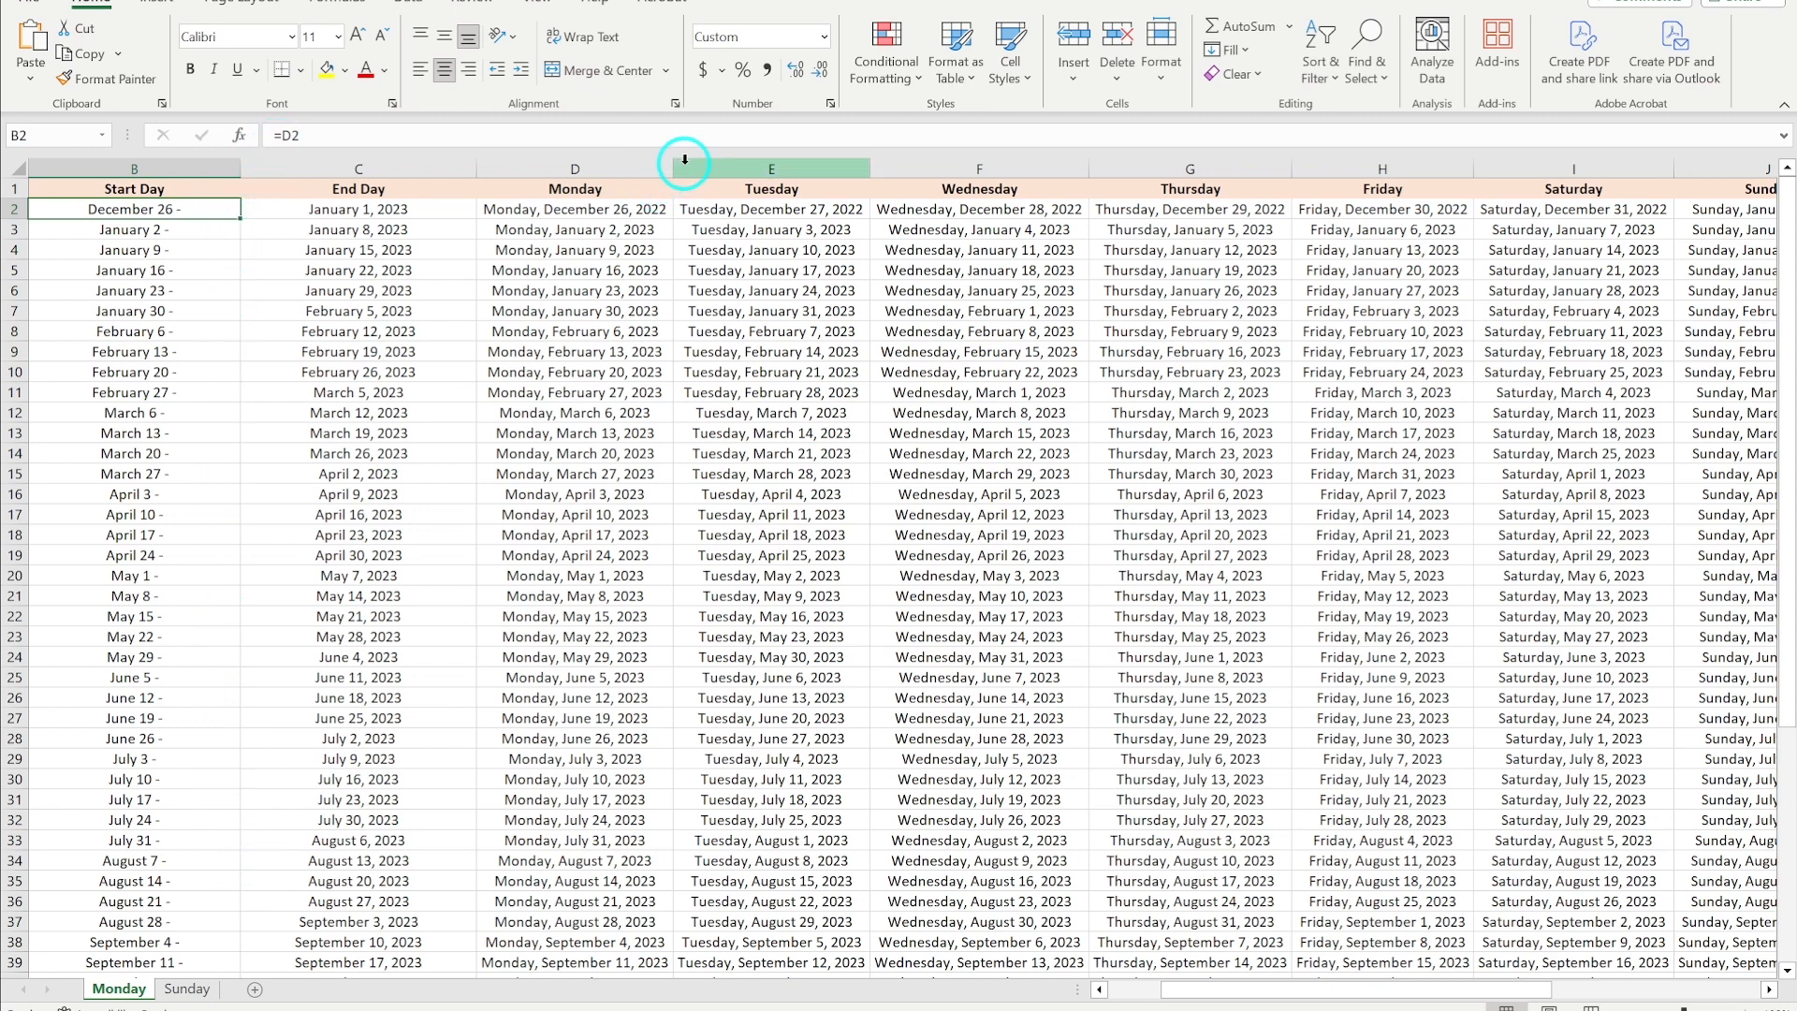
key("alt")
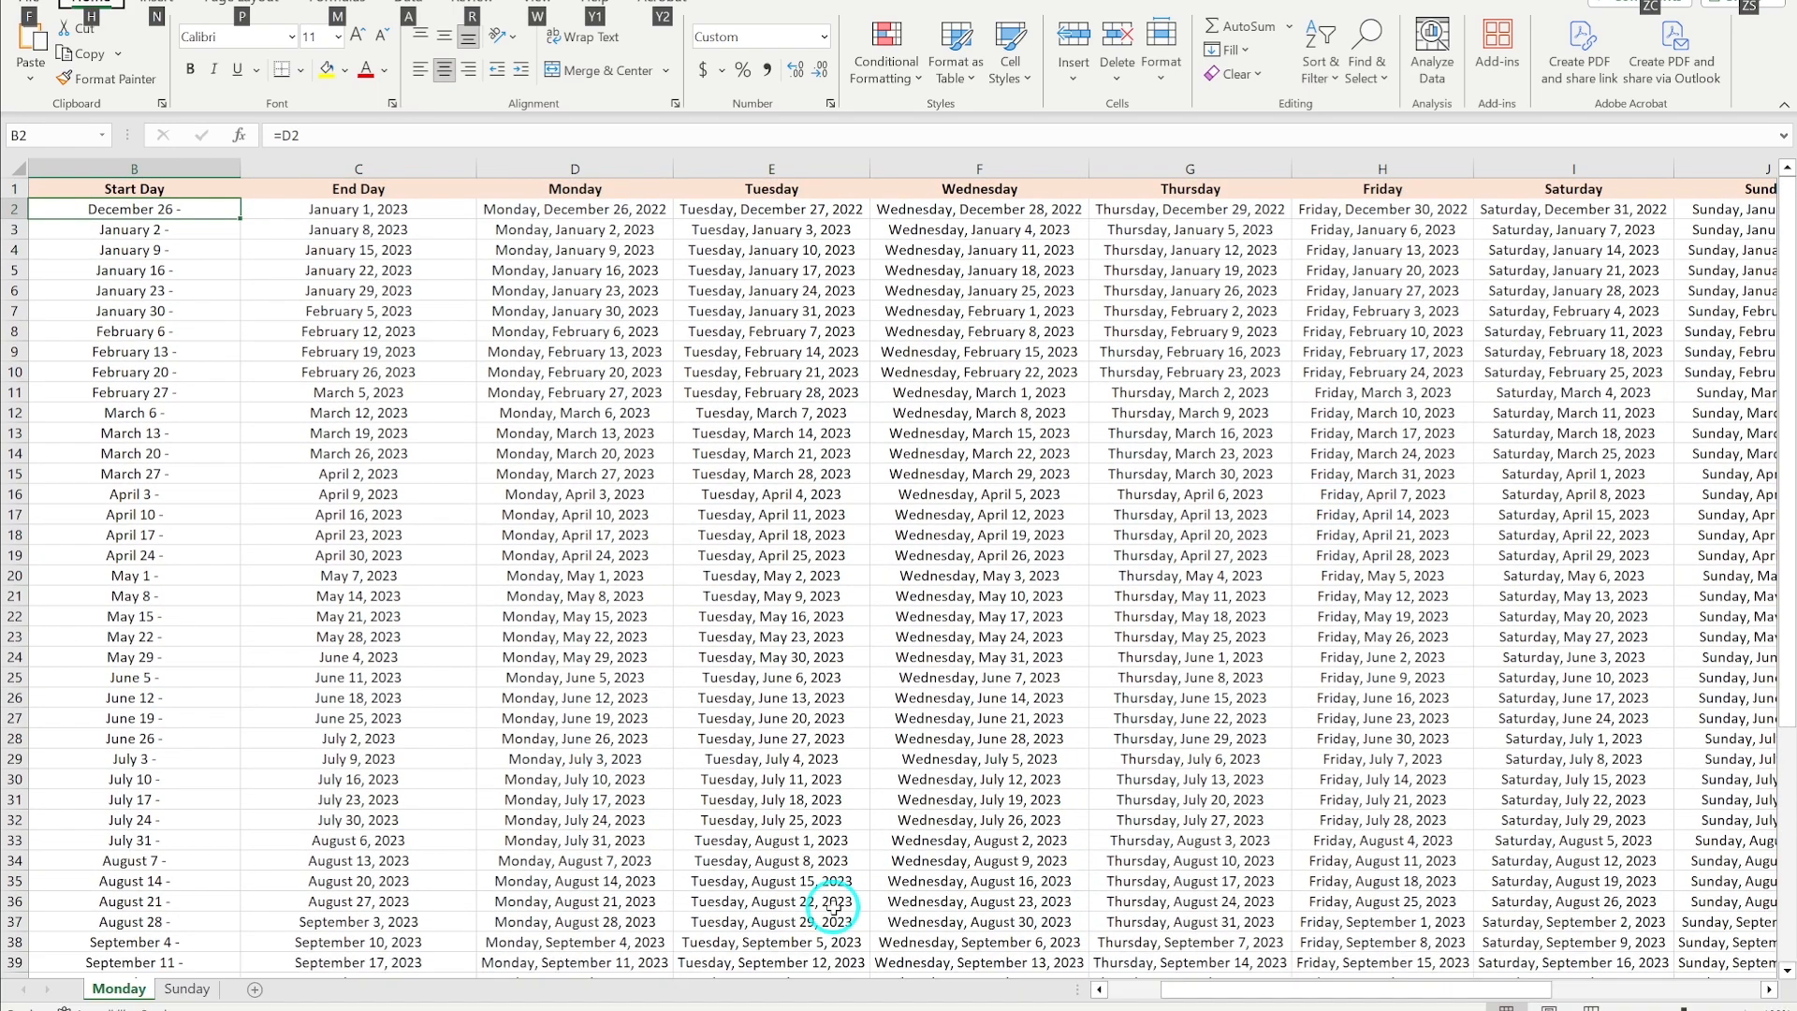
left_click_drag(1683, 1000, 1675, 1000)
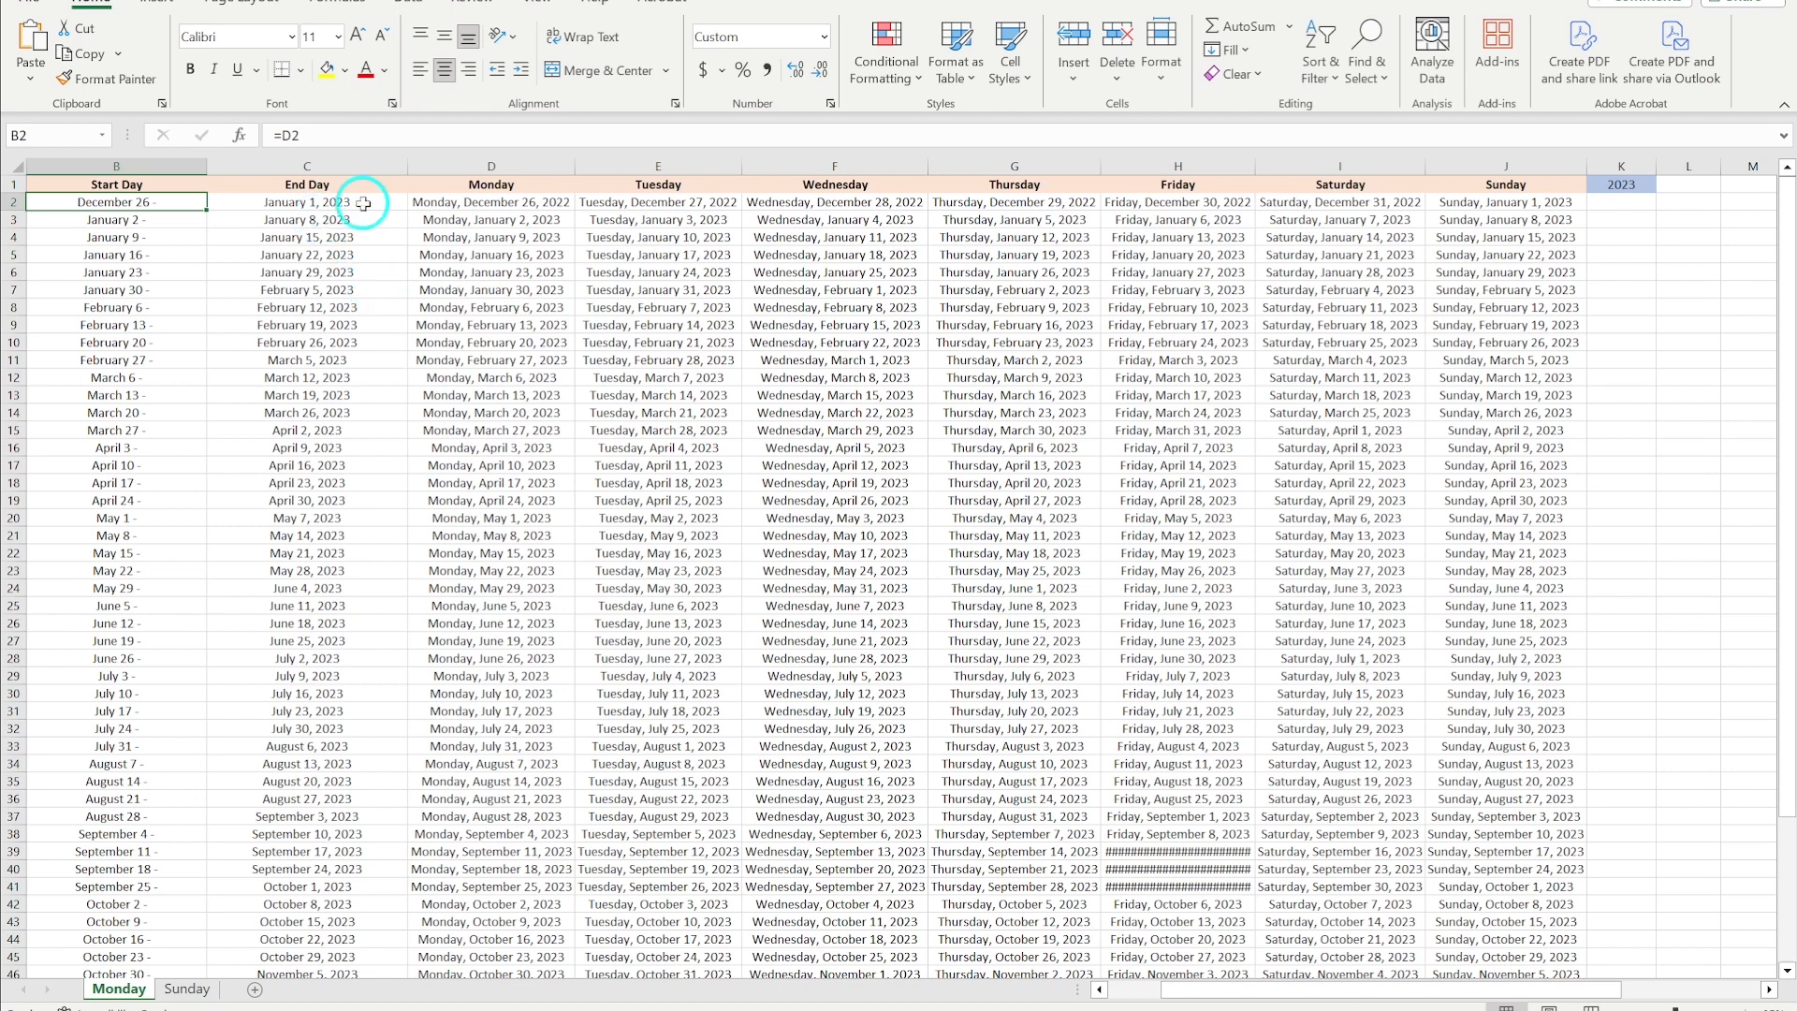
double_click(1634, 184)
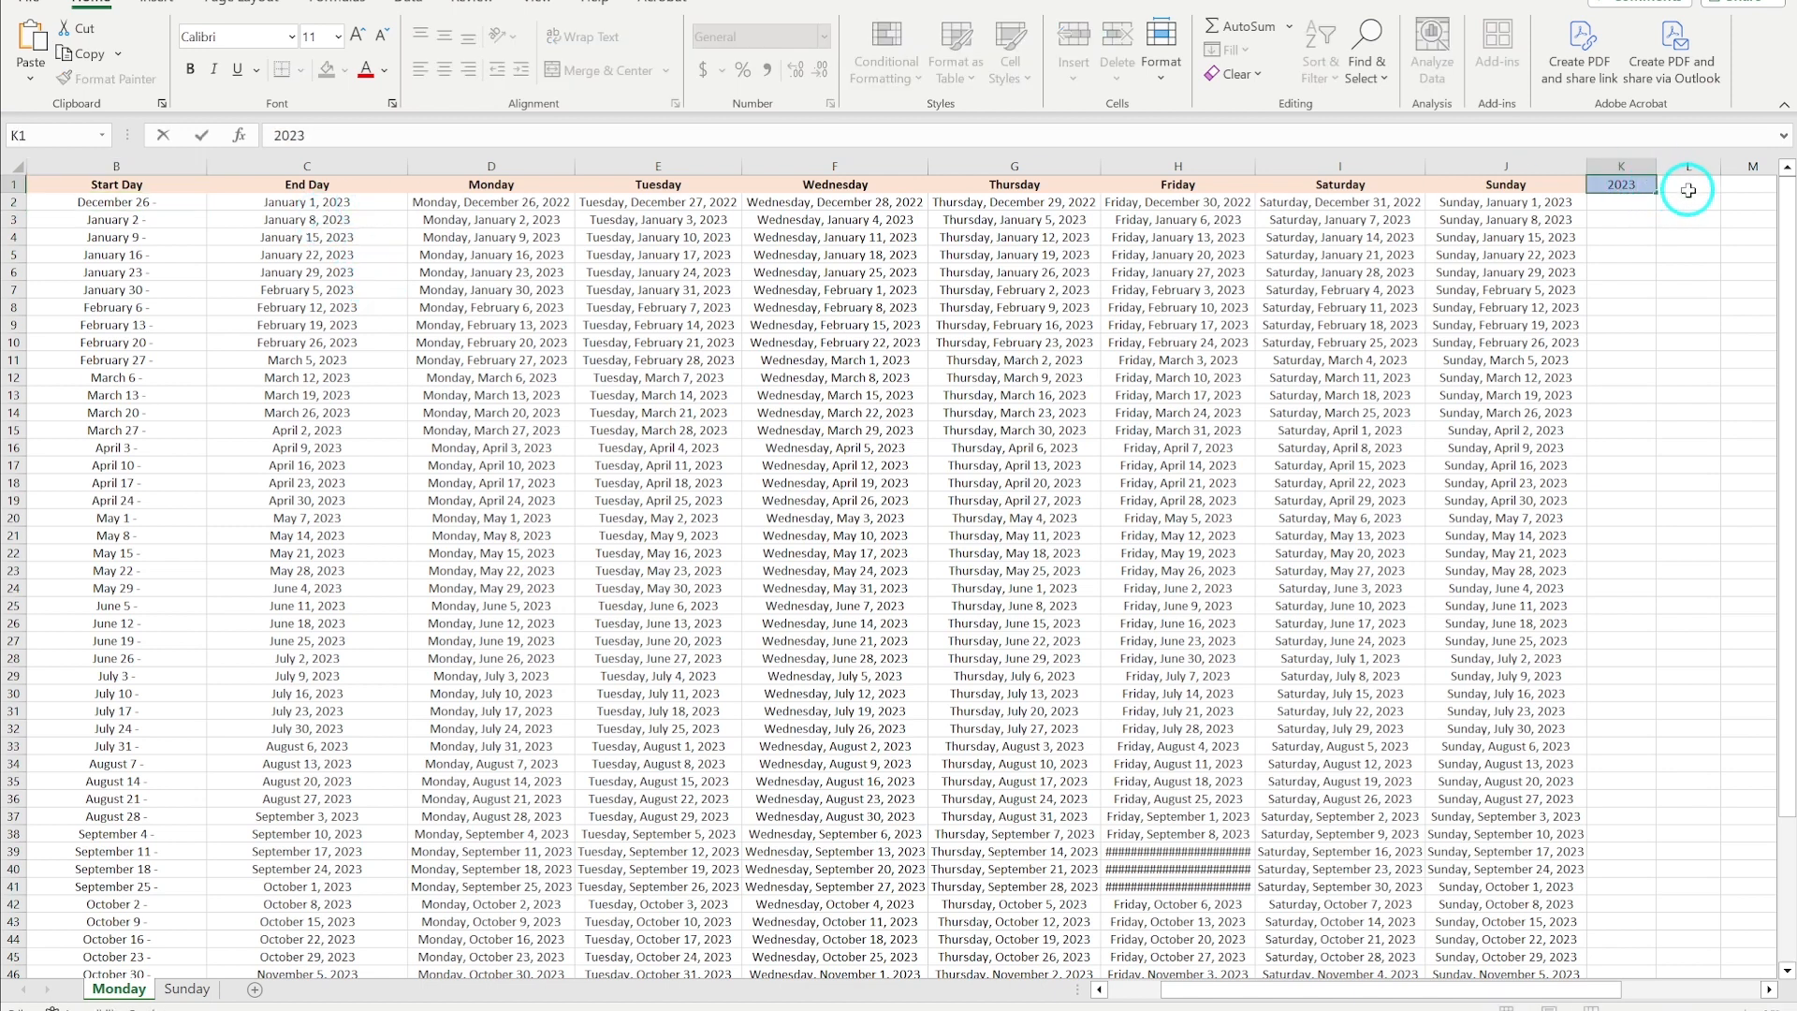
key("BackSpace")
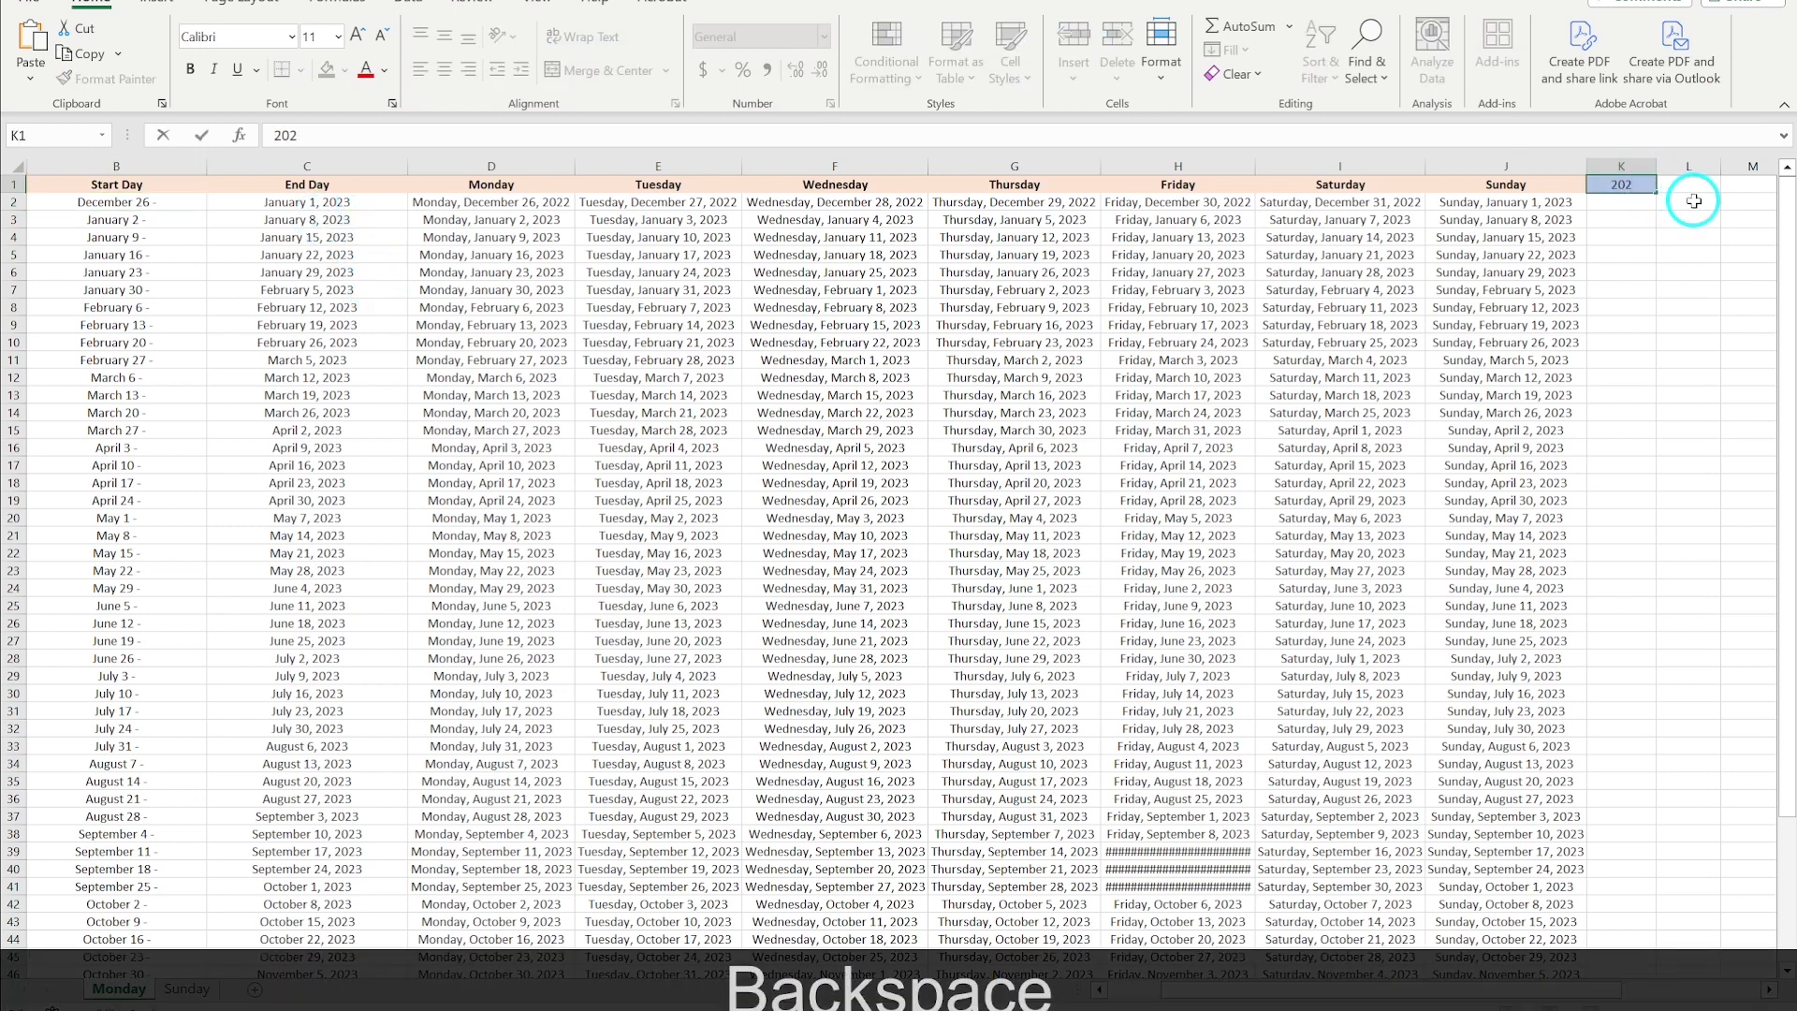
type("4")
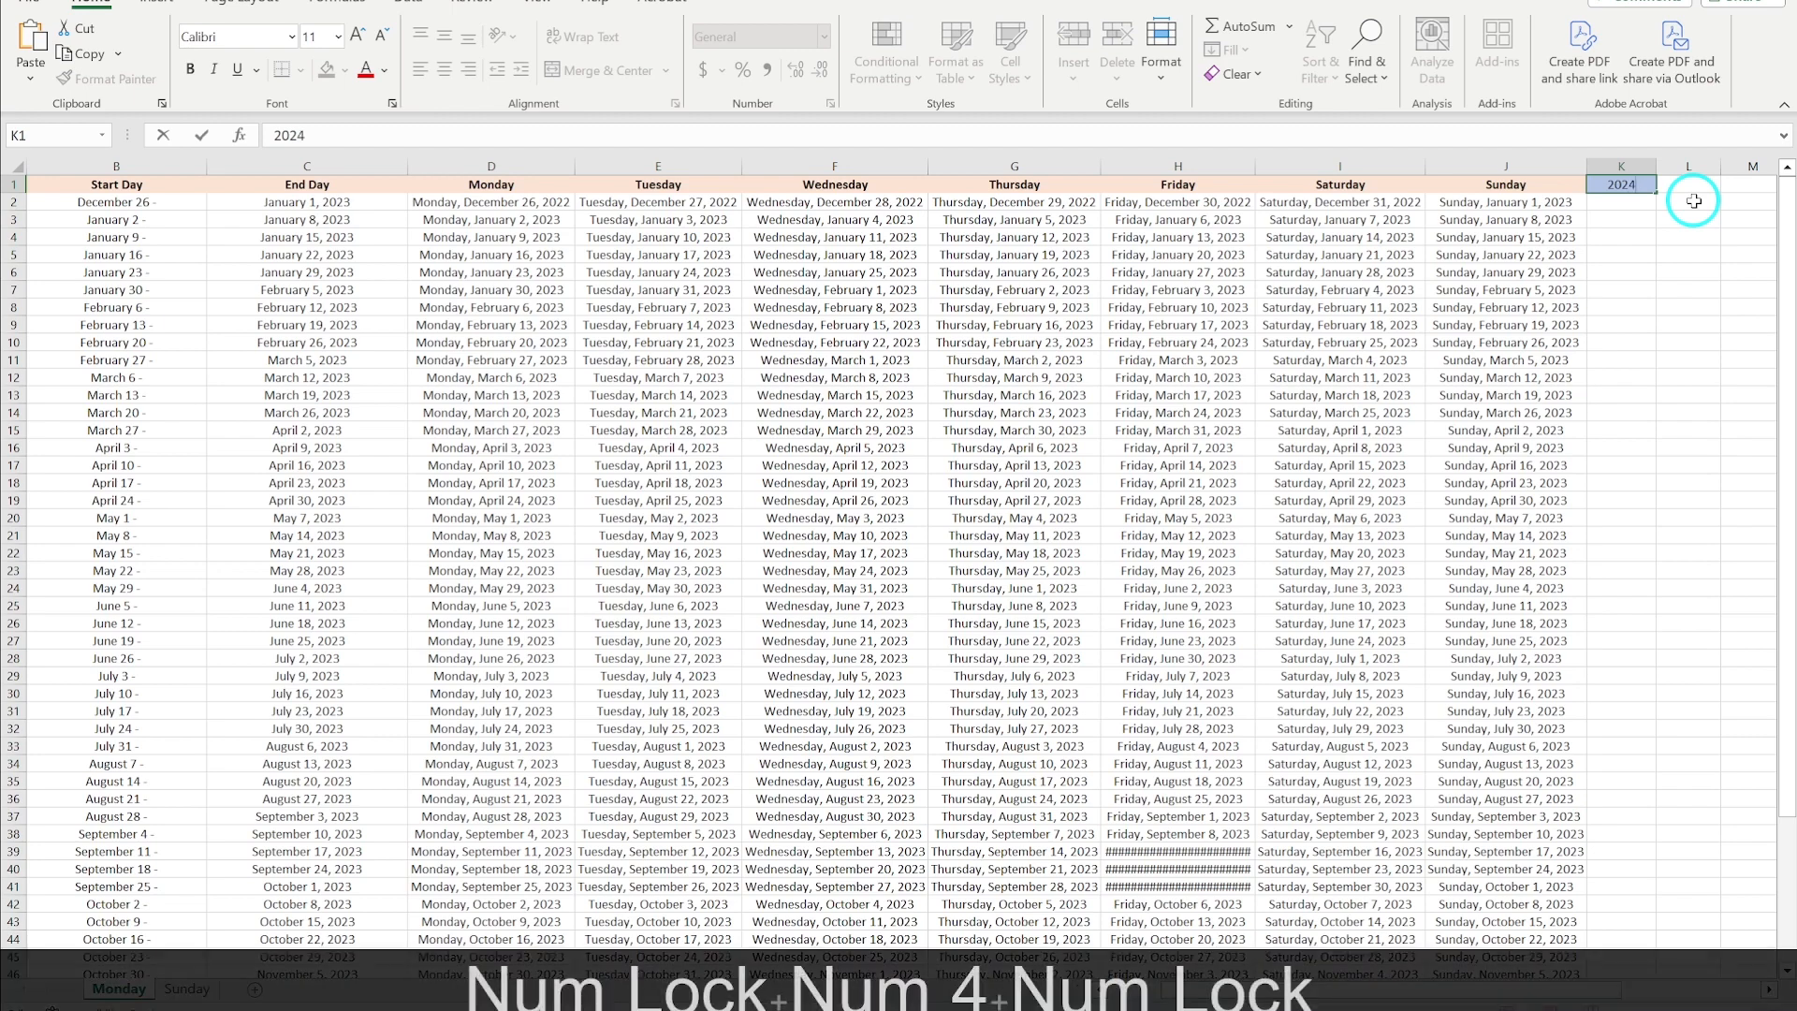
key("Return")
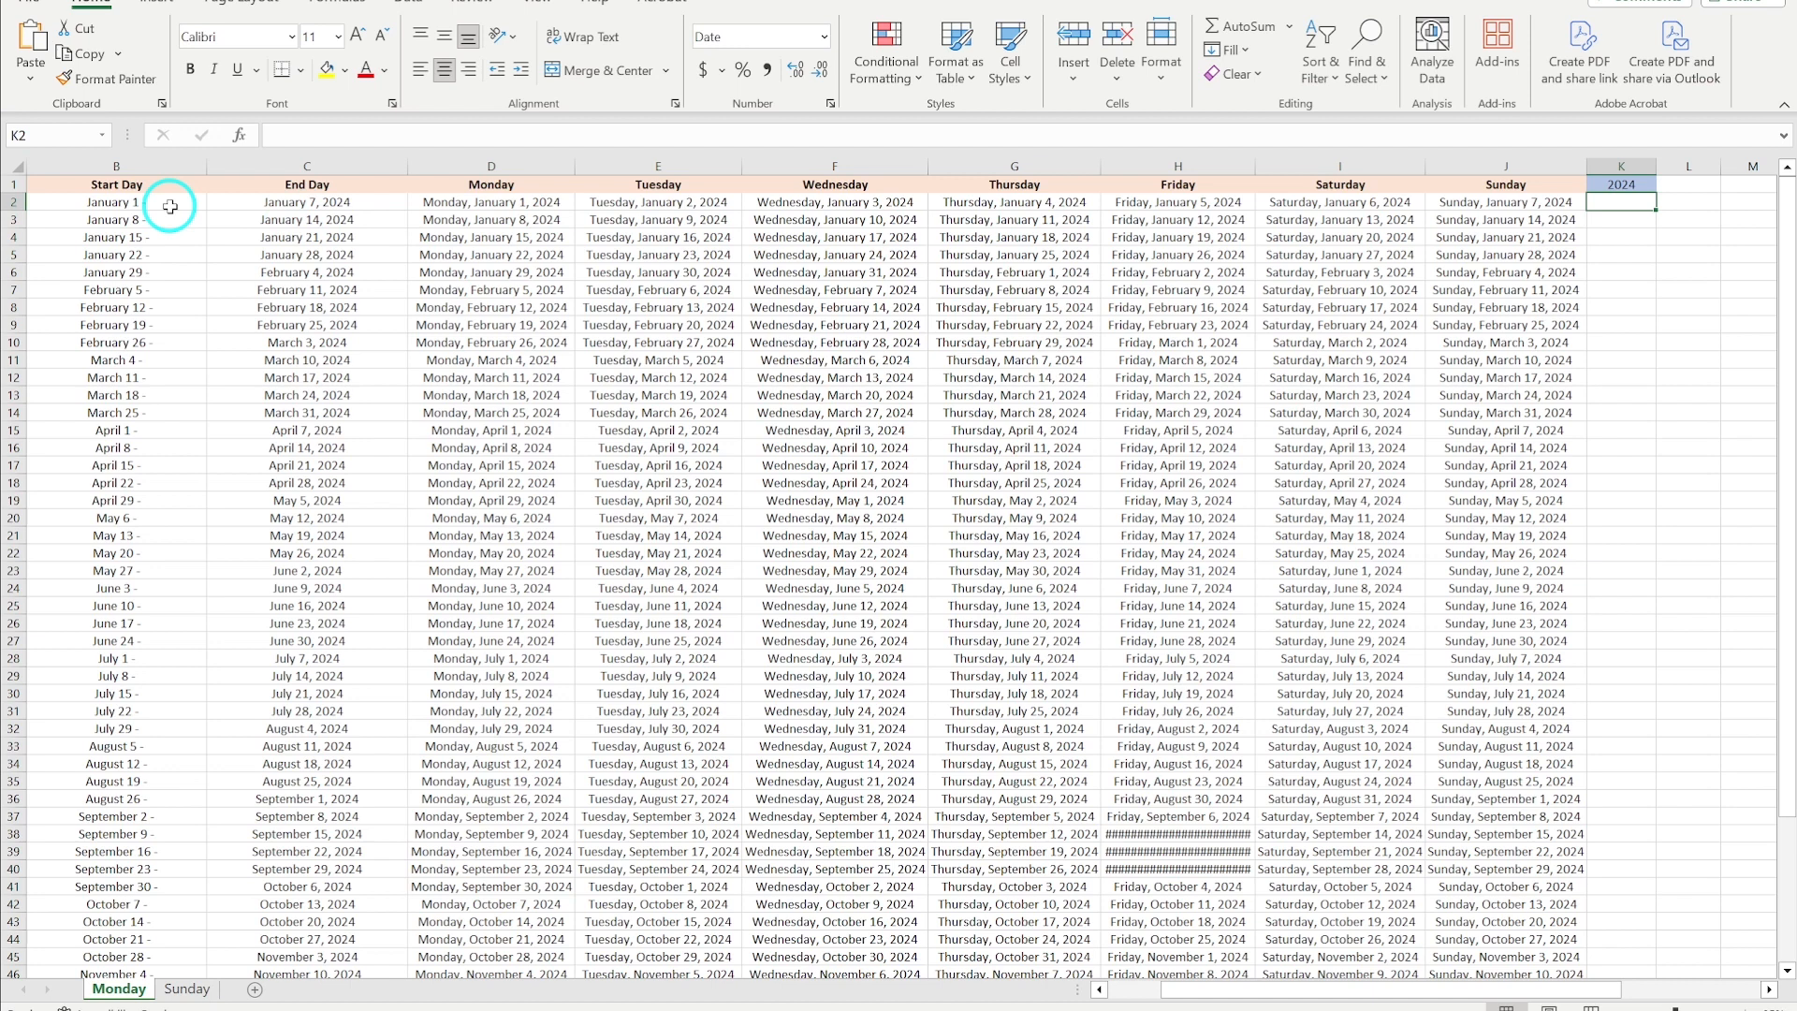
- Compare the sheet's 2024 dates with the dated daily spread in InDesign
left_click(134, 200)
left_click(516, 206)
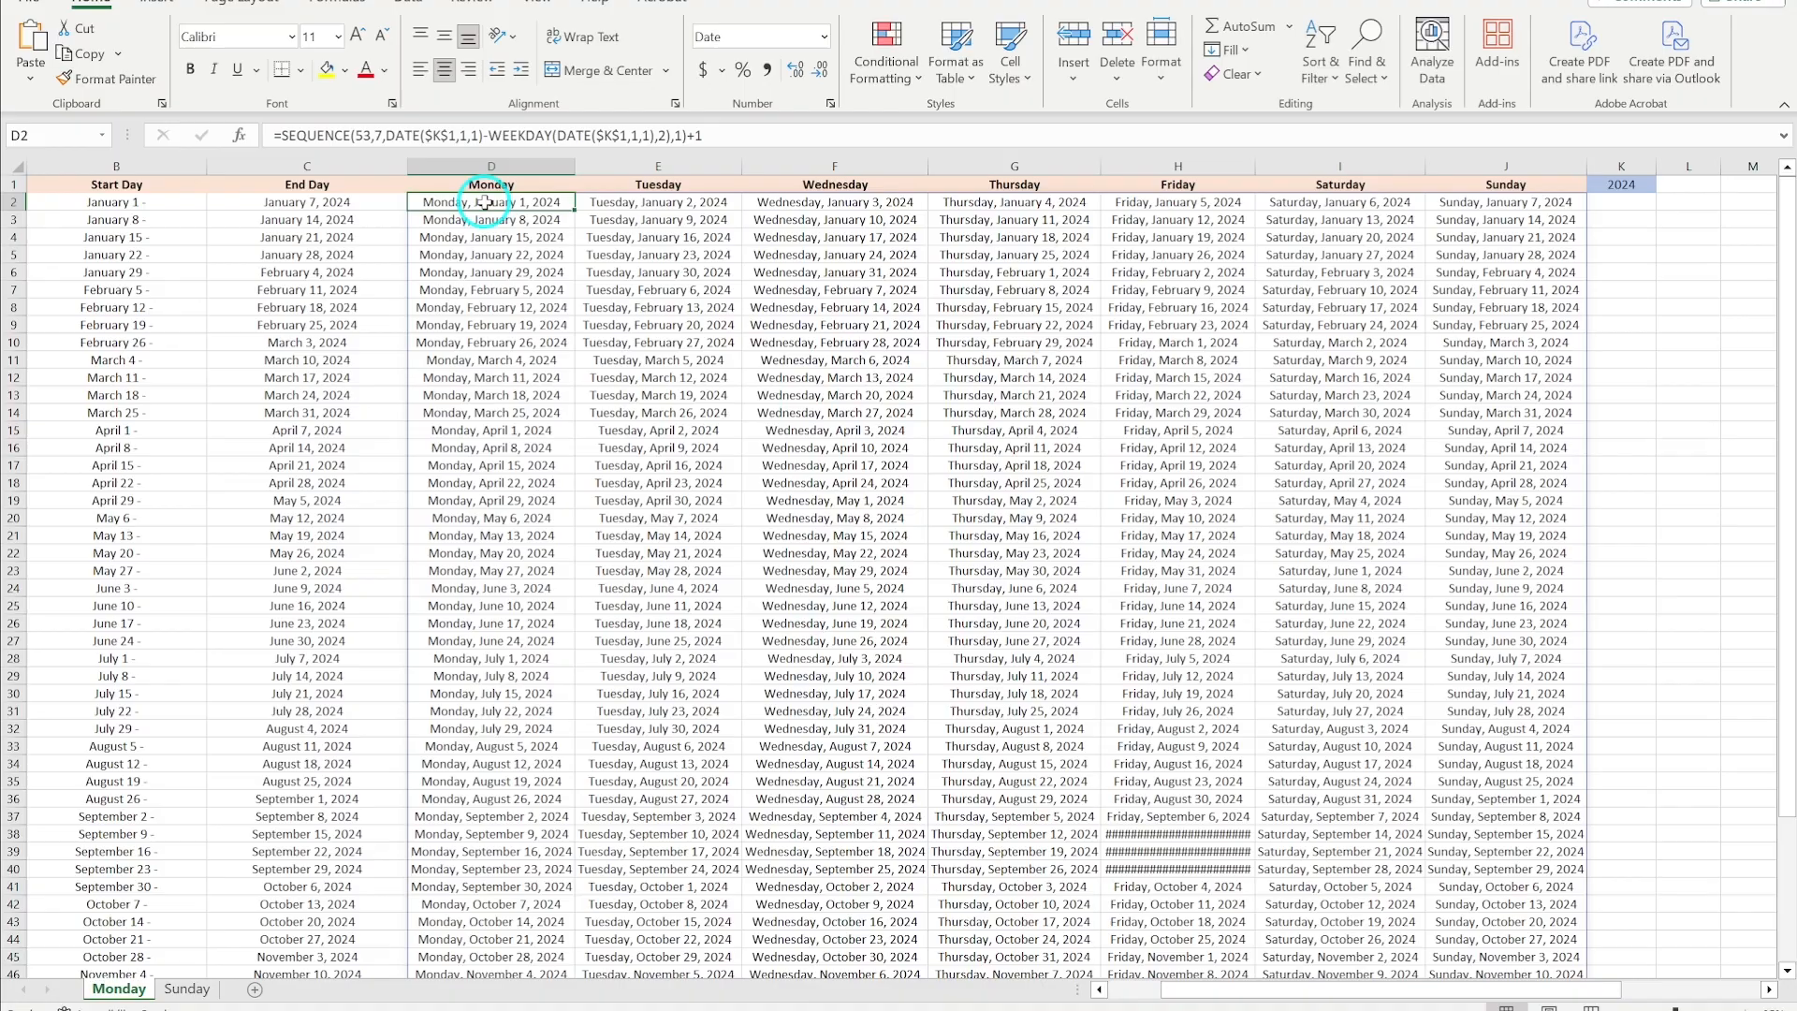
left_click(590, 1007)
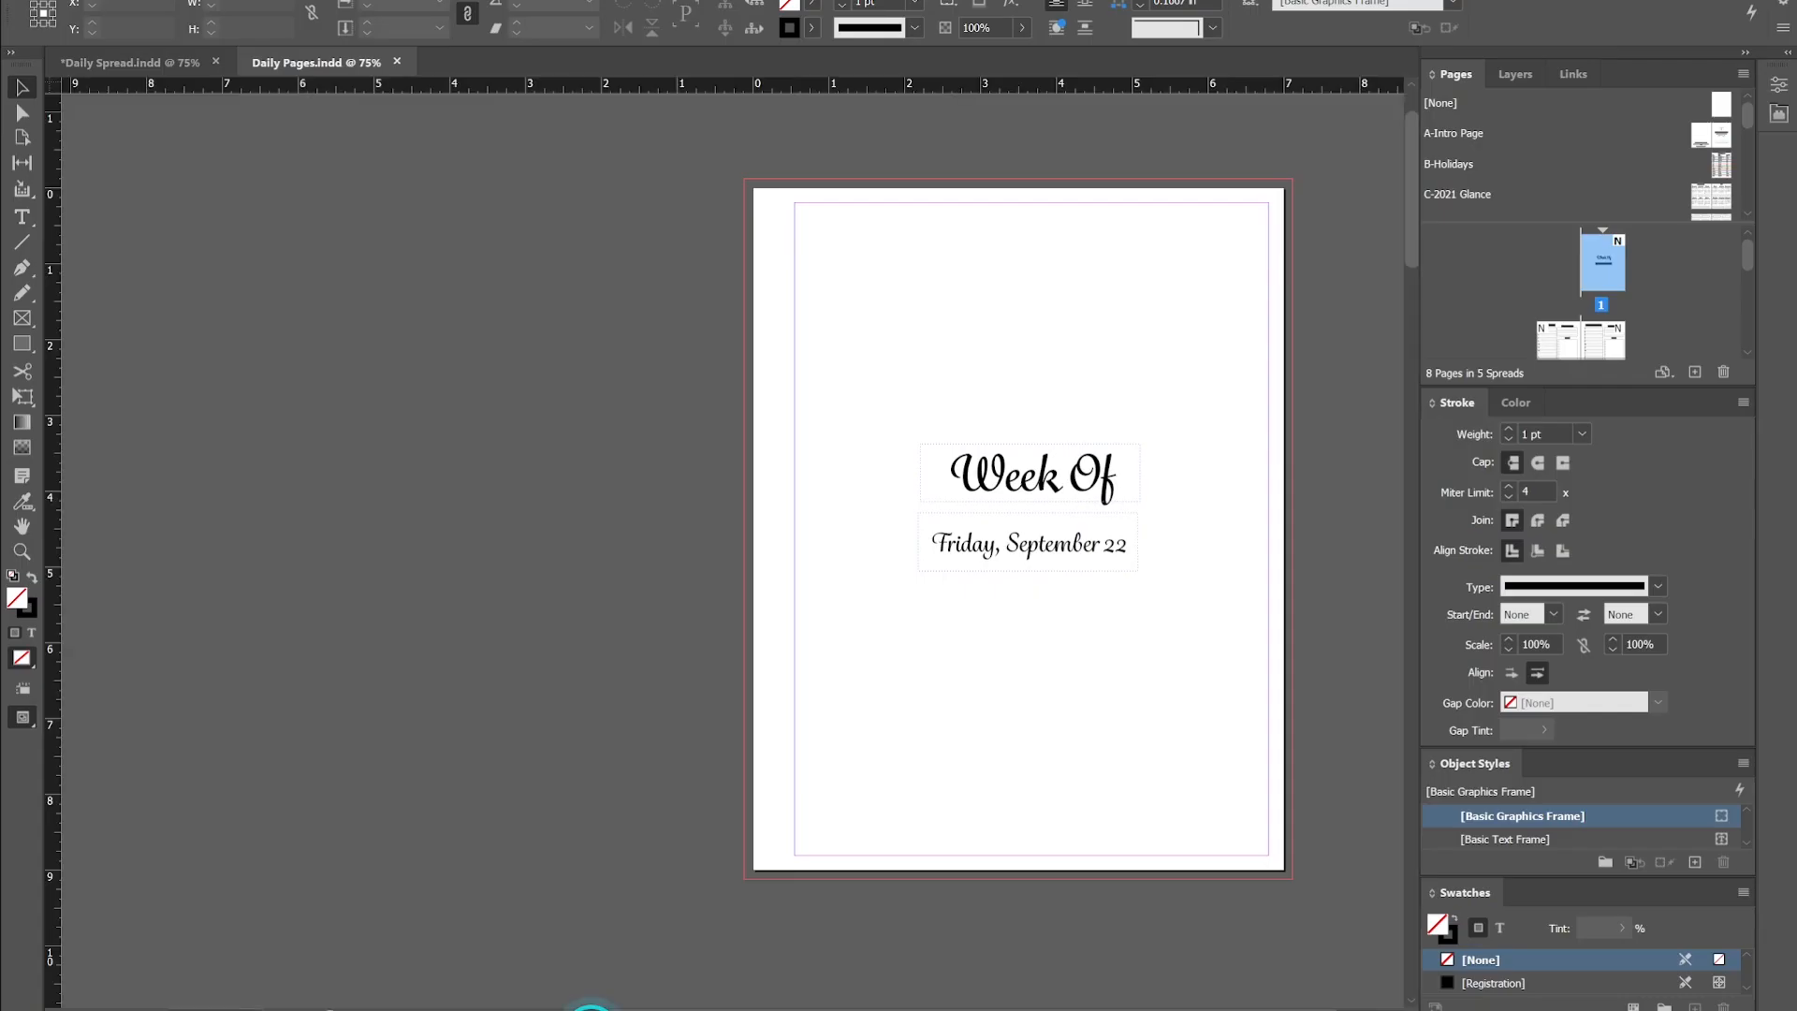
scroll(836, 646, "down", 10)
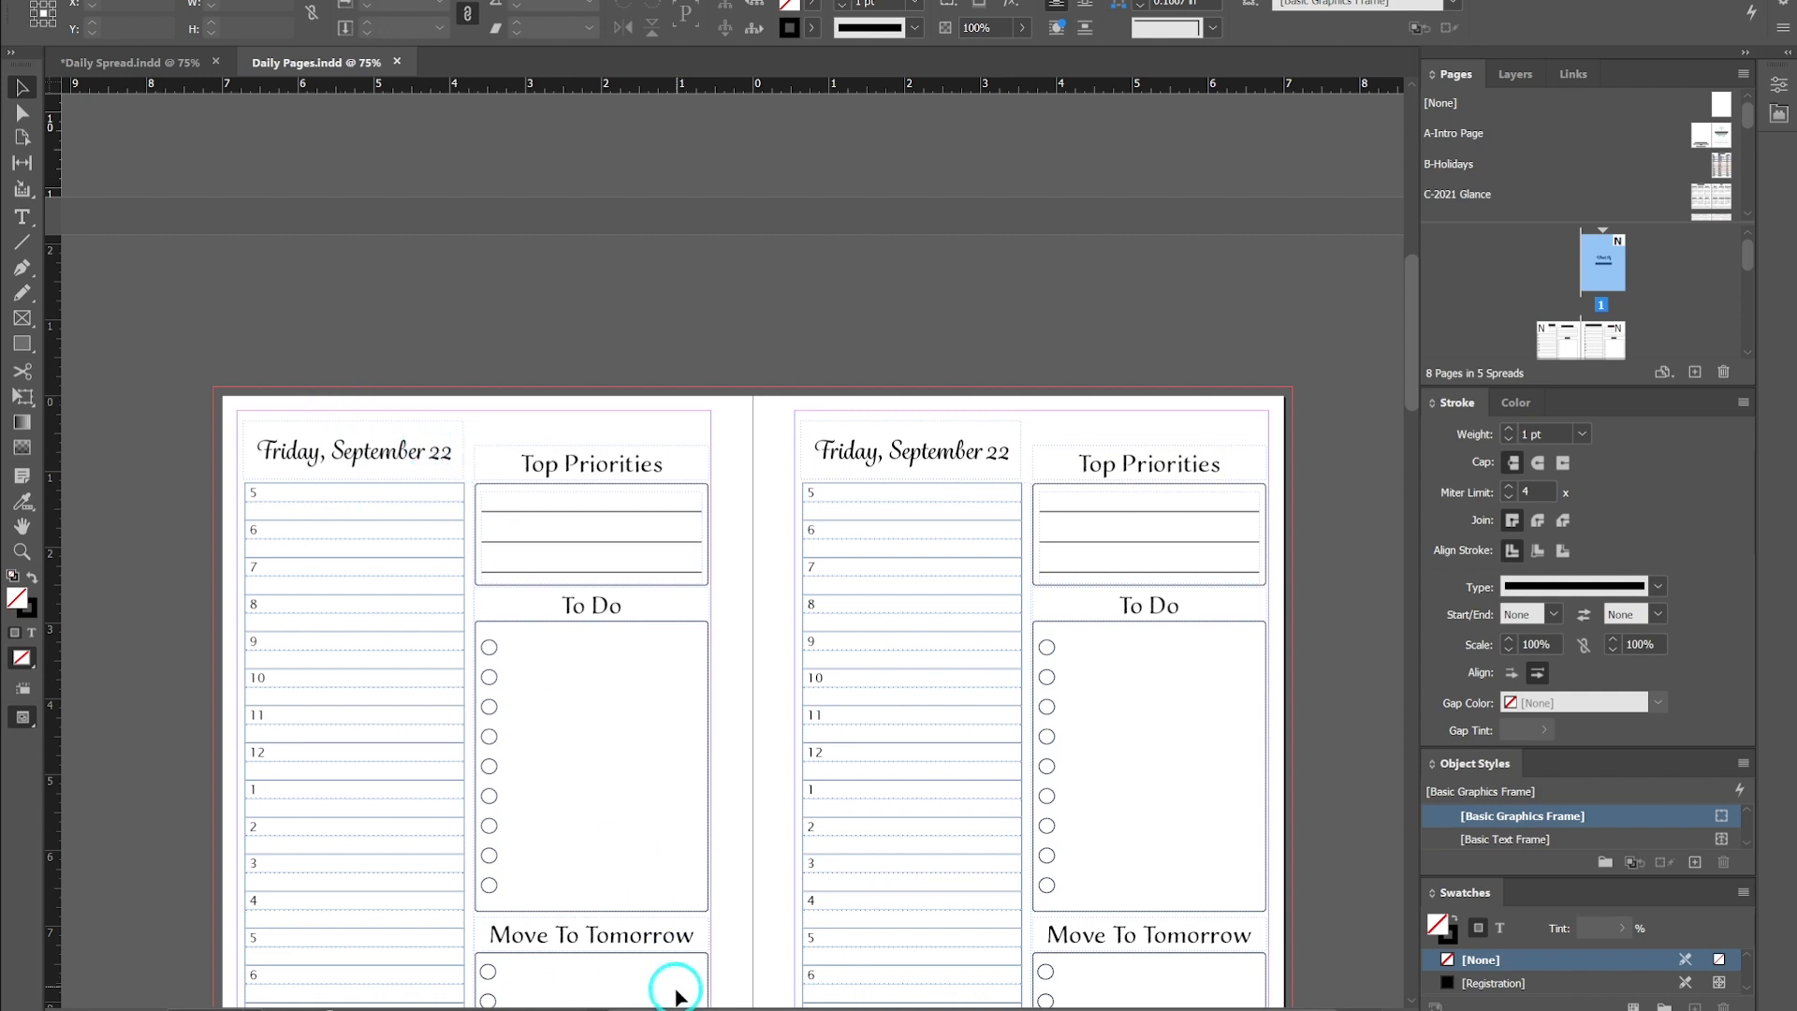
left_click(705, 1010)
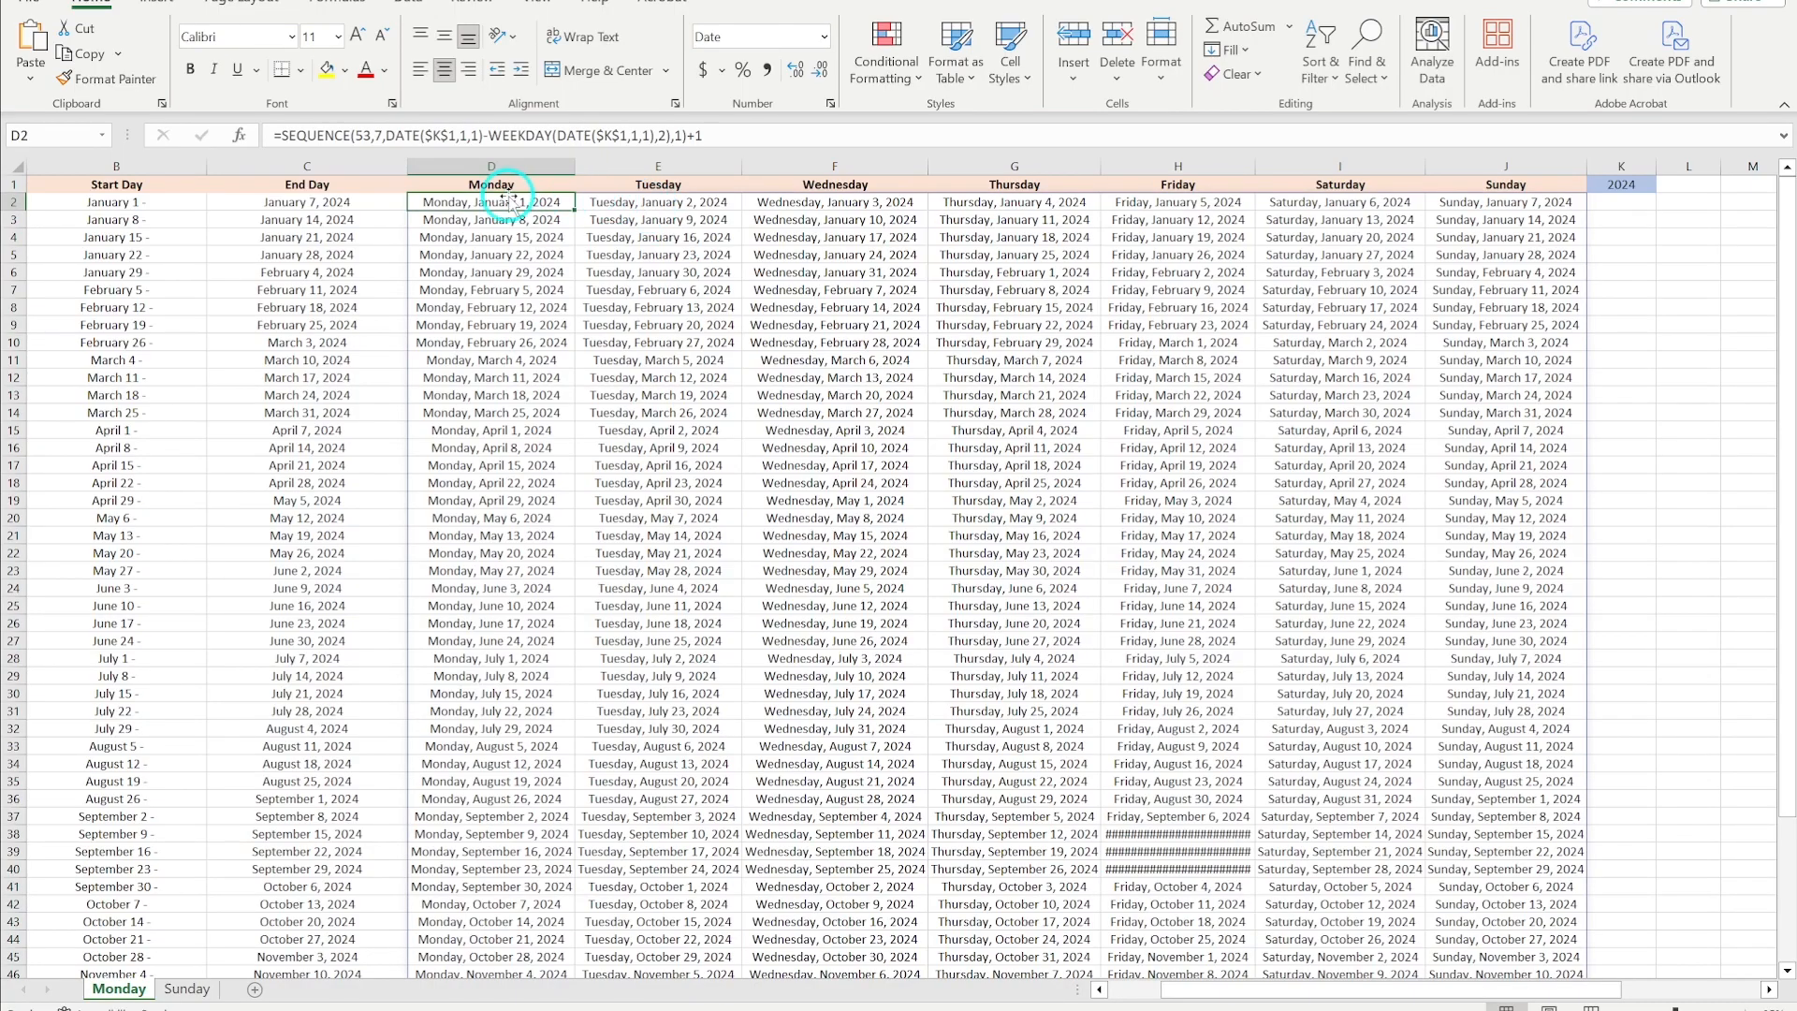
- Give the Monday through Sunday date columns a custom format of dddd, mmmm d without the year
left_click_drag(490, 202, 1521, 897)
scroll(805, 552, "up", 4)
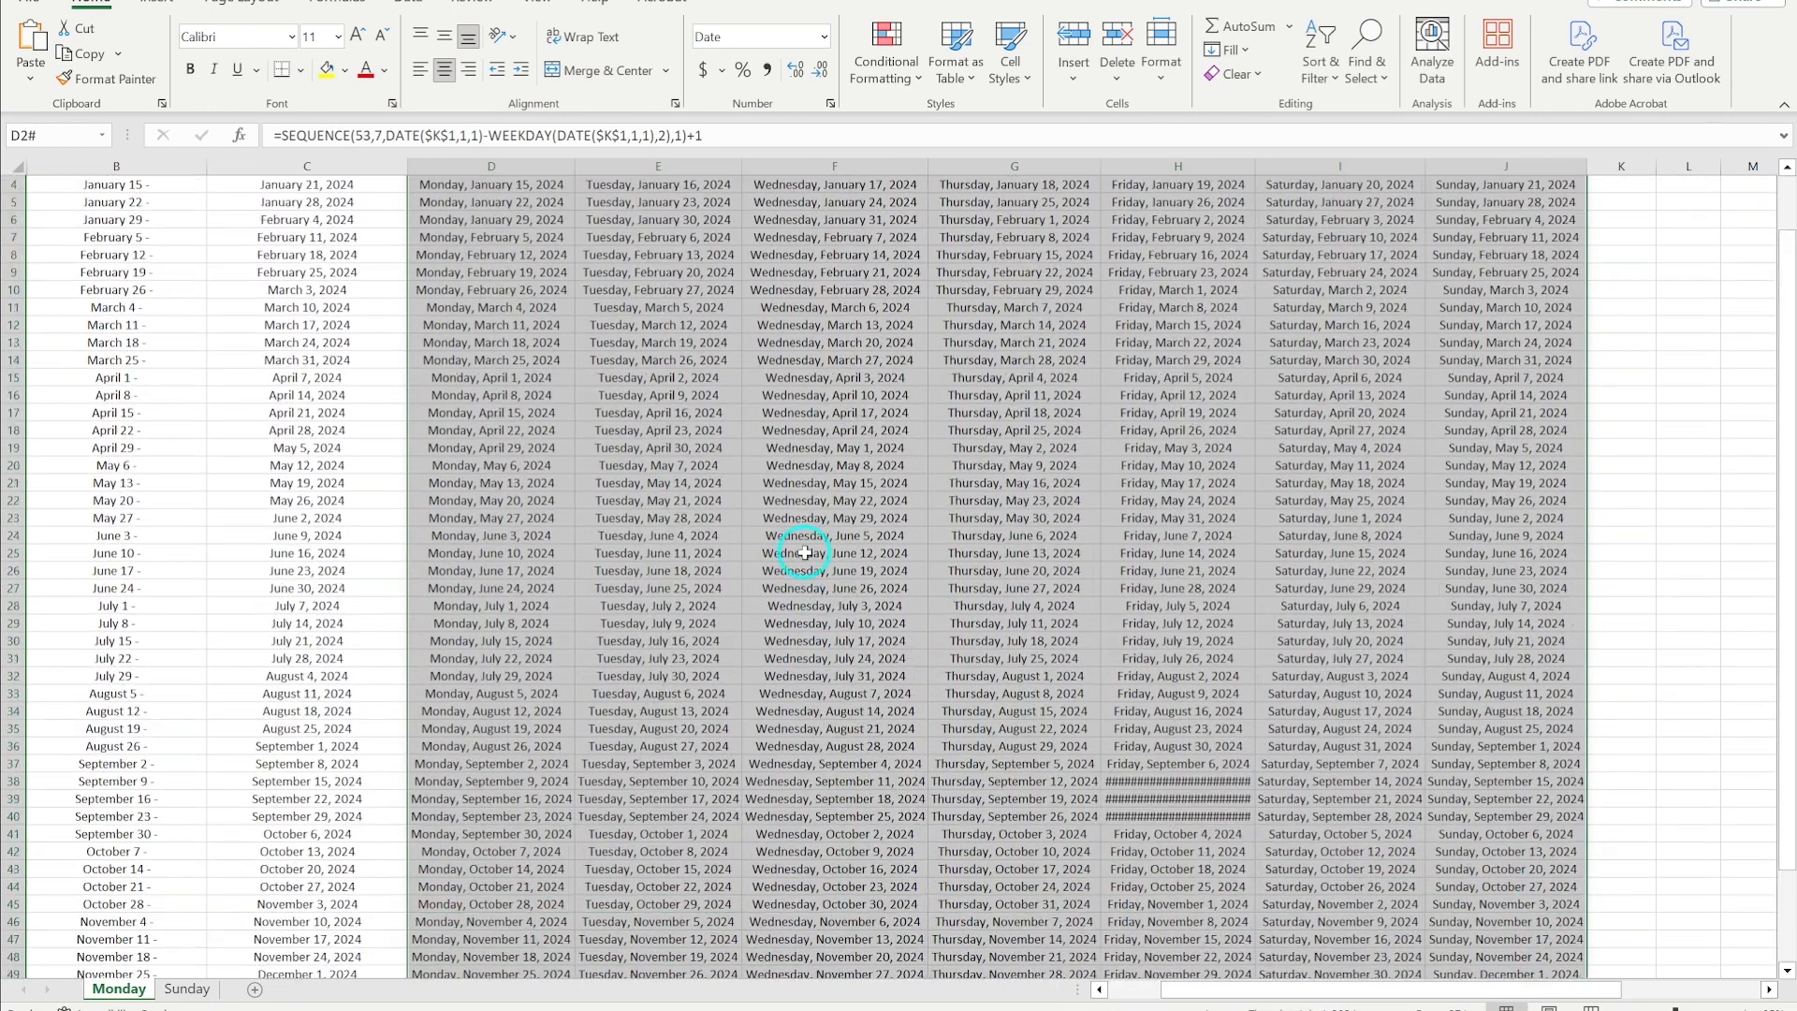
left_click(827, 42)
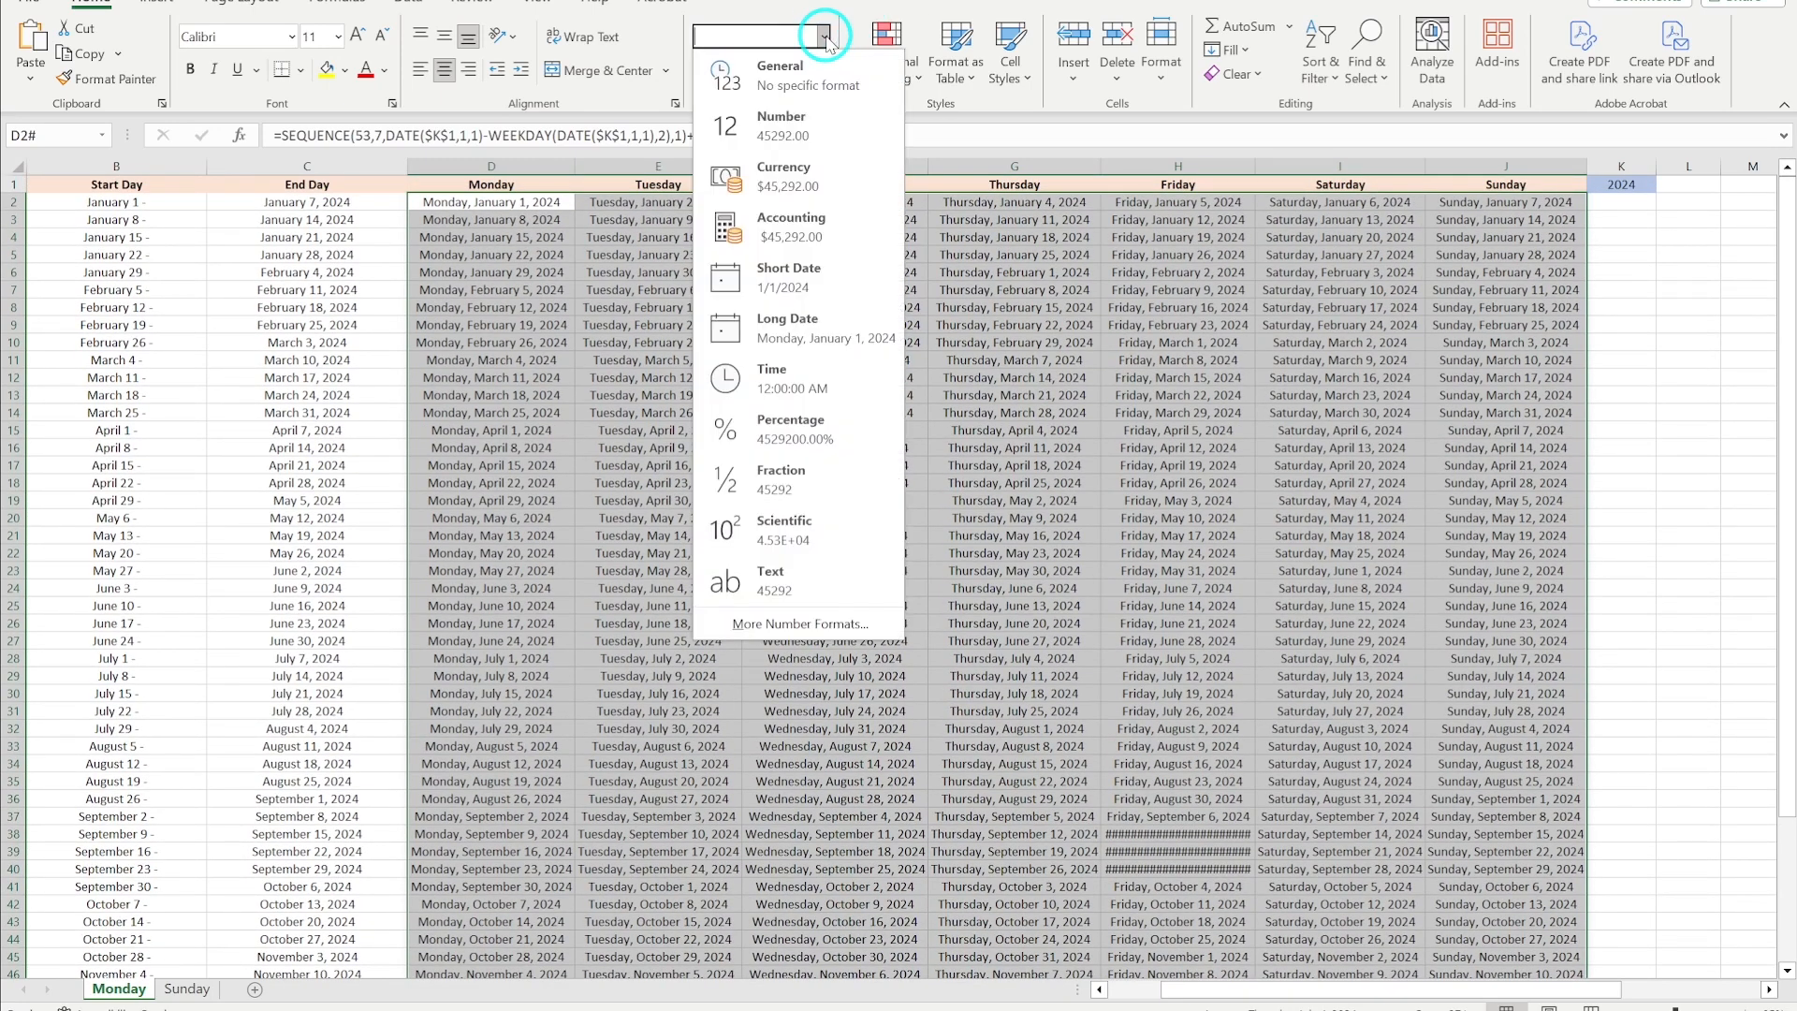
left_click(789, 620)
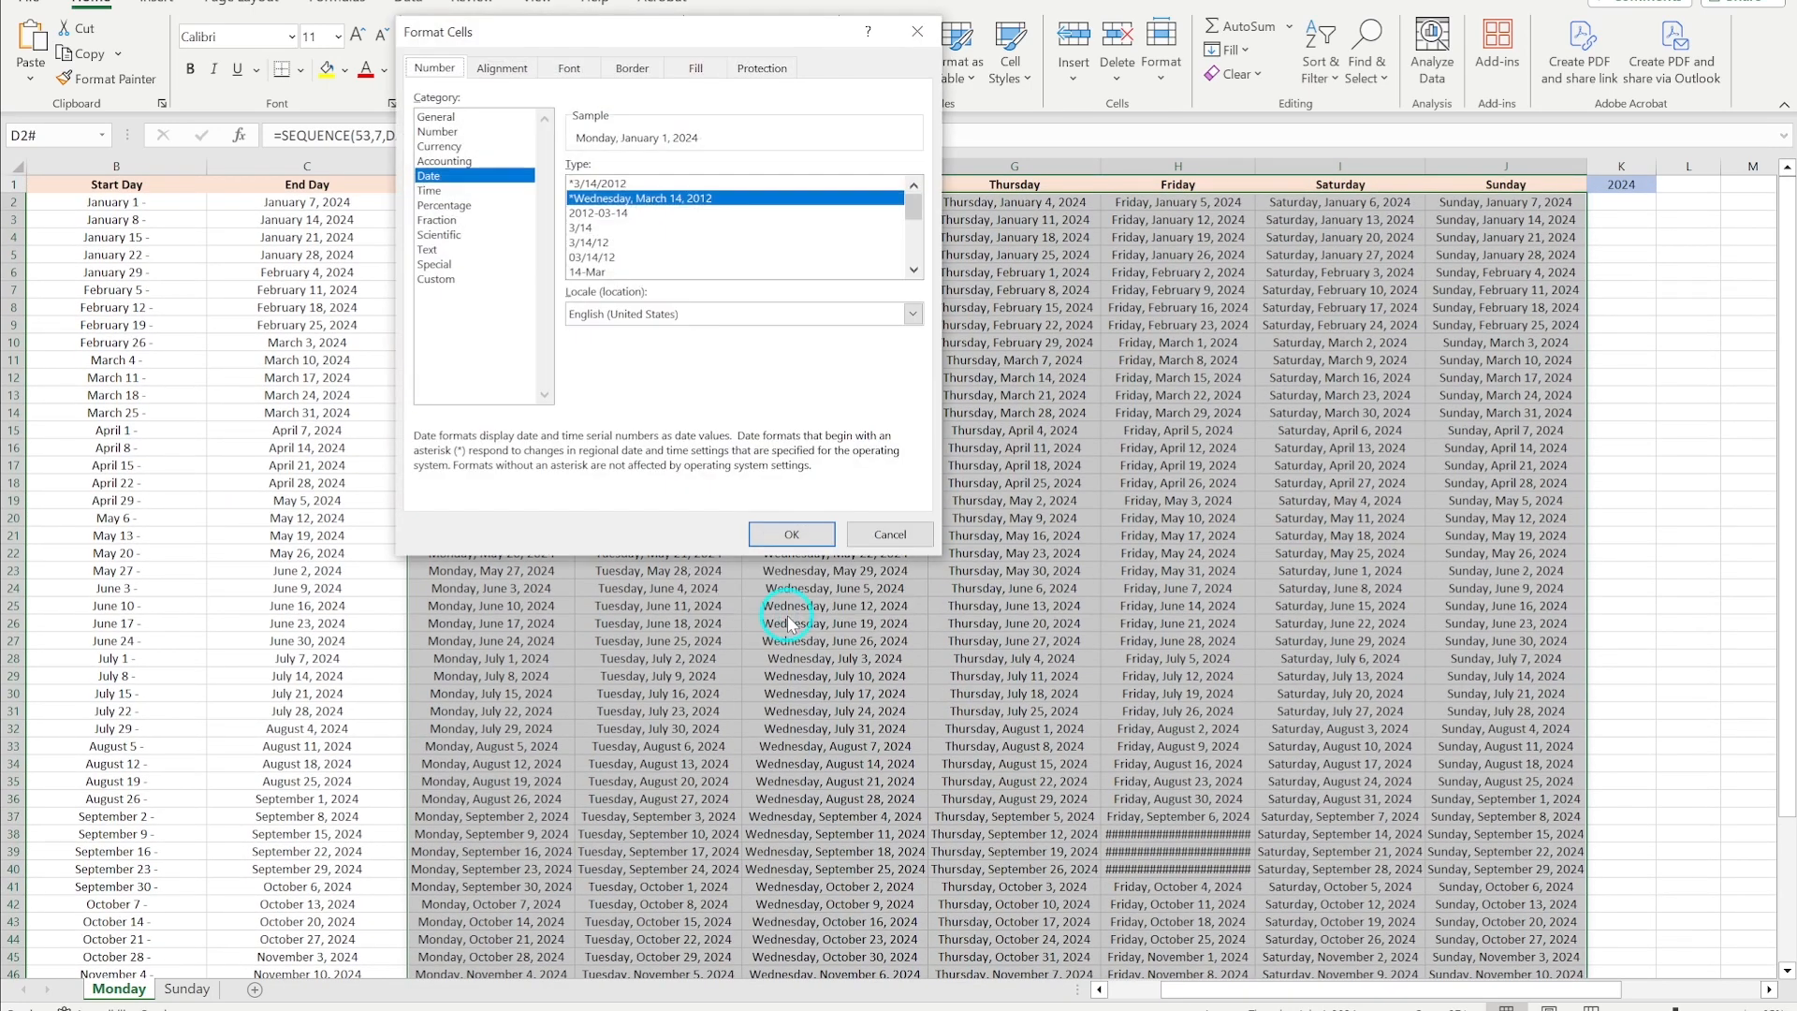
left_click(442, 279)
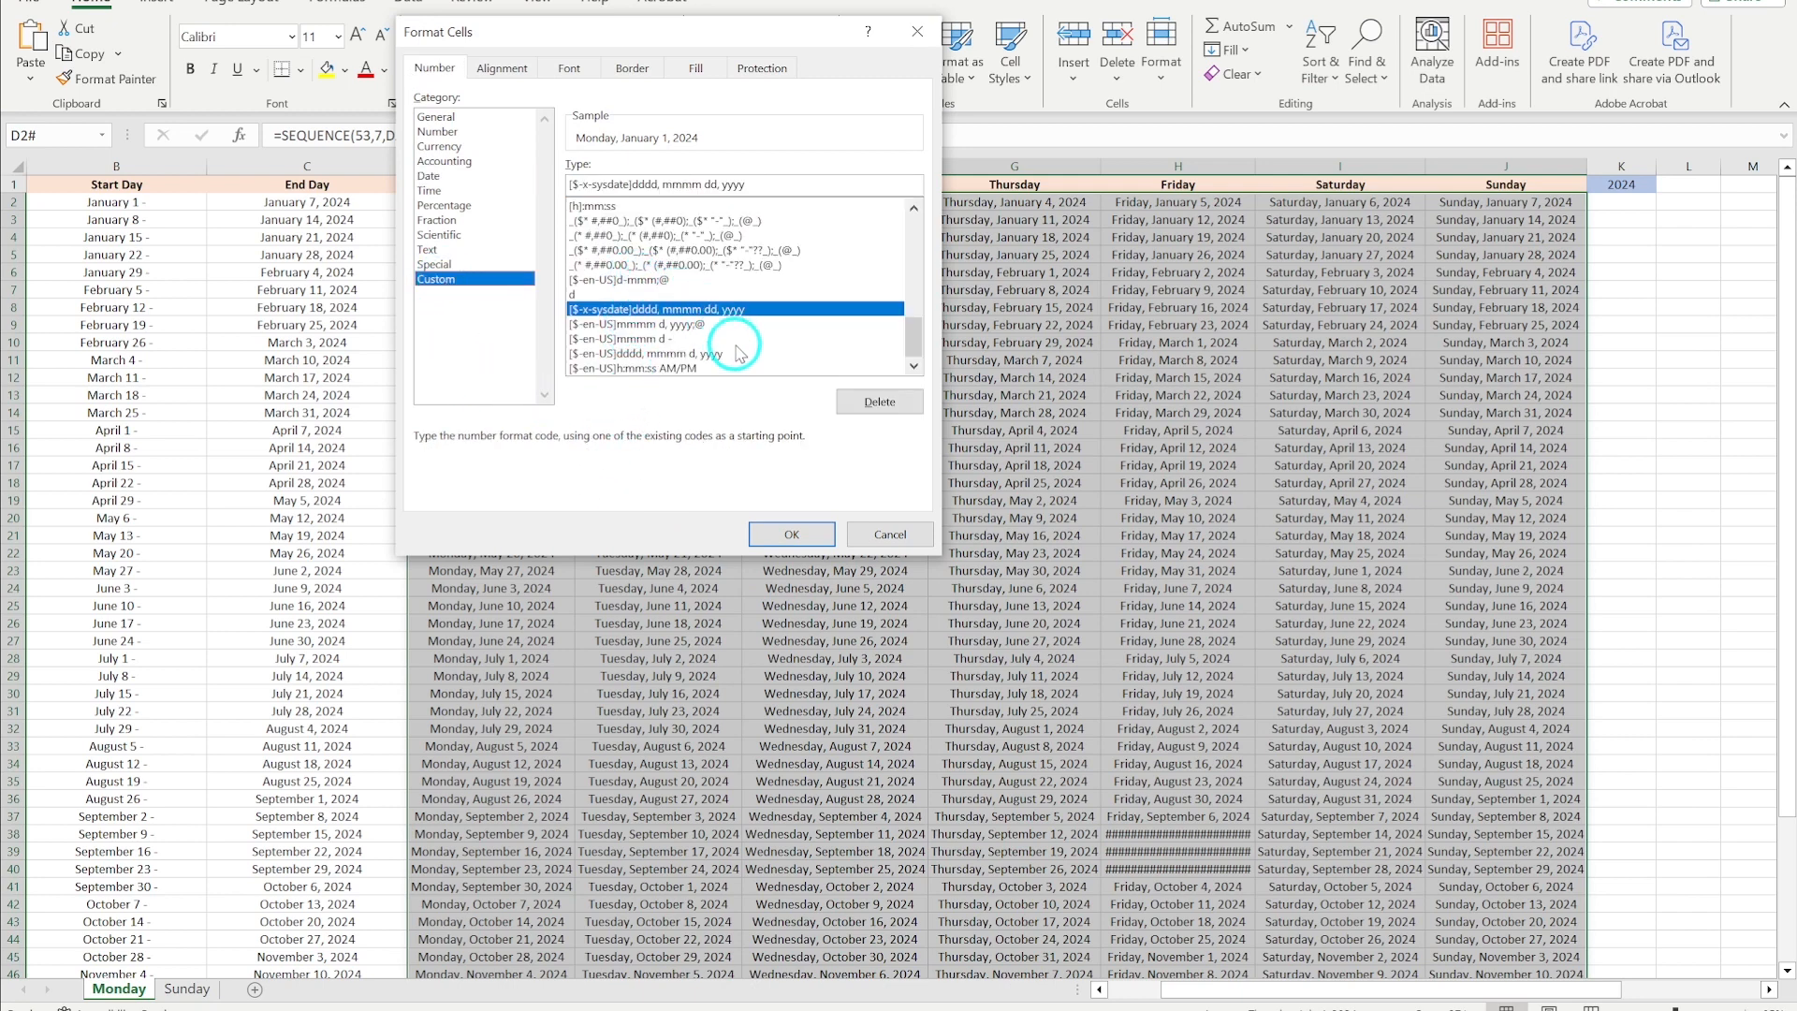
left_click(663, 354)
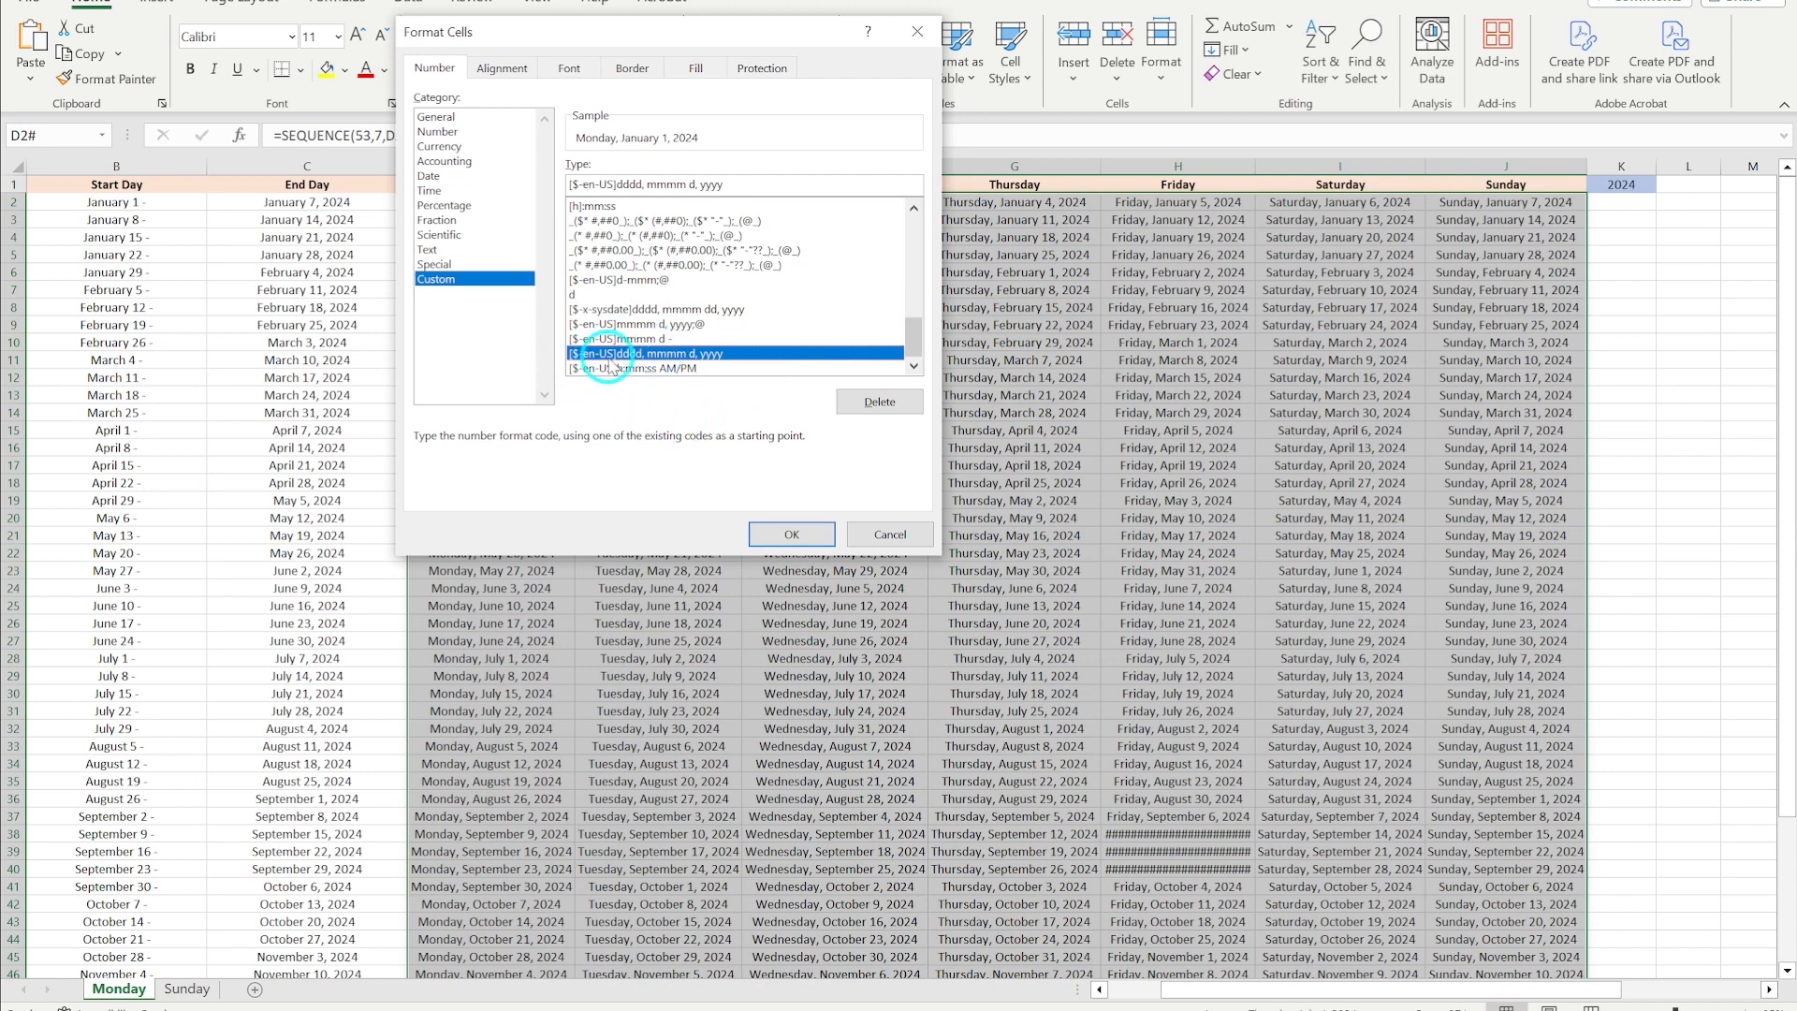
left_click(798, 187)
key("BackSpace")
key("BackSpace")
key("BackSpace")
key("BackSpace")
key("BackSpace")
key("BackSpace")
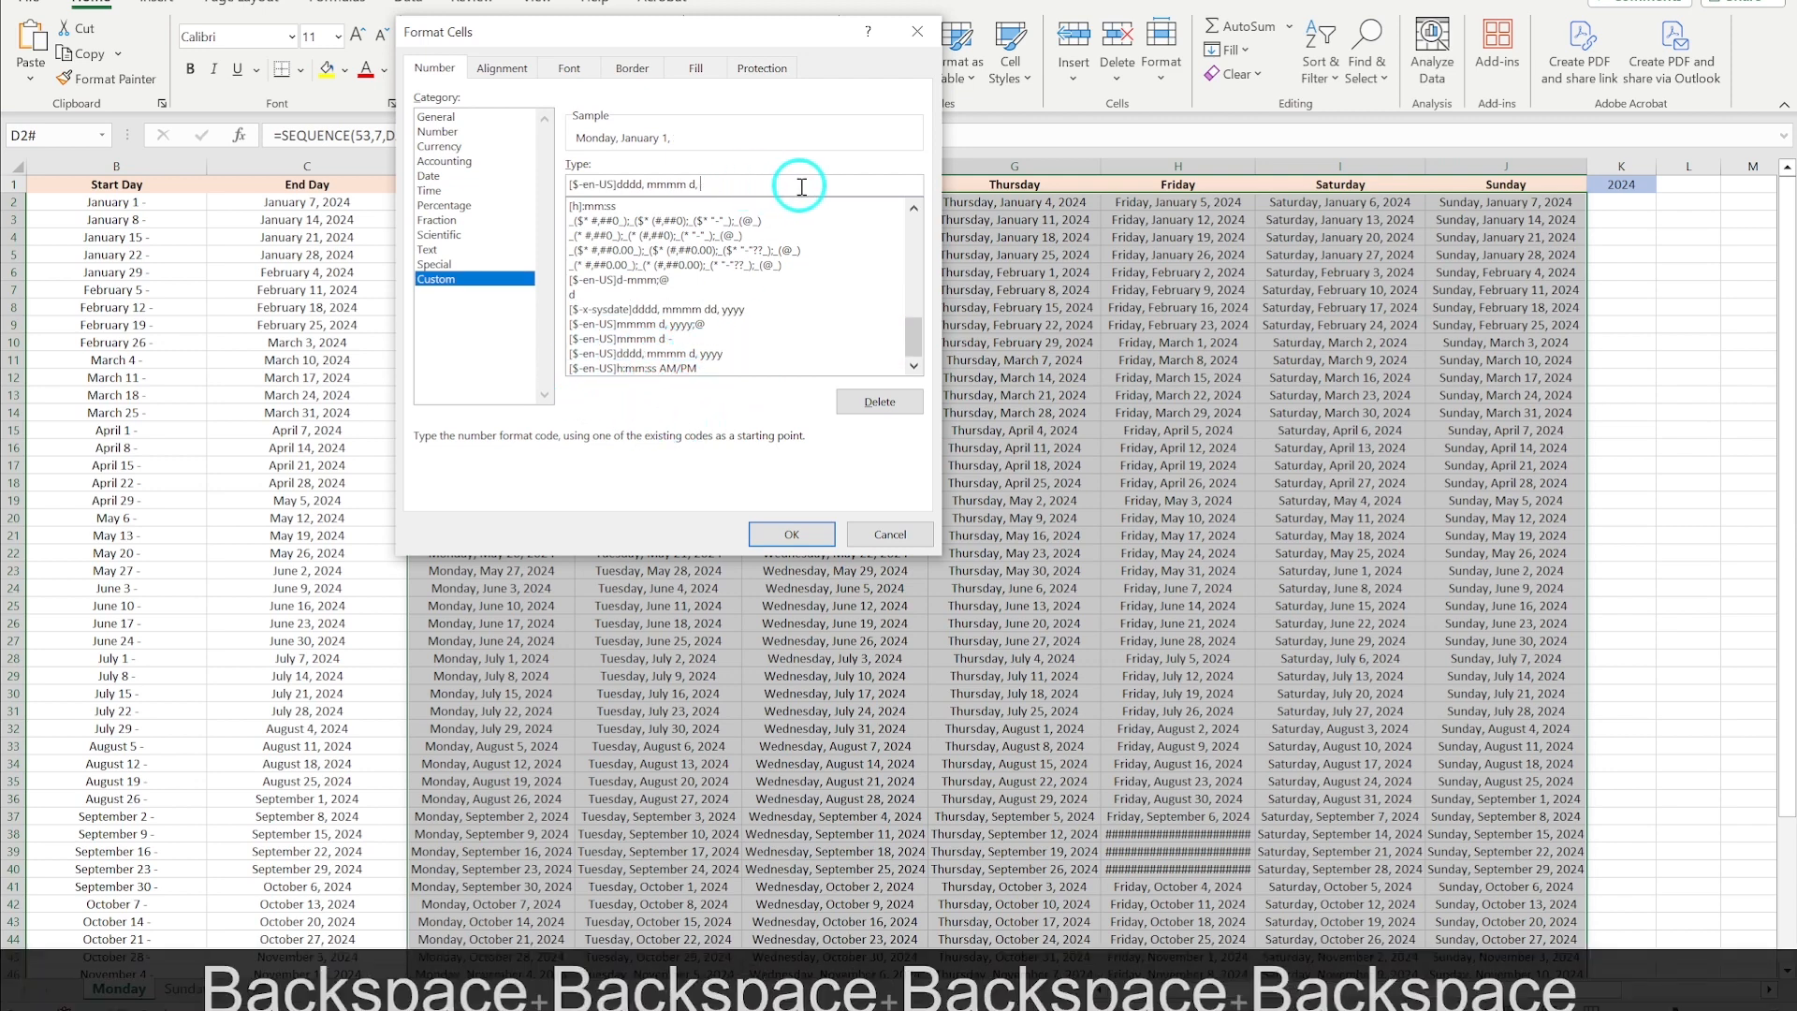
left_click(803, 530)
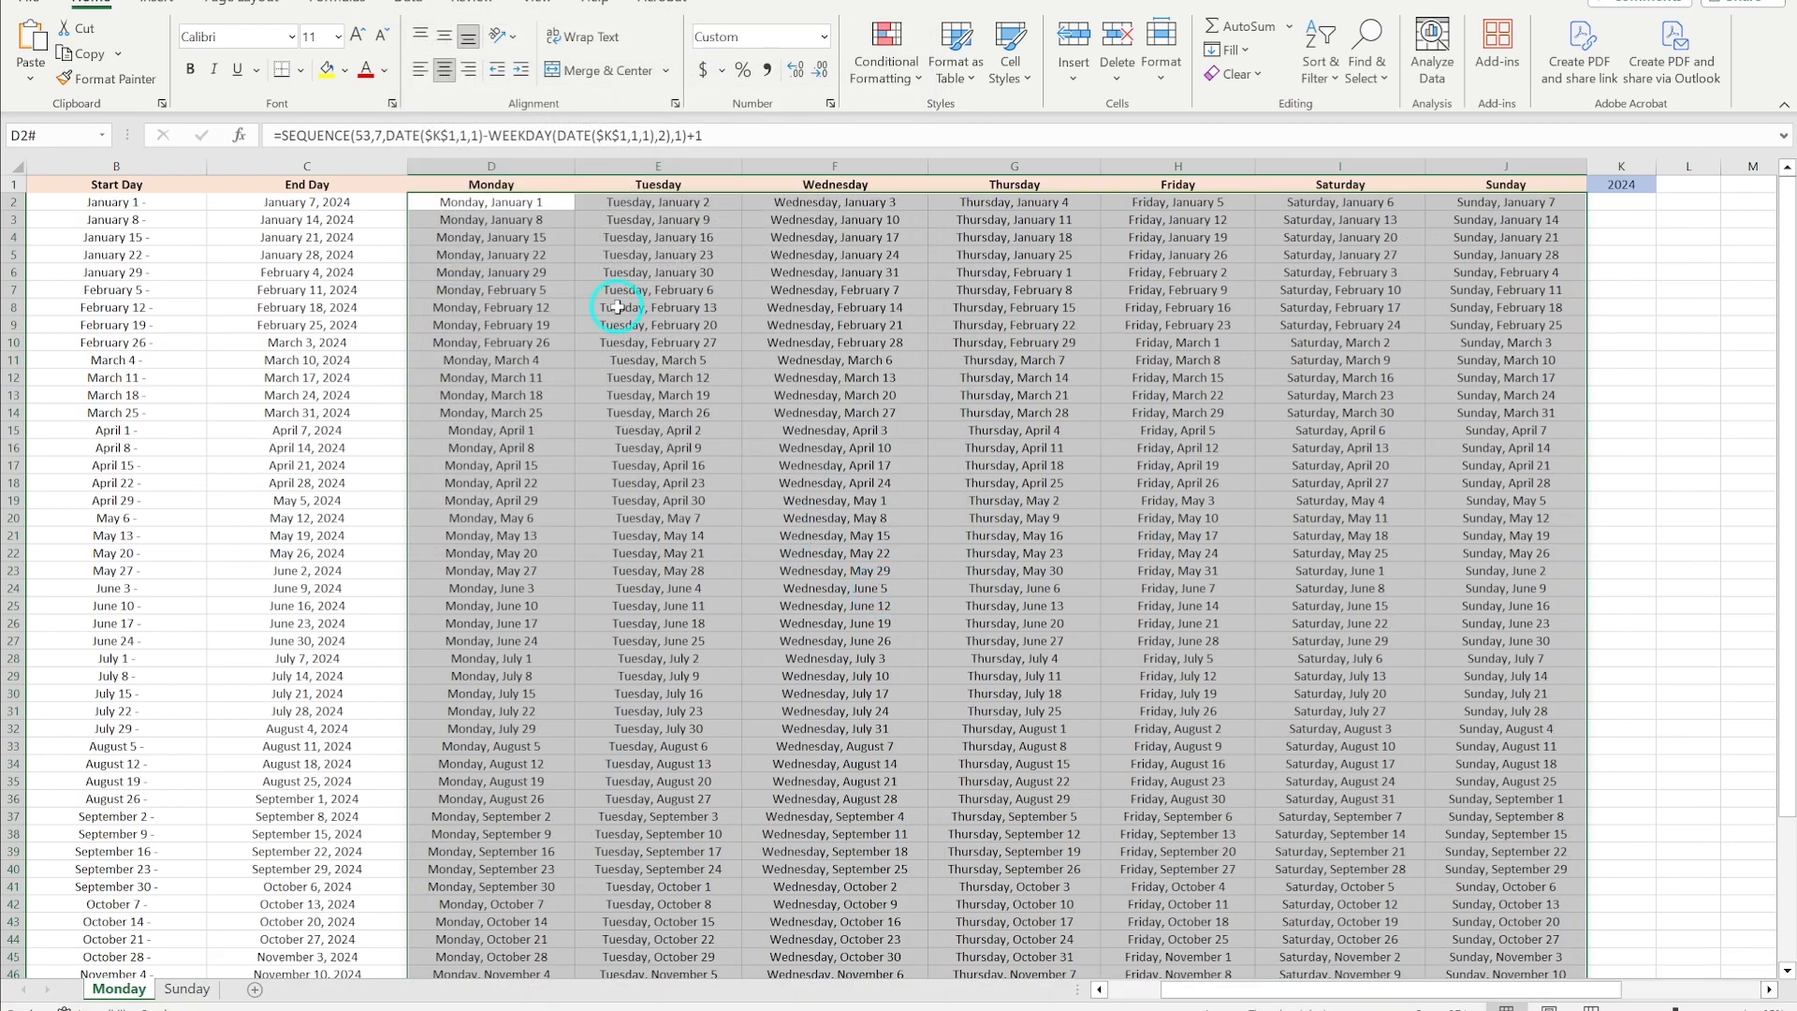
- Review the intro page date in InDesign and the Start Day cell's formula in the sheet
left_click(617, 307)
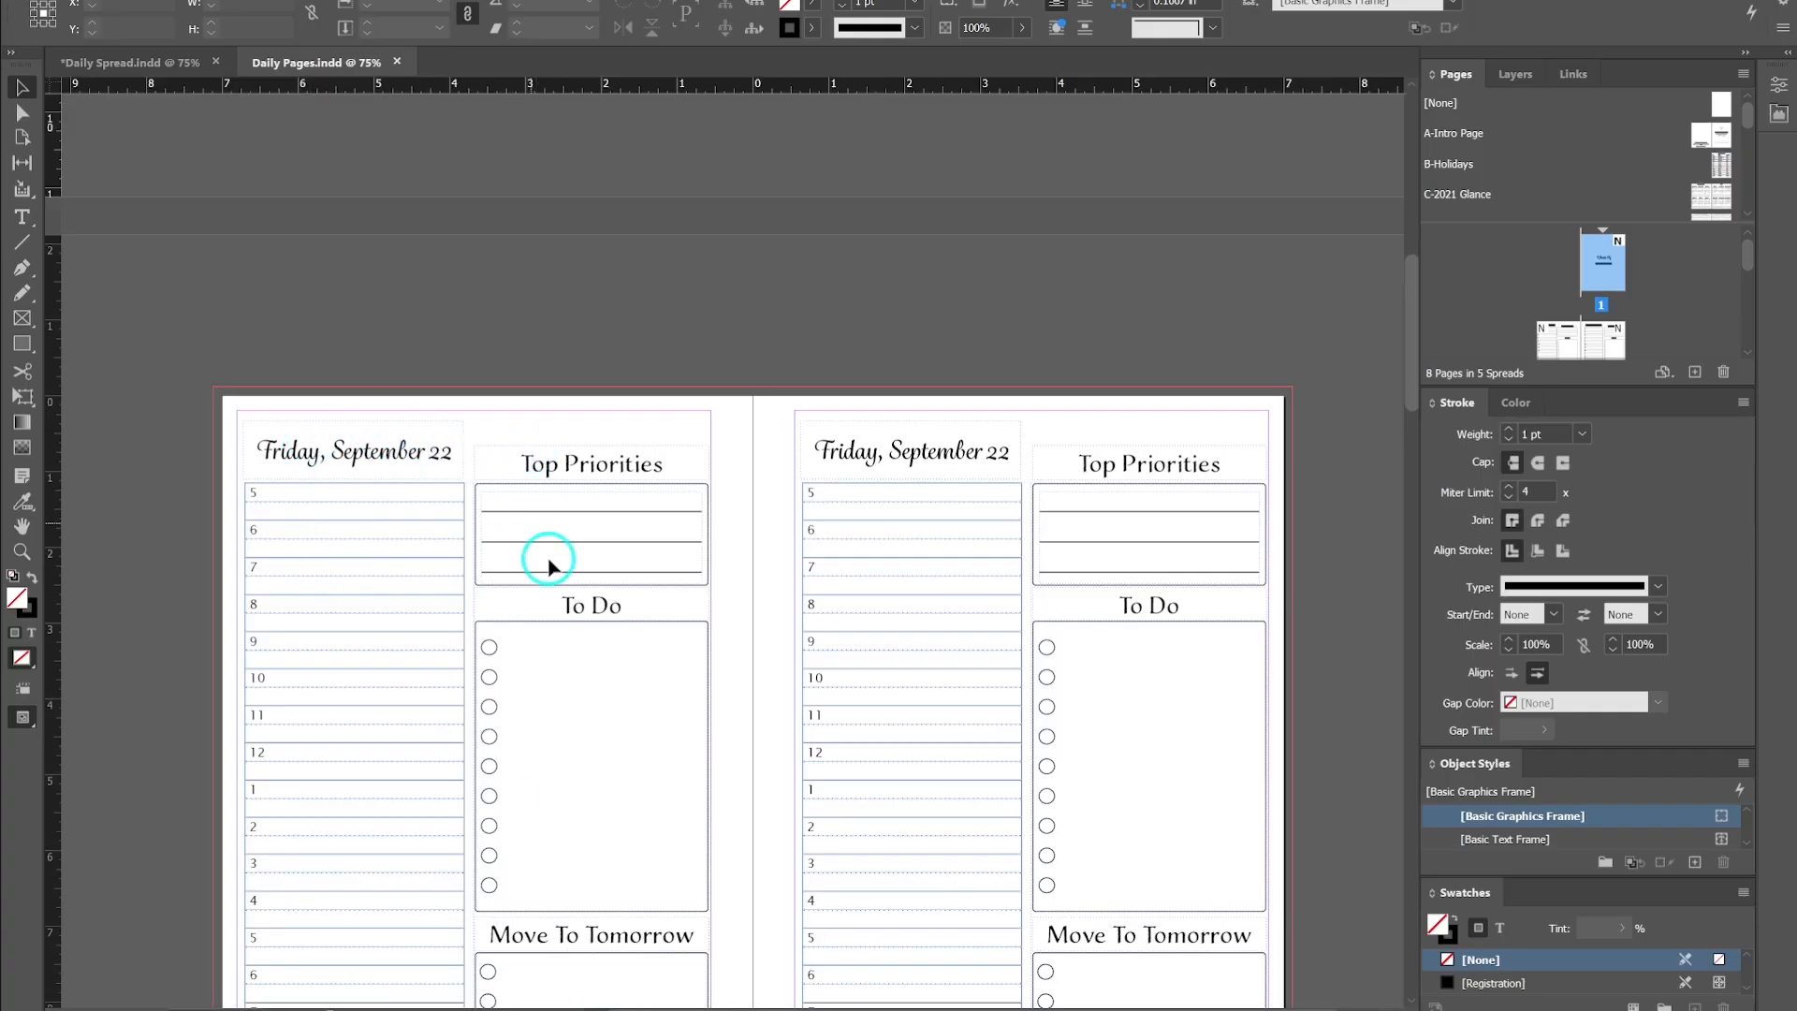
scroll(552, 691, "up", 2)
scroll(552, 690, "up", 4)
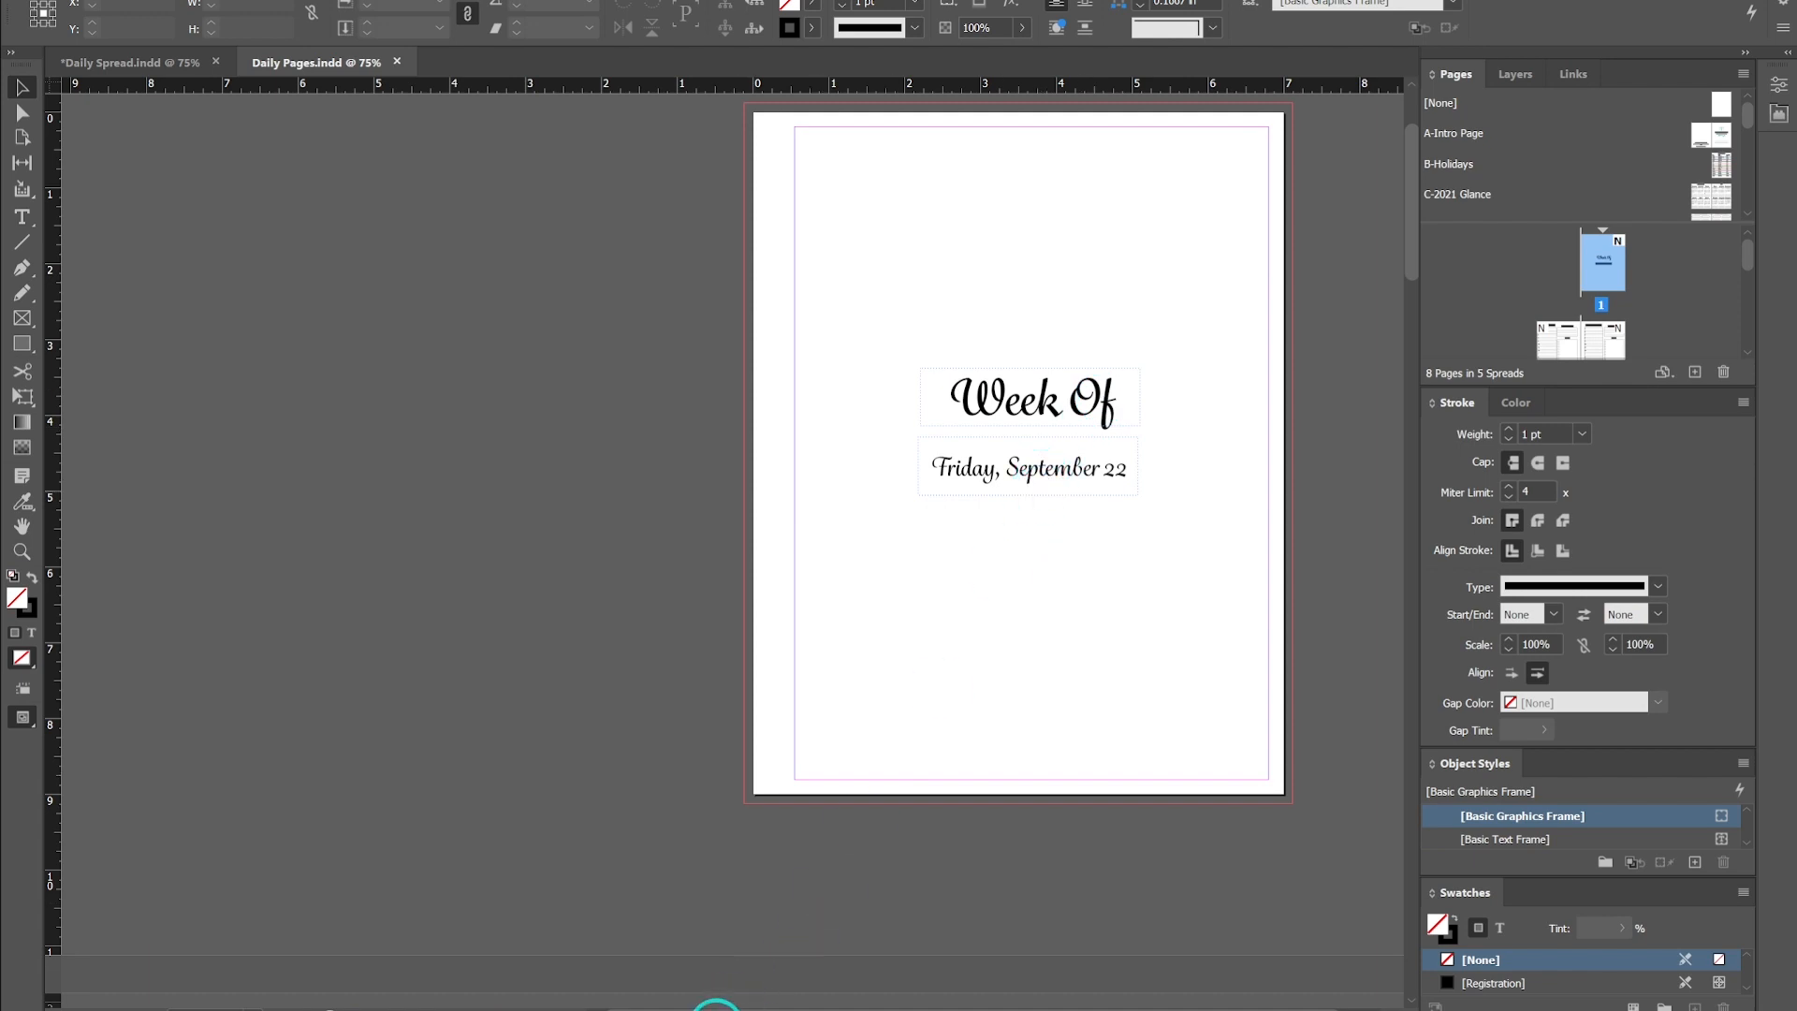
mouse_move(698, 1006)
left_click(698, 941)
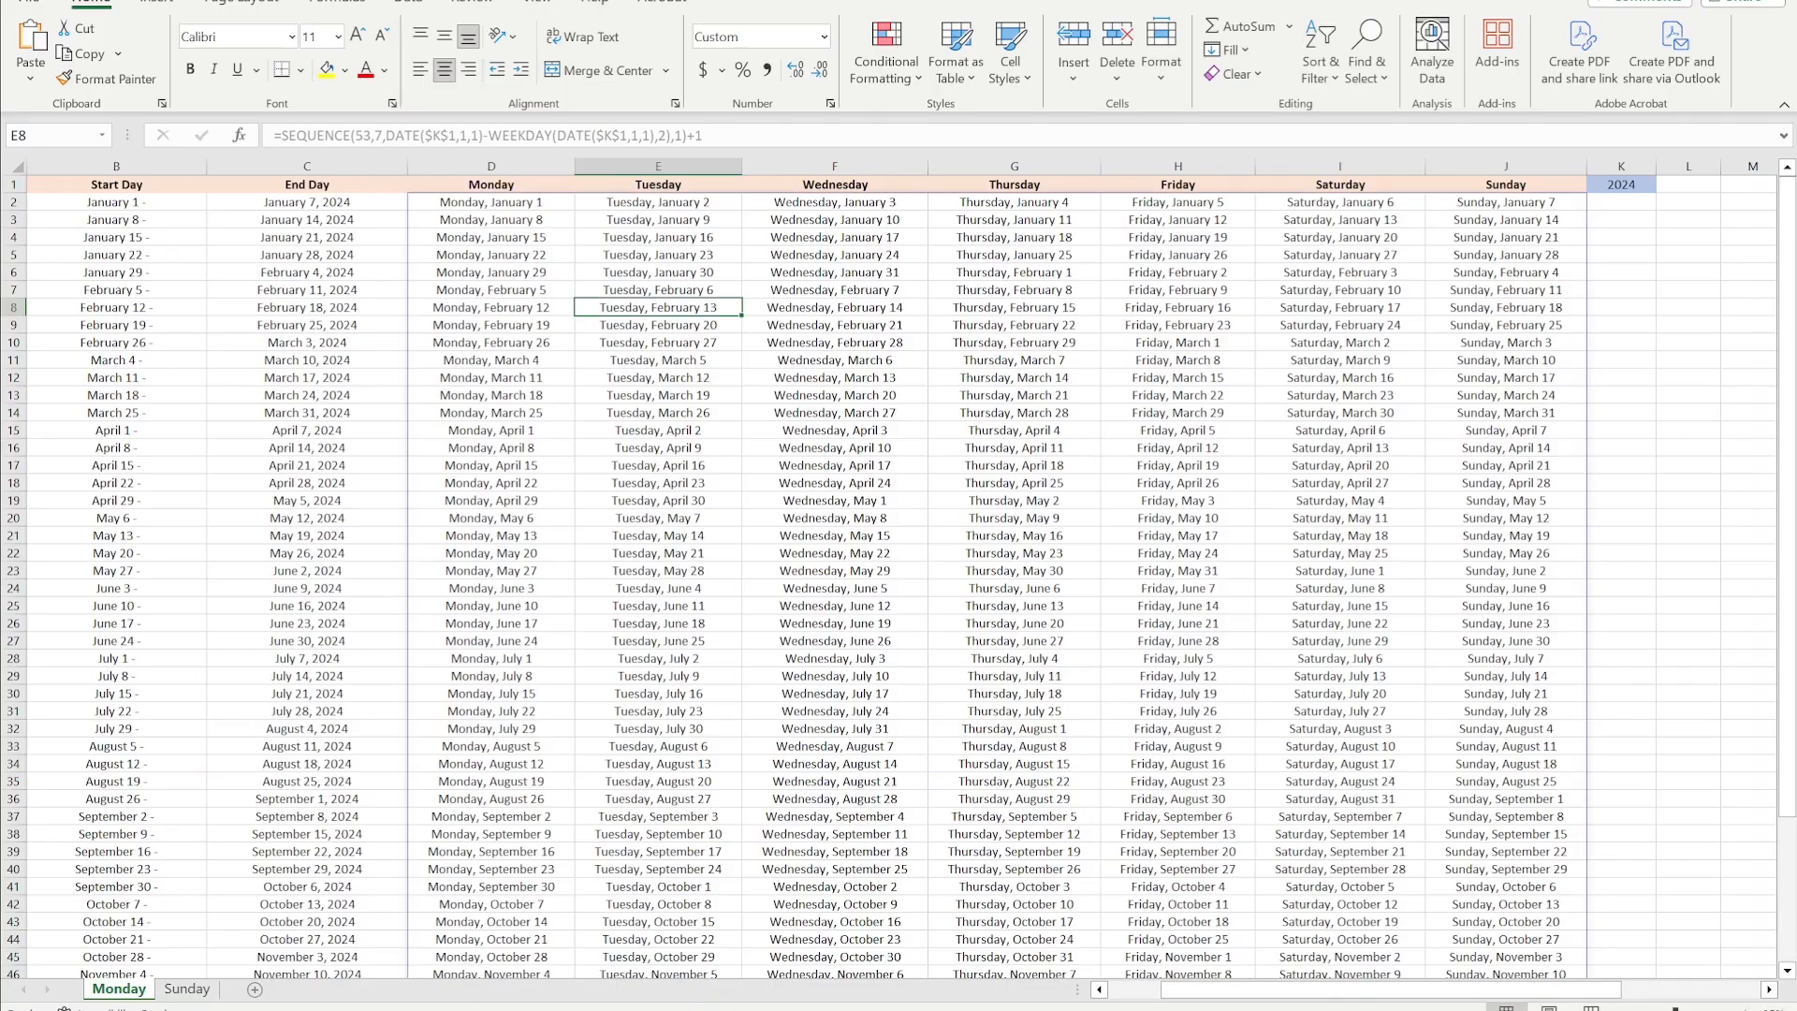
left_click_drag(1166, 989, 1114, 989)
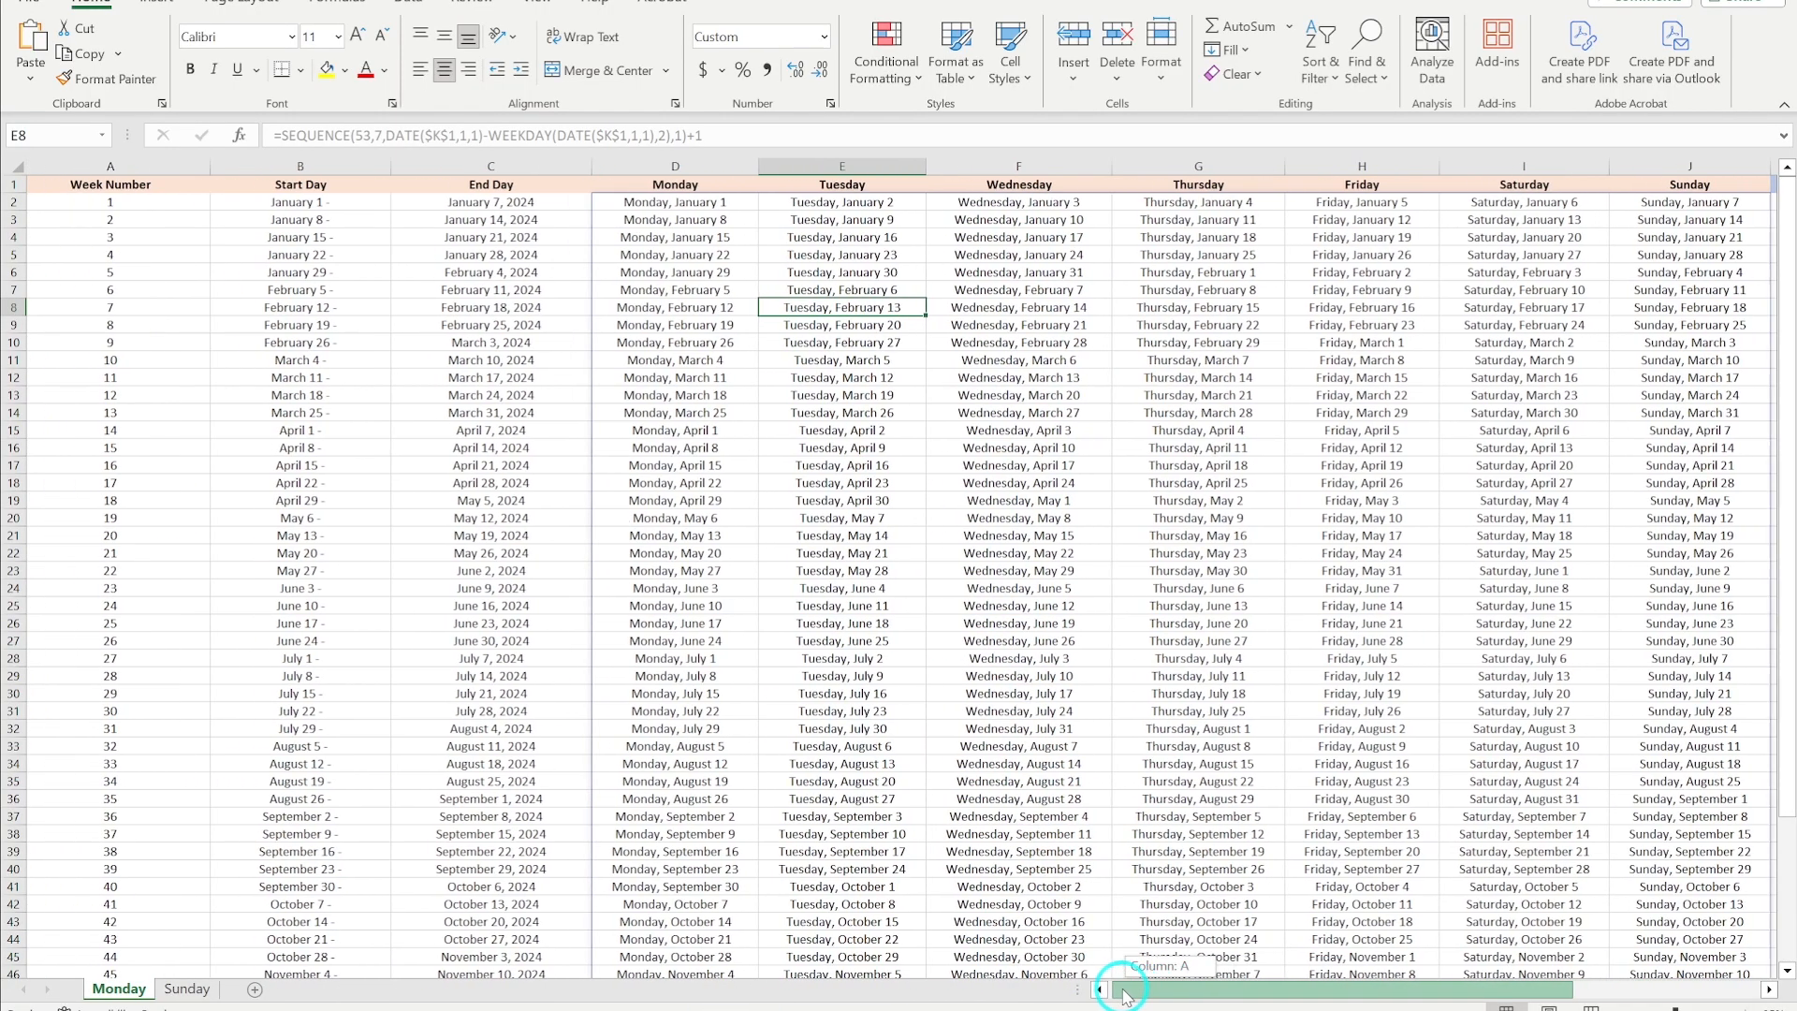
left_click(311, 203)
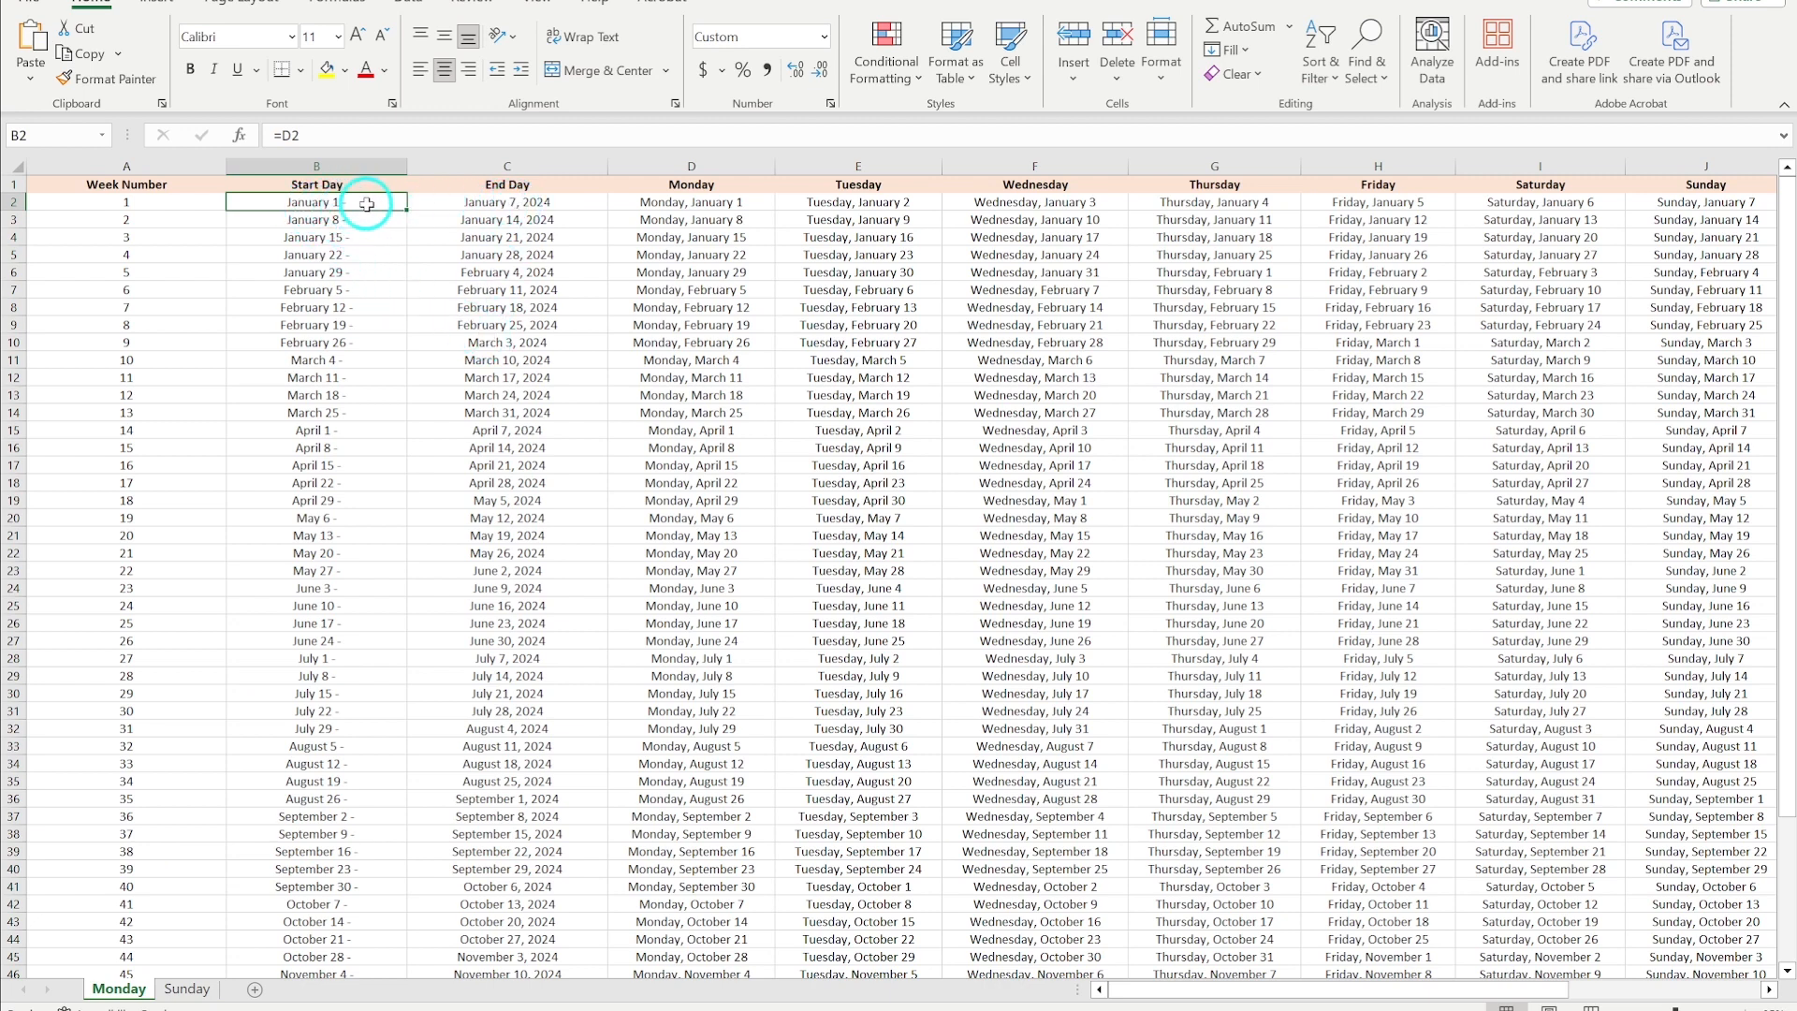
left_click(503, 201)
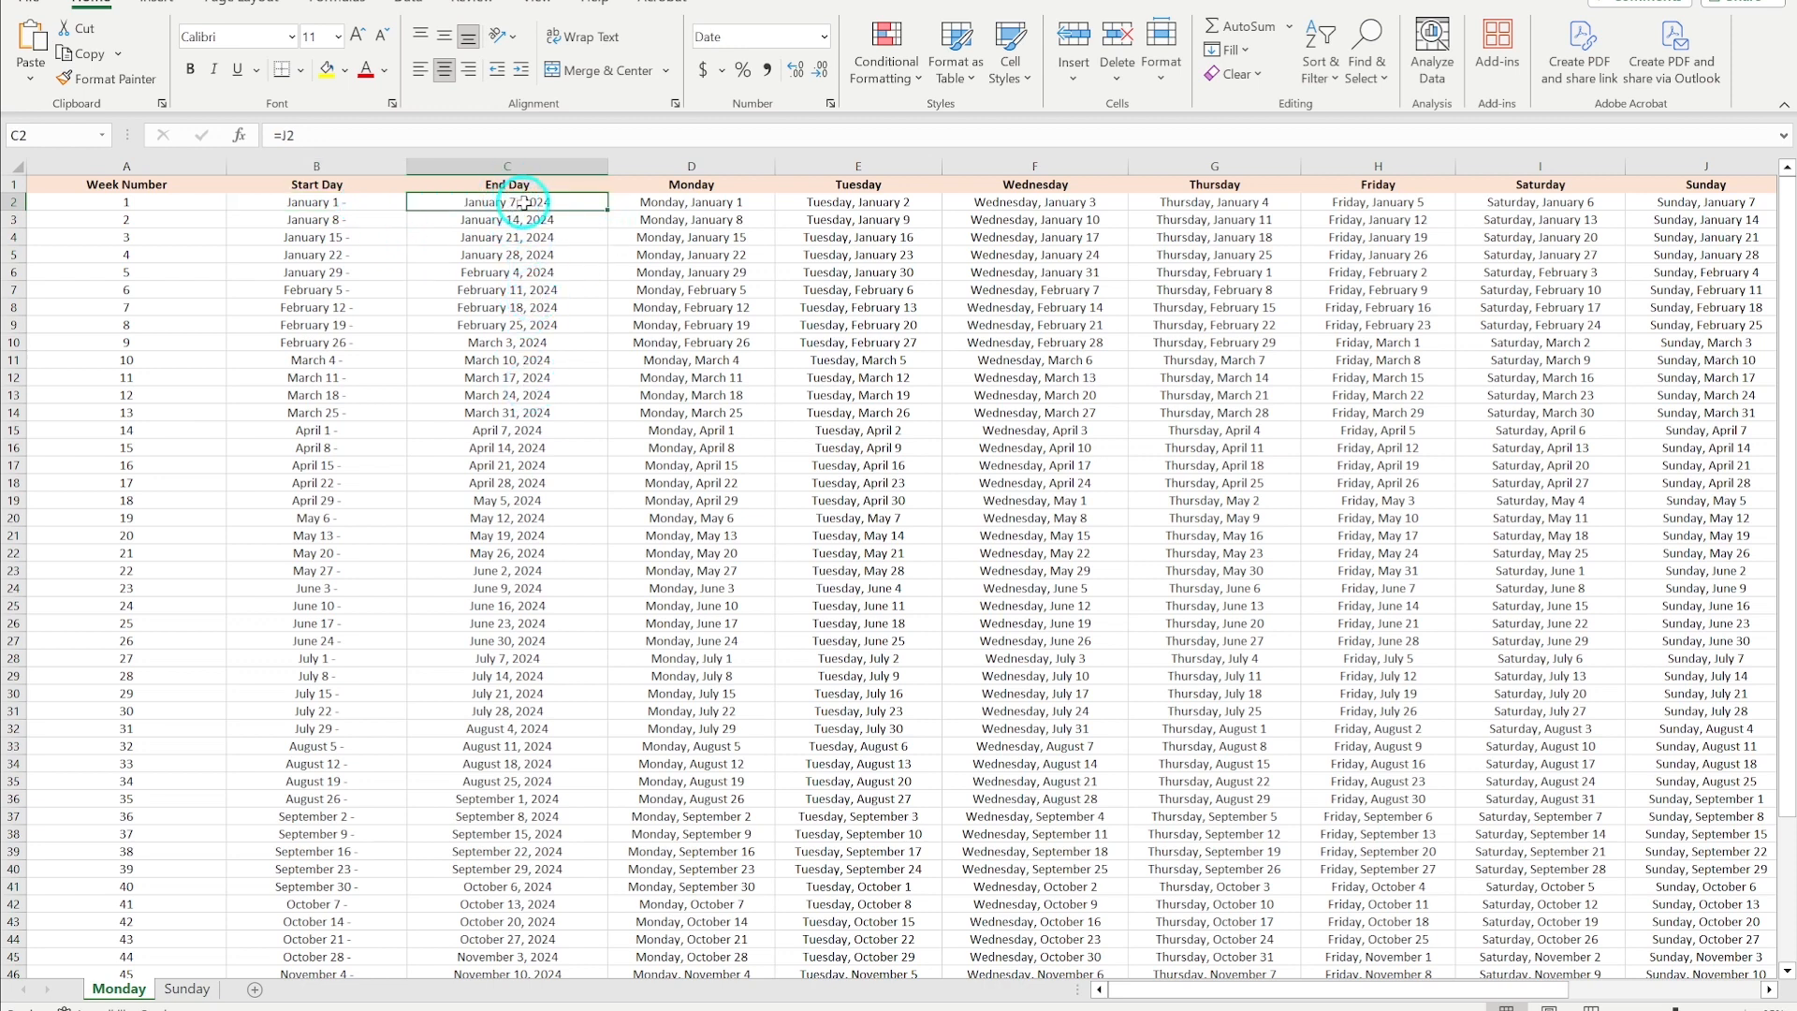
left_click_drag(522, 201, 506, 887)
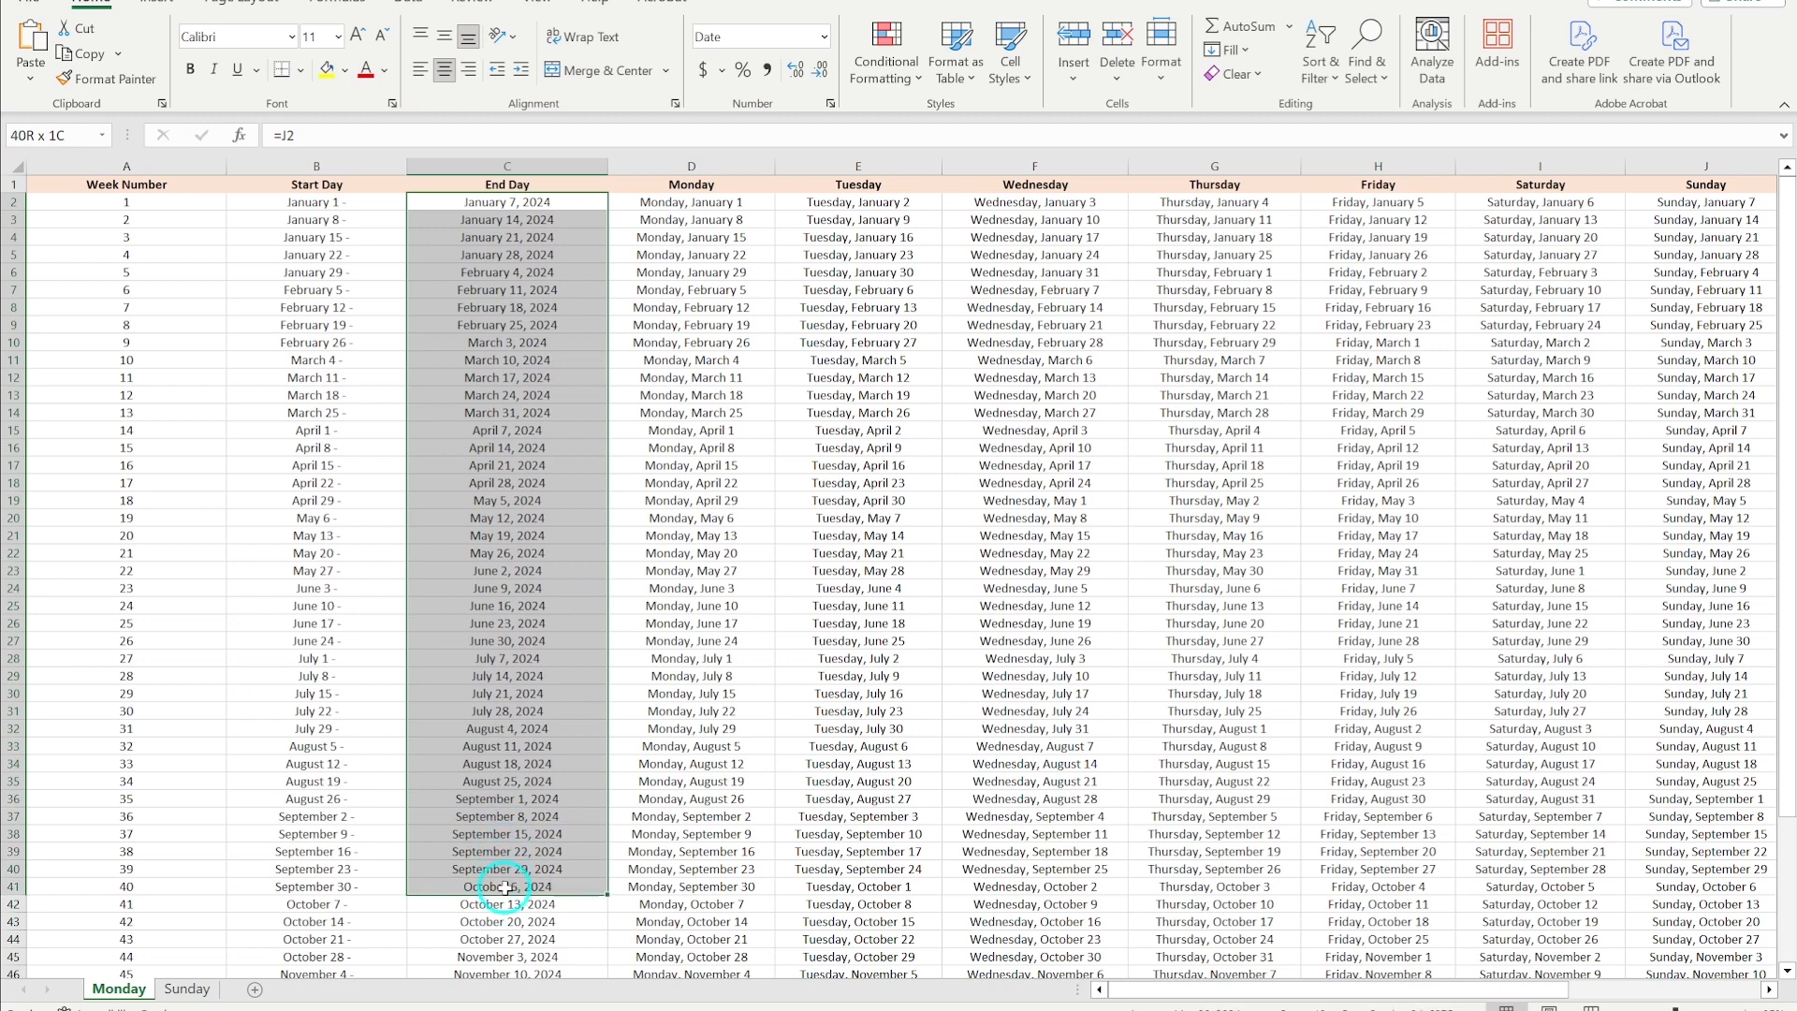
left_click(826, 37)
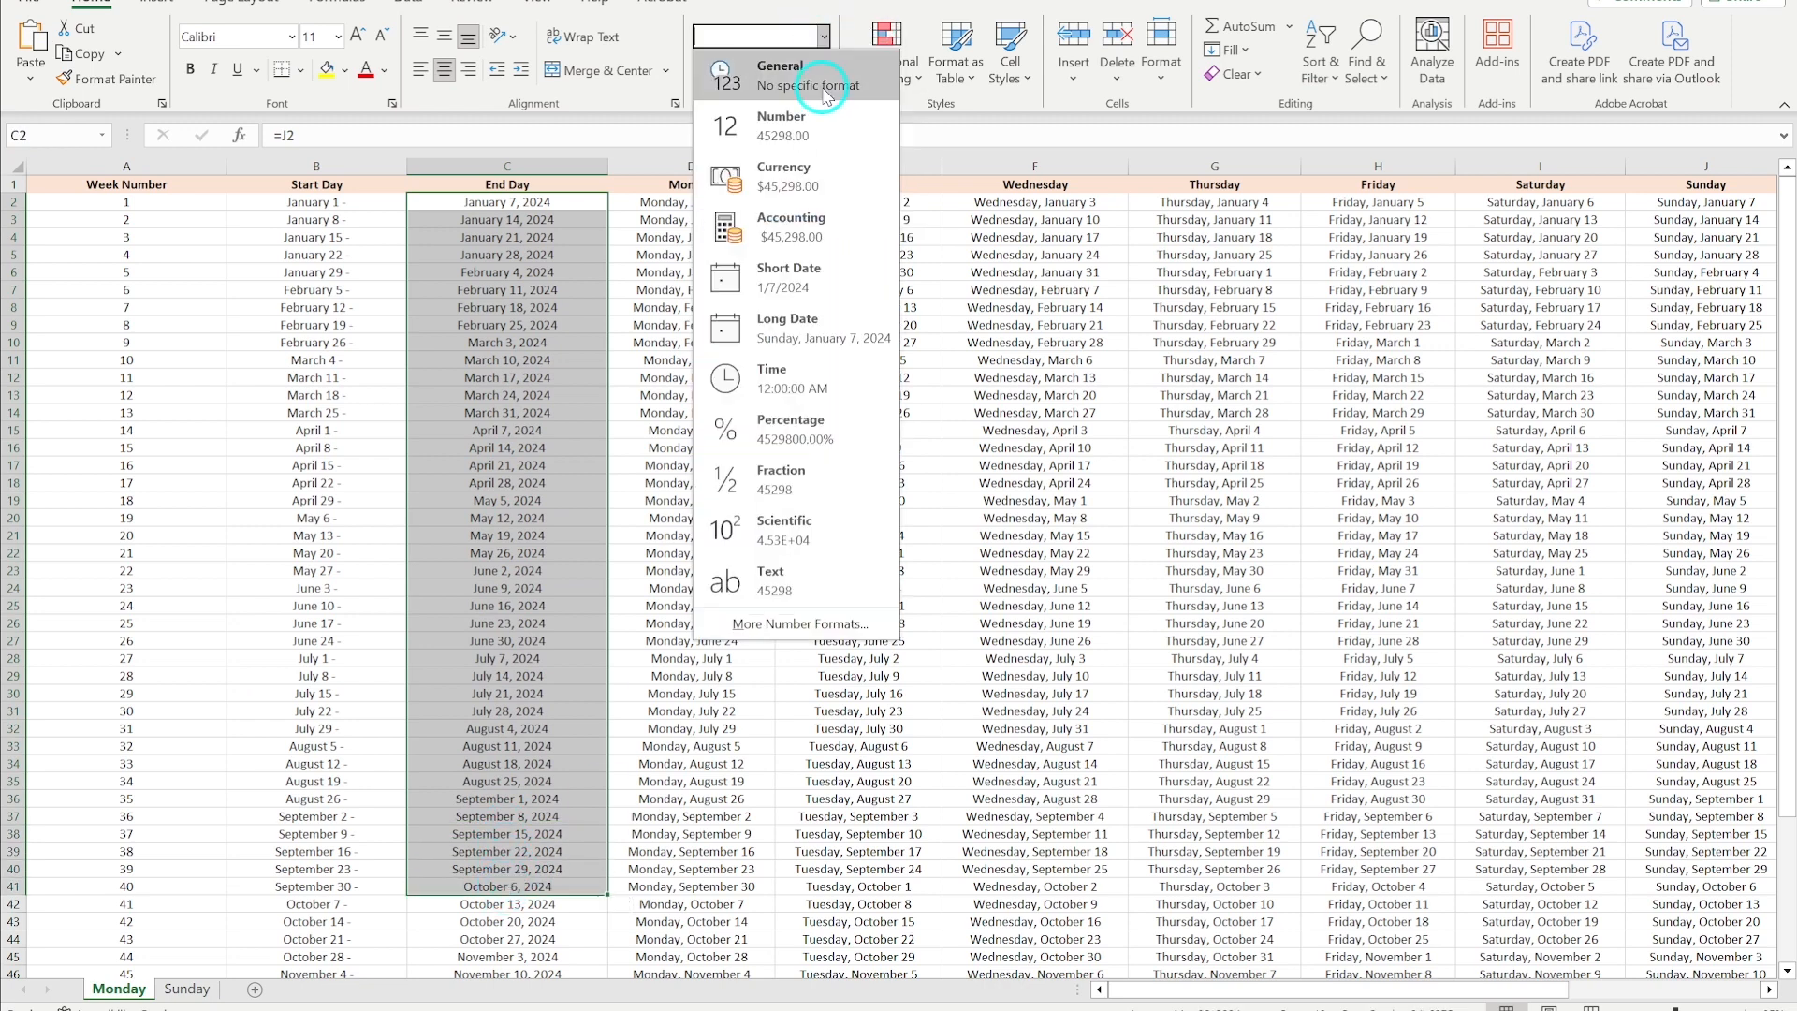
left_click(782, 625)
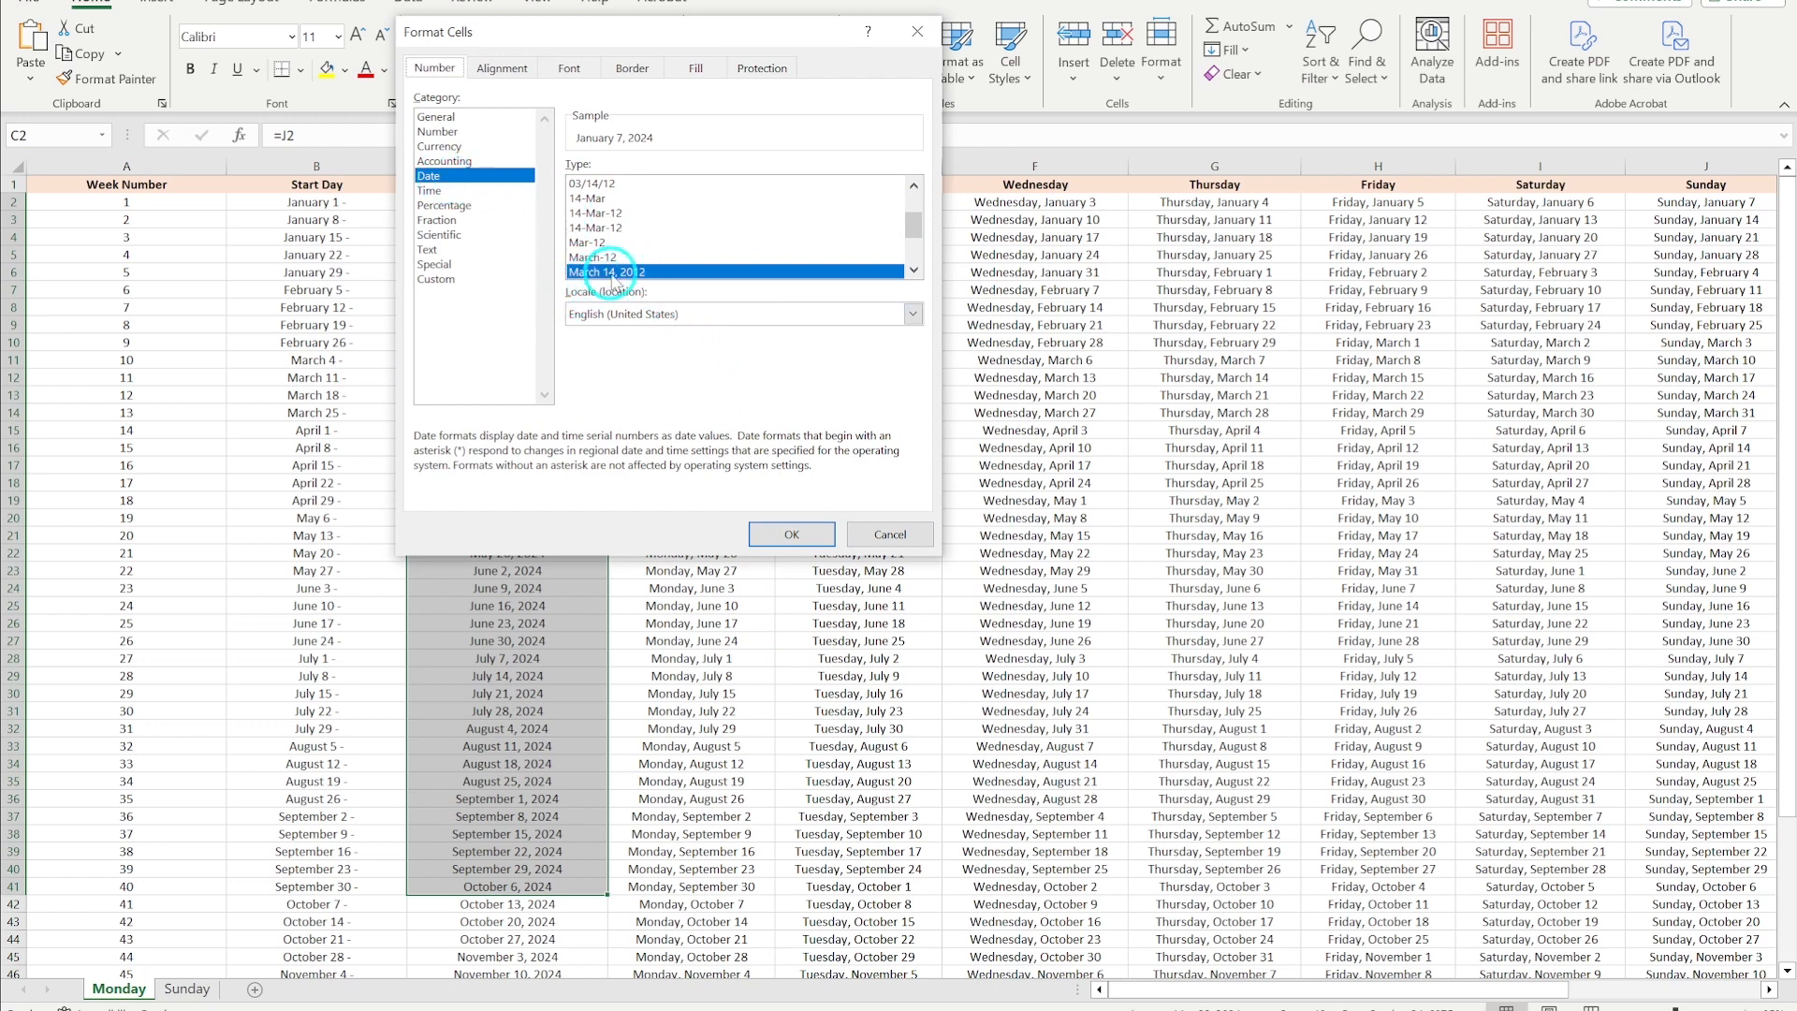
left_click(917, 31)
- Set the Start Day column's custom number format to mmmm d - for the selected weeks
left_click_drag(323, 202, 321, 798)
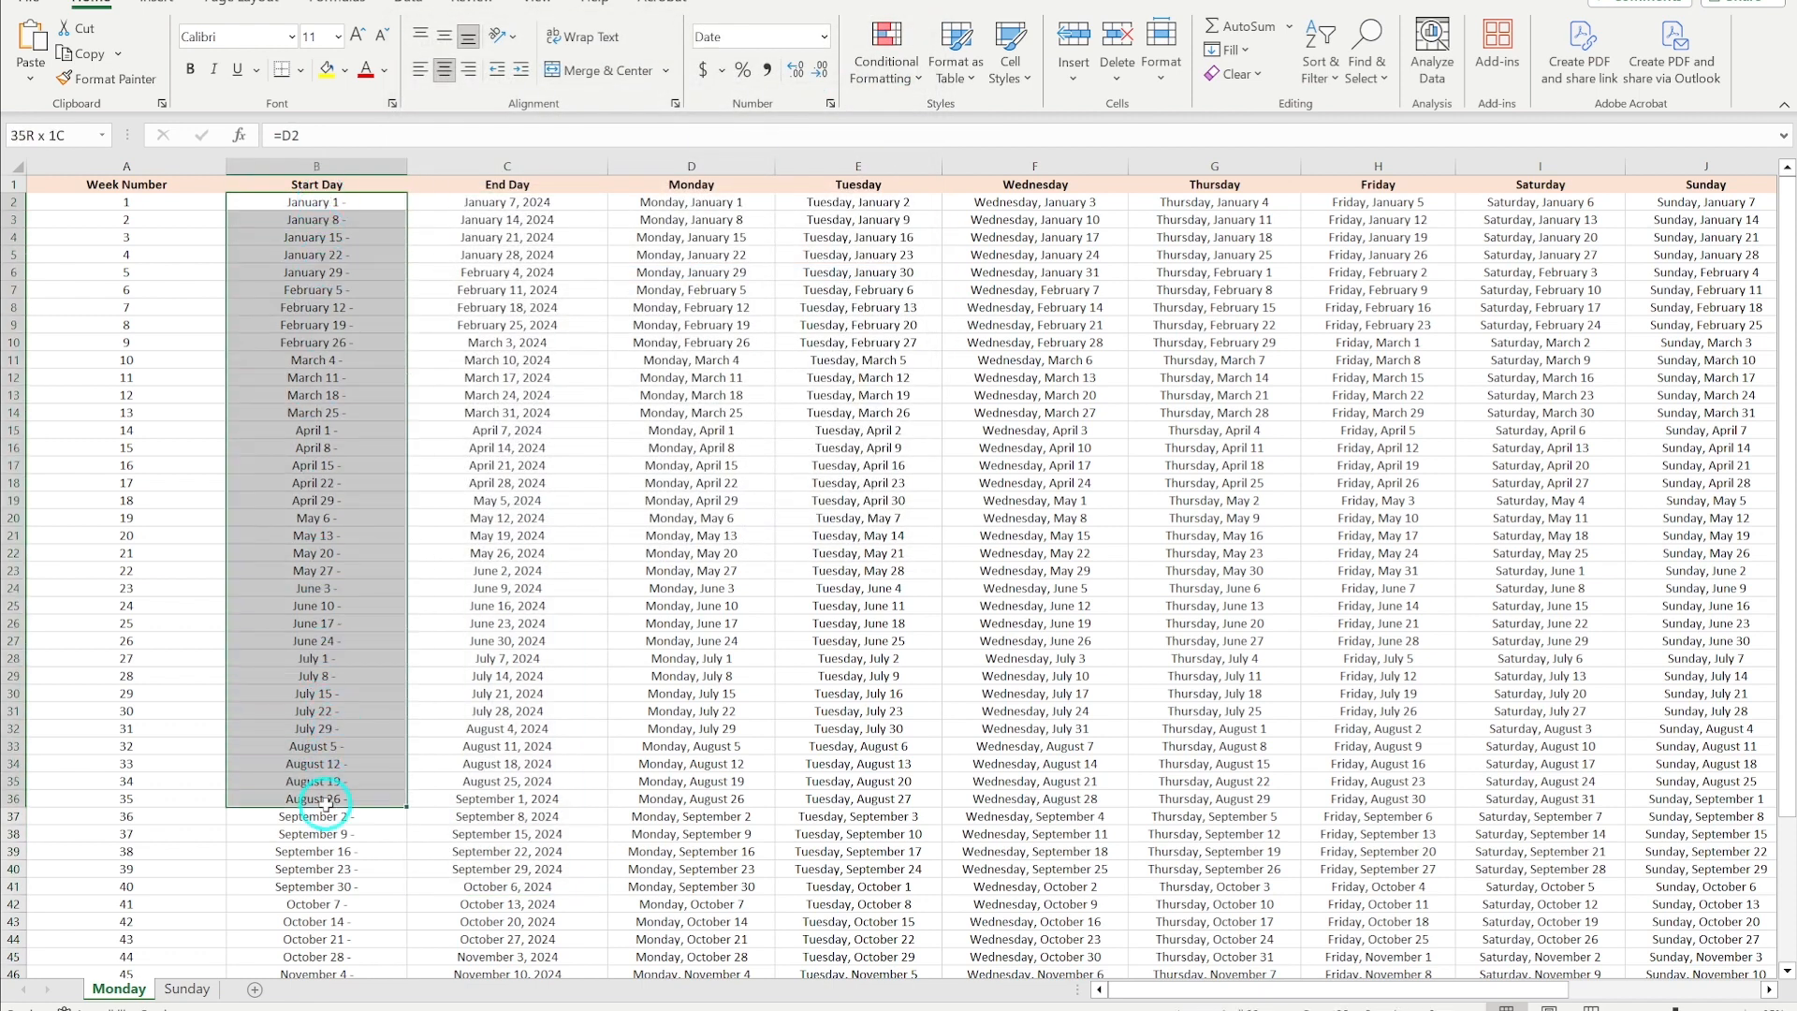
left_click(824, 37)
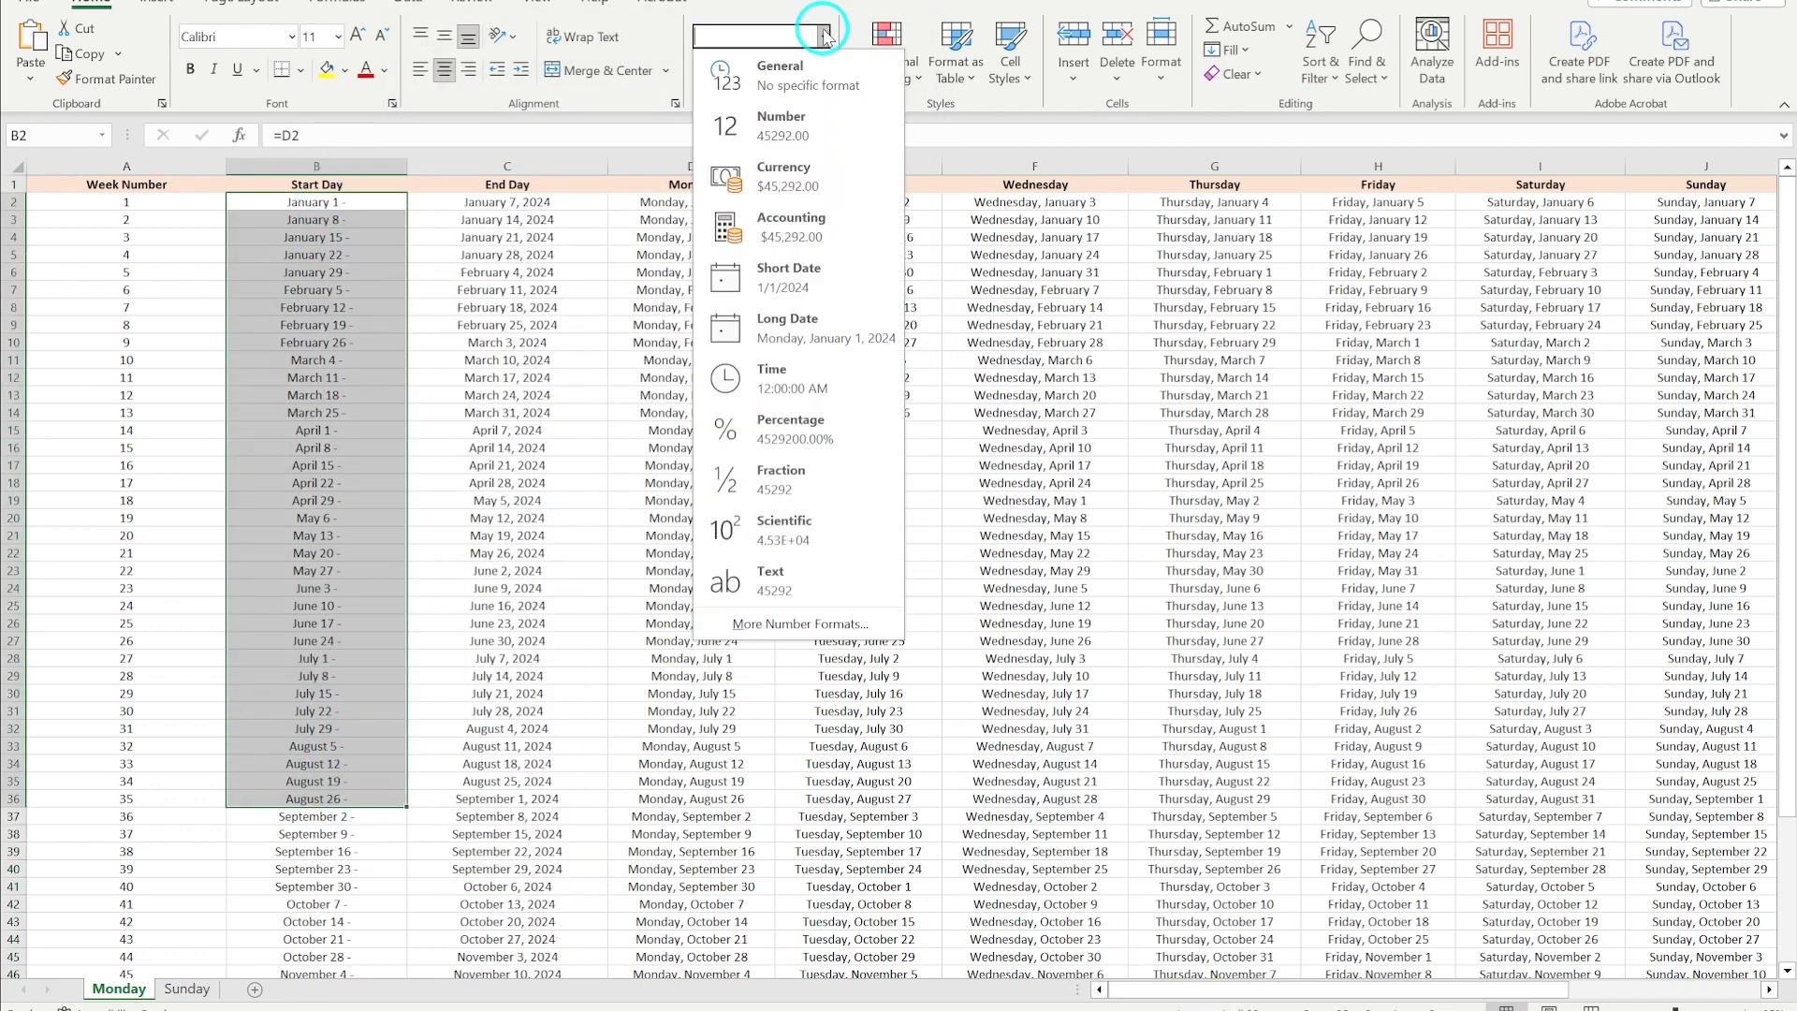
left_click(766, 624)
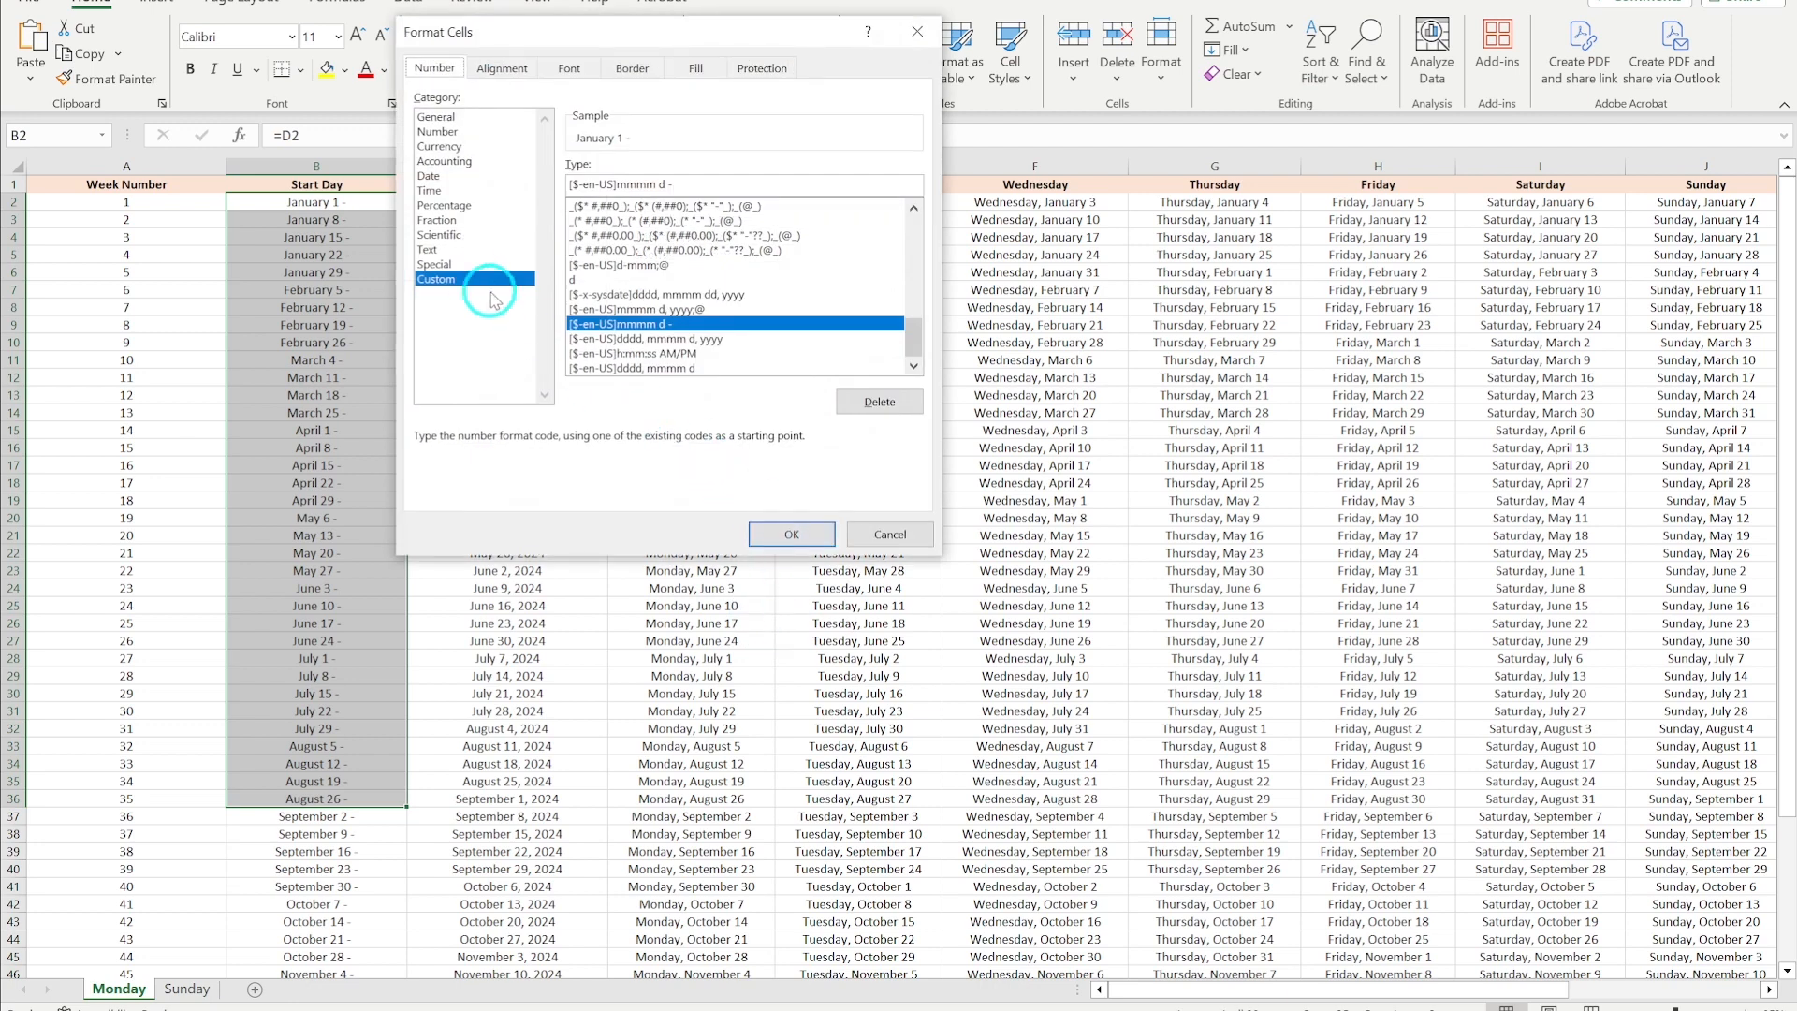
left_click(653, 339)
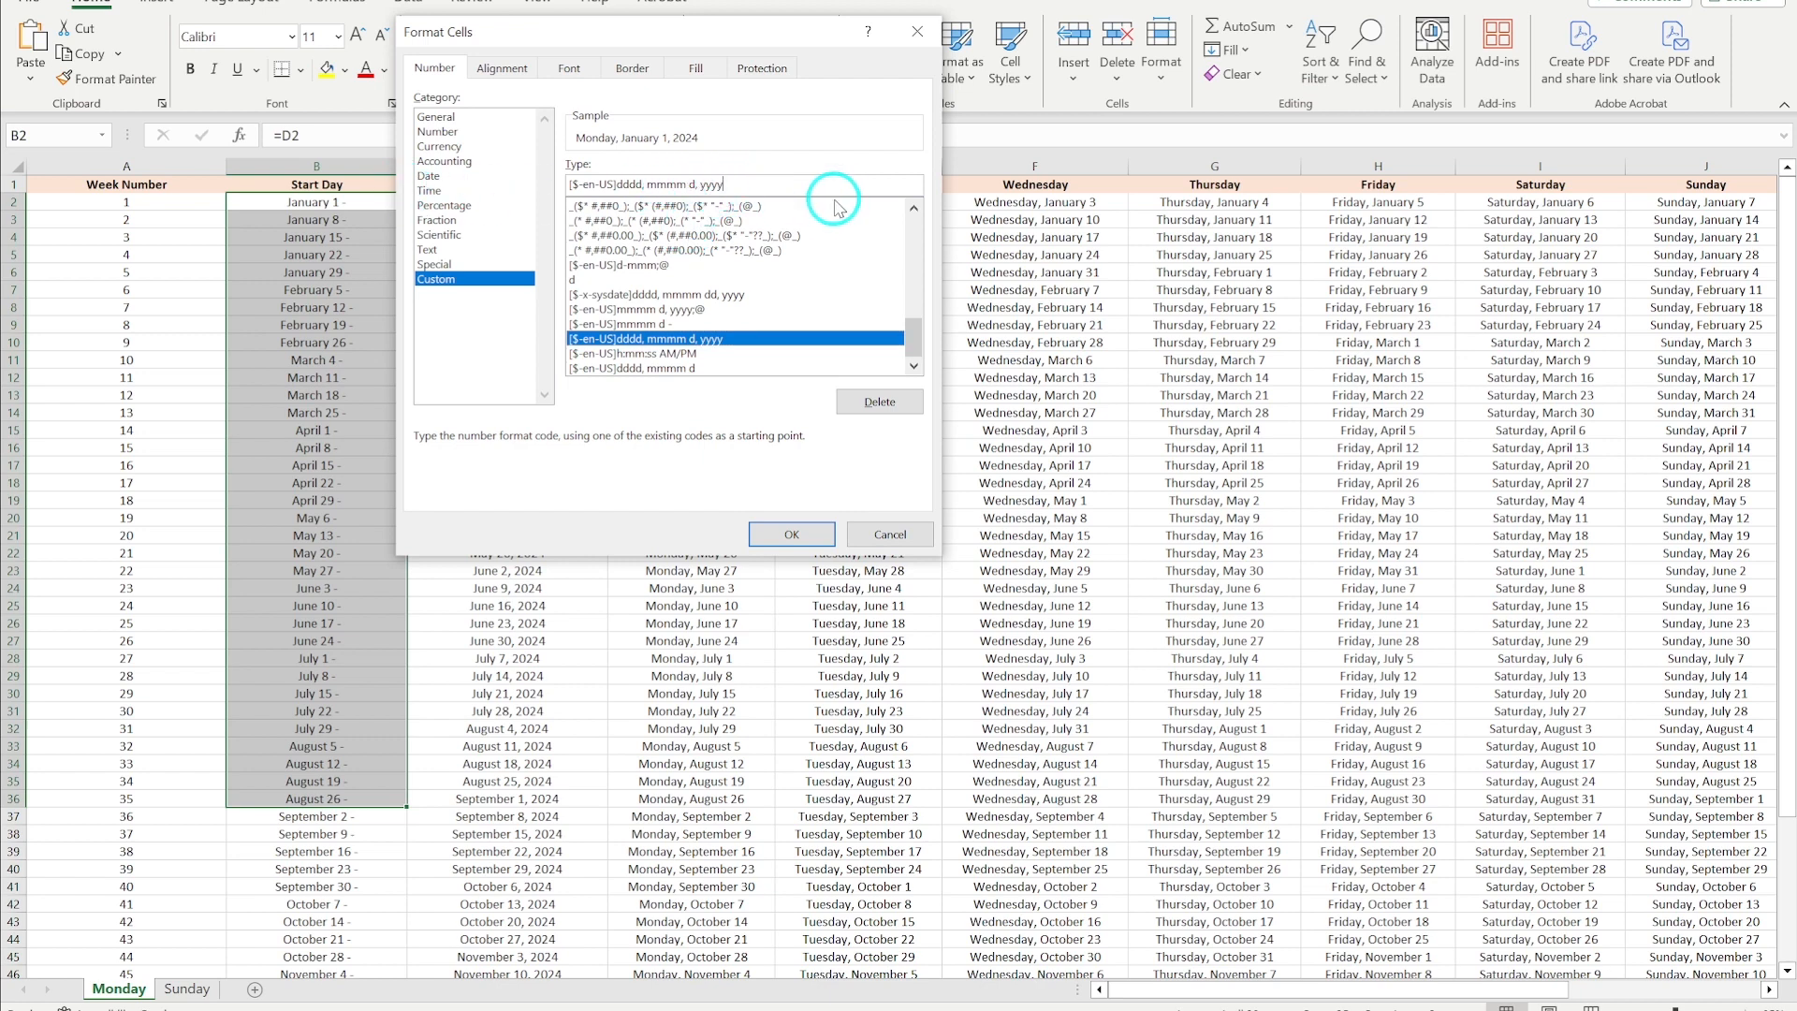
key("BackSpace")
key("BackSpace")
key("BackSpace")
key("BackSpace")
key("BackSpace")
key("BackSpace")
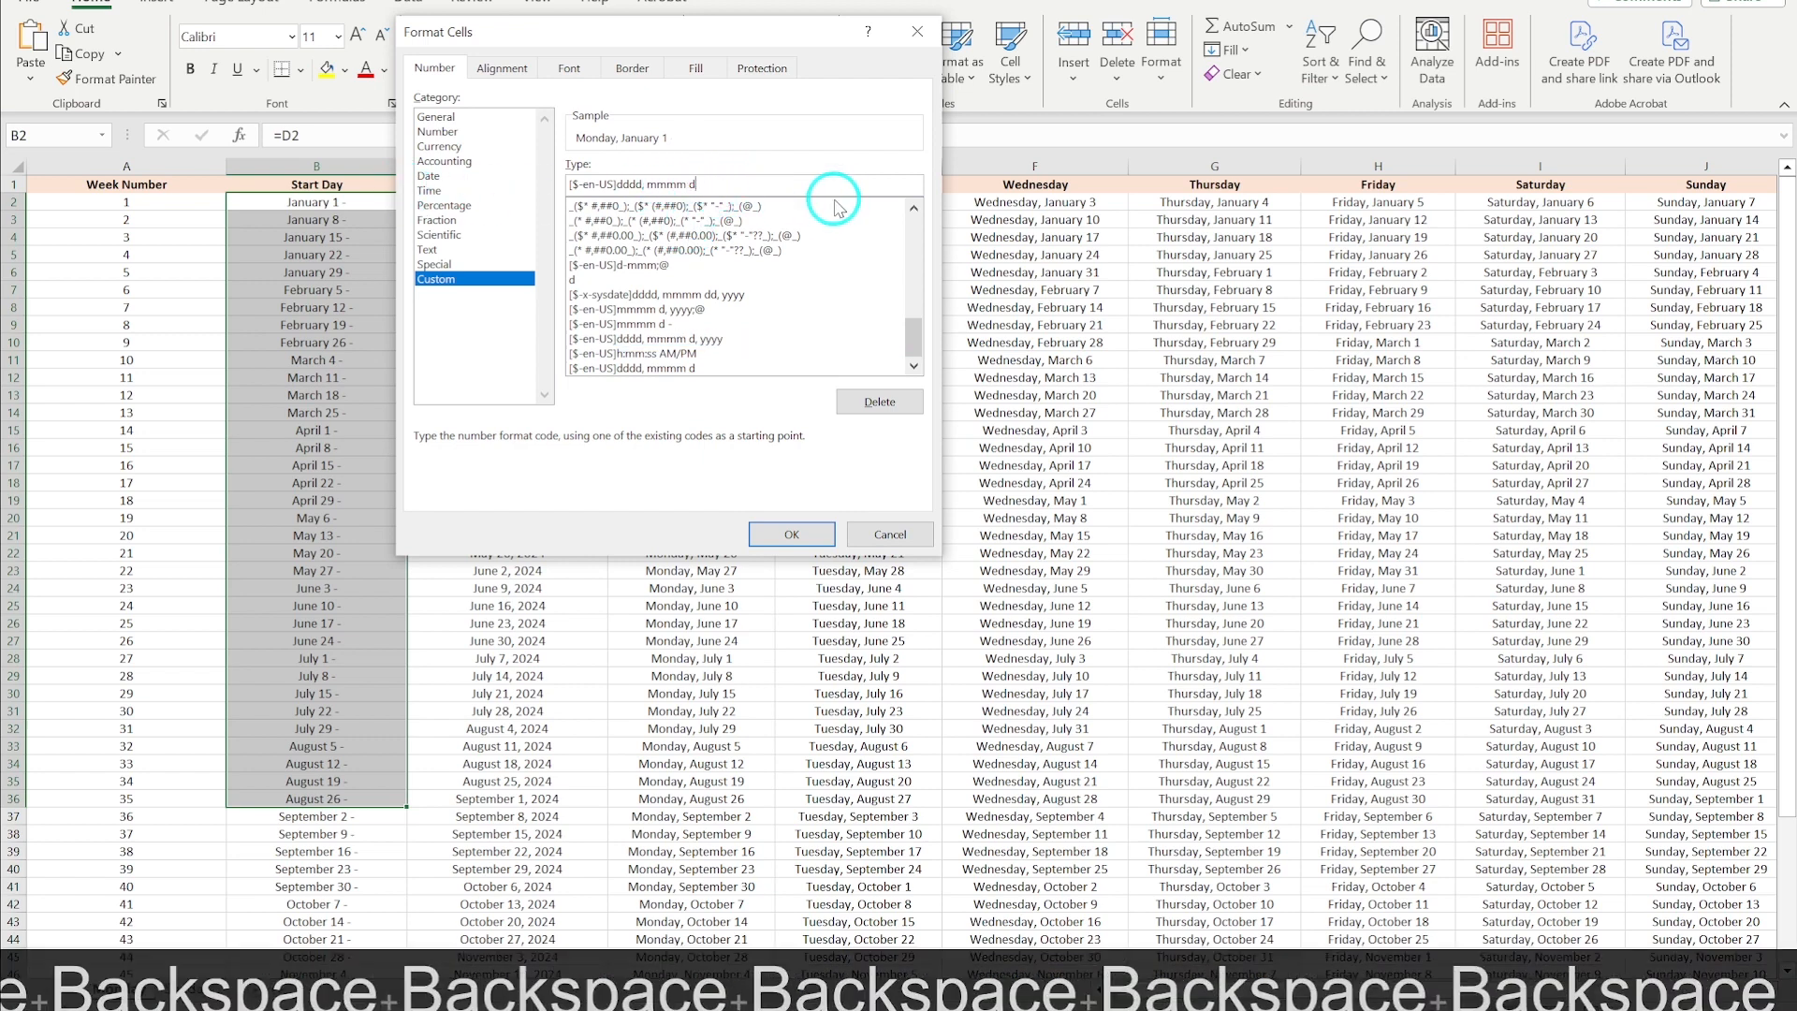
type("-")
key("Left")
key("Left")
key("Left")
key("Left")
key("Left")
key("Left")
key("Left")
key("Left")
key("Left")
key("Right")
key("BackSpace")
key("BackSpace")
key("BackSpace")
key("BackSpace")
key("BackSpace")
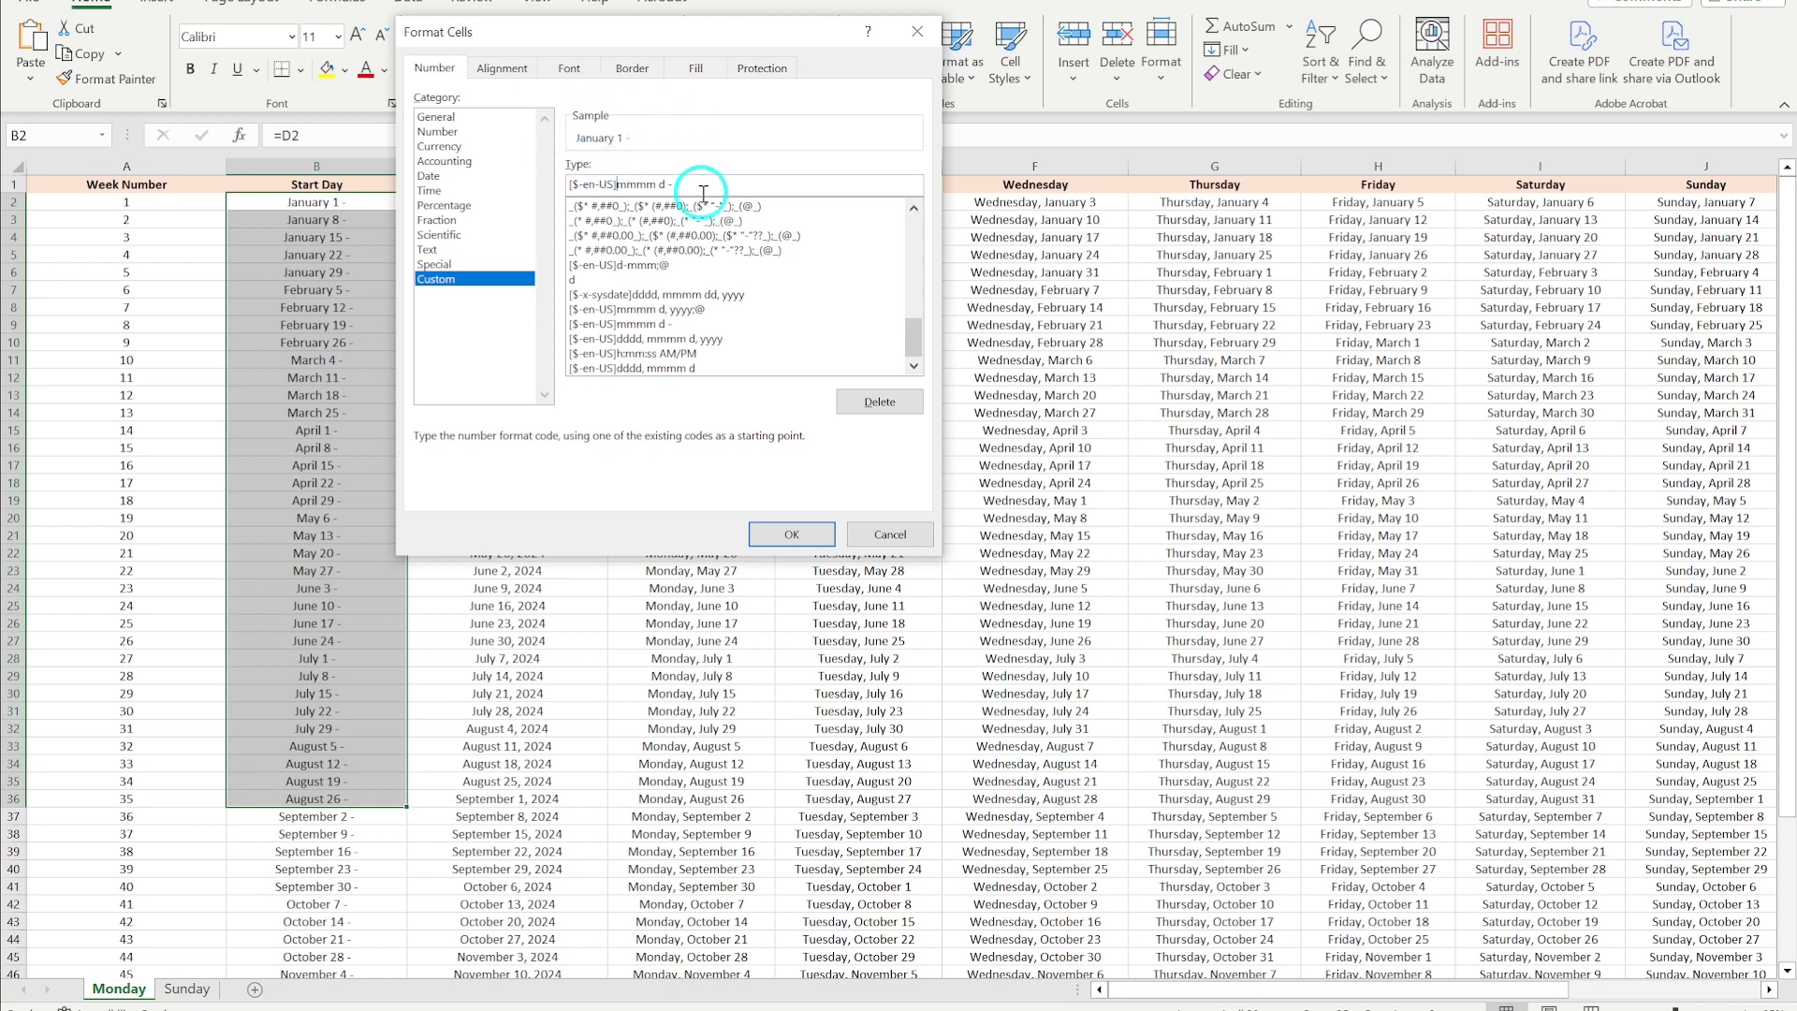
left_click(792, 534)
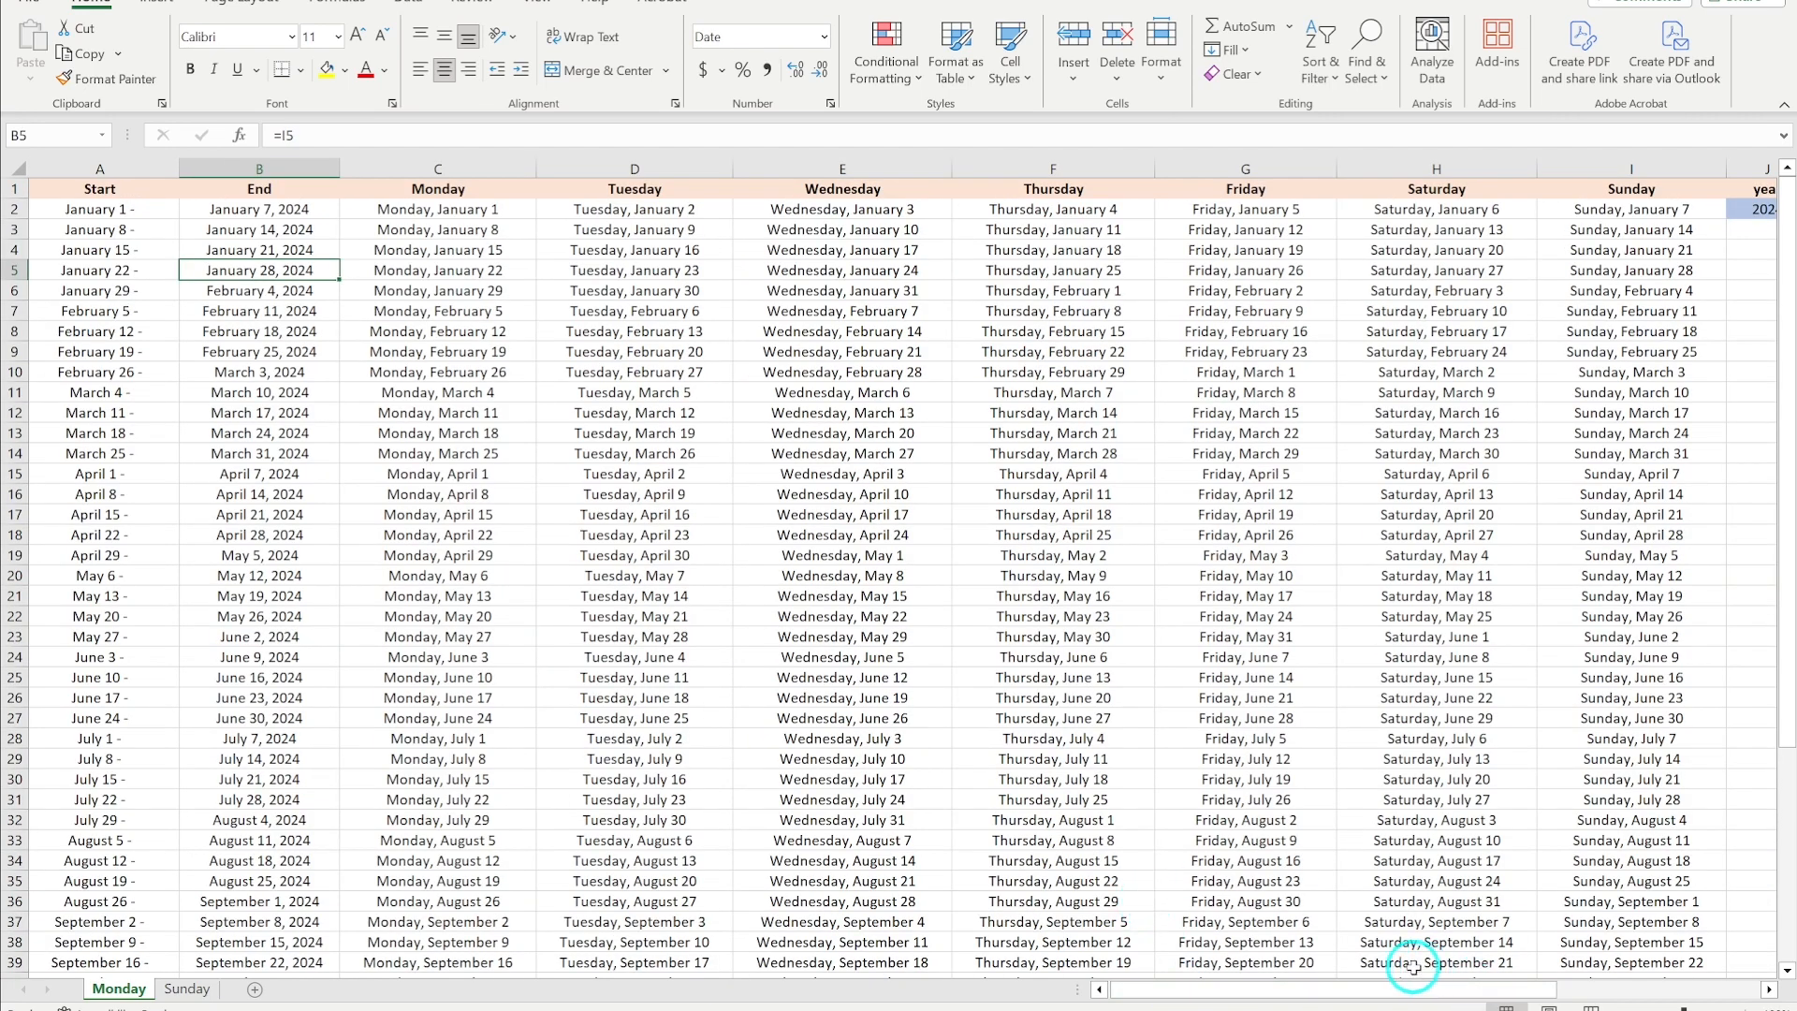
mouse_move(1318, 1000)
left_mouse_down()
mouse_move(1276, 994)
mouse_move(1404, 994)
mouse_move(1277, 998)
mouse_move(1341, 992)
left_mouse_up()
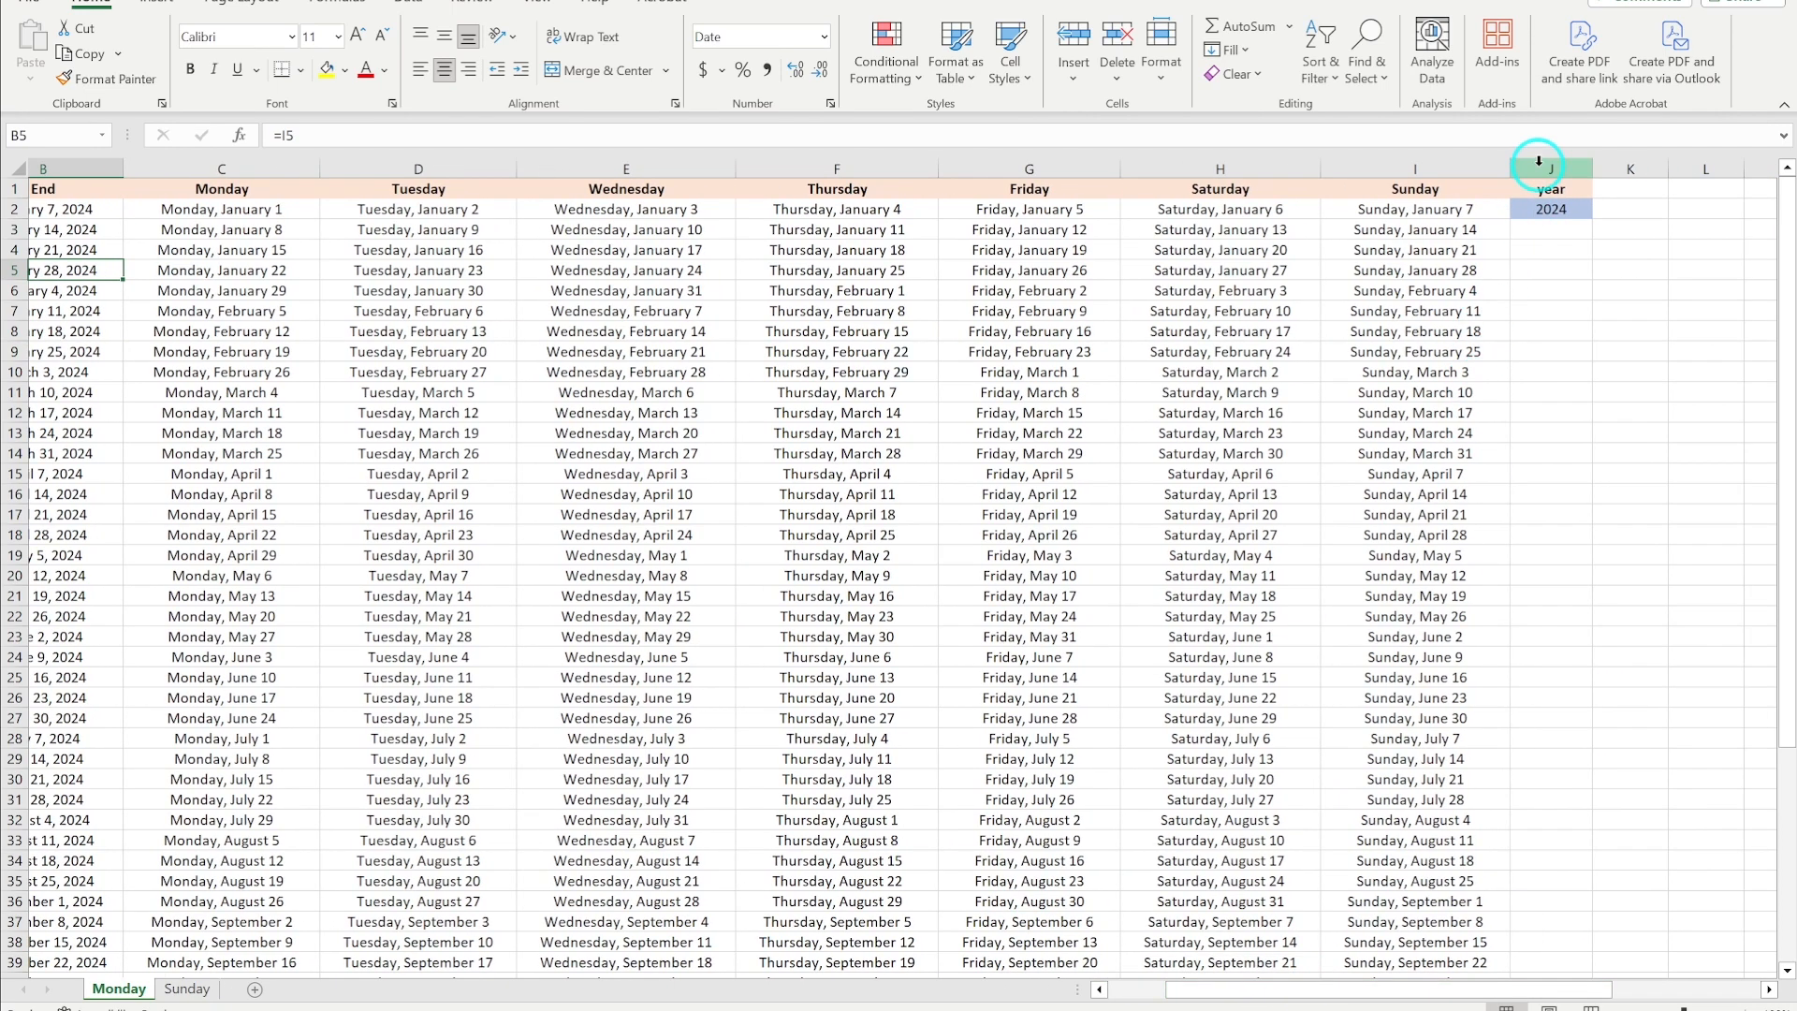
left_click_drag(1447, 990, 1330, 990)
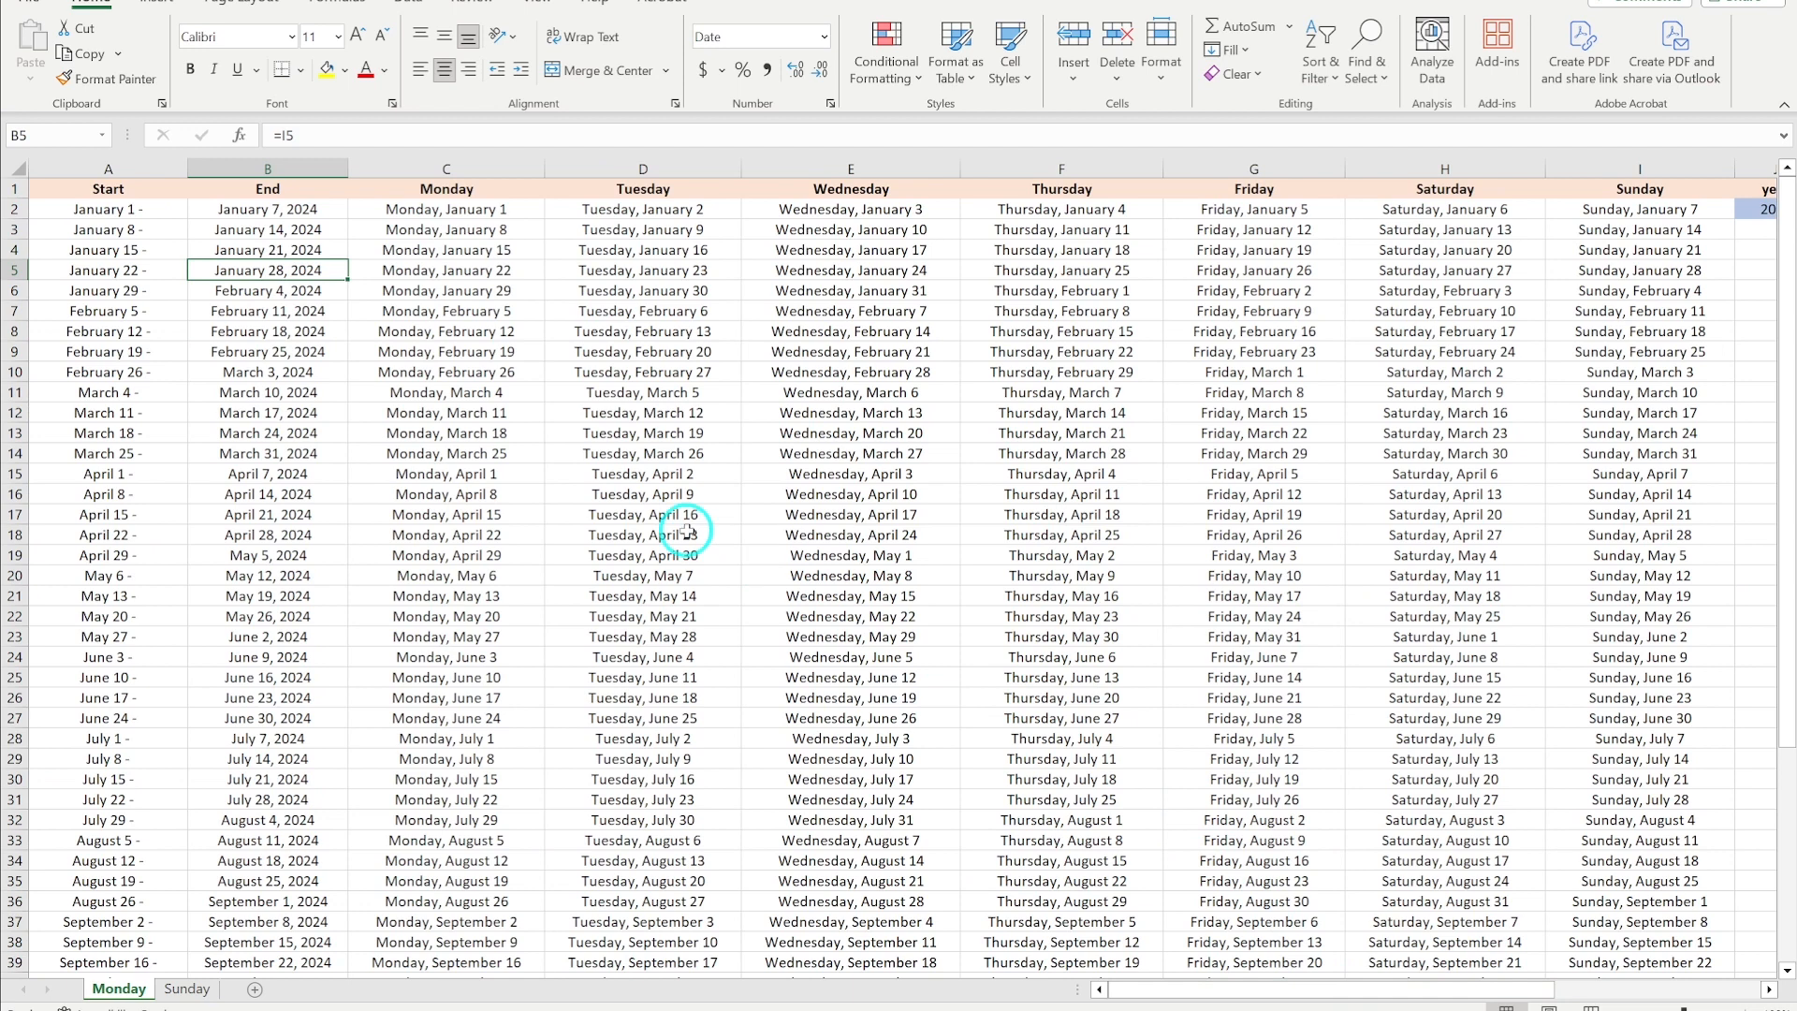
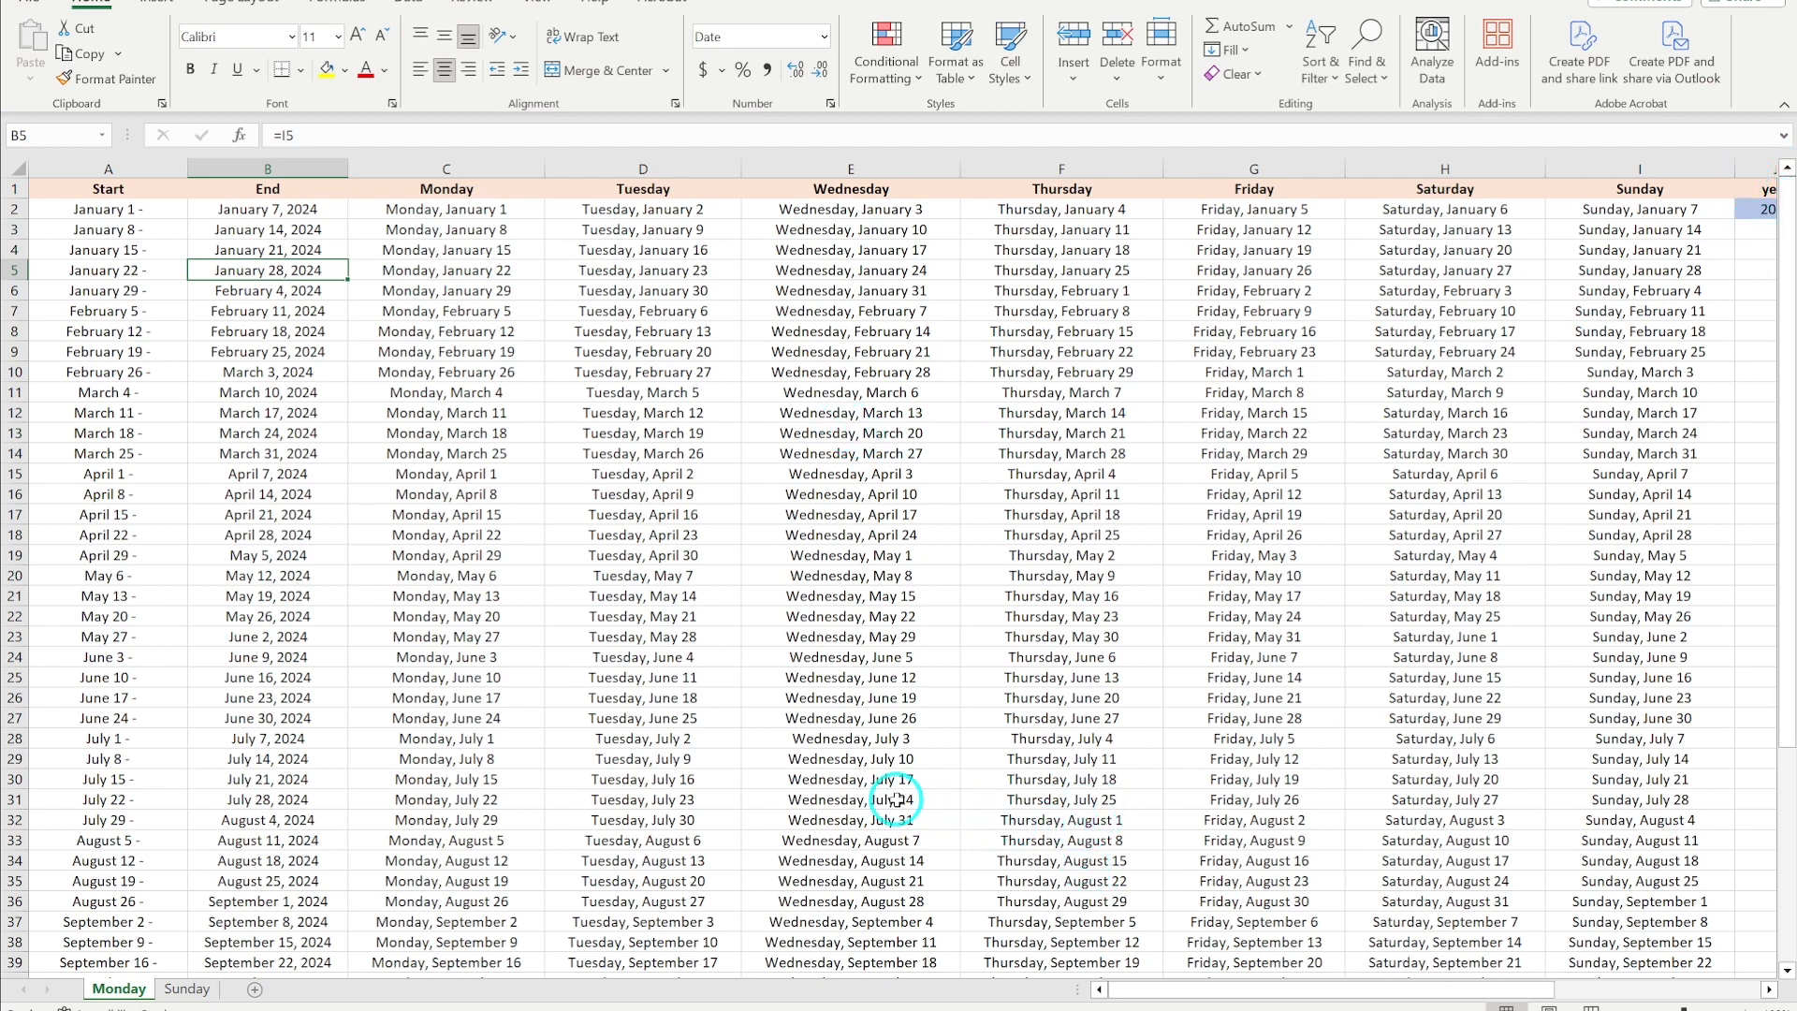
- Save the Daily Pages workbook as a CSV (Comma delimited) file in the Adding Dates to Planner folder
scroll(894, 801, "down", 2)
scroll(897, 800, "down", 1)
scroll(897, 801, "up", 3)
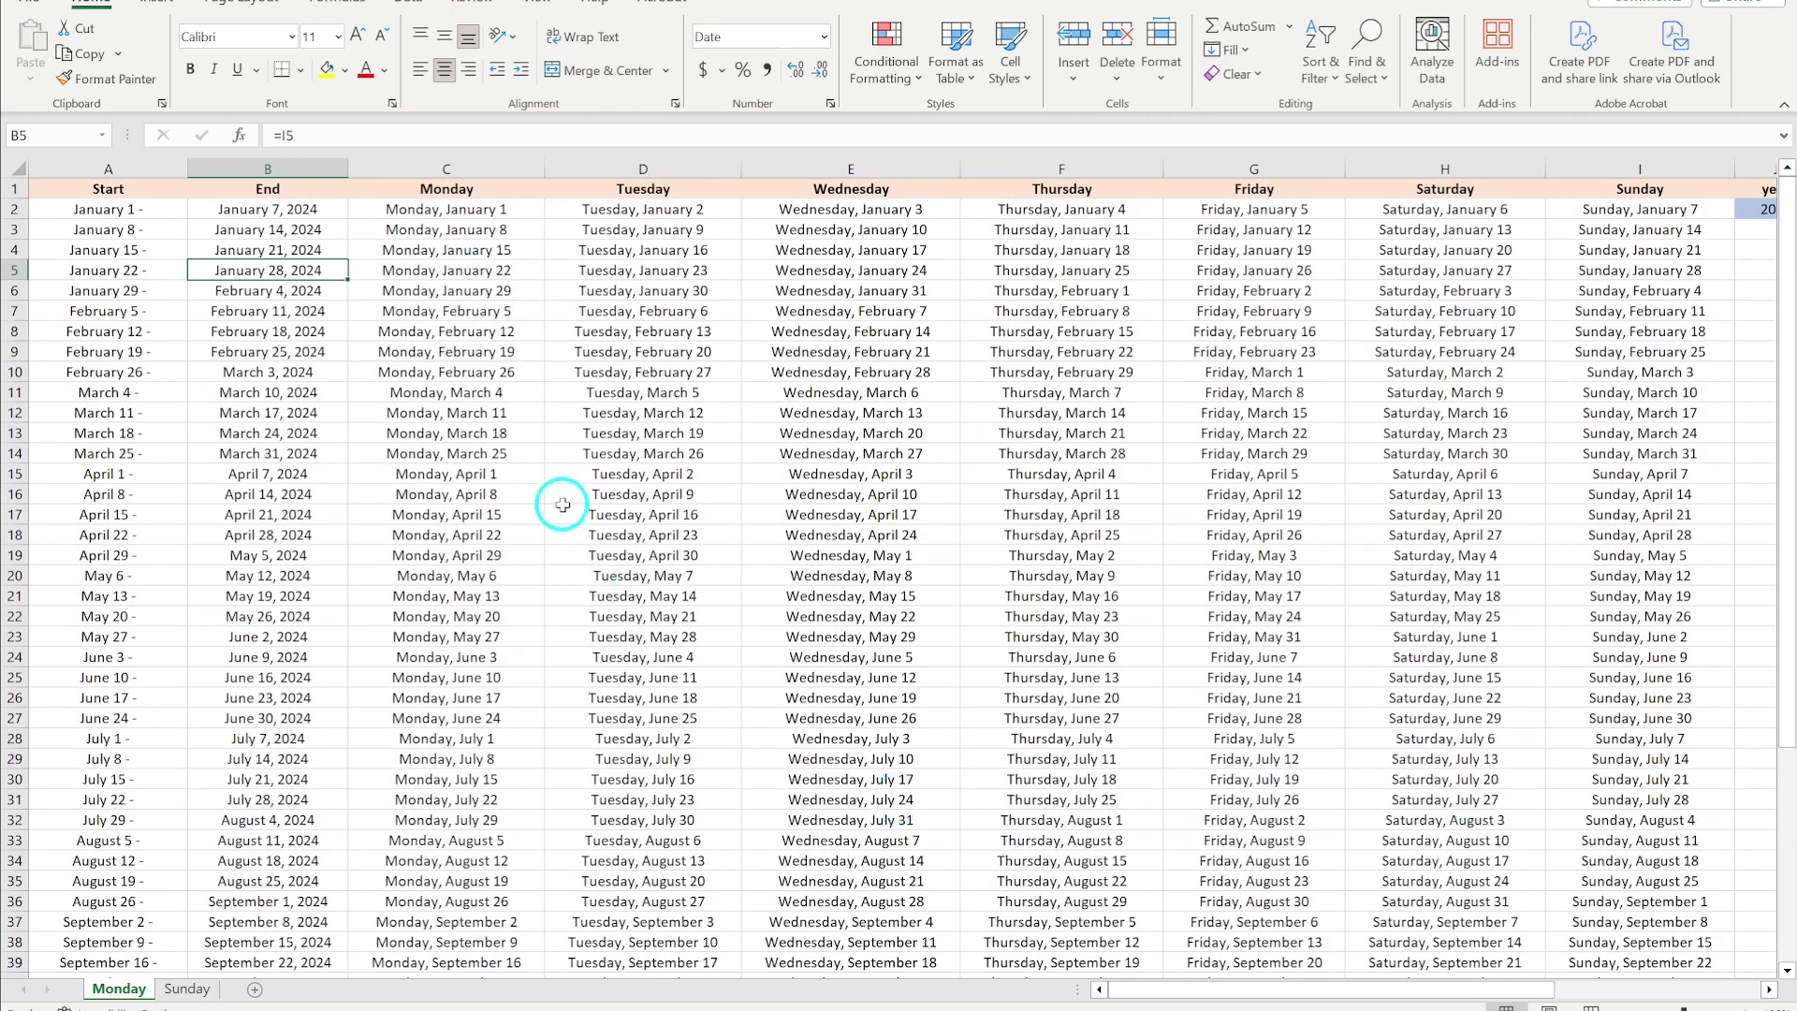
left_click(30, 4)
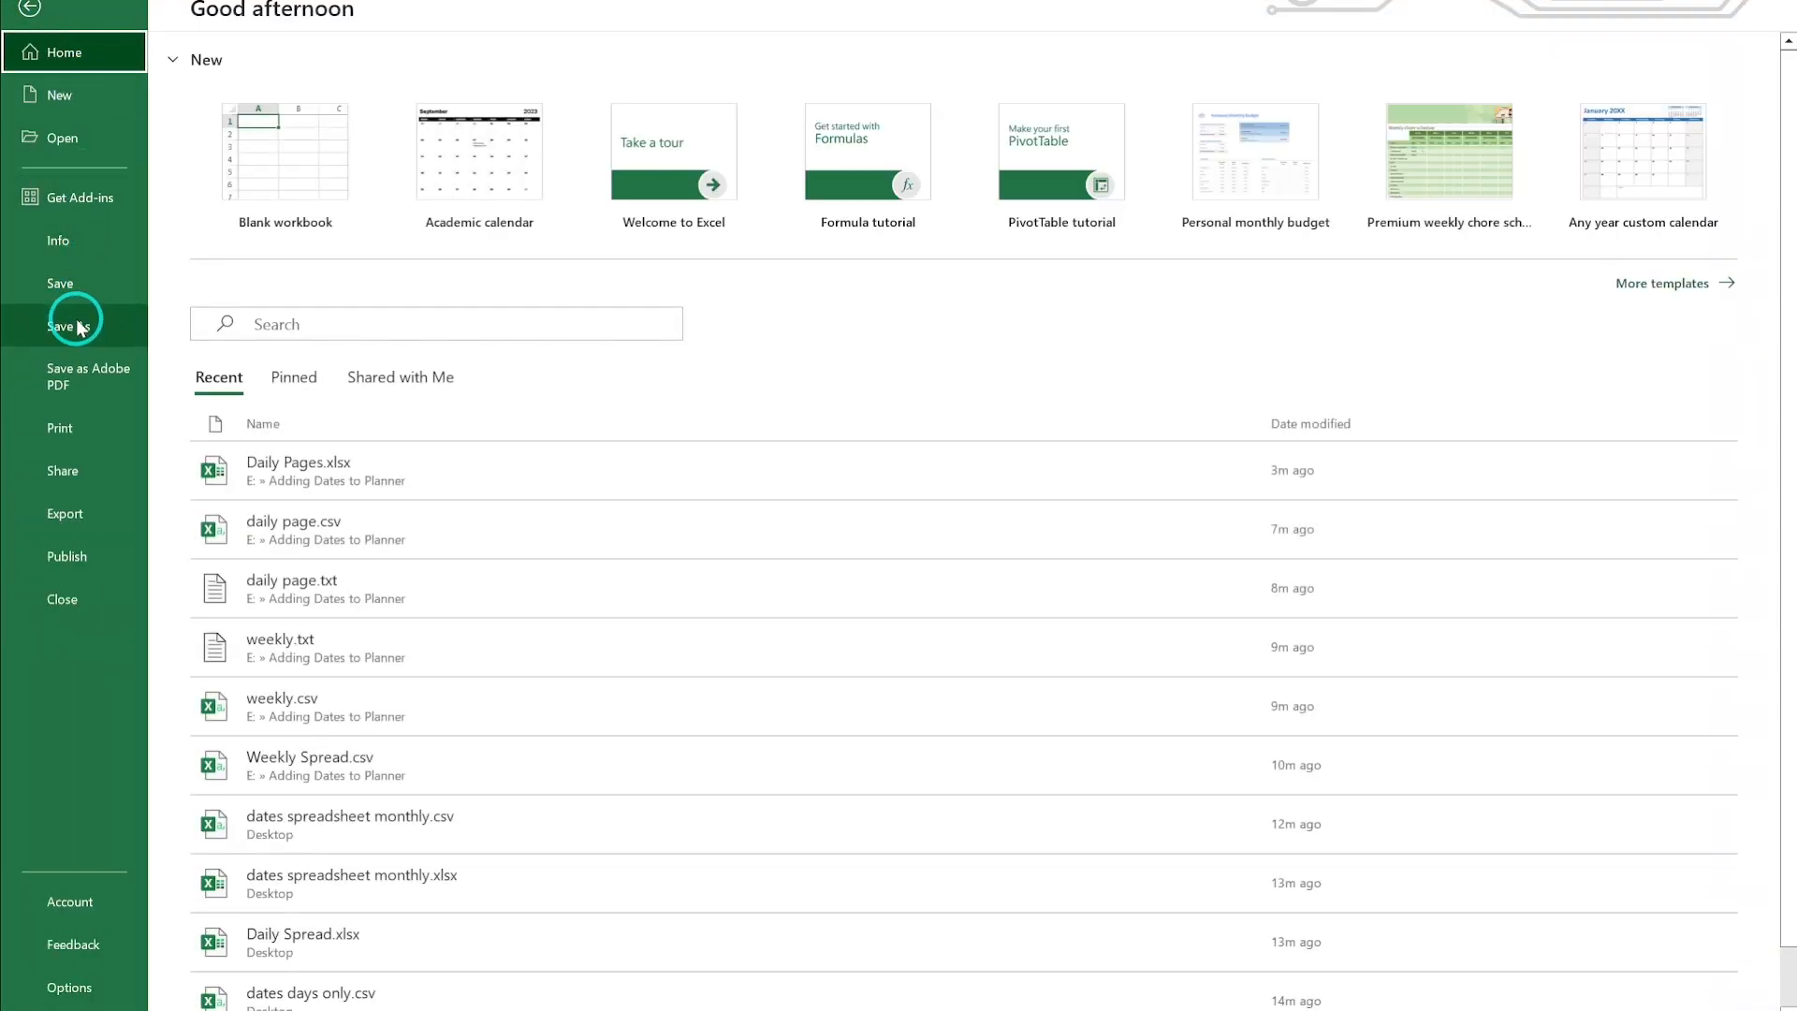
left_click(78, 326)
left_click(667, 132)
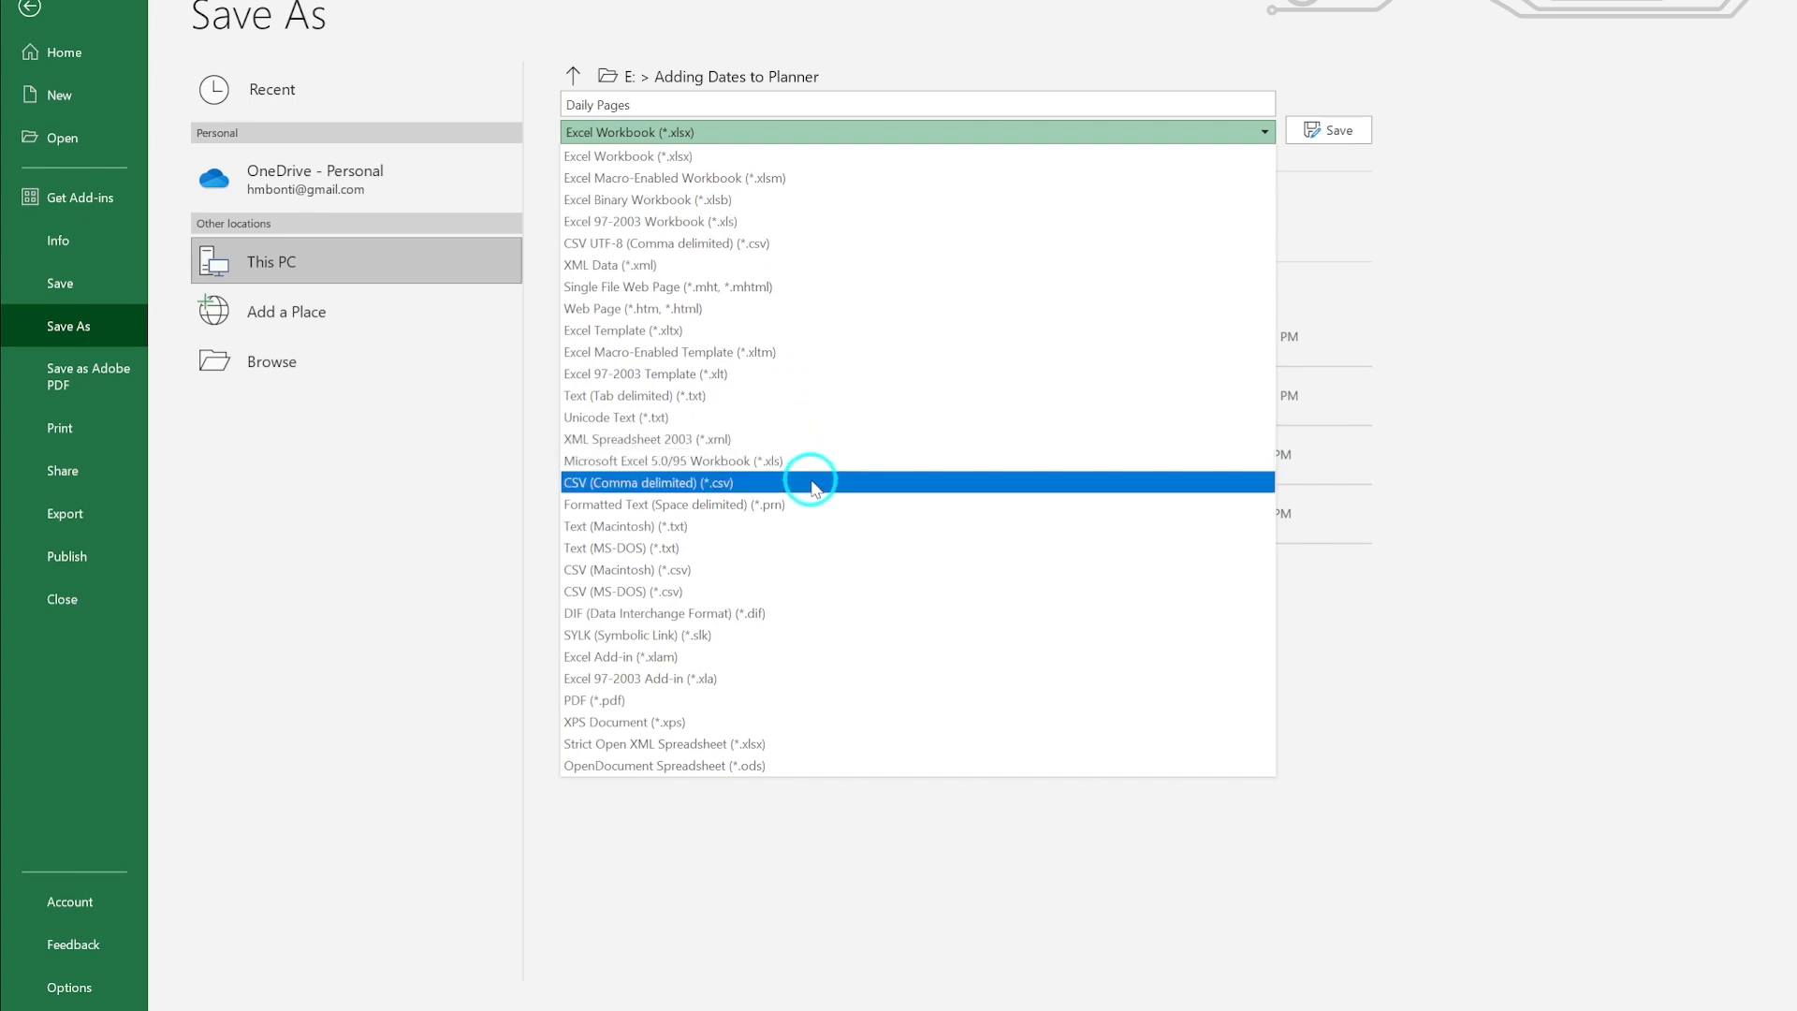
left_click(813, 485)
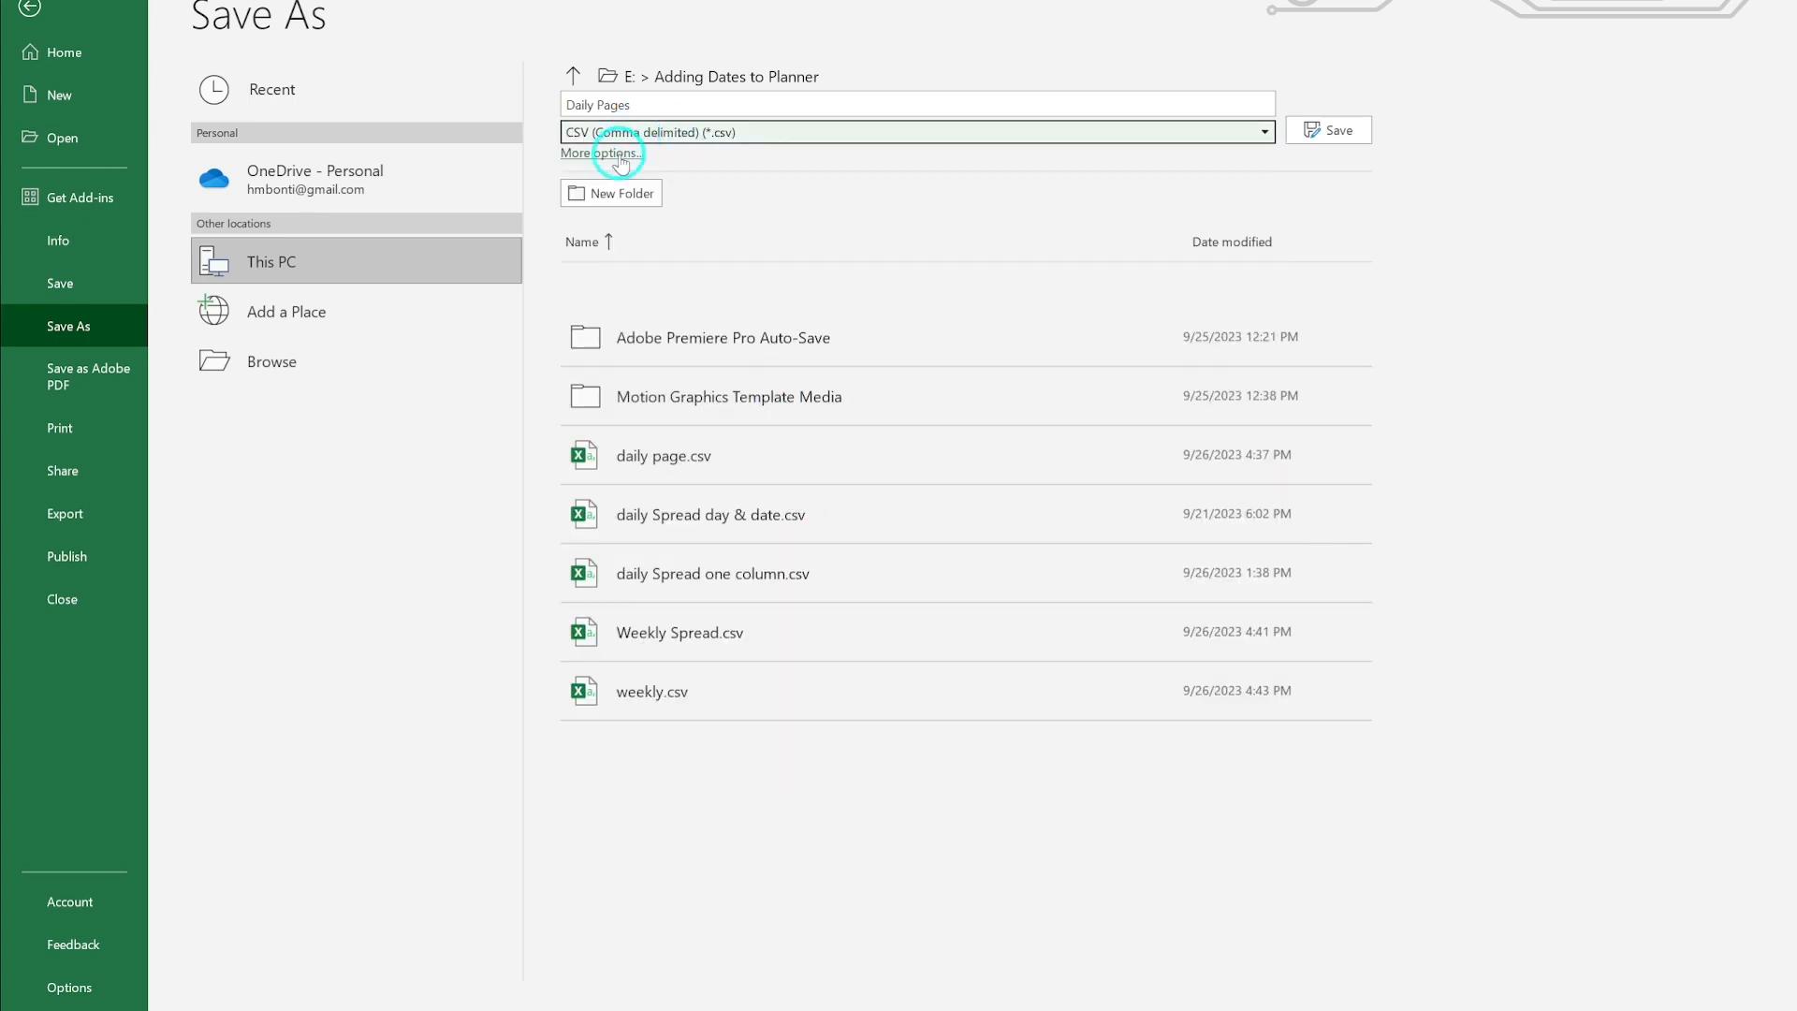
left_click(635, 105)
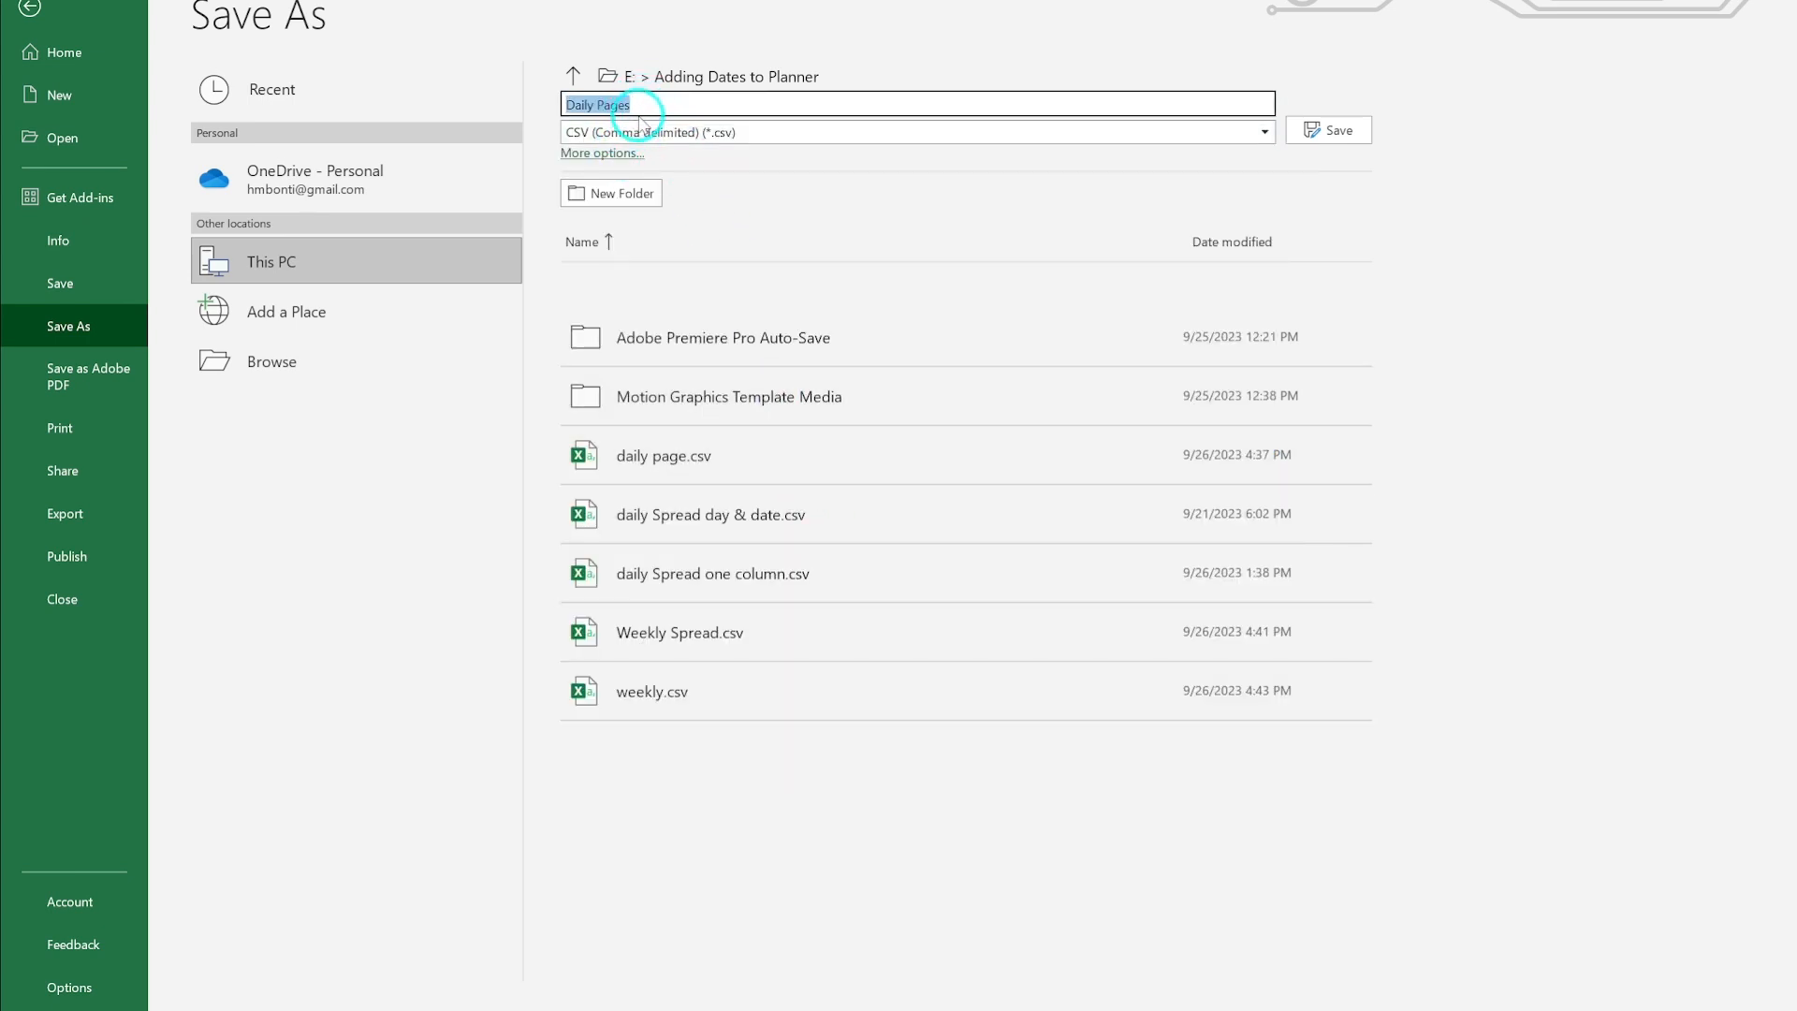
left_click(610, 154)
scroll(103, 281, "down", 5)
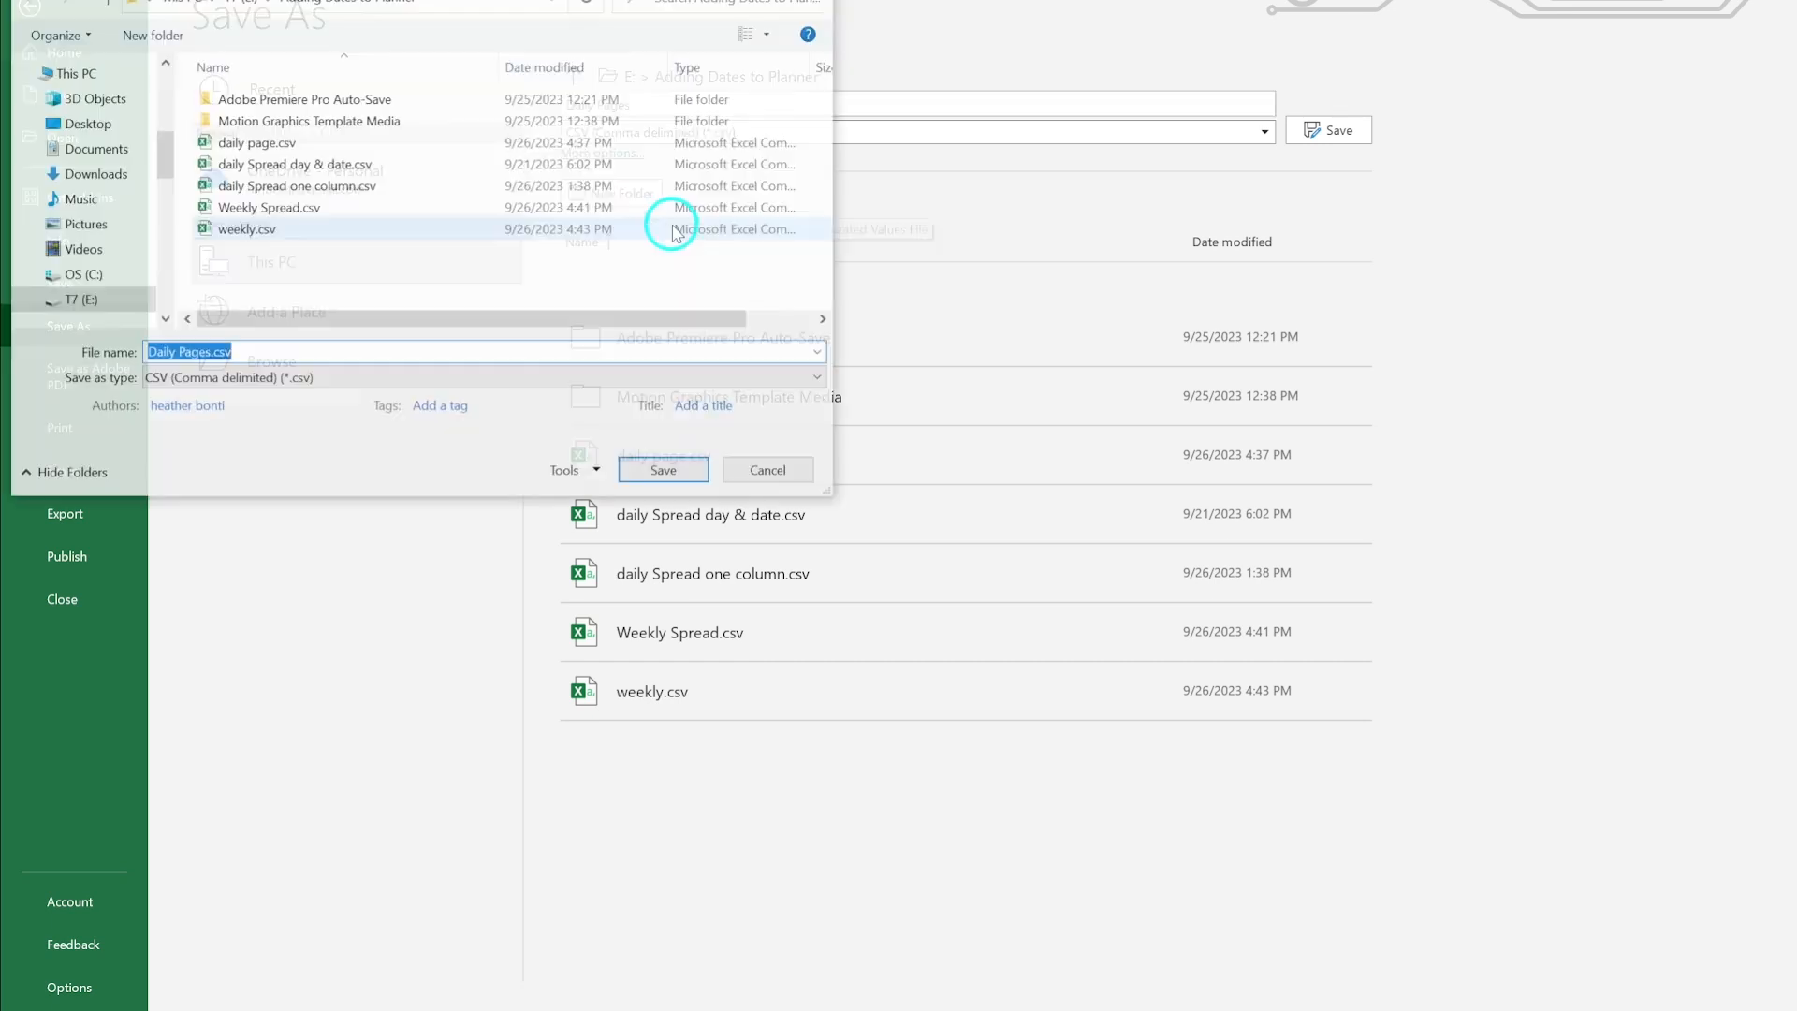
left_click(94, 215)
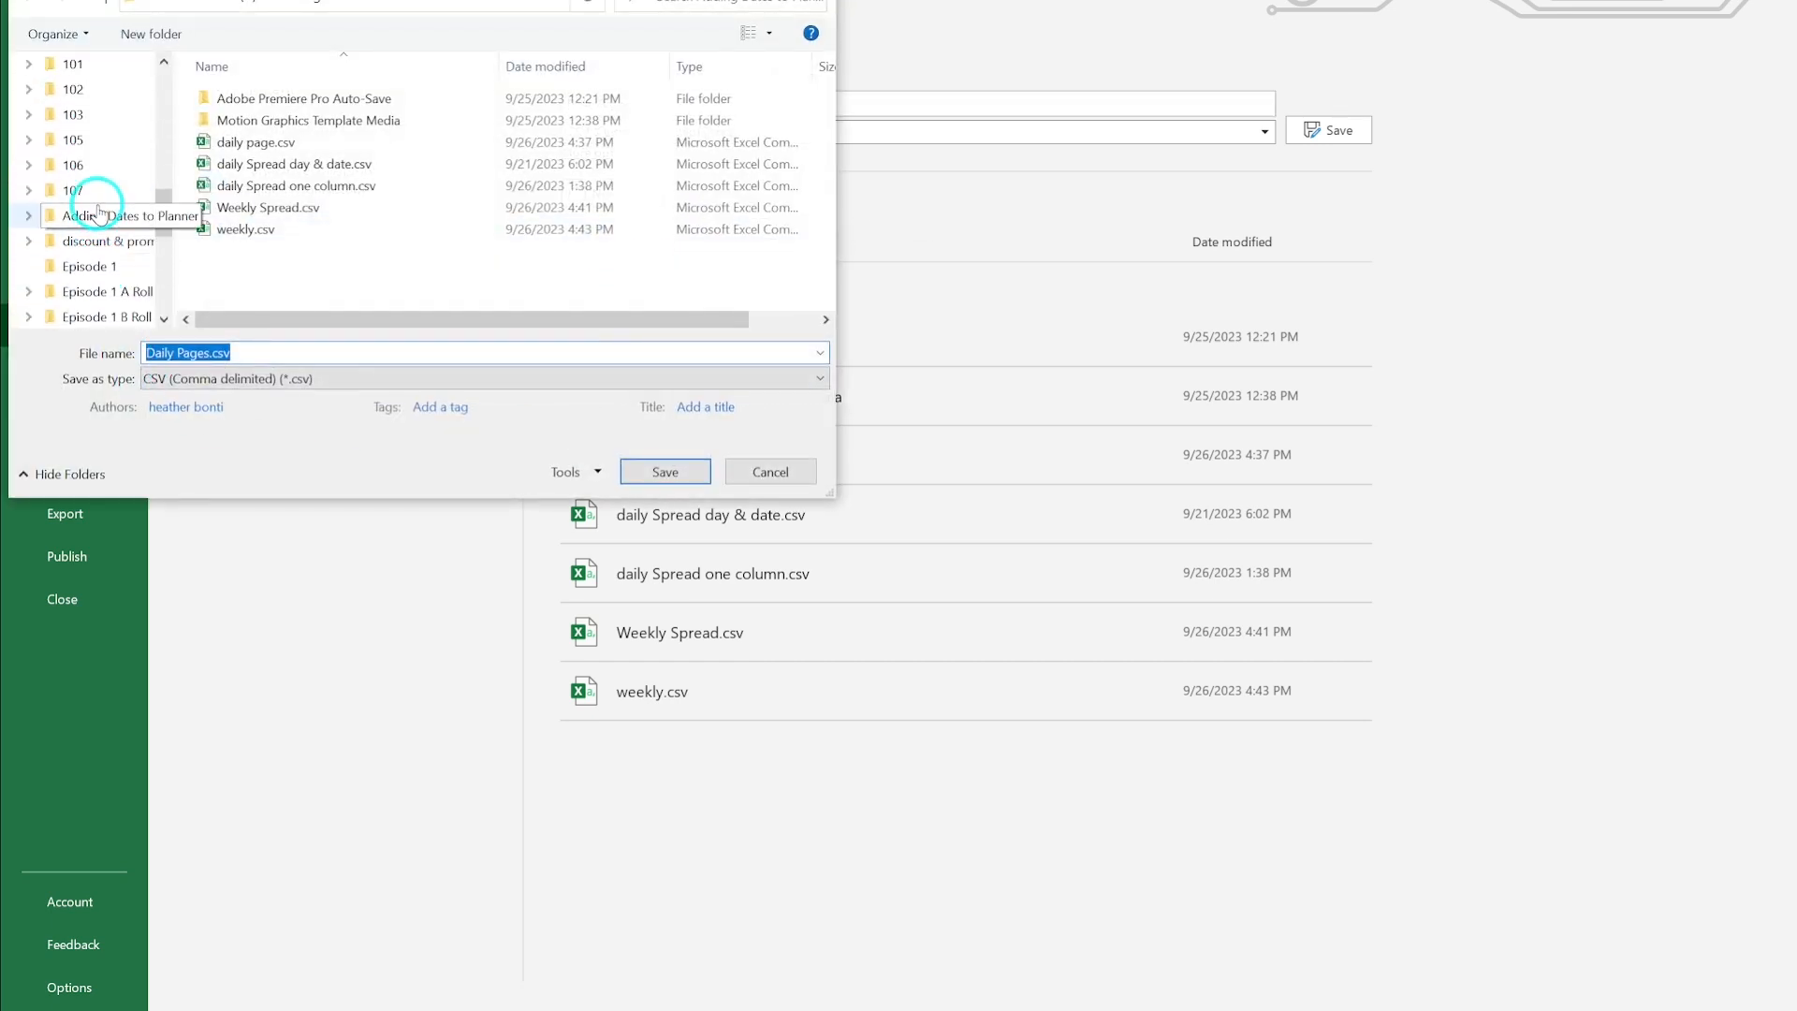
left_click(646, 473)
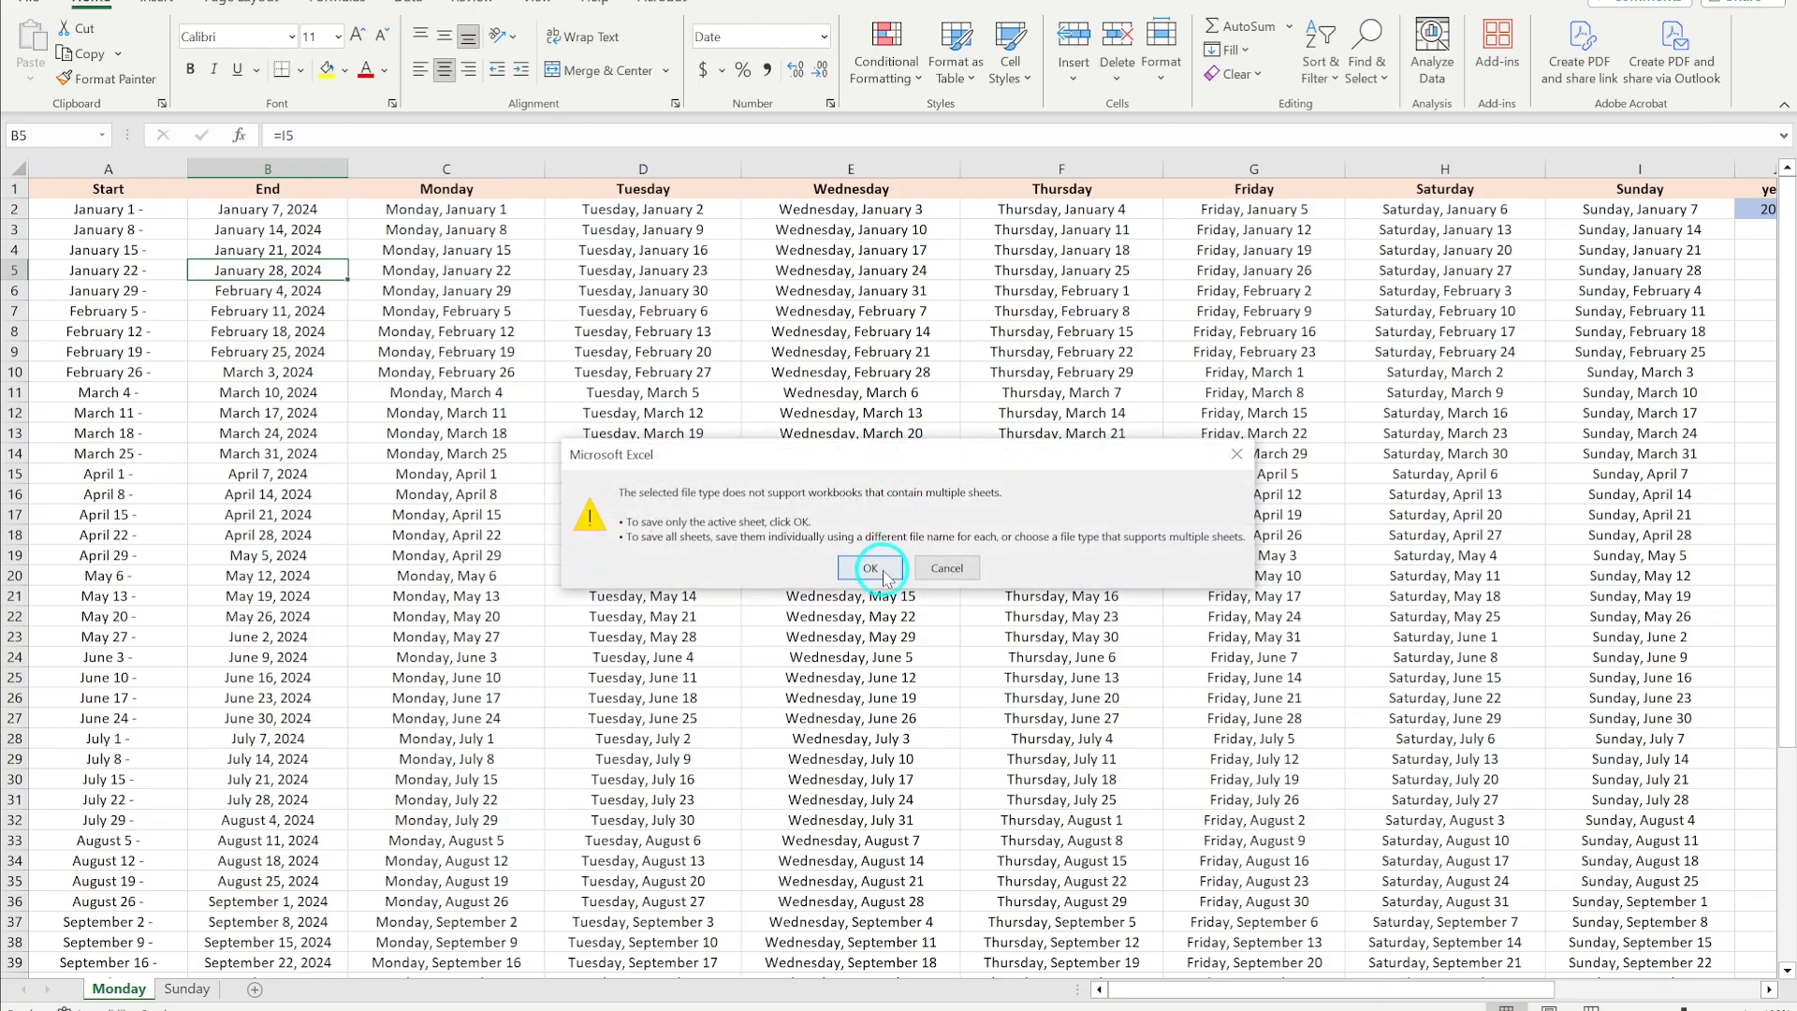
- Open the daily page CSV from the Adding Dates to Planner folder in Excel
left_click(880, 567)
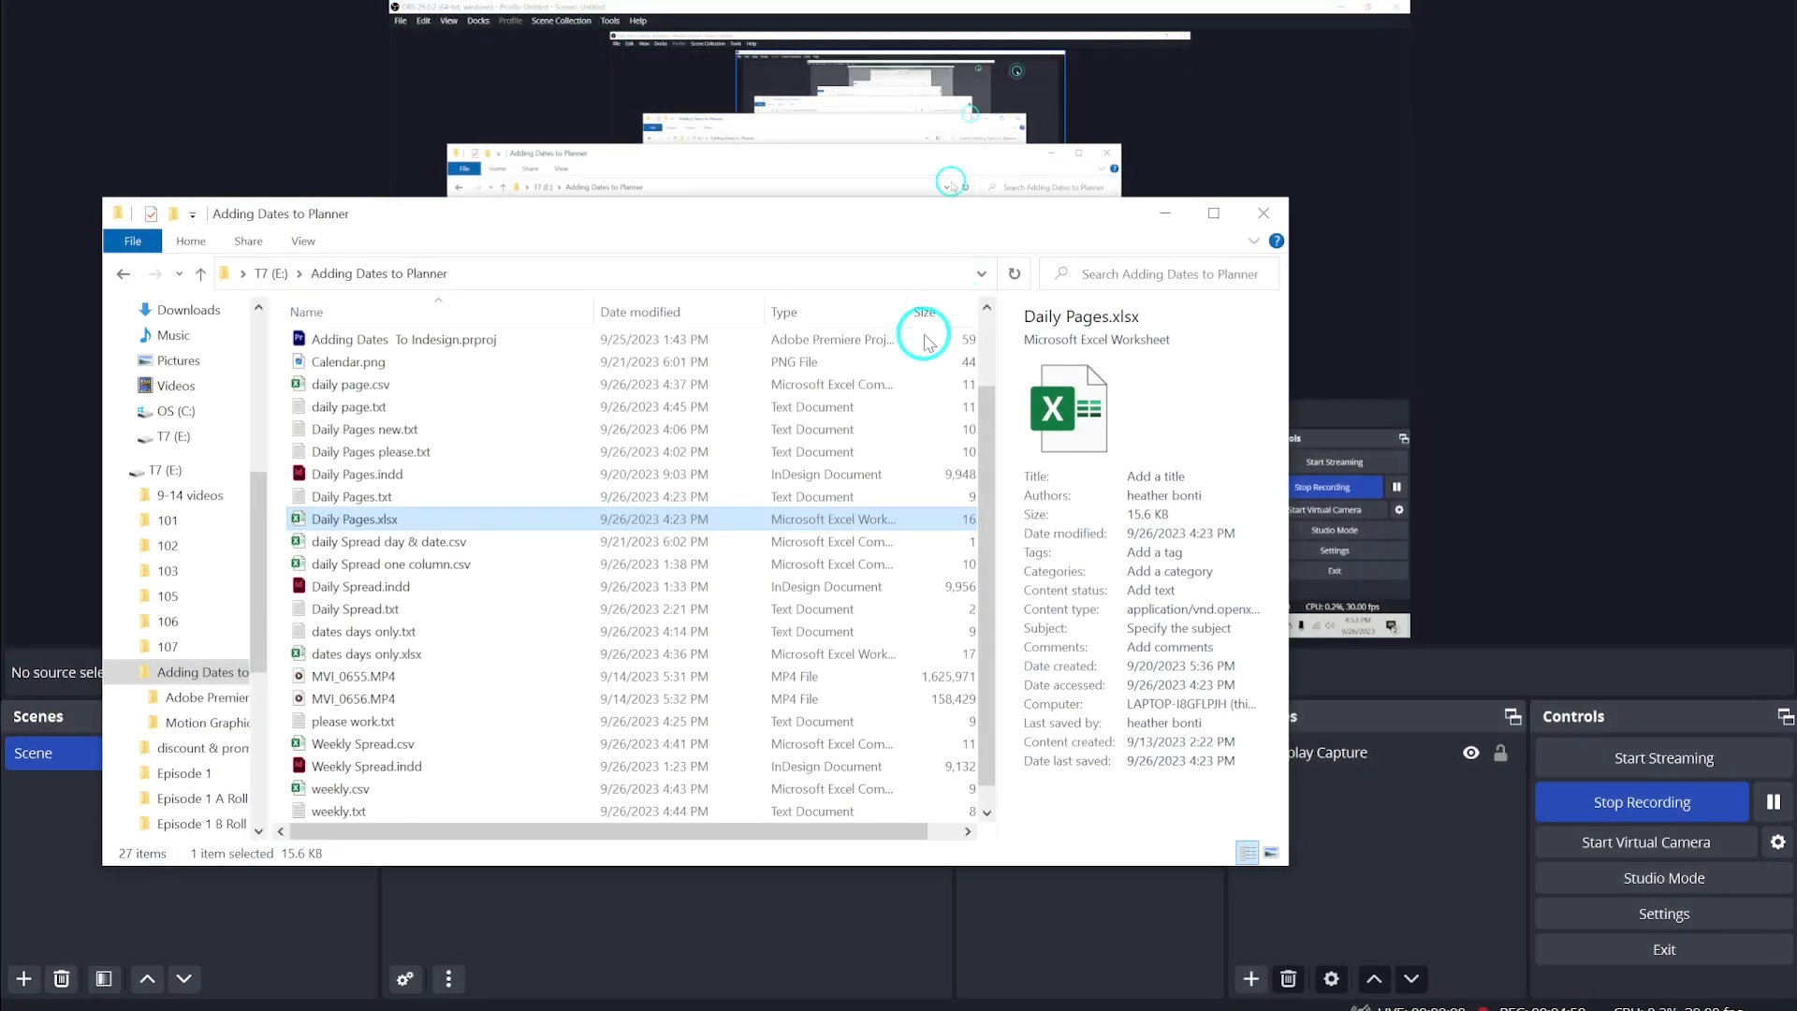
scroll(248, 585, "down", 2)
left_click(202, 573)
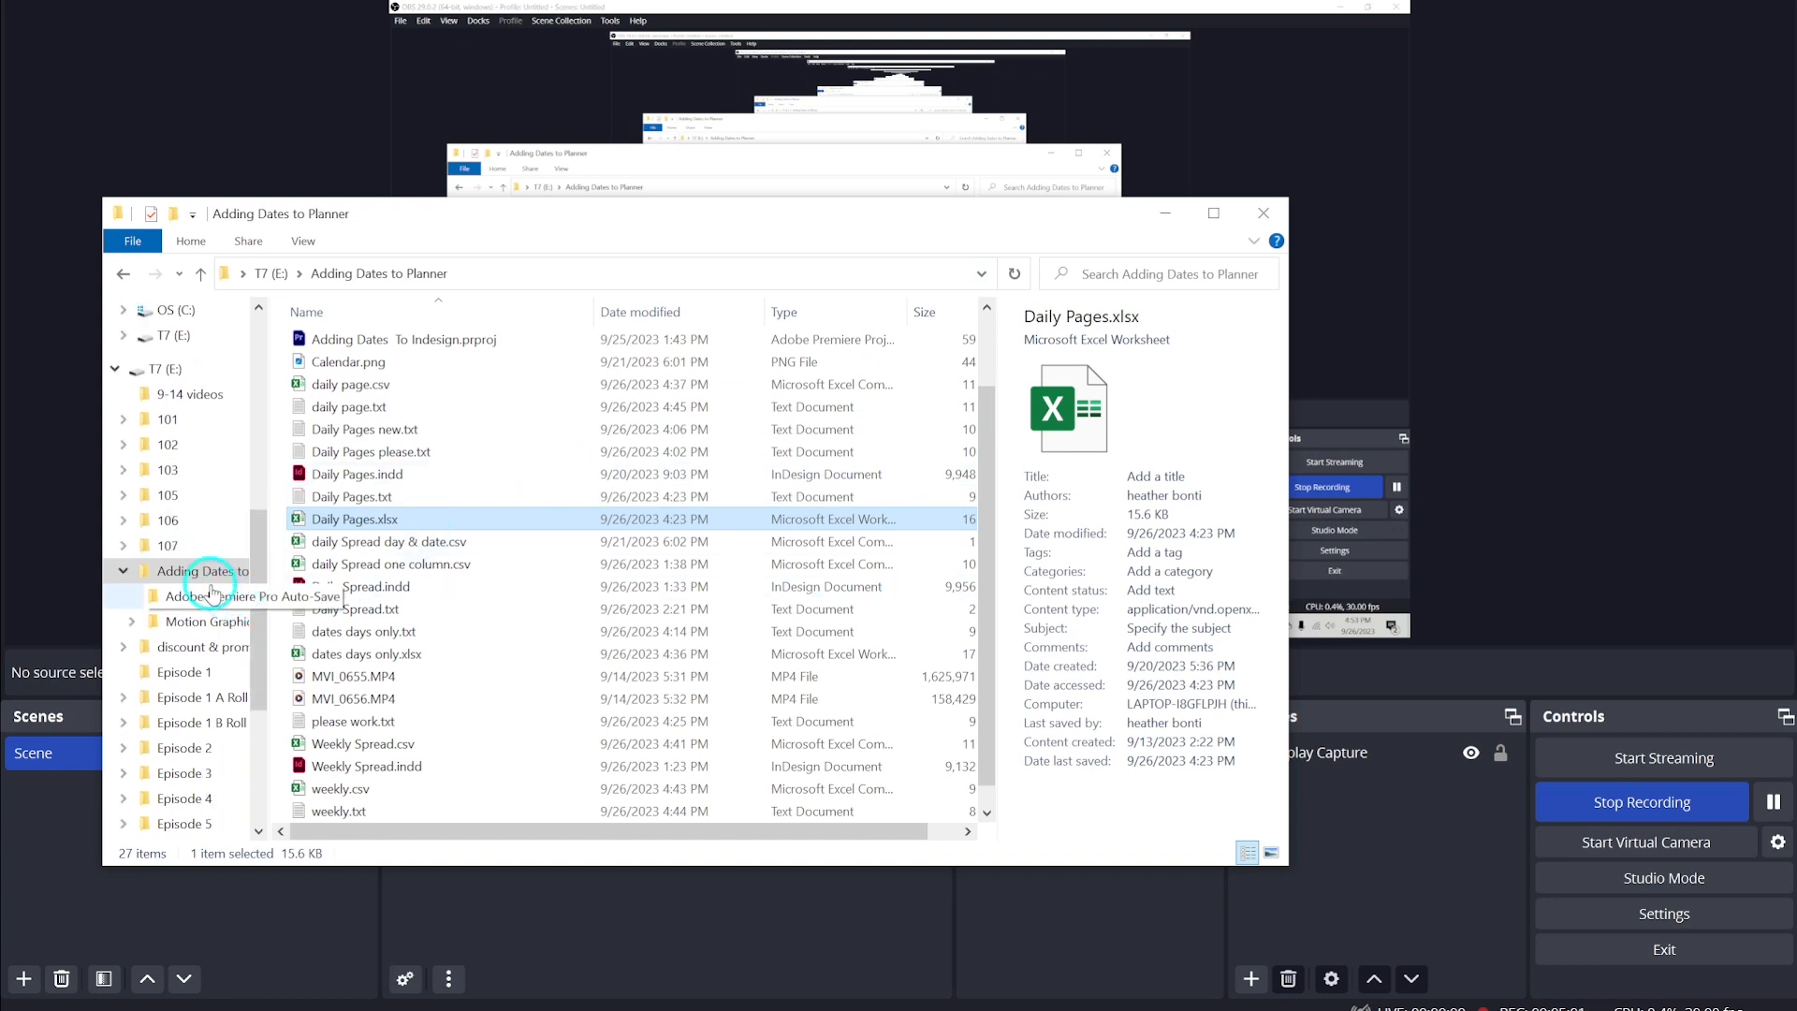
double_click(395, 478)
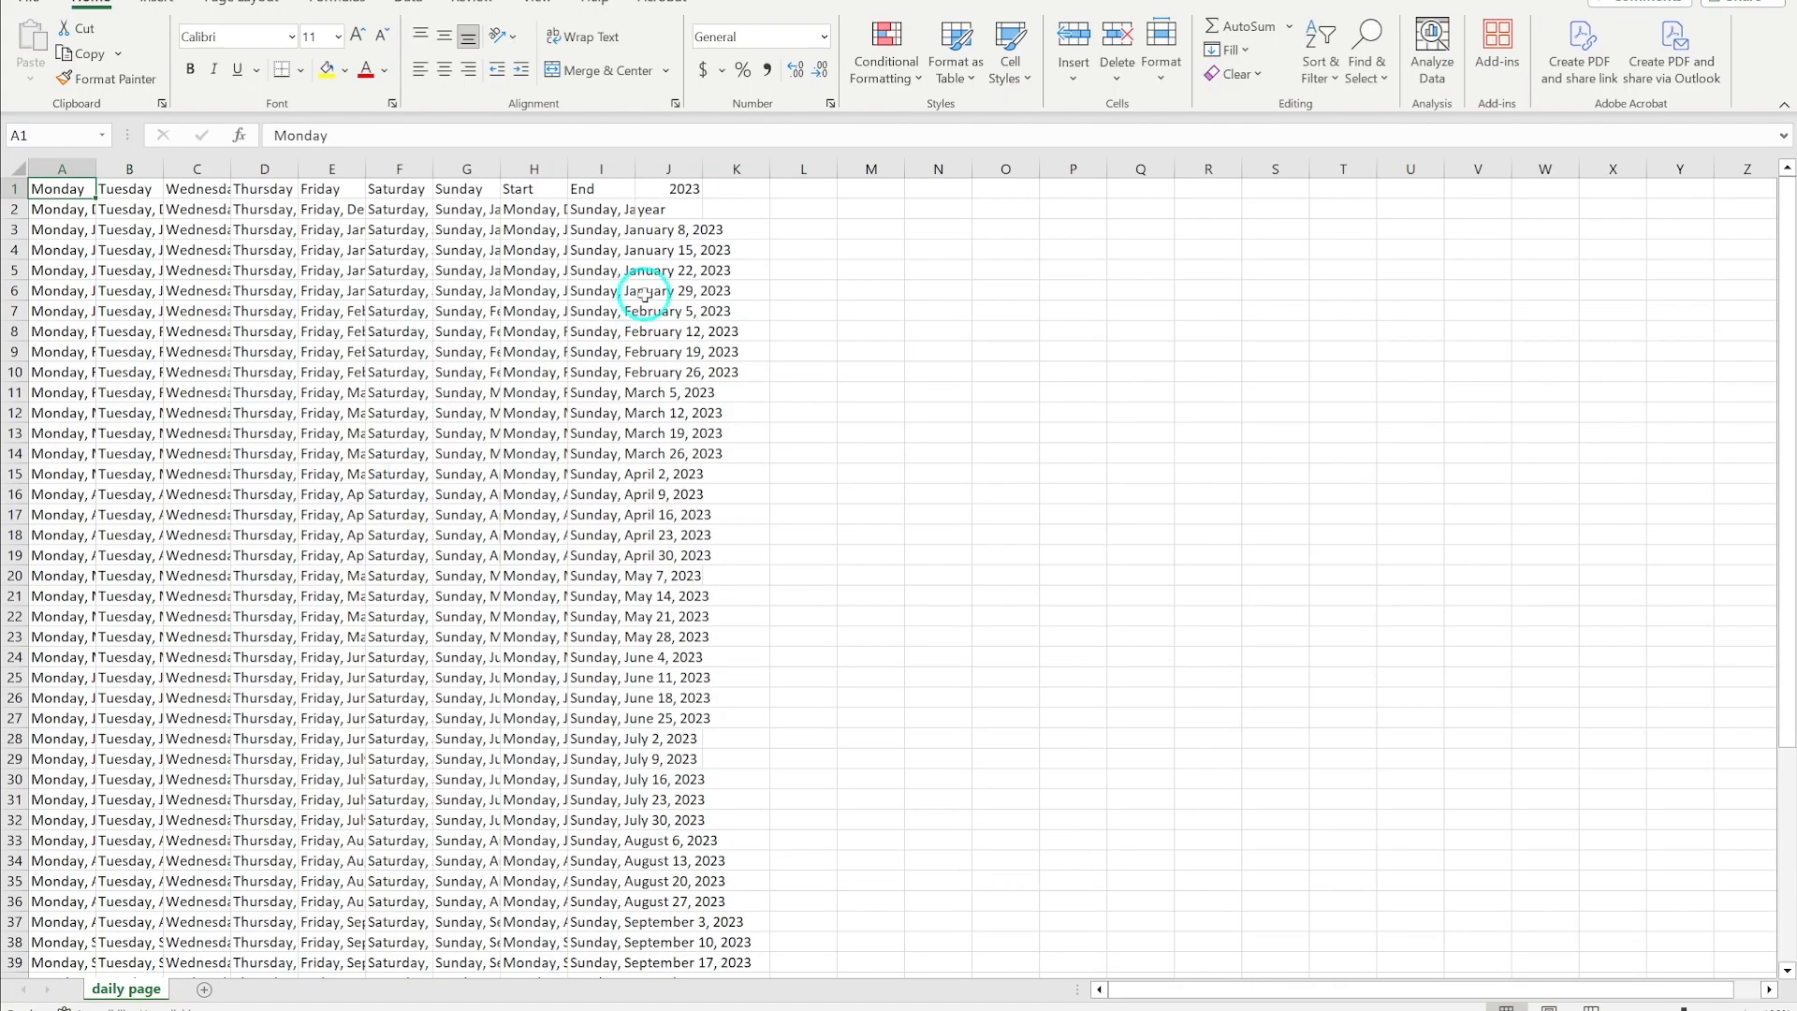
- Autofit the End column's width and delete column J holding the year
double_click(703, 165)
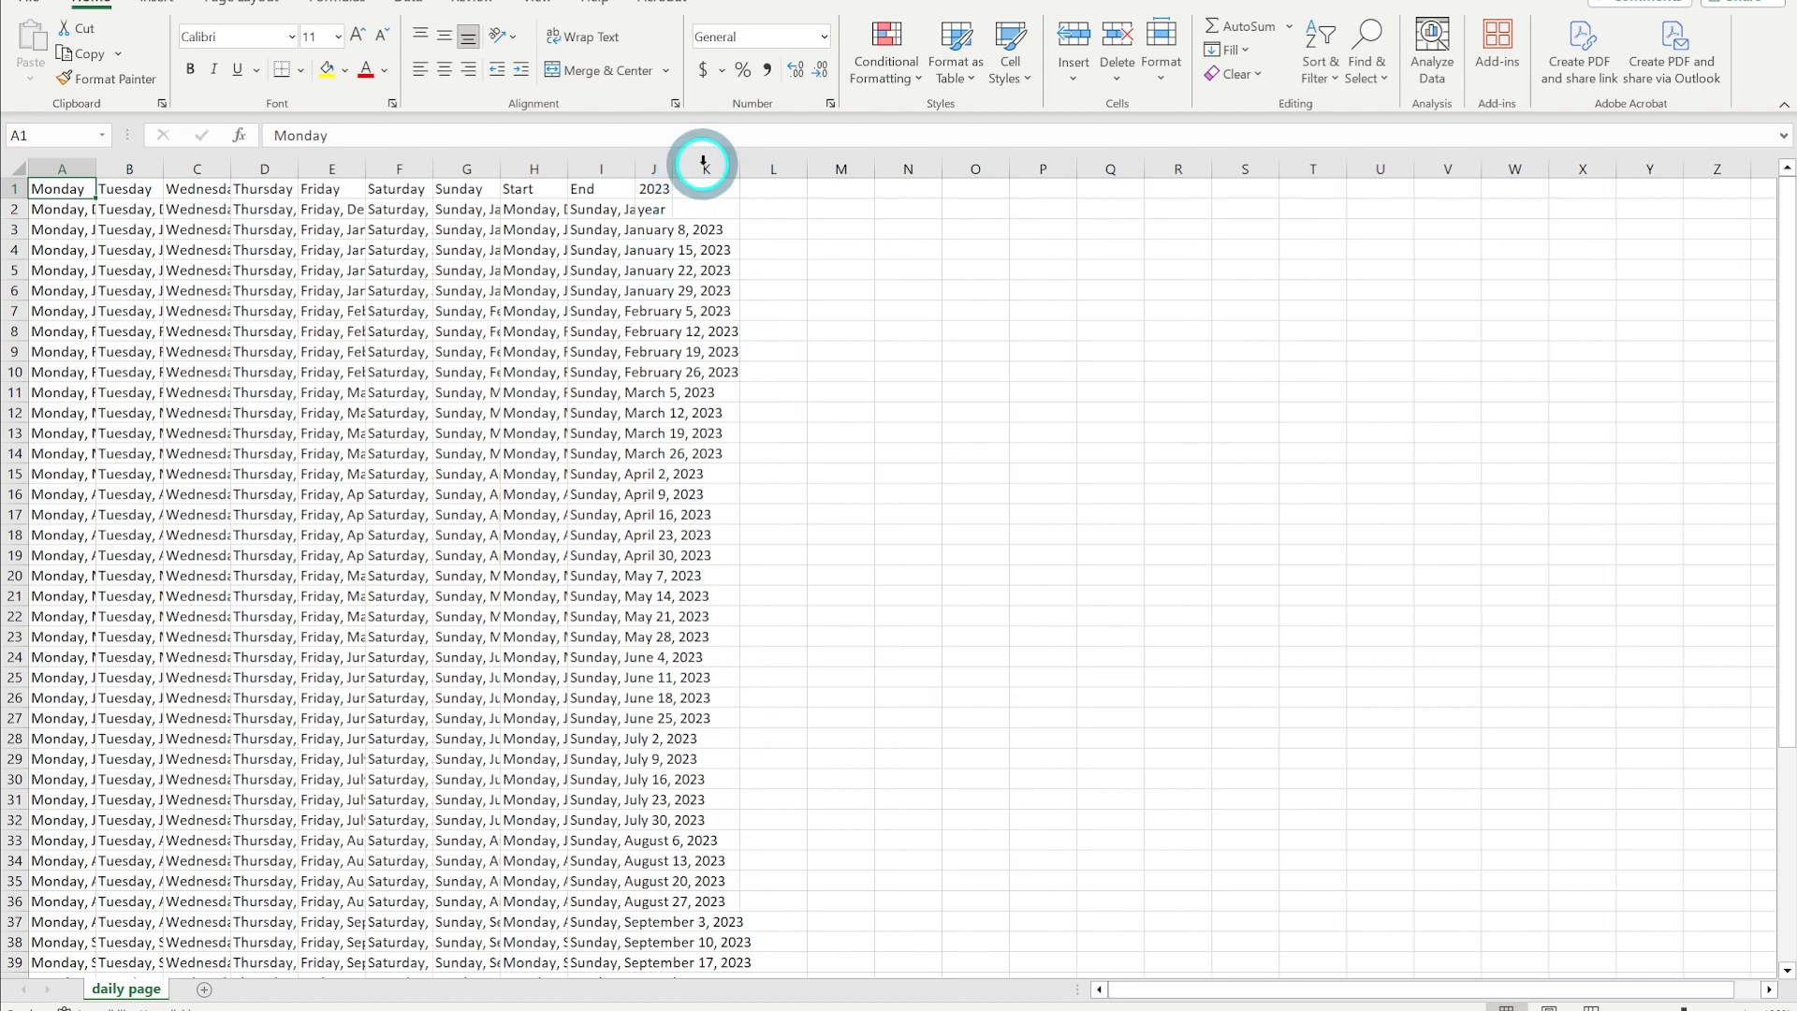
double_click(636, 167)
left_click(775, 169)
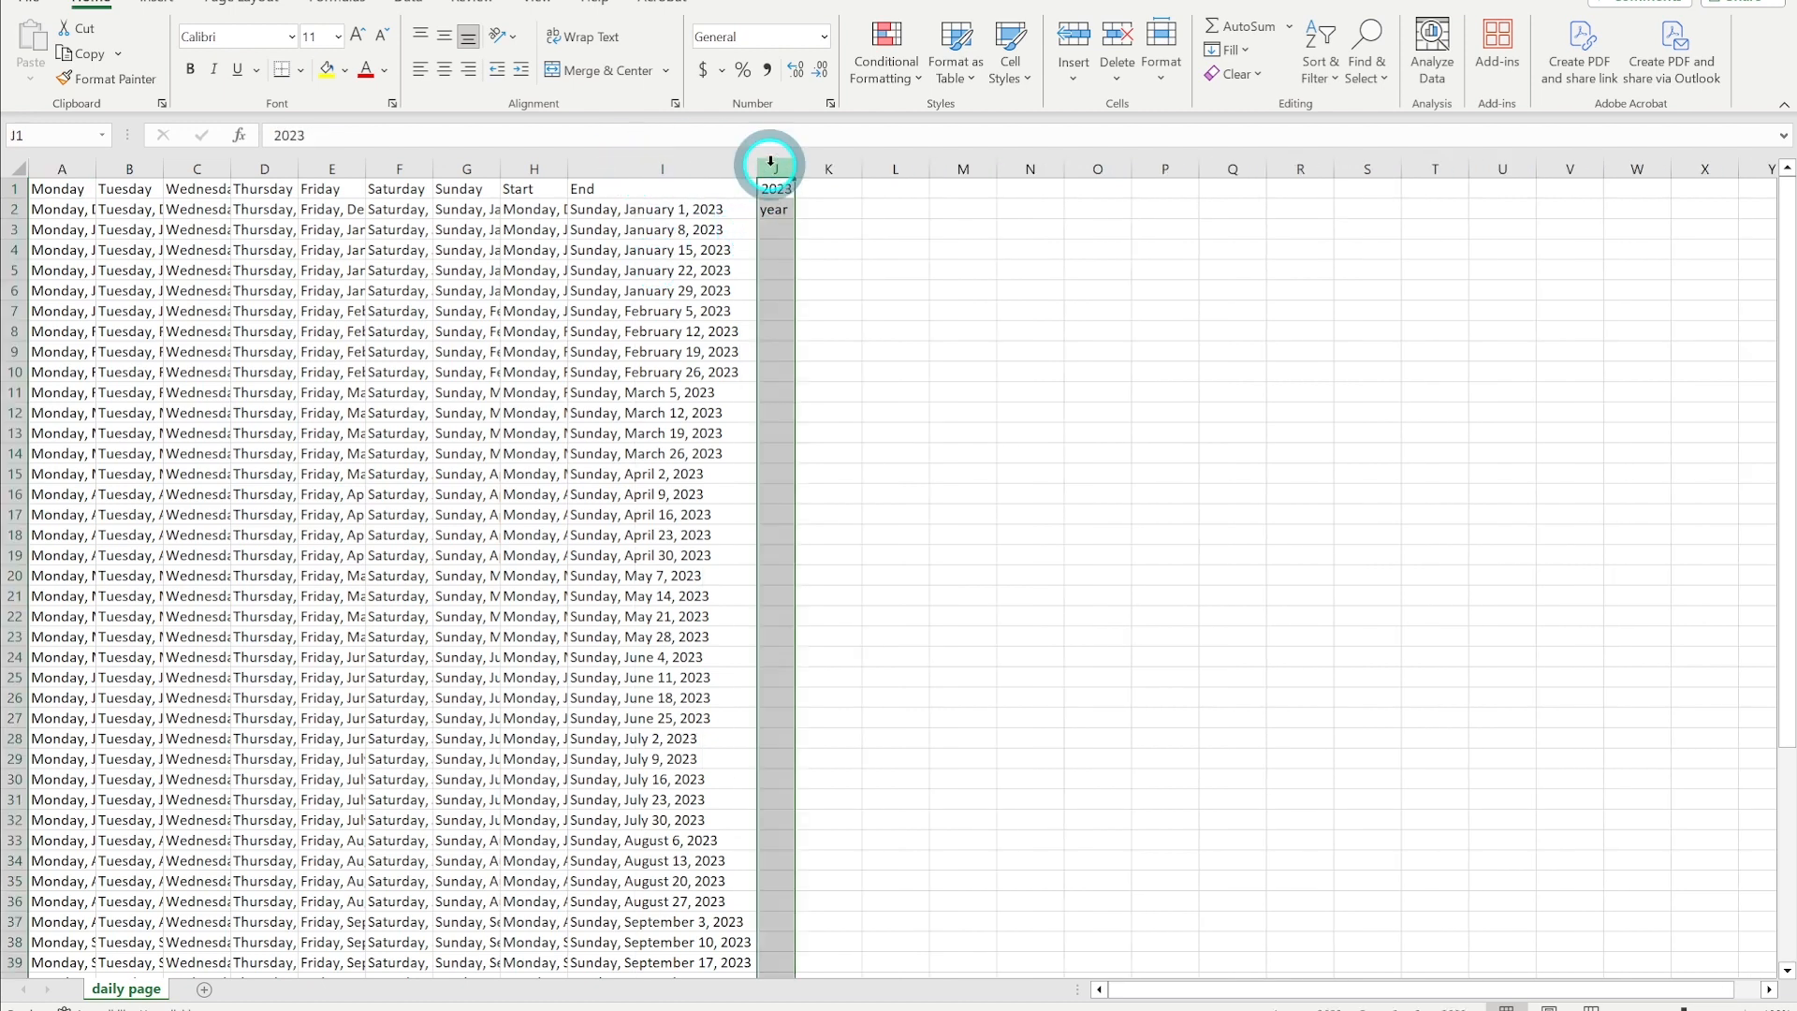
right_click(777, 171)
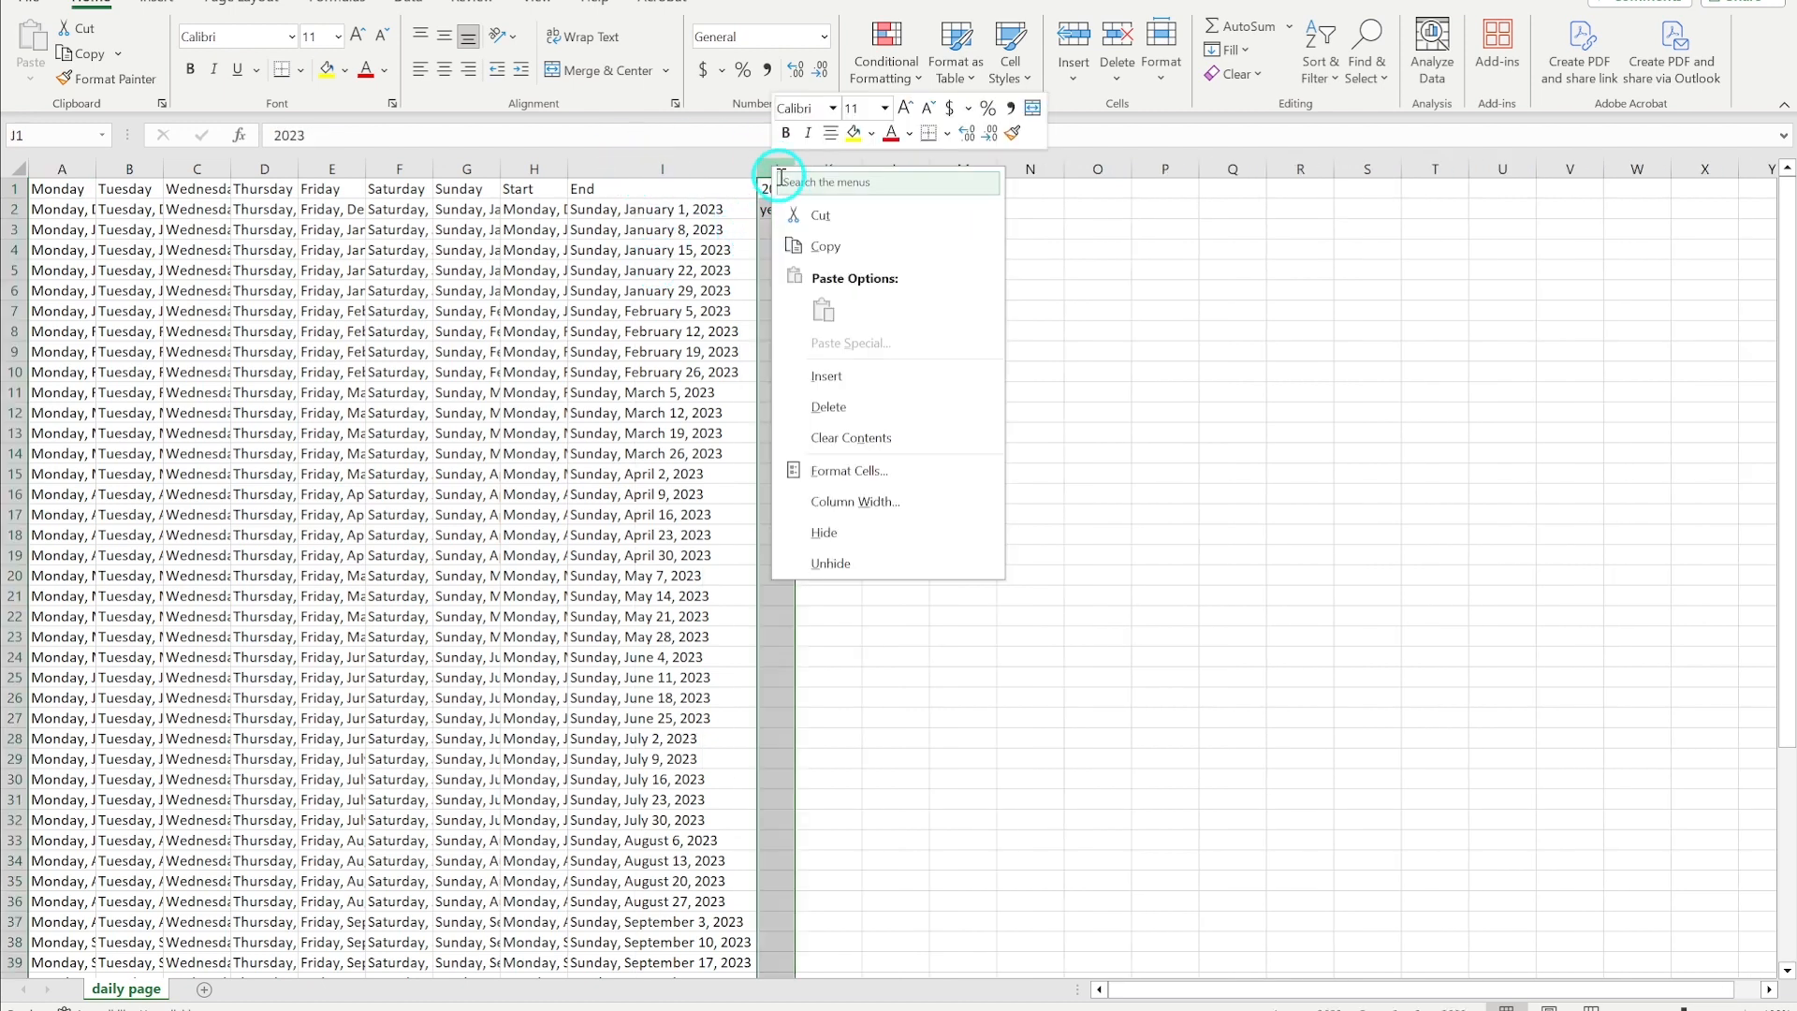
left_click(828, 407)
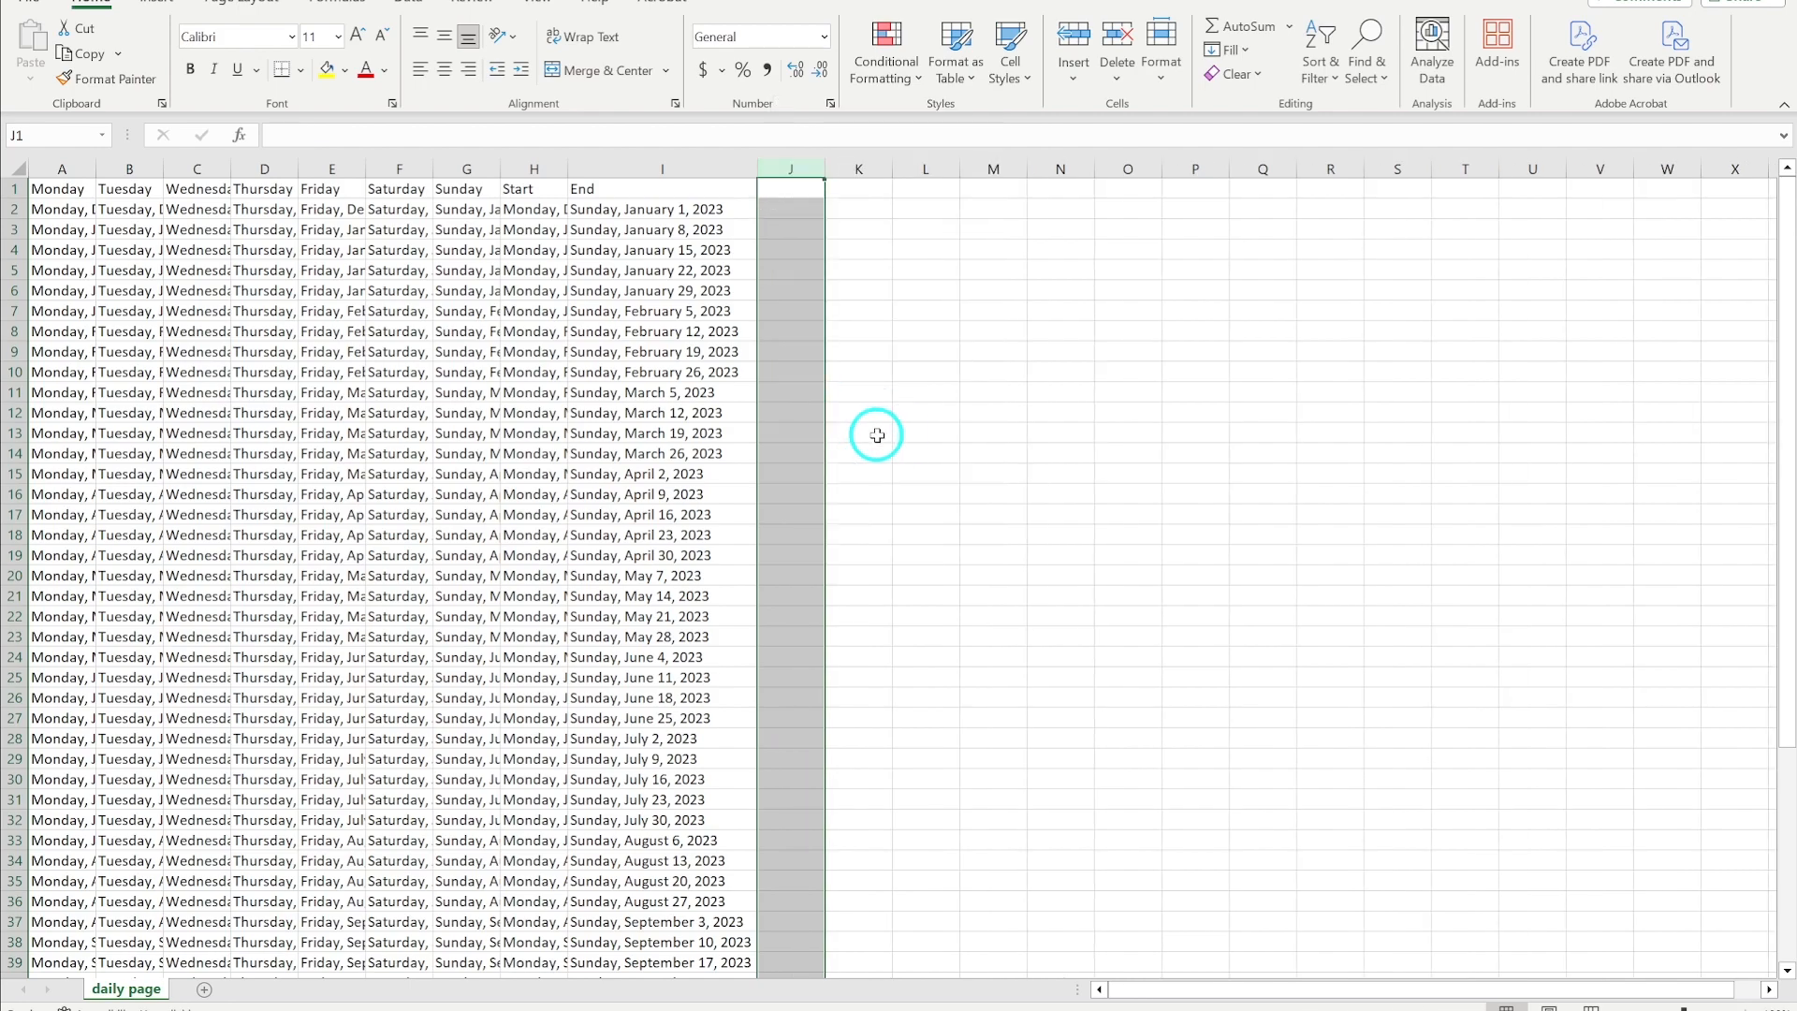
- Save the daily page sheet as a Text (Tab delimited) file named daily page.txt in Adding Dates to Planner
left_click(32, 3)
left_click(92, 324)
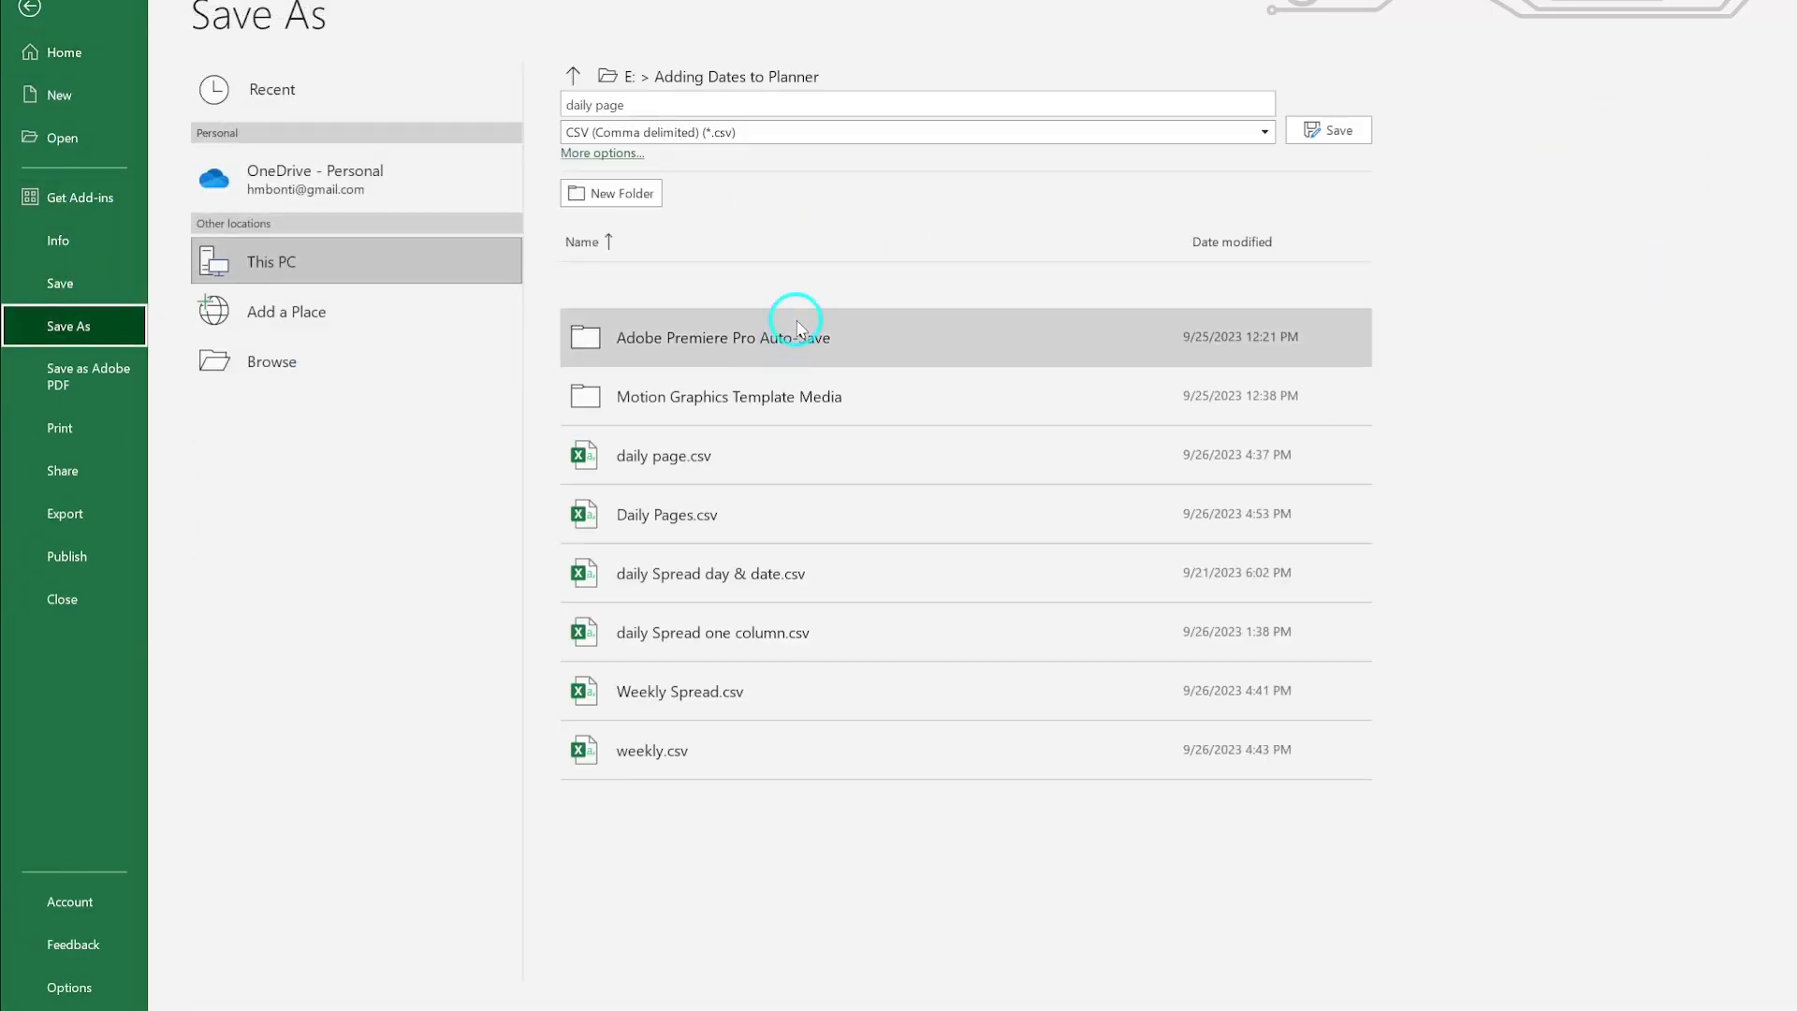
left_click(674, 131)
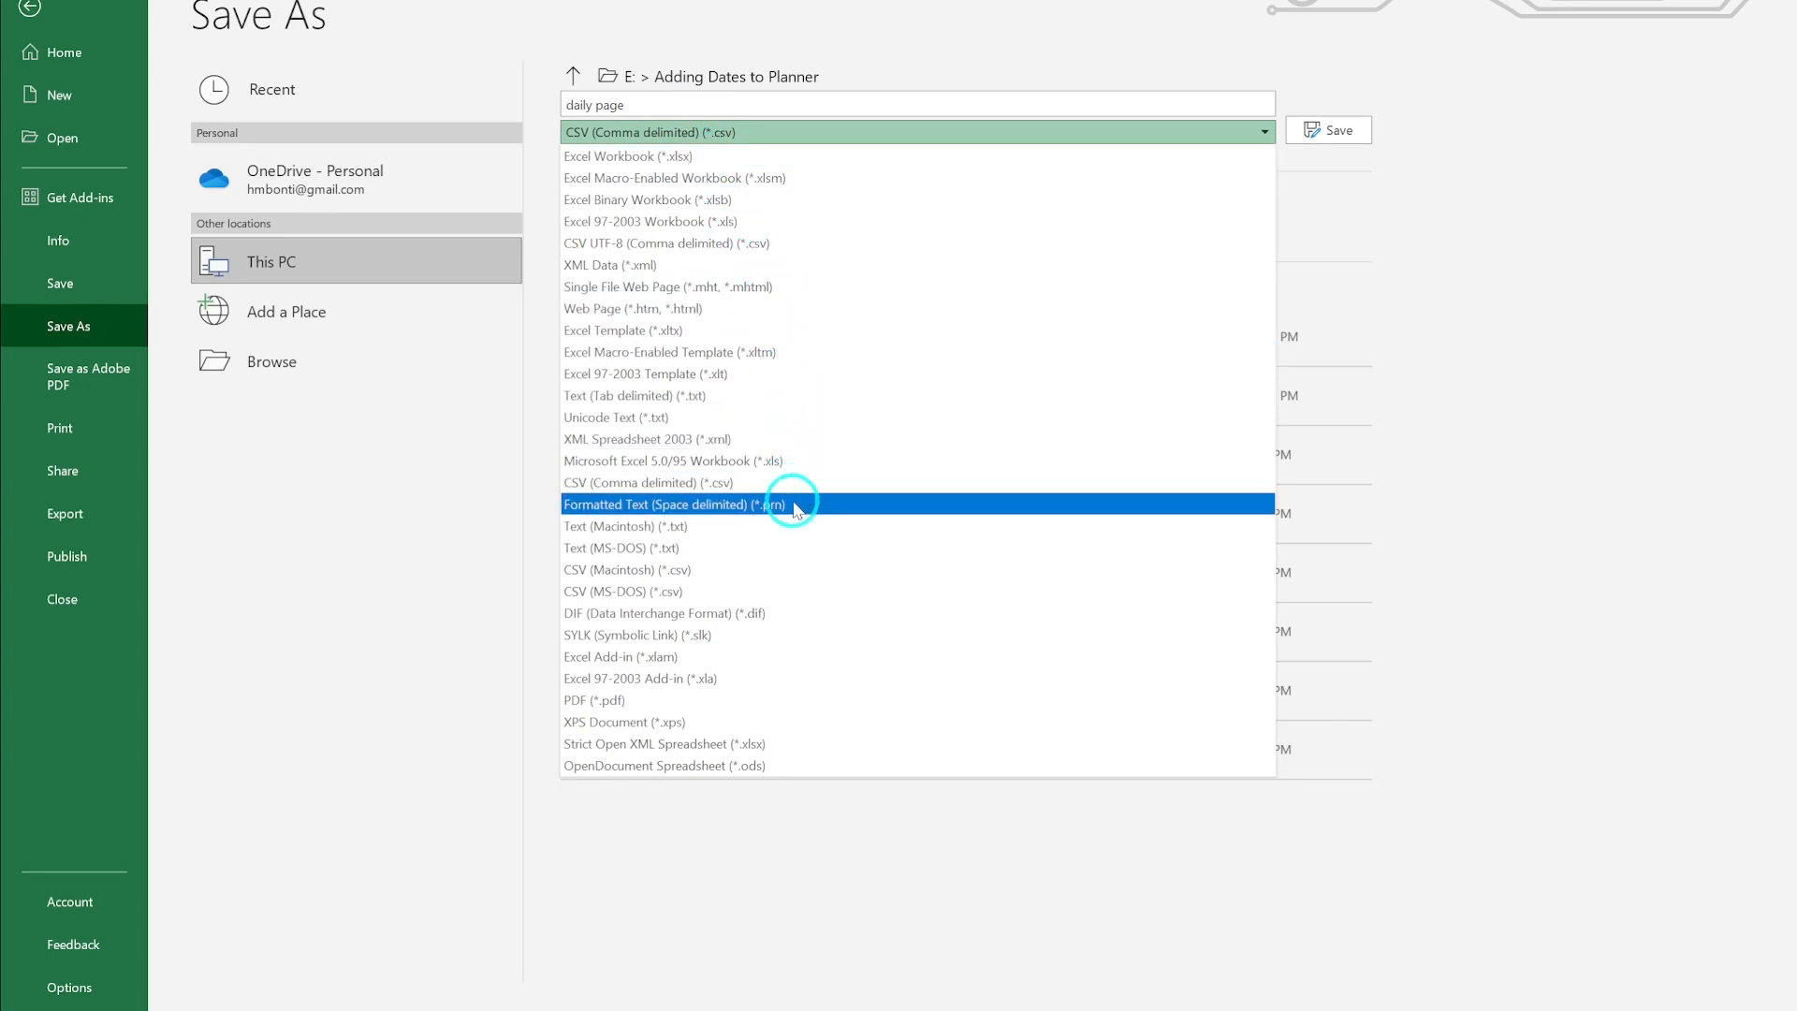
left_click(776, 396)
left_click(622, 157)
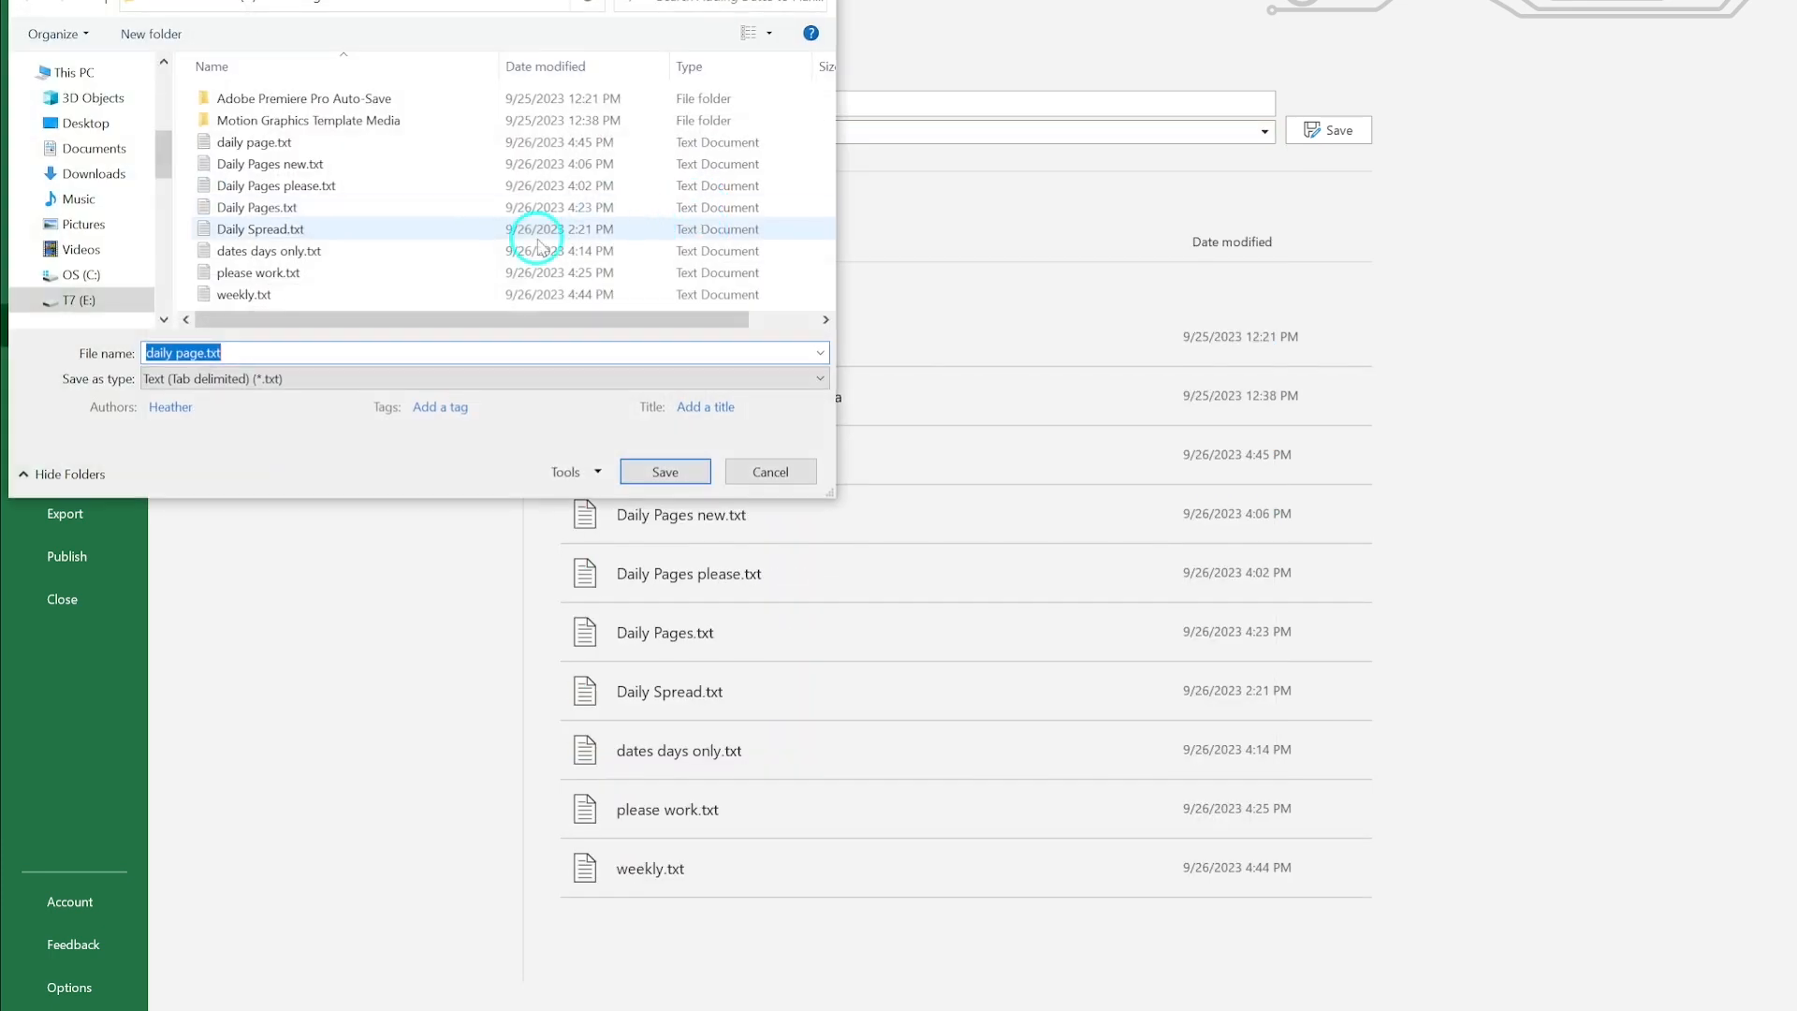
scroll(122, 279, "down", 3)
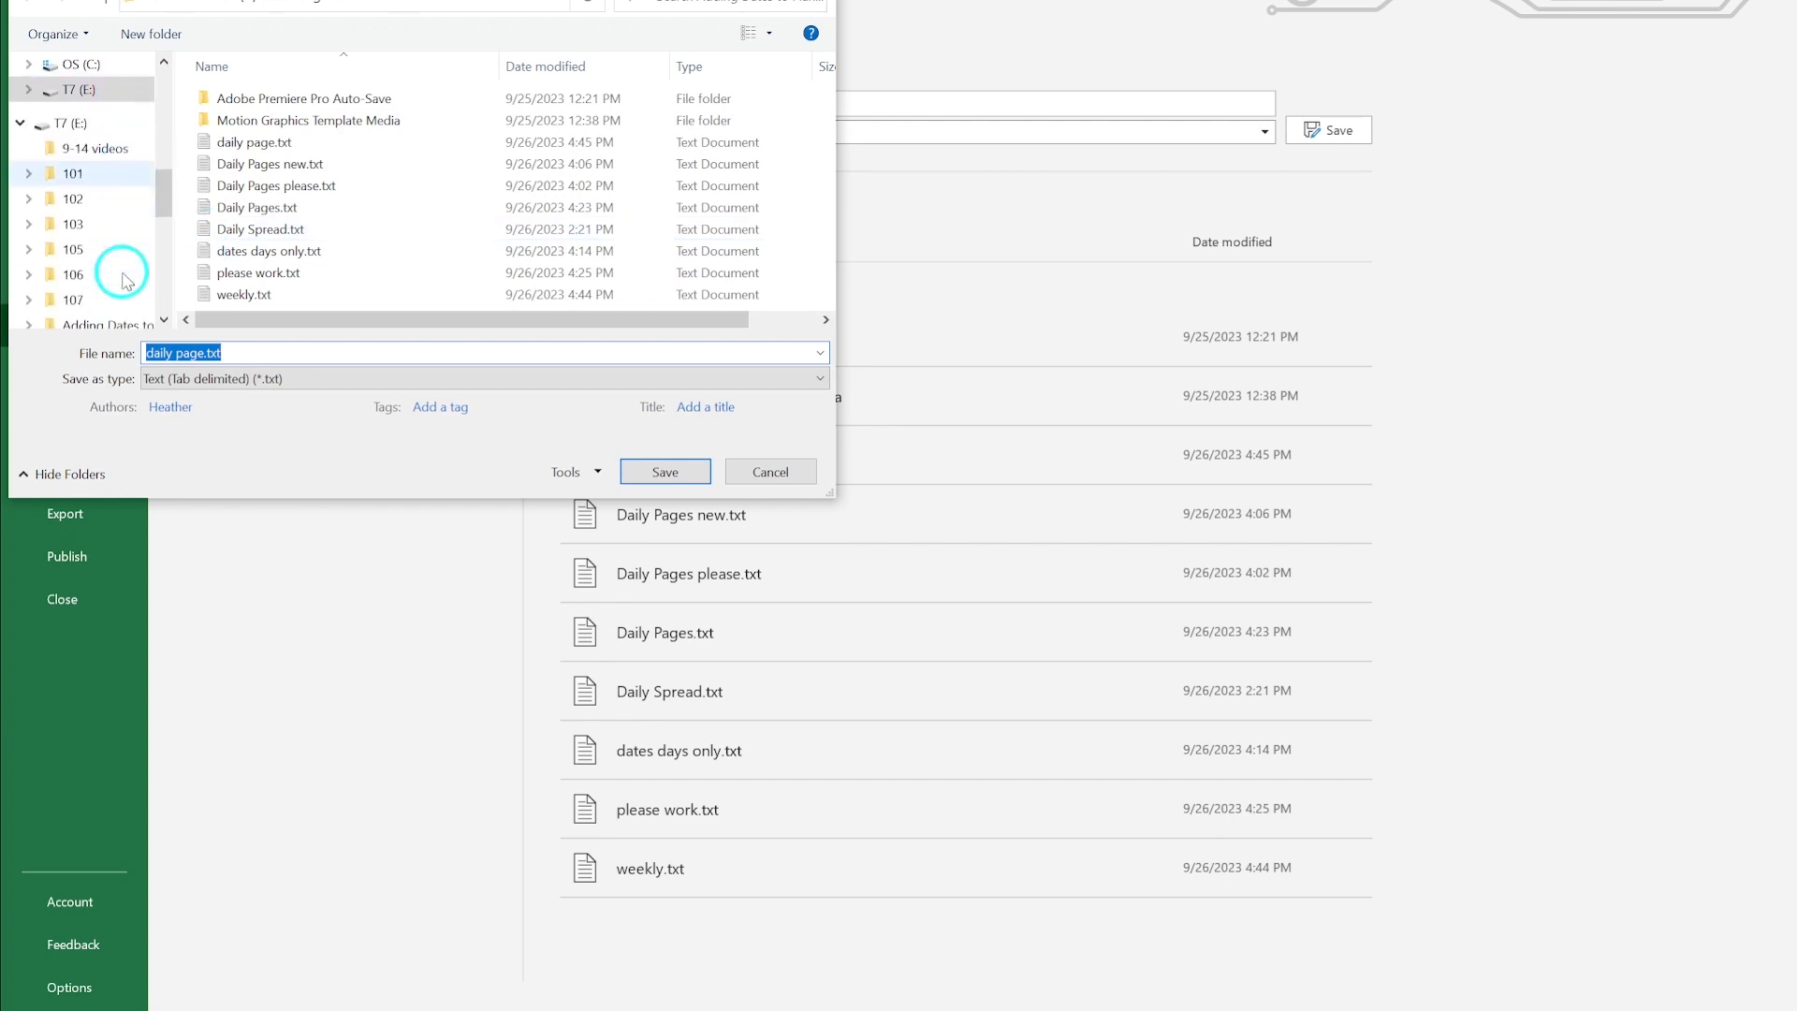
left_click(113, 302)
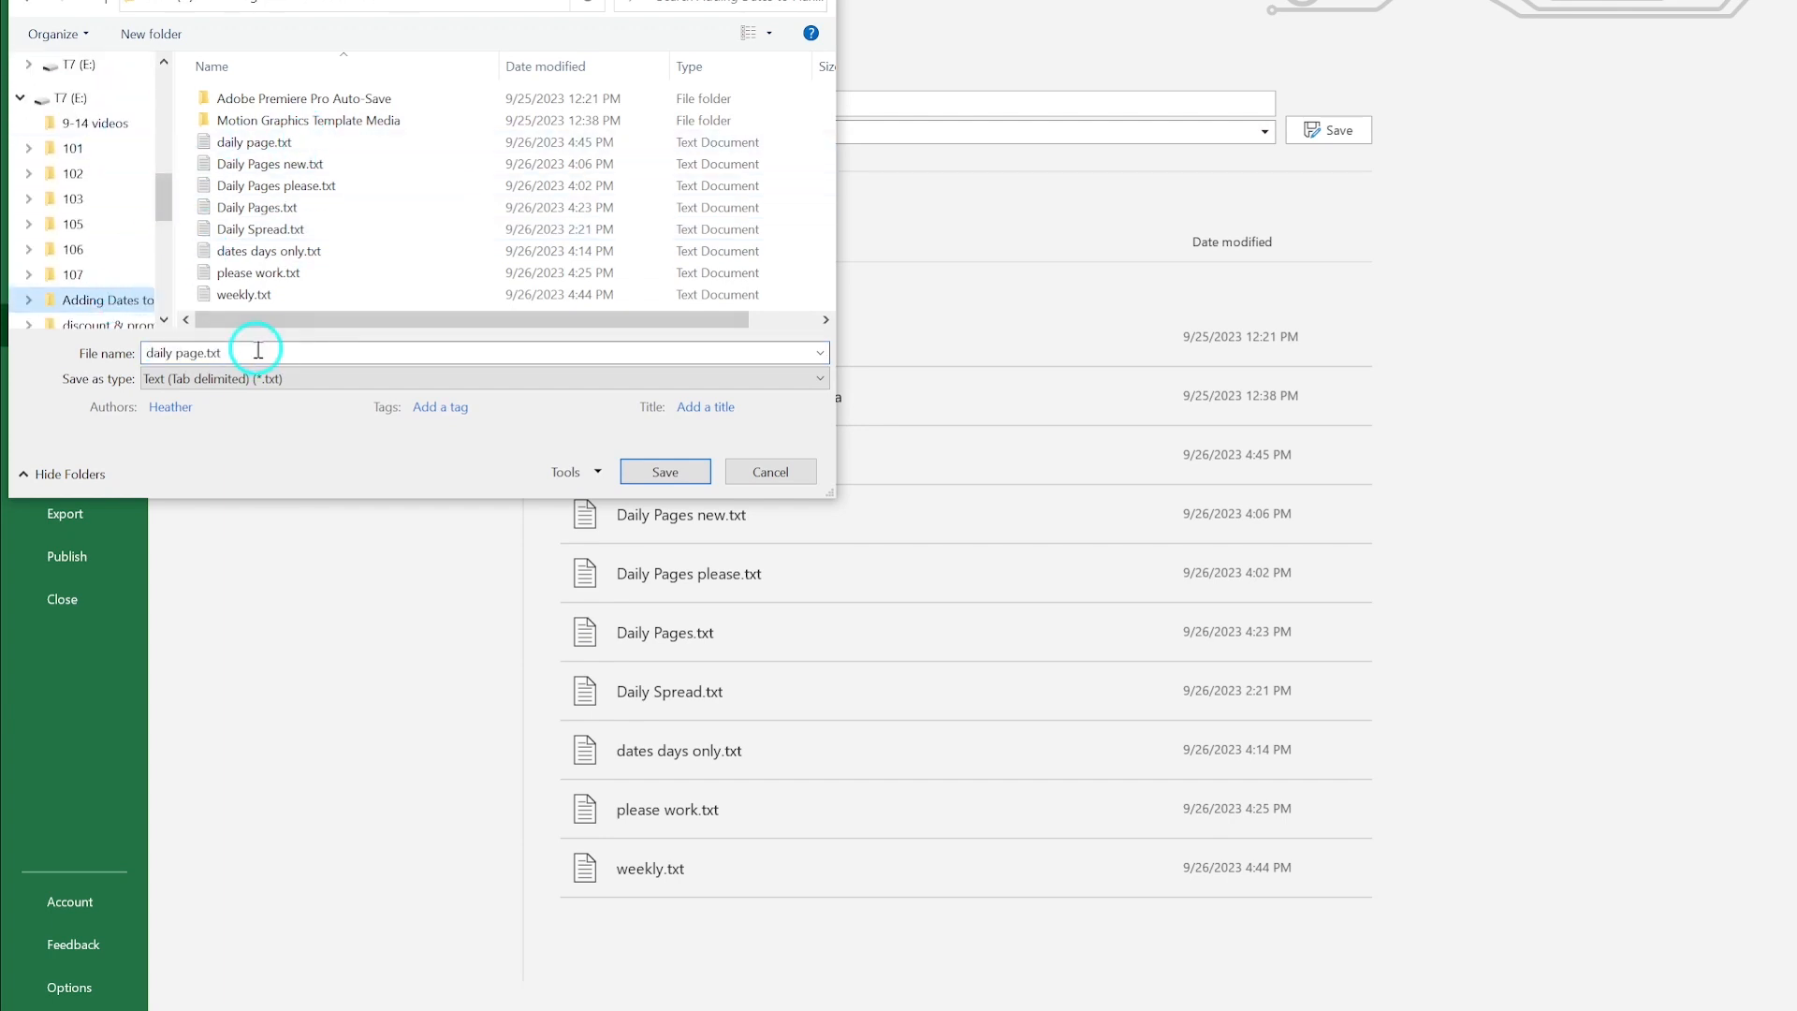
left_click(665, 472)
left_click(935, 494)
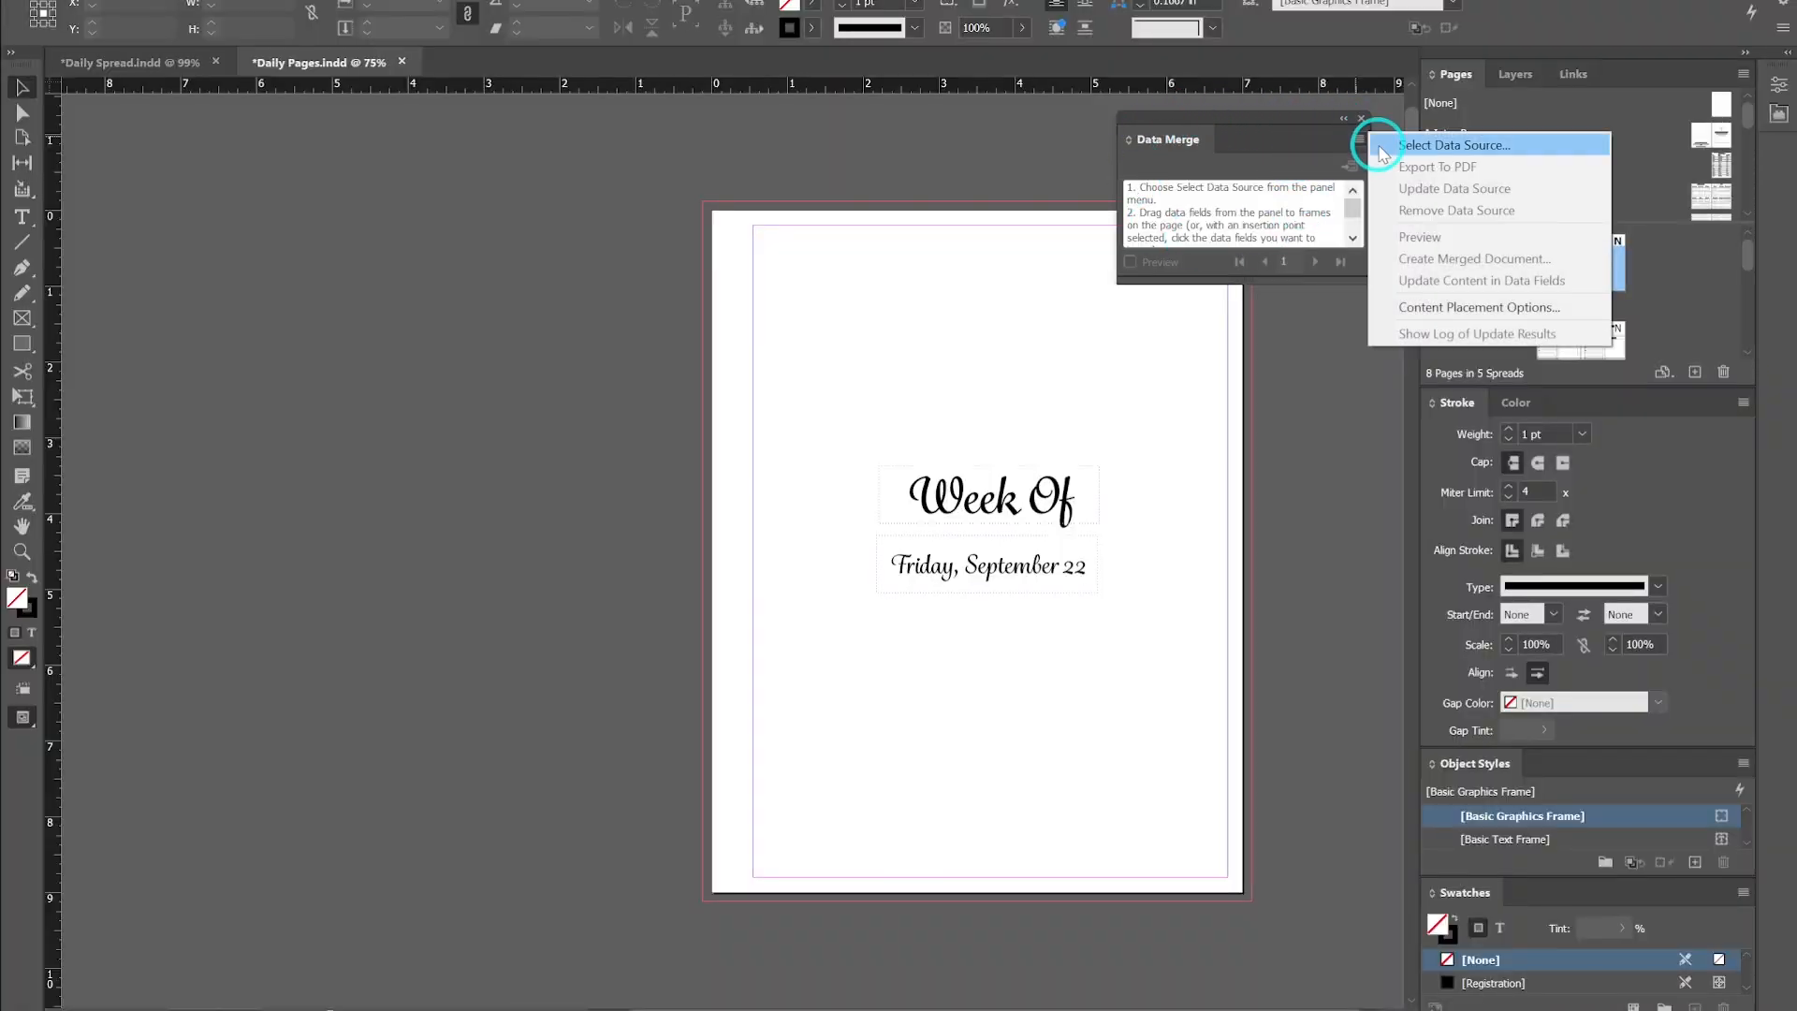
- In InDesign, select daily page.txt from Adding Dates to Planner as the Data Merge source
left_click(1401, 148)
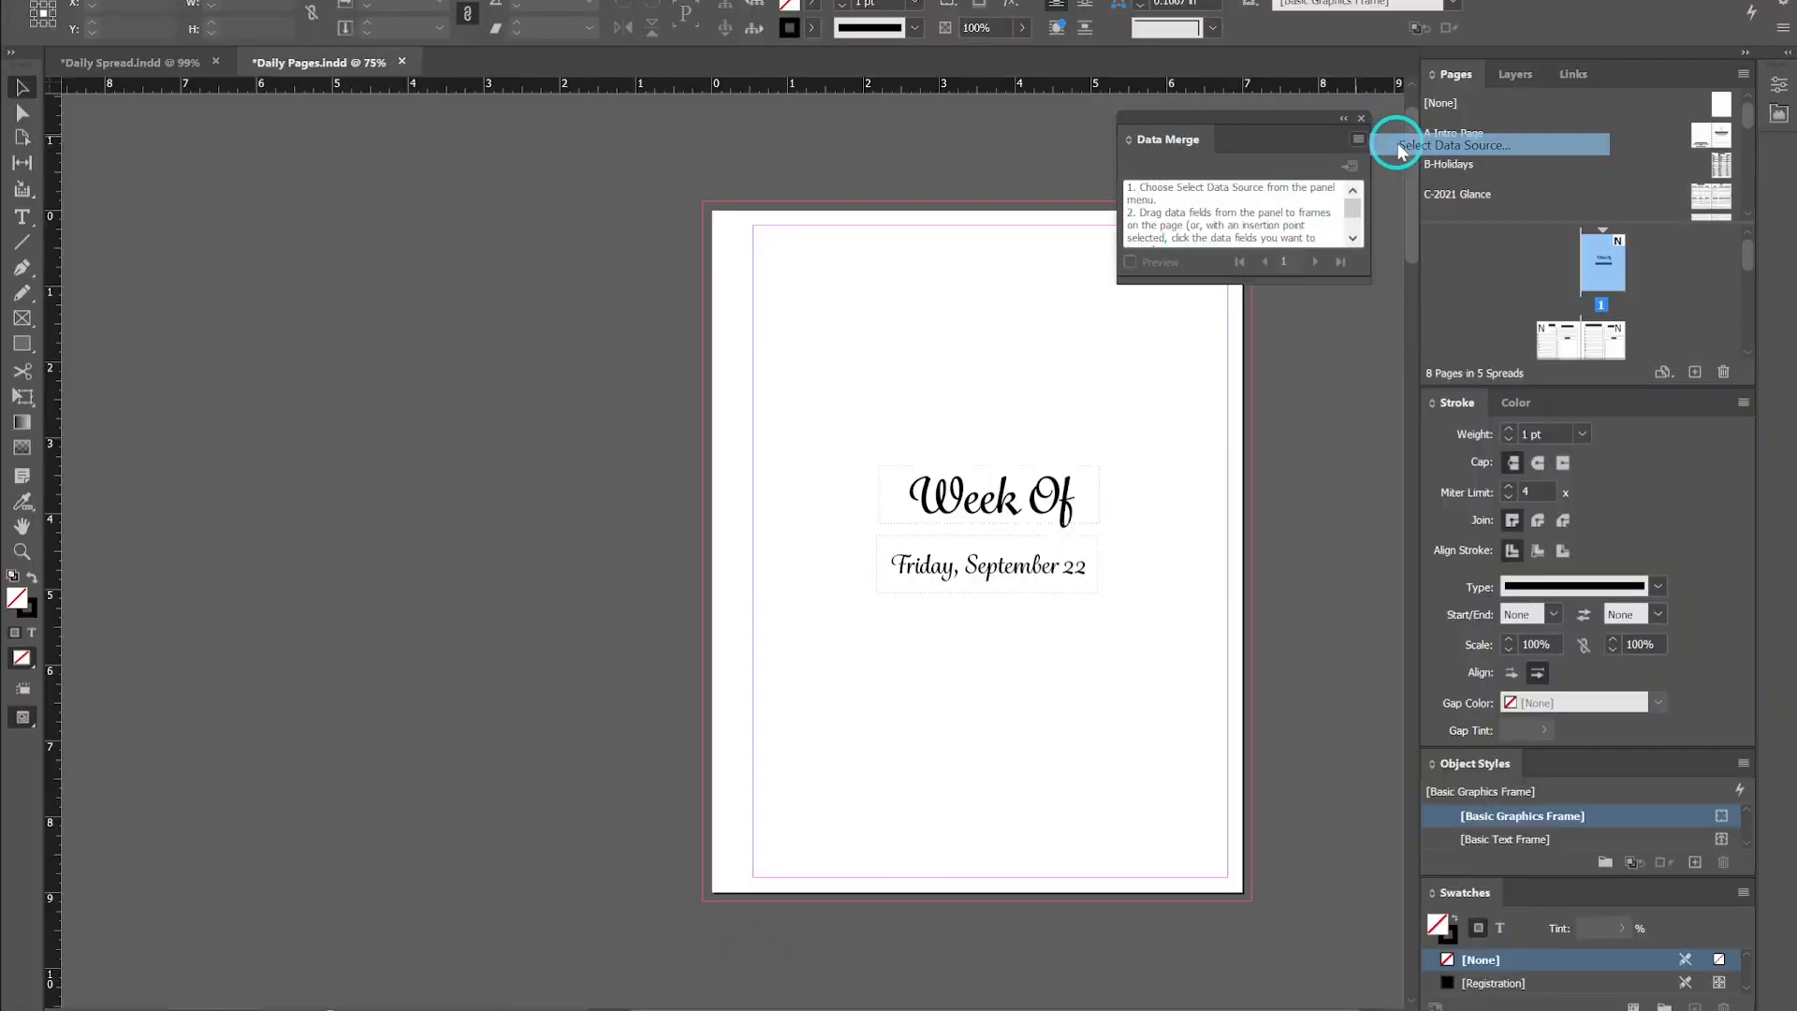
scroll(694, 608, "down", 3)
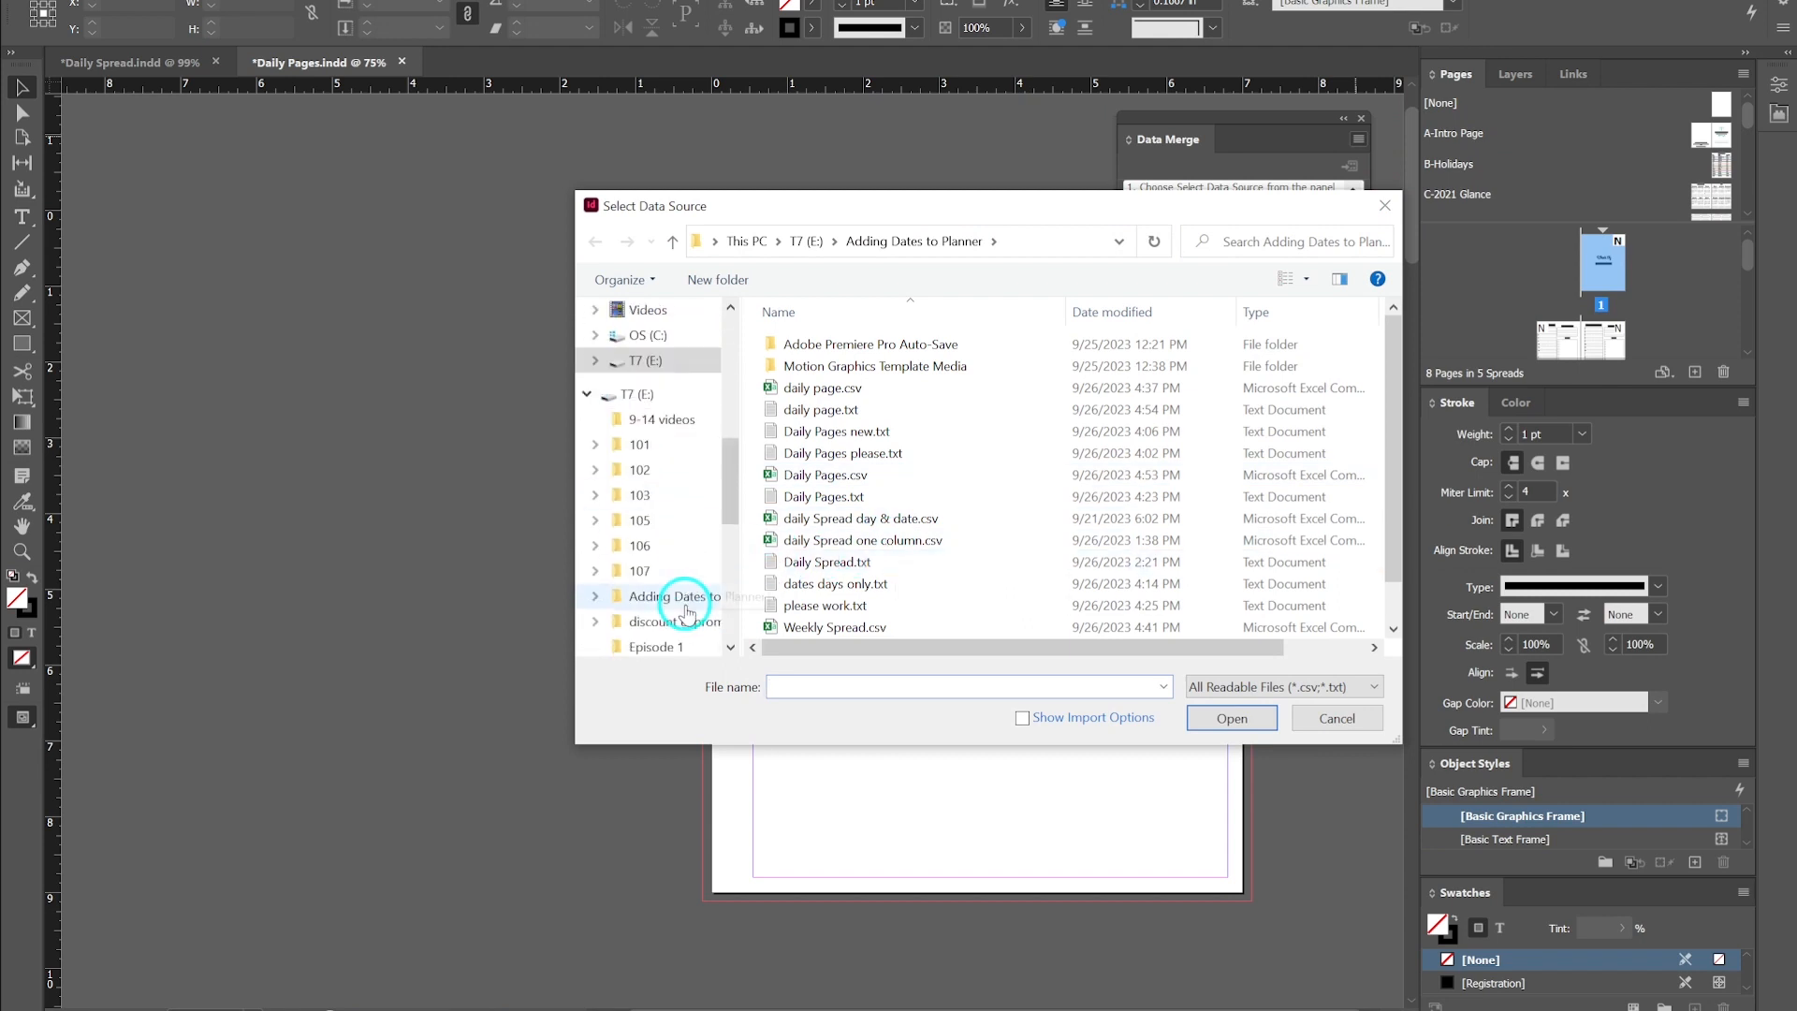
left_click(678, 596)
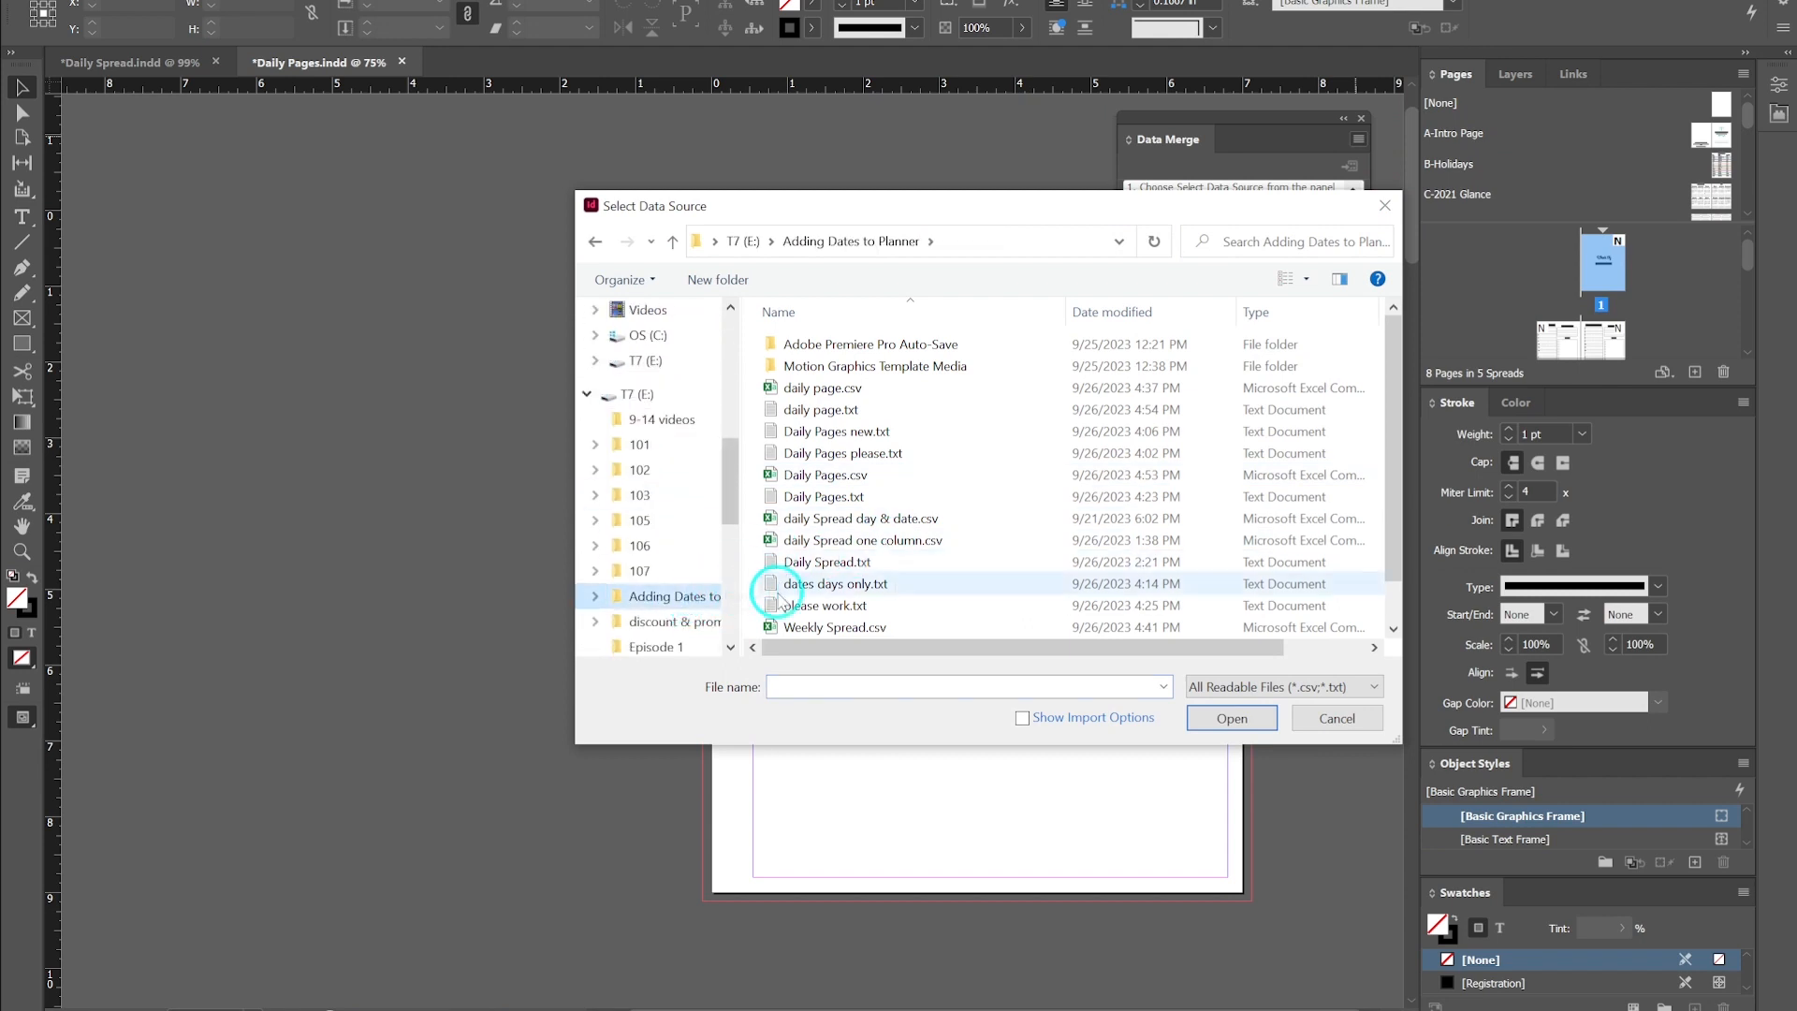
left_click(880, 409)
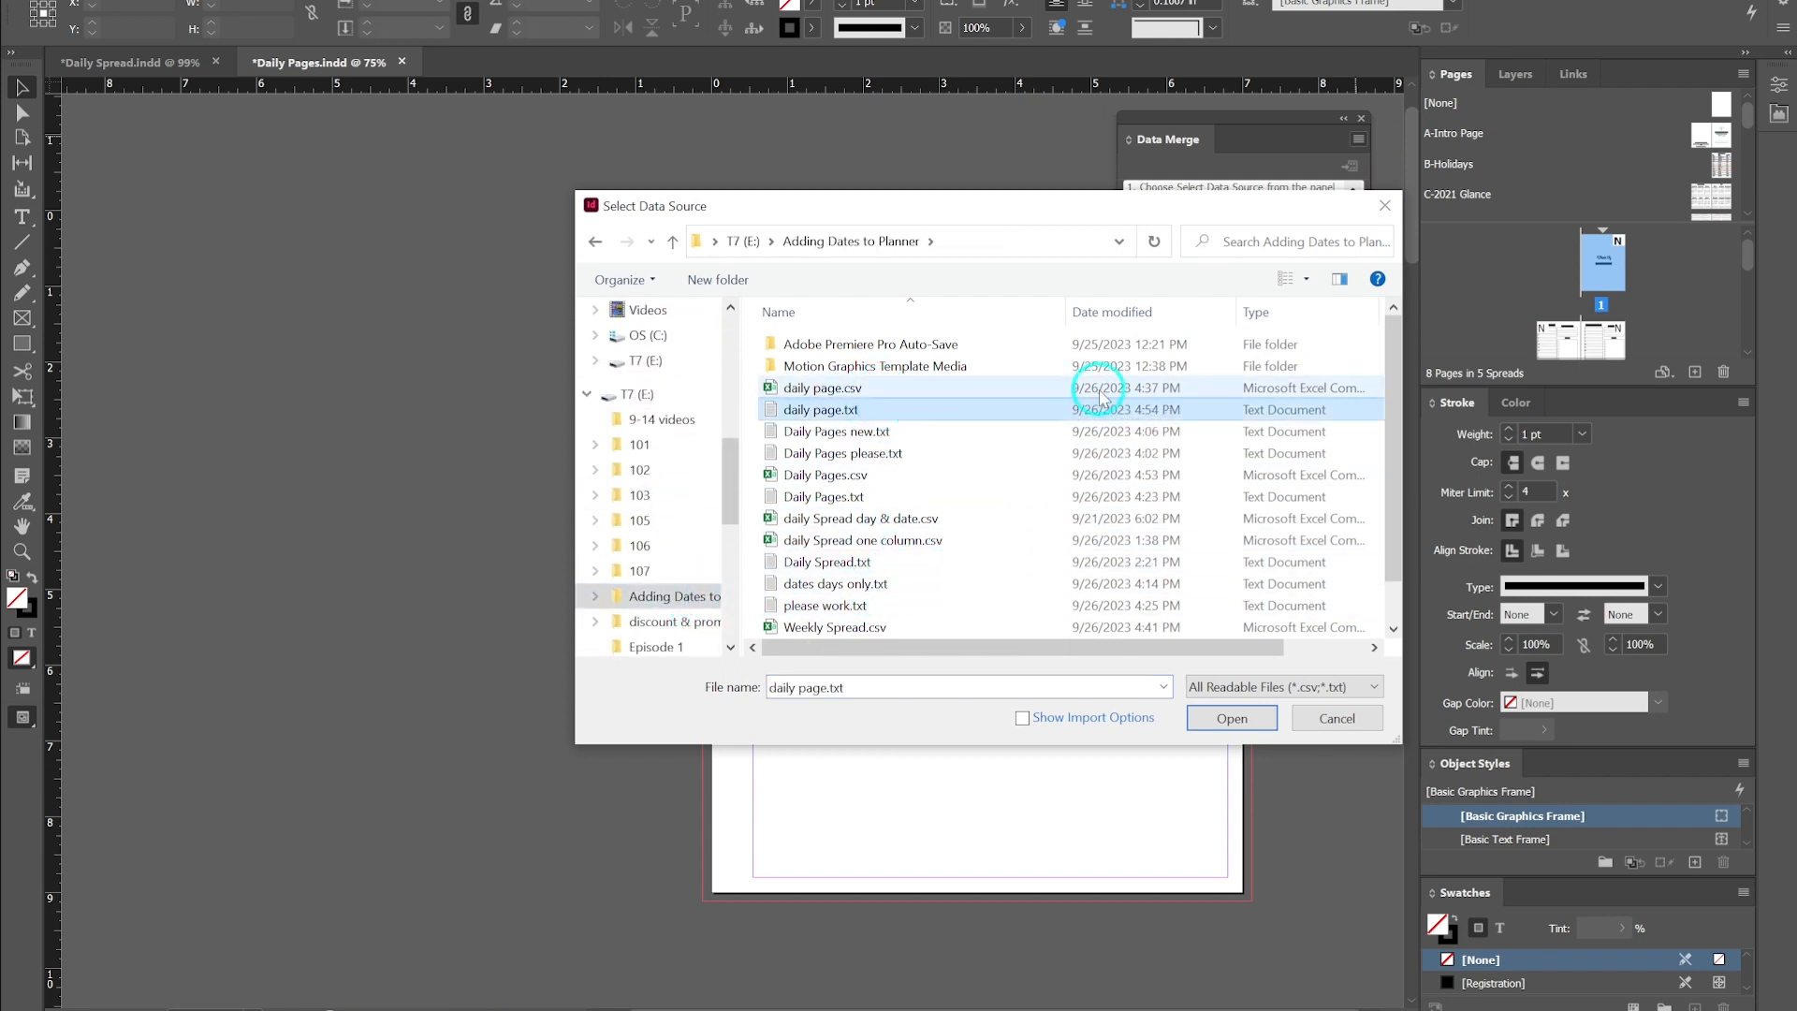
left_click(1229, 722)
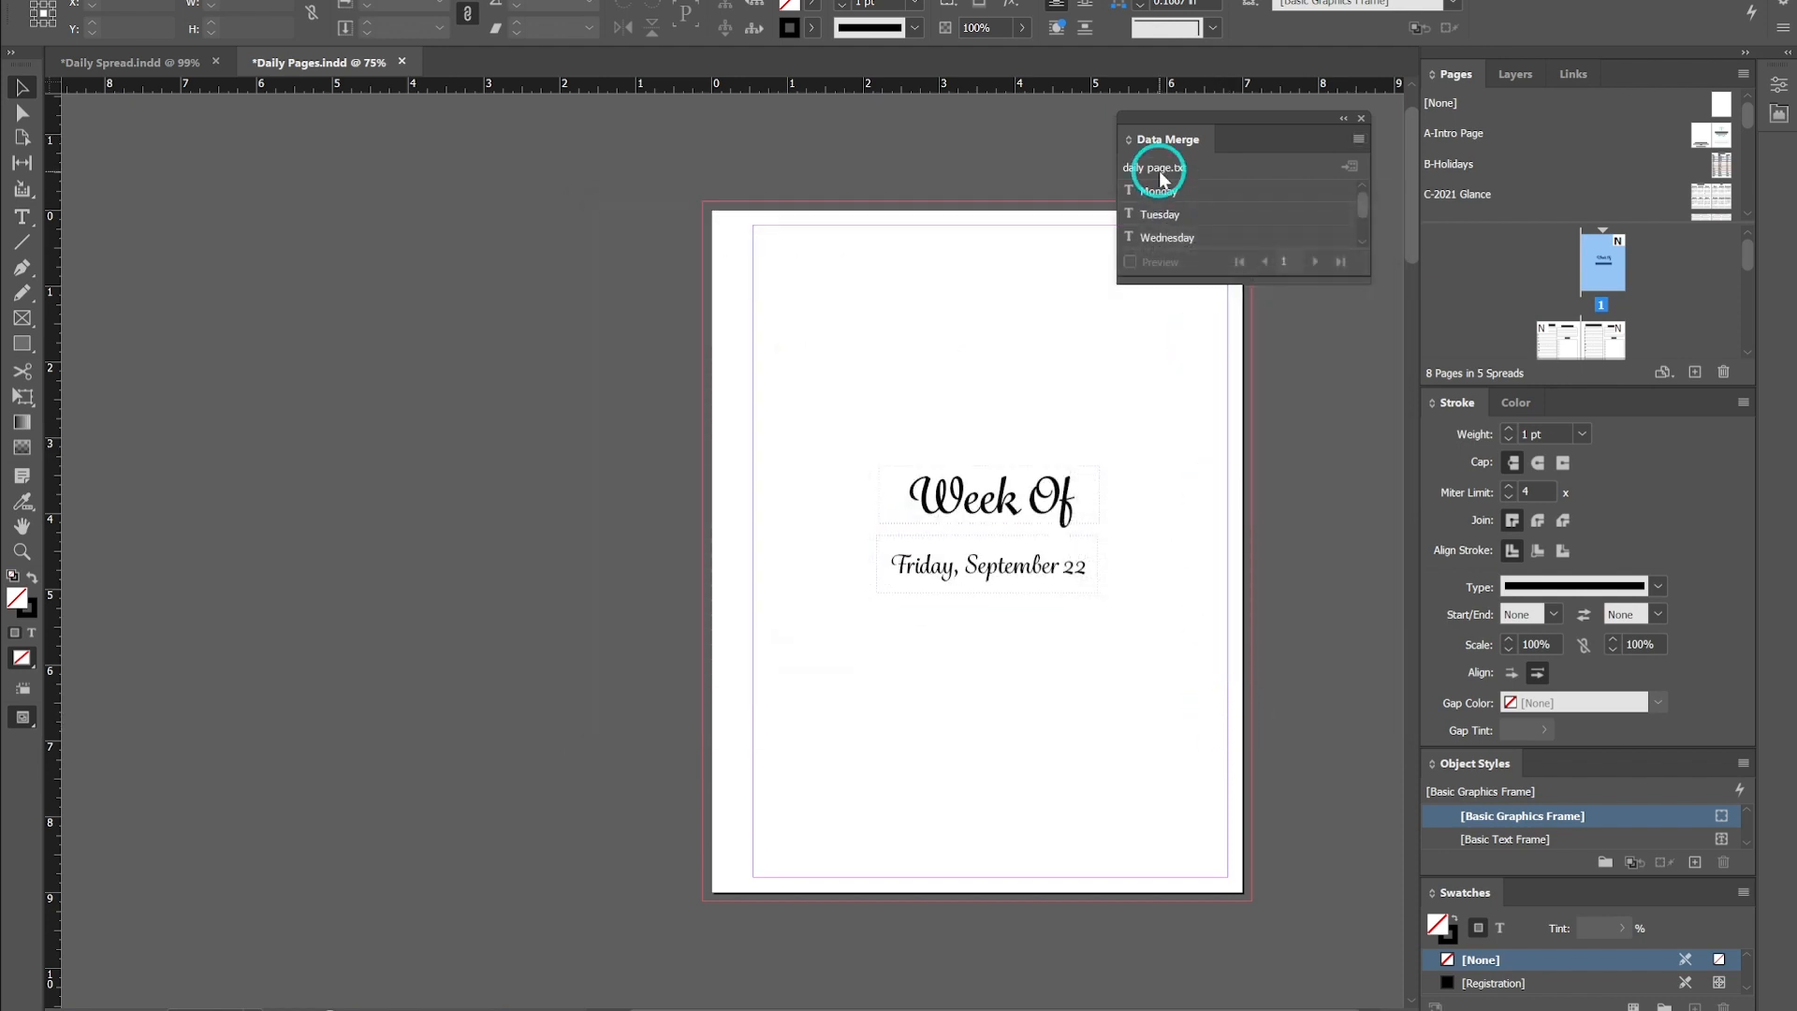
- Browse the document's pages to review the intro page and daily spread layouts
scroll(1187, 245, "down", 1)
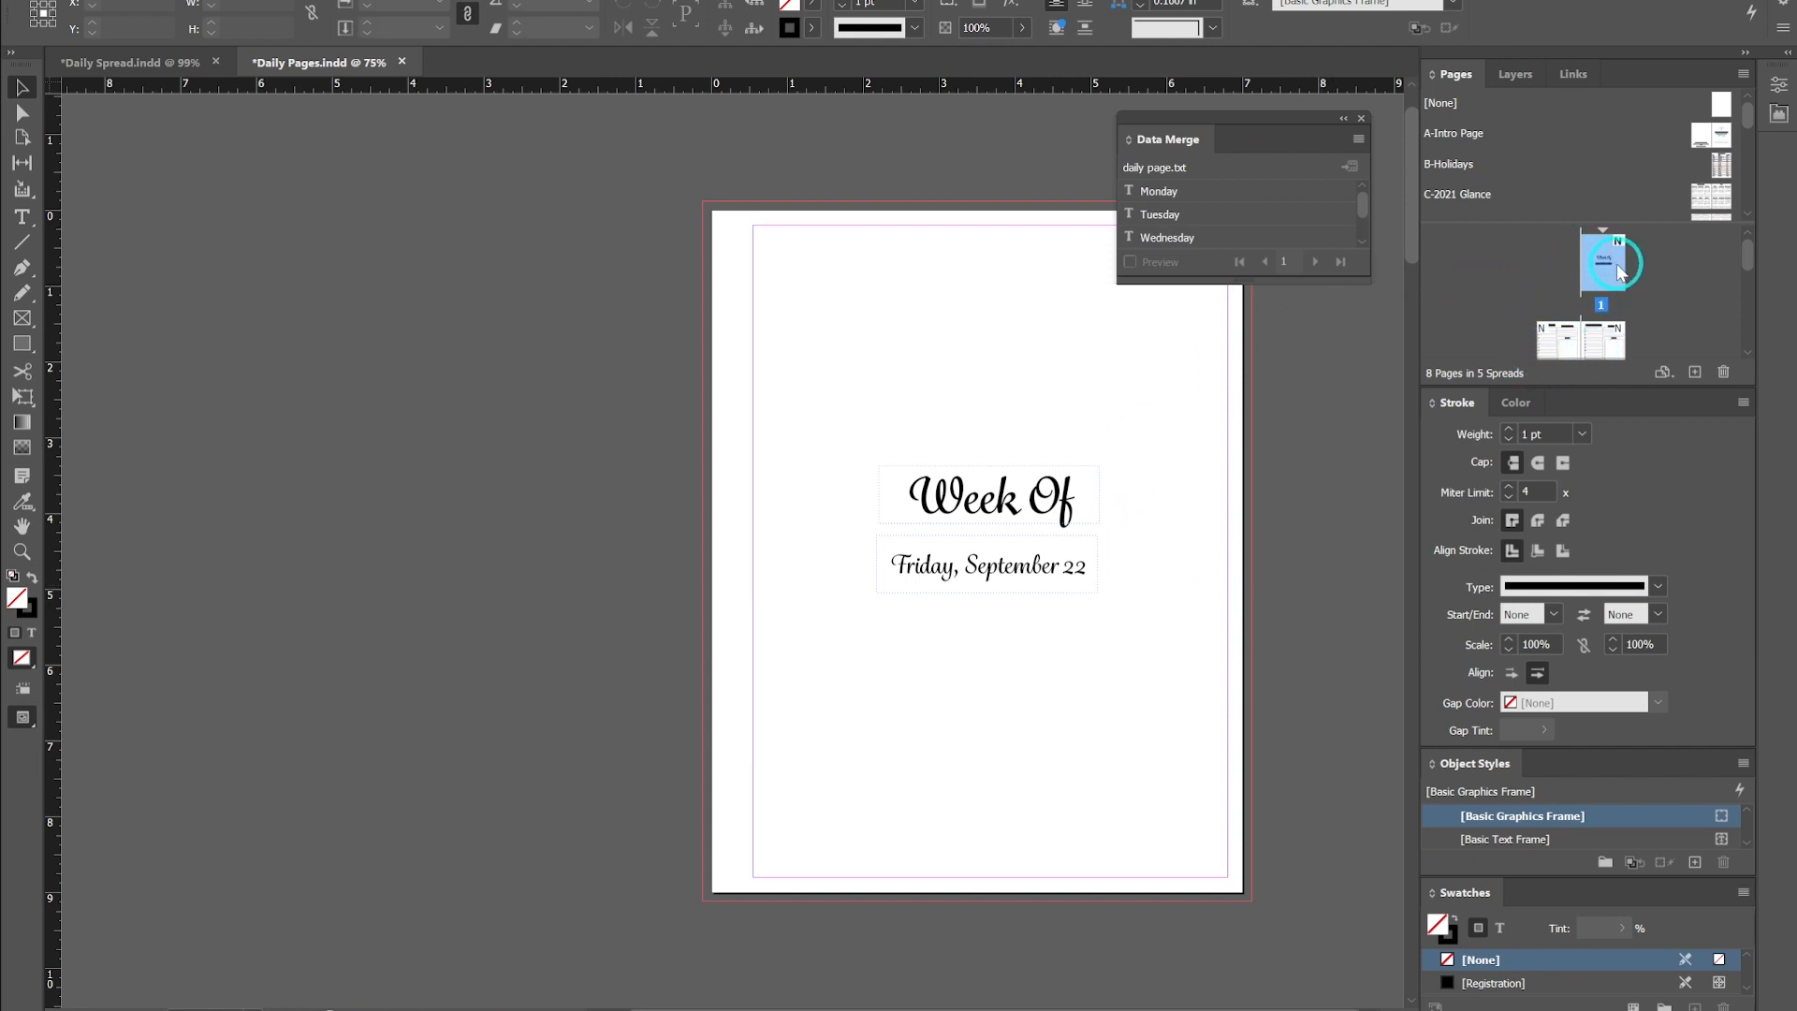
scroll(1591, 318, "down", 2)
double_click(1574, 320)
scroll(1572, 323, "up", 2)
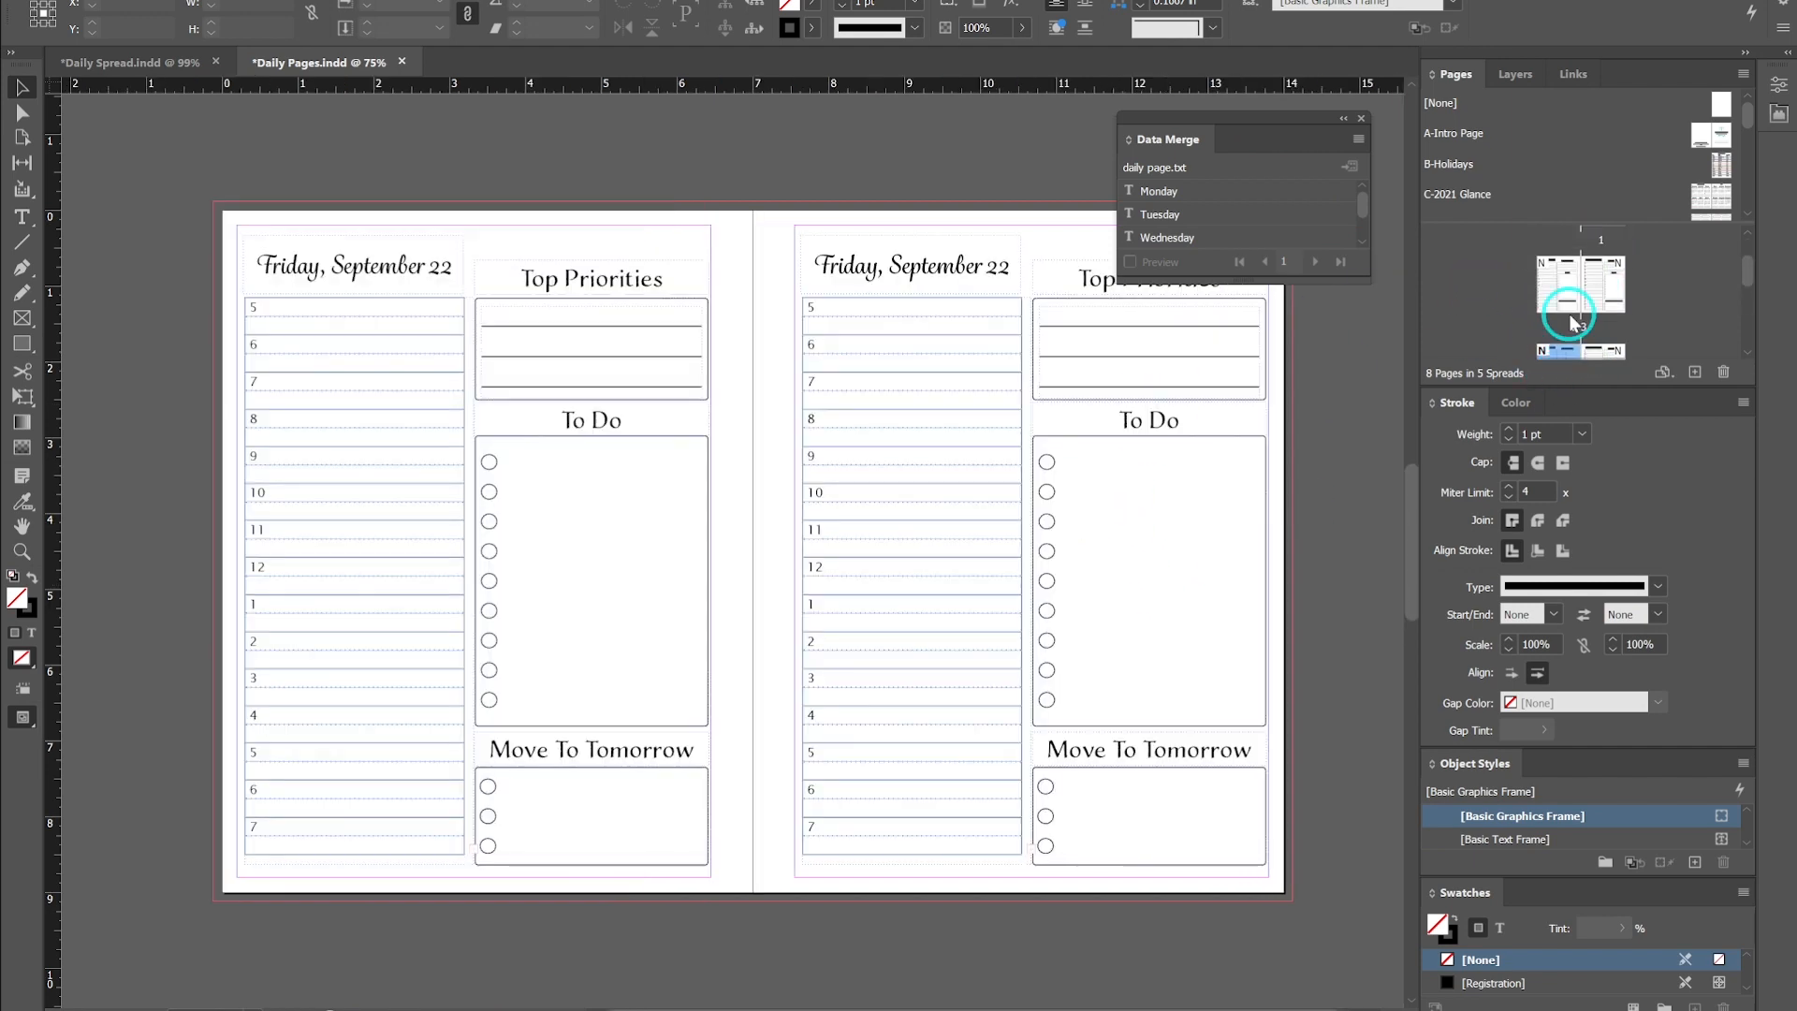
double_click(1601, 272)
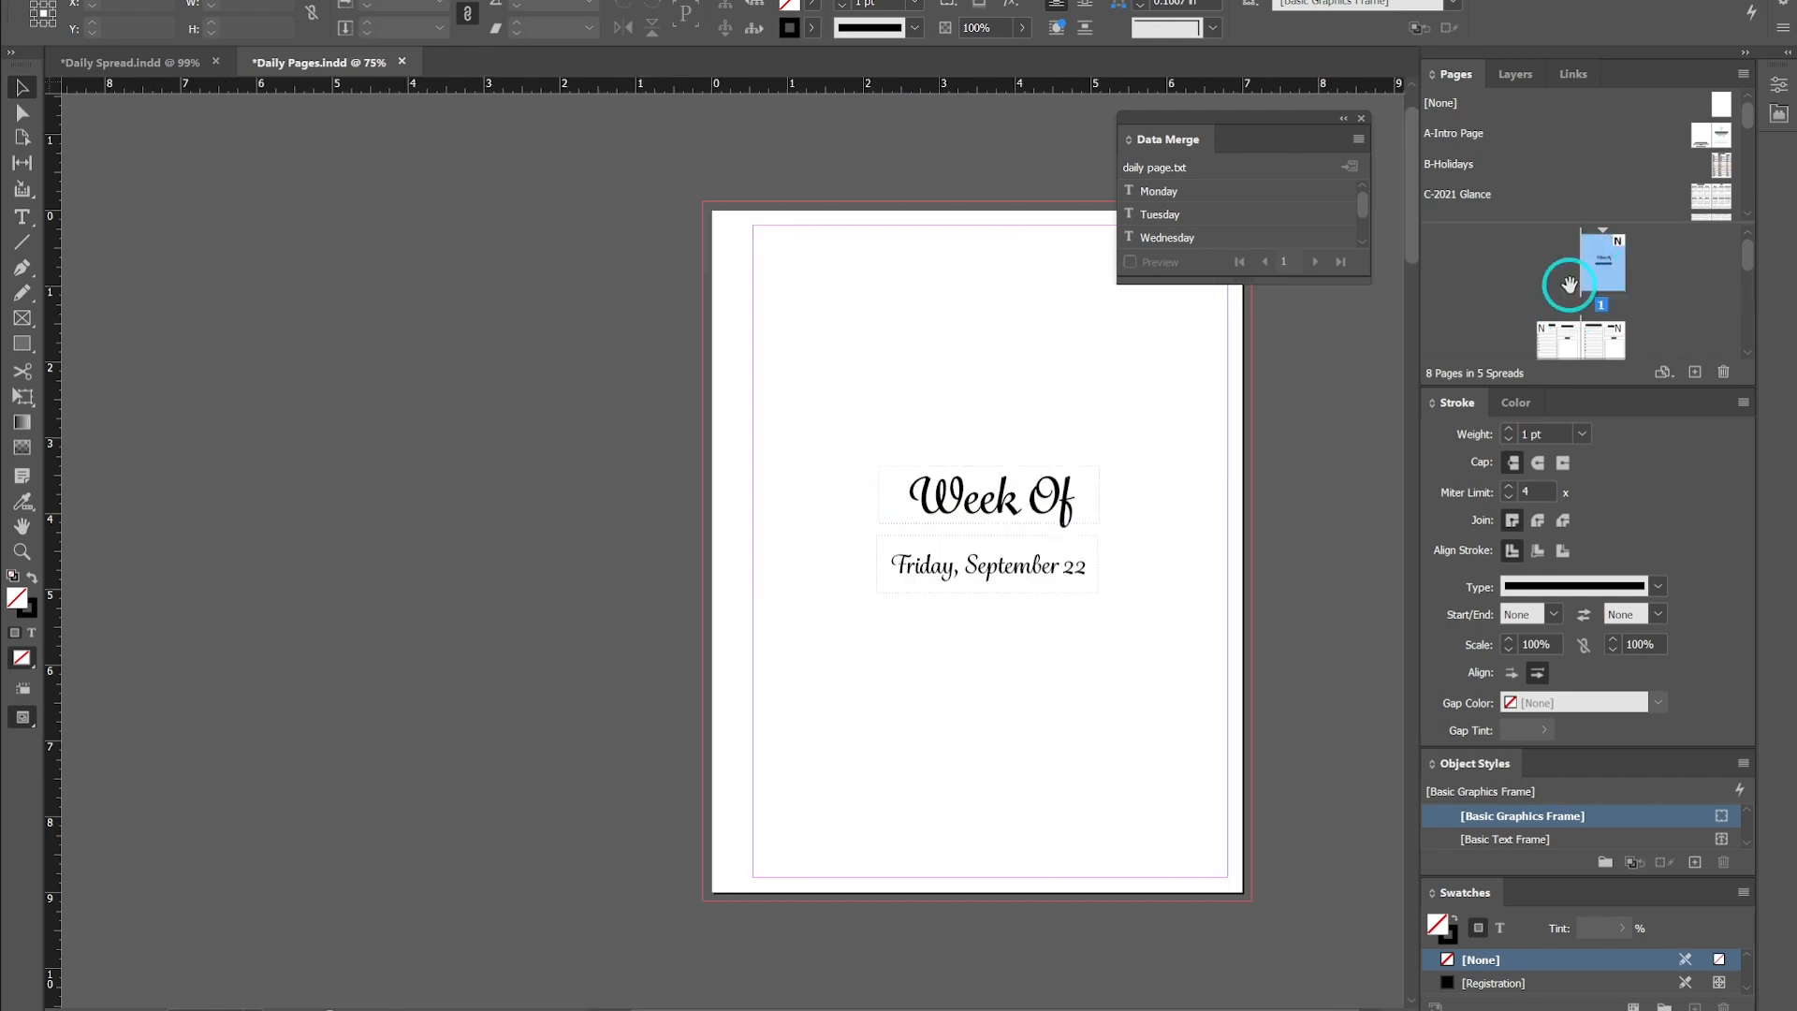
left_click(1025, 567)
scroll(1572, 303, "down", 2)
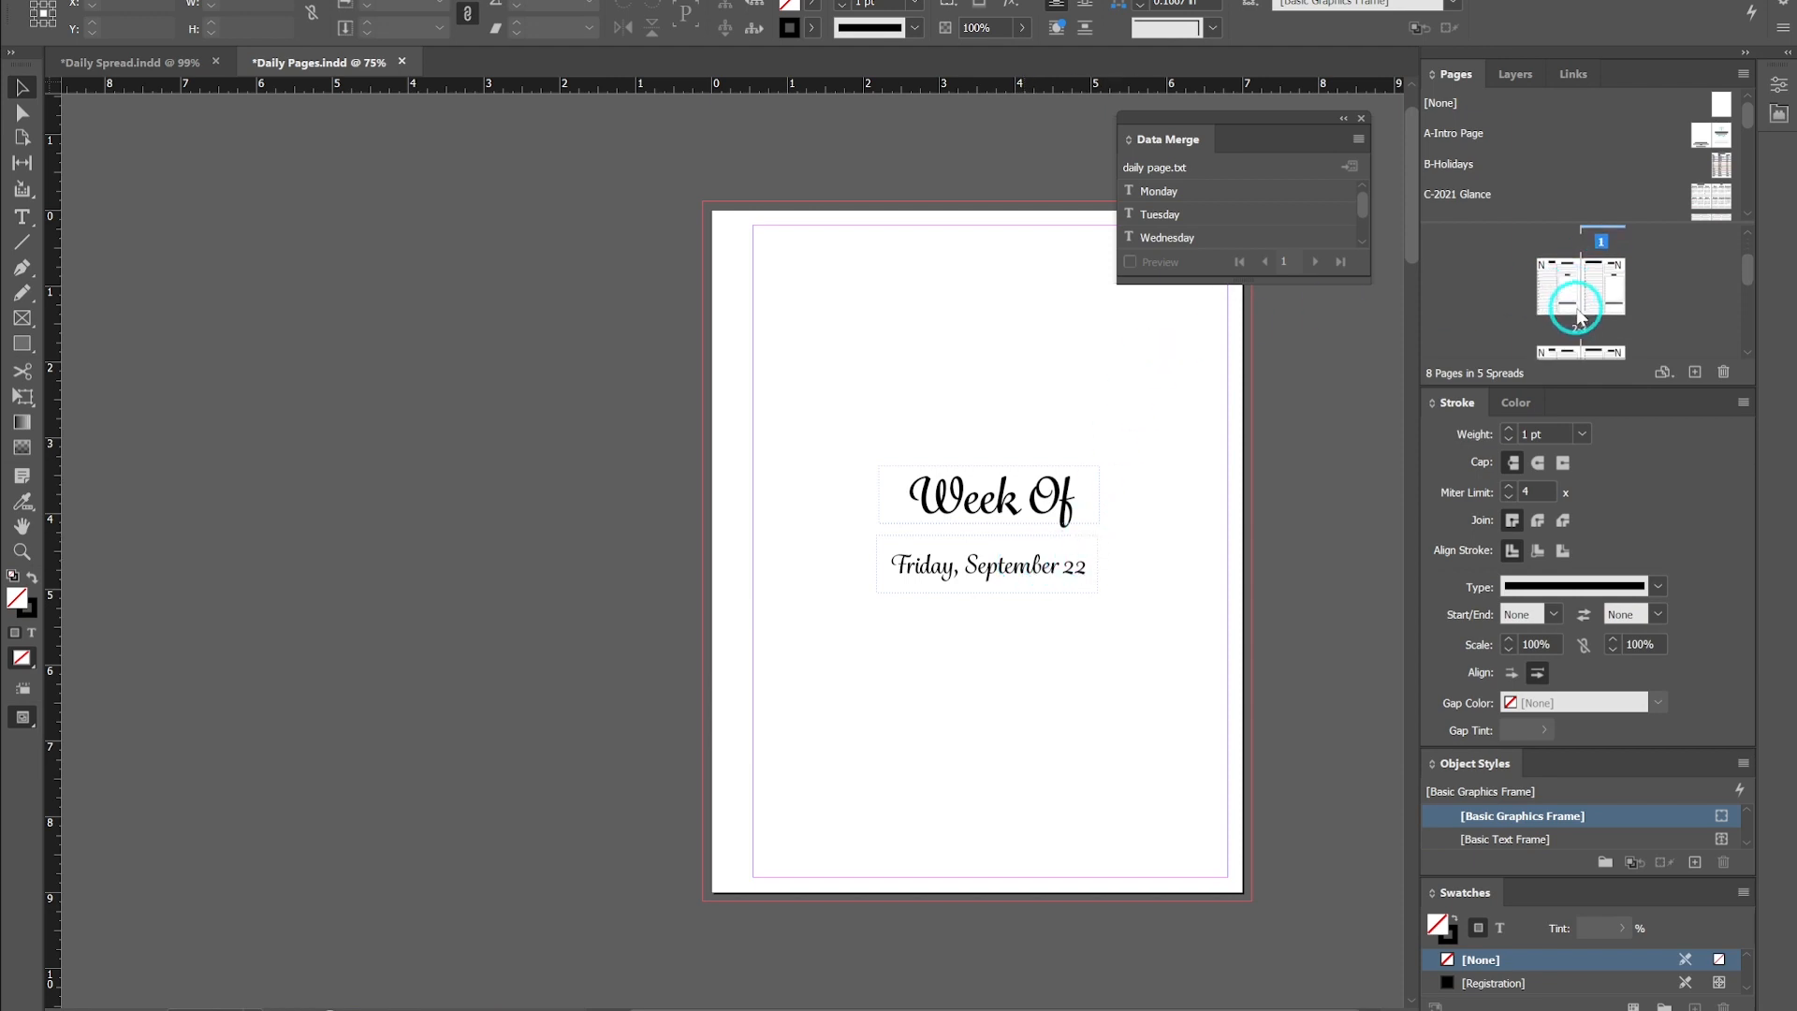
scroll(1554, 359, "down", 1)
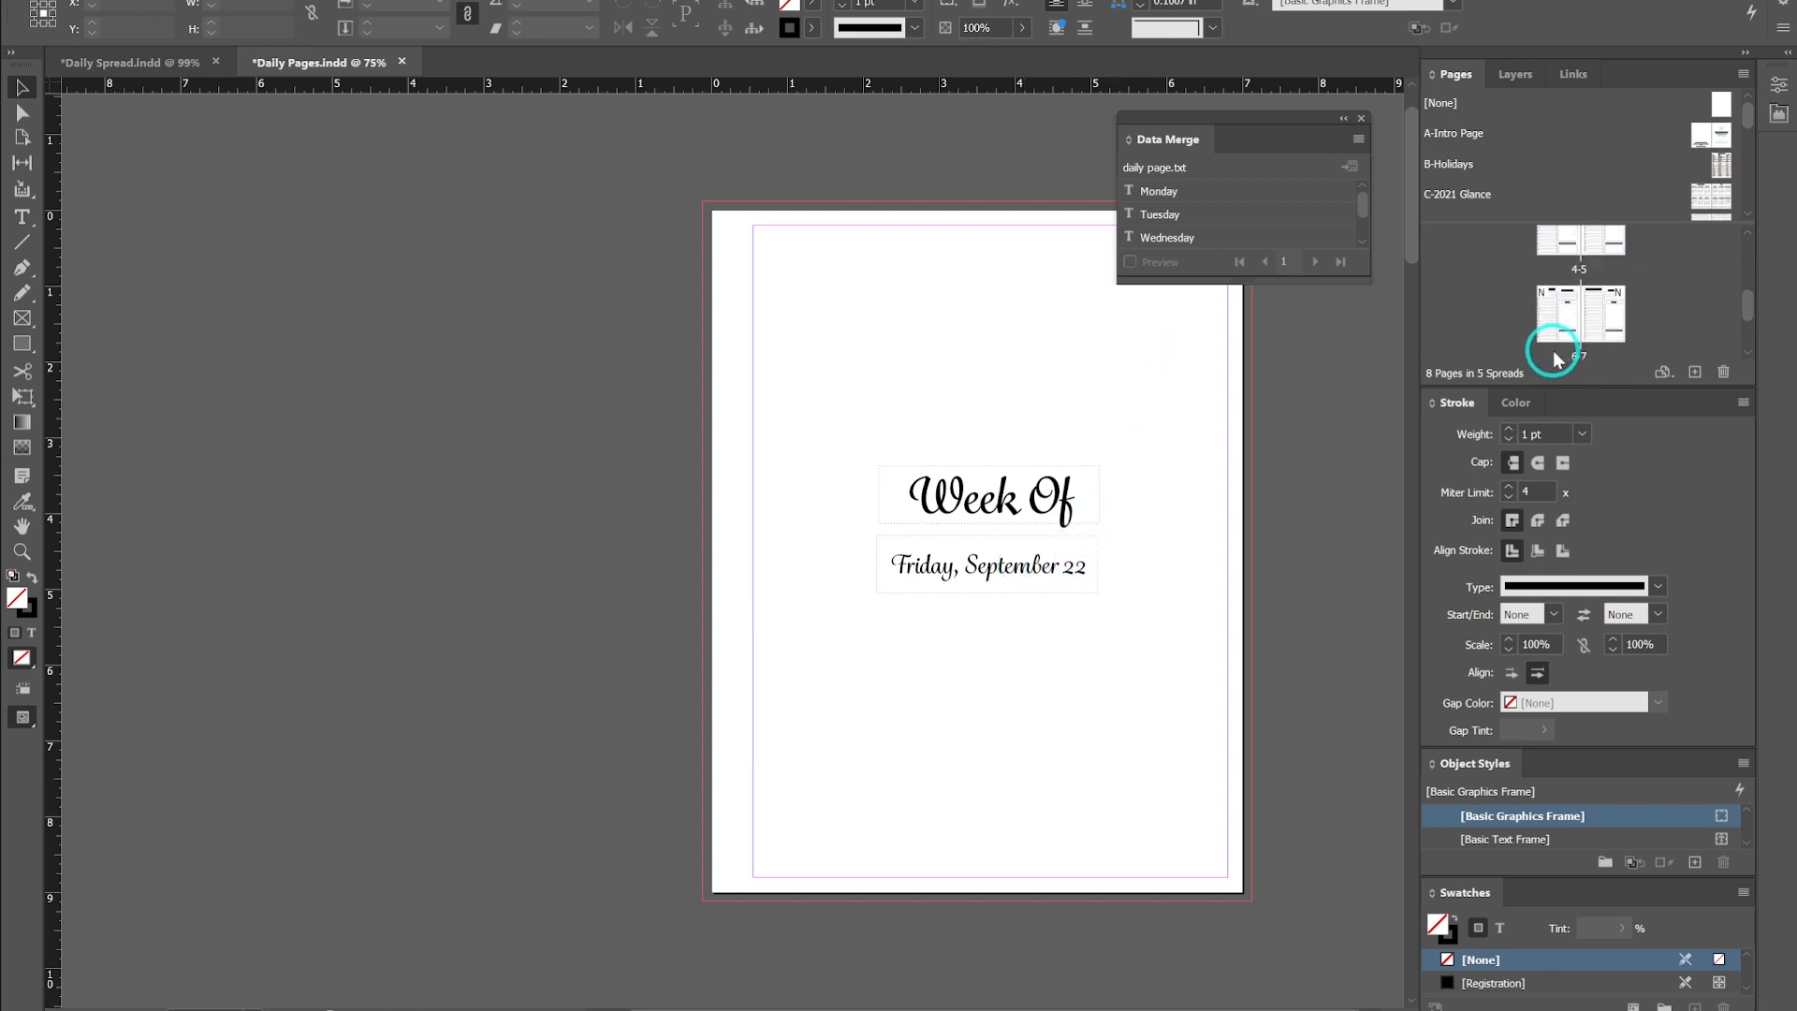
scroll(1577, 341, "down", 1)
scroll(1647, 204, "down", 1)
left_click(1558, 314)
double_click(1568, 323)
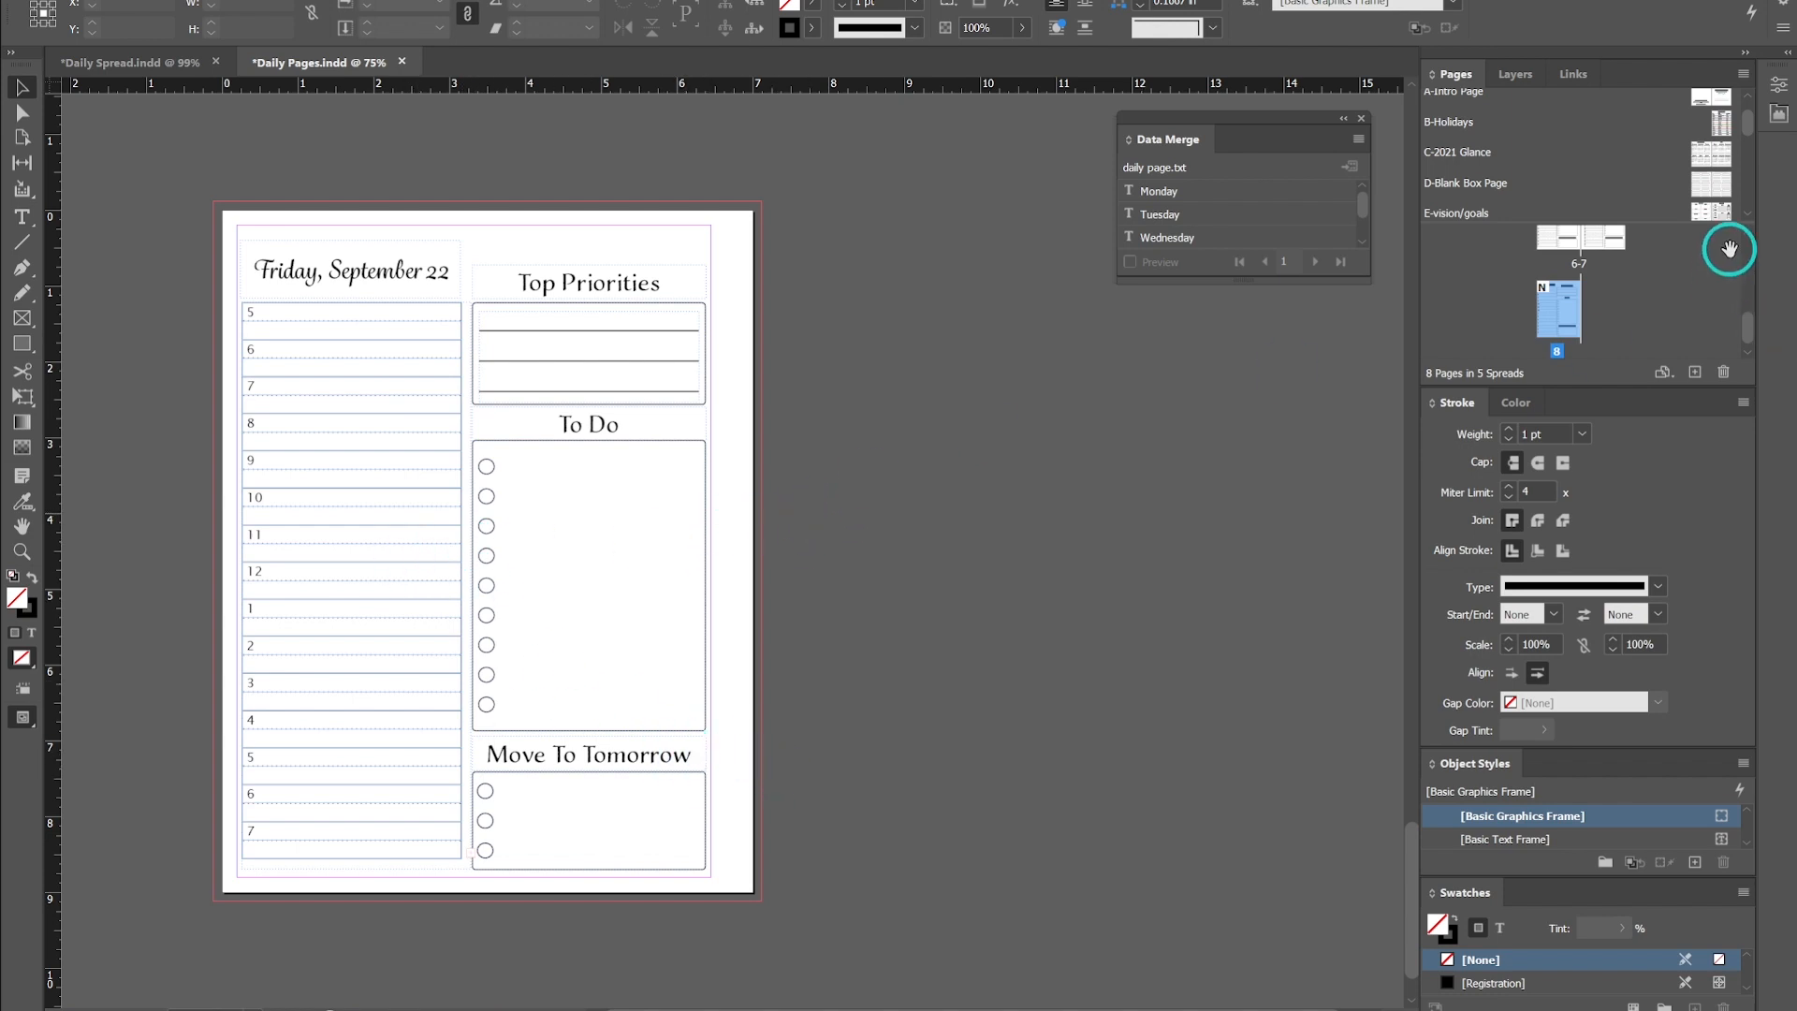
scroll(1591, 290, "up", 3)
scroll(1584, 300, "up", 2)
double_click(1603, 279)
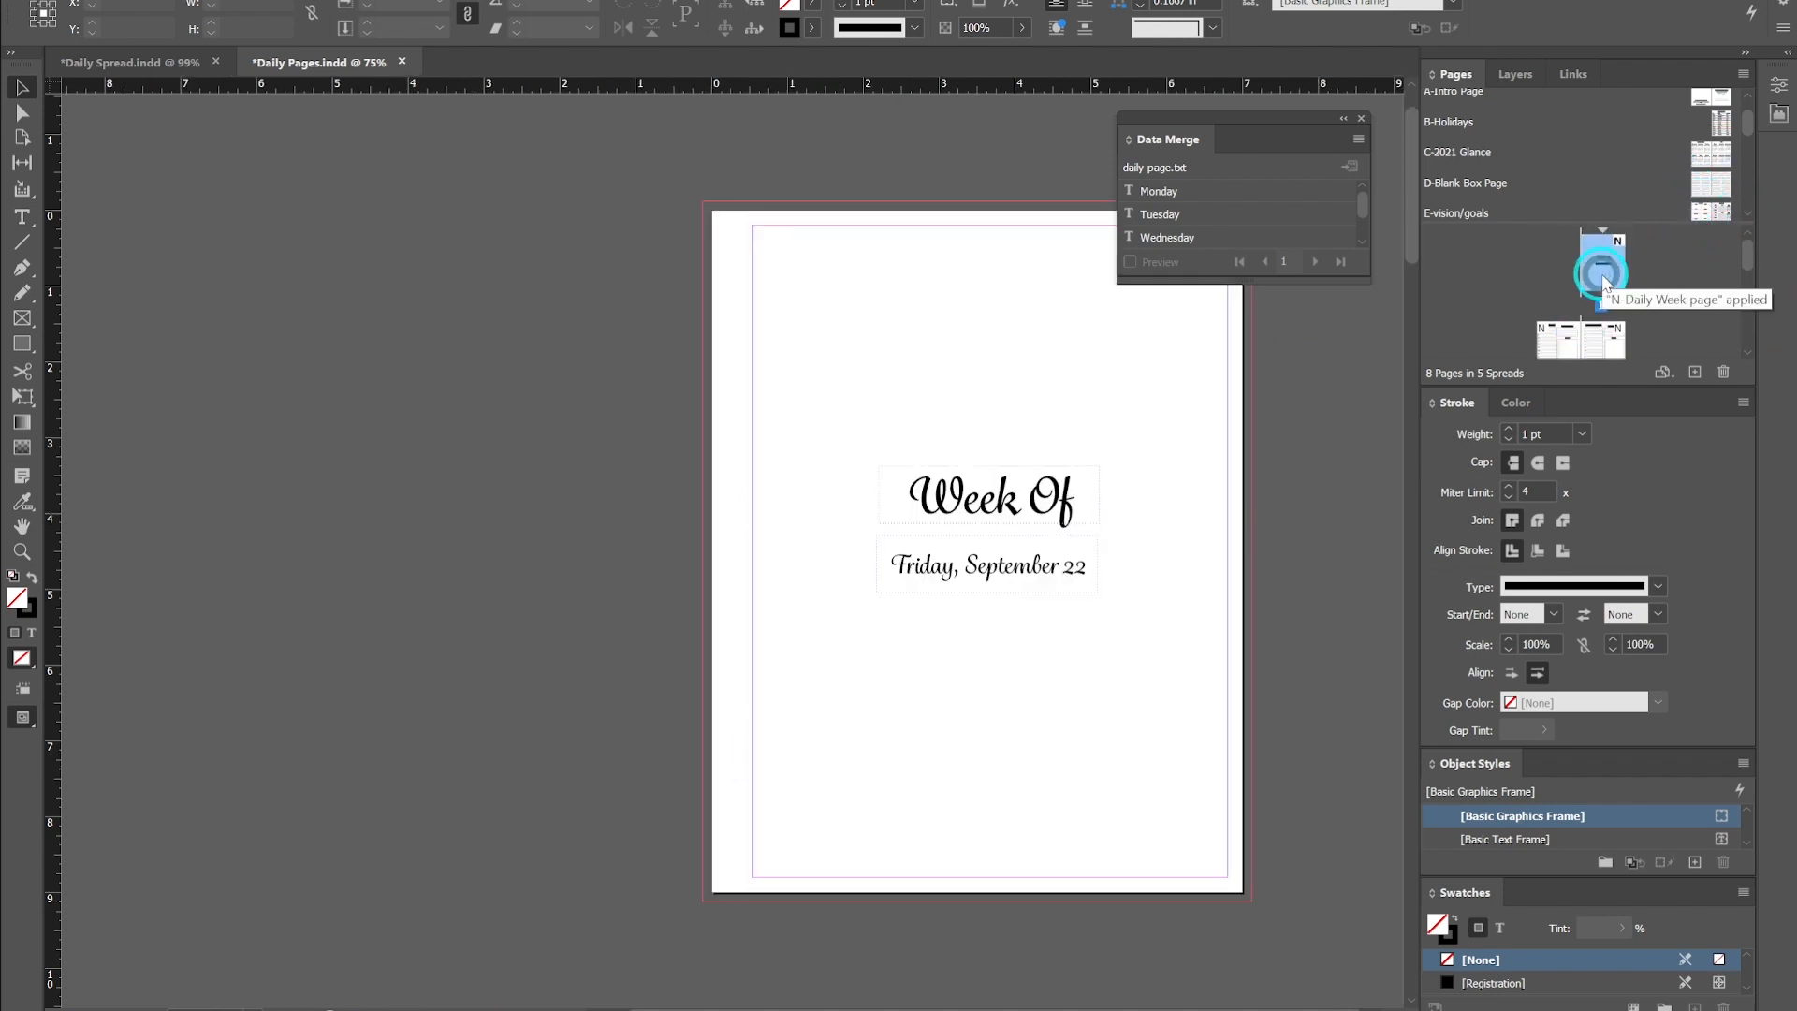
- Replace the intro page's date text under Week Of with the Start data merge field
left_click(996, 573, "ctrl+shift")
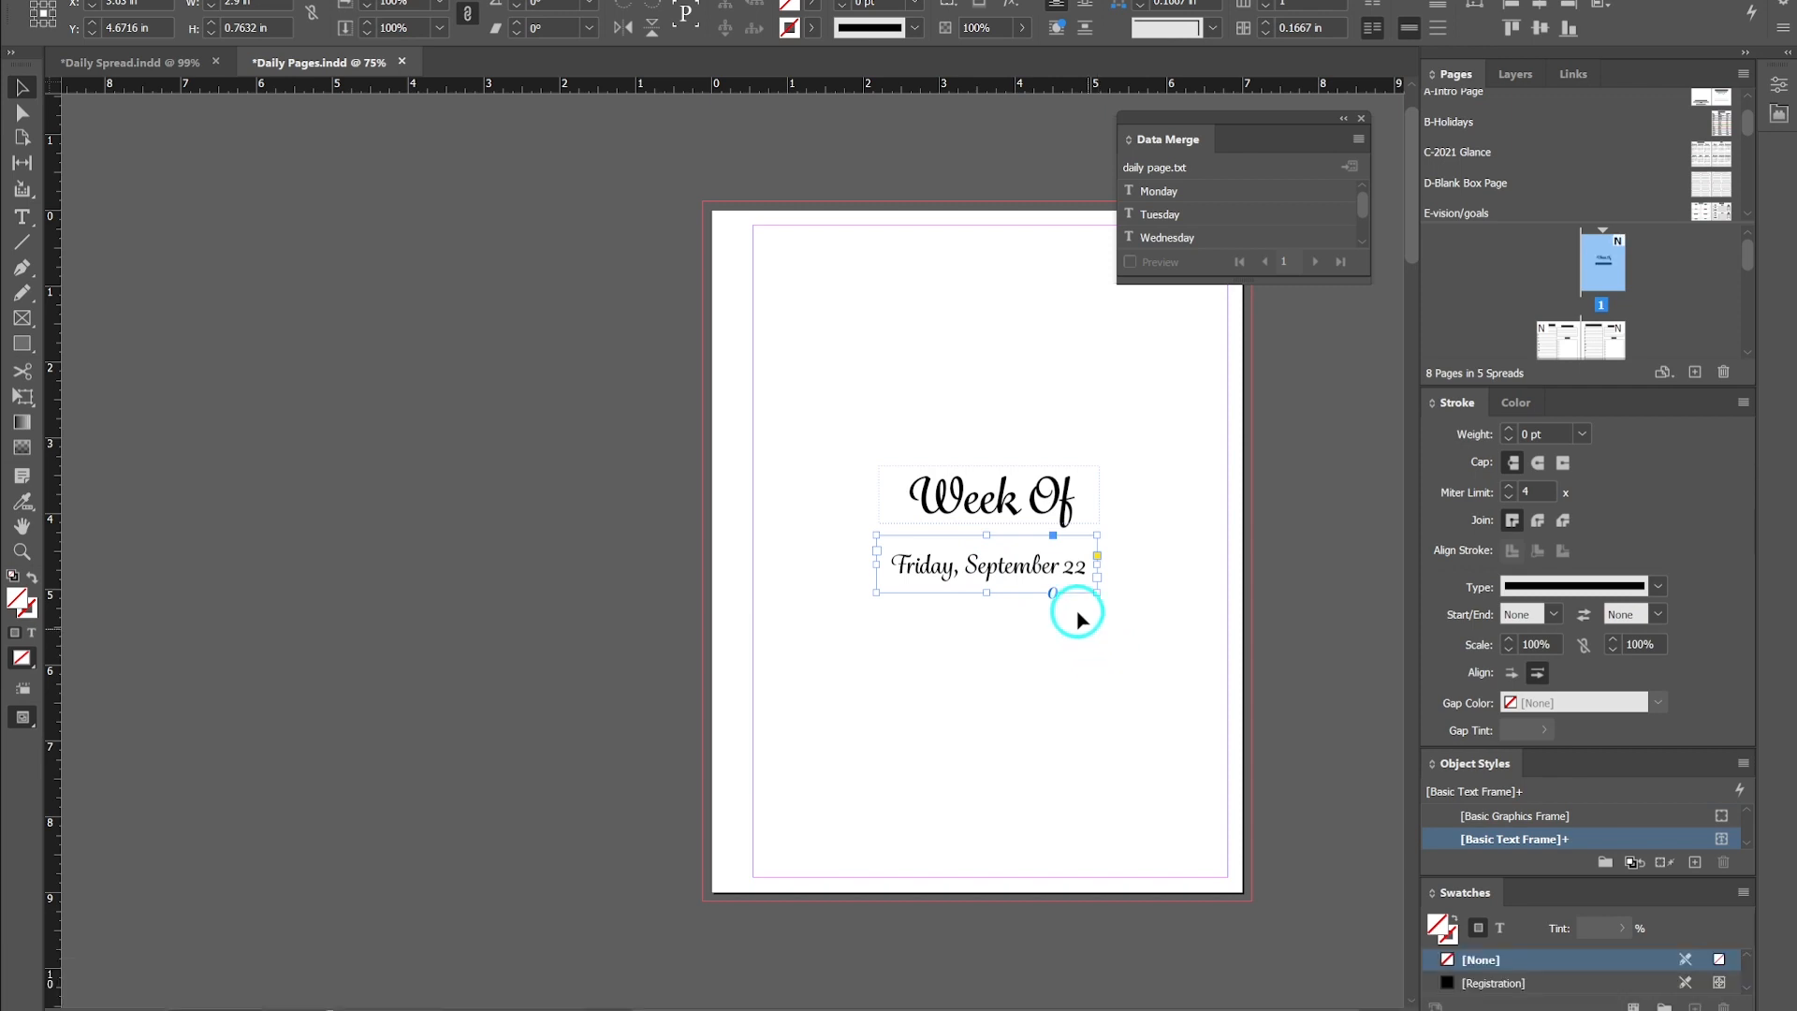
left_click(1033, 626)
double_click(1033, 568)
left_click_drag(1088, 565, 891, 561)
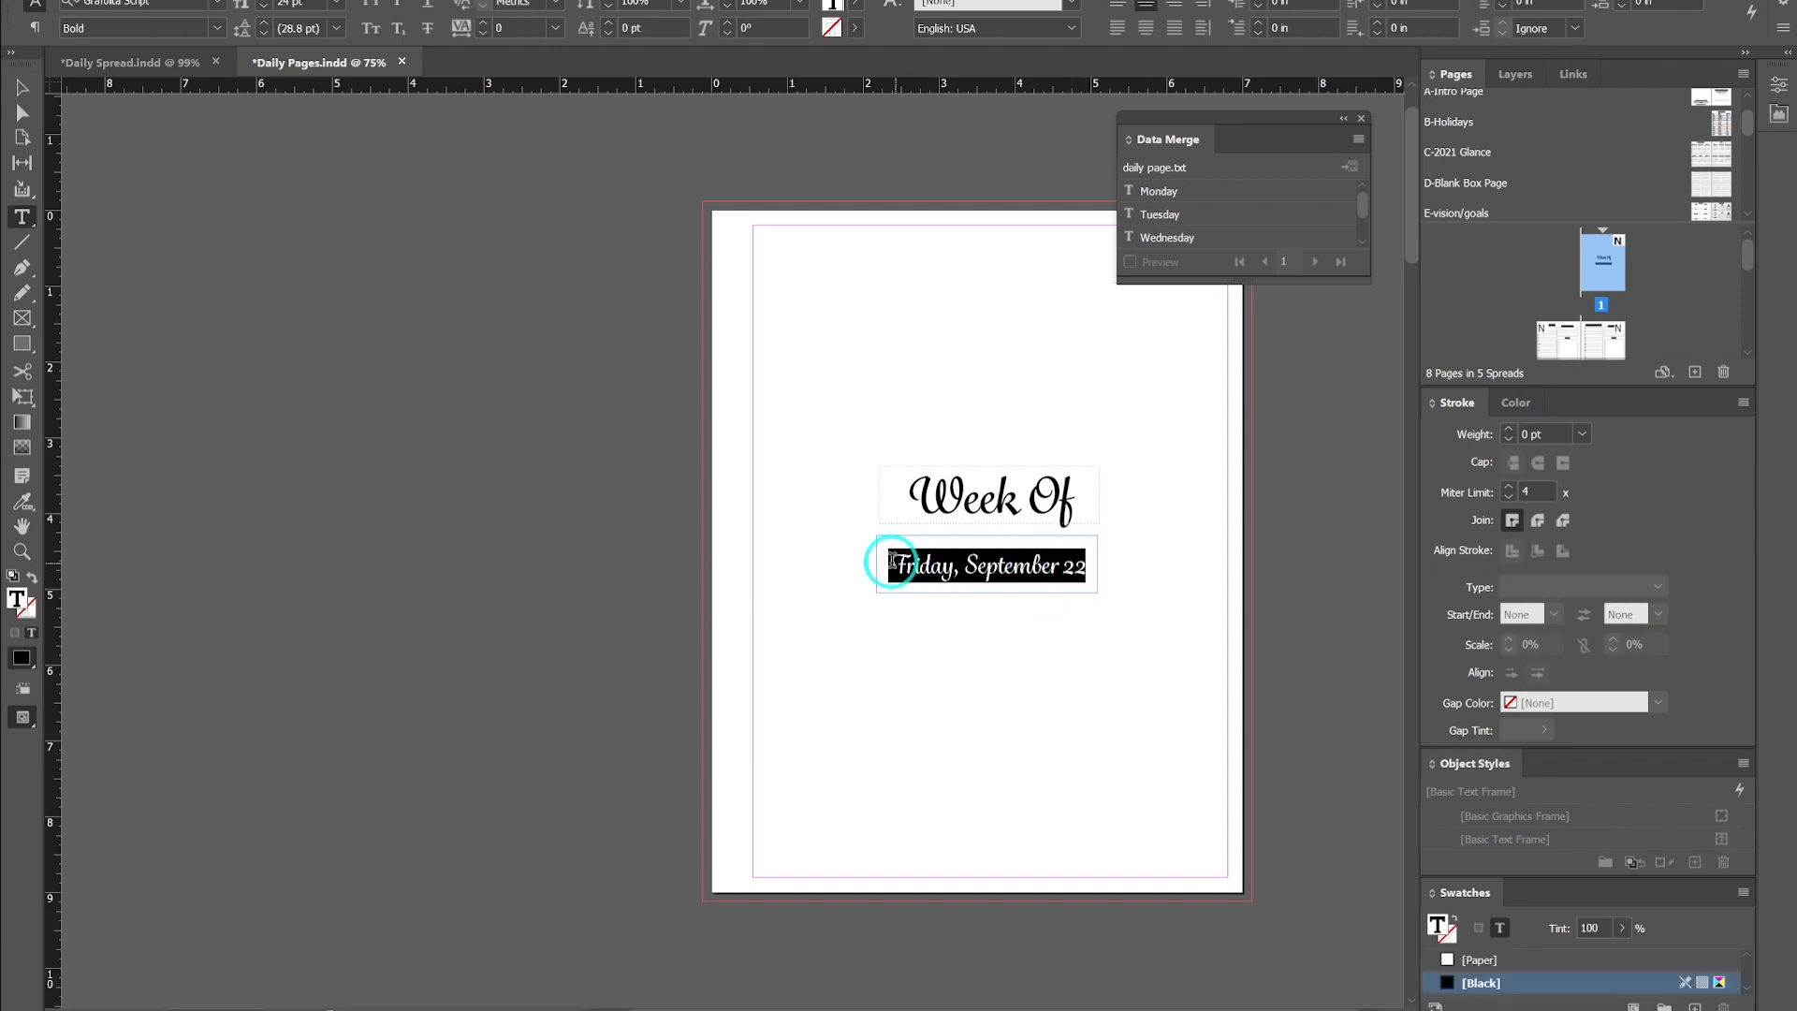
scroll(1188, 225, "down", 2)
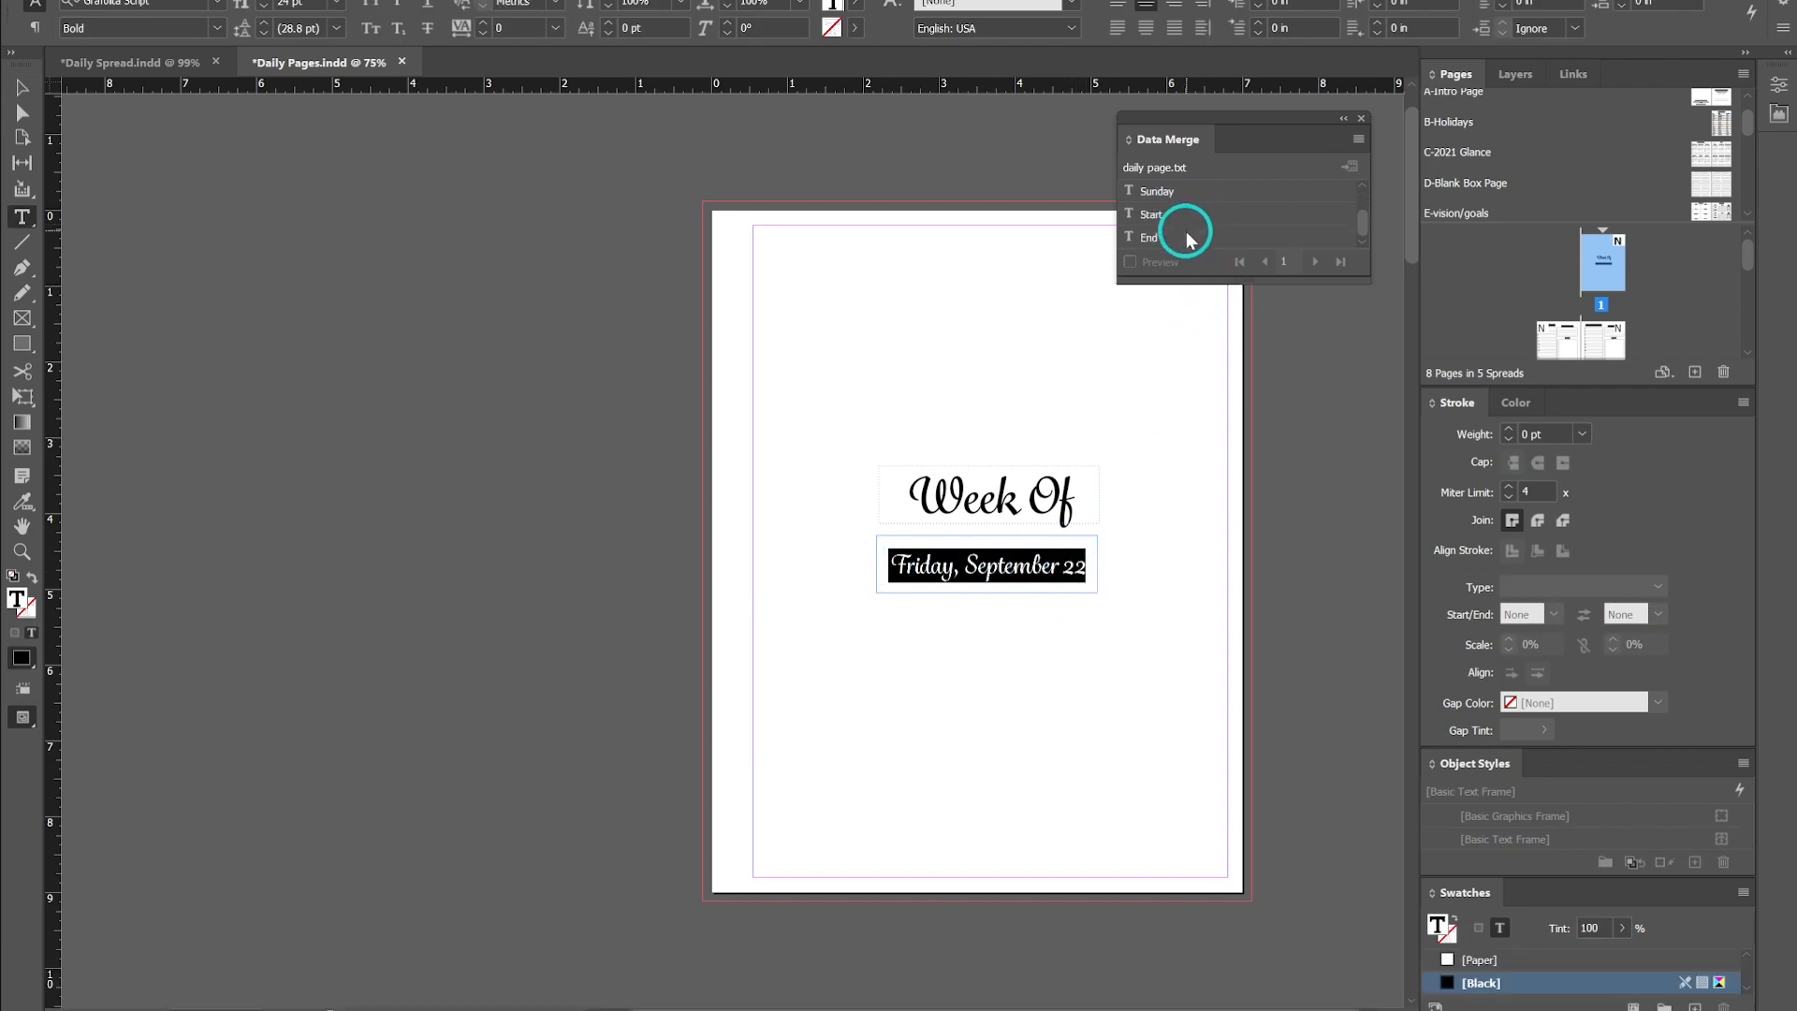
left_click(1155, 214)
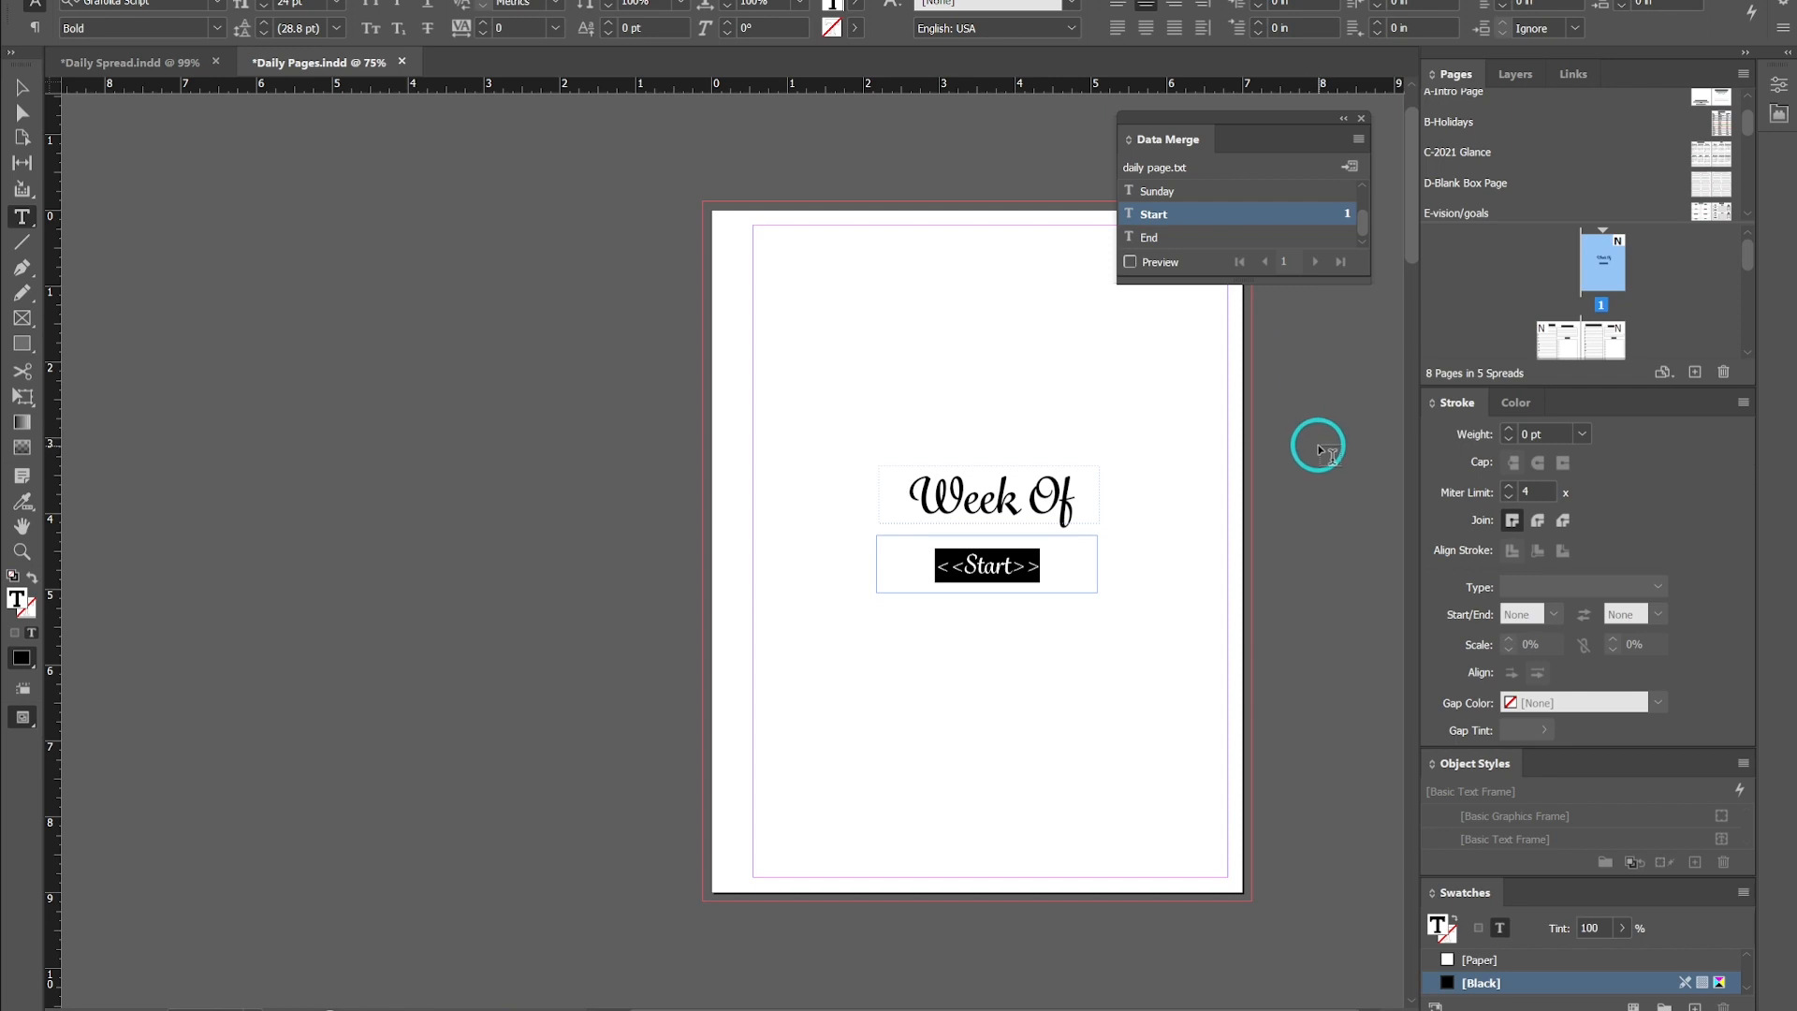
- Add a dash and the End field after the Start field in the intro date frame, and turn on the merge preview
type("-")
left_click(1151, 237)
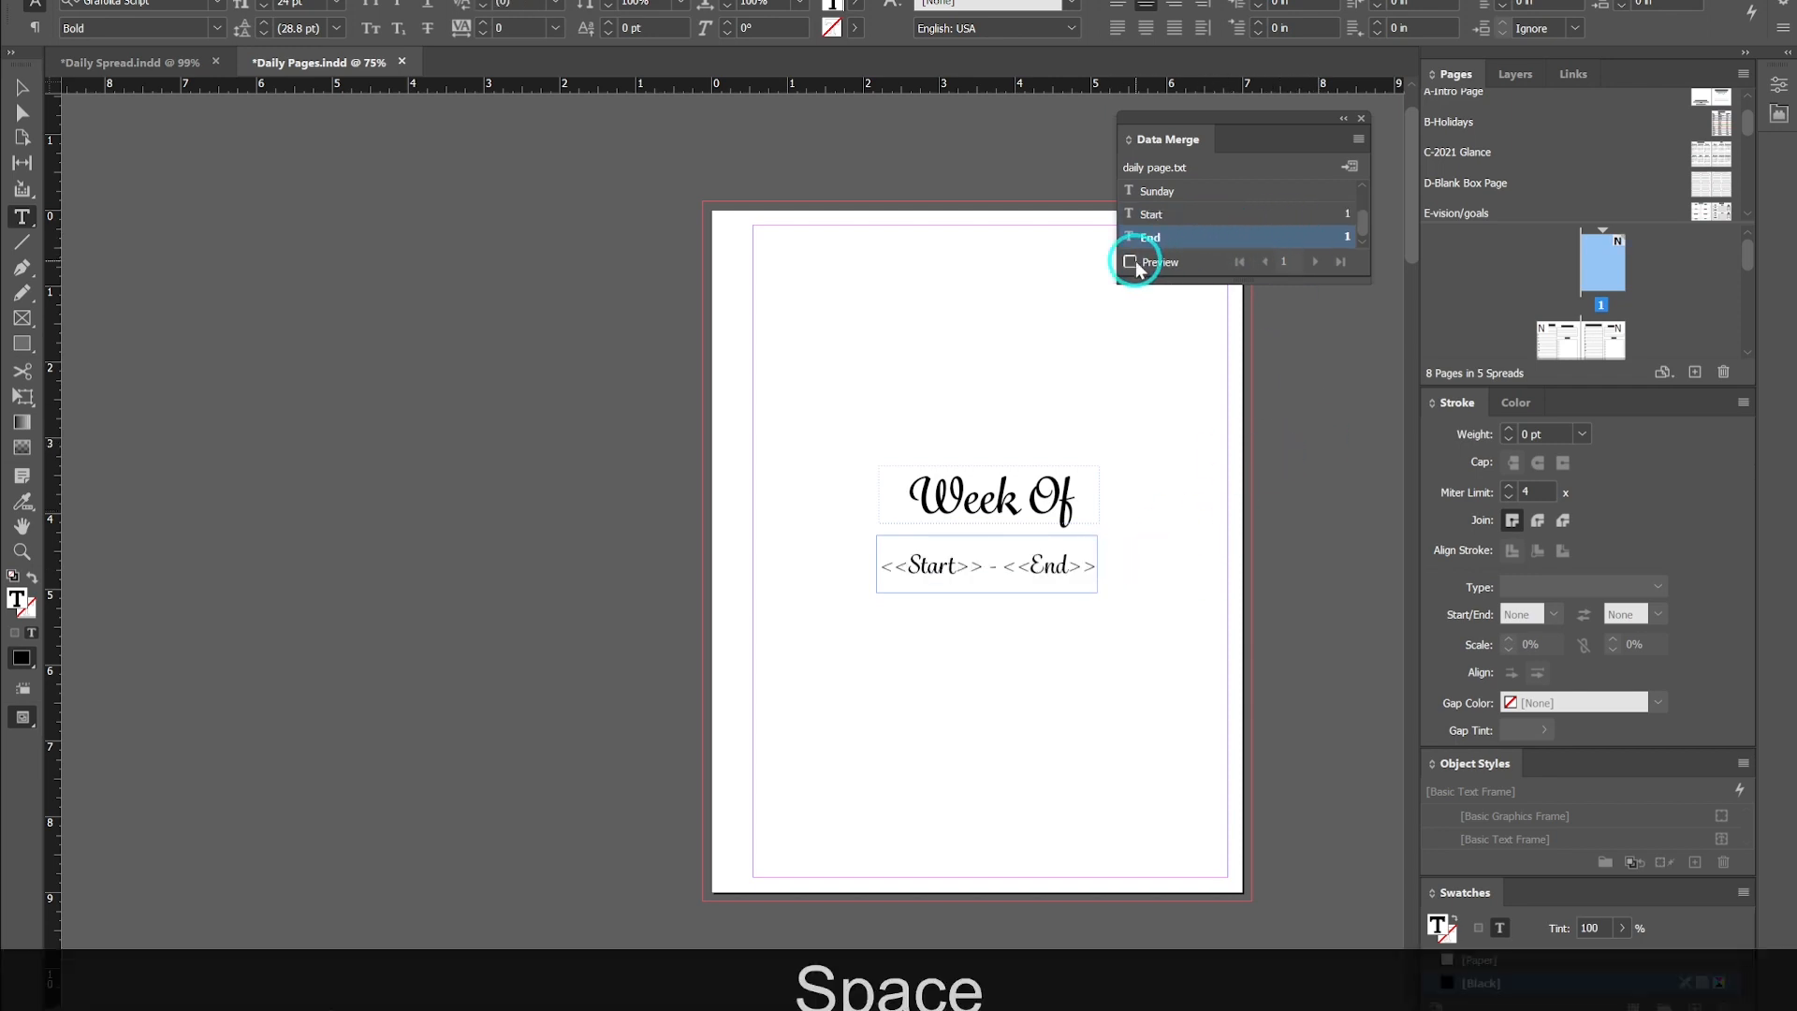
left_click(1131, 263)
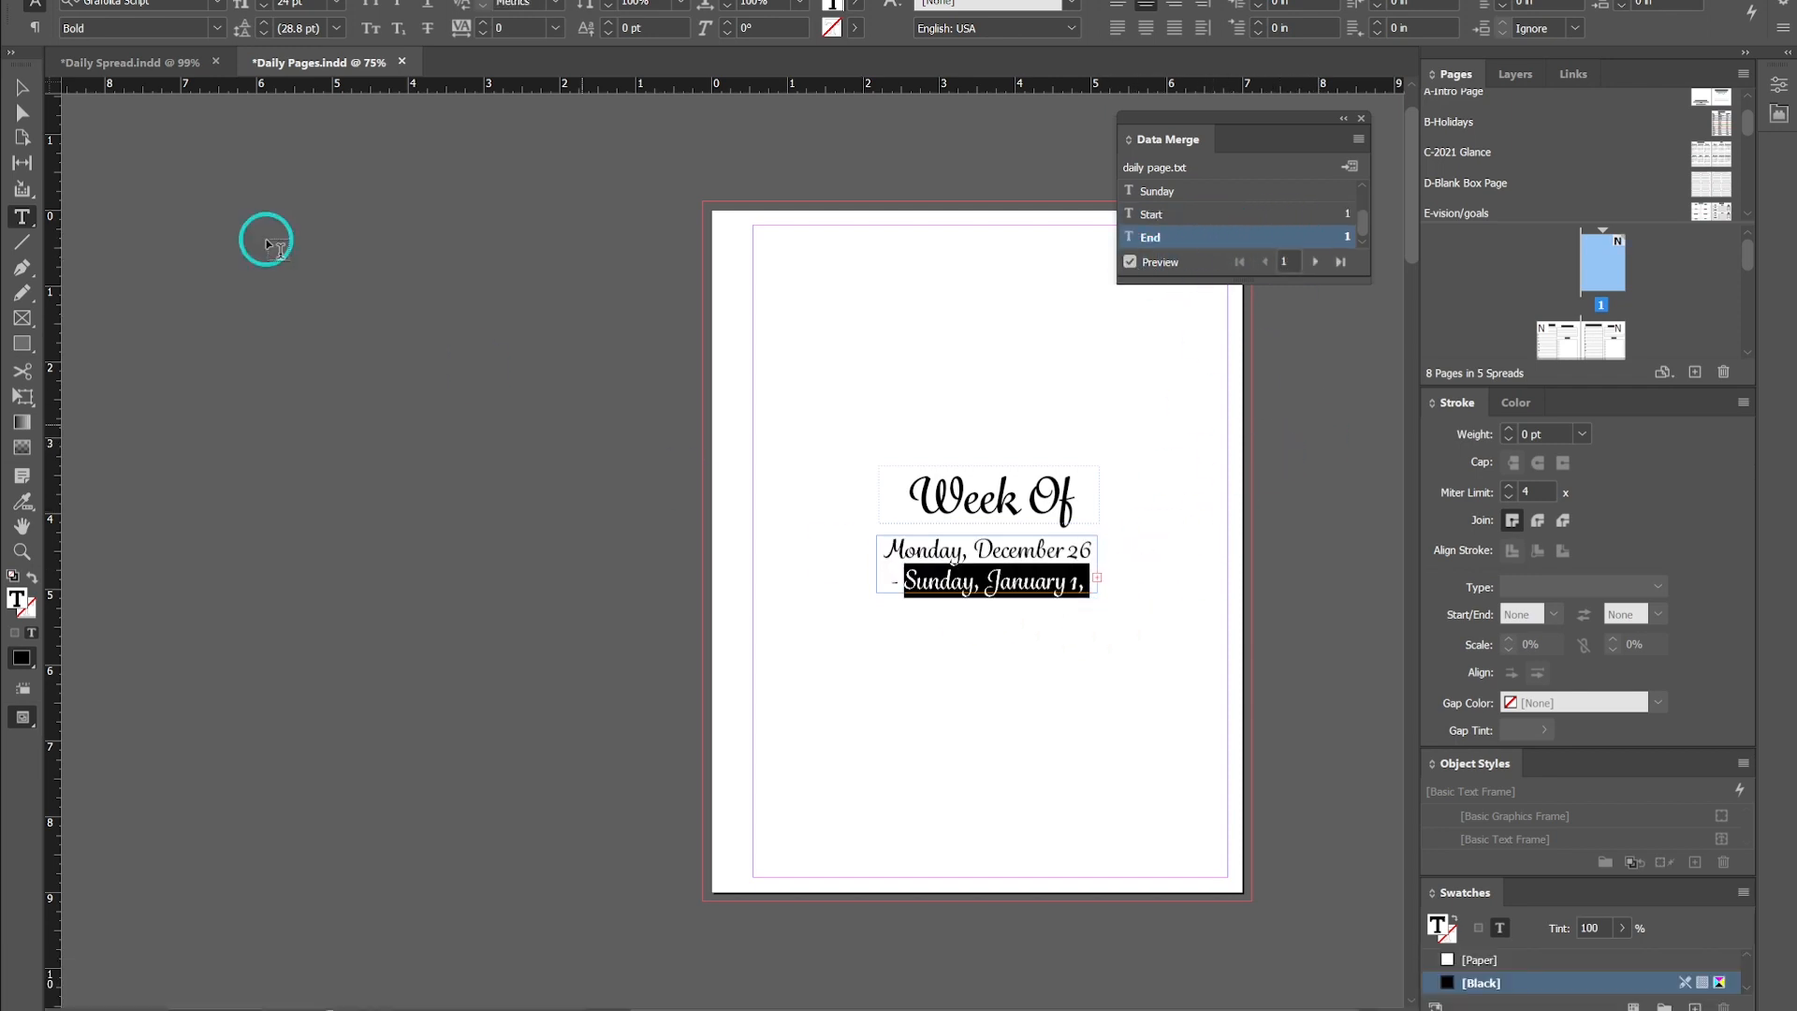
- Deselect everything and toggle the preview screen mode to inspect the intro page's merged dates
left_click(19, 84)
left_click(858, 654)
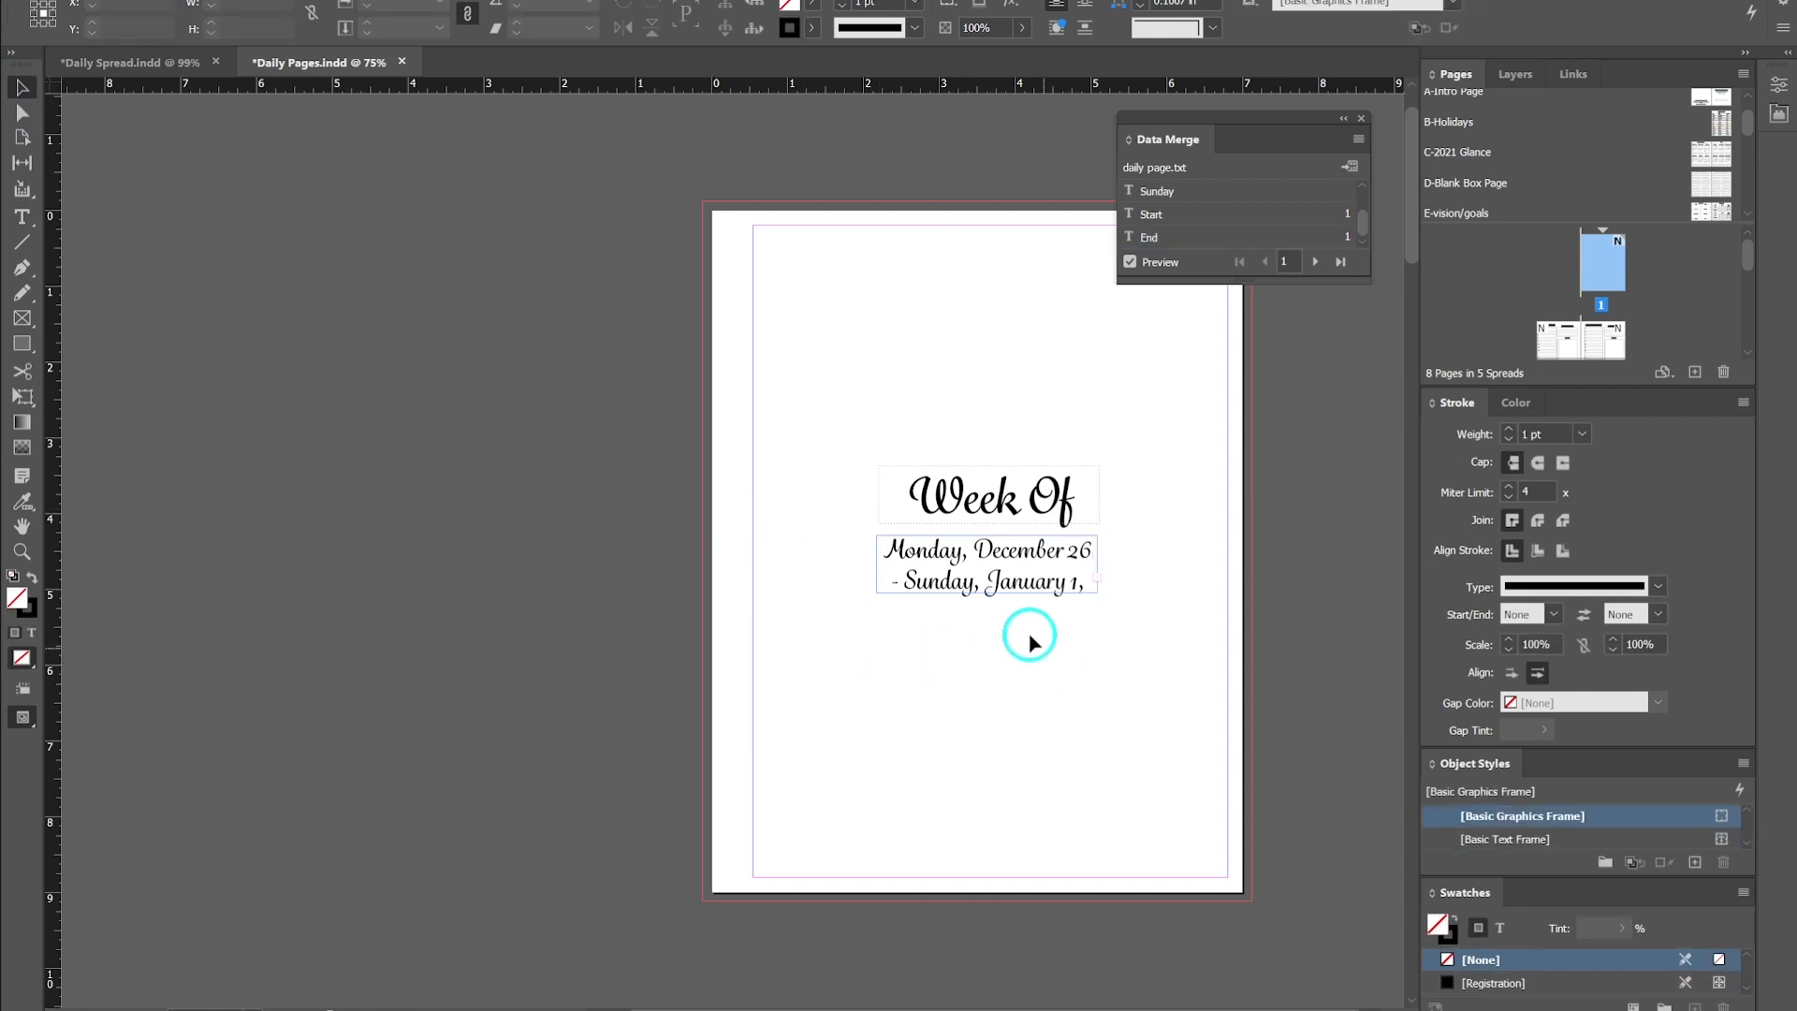
key("w")
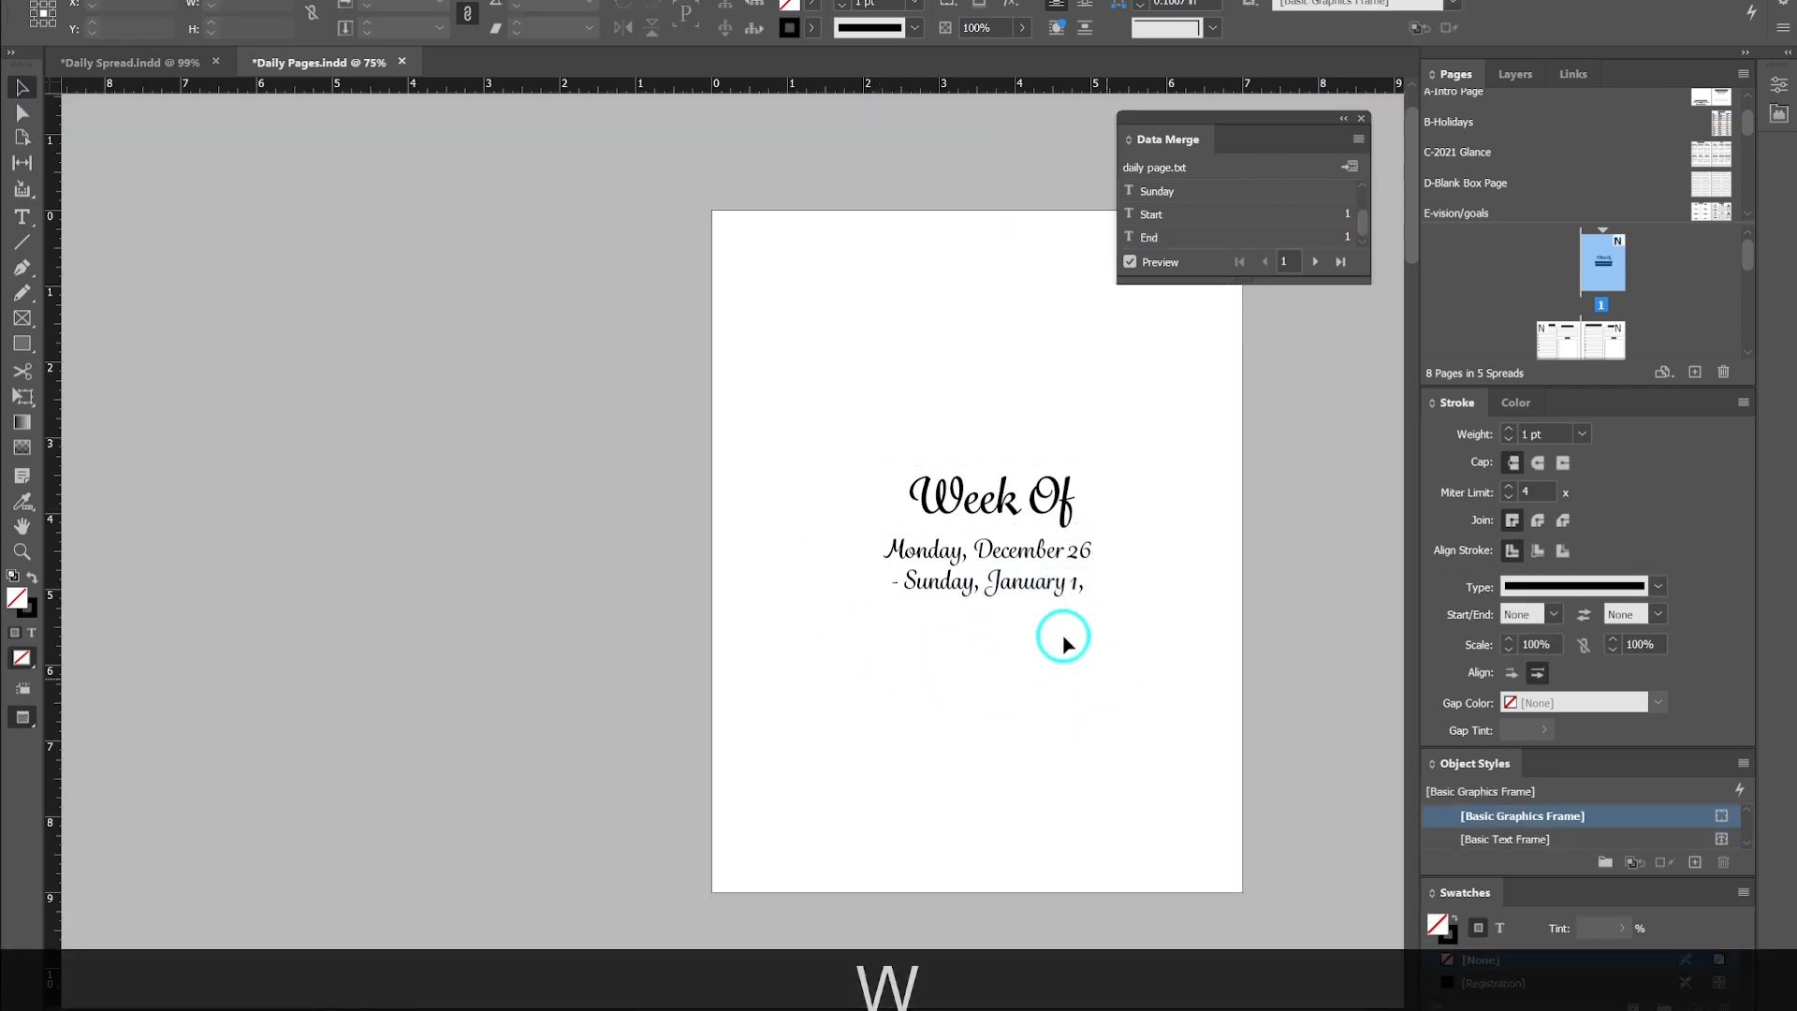
key("w")
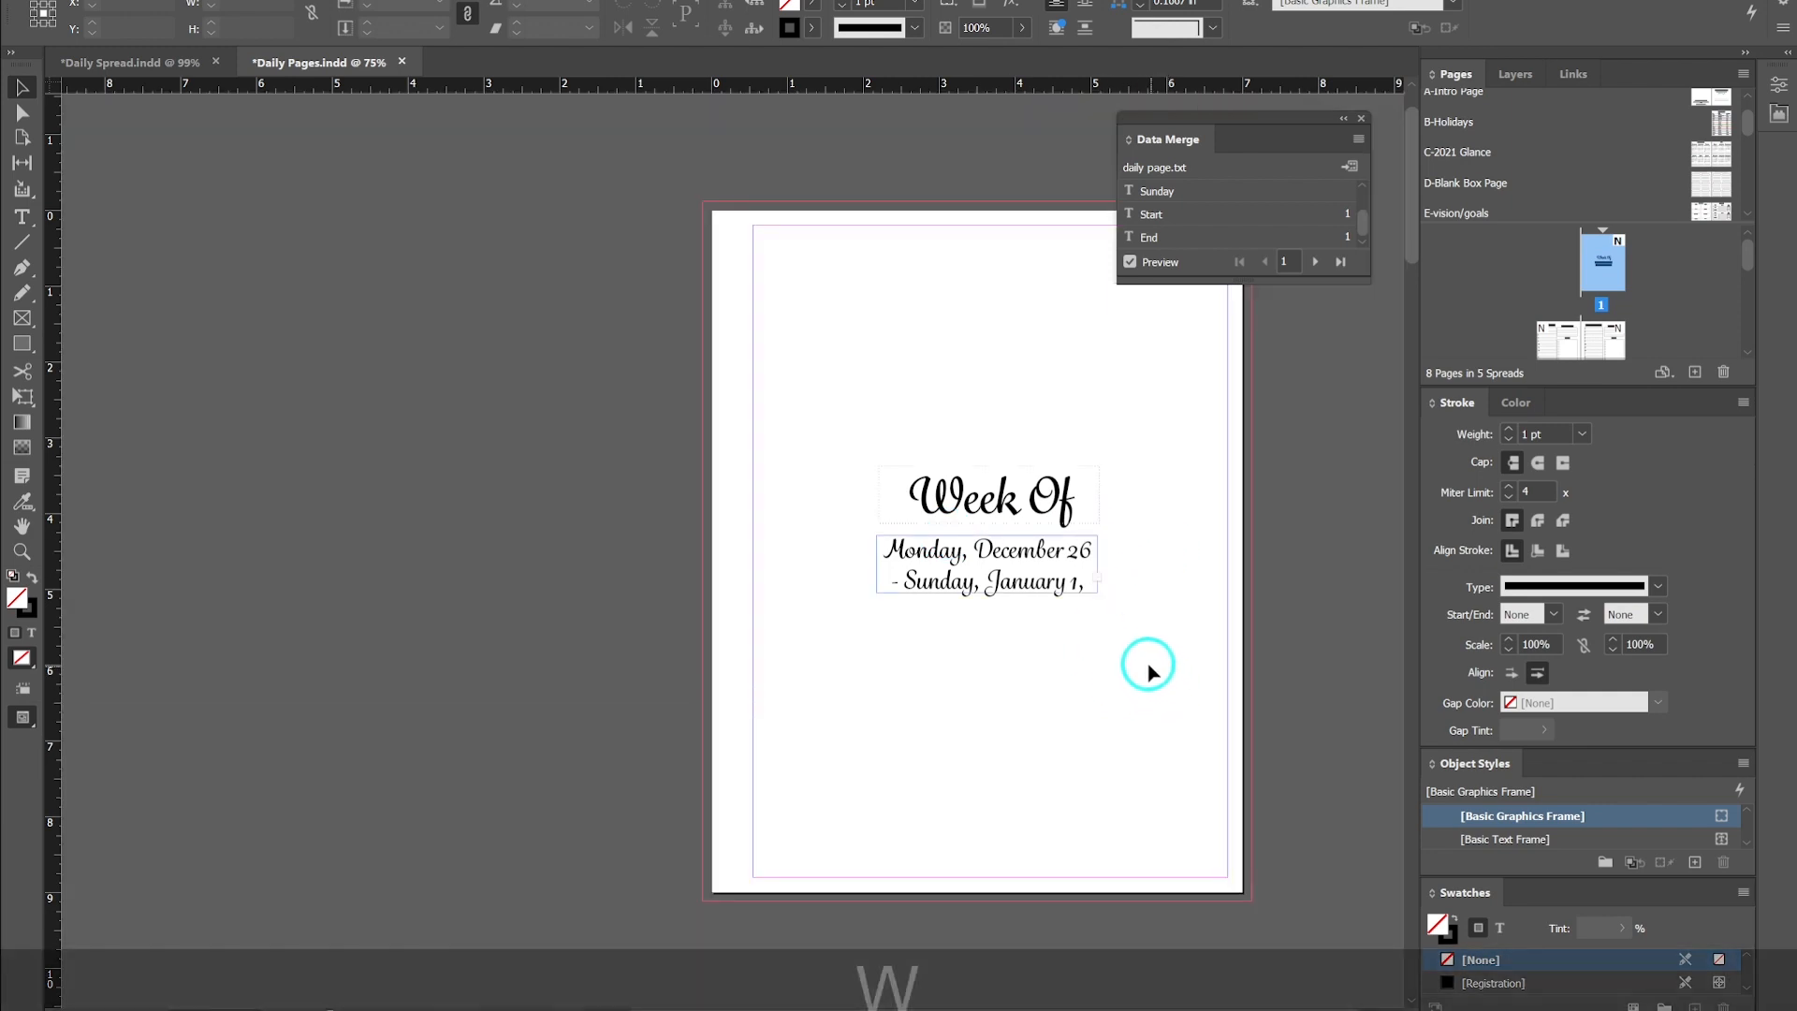
- Widen the intro page's date text frame to the right so the dates fit
left_click(1095, 551)
left_click_drag(1098, 533, 1145, 527)
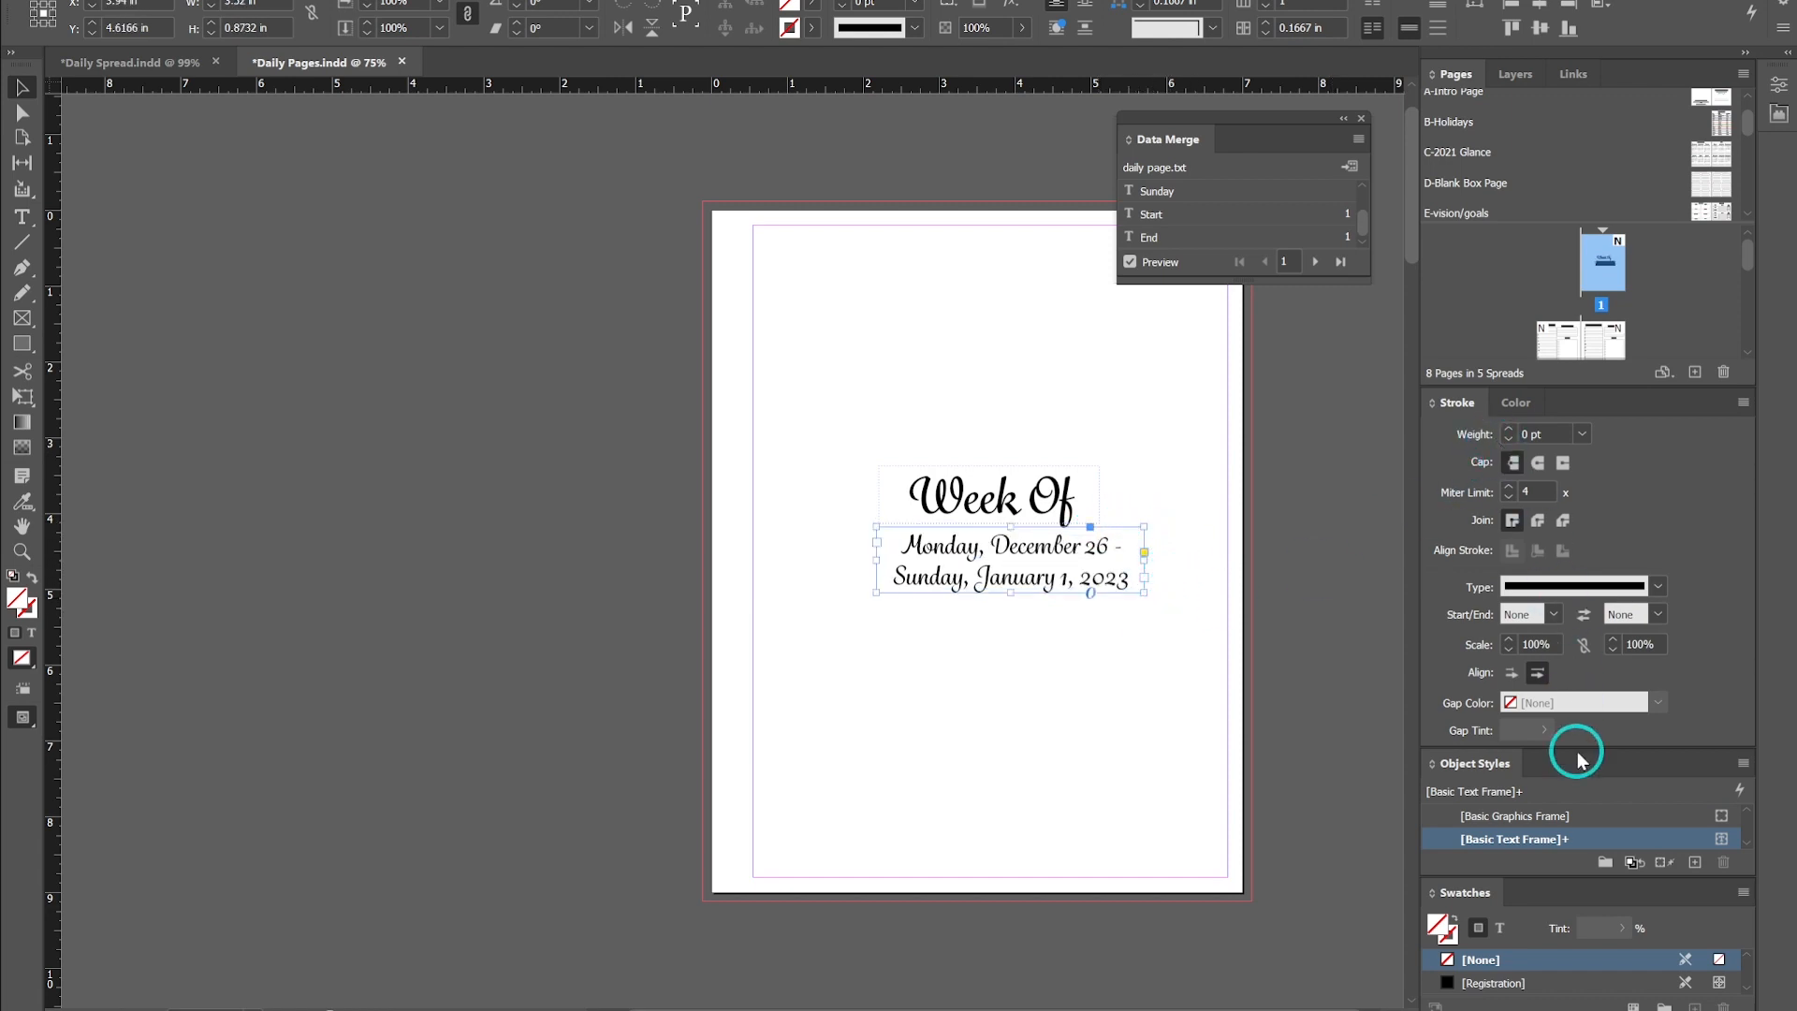
left_click(1780, 85)
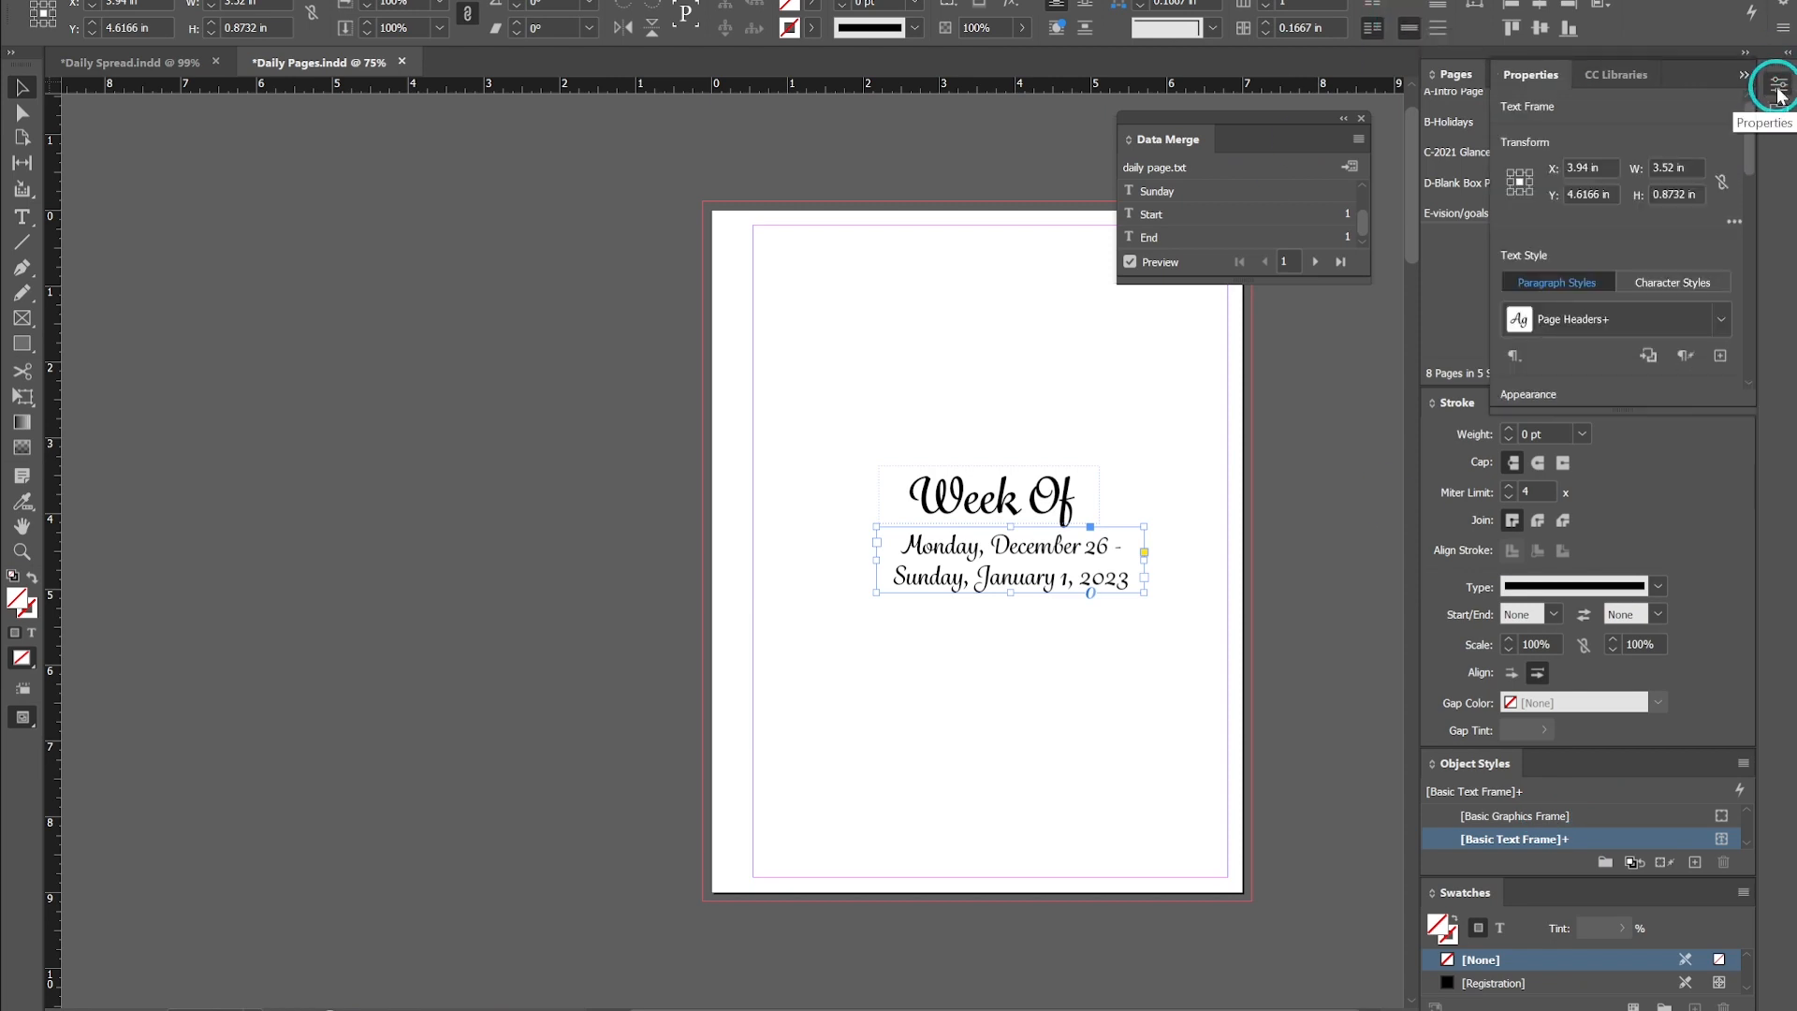
scroll(1747, 274, "down", 3)
left_click(1544, 8)
left_click(854, 669)
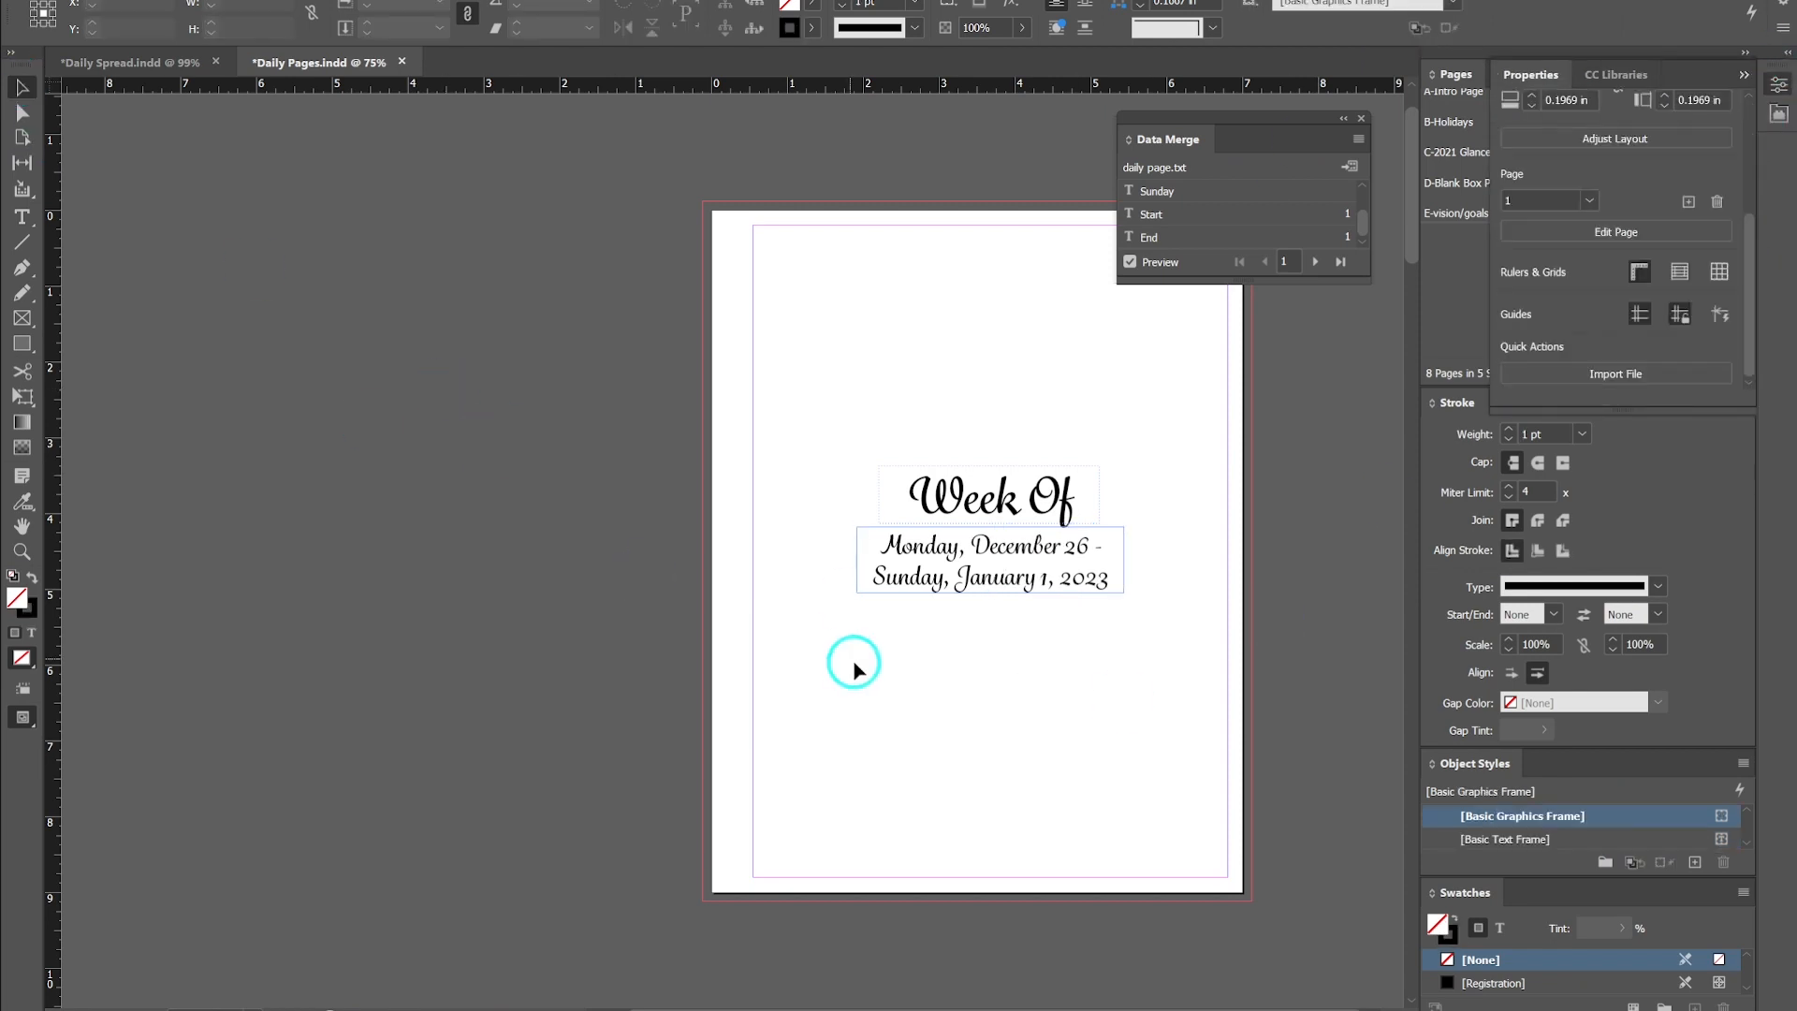
- Nudge the intro page's date text frame down a few steps below Week Of
key("w")
key("w")
left_click(998, 570)
key("Down")
key("Down")
key("Down")
key("Down")
key("Down")
key("Down")
key("Down")
key("Down")
key("Down")
key("Down")
key("Down")
key("Down")
key("Down")
left_click(936, 336)
- Widen the date text frame further on both sides and extend it downward
key("w")
key("w")
left_click(1112, 578)
left_click_drag(1124, 541, 1179, 537)
left_click_drag(857, 608, 772, 632)
- Rebreak the date text so the dash stays after Start and the End field sits on its own line
double_click(999, 576)
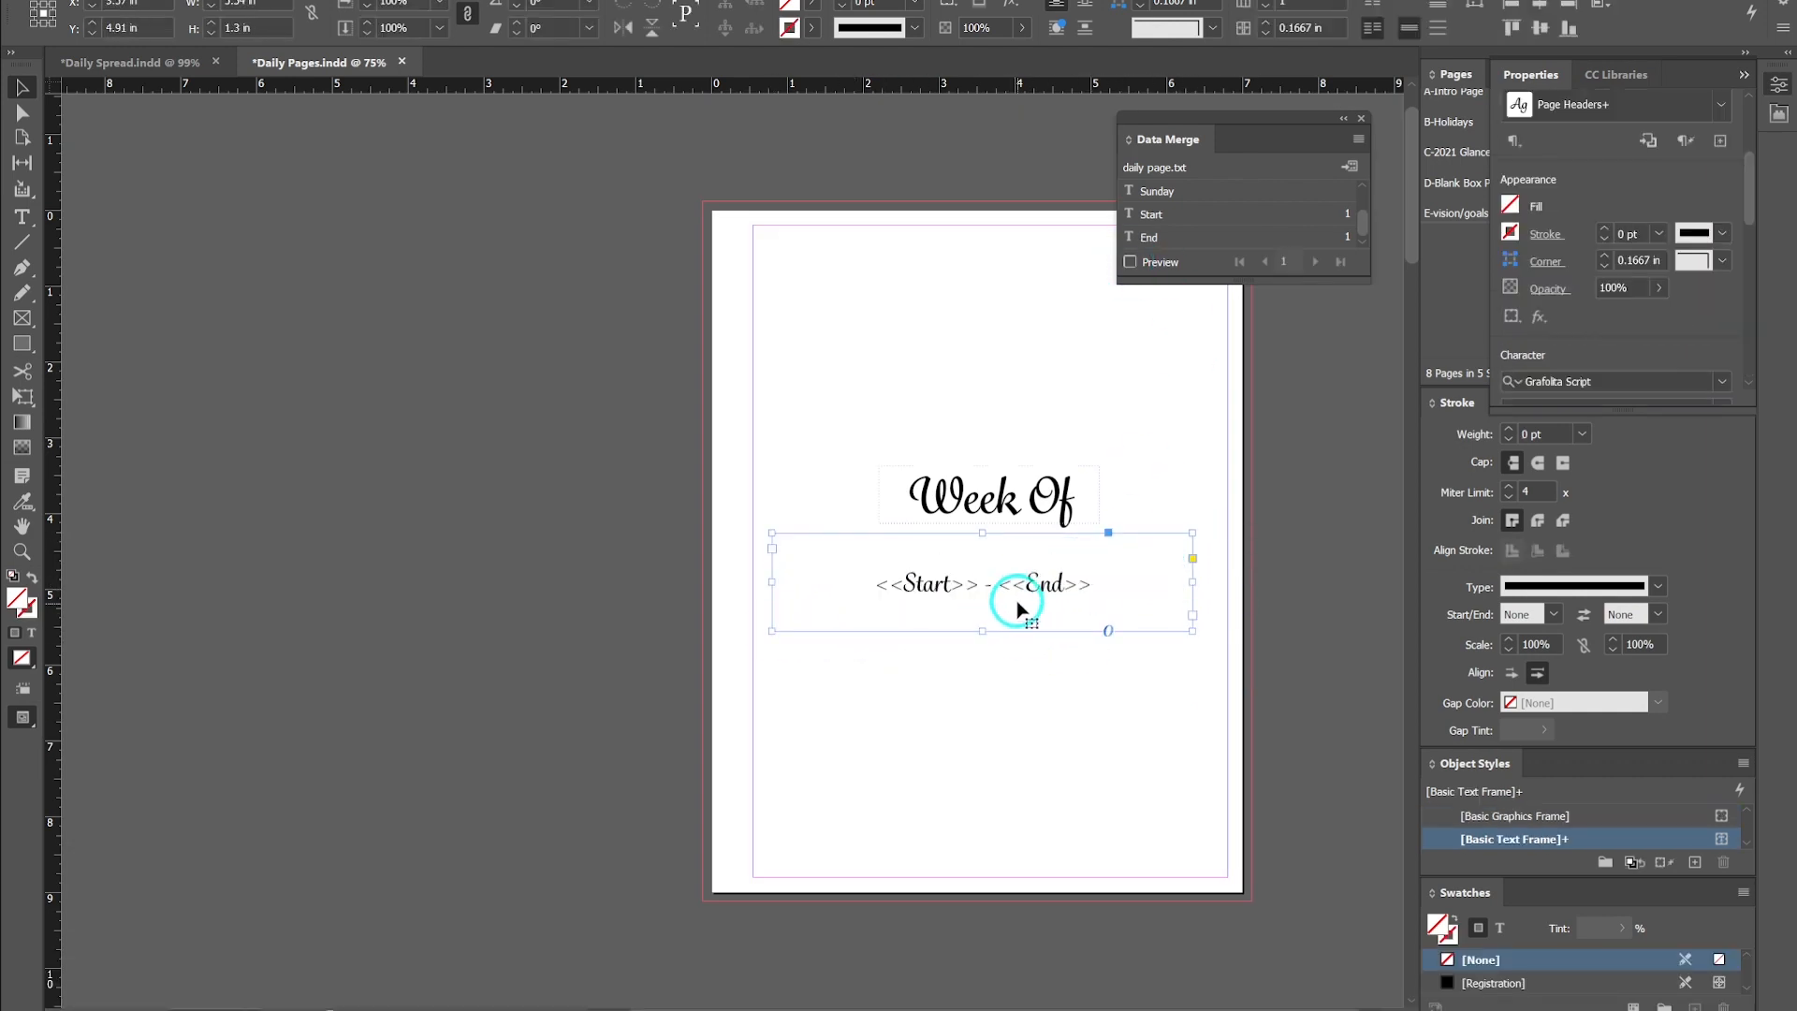
key("Return")
key("BackSpace")
key("Return")
key("Left")
key("BackSpace")
- Toggle the merge preview and screen mode to check the intro page's date layout
left_click(21, 88)
left_click(1130, 262)
key("w")
key("w")
key("w")
key("w")
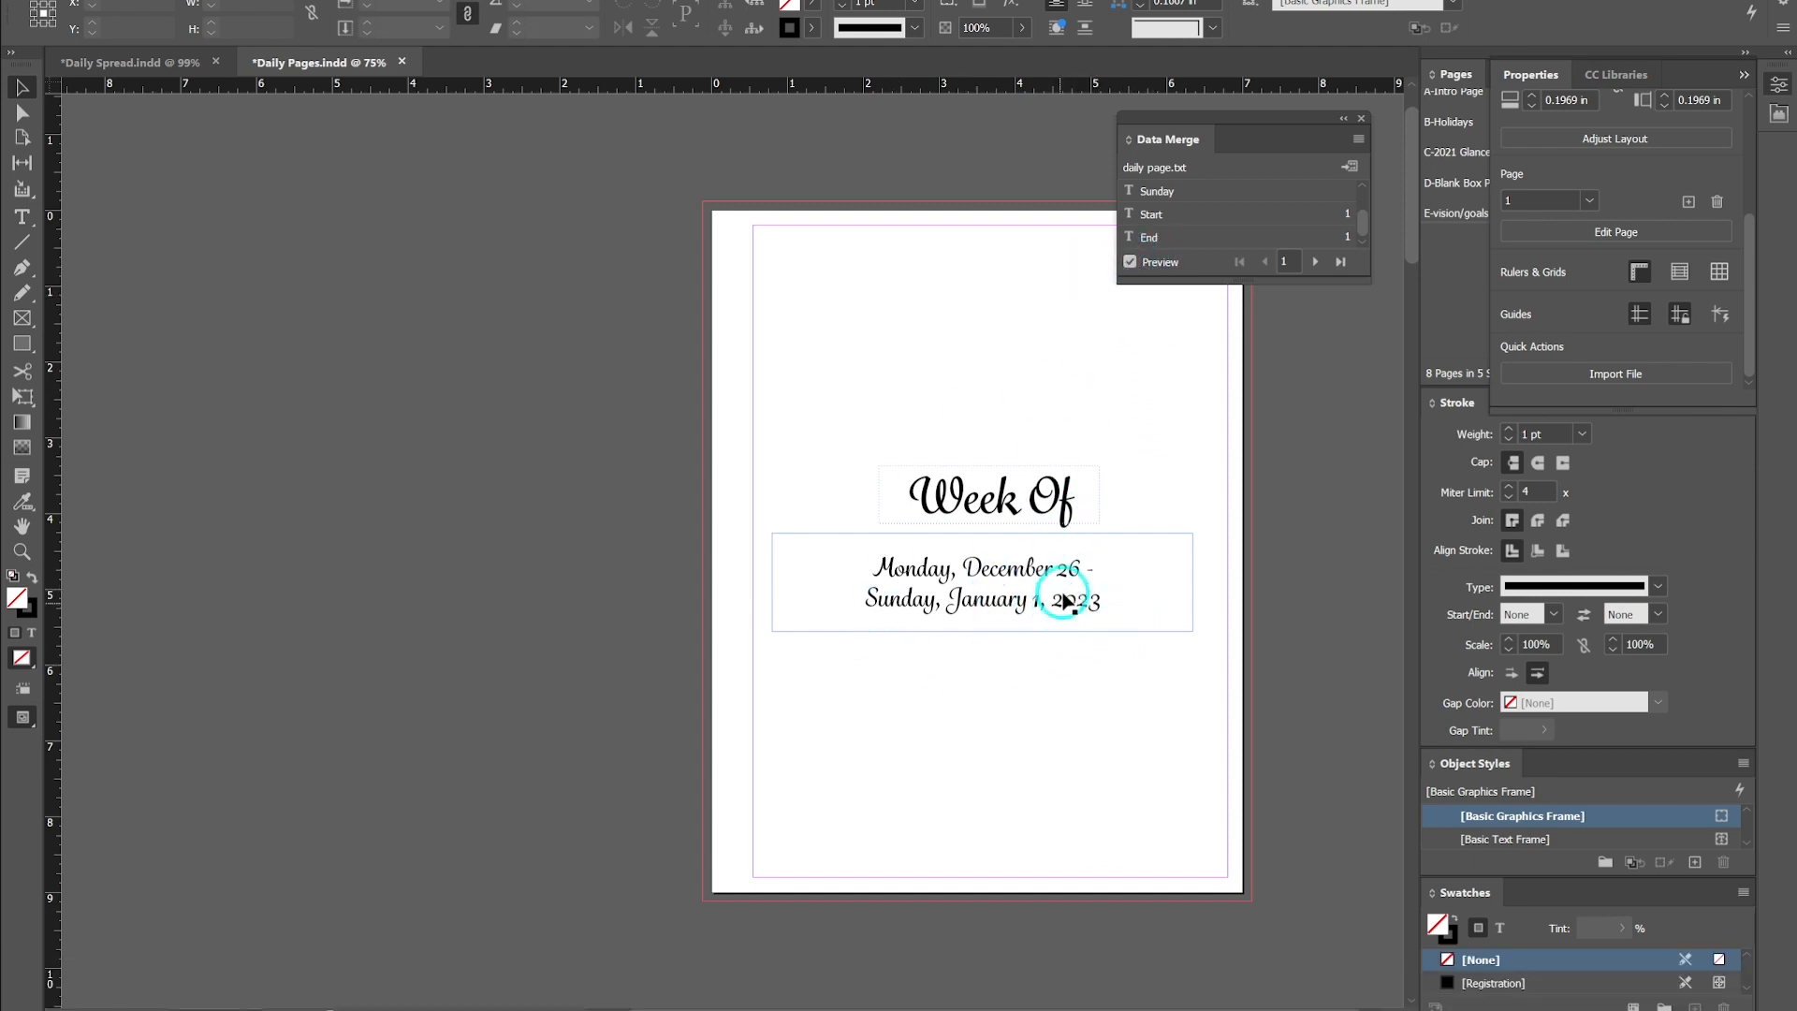
left_click(1130, 263)
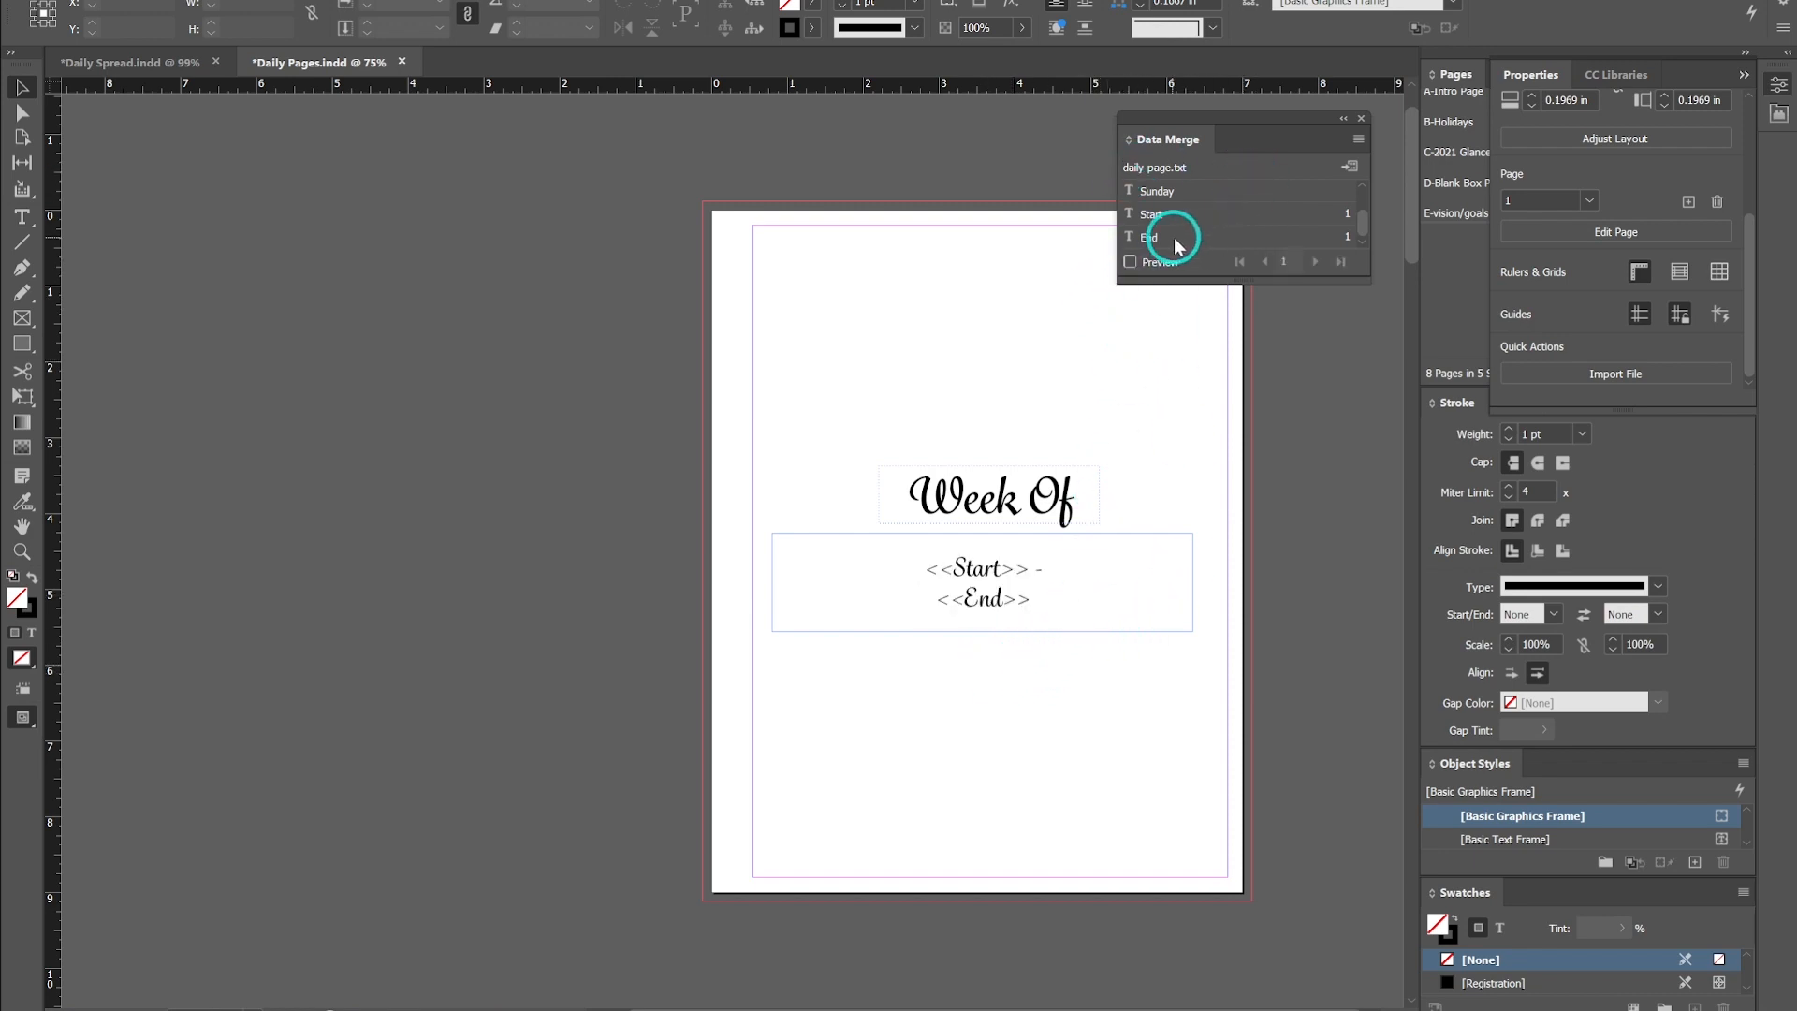
- Toggle the merge preview again to review the intro page's merged dates
scroll(1076, 573, "down", 2)
scroll(1074, 572, "up", 2)
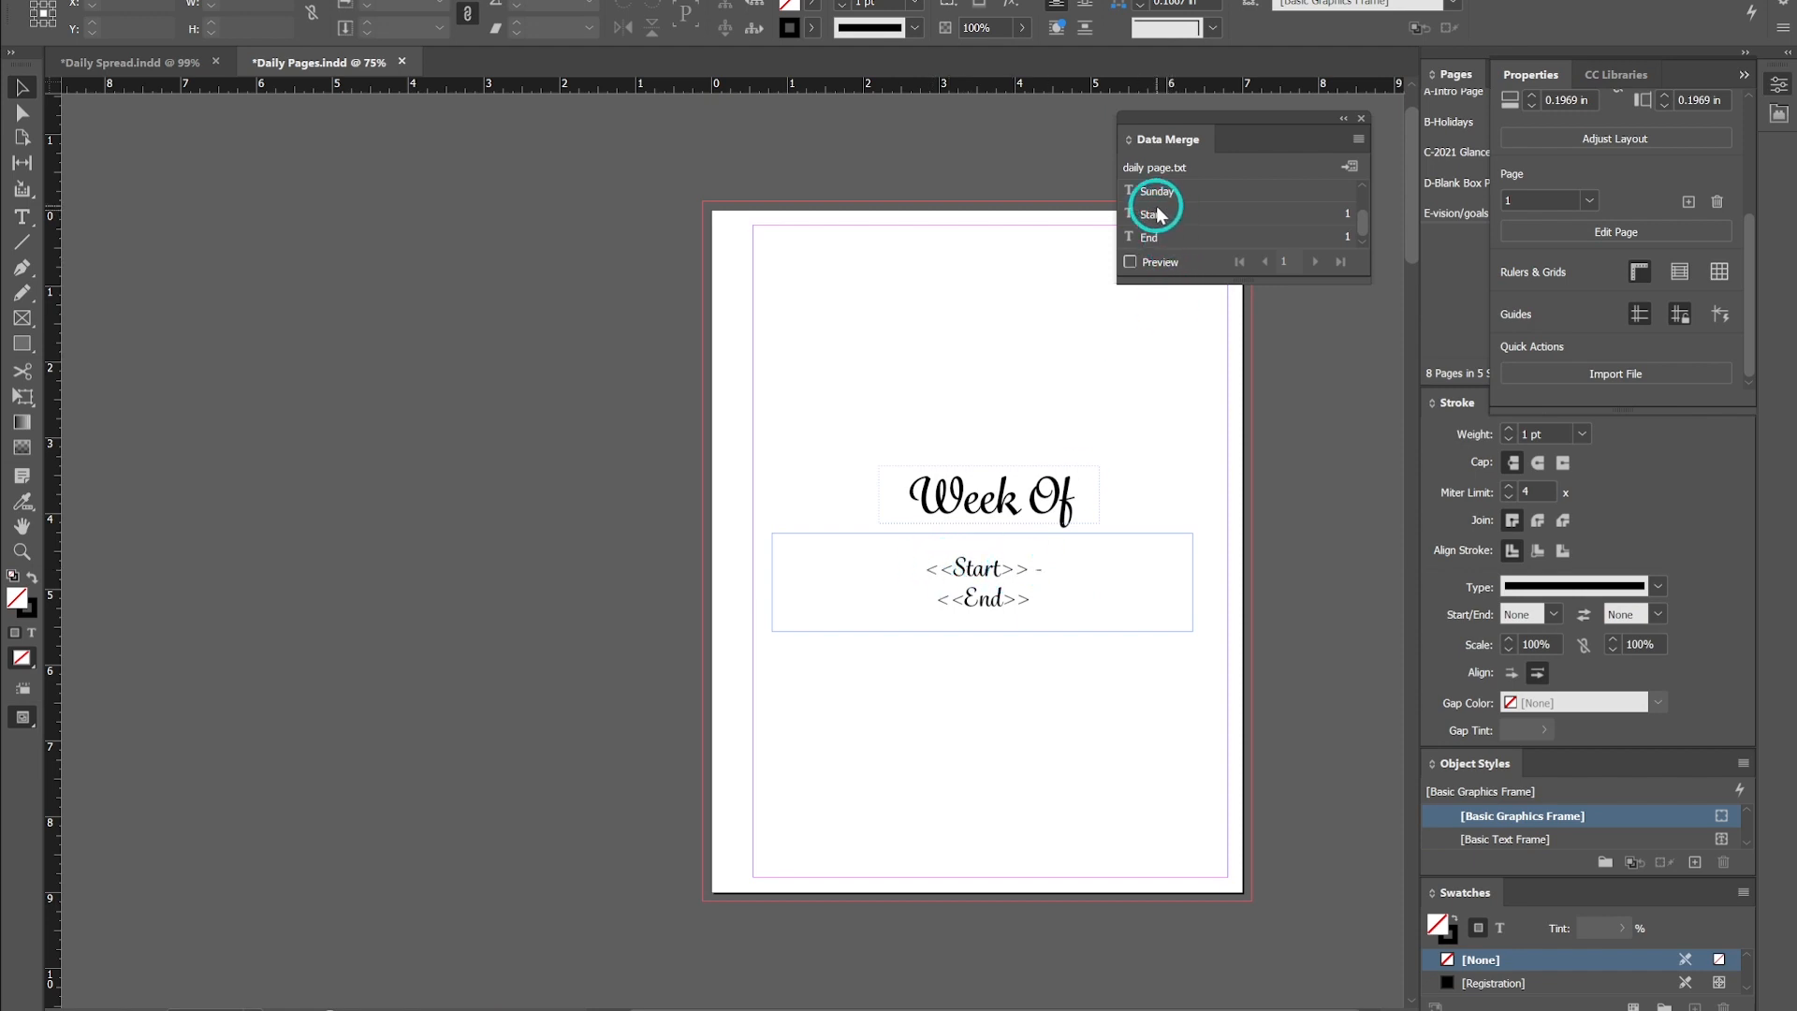
left_click_drag(1168, 215, 992, 626)
left_click(1131, 263)
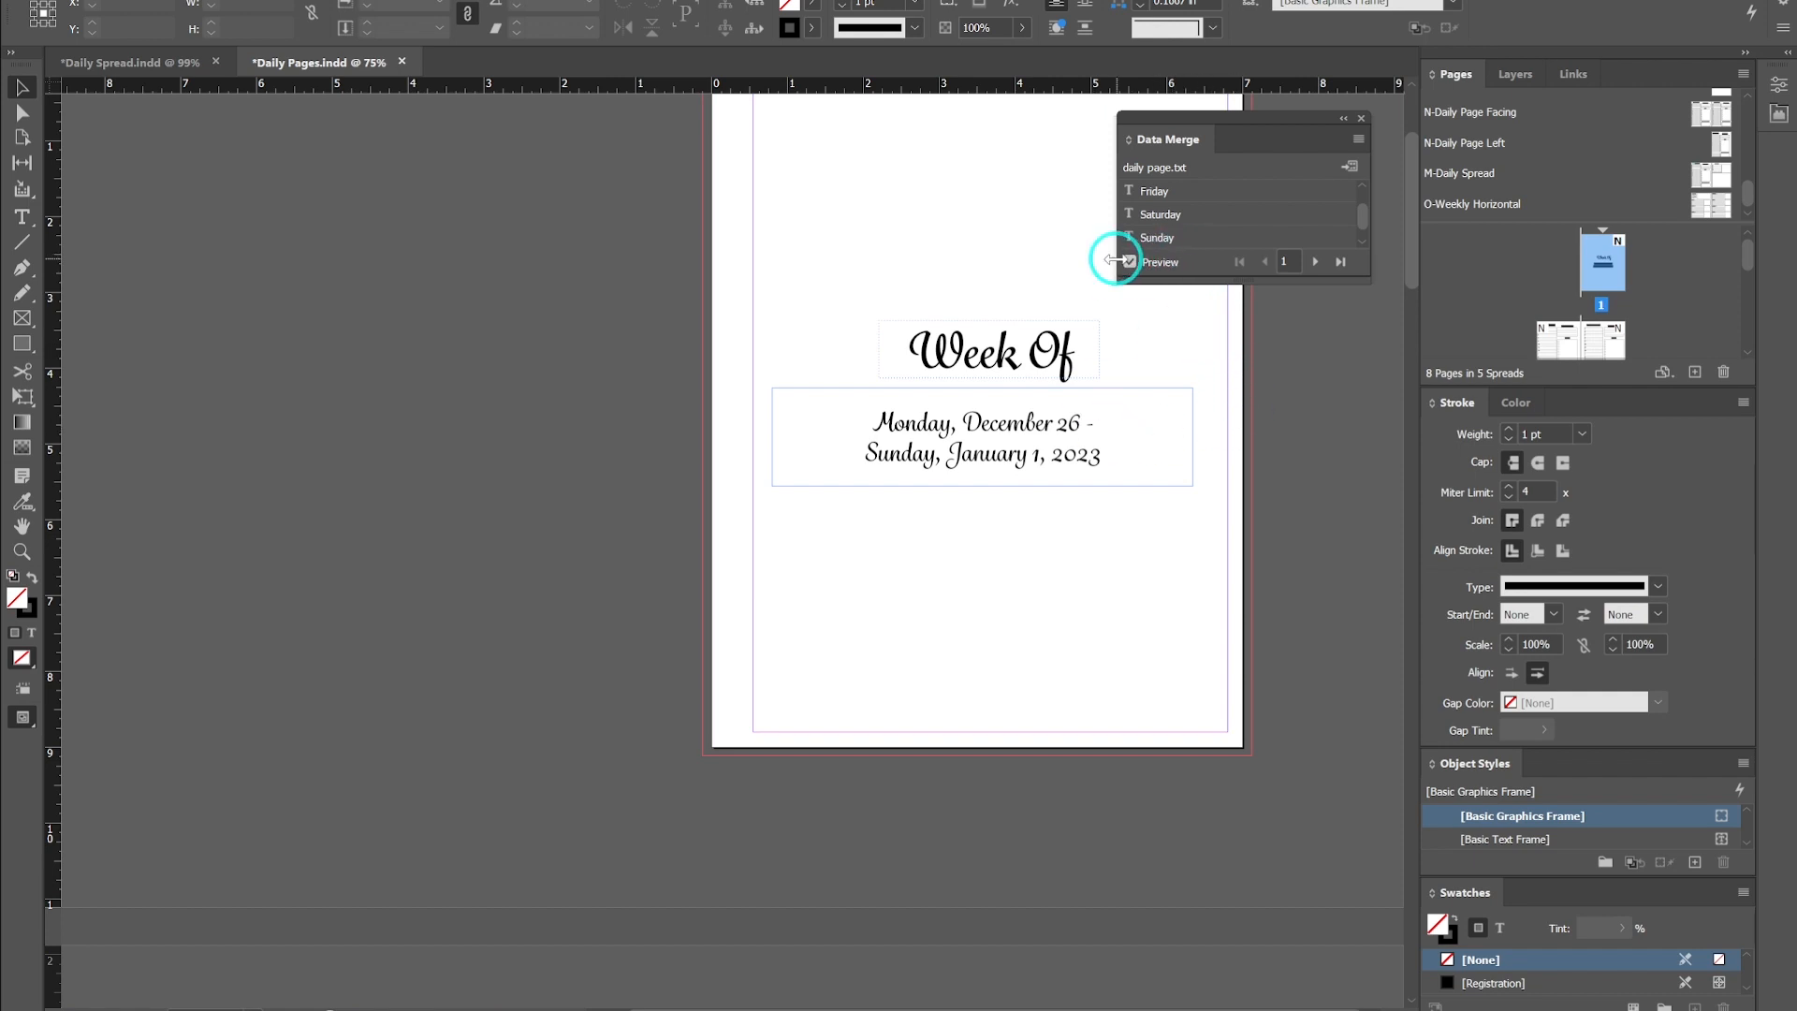
left_click(1130, 263)
- Replace the first daily spread's left page date with the Monday data merge field
scroll(656, 419, "down", 5)
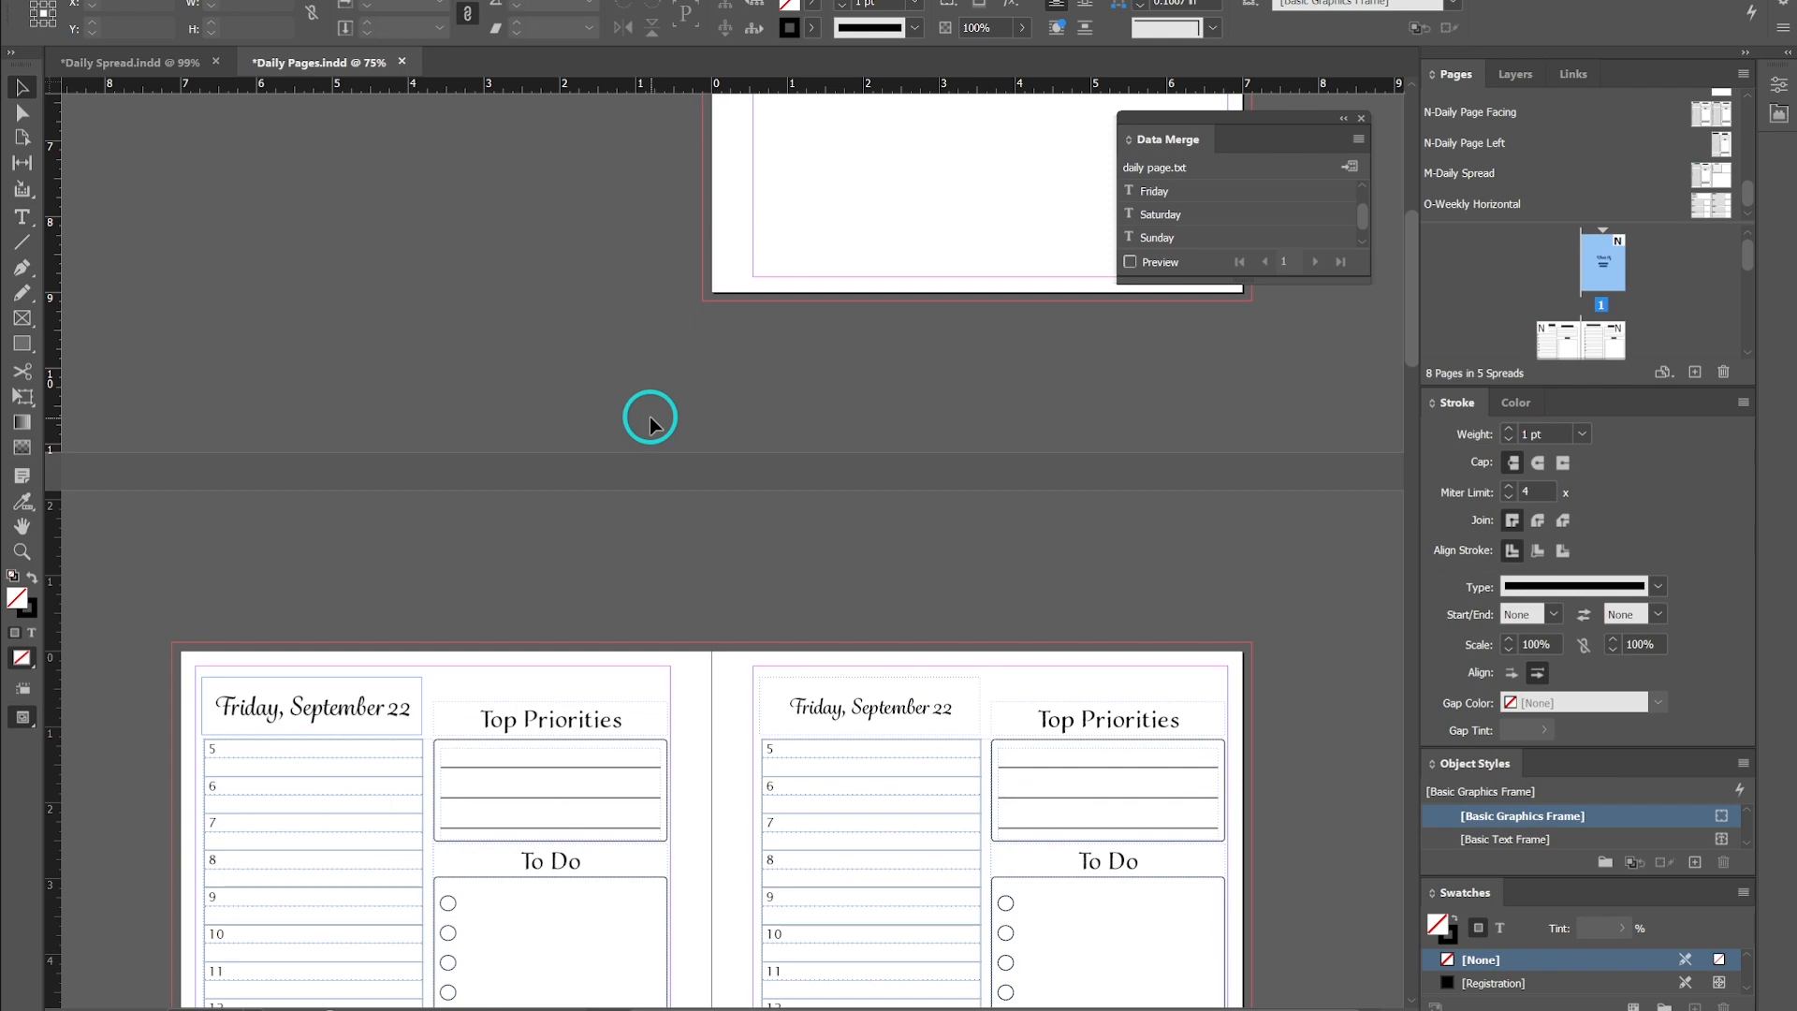
scroll(650, 419, "down", 4)
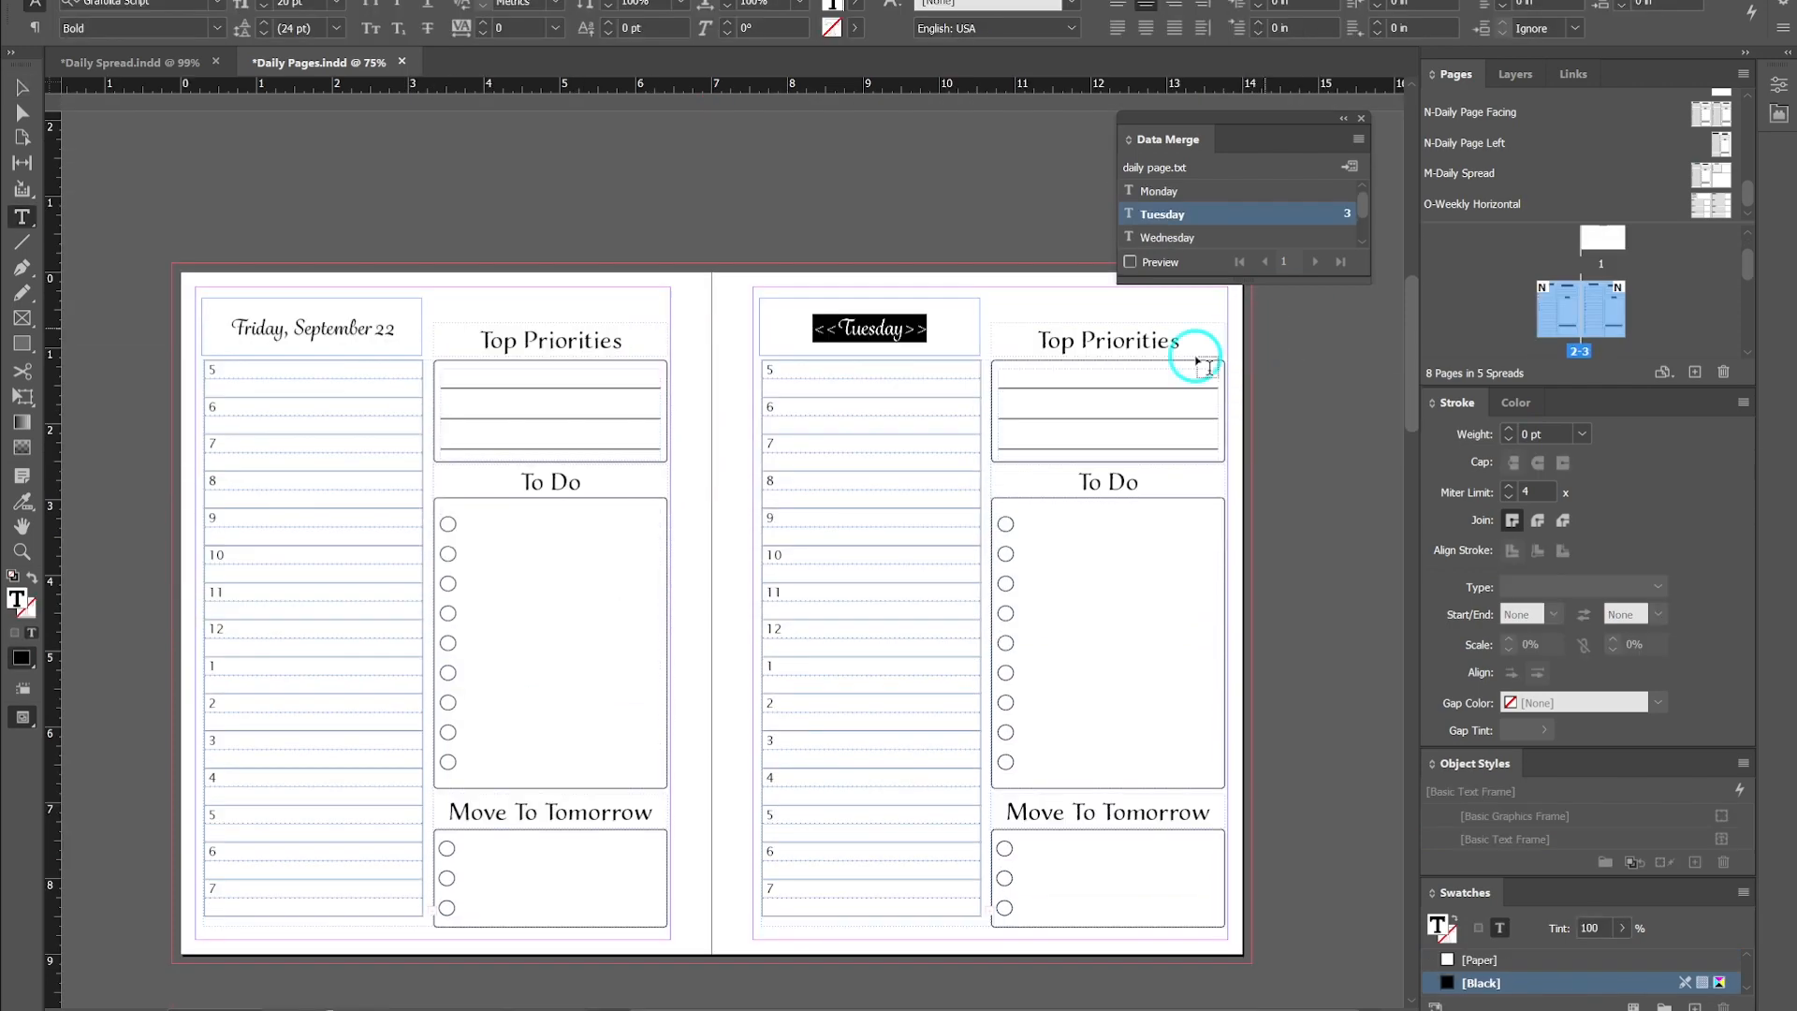
left_click(373, 328)
left_click_drag(396, 329, 208, 327)
left_click(1158, 192)
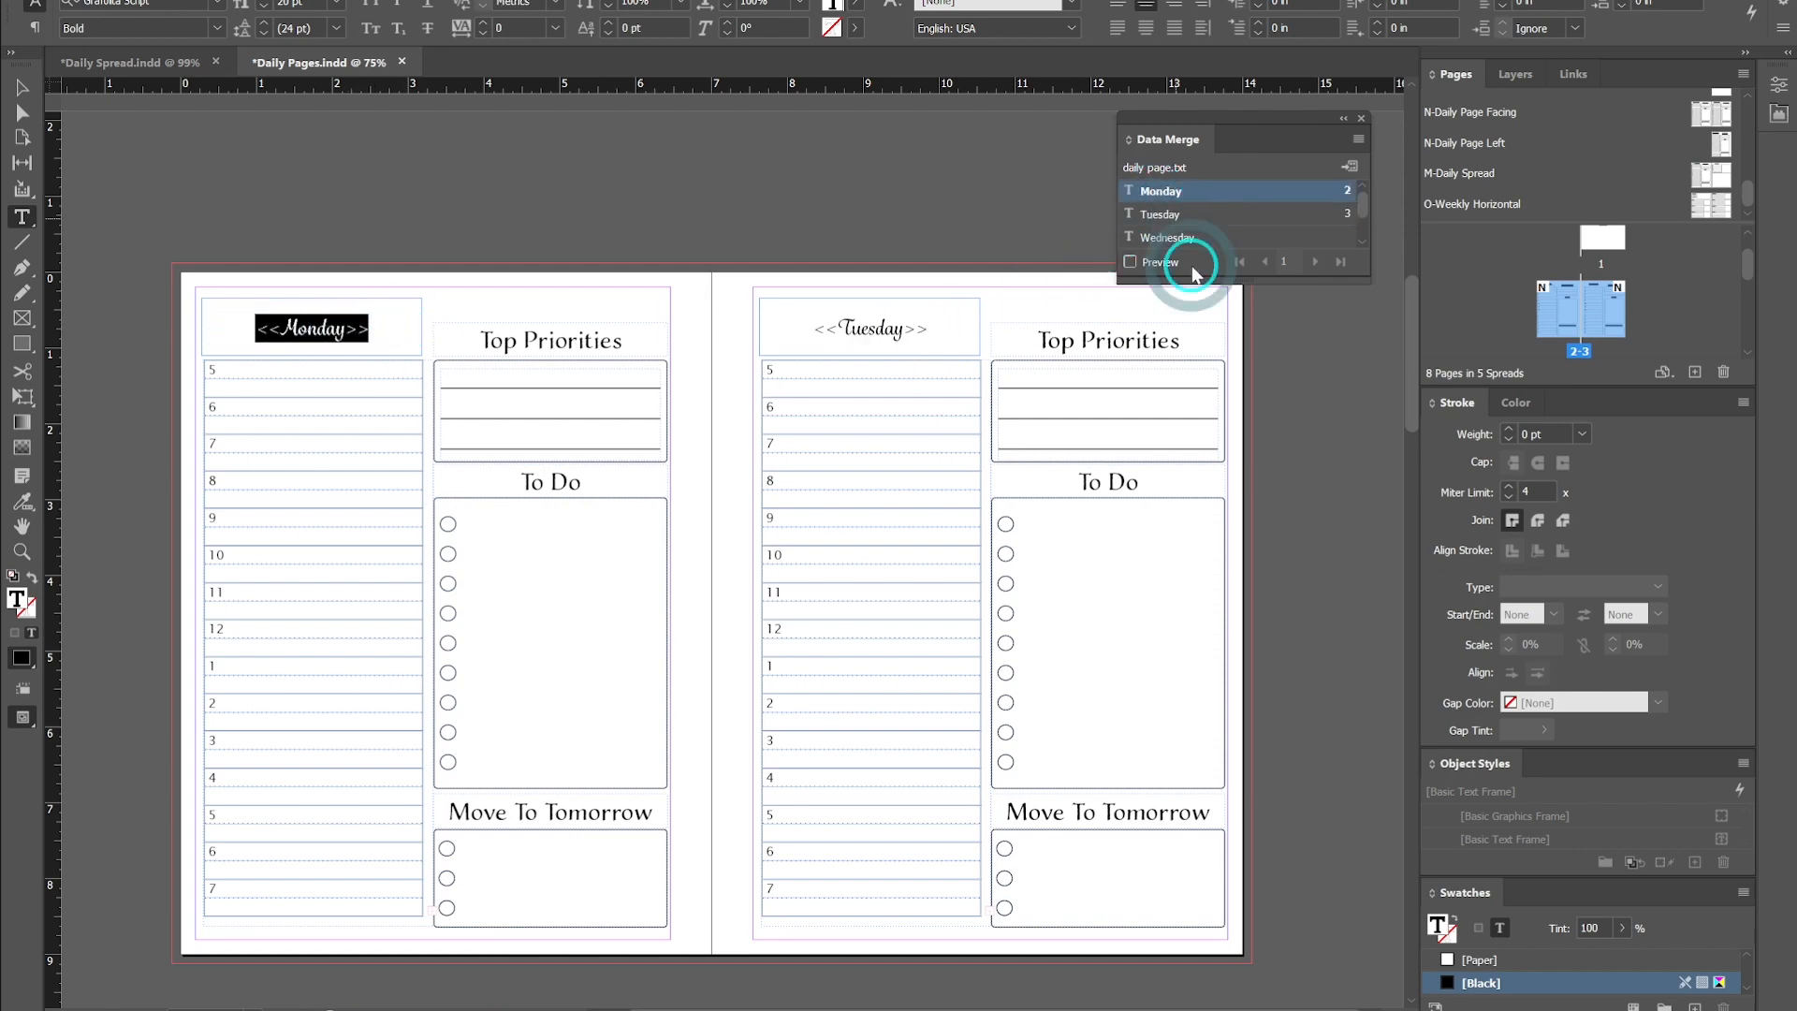
- Preview the merged dates on the intro page and the first daily spread
scroll(674, 300, "up", 6)
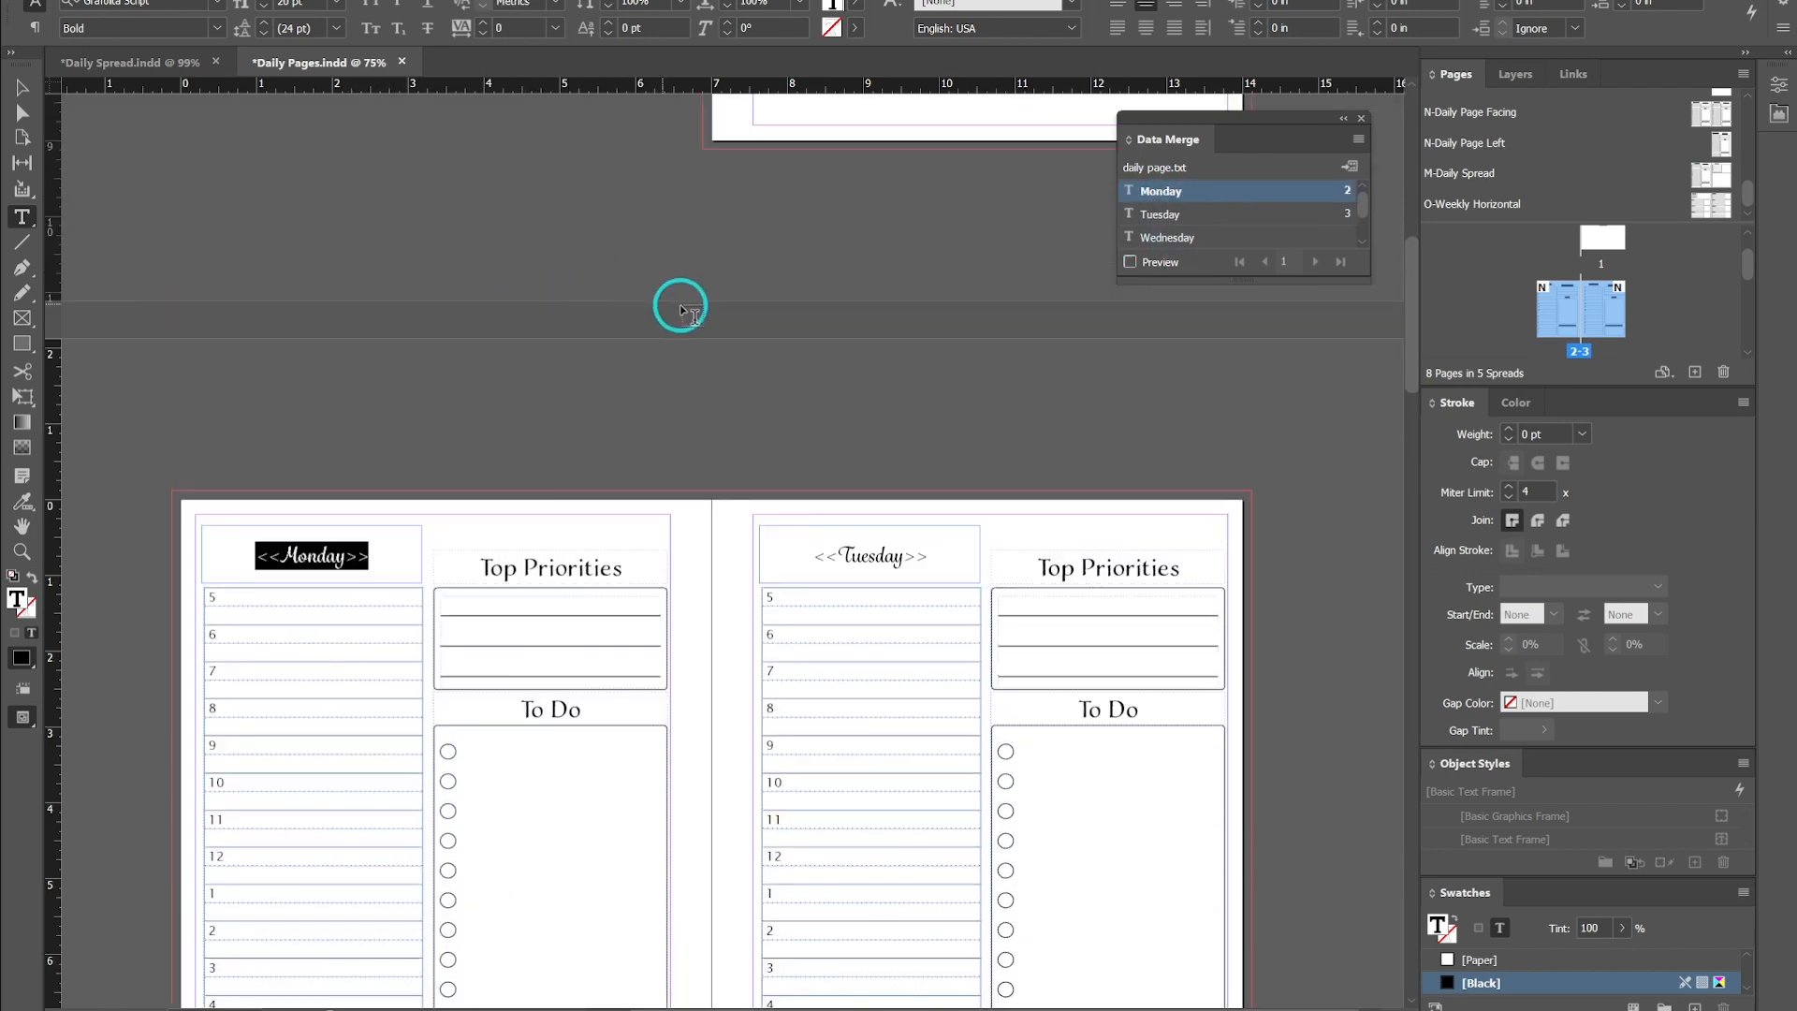
scroll(342, 674, "down", 4)
scroll(342, 674, "down", 1)
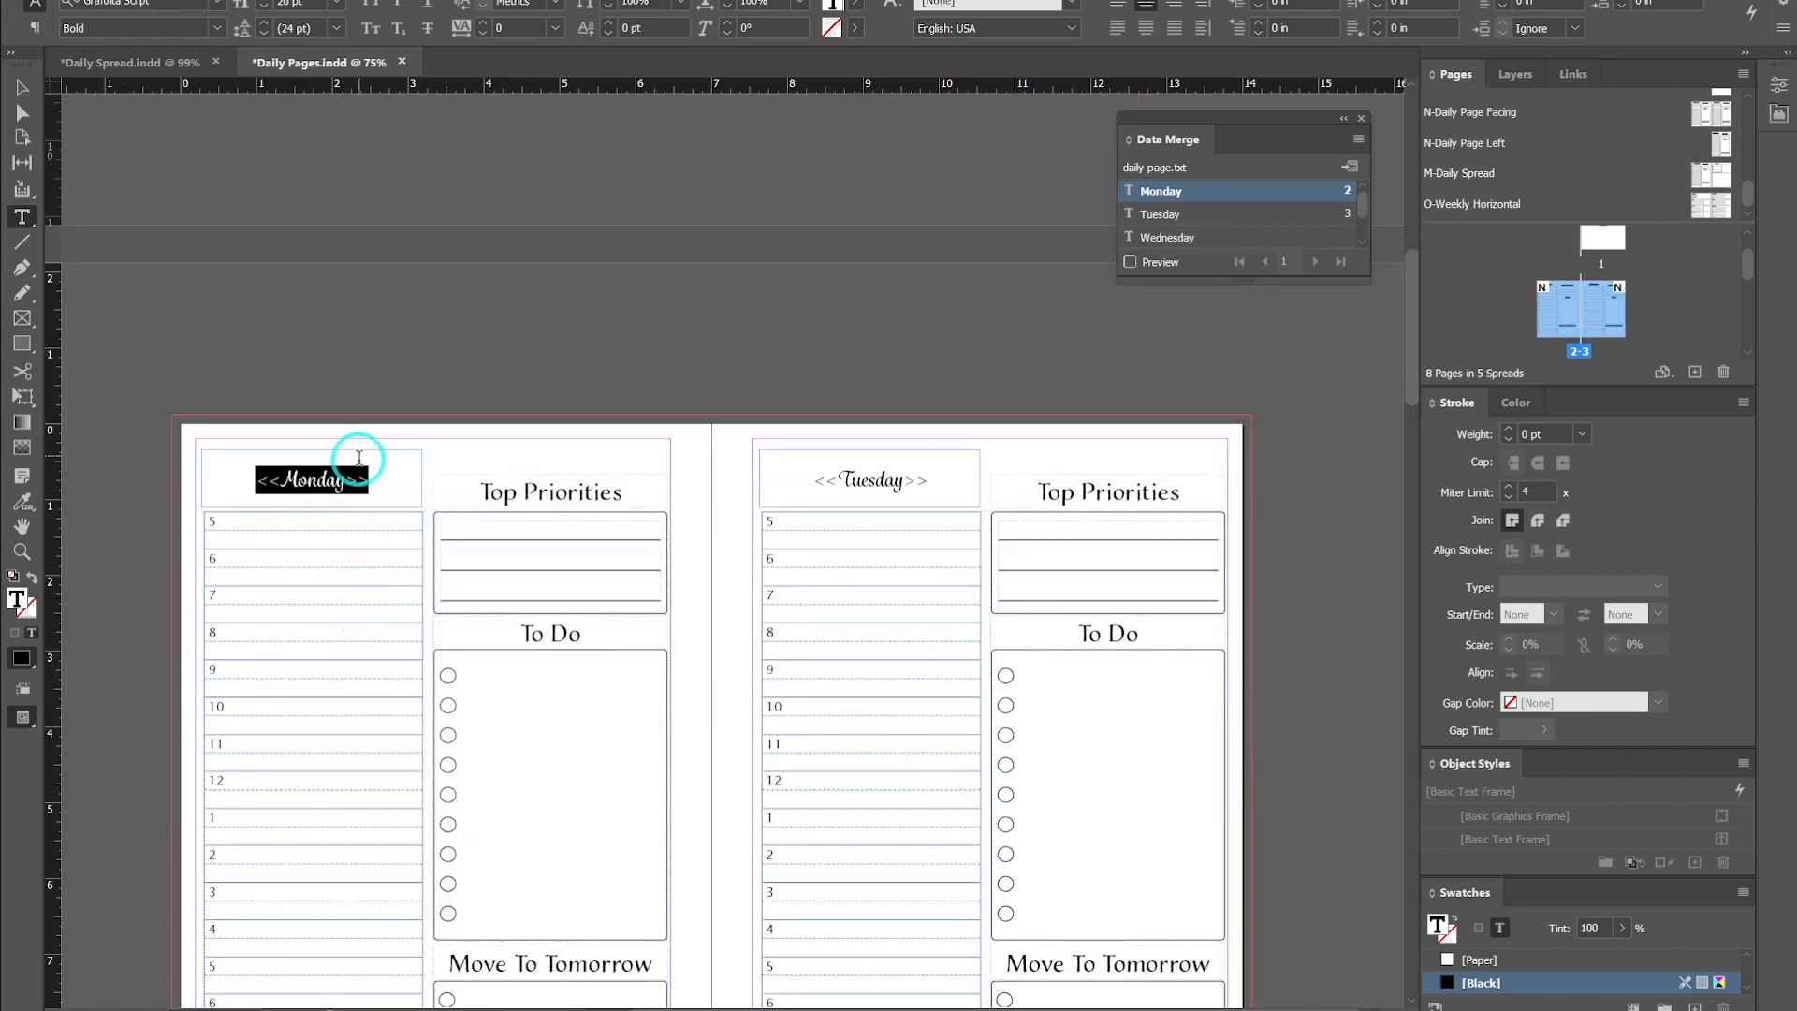
left_click(20, 89)
left_click(506, 373)
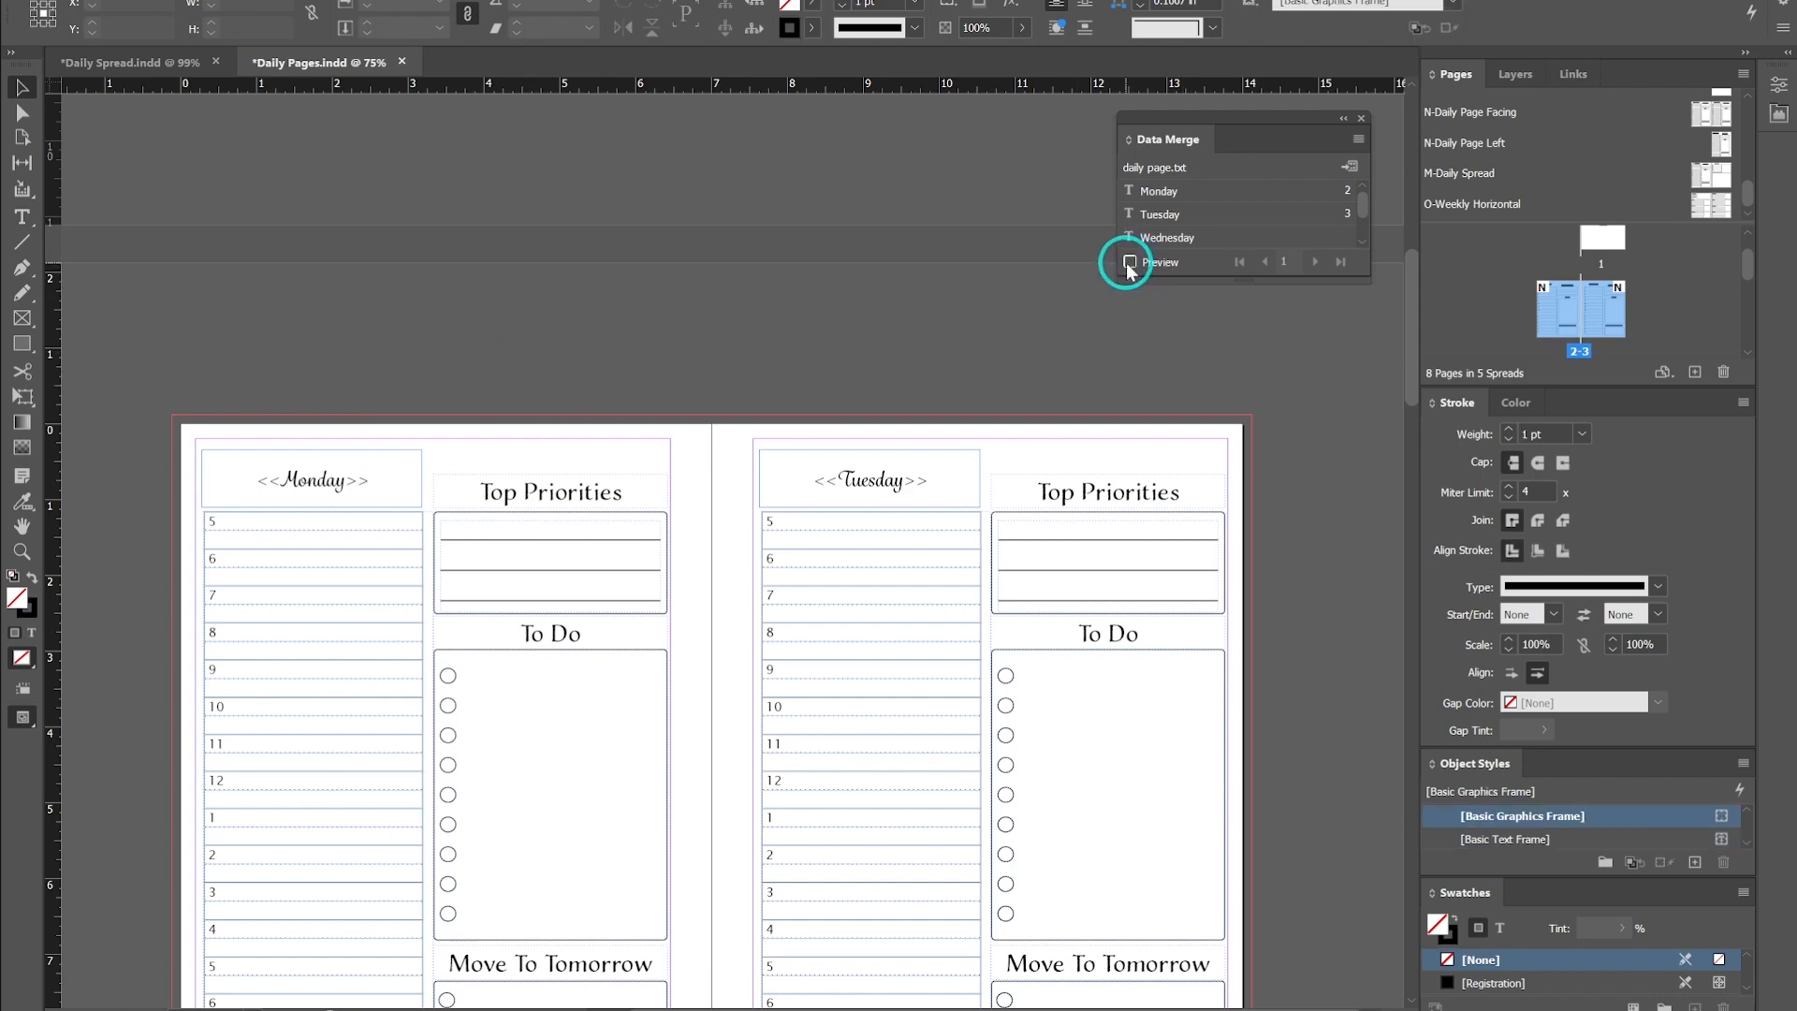
scroll(964, 293, "down", 2)
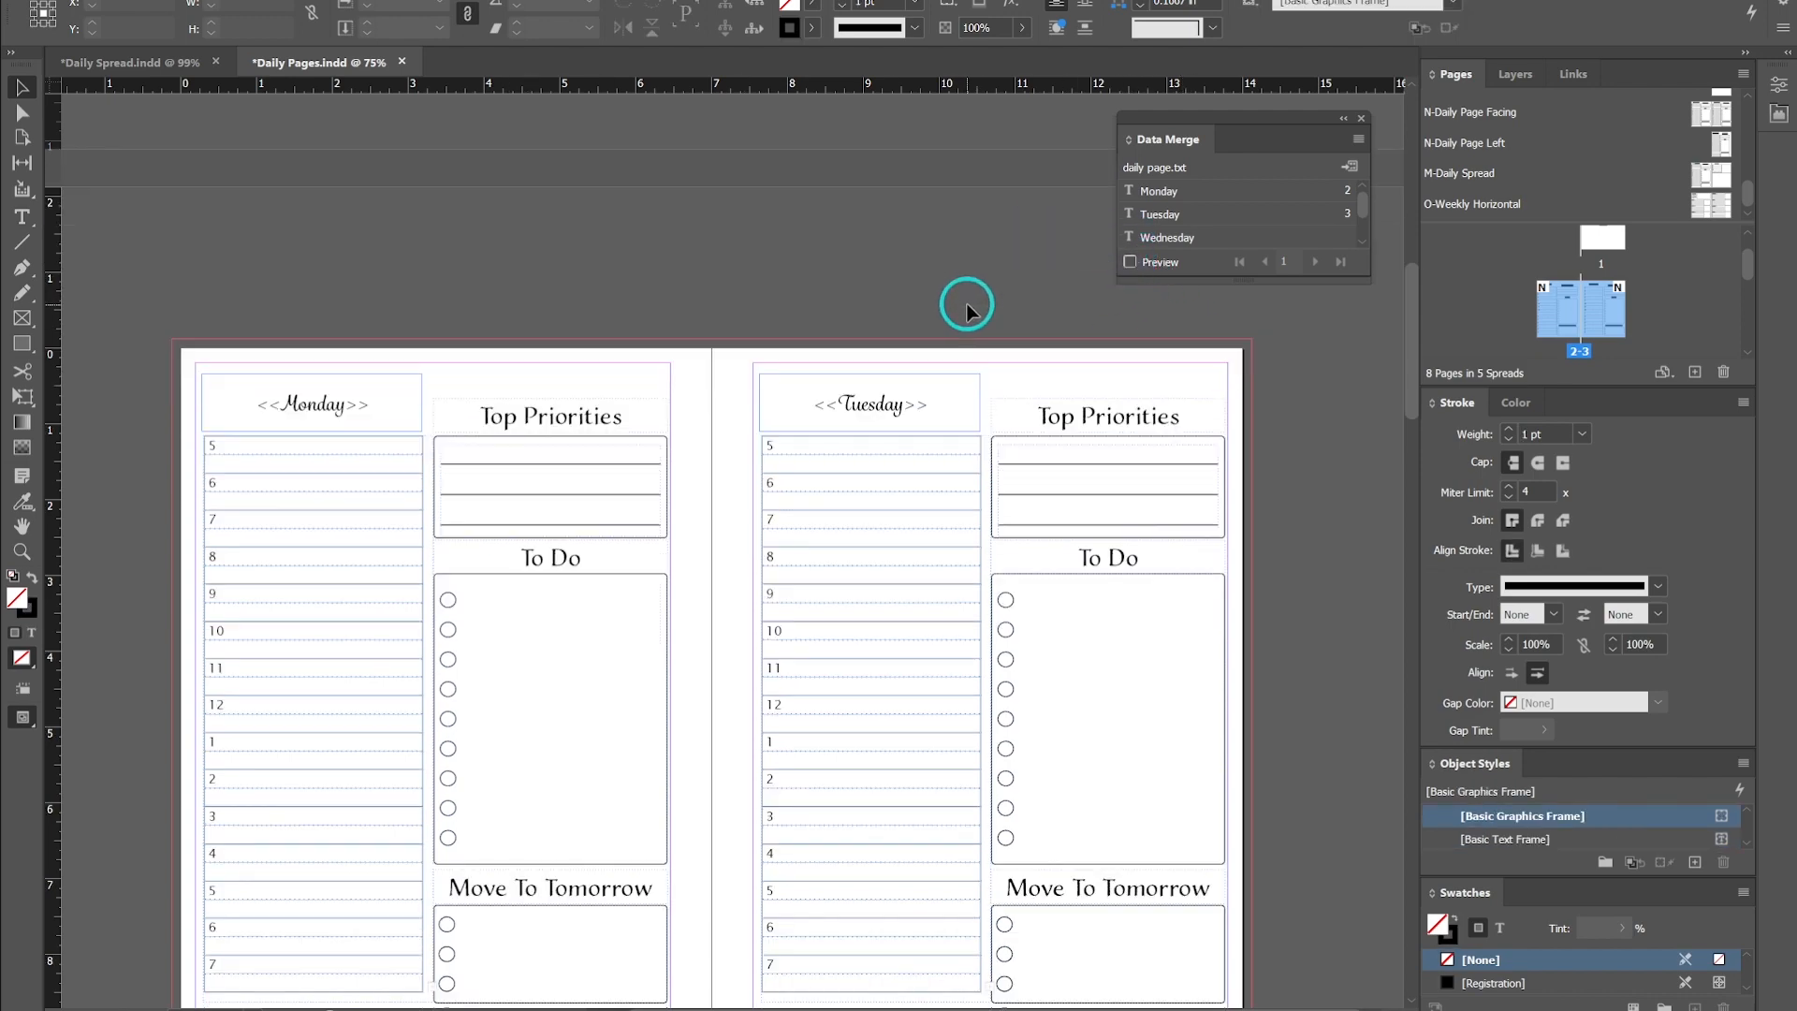
left_click(1131, 262)
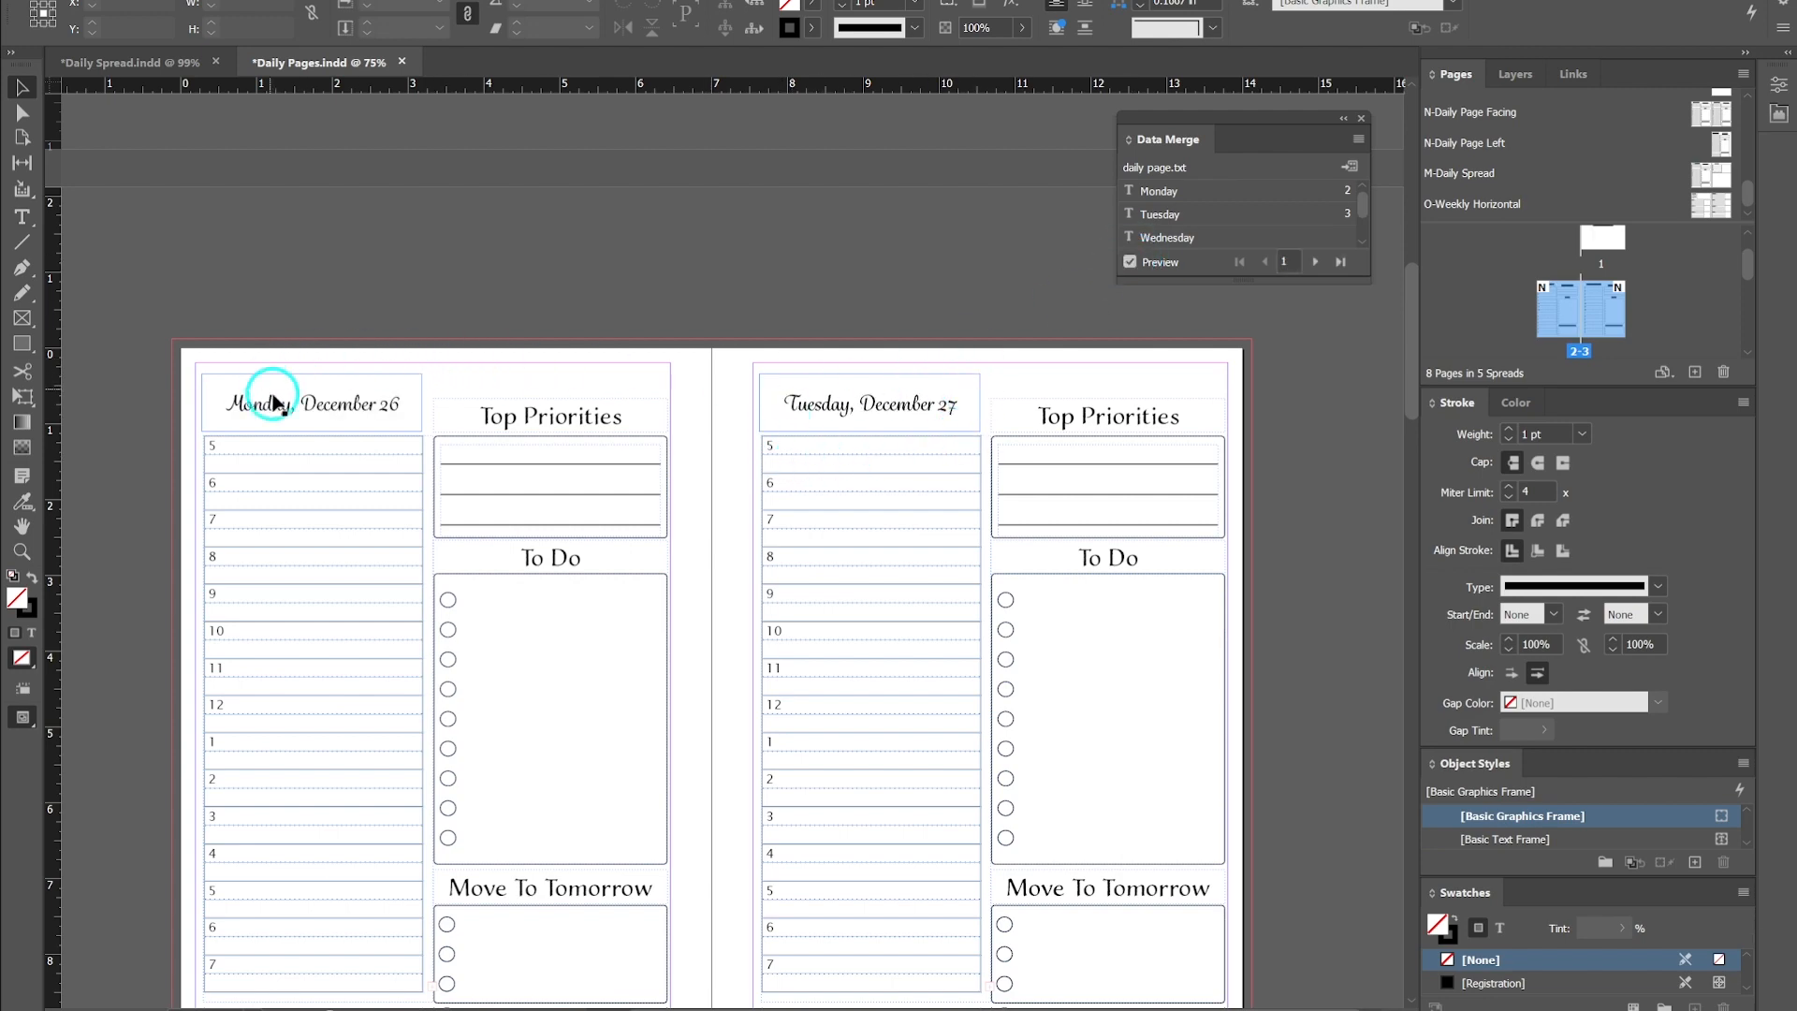
scroll(863, 449, "up", 10)
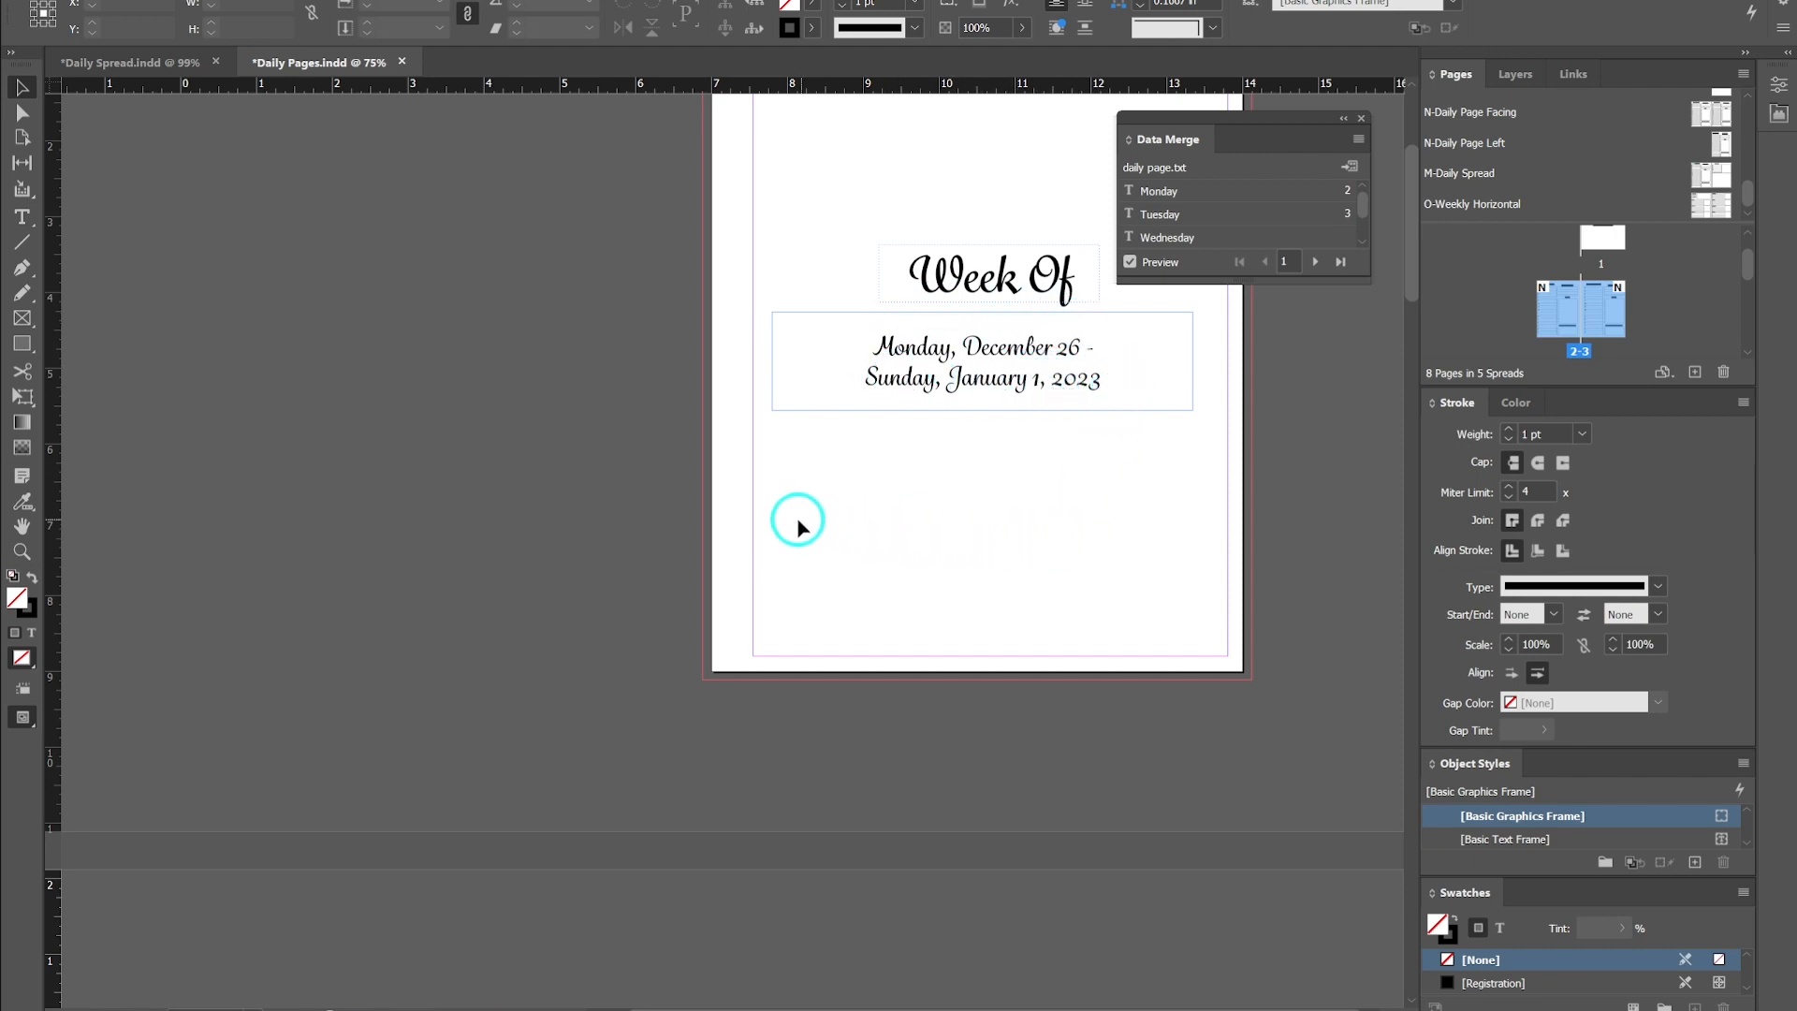
scroll(798, 519, "down", 8)
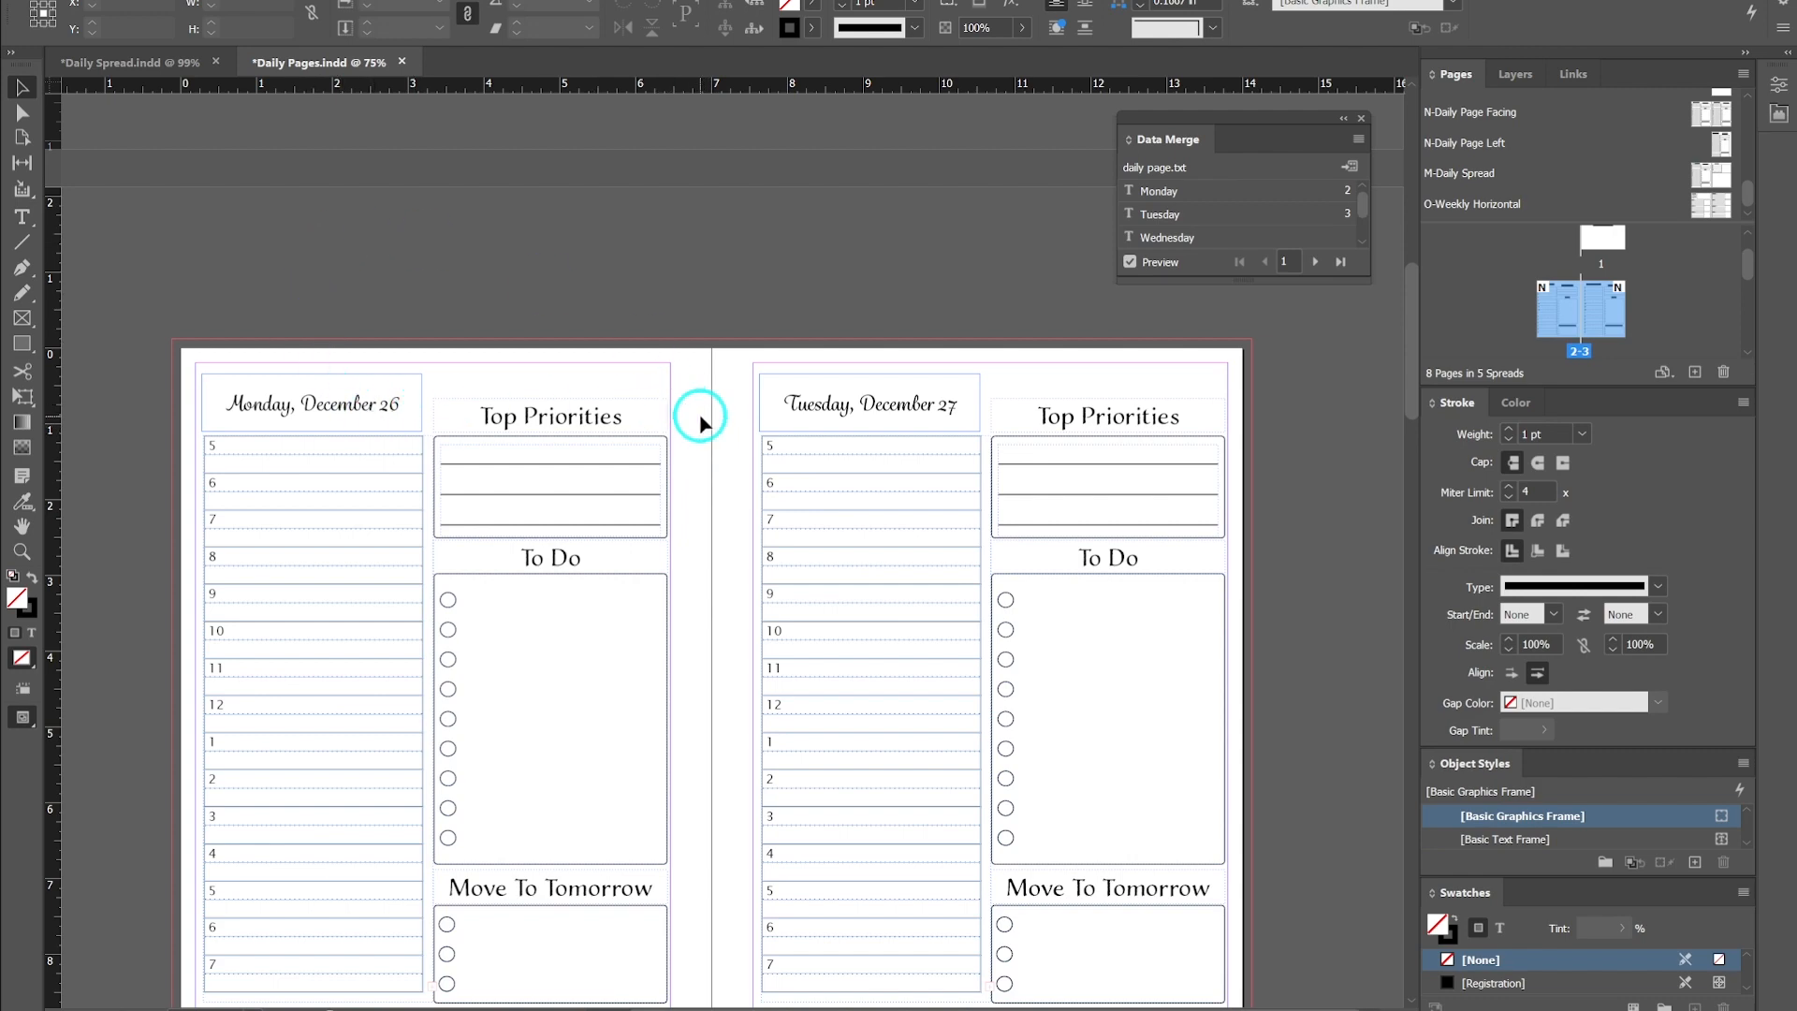
left_click(1131, 264)
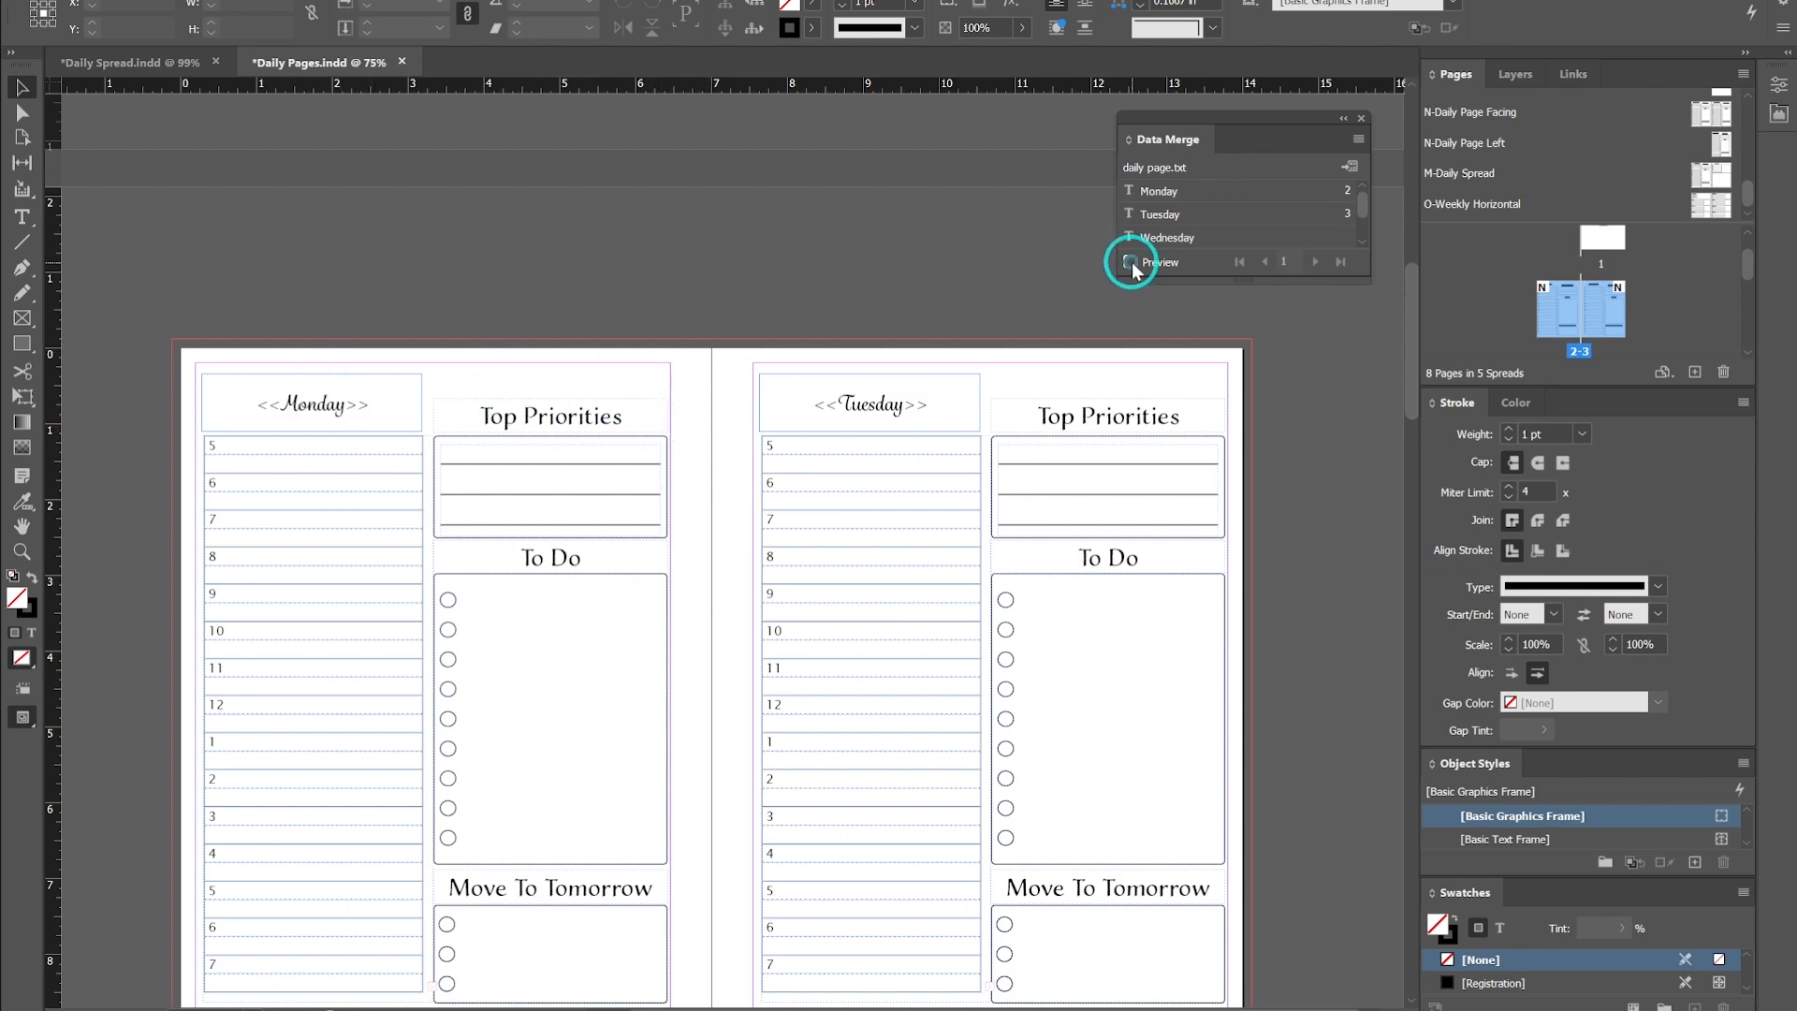
- Replace the next spread's left page date with the Wednesday data merge field
scroll(729, 484, "down", 10)
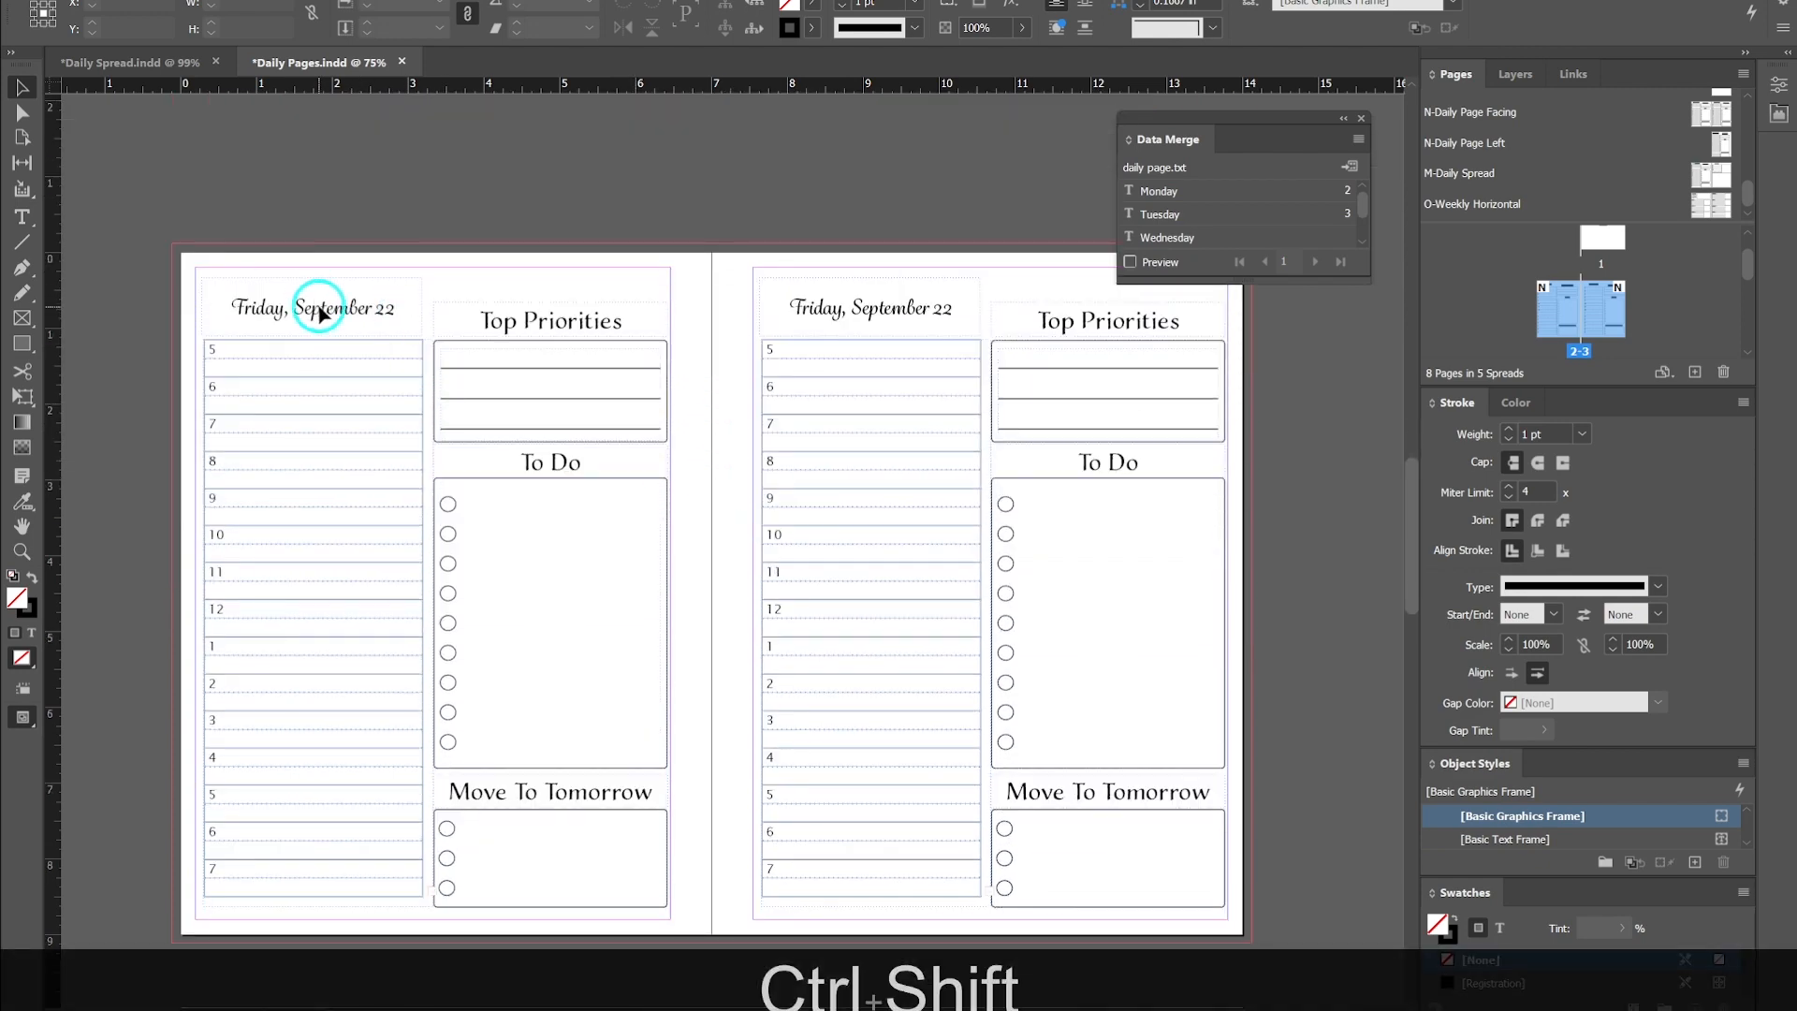
left_click(354, 306, "ctrl+shift")
triple_click(354, 306)
left_click(1161, 238)
- Replace the facing page's date with the Thursday data merge field
left_click(22, 87)
left_click(896, 309, "ctrl+shift")
triple_click(931, 309)
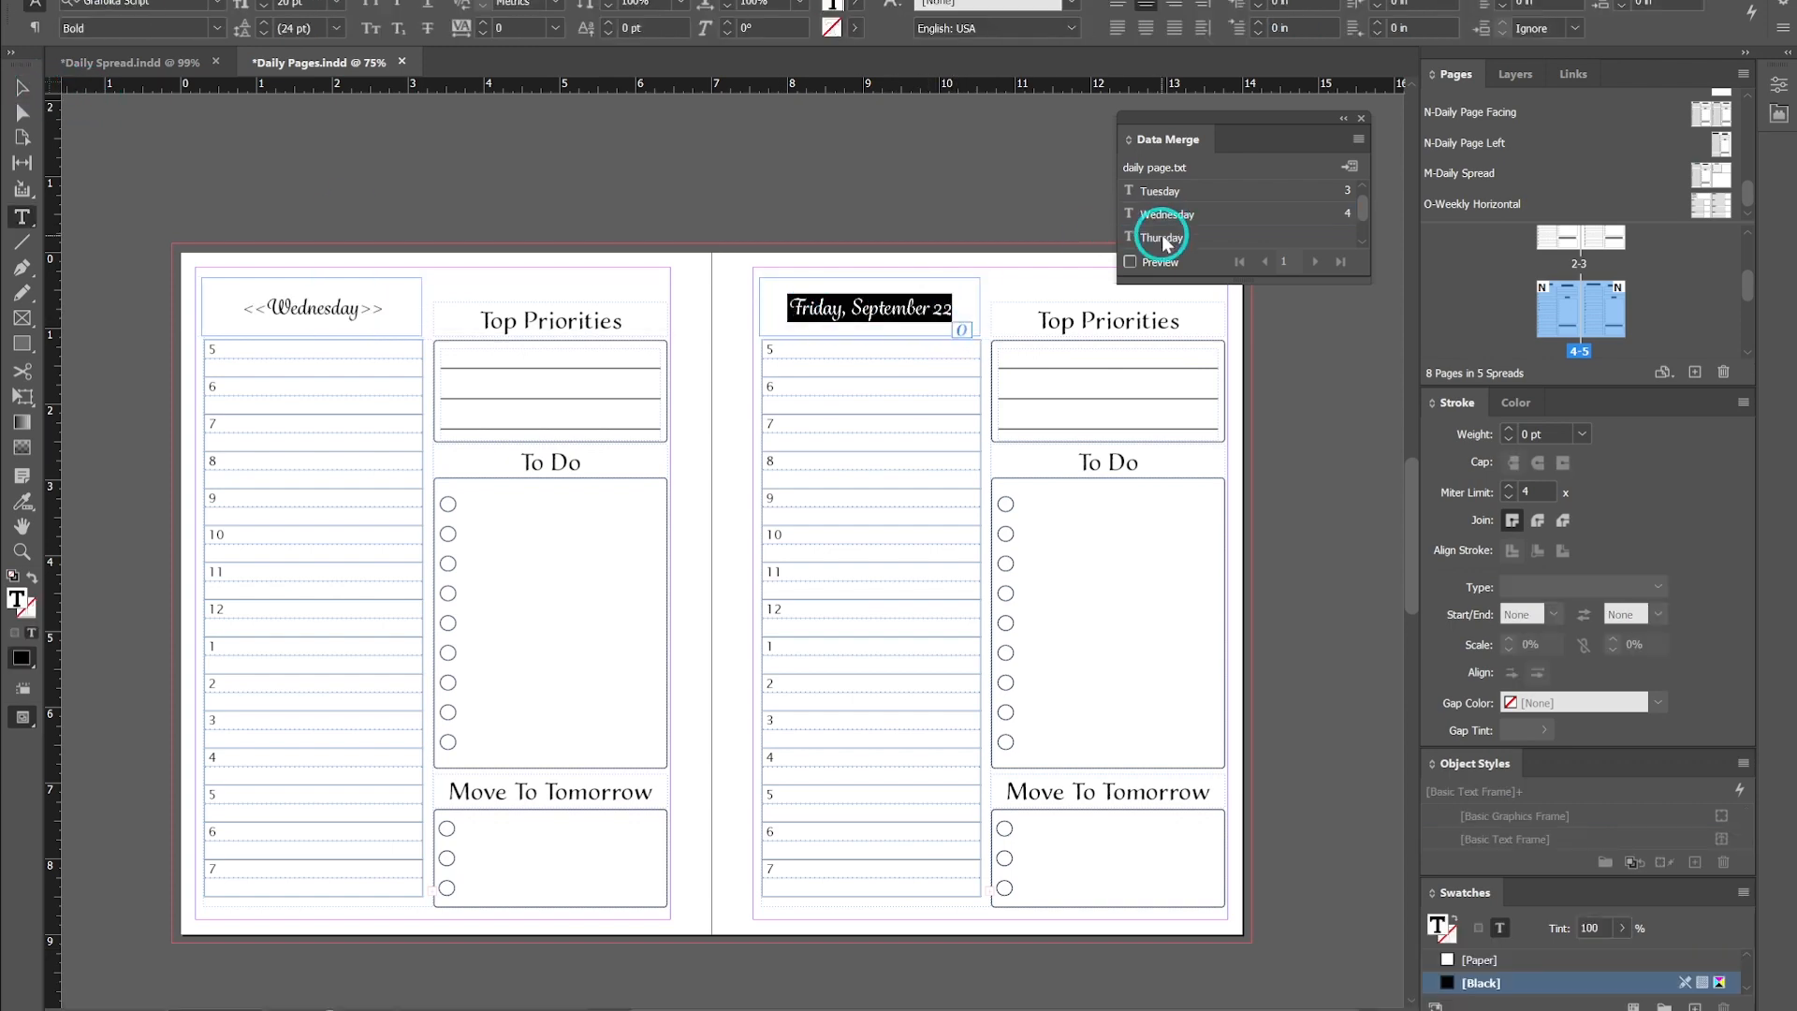
left_click(1166, 238)
- Replace the following spread's left page date with the Friday data merge field
scroll(449, 365, "down", 10)
left_click(394, 214, "ctrl+shift")
triple_click(394, 214)
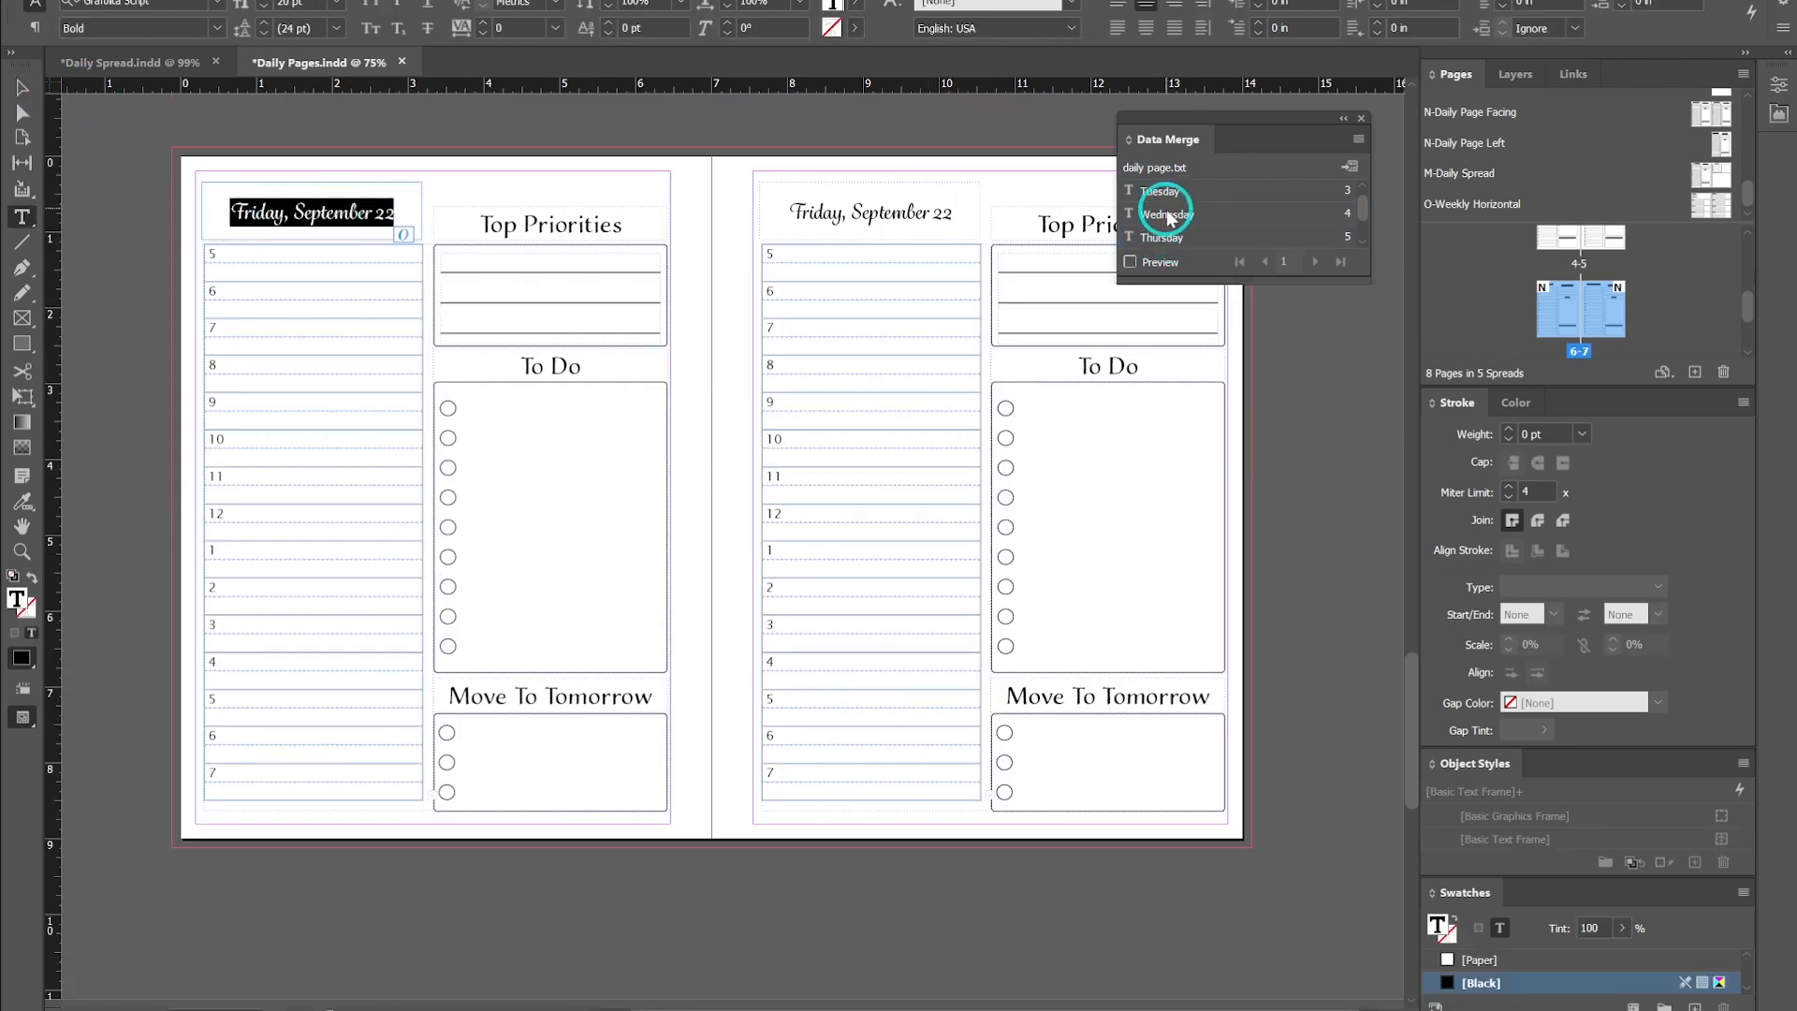
scroll(1169, 218, "down", 1)
left_click(1167, 215)
- Replace the facing page's date with the Saturday data merge field
left_click(949, 218, "ctrl+shift")
triple_click(955, 216)
left_click(1163, 238)
- Replace the last single daily page's date with the Sunday data merge field
scroll(427, 291, "down", 10)
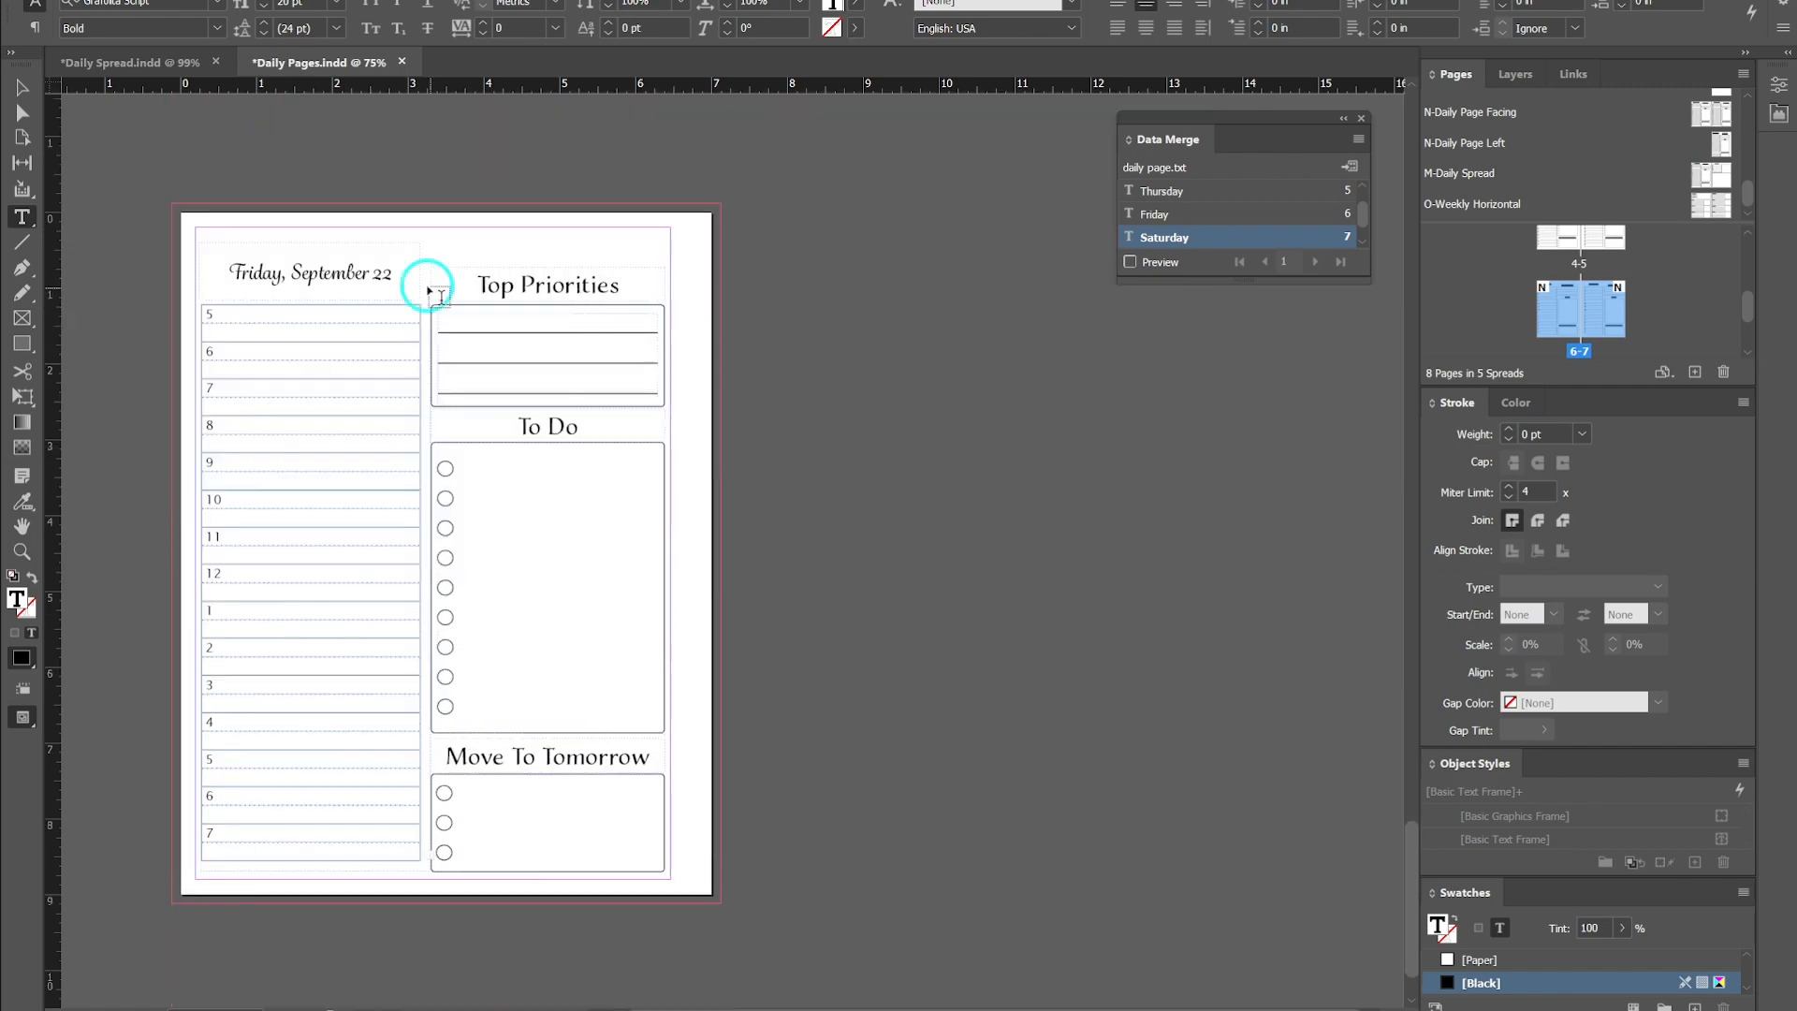
left_click(389, 272, "ctrl+shift")
triple_click(389, 272)
scroll(1164, 218, "down", 1)
left_click(1163, 216)
key("Escape")
left_click(780, 316)
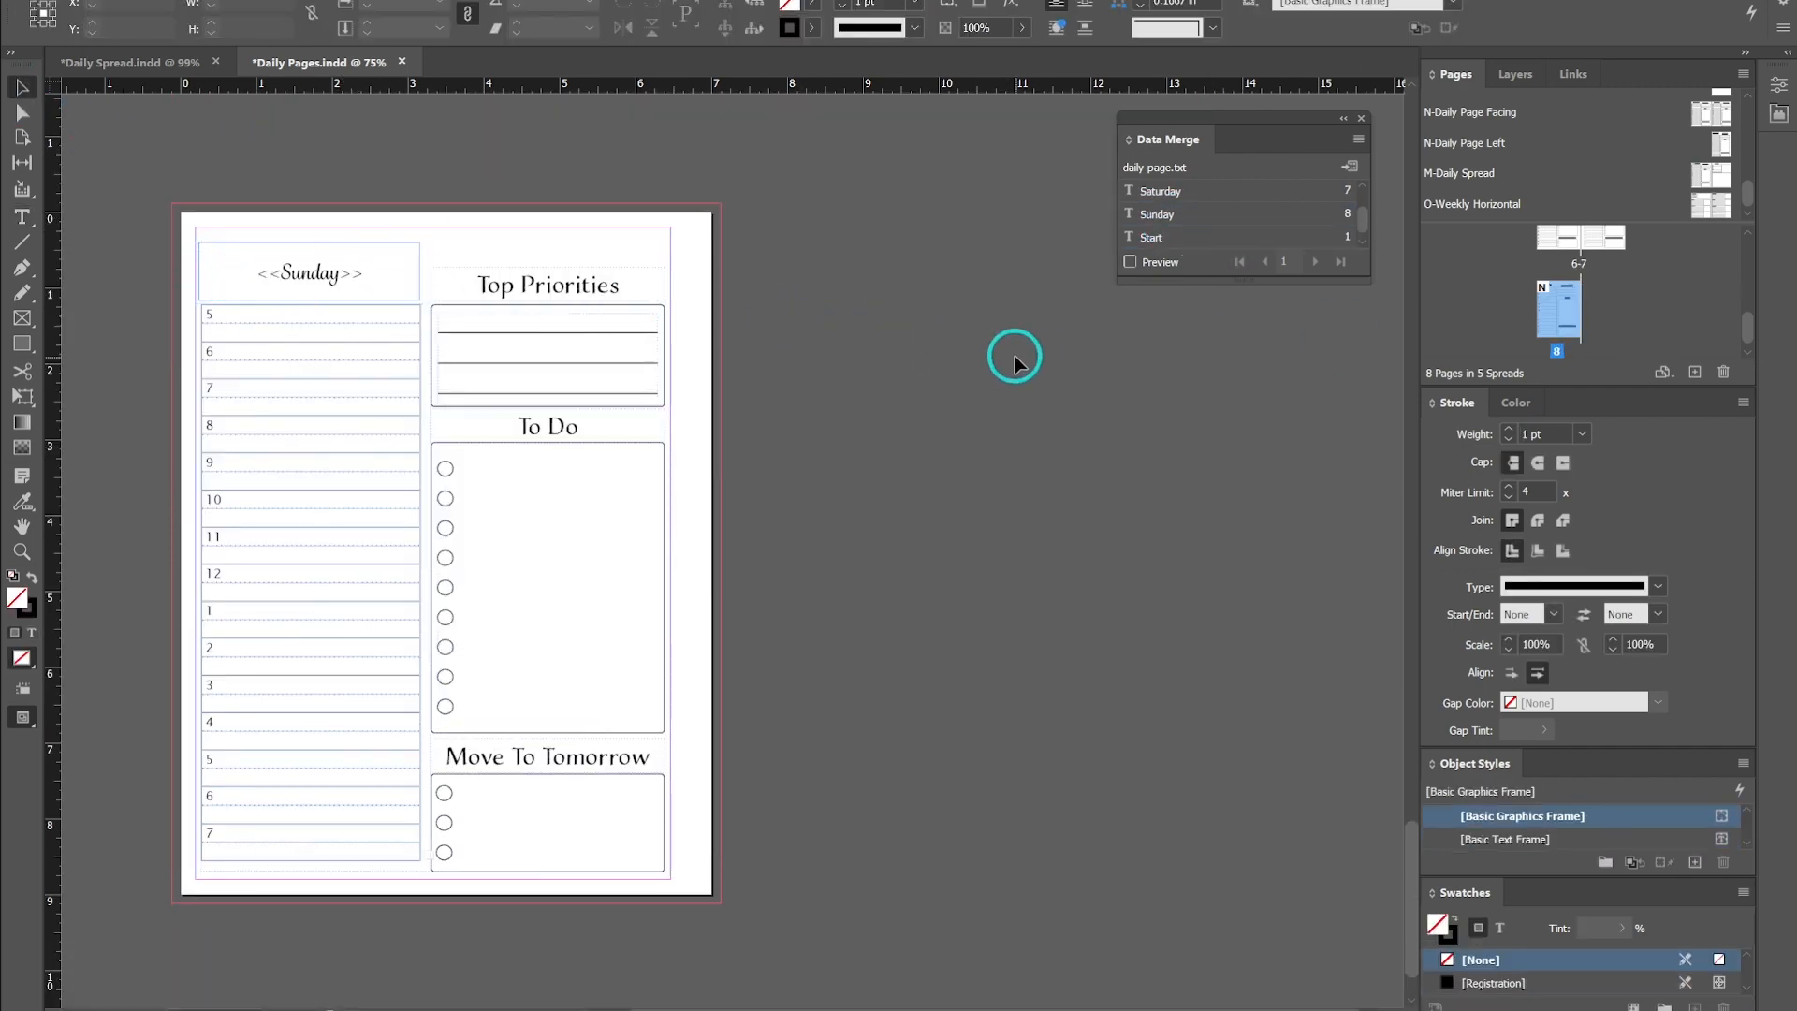
- Preview the merged dates across all daily pages in preview screen mode
scroll(1015, 359, "up", 2)
left_click(1130, 262)
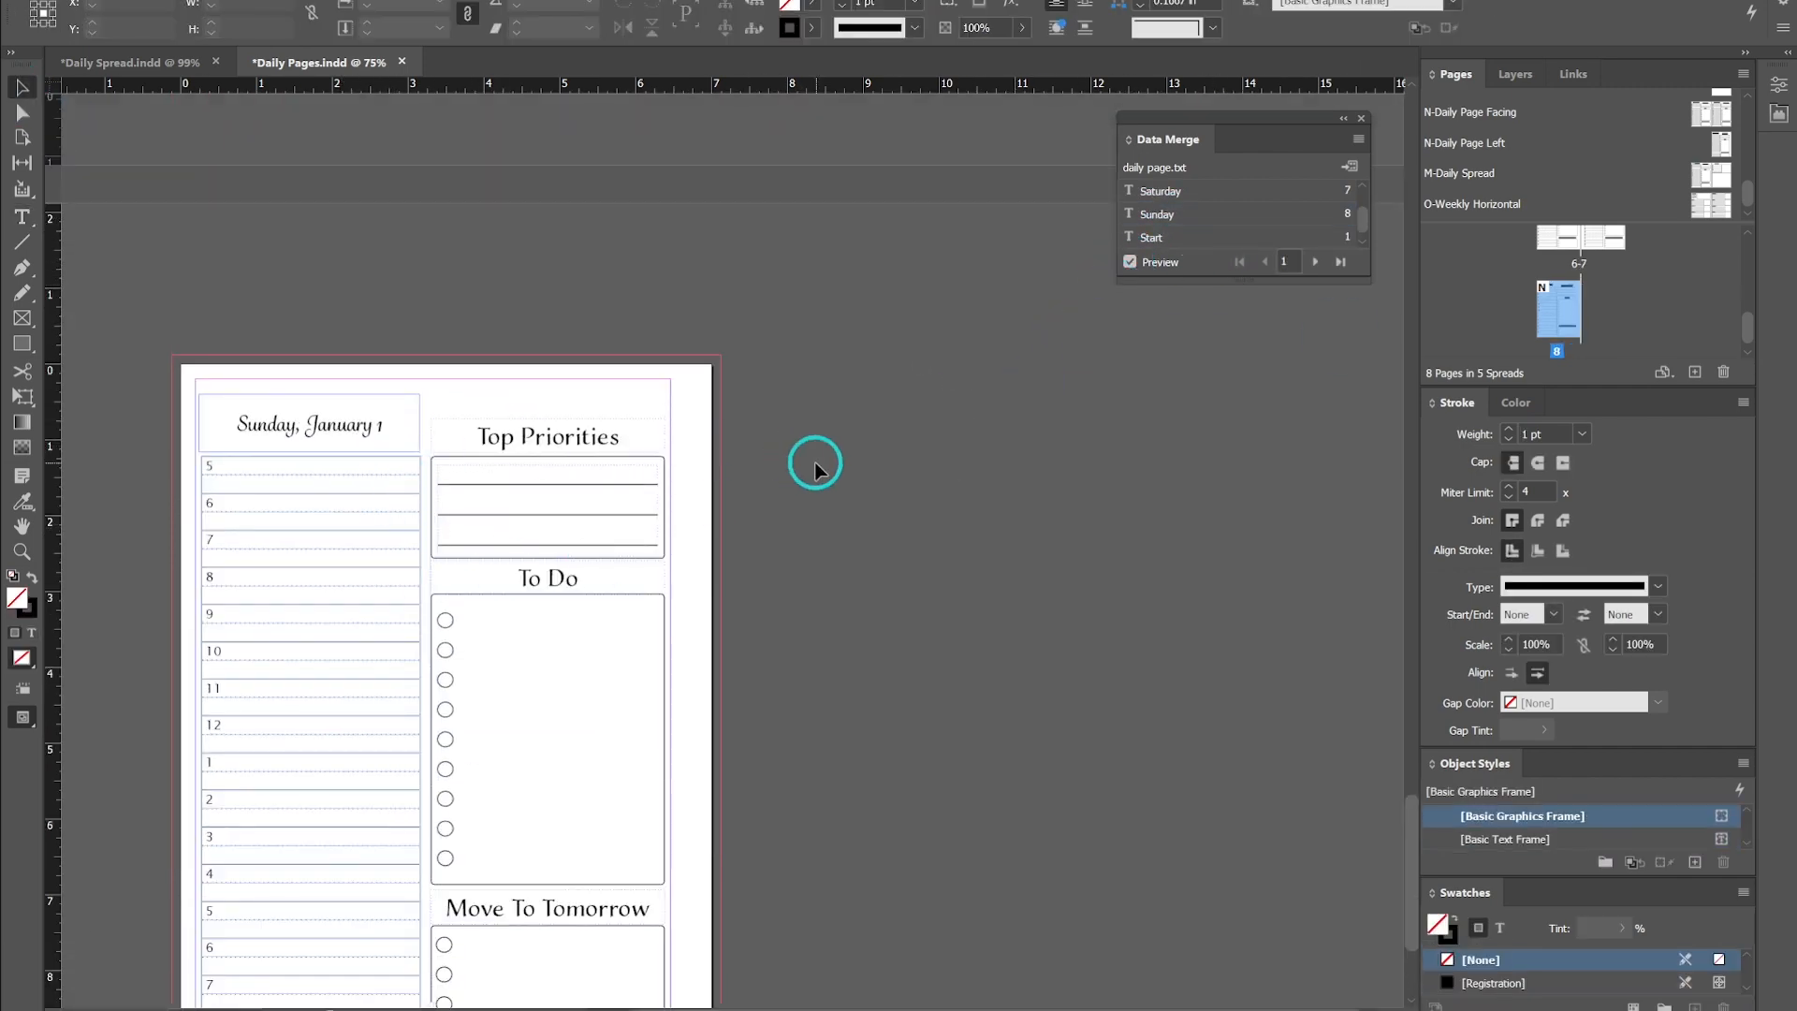
key("w")
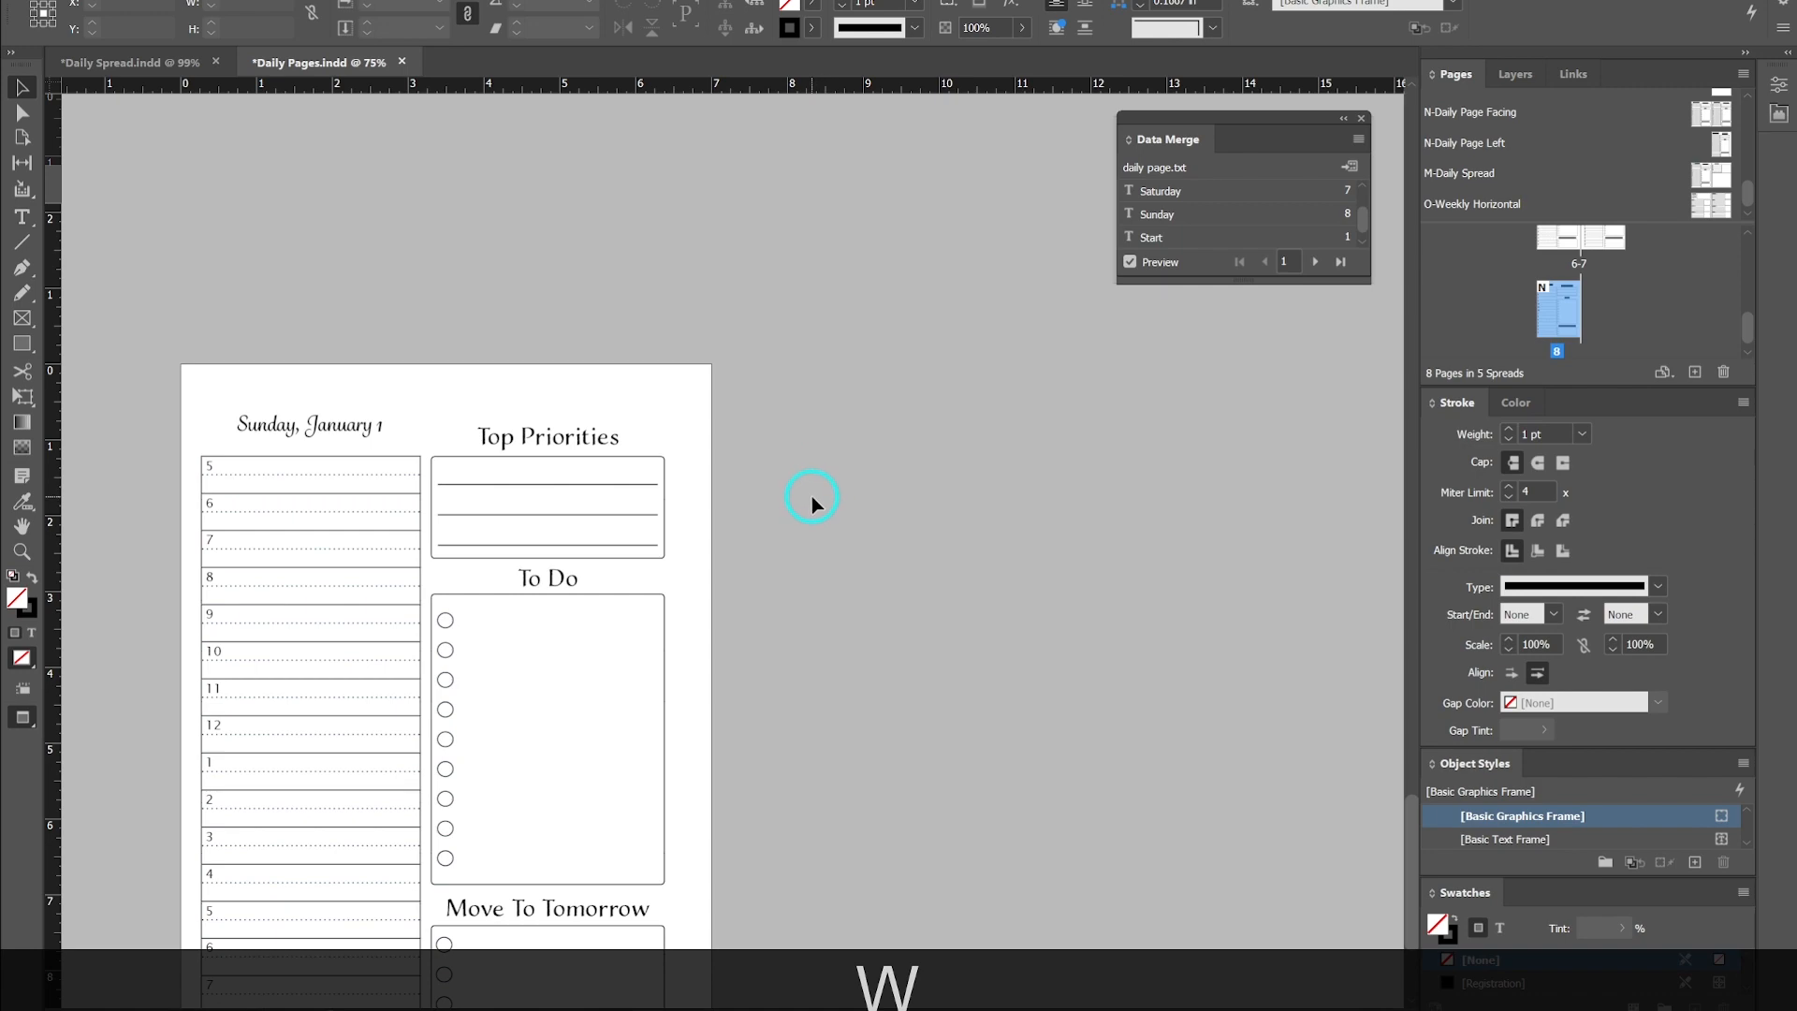
scroll(812, 496, "up", 8)
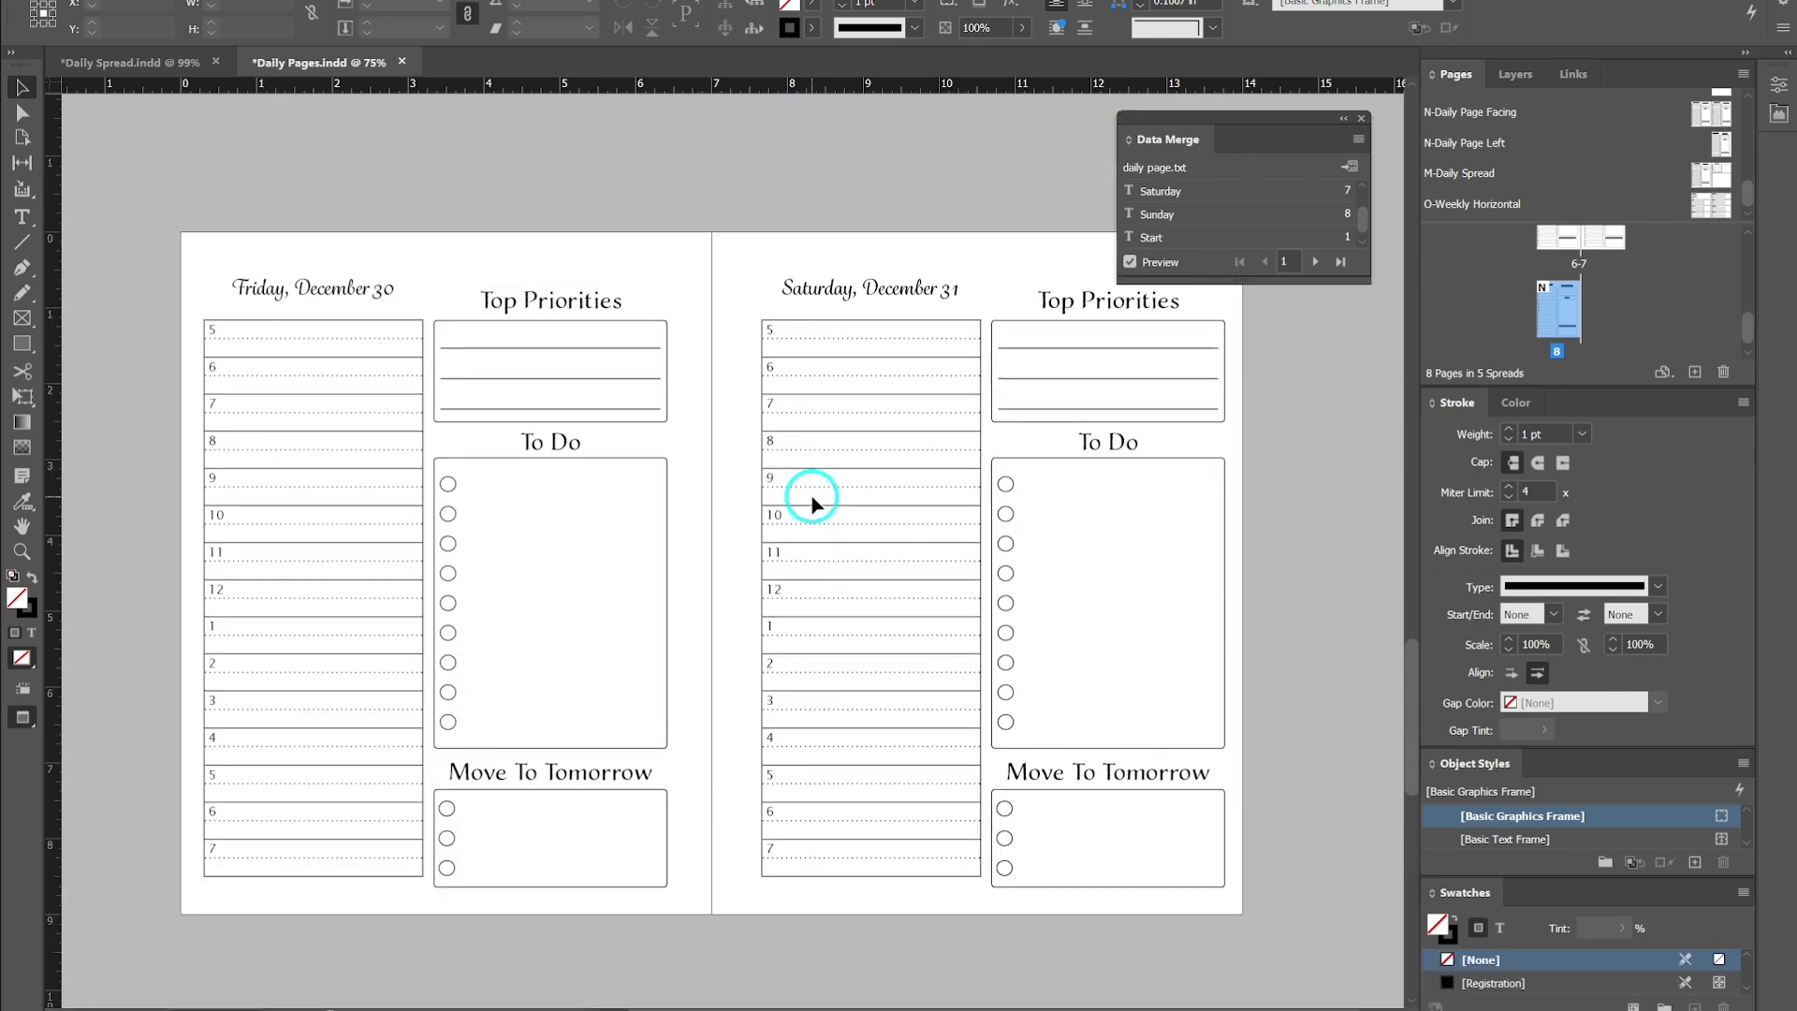
scroll(812, 501, "up", 10)
scroll(809, 498, "up", 10)
scroll(809, 498, "up", 10)
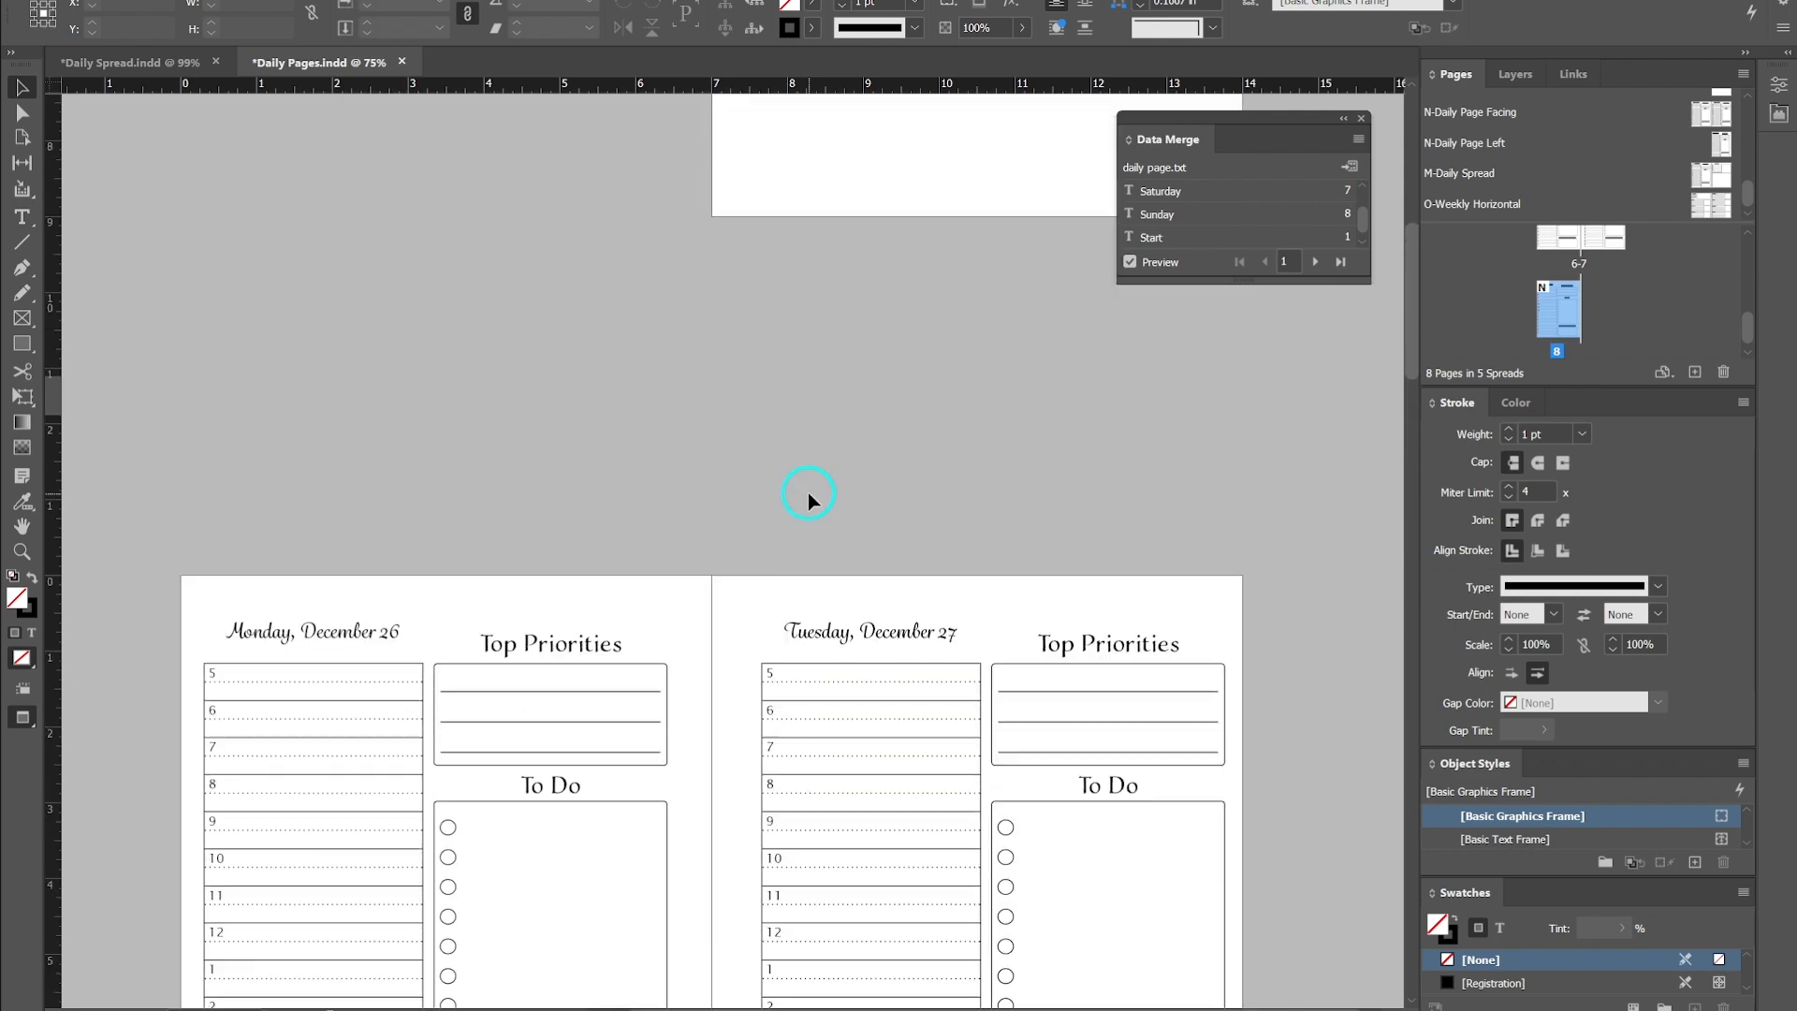
scroll(809, 499, "down", 20)
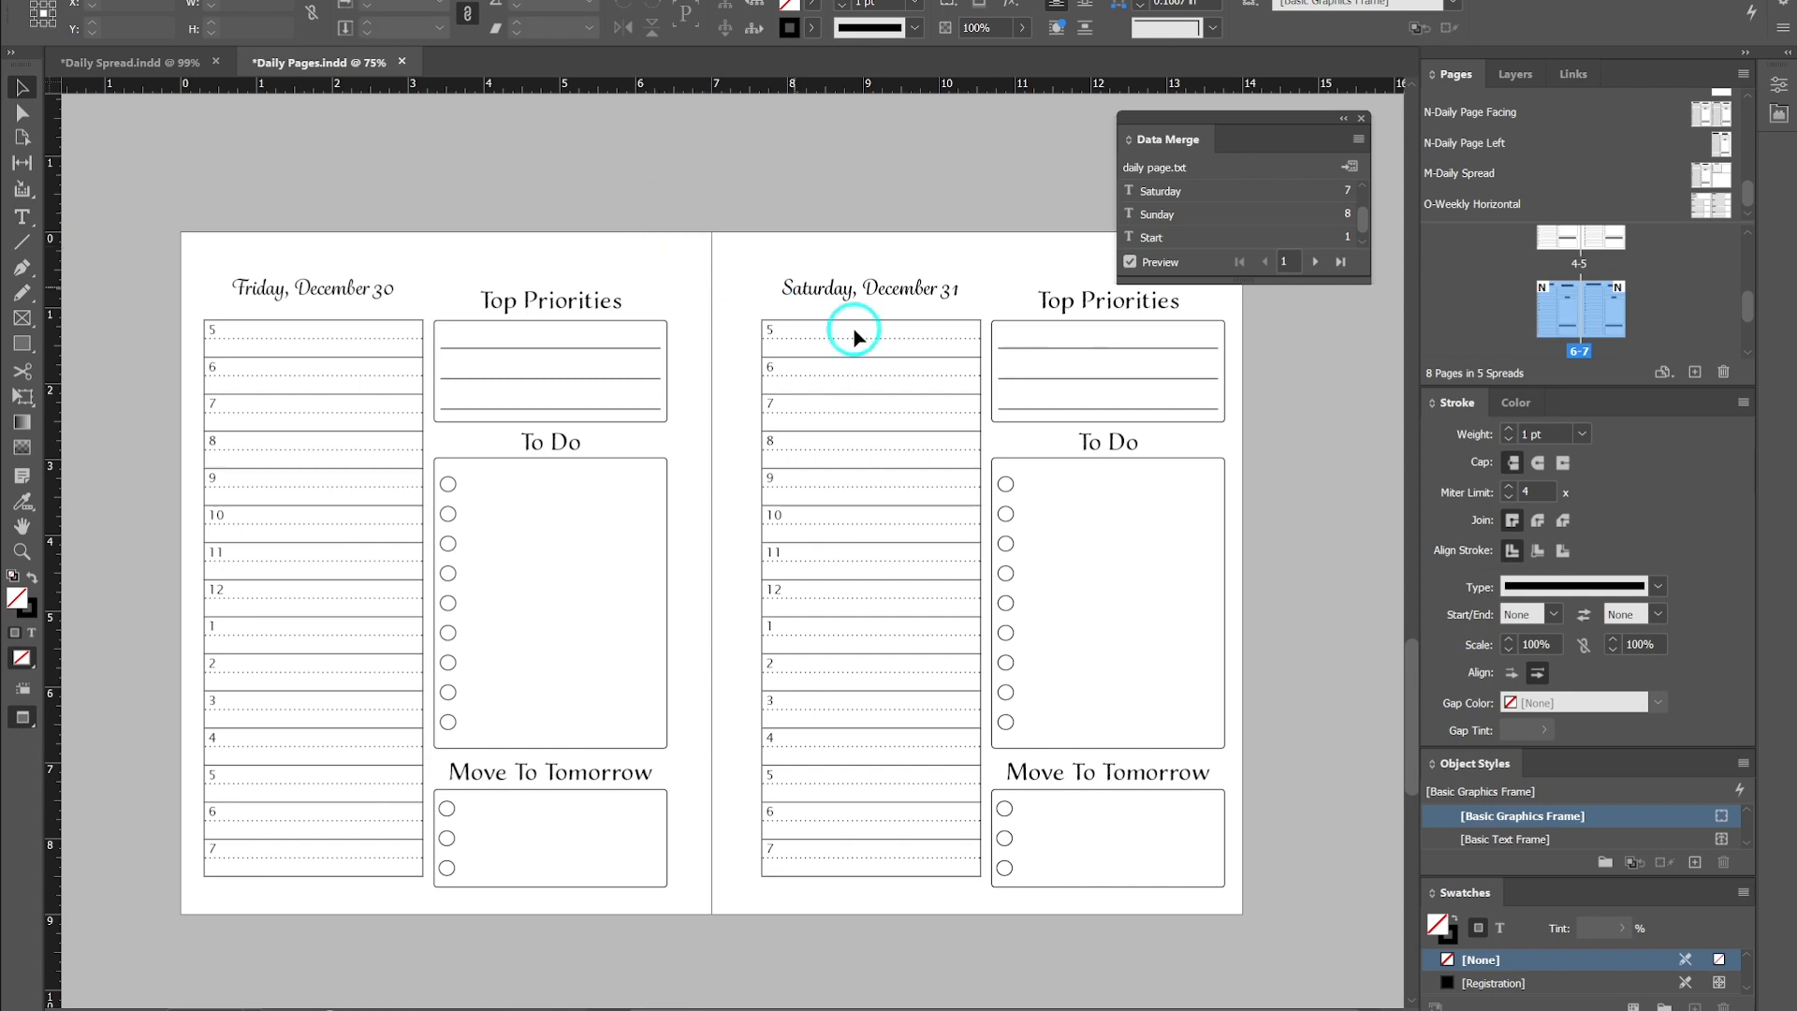
- Return to normal screen mode and scroll back up through the daily pages to the intro page
key("w")
scroll(553, 394, "down", 5)
scroll(637, 463, "down", 6)
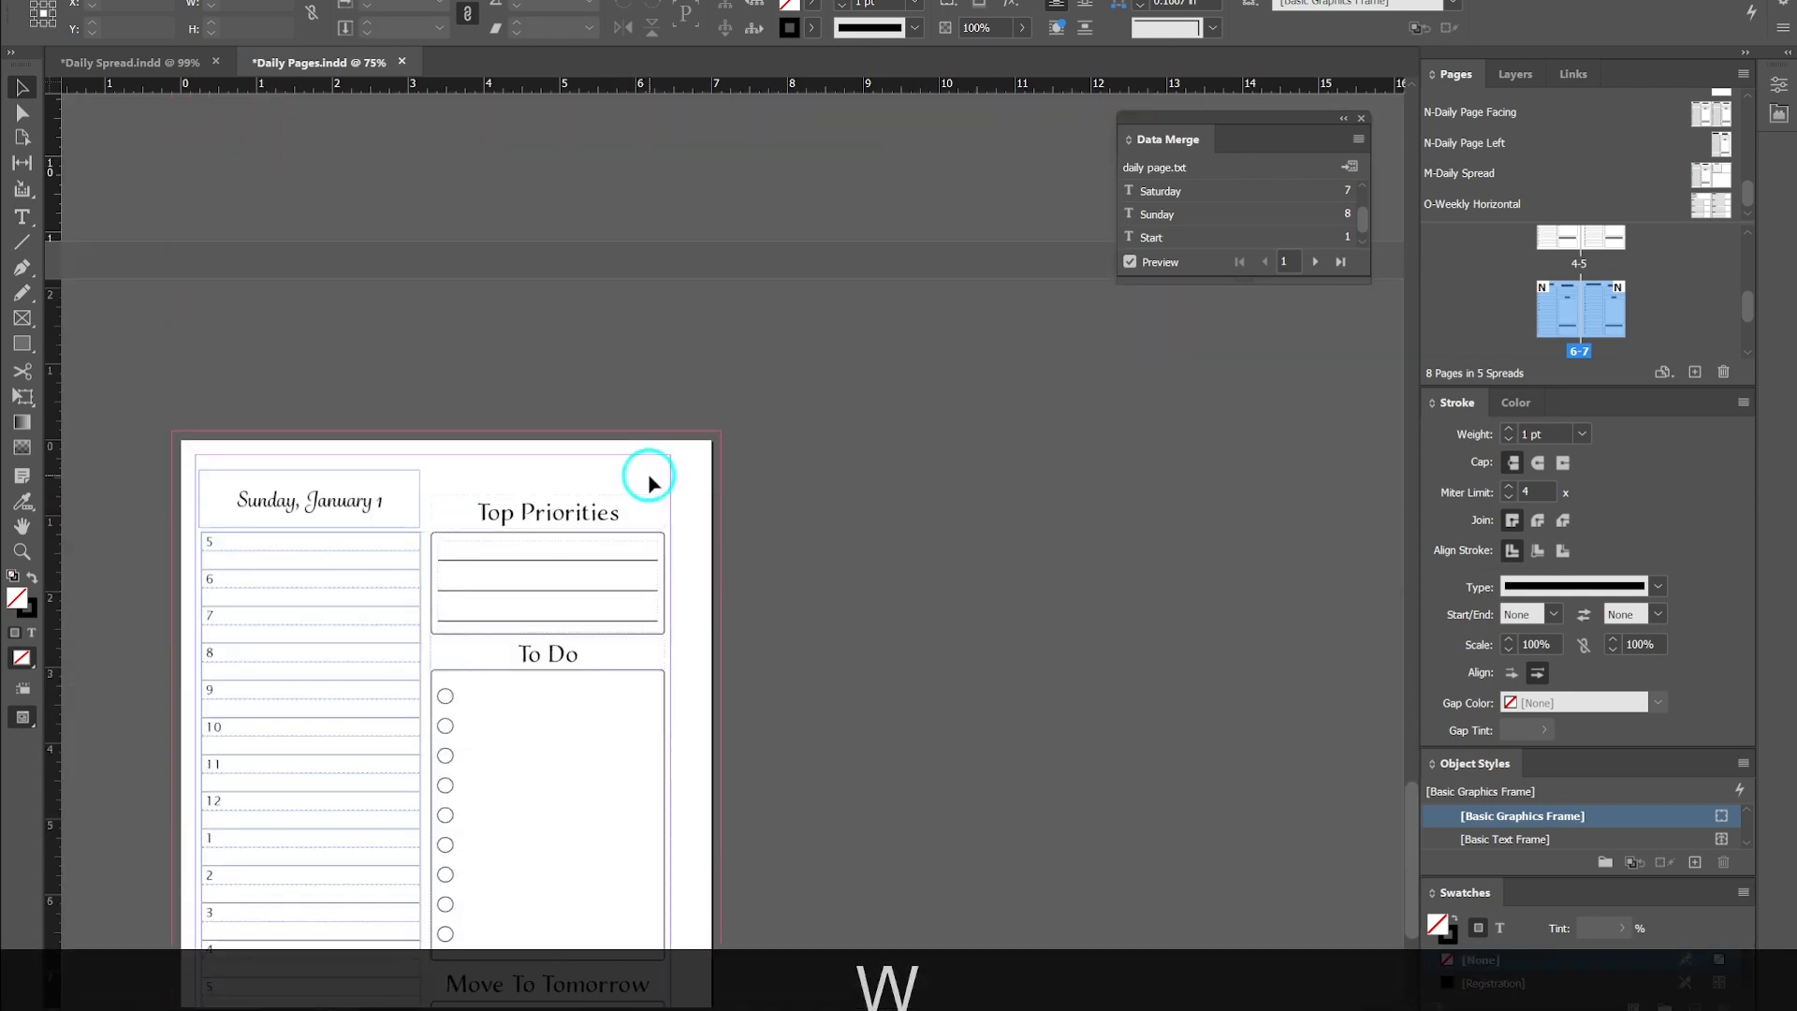
scroll(648, 481, "up", 3)
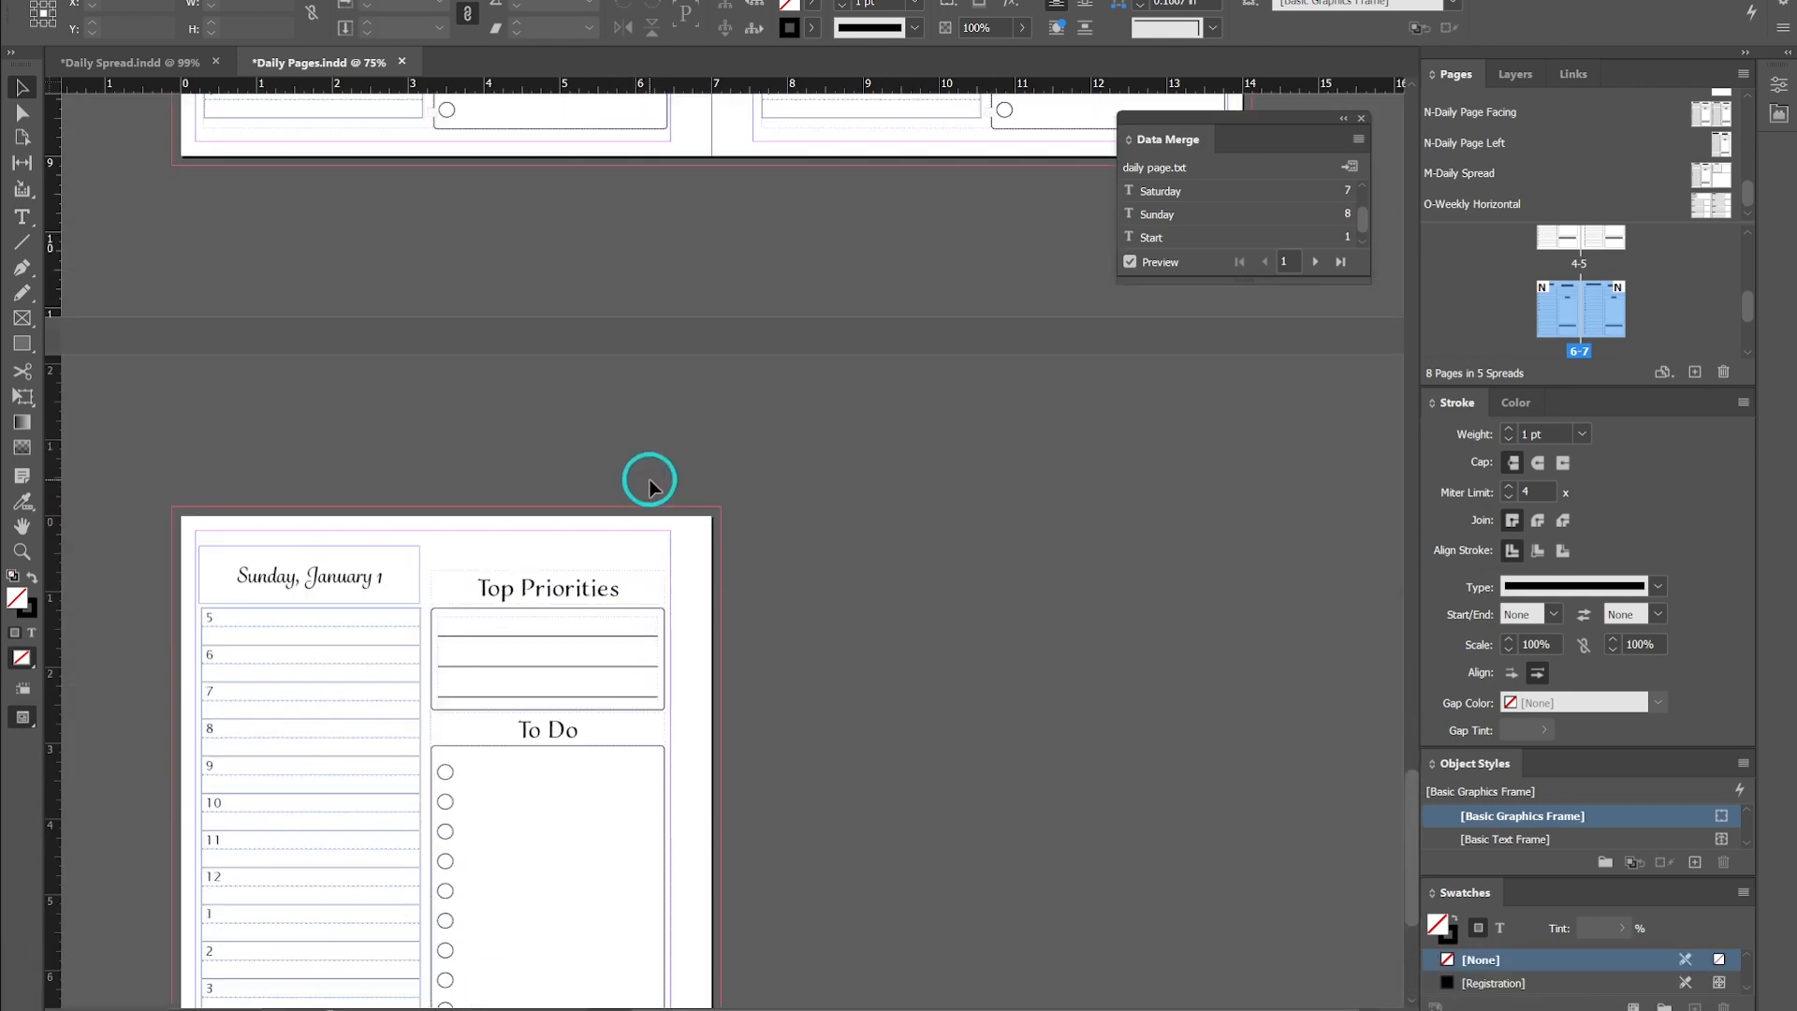
scroll(762, 459, "up", 12)
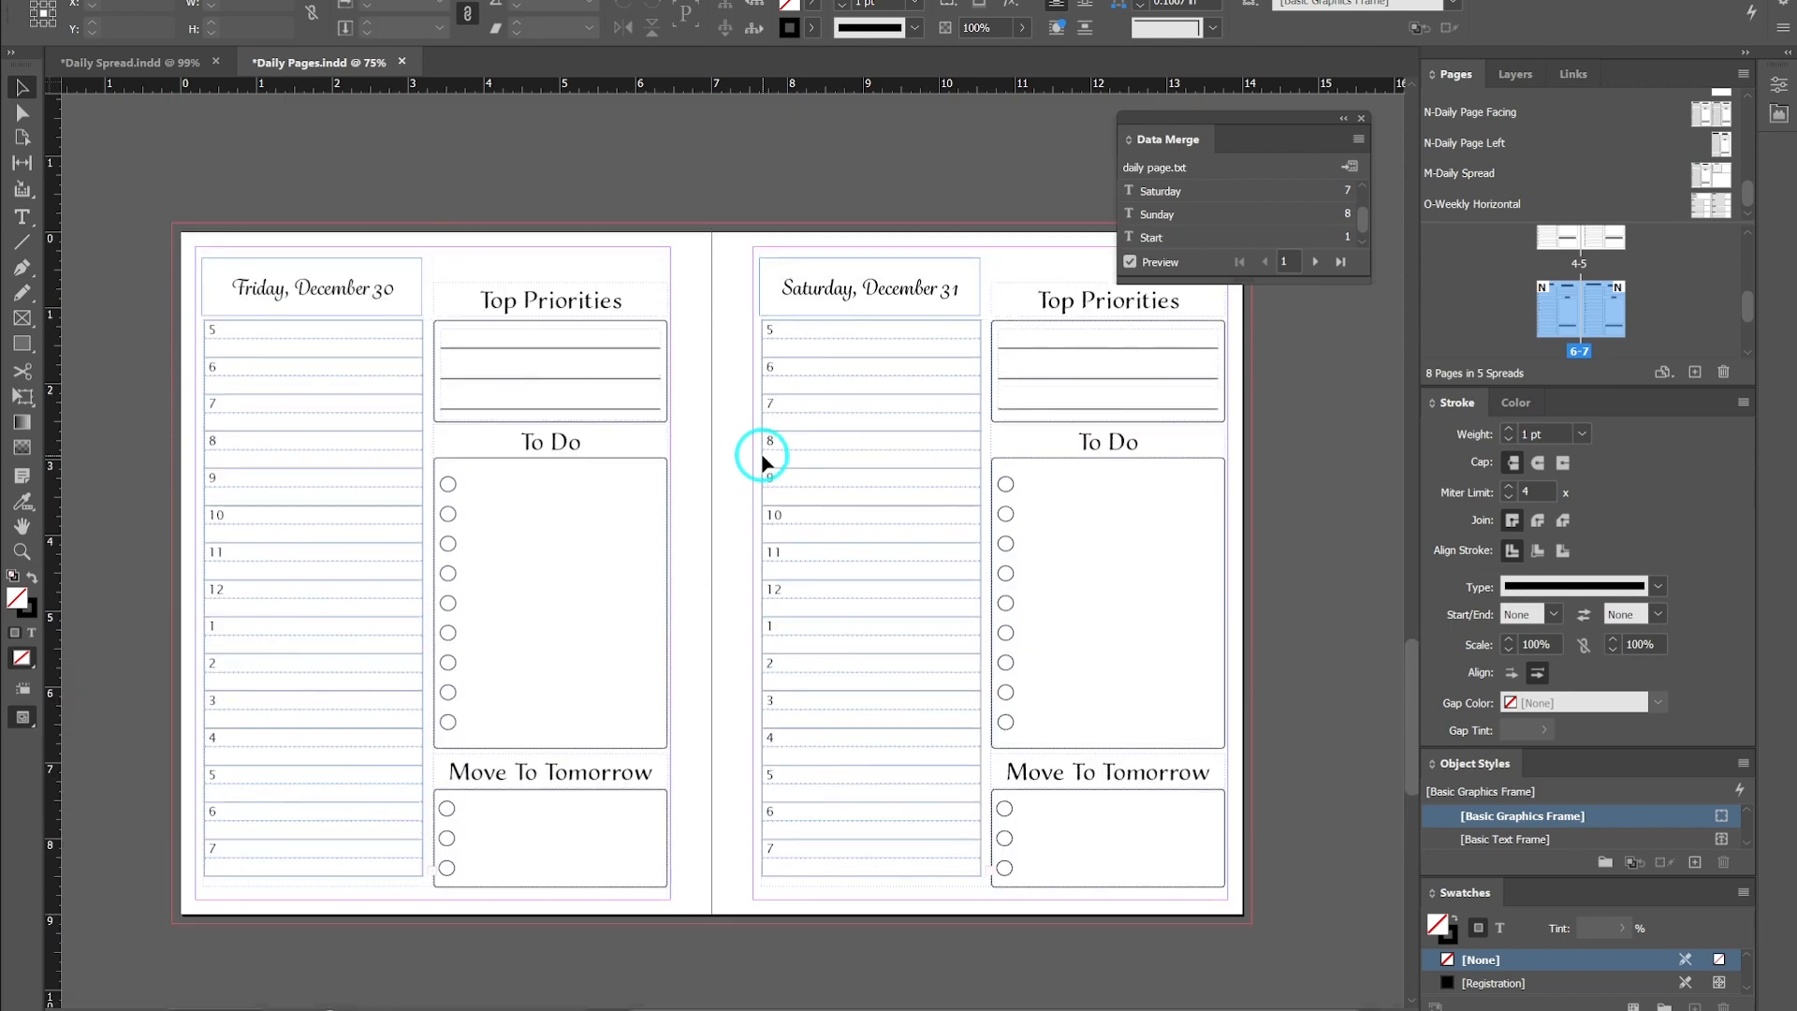
scroll(761, 459, "up", 15)
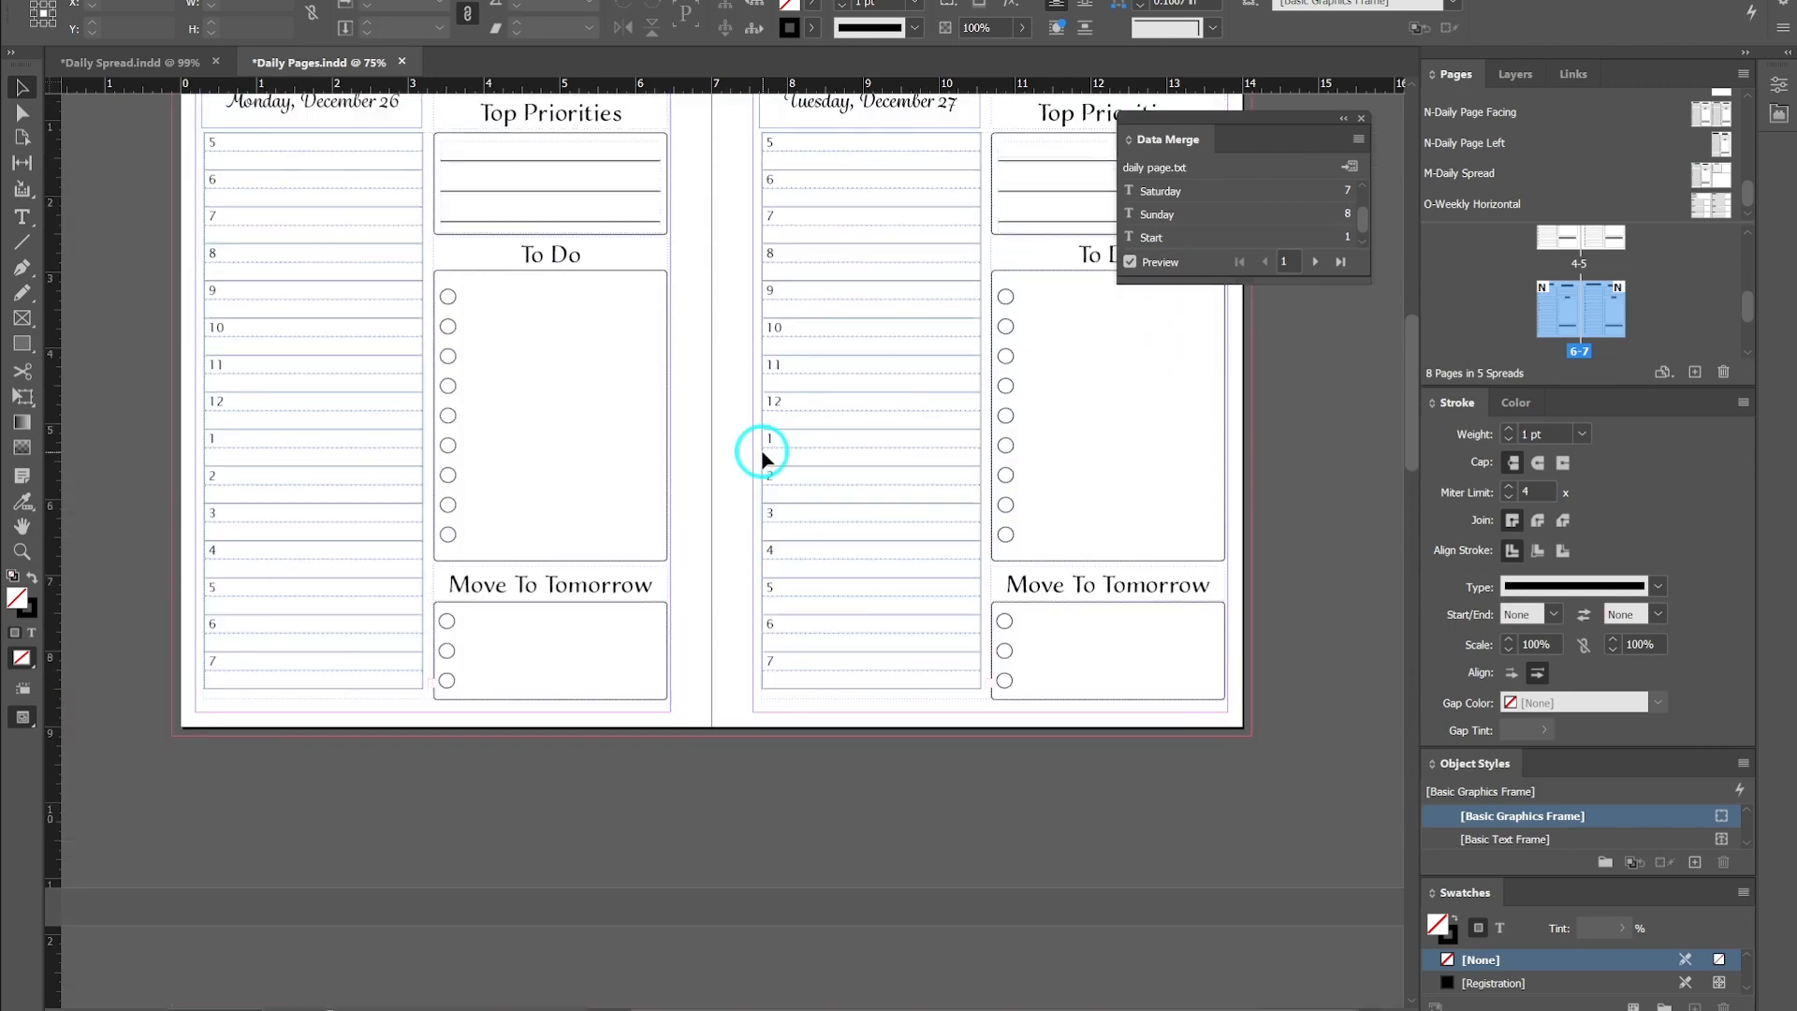
scroll(761, 459, "up", 12)
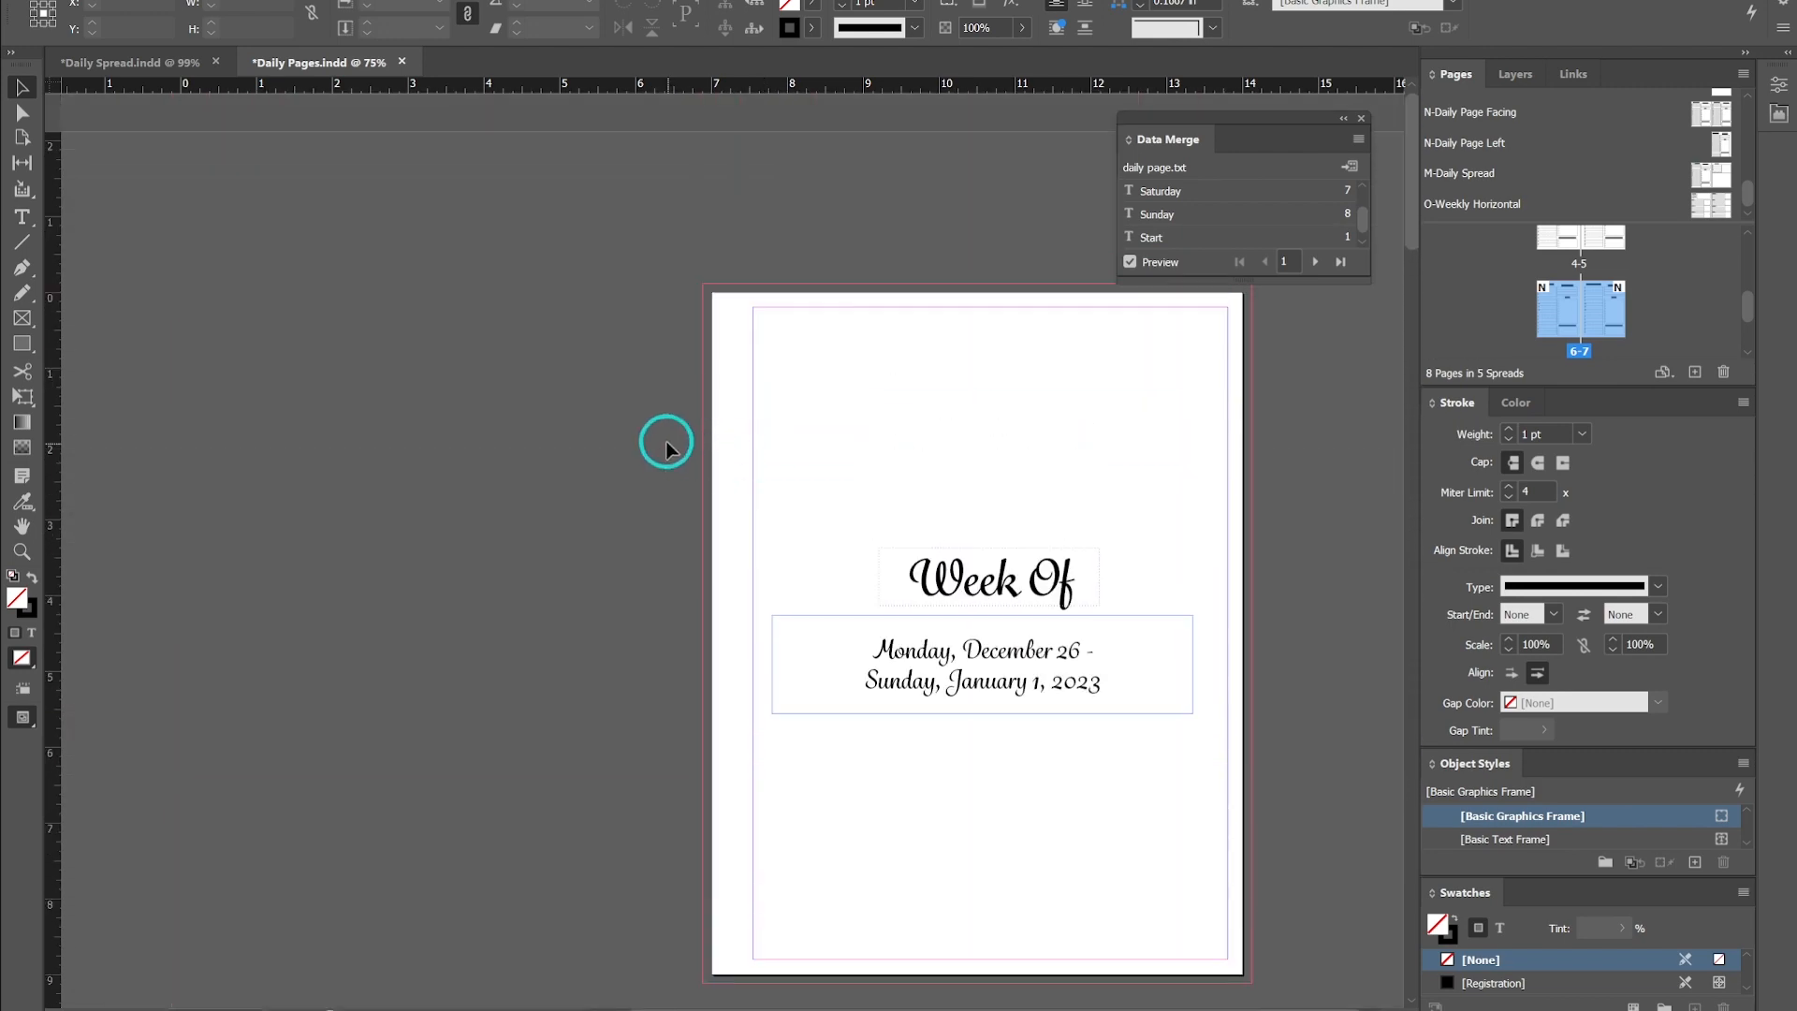
scroll(667, 449, "down", 1)
scroll(1598, 305, "up", 4)
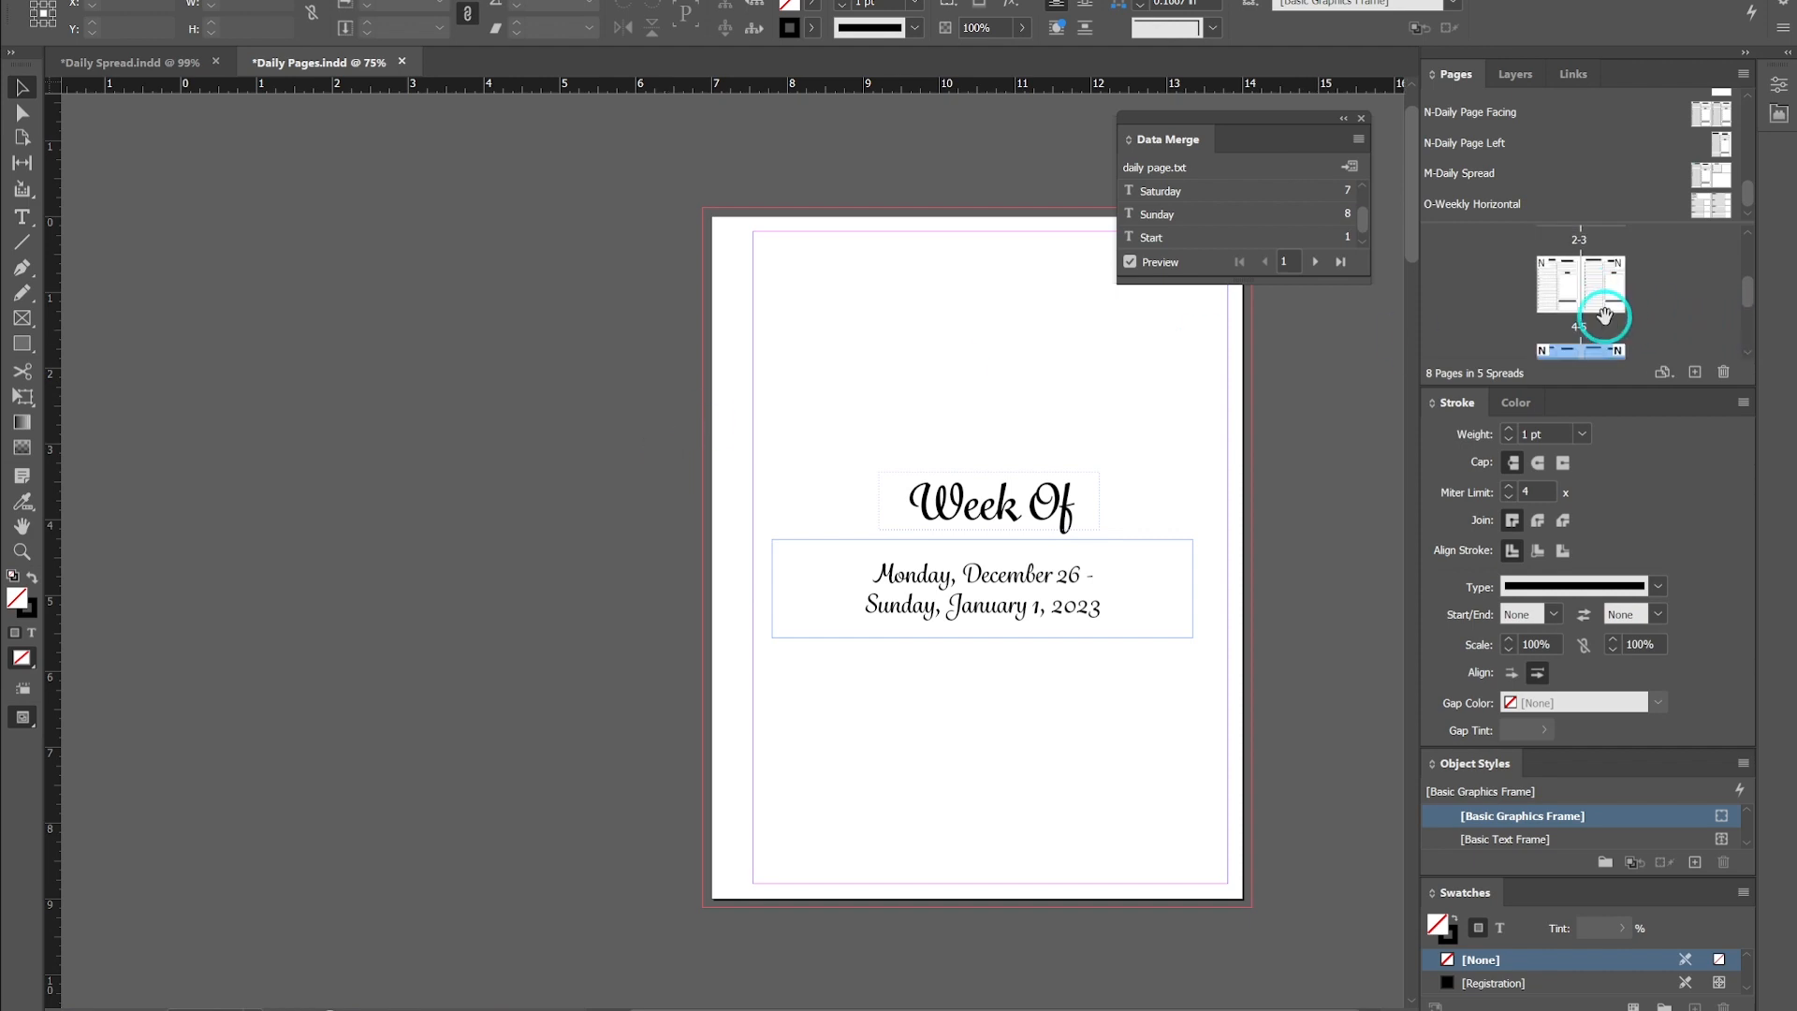
left_click(1608, 273)
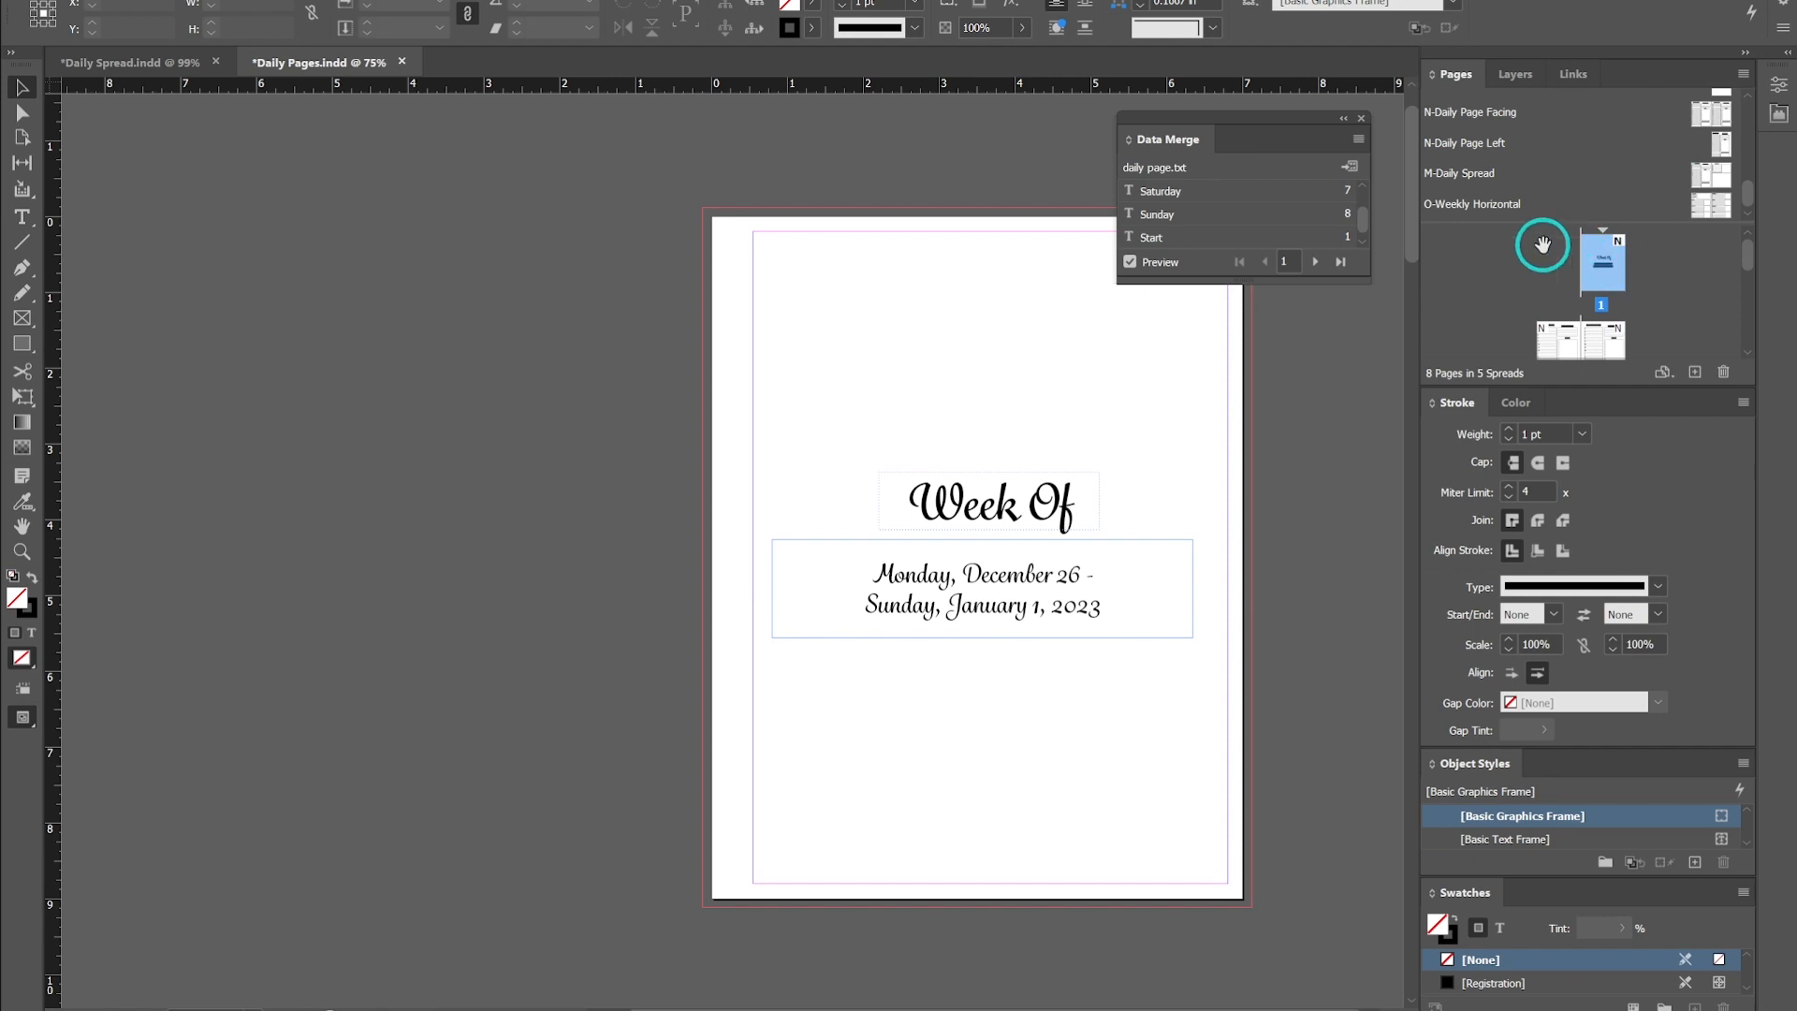
left_click(1598, 263)
scroll(1606, 330, "down", 3)
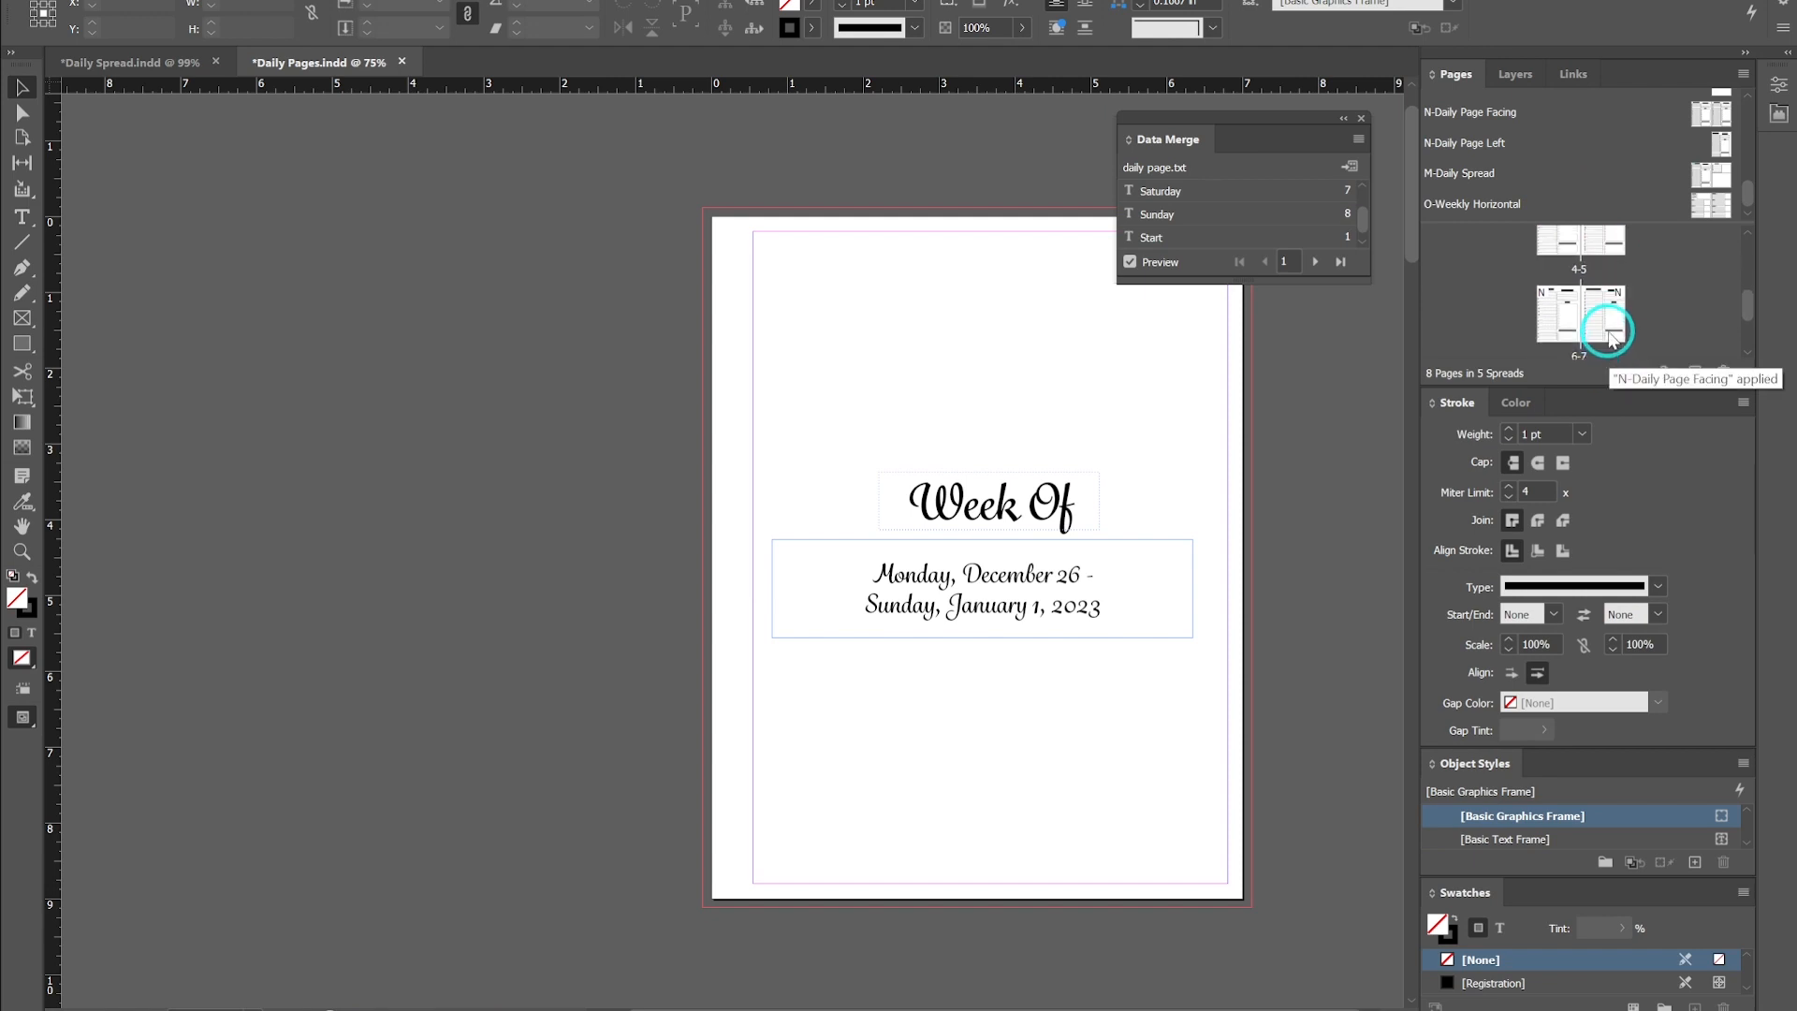
scroll(1607, 330, "down", 3)
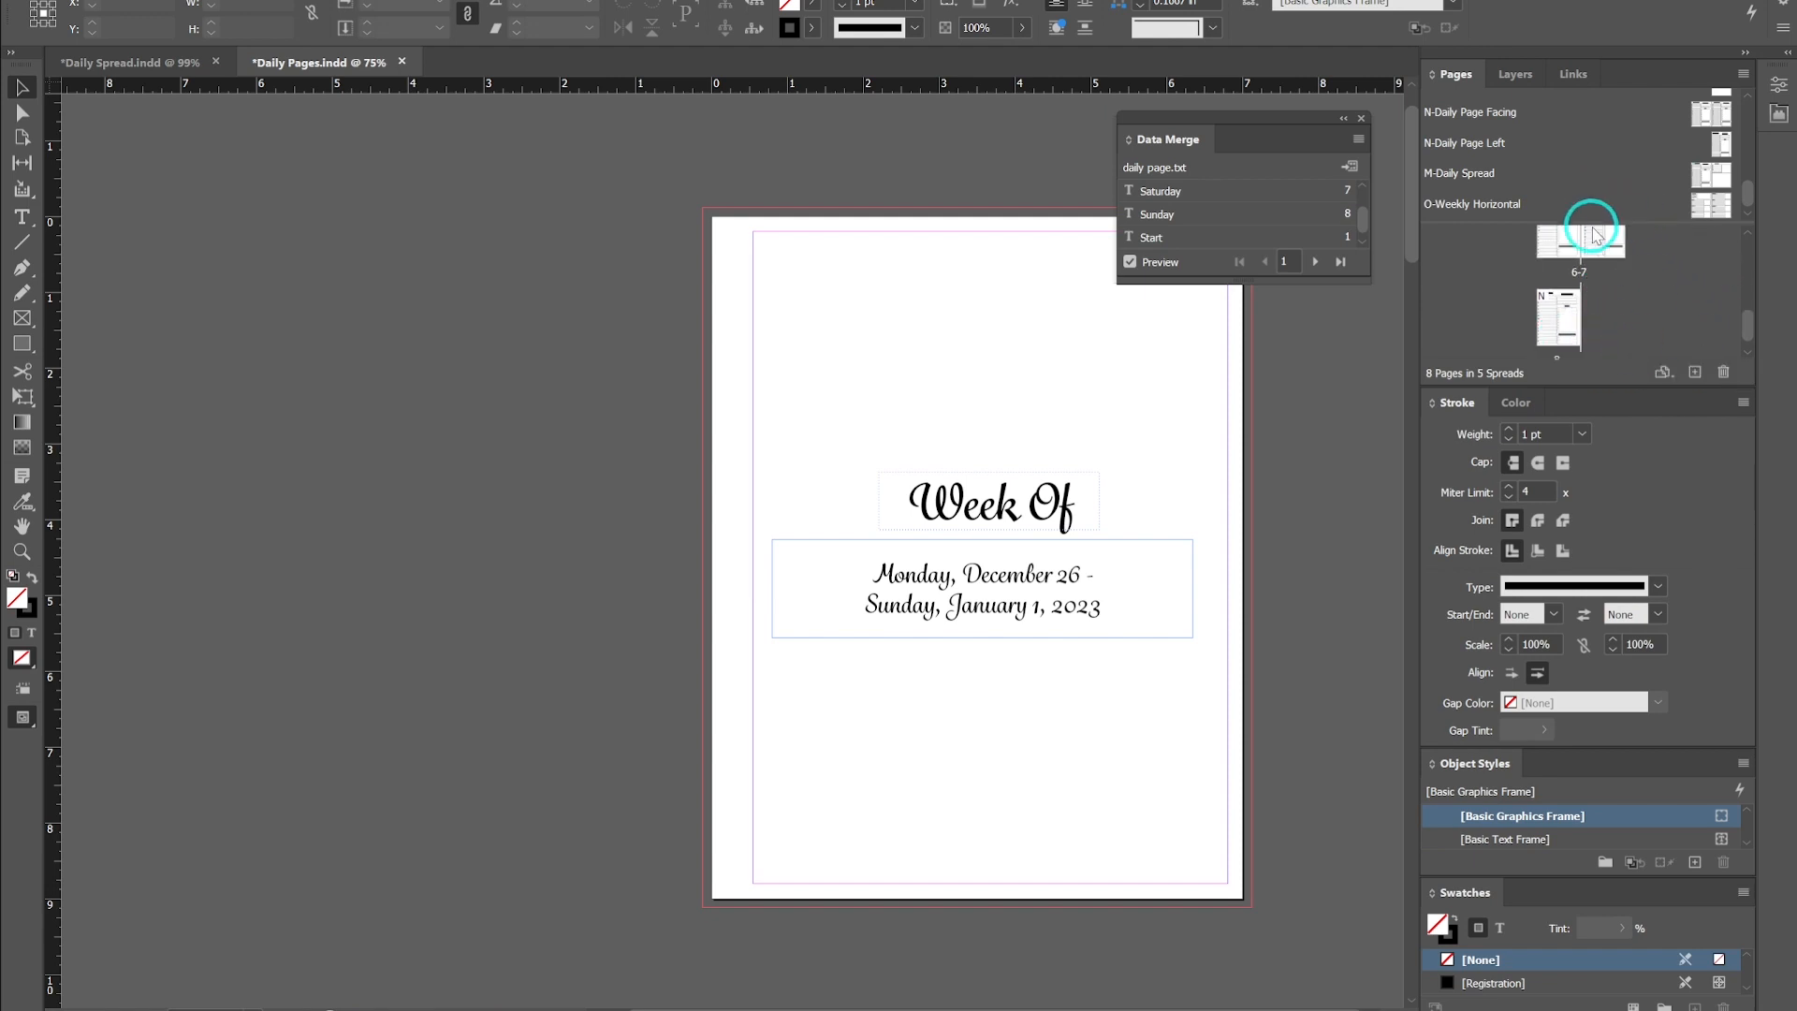
scroll(1580, 319, "up", 3)
right_click(1580, 318)
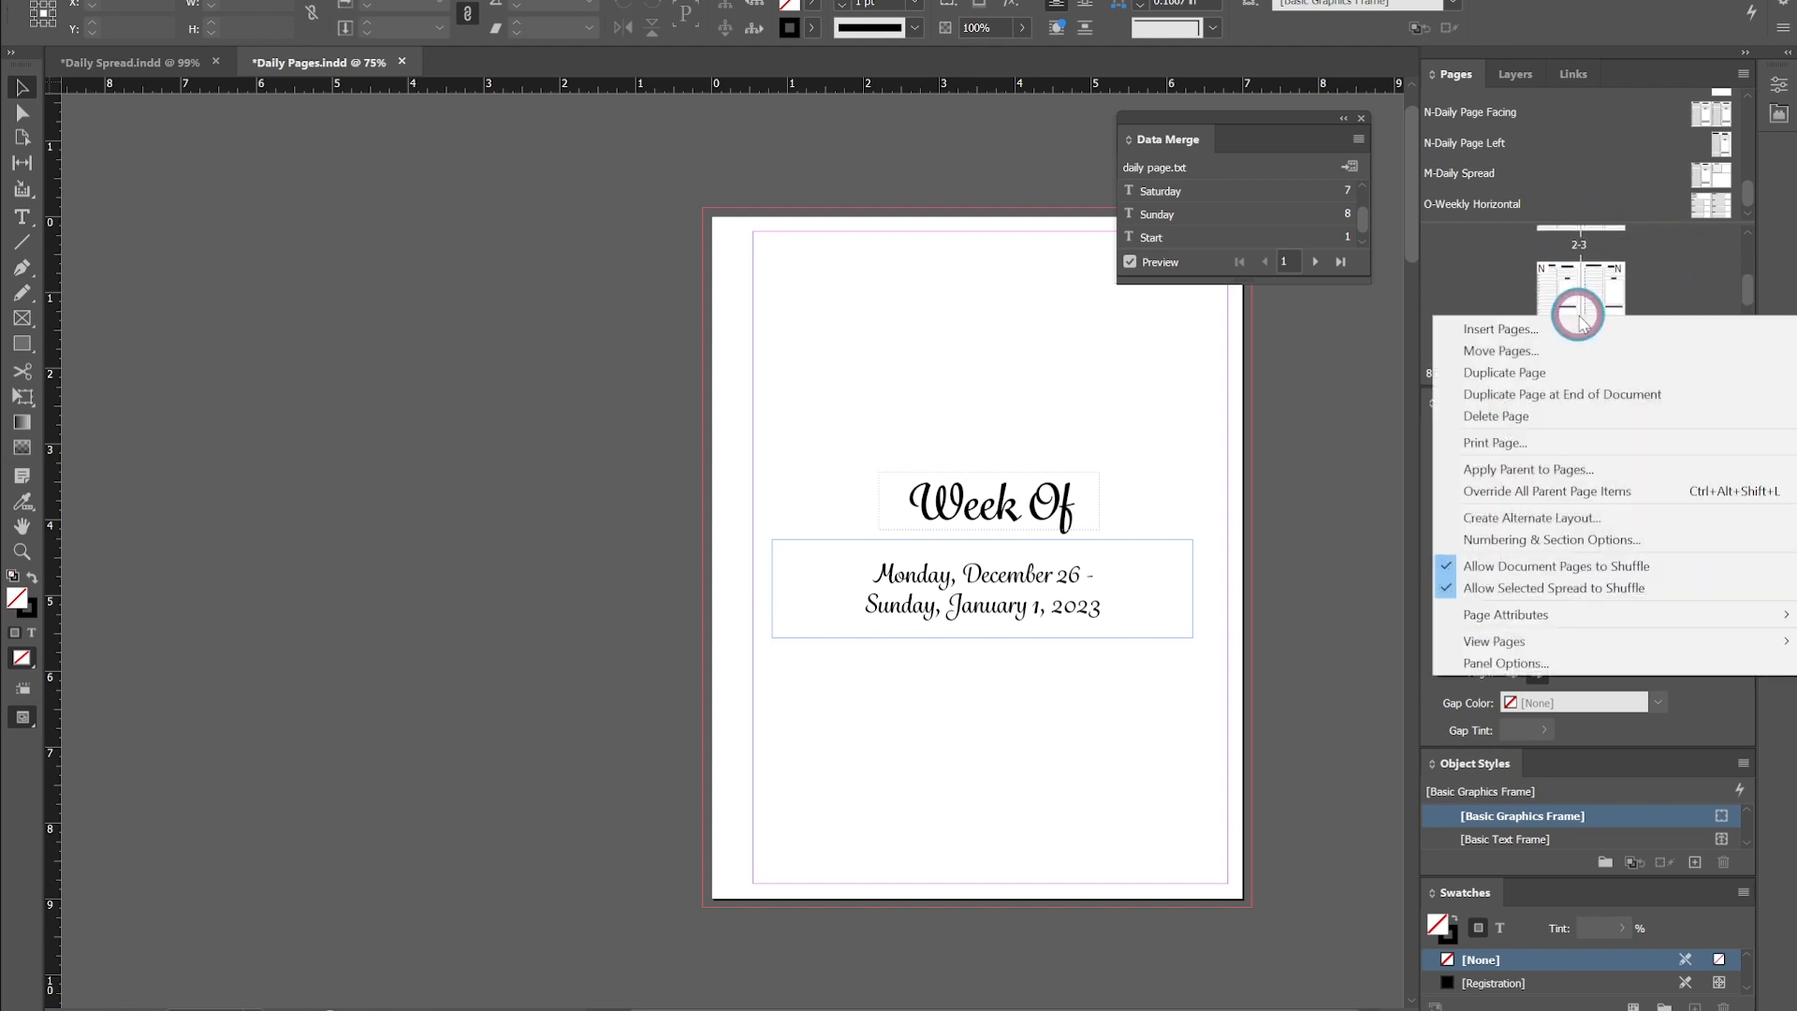
left_click(1483, 270)
scroll(1540, 294, "up", 3)
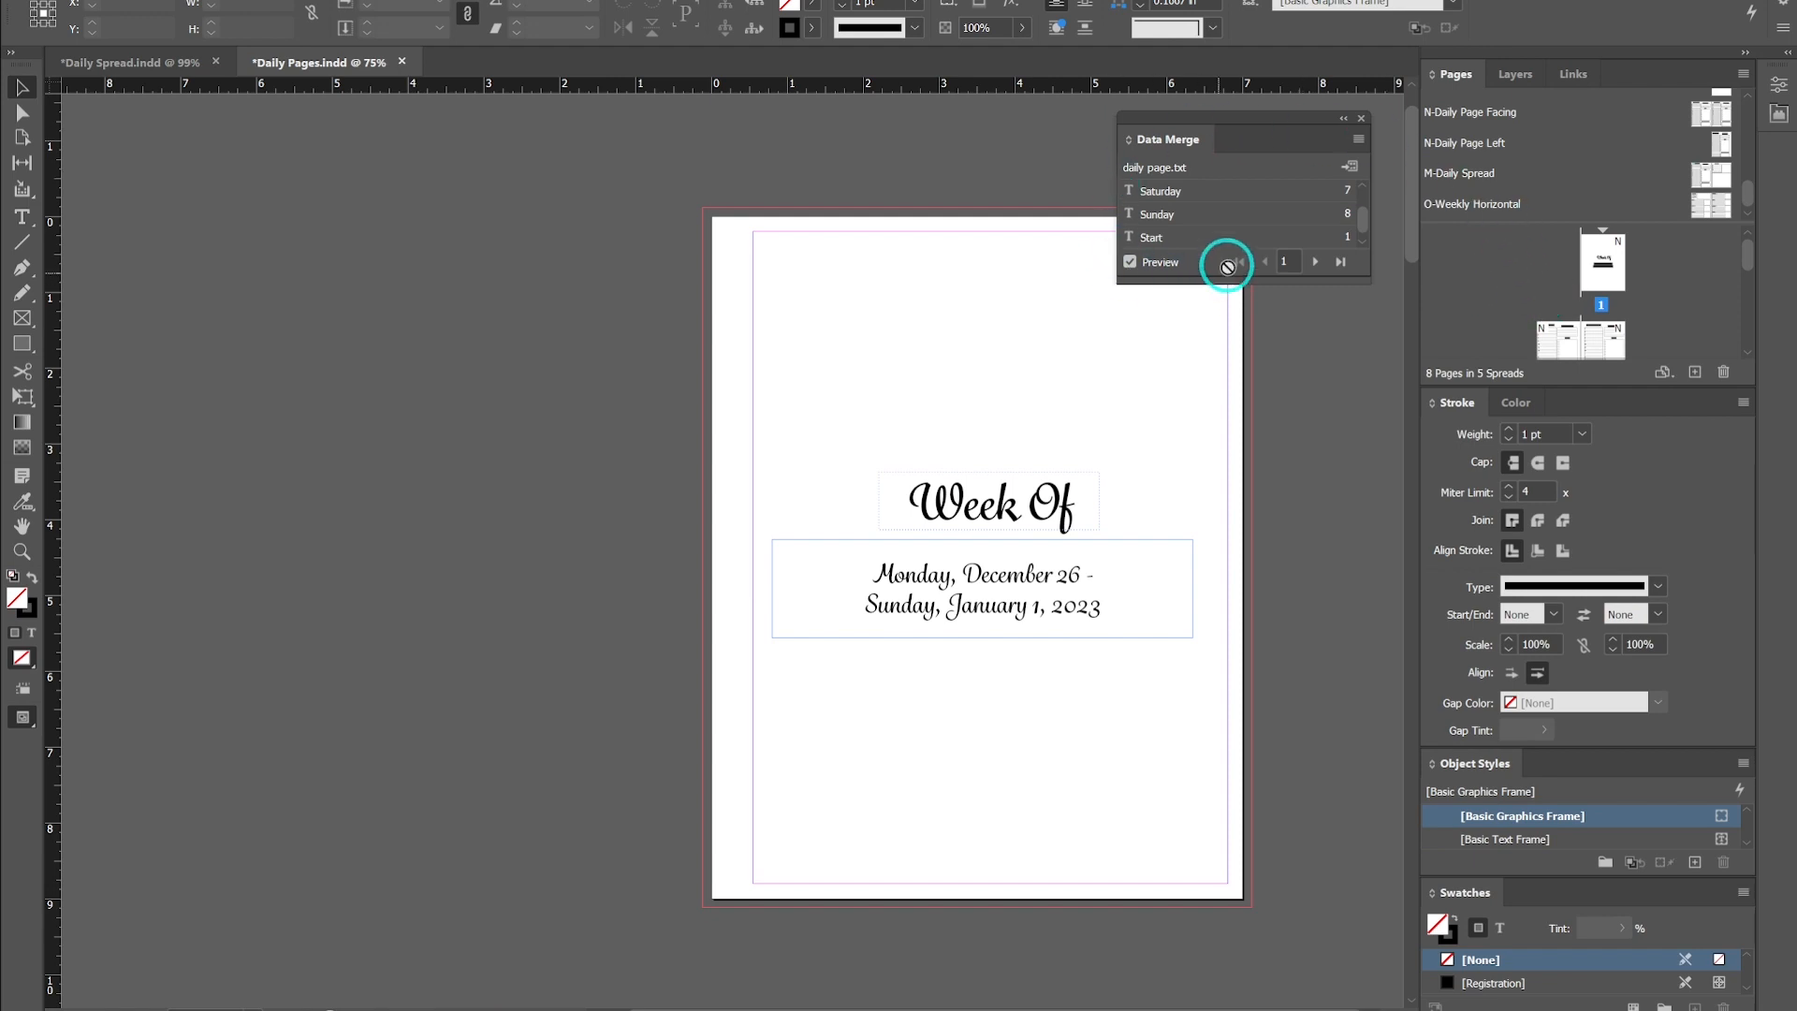
- Create the merged document from all records with a single record per document page
left_click(1350, 167)
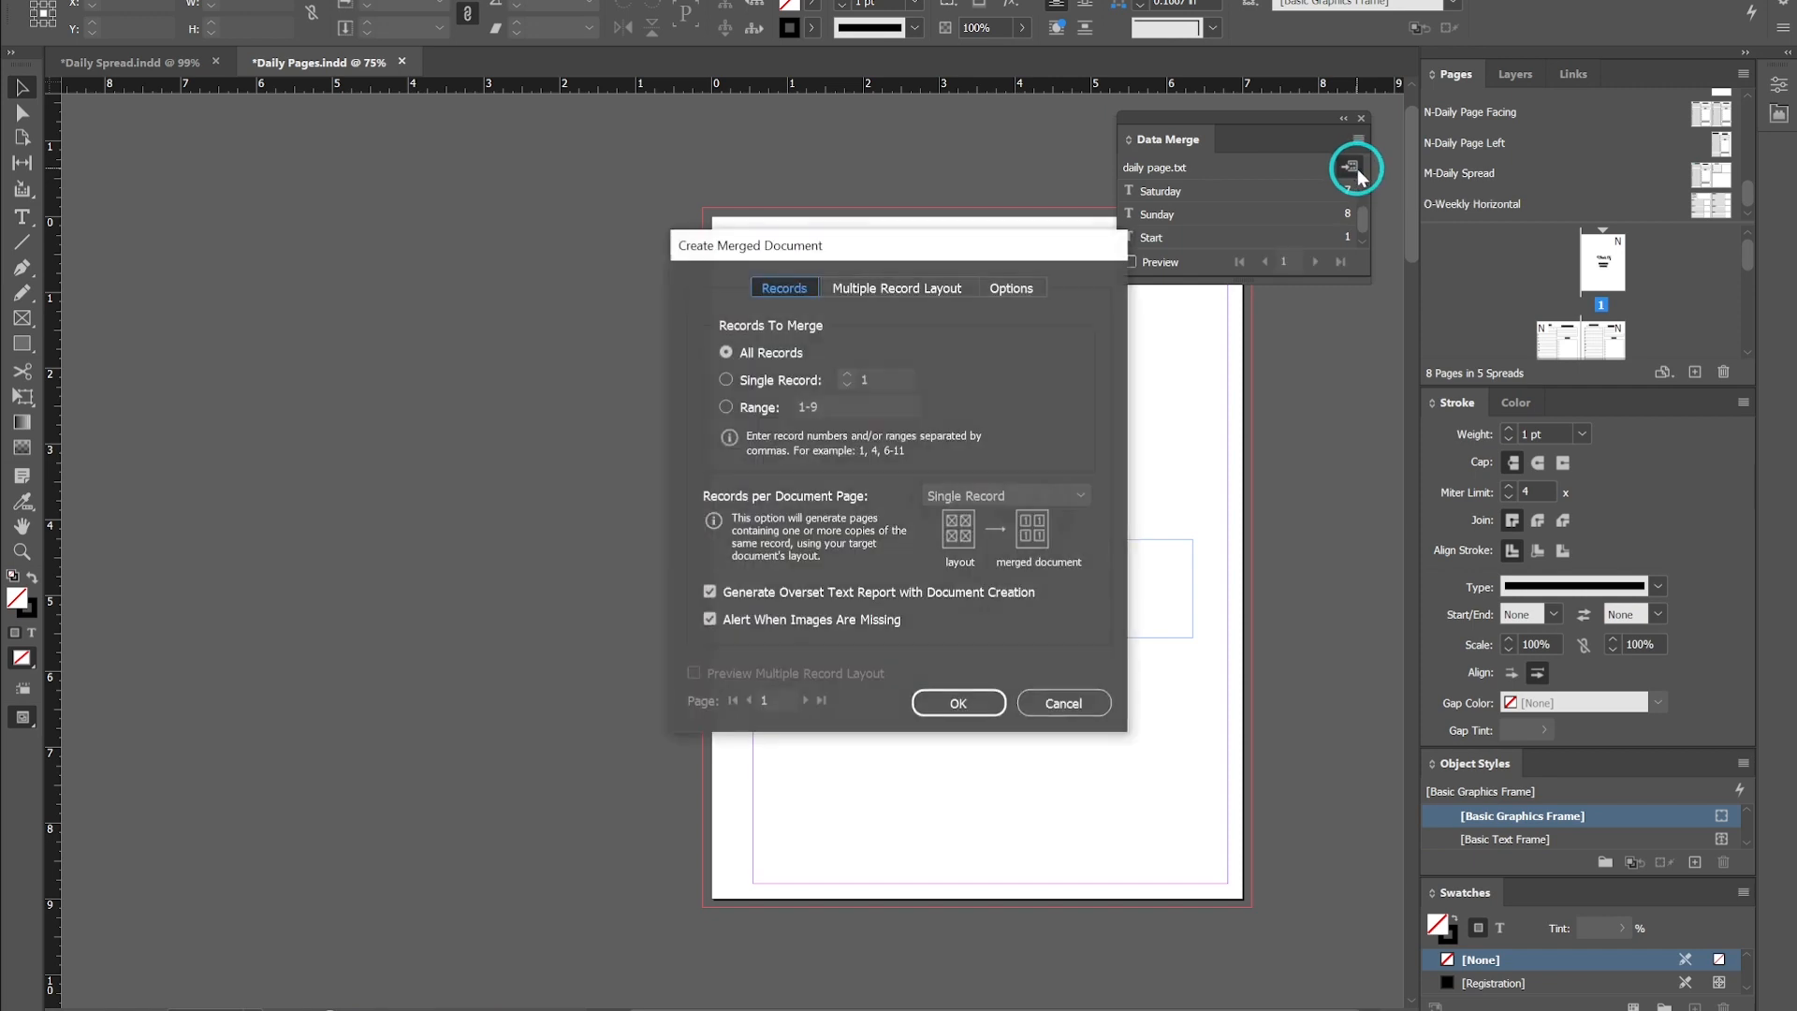
left_click(952, 703)
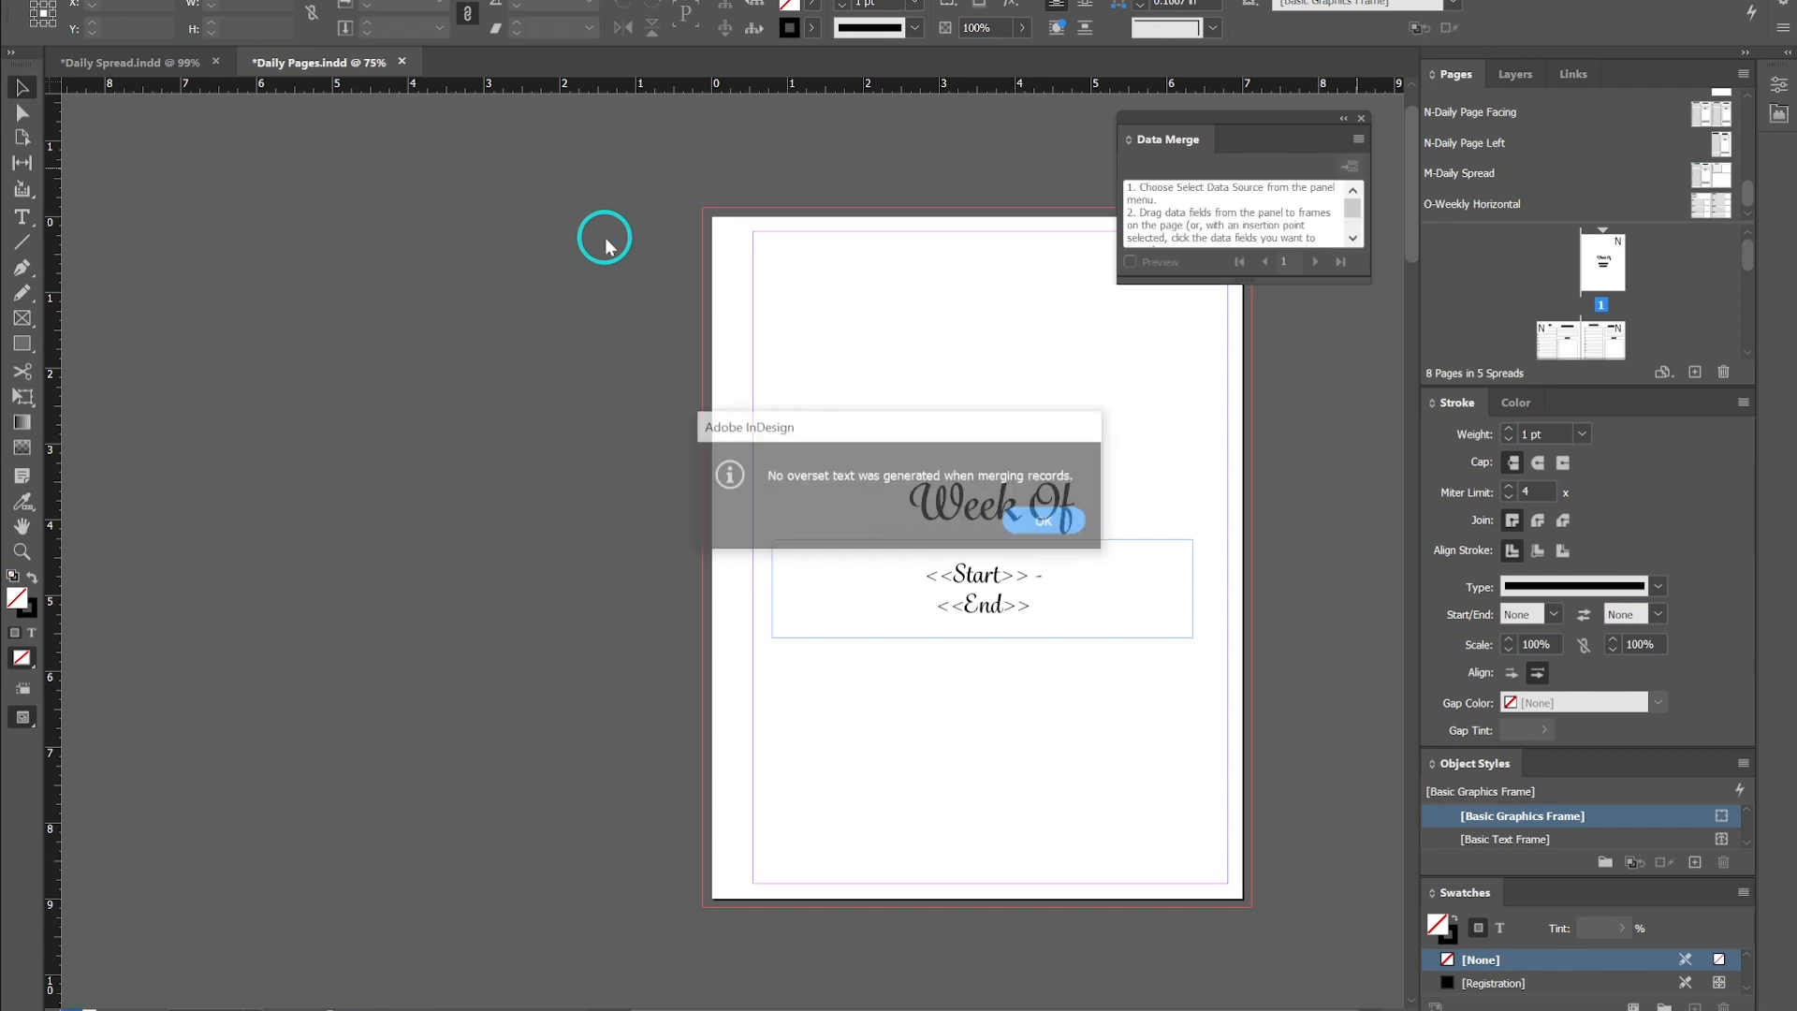
left_click(1044, 526)
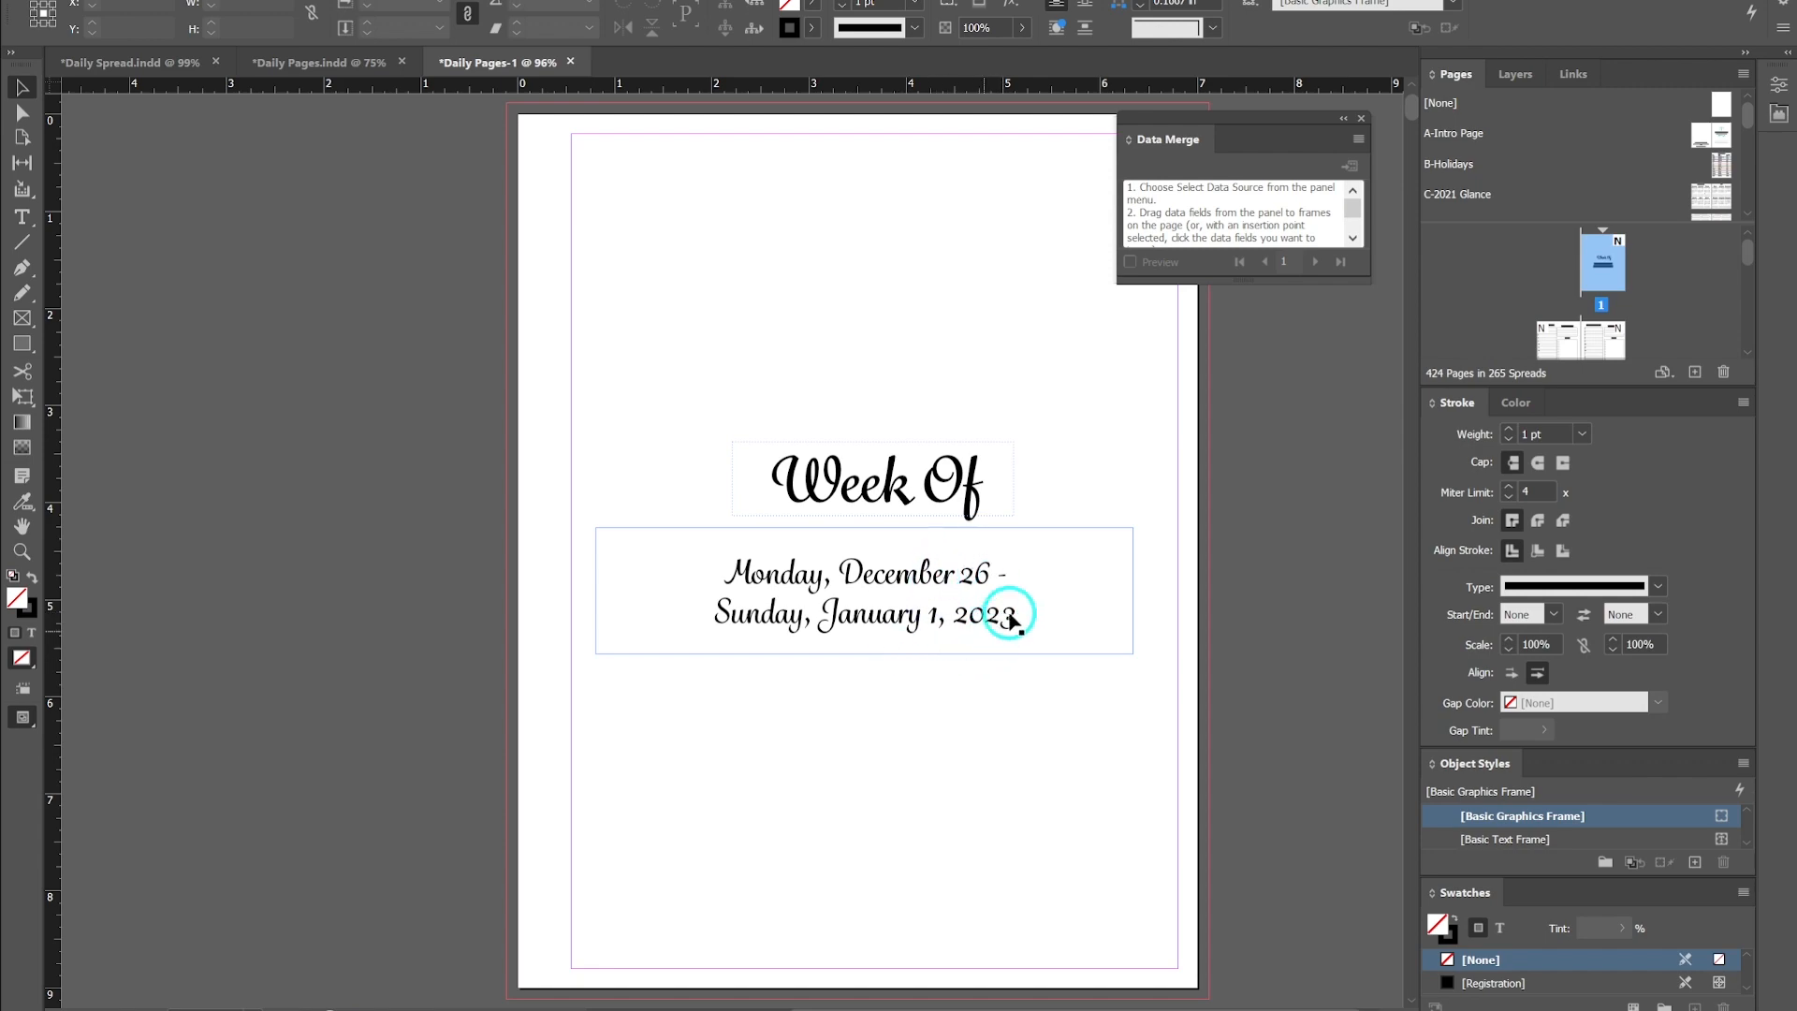
- Scroll through the merged document to check the dates on the intro and daily pages
scroll(700, 571, "up", 6)
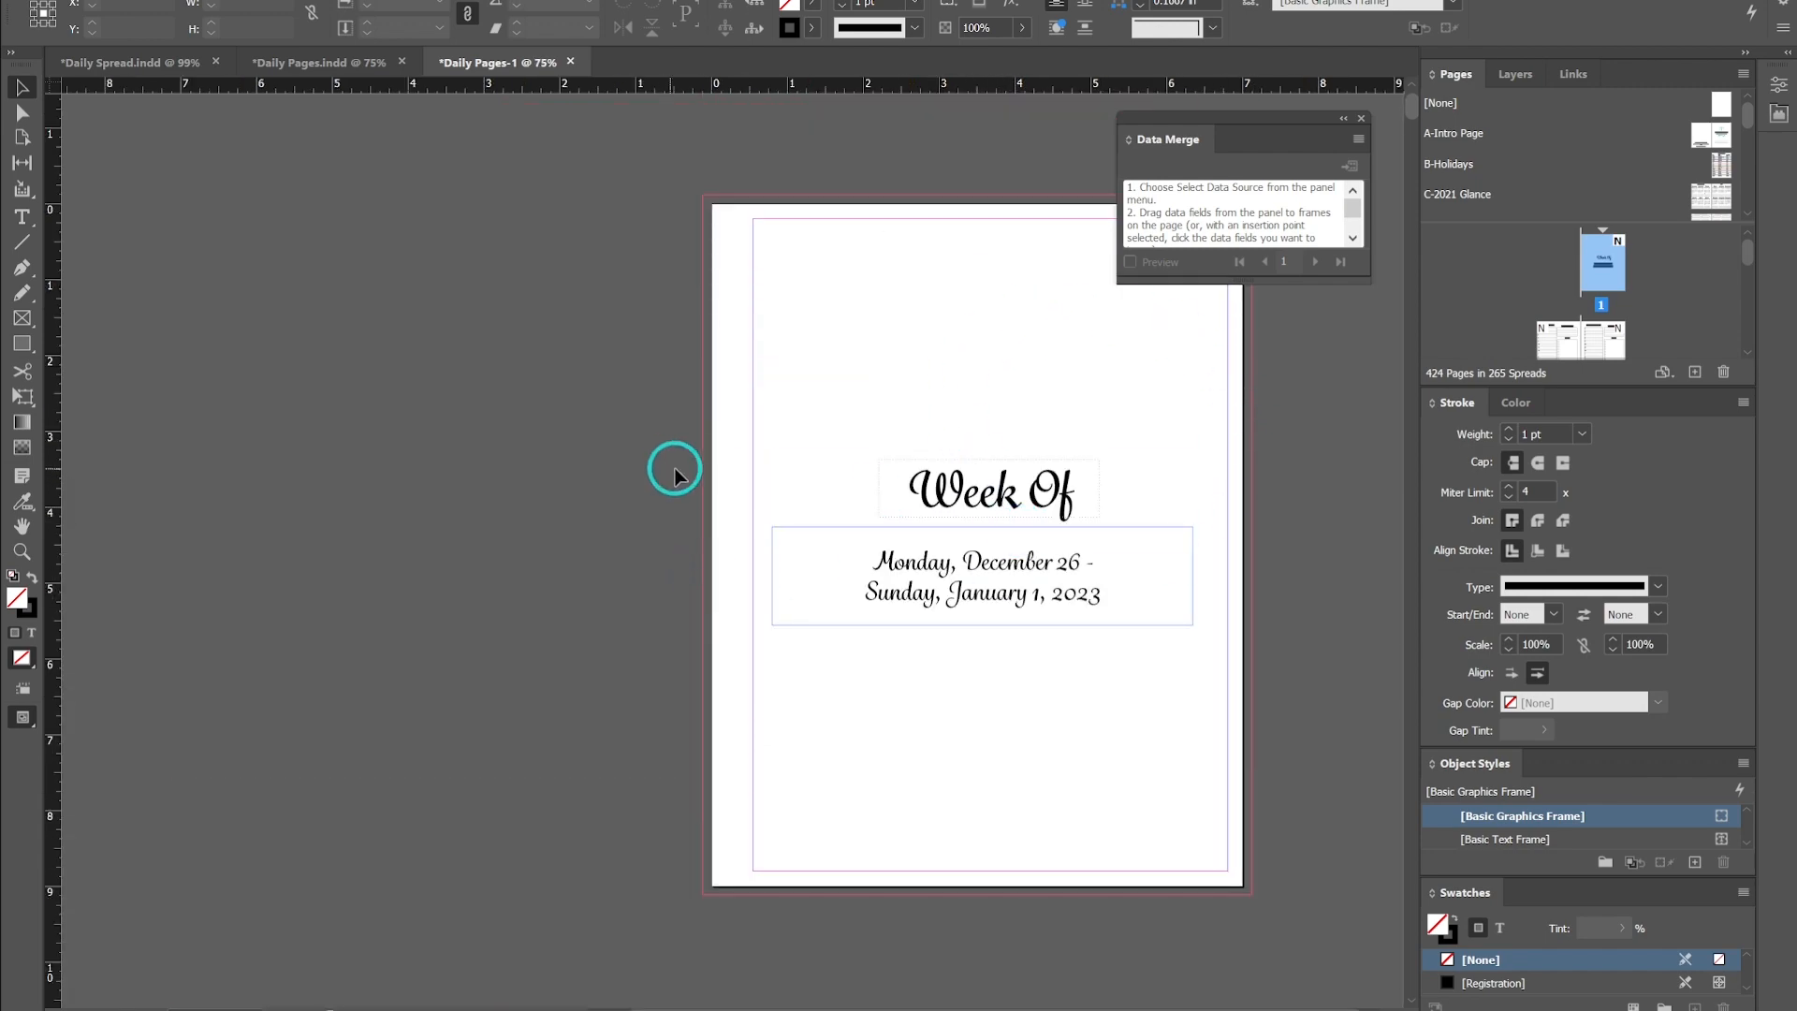
scroll(676, 473, "down", 5)
scroll(693, 449, "up", 2)
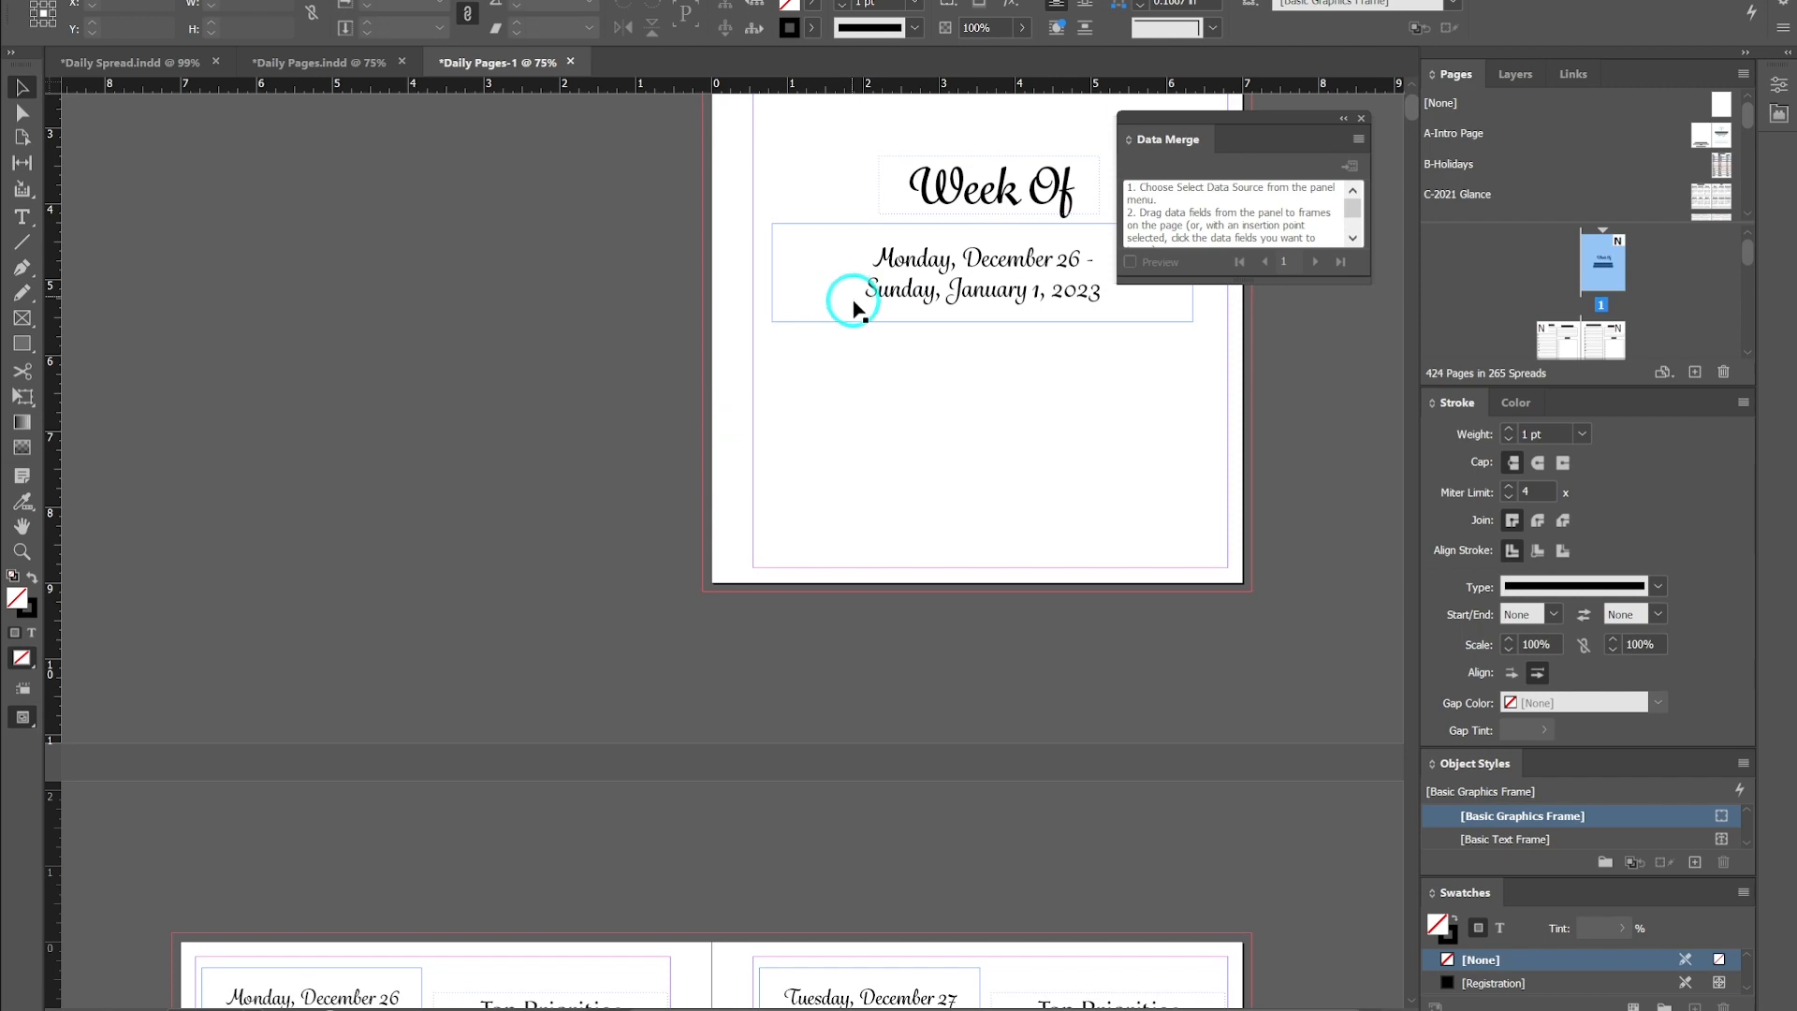
scroll(575, 517, "down", 4)
scroll(478, 506, "down", 3)
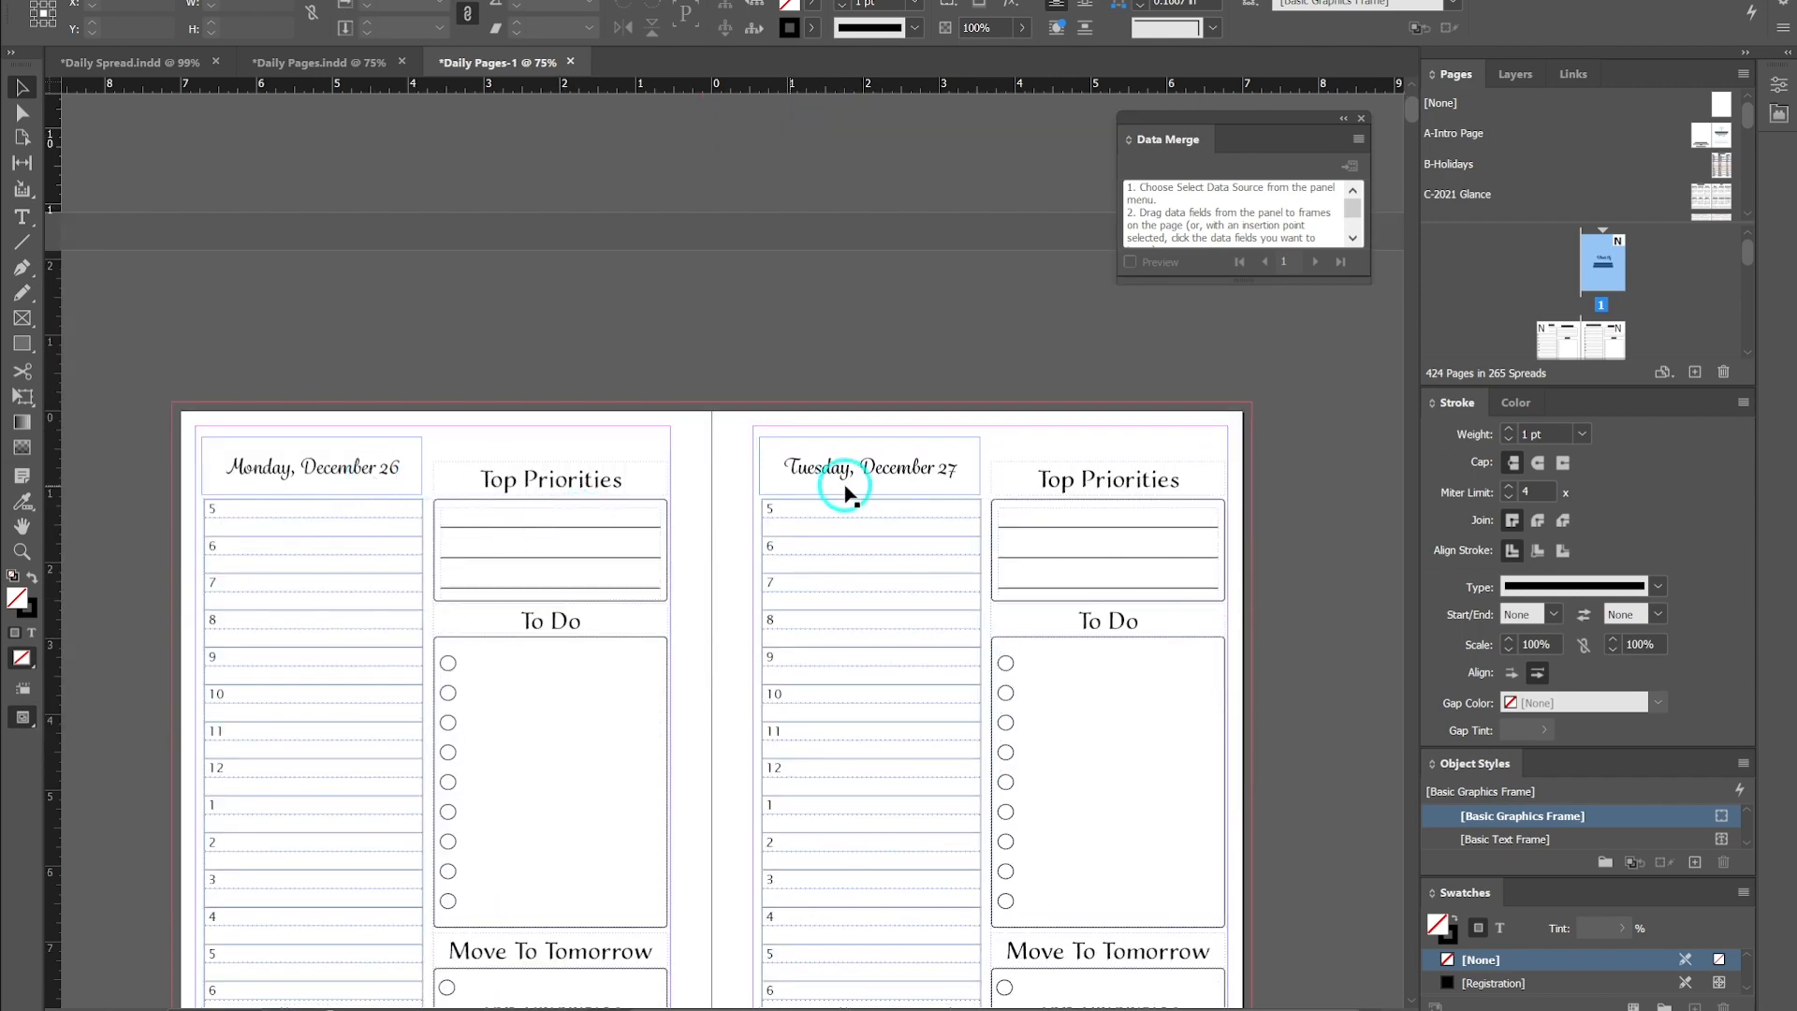
scroll(805, 496, "down", 4)
scroll(809, 511, "down", 5)
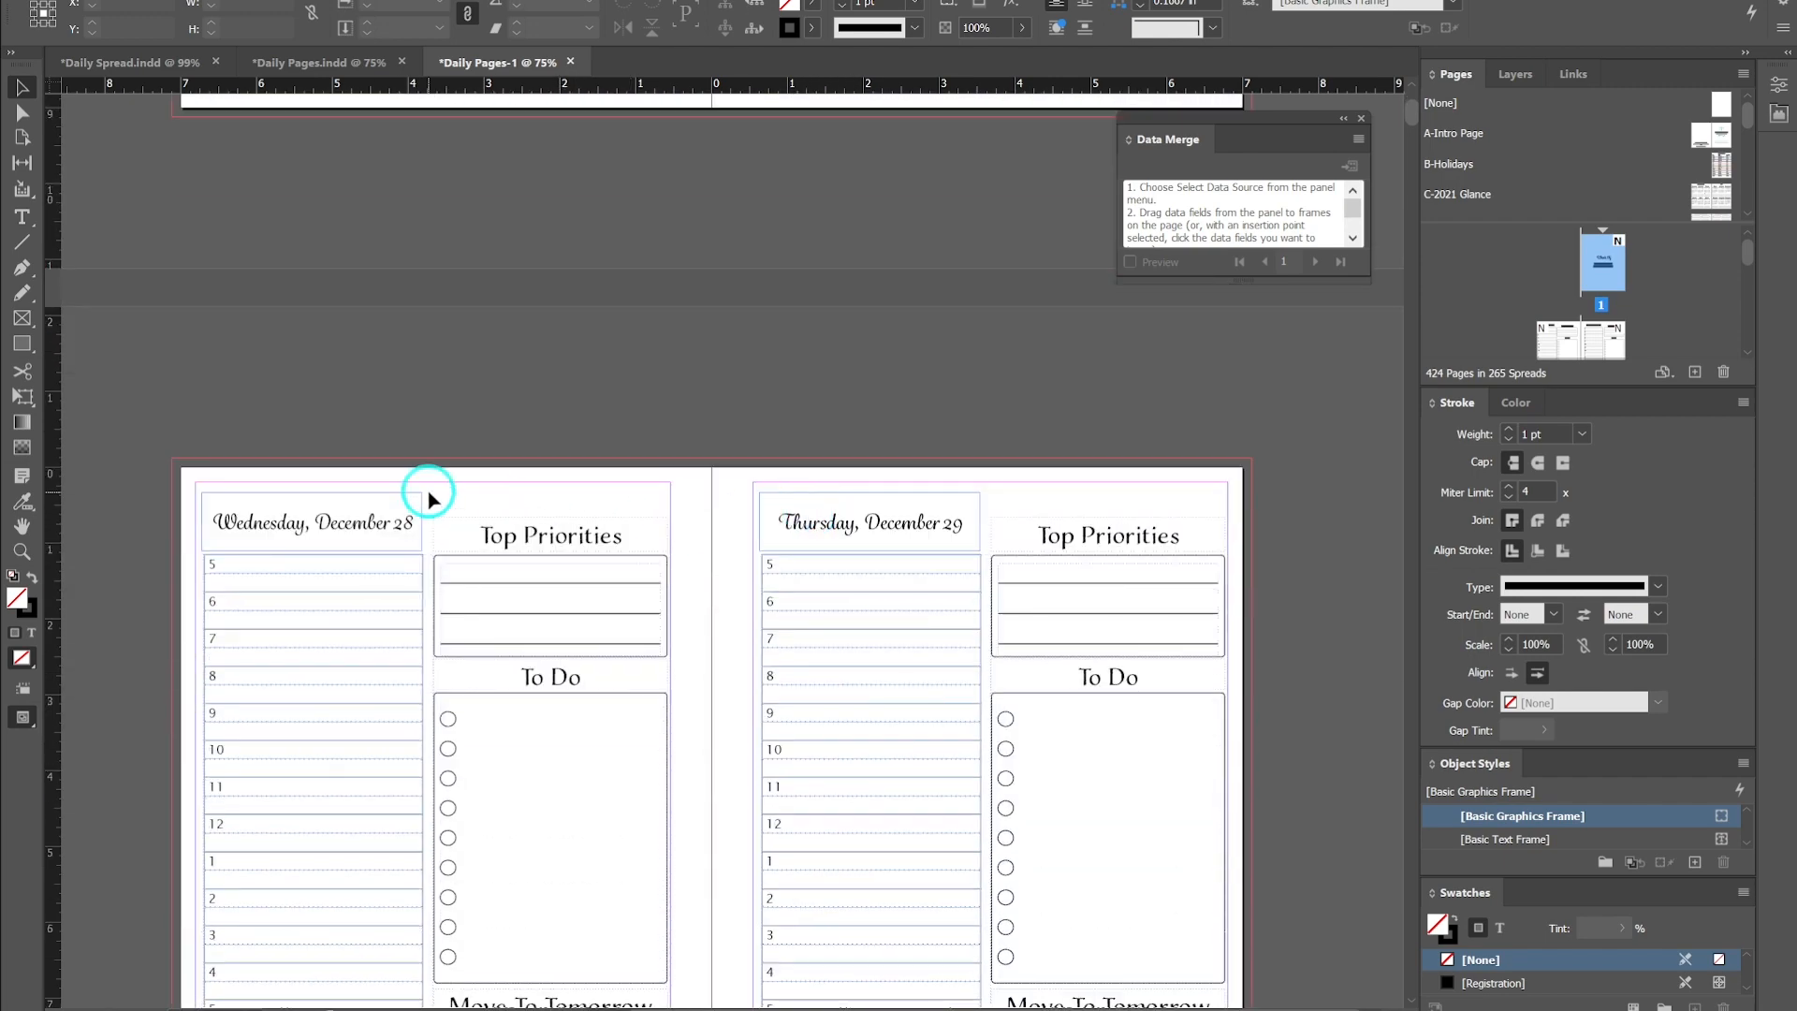
scroll(708, 511, "down", 3)
scroll(707, 505, "down", 5)
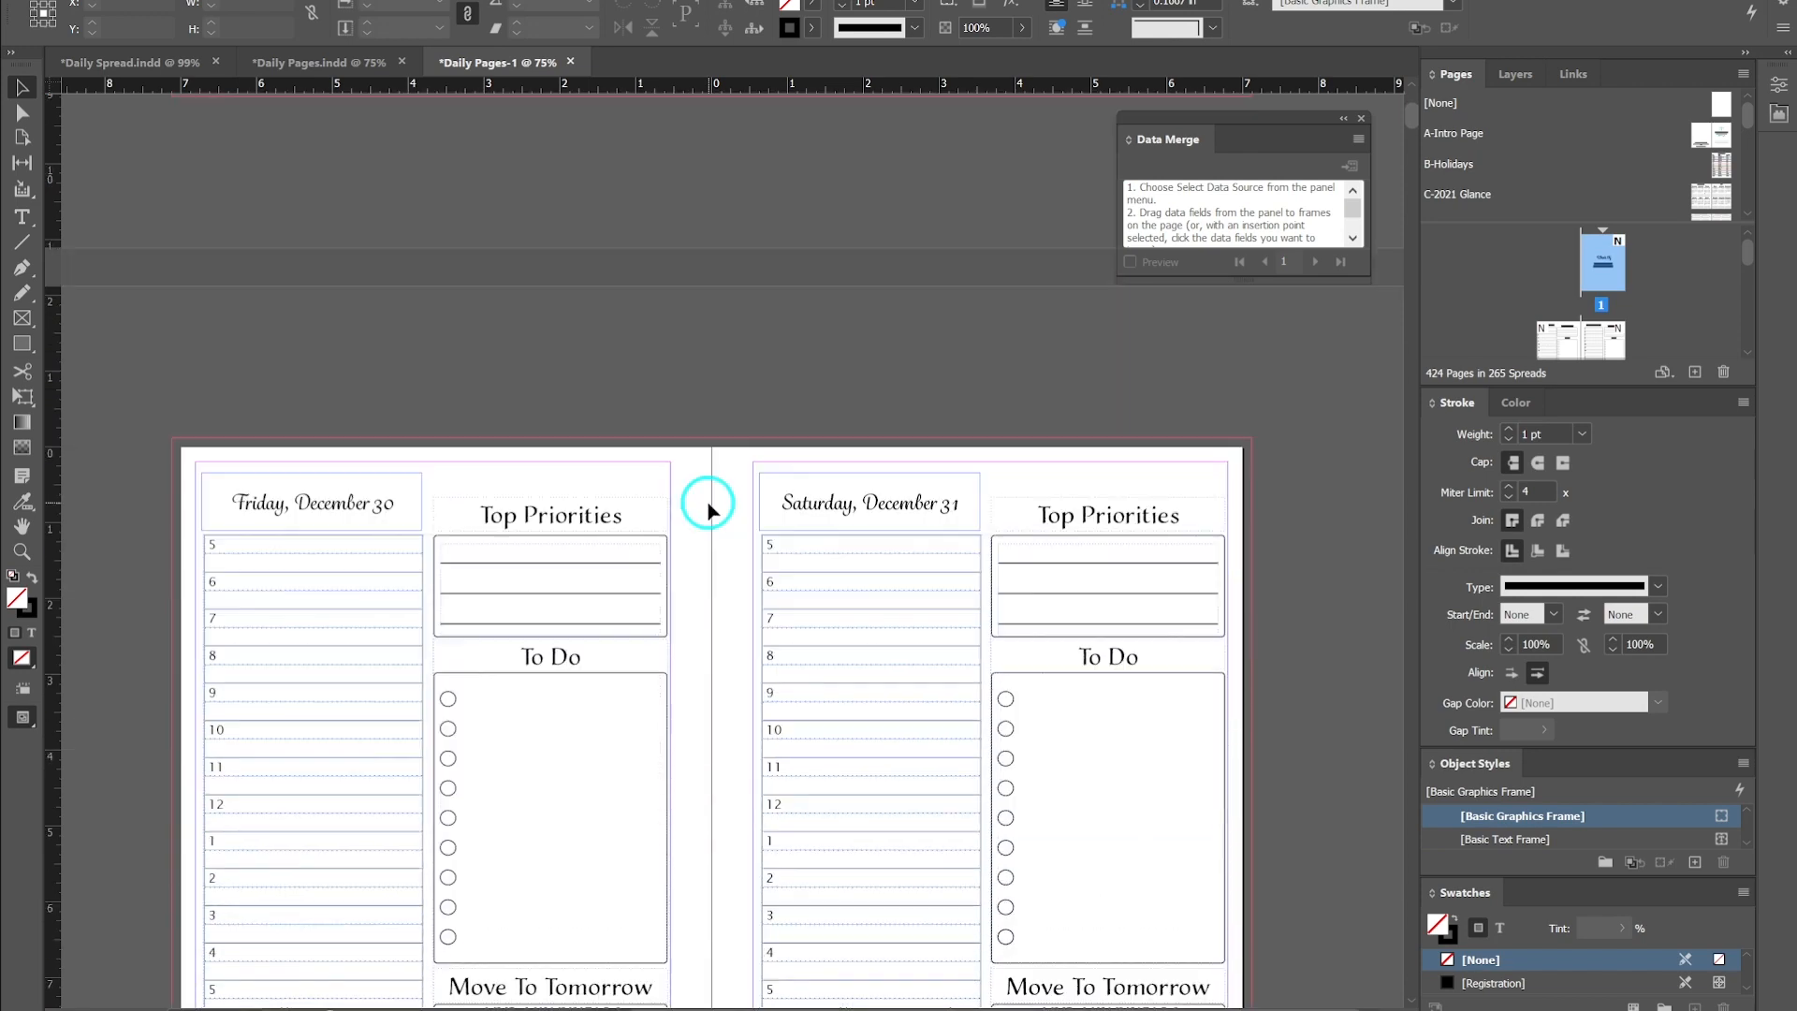
scroll(708, 510, "down", 1)
scroll(708, 510, "down", 8)
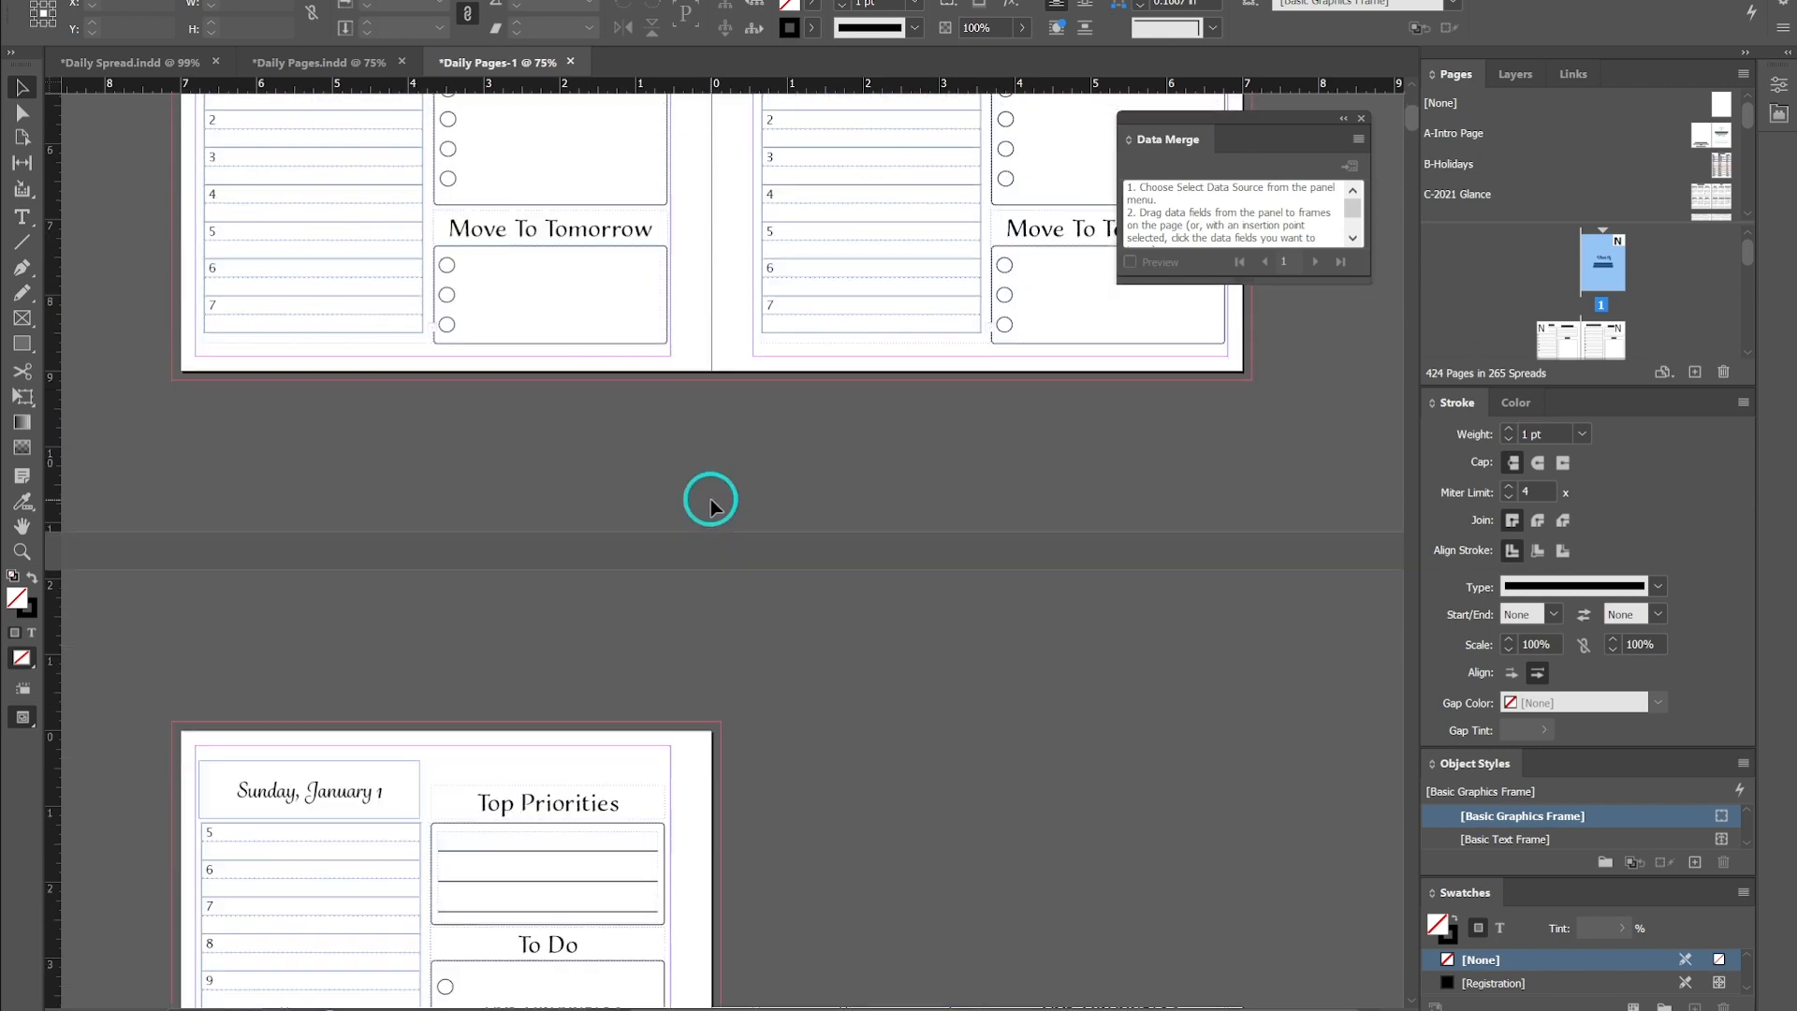
scroll(474, 475, "down", 8)
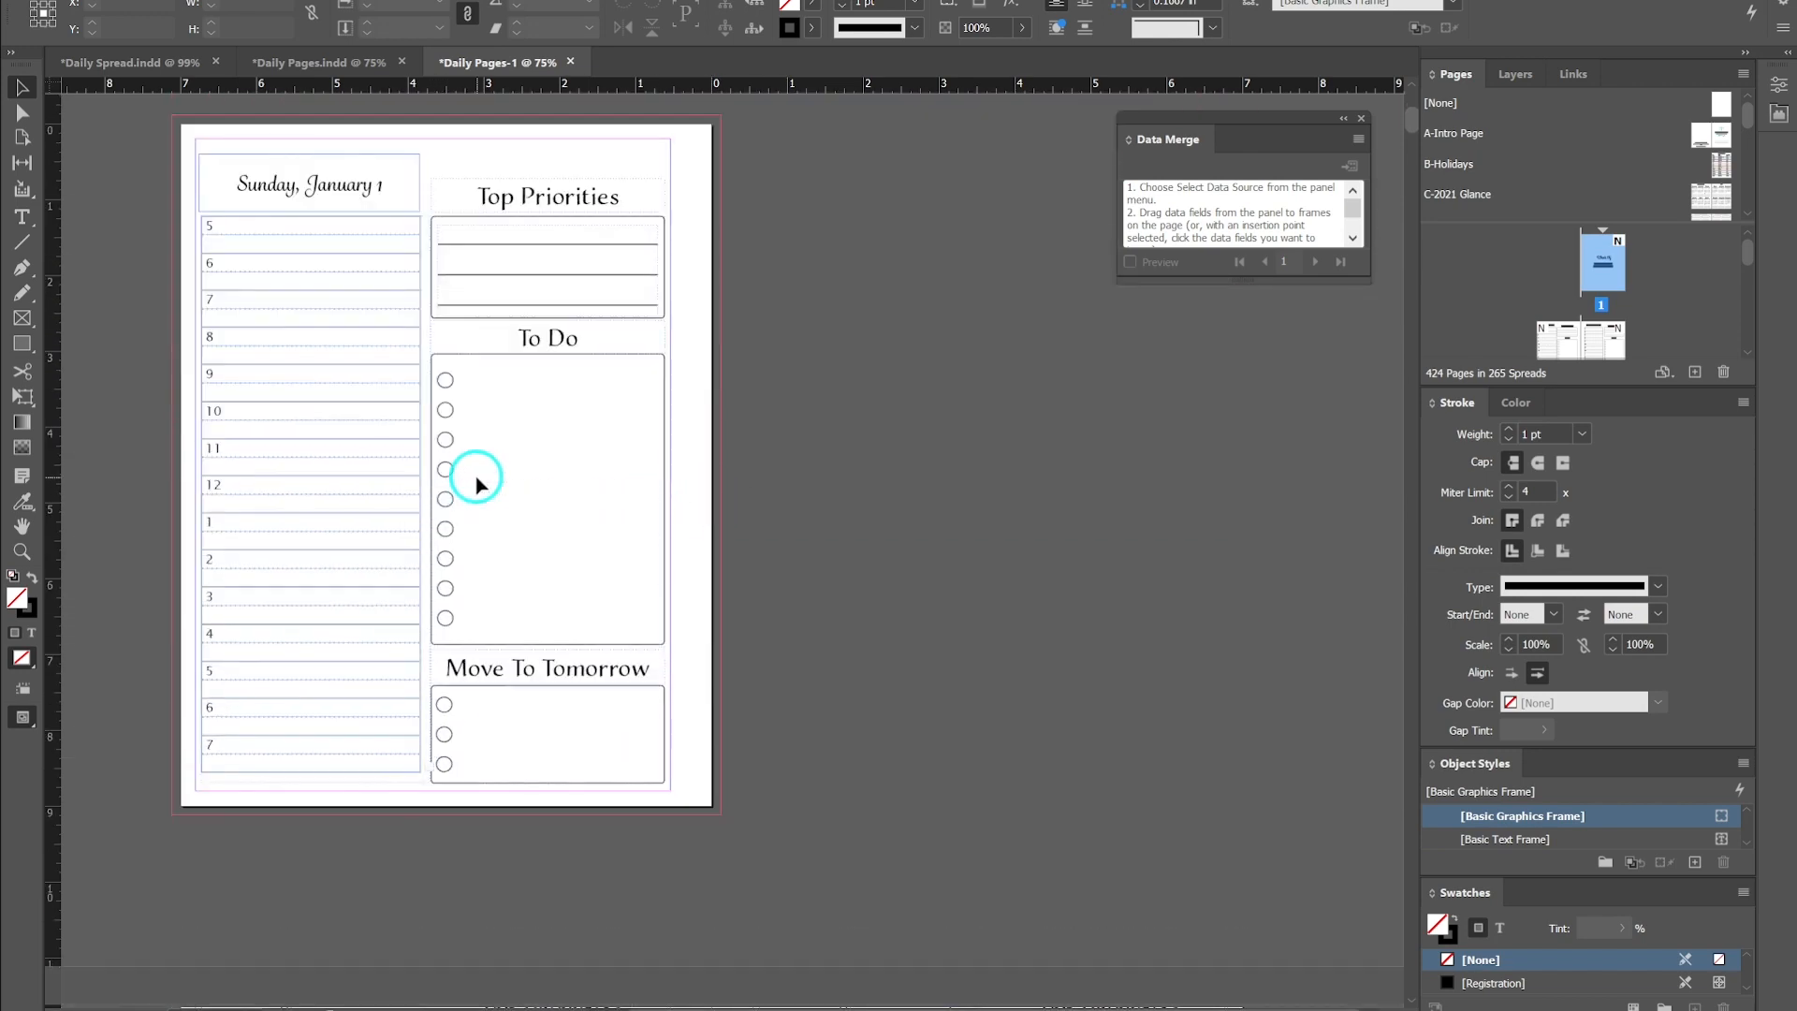
scroll(475, 479, "up", 4)
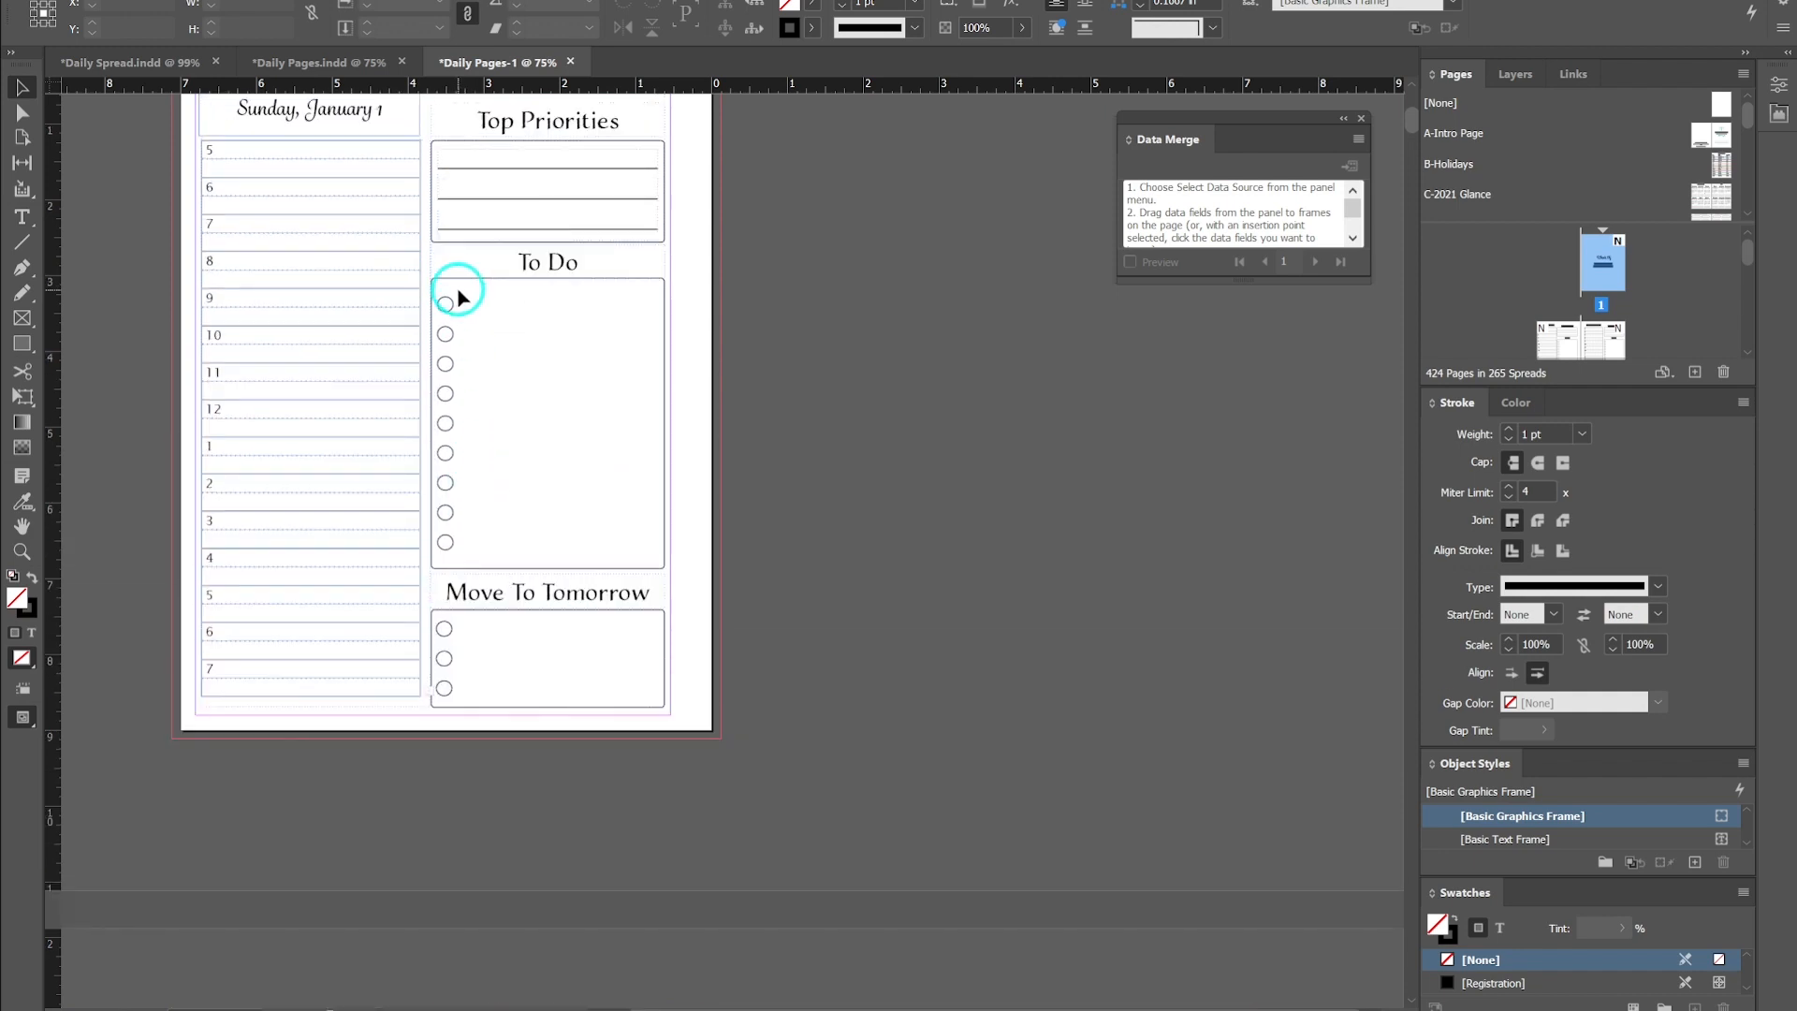
scroll(964, 525, "down", 5)
scroll(964, 527, "down", 3)
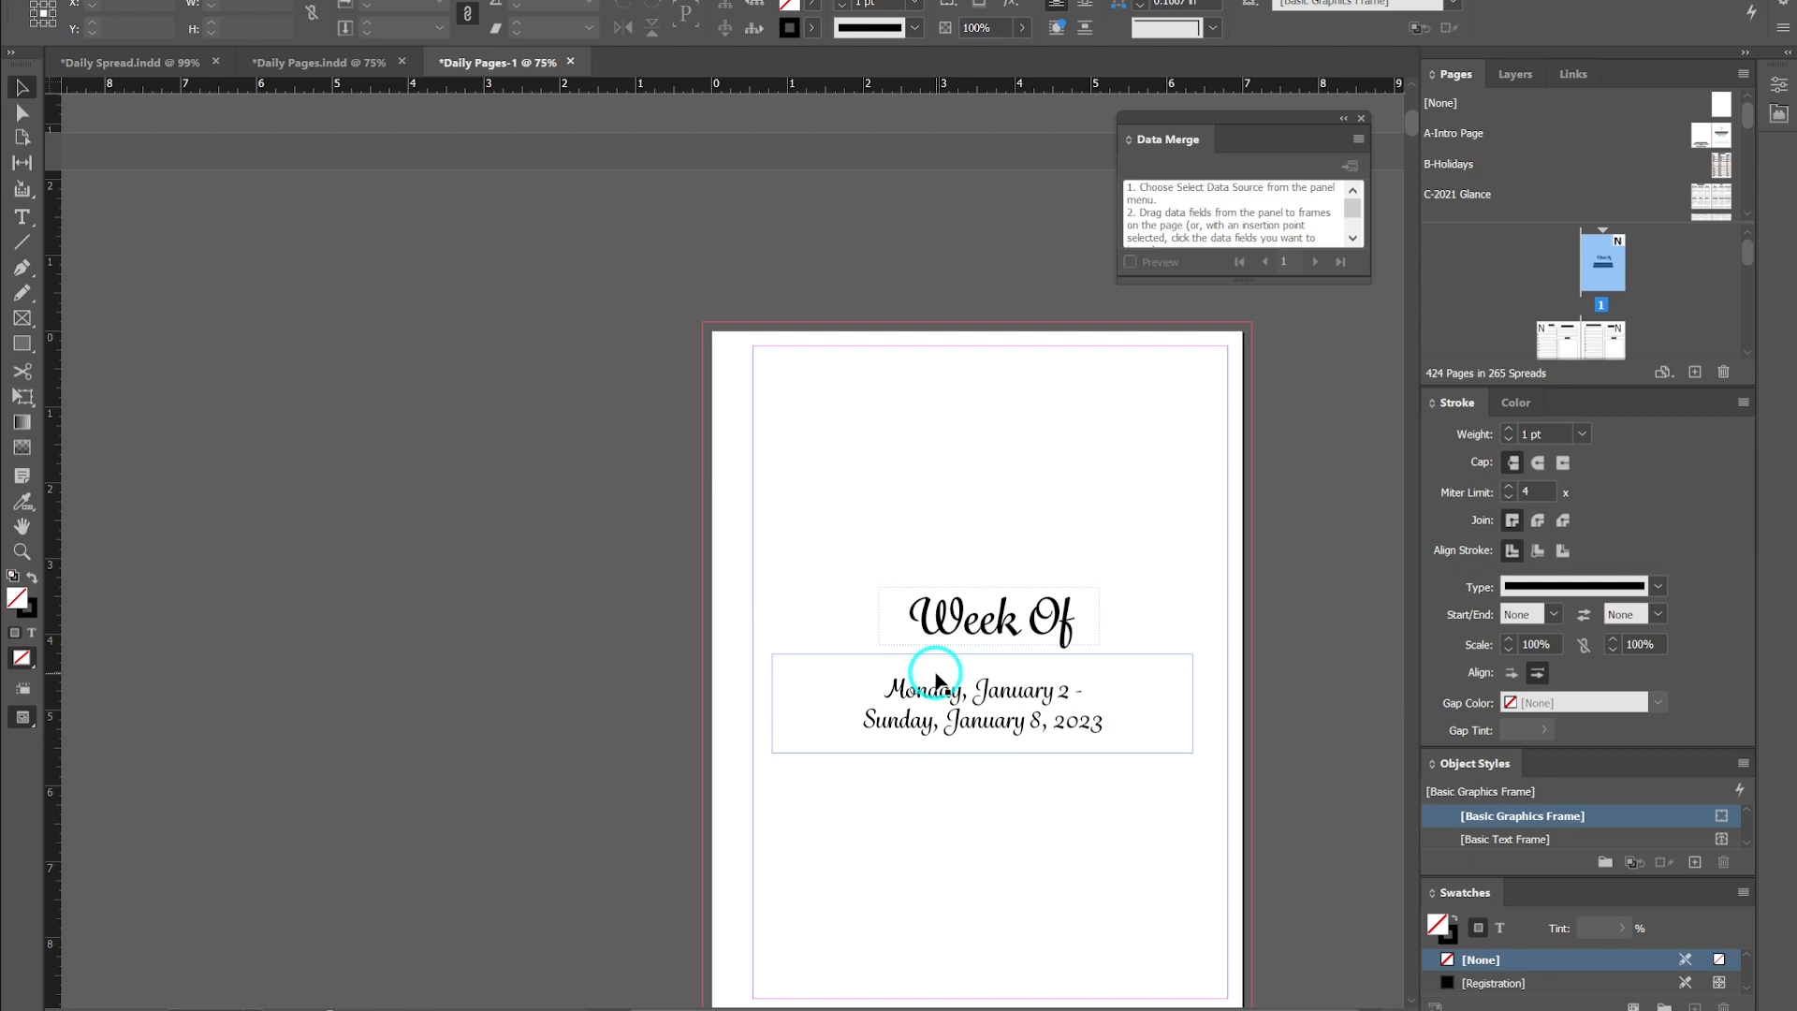
scroll(935, 674, "up", 6)
scroll(935, 670, "up", 1)
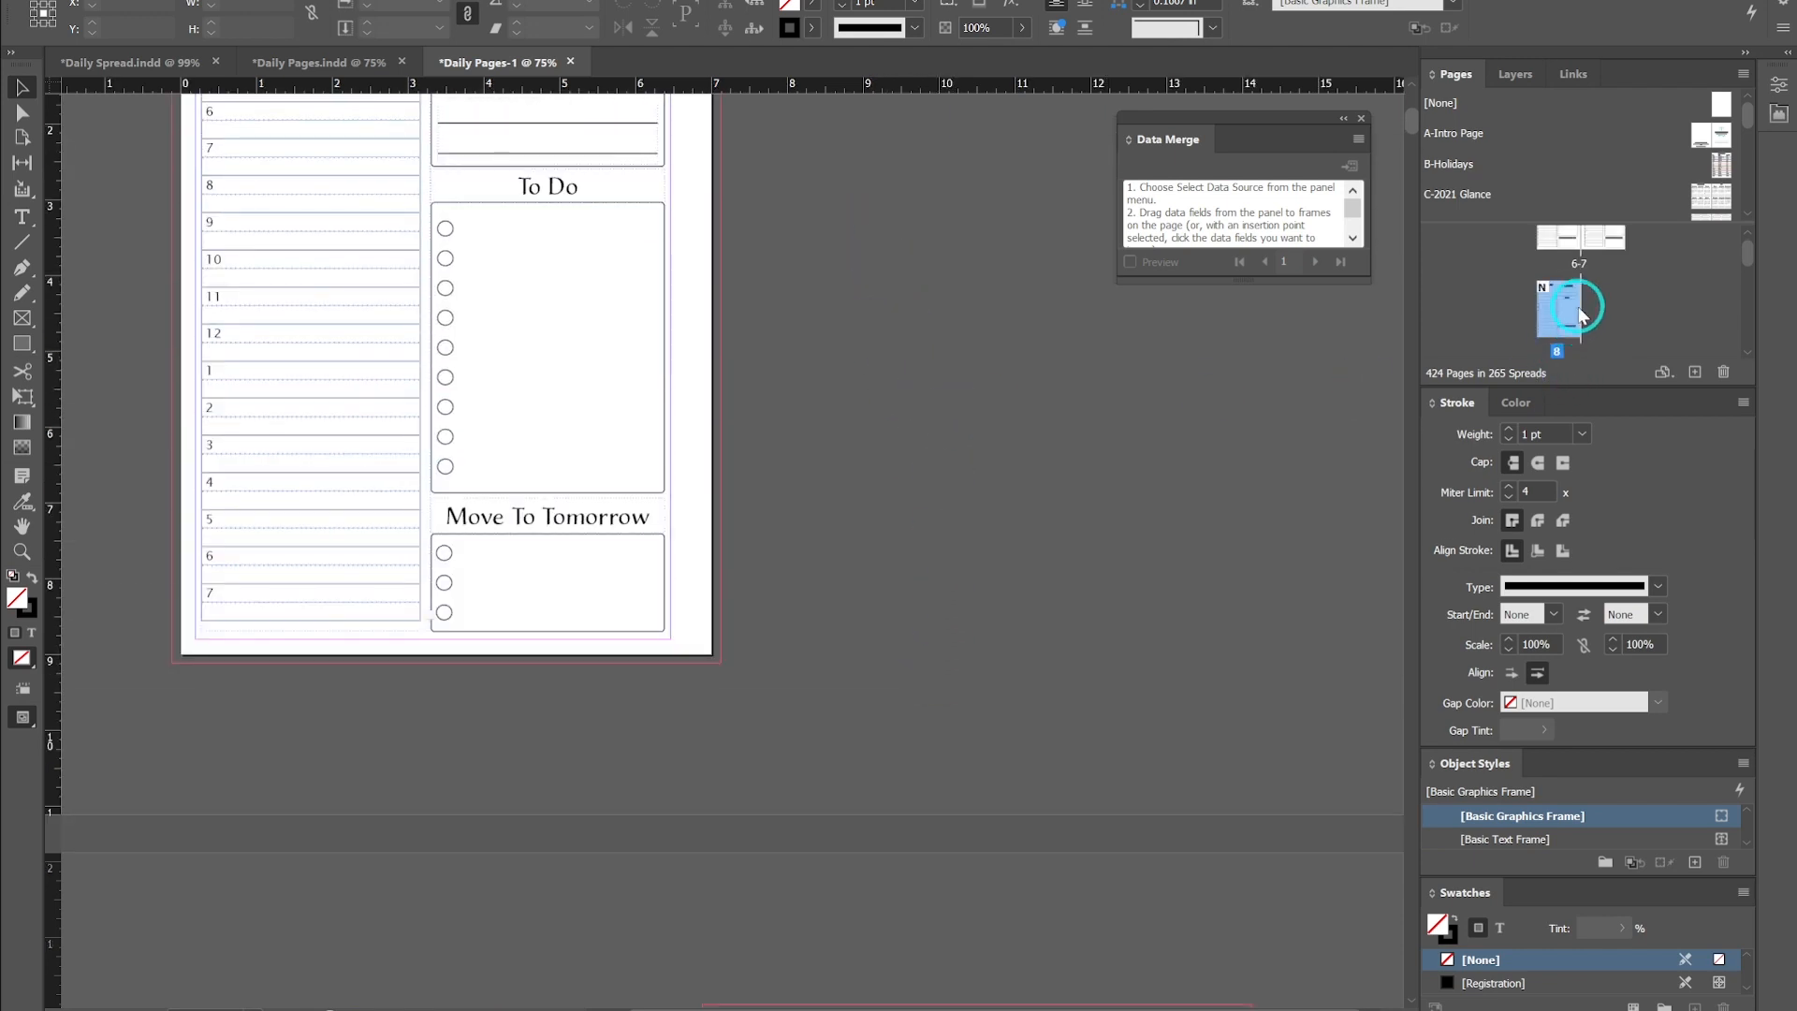
scroll(1582, 301, "up", 2)
scroll(1582, 299, "down", 2)
right_click(1557, 318)
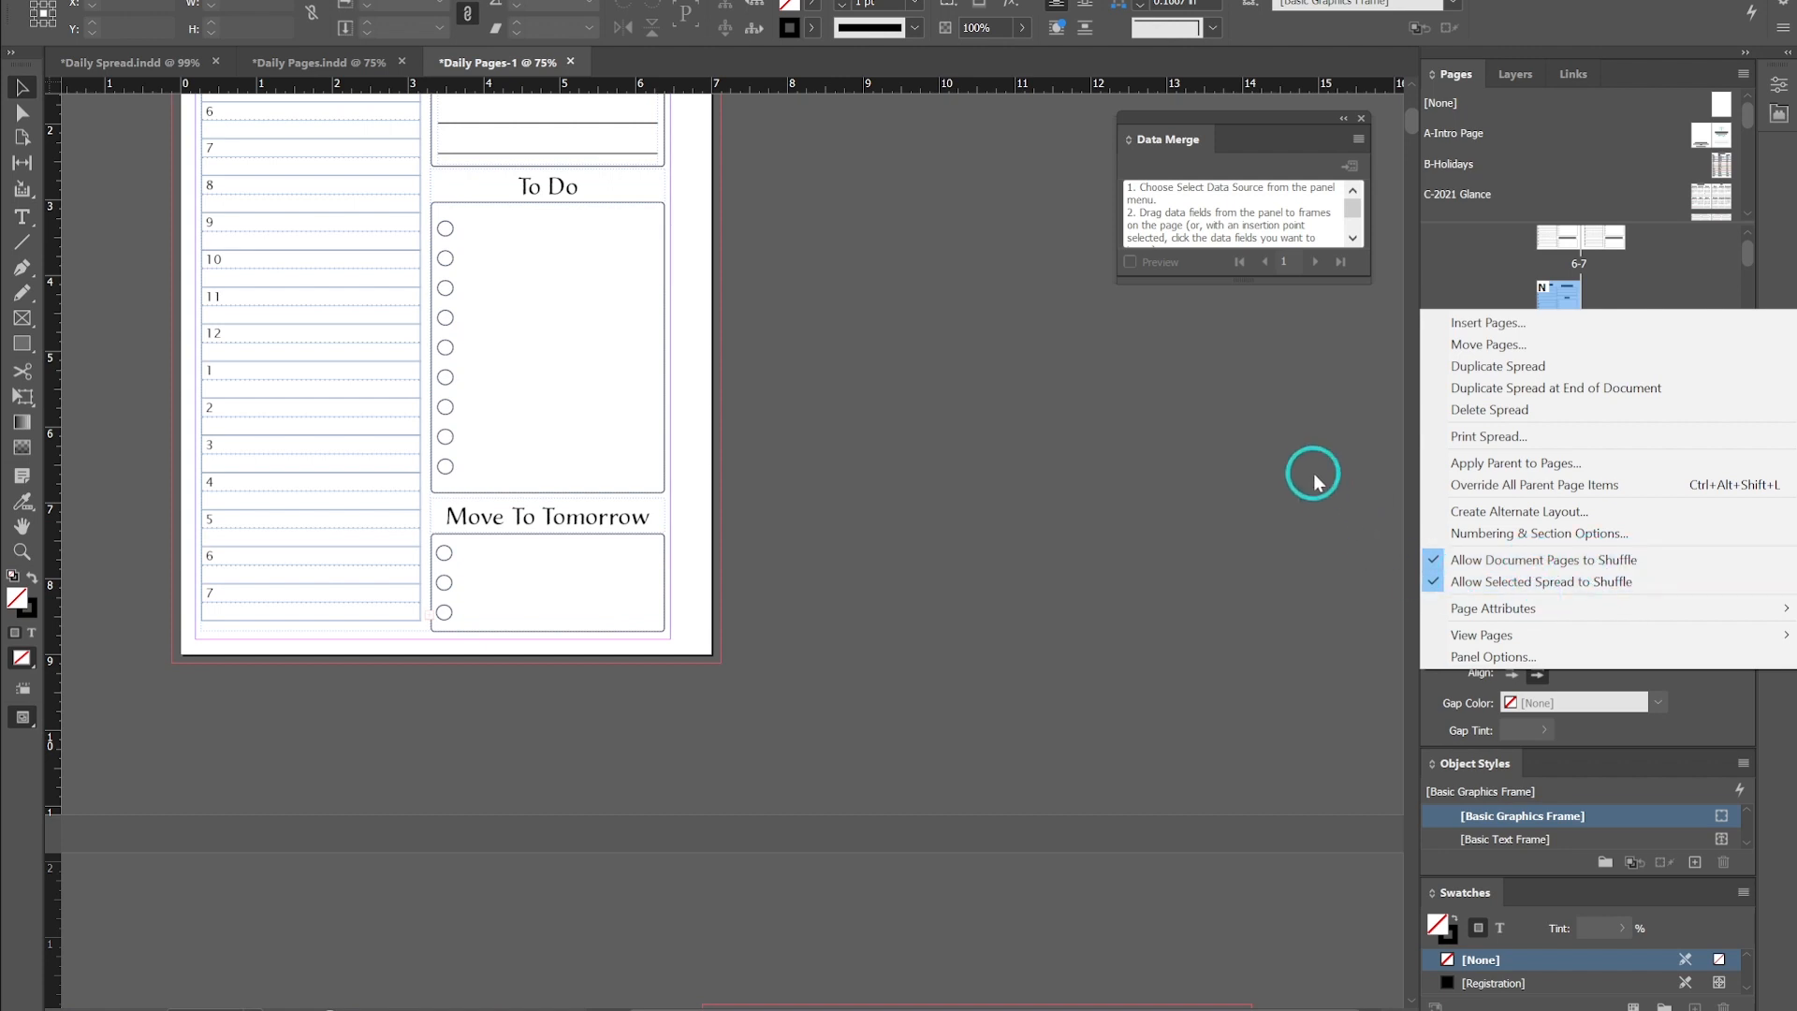
key("ctrl+z")
key("ctrl+z")
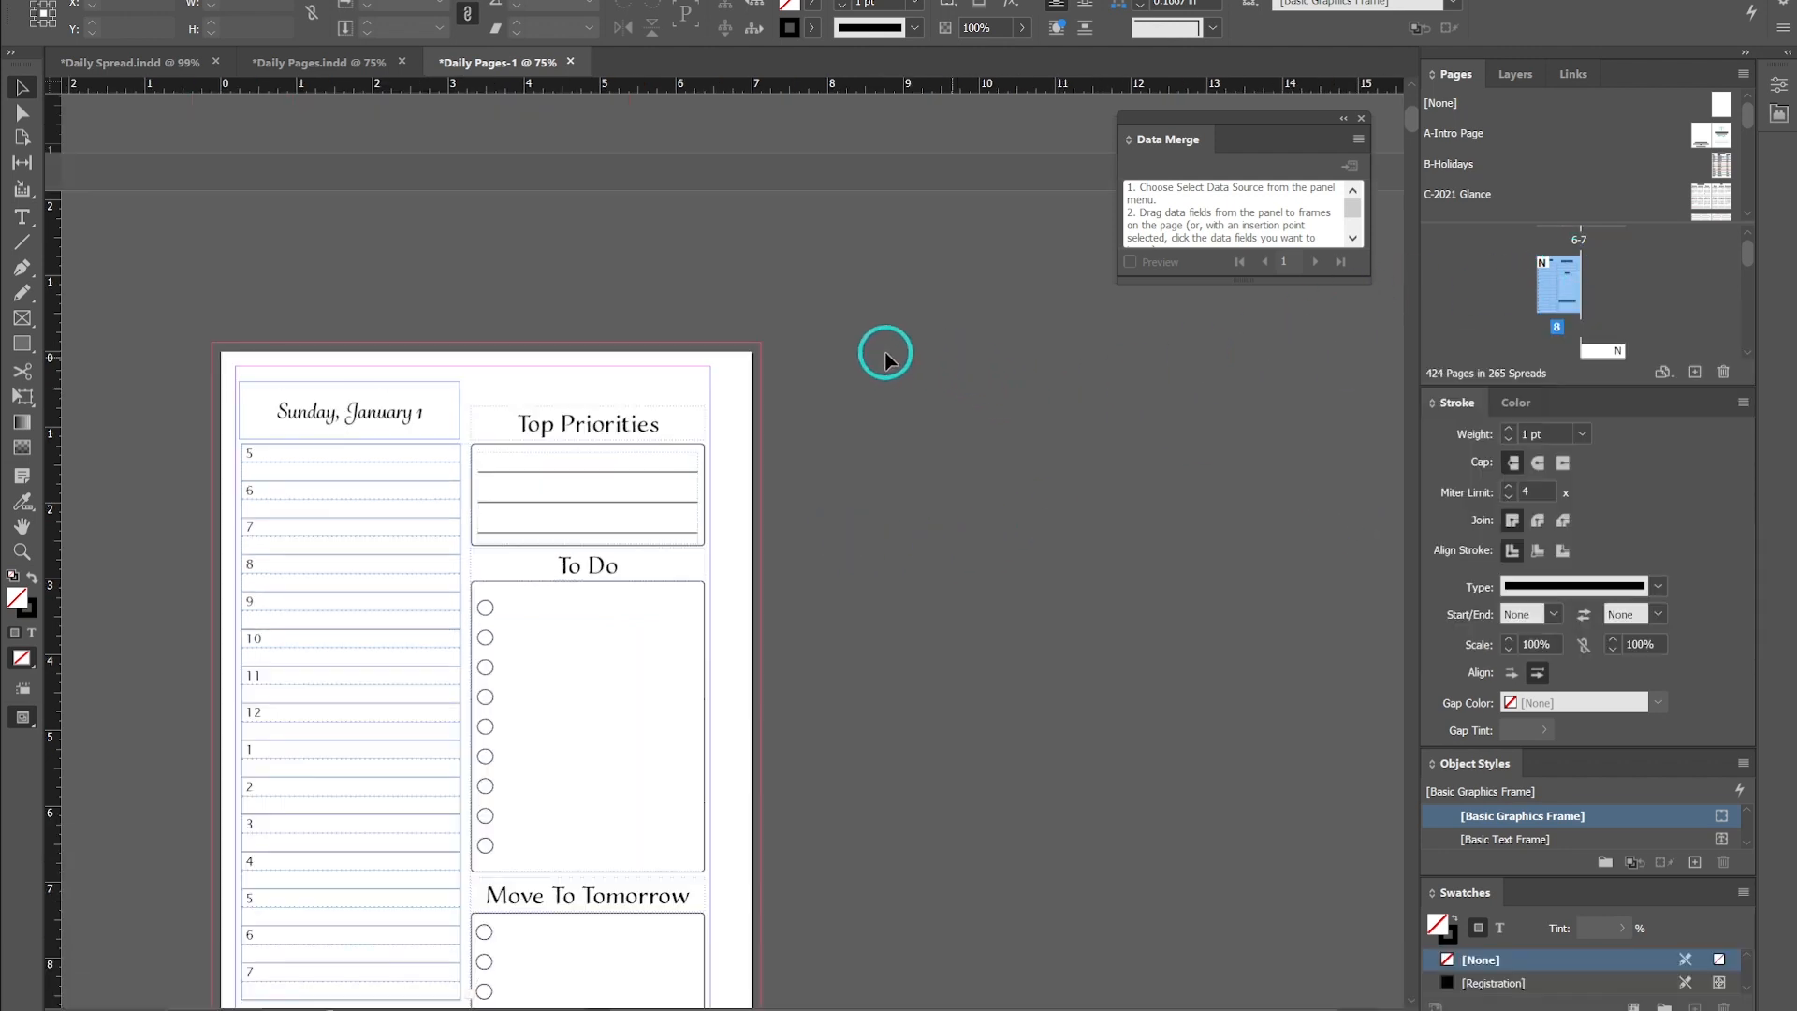
- Rearrange the pages so the Week Of page for January 2 sits right of the Sunday, January 1 page in one spread
scroll(915, 349, "down", 2)
scroll(1636, 255, "up", 1)
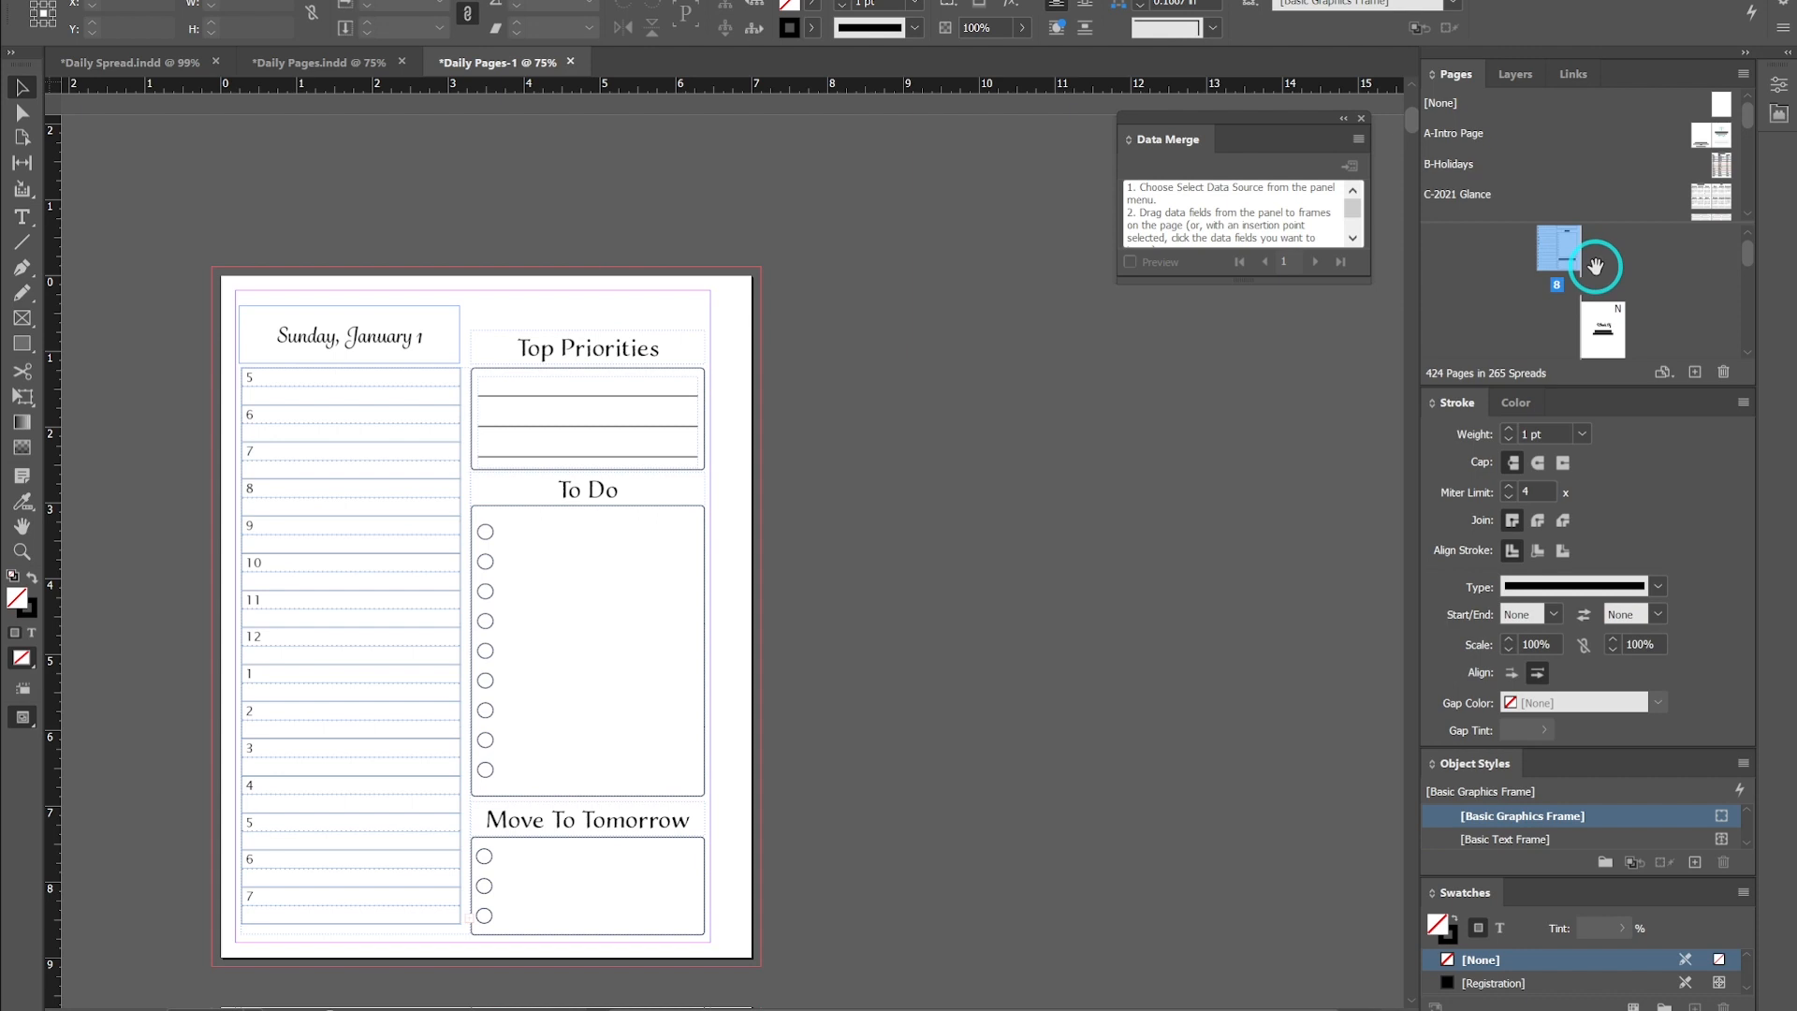
scroll(1601, 262, "down", 1)
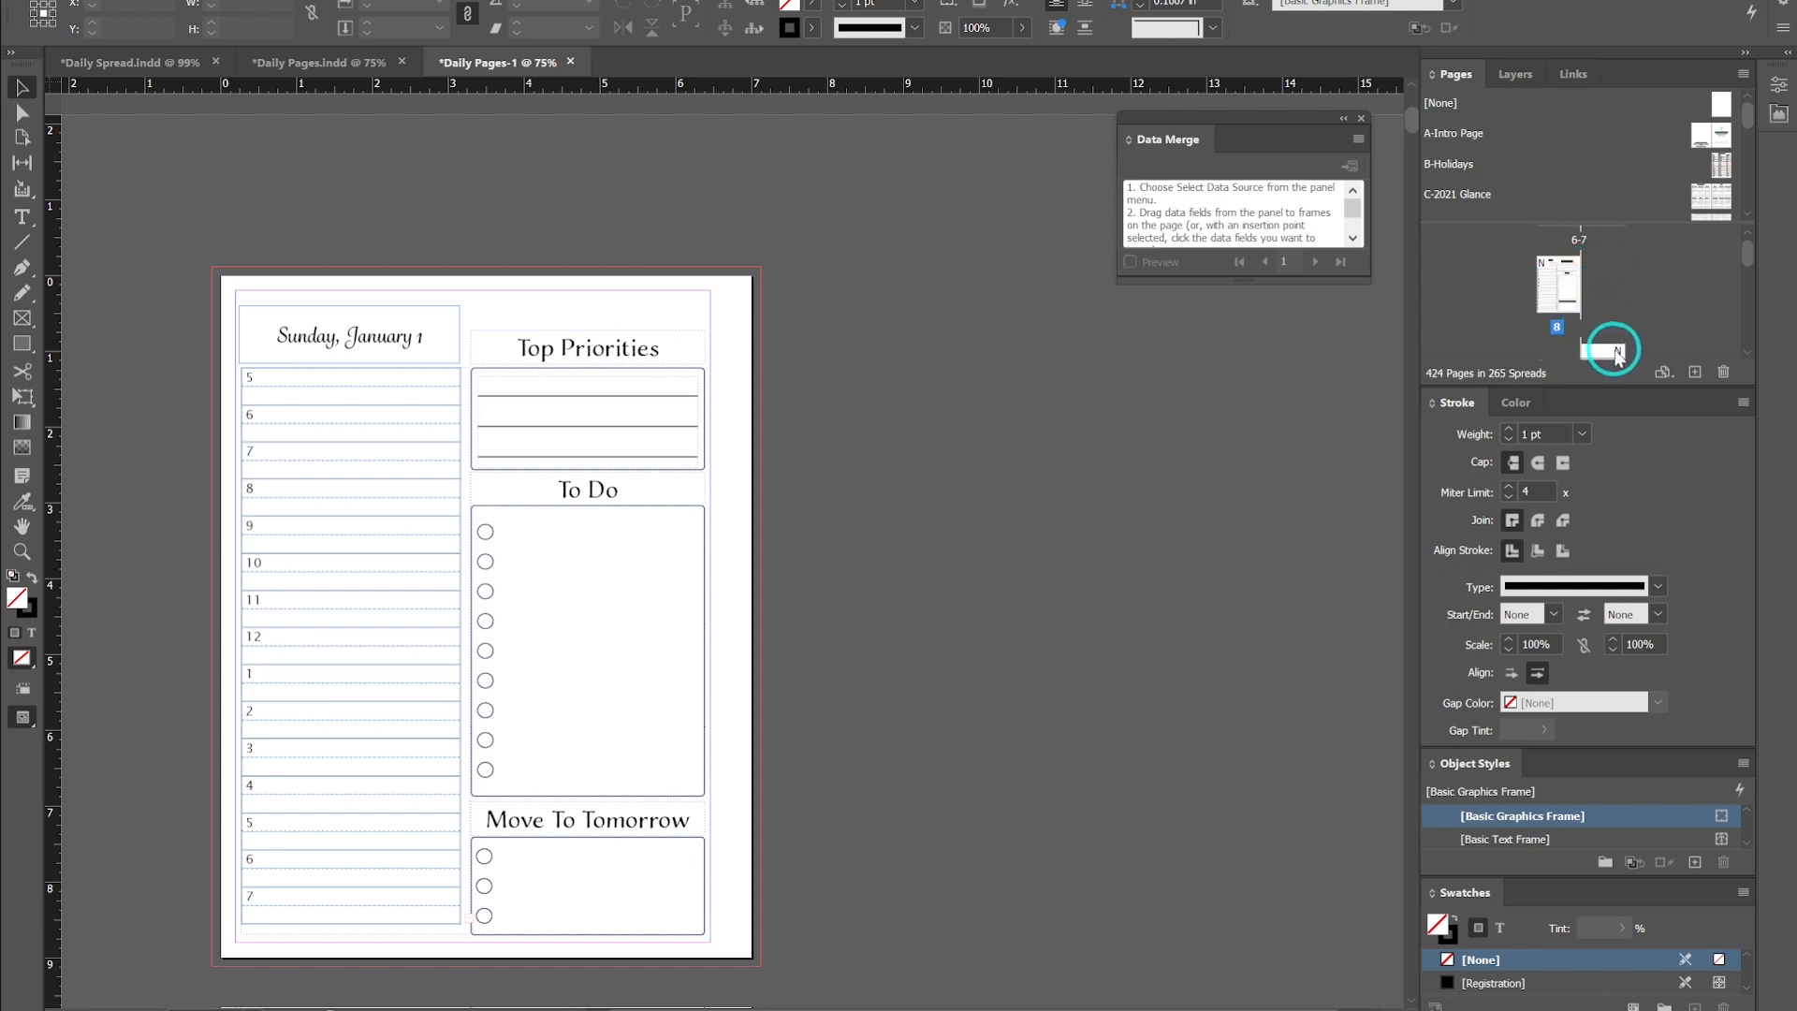
scroll(1584, 281, "down", 1)
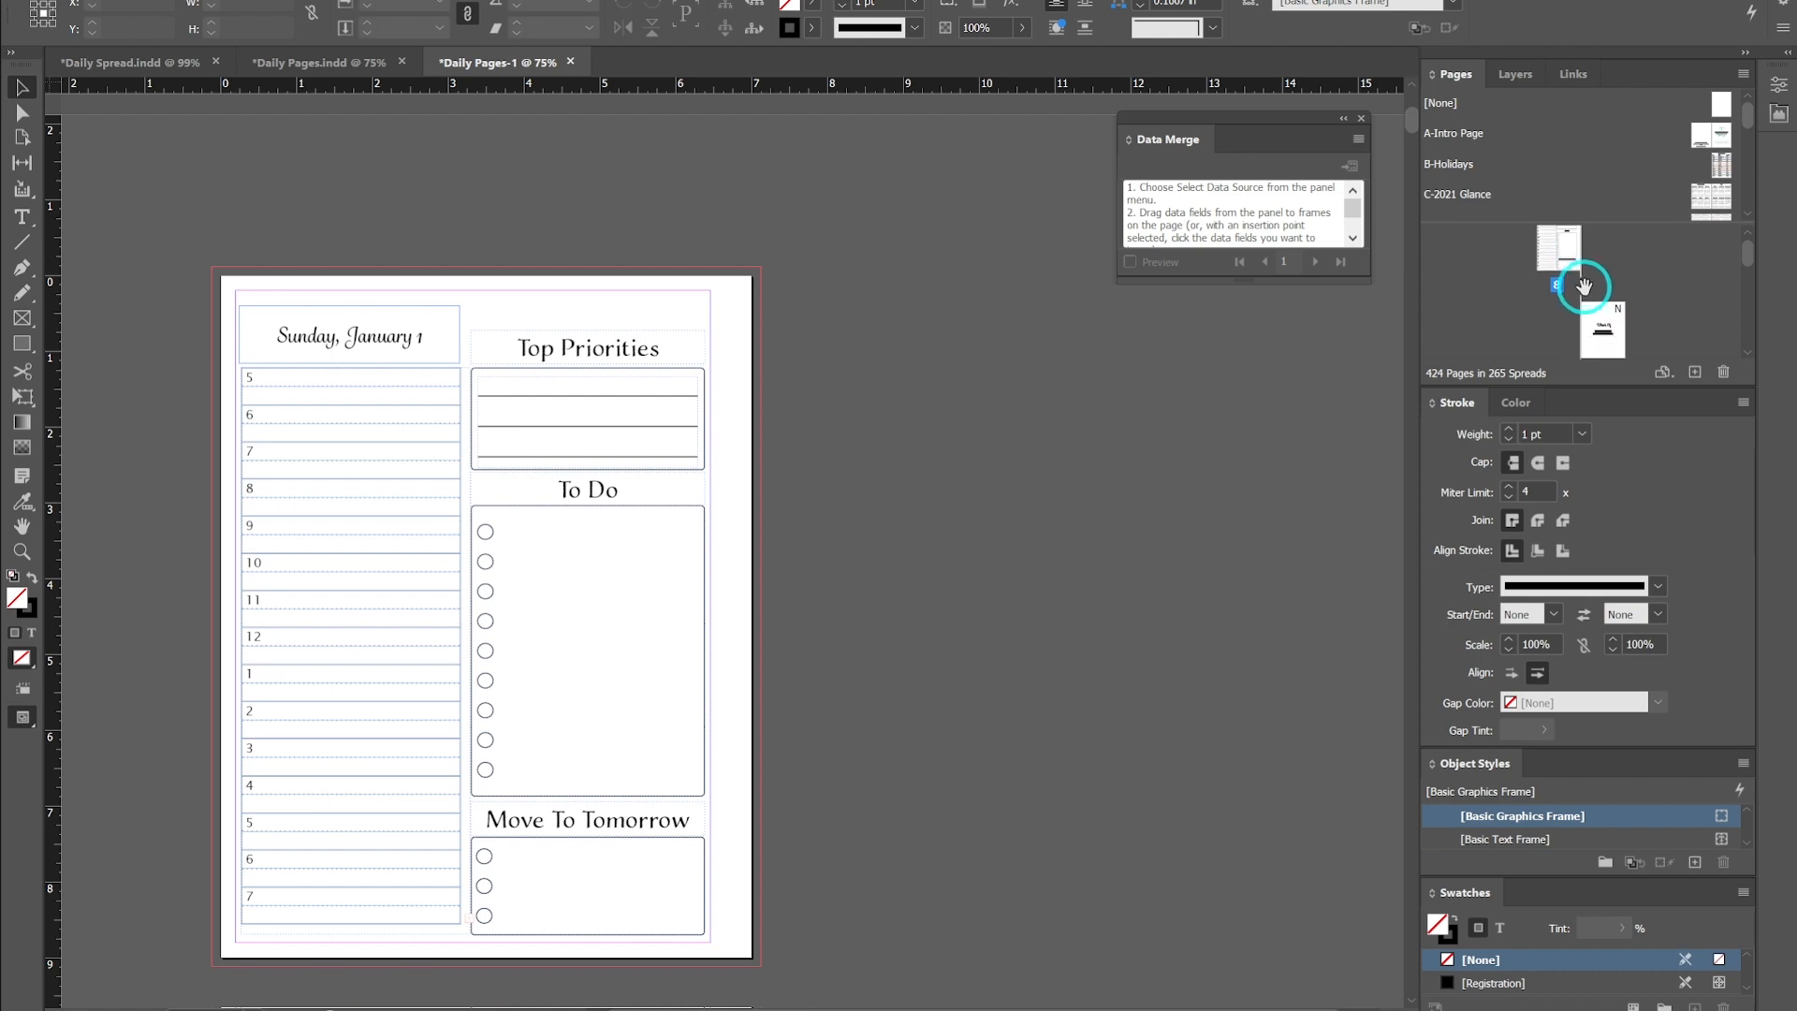
scroll(1502, 309, "up", 1)
left_click(1603, 352)
double_click(1598, 341)
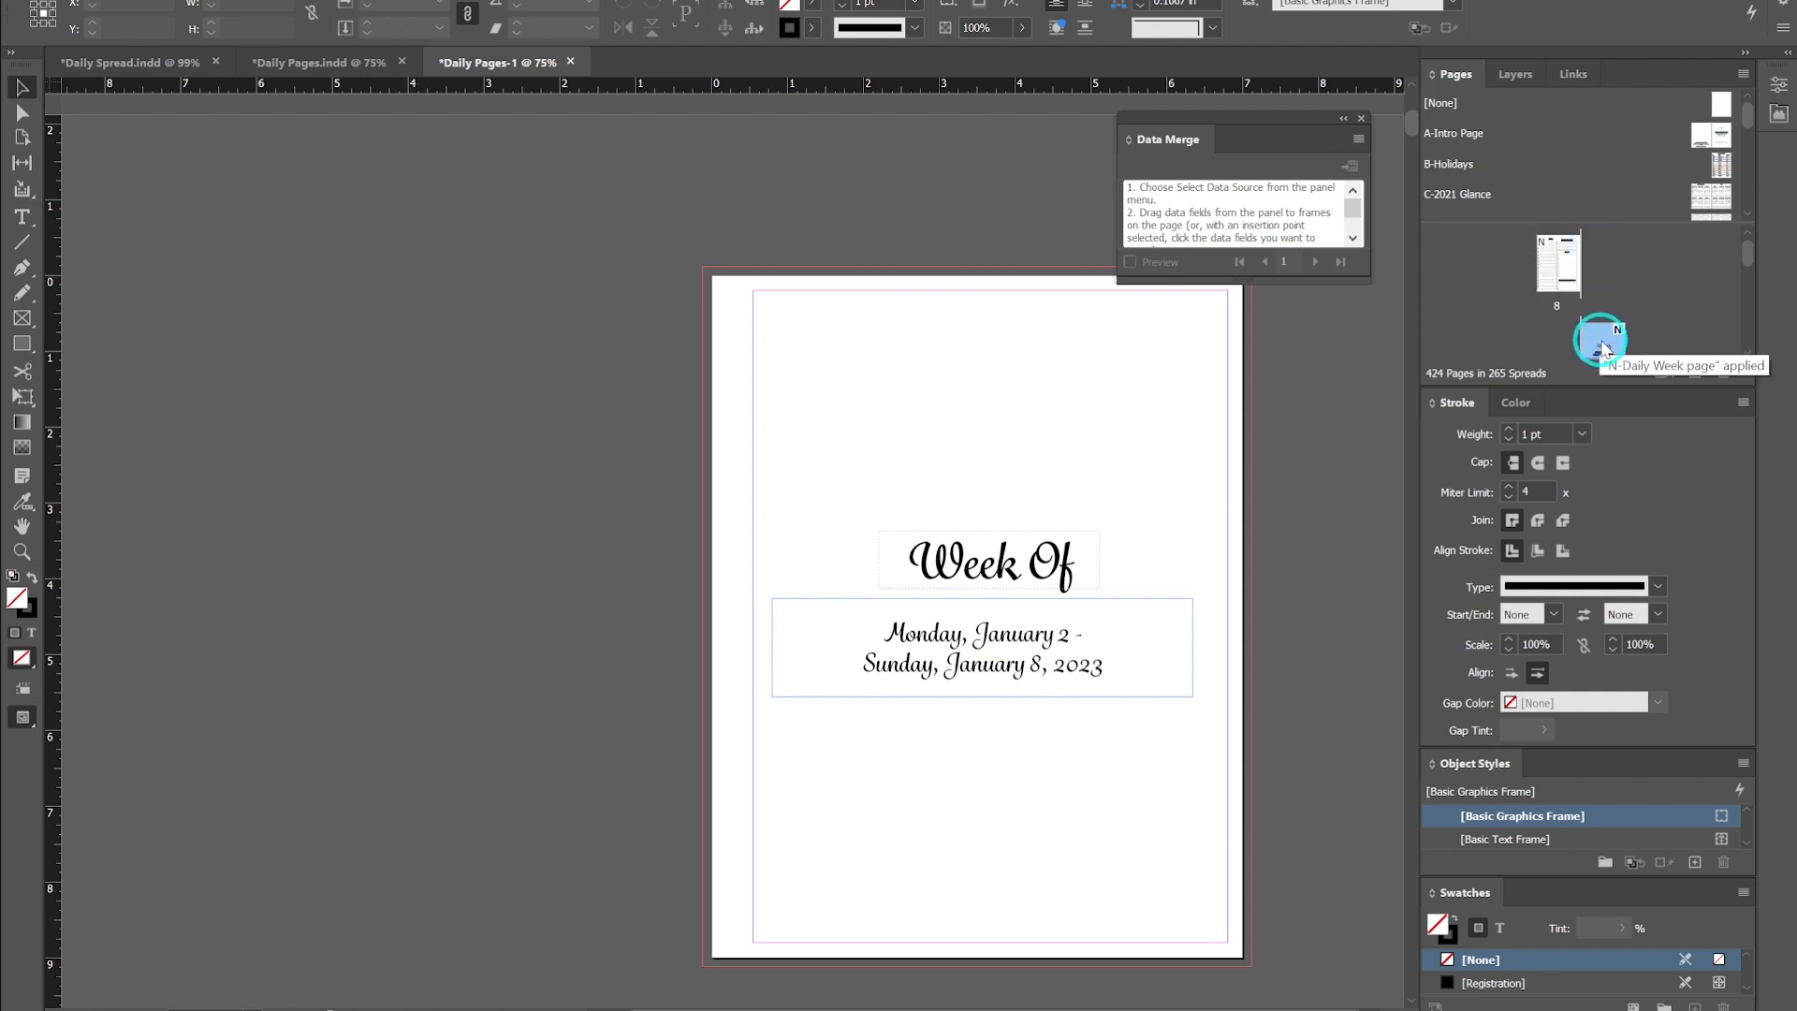
left_click_drag(1603, 348, 1522, 264)
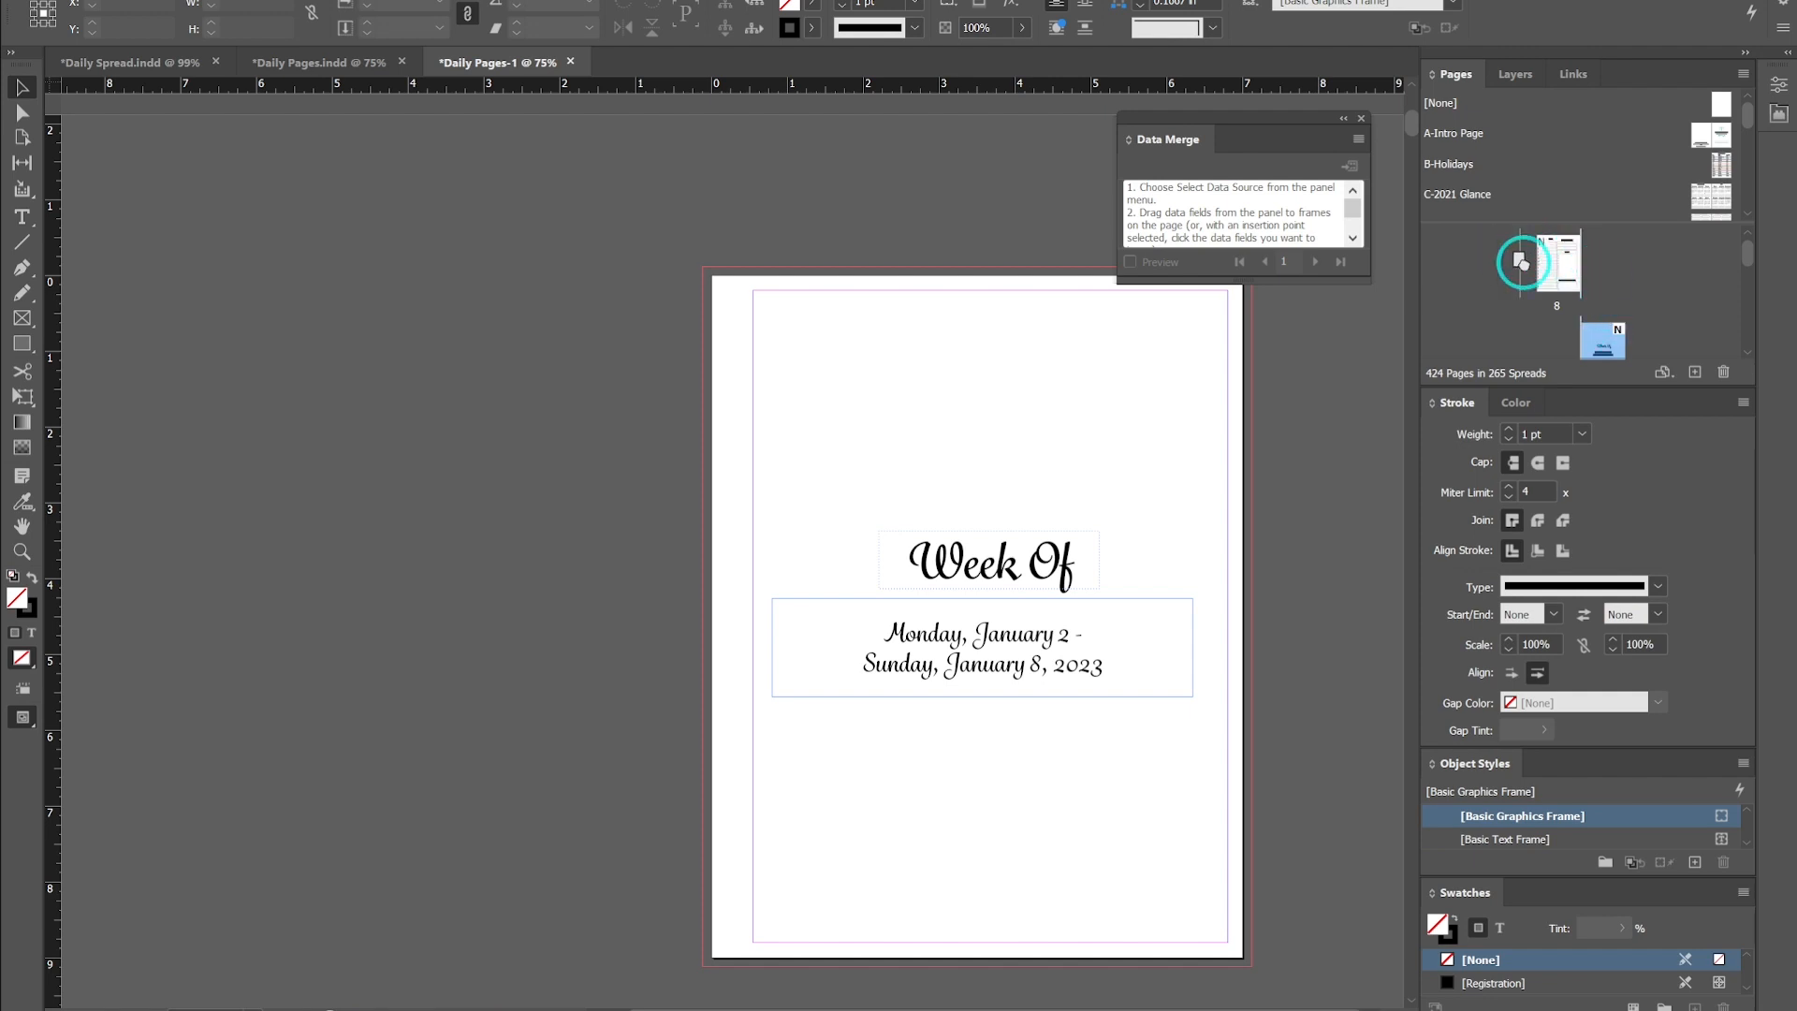
left_click_drag(1522, 264, 1675, 262)
left_click_drag(1608, 348, 1566, 317)
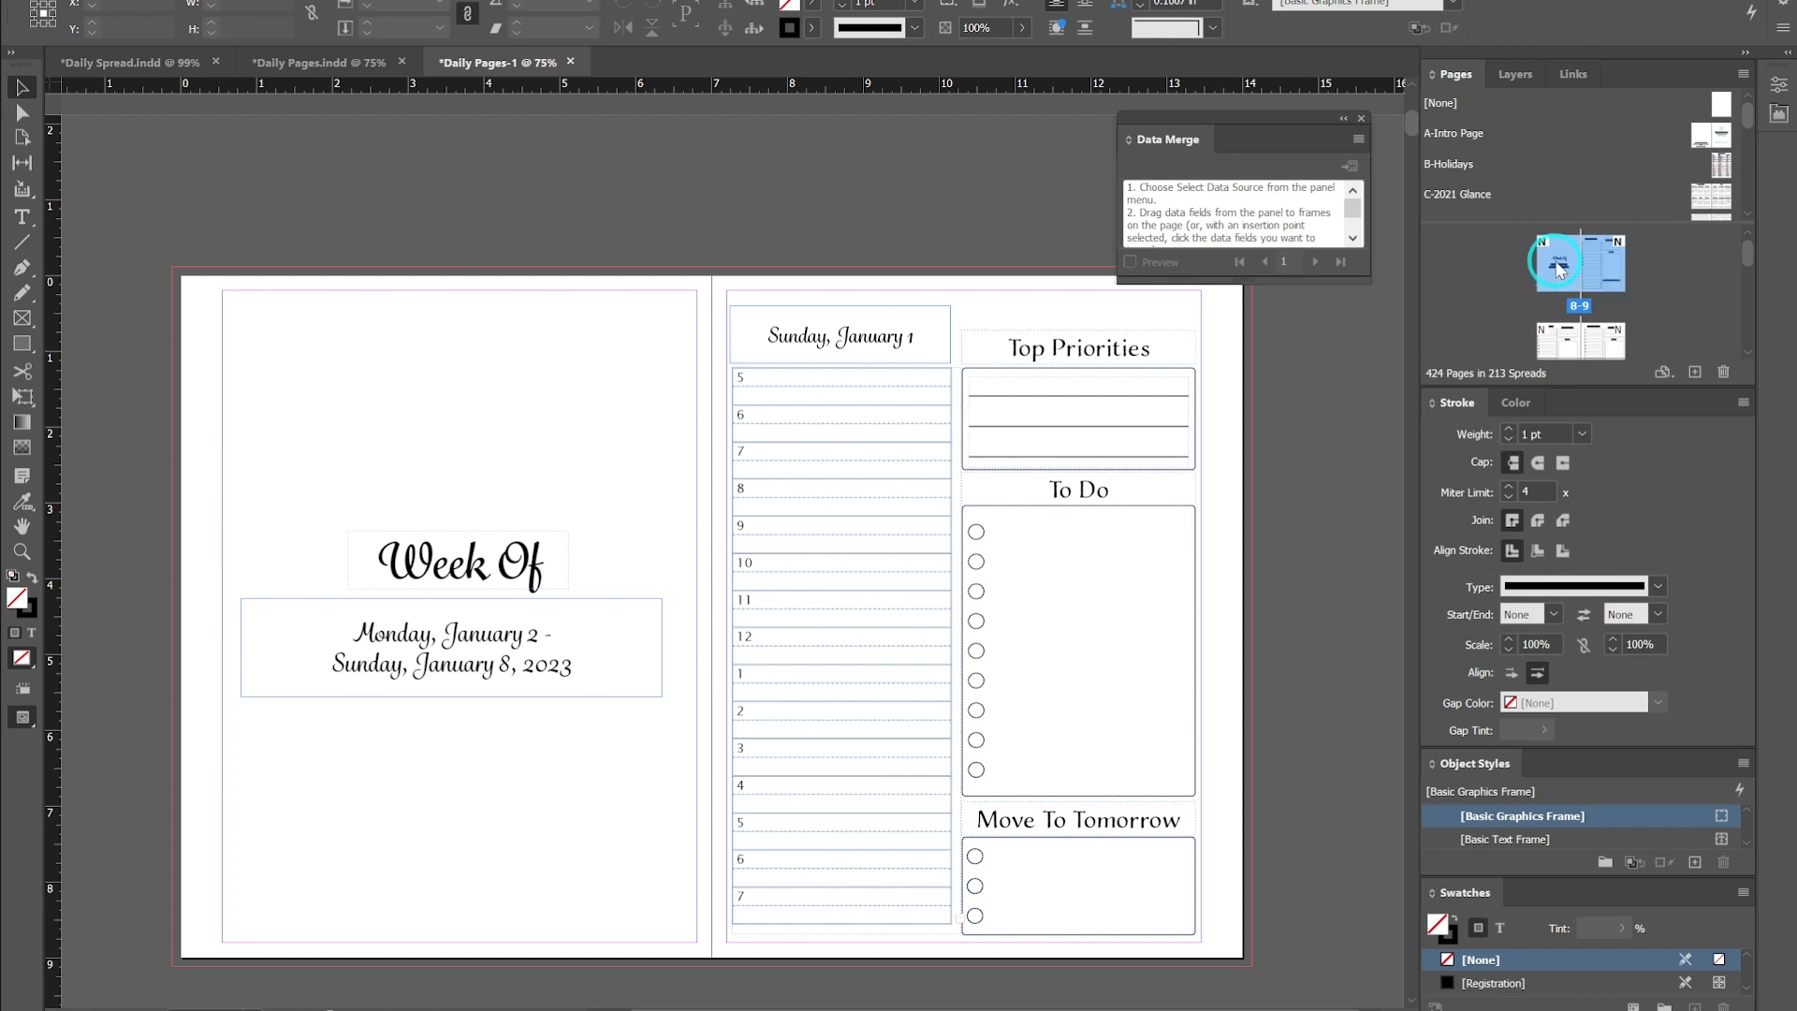
double_click(1555, 271)
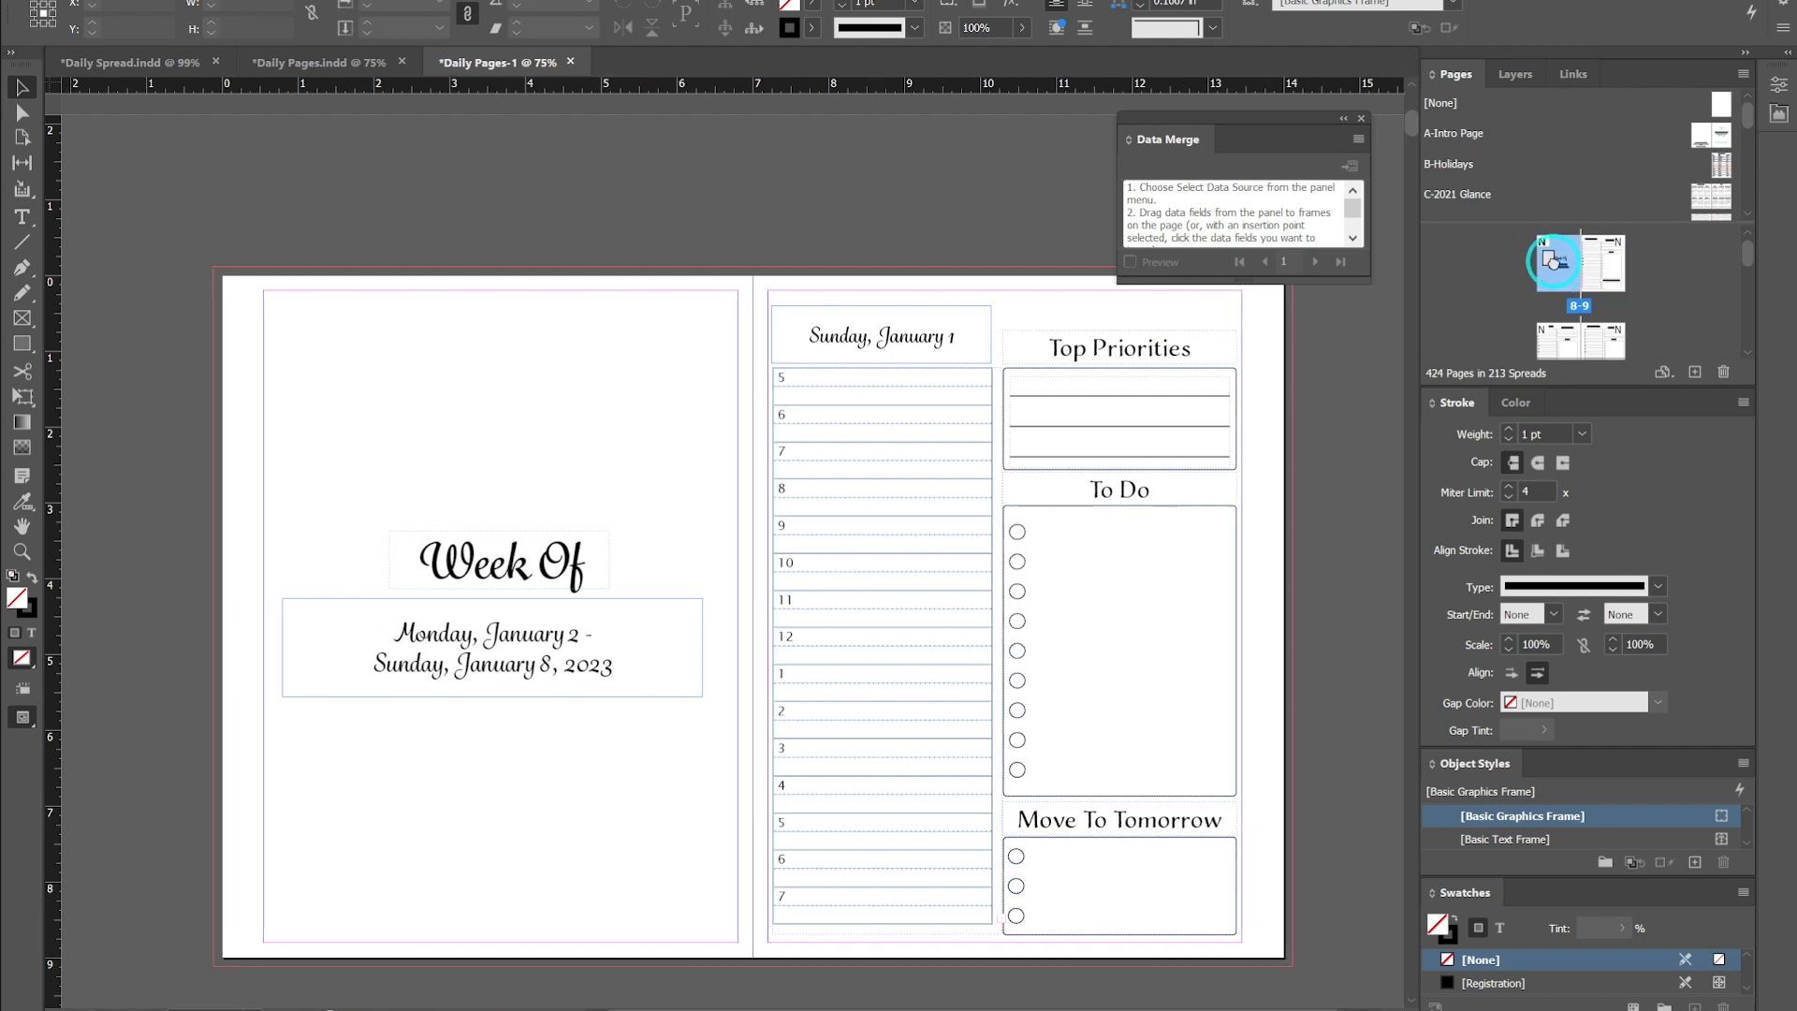
left_click_drag(1601, 262, 1626, 270)
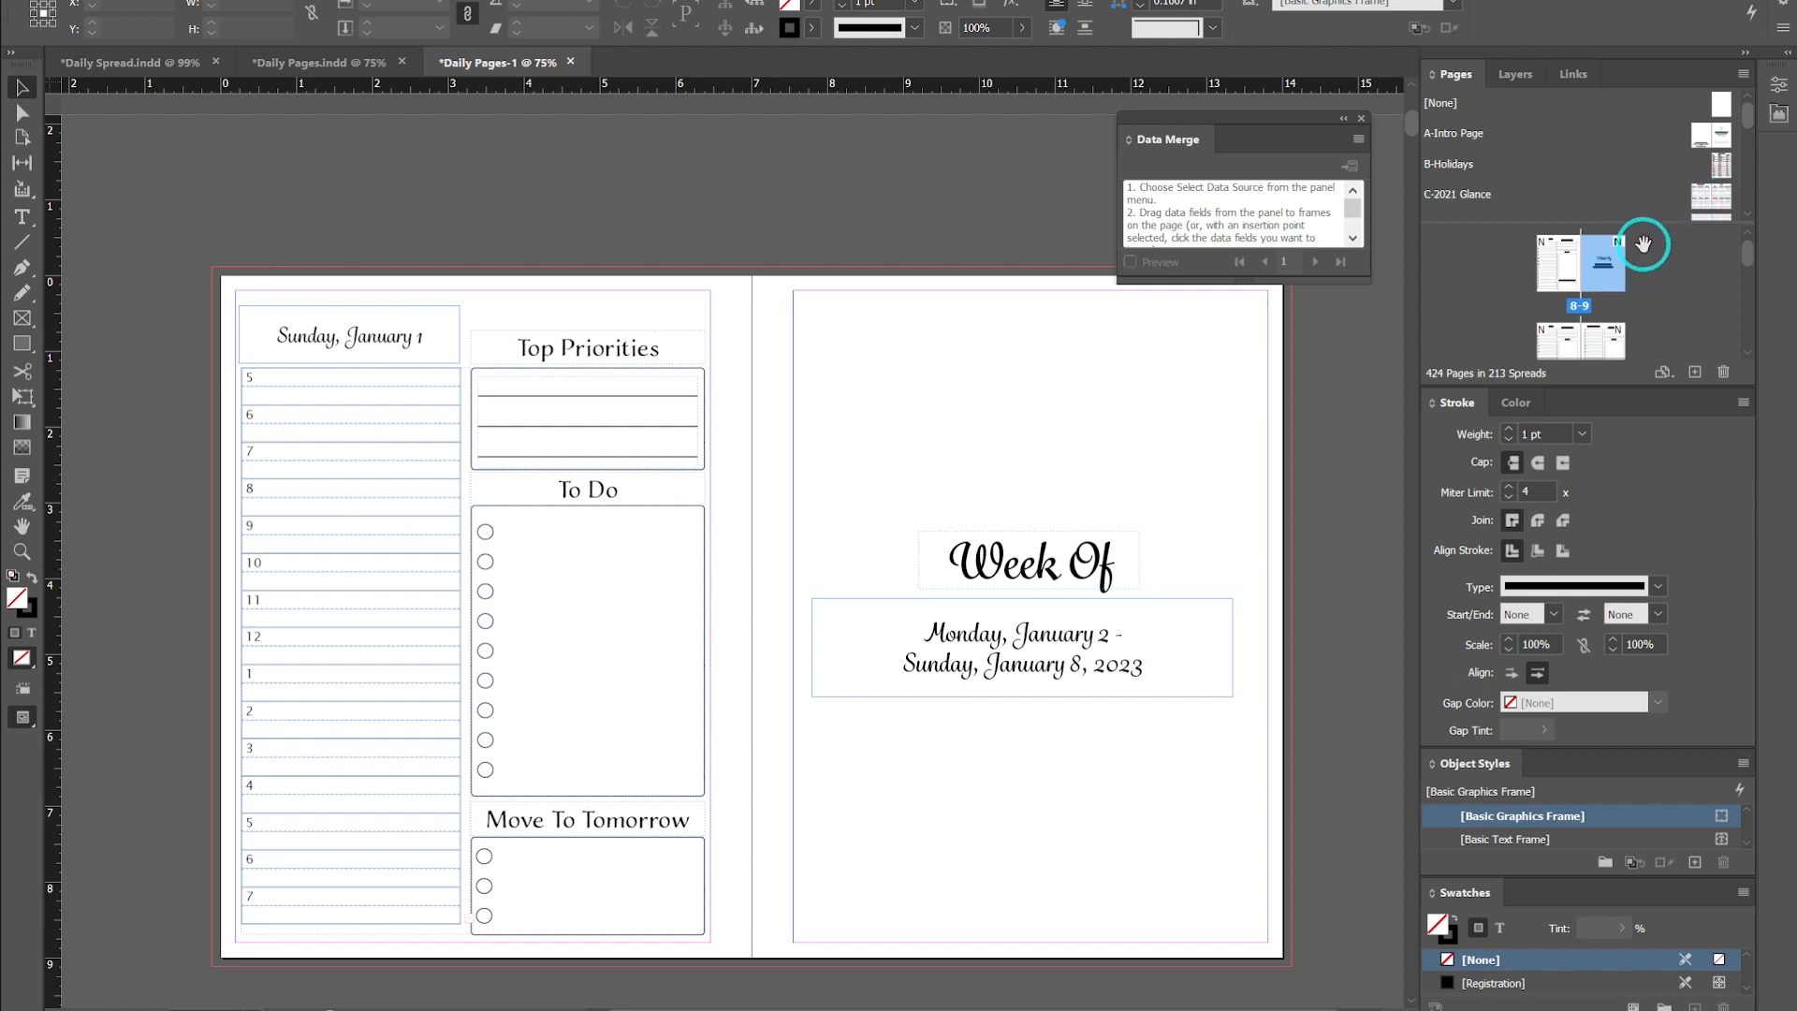
left_click_drag(1699, 208, 1588, 284)
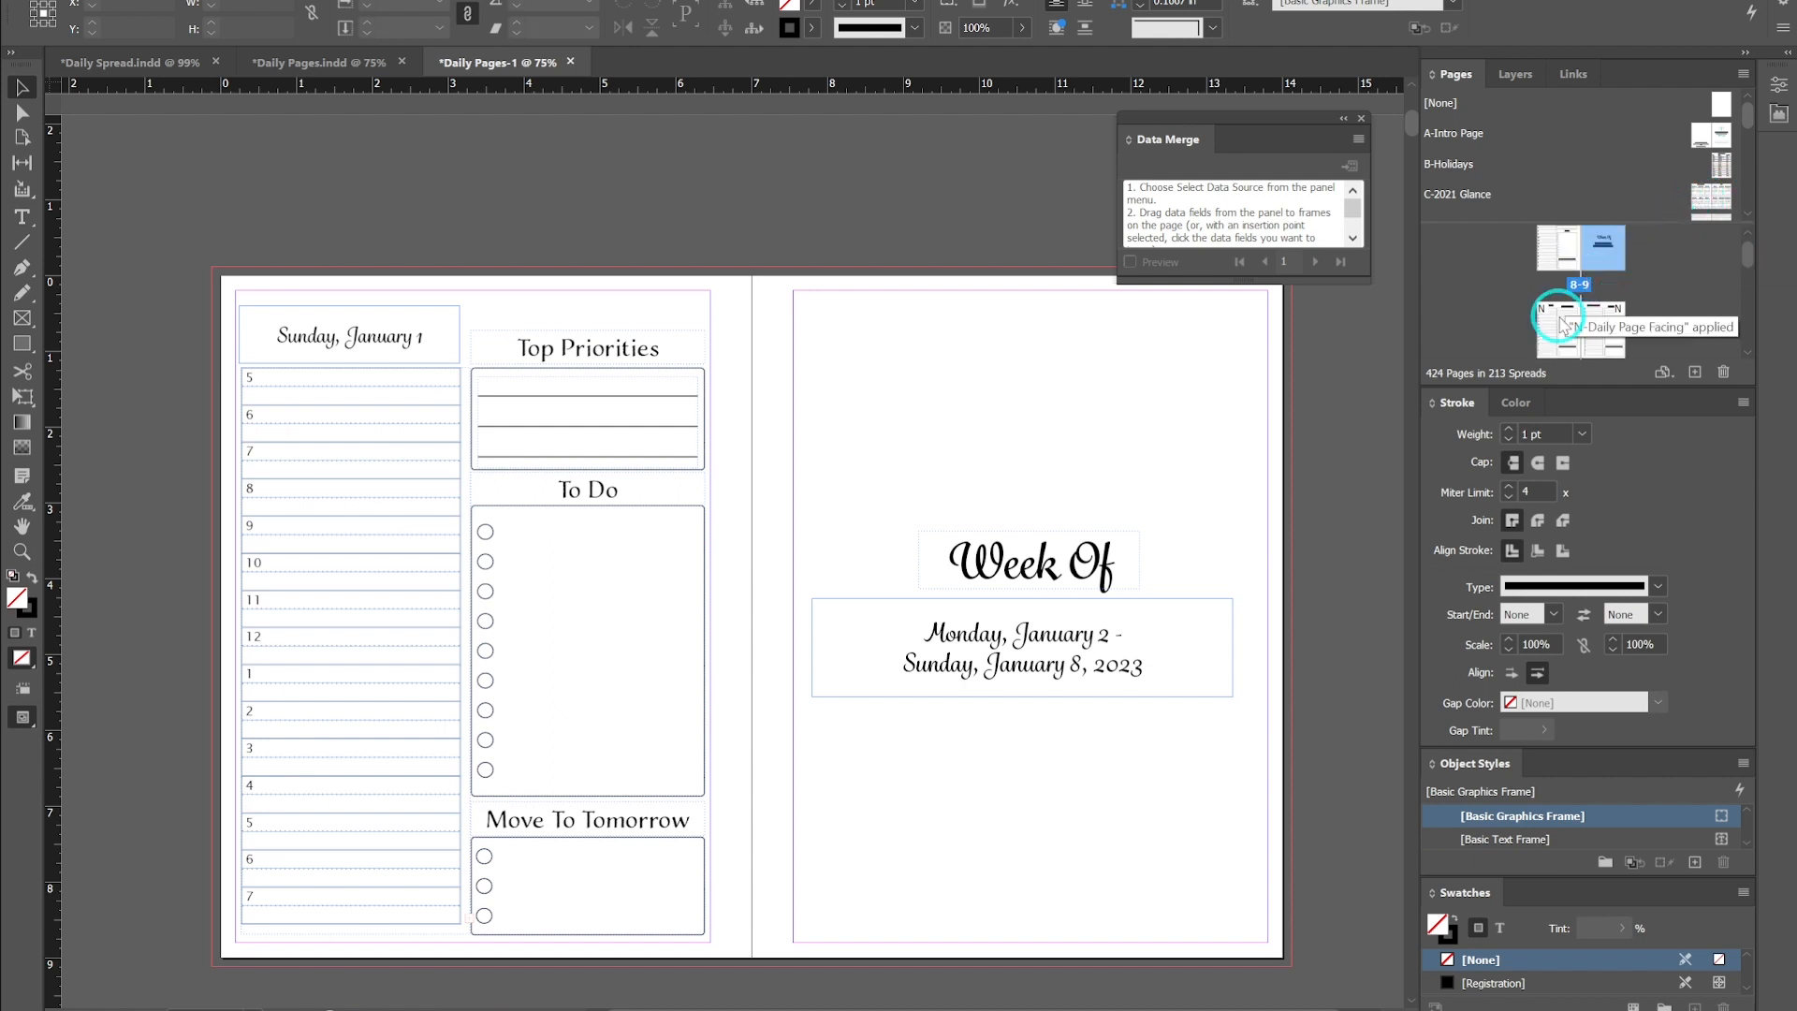
- Jump between spreads of the merged document to check the order of the daily pages and Week Of pages
double_click(1558, 335)
scroll(1599, 290, "up", 2)
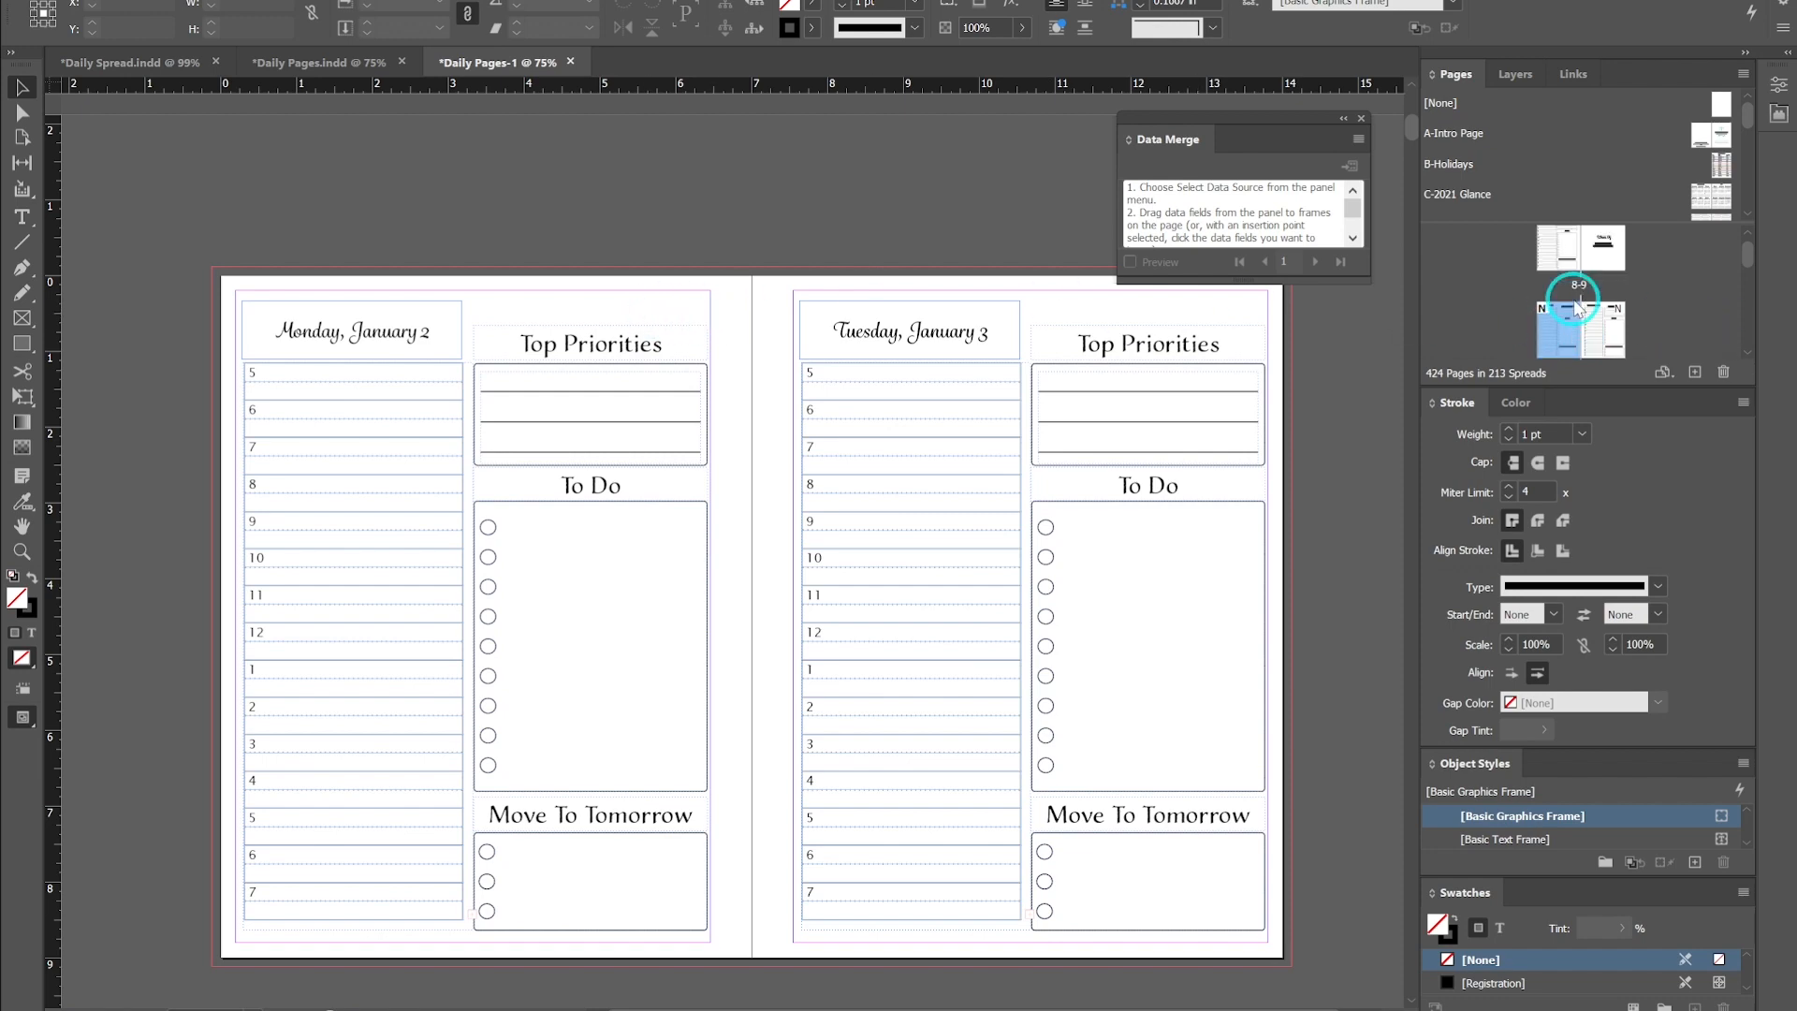
double_click(1598, 290)
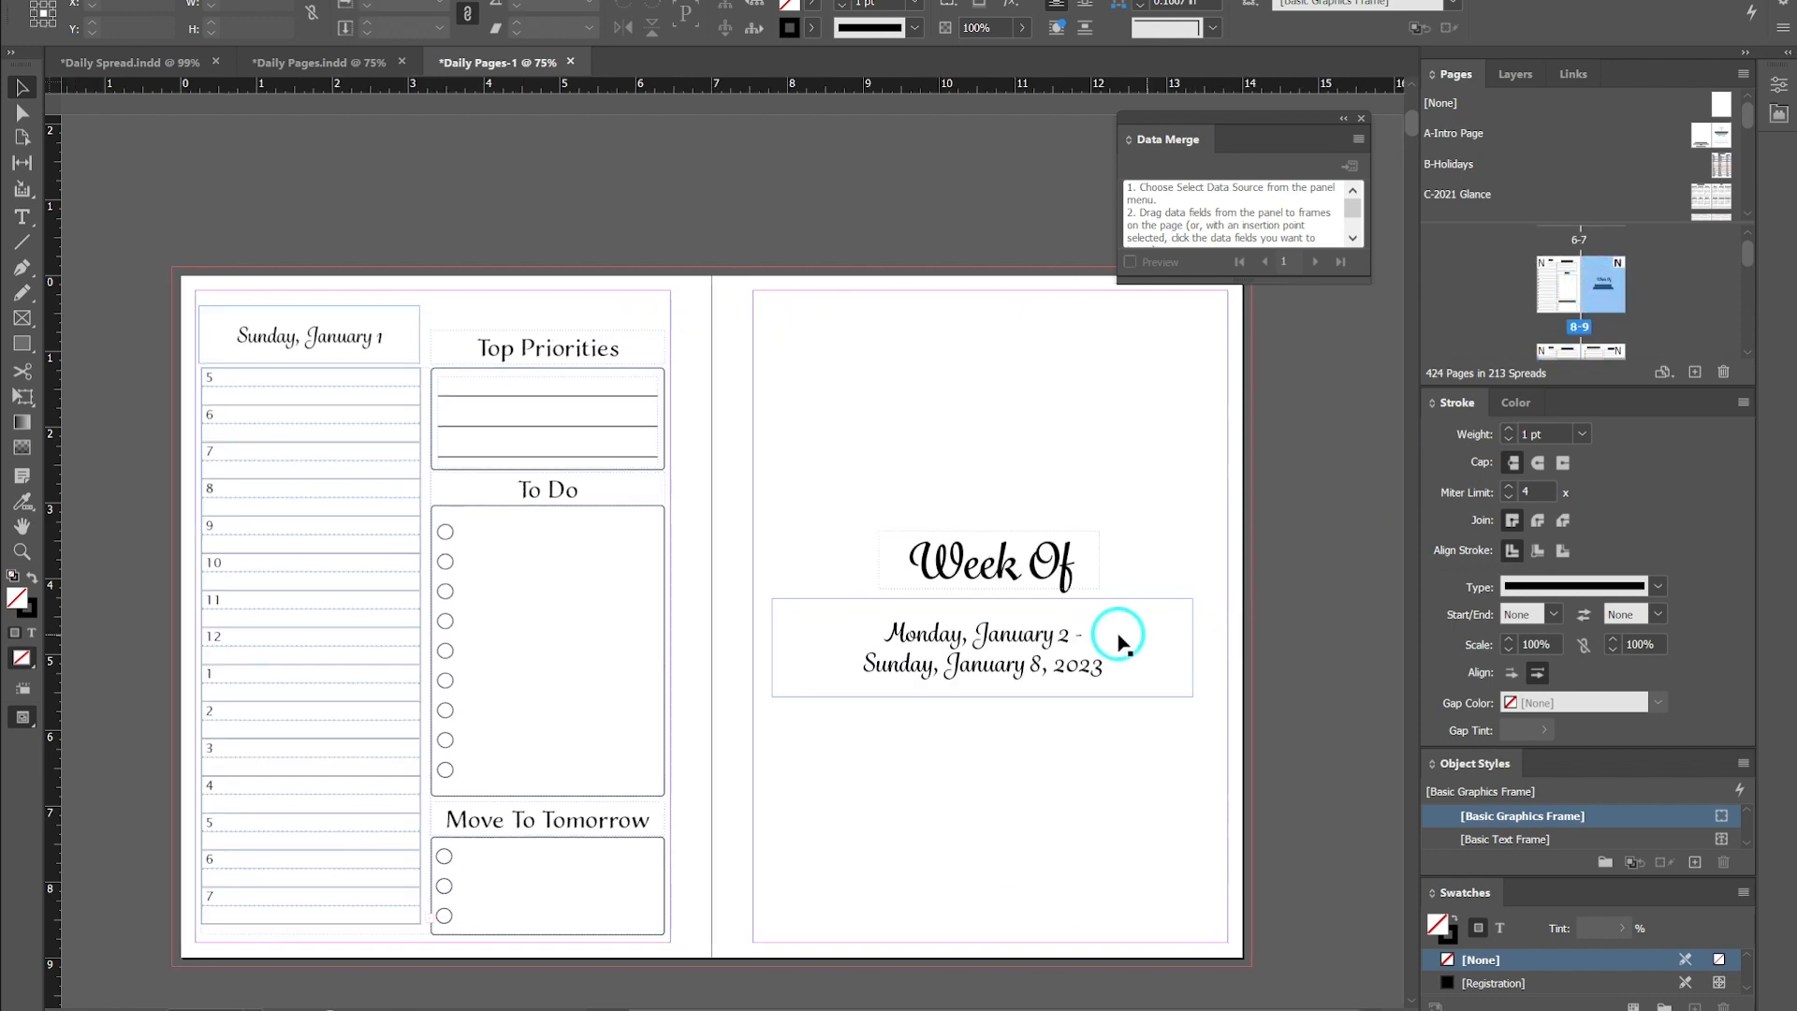
scroll(1610, 285, "down", 1)
left_click(1571, 294)
double_click(1571, 295)
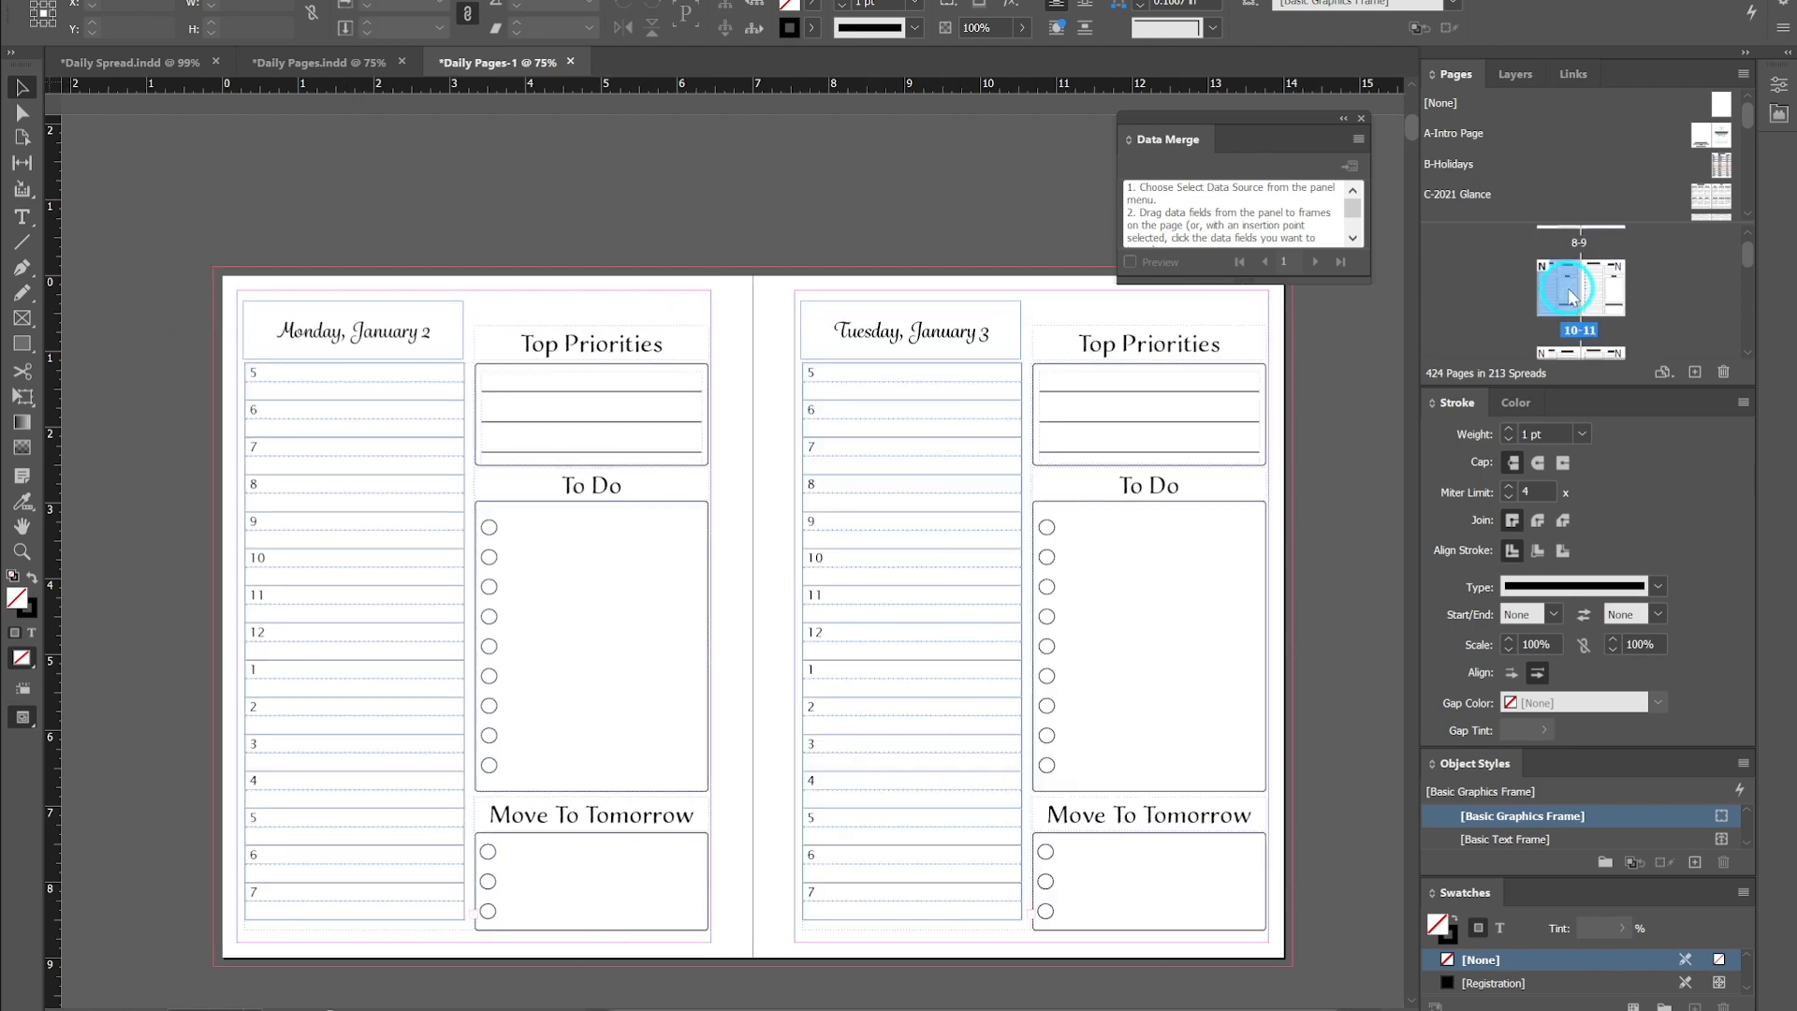
scroll(655, 393, "up", 6)
scroll(656, 389, "up", 1)
scroll(656, 388, "down", 12)
scroll(656, 388, "down", 20)
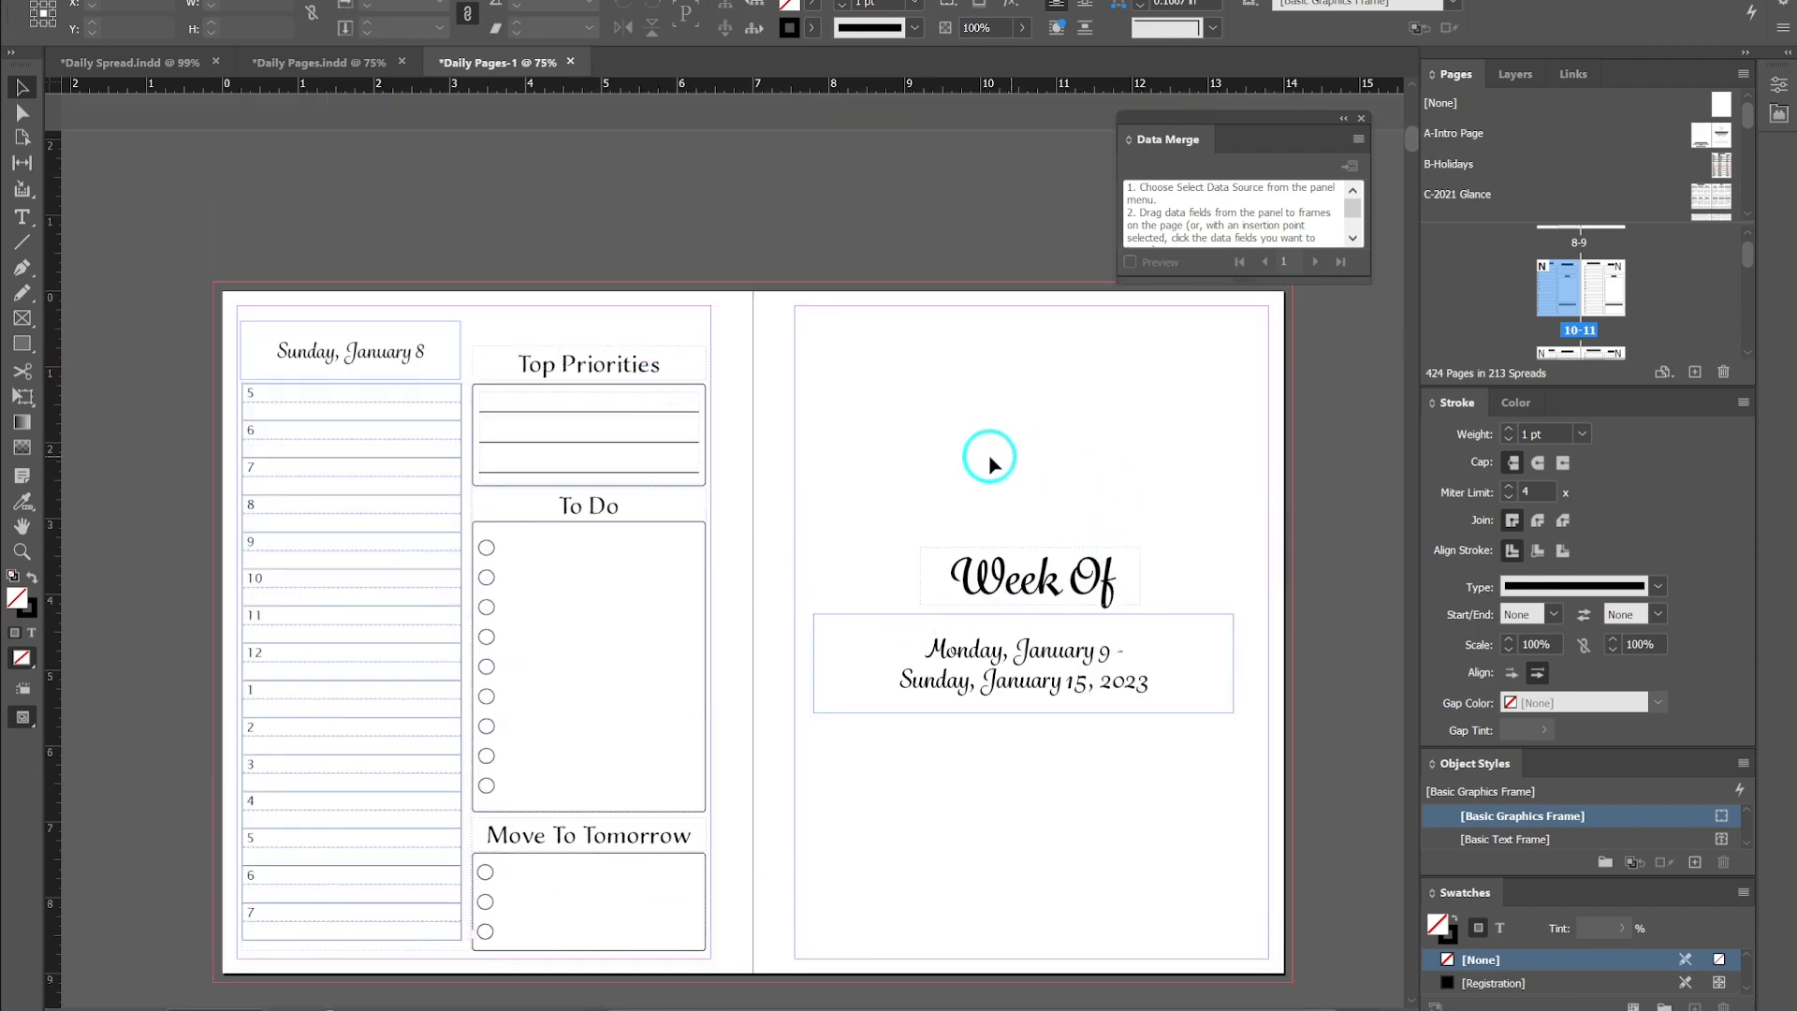
scroll(799, 604, "down", 5)
scroll(798, 603, "down", 20)
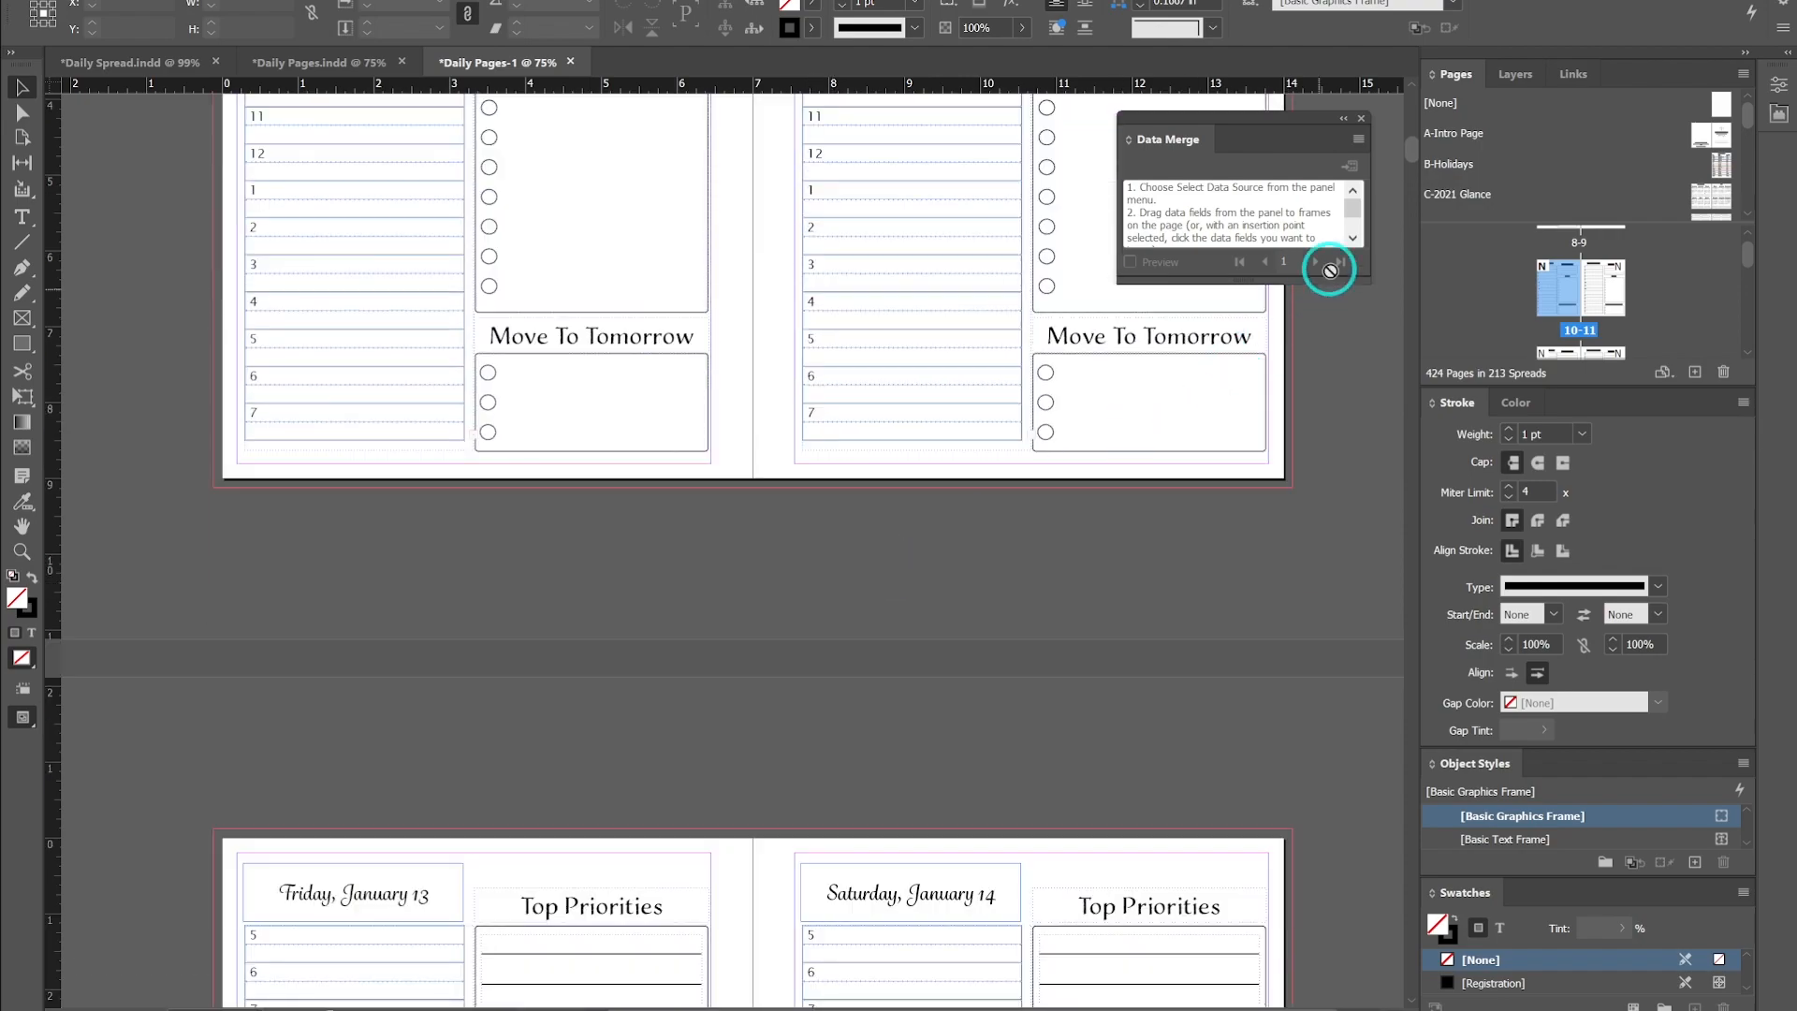
- Scroll back to the first page of the merged document, the Week Of page for December 26
mouse_move(1407, 148)
left_mouse_down()
mouse_move(1392, 955)
mouse_move(1395, 417)
mouse_move(1424, 149)
mouse_move(1408, 100)
mouse_move(1413, 148)
left_mouse_up()
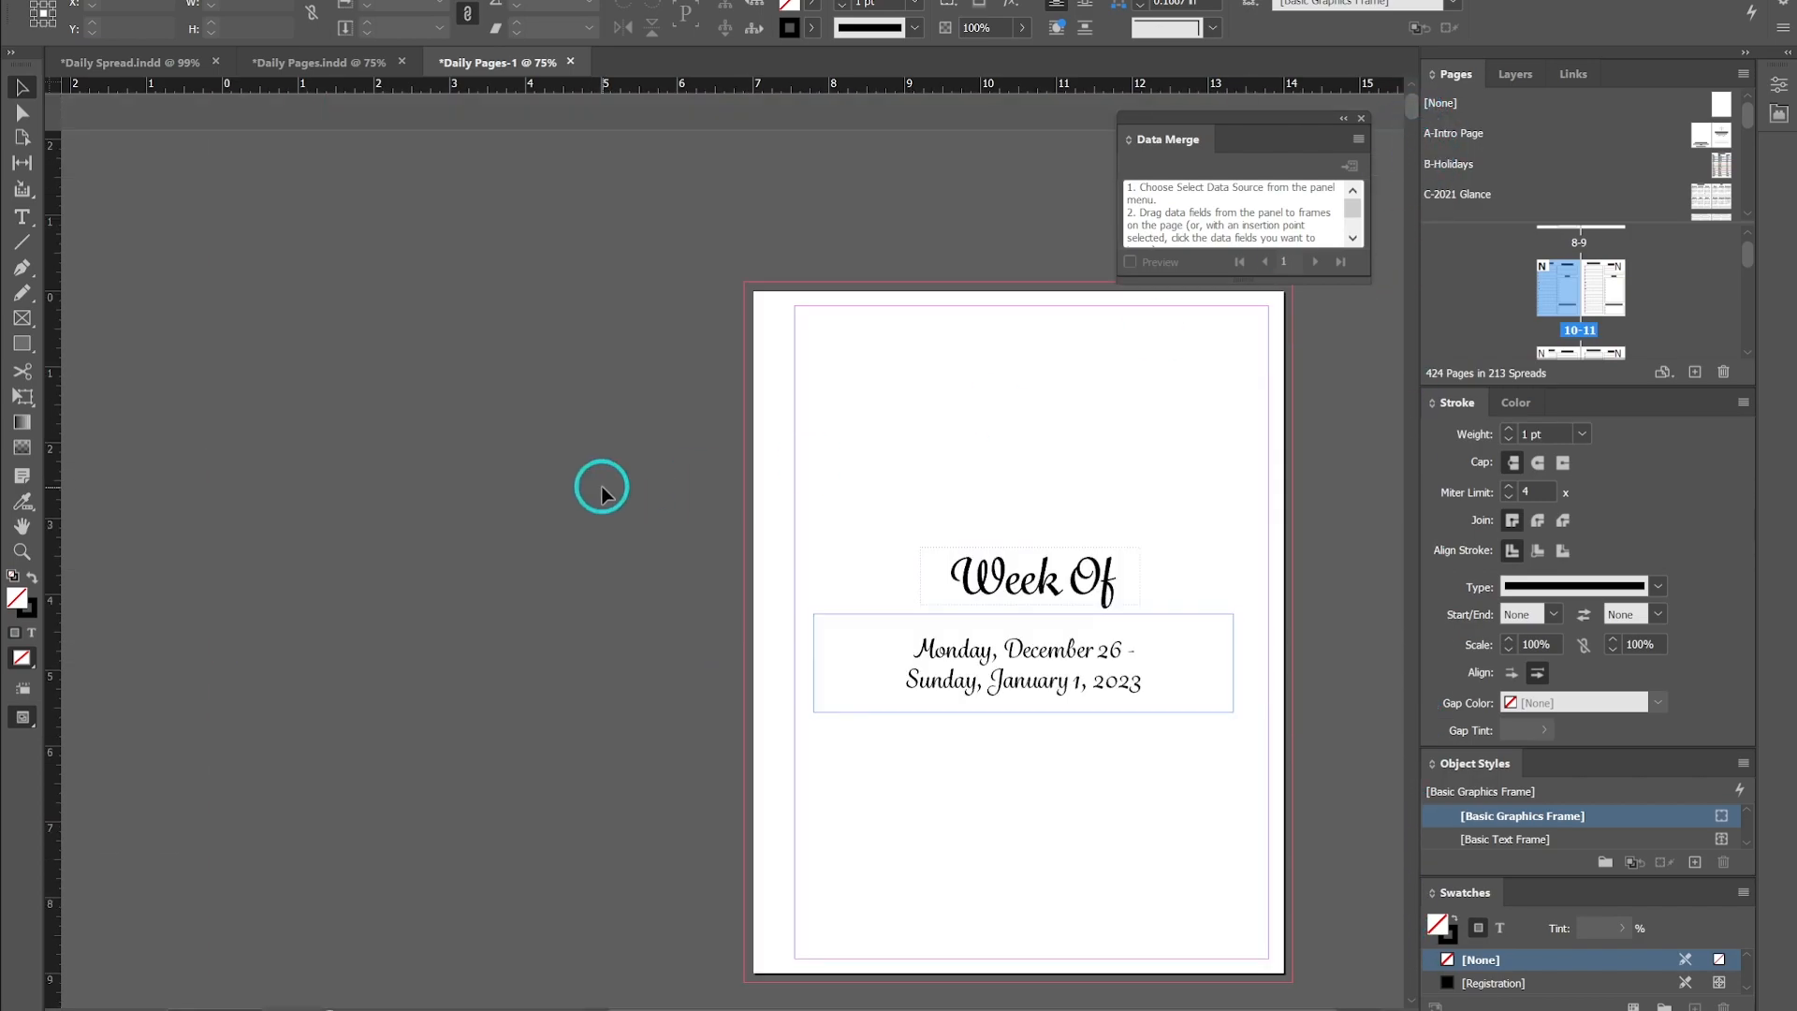
scroll(602, 487, "down", 3)
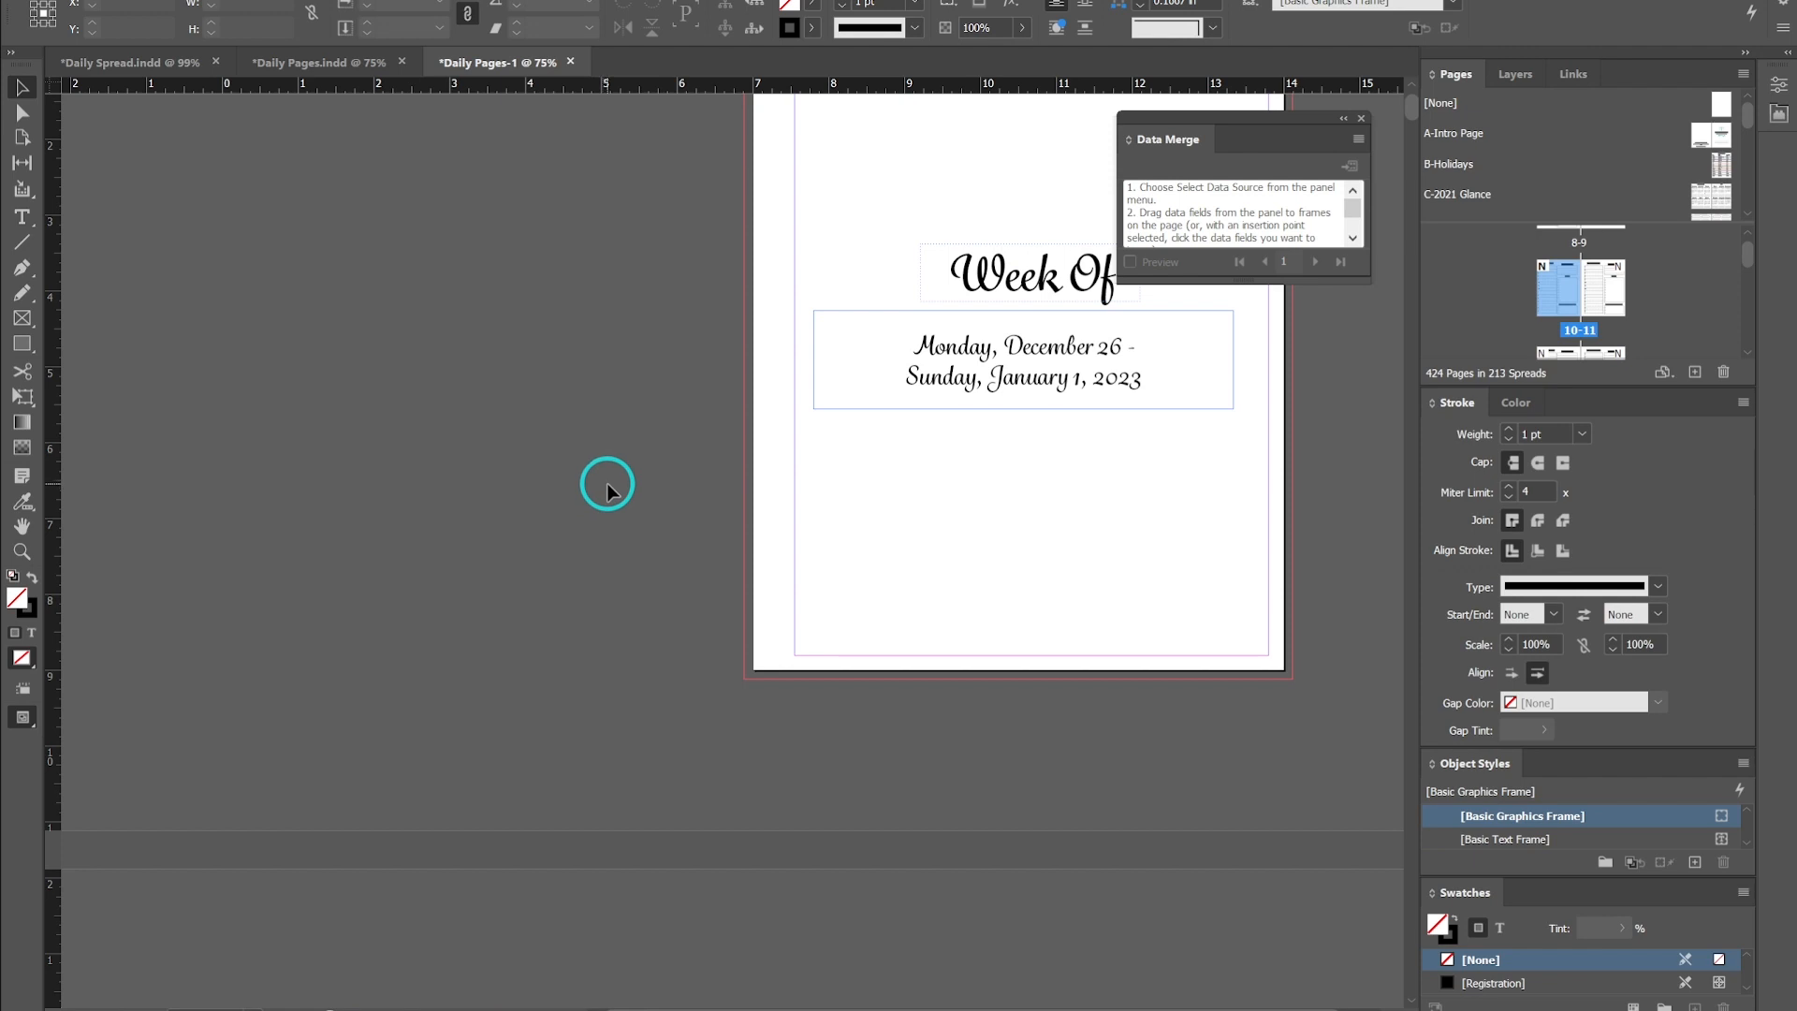
left_click(606, 490)
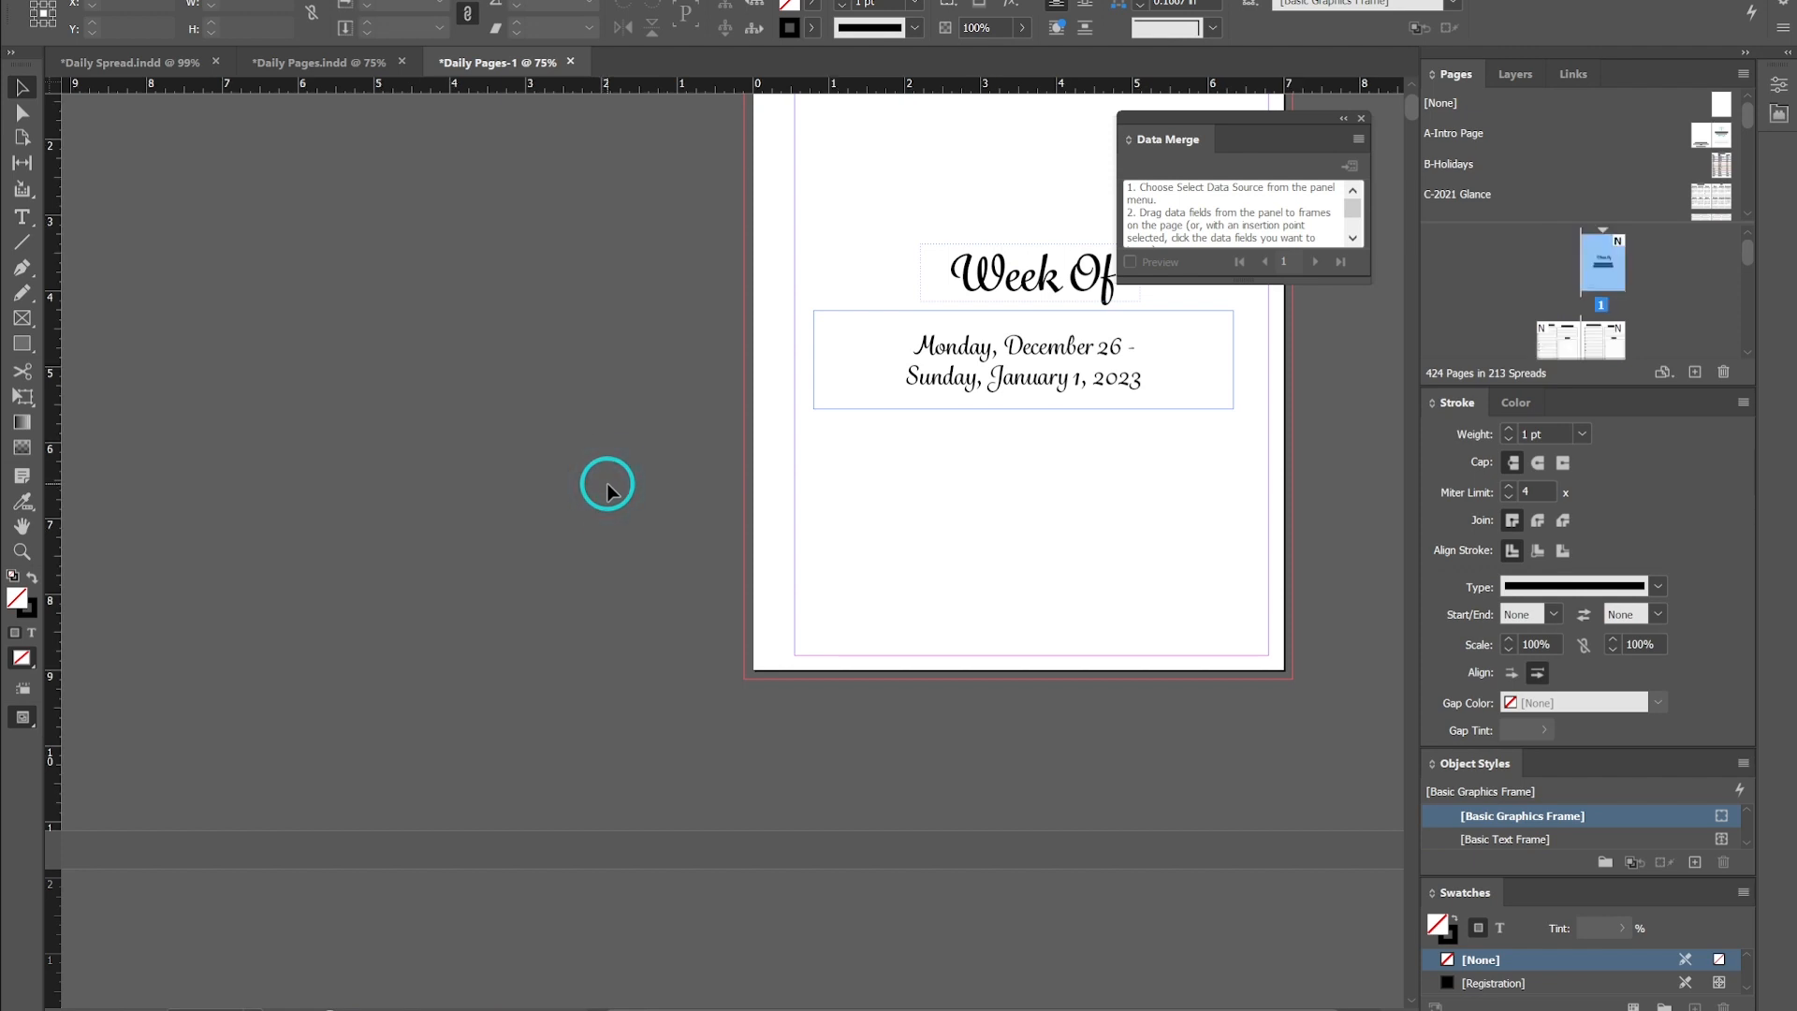
scroll(607, 489, "up", 3)
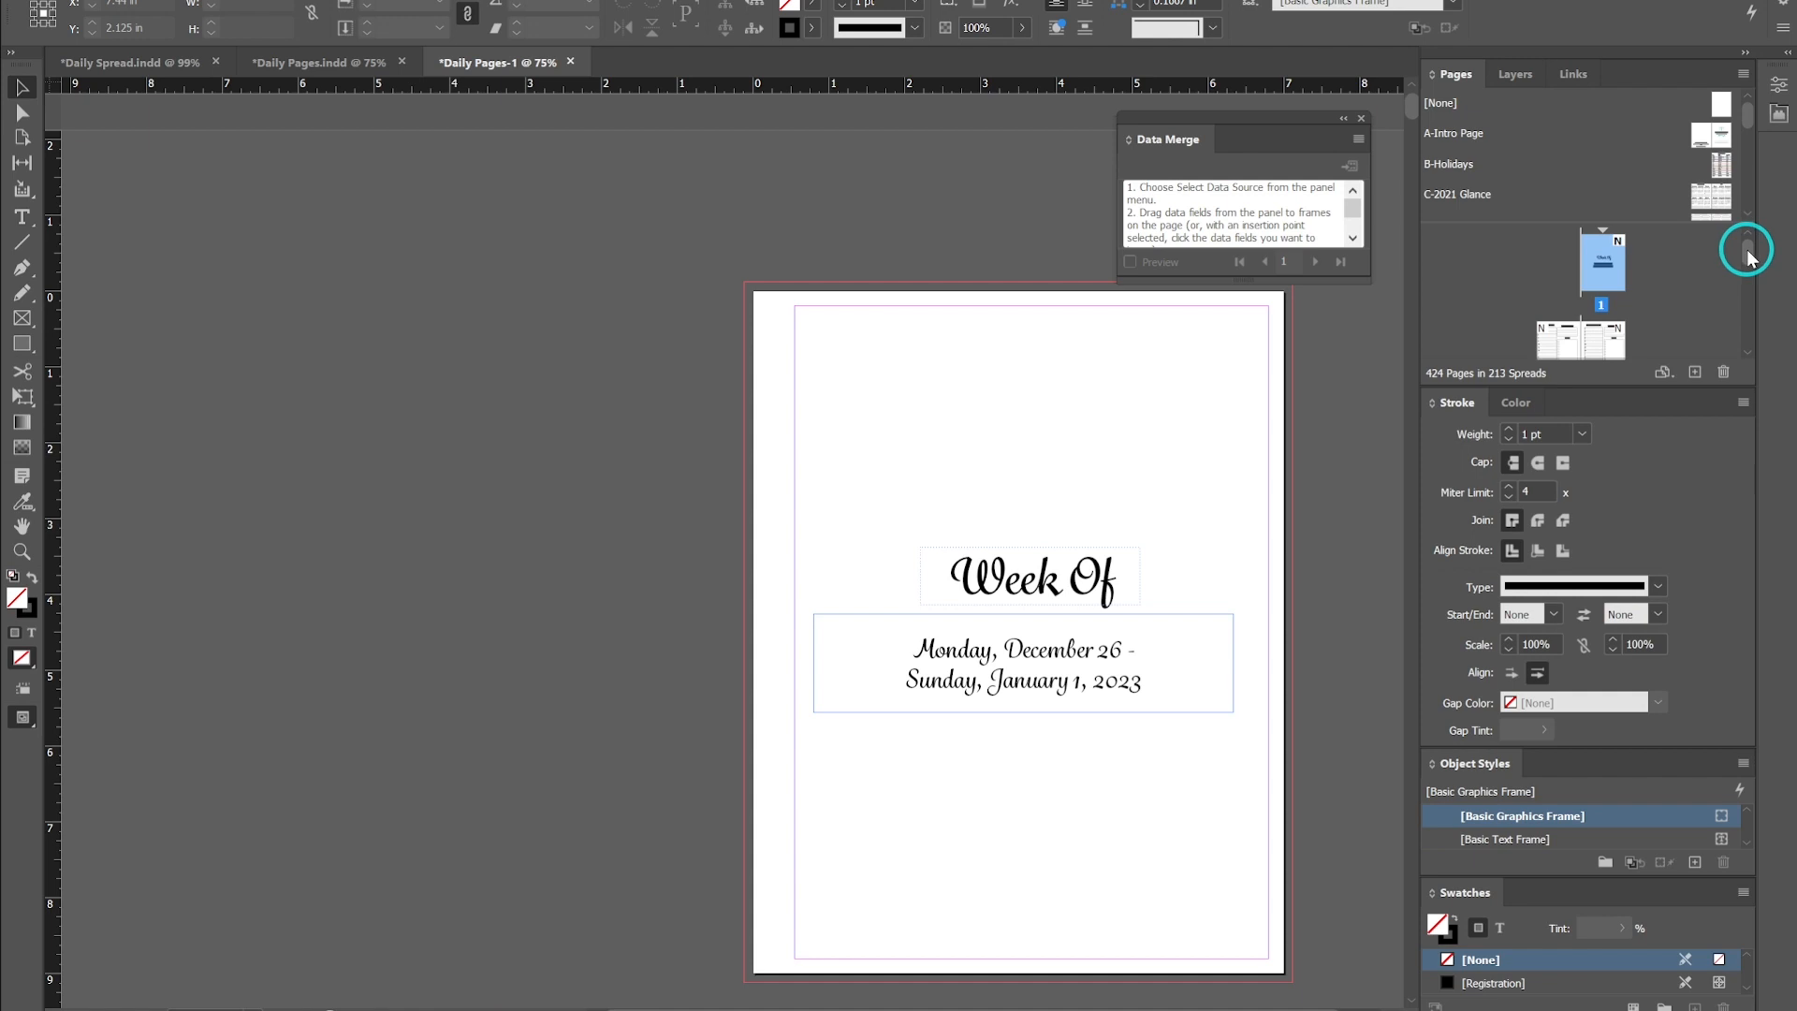
- Switch to the Daily Spread document and browse through its list of parent pages
mouse_move(1747, 251)
left_mouse_down()
mouse_move(1747, 335)
mouse_move(1745, 236)
left_mouse_up()
left_click_drag(1577, 316, 1580, 318)
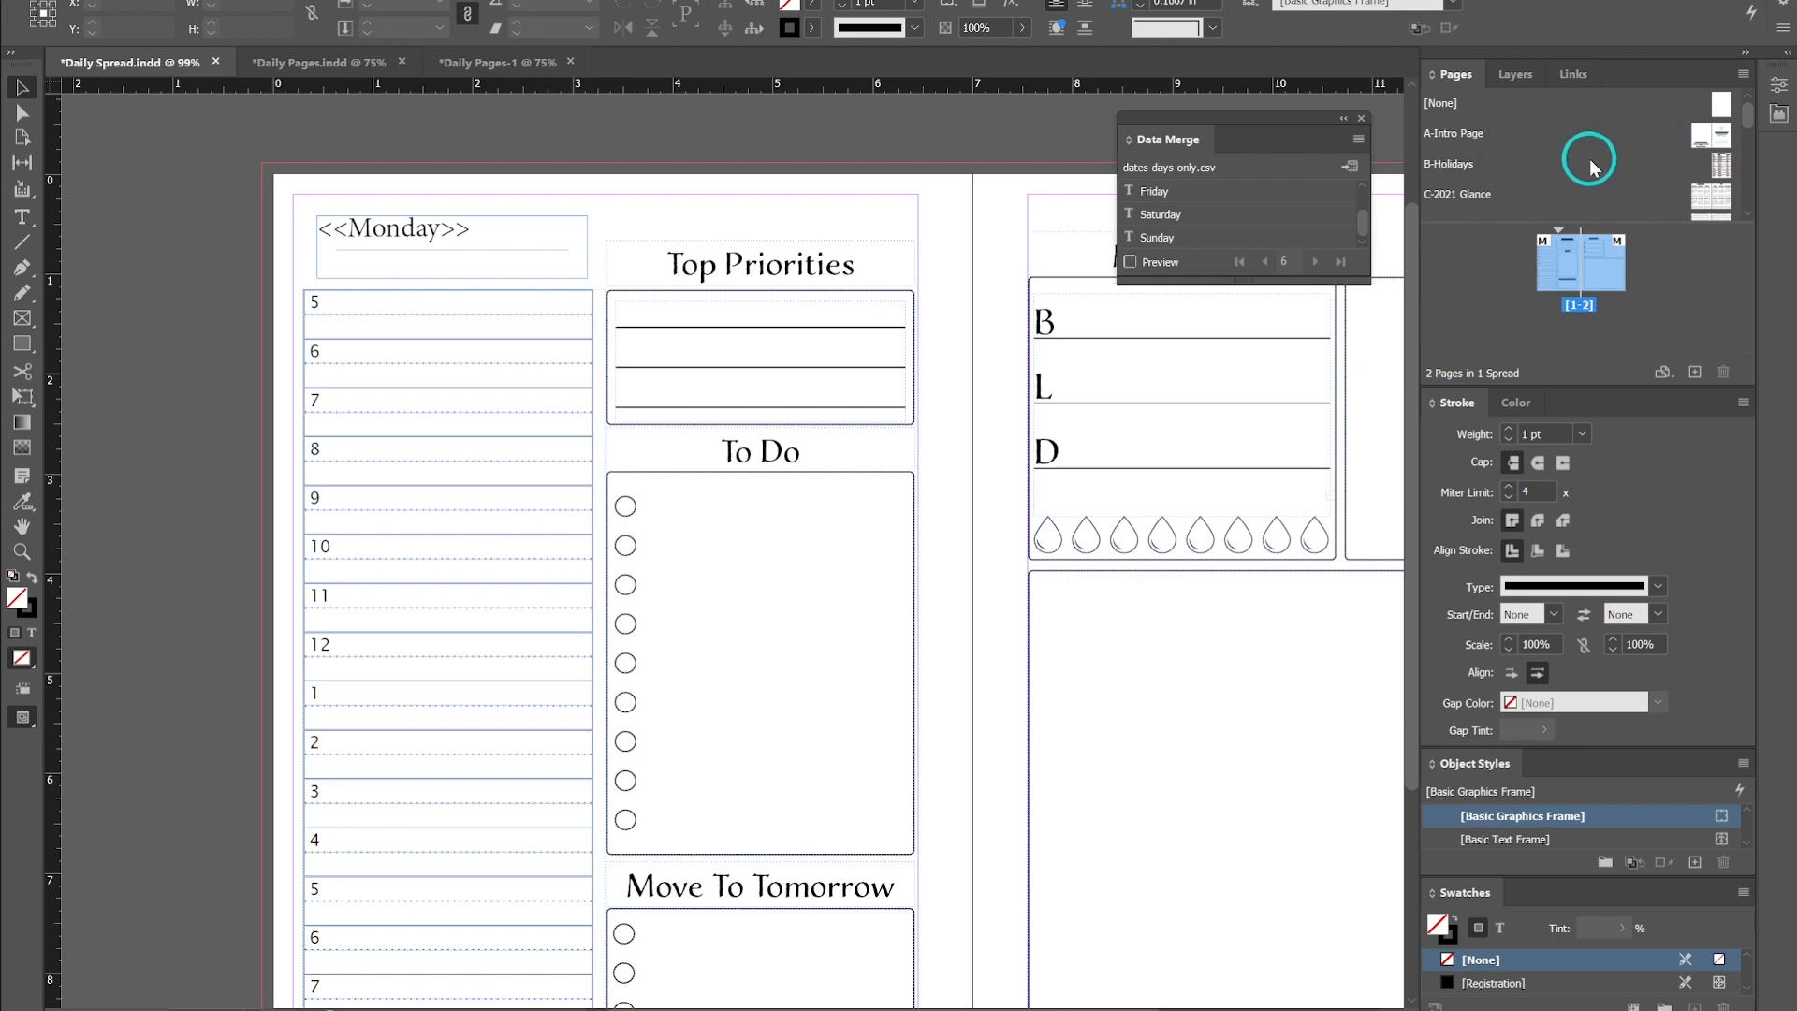
scroll(1625, 173, "down", 2)
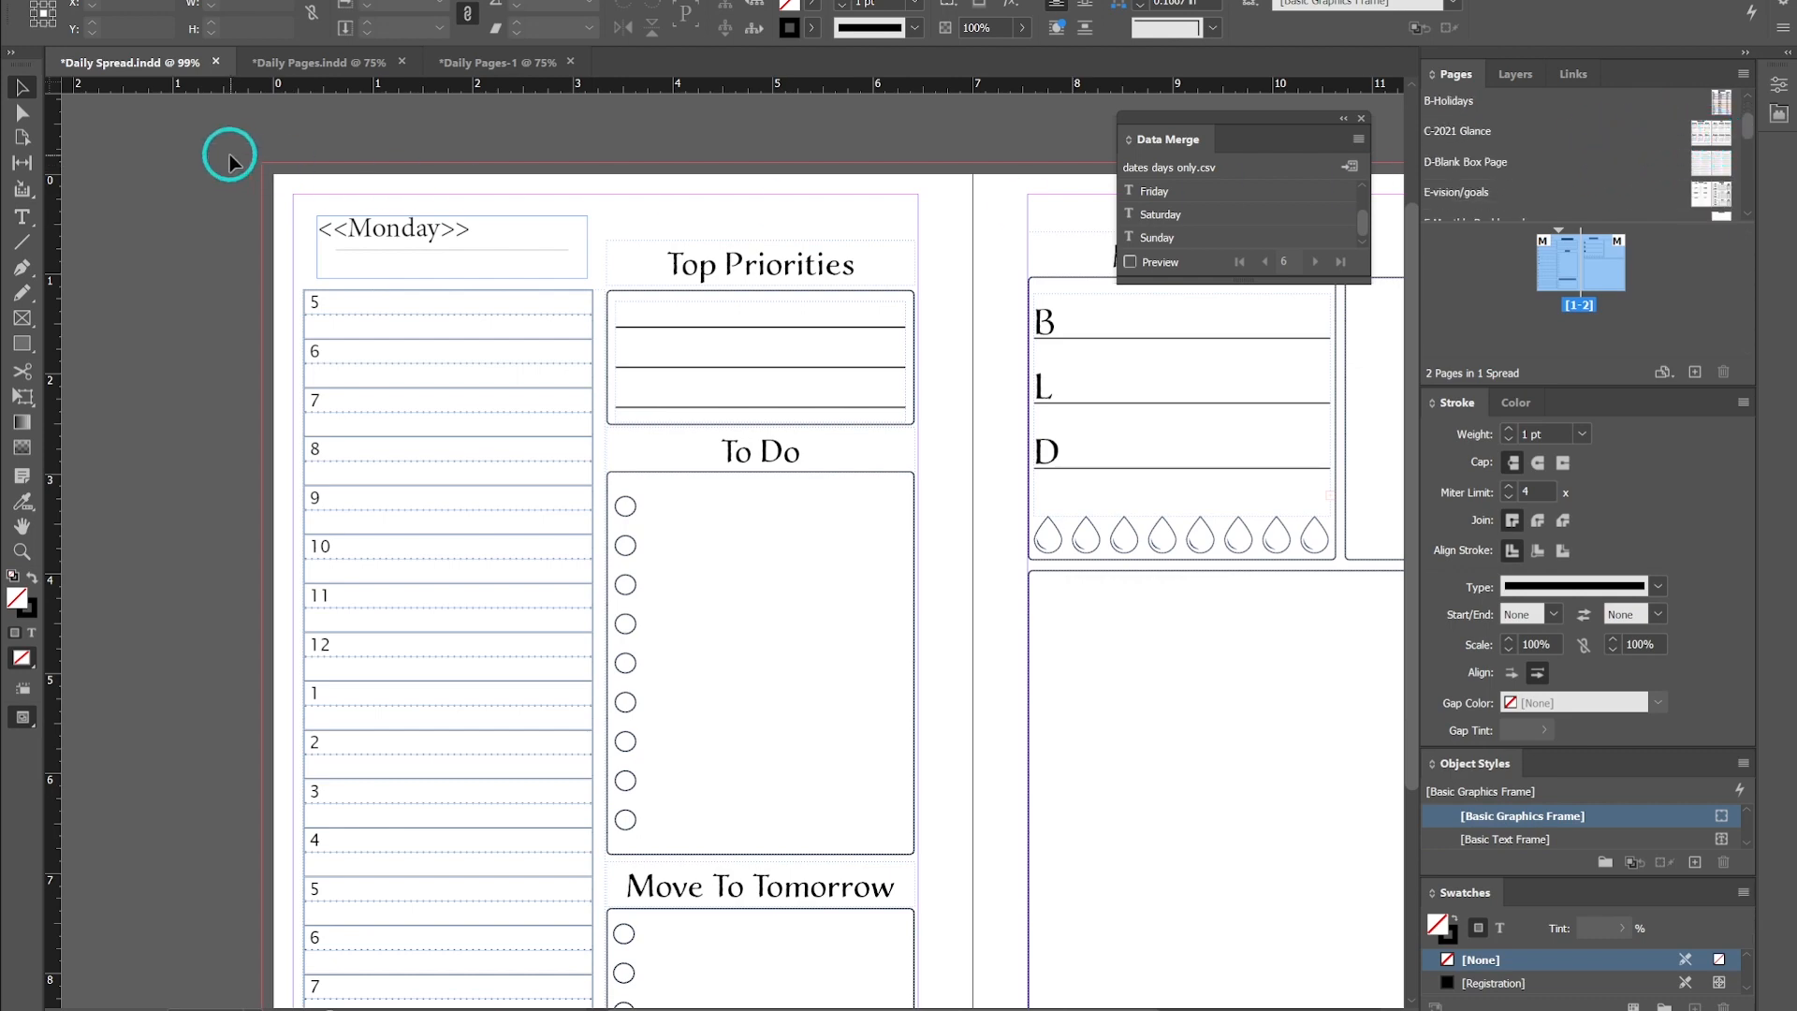